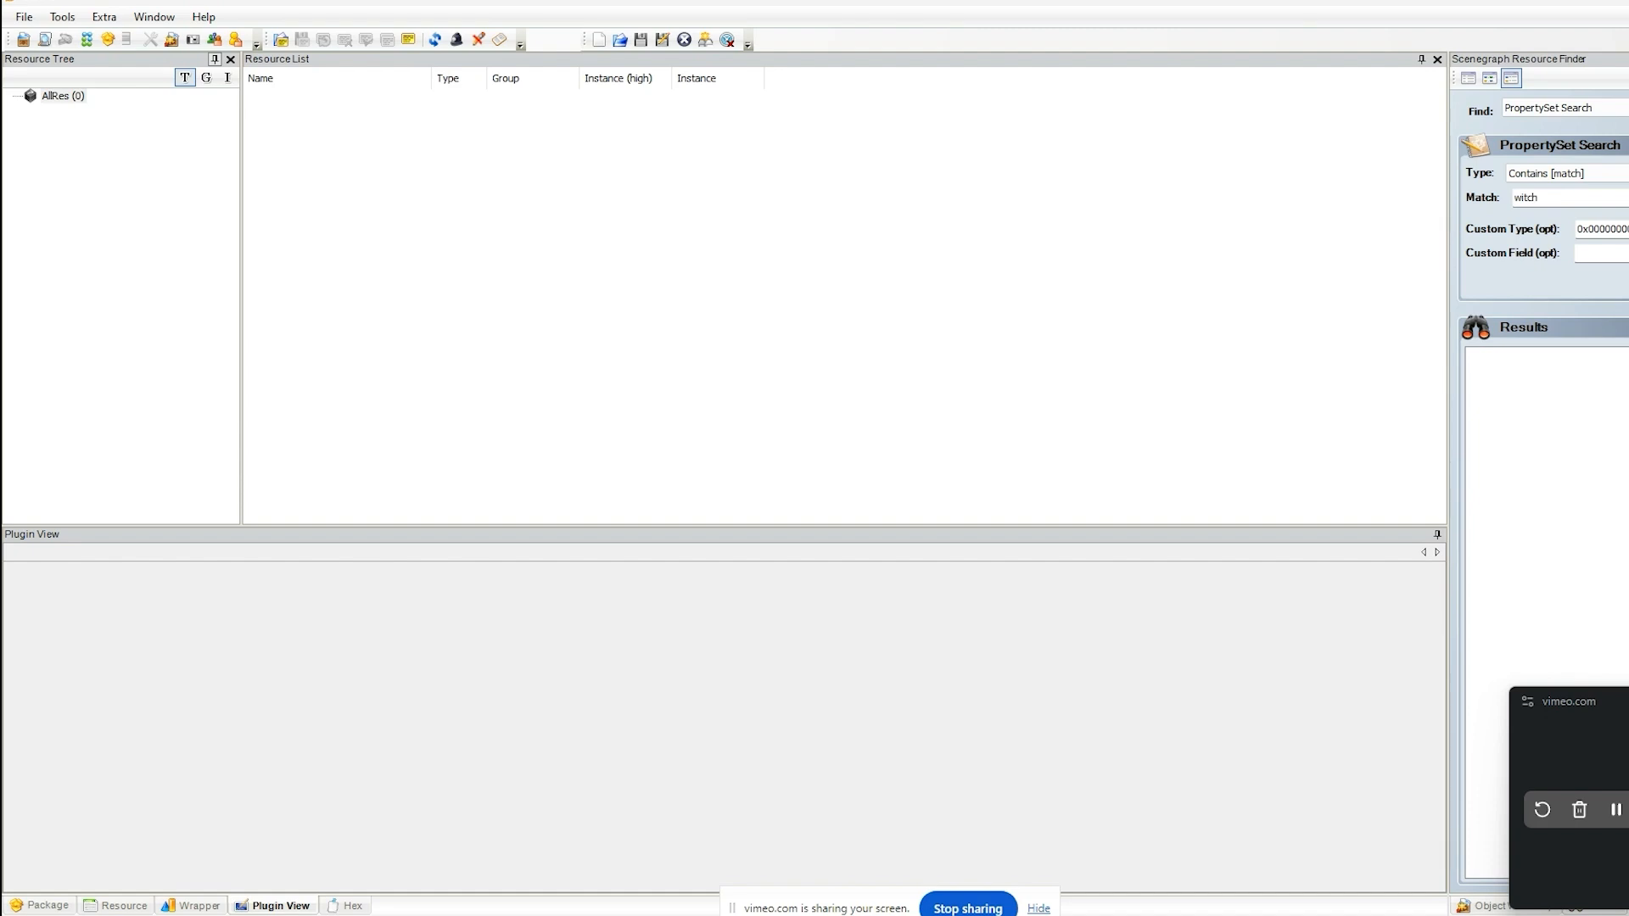
- Run a PropertySet Search for resources whose names contain "witch"
drag(876, 2, 632, 1)
click(1595, 107)
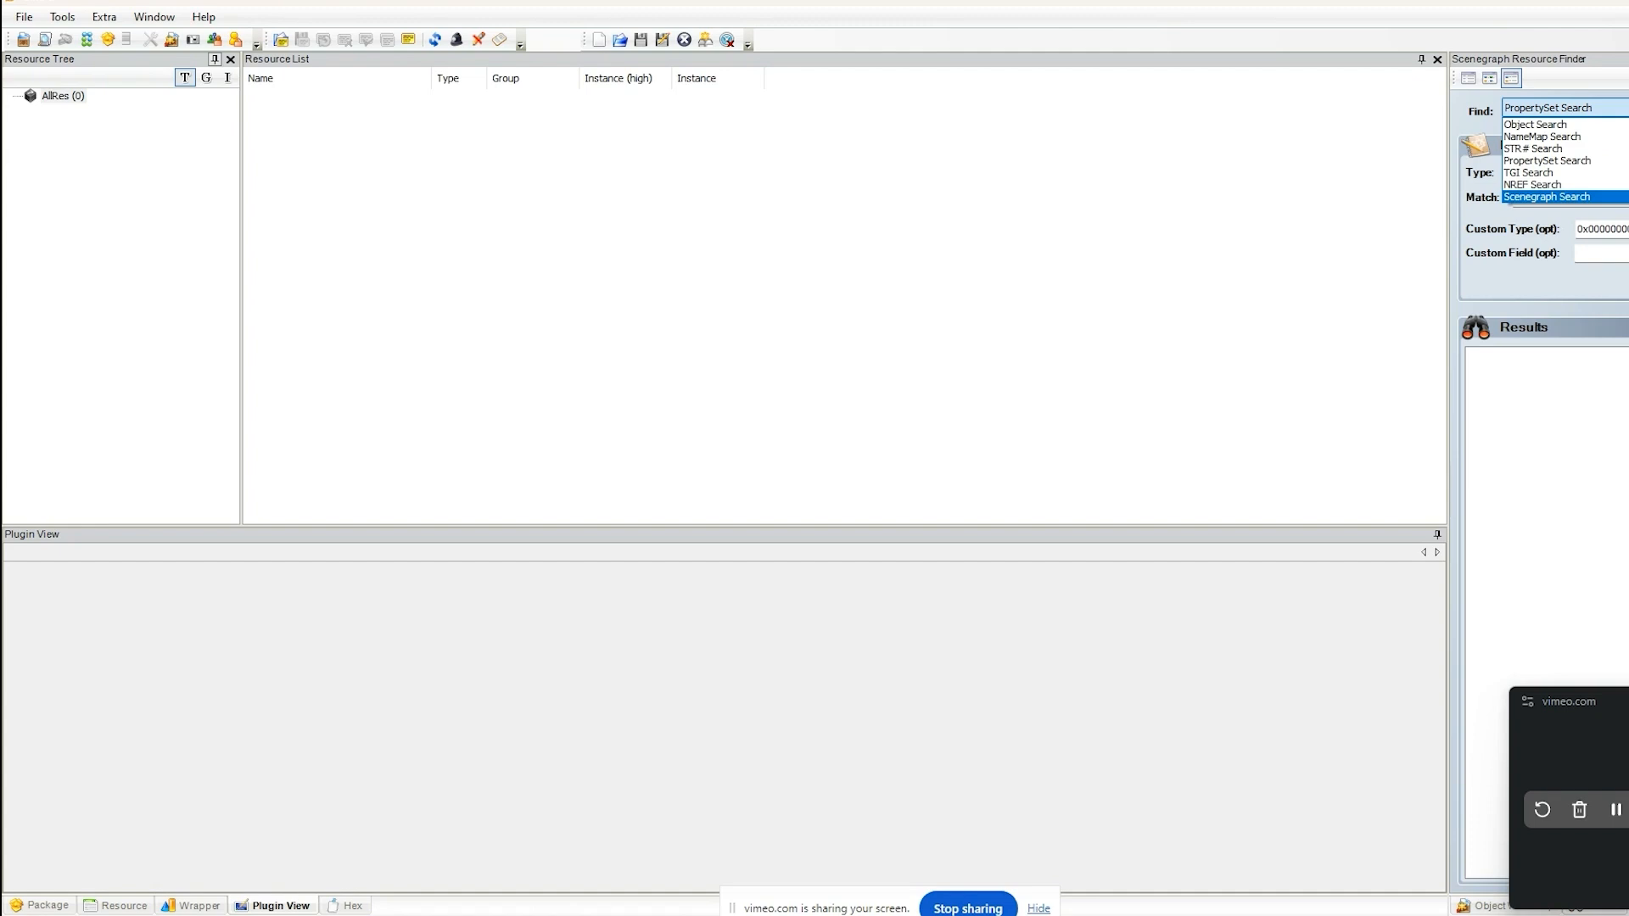
click(1523, 160)
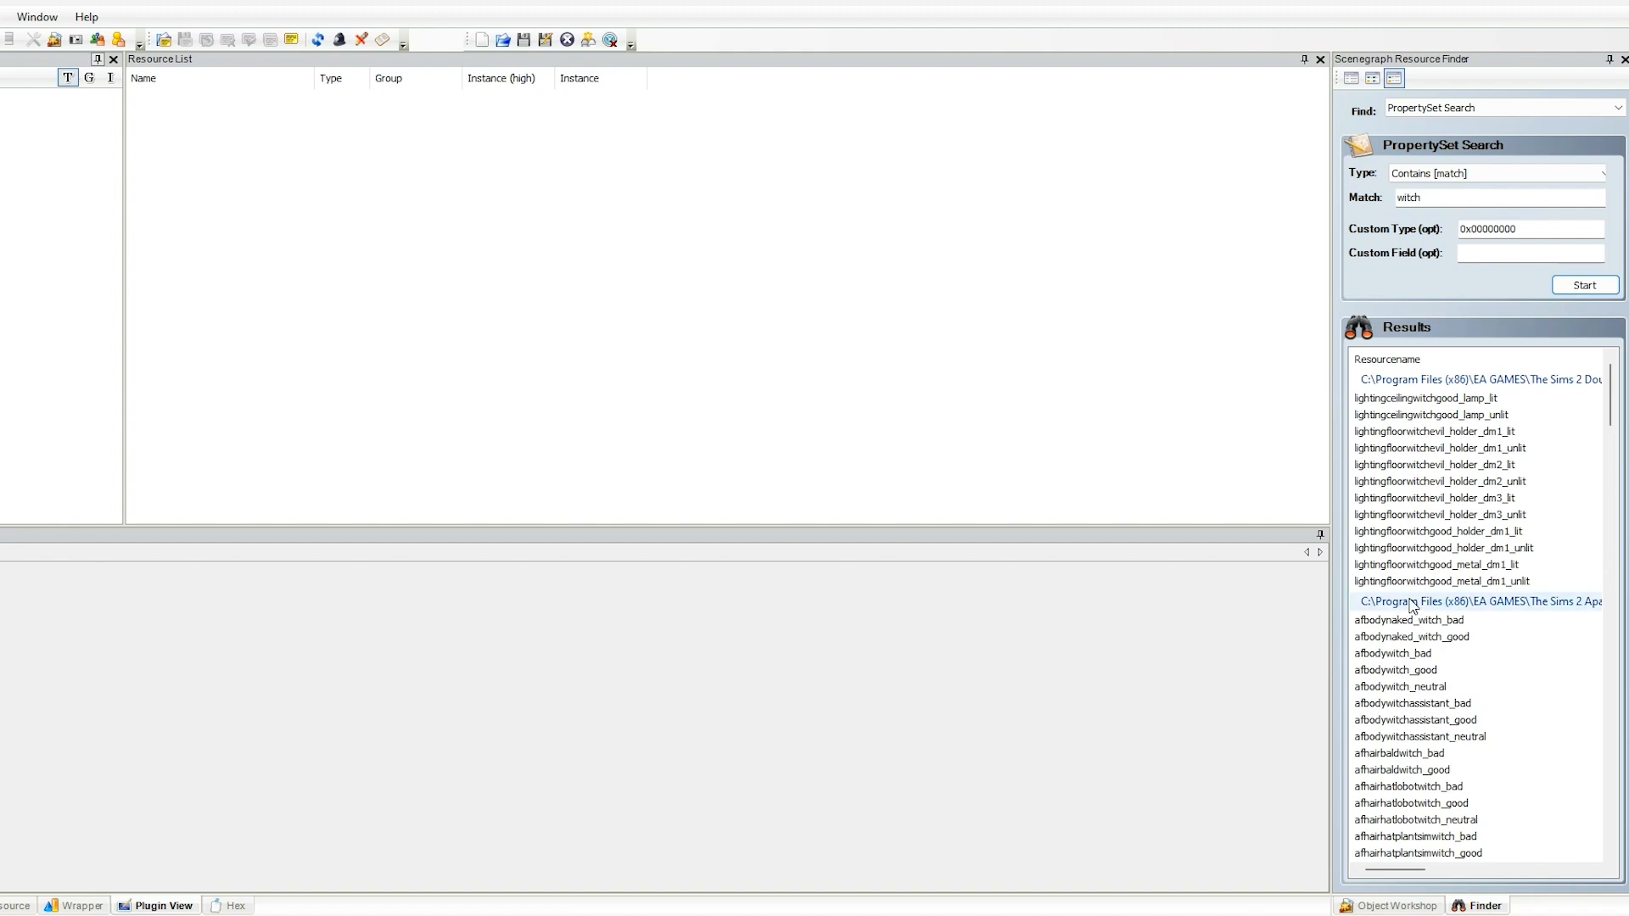
- Open the afhairhatwitch_black_neutral property set from the search results and sort the resource list by Instance
scroll(1442, 721, down, 5)
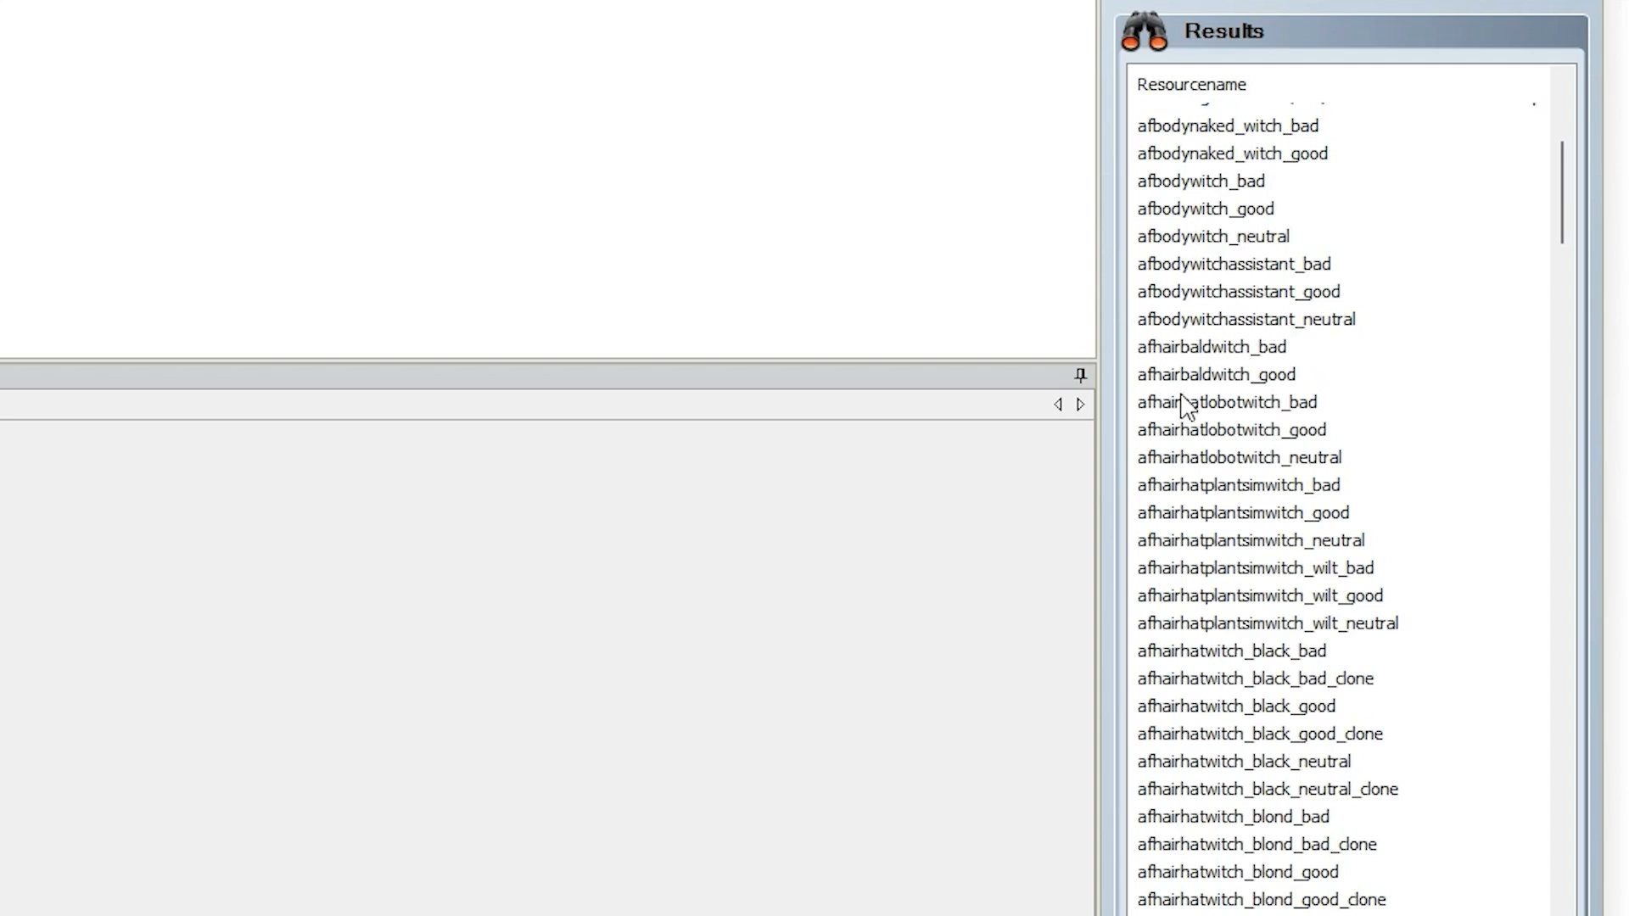
scroll(1227, 712, down, 1)
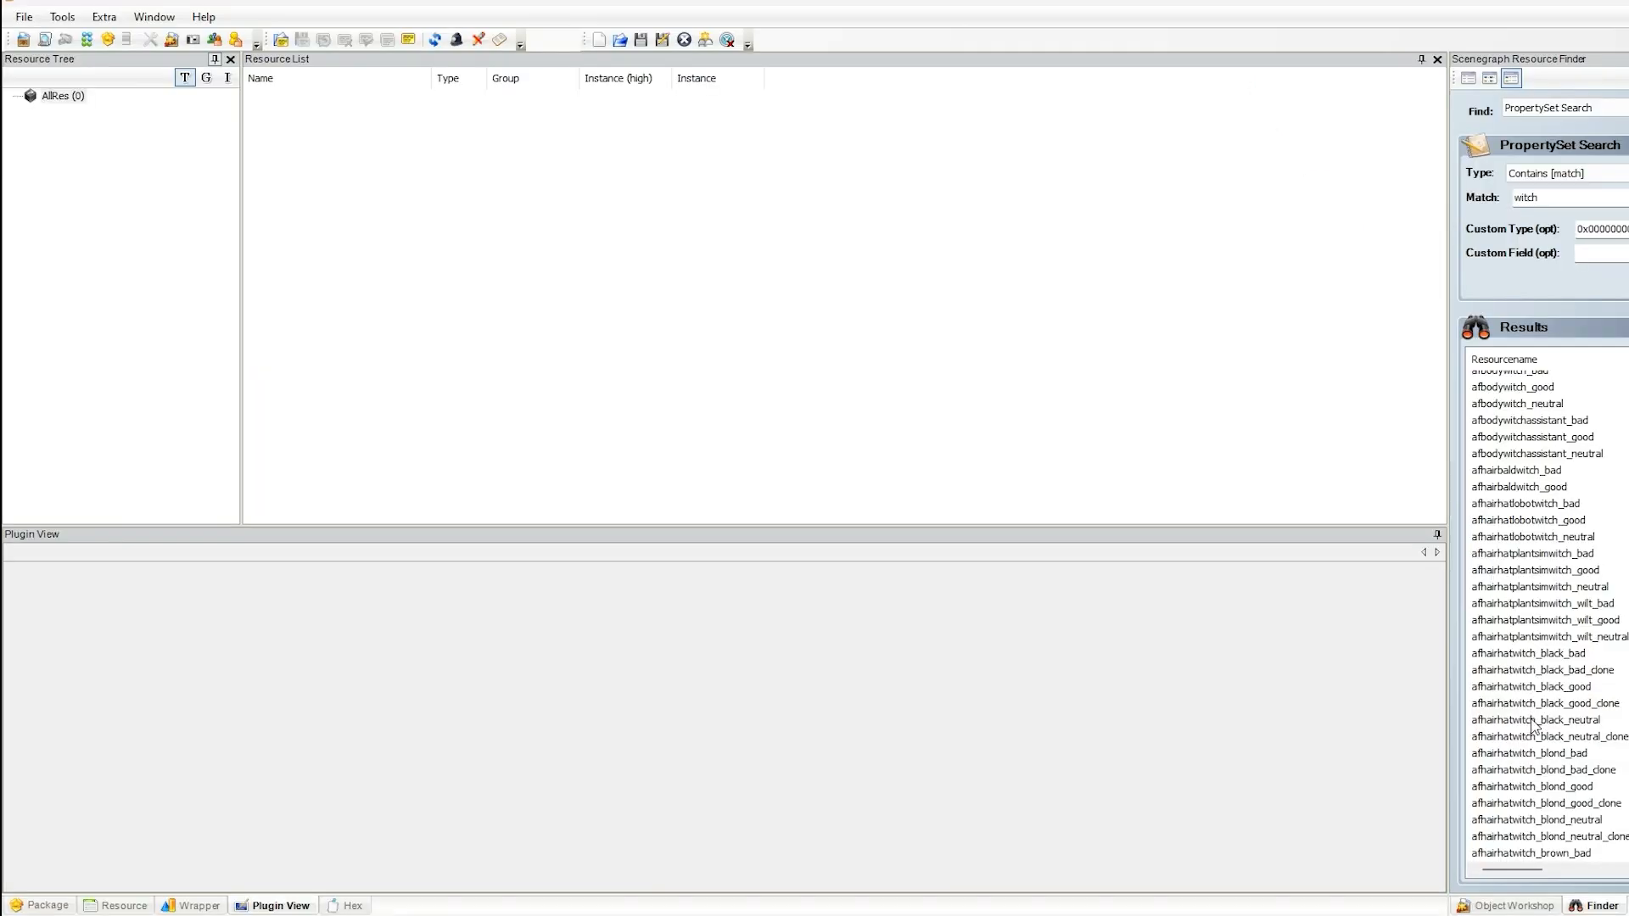
click(1534, 721)
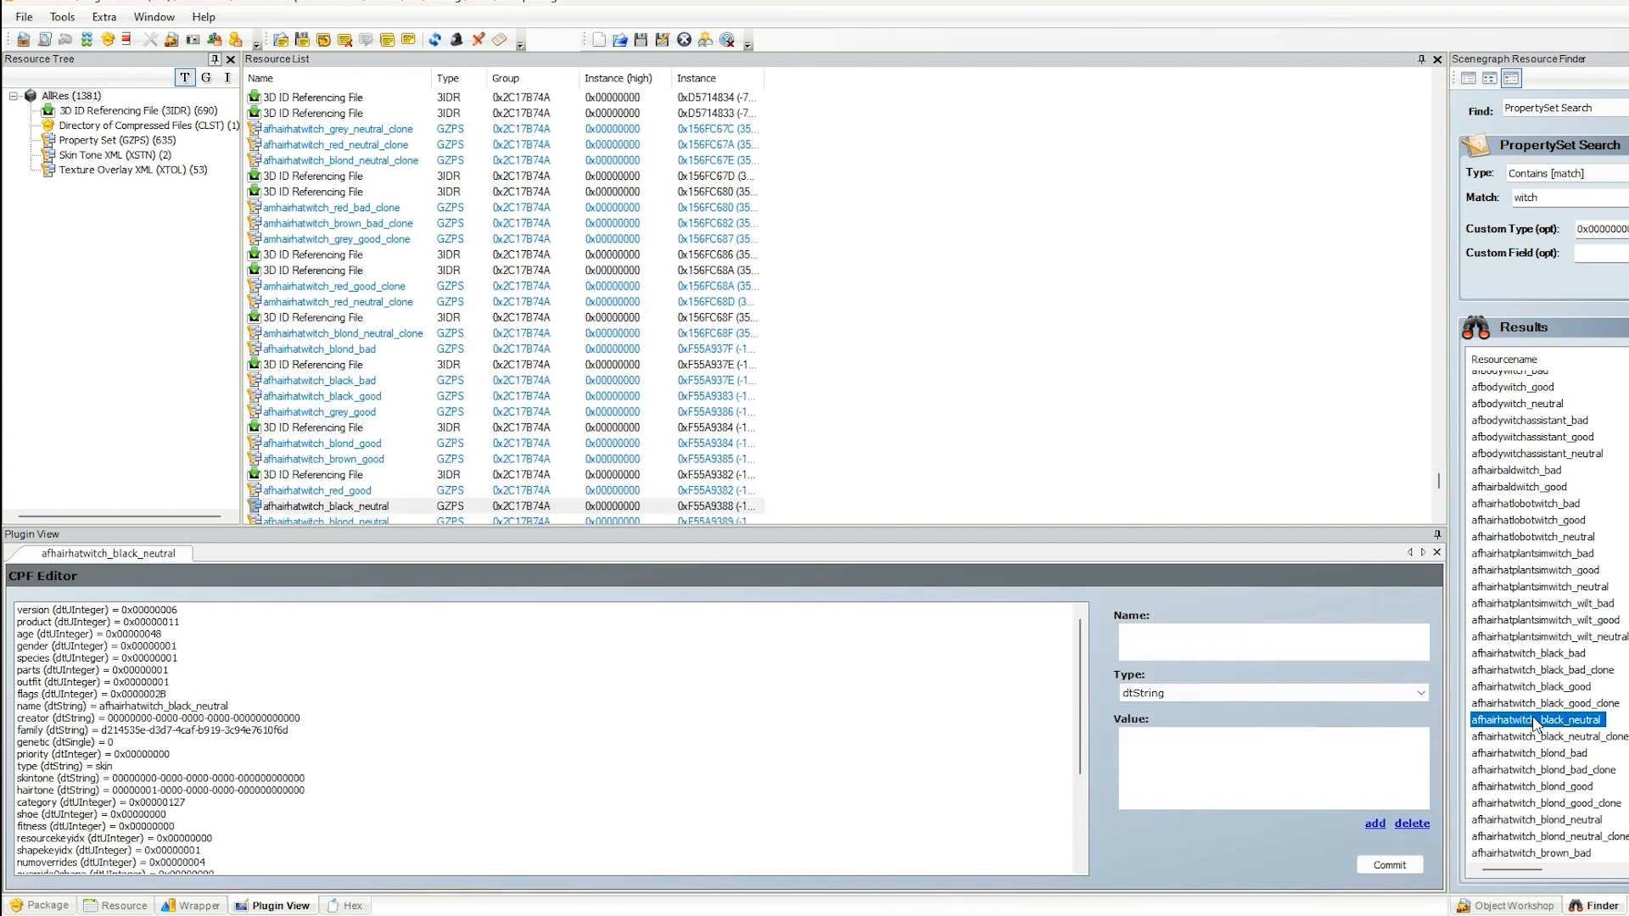
click(448, 510)
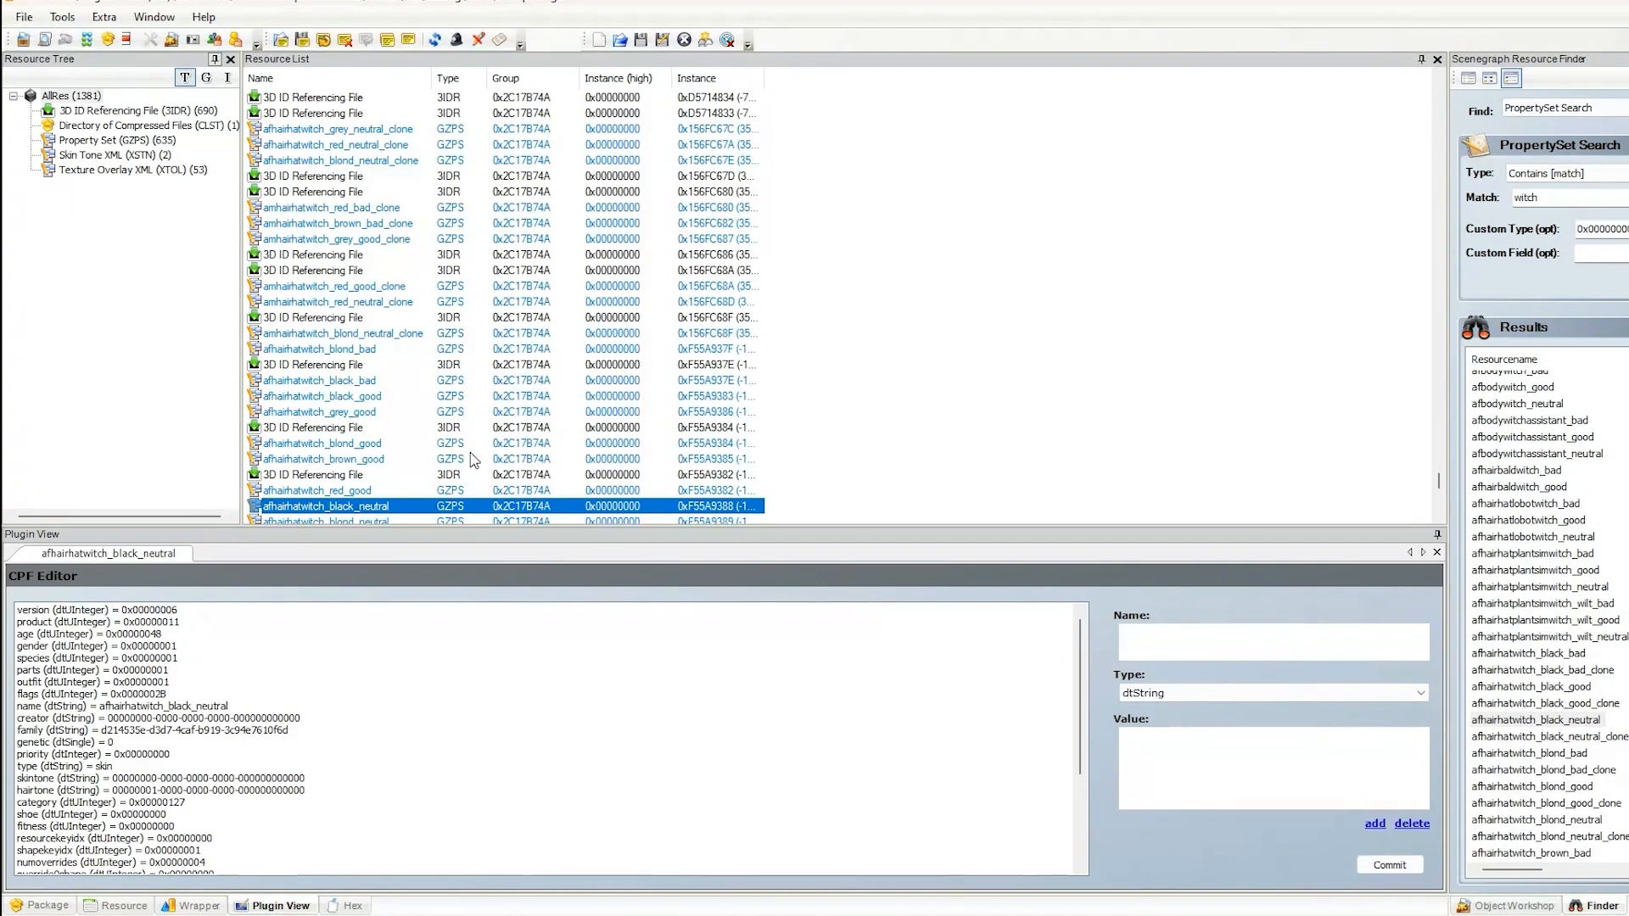
click(737, 83)
scroll(329, 509, down, 2)
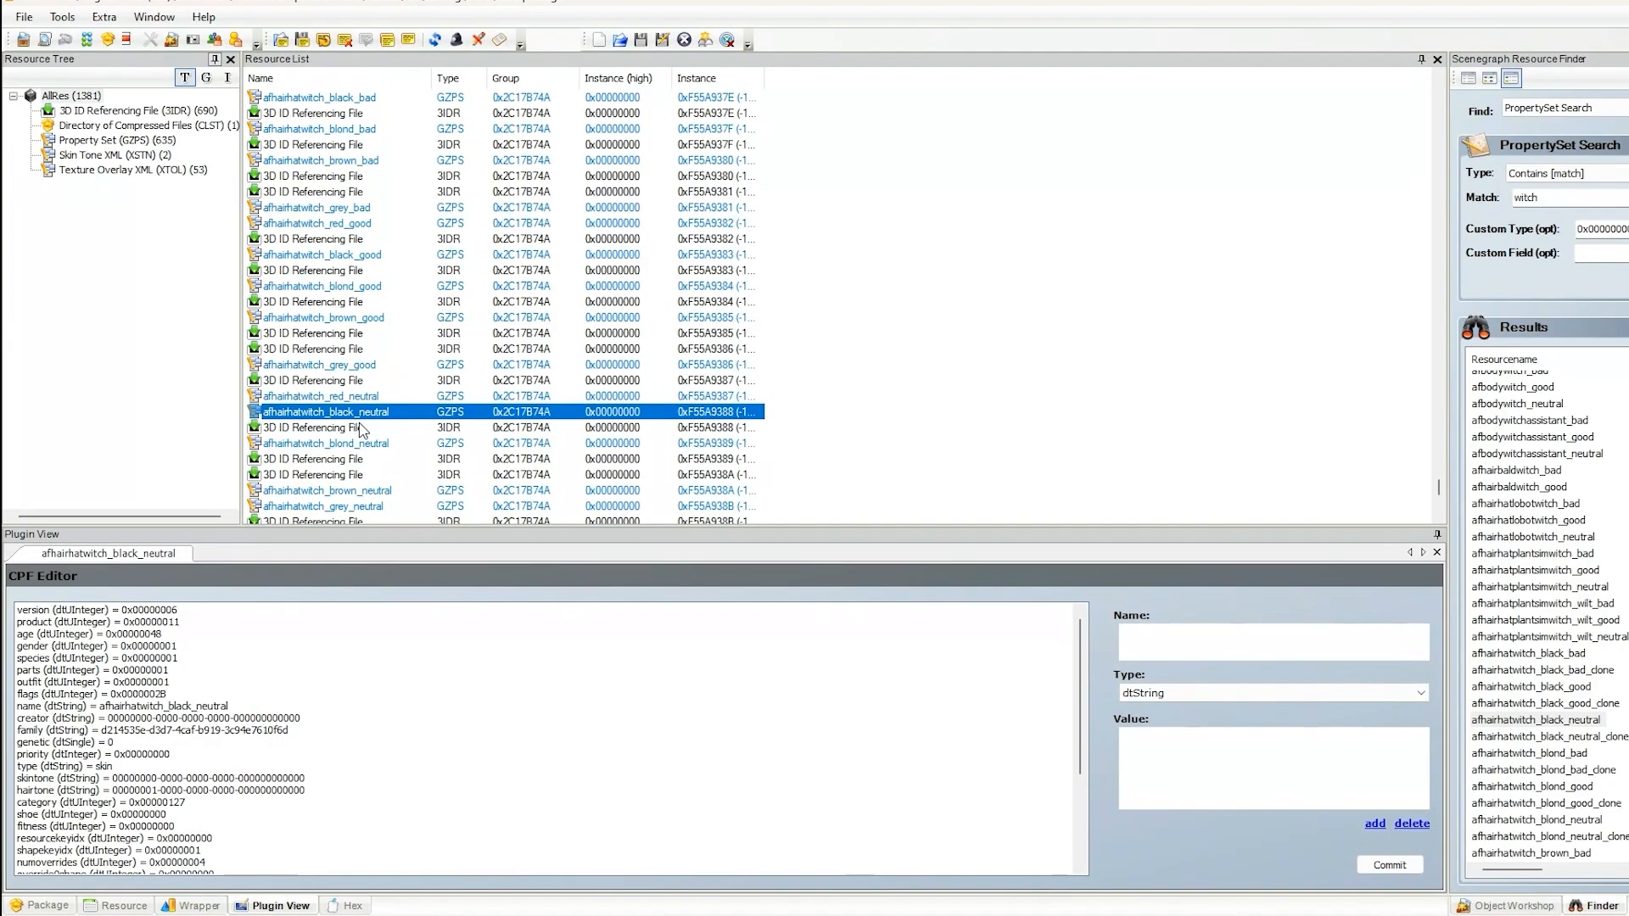
- Extract afhairhatwitch_black_neutral and its matching 3D ID Referencing File to the "1. Adult" folder inside "3D and Property Files" on the Desktop
ctrl+click(360, 429)
right_click(335, 433)
click(407, 468)
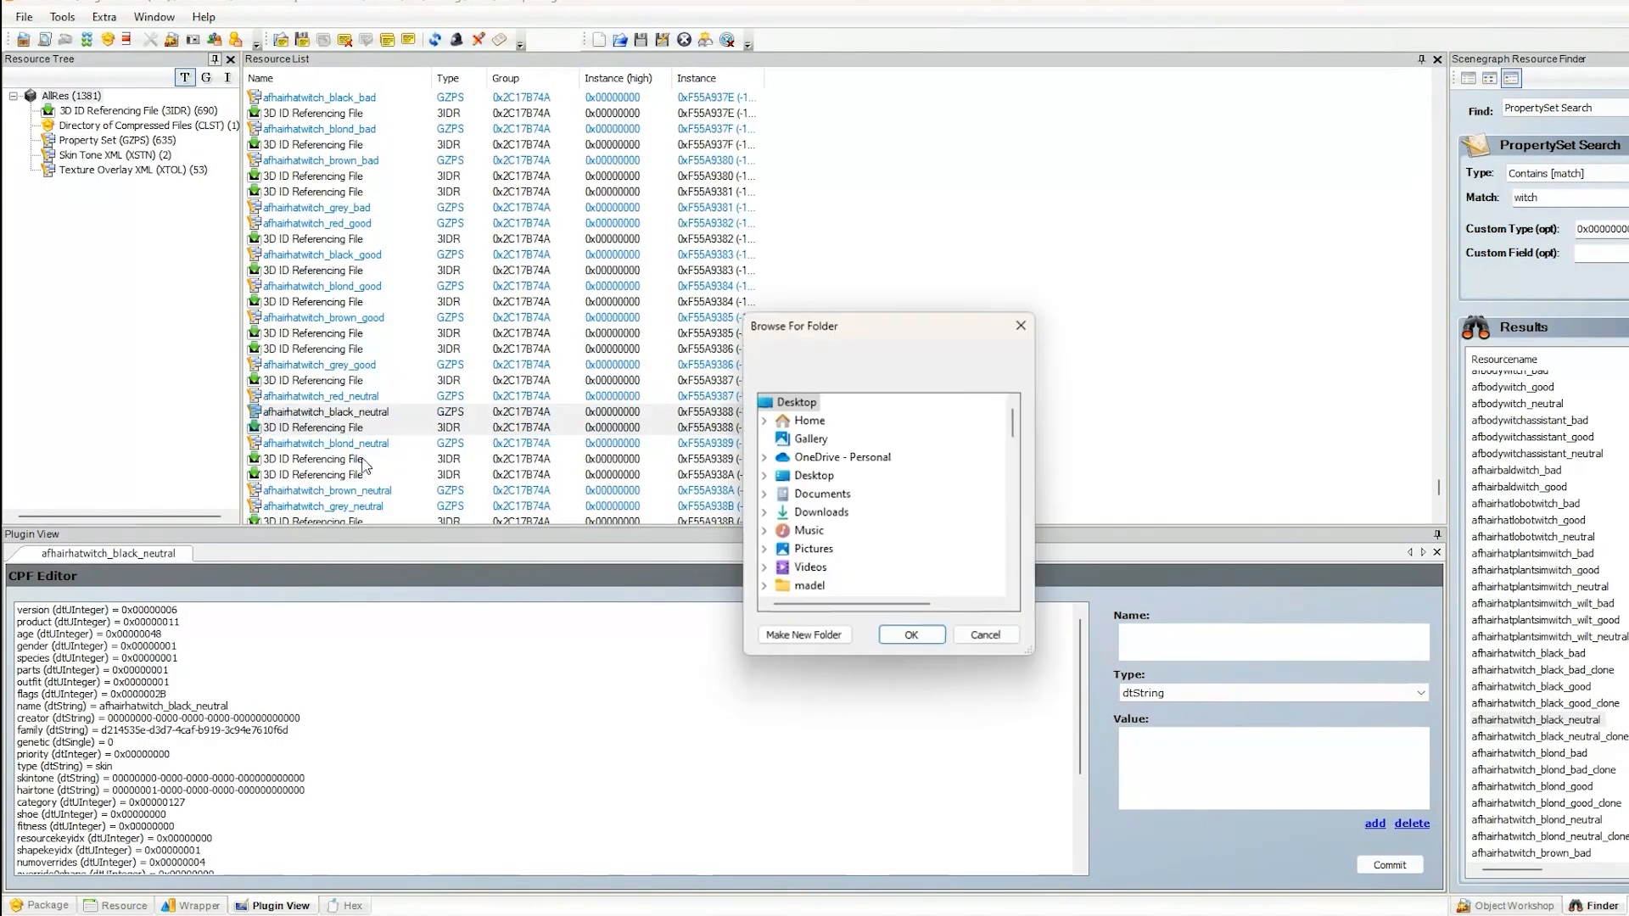
double_click(837, 480)
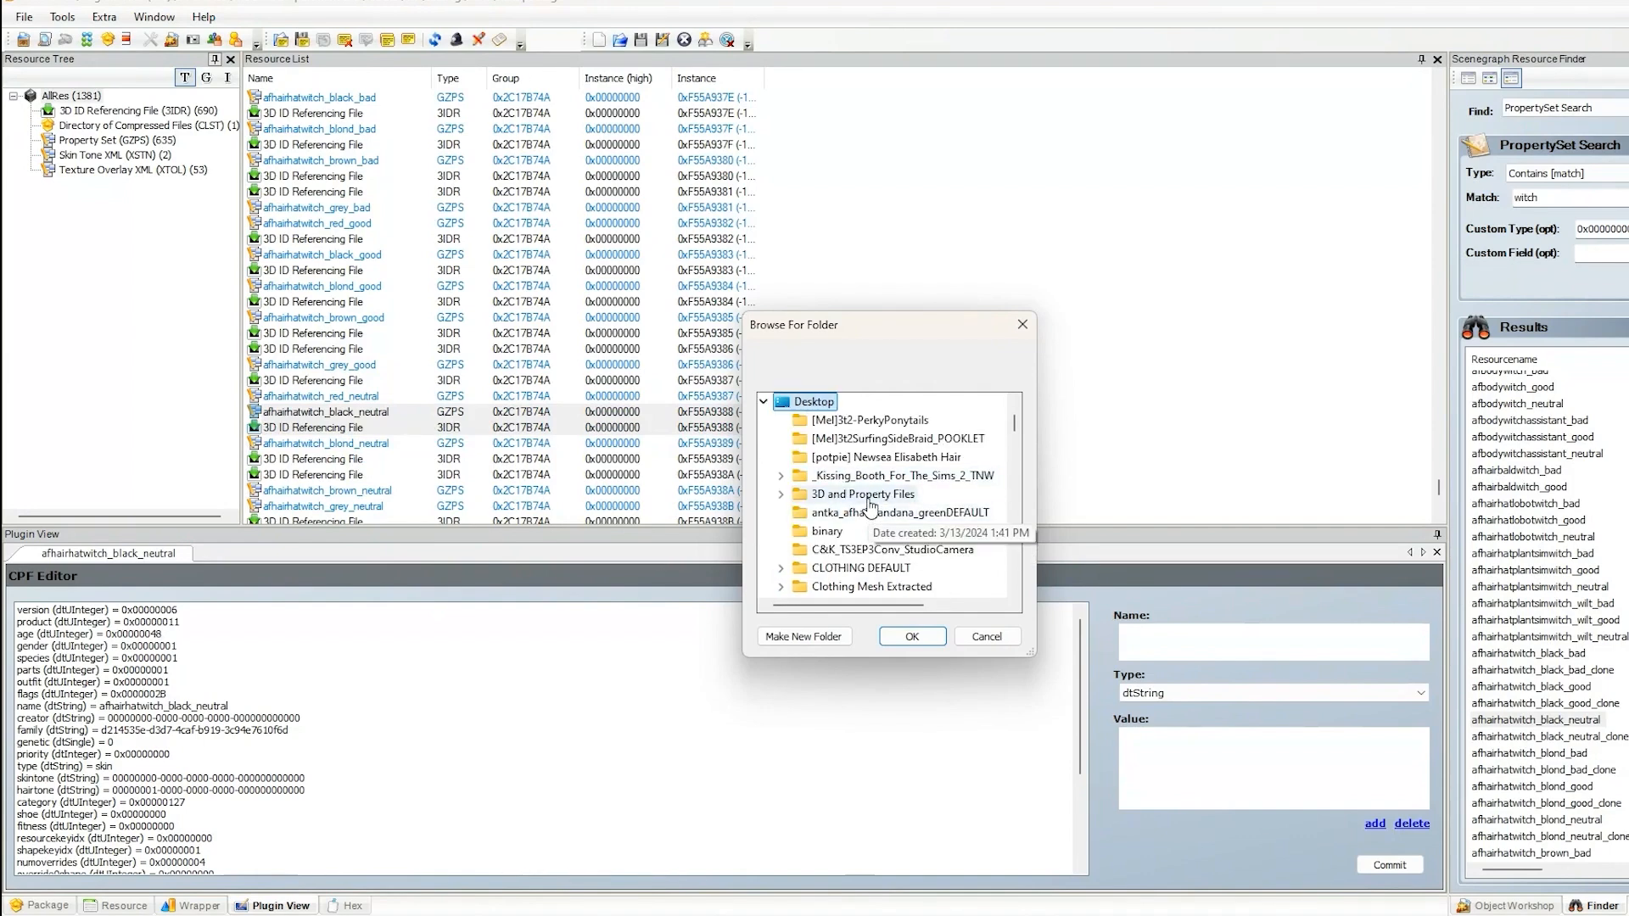
double_click(867, 499)
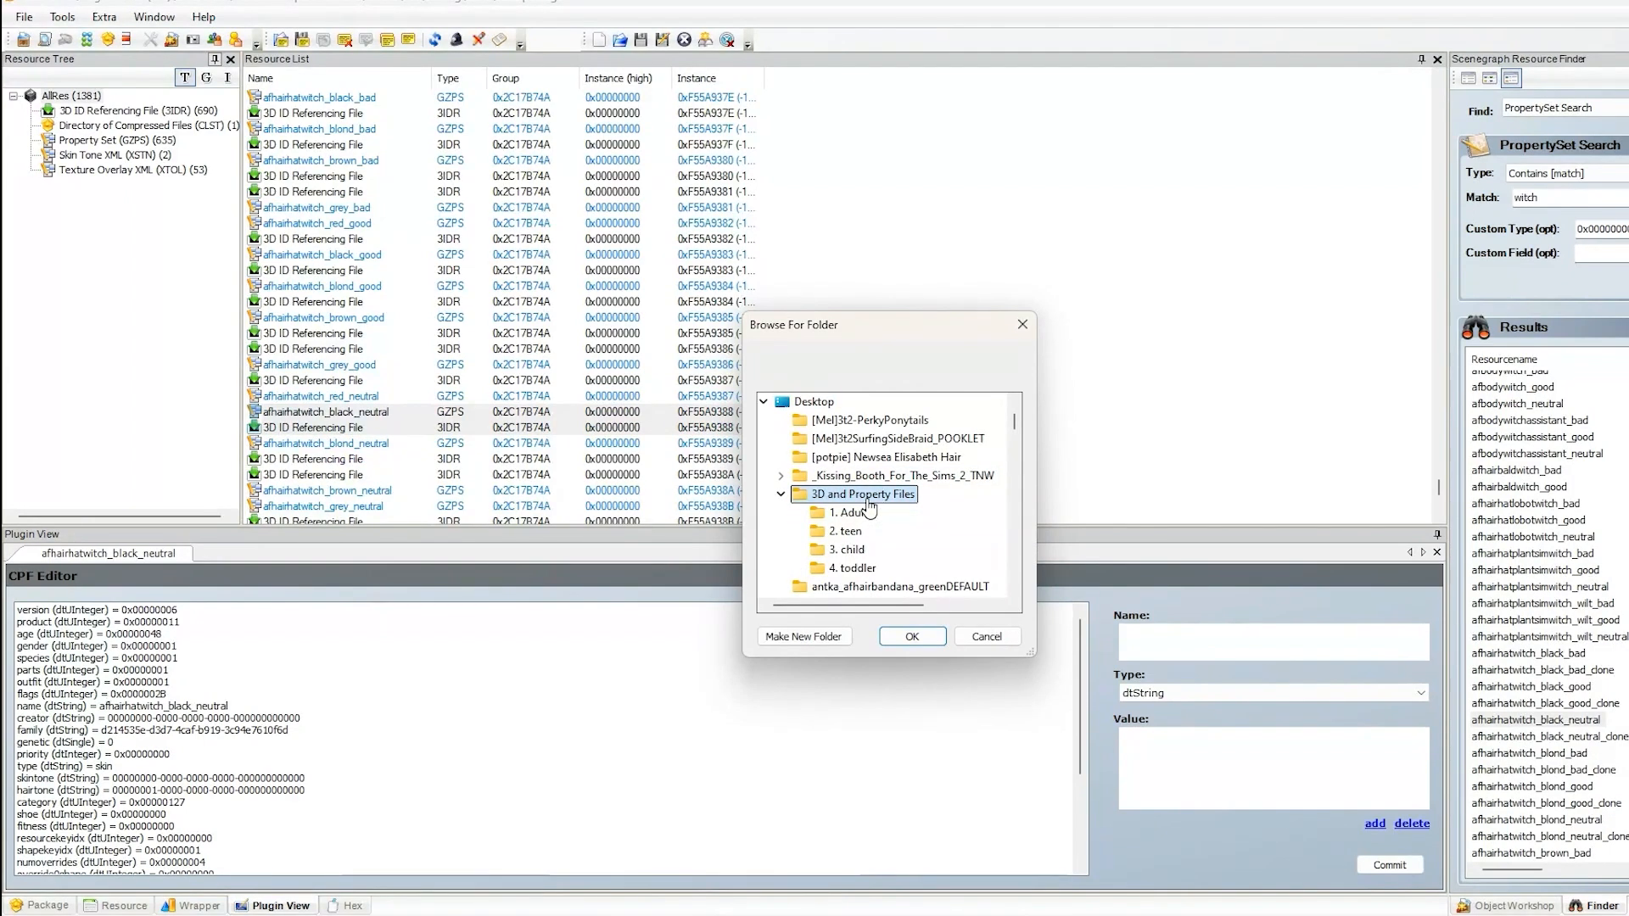
click(849, 513)
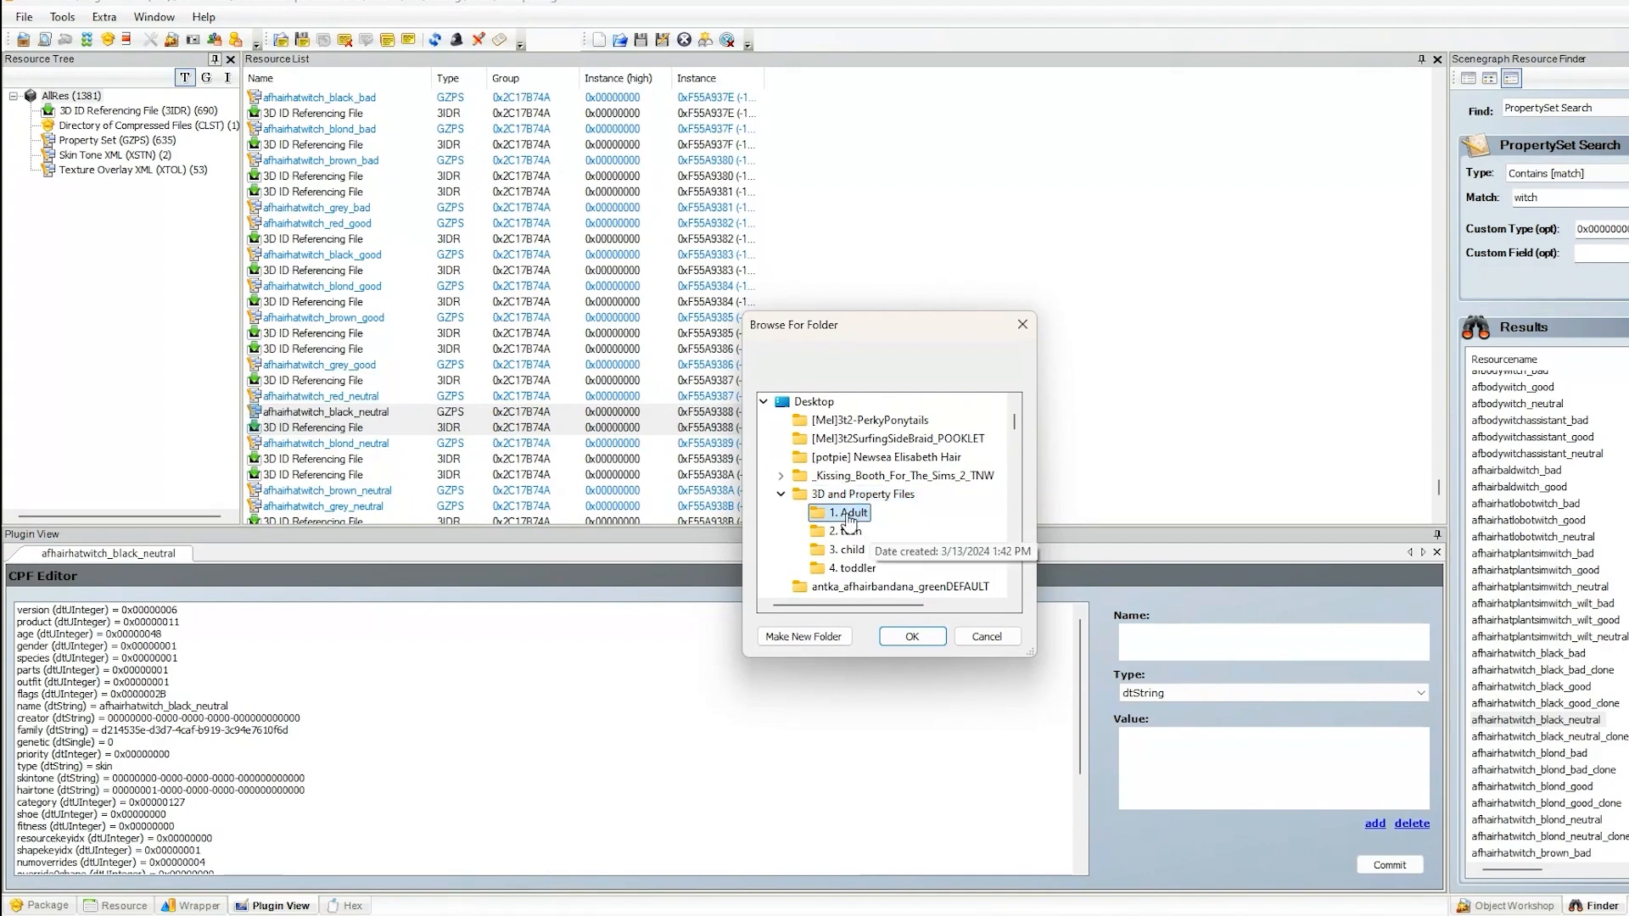
click(932, 635)
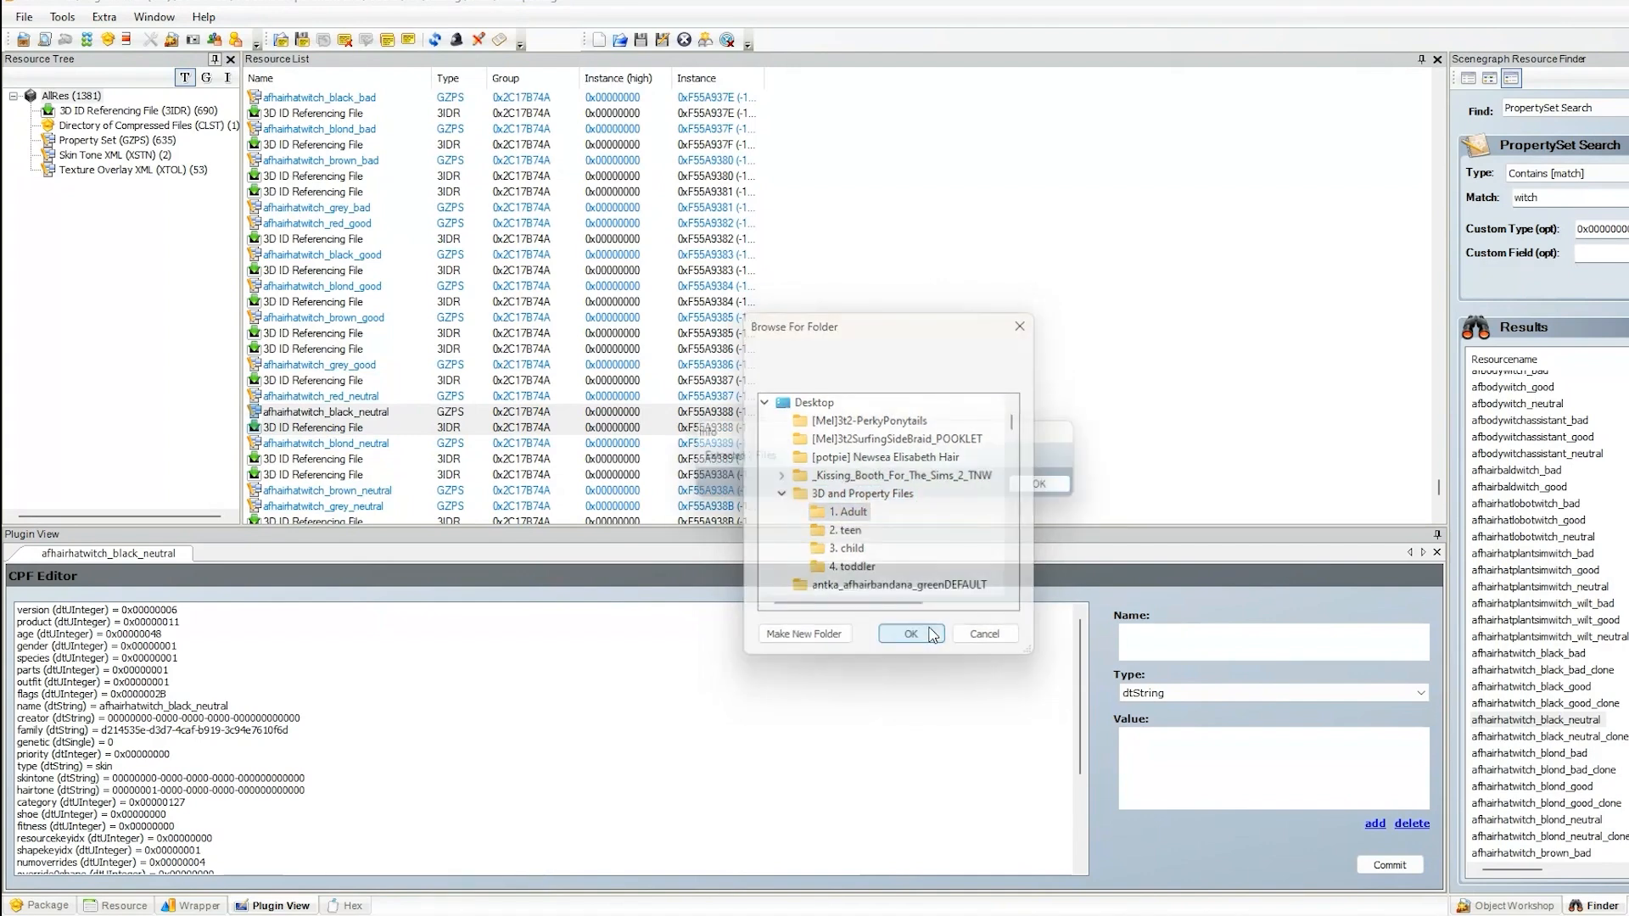
click(1060, 483)
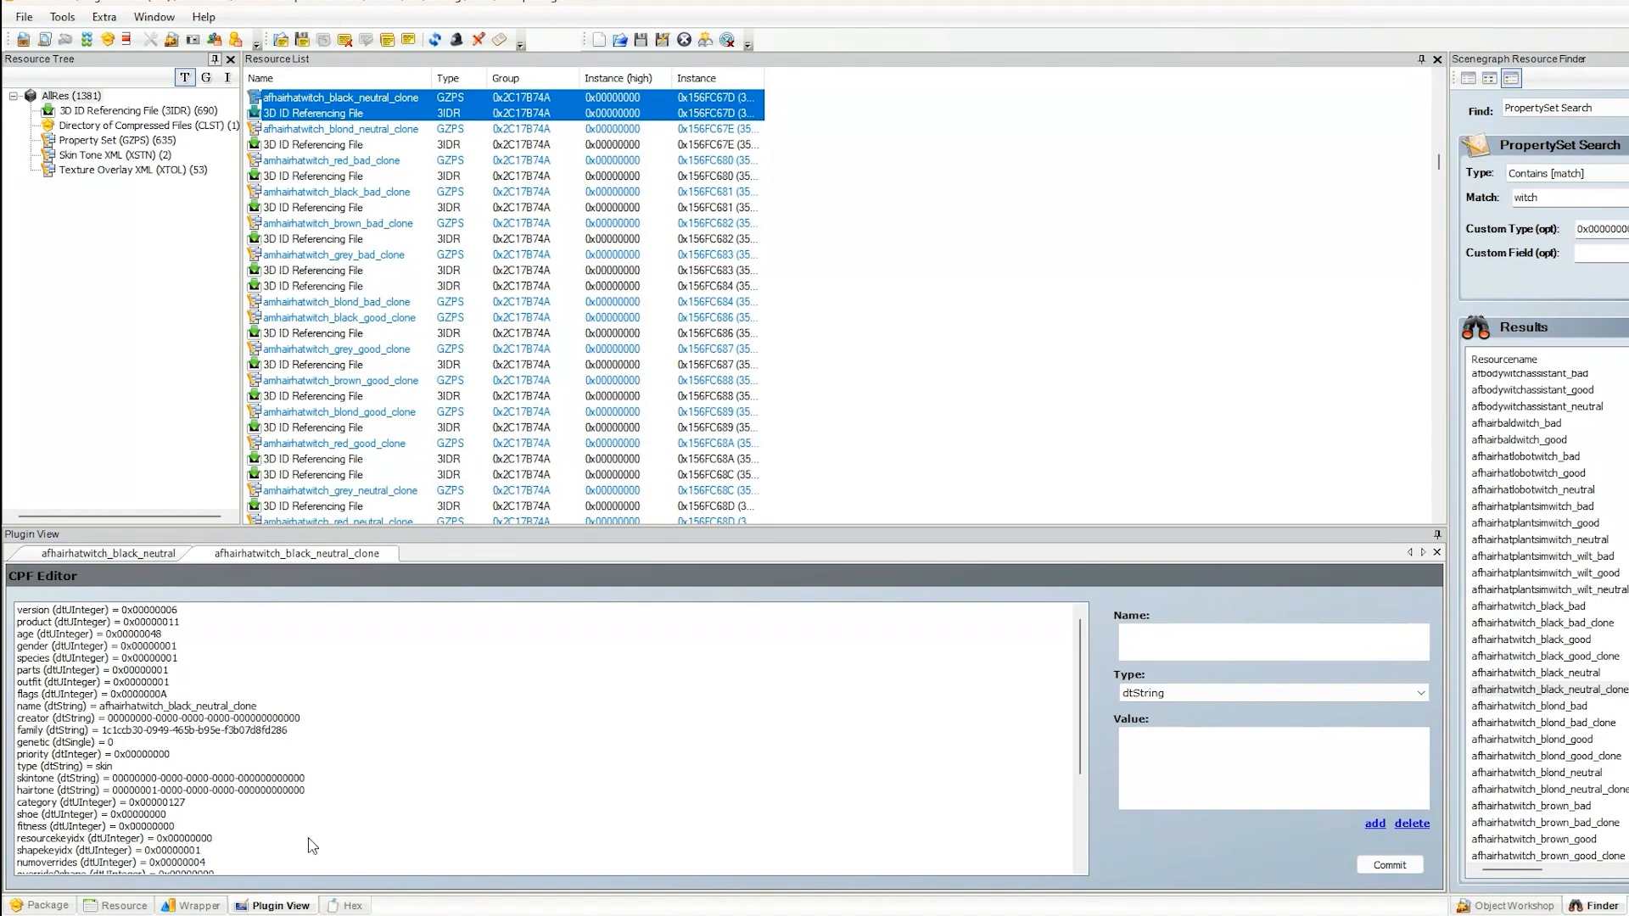
- Open the afhairhatwitch_blond_neutral property set from the search results
scroll(1557, 611, down, 2)
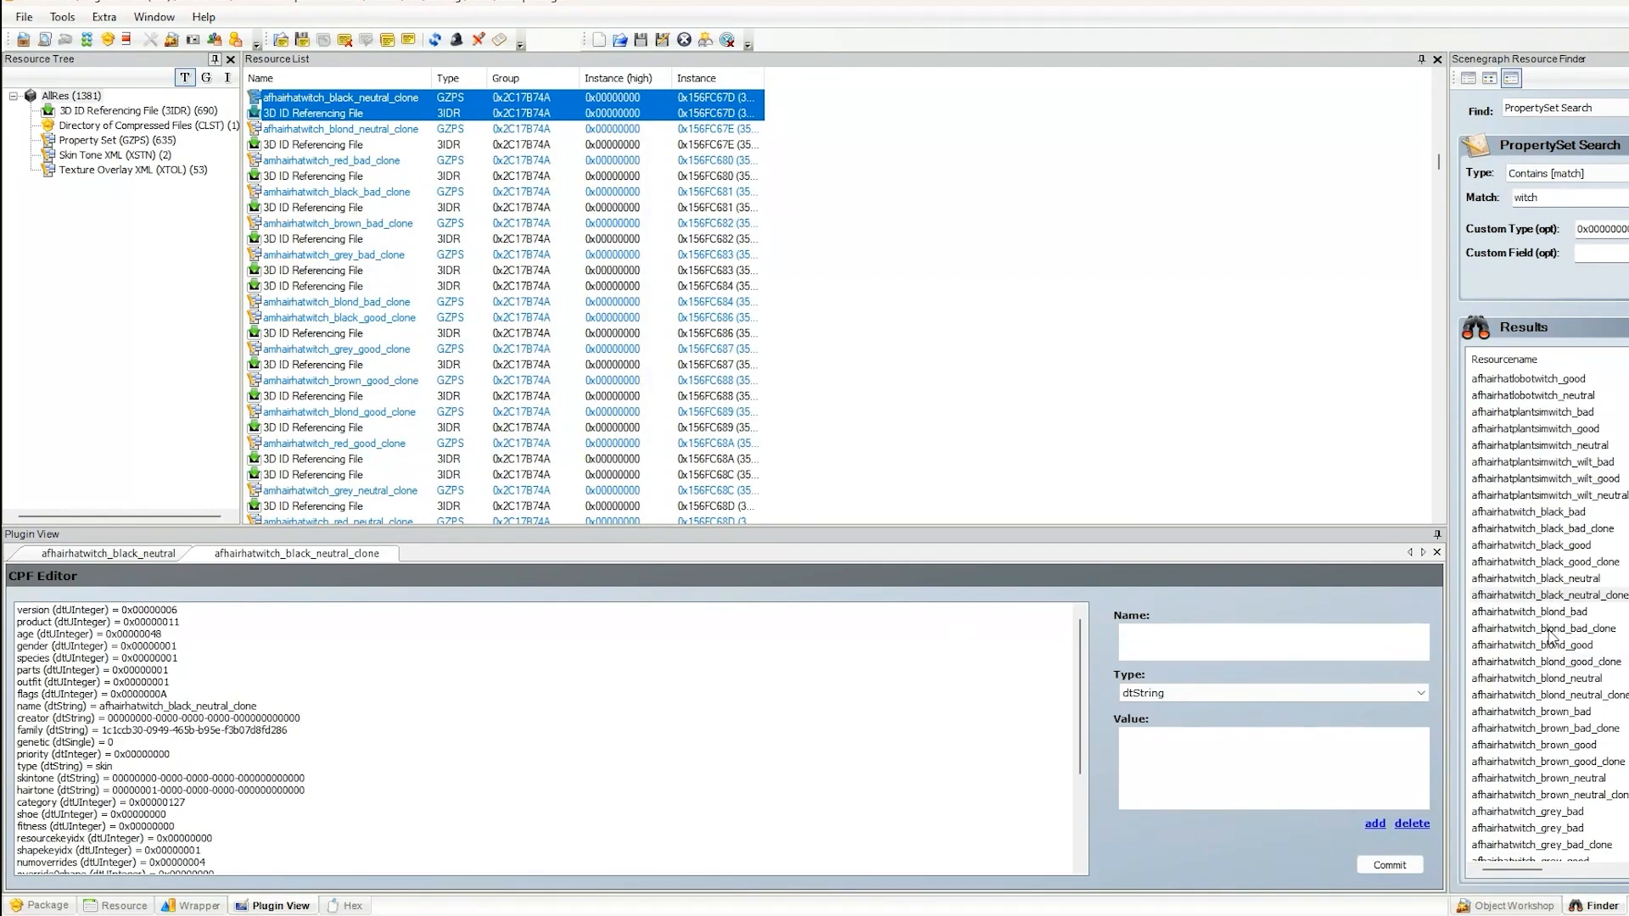
click(1559, 598)
scroll(1571, 609, down, 1)
click(1560, 632)
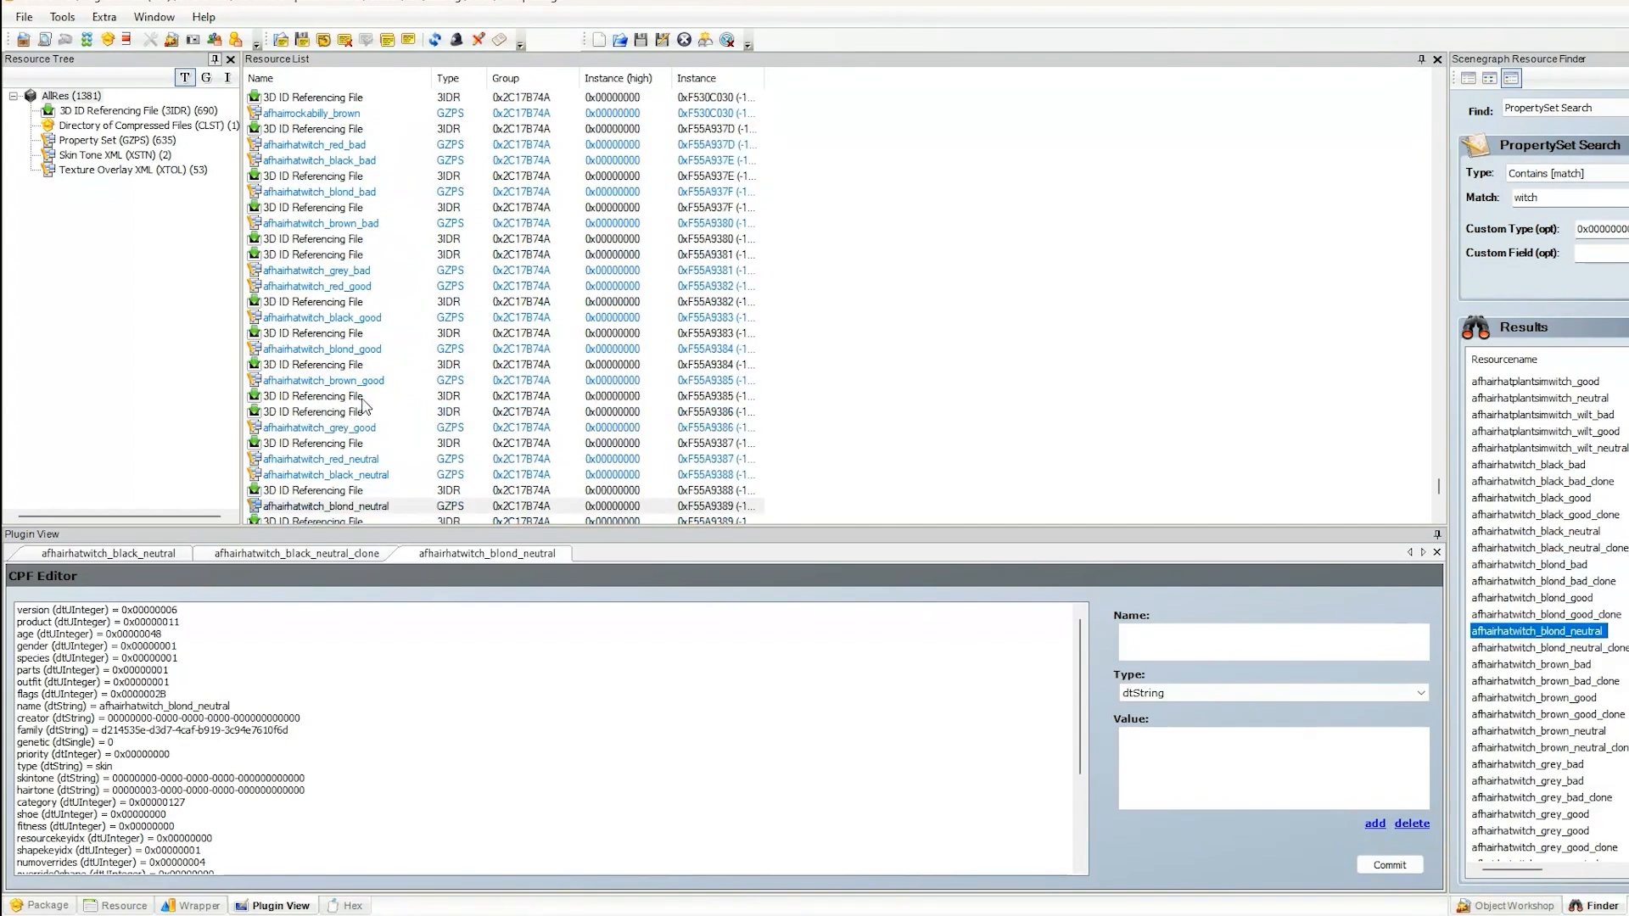
- Extract afhairhatwitch_blond_neutral and the 3D ID Referencing File with the same instance to the "1. Adult" folder
click(384, 507)
scroll(380, 504, down, 1)
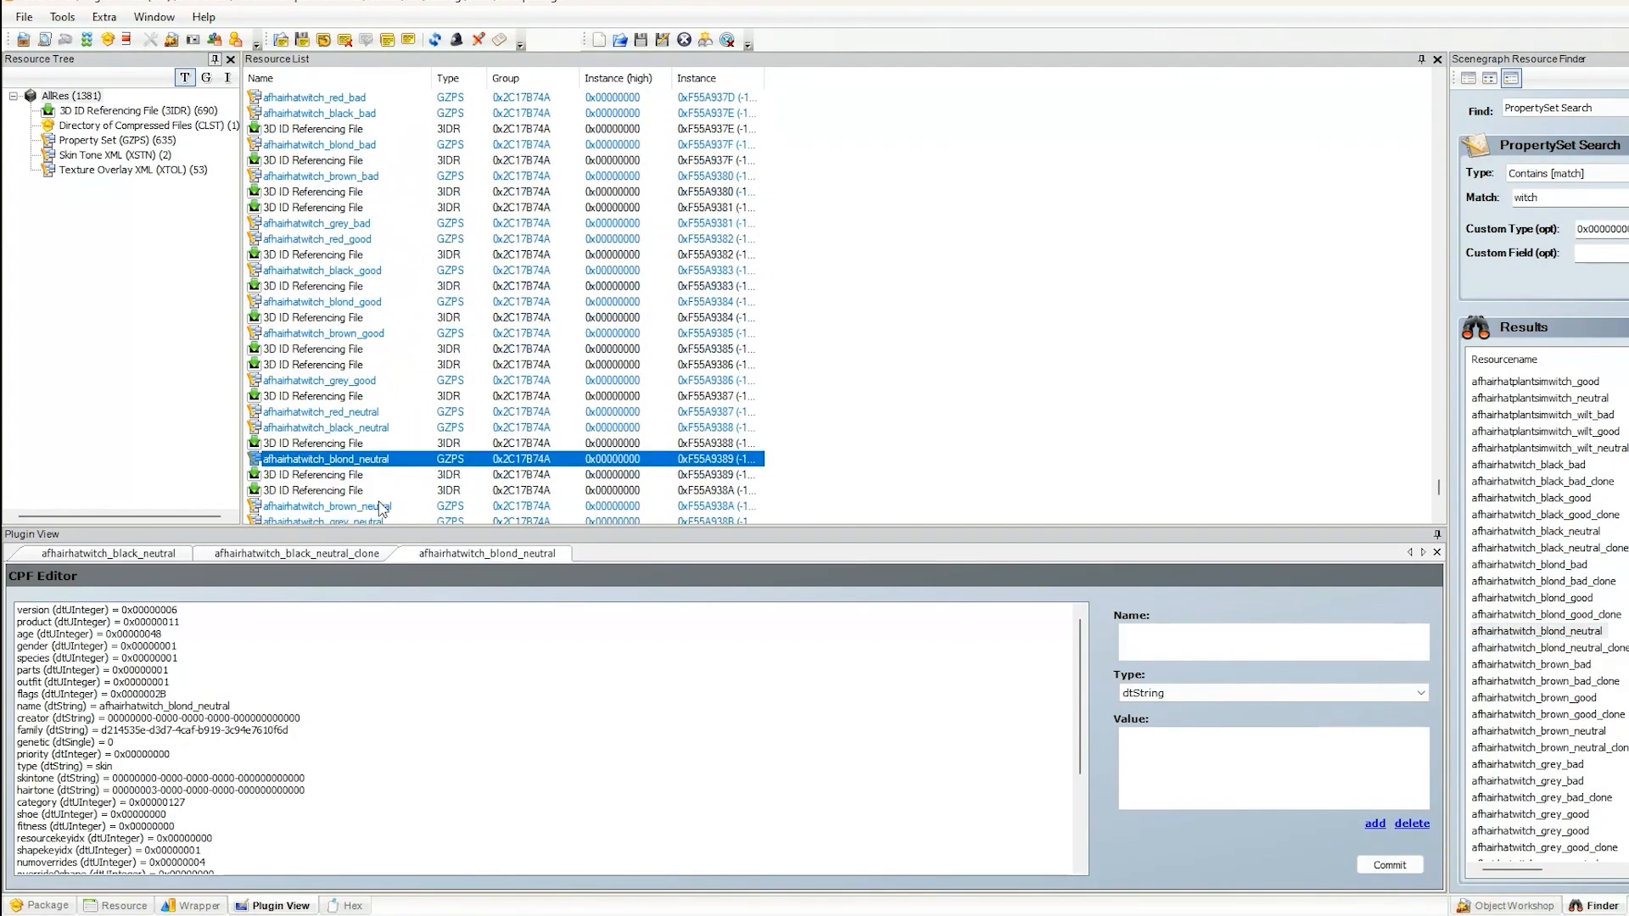
ctrl+click(342, 476)
right_click(341, 467)
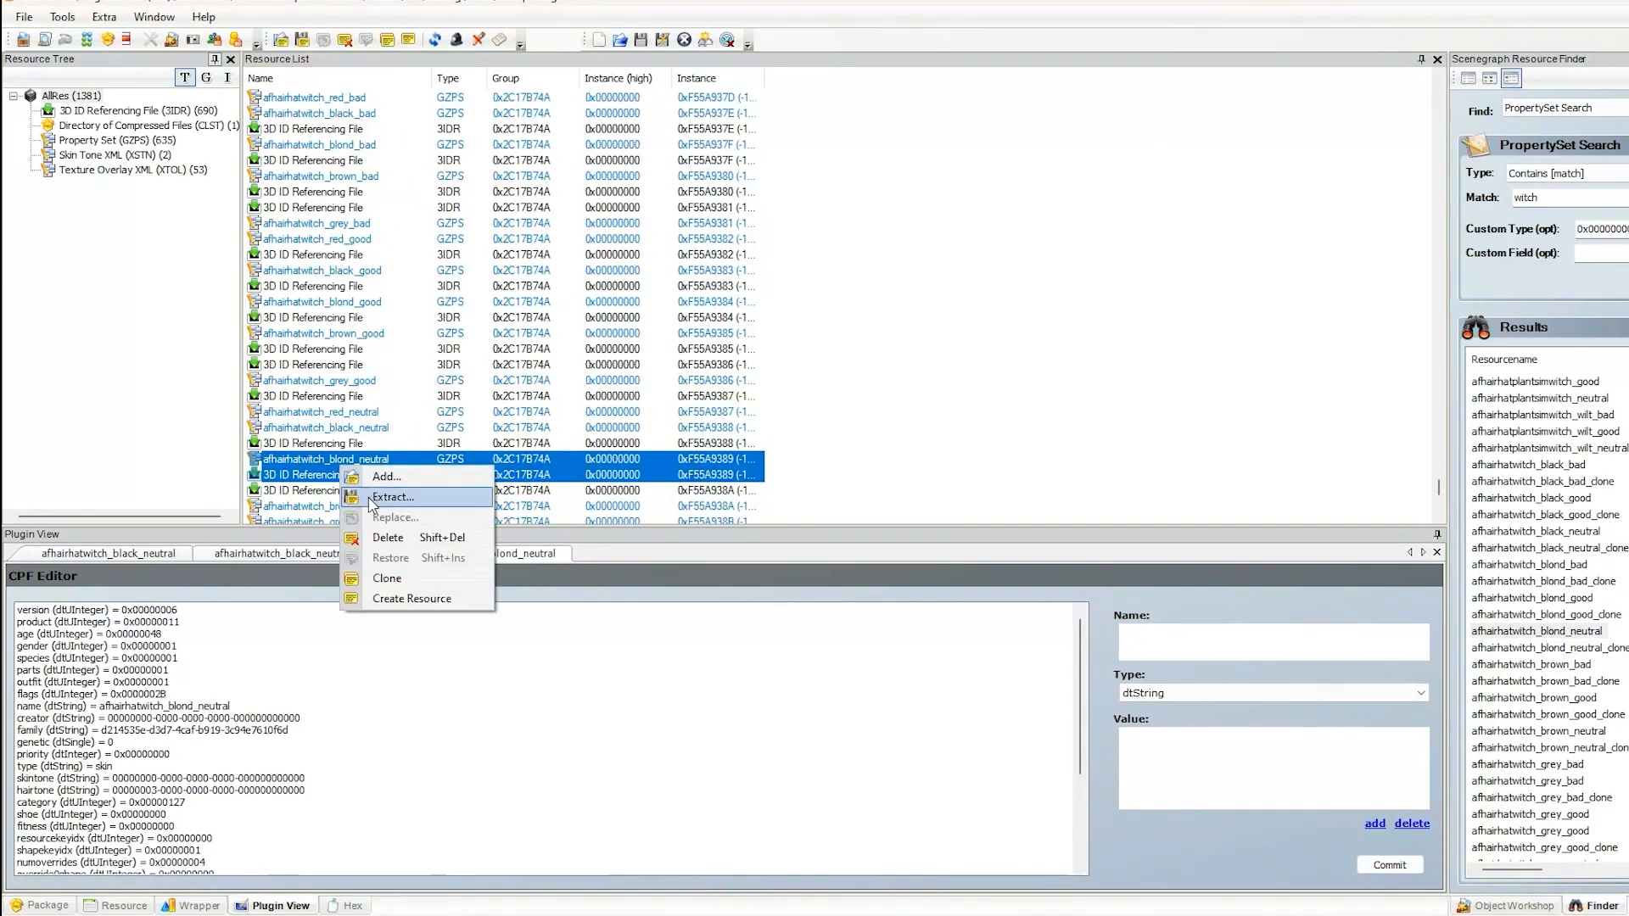
click(371, 501)
click(853, 494)
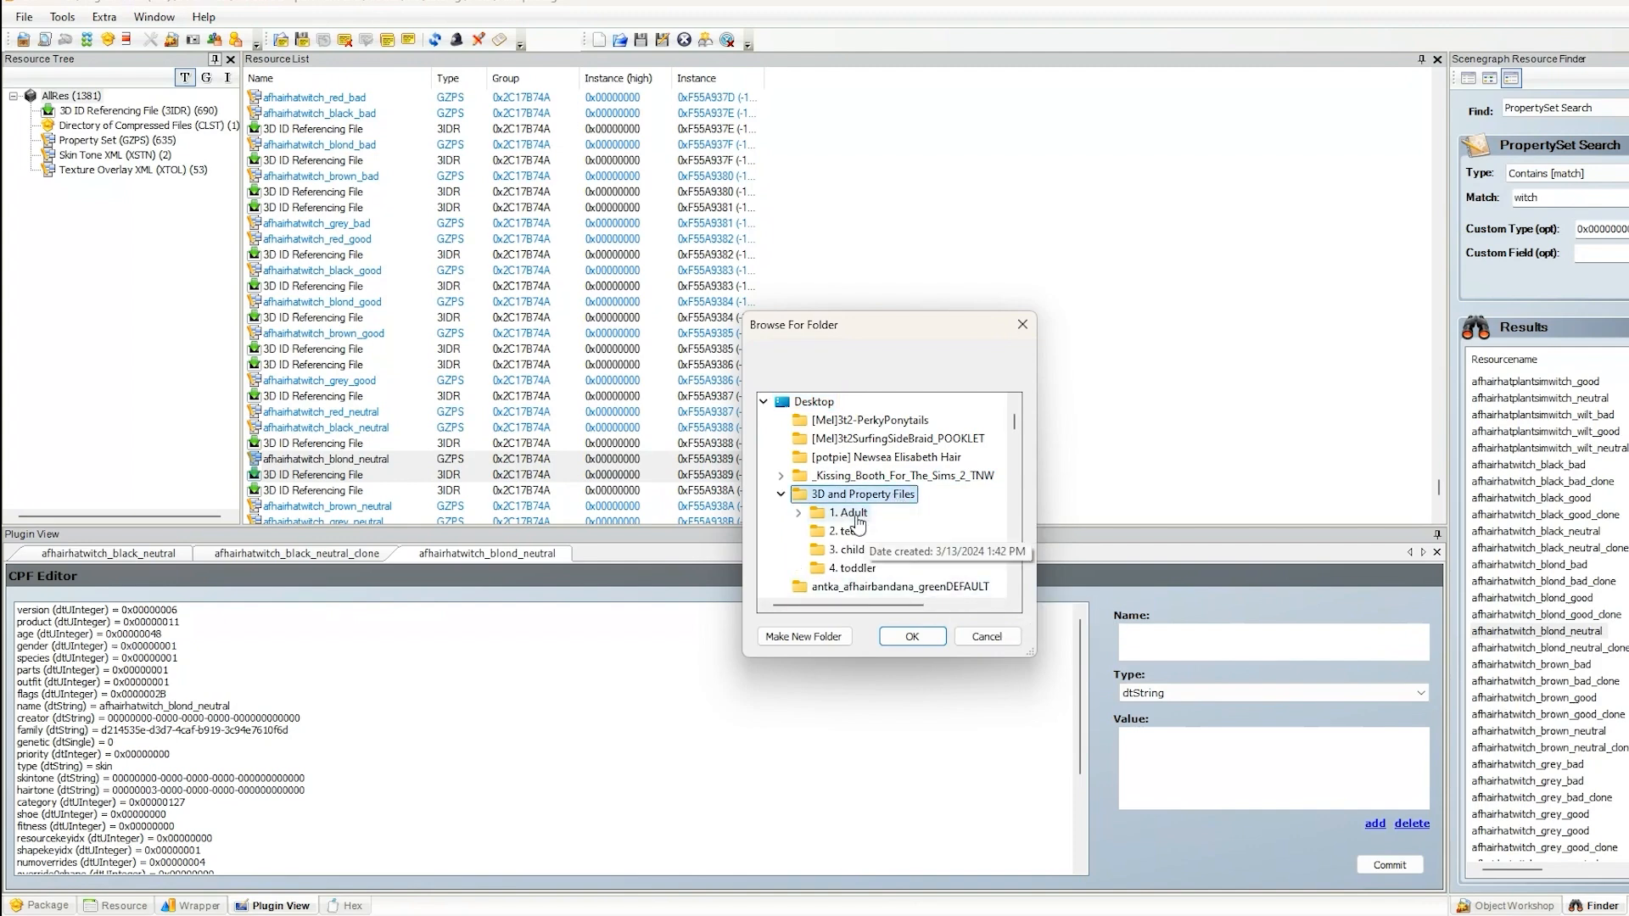
click(852, 514)
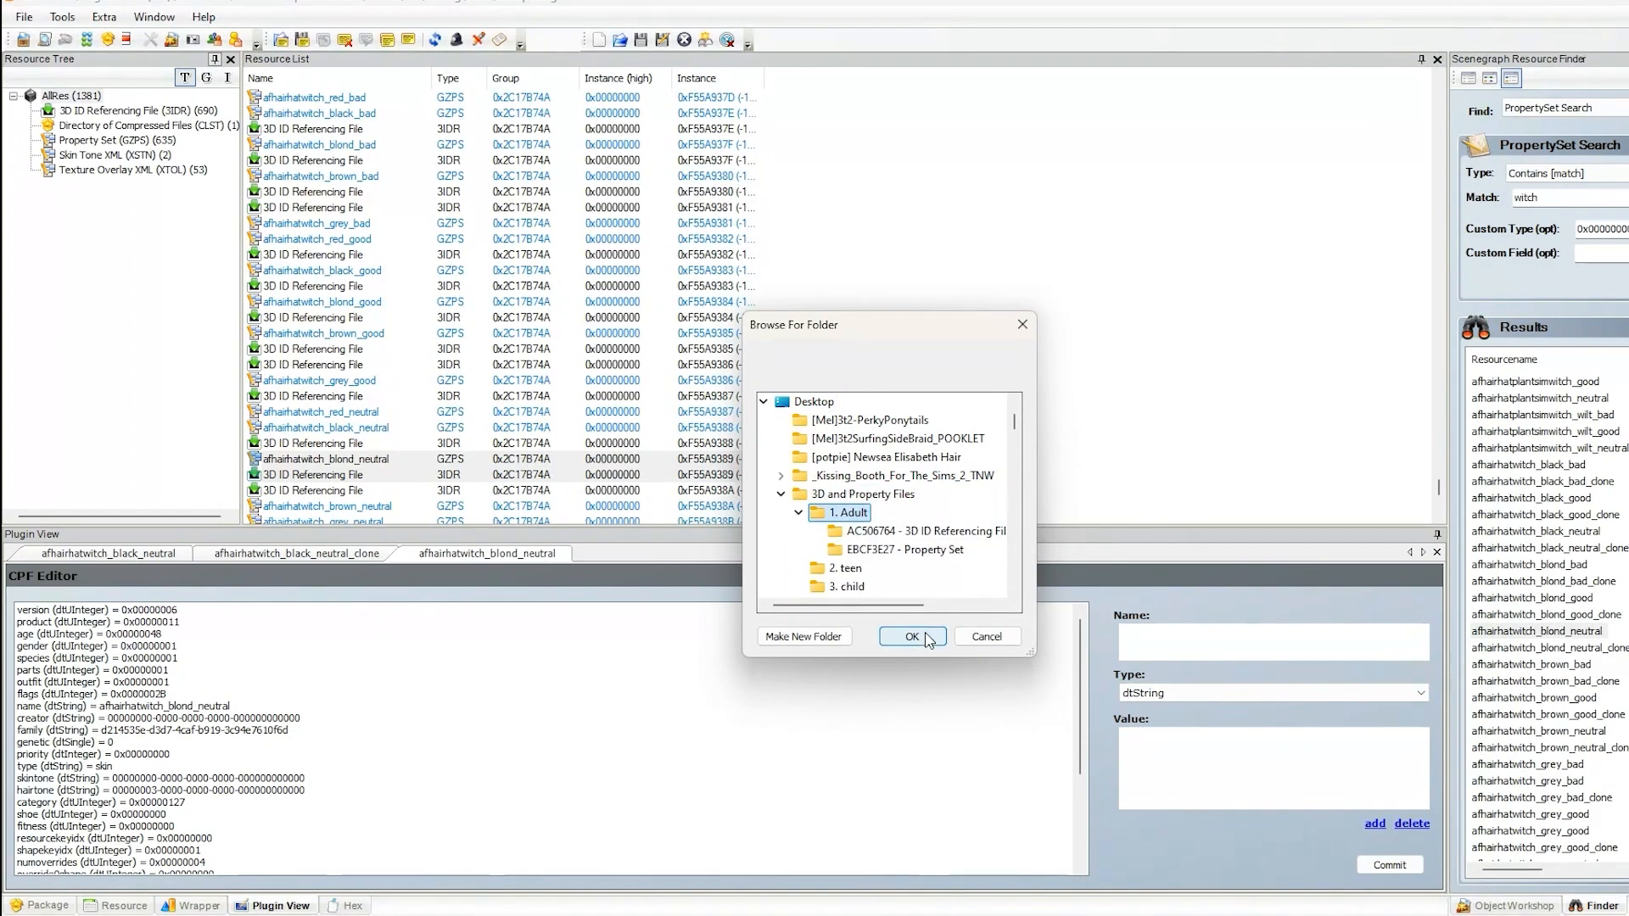
click(911, 636)
click(1056, 486)
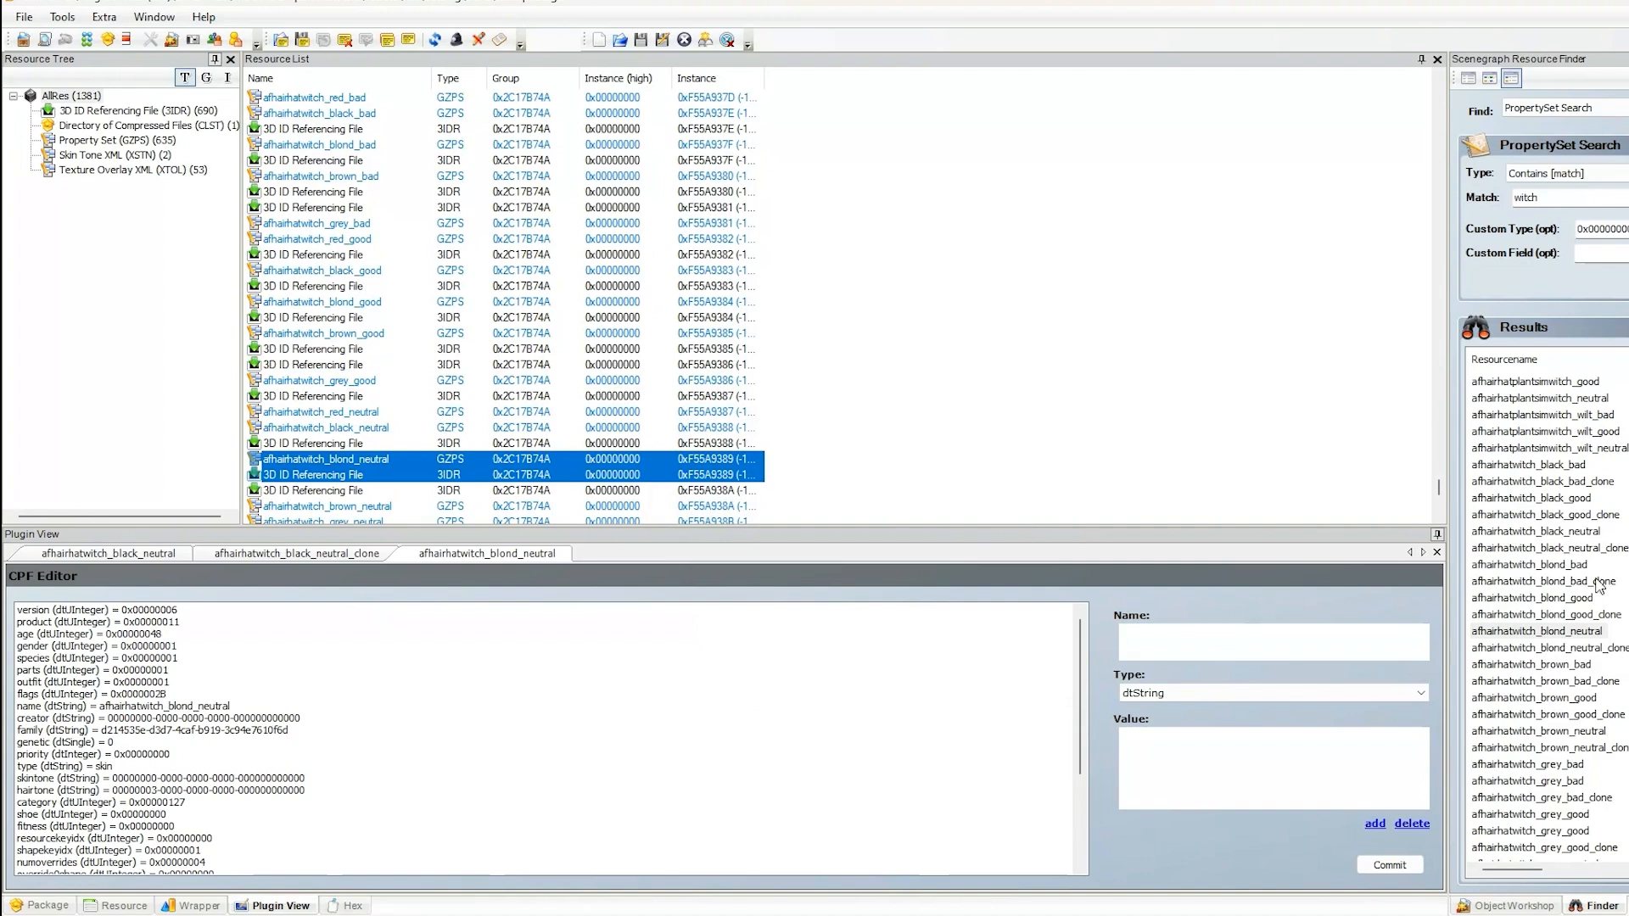
- Open afhairhatwitch_blond_neutral_clone from the results and extract it with its matching 3D ID Referencing File to the "1. Adult" folder
click(1516, 650)
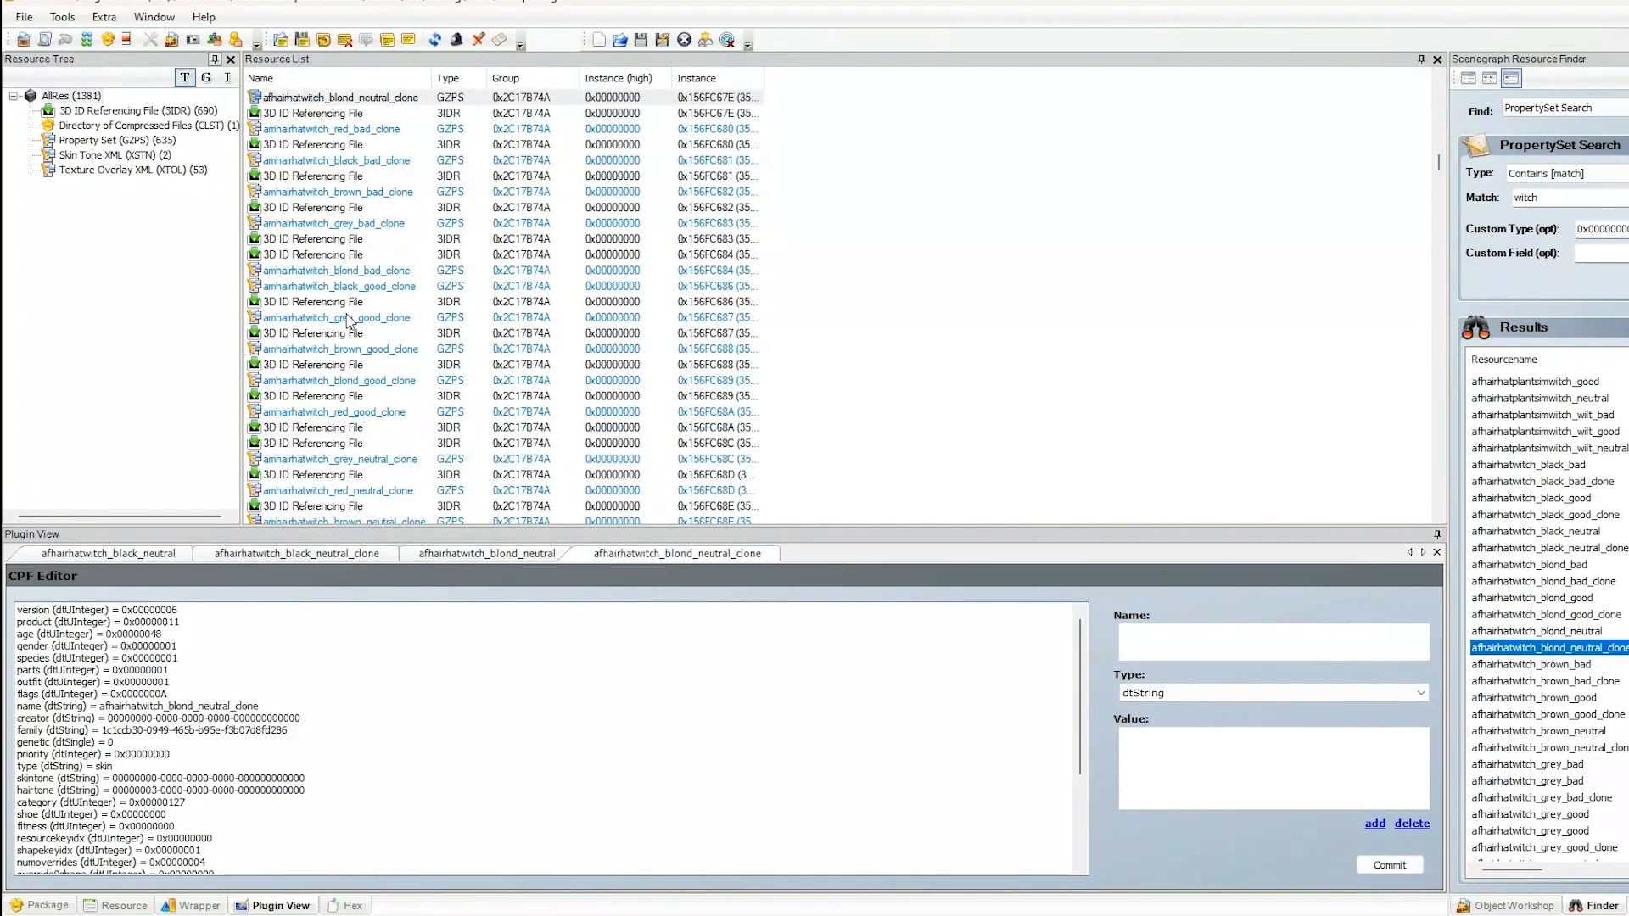
click(348, 100)
shift+click(346, 113)
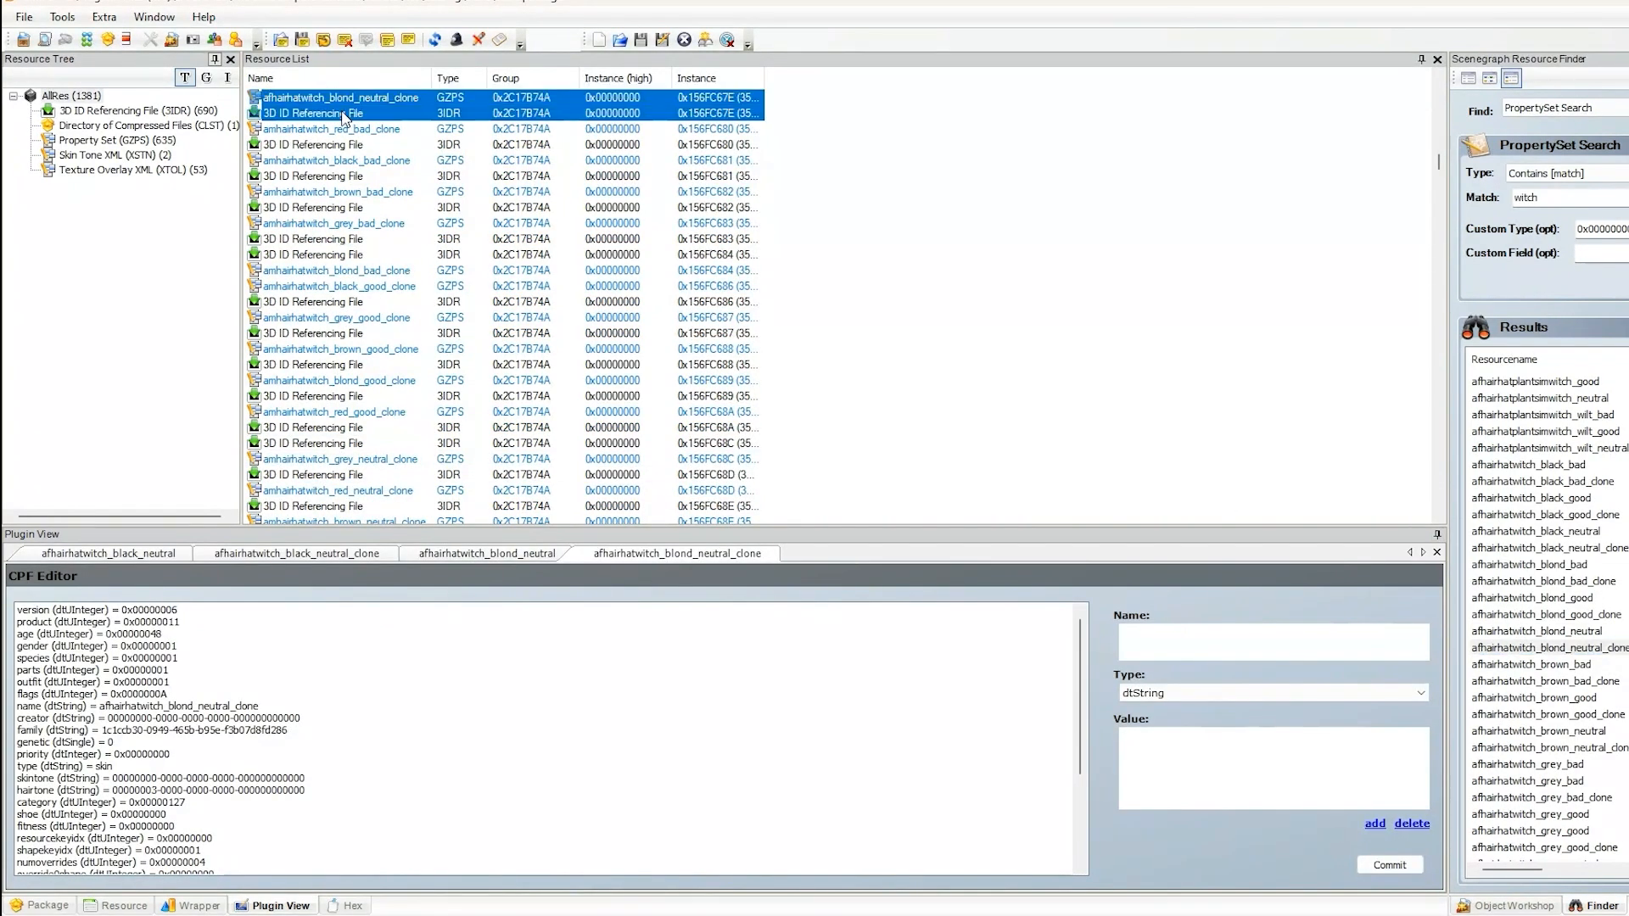
right_click(343, 112)
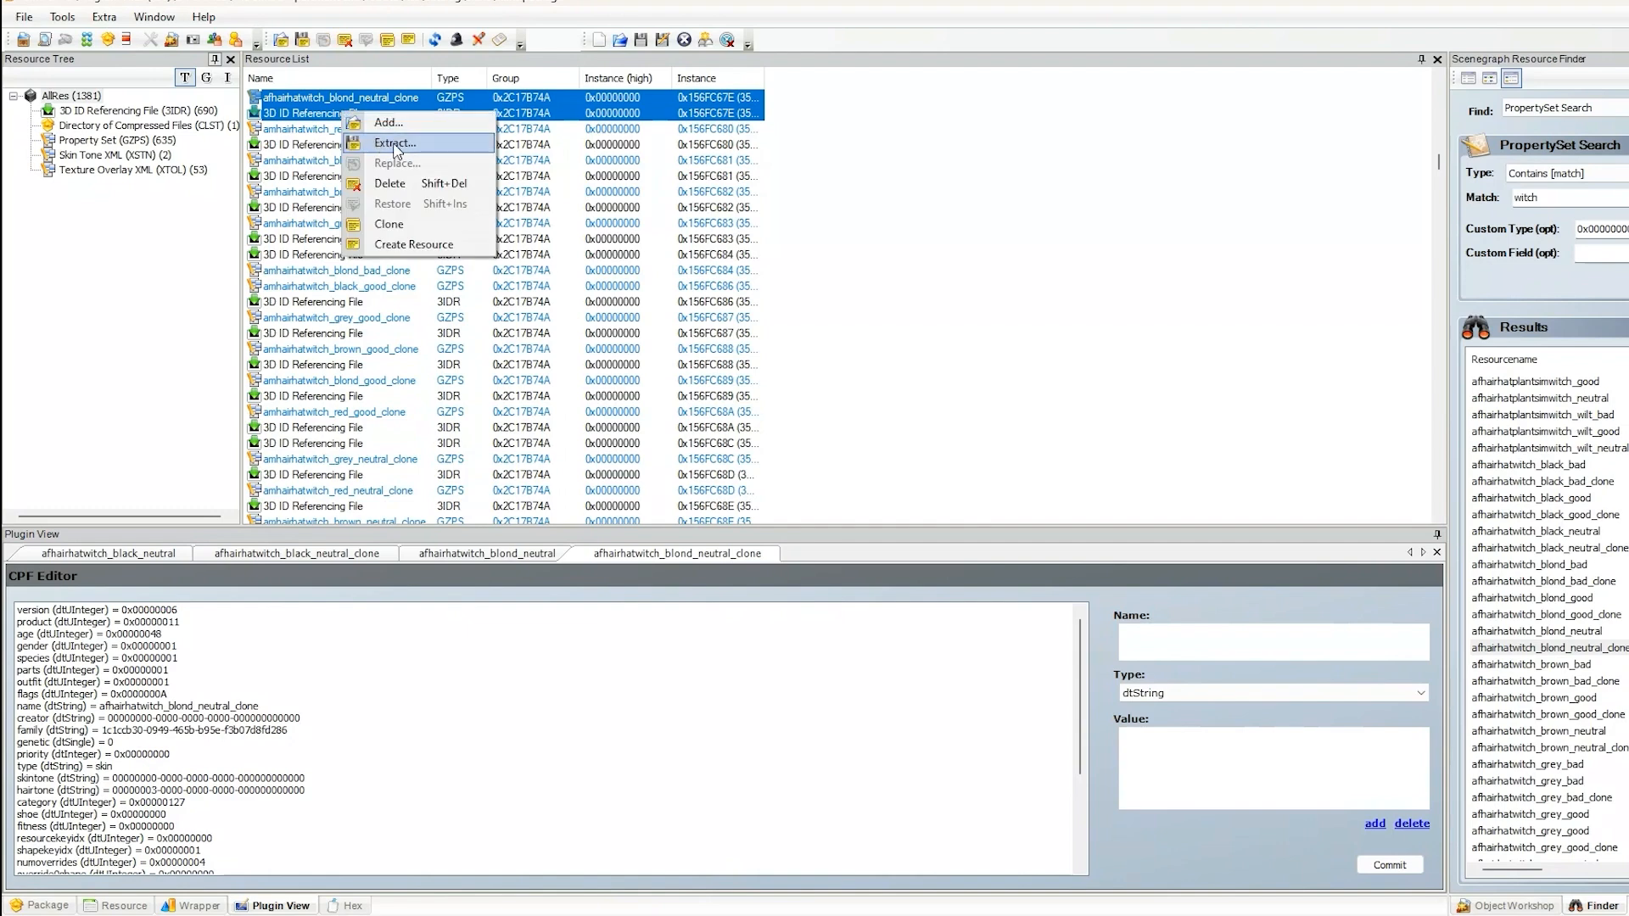
click(395, 145)
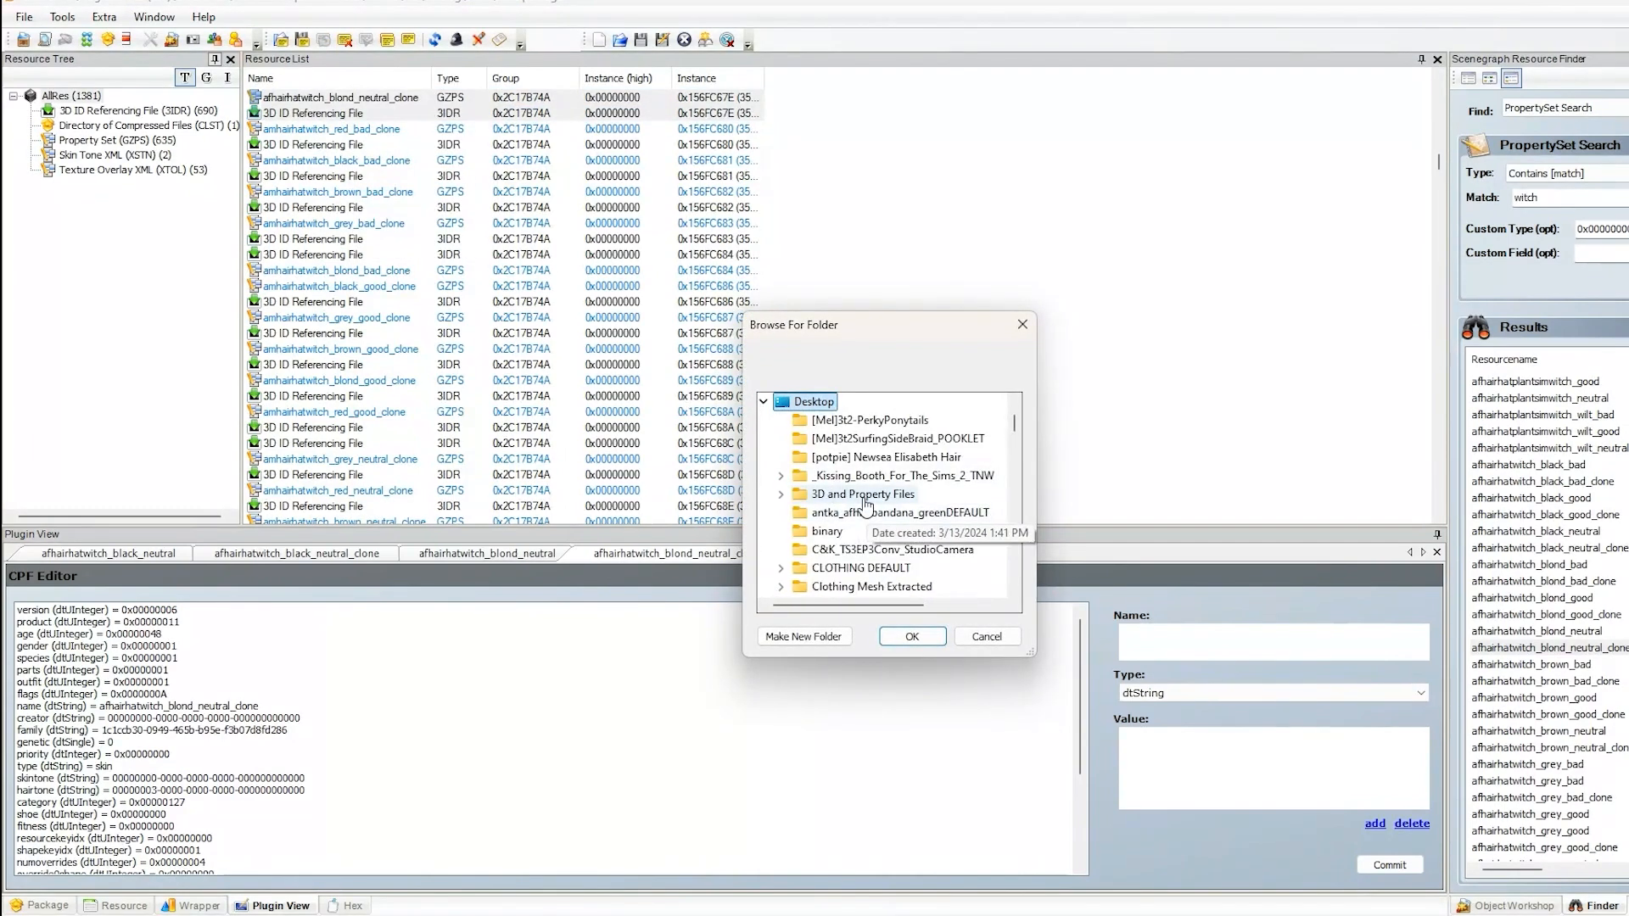
double_click(866, 504)
double_click(851, 514)
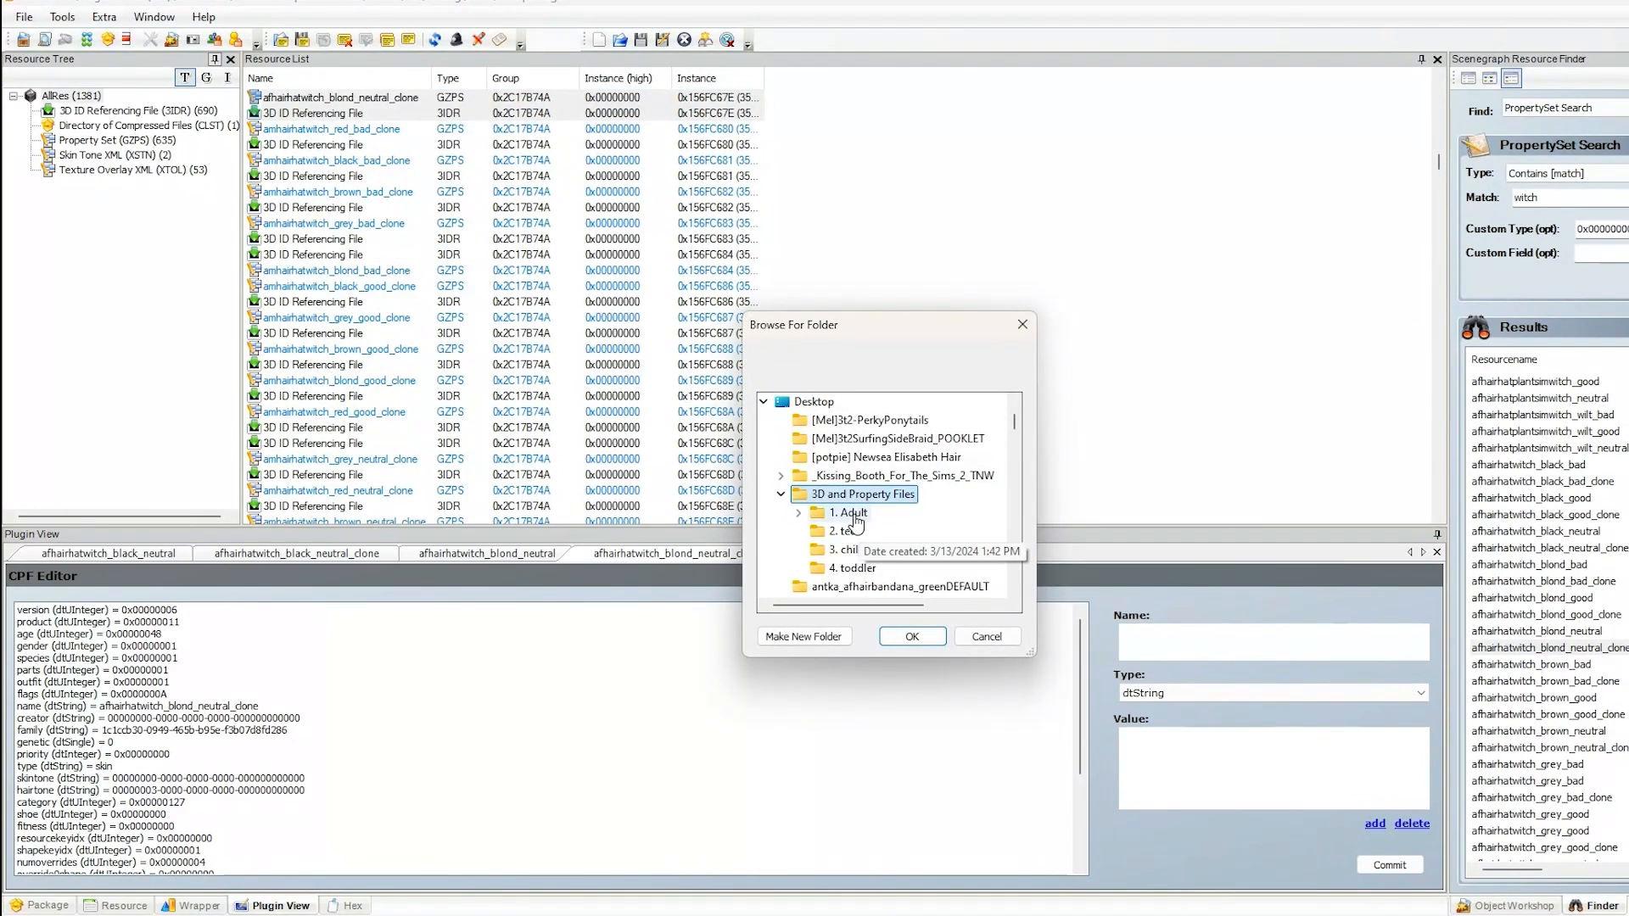
click(912, 636)
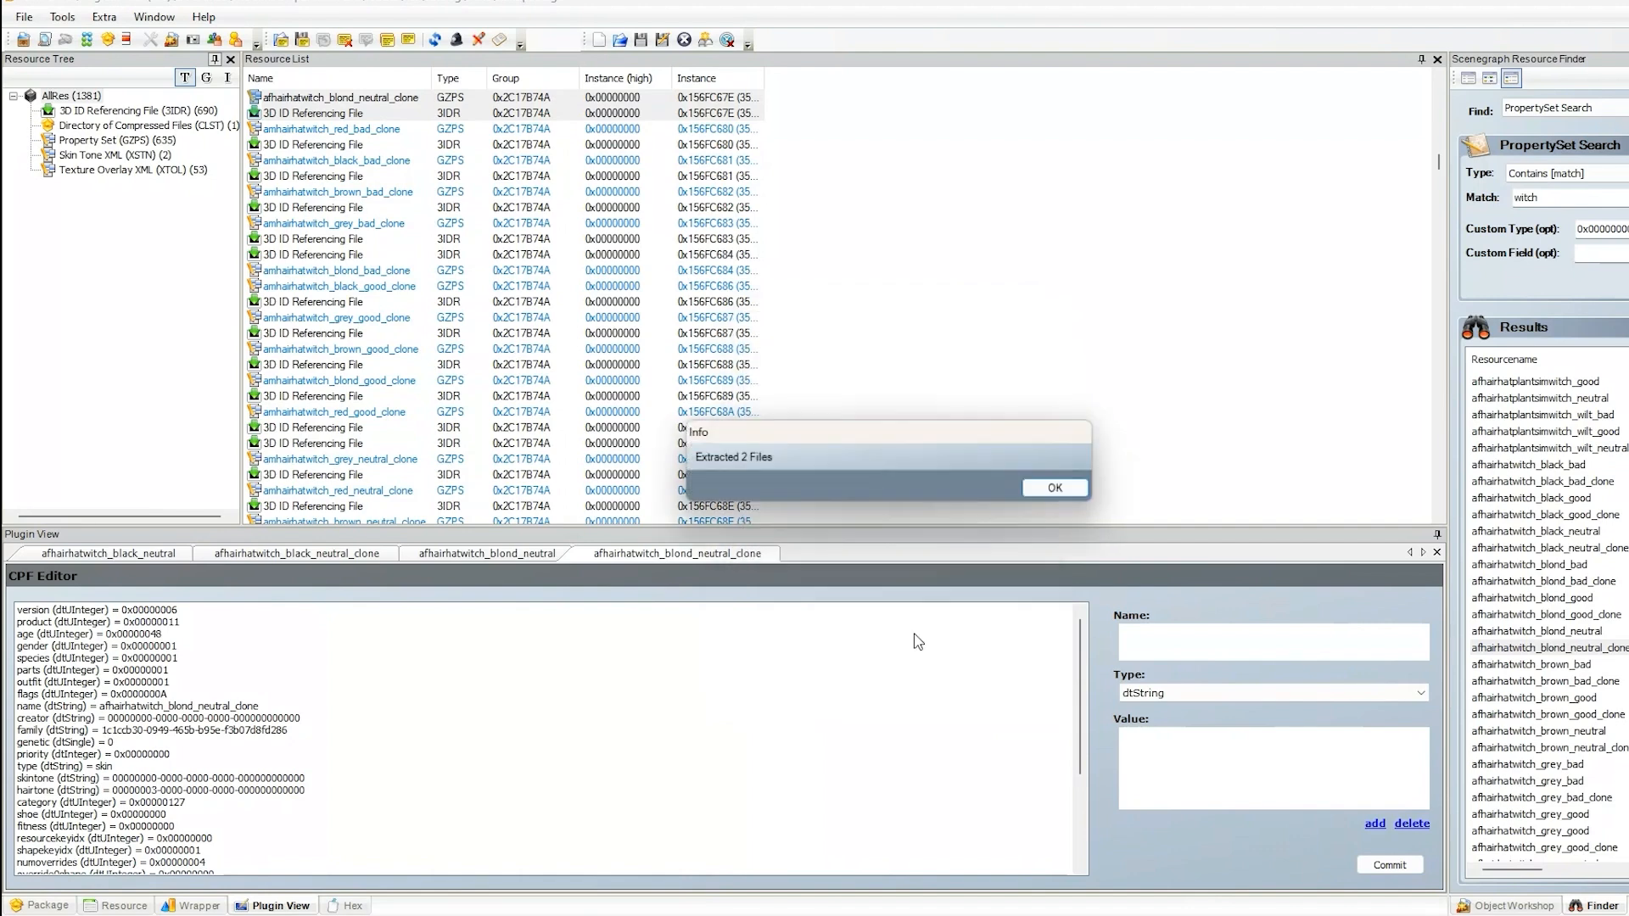
click(1041, 485)
- Open afhairhatwitch_brown_neutral and the first afhairhatwitch_grey_neutral property set from the search results
scroll(1540, 683, down, 2)
click(1583, 640)
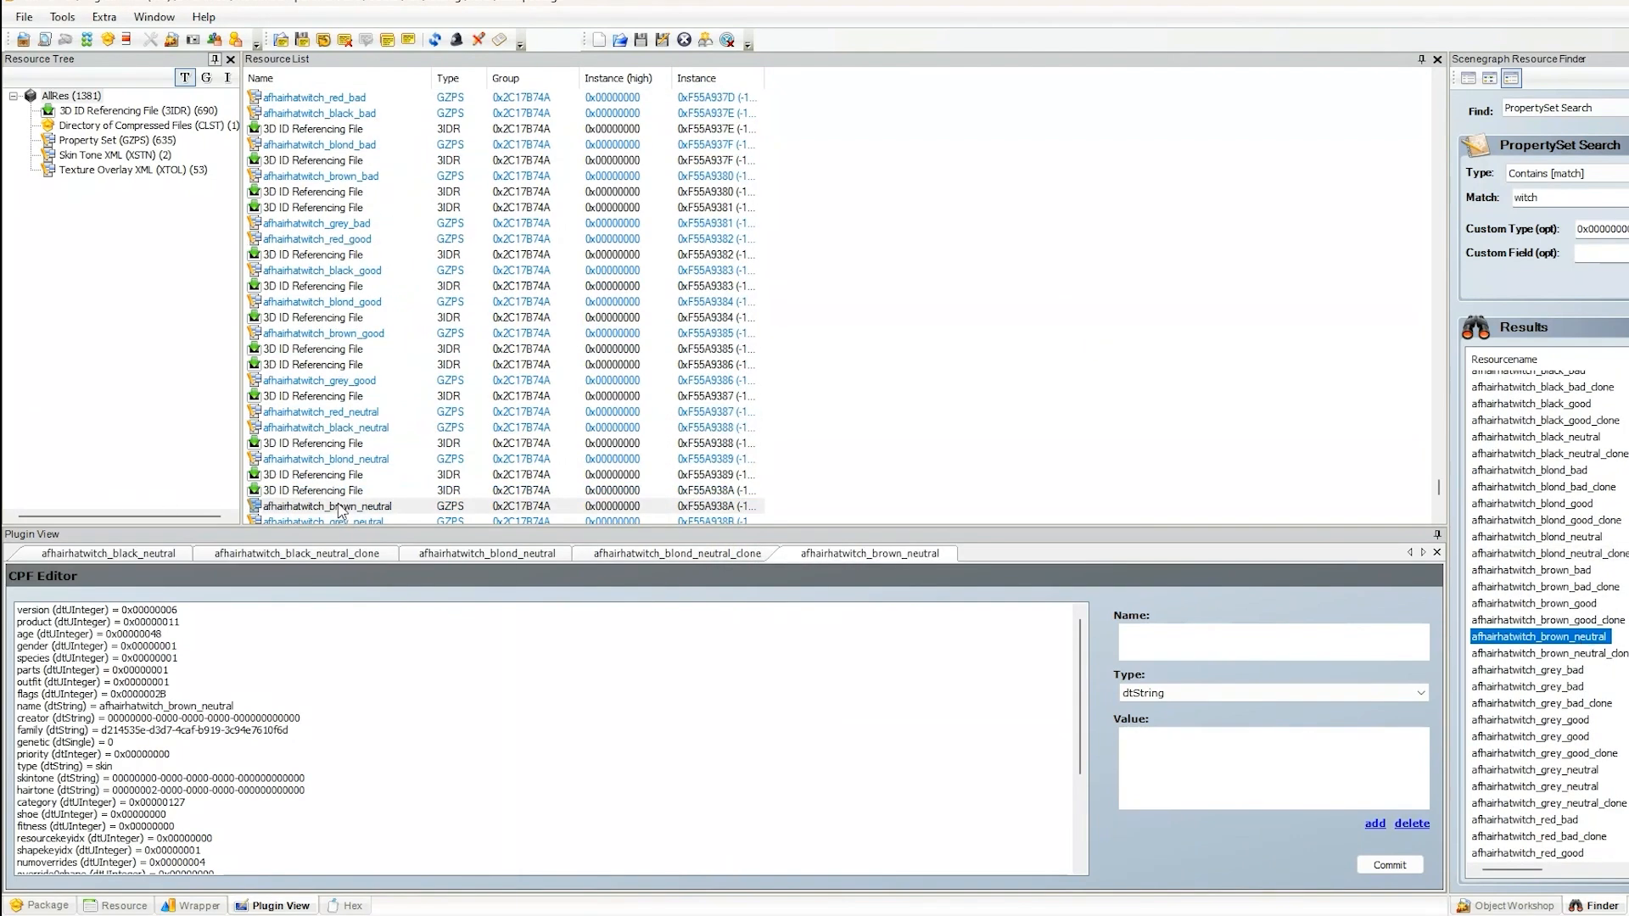
click(1578, 771)
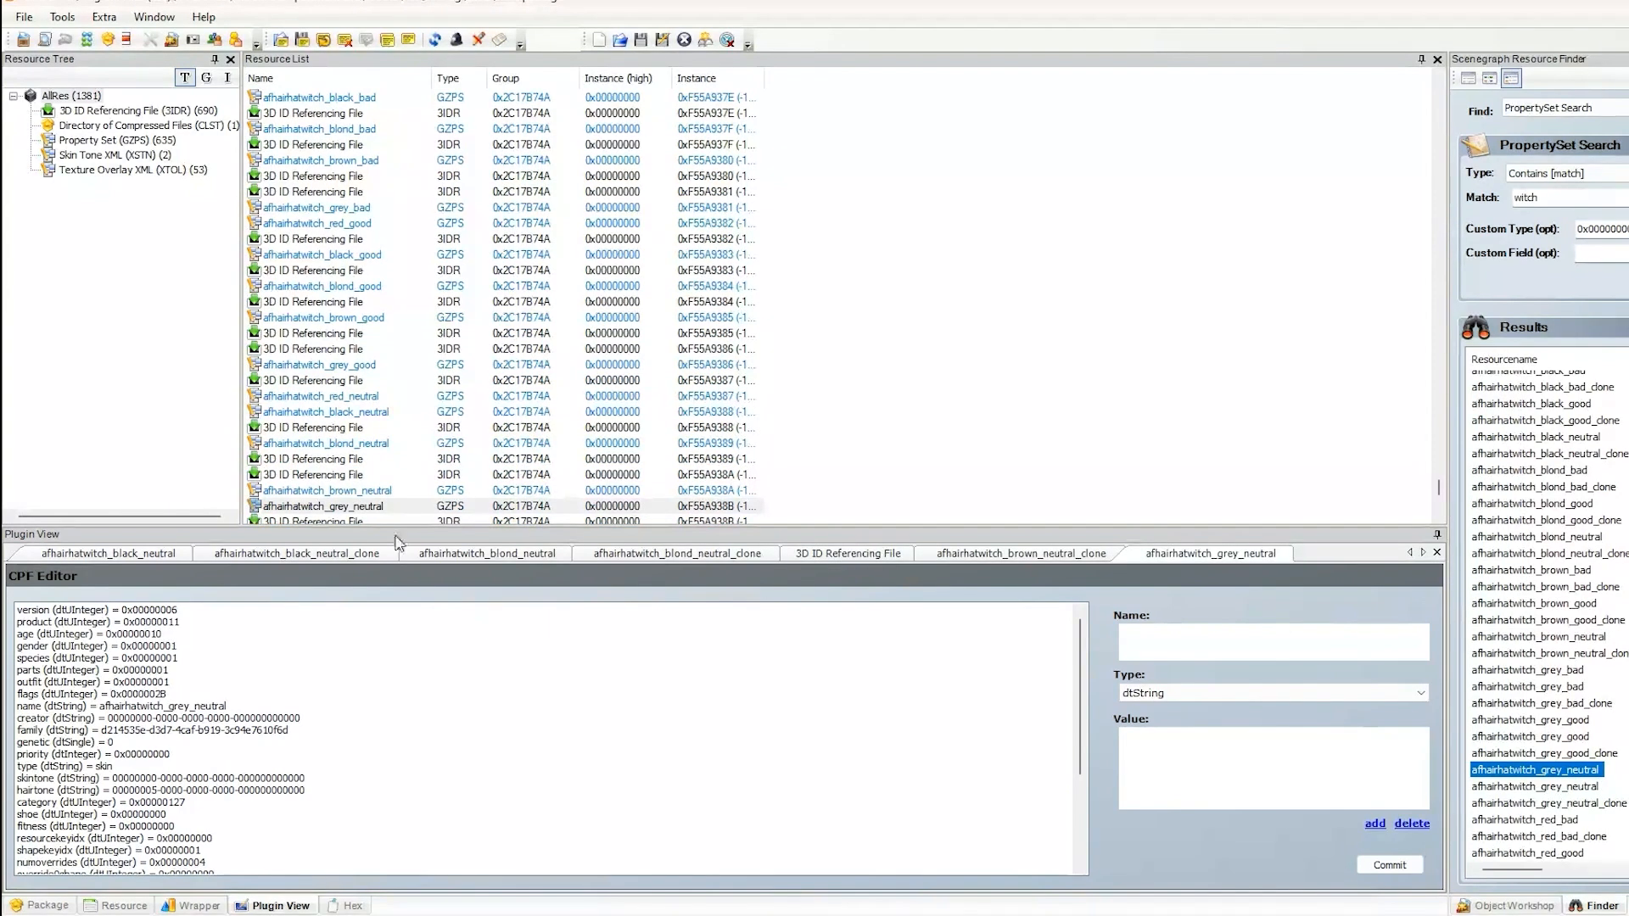
- Extract the first afhairhatwitch_grey_neutral and its matching 3D ID Referencing File to the "1. Adult" folder
click(379, 512)
scroll(378, 496, down, 1)
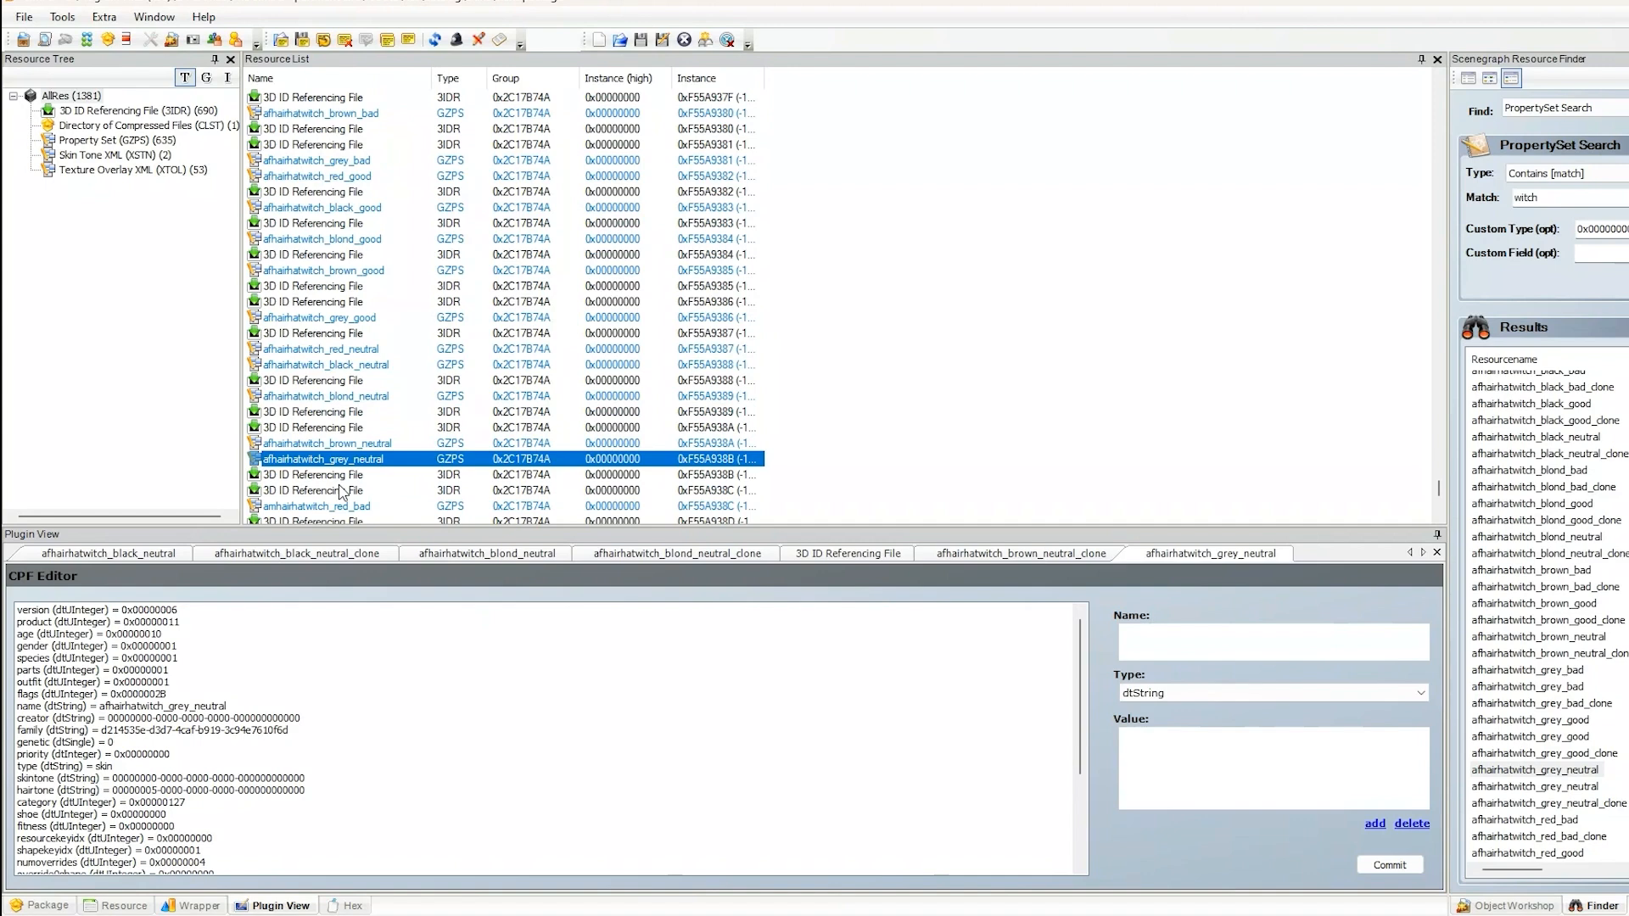
shift+click(343, 475)
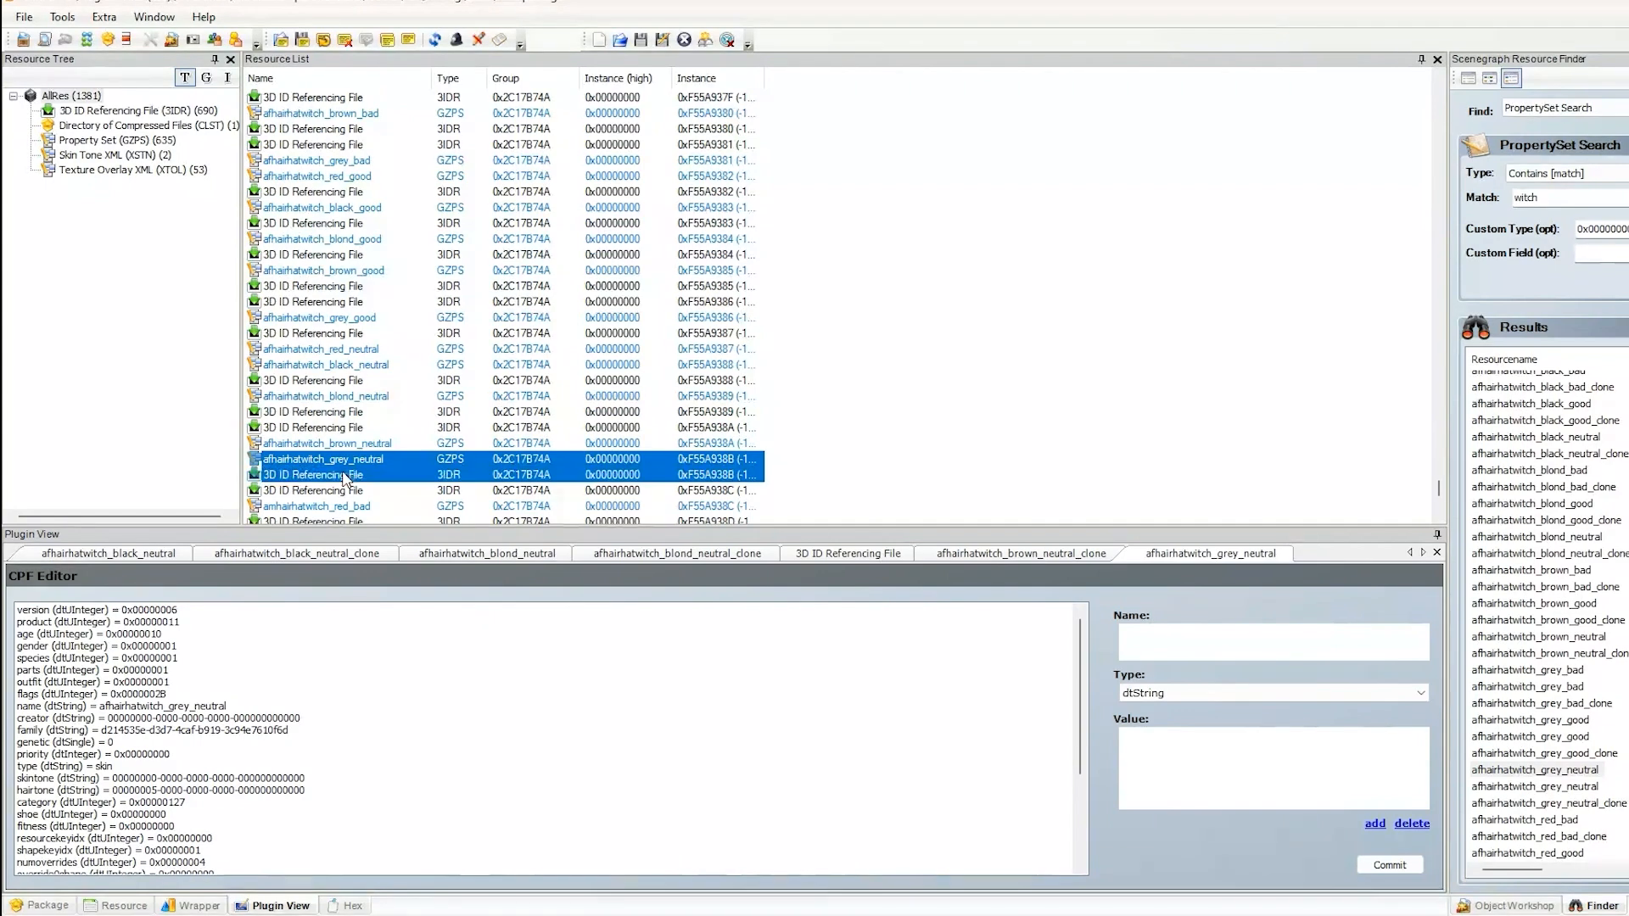
right_click(341, 467)
click(365, 498)
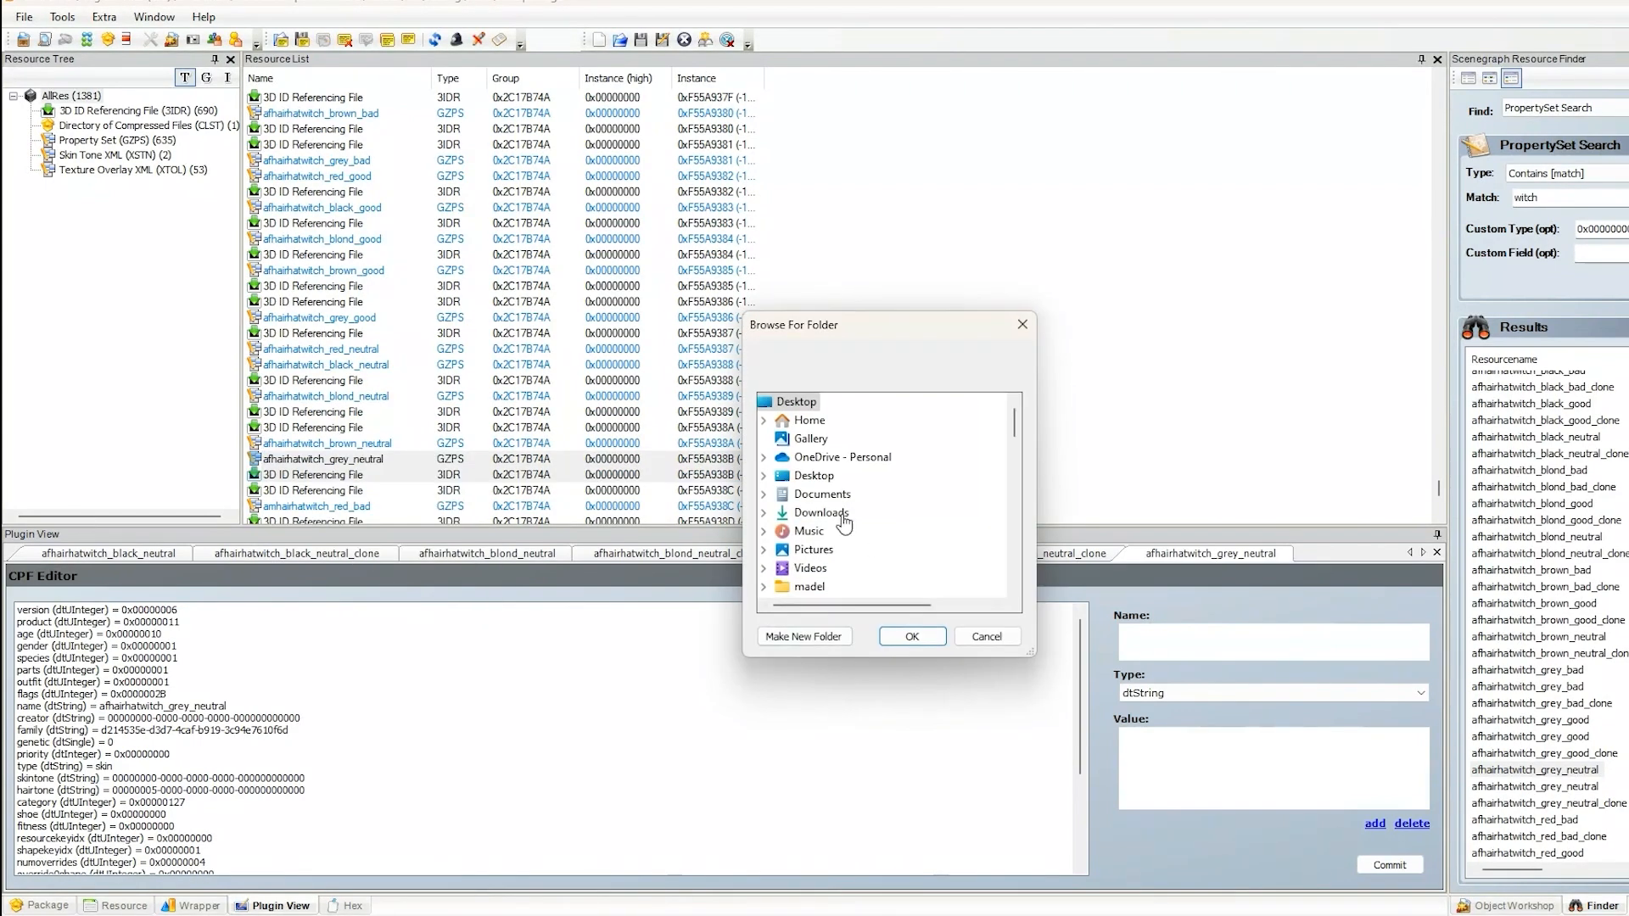
click(814, 475)
click(863, 495)
double_click(851, 512)
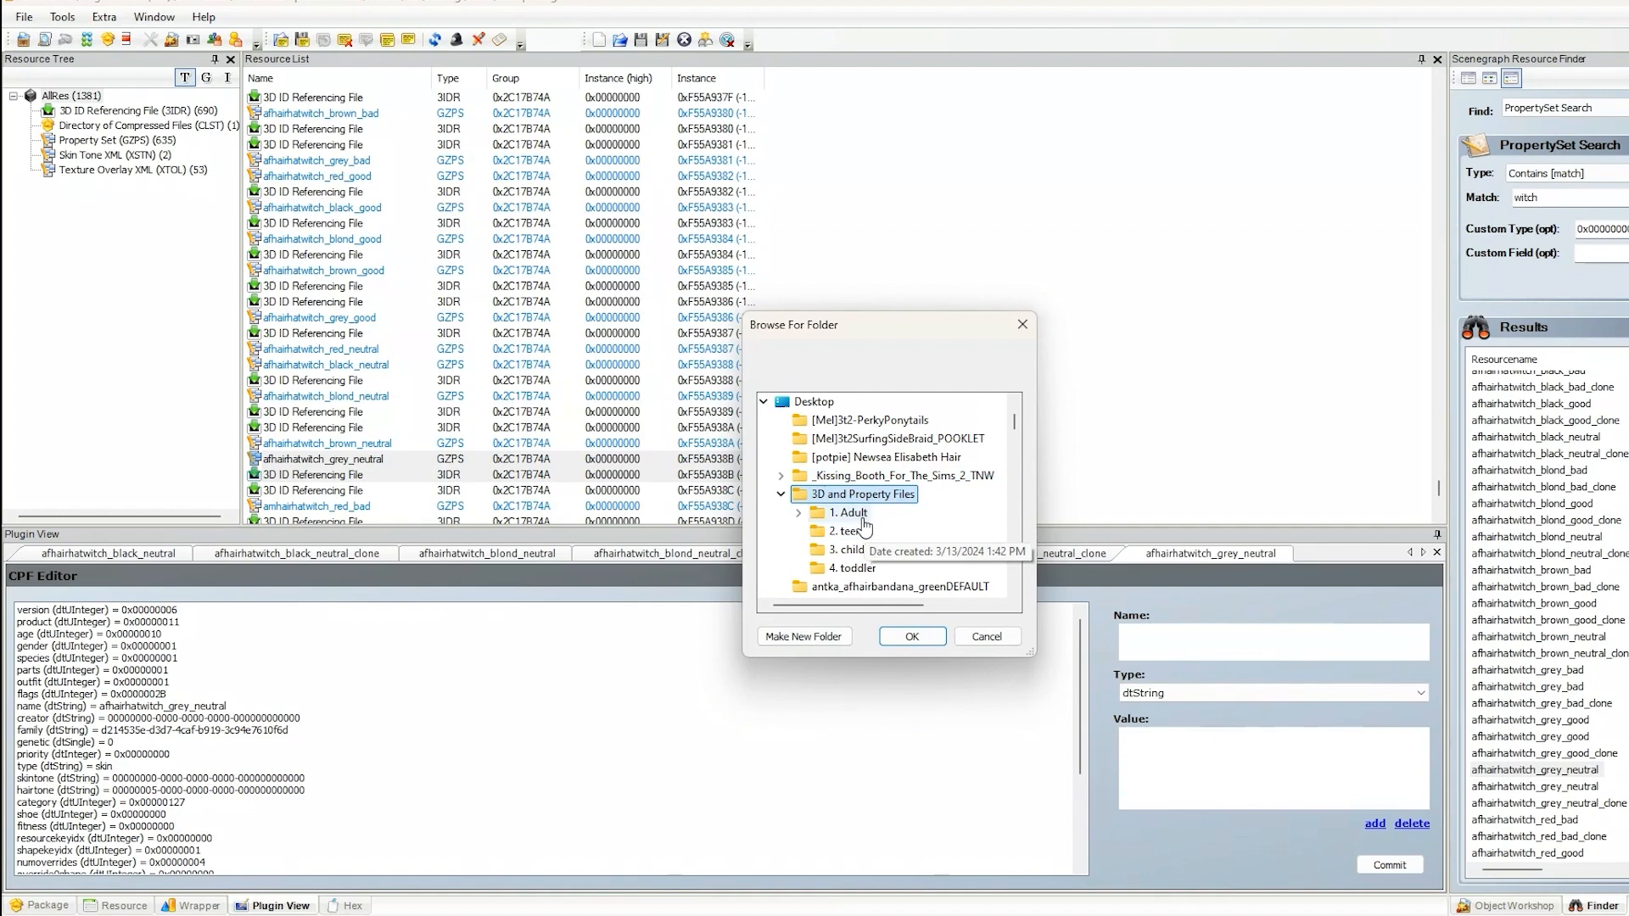
click(923, 639)
click(1057, 488)
- Open the second afhairhatwitch_grey_neutral from the results and extract it with its matching 3D ID Referencing File to the "1. Adult" folder
click(1559, 787)
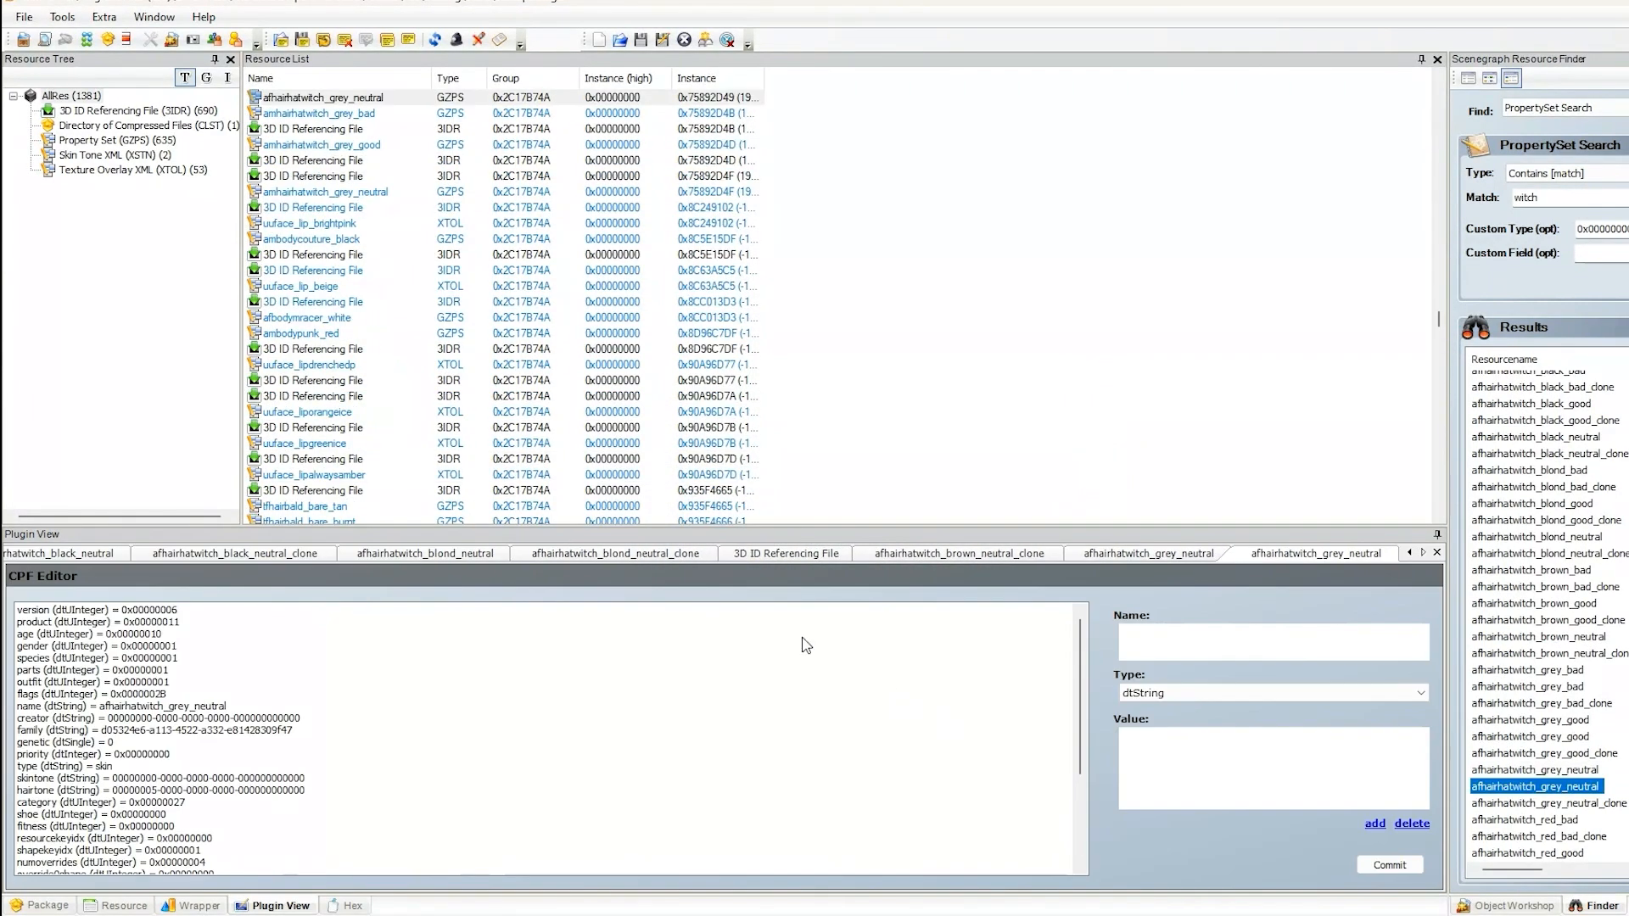
click(321, 100)
scroll(322, 108, up, 1)
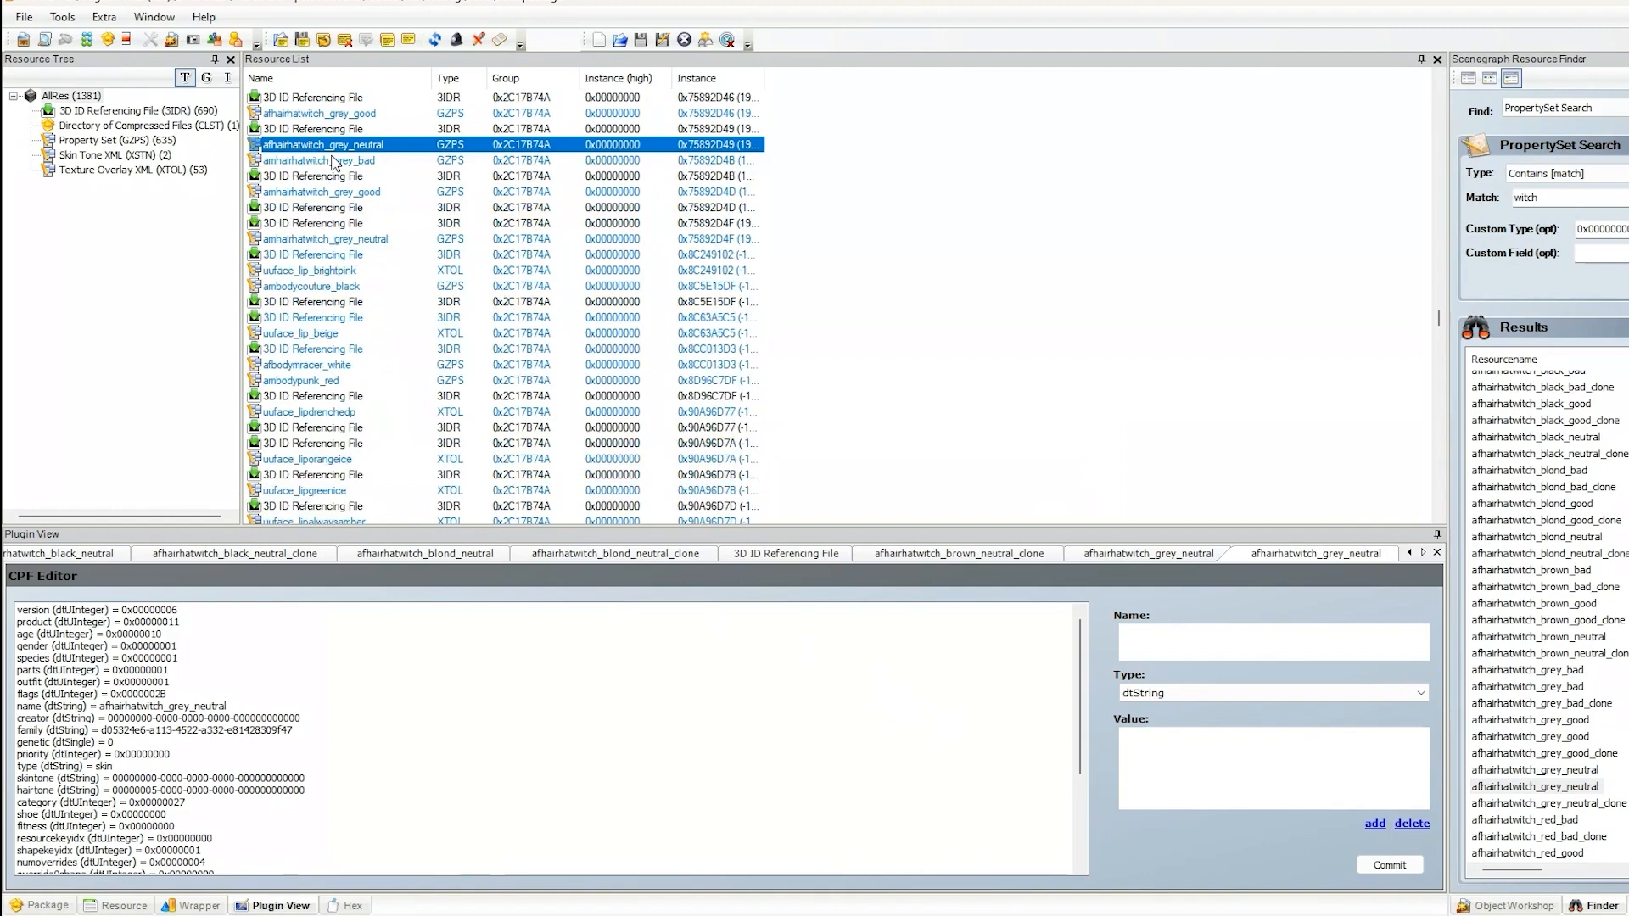
ctrl+click(322, 129)
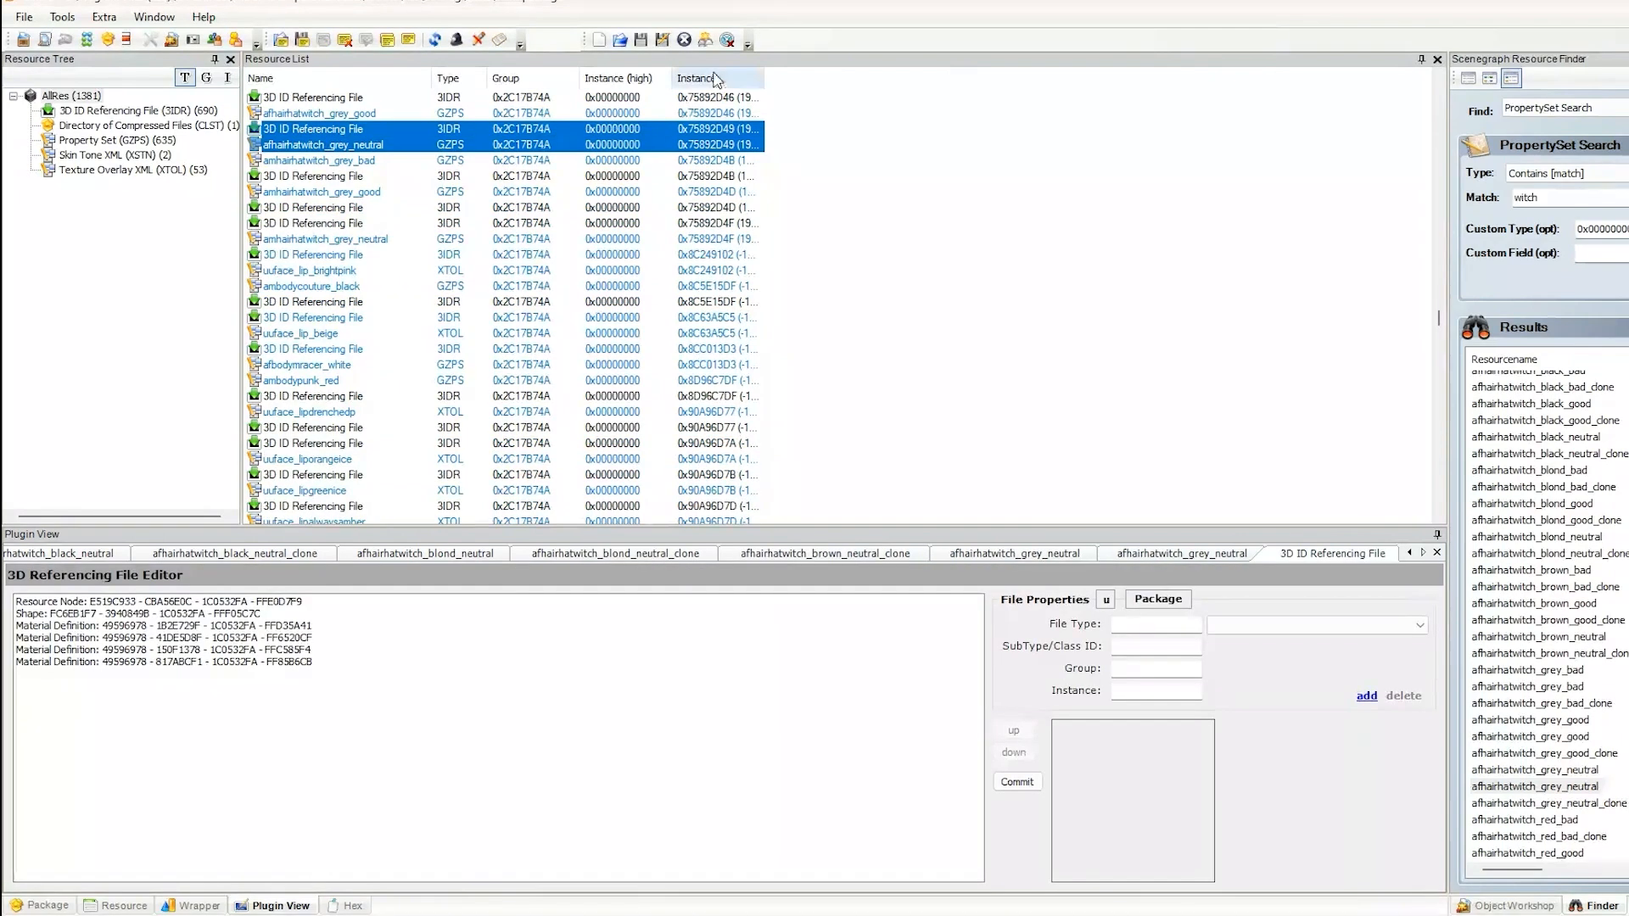
right_click(679, 144)
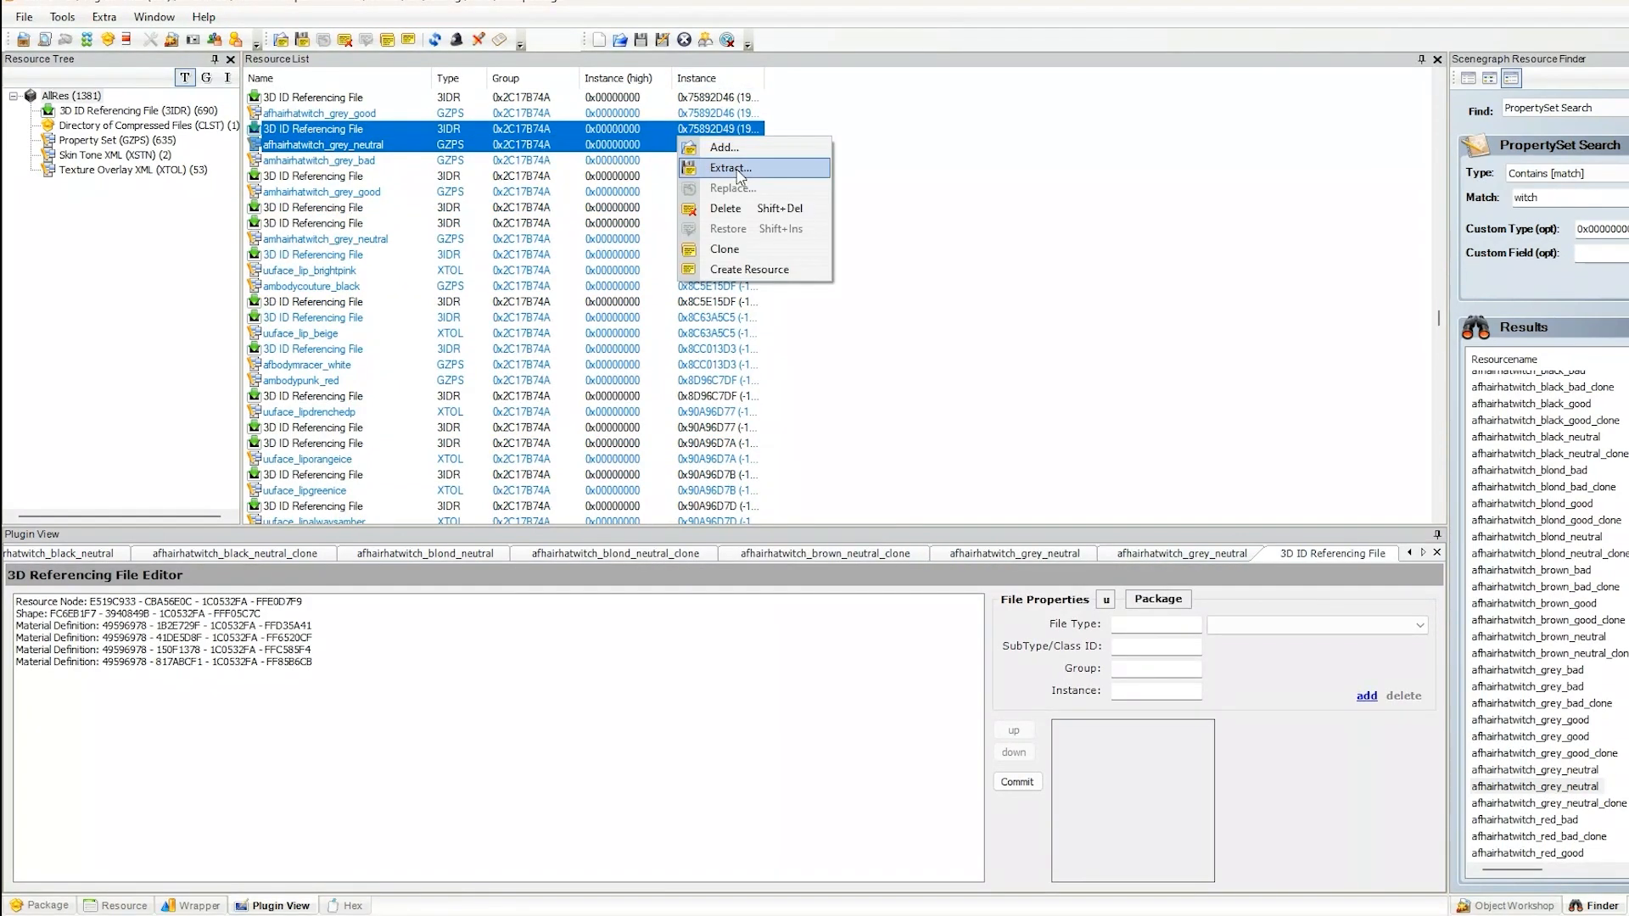
click(741, 172)
click(838, 481)
click(849, 494)
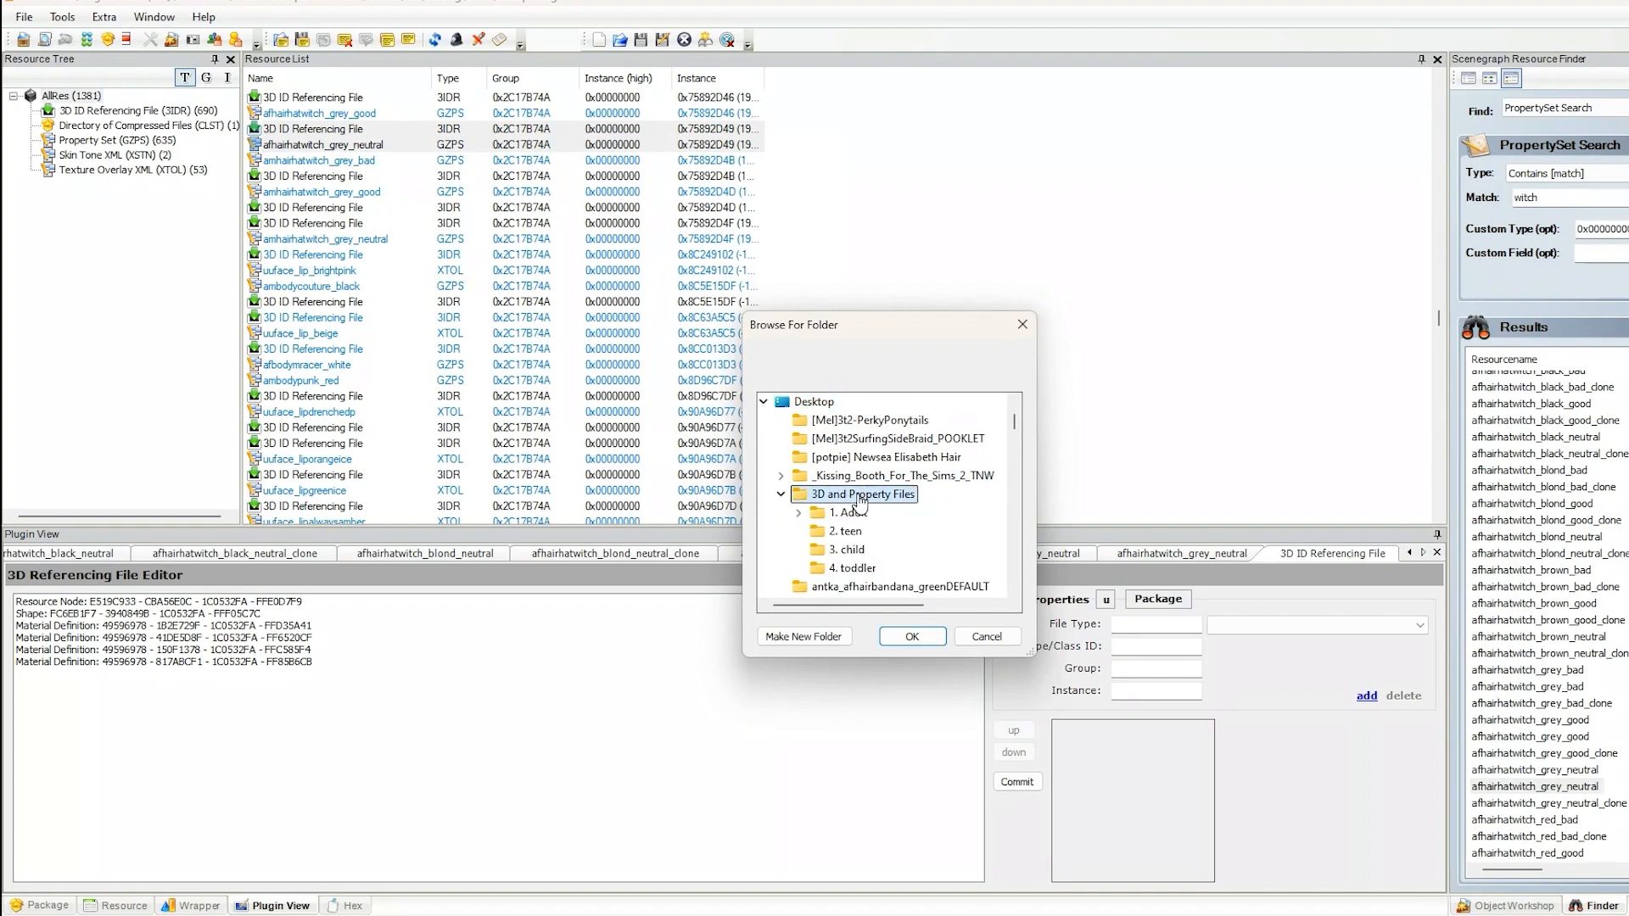
click(848, 512)
click(912, 636)
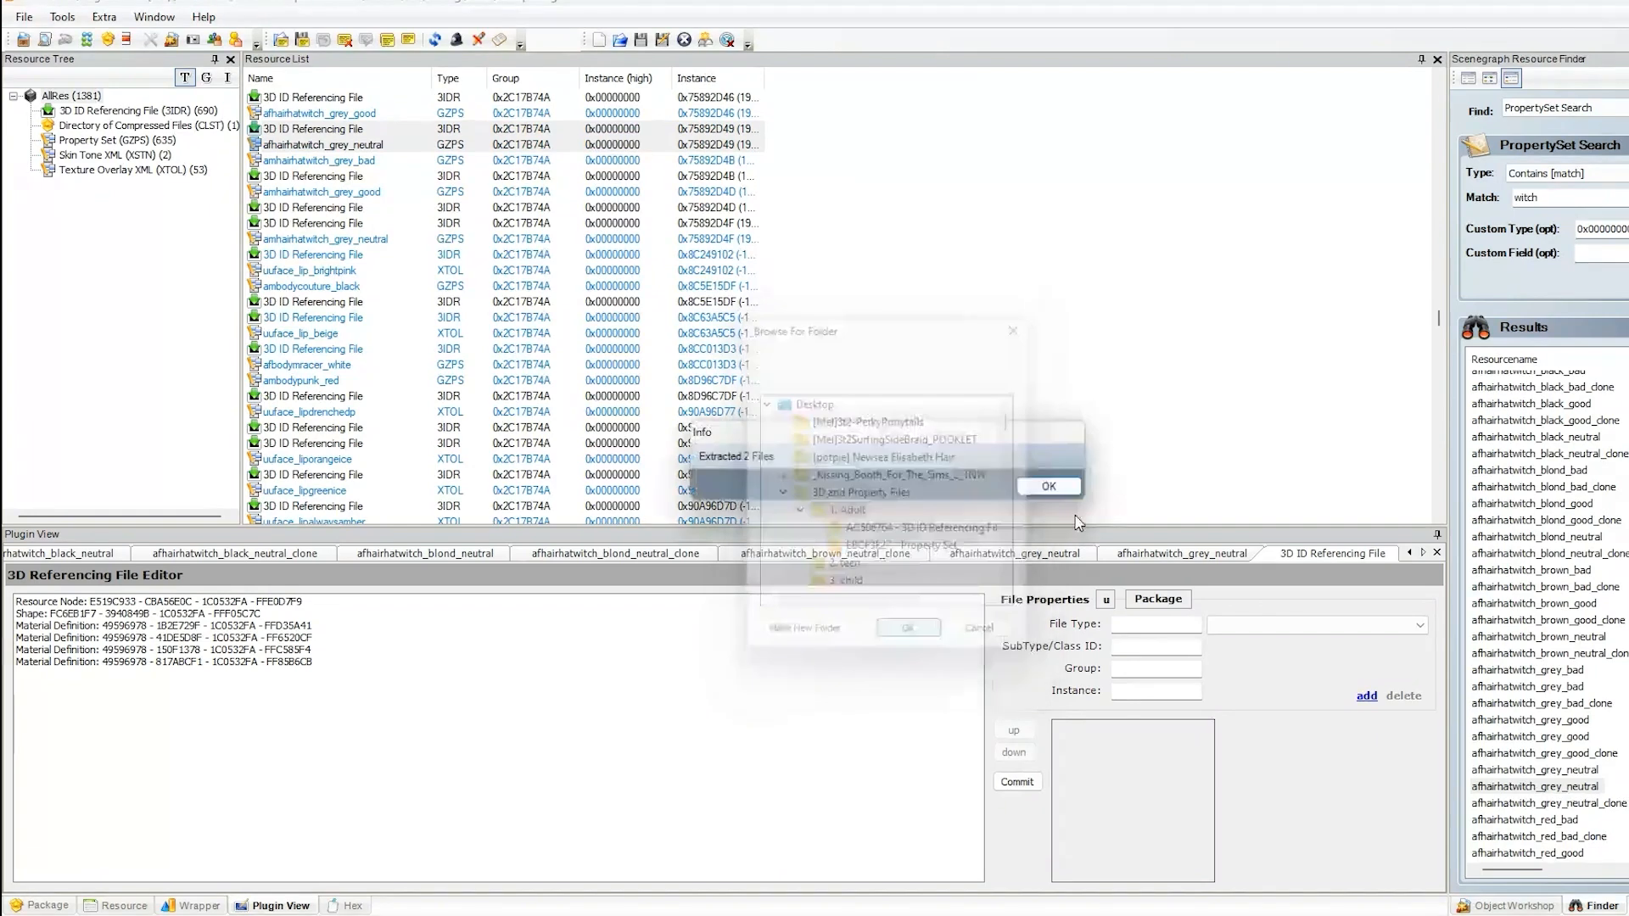
click(1062, 489)
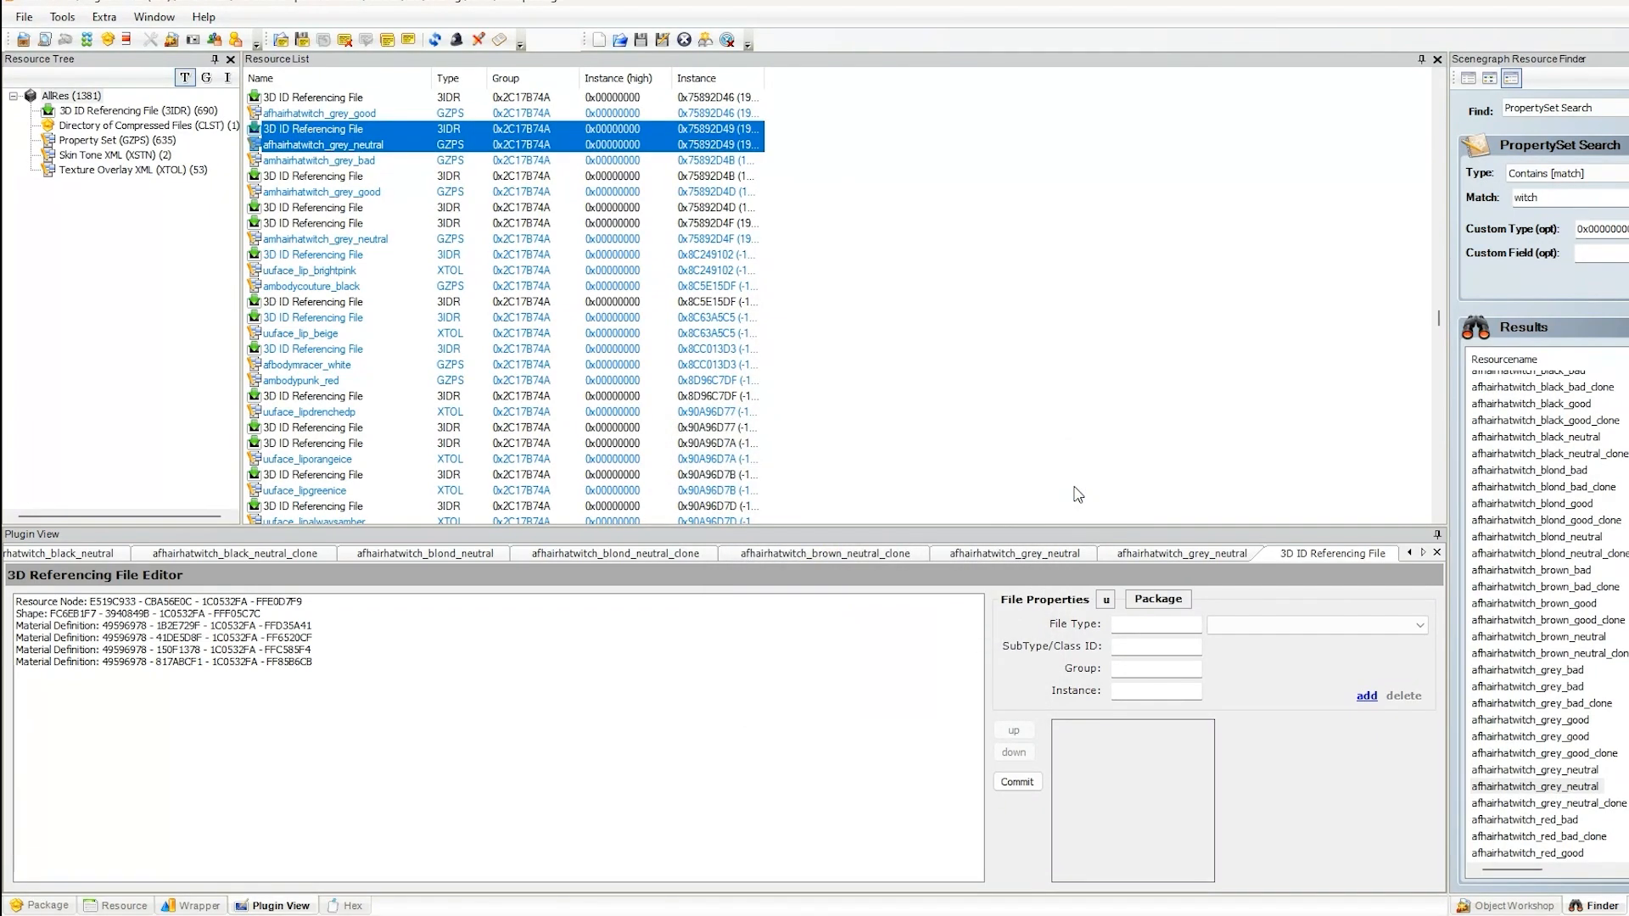
- Extract afhairhatwitch_grey_neutral_clone and the 3D ID Referencing File with the same instance to the "1. Adult" folder
click(1588, 803)
click(1052, 485)
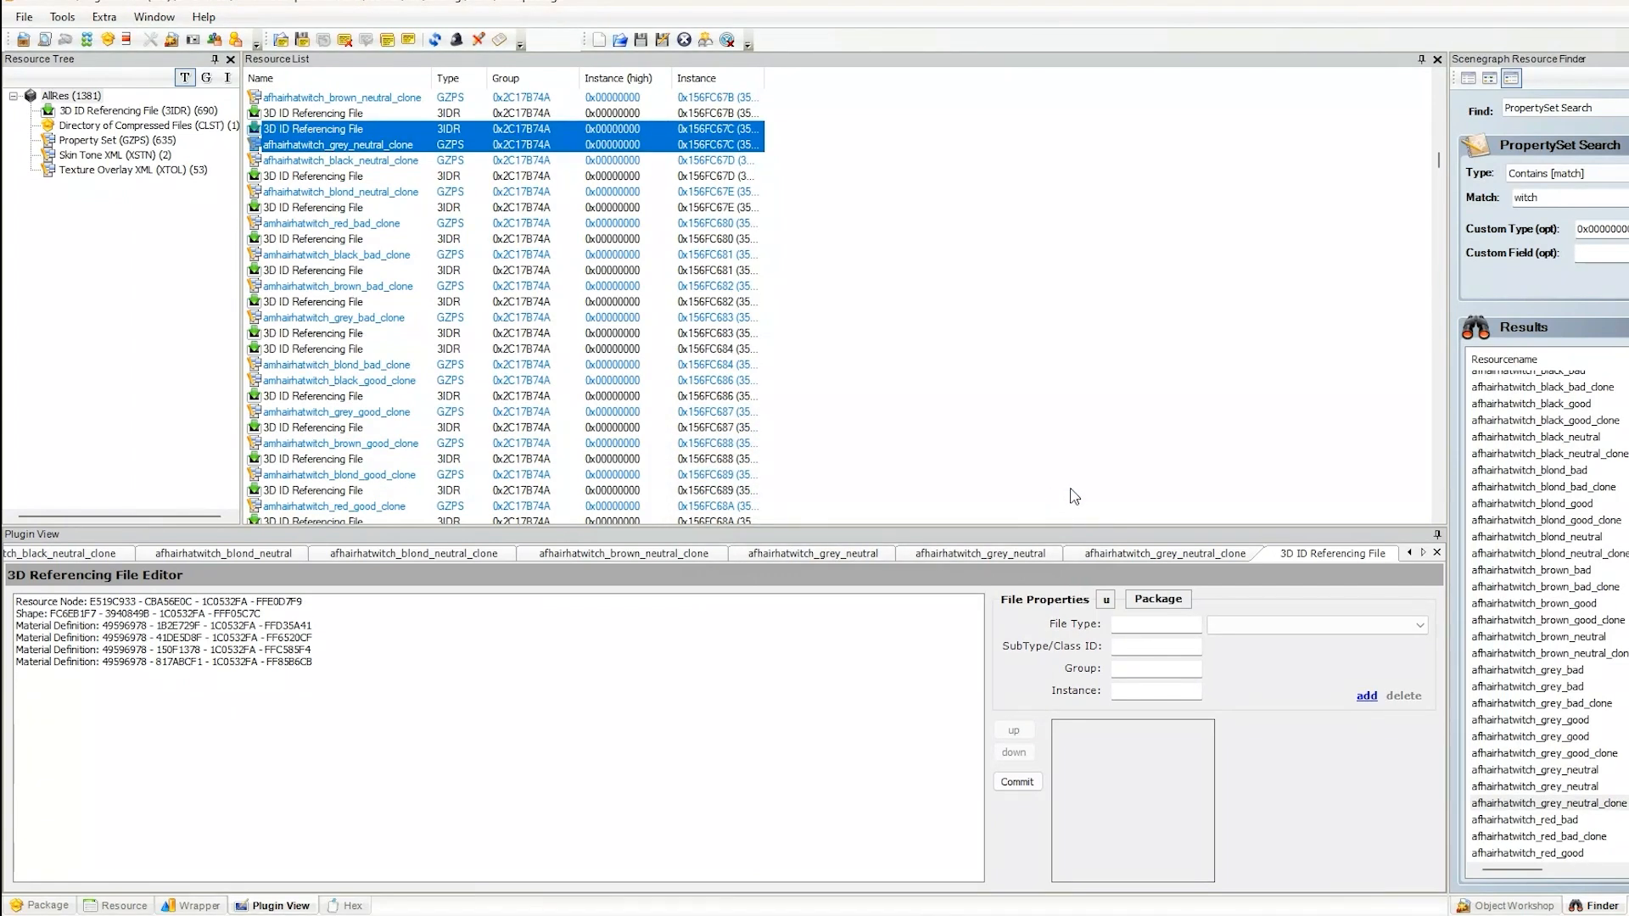
- Open afhairhatwitch_red_neutral_clone from the results and extract it with its matching 3D ID Referencing File to the "1. Adult" folder
scroll(1549, 809, down, 3)
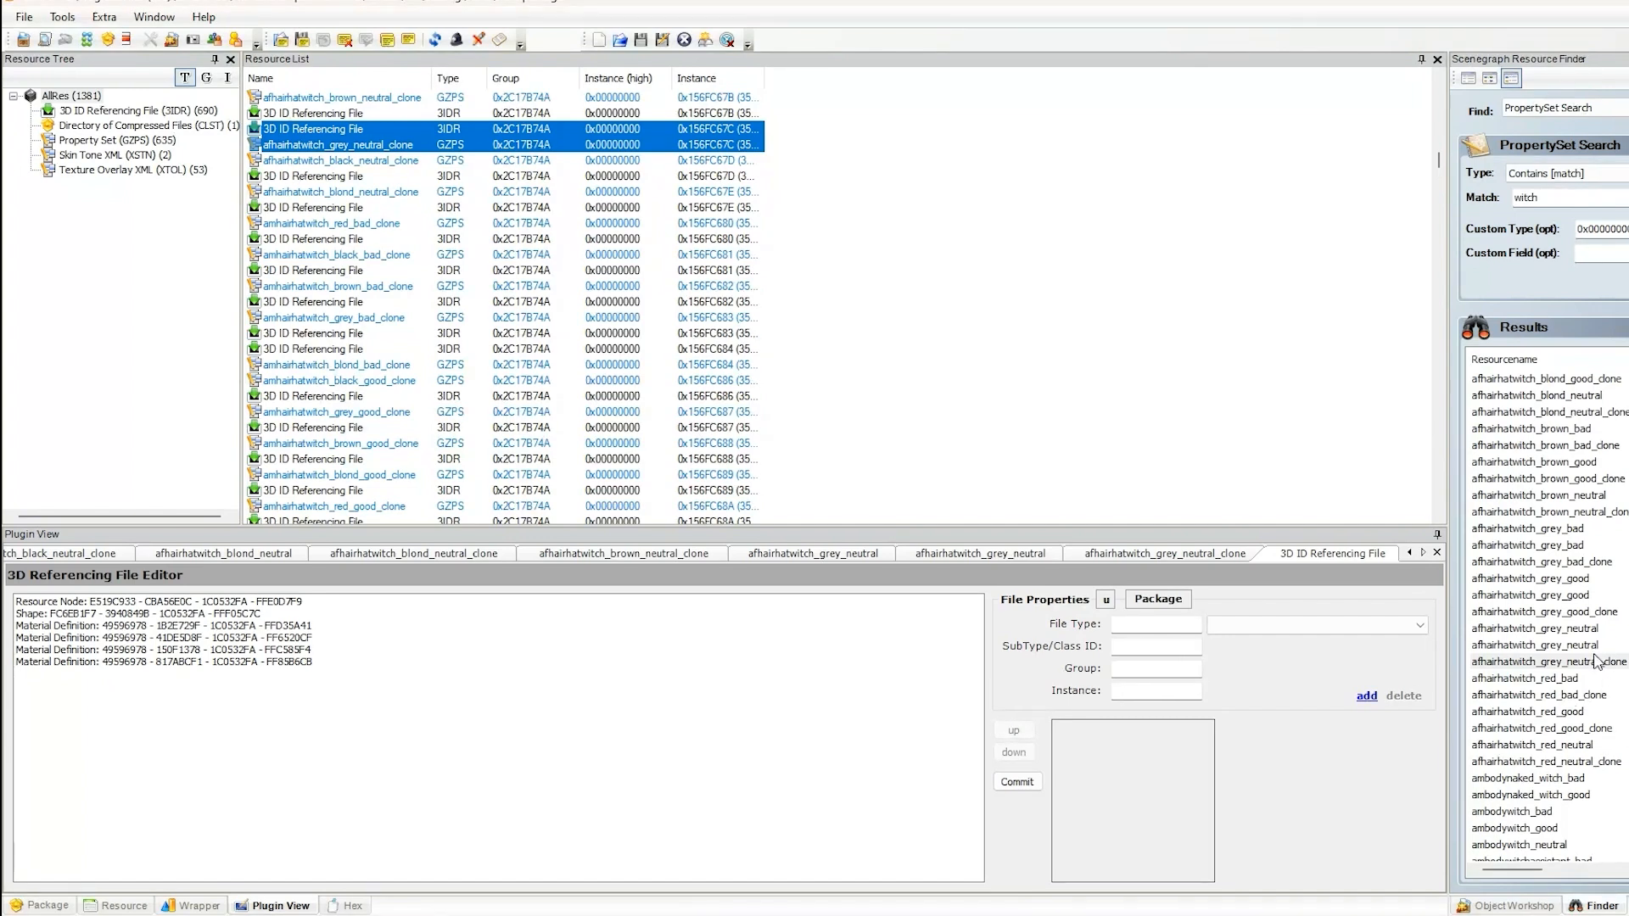
click(1503, 667)
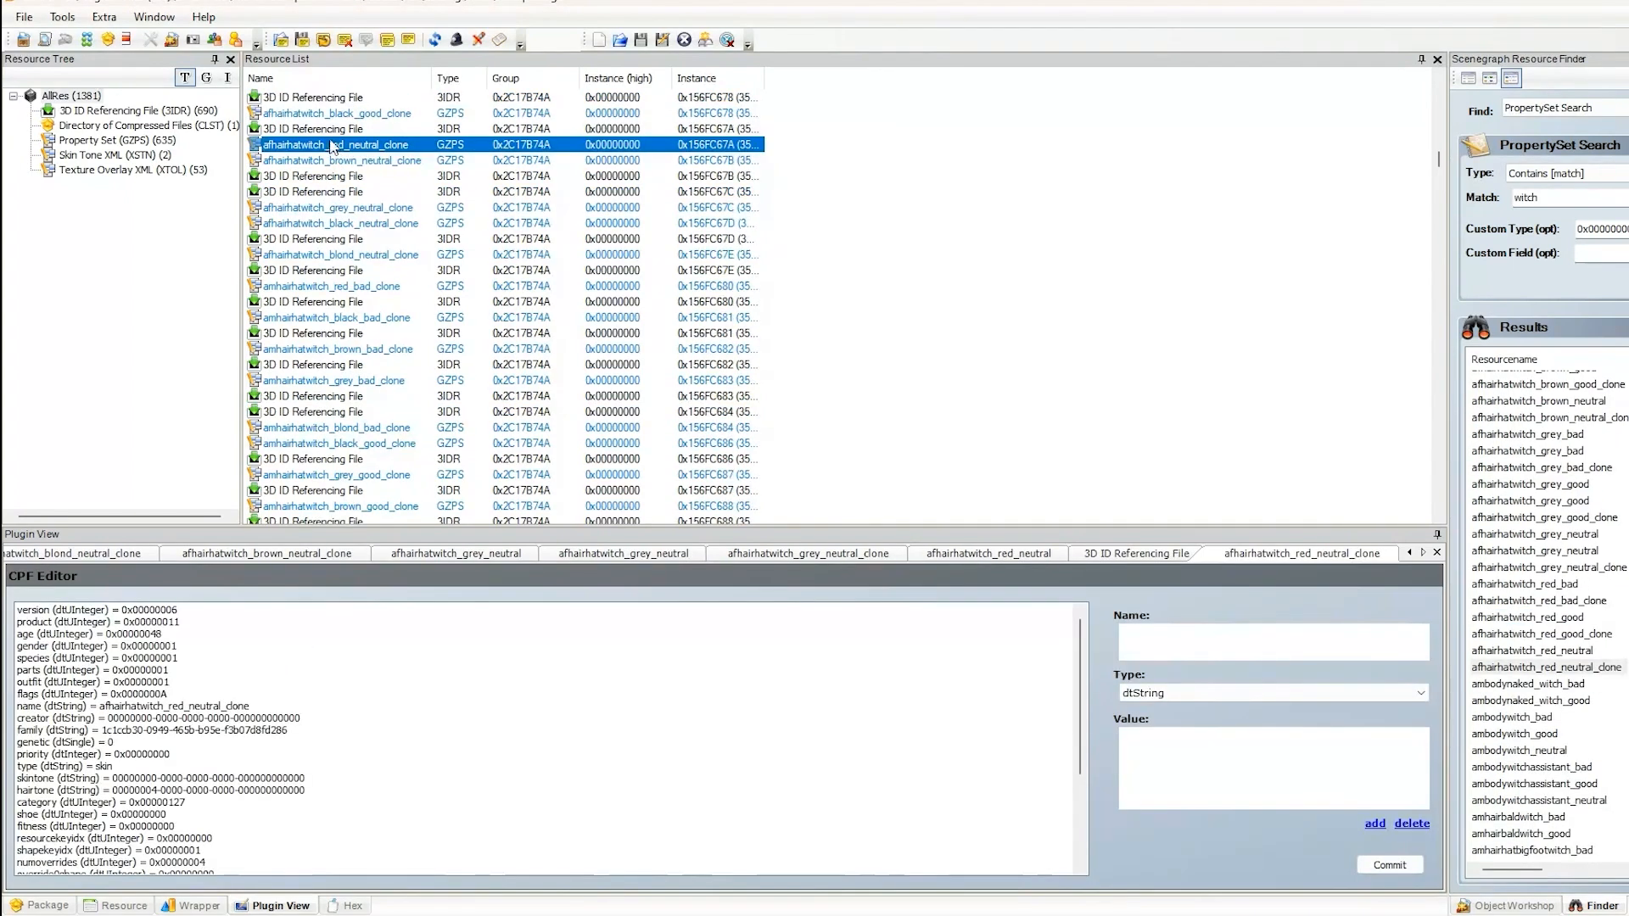
ctrl+click(330, 130)
right_click(327, 137)
click(389, 176)
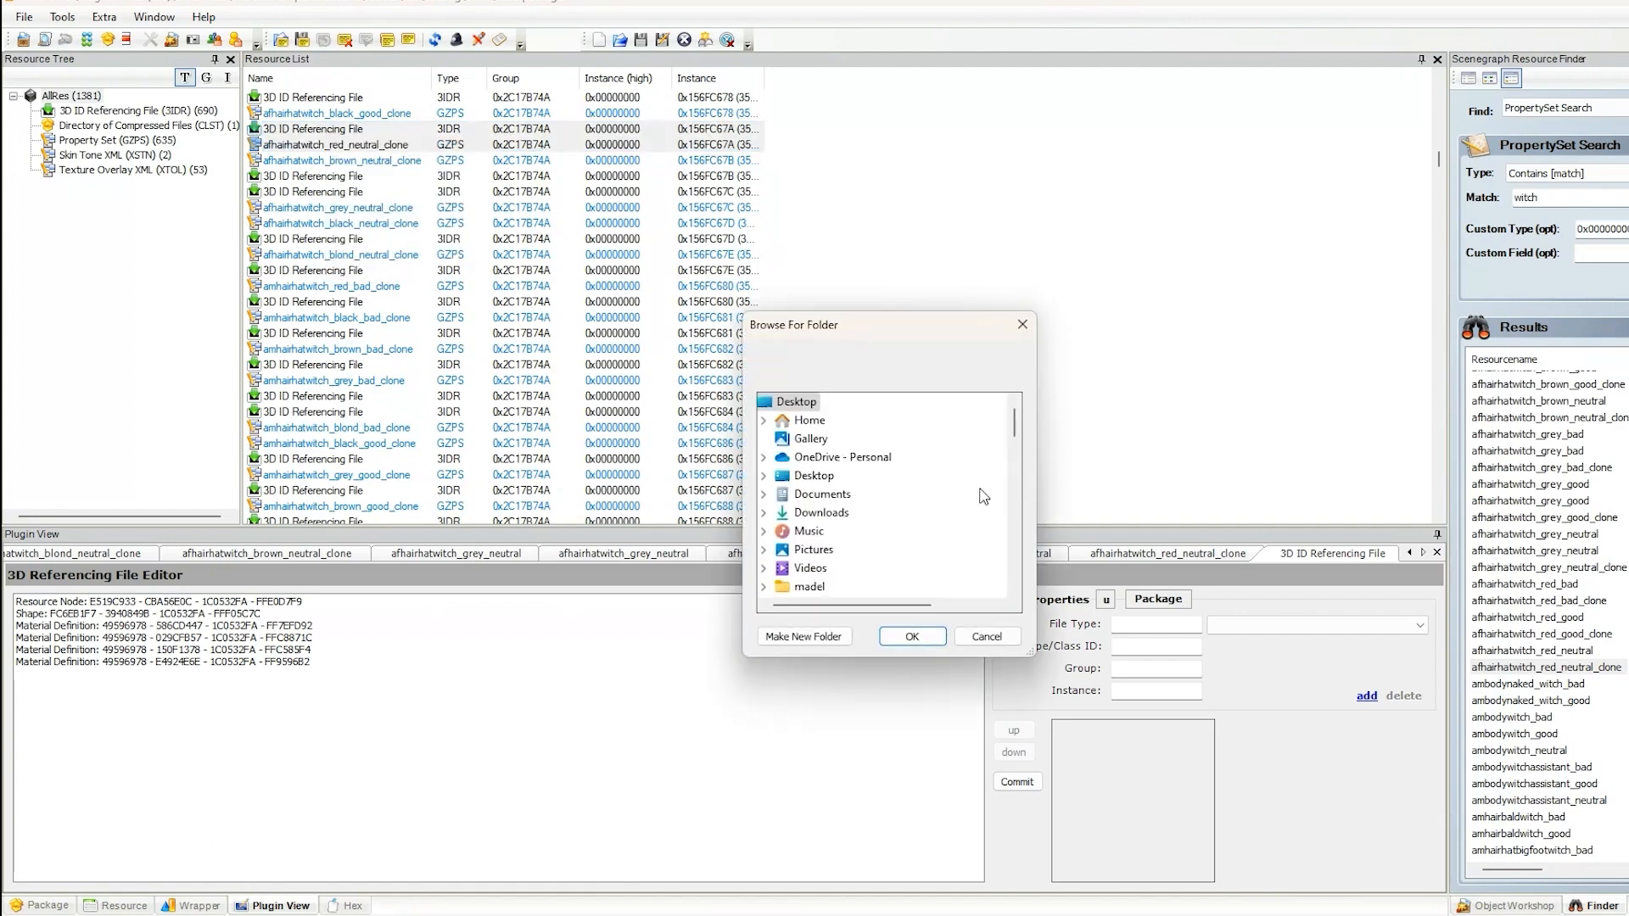
click(814, 474)
click(881, 497)
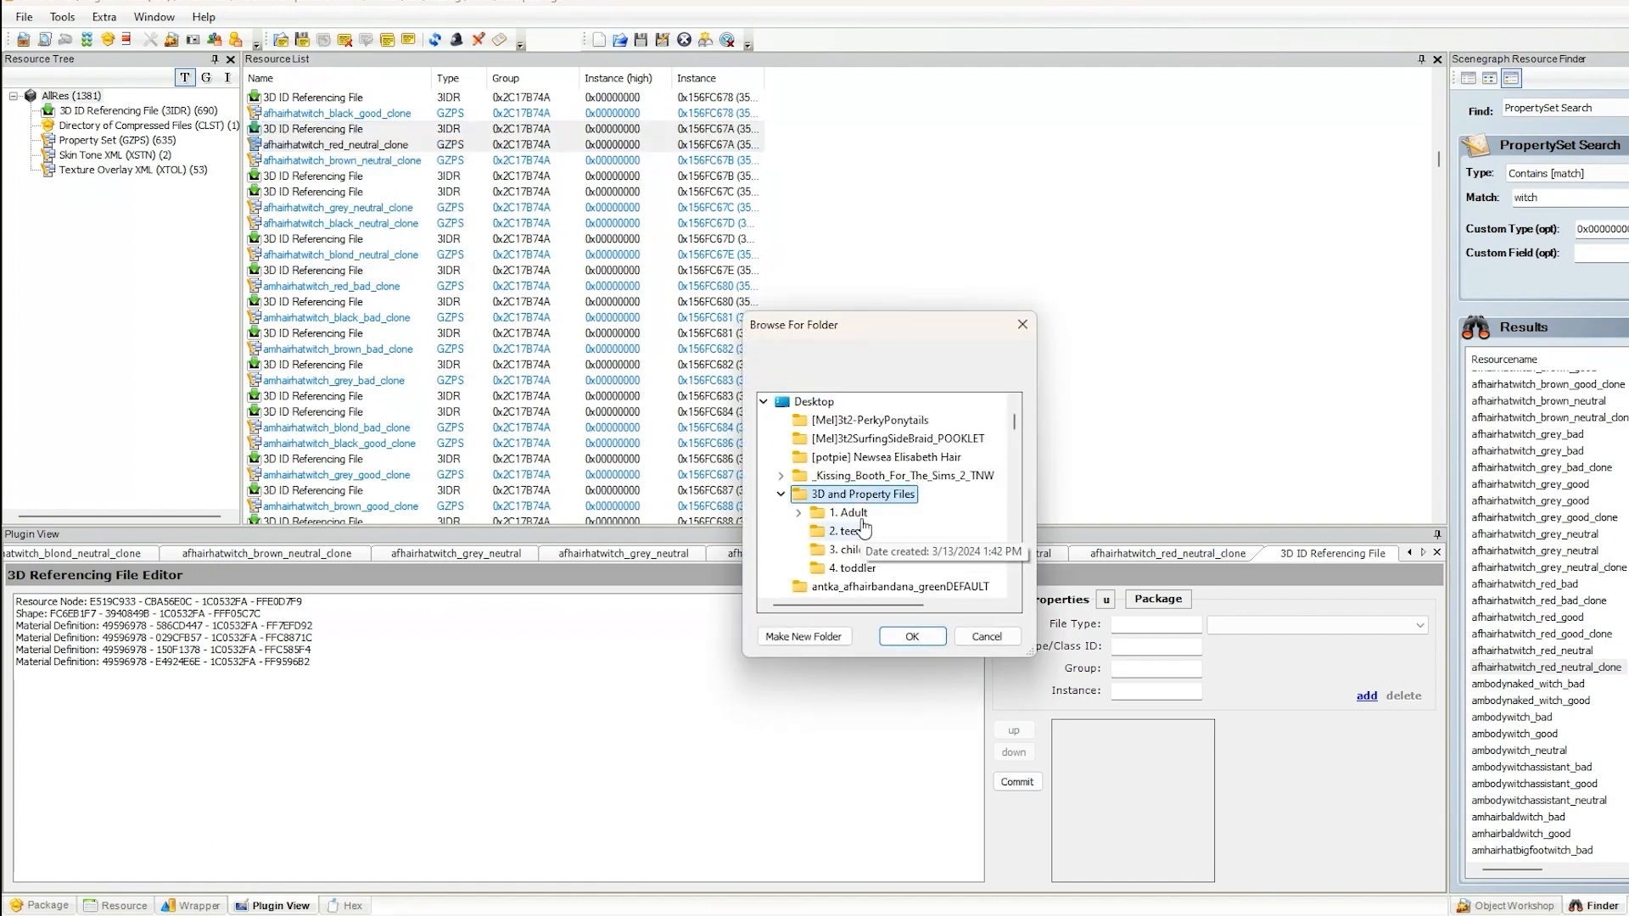
click(848, 512)
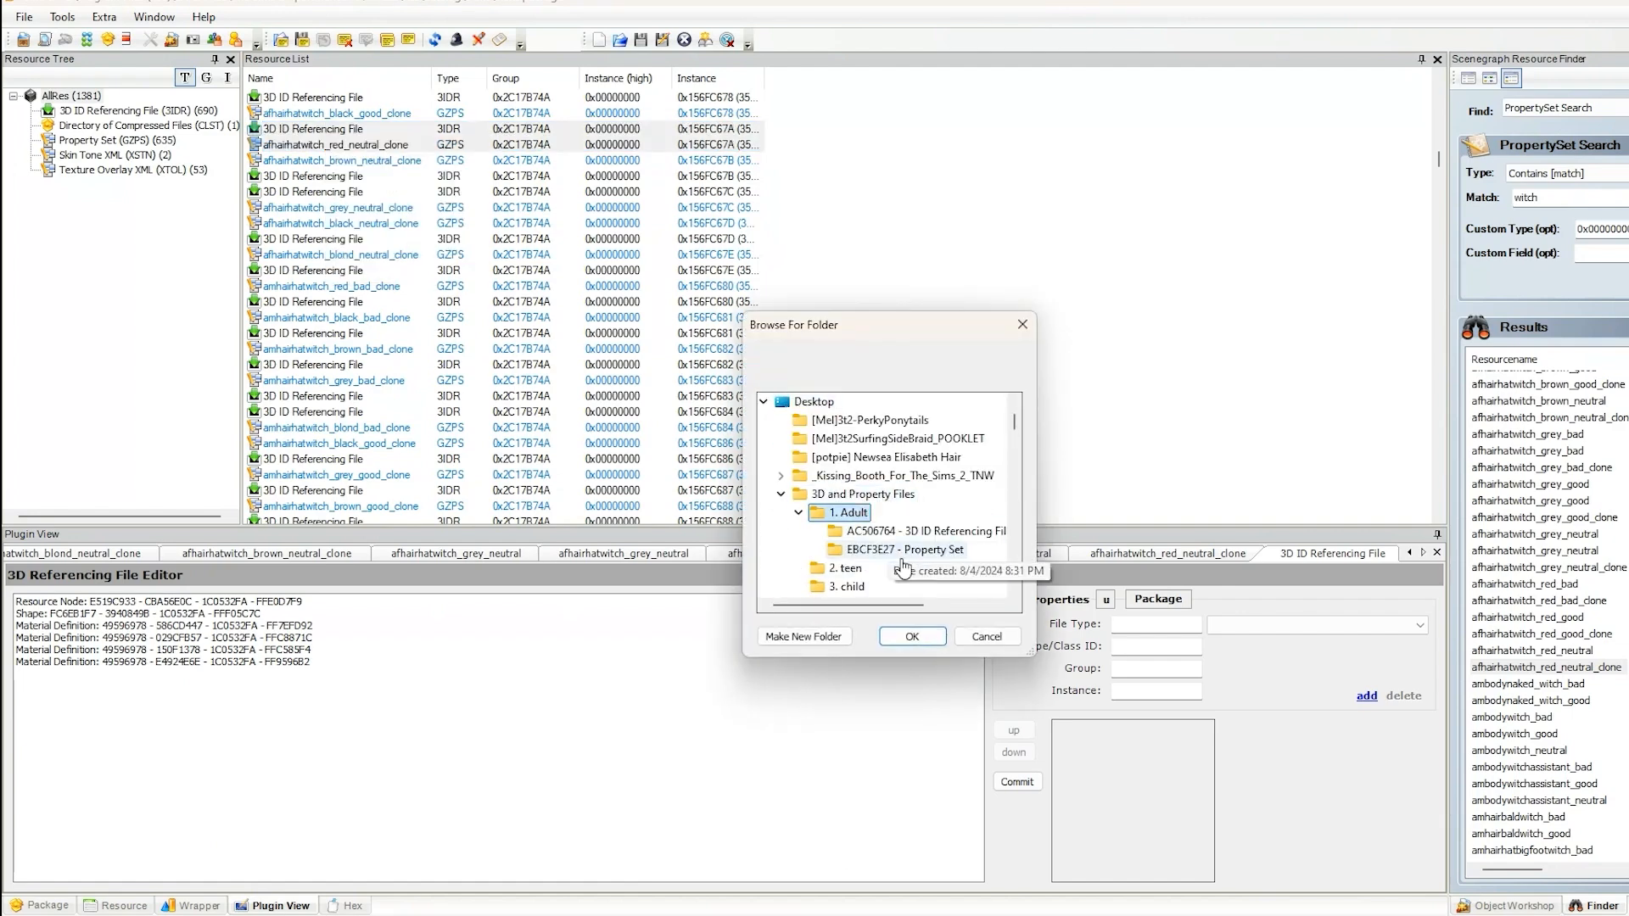
click(914, 636)
click(1047, 484)
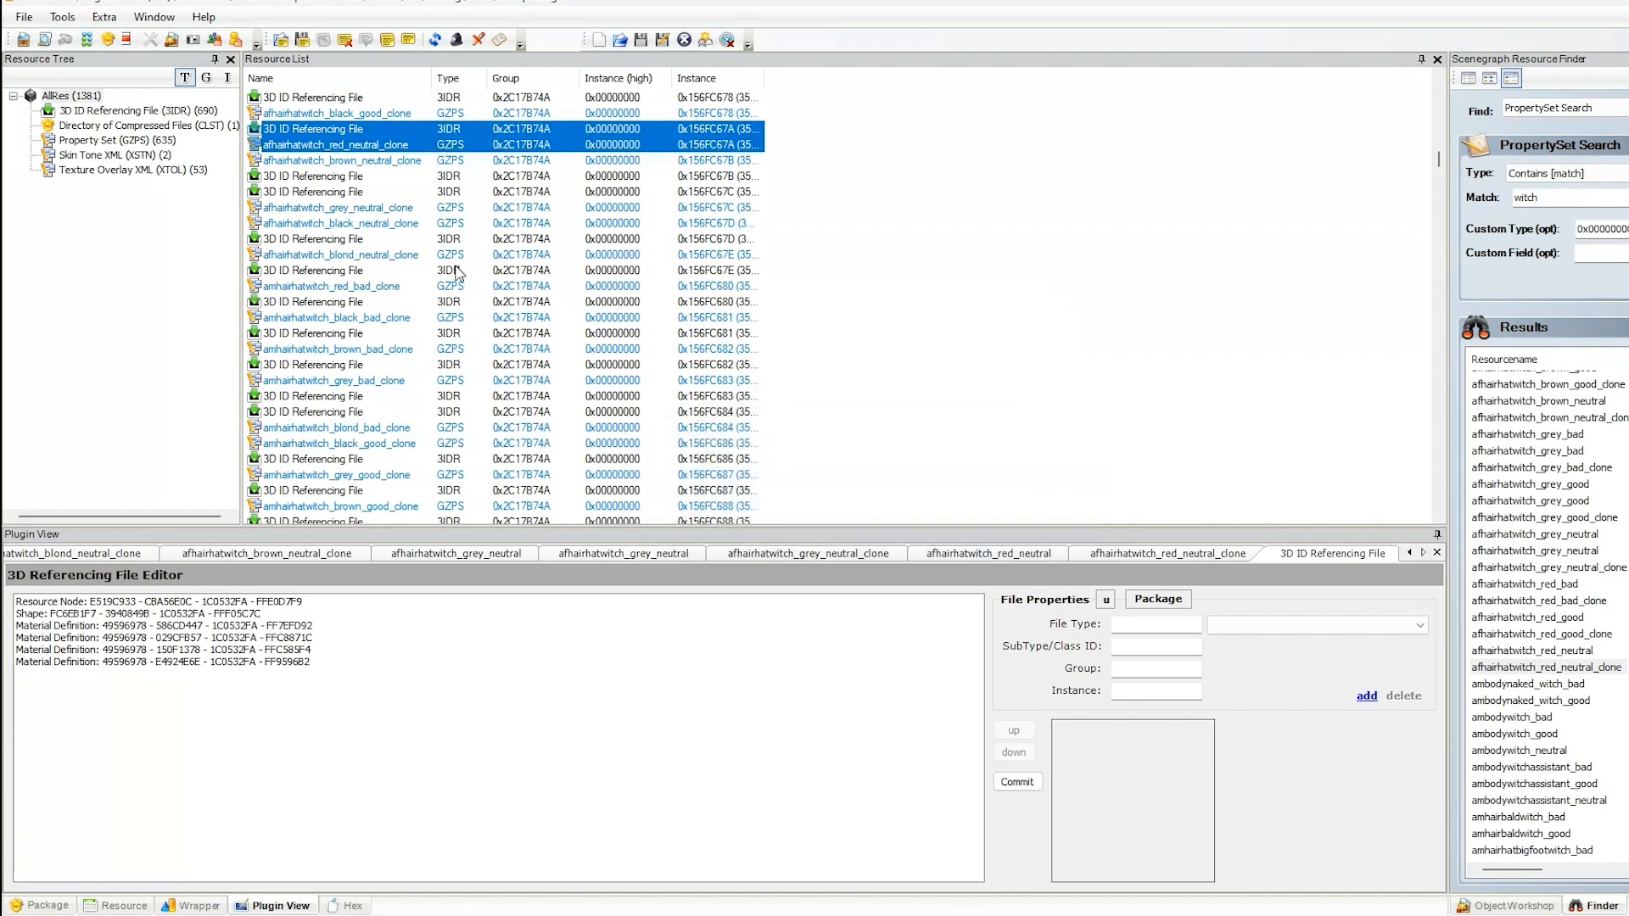
- Review the afhairhatwitch_red_neutral_clone property set and its matching 3D ID Referencing File one after the other
click(369, 146)
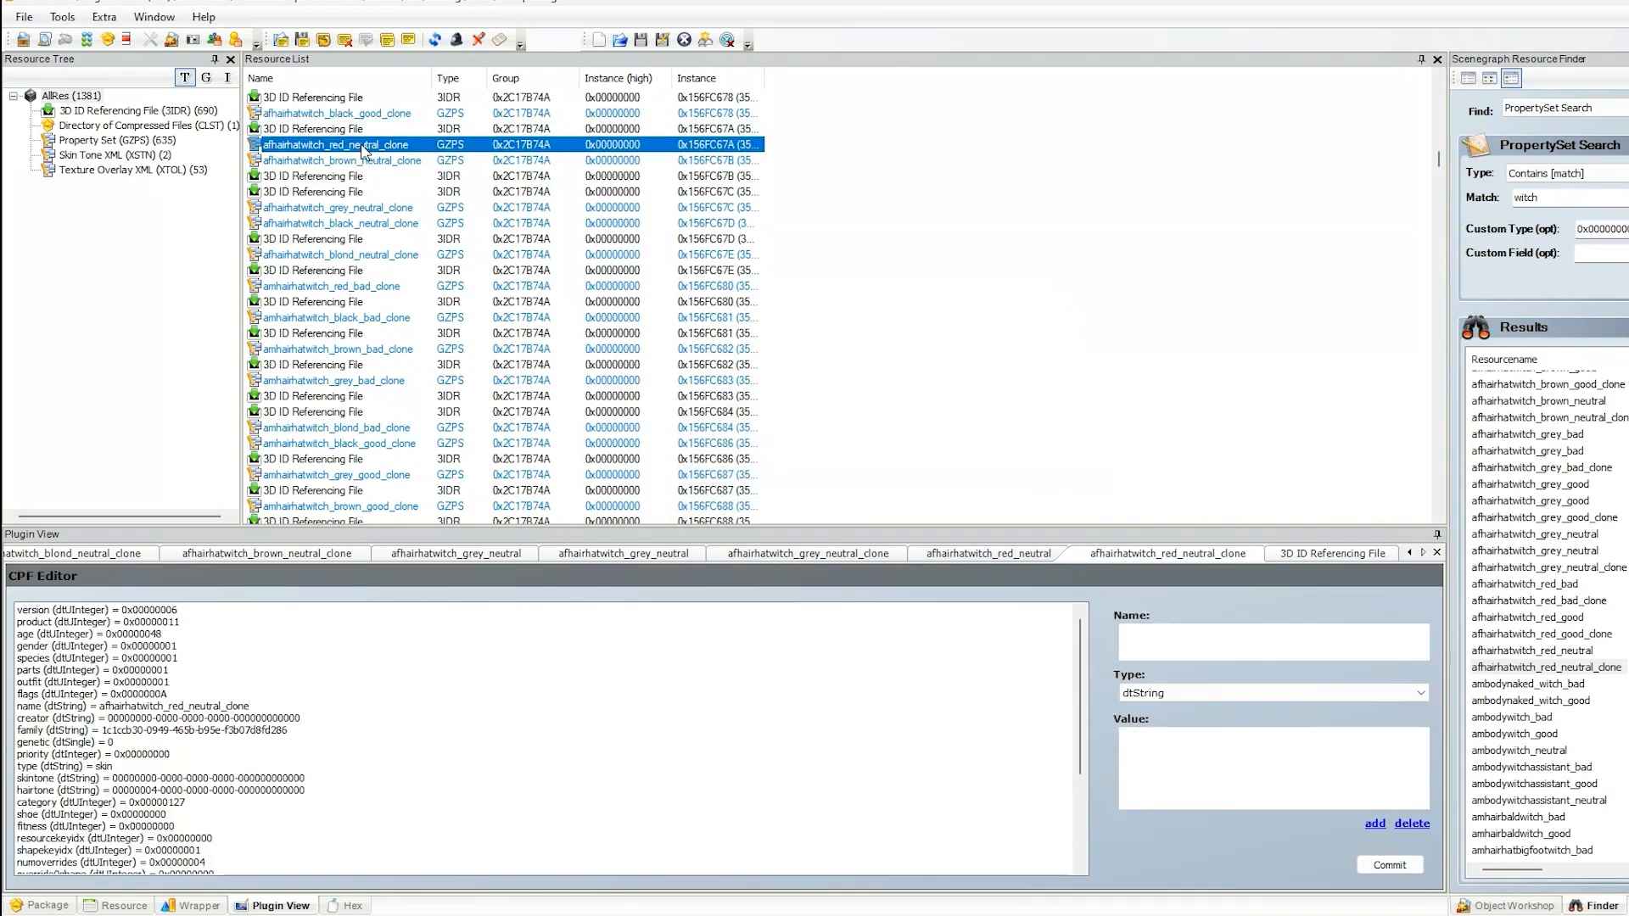
click(358, 128)
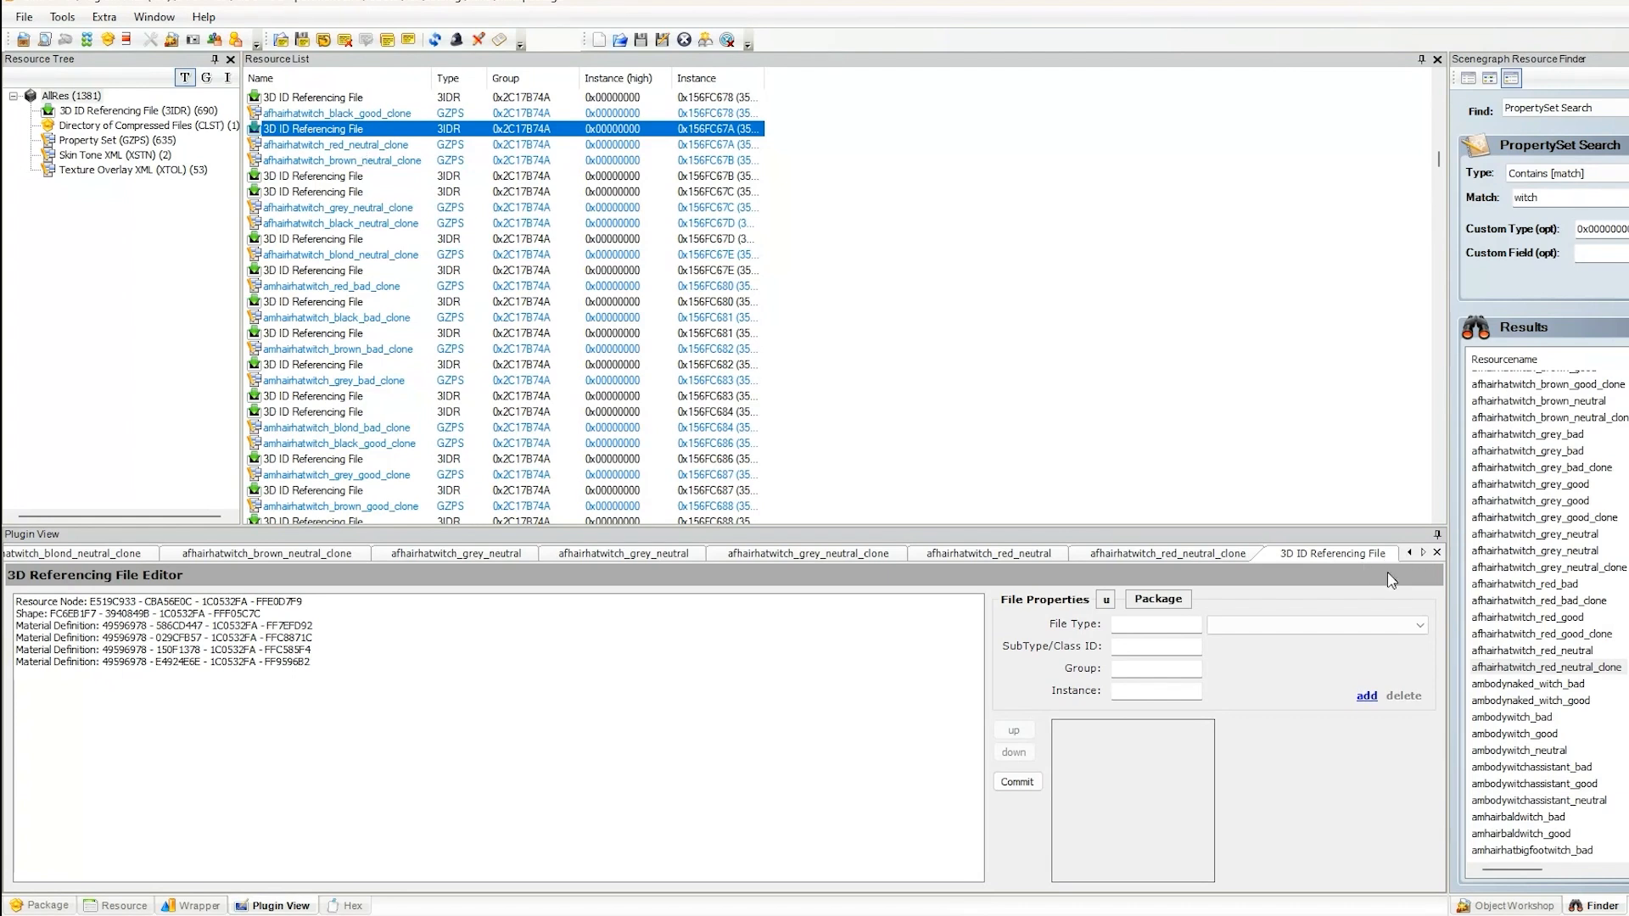
- Find the teen female witch hat hairs in the search results and open tfhairhatwitch_black_neutral in the resource list
scroll(1576, 683, down, 1)
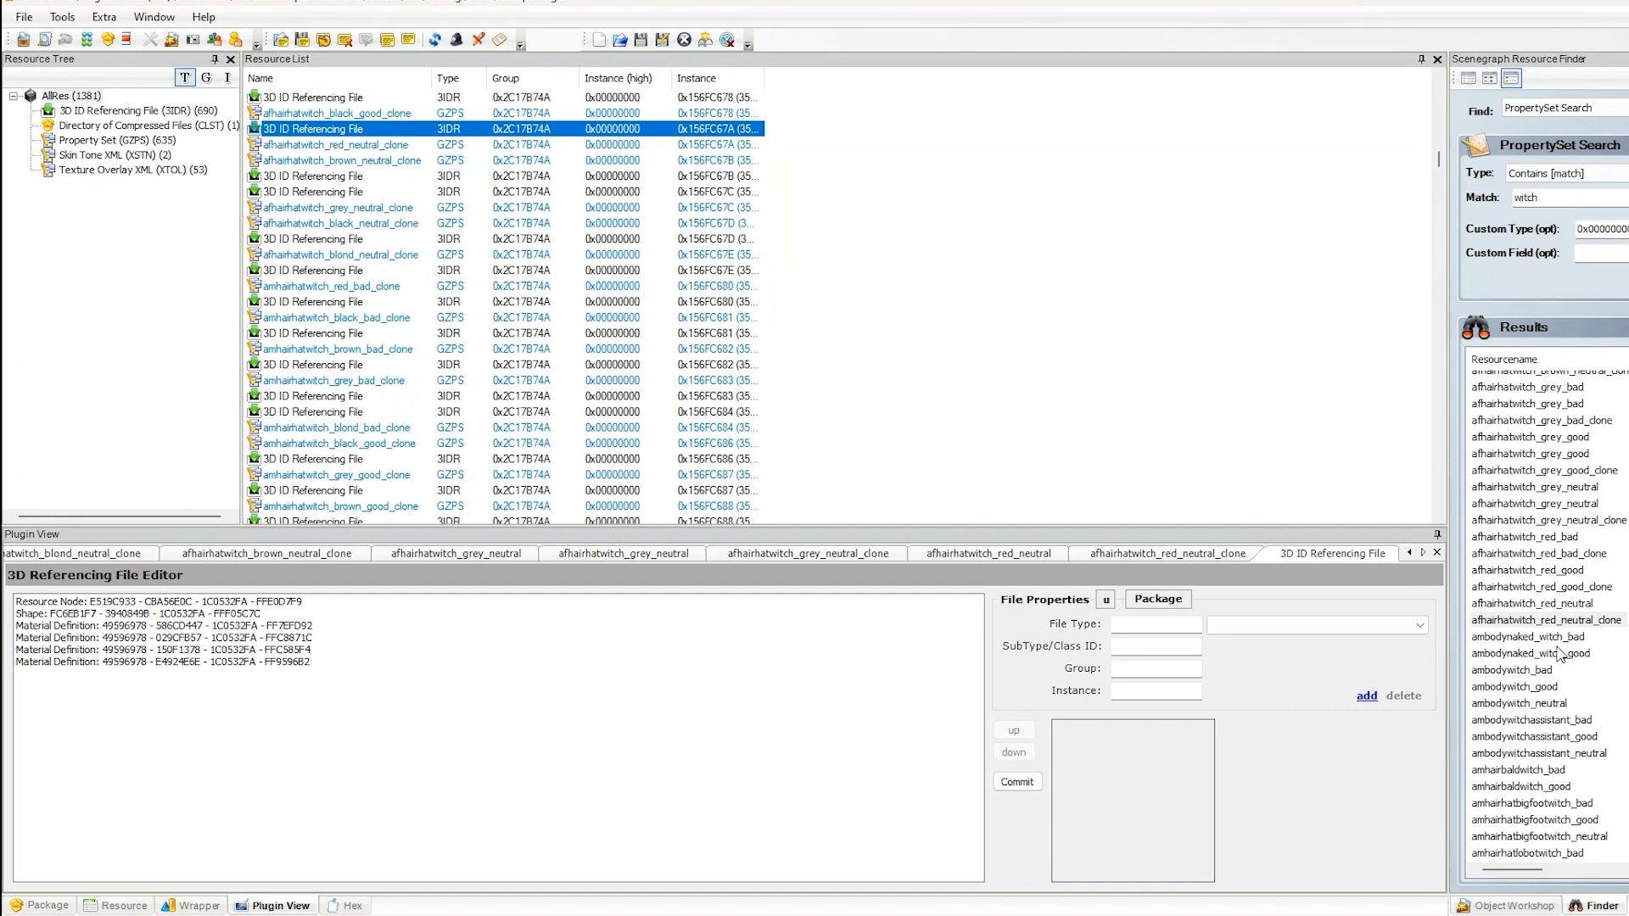
scroll(1558, 649, down, 4)
click(1550, 431)
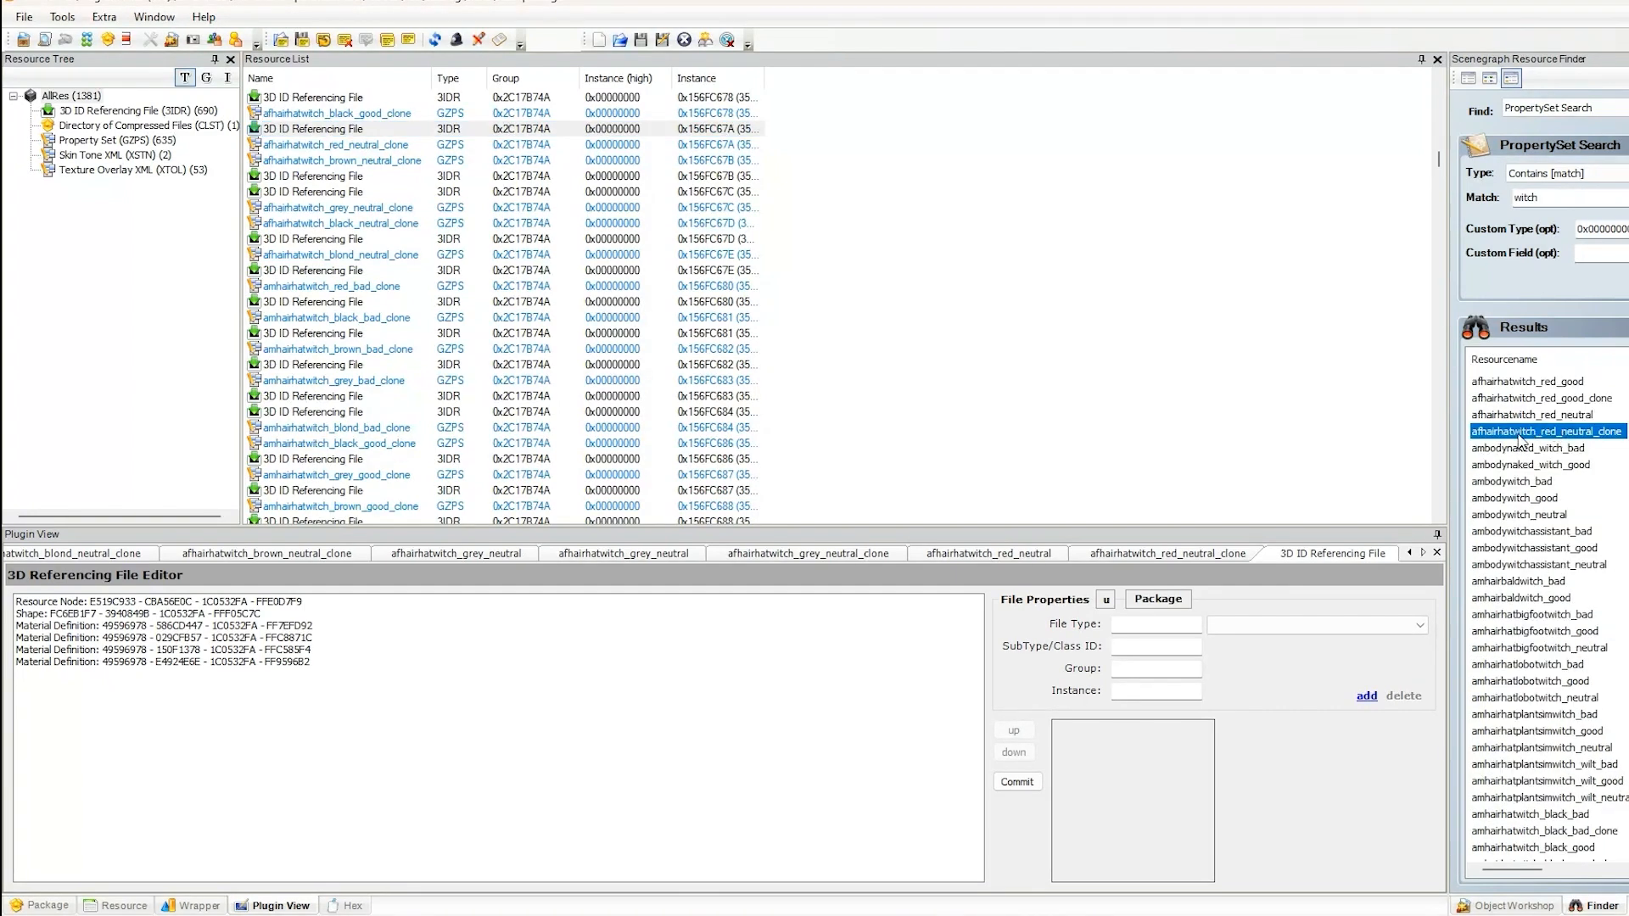
scroll(1513, 521, down, 3)
scroll(1515, 523, down, 10)
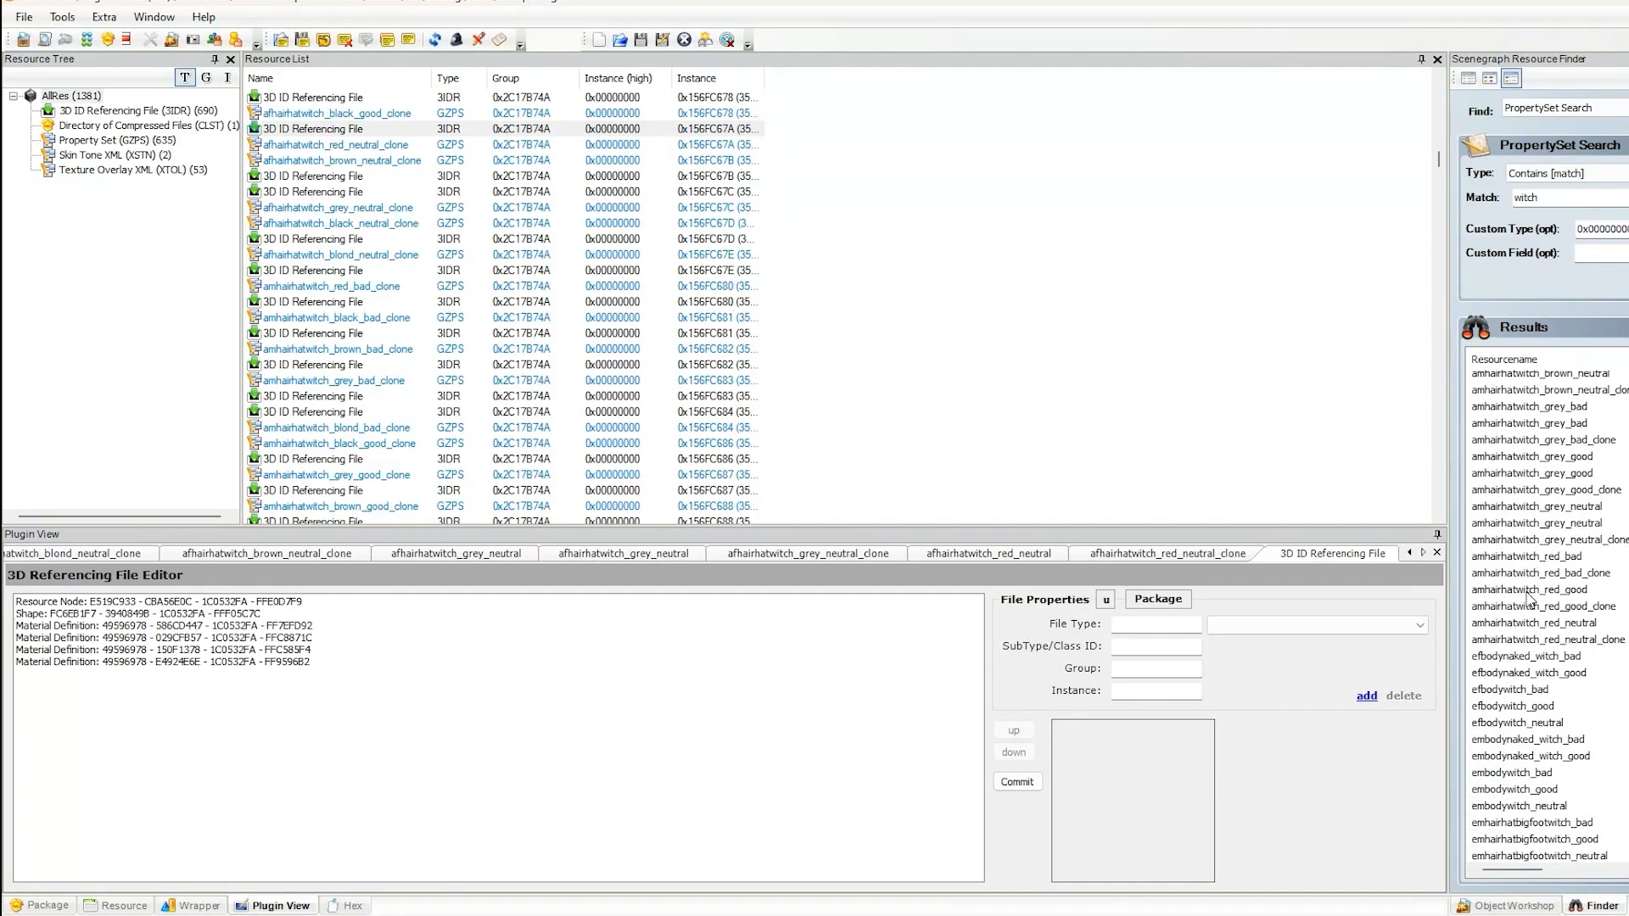
scroll(1532, 601, up, 1)
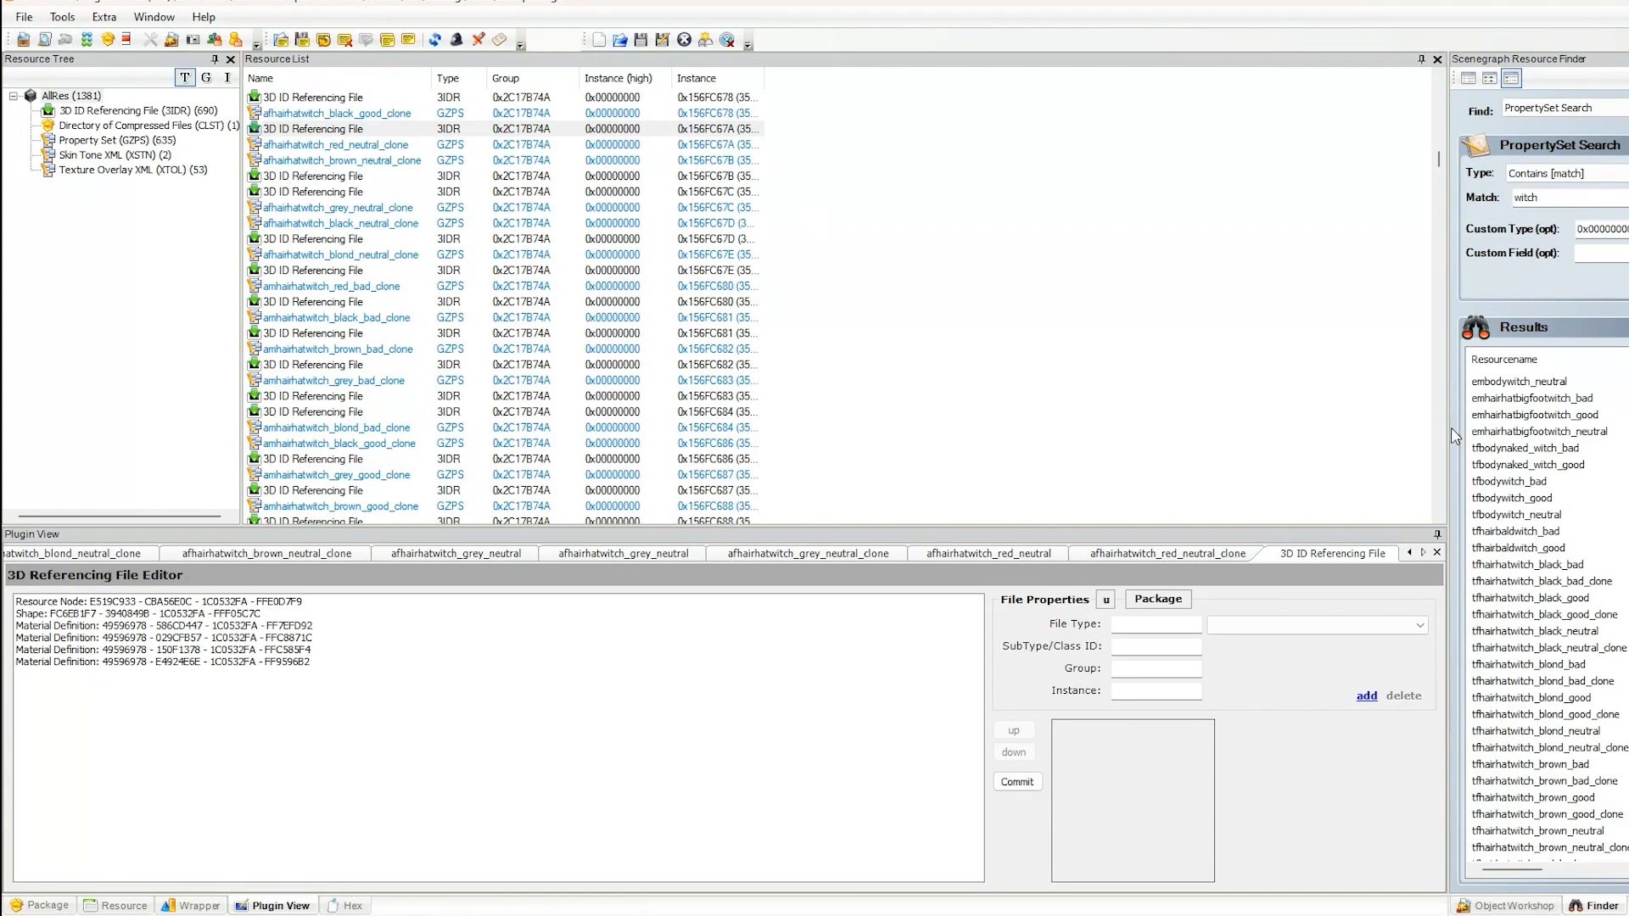
click(1570, 632)
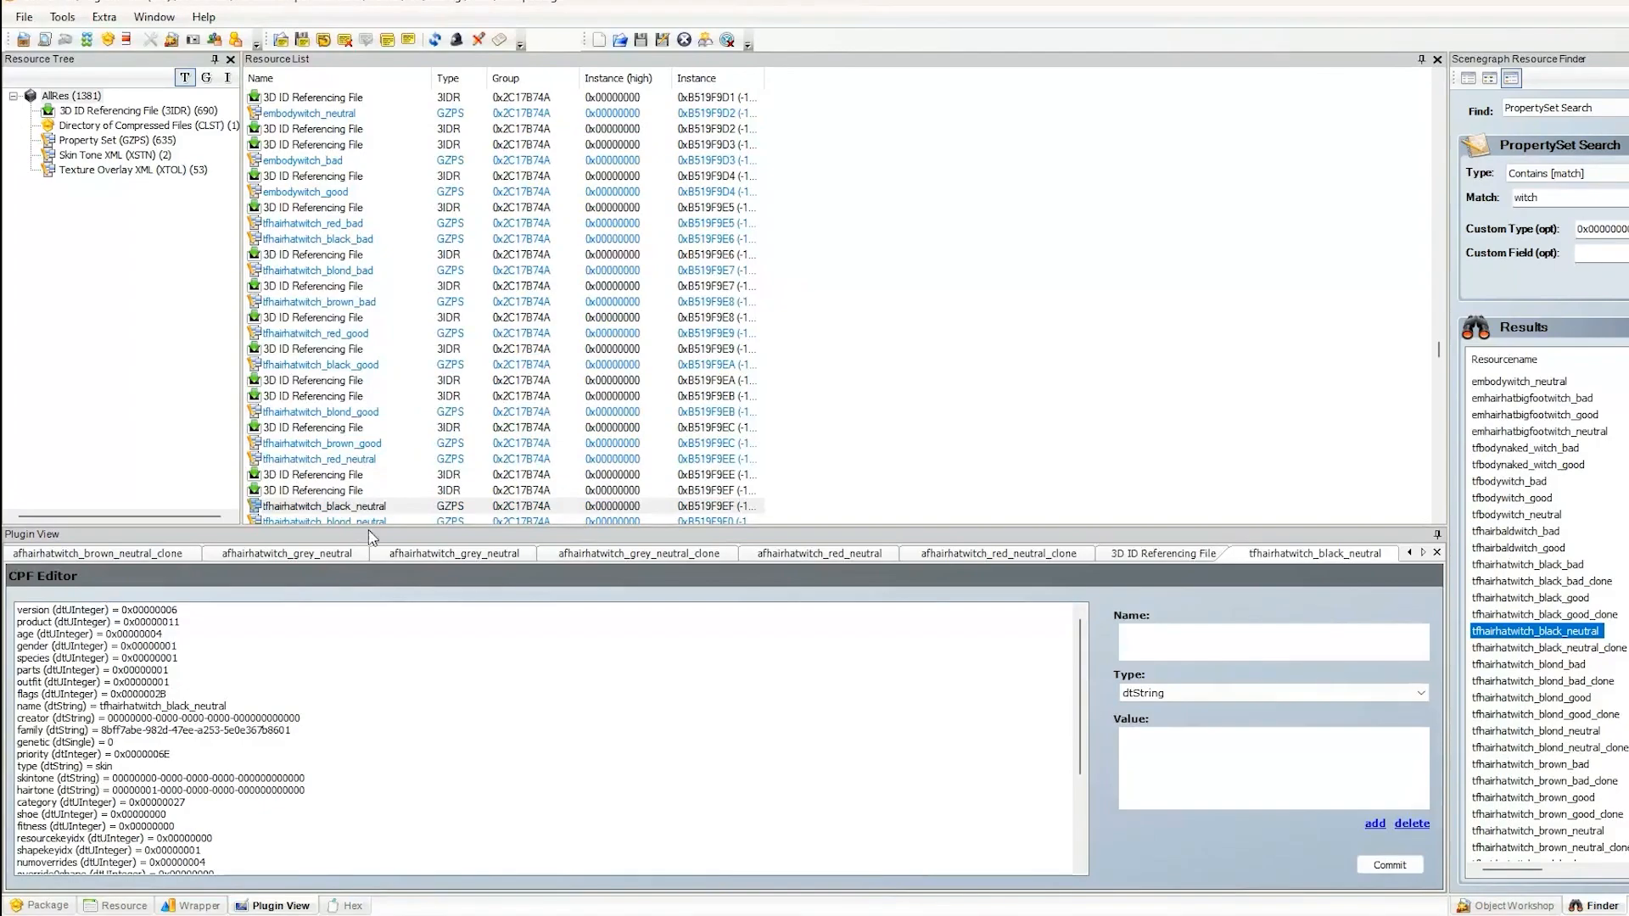
click(372, 507)
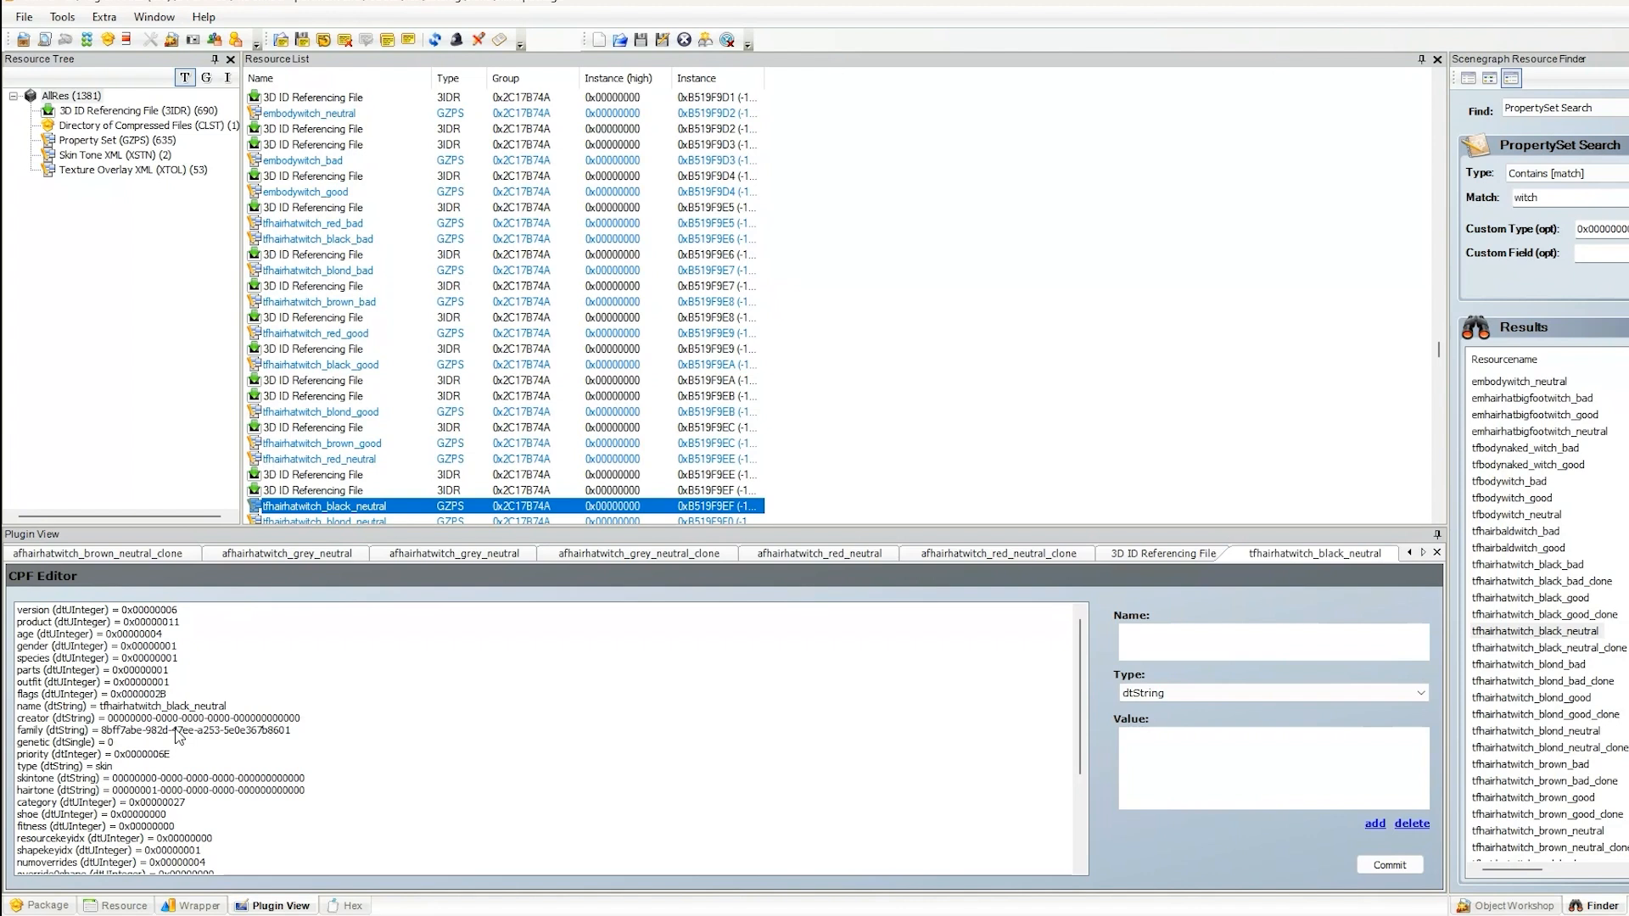
- Search property sets for tfhairhatwitch_black_neutral's family value 8bff7abe-982d-47ee-a253-5e0e367b8601 and go through the black, blond, brown and red results
click(178, 731)
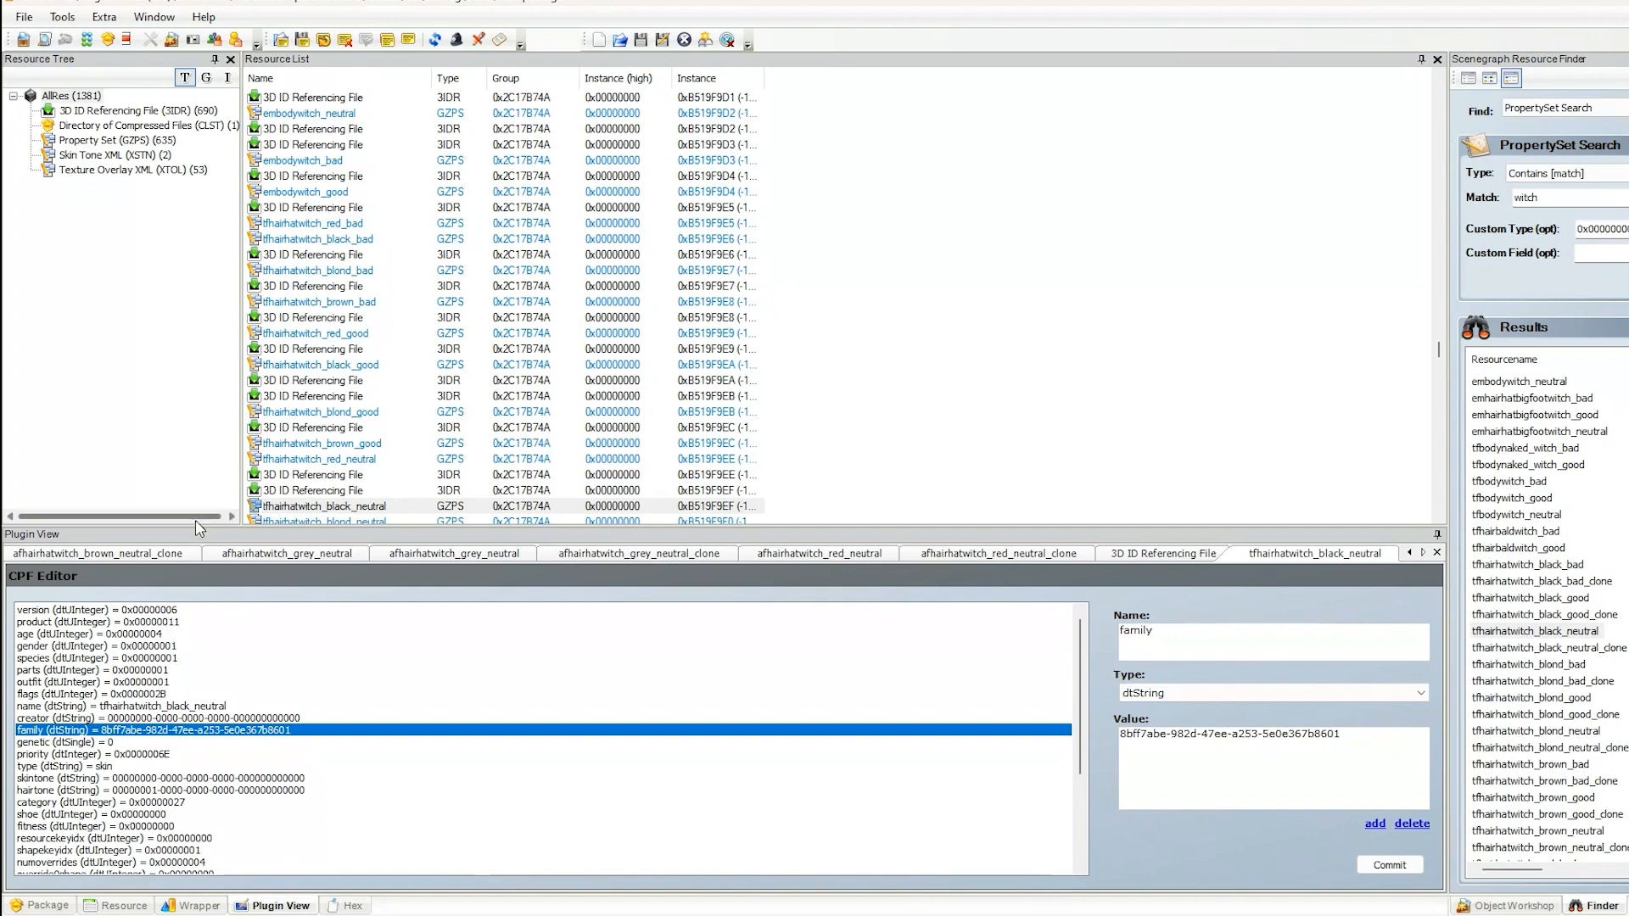
click(1521, 631)
scroll(1521, 630, down, 1)
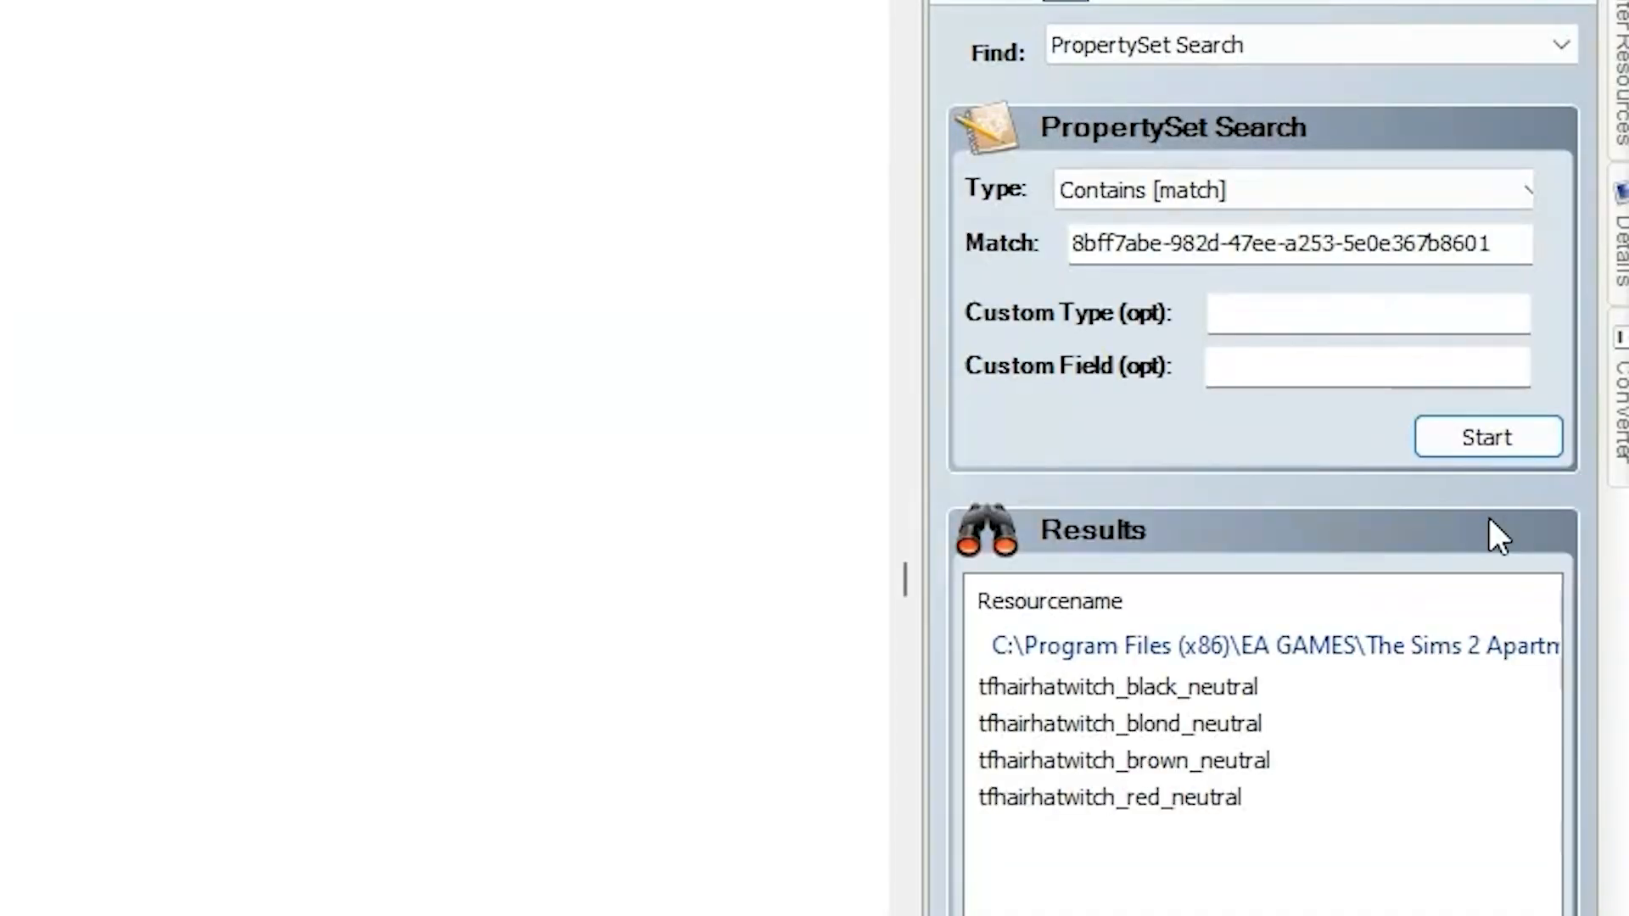
click(1132, 704)
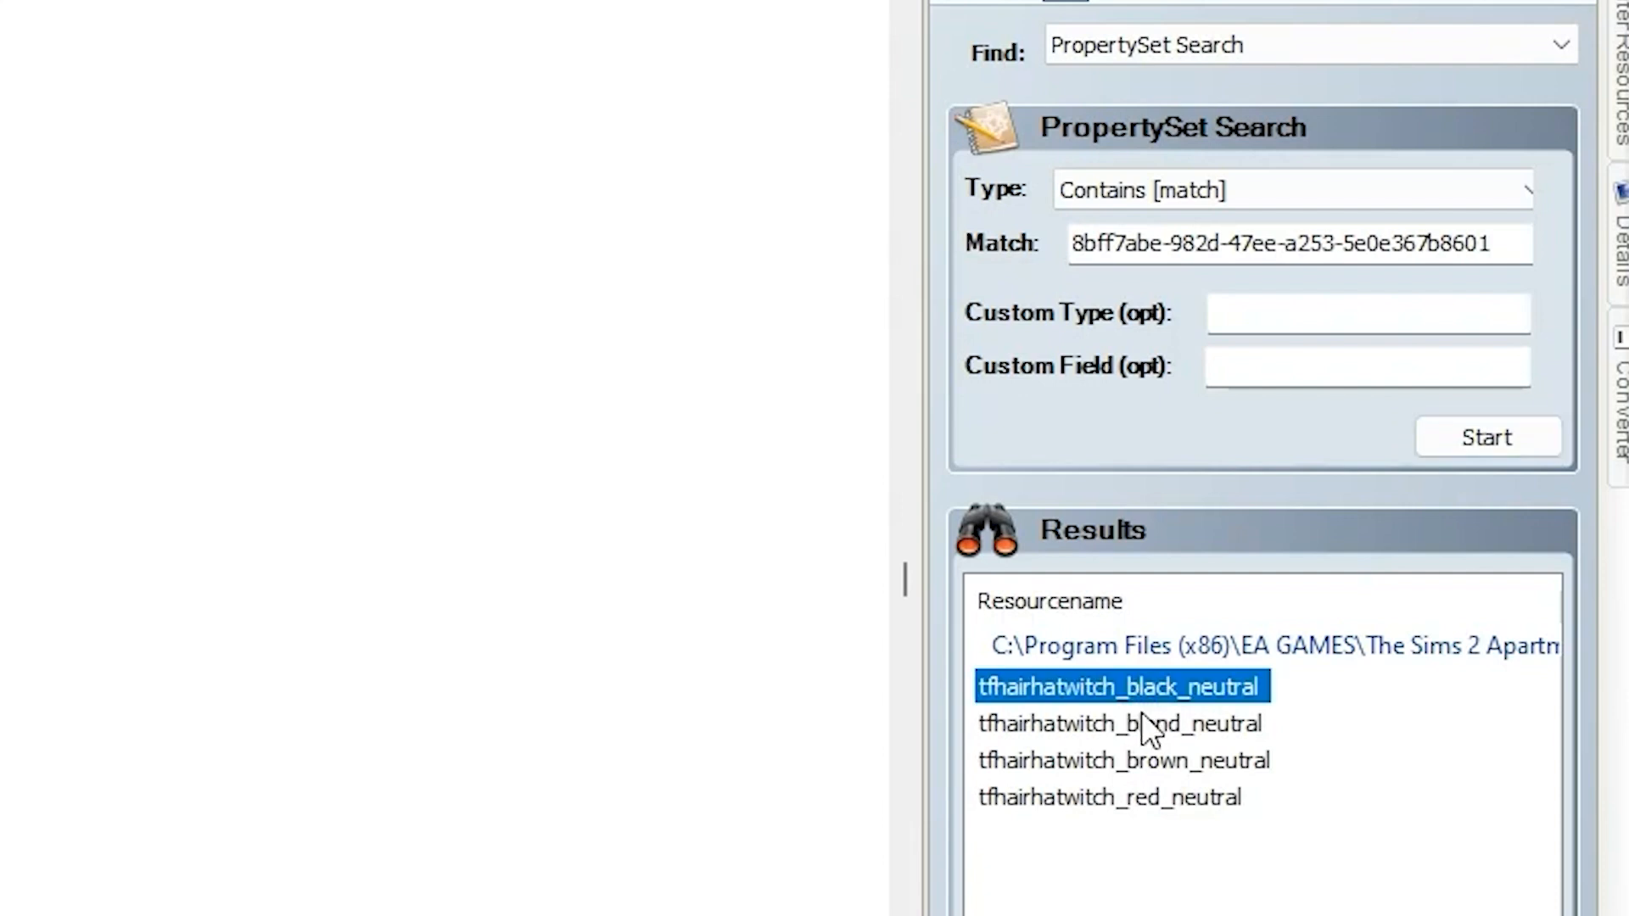
click(1137, 737)
click(1139, 774)
click(1141, 797)
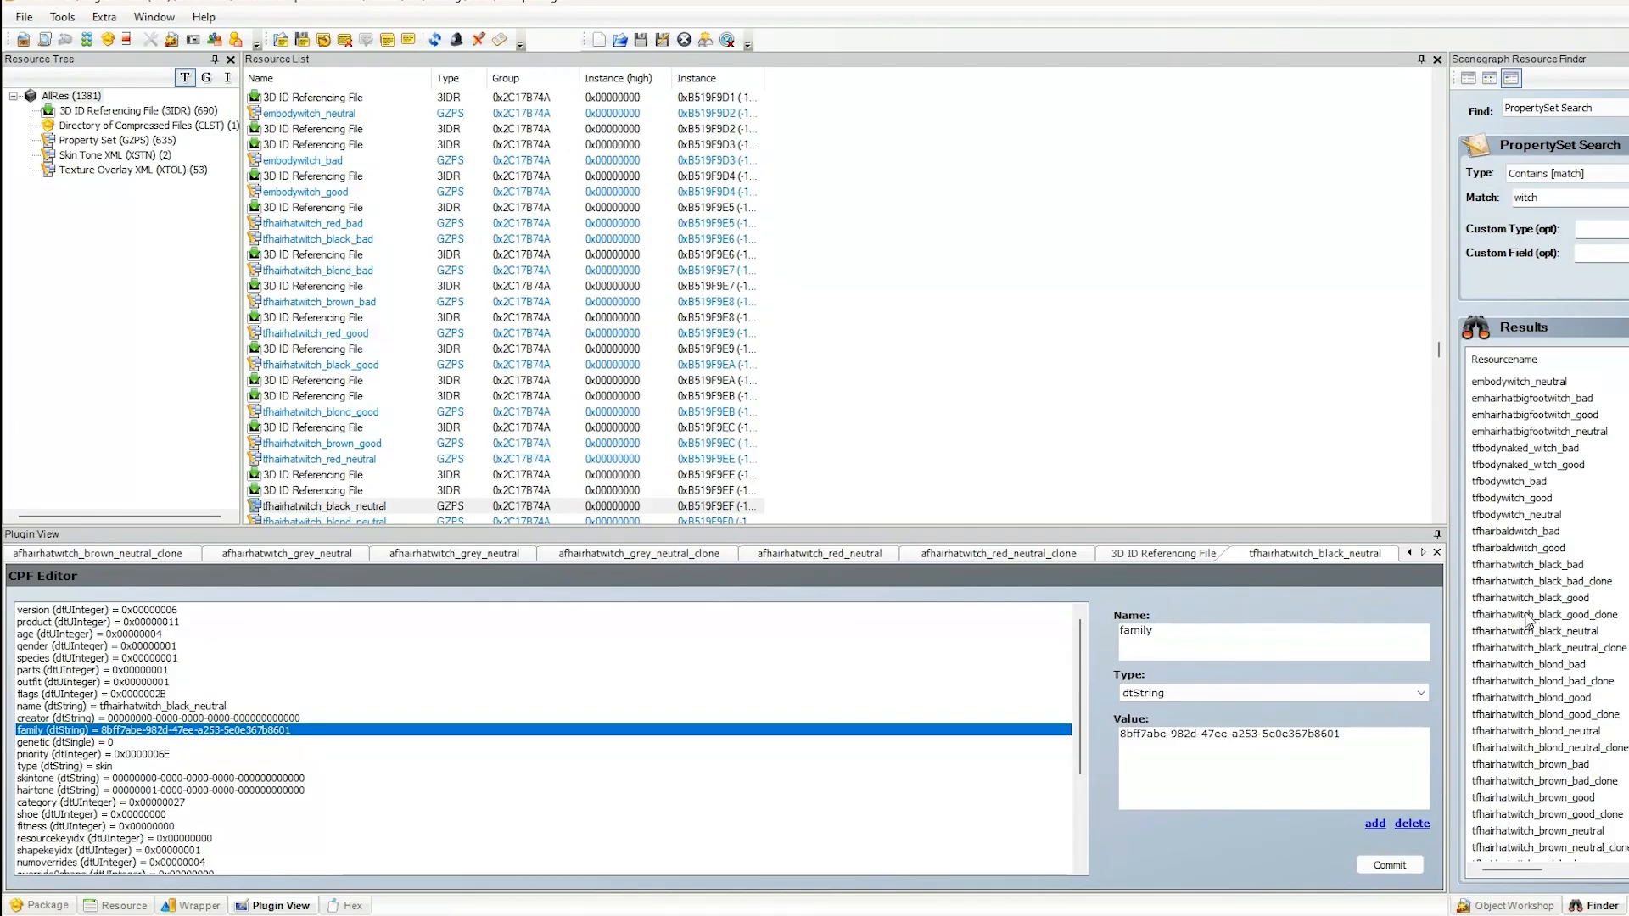
- Extract tfhairhatwitch_black_neutral and the 3D ID Referencing File with the same instance to the "2. teen" folder
click(1528, 636)
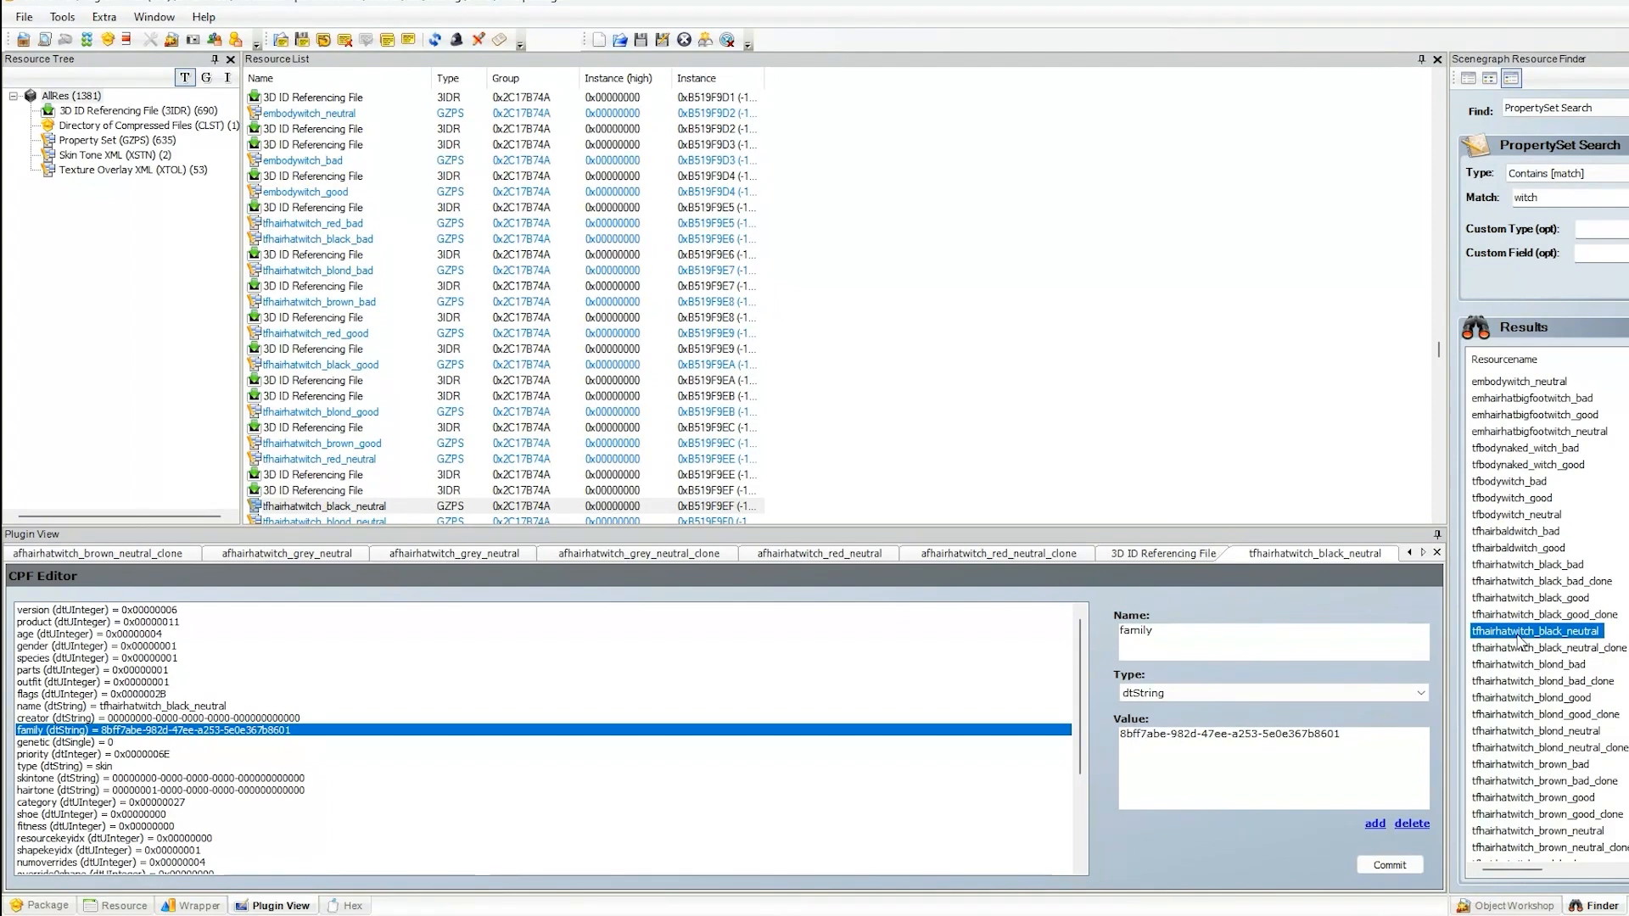
click(346, 507)
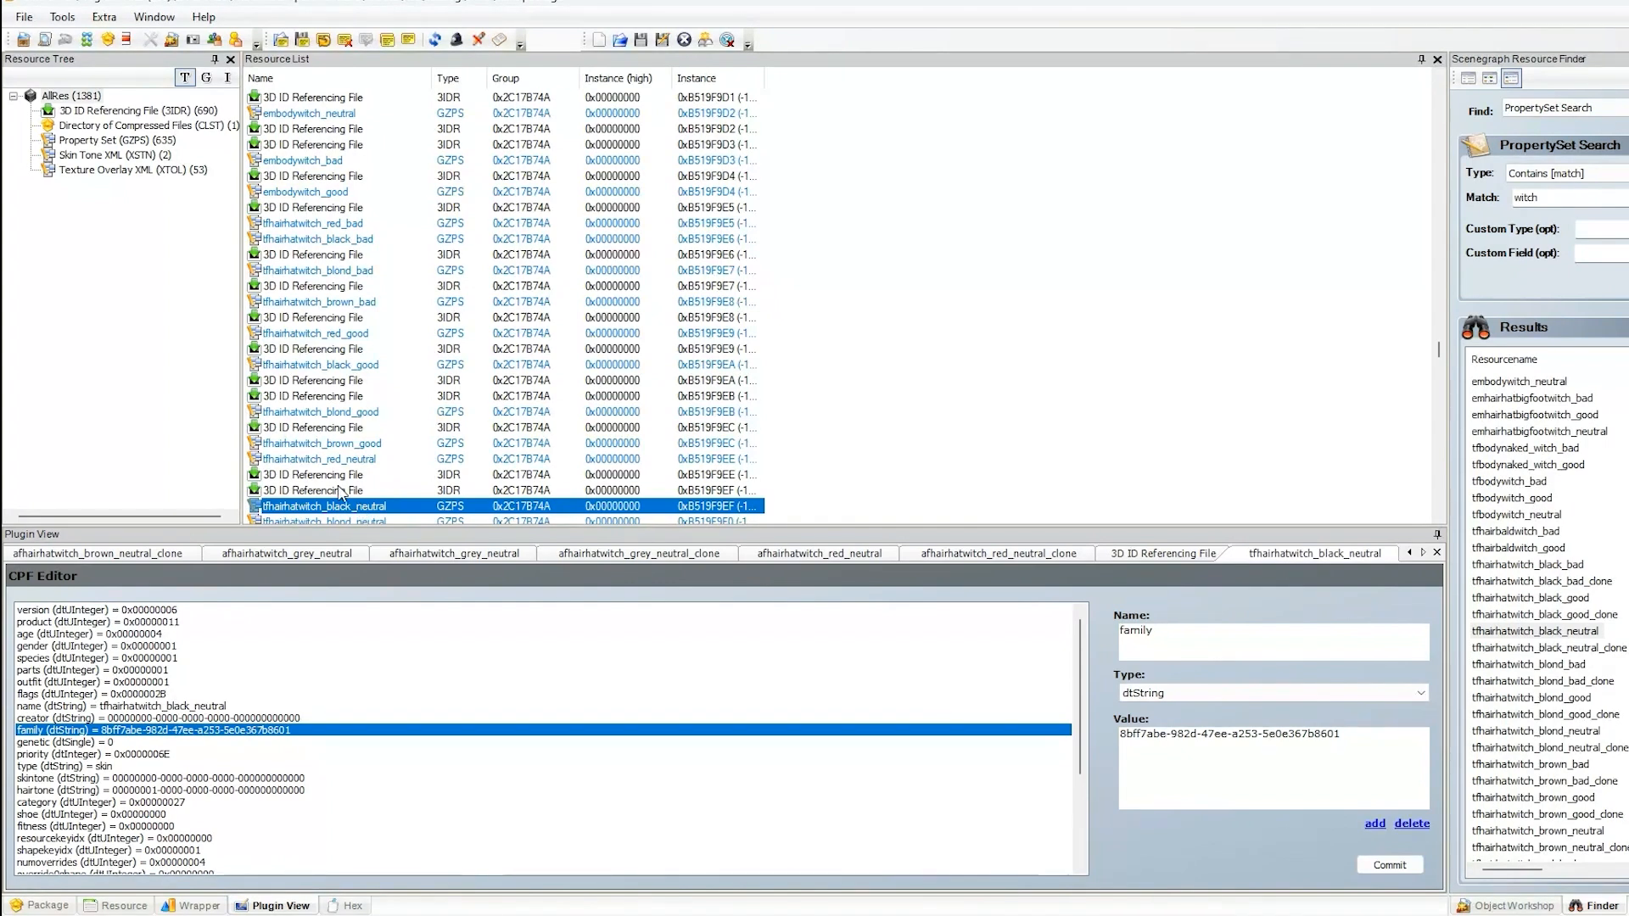
scroll(342, 494, down, 1)
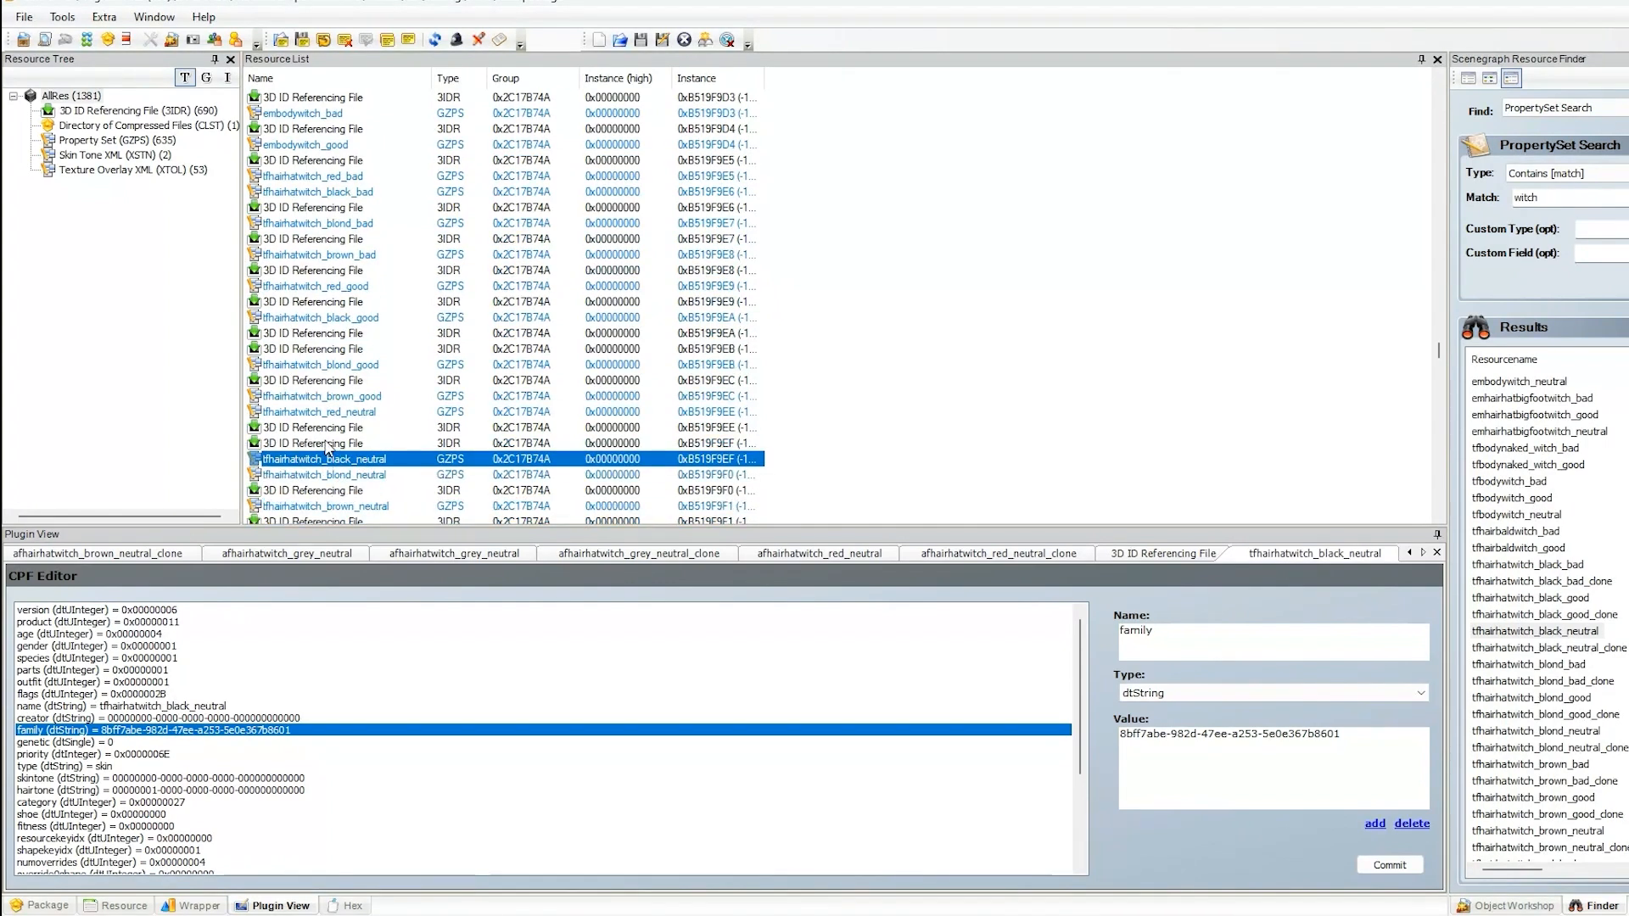
ctrl+click(328, 443)
right_click(344, 450)
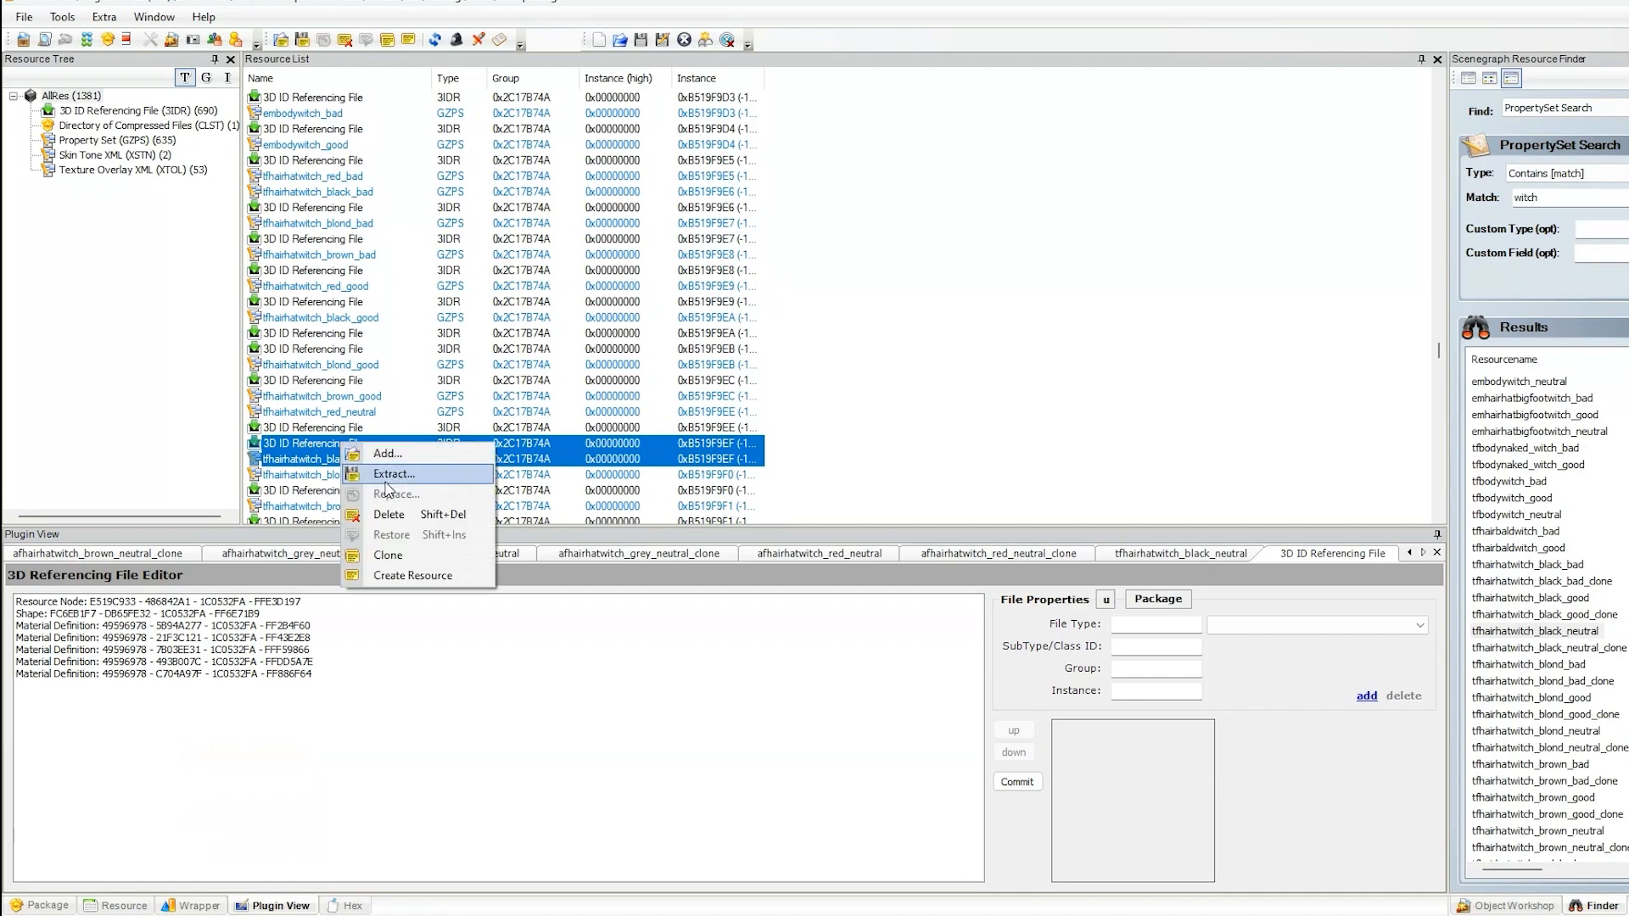
click(392, 476)
double_click(830, 476)
double_click(861, 493)
click(845, 531)
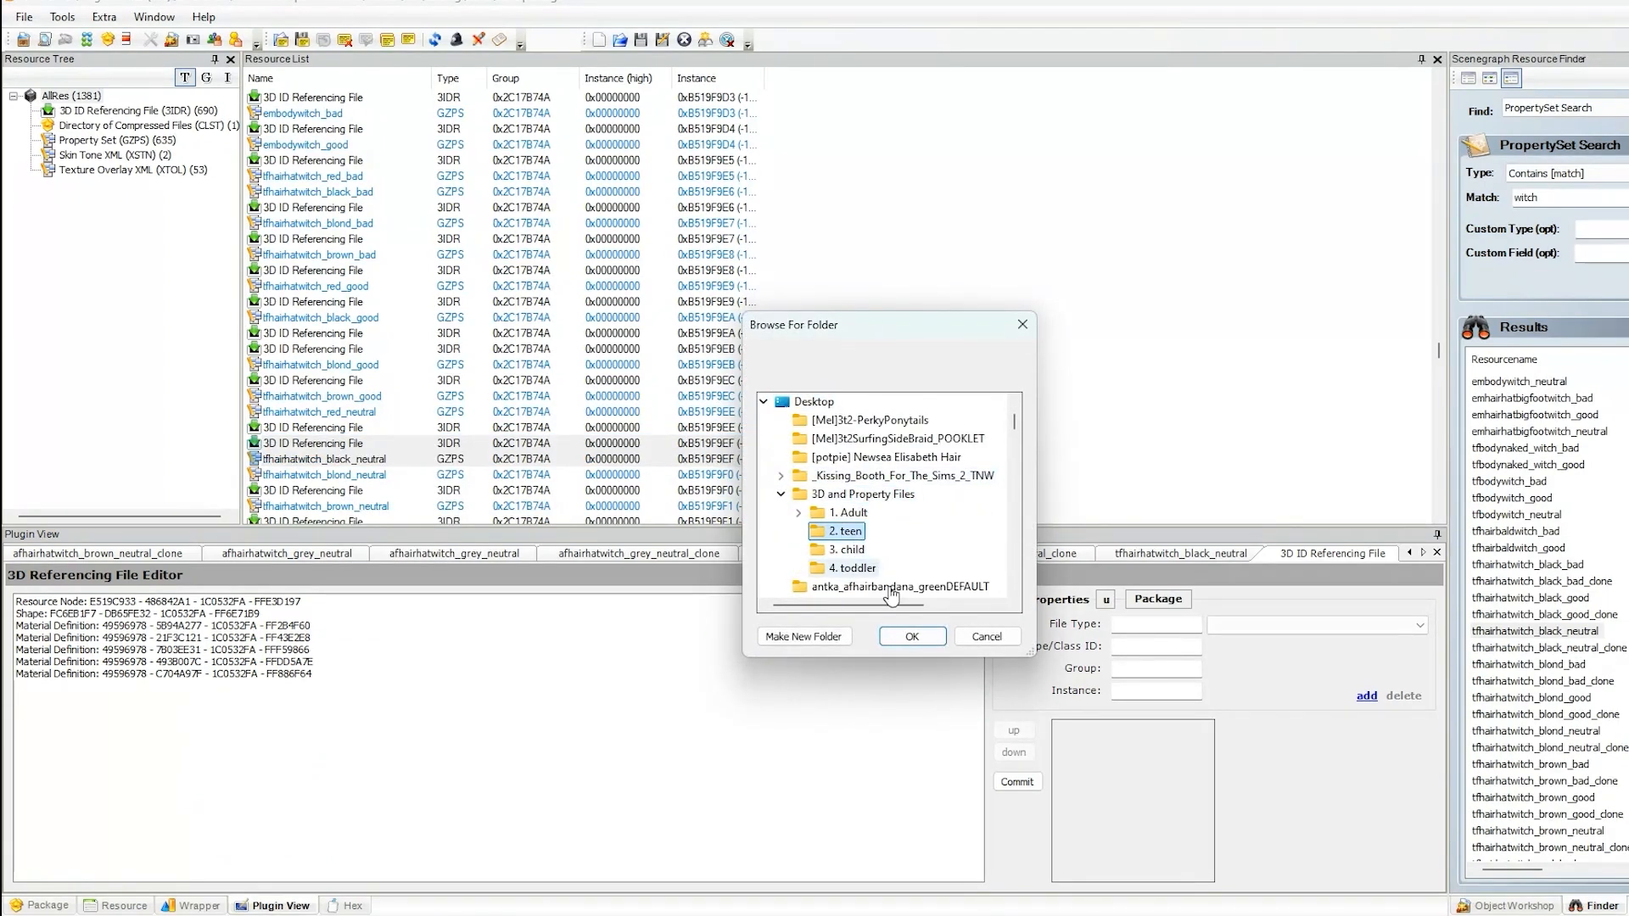
click(912, 636)
click(1056, 489)
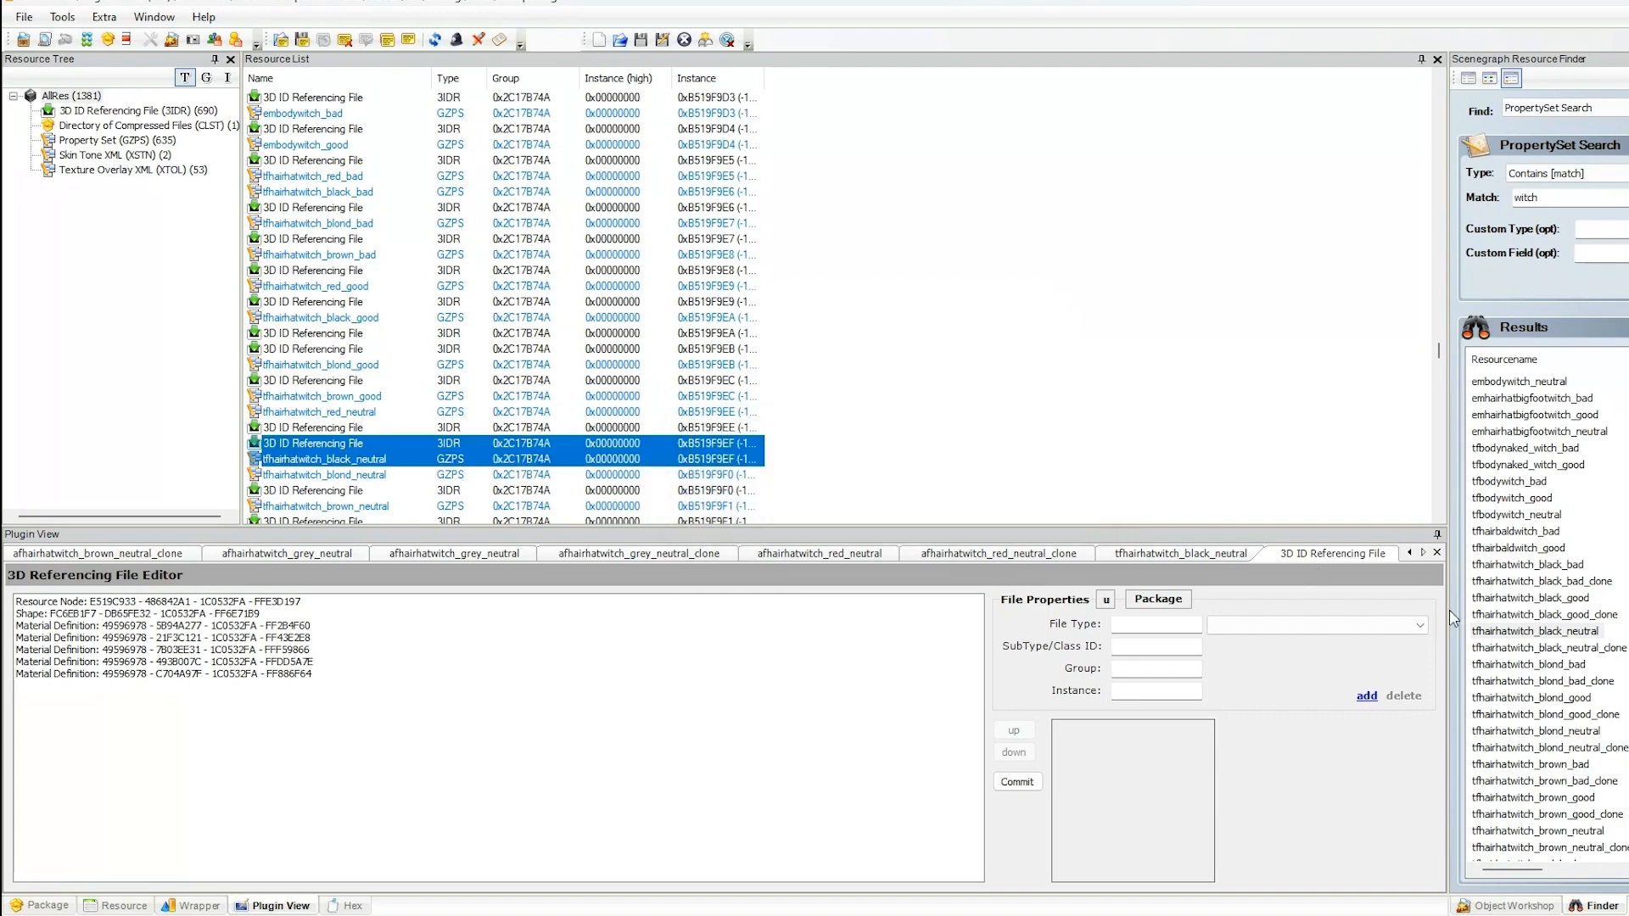
- Extract tfhairhatwitch_black_neutral_clone and the 3D ID Referencing File with the same instance to the "2. teen" folder
click(1608, 649)
click(360, 101)
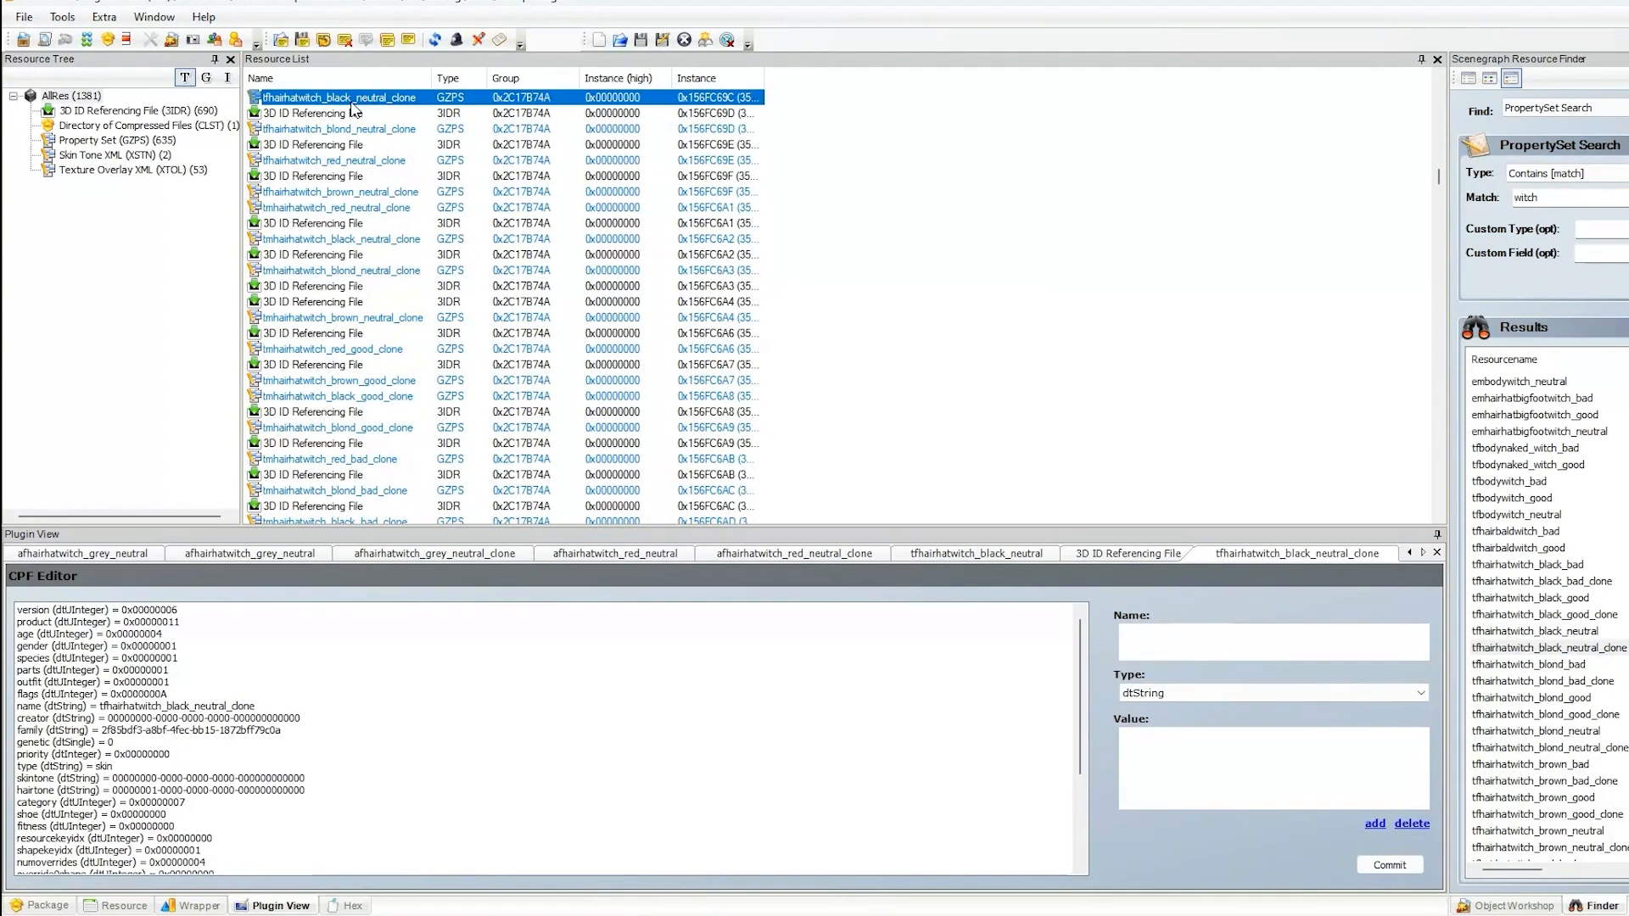
scroll(354, 109, up, 1)
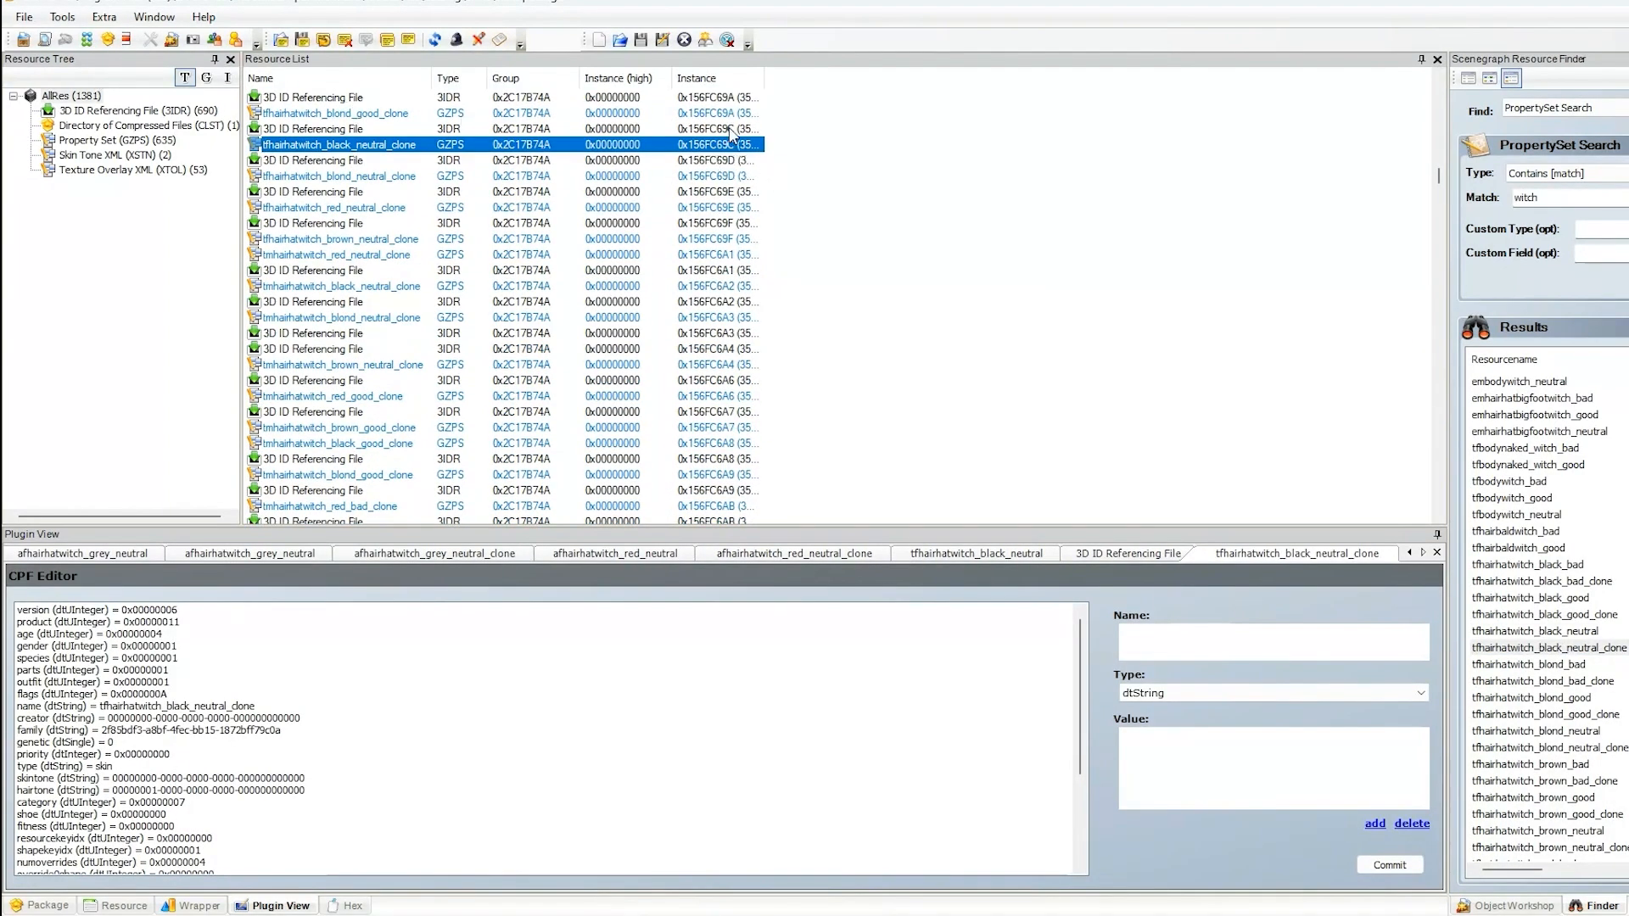
shift+click(731, 130)
right_click(638, 140)
click(679, 164)
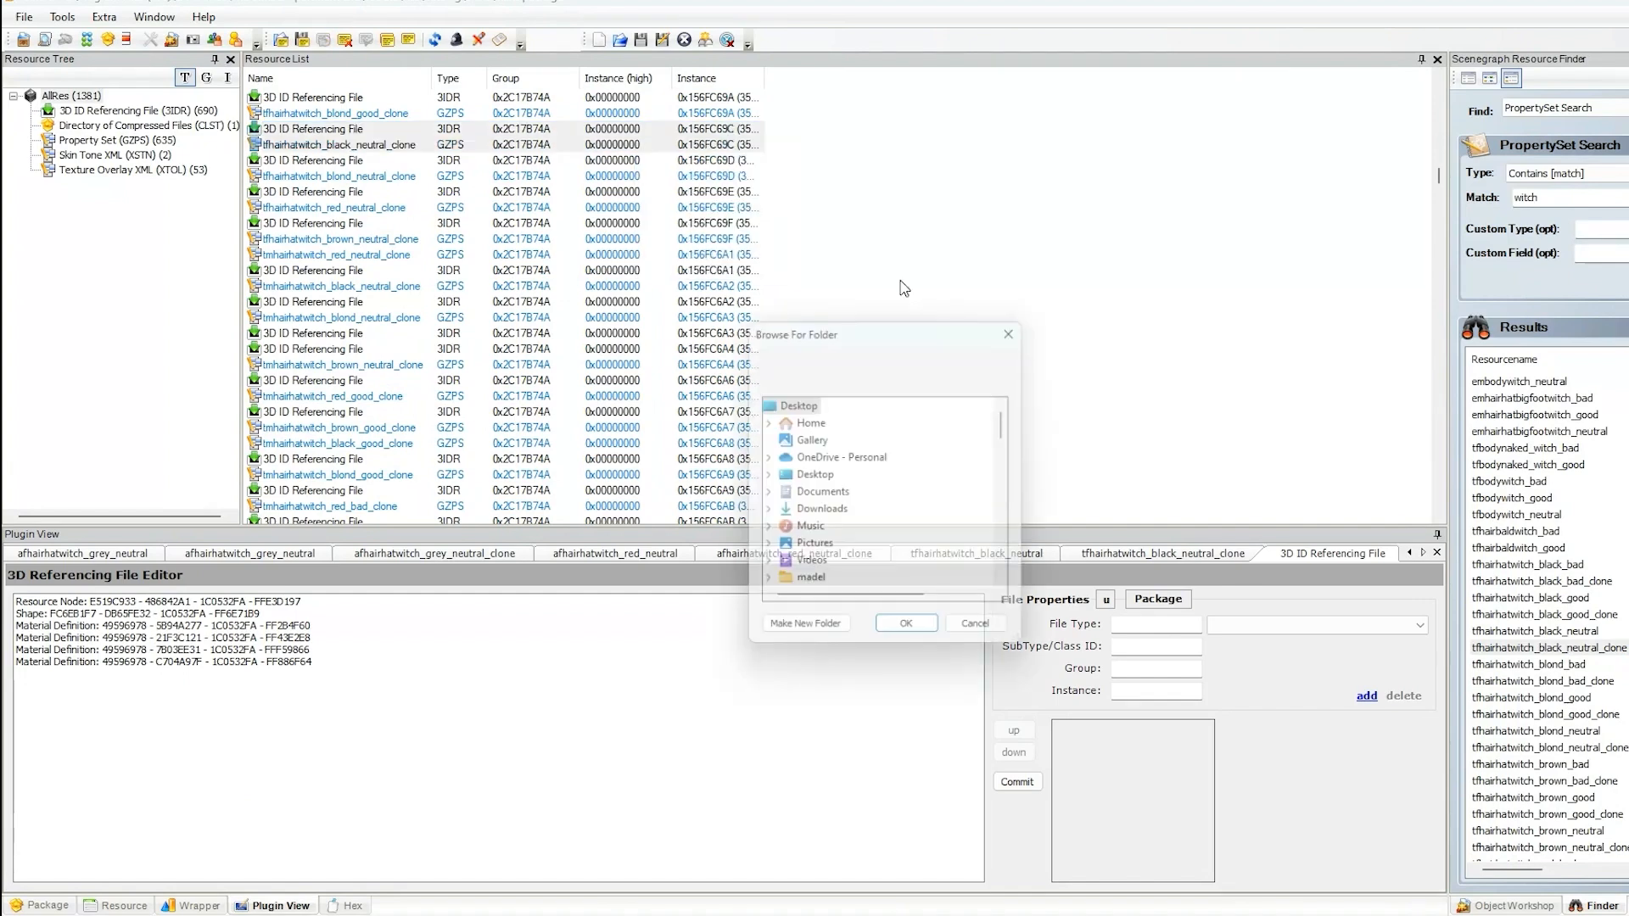
click(863, 493)
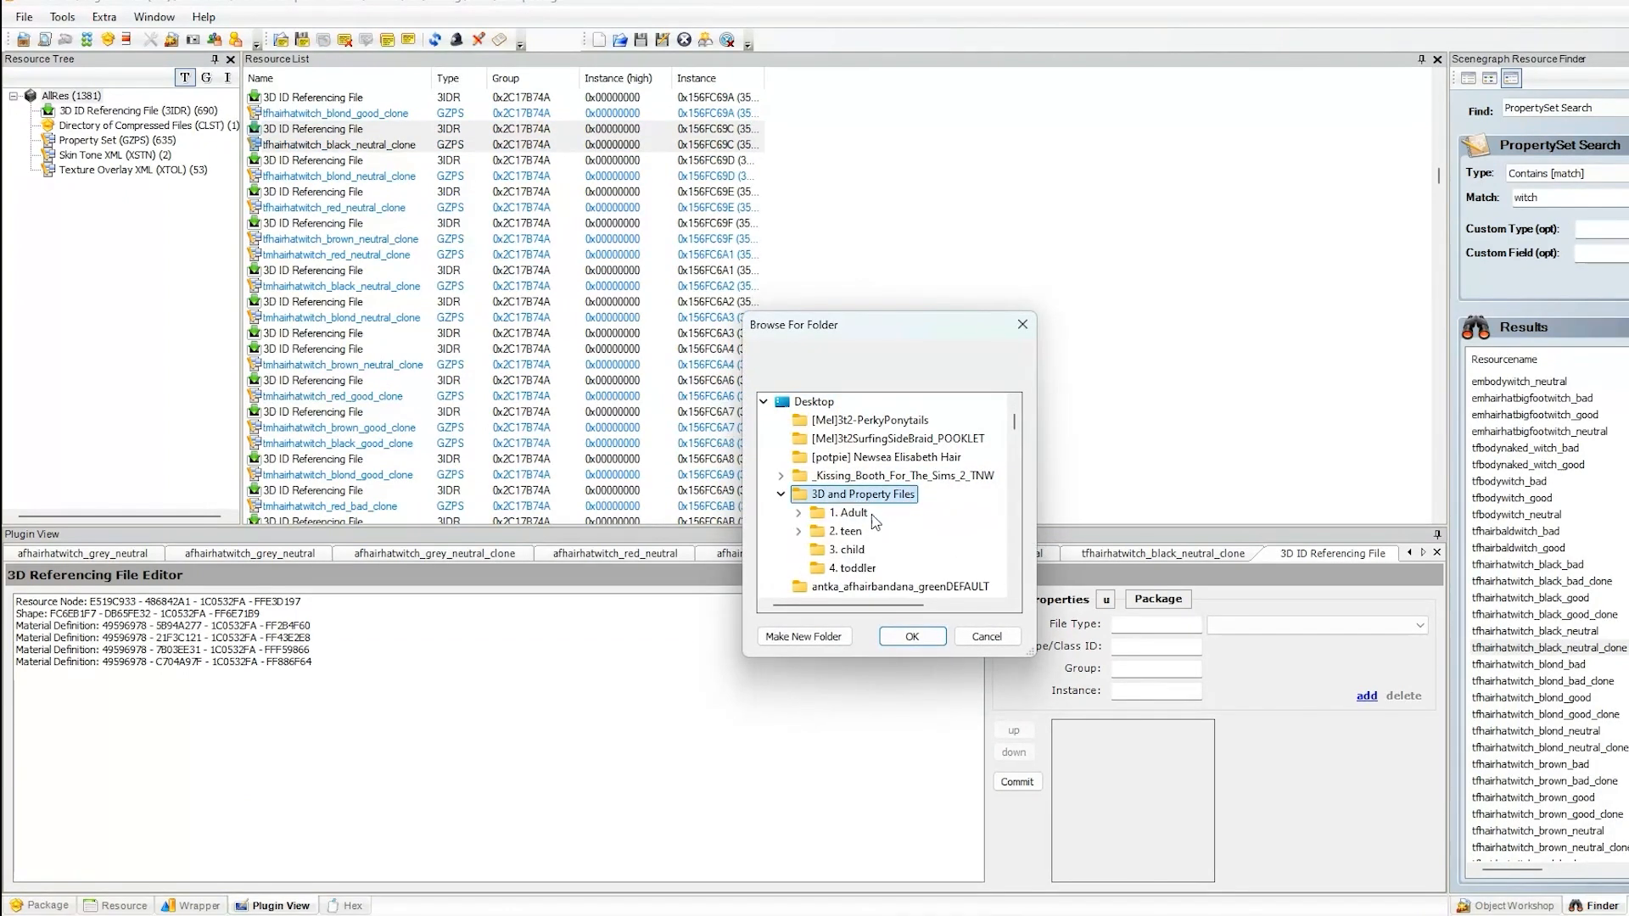
click(846, 531)
click(912, 636)
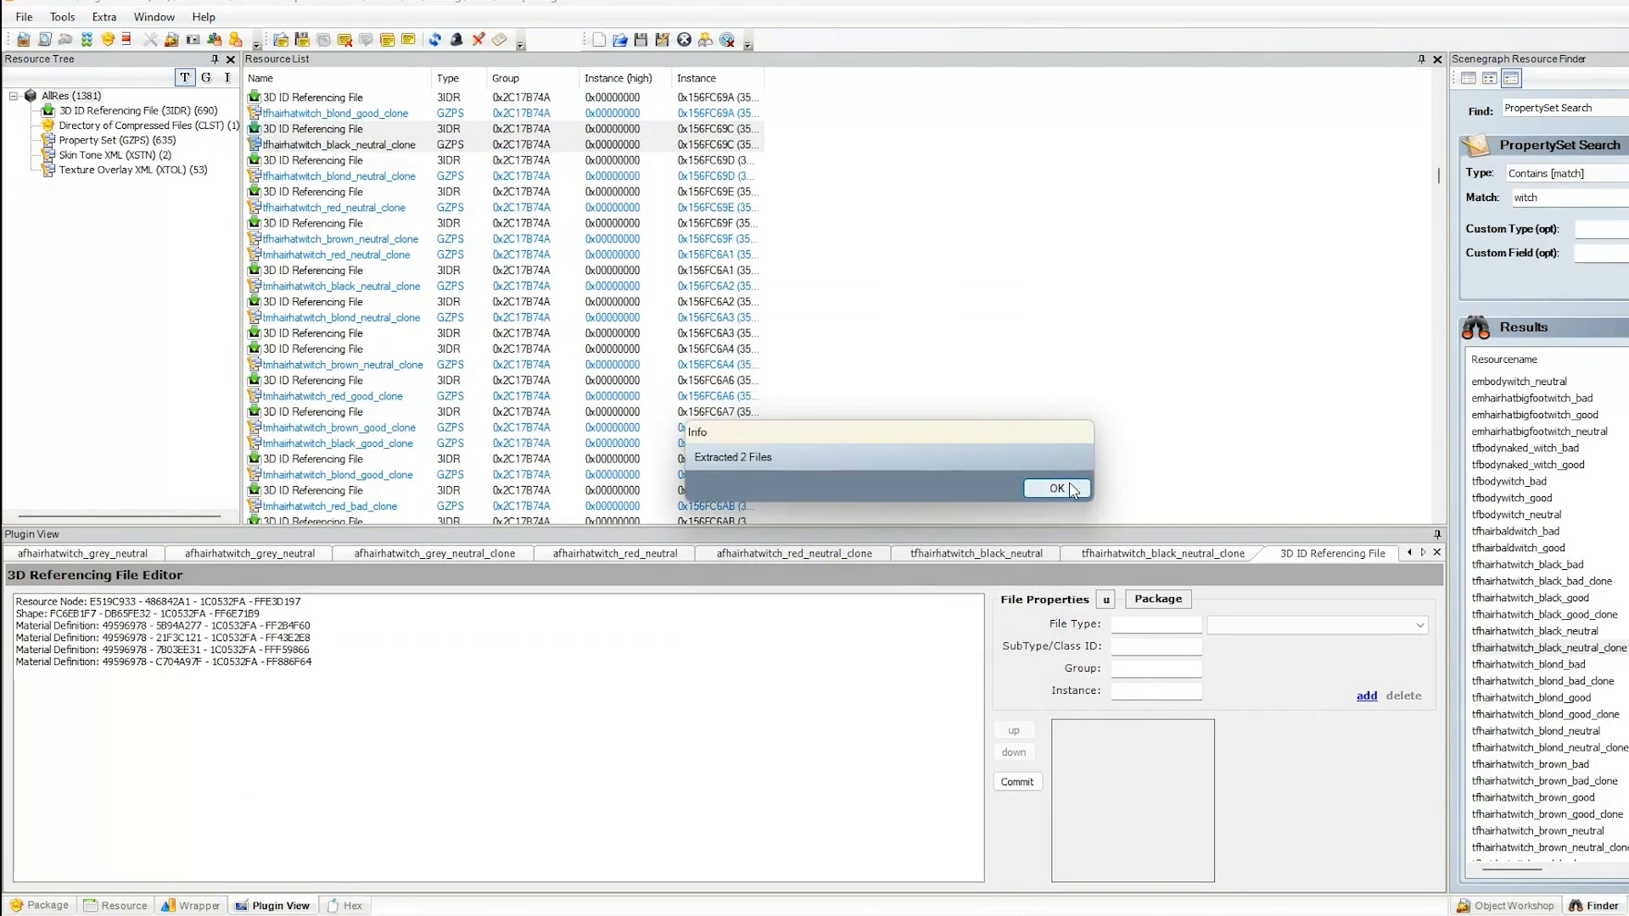
click(1054, 483)
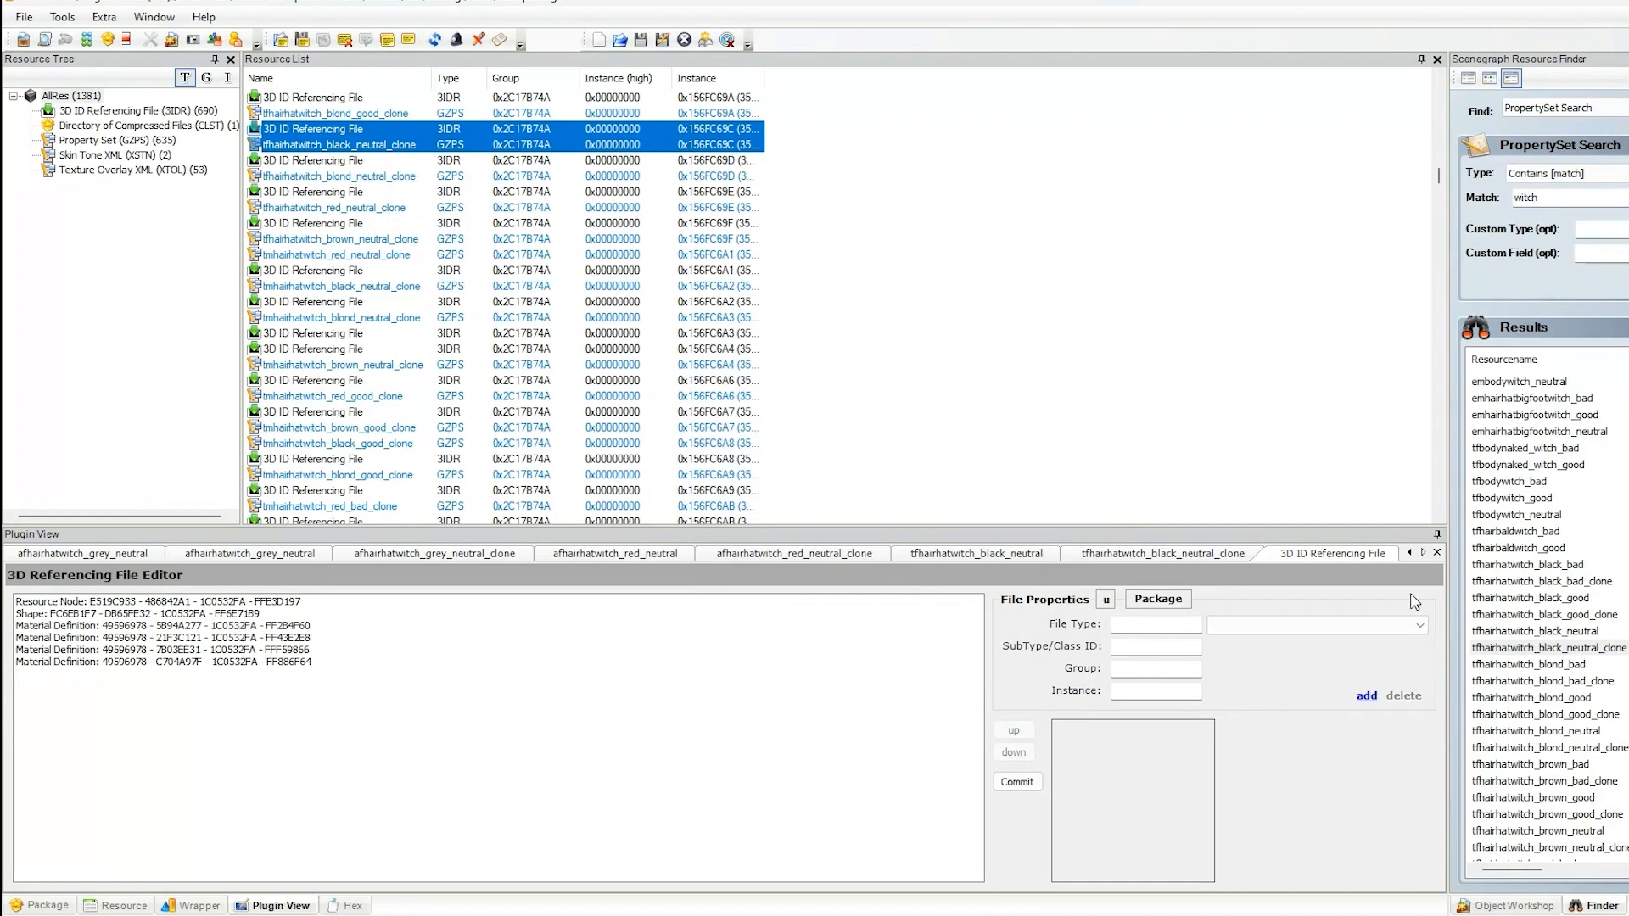
- Extract tfhairhatwitch_blond_neutral and the 3D ID Referencing File with the same instance to the "2. teen" folder
click(1563, 731)
click(322, 506)
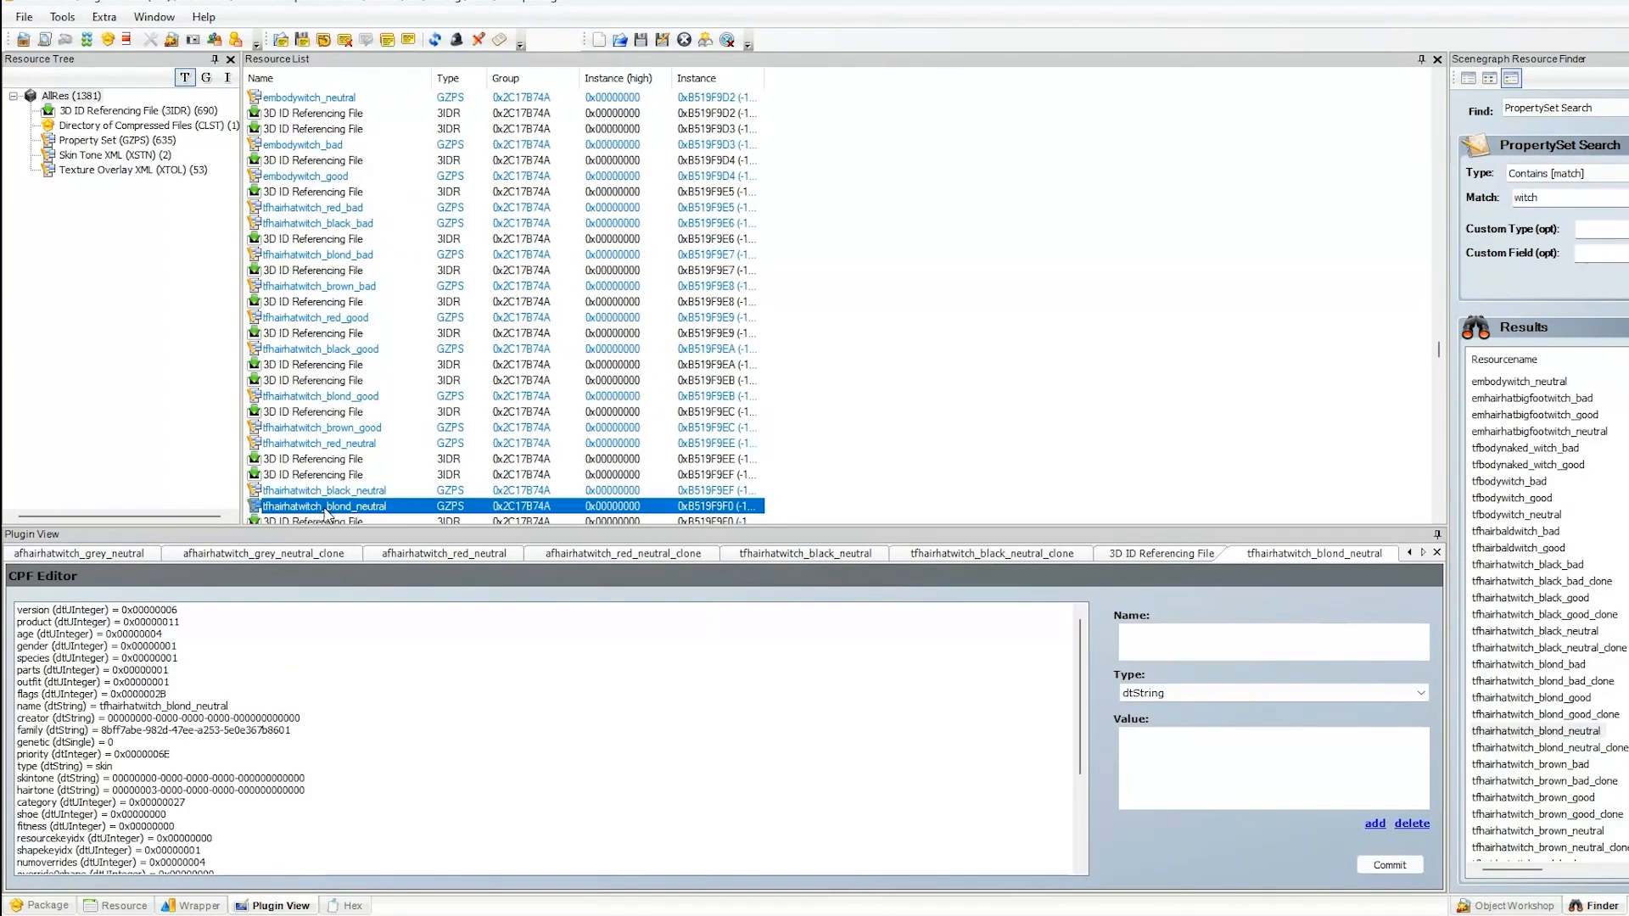
scroll(330, 503, down, 1)
right_click(356, 478)
click(373, 497)
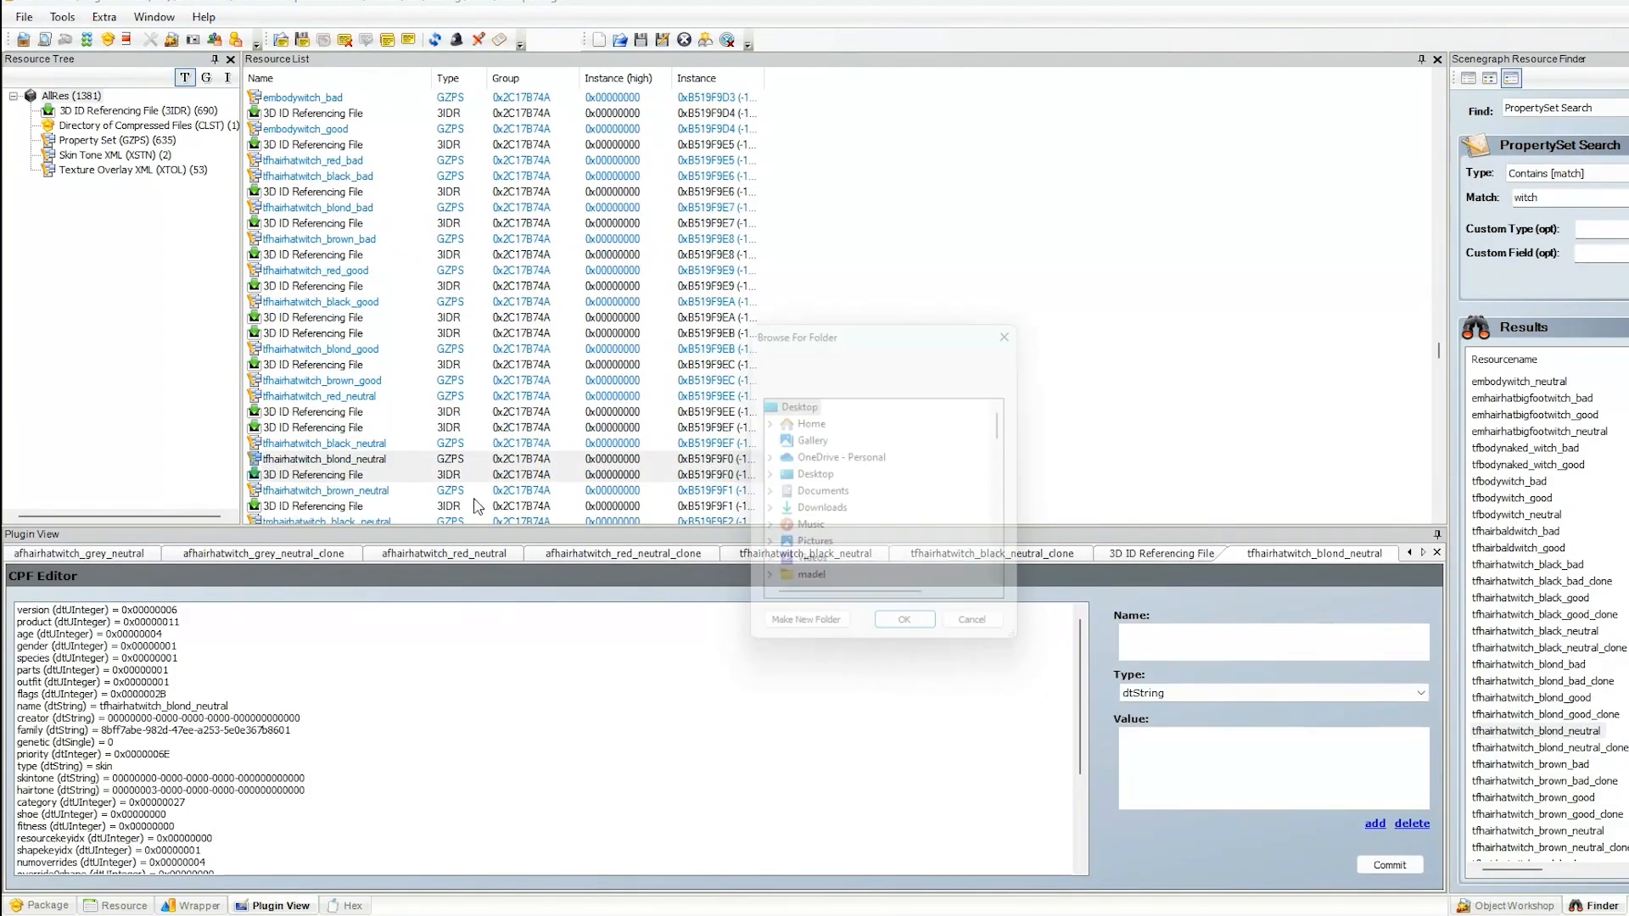
double_click(861, 493)
double_click(845, 530)
click(1043, 495)
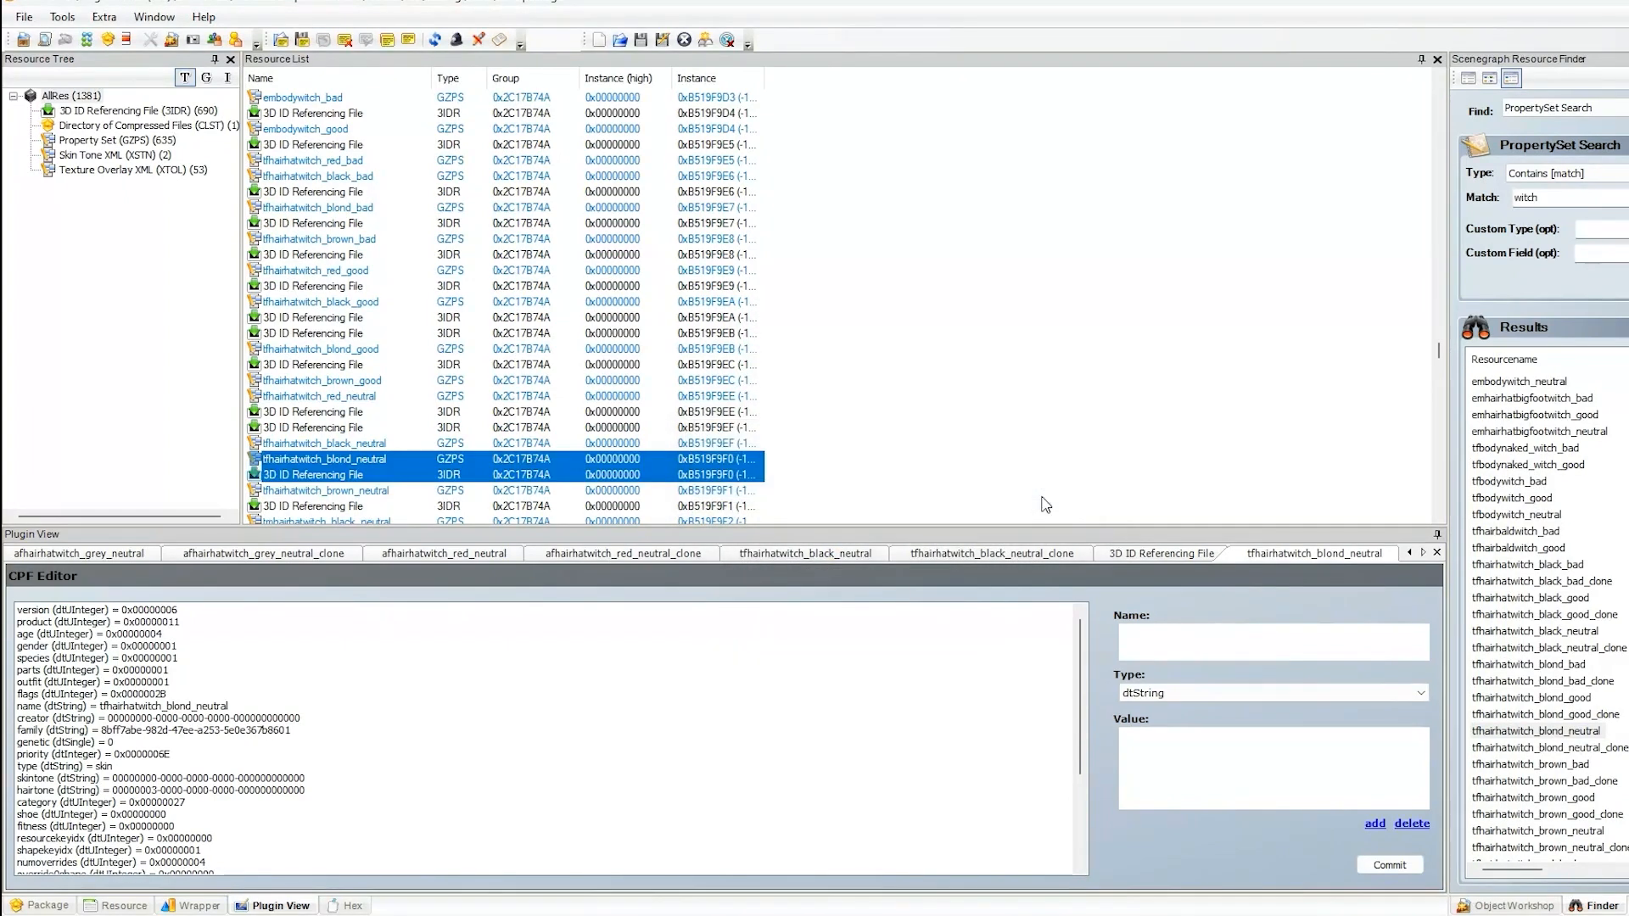
- Extract tfhairhatwitch_blond_neutral_clone and the 3D ID Referencing File with the same instance to the "2. teen" folder
click(1566, 749)
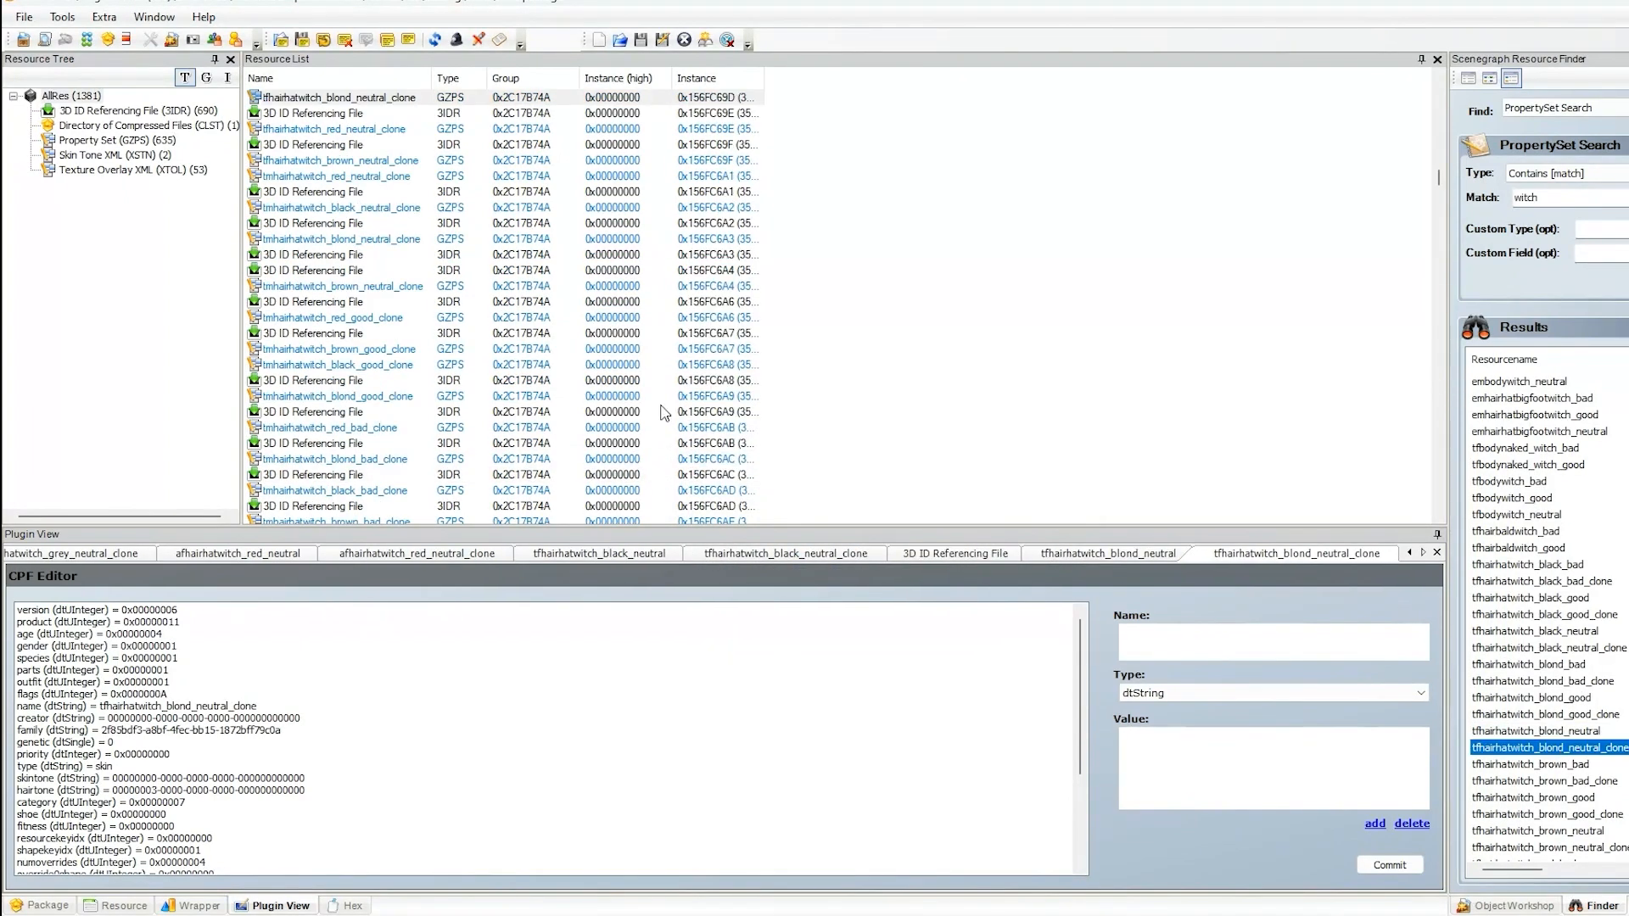
scroll(376, 114, up, 1)
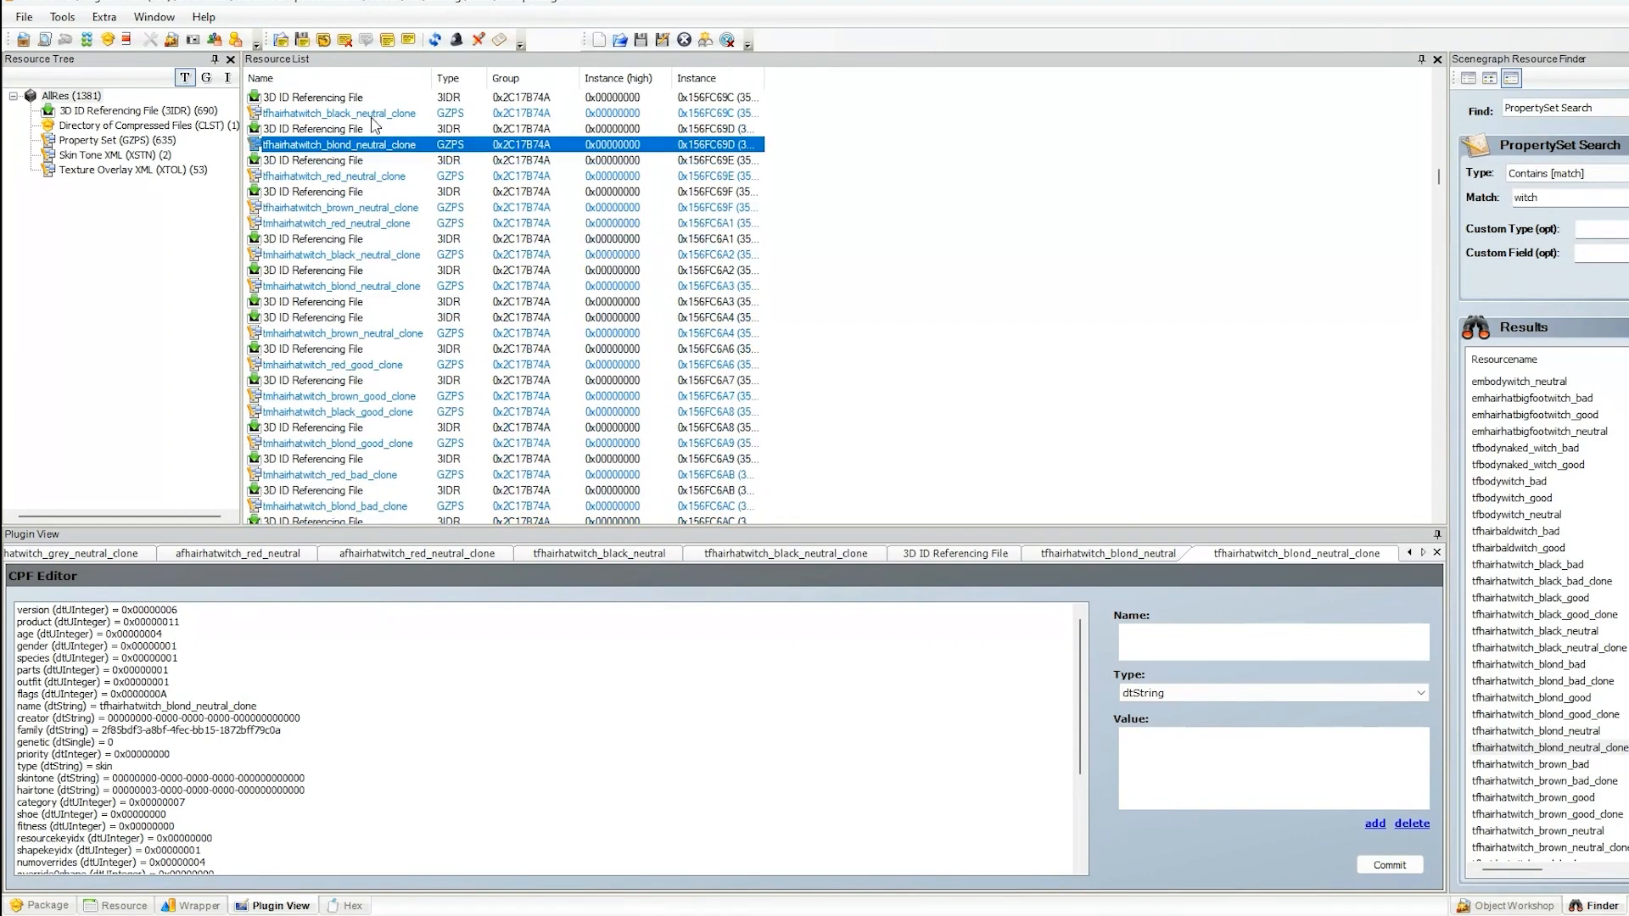
ctrl+click(320, 131)
right_click(328, 135)
click(399, 172)
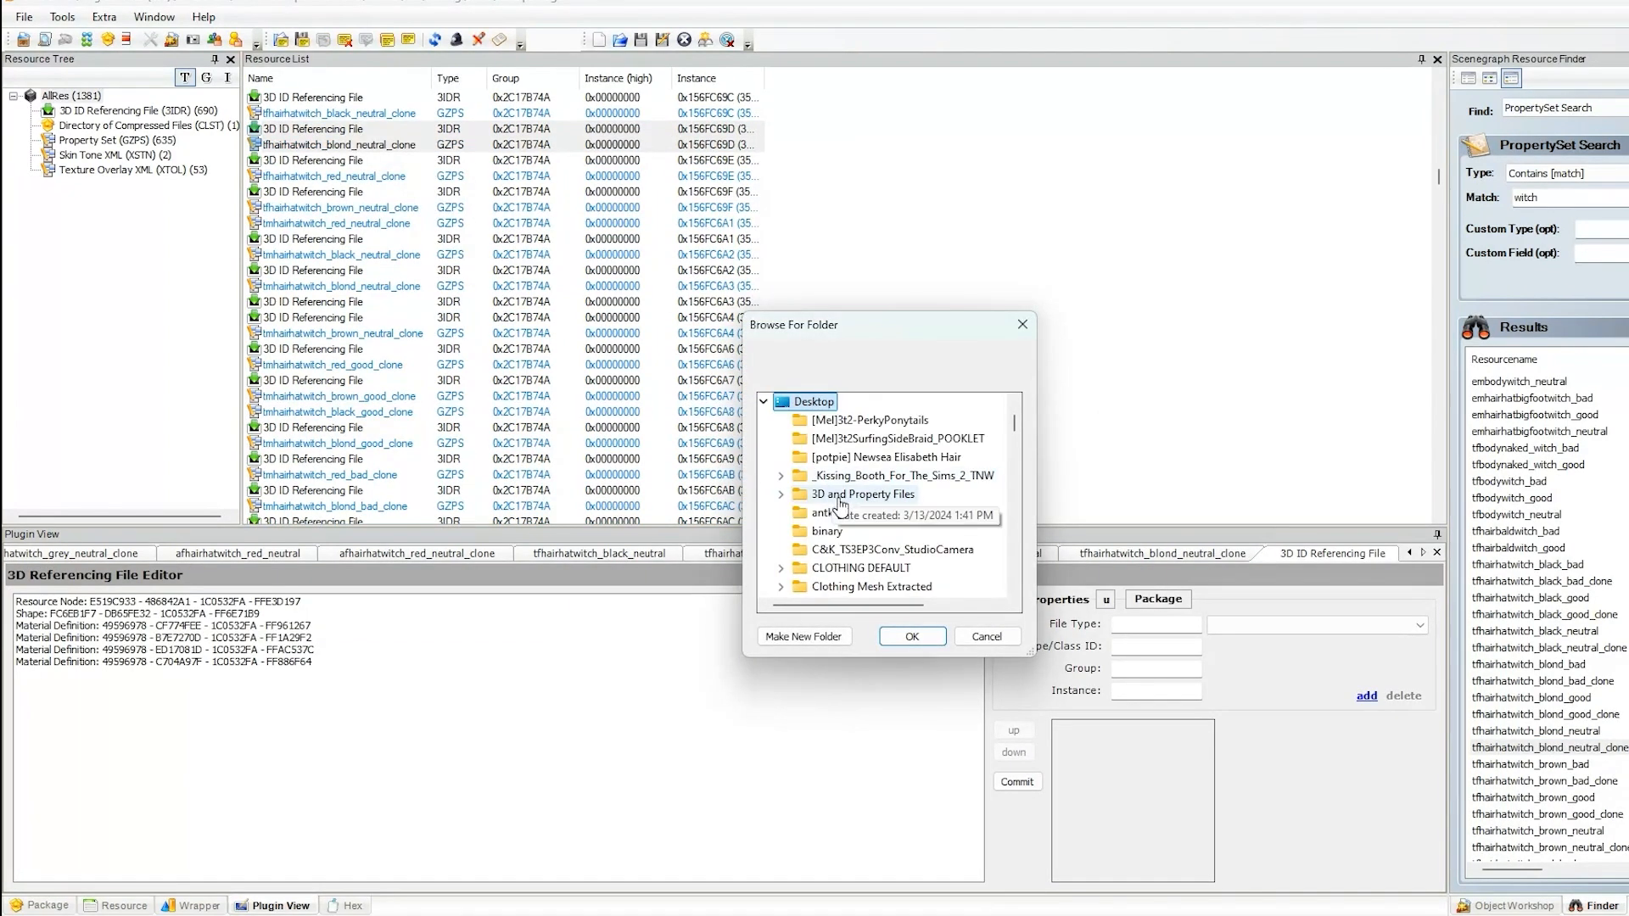
click(853, 495)
double_click(851, 514)
click(912, 636)
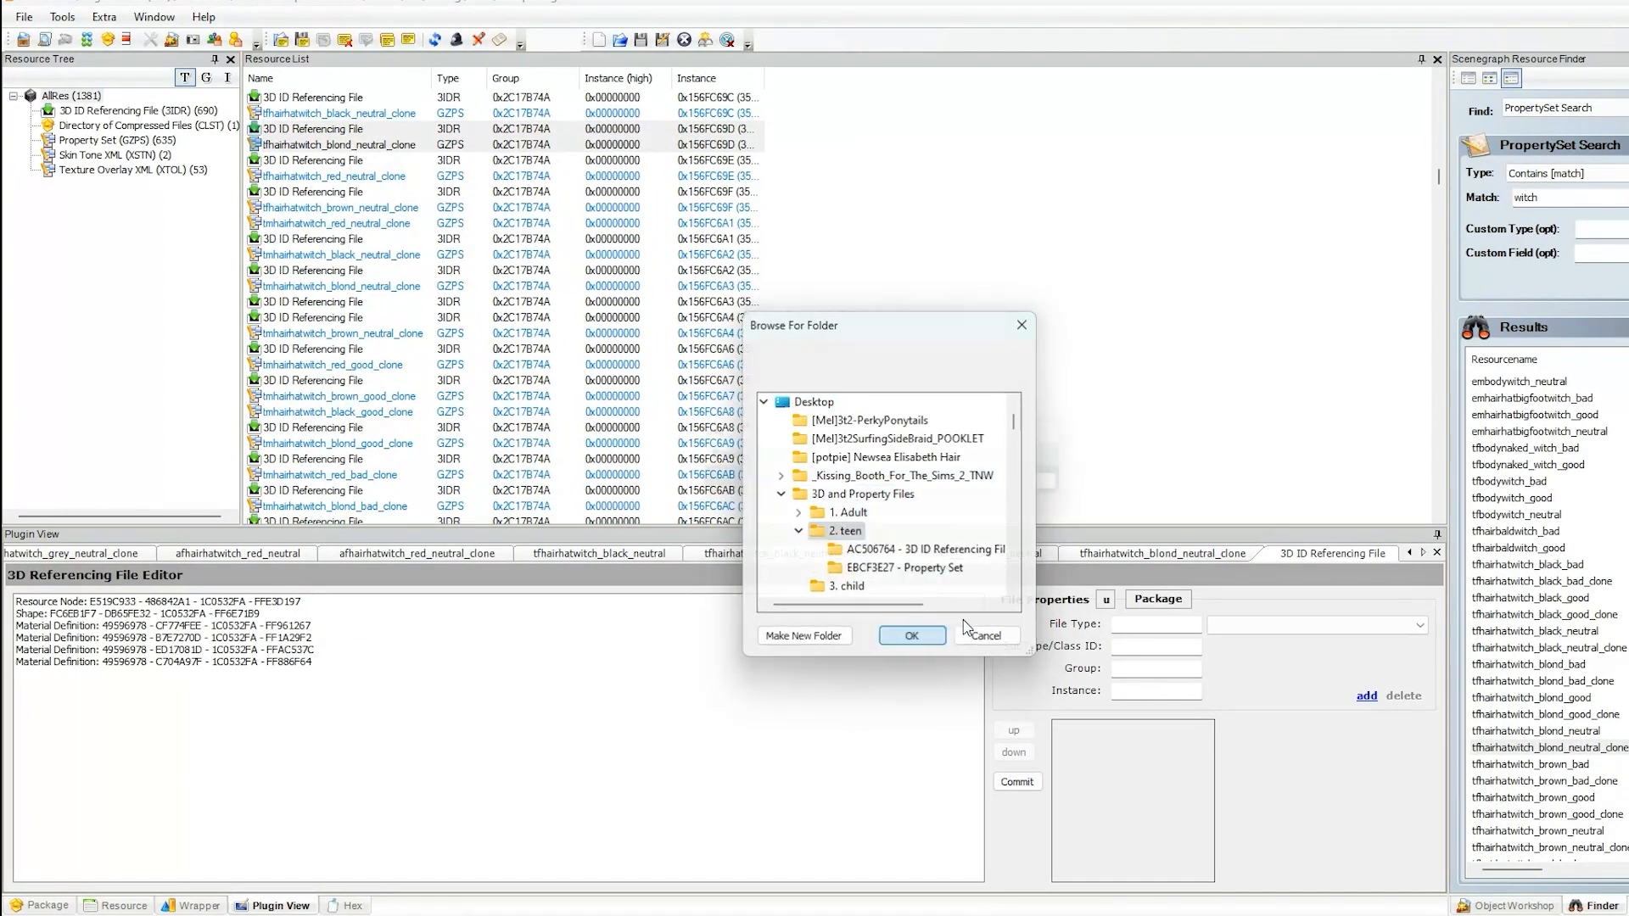
click(1057, 488)
- Extract tfhairhatwitch_brown_neutral and the 3D ID Referencing File with the same instance to the "2. teen" folder
scroll(1532, 798, down, 1)
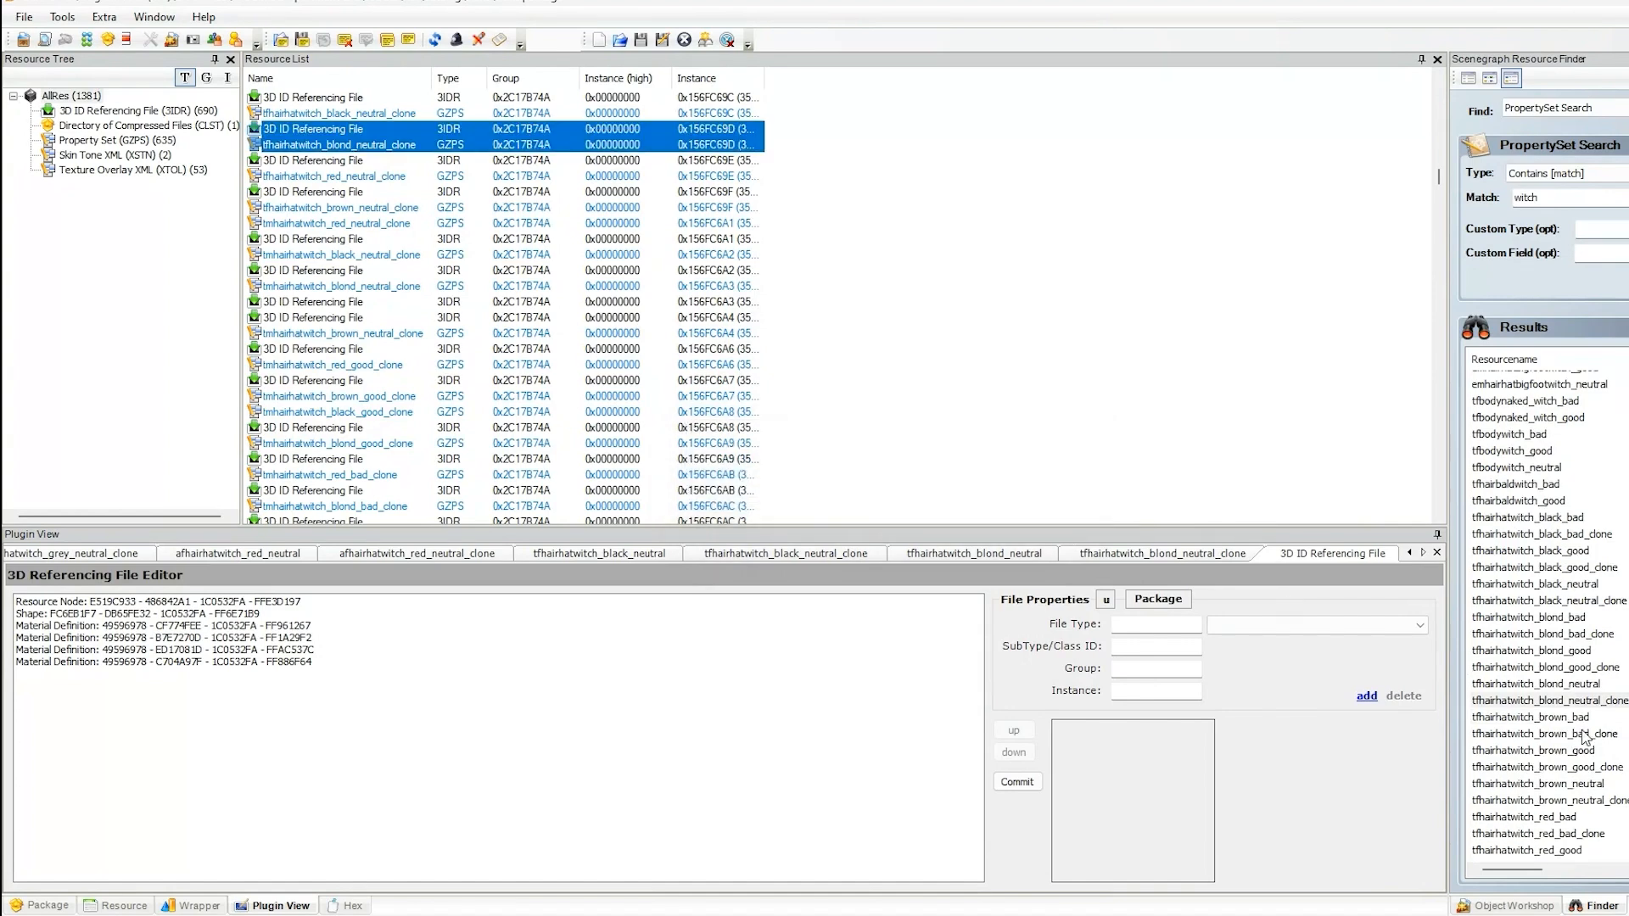
click(1569, 783)
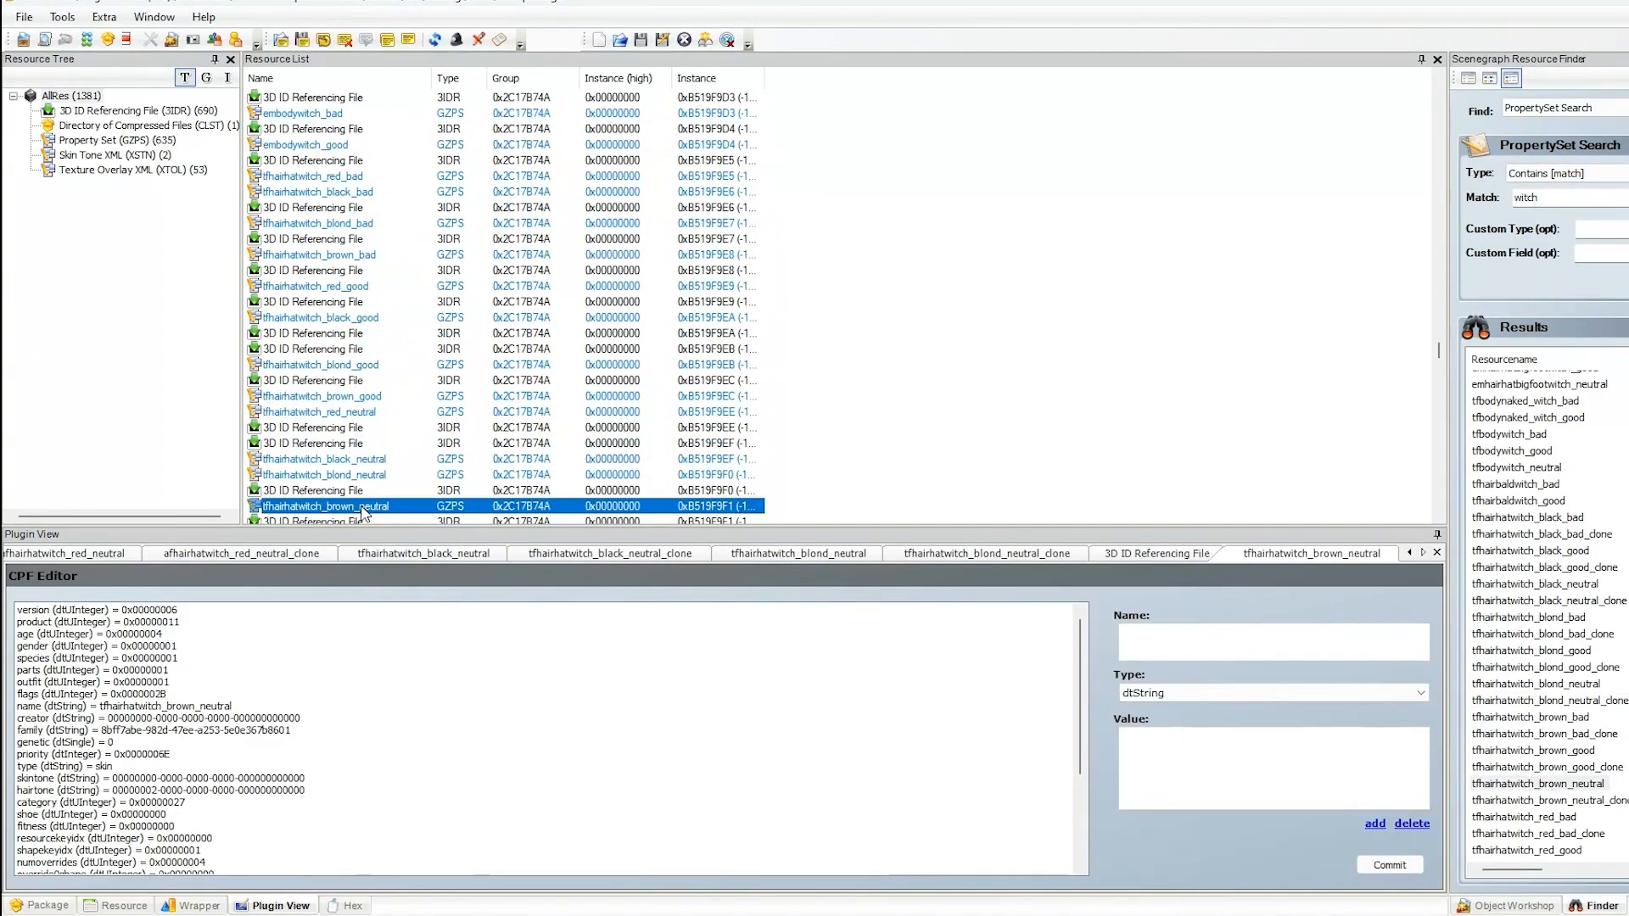
scroll(362, 508, down, 1)
ctrl+click(326, 473)
right_click(324, 469)
click(397, 502)
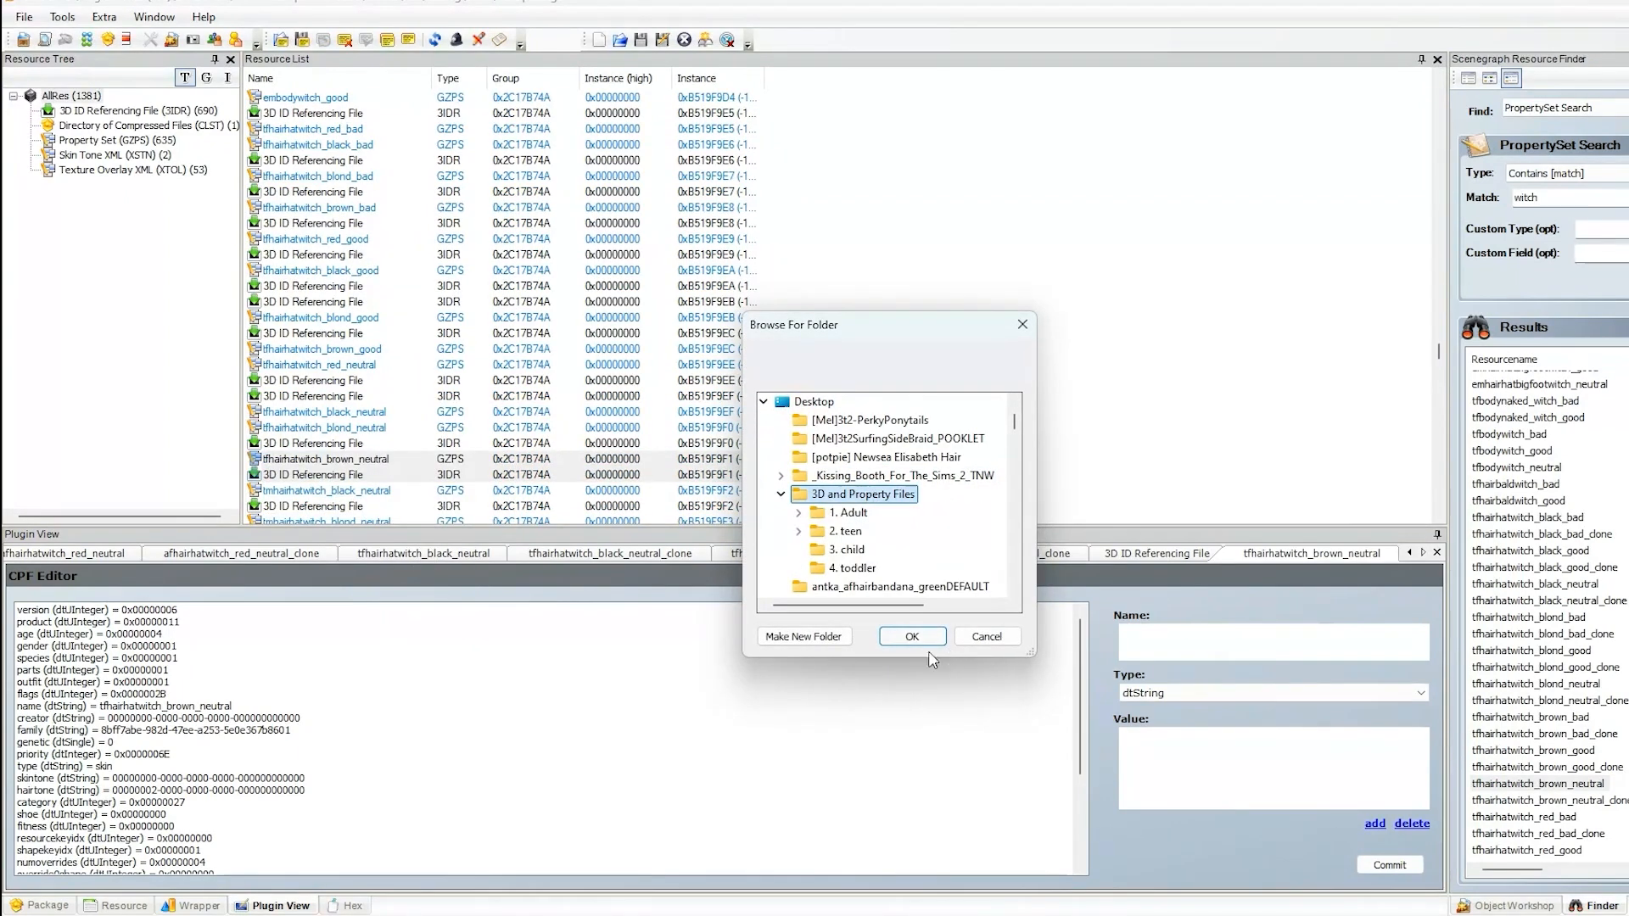
click(878, 547)
click(920, 636)
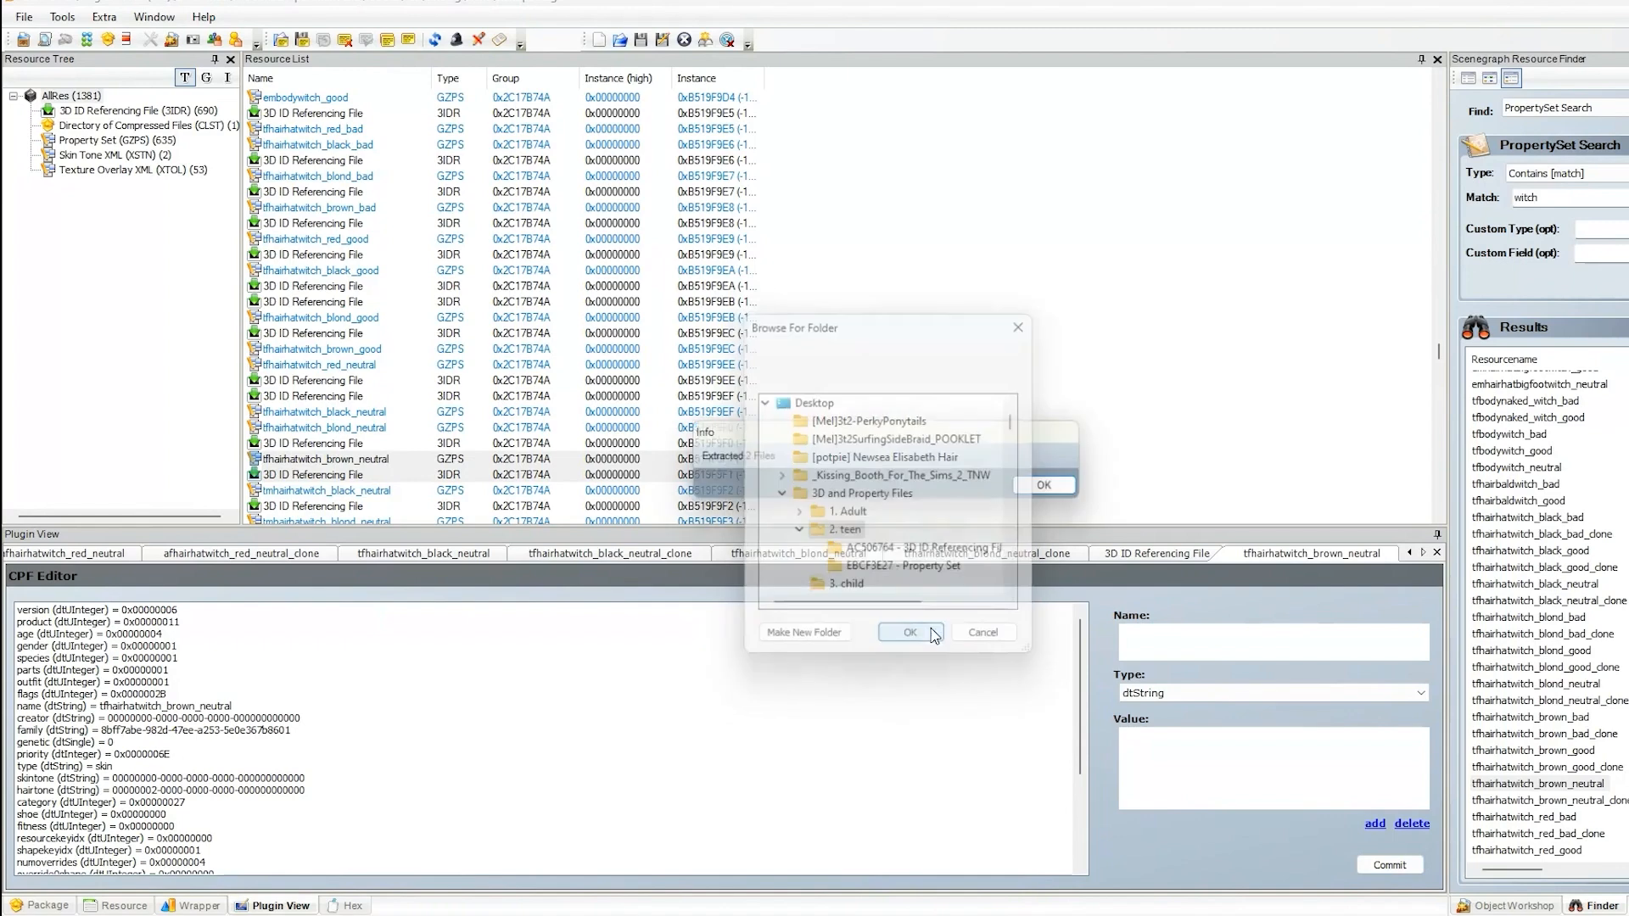
click(1069, 489)
scroll(1578, 691, down, 3)
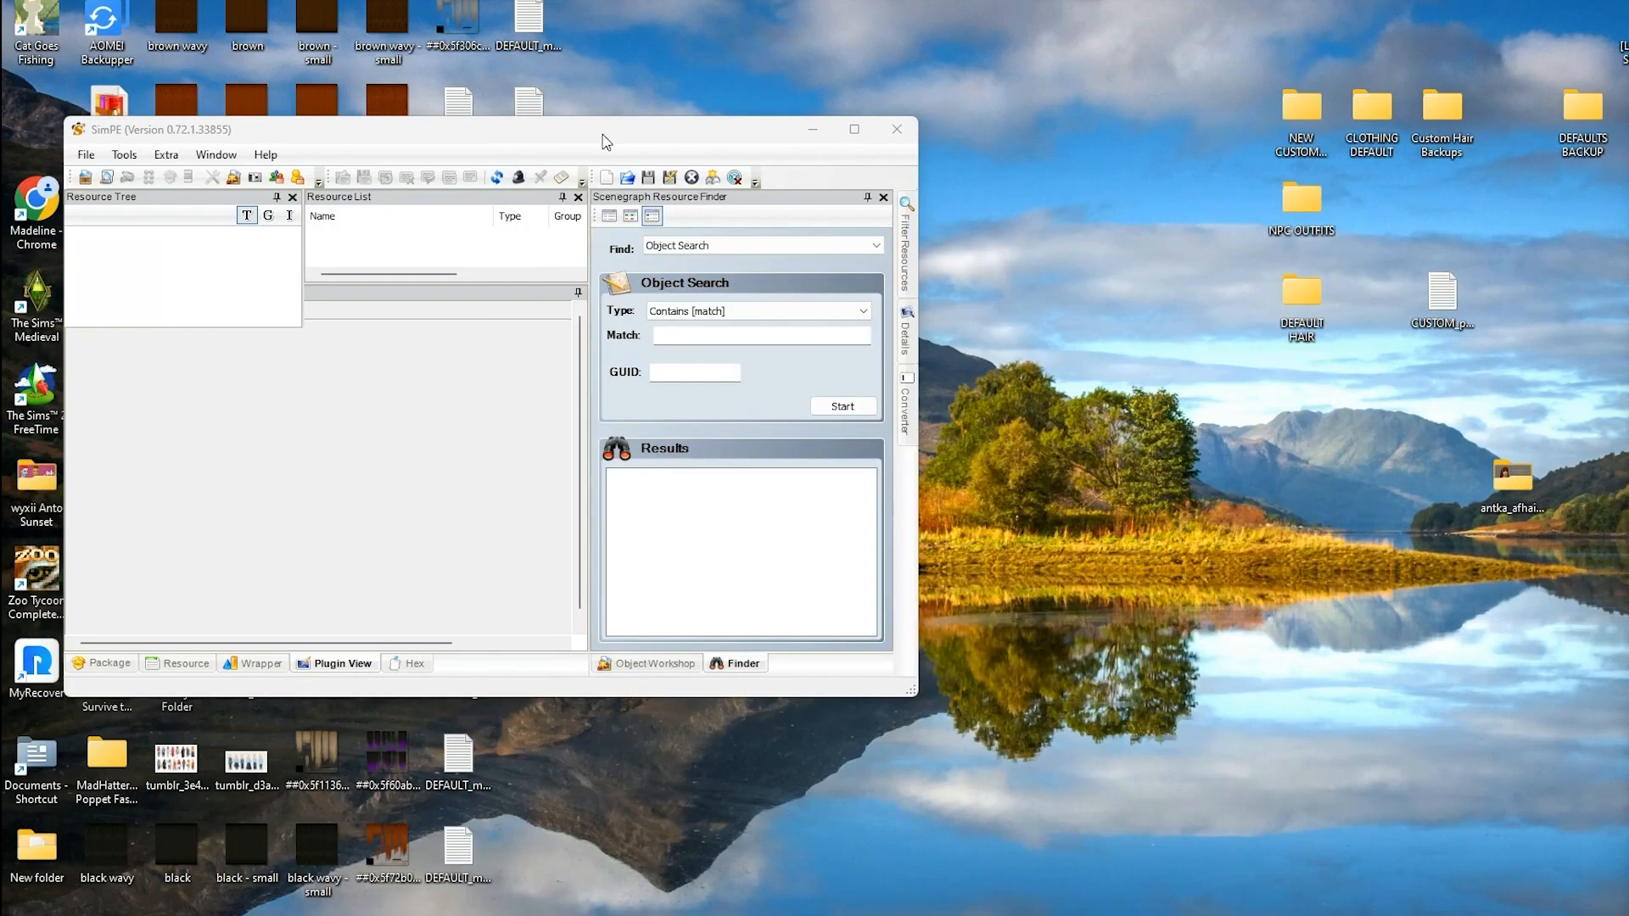
- Create a new package and add all files from the "AC506764 - 3D ID Referencing File" folder in "1. Adult"
drag(606, 142, 721, 3)
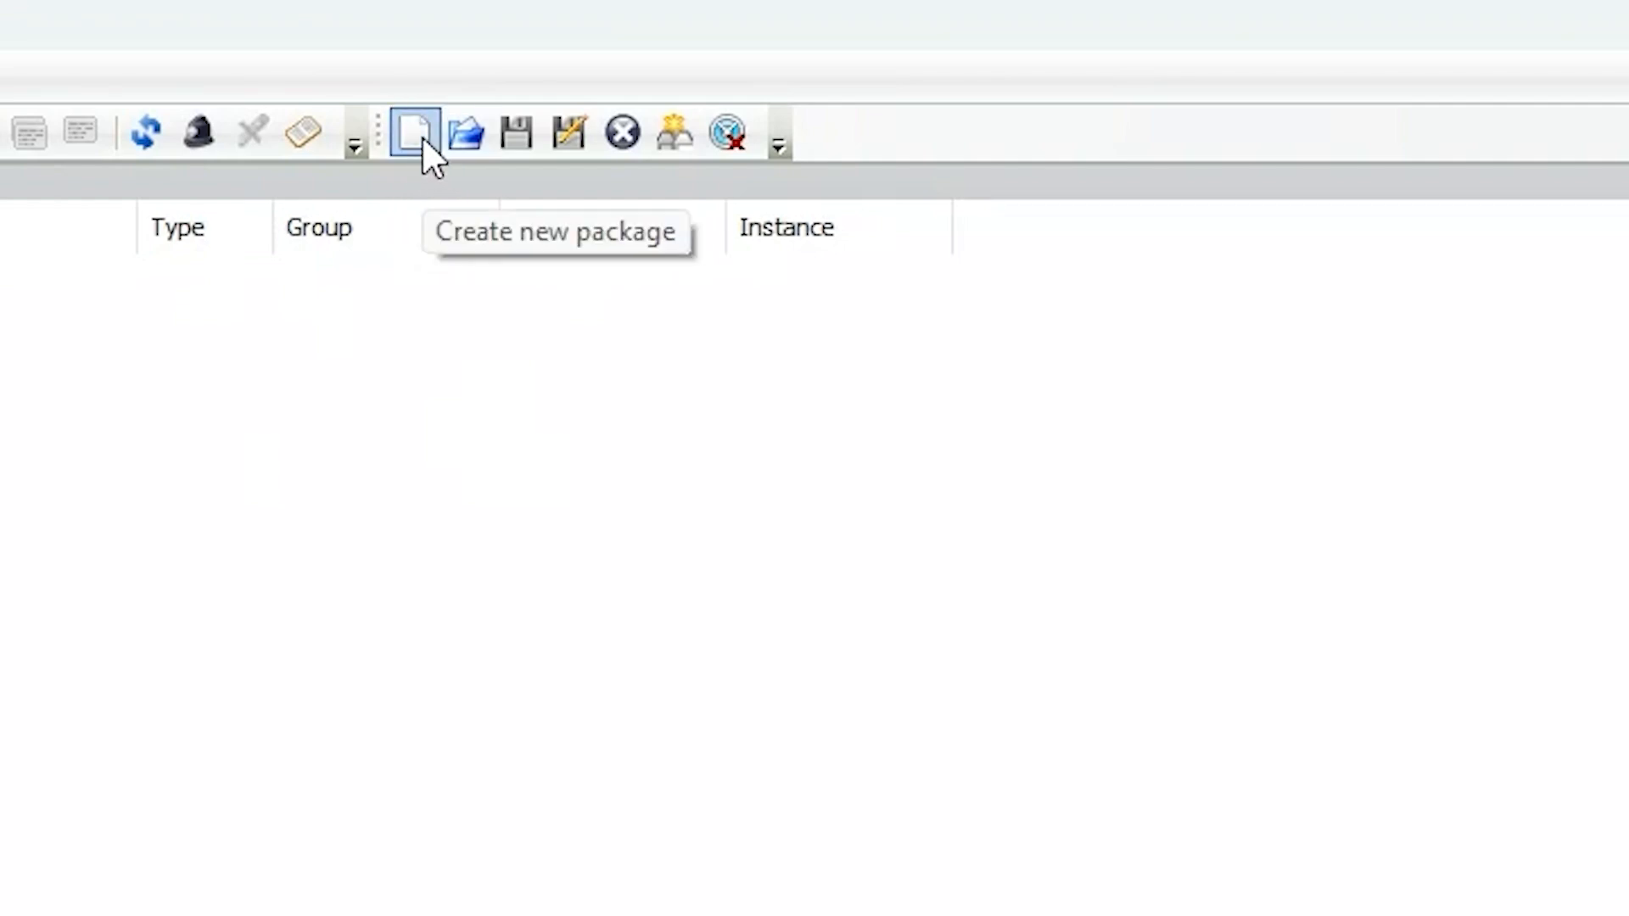
click(421, 135)
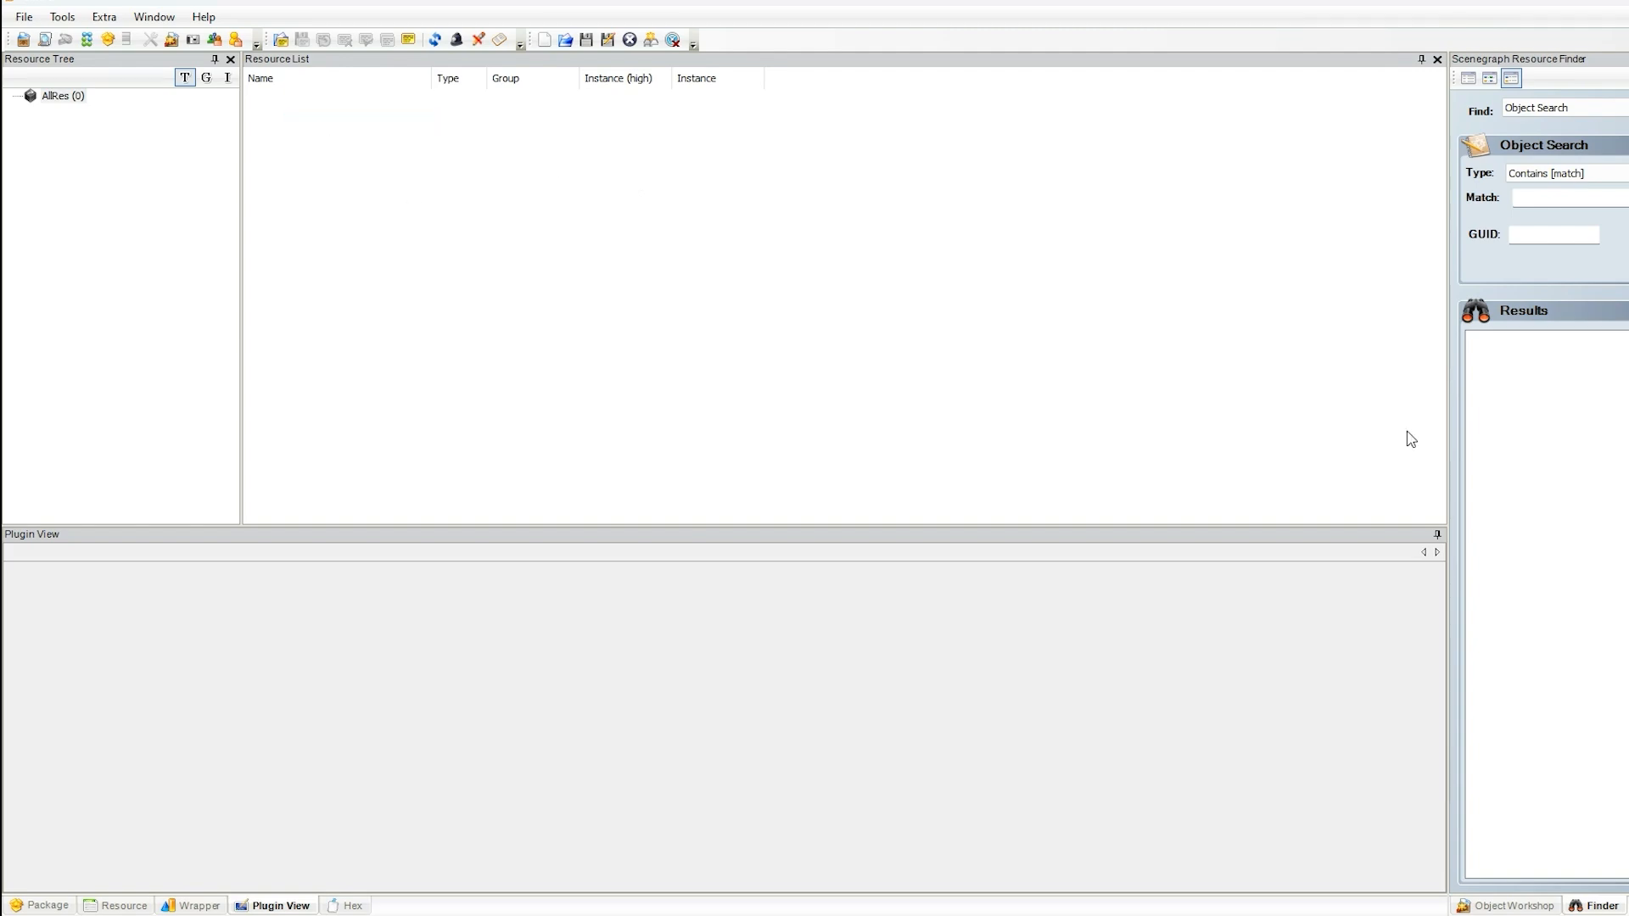
drag(1628, 335, 843, 68)
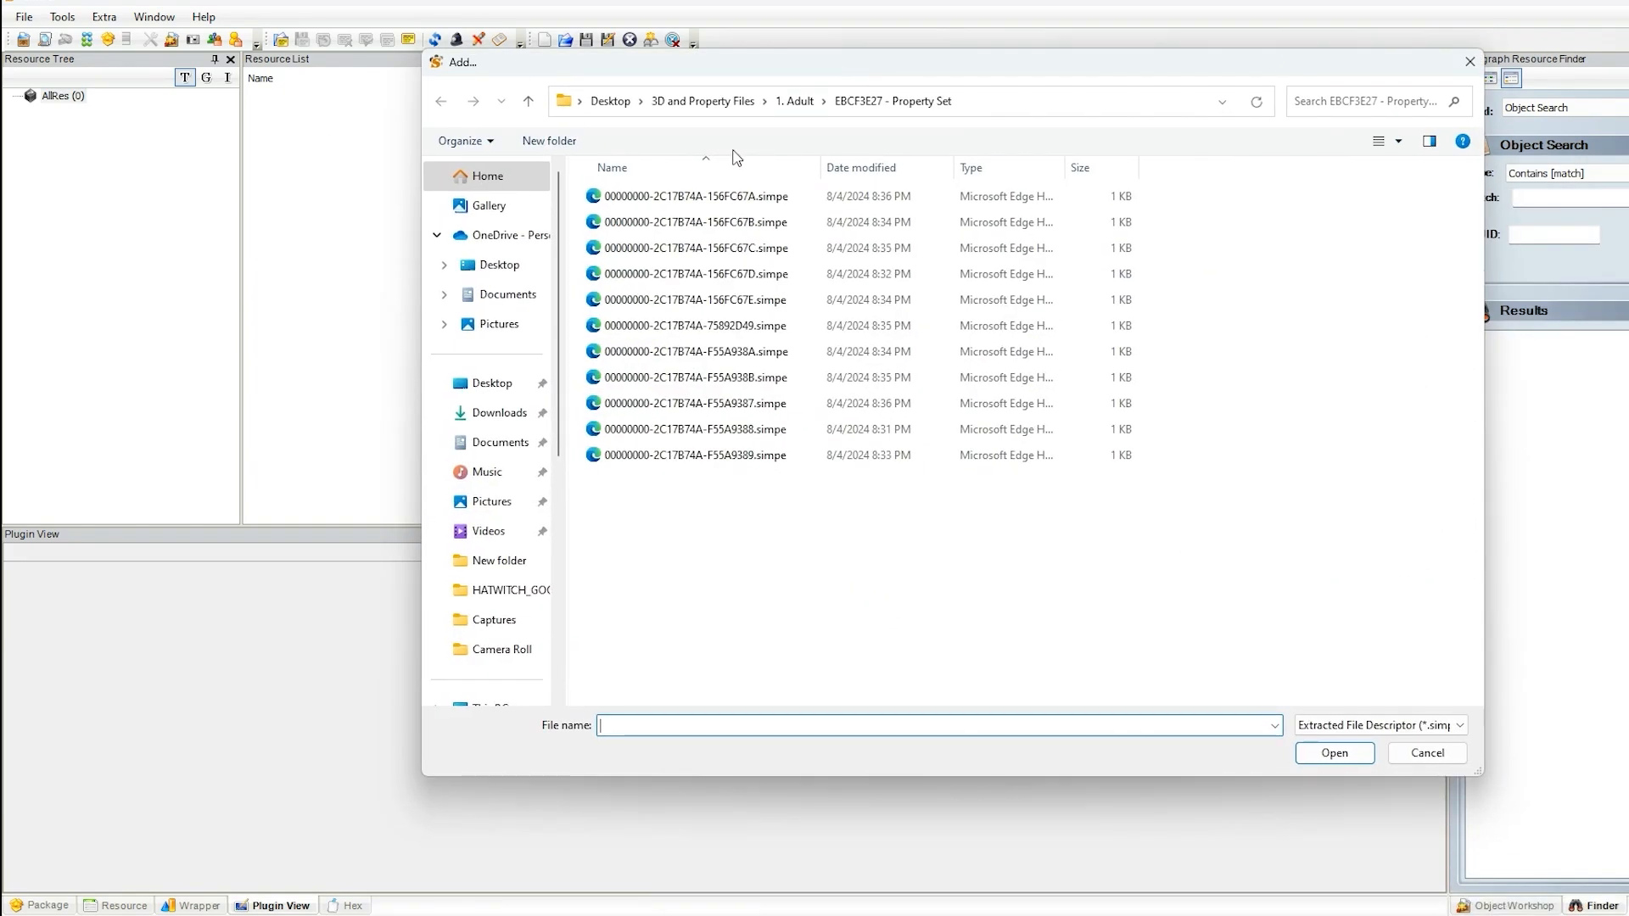
click(692, 104)
double_click(647, 200)
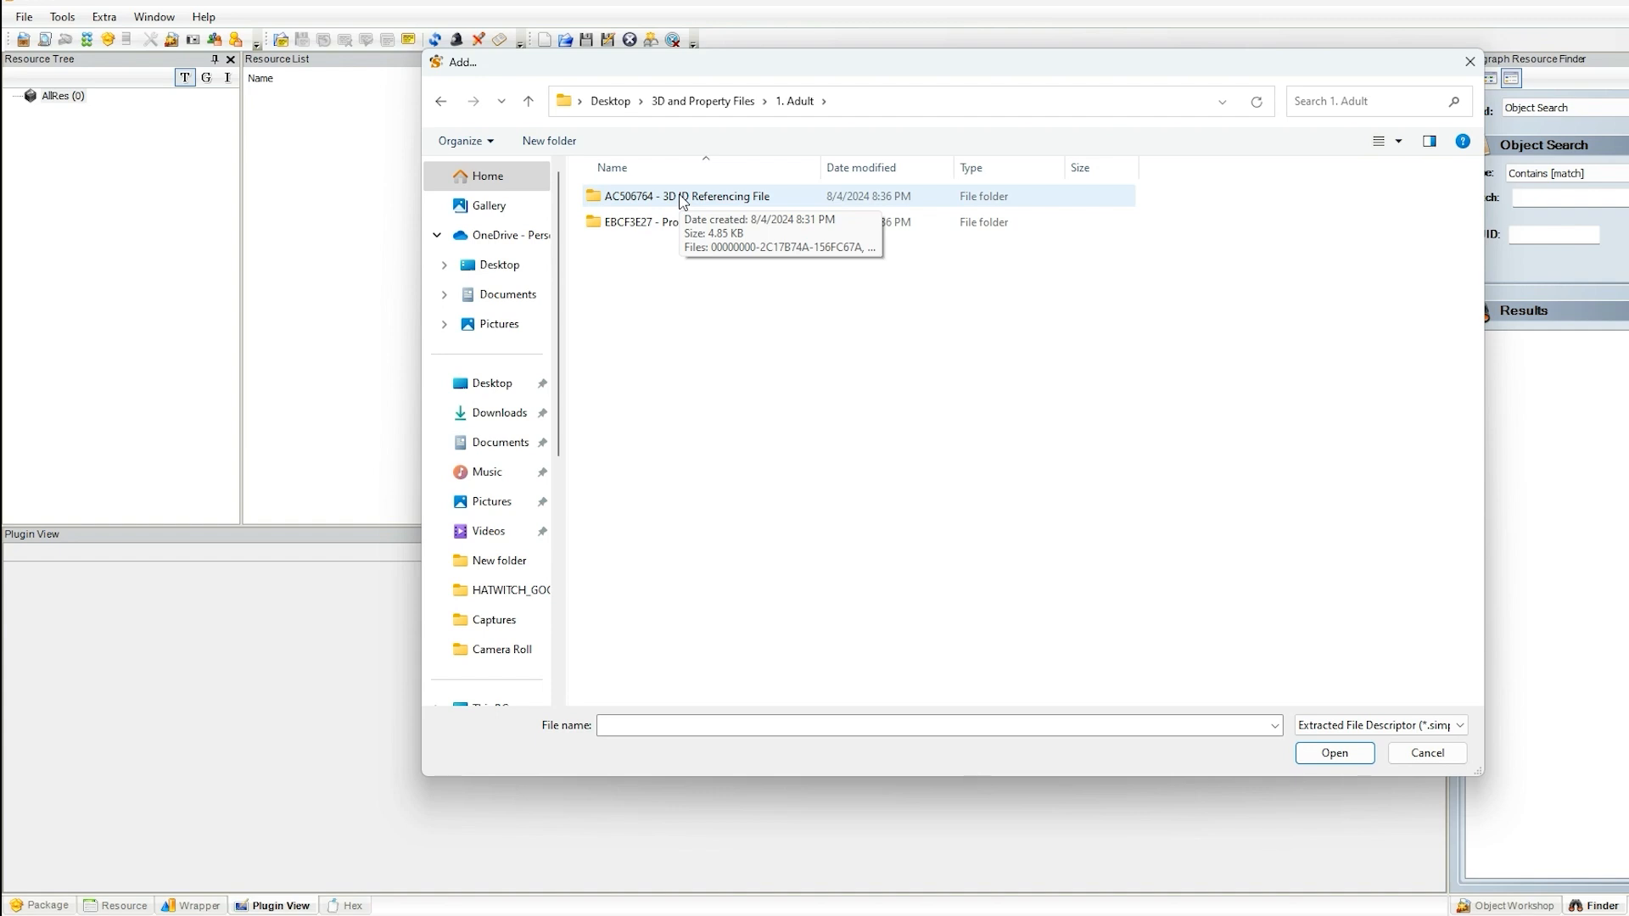
double_click(683, 200)
drag(899, 522, 722, 183)
click(1333, 753)
- Add all files from the "EBCF3E27 - Property Set" folder in "1. Adult" to the package
right_click(711, 304)
click(749, 315)
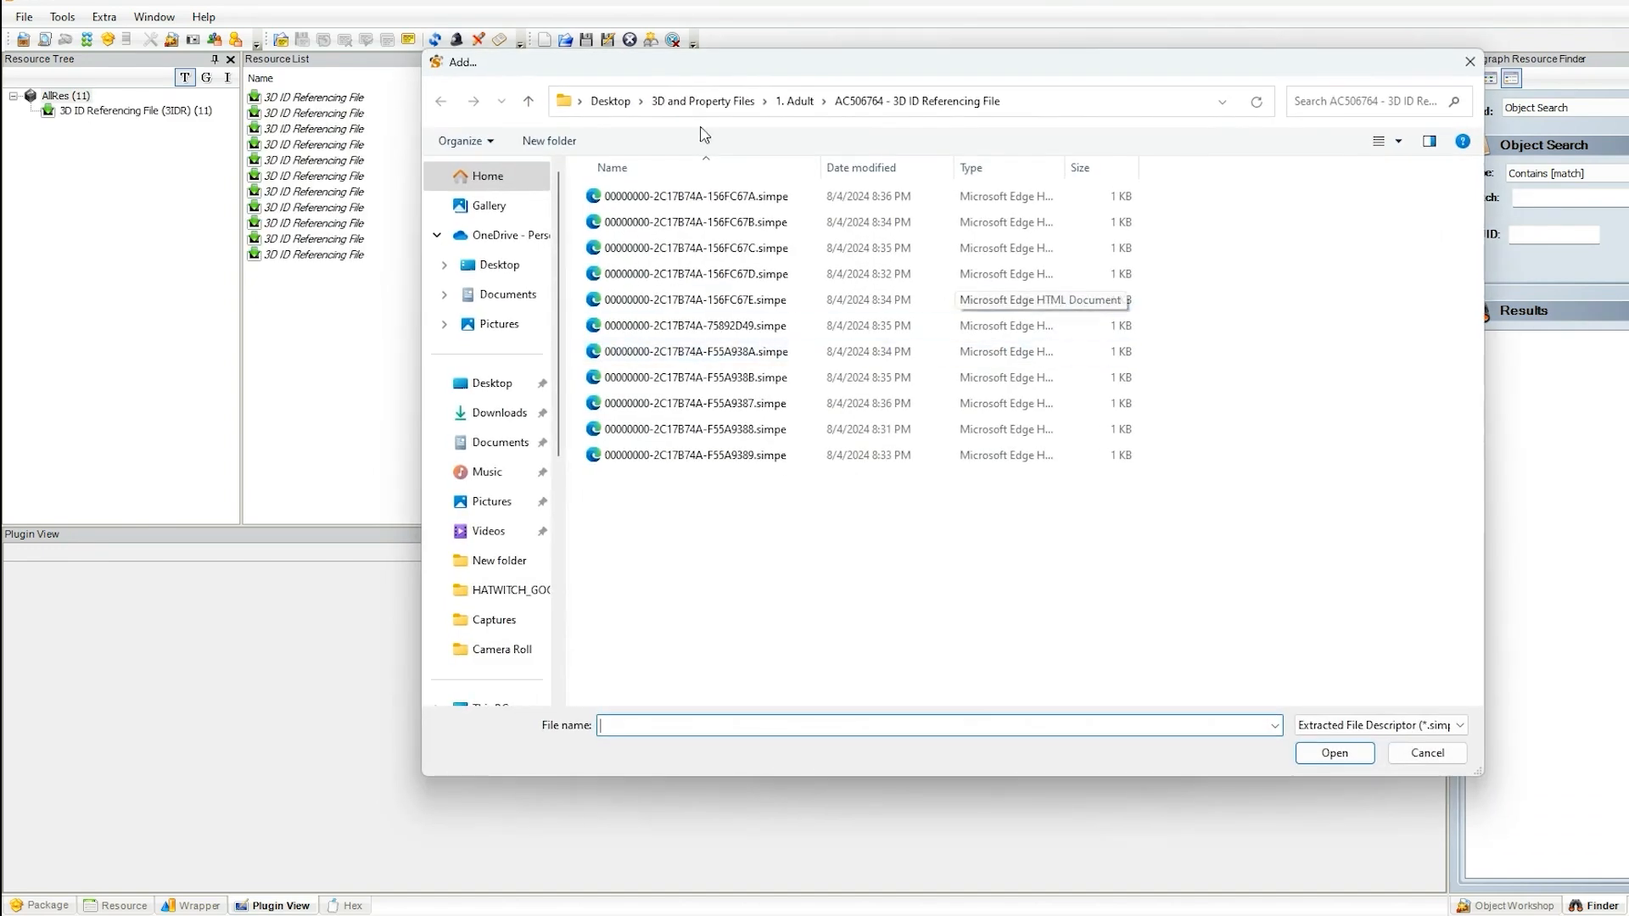
click(795, 101)
double_click(709, 222)
drag(807, 496, 712, 188)
click(1333, 753)
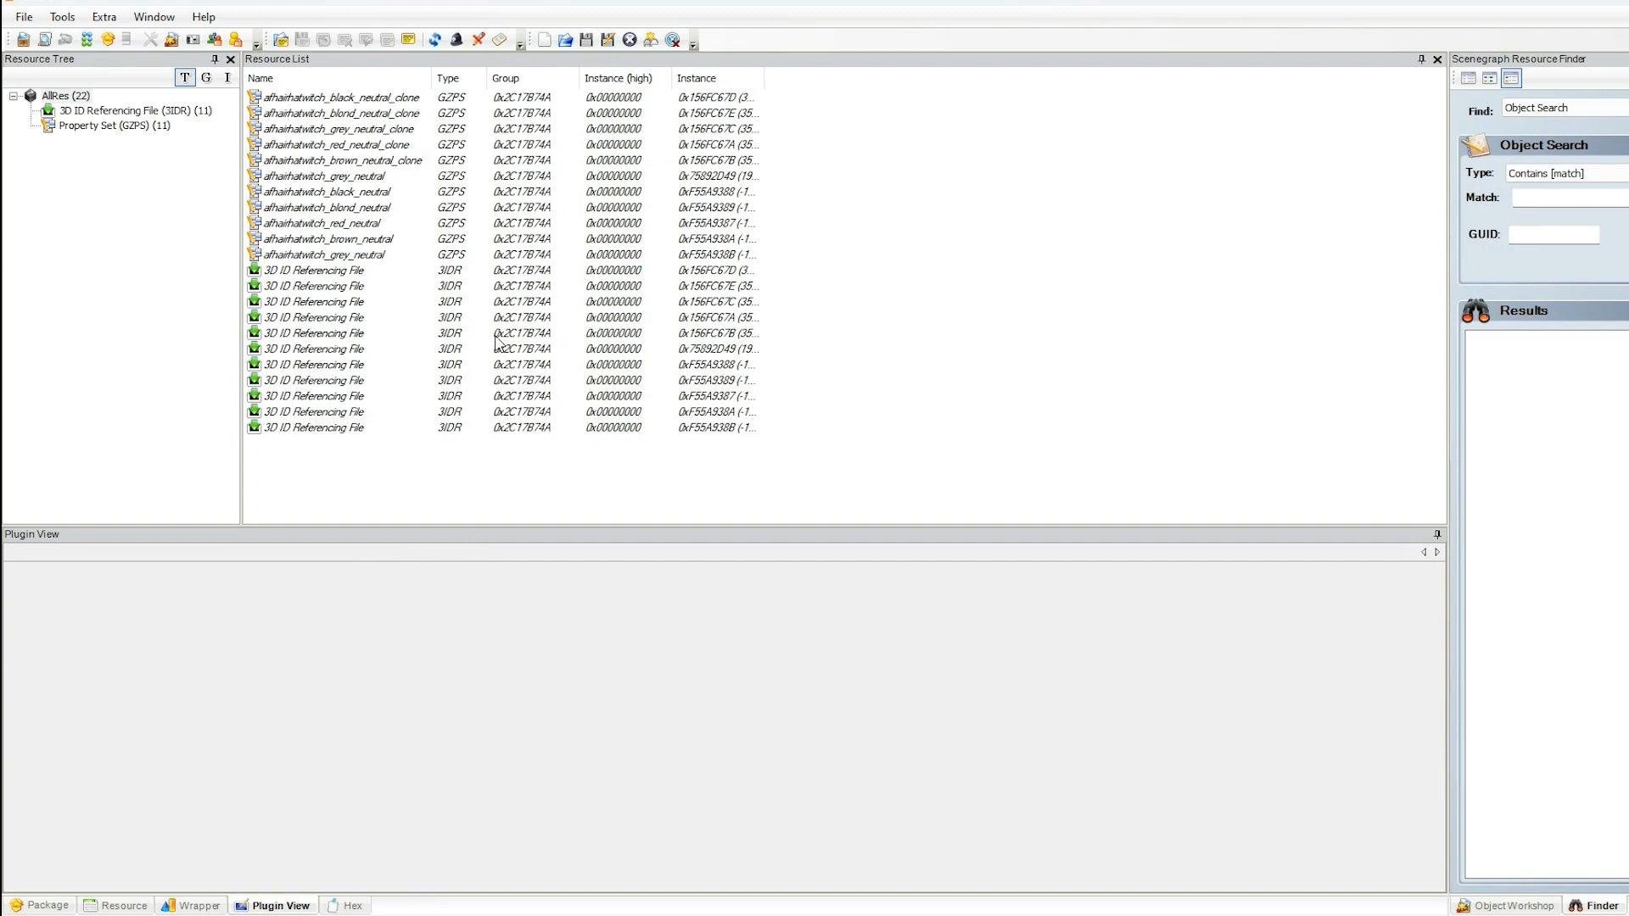
- Save the package to the Desktop as DEFAULT_fwitchneutral_MadHatterMads
click(587, 41)
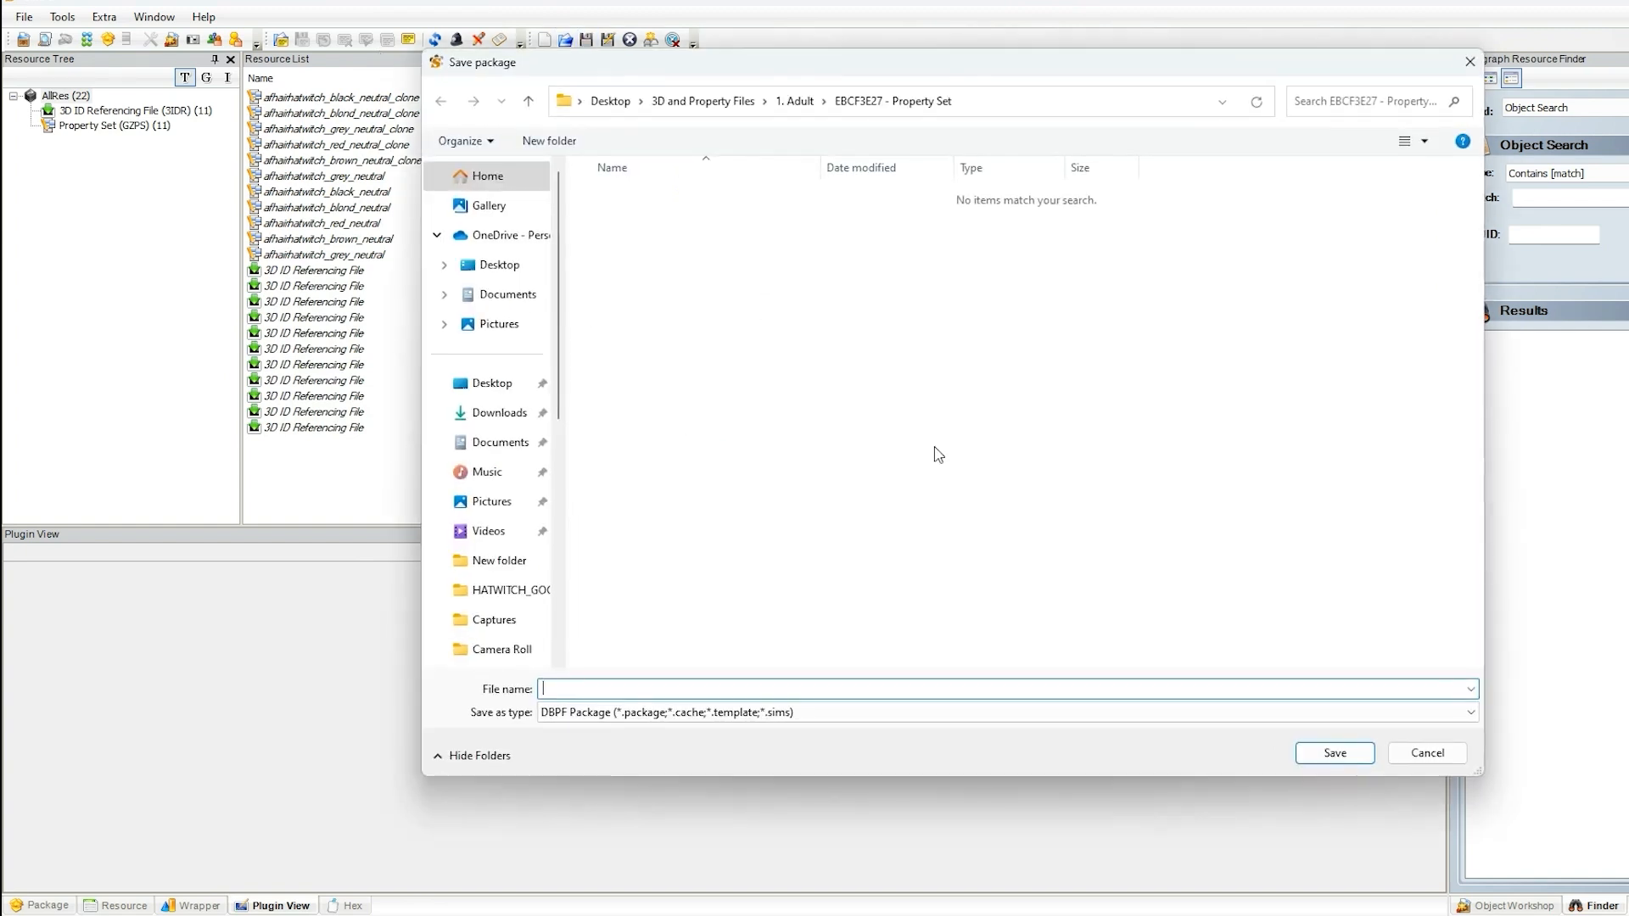
click(492, 383)
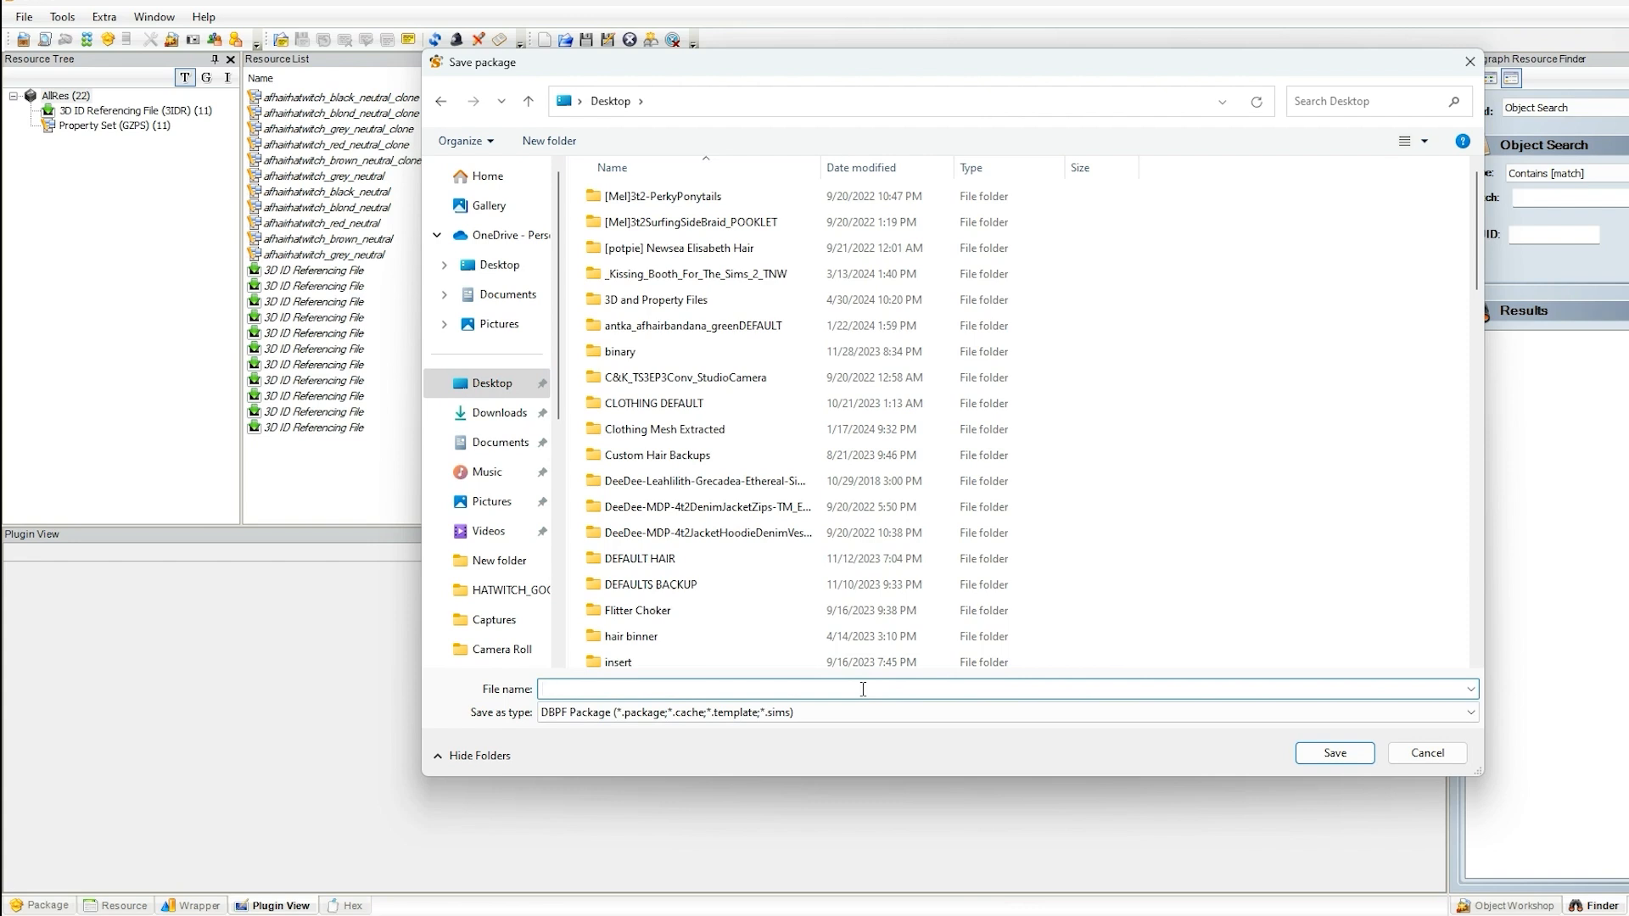
text(DEFAULT_)
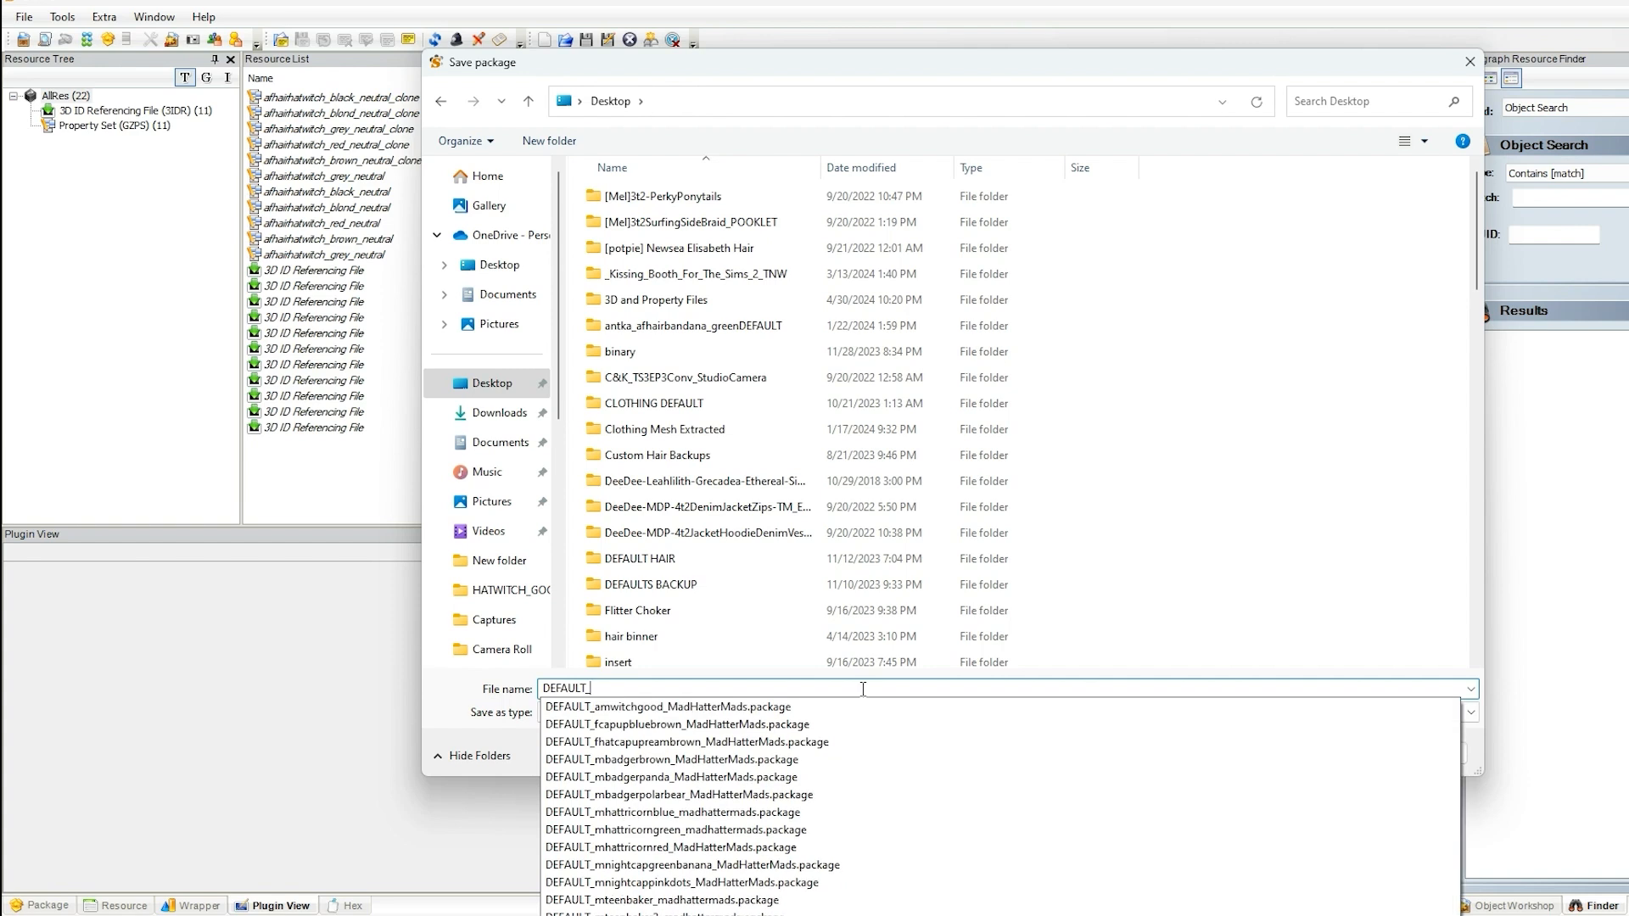
text(fwitchneutral_)
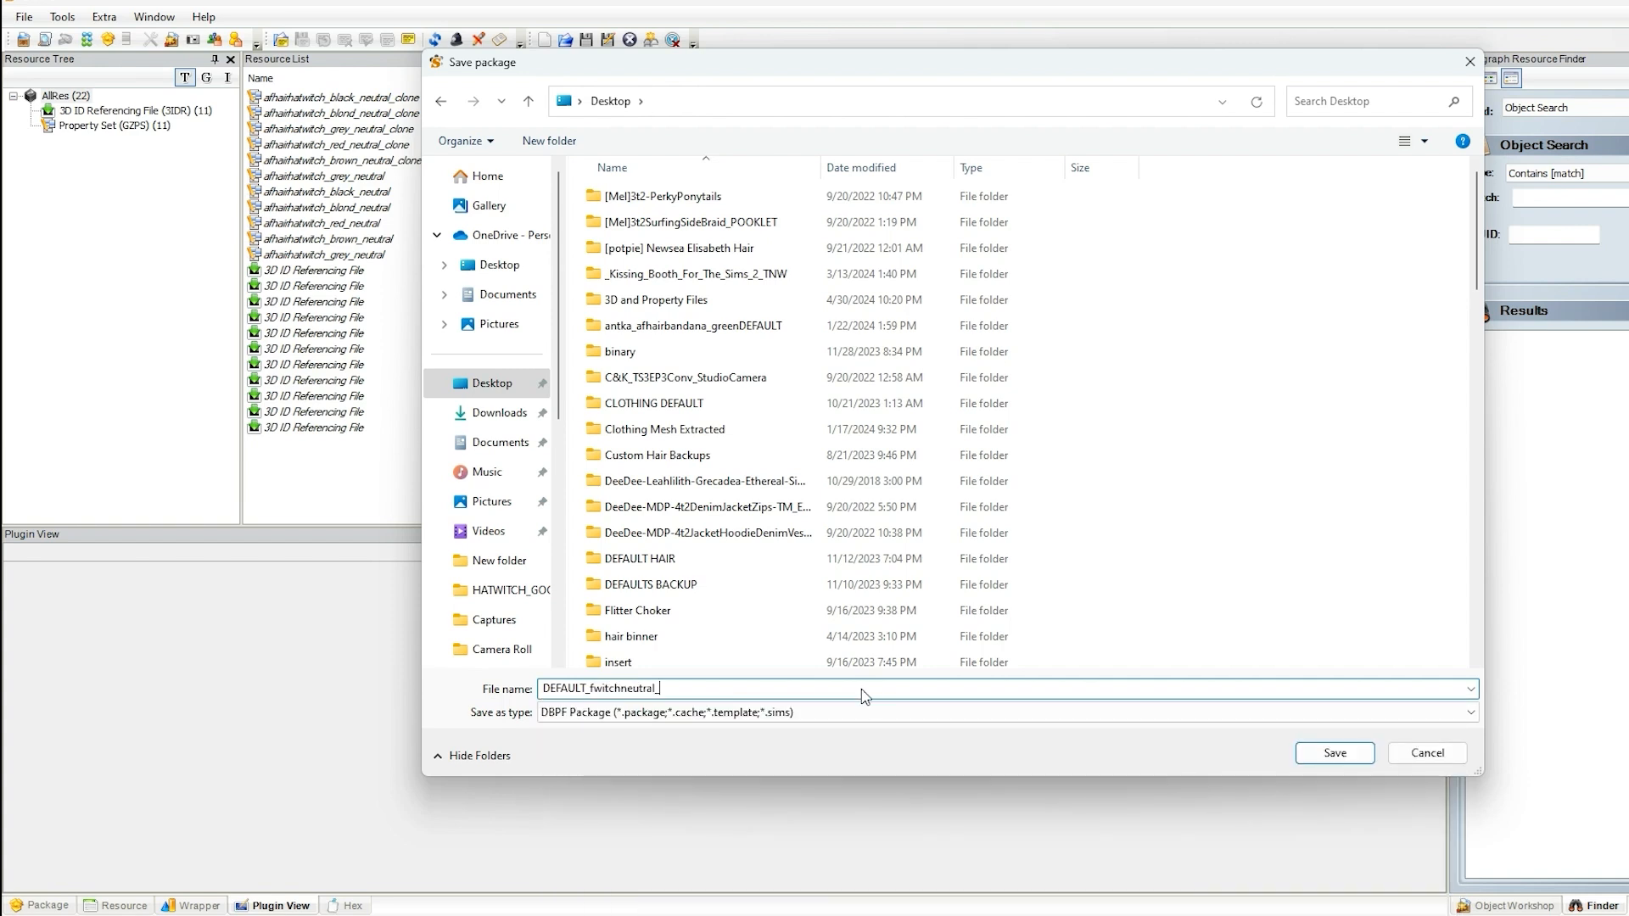
text(tterMads)
key(Return)
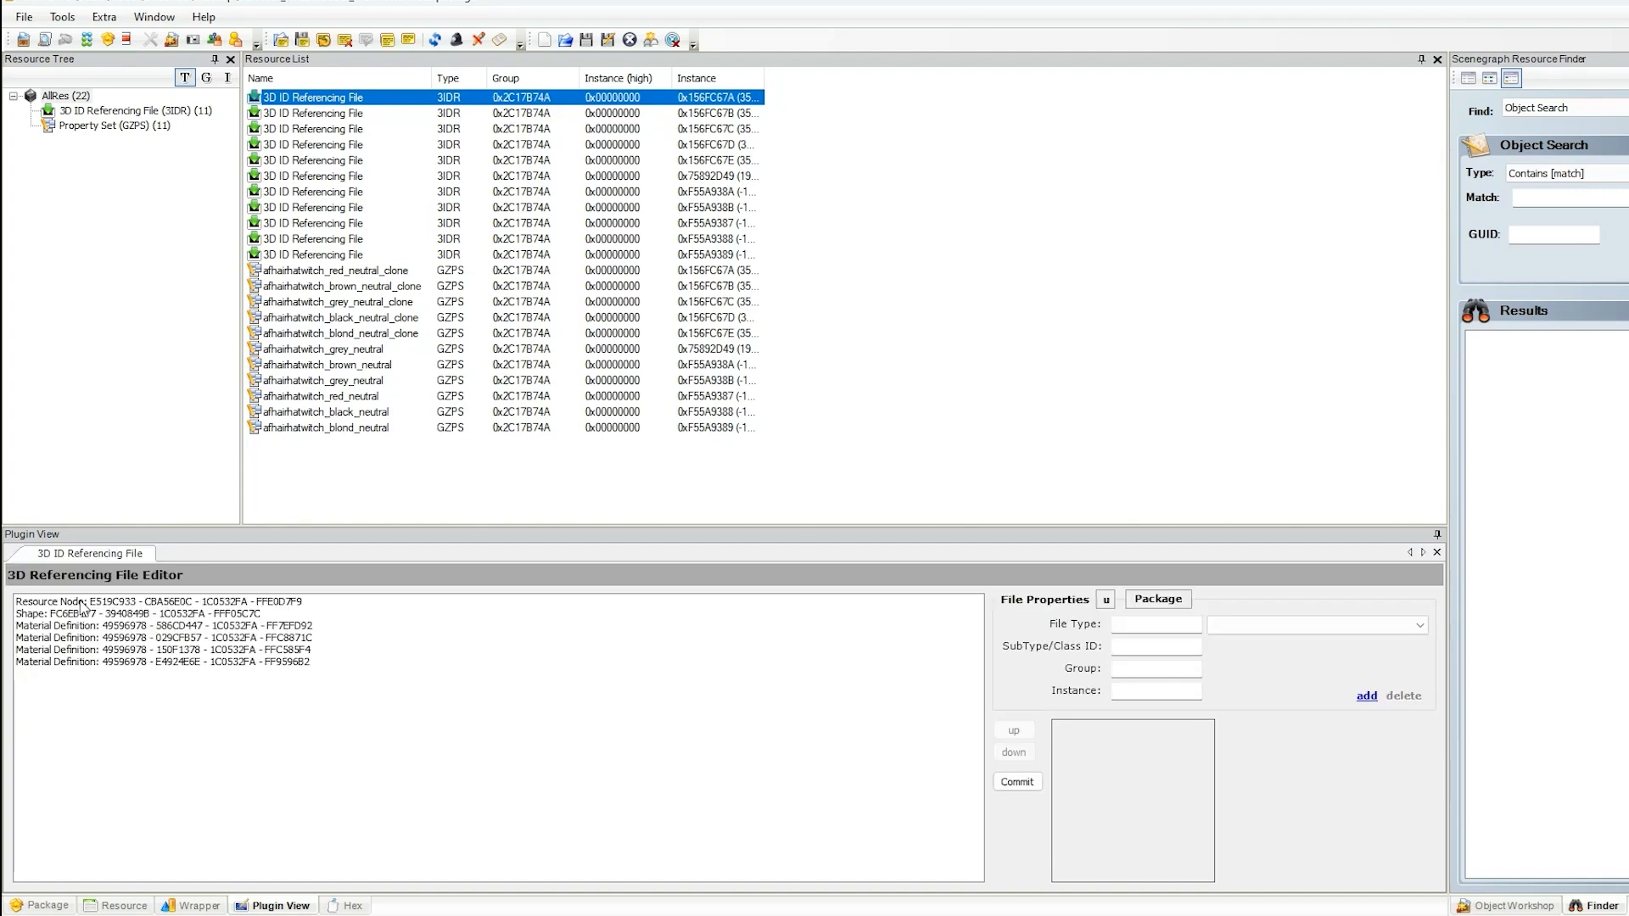
- Examine the Resource Node, Shape and Material Definition entries in the first 3D ID Referencing File
click(82, 604)
click(81, 614)
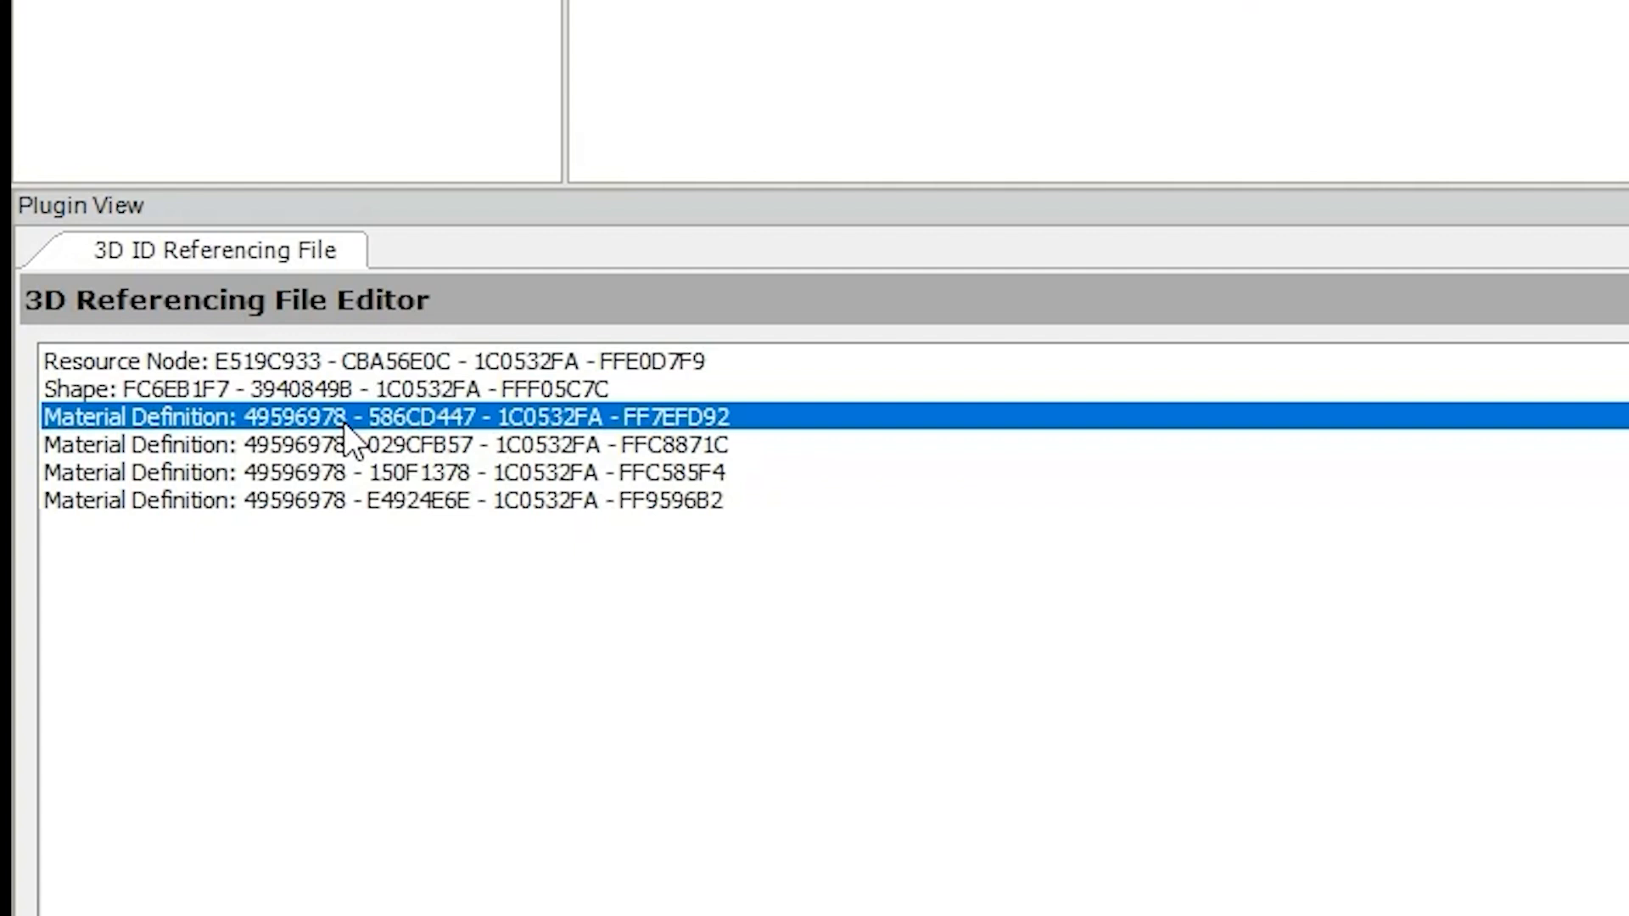
click(127, 361)
click(139, 390)
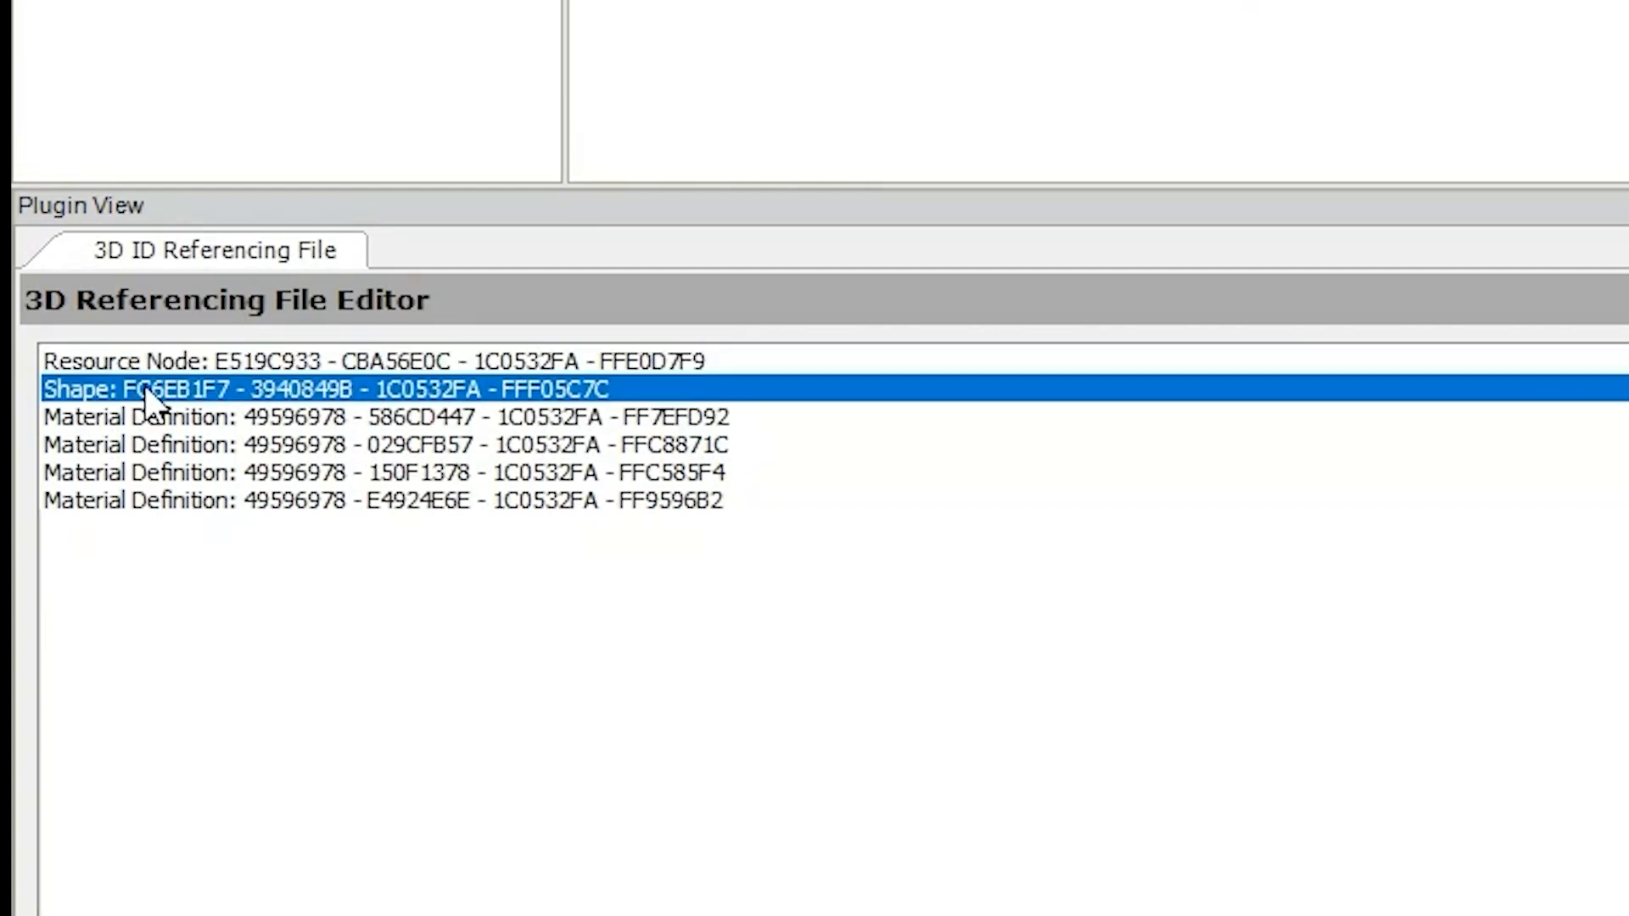
click(277, 473)
- Delete all four Material Definition entries from the first 3D ID Referencing File
click(117, 663)
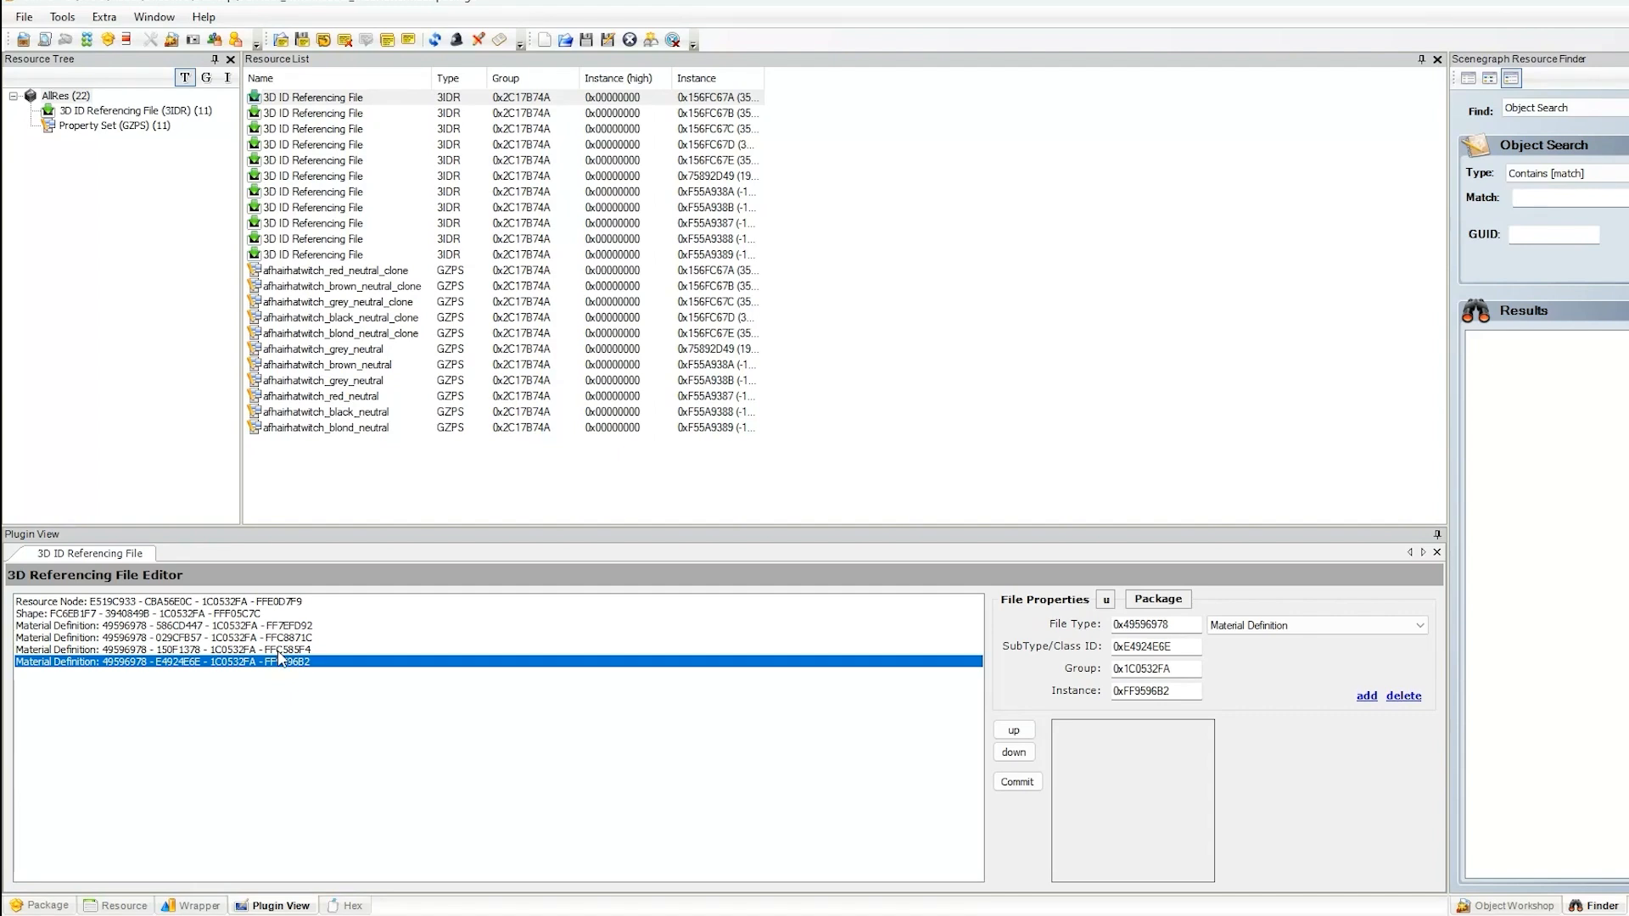
click(1404, 697)
click(517, 642)
click(558, 650)
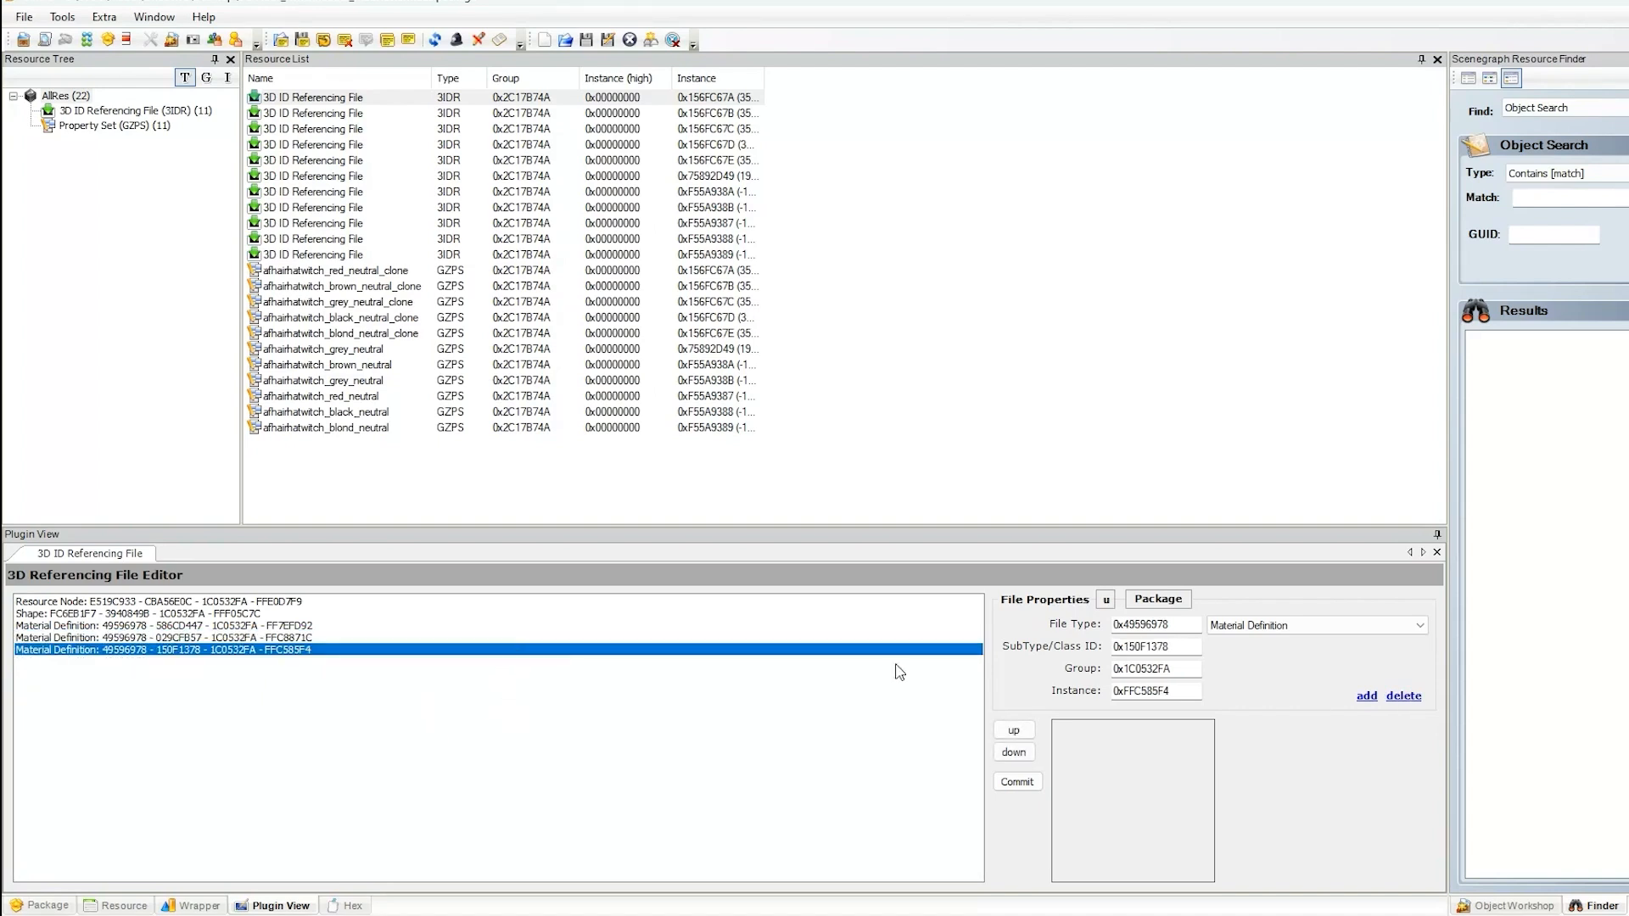
click(1416, 705)
click(942, 638)
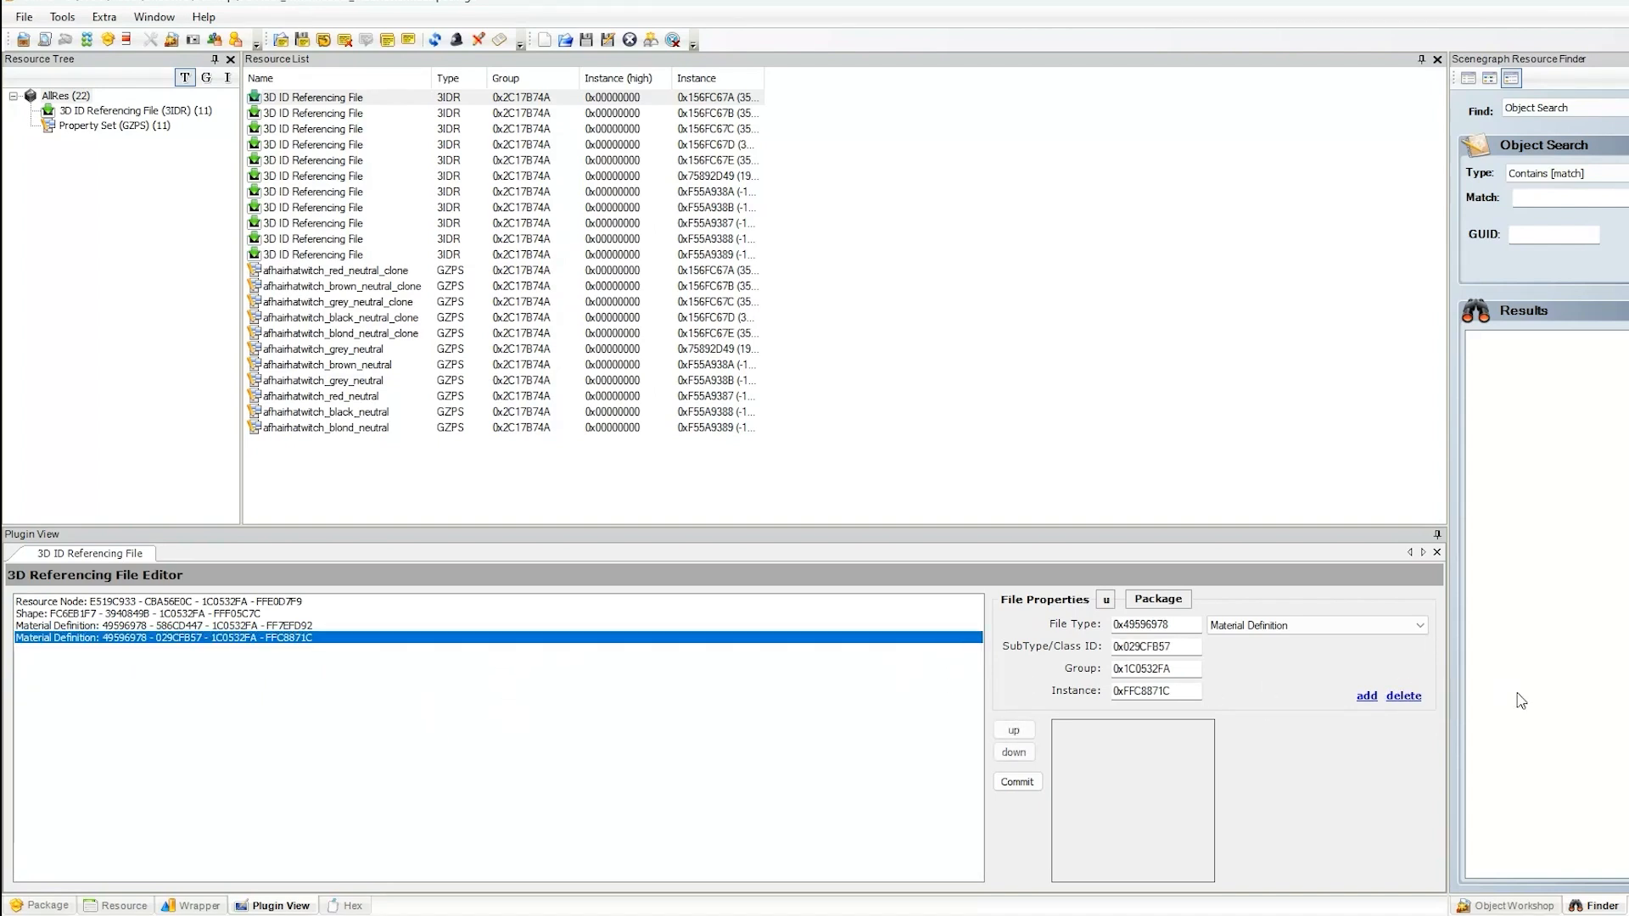
click(1404, 699)
click(687, 628)
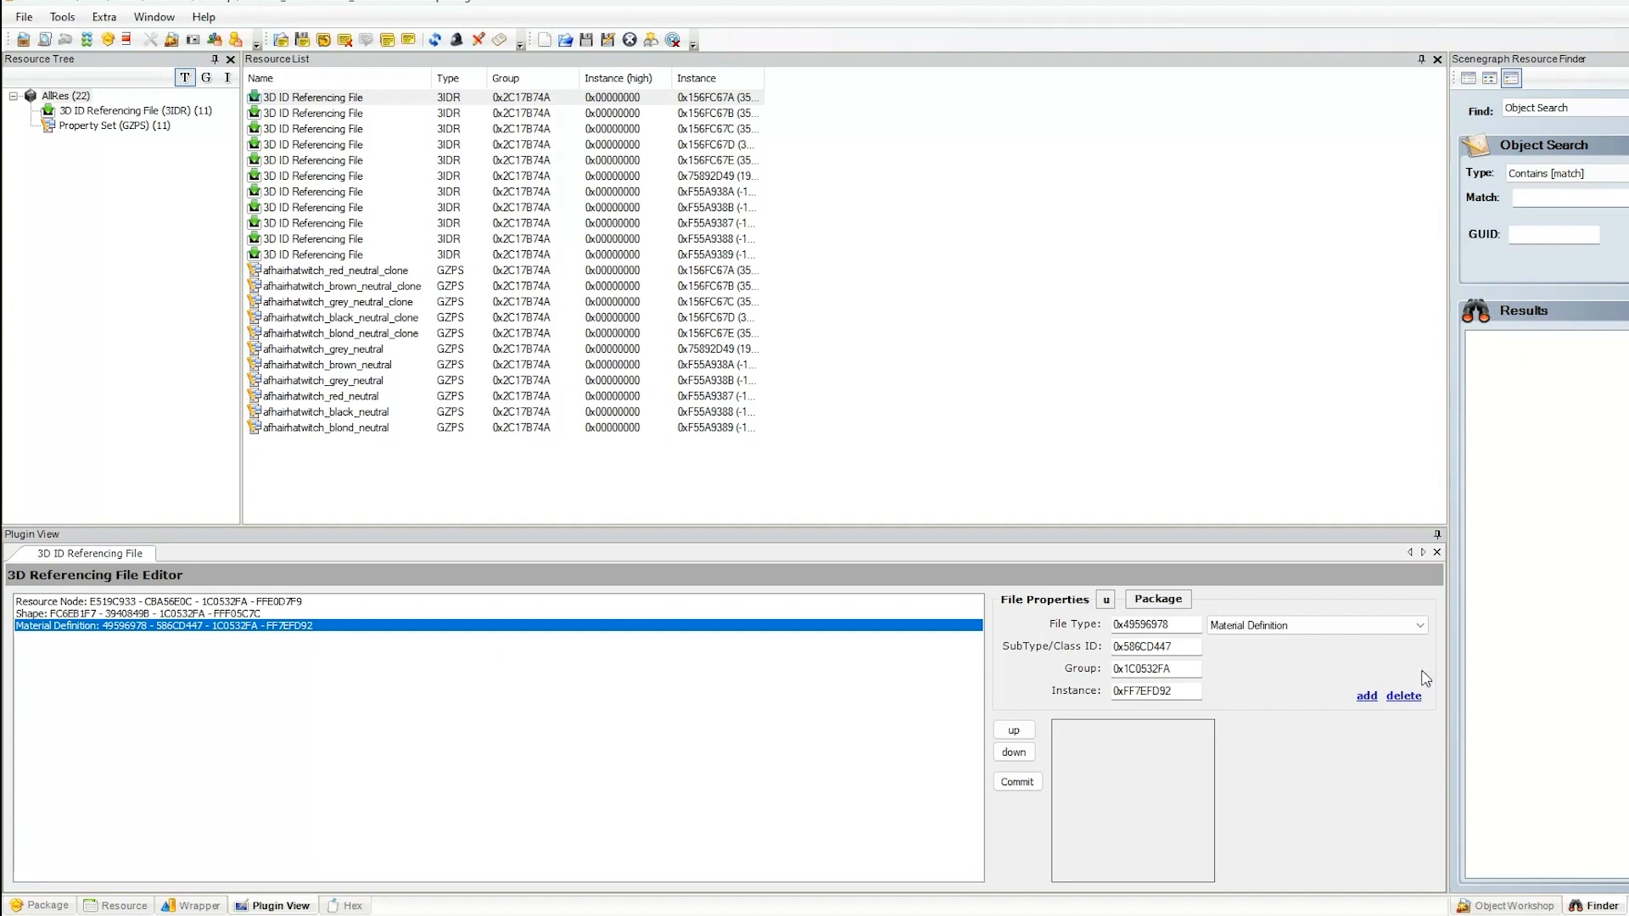
click(1404, 697)
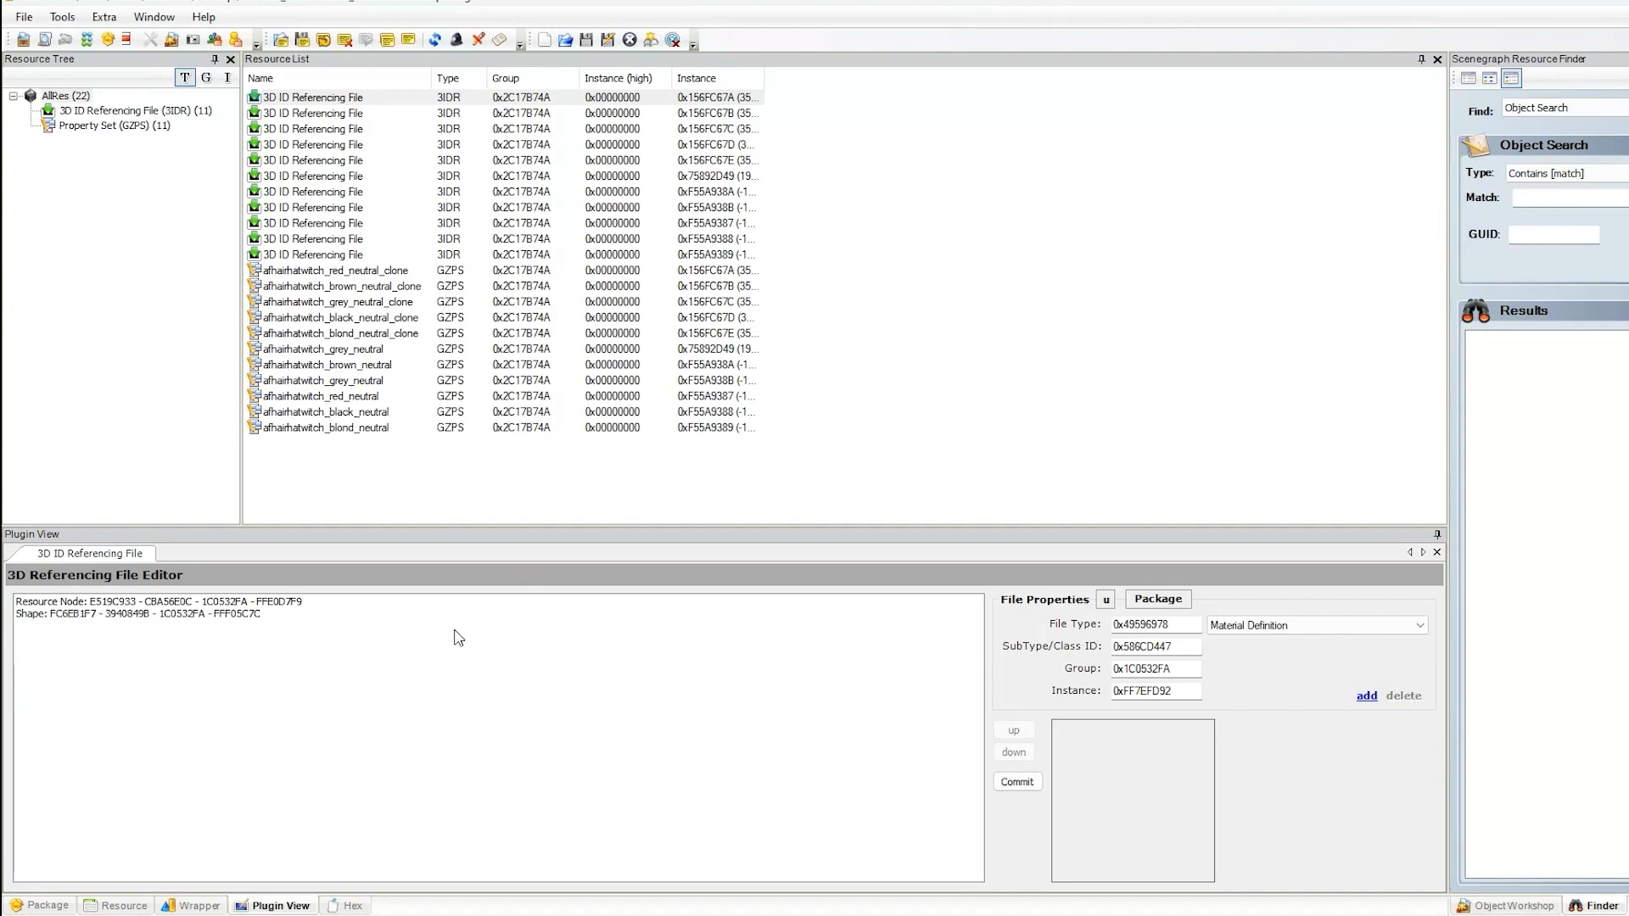
- Delete the Shape and Resource Node entries from the first 3D ID Referencing File and commit the changes
click(373, 616)
click(1405, 697)
click(871, 604)
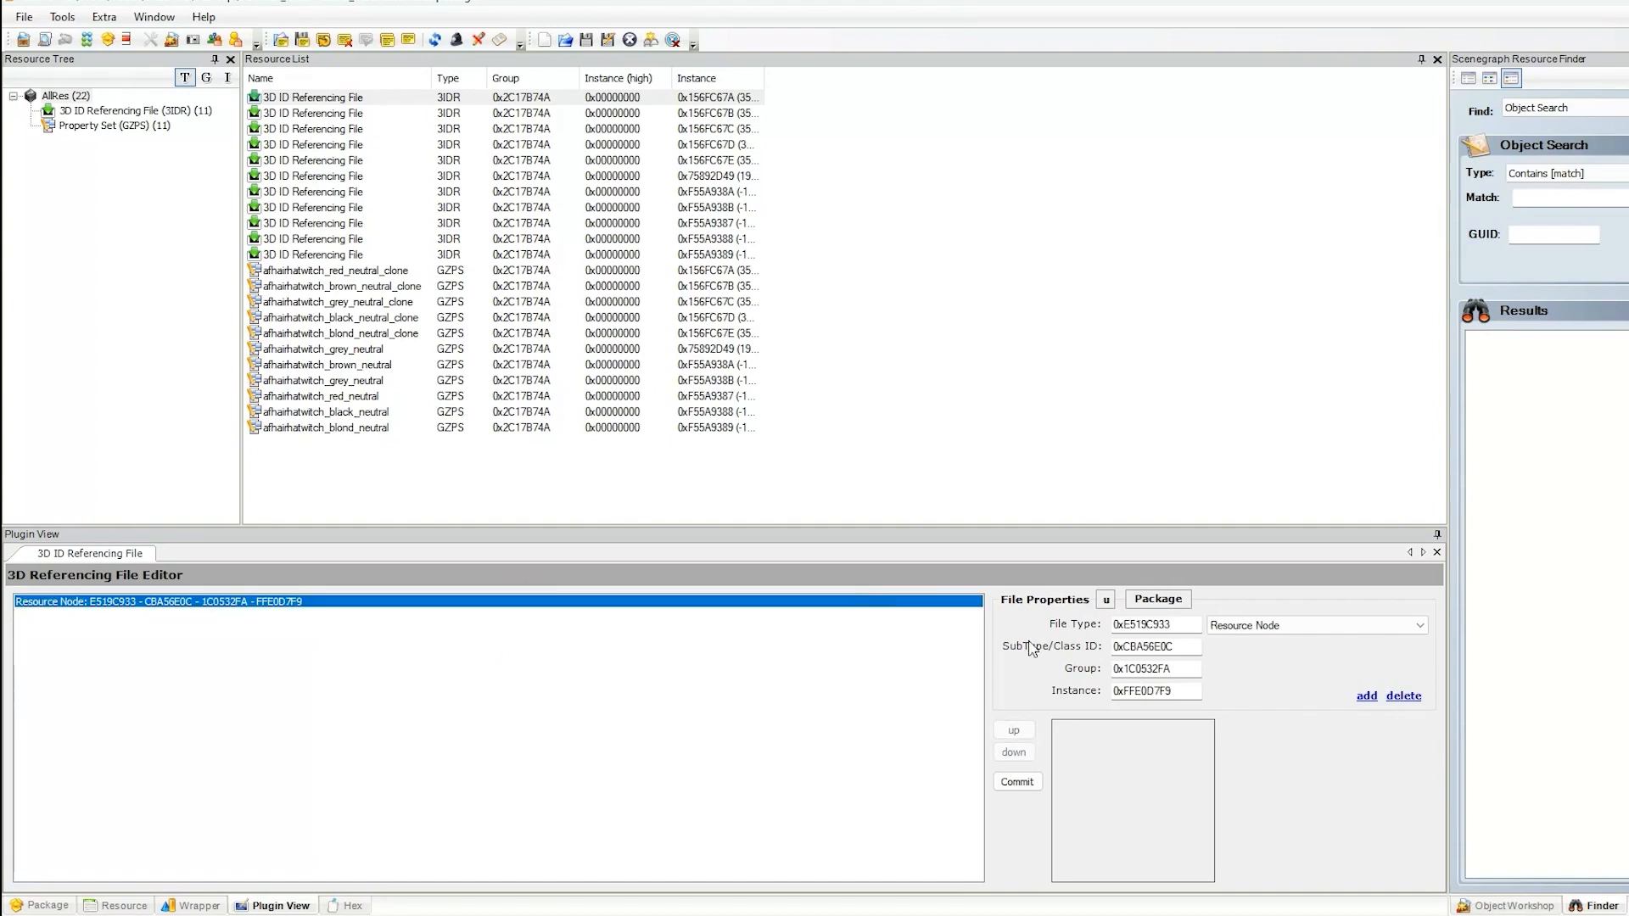
click(1404, 697)
click(1033, 781)
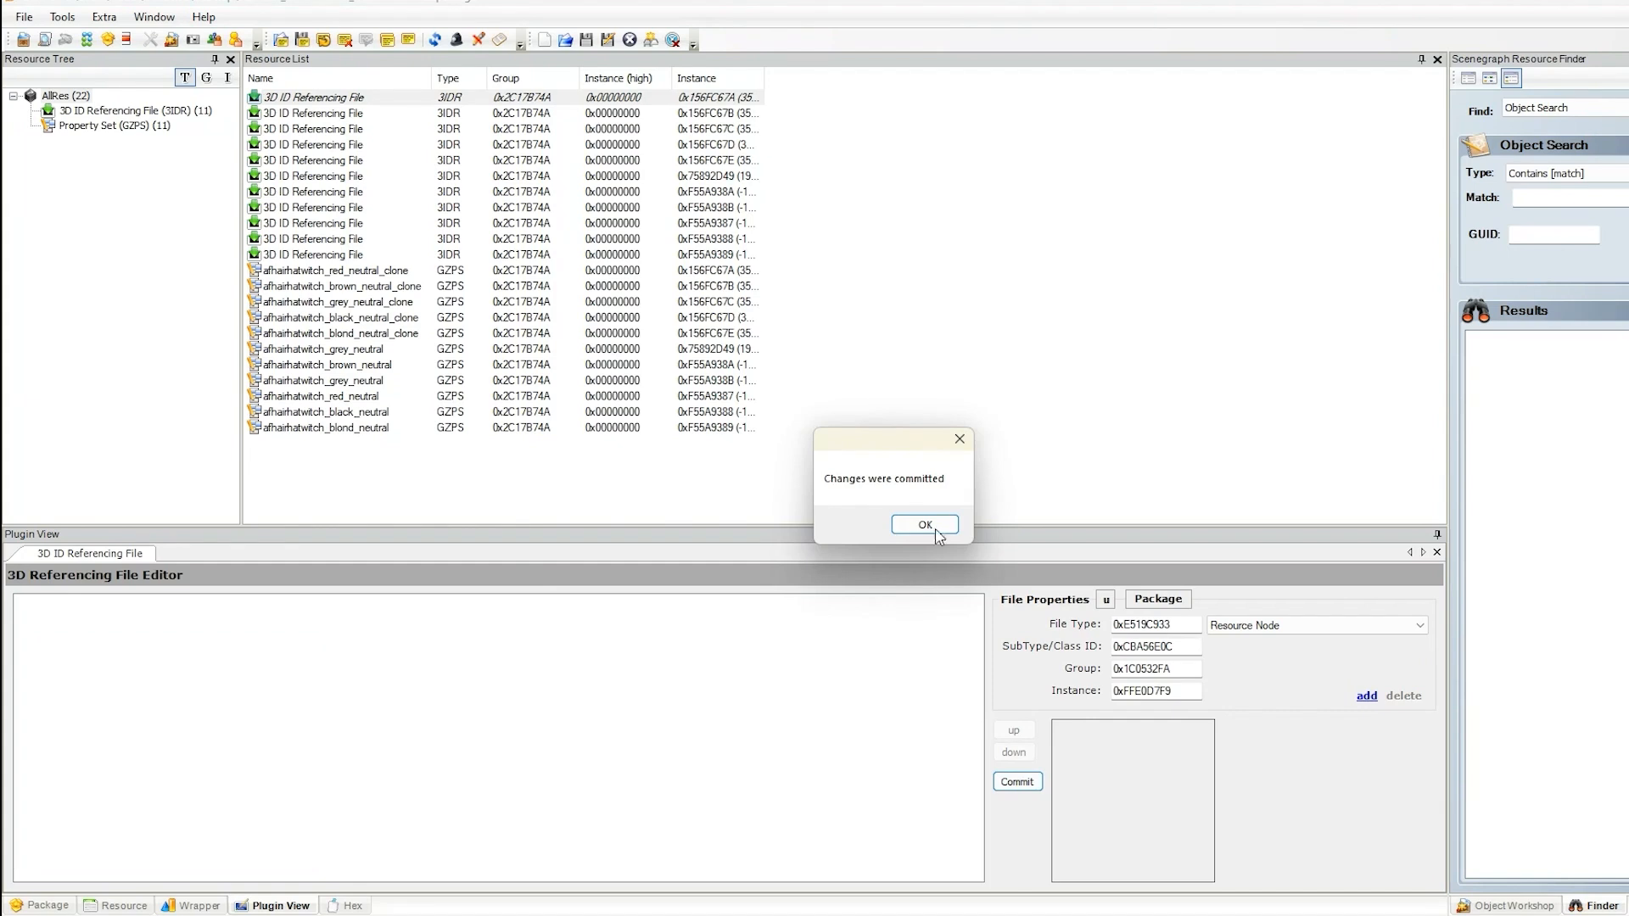
click(923, 525)
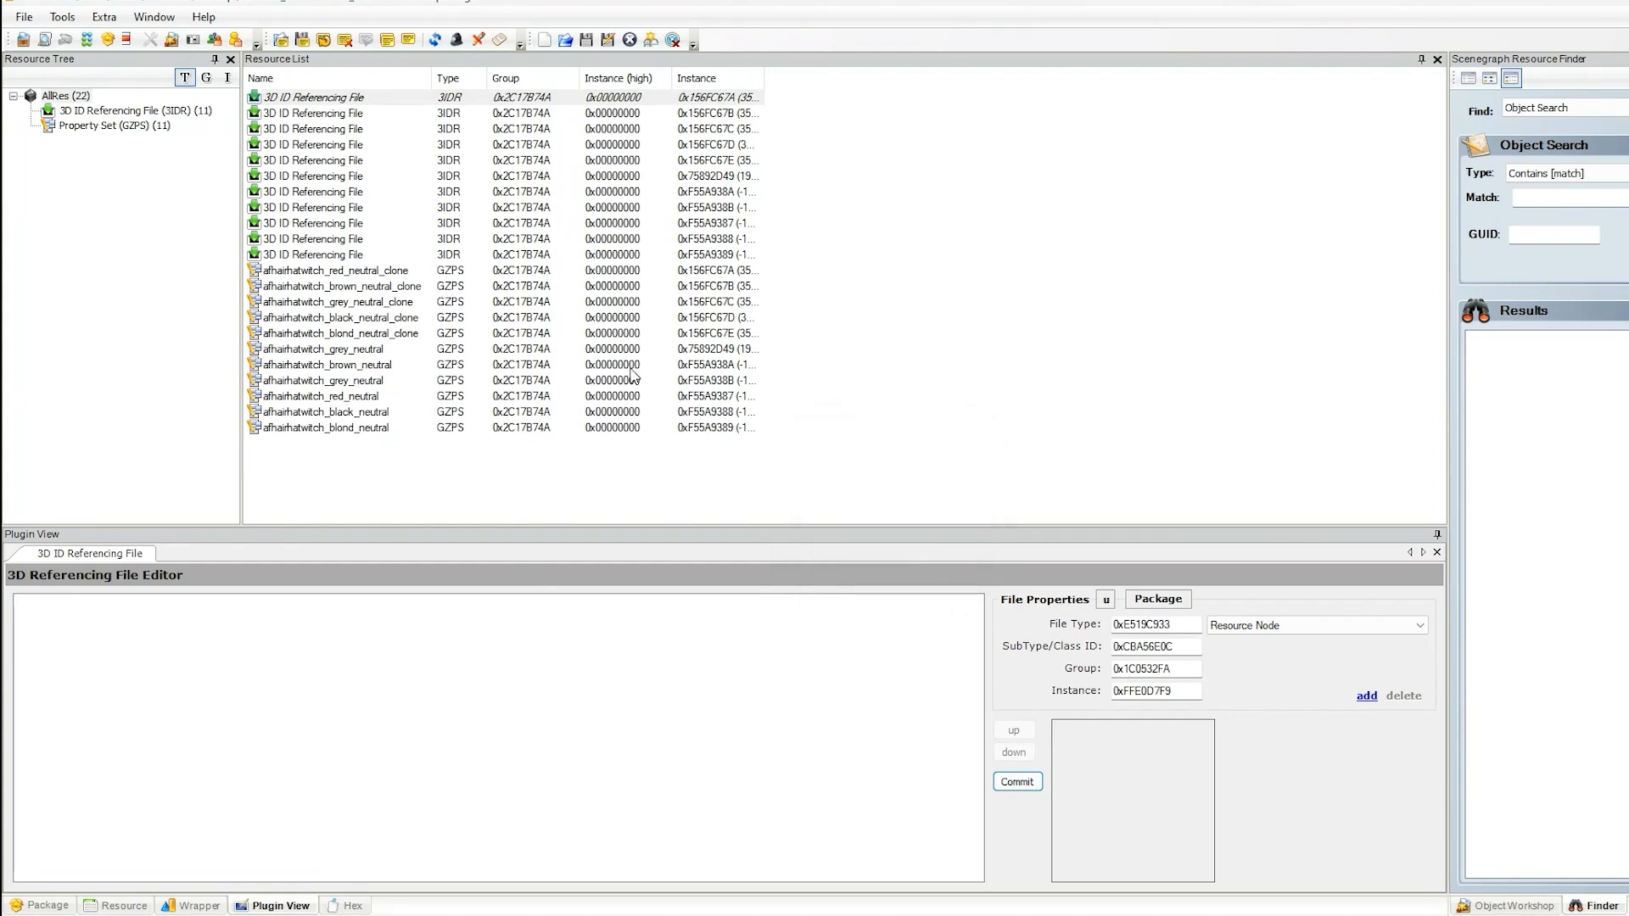
- Delete all Material Definition, Shape and Resource Node entries from the second 3D ID Referencing File and commit the changes
click(341, 114)
click(447, 659)
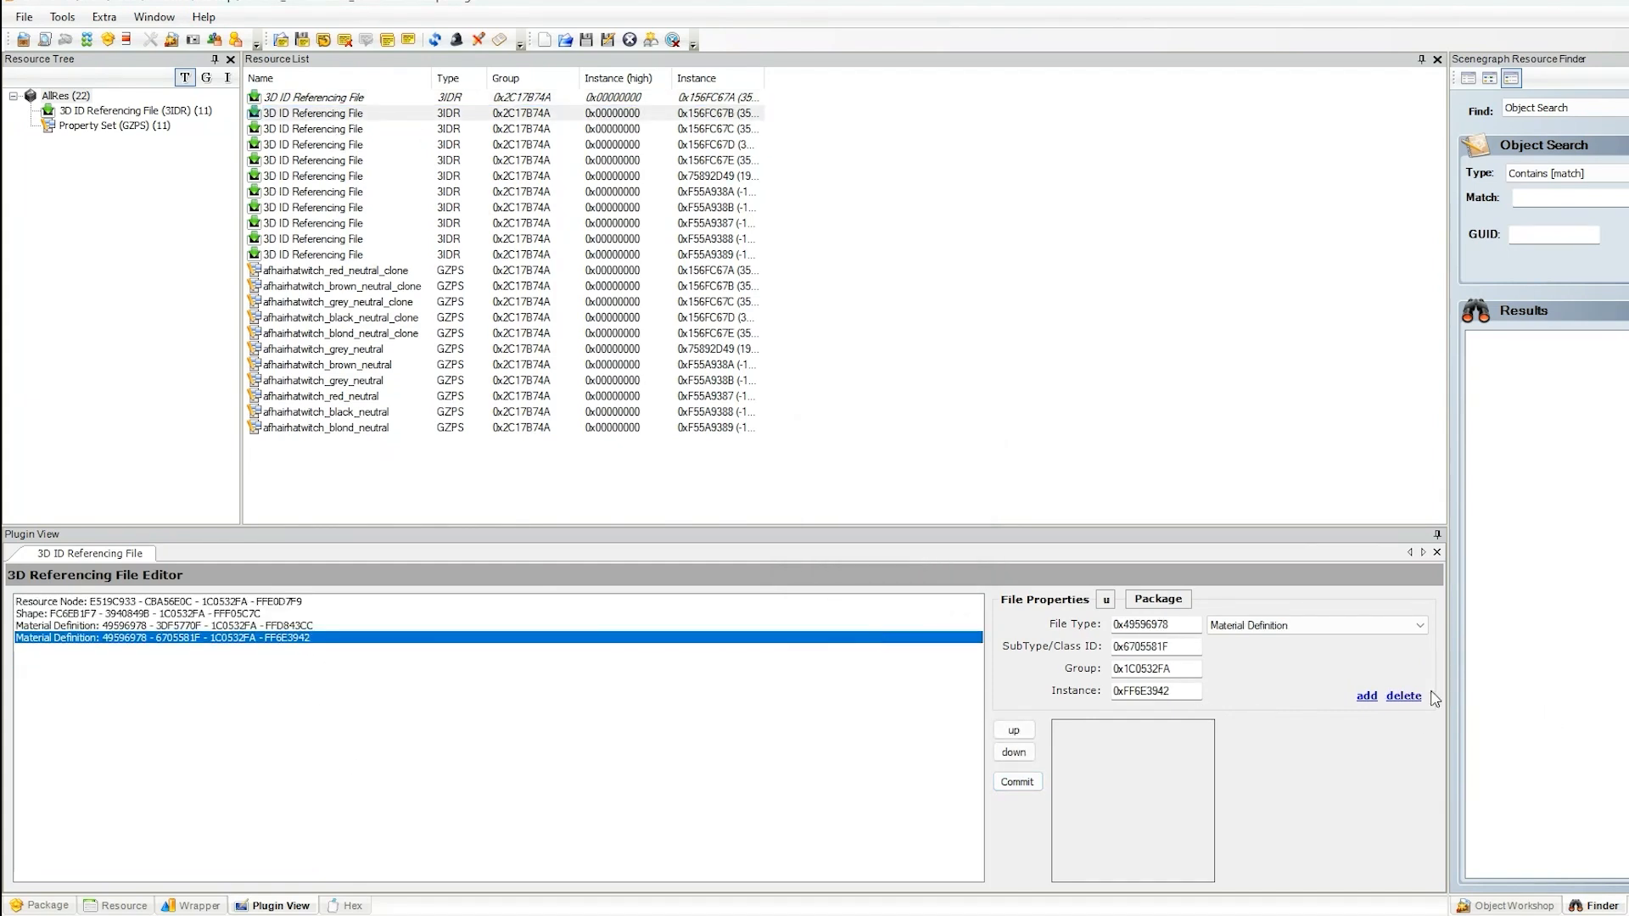
click(1410, 697)
click(865, 628)
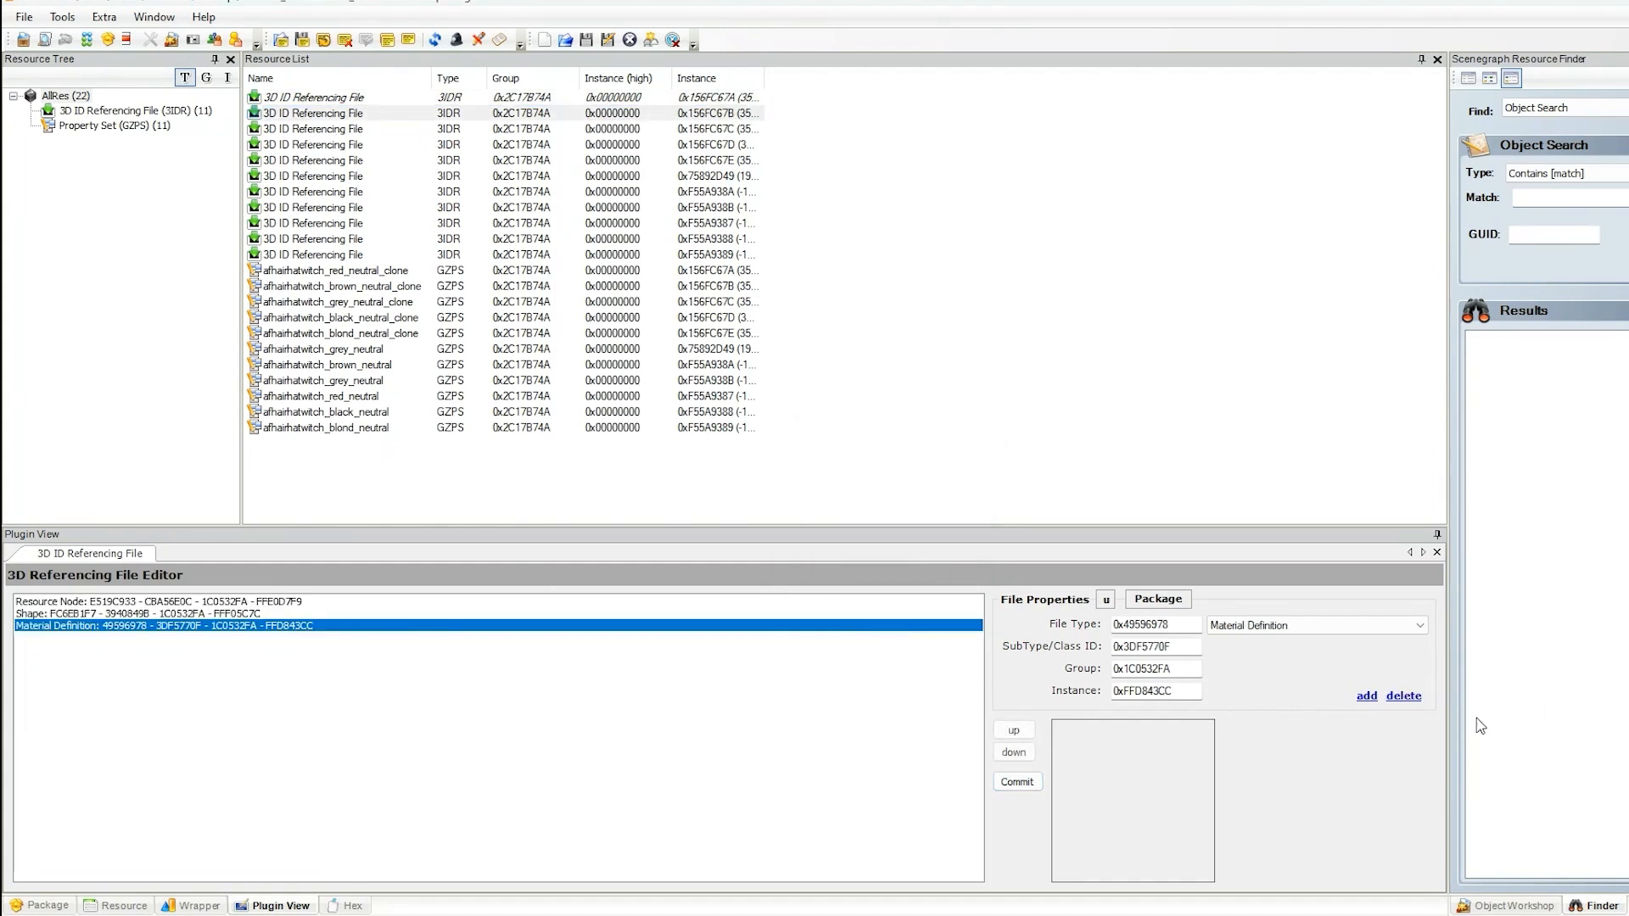
click(1403, 696)
click(821, 626)
click(1403, 695)
click(1403, 696)
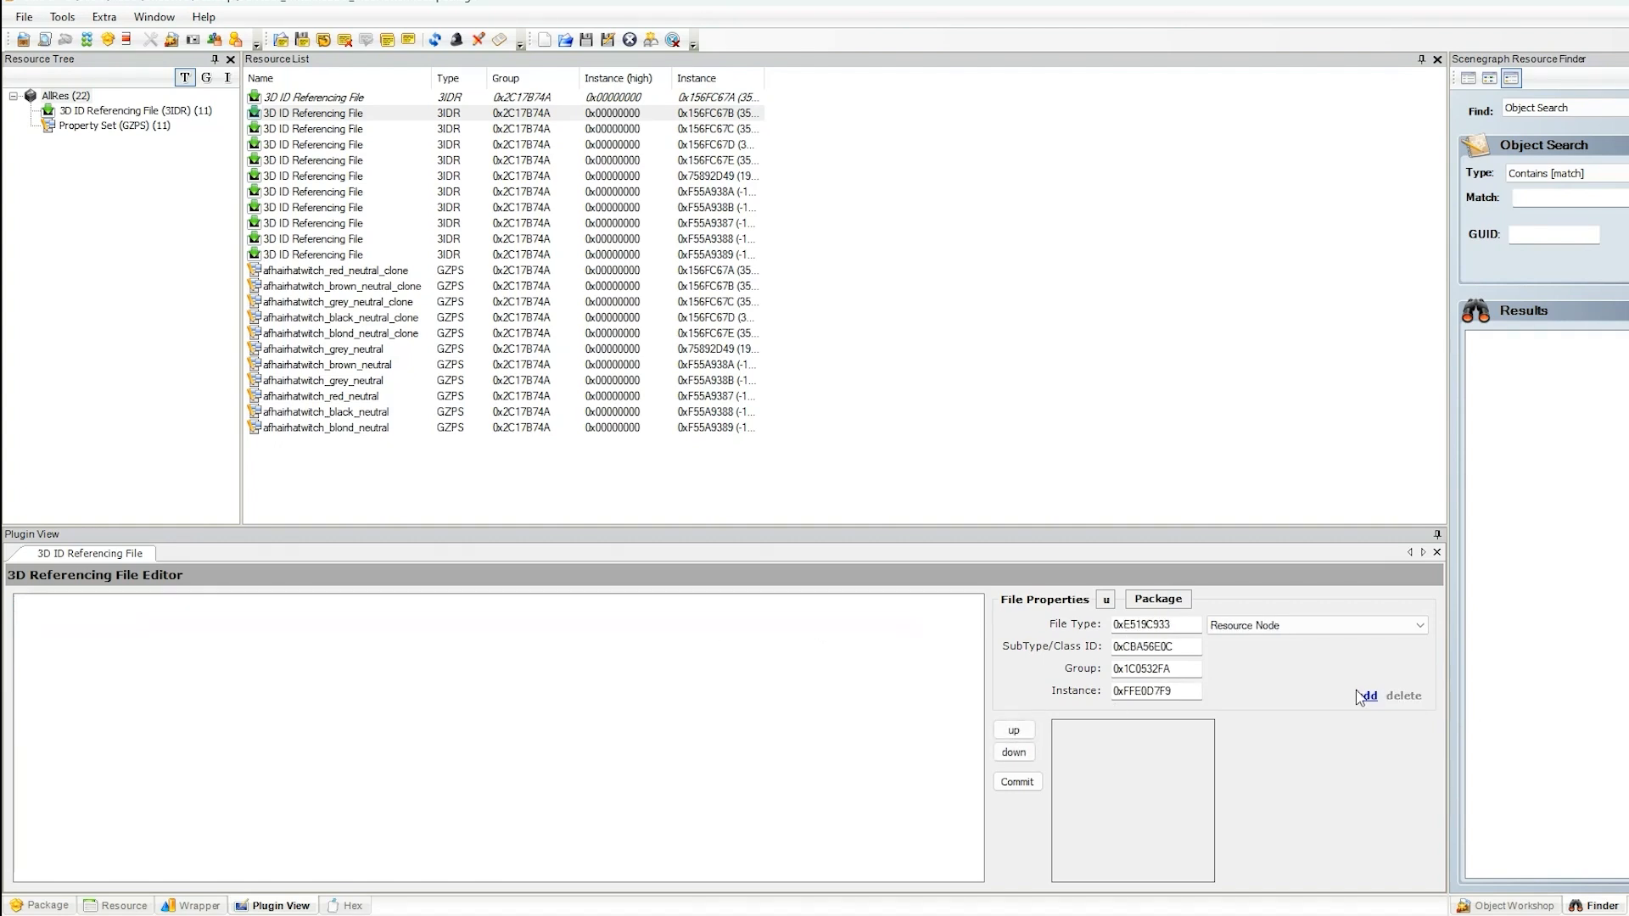
click(1021, 781)
click(944, 526)
- Delete all four Material Definition entries from the third 3D ID Referencing File, instance 0x156FC67C
click(325, 129)
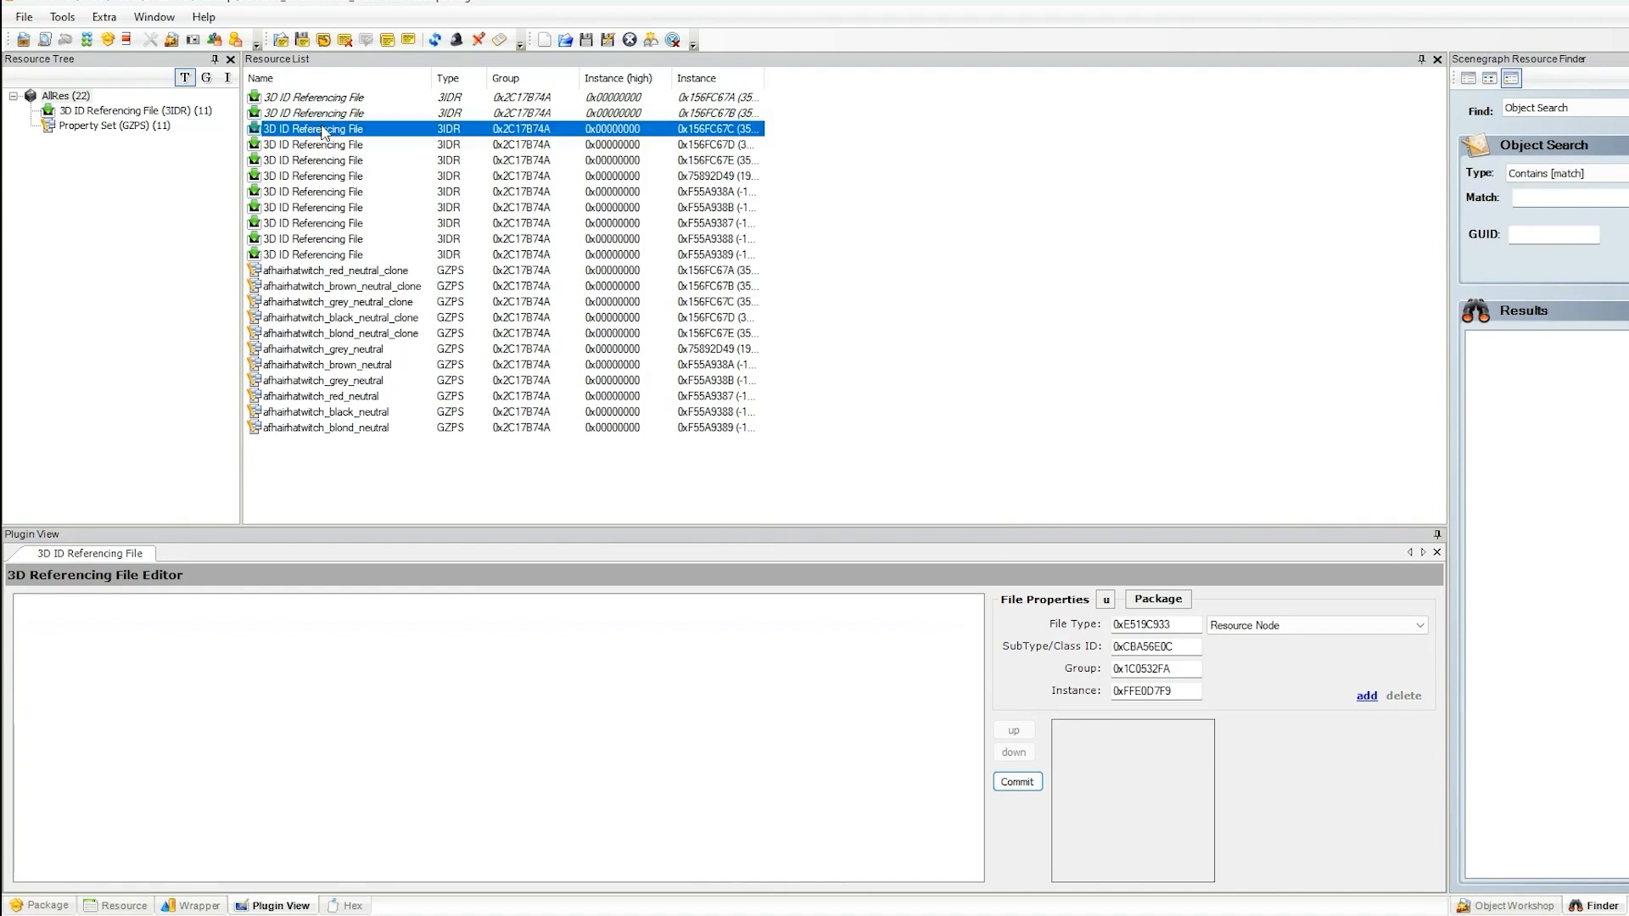
click(329, 661)
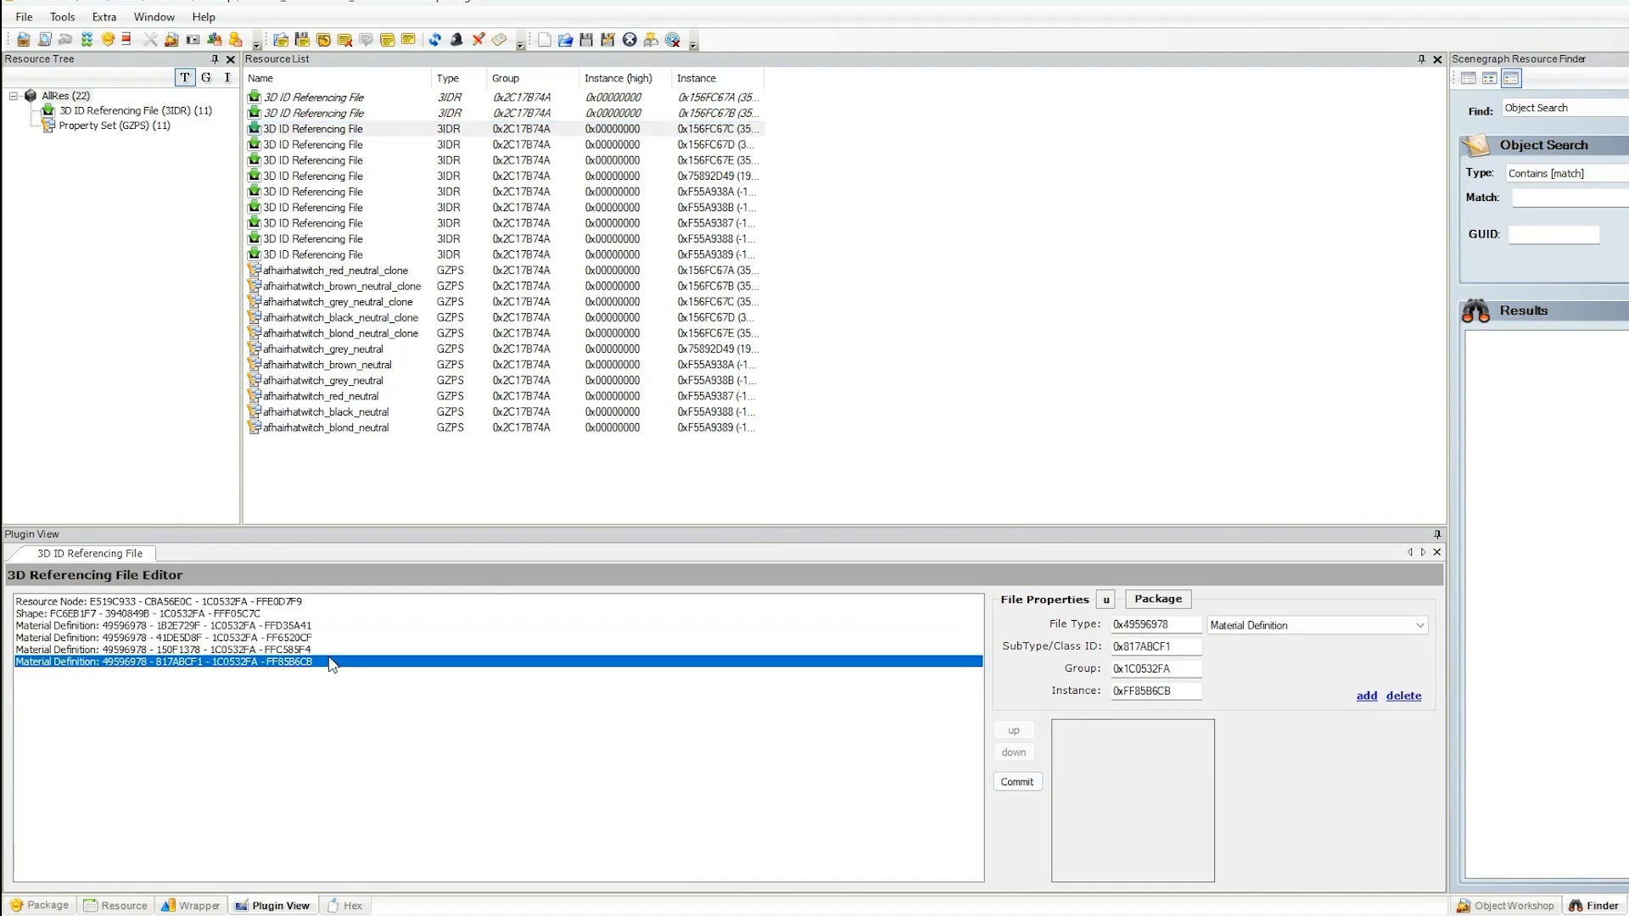
click(1403, 695)
click(728, 651)
click(1401, 697)
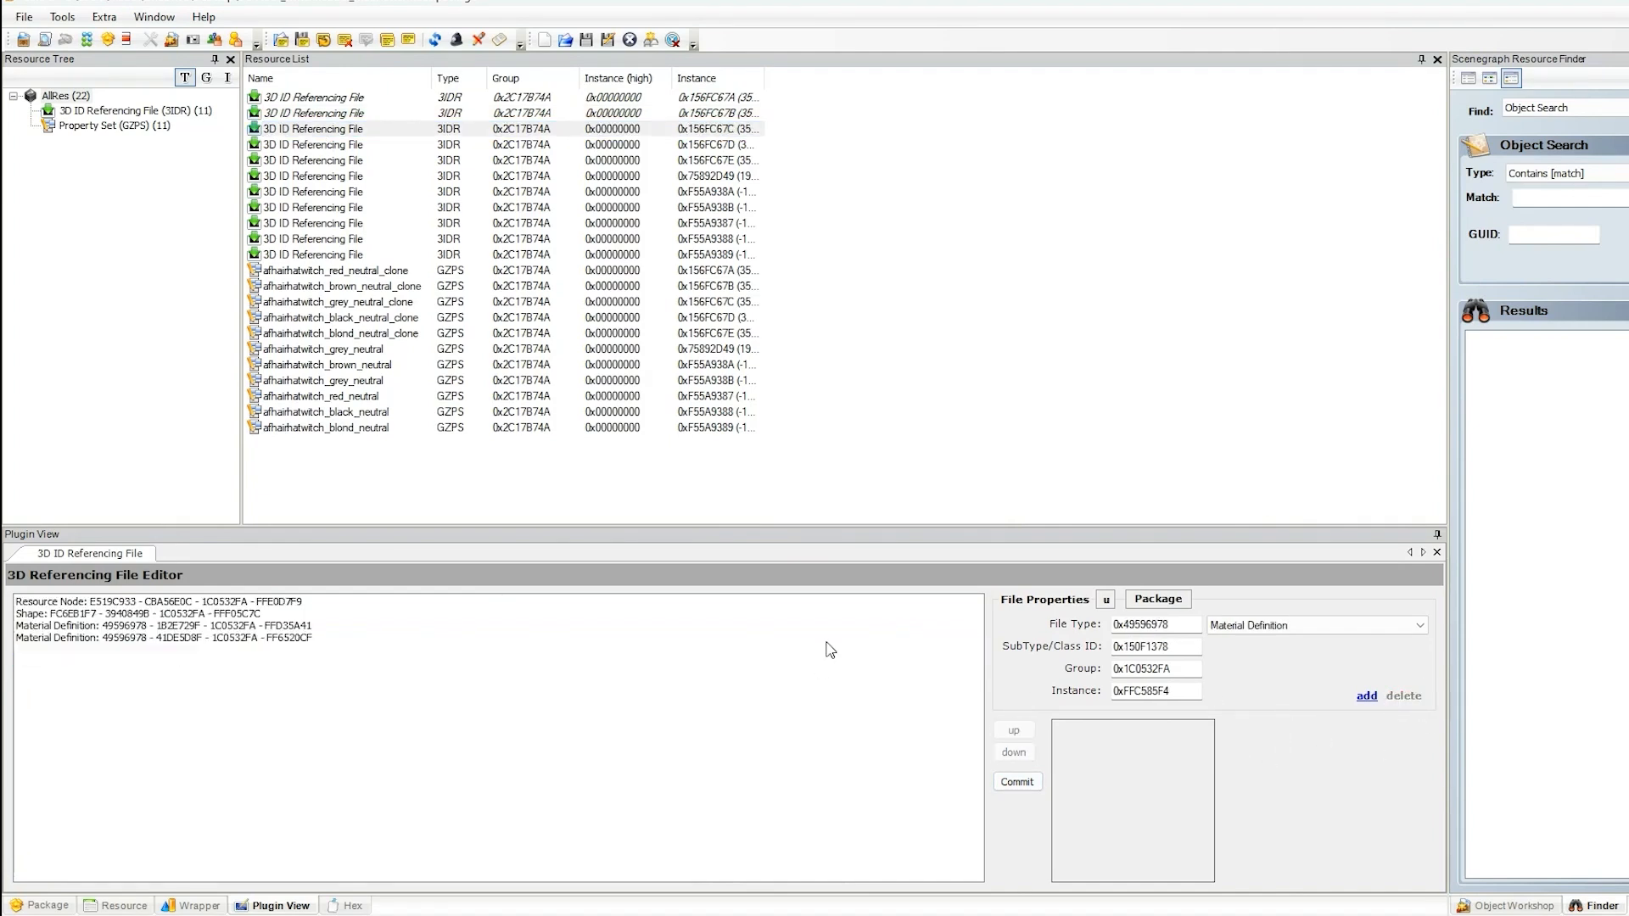
click(827, 640)
click(1398, 697)
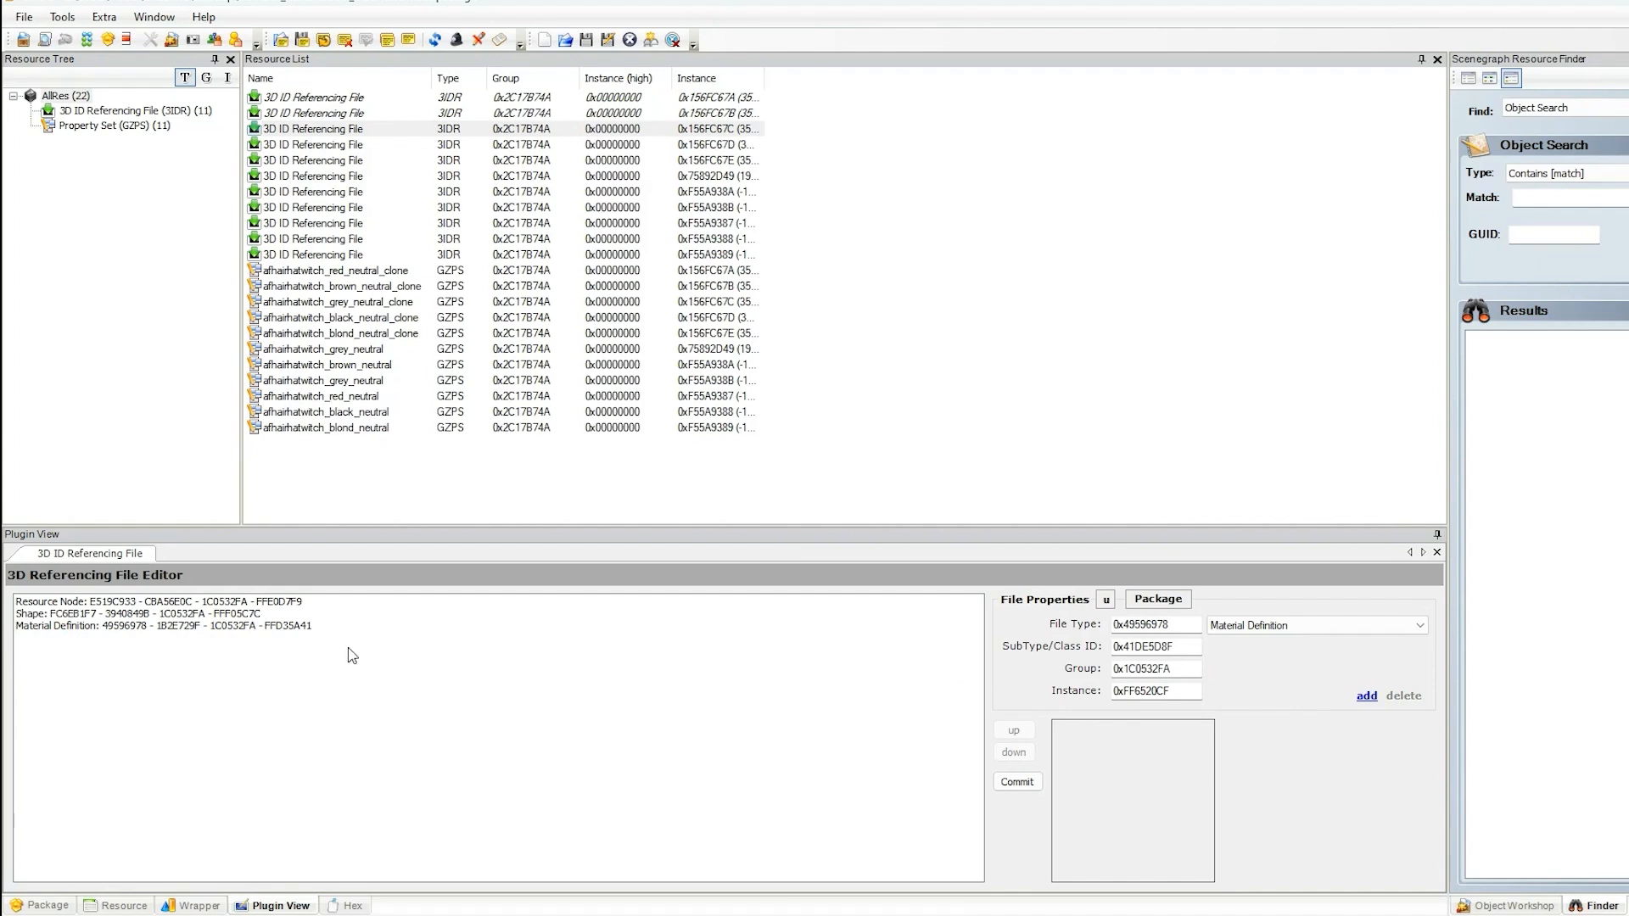
click(312, 627)
click(1403, 696)
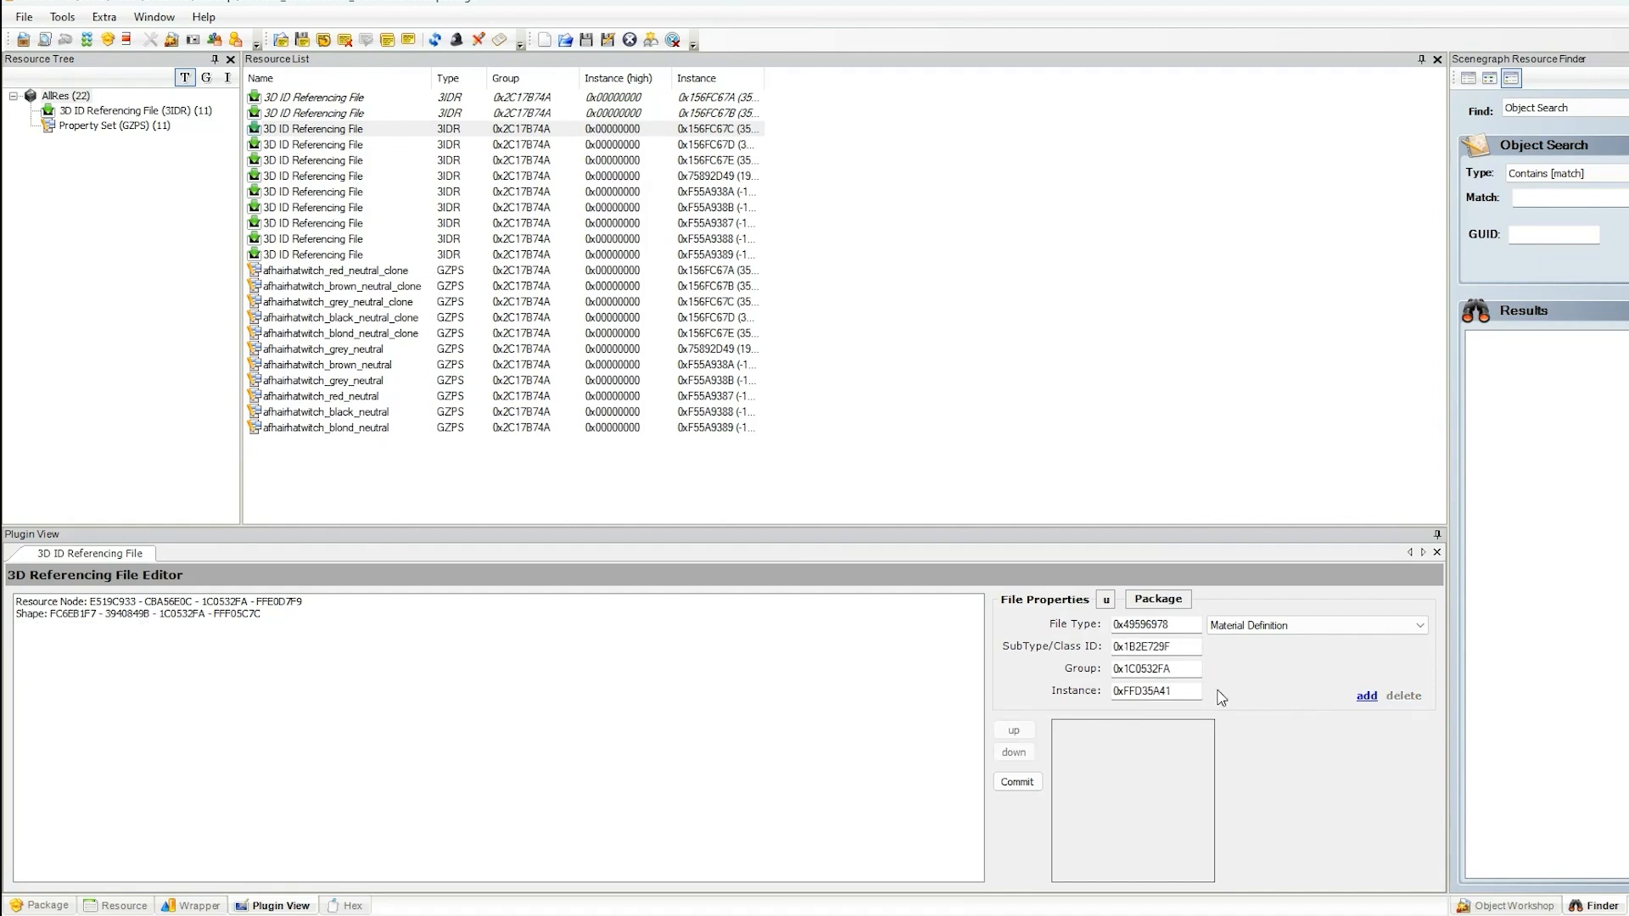
- Delete the Shape and Resource Node entries from the third 3D ID Referencing File and commit the changes
click(344, 615)
click(1402, 697)
click(827, 605)
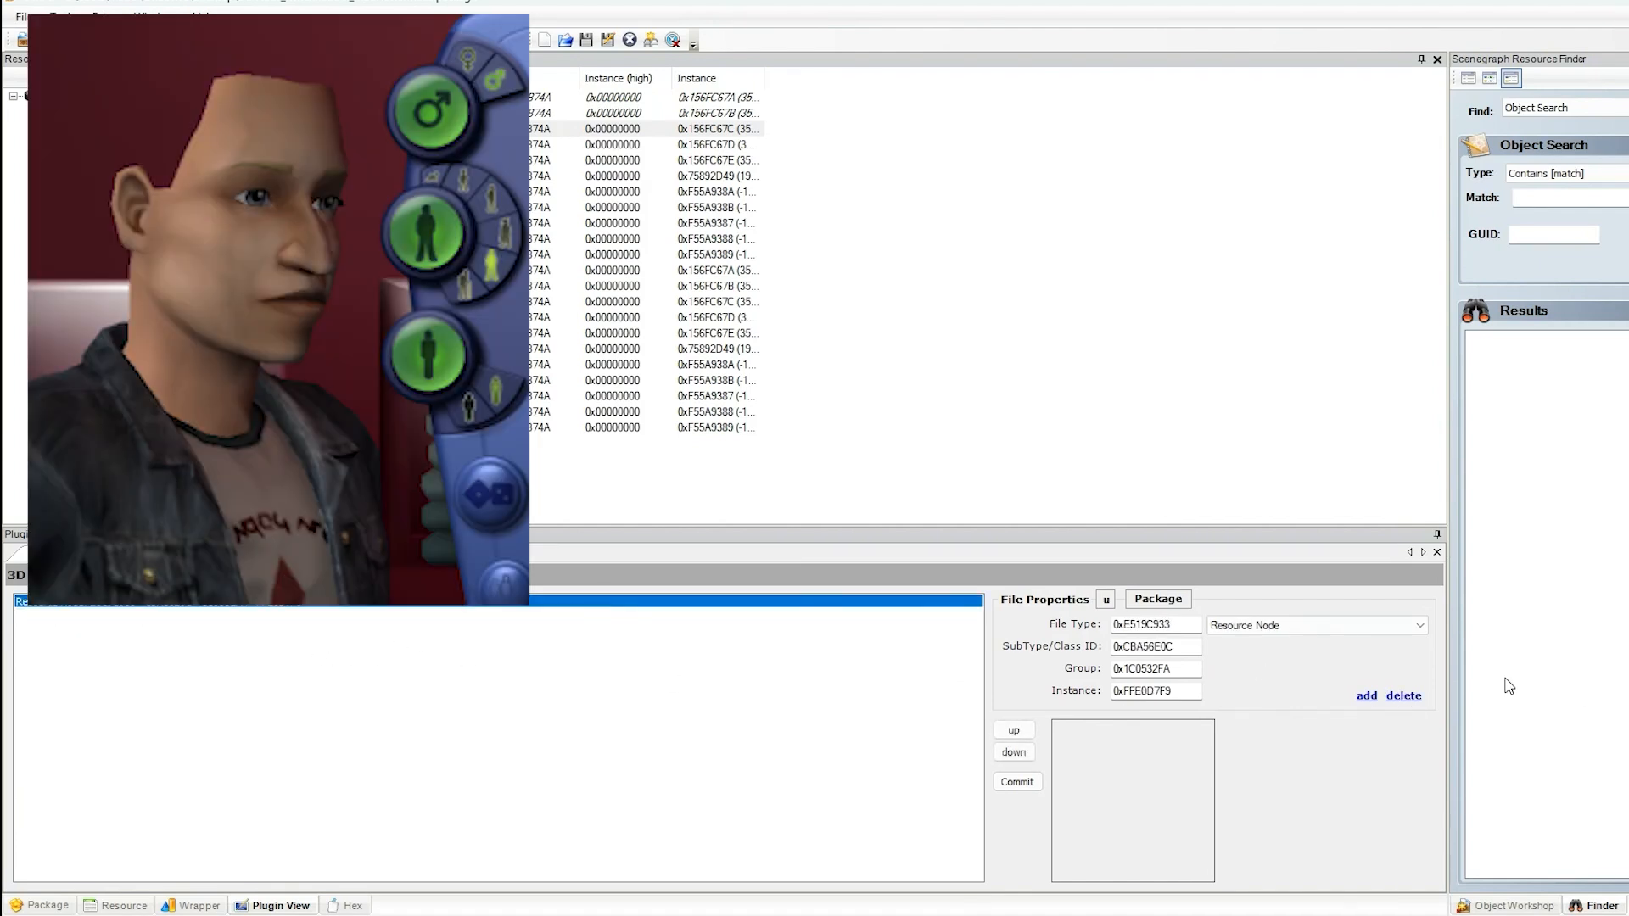
click(1405, 697)
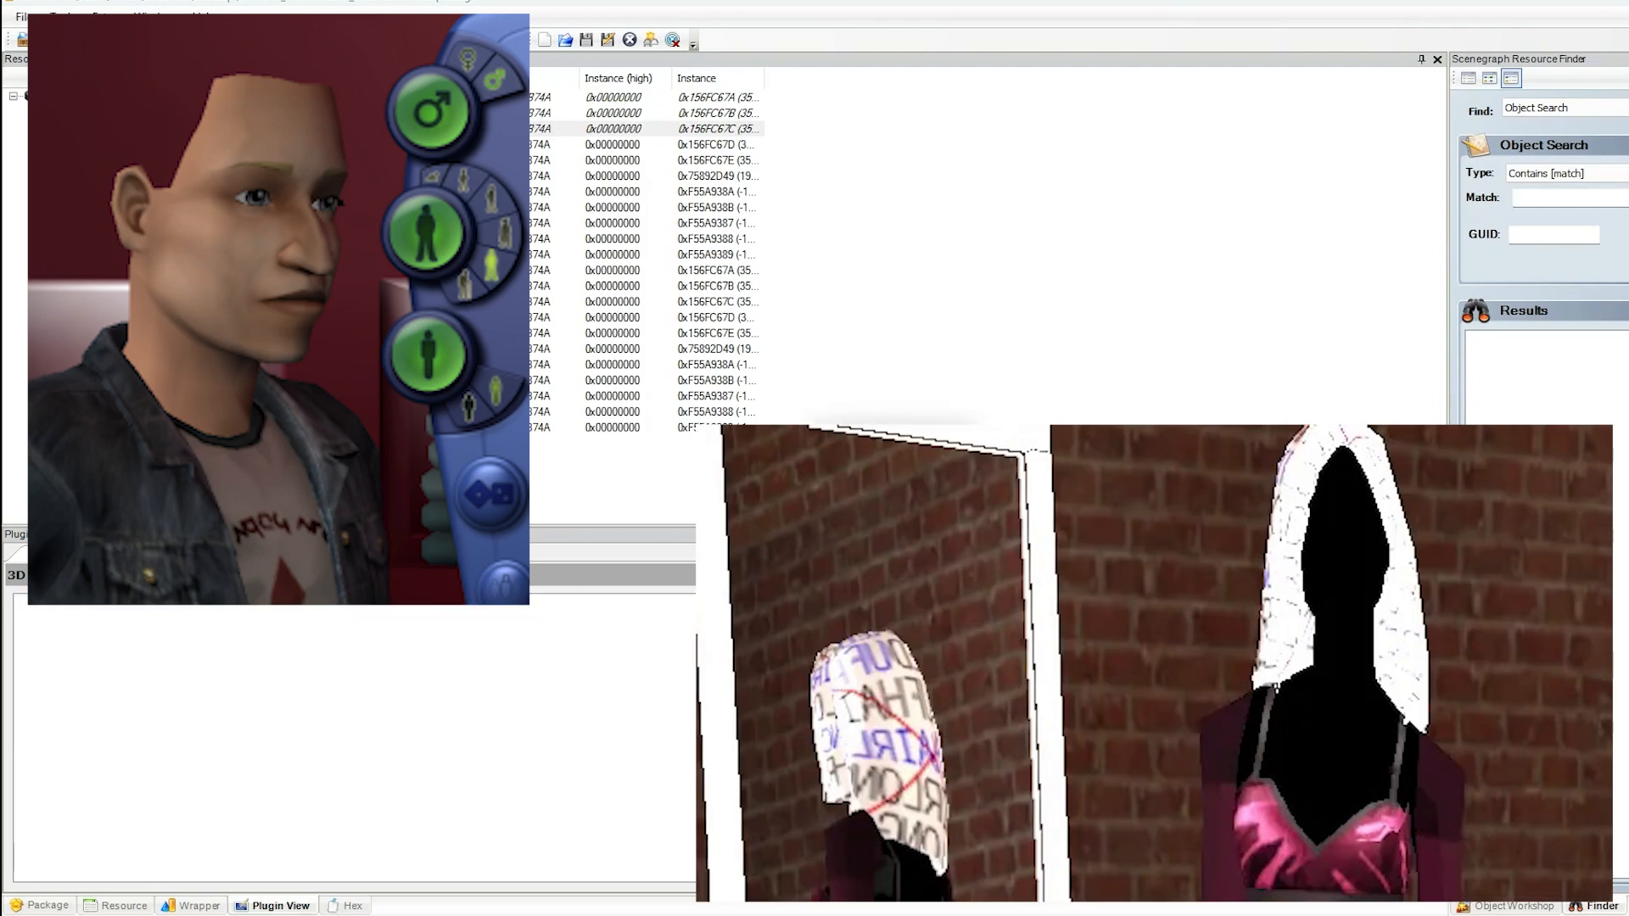
- Delete all four Material Definition entries from the fourth 3D ID Referencing File, instance 0x156FC67D
click(705, 144)
click(288, 662)
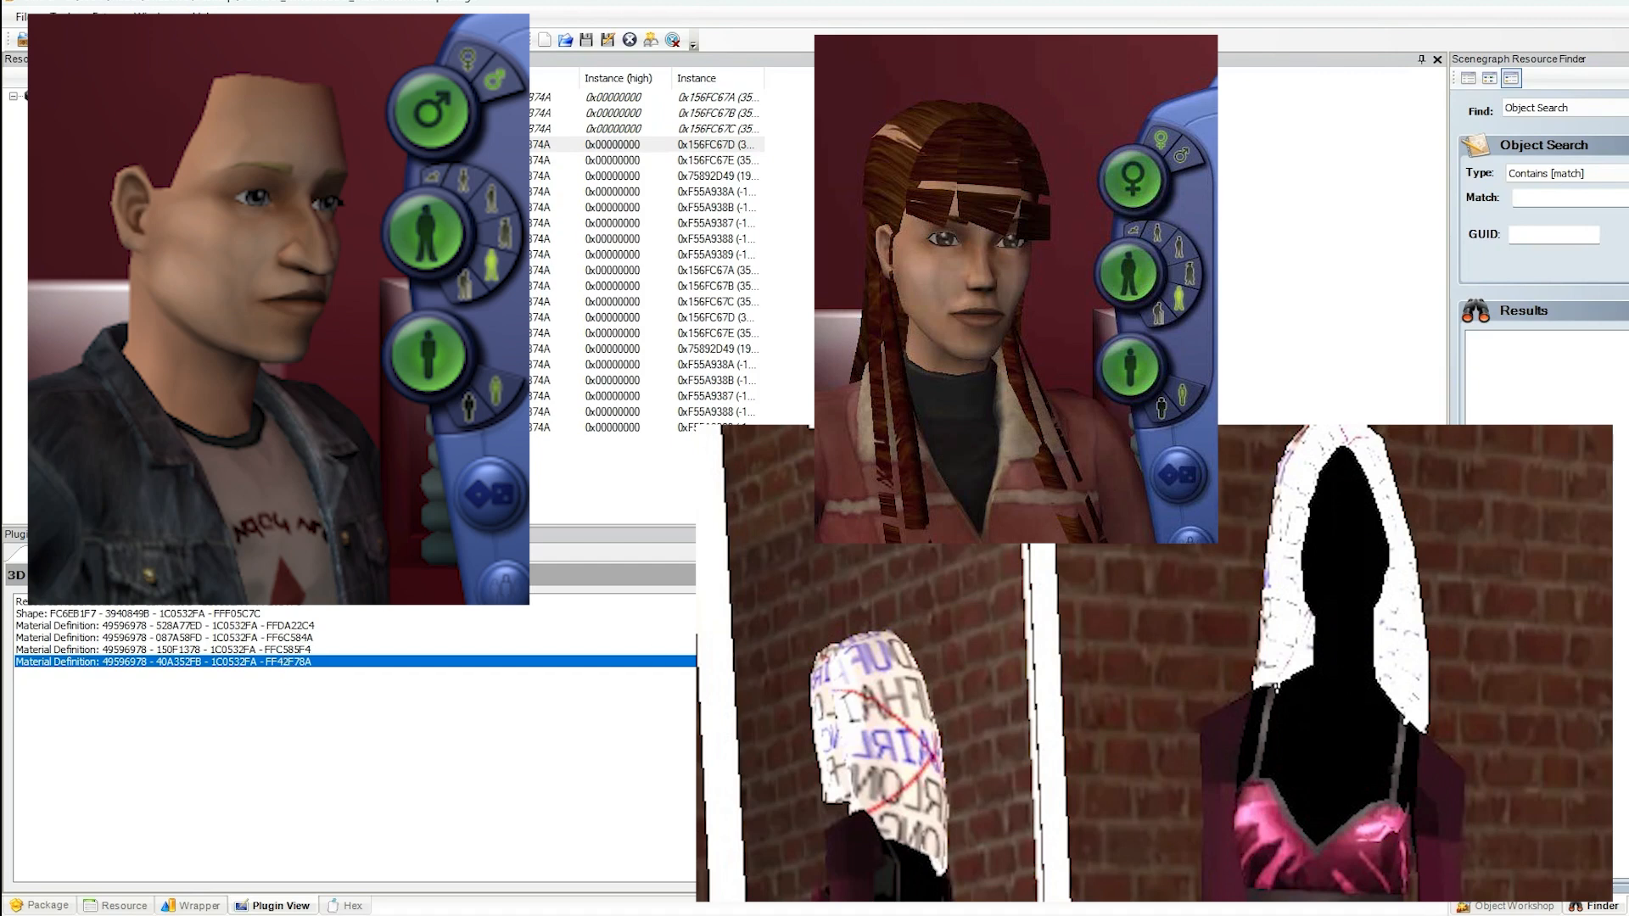
click(604, 649)
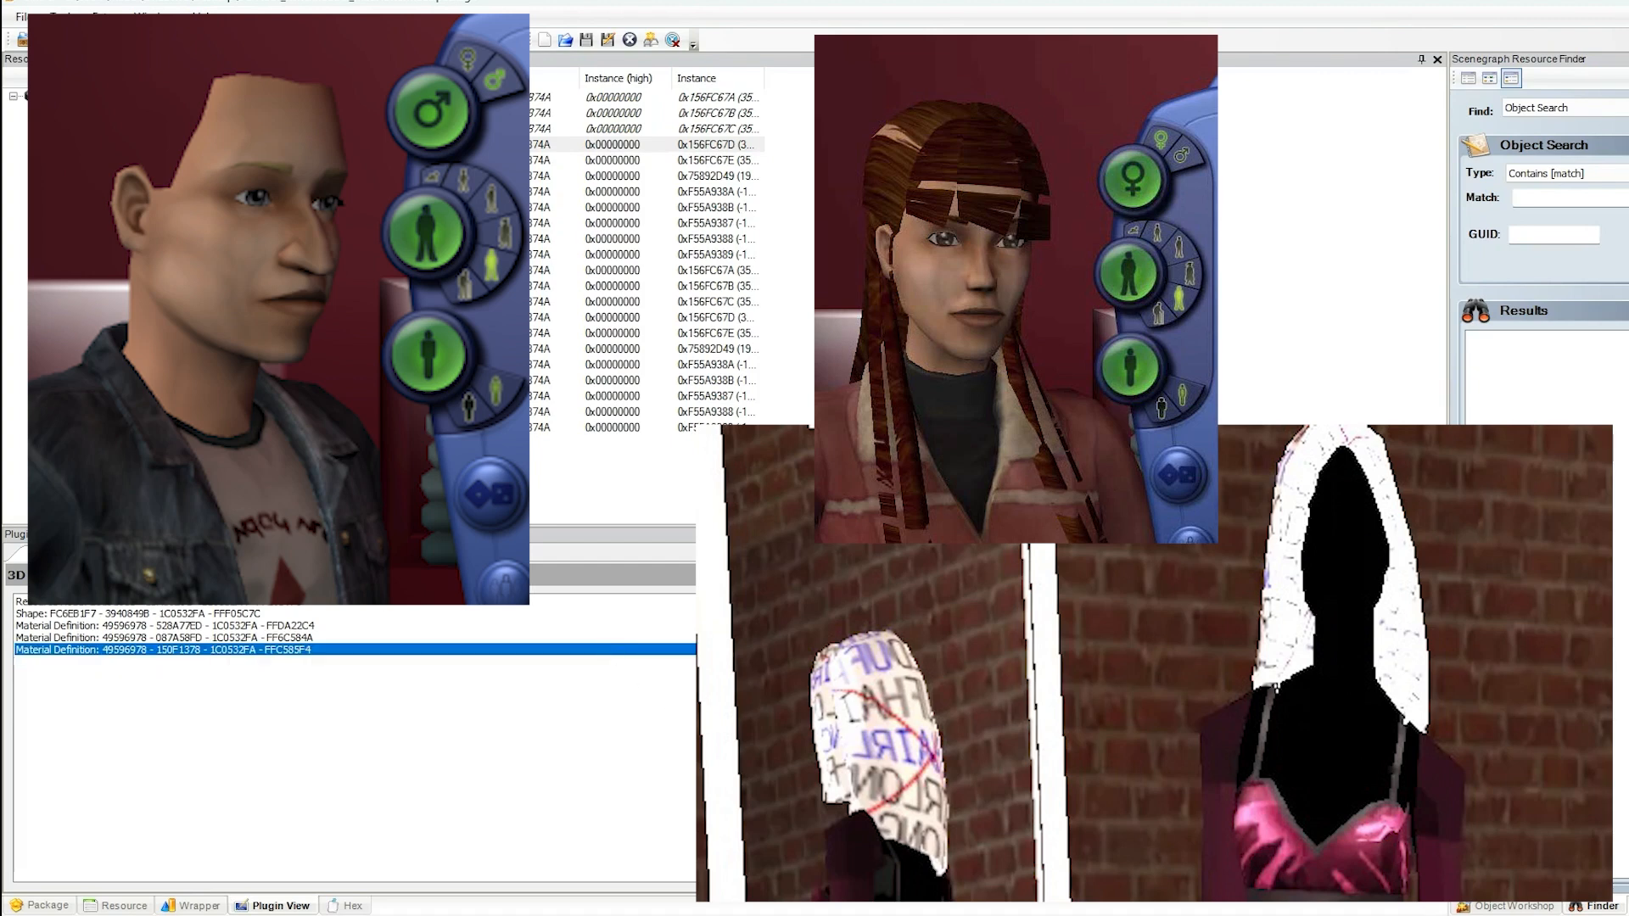
click(302, 637)
key(Delete)
click(604, 625)
key(Delete)
- Delete the Shape and Resource Node entries from the fourth 3D ID Referencing File and commit the changes
click(604, 613)
key(Delete)
click(692, 602)
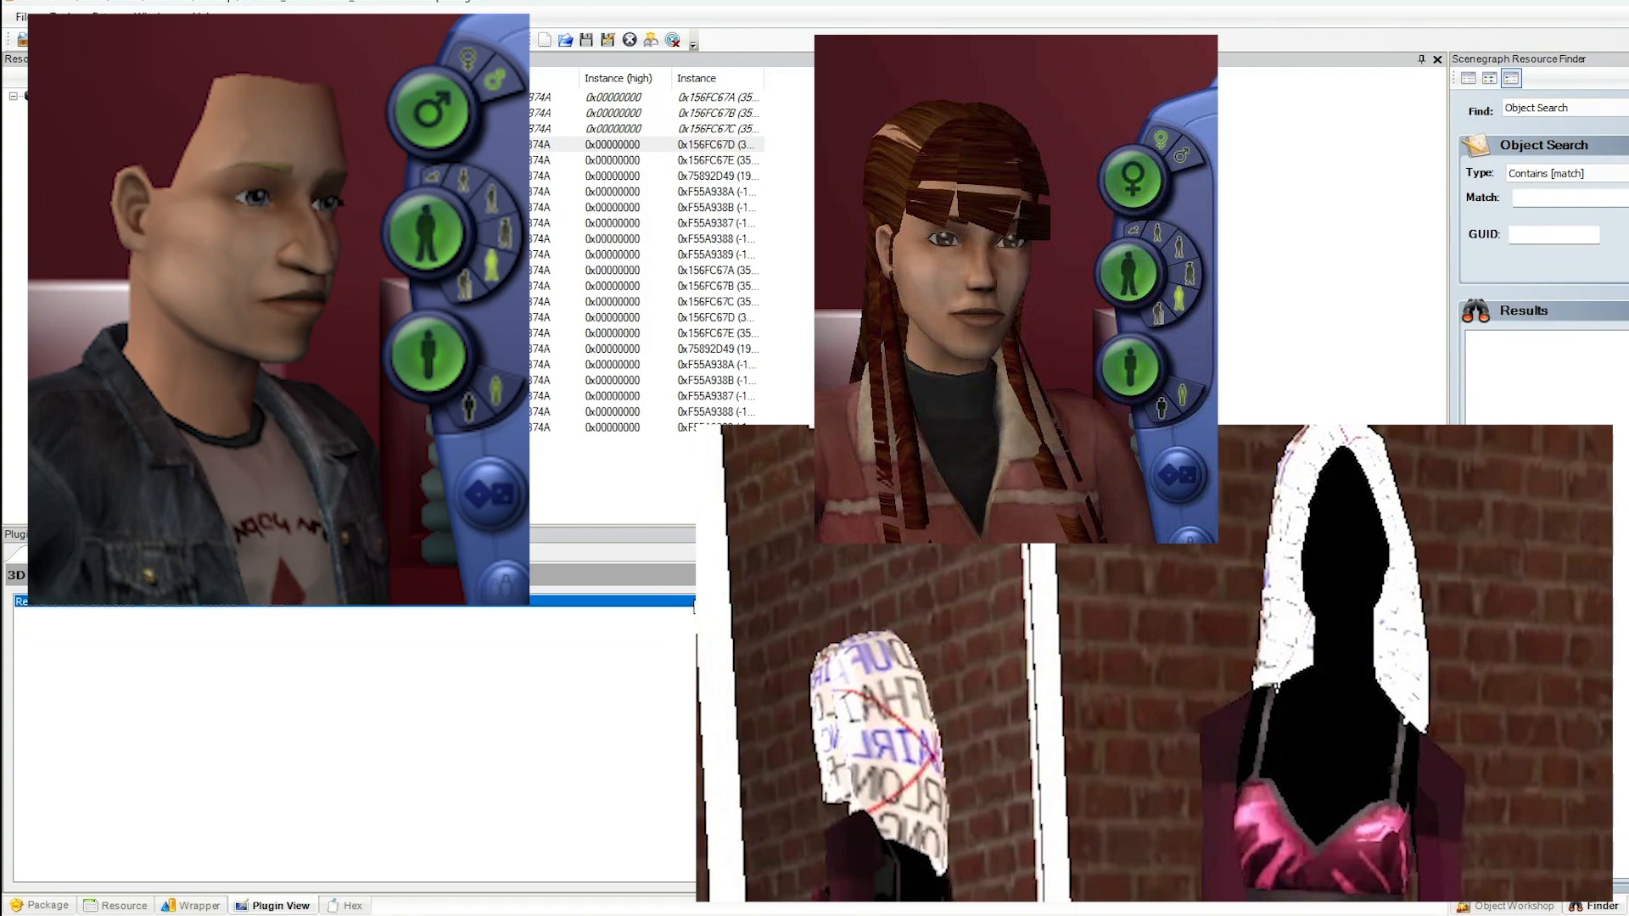
key(Delete)
click(1017, 782)
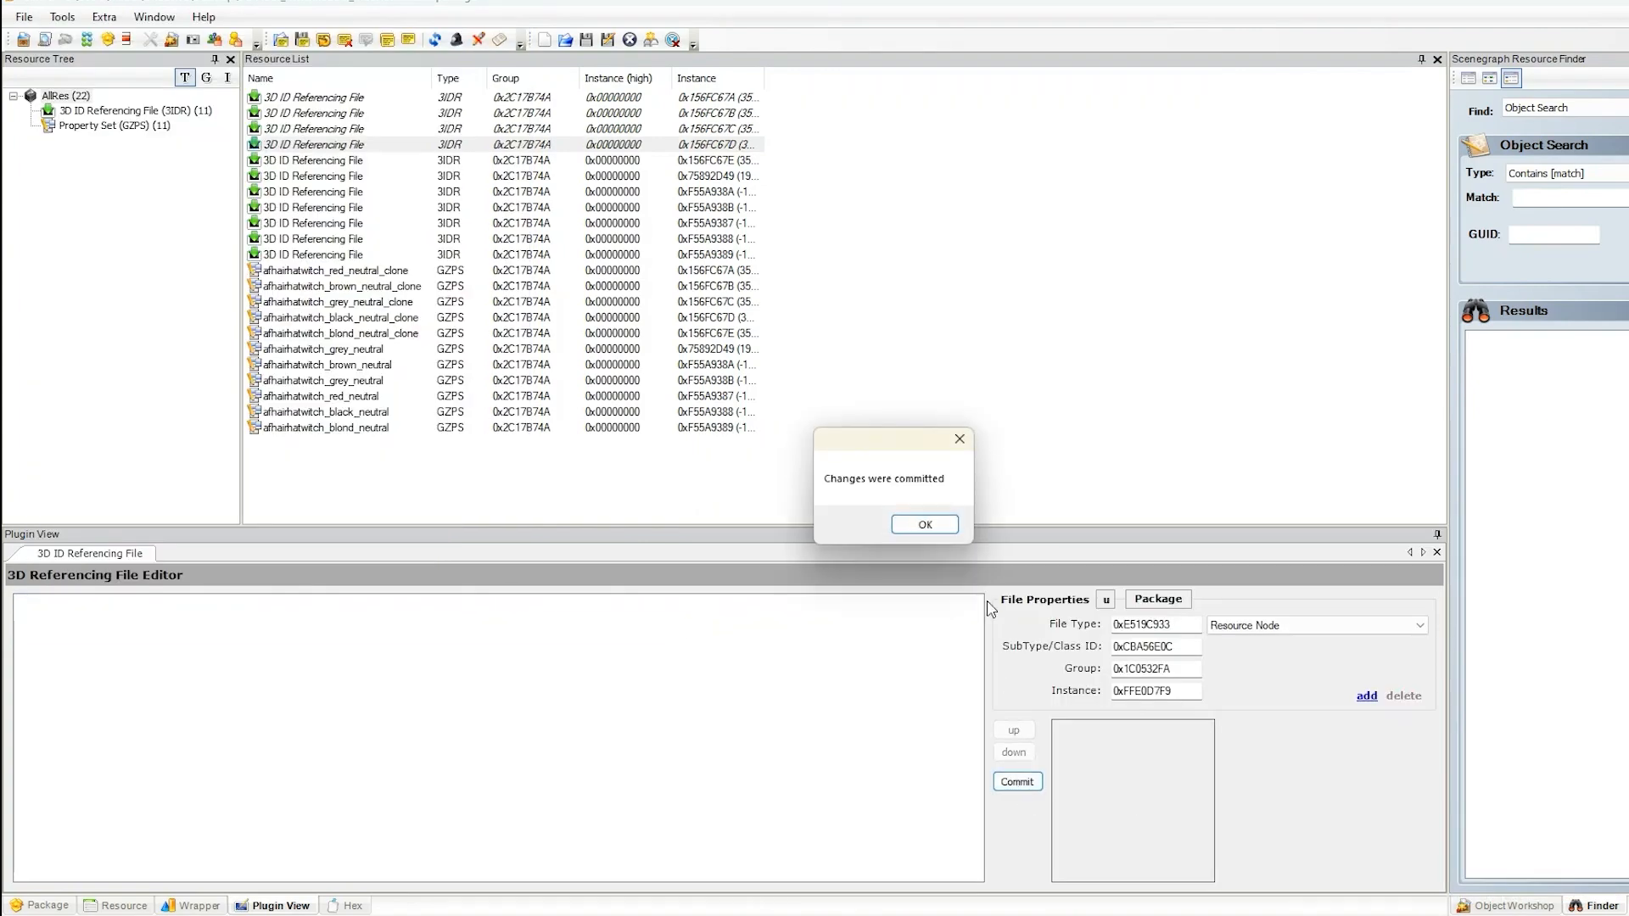
click(904, 523)
- Clear the reference entries from the fifth 3D ID Referencing File, instance 0x156FC67E, beginning with its Material Definitions
click(337, 160)
click(318, 662)
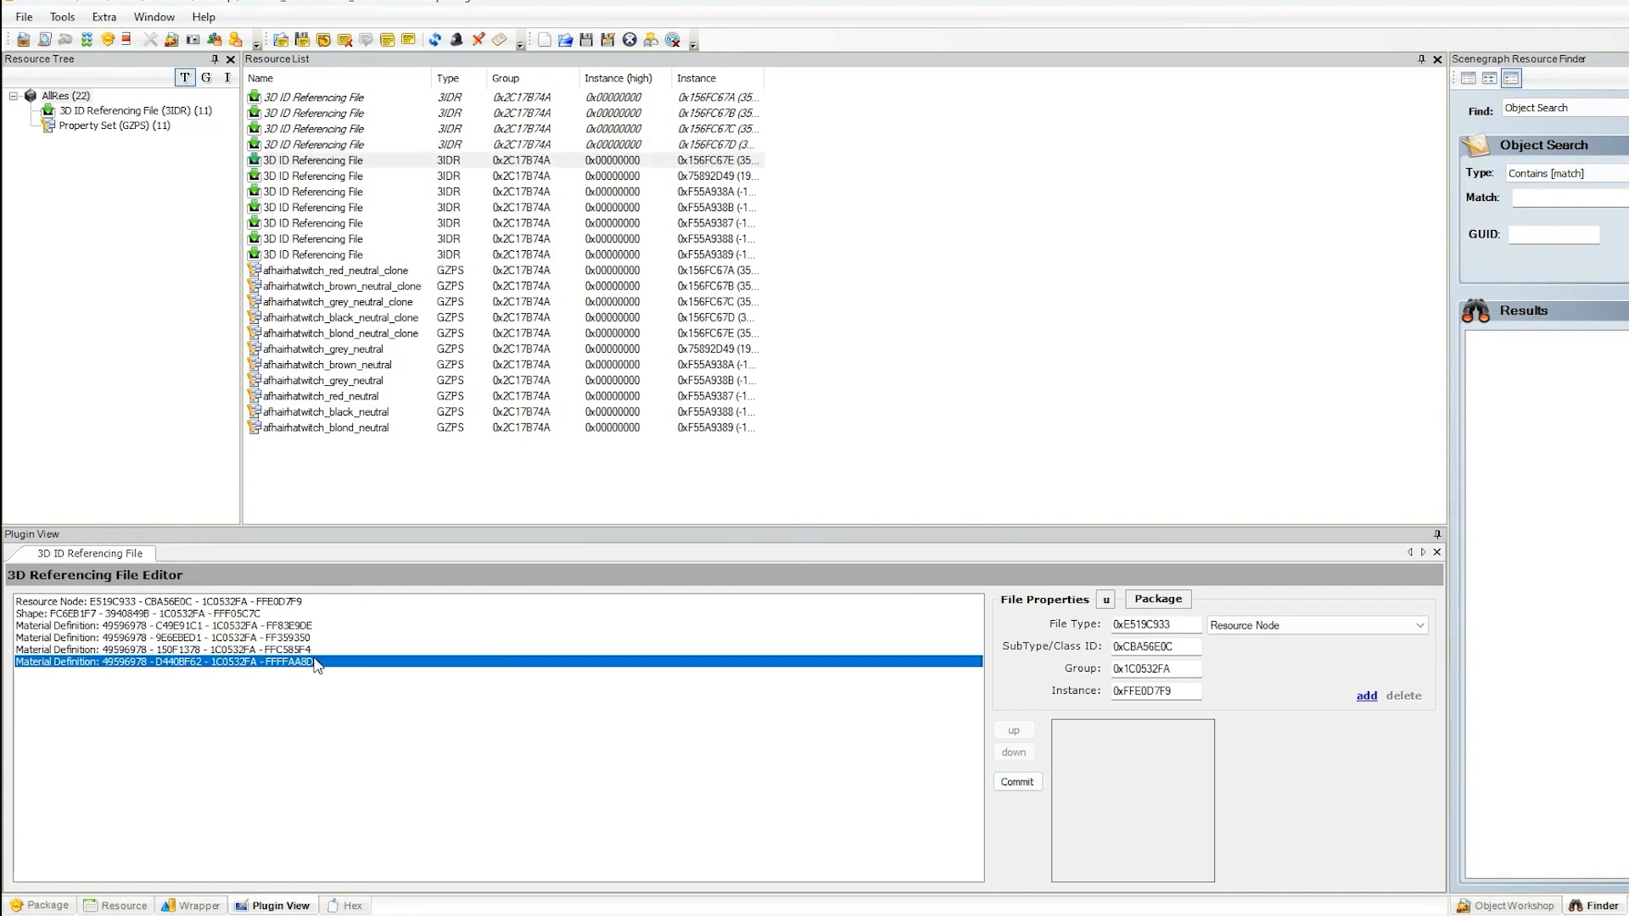
click(1404, 695)
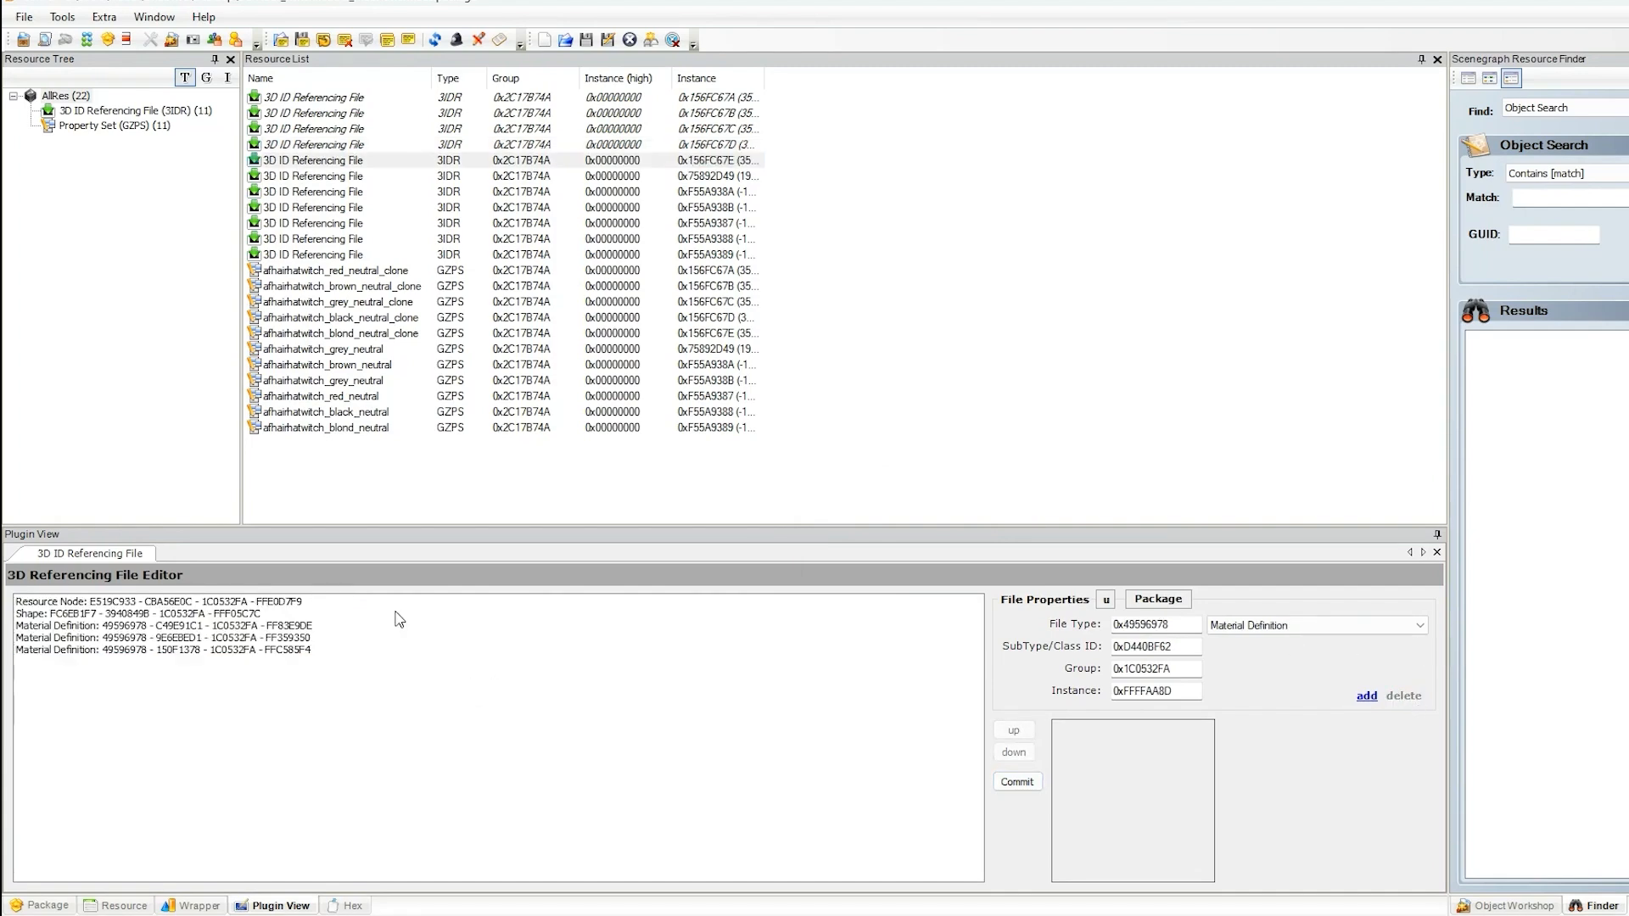
click(311, 639)
click(1416, 697)
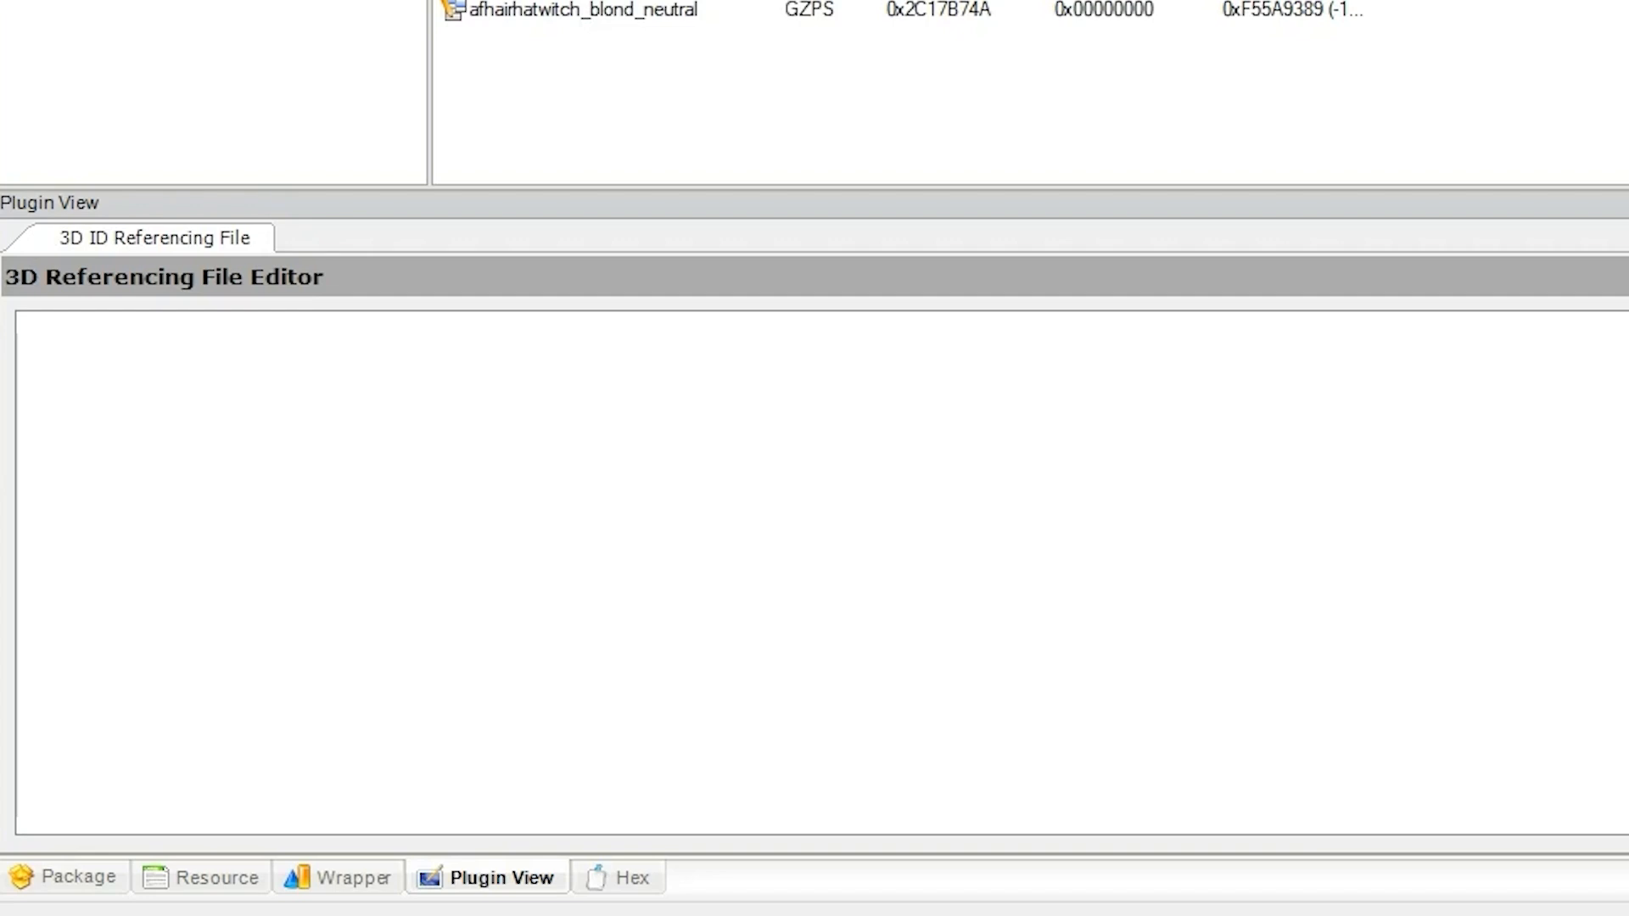
- Review the afhairhatwitch_blond_neutral property set and the entry lists of the first two 3D ID Referencing Files
click(691, 11)
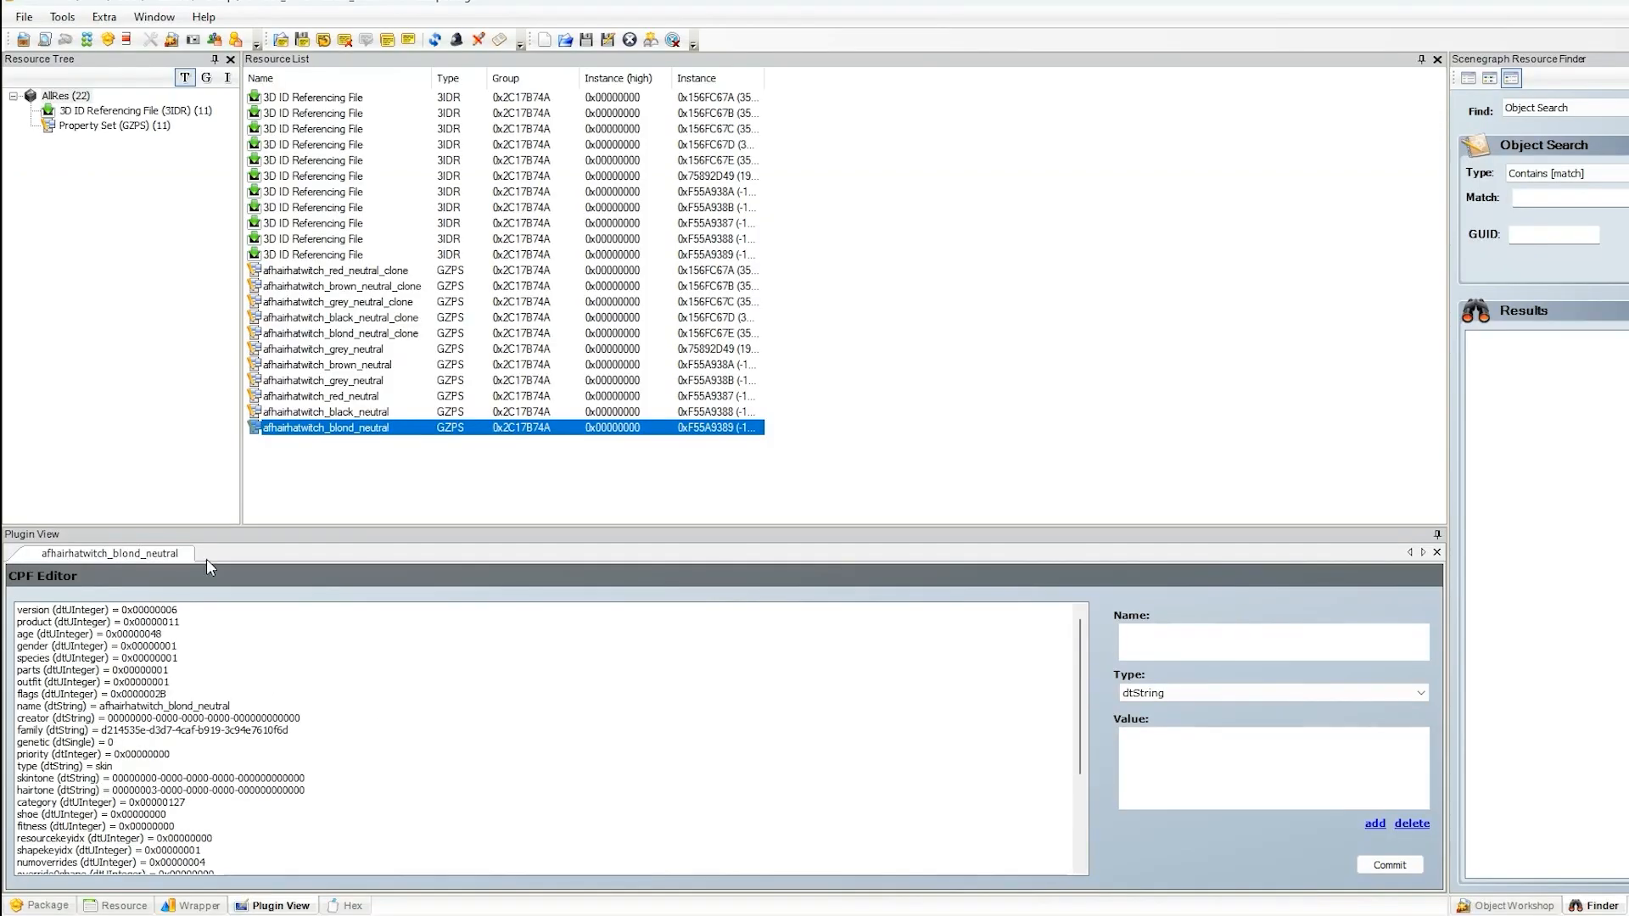
scroll(297, 708, down, 4)
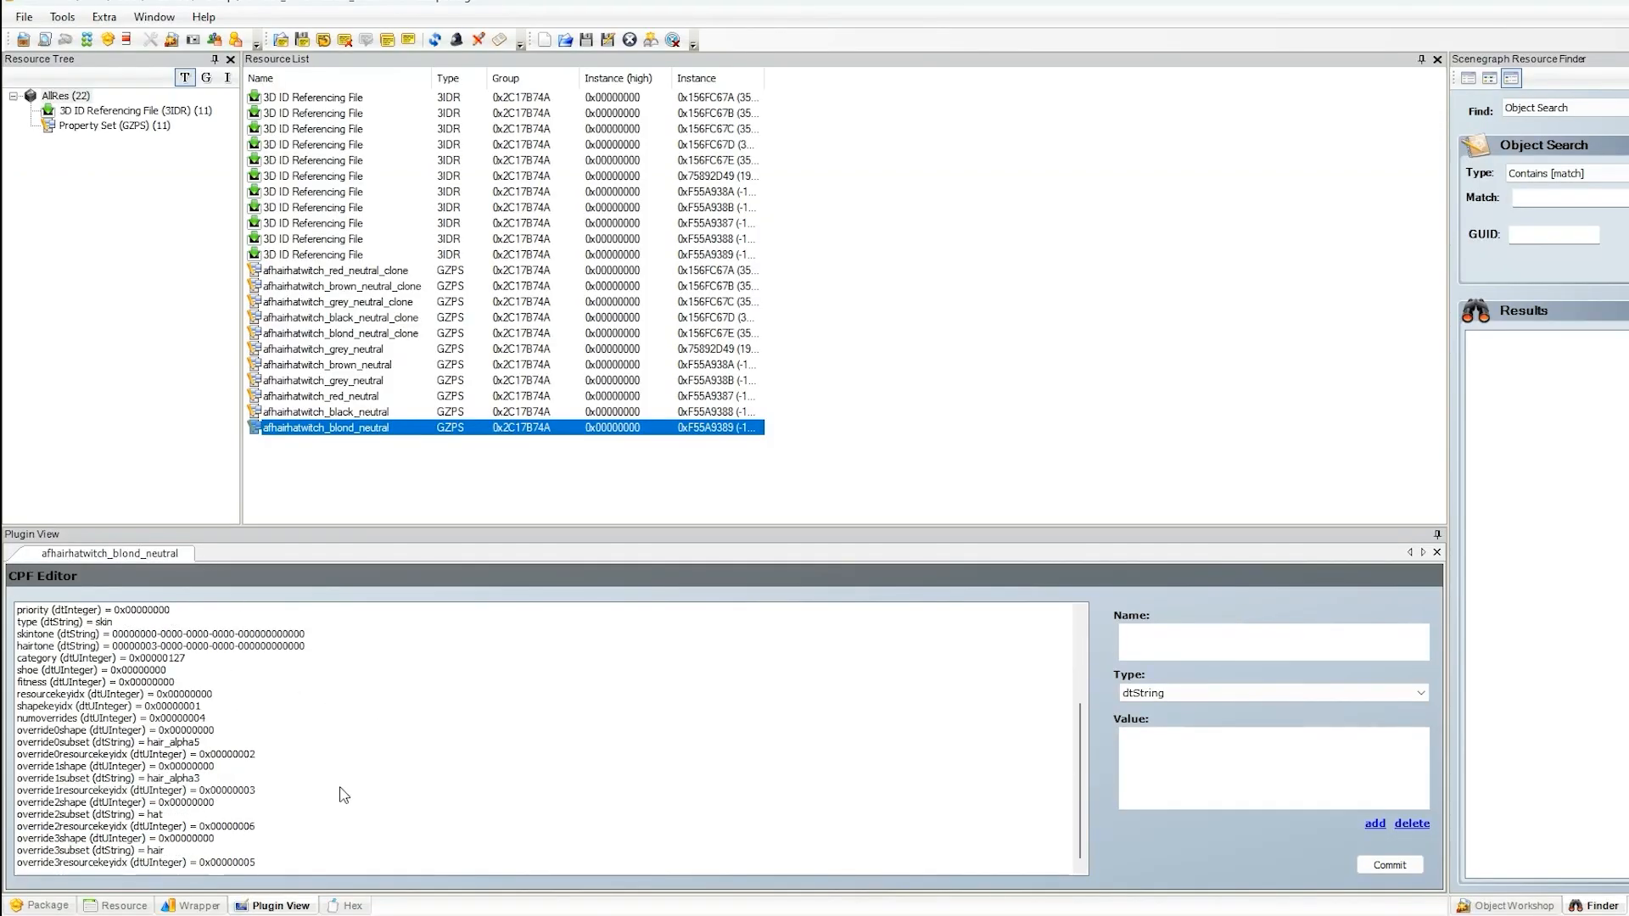
scroll(343, 795, up, 4)
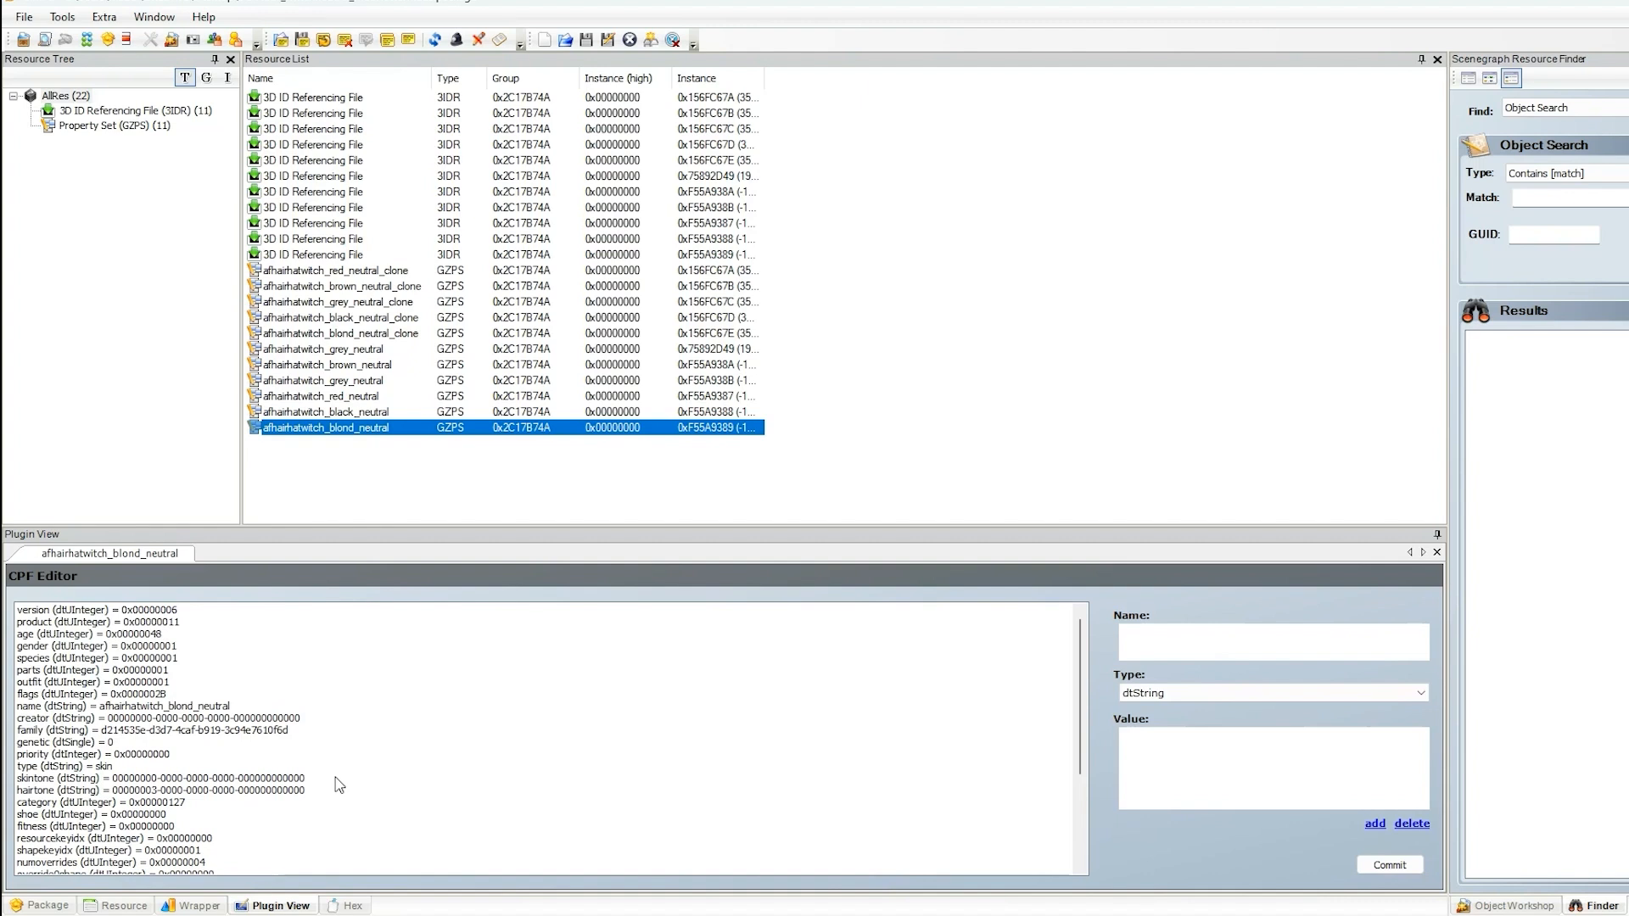
click(328, 100)
click(331, 114)
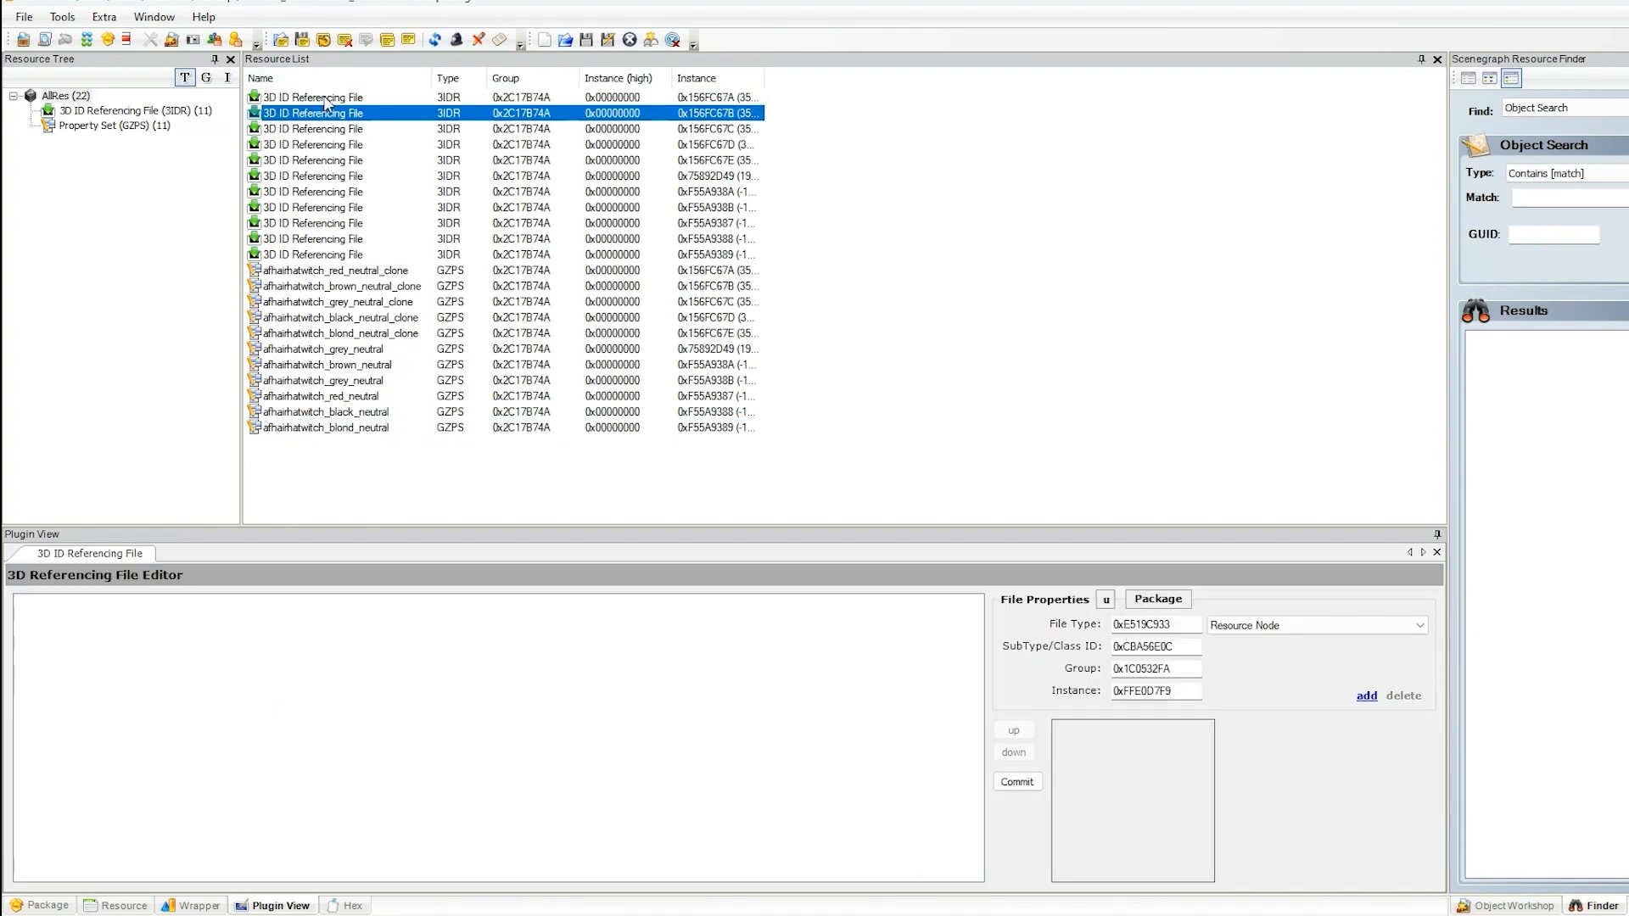
- Start adding files to the package and browse to the "Clothing Mesh Extracted" folder on the Desktop
right_click(974, 189)
click(997, 195)
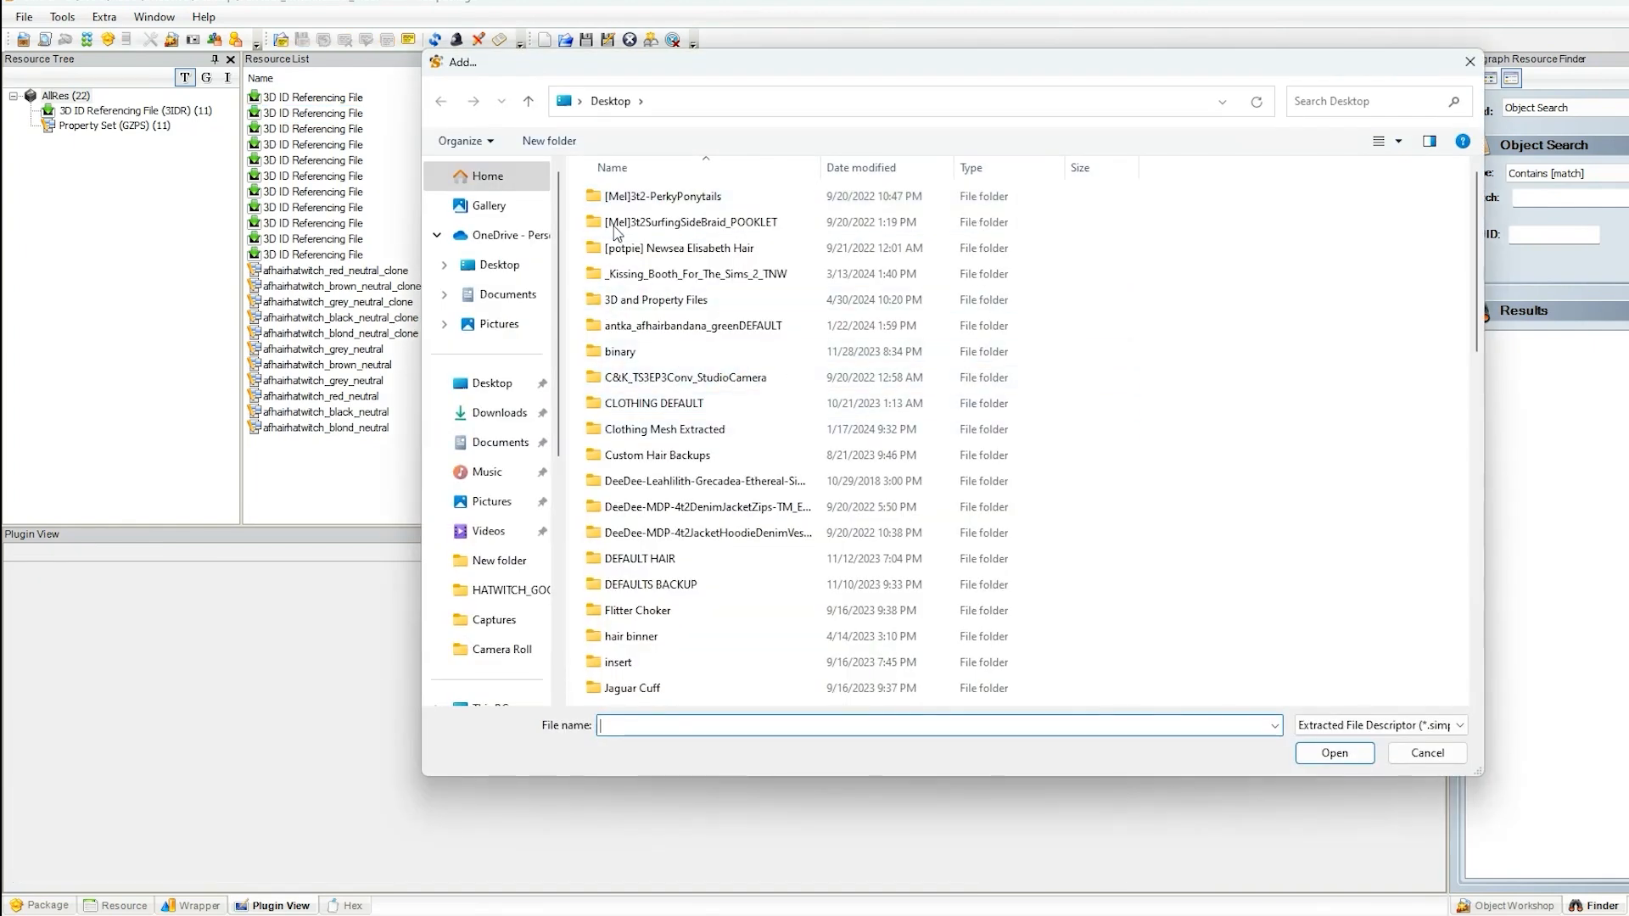
double_click(688, 431)
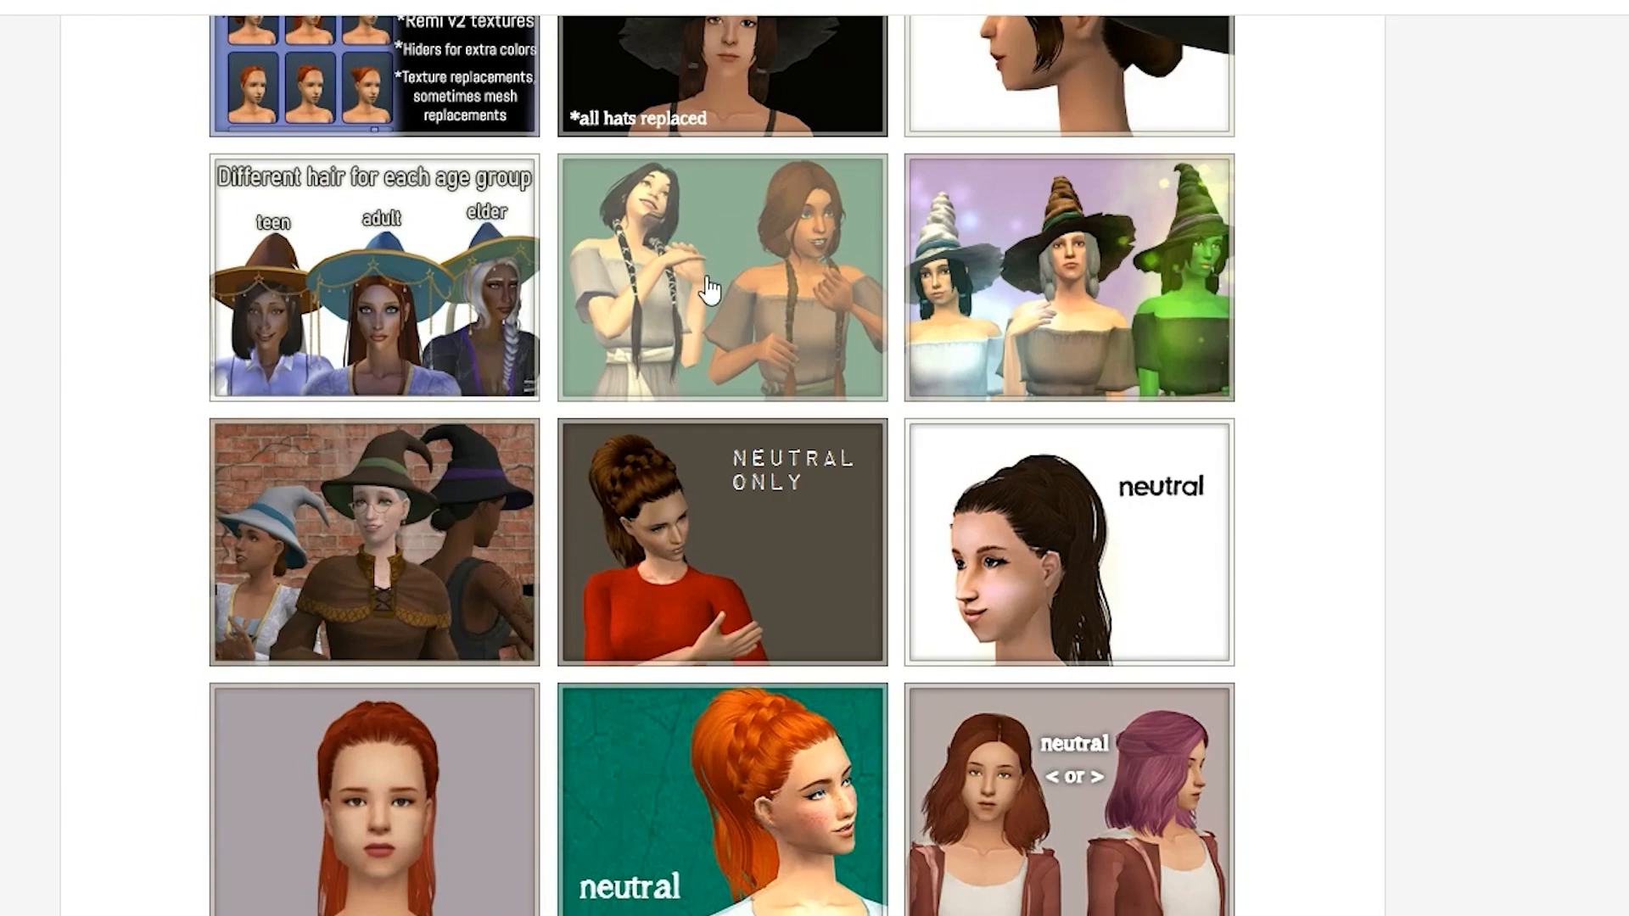
scroll(720, 379, up, 5)
scroll(743, 772, down, 5)
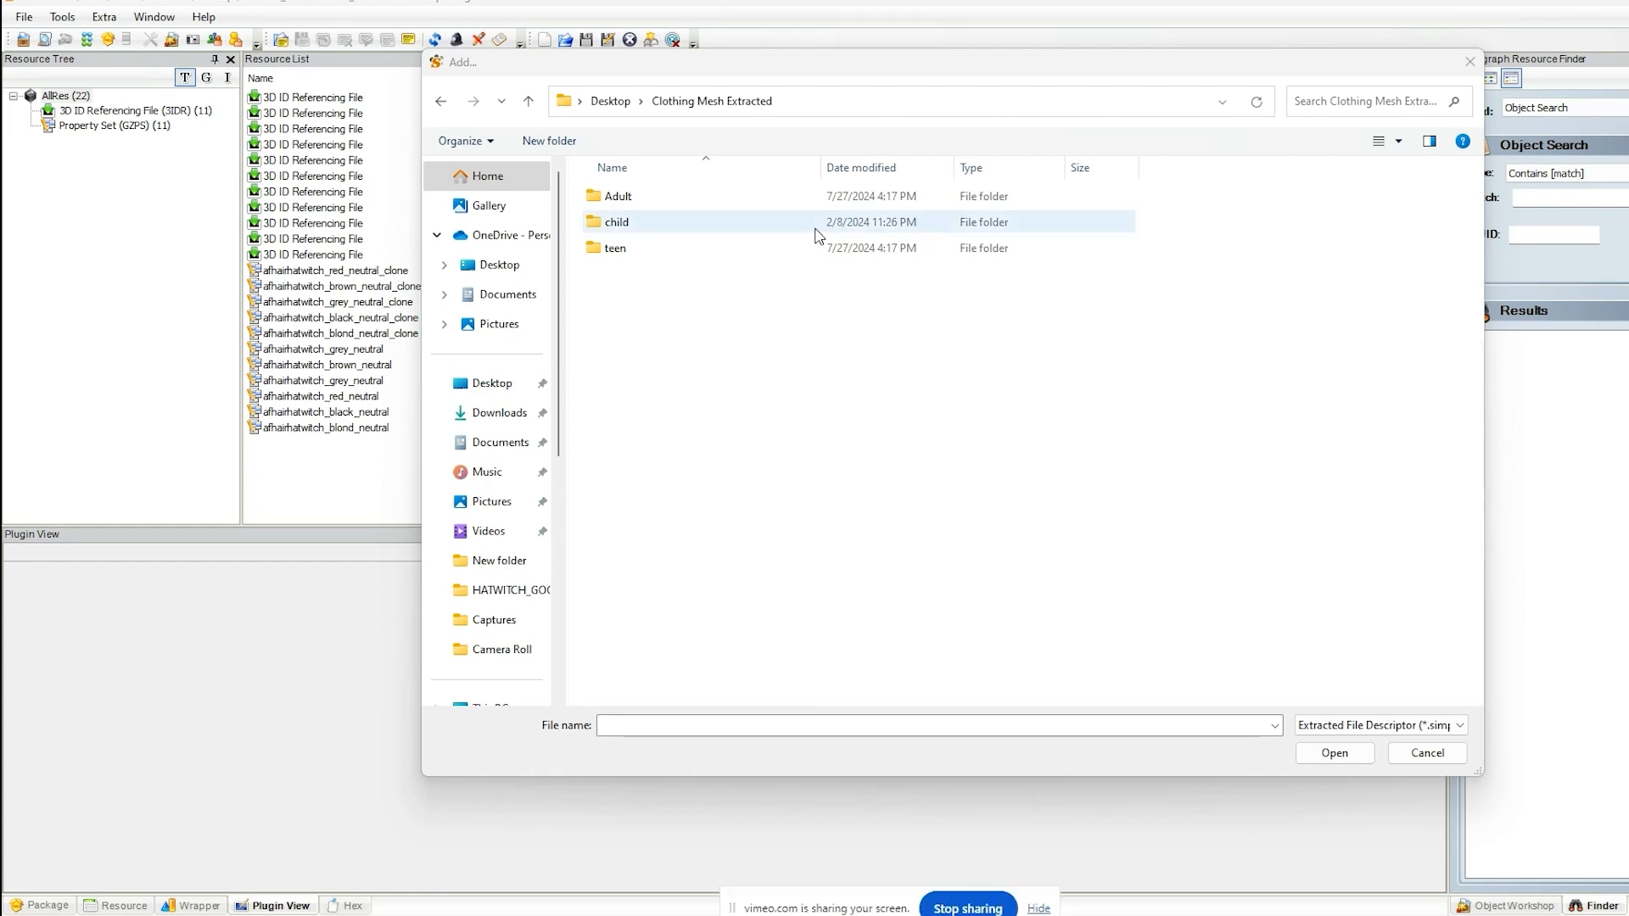
- Add the extracted Resource Node file 0A704D09-1C050000-FF12E58D.5cr from the "E519C933 - Resource Node" folder inside Adult to the package
double_click(619, 196)
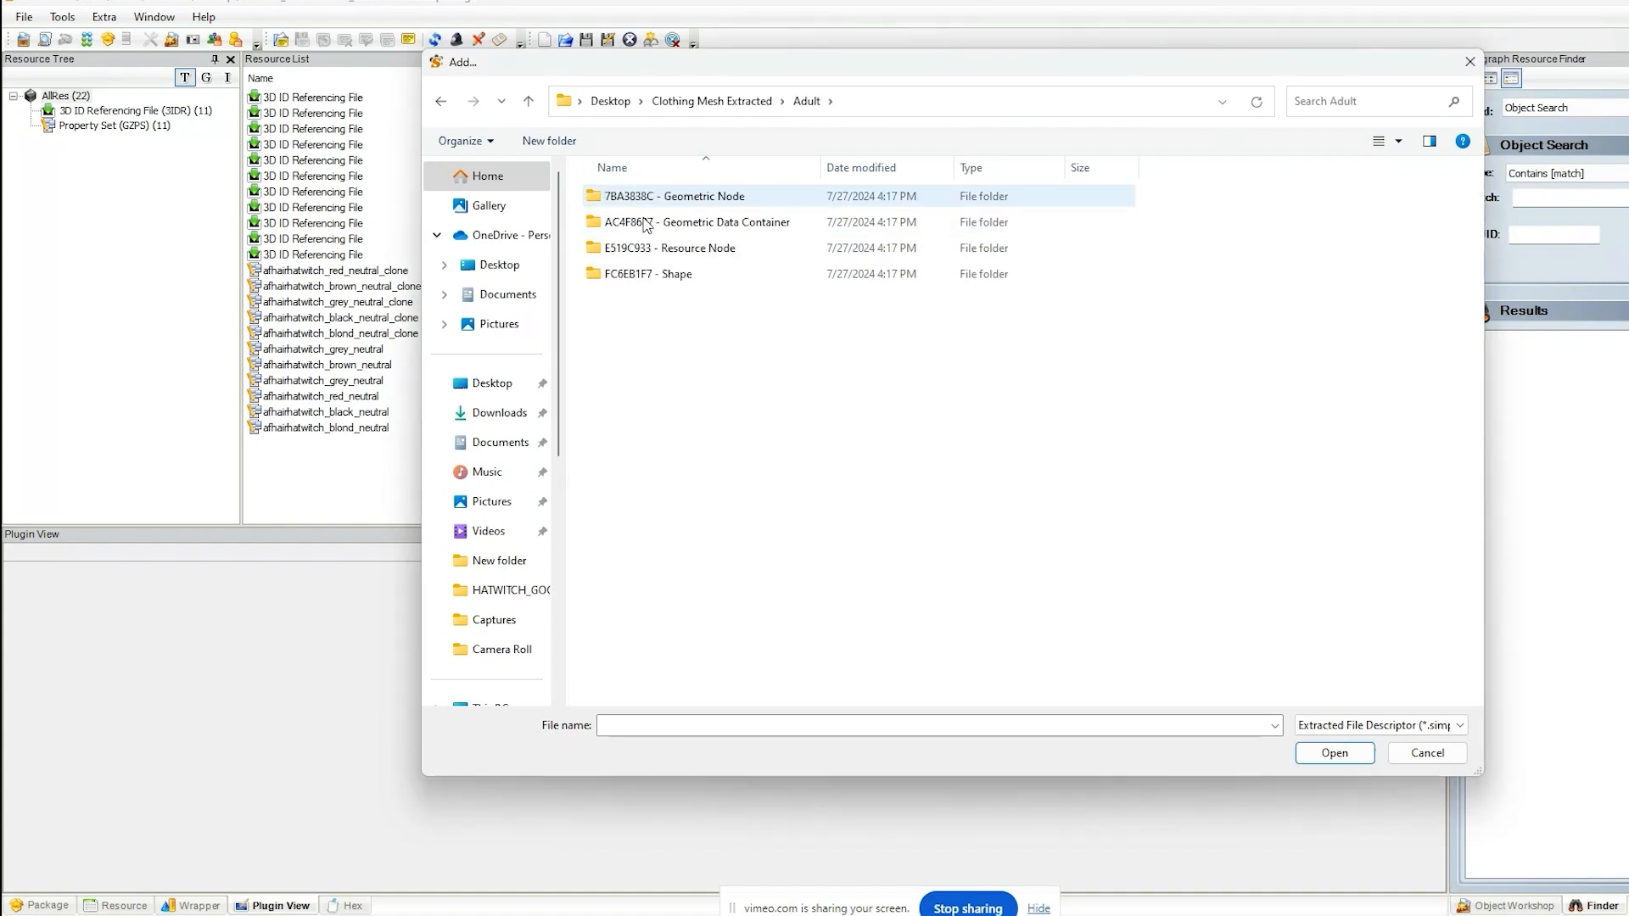
click(726, 203)
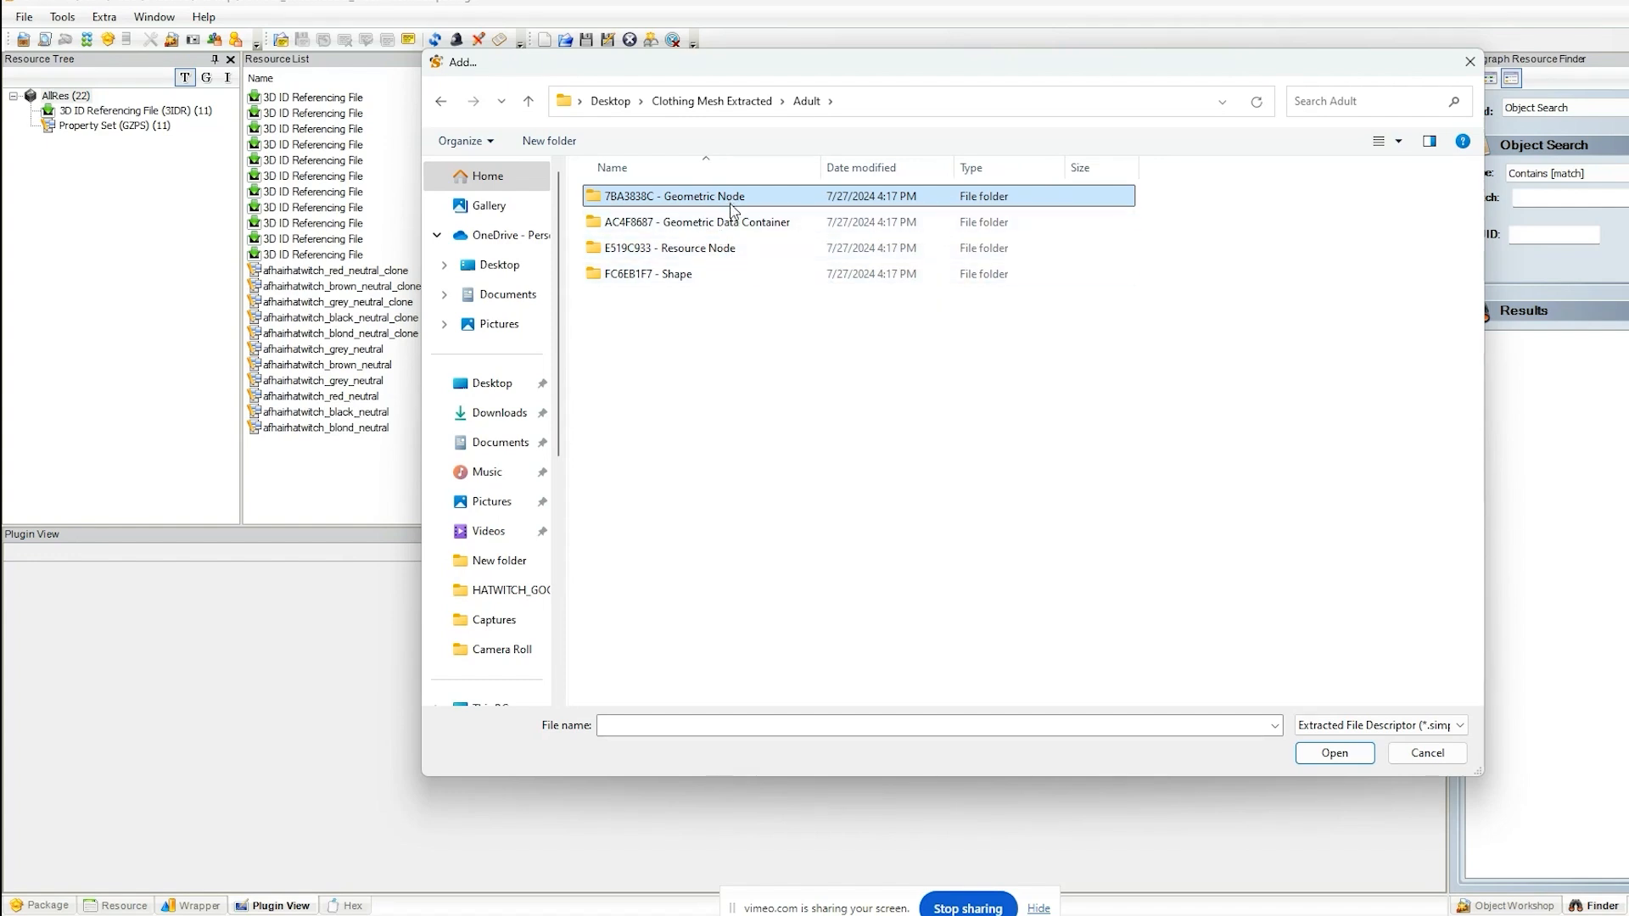
click(735, 224)
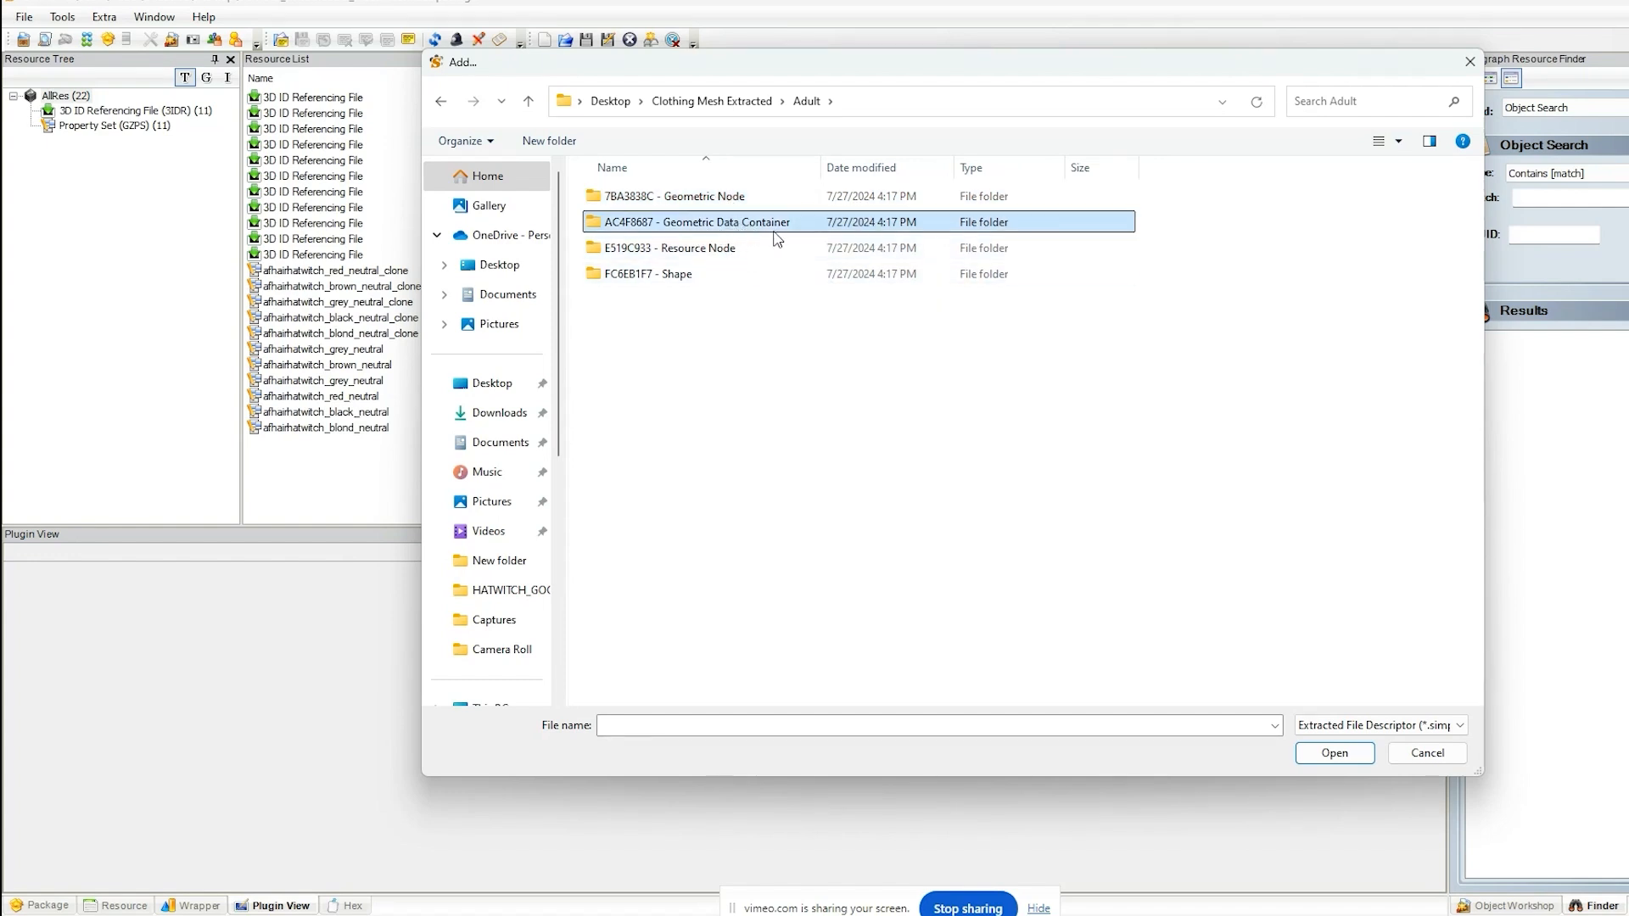
double_click(709, 256)
double_click(712, 208)
- Add the extracted Shape file from the "FC6EB1F7 - Shape" folder inside Adult to the package
right_click(961, 270)
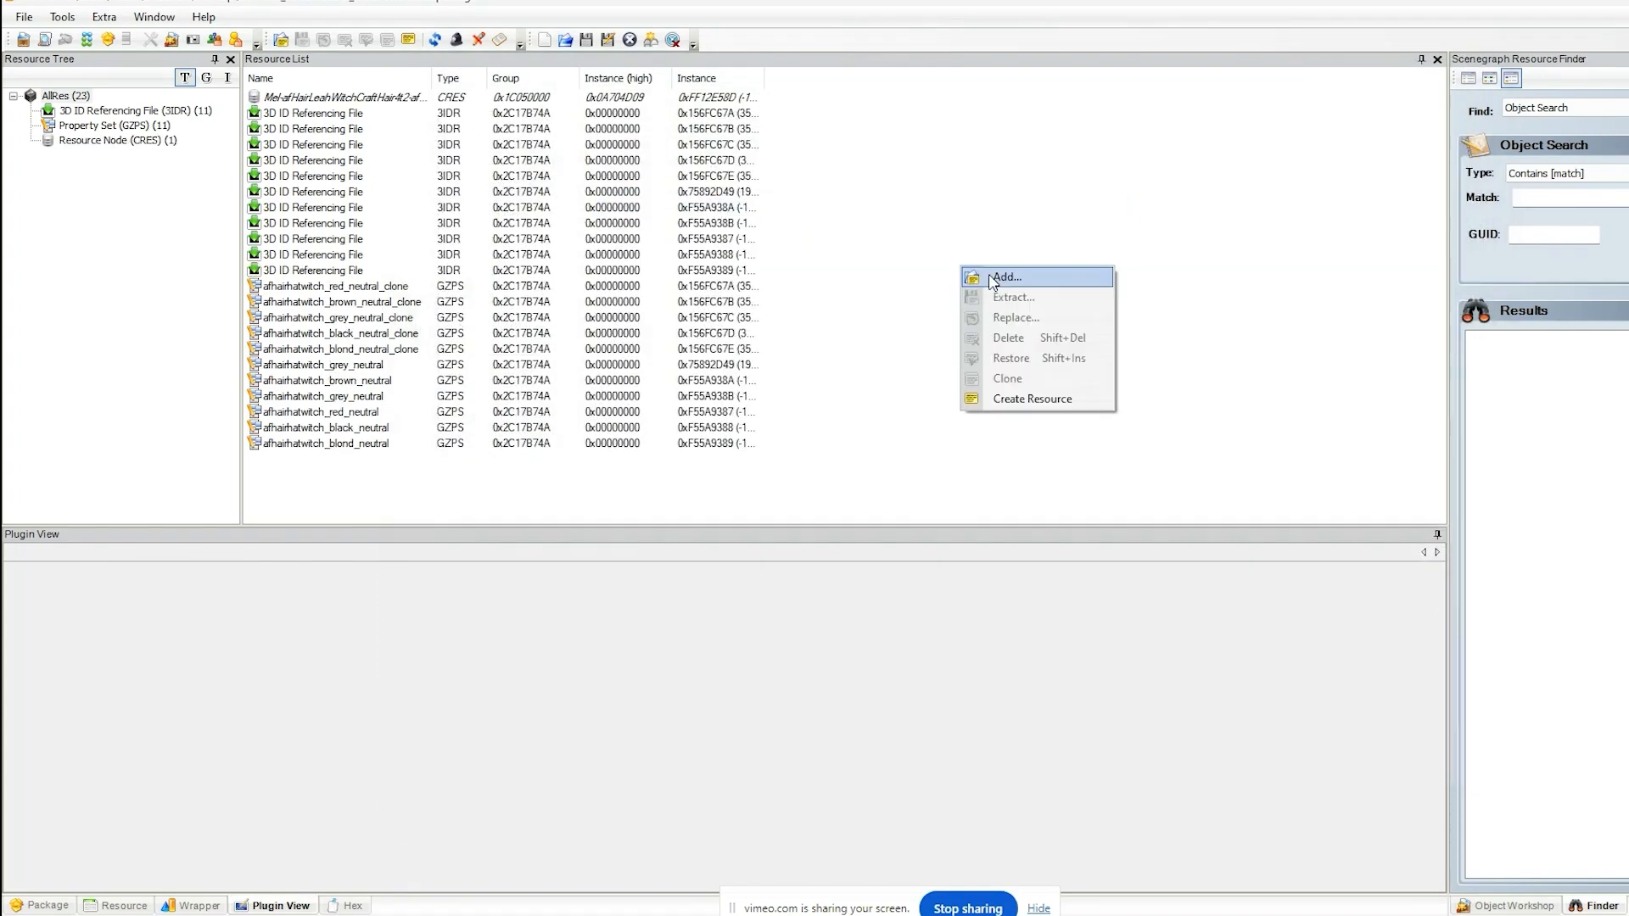
click(1004, 277)
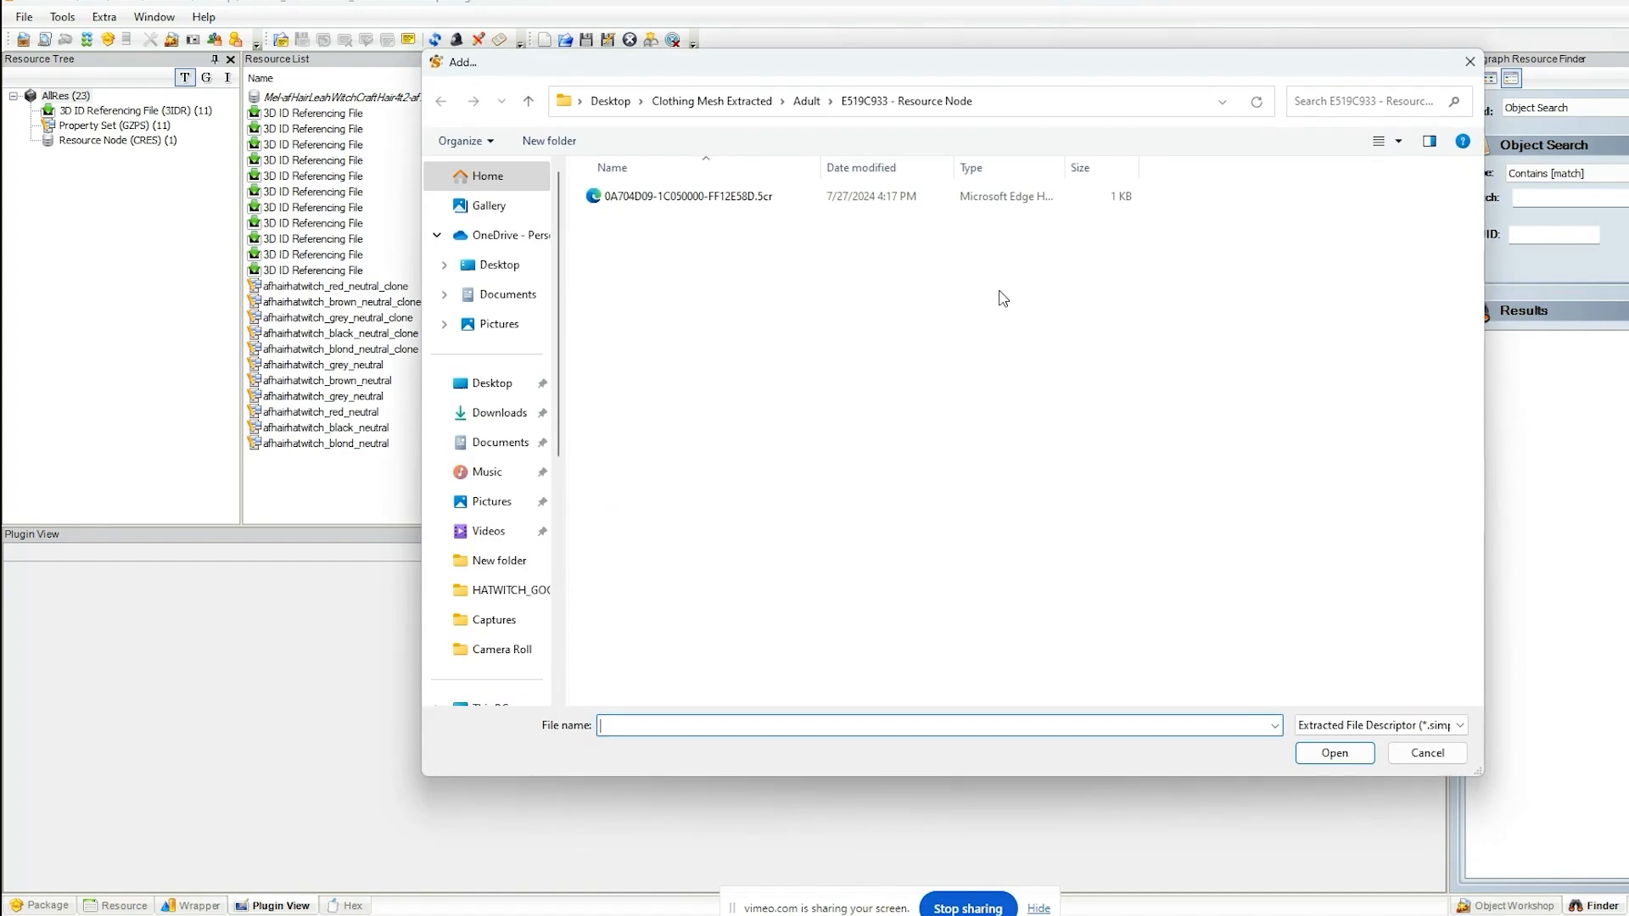
click(806, 101)
double_click(705, 282)
double_click(683, 197)
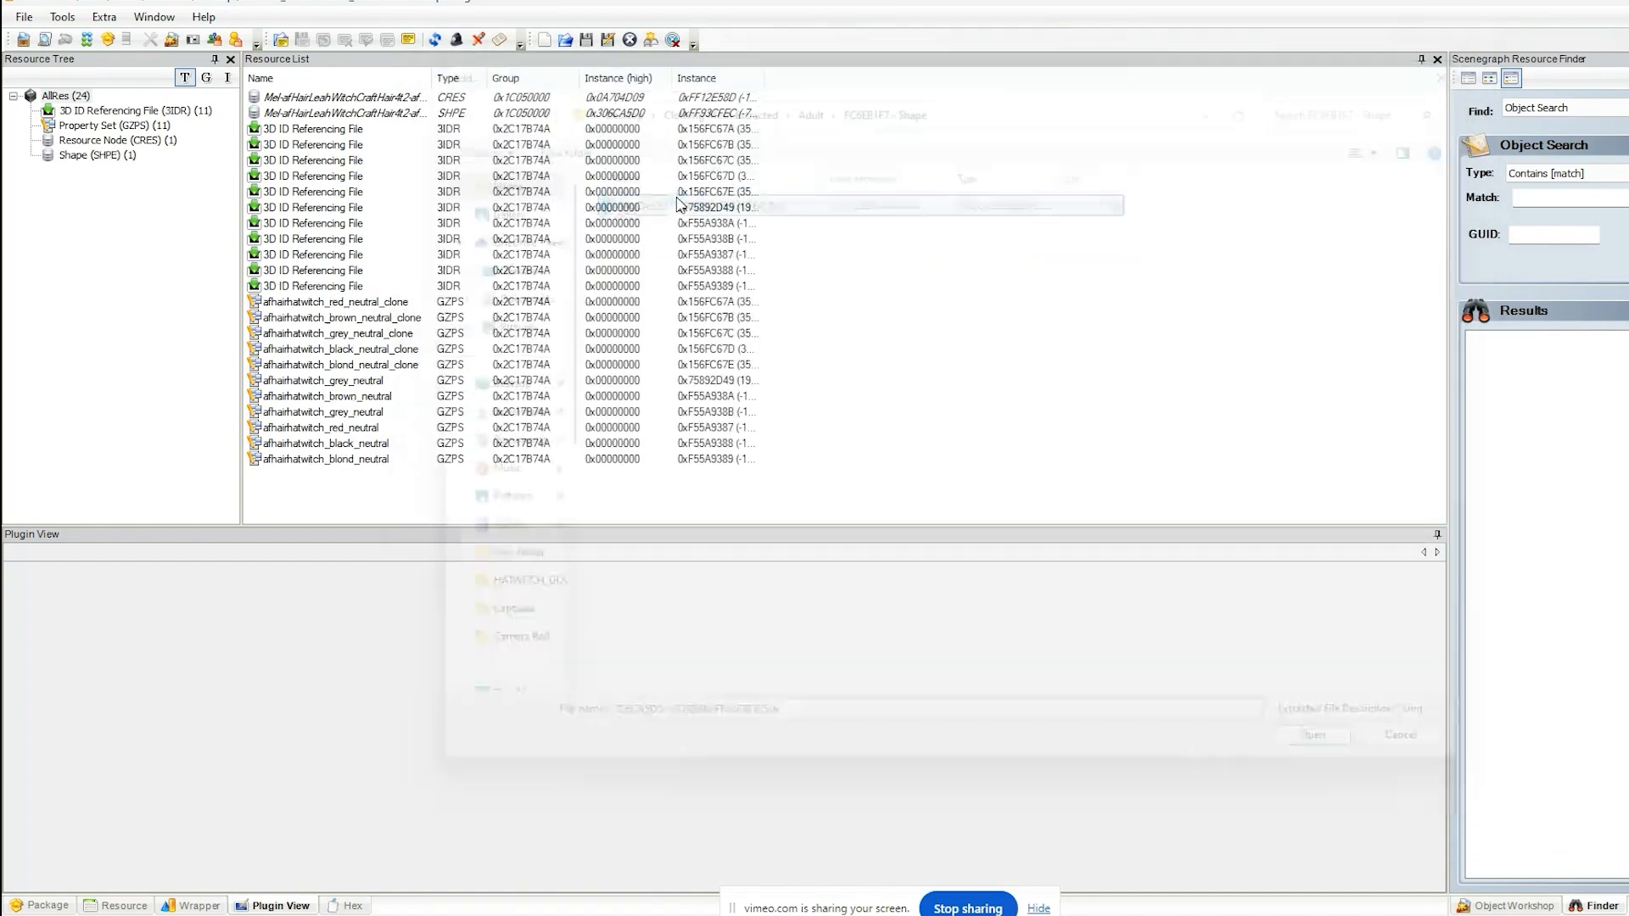
- Add the package's new Resource Node and Shape references to the 3D ID Referencing File 0x156FC67A and commit the changes
click(330, 100)
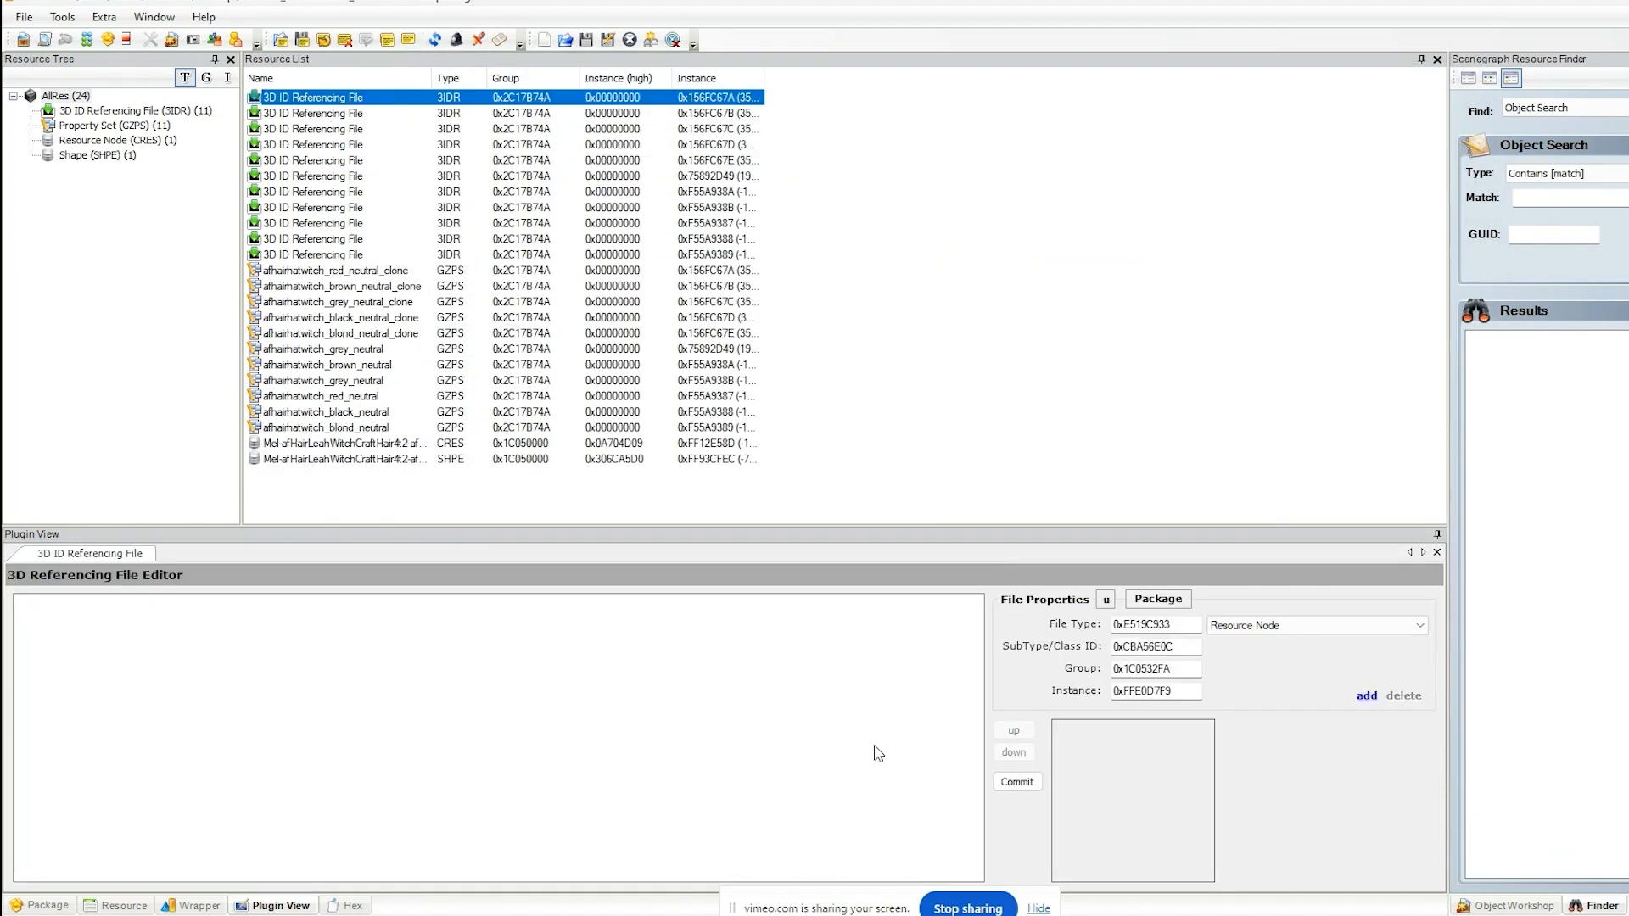
click(1166, 601)
drag(348, 174, 948, 151)
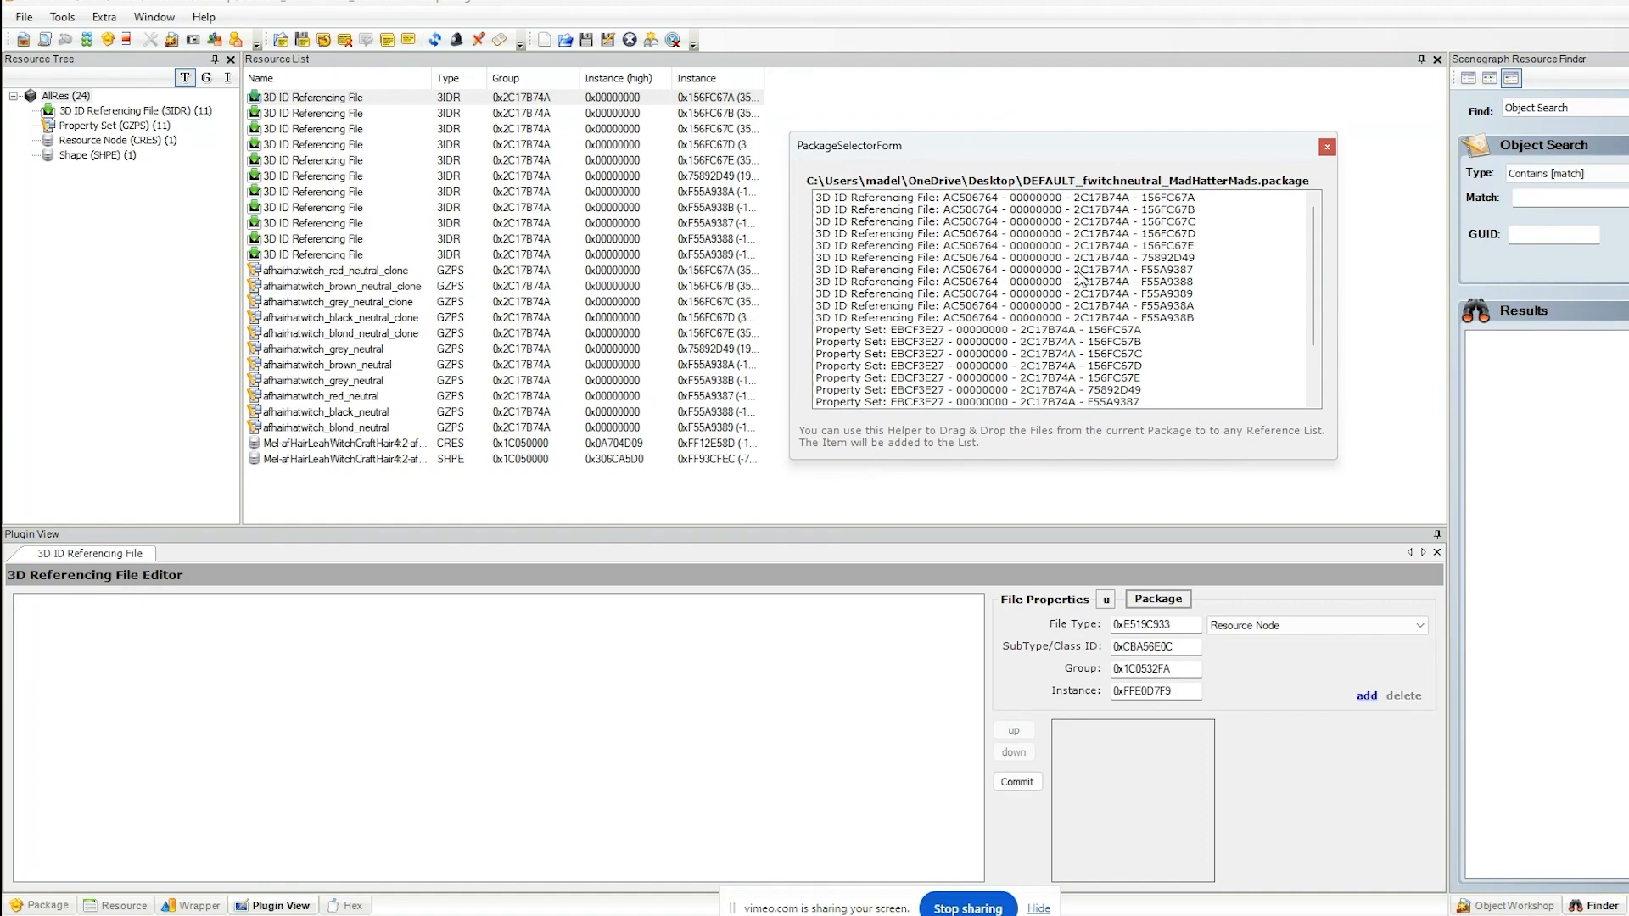
scroll(1078, 276, down, 2)
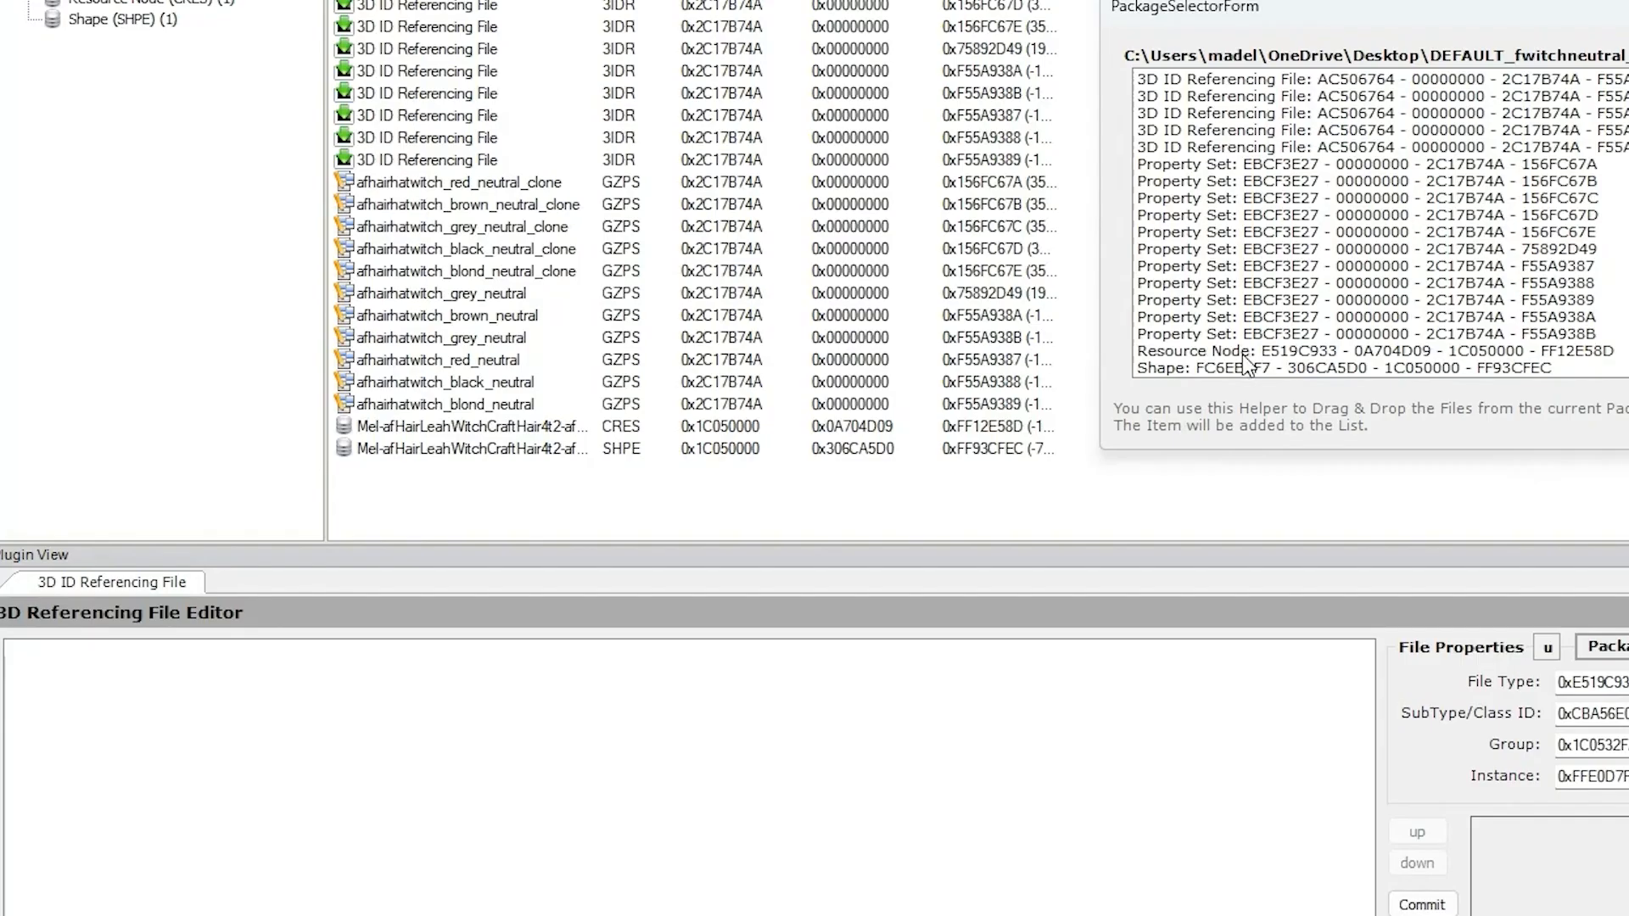
drag(897, 393, 488, 655)
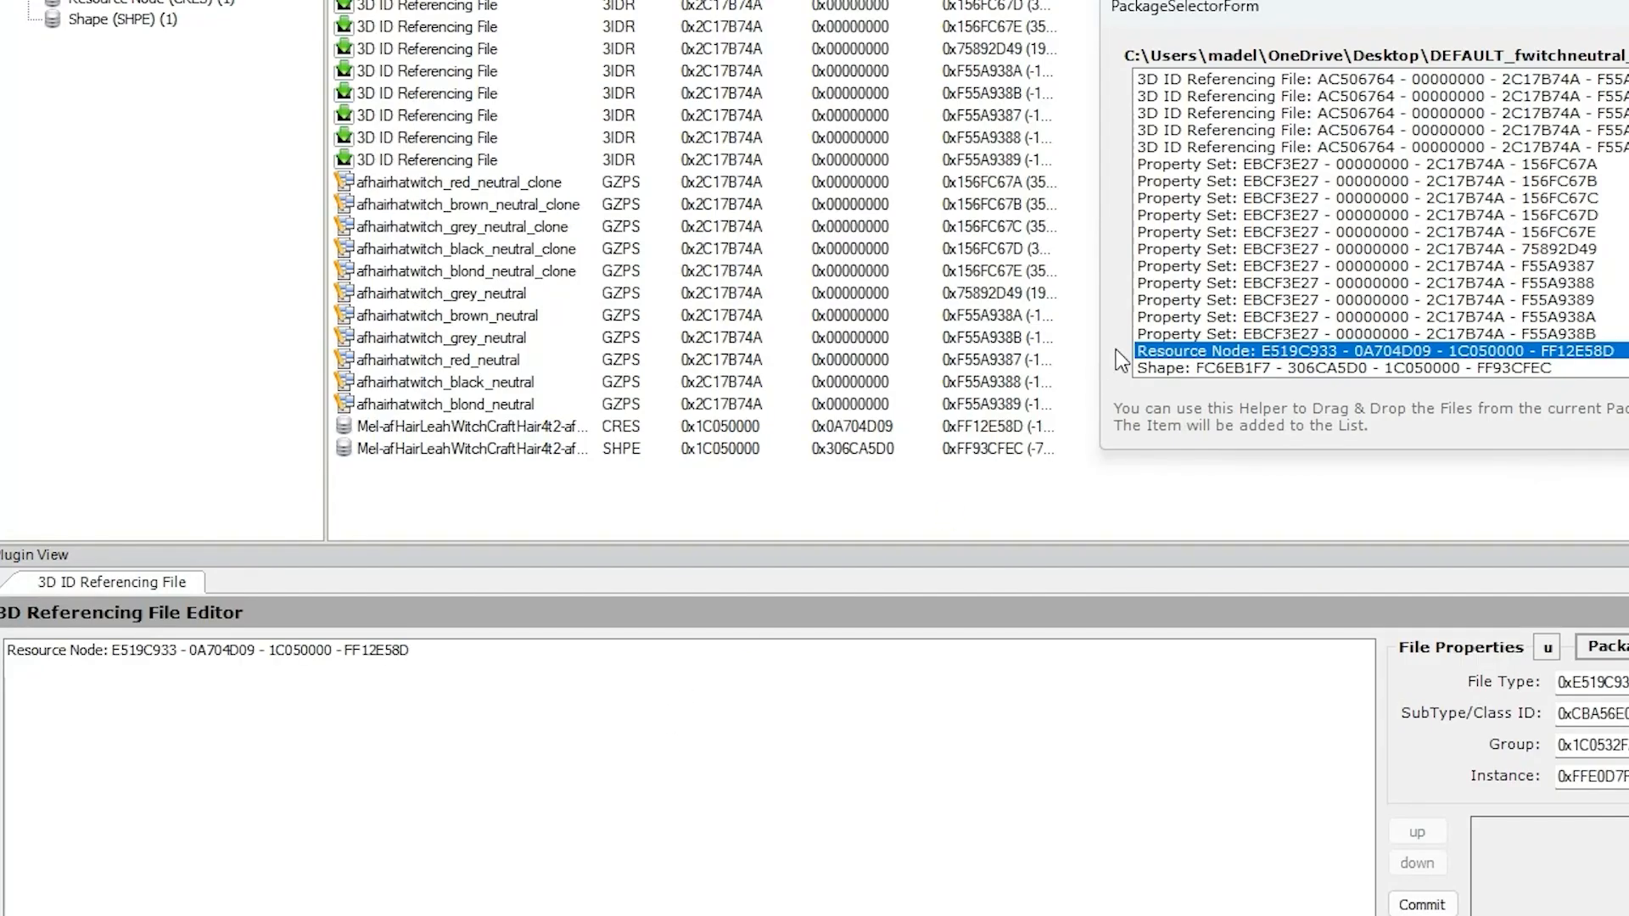
drag(1171, 368, 862, 704)
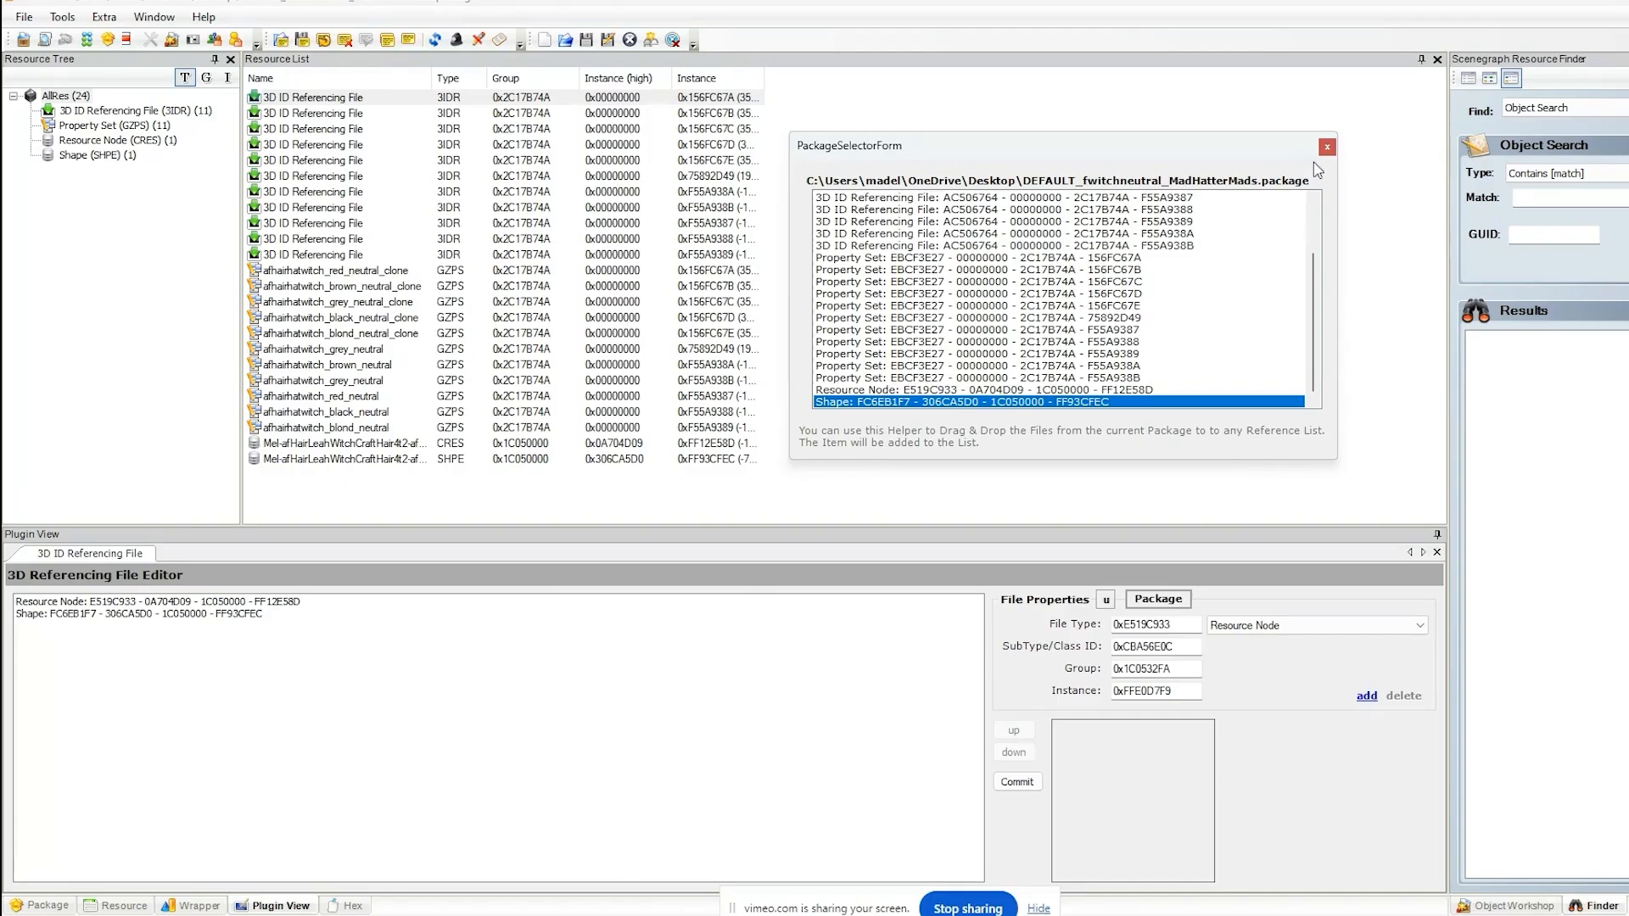
click(1036, 779)
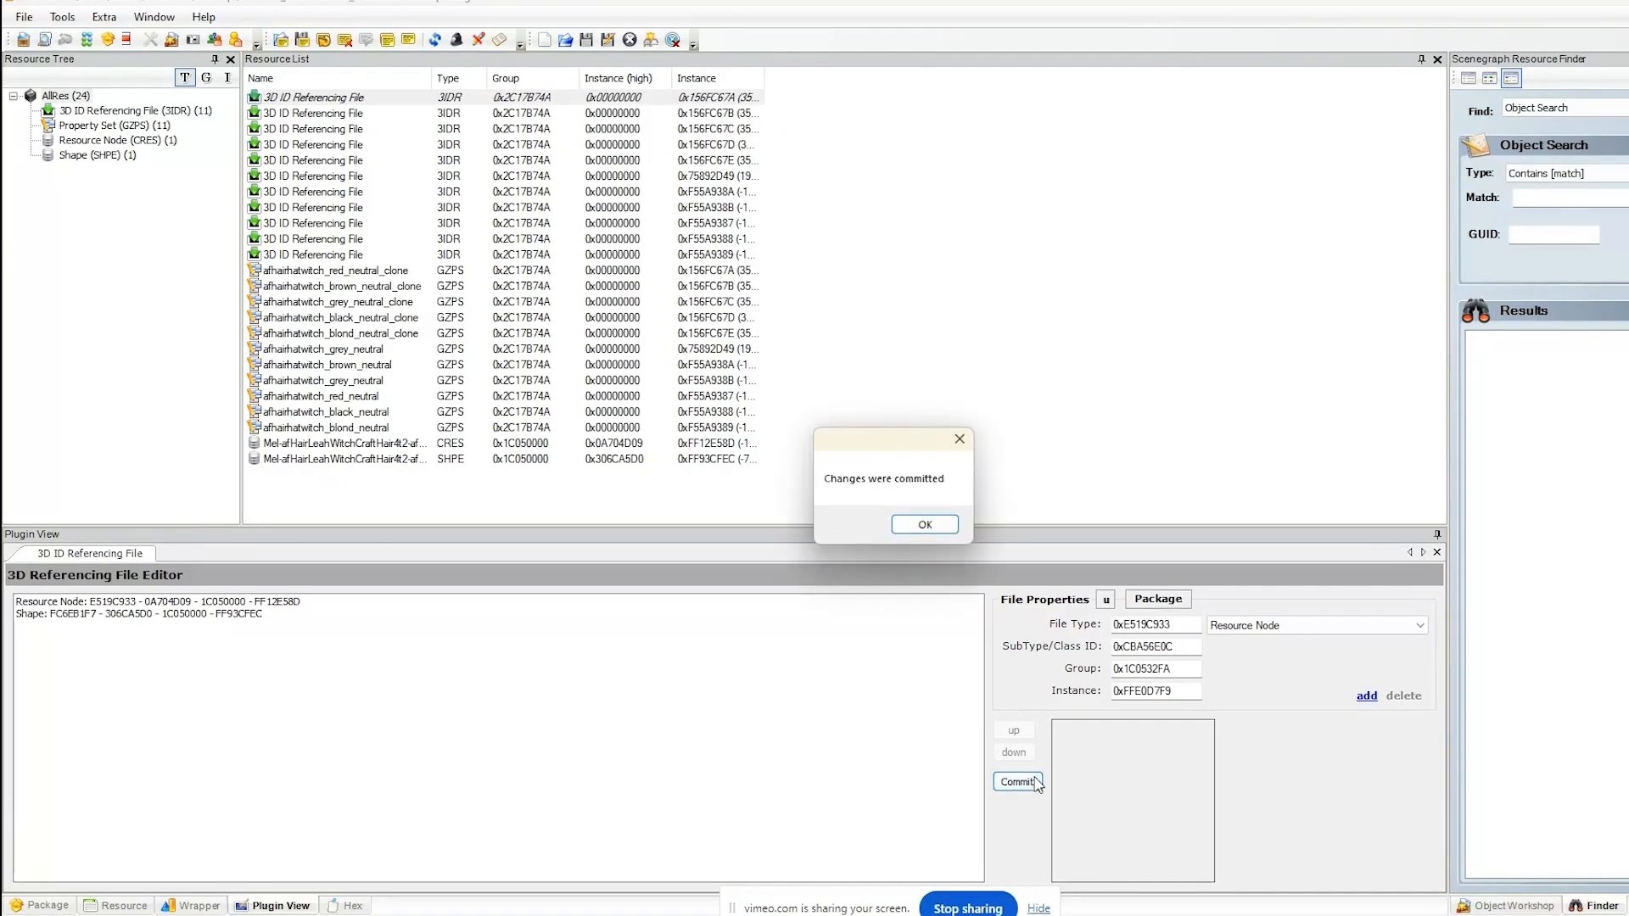
click(924, 521)
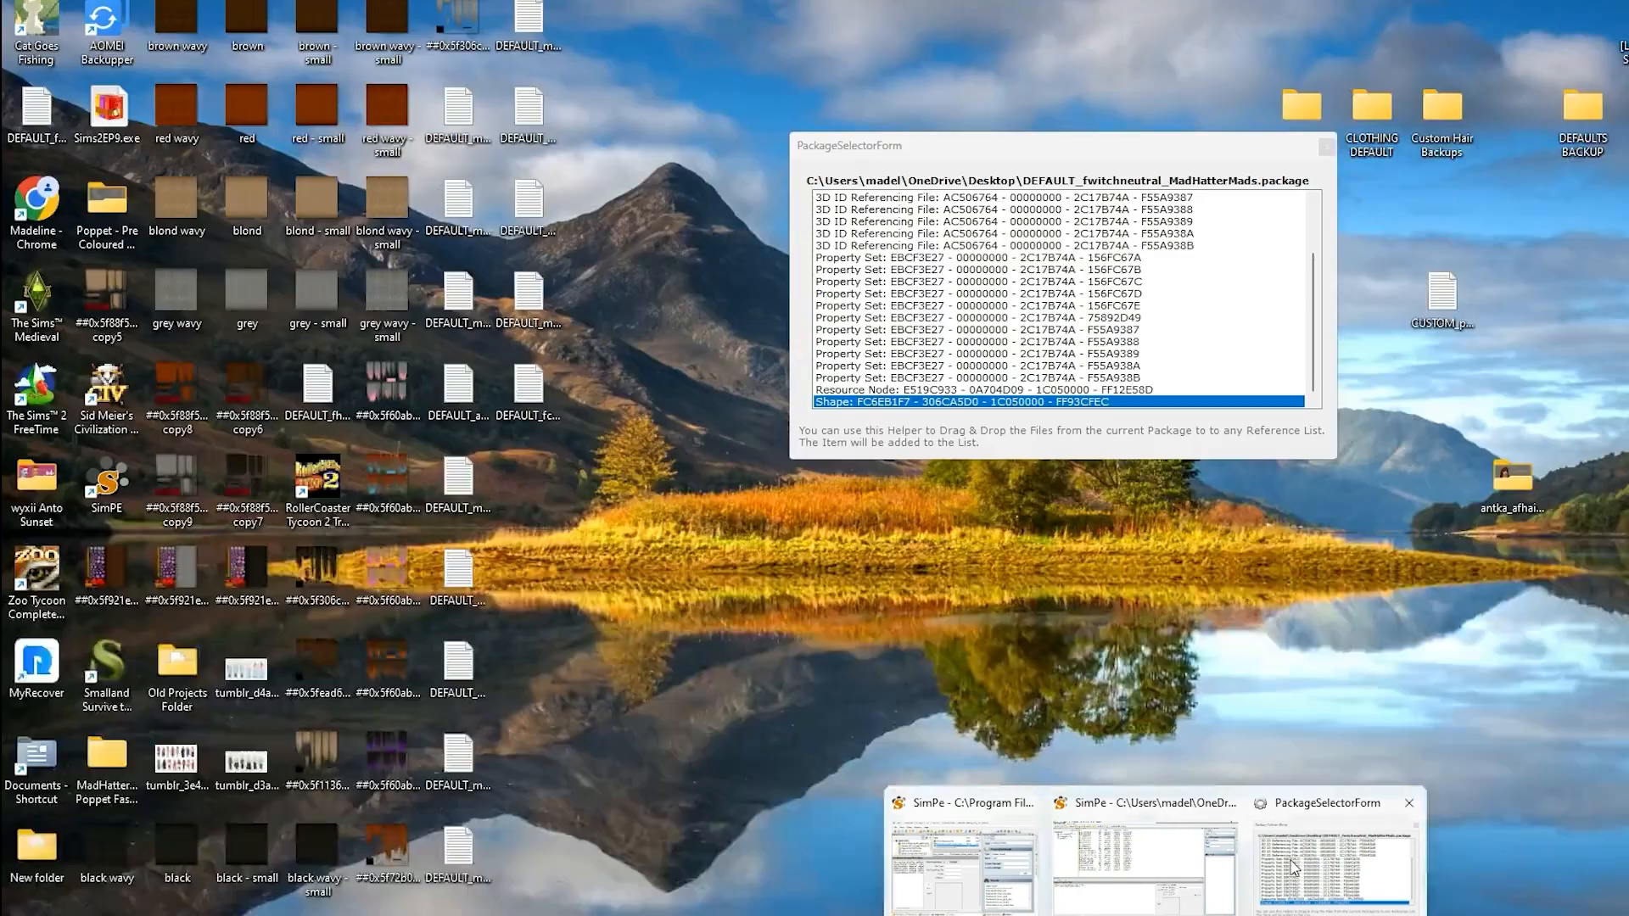
- Reposition the package selector window, then add the Resource Node and Shape references to the 3D ID Referencing File 0x156FC67B and commit
click(1298, 865)
drag(1137, 140, 1230, 172)
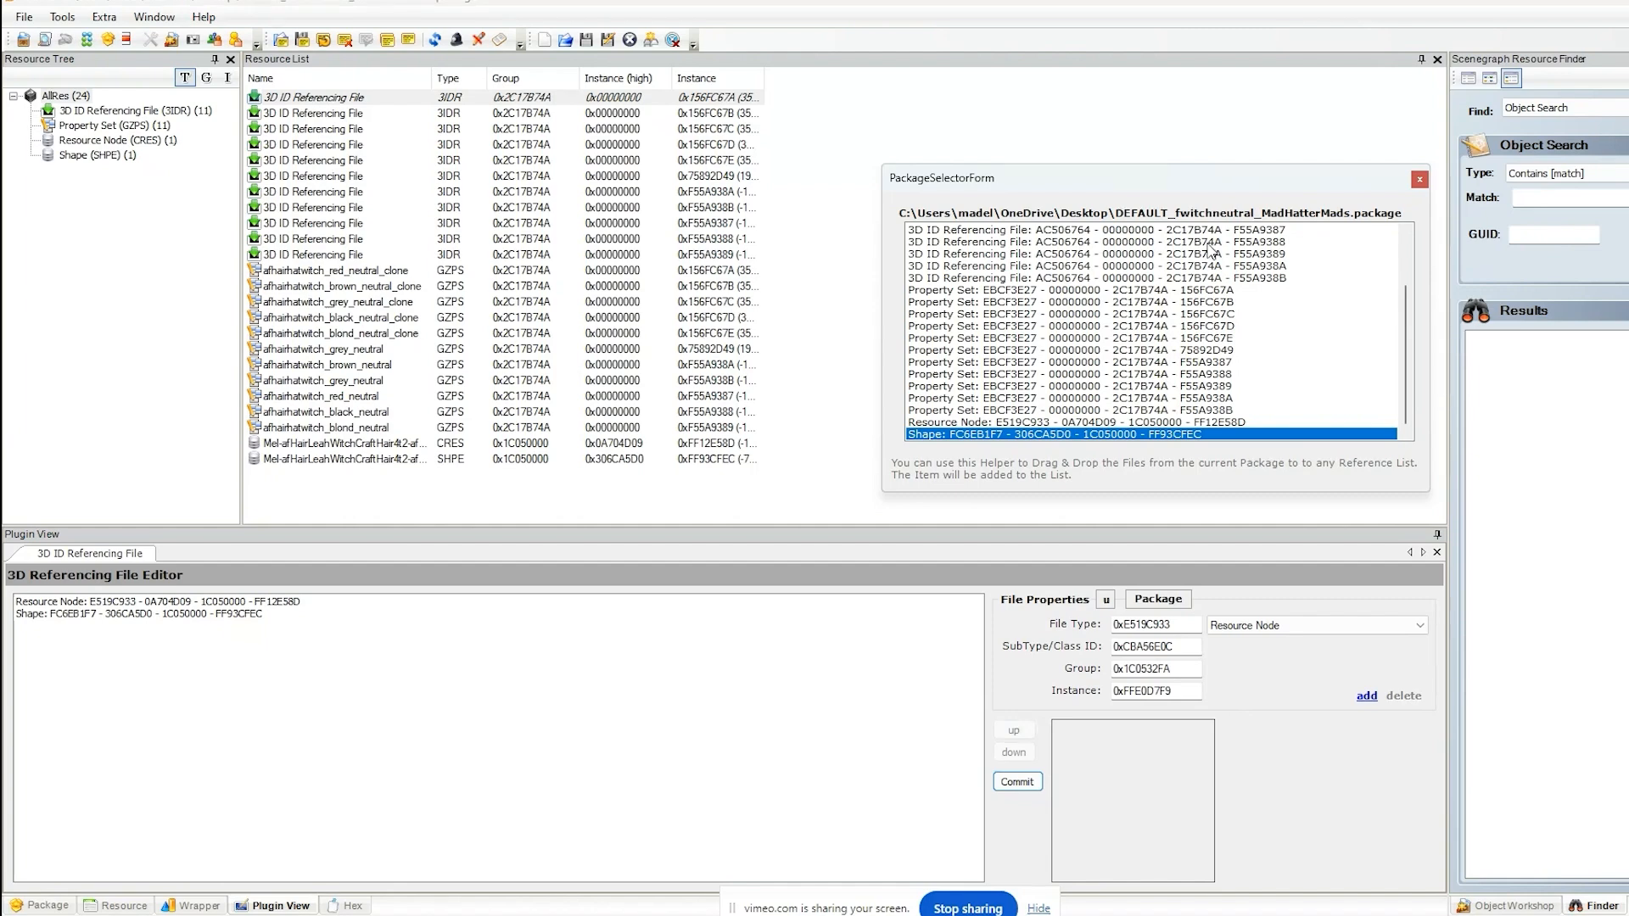
drag(1045, 180, 1171, 279)
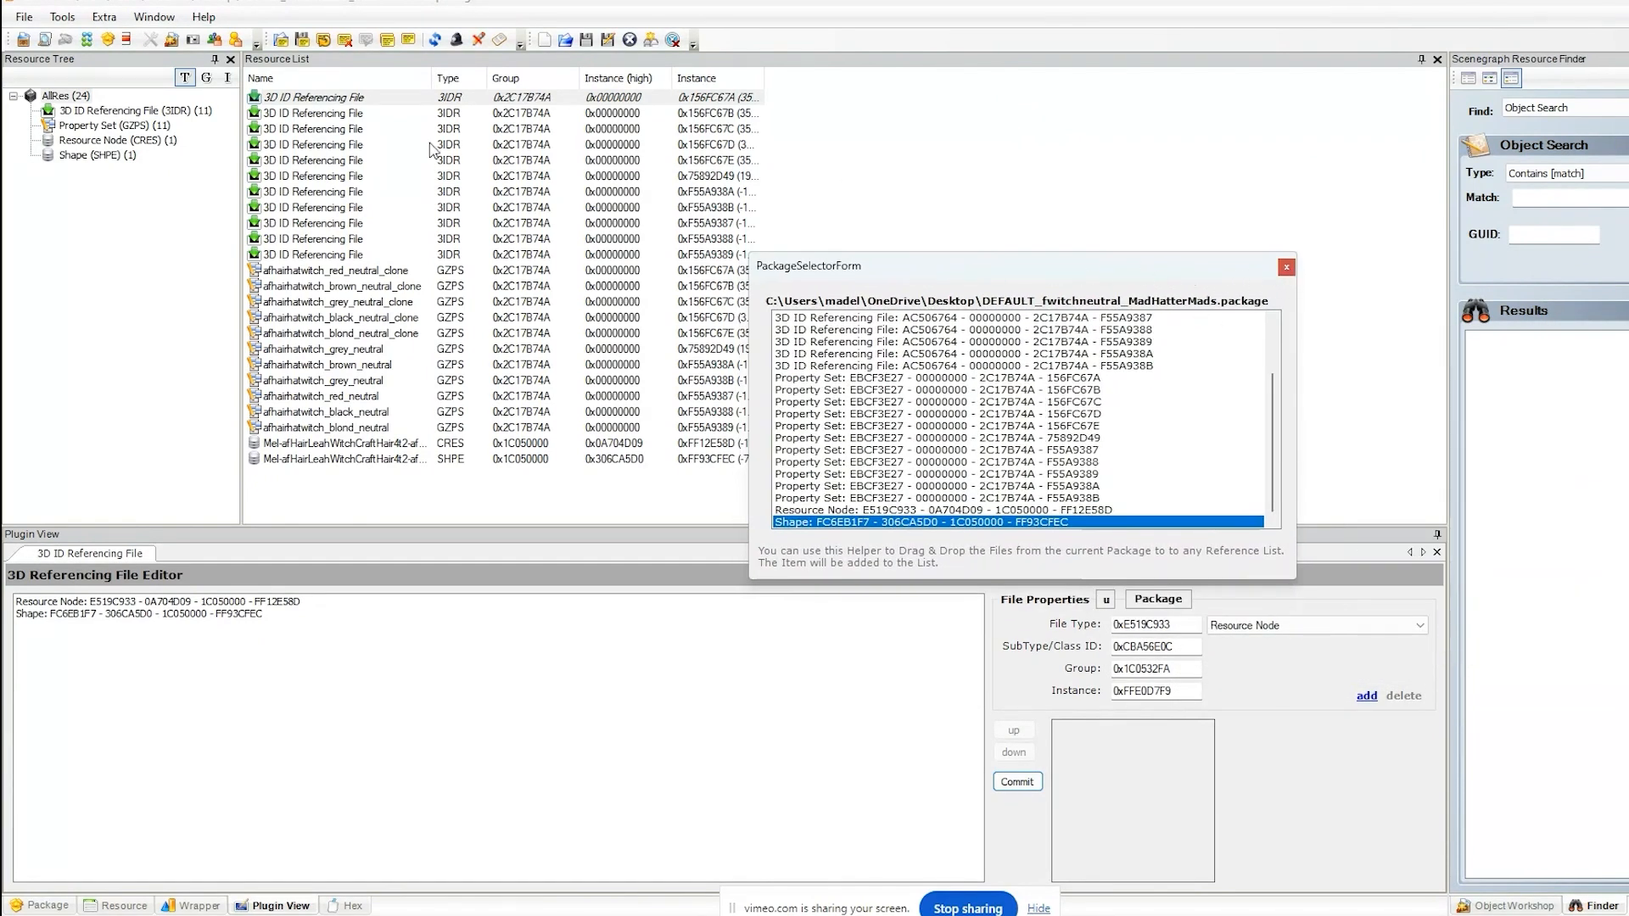
drag(876, 262, 840, 231)
click(349, 112)
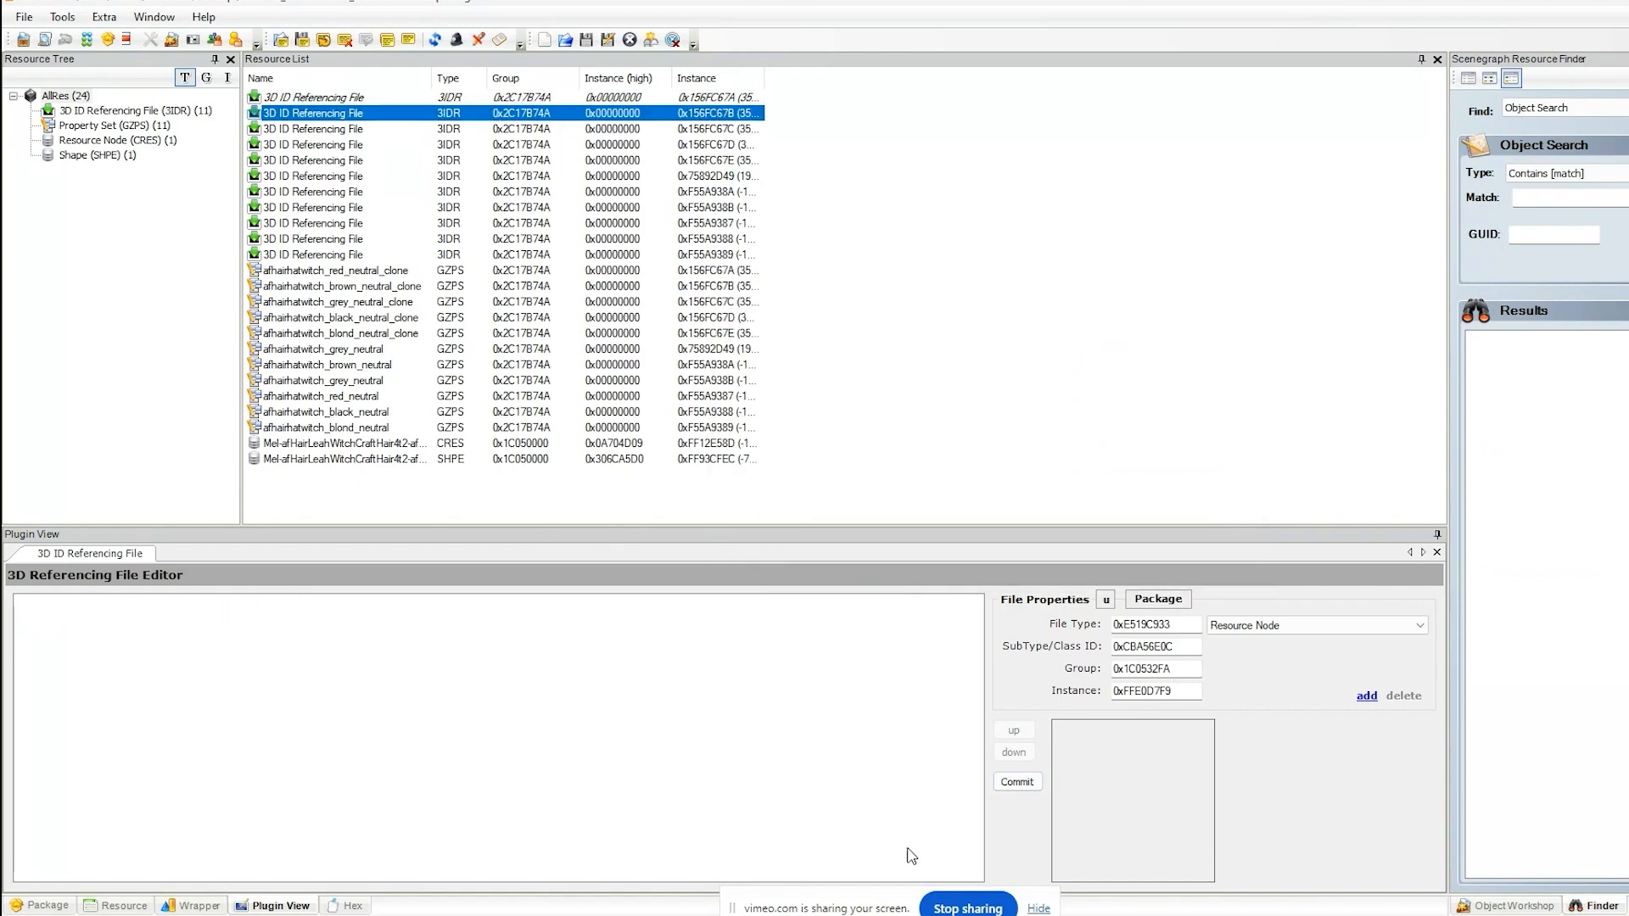
mouse_move(1083, 906)
click(1320, 878)
drag(816, 481, 556, 628)
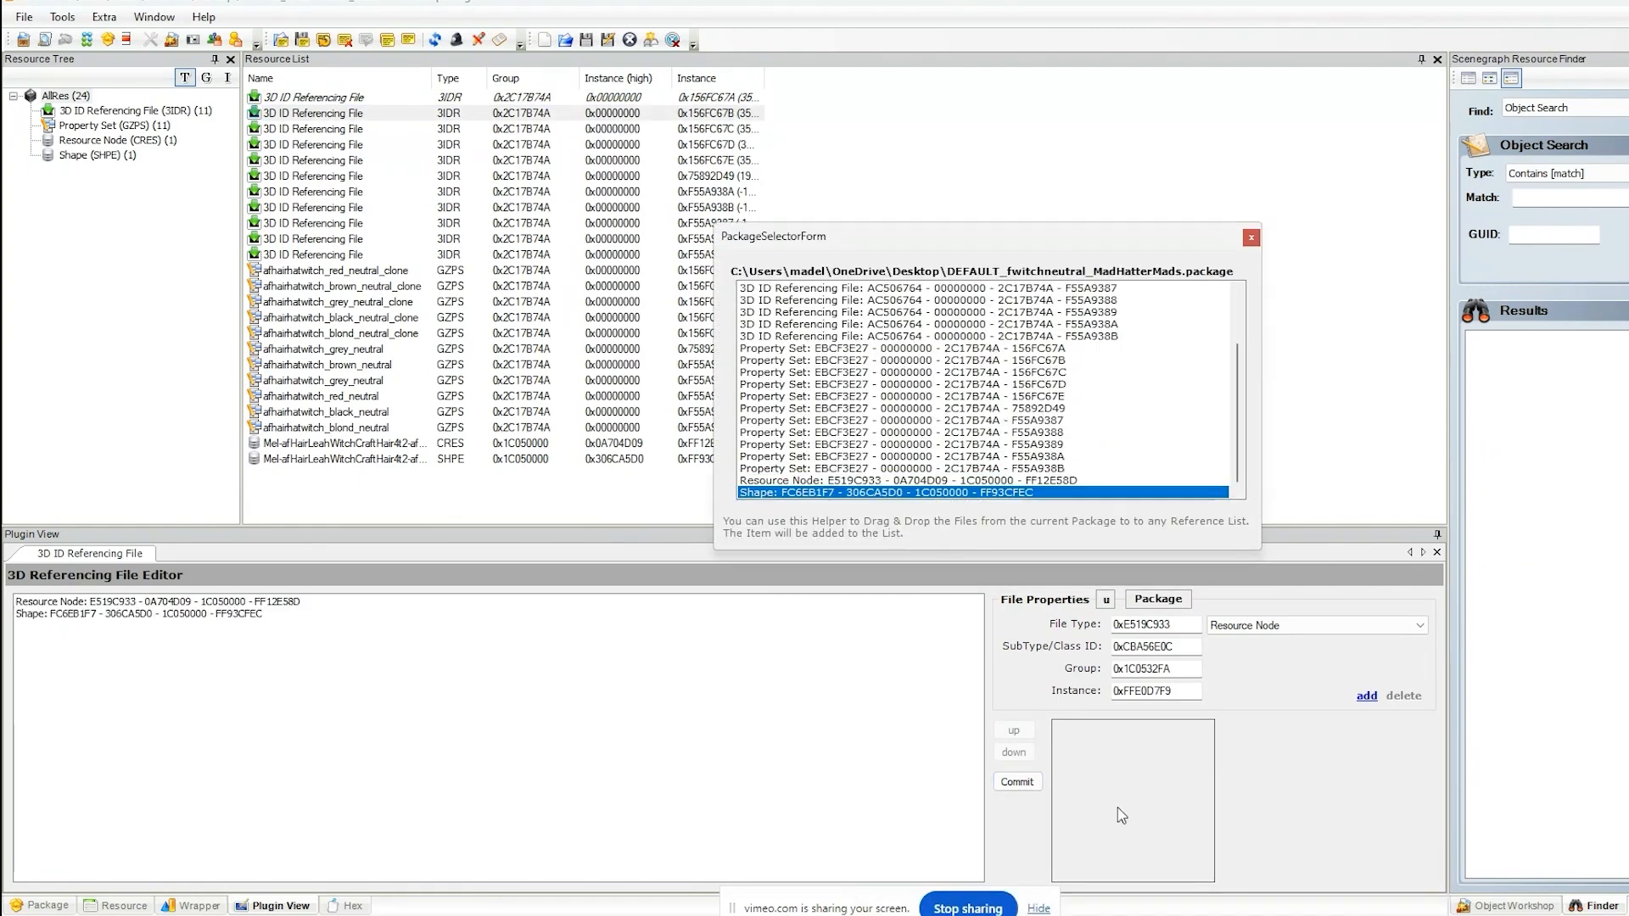
click(1016, 781)
click(946, 522)
- Reference the new Resource Node and Shape in the third 3D ID Referencing File, instance 0x156FC67C, and commit the changes
mouse_move(1084, 906)
click(1320, 878)
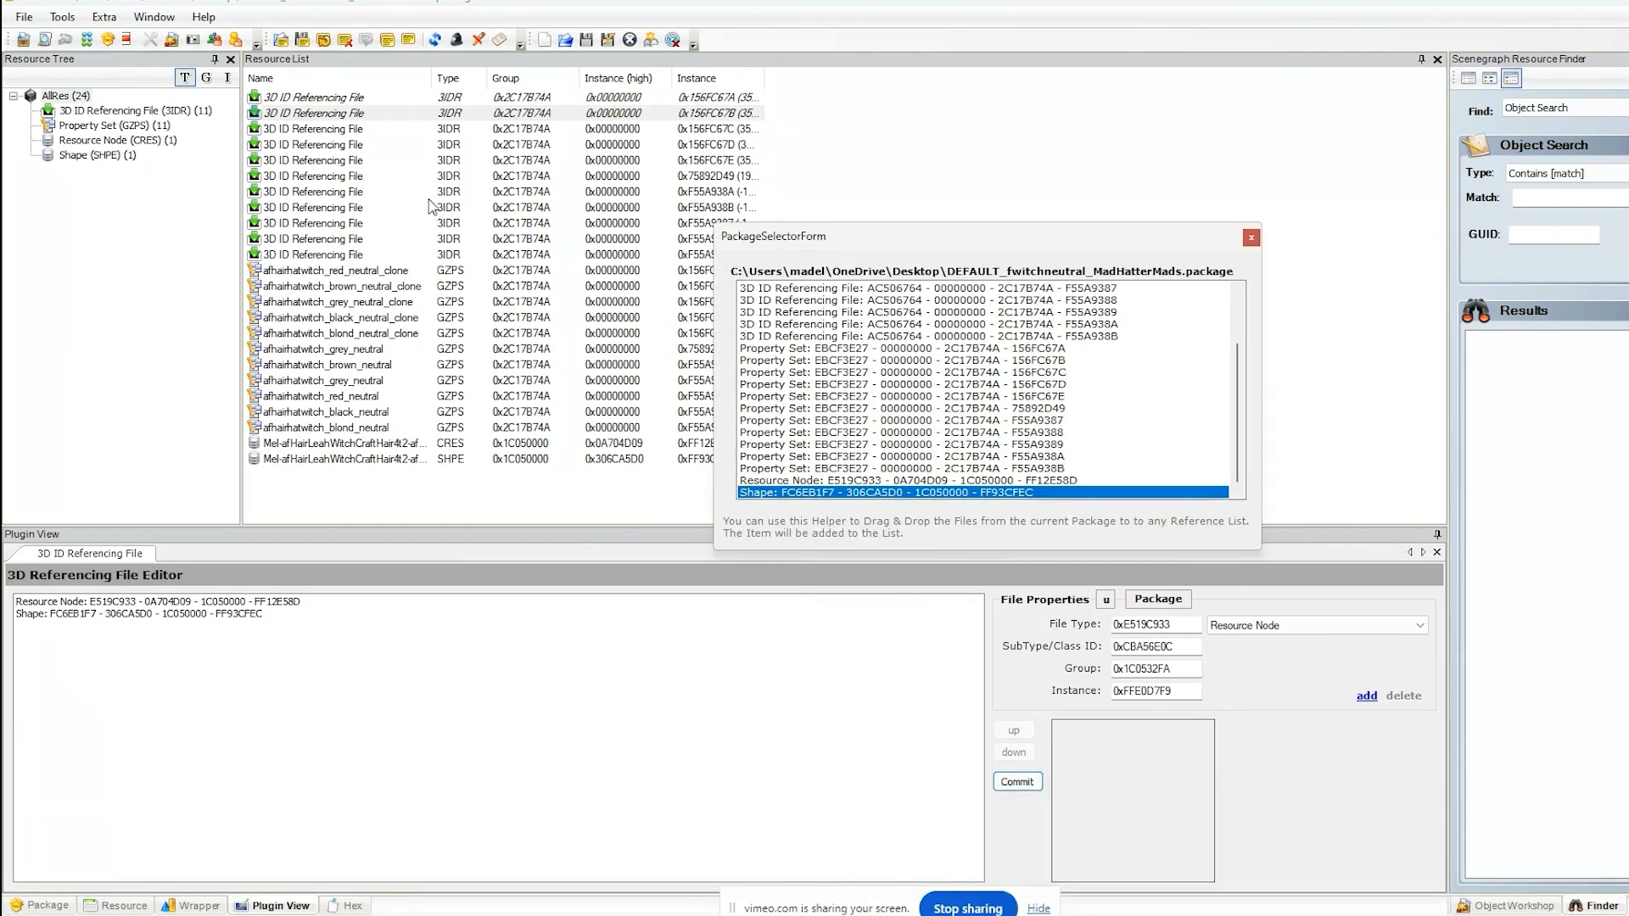
click(355, 132)
mouse_move(1083, 906)
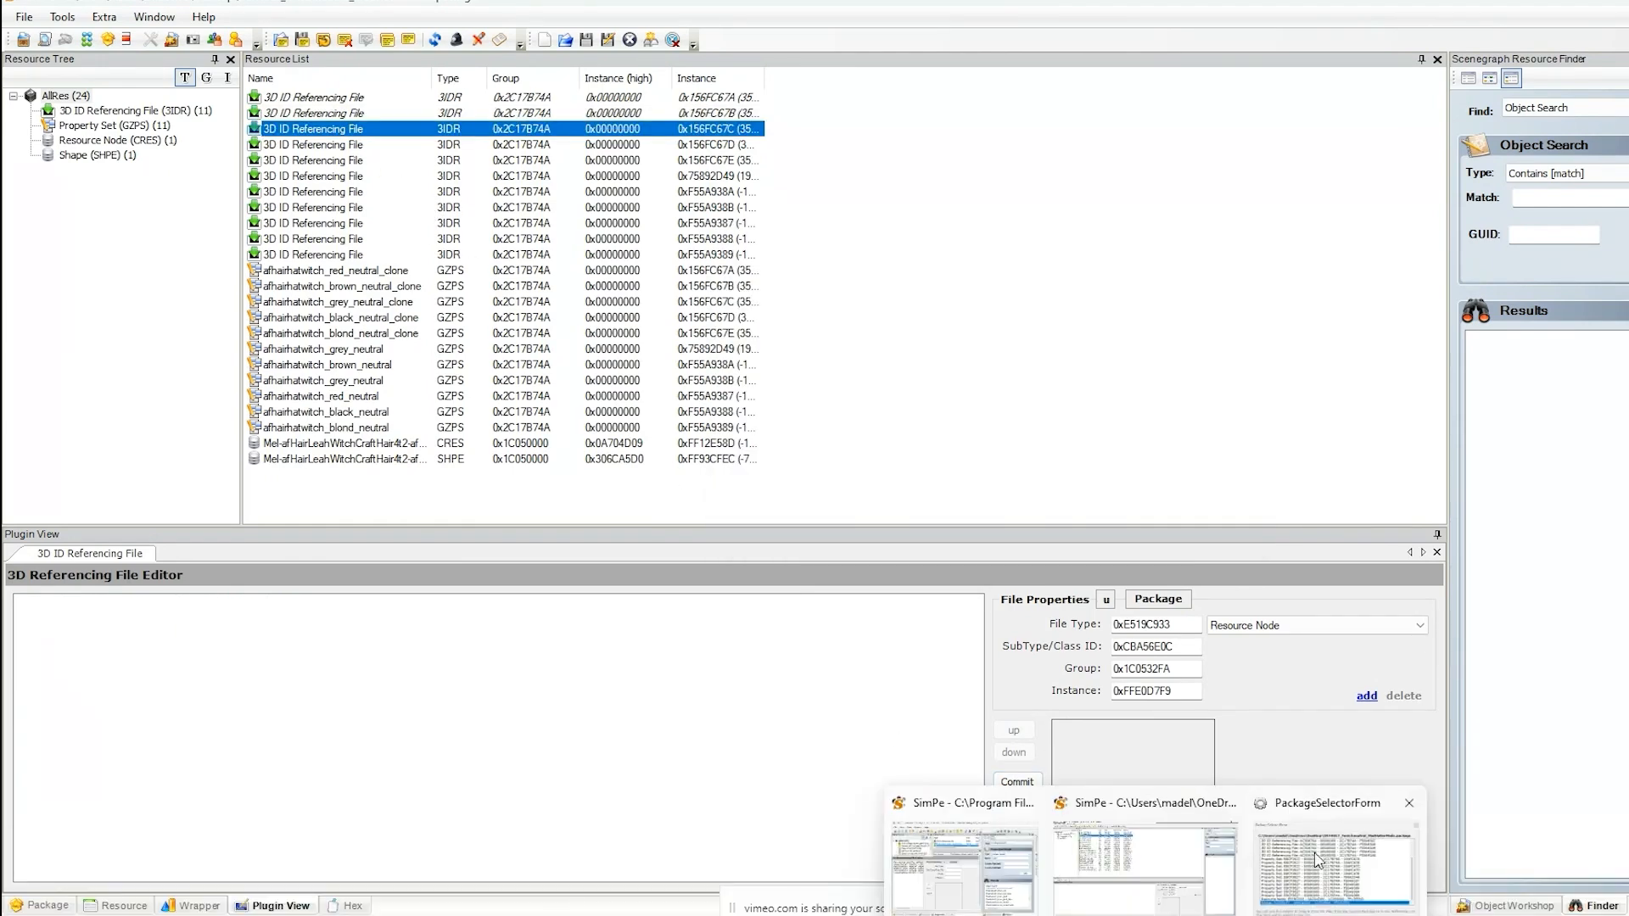
click(1309, 866)
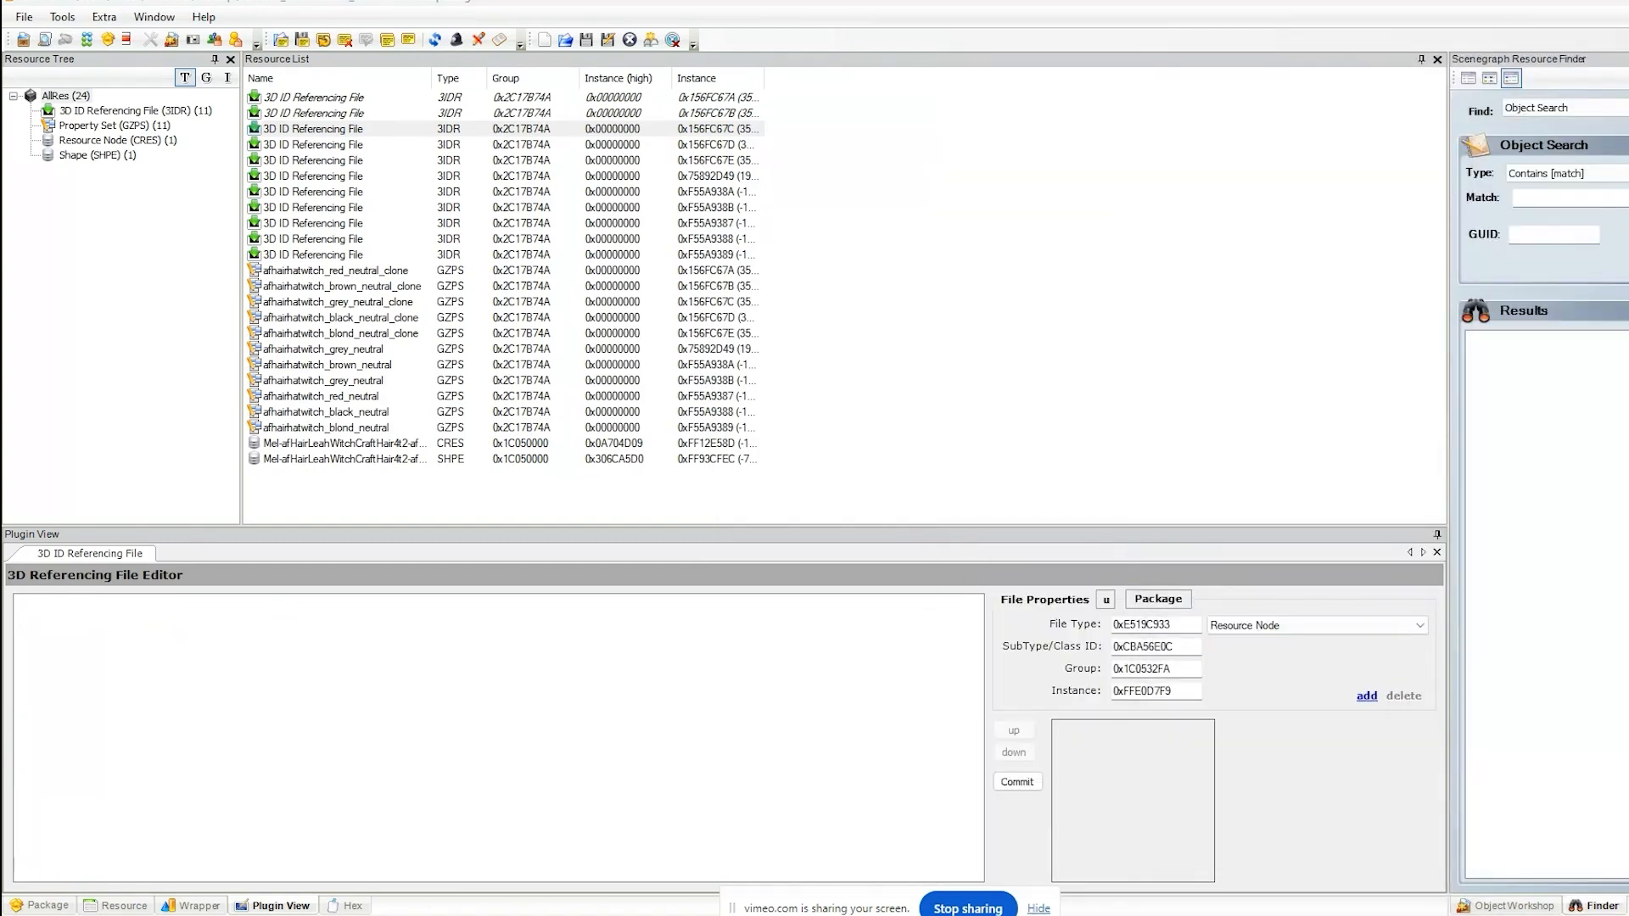
drag(1544, 502, 811, 639)
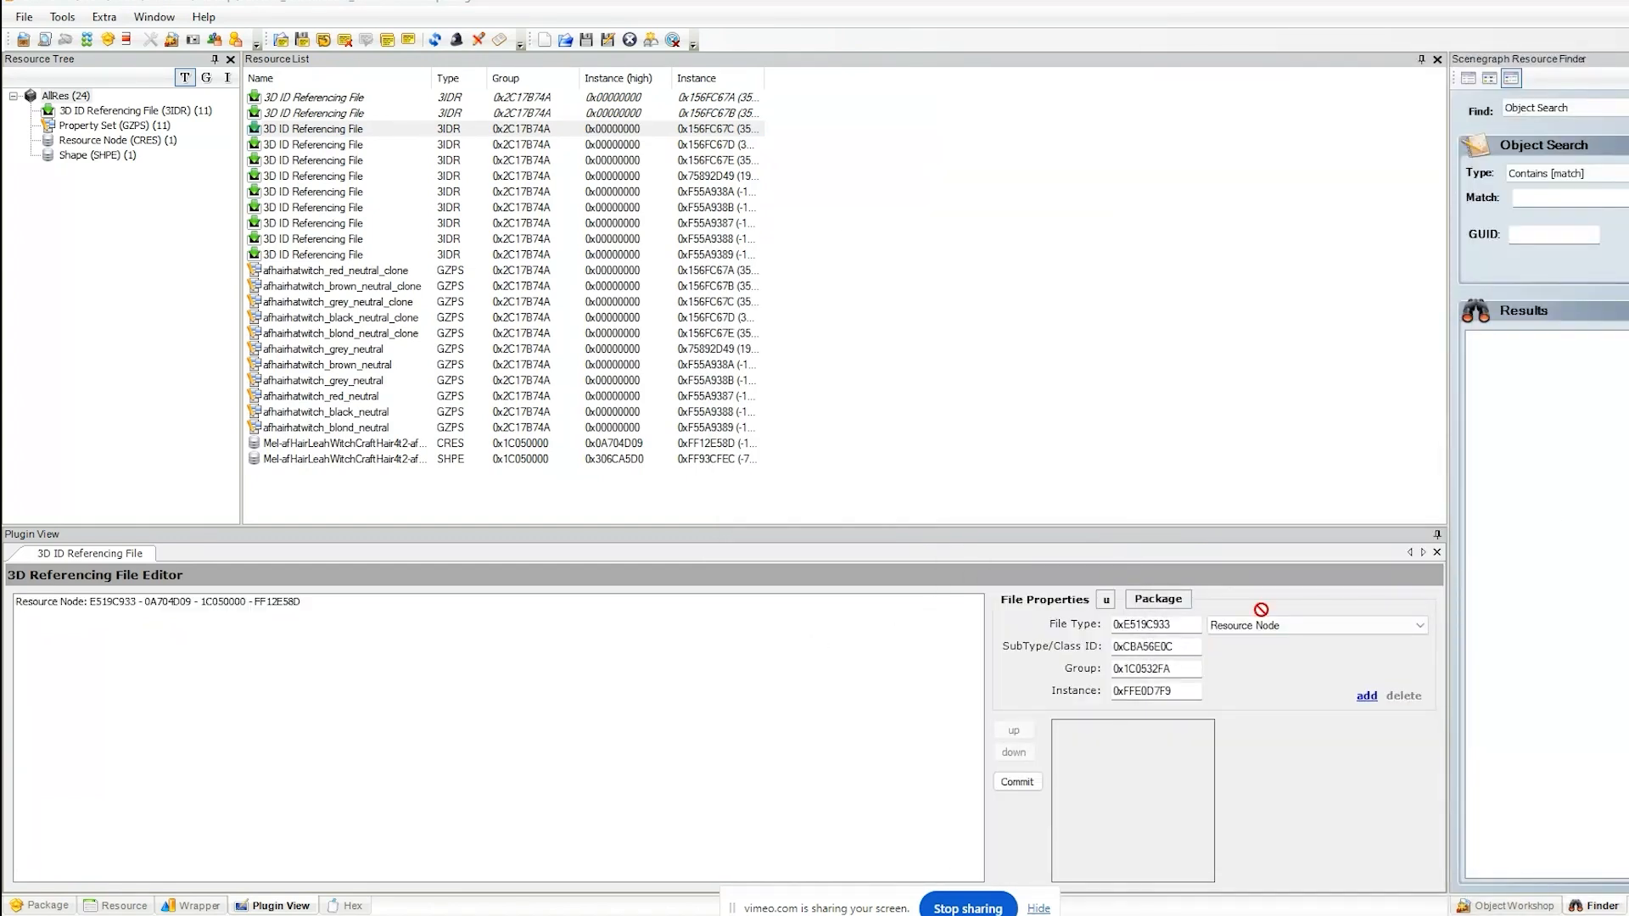
drag(1544, 501, 926, 691)
click(1017, 782)
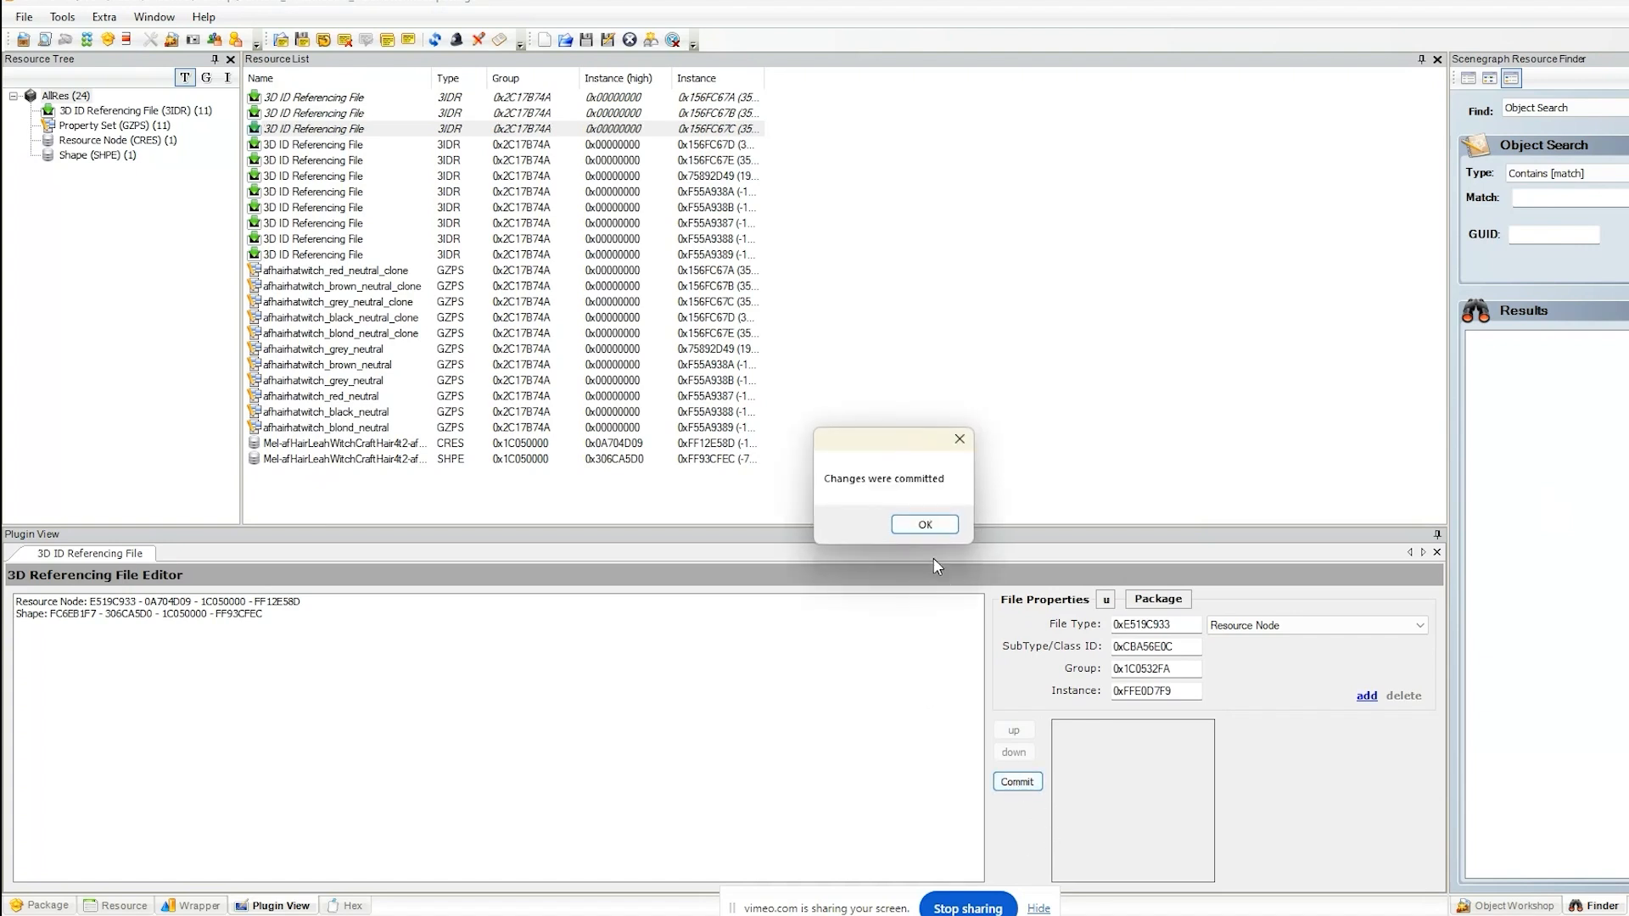
click(926, 525)
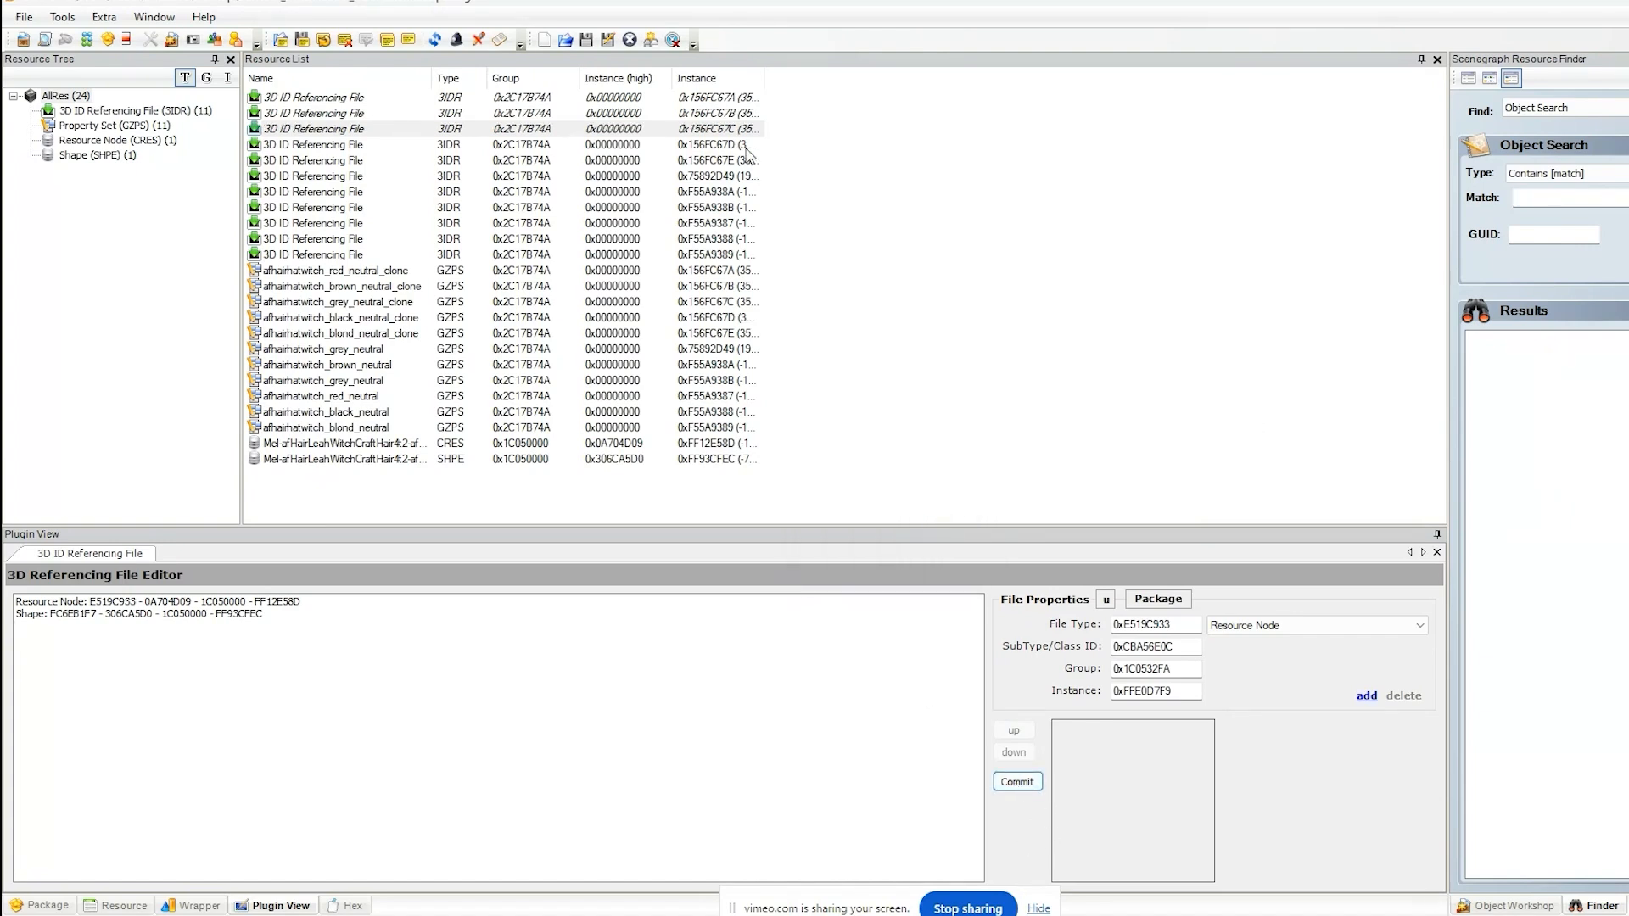
- Reference the new Resource Node and Shape in the fourth 3D ID Referencing File, instance 0x156FC67D, and commit the changes
click(355, 147)
drag(1544, 486, 853, 672)
drag(1116, 685, 873, 752)
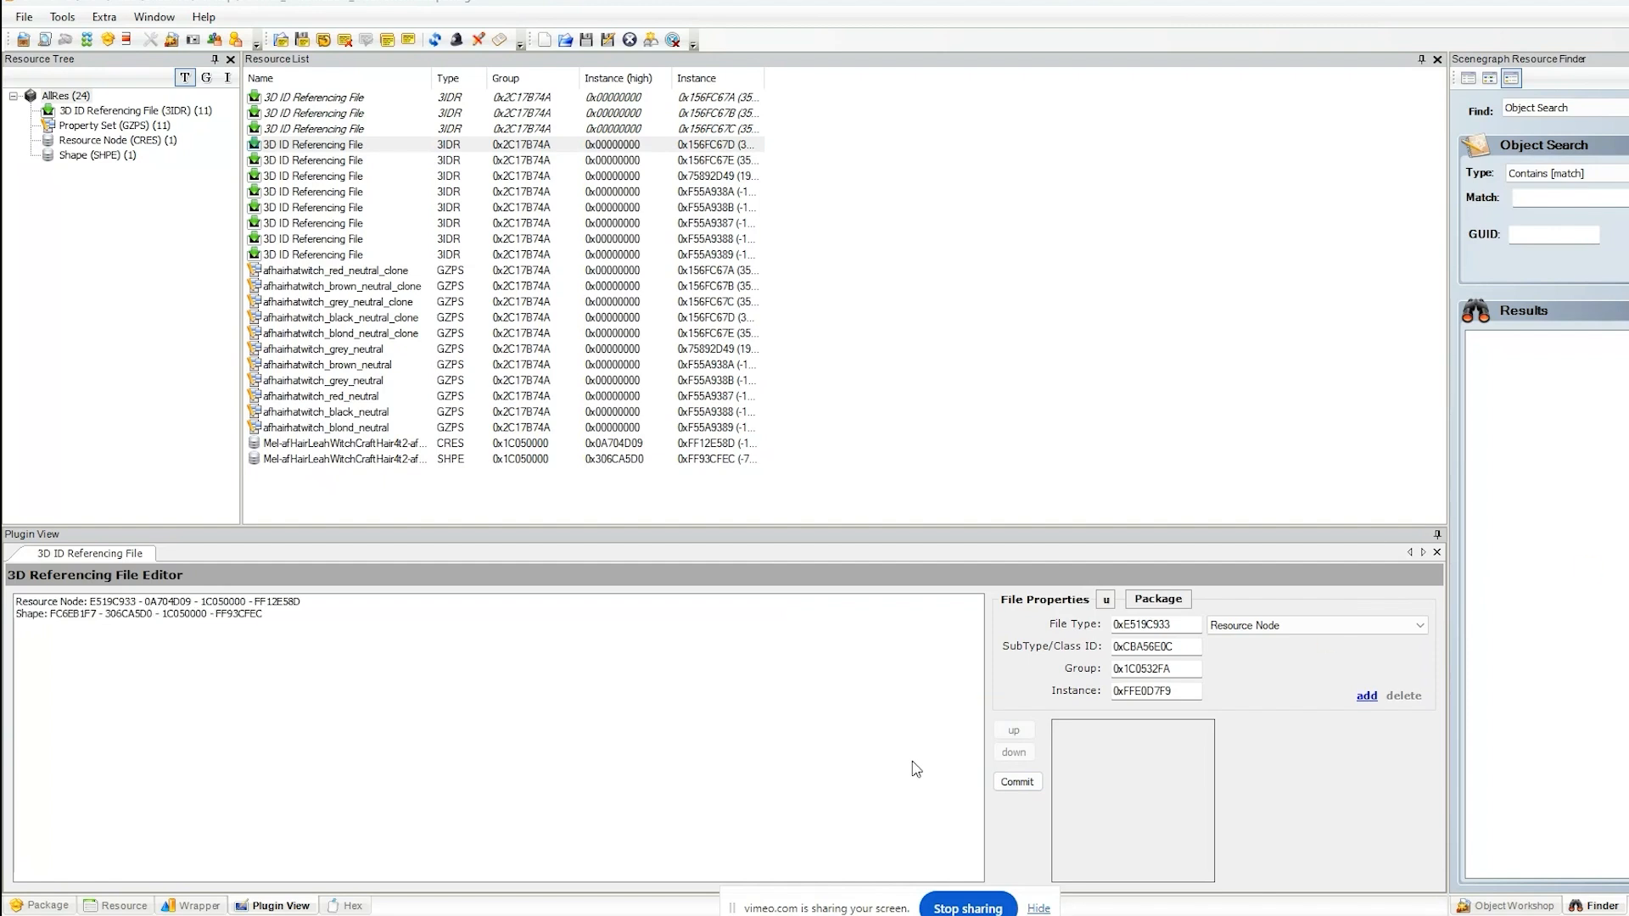
click(1018, 781)
click(926, 524)
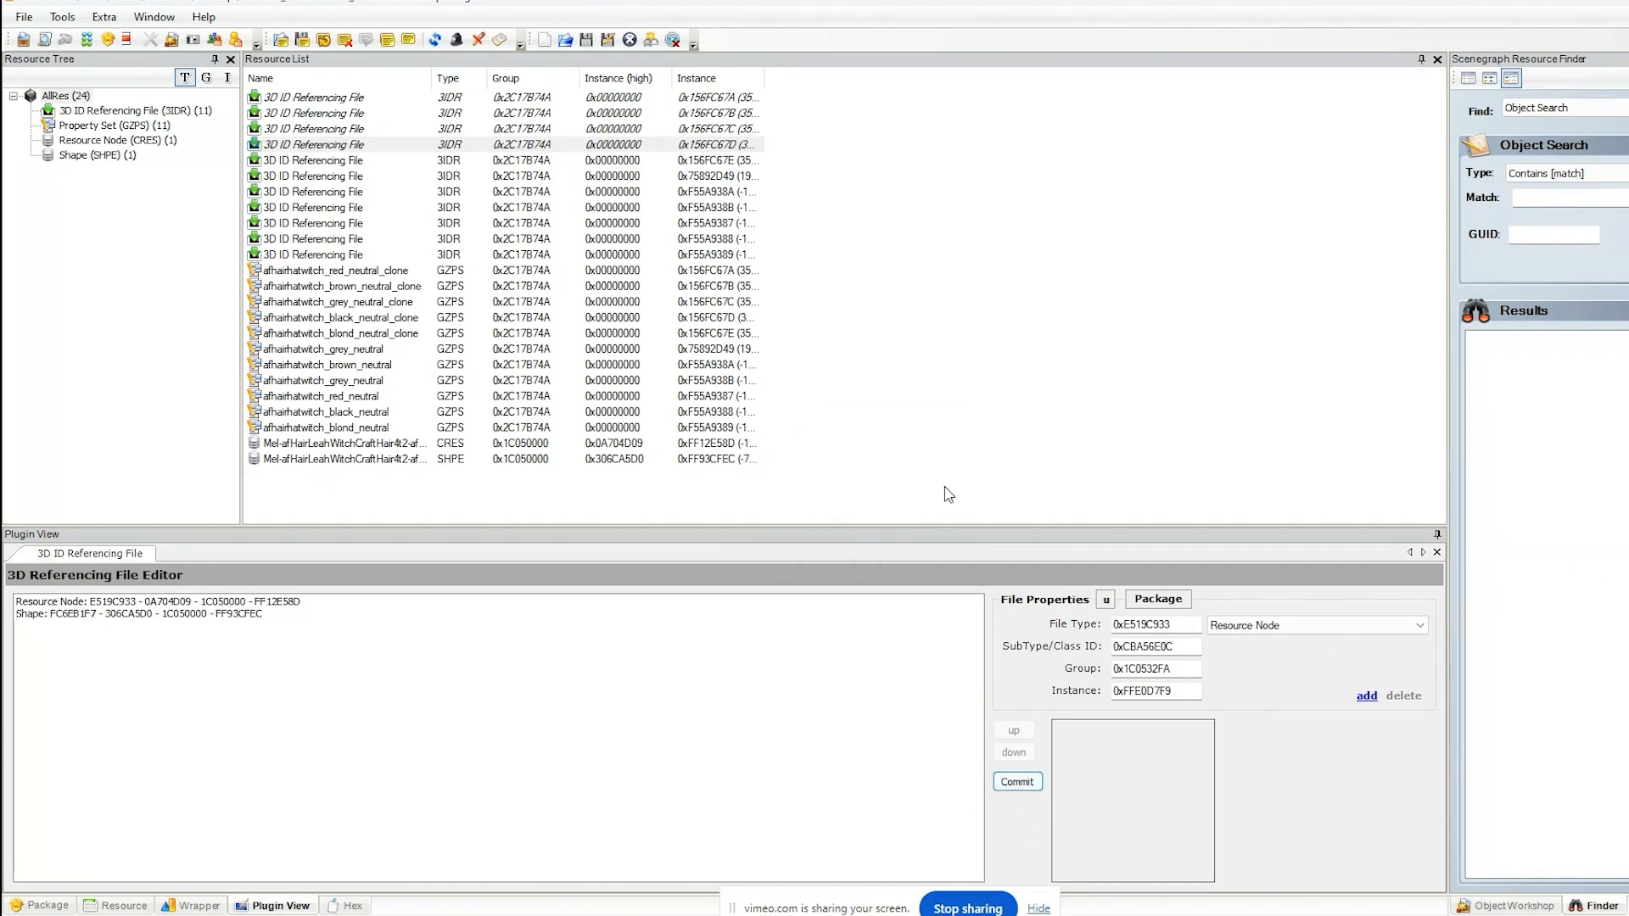
- Reference the new Resource Node and Shape in the fifth 3D ID Referencing File, instance 0x156FC67E, and commit the changes
click(331, 161)
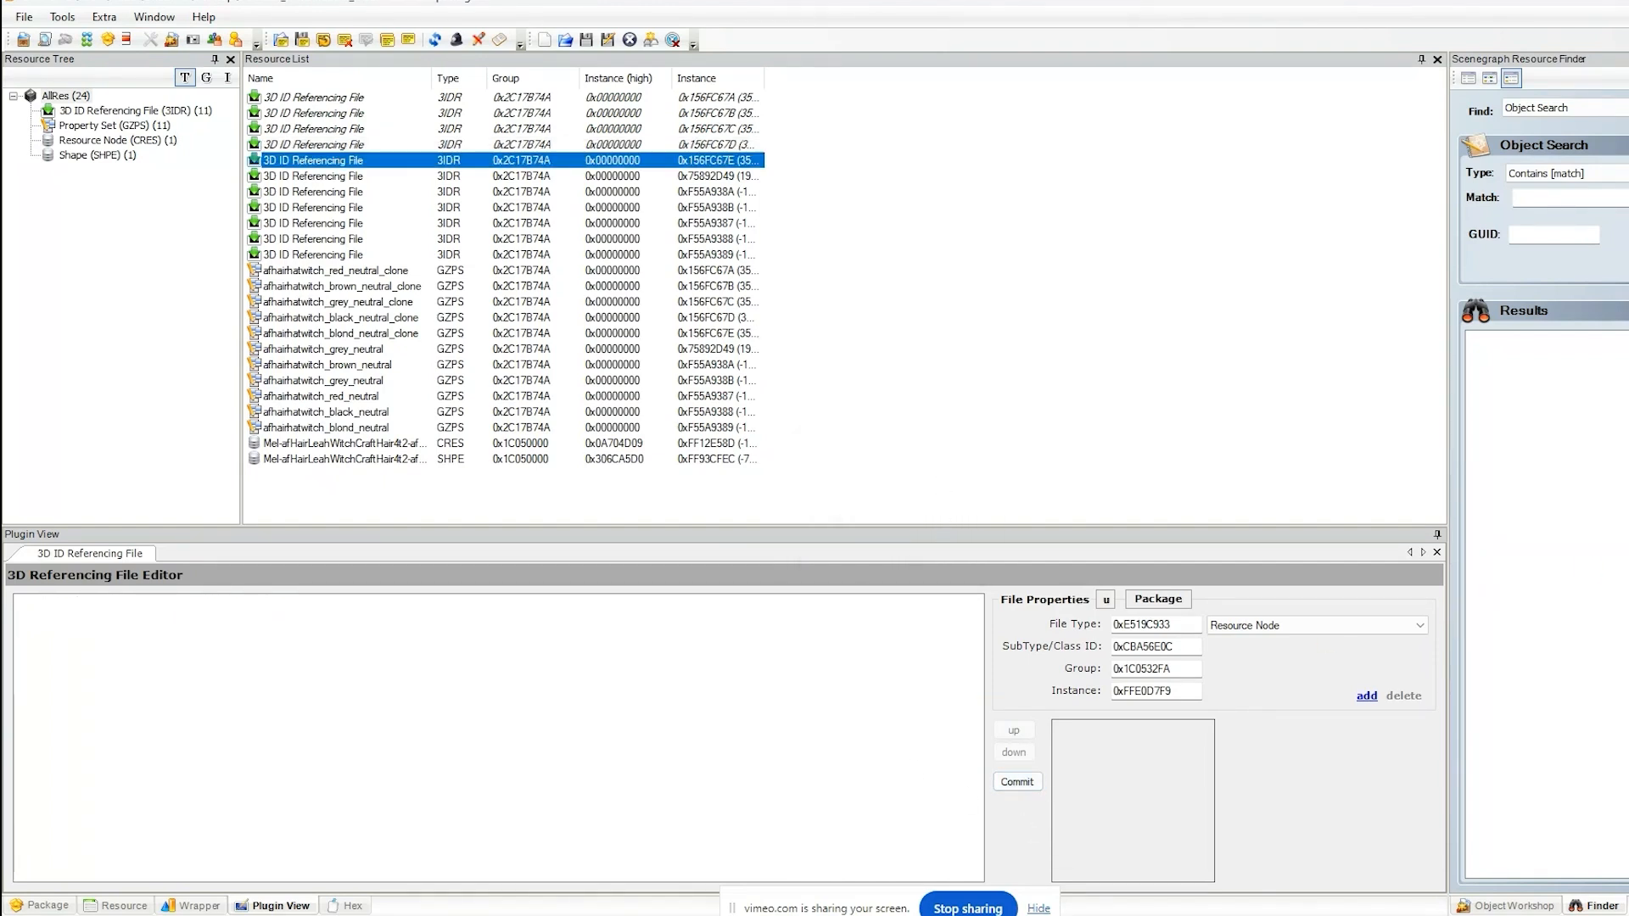
drag(1113, 652, 888, 676)
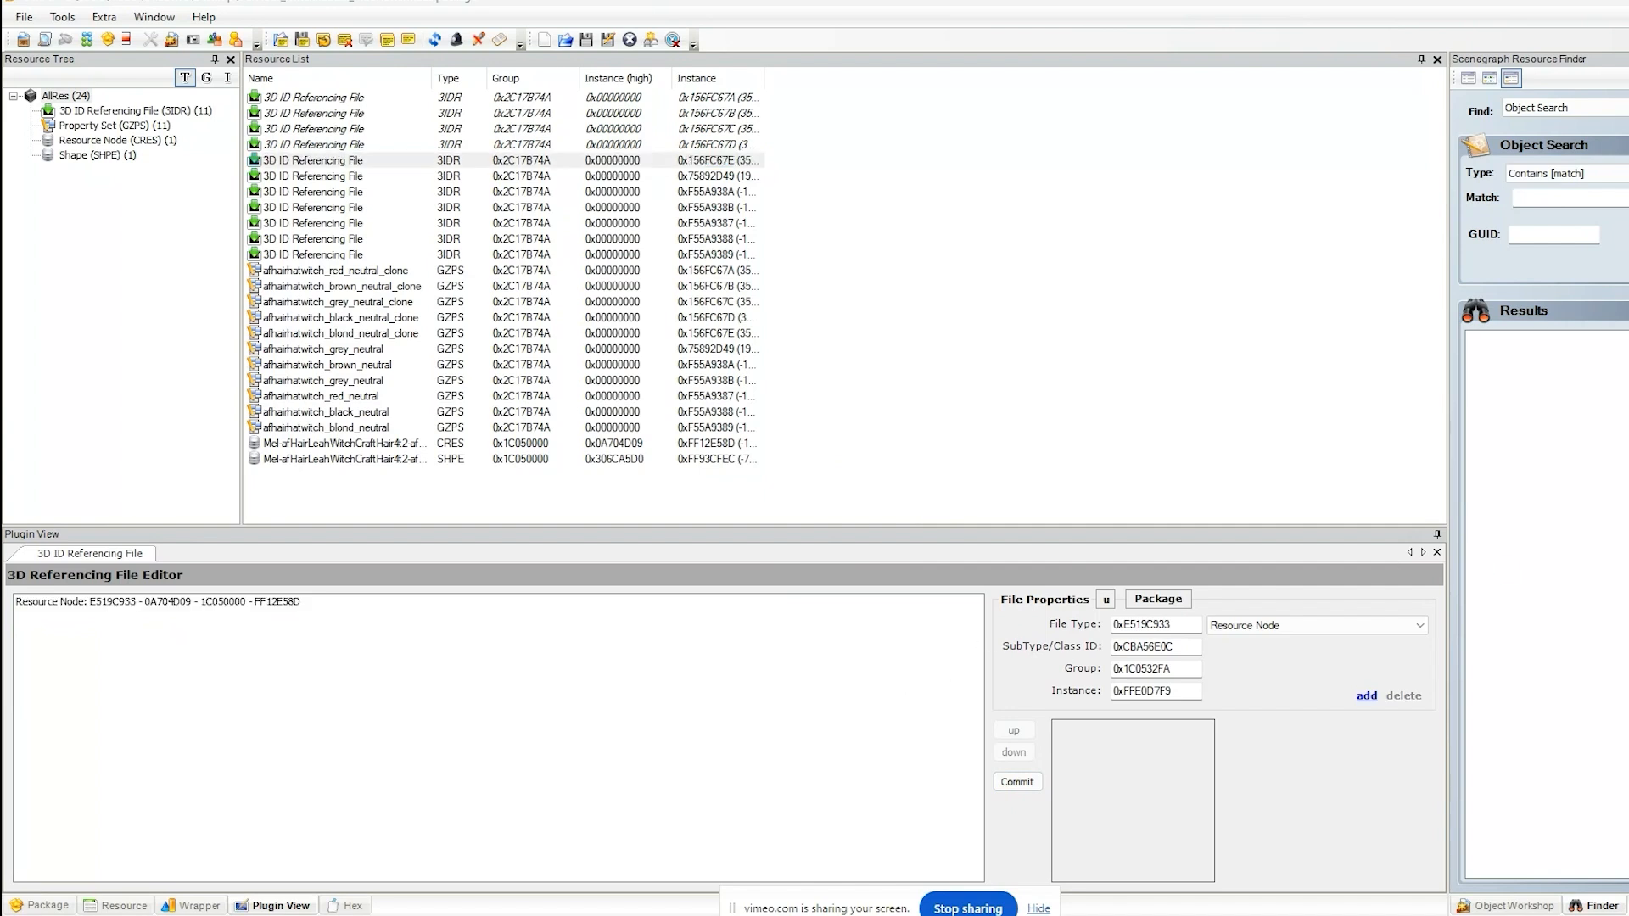
drag(1114, 665, 812, 691)
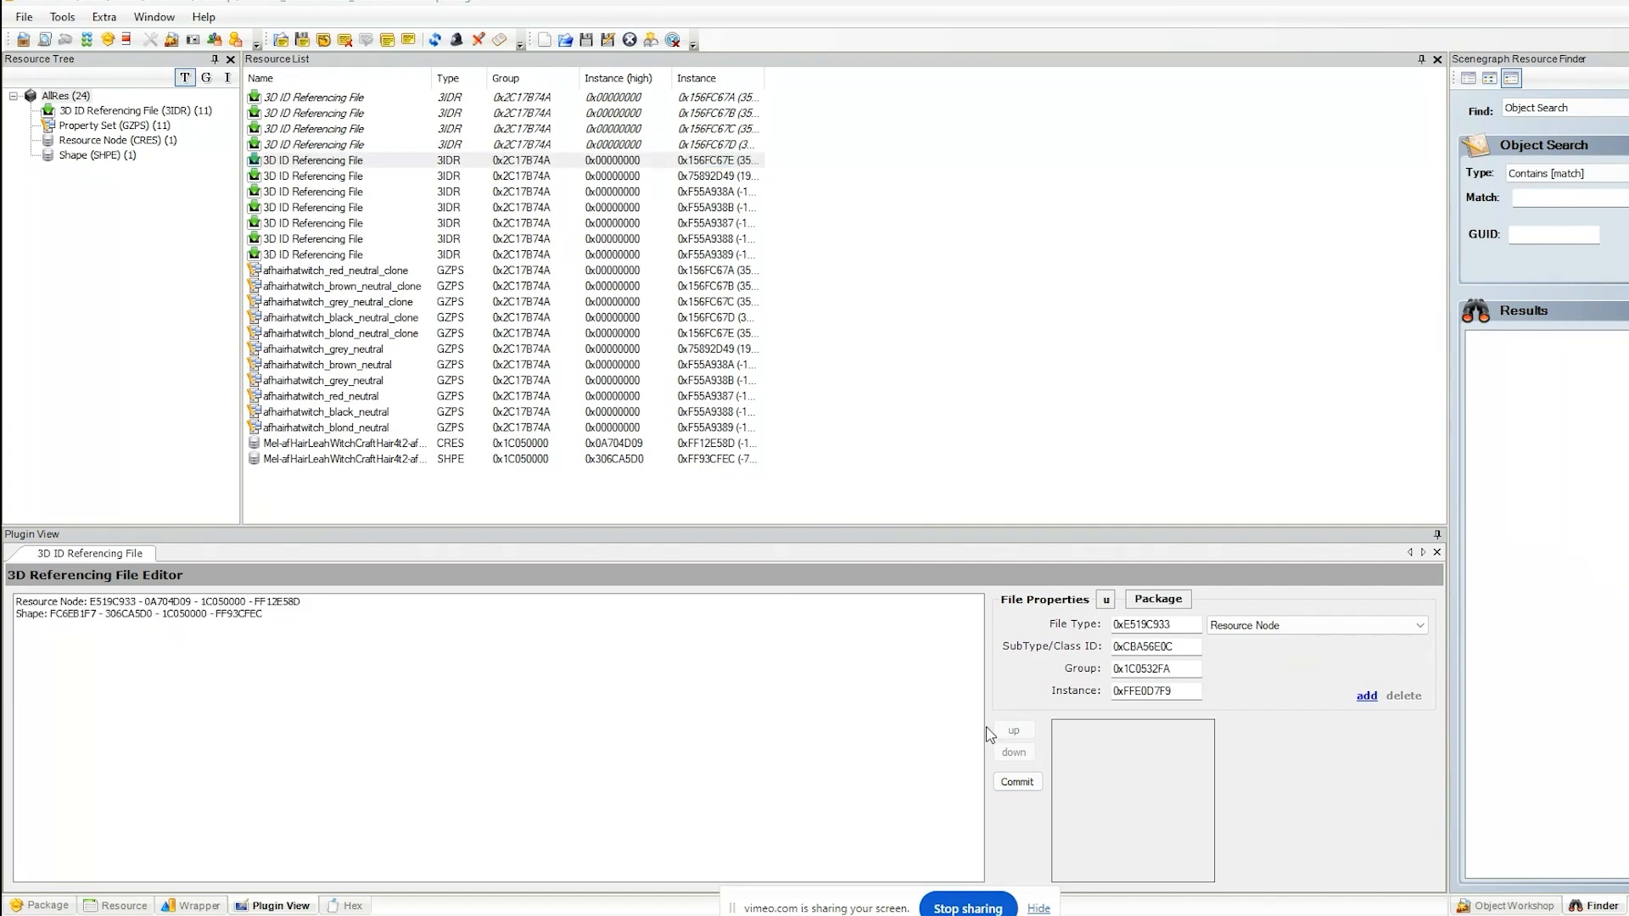
click(1030, 786)
click(920, 521)
- Reference the new Resource Node and Shape in the sixth 3D ID Referencing File, instance 0x75892D49, and commit the changes
click(330, 177)
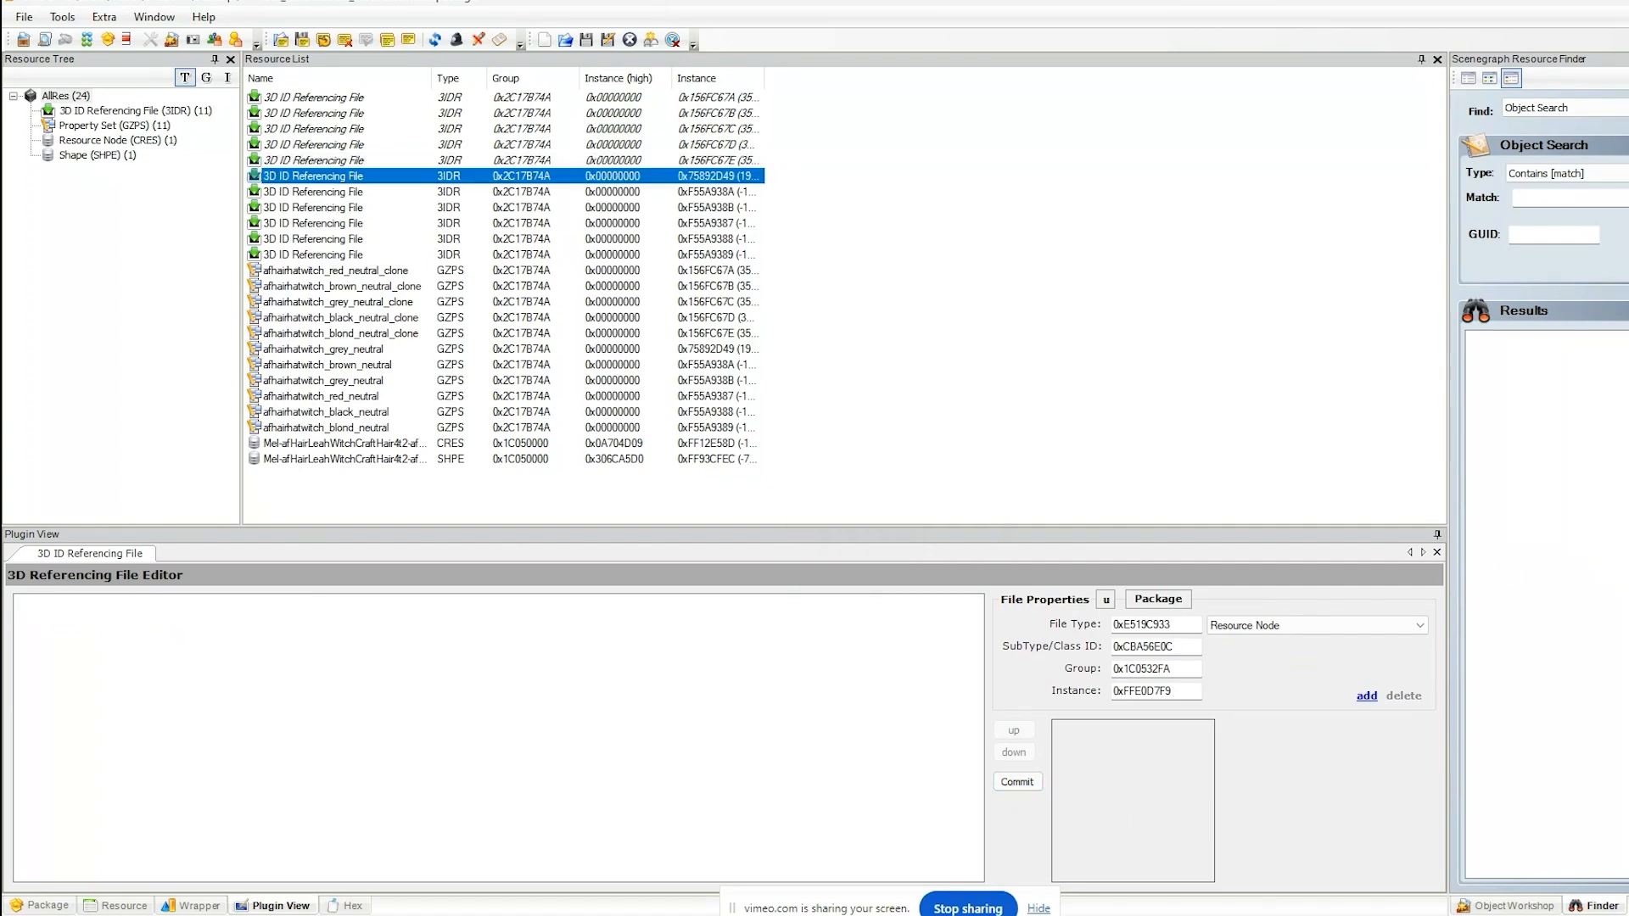
drag(1624, 501, 947, 744)
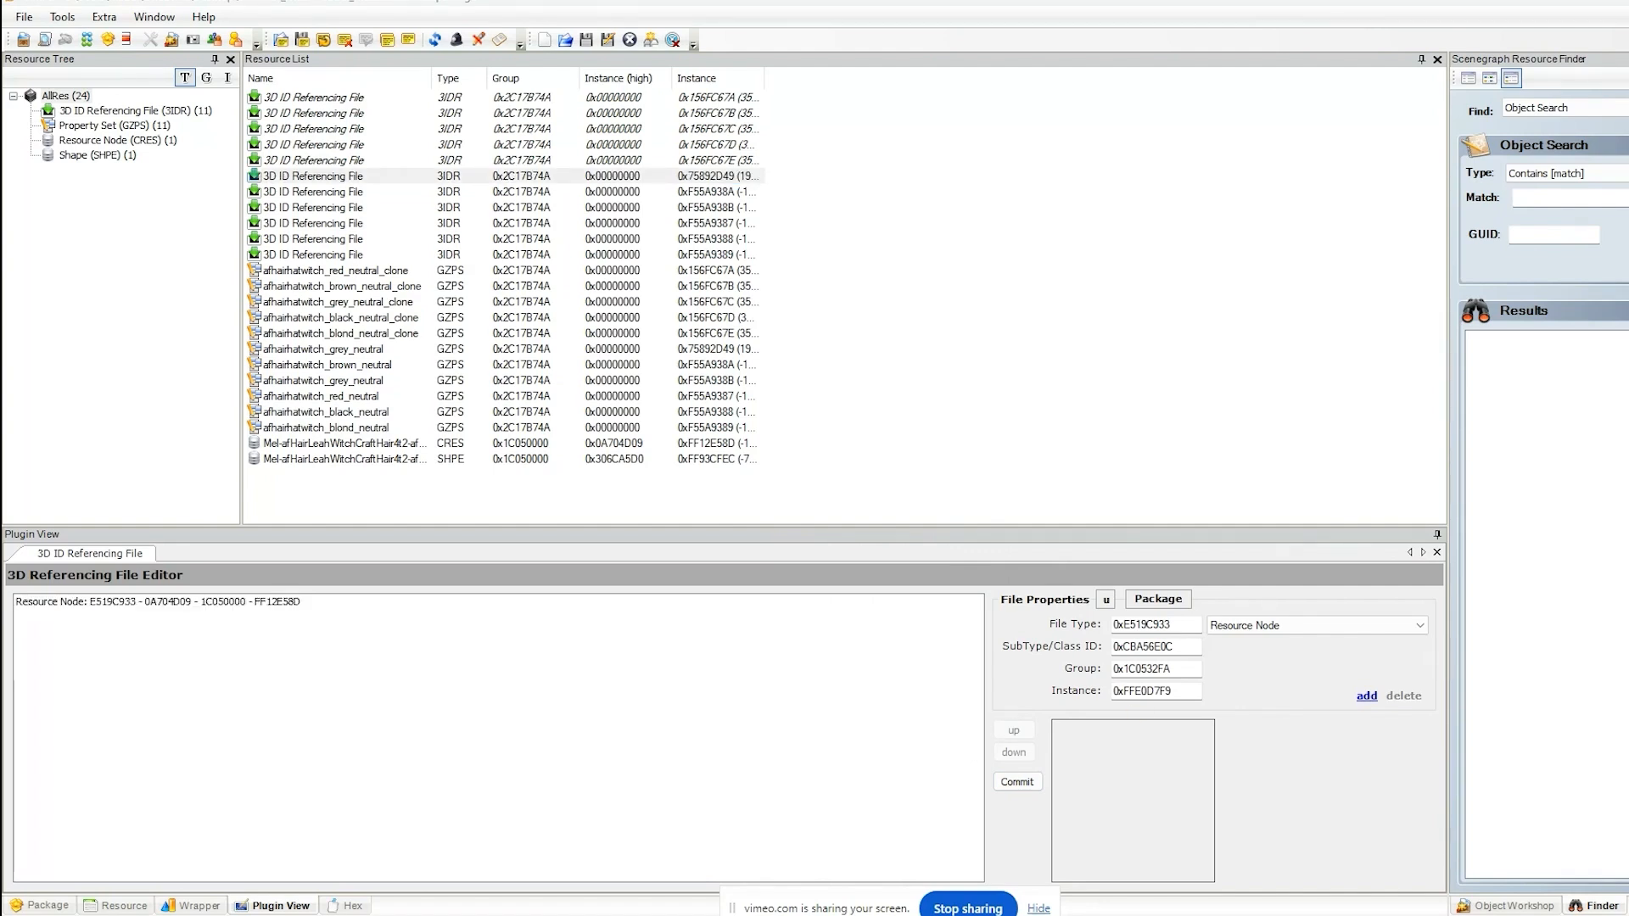
drag(1568, 617, 929, 798)
click(1017, 782)
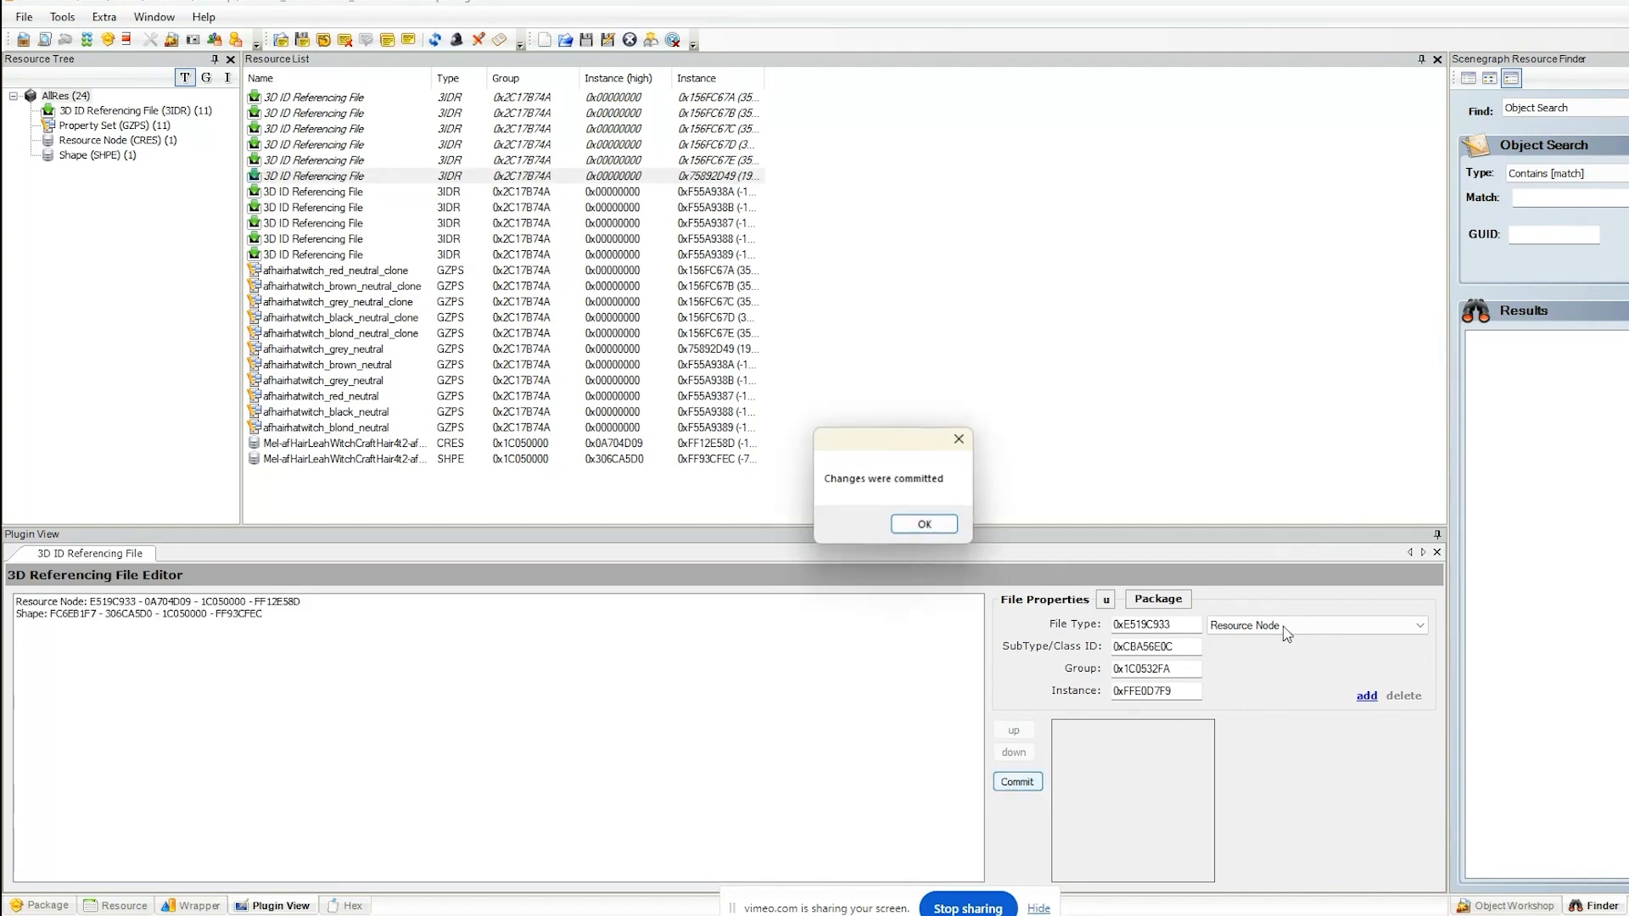
click(901, 526)
- Reference the new Resource Node and Shape in the eighth 3D ID Referencing File, instance 0xF55A938B, and commit the changes
click(350, 208)
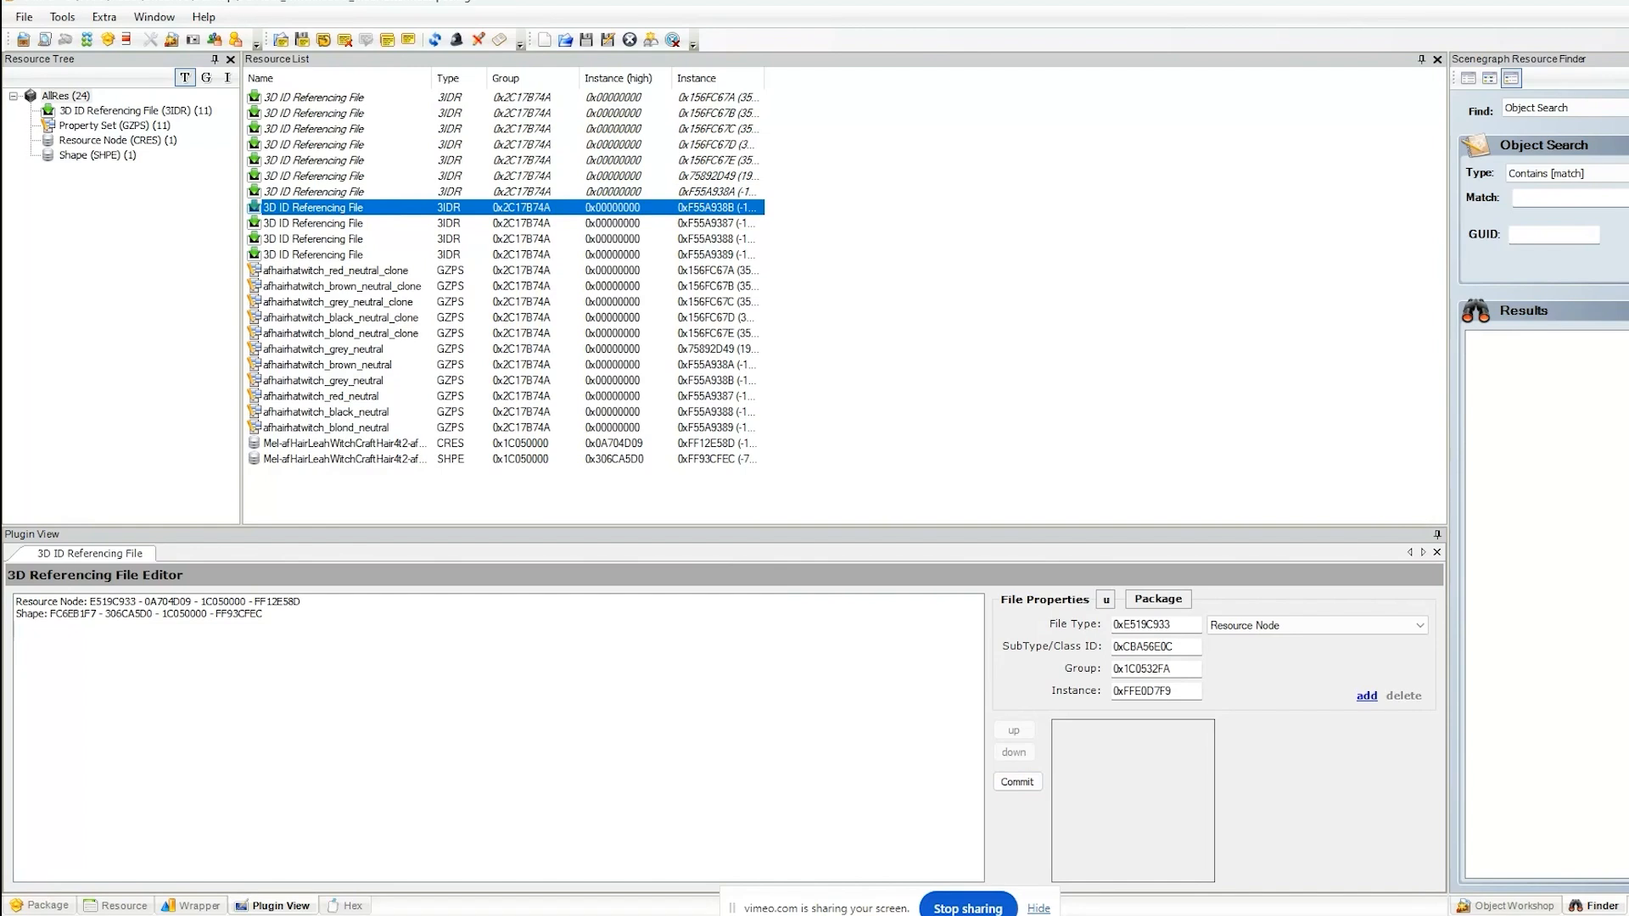
click(348, 209)
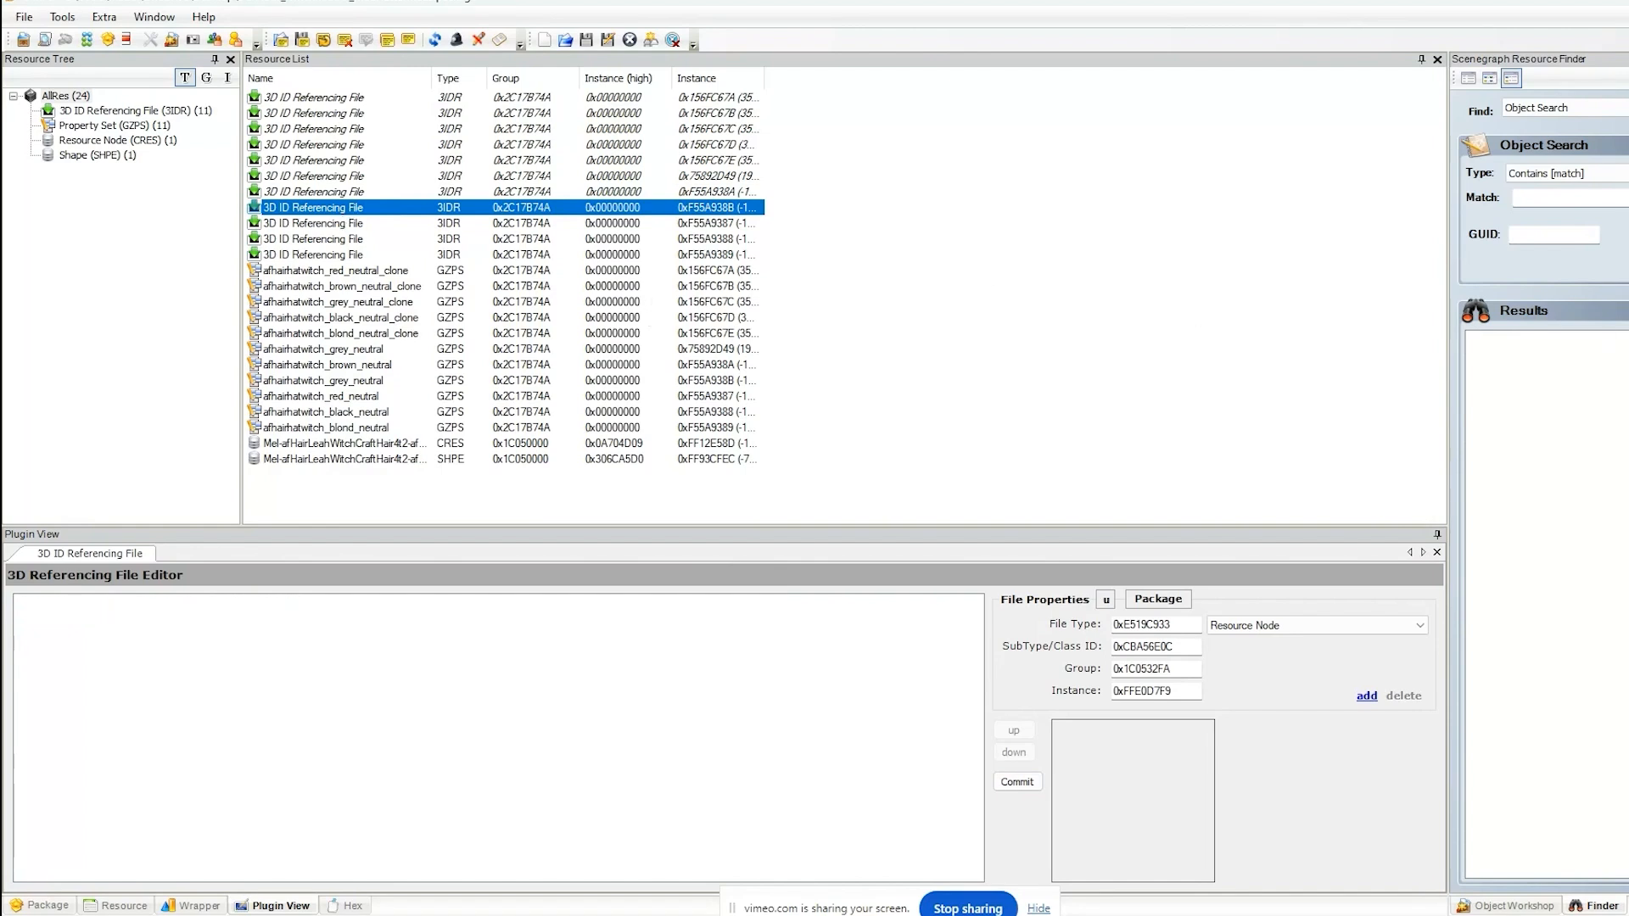
drag(1612, 615, 608, 689)
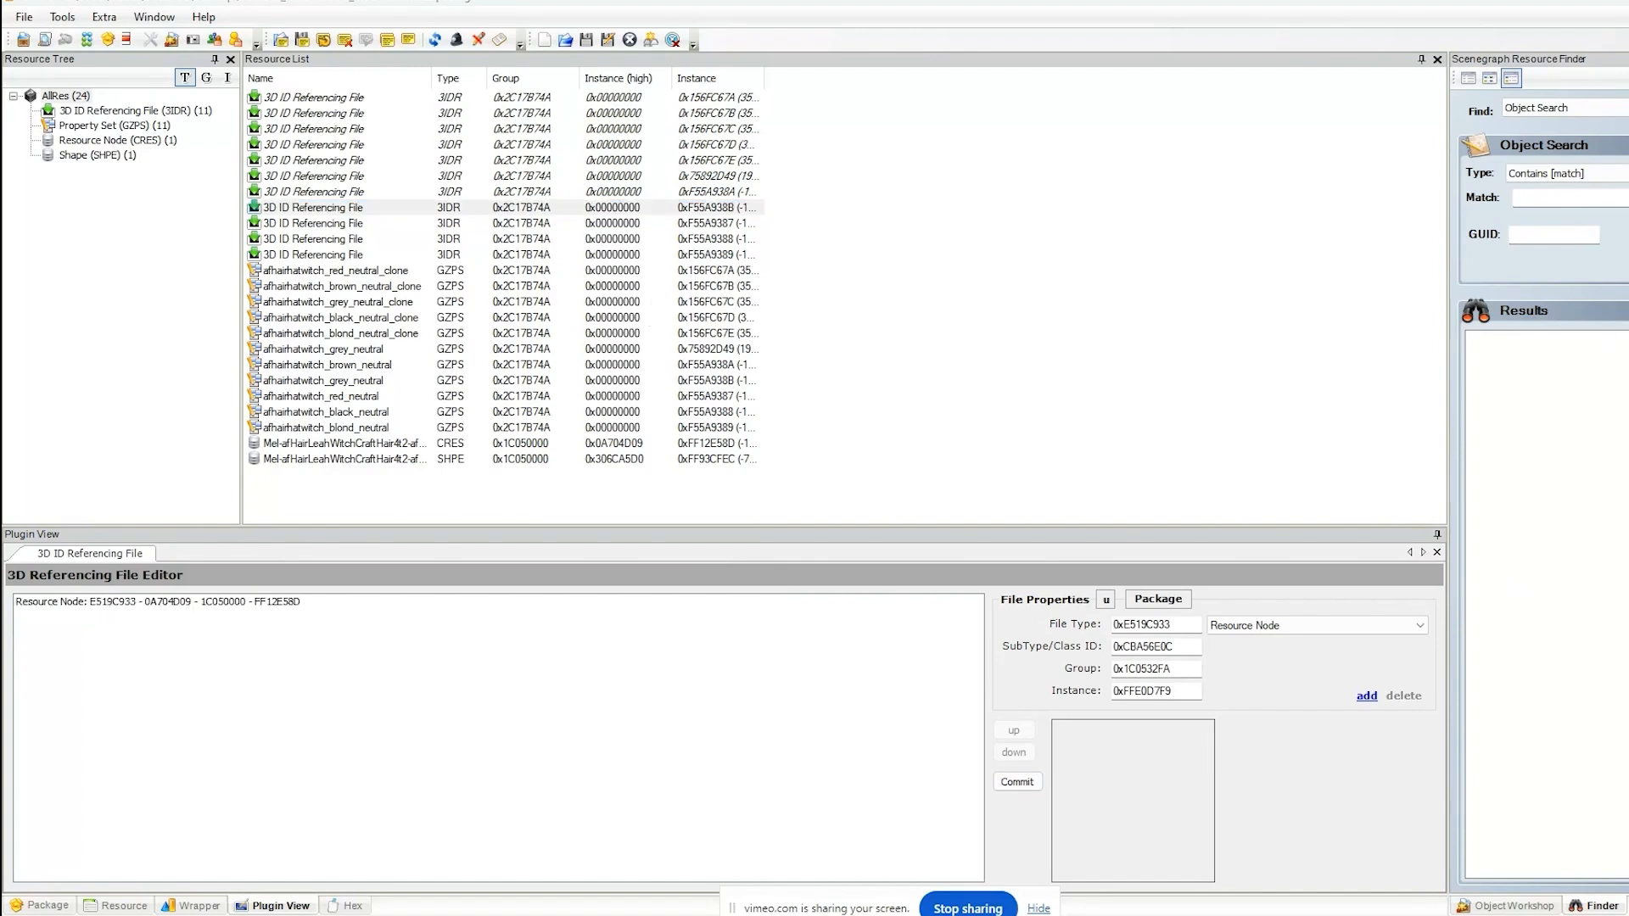
drag(1375, 559, 717, 696)
click(1017, 782)
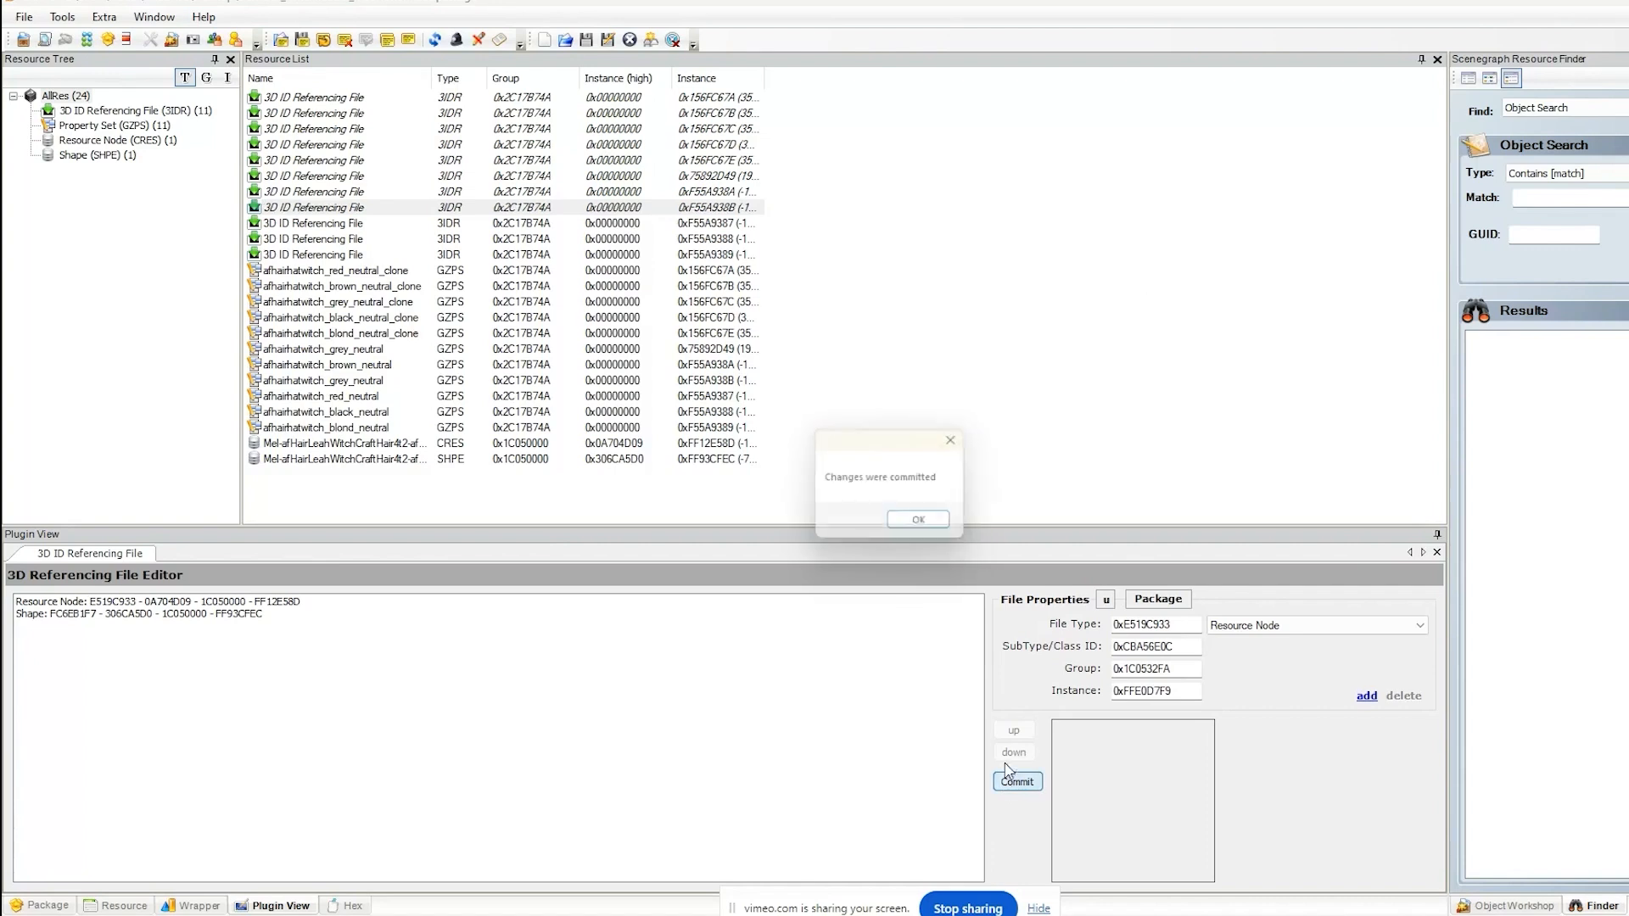
- Reference the new Resource Node and Shape in the ninth 3D ID Referencing File, instance 0xF55A9387, and commit the changes
click(925, 524)
click(326, 224)
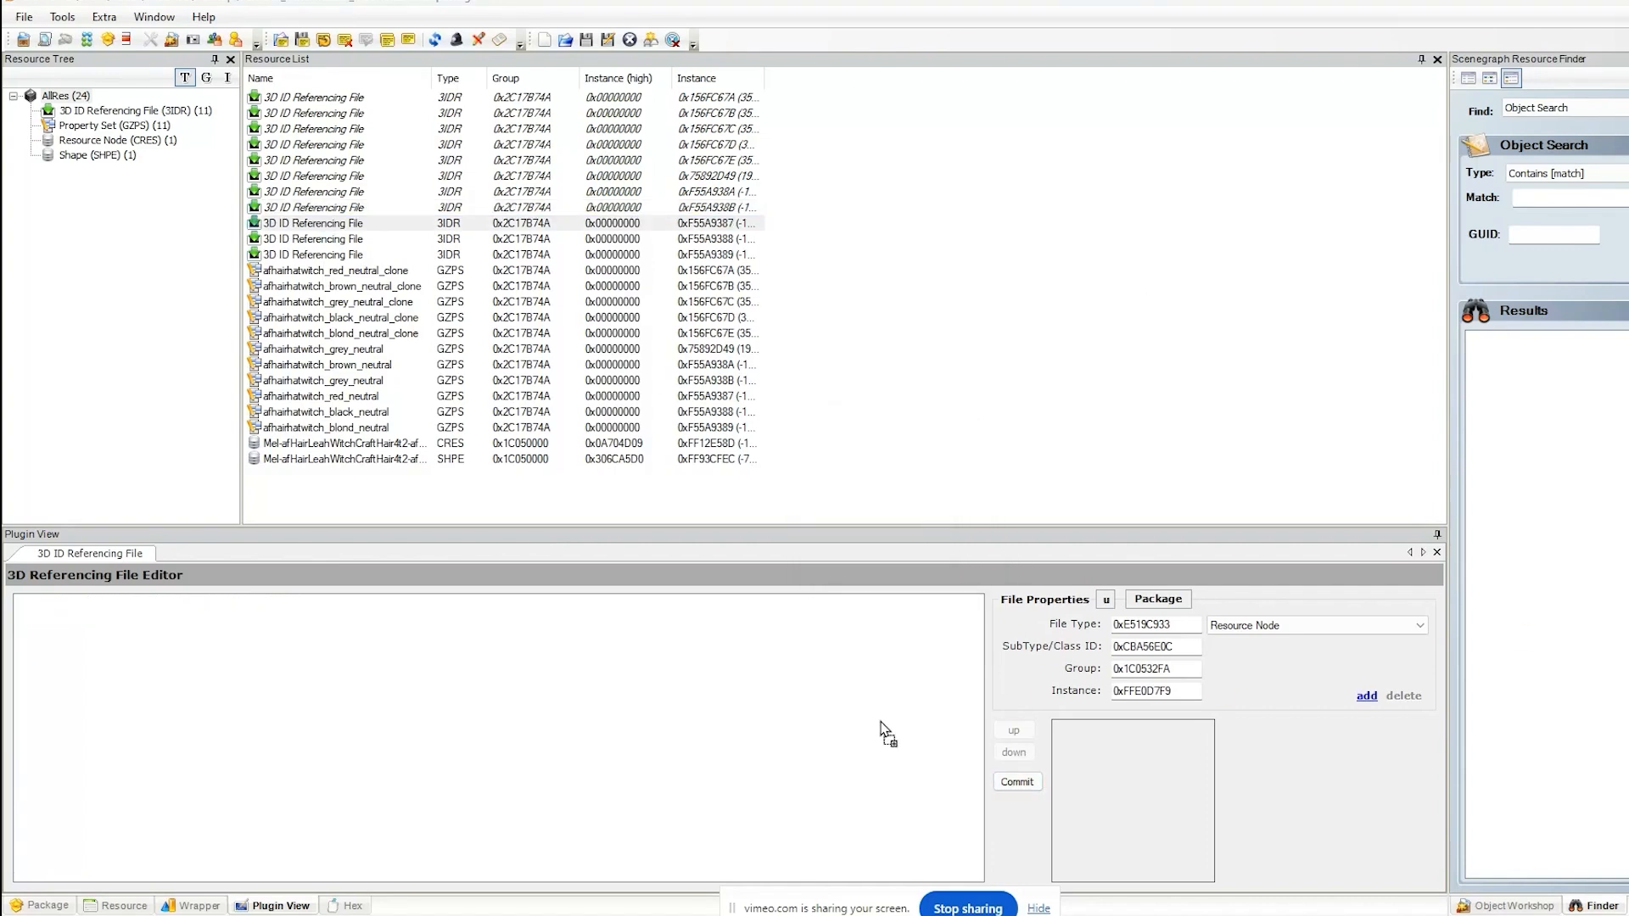
drag(339, 459, 906, 713)
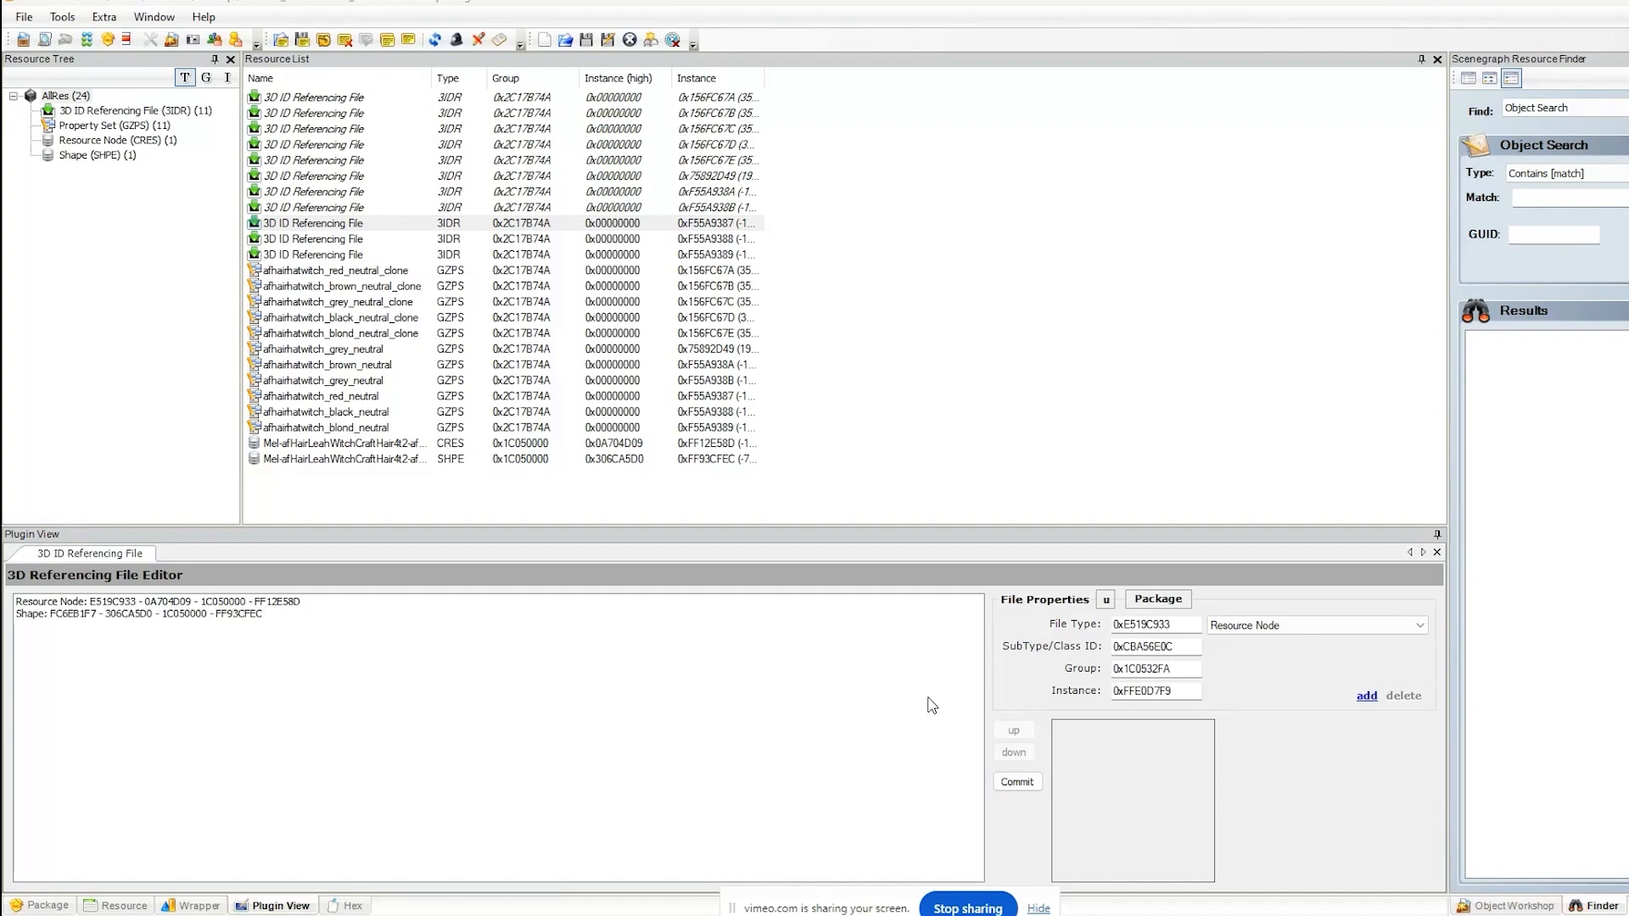
click(1017, 781)
click(923, 525)
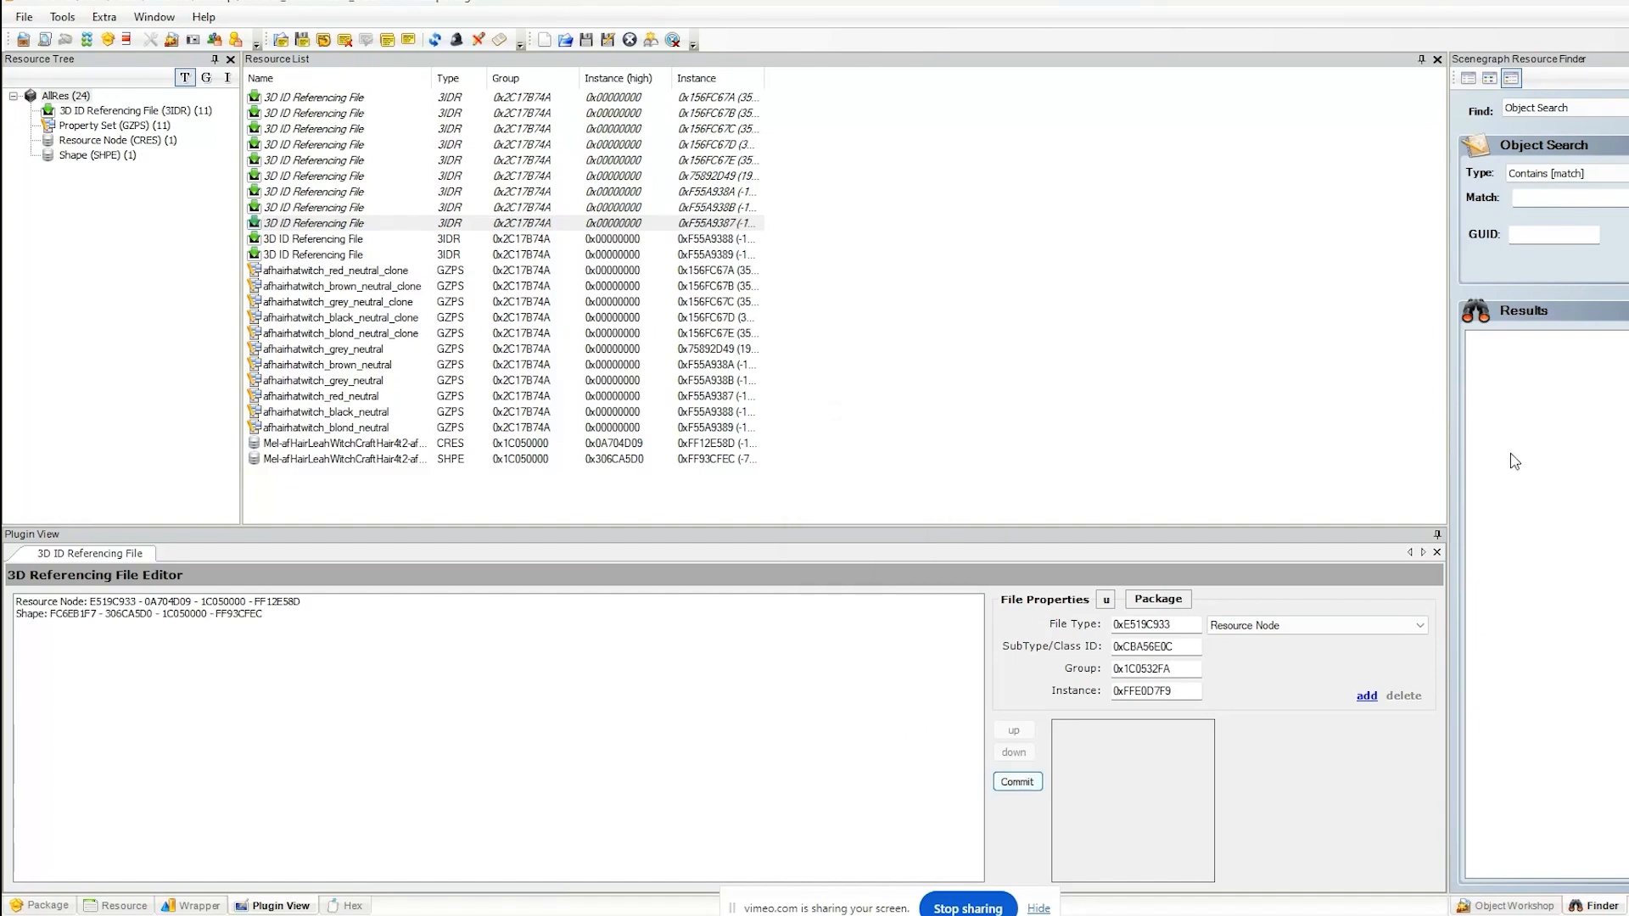
- Reference the new Resource Node and Shape in the tenth 3D ID Referencing File, instance 0xF55A9388, and commit the changes
click(364, 243)
drag(1060, 696, 755, 653)
drag(845, 865, 490, 783)
click(1018, 782)
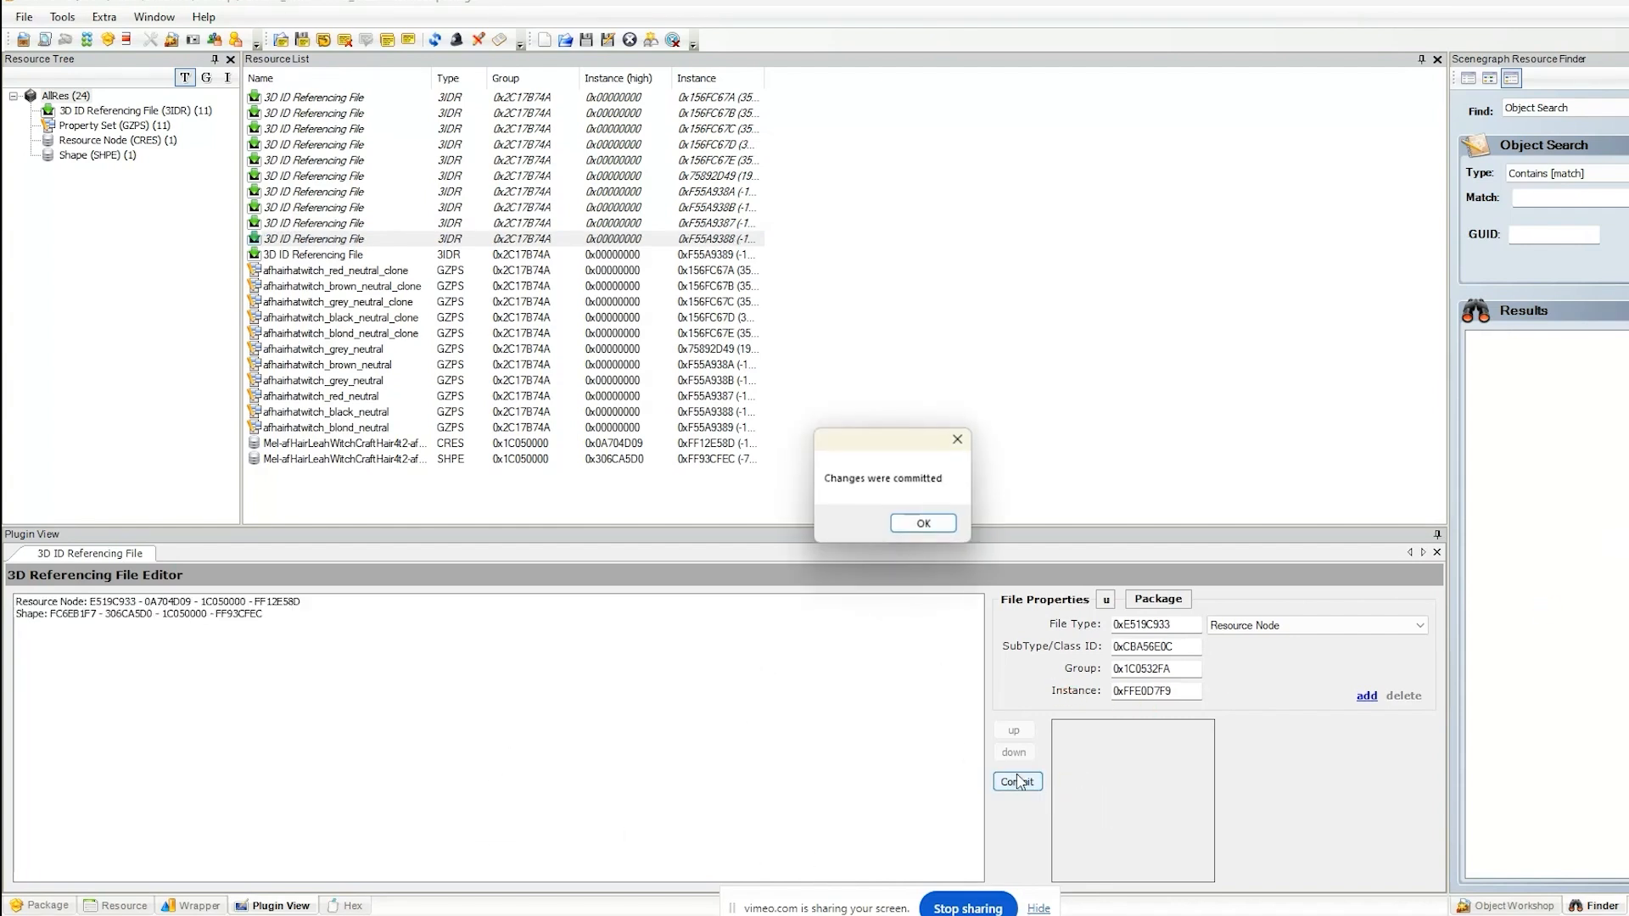
click(925, 523)
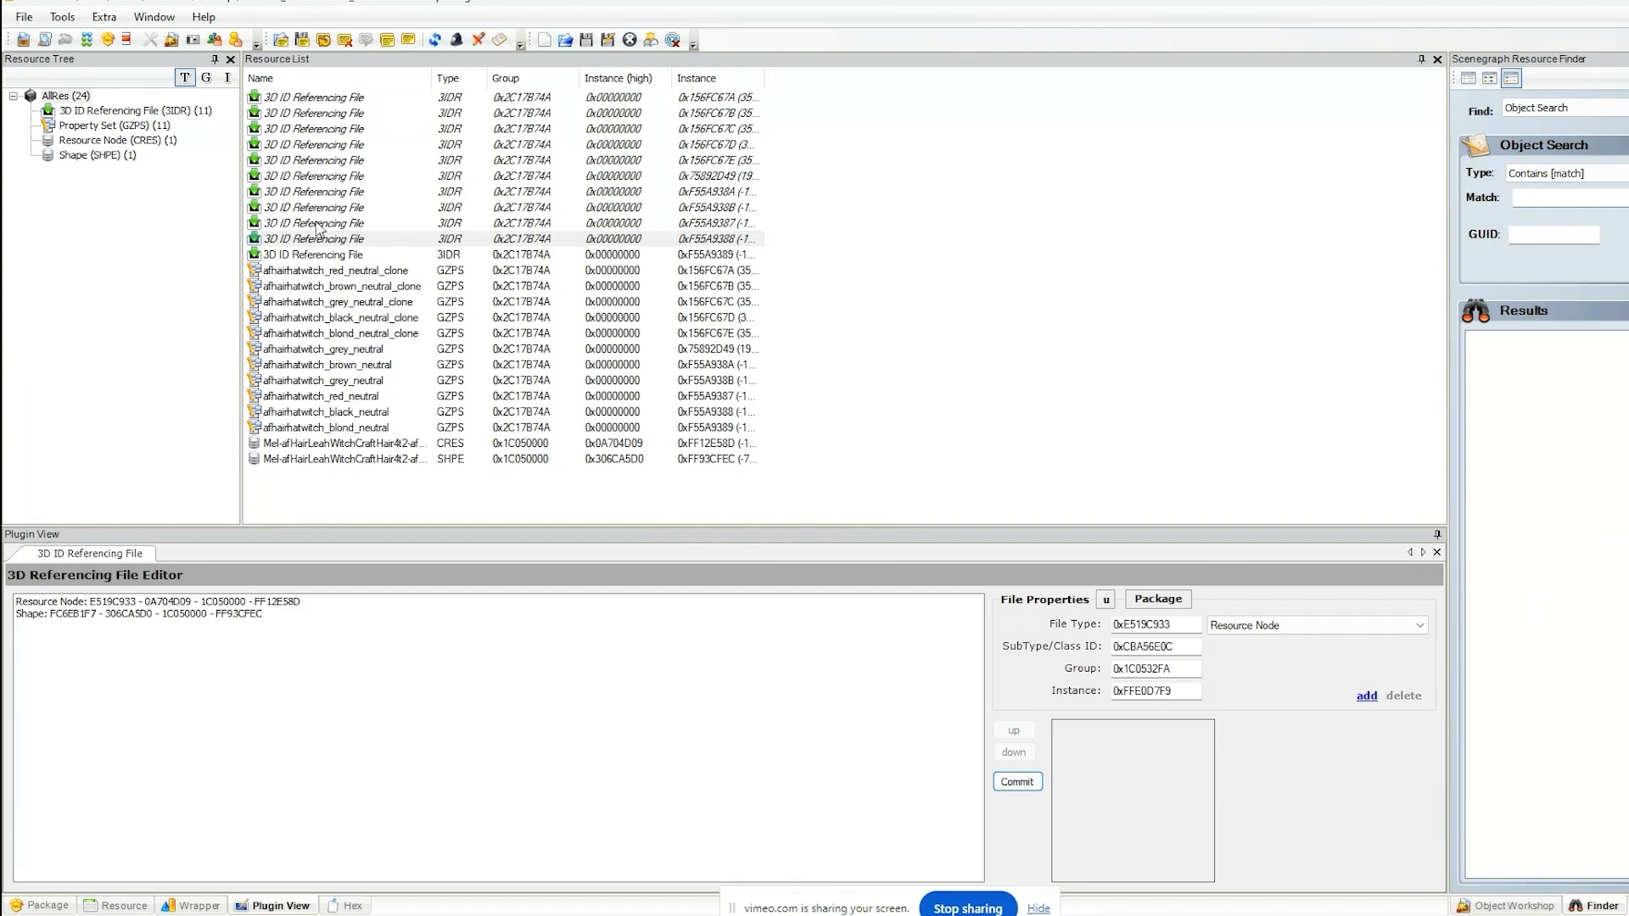
- Reference the new Resource Node and Shape in the last 3D ID Referencing File, instance 0xF55A9389, commit the changes and save the package
click(314, 256)
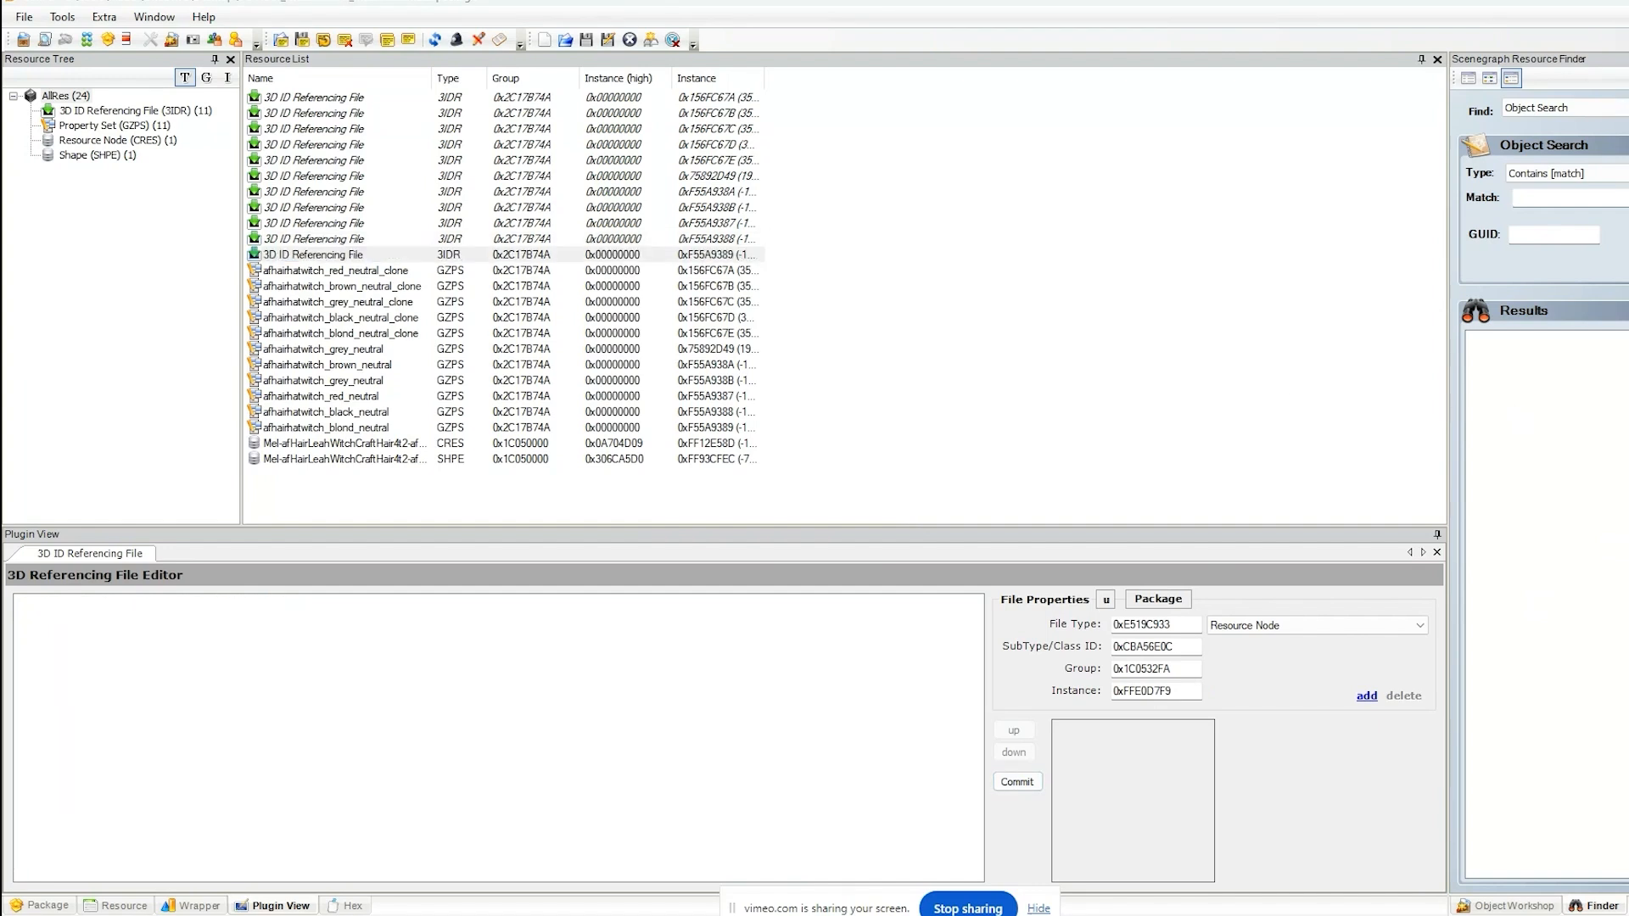
drag(1376, 586, 604, 698)
click(1017, 781)
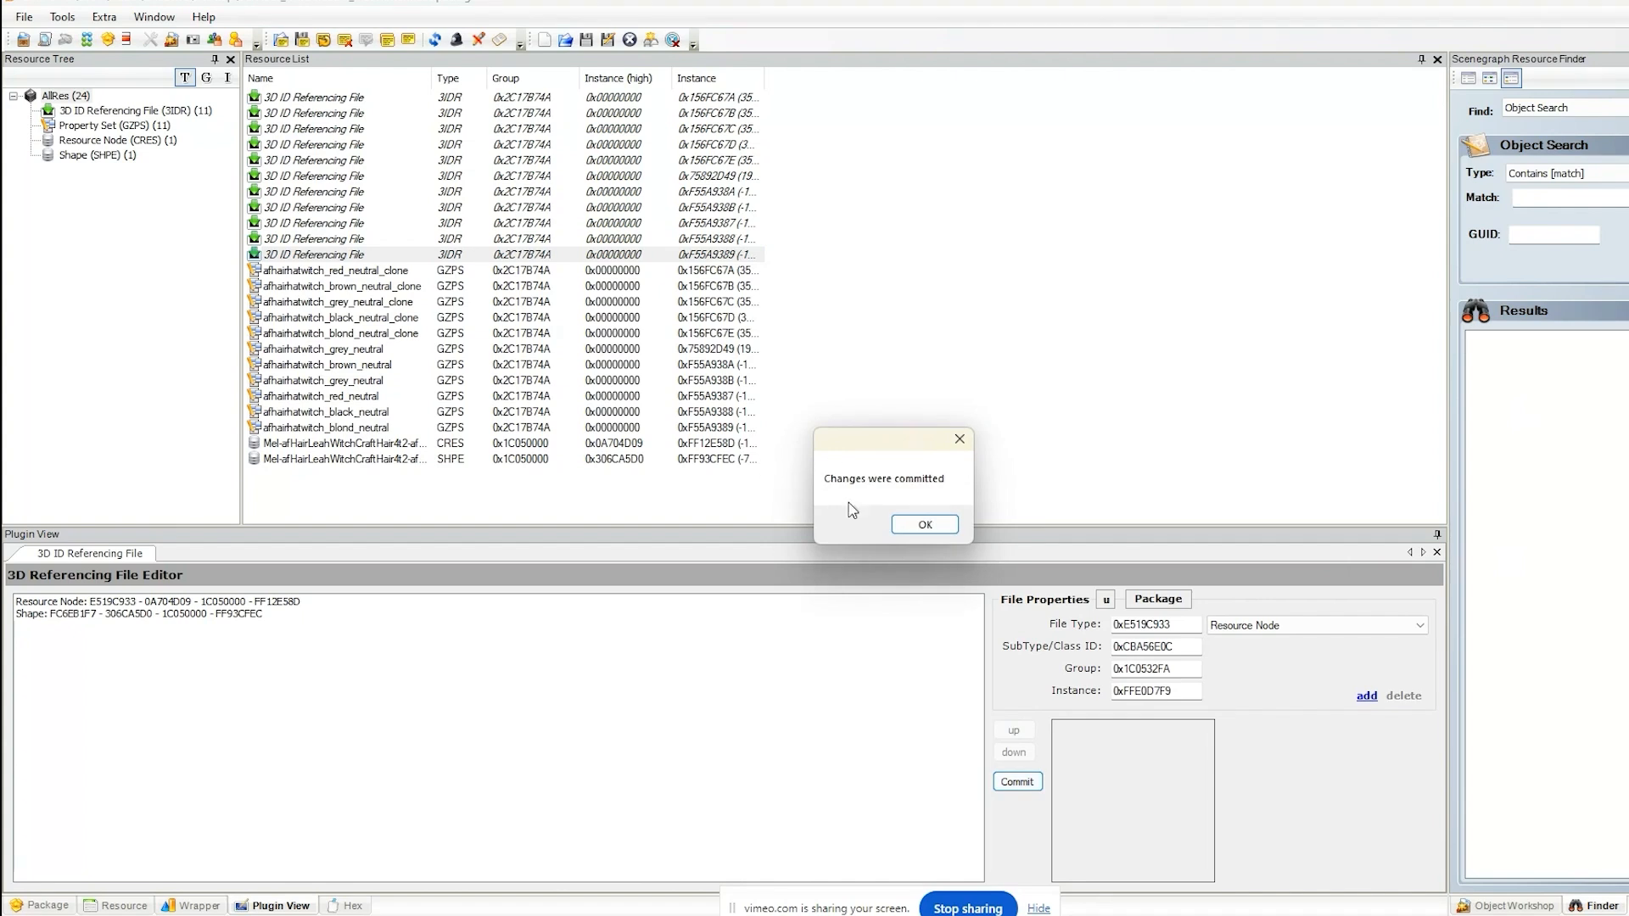
click(912, 524)
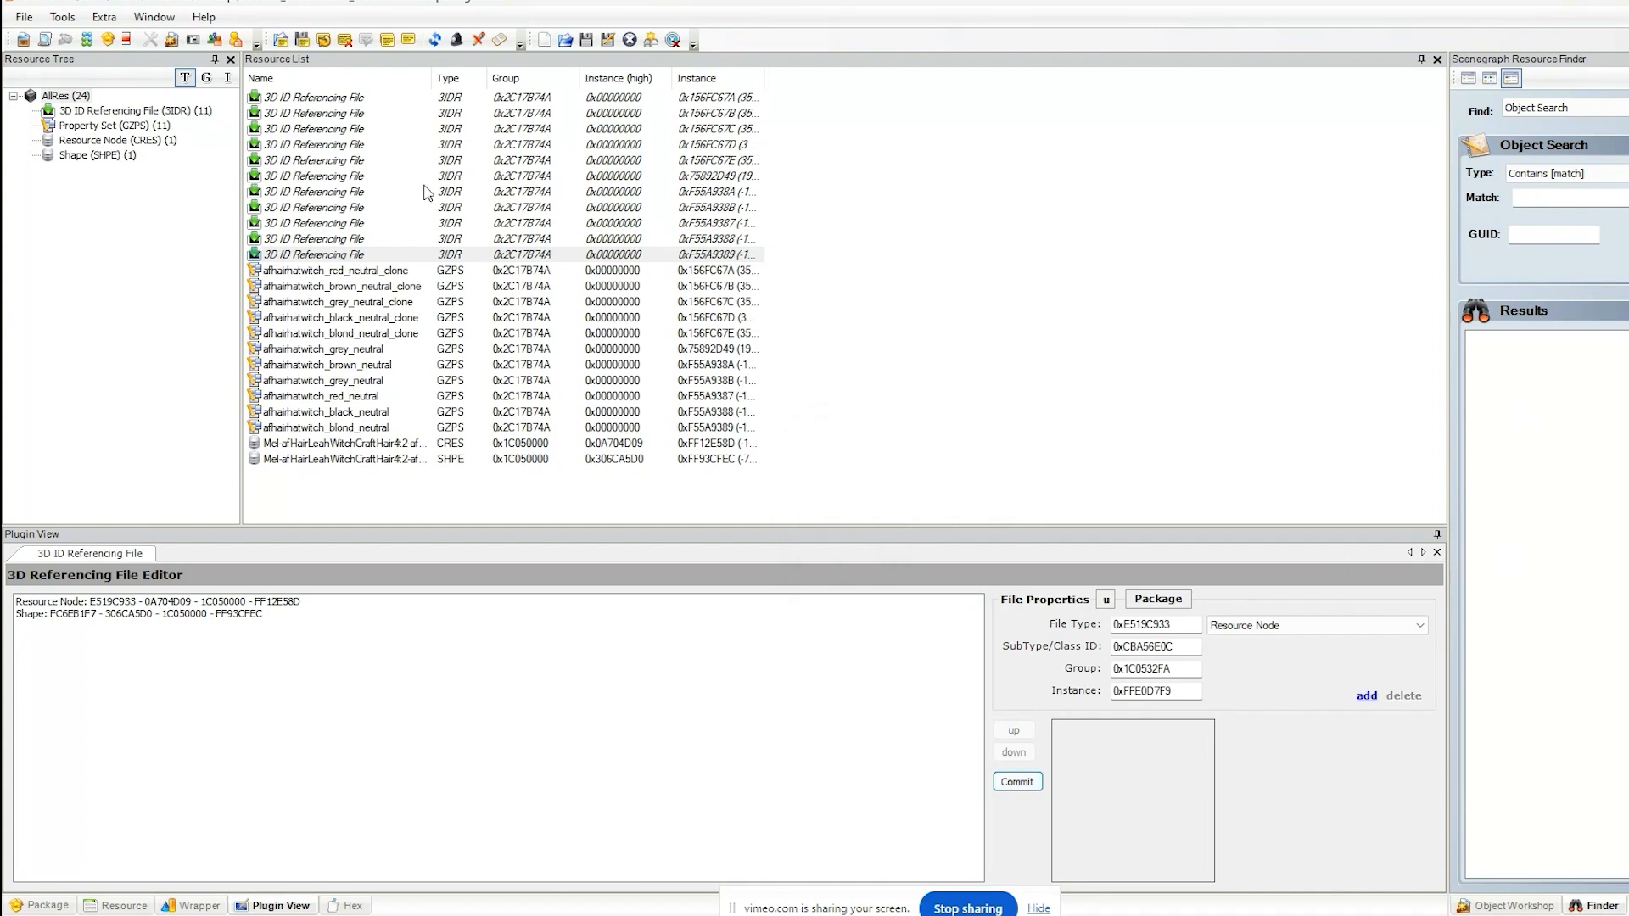
click(586, 40)
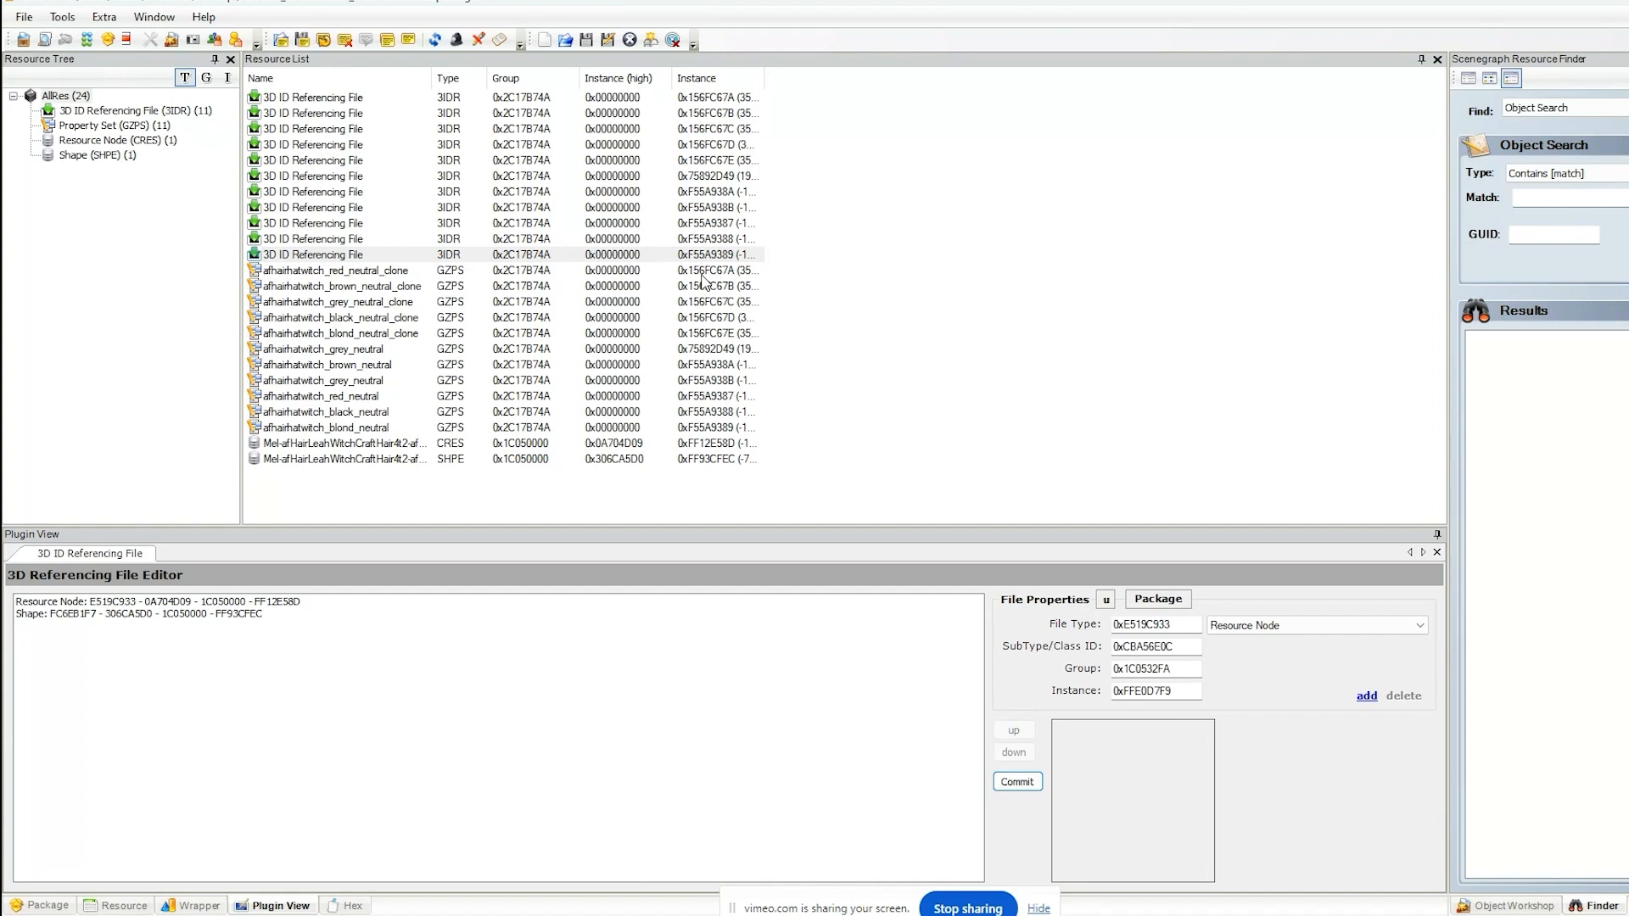
- Delete the added Resource Node and Shape resources from the package and save it
click(453, 486)
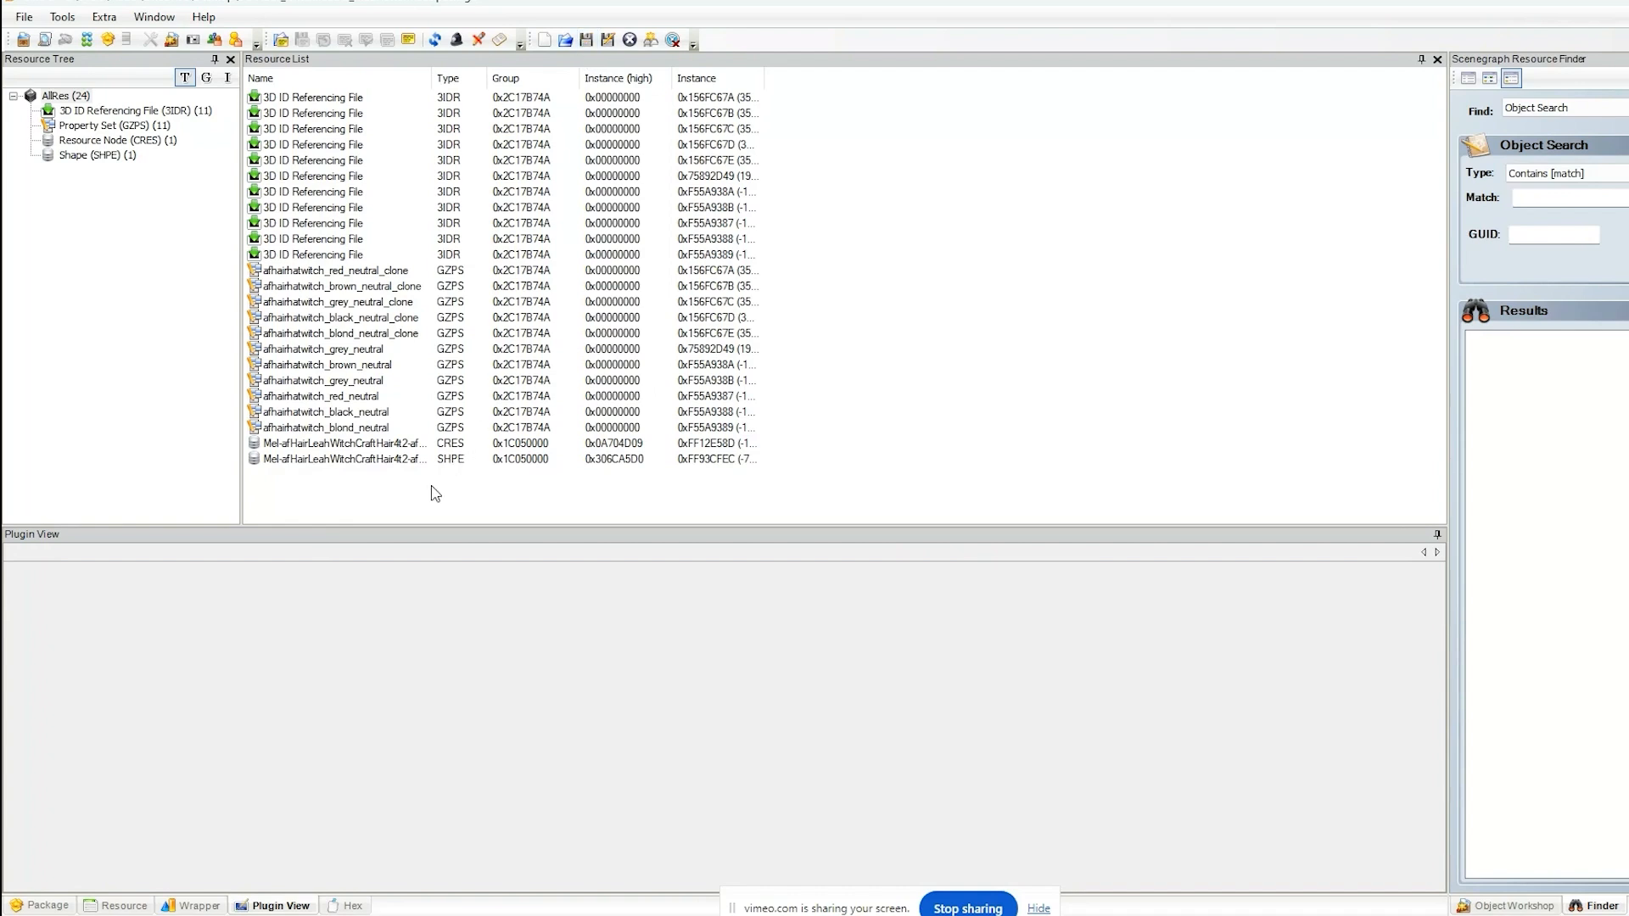
click(399, 459)
shift+click(399, 443)
right_click(398, 445)
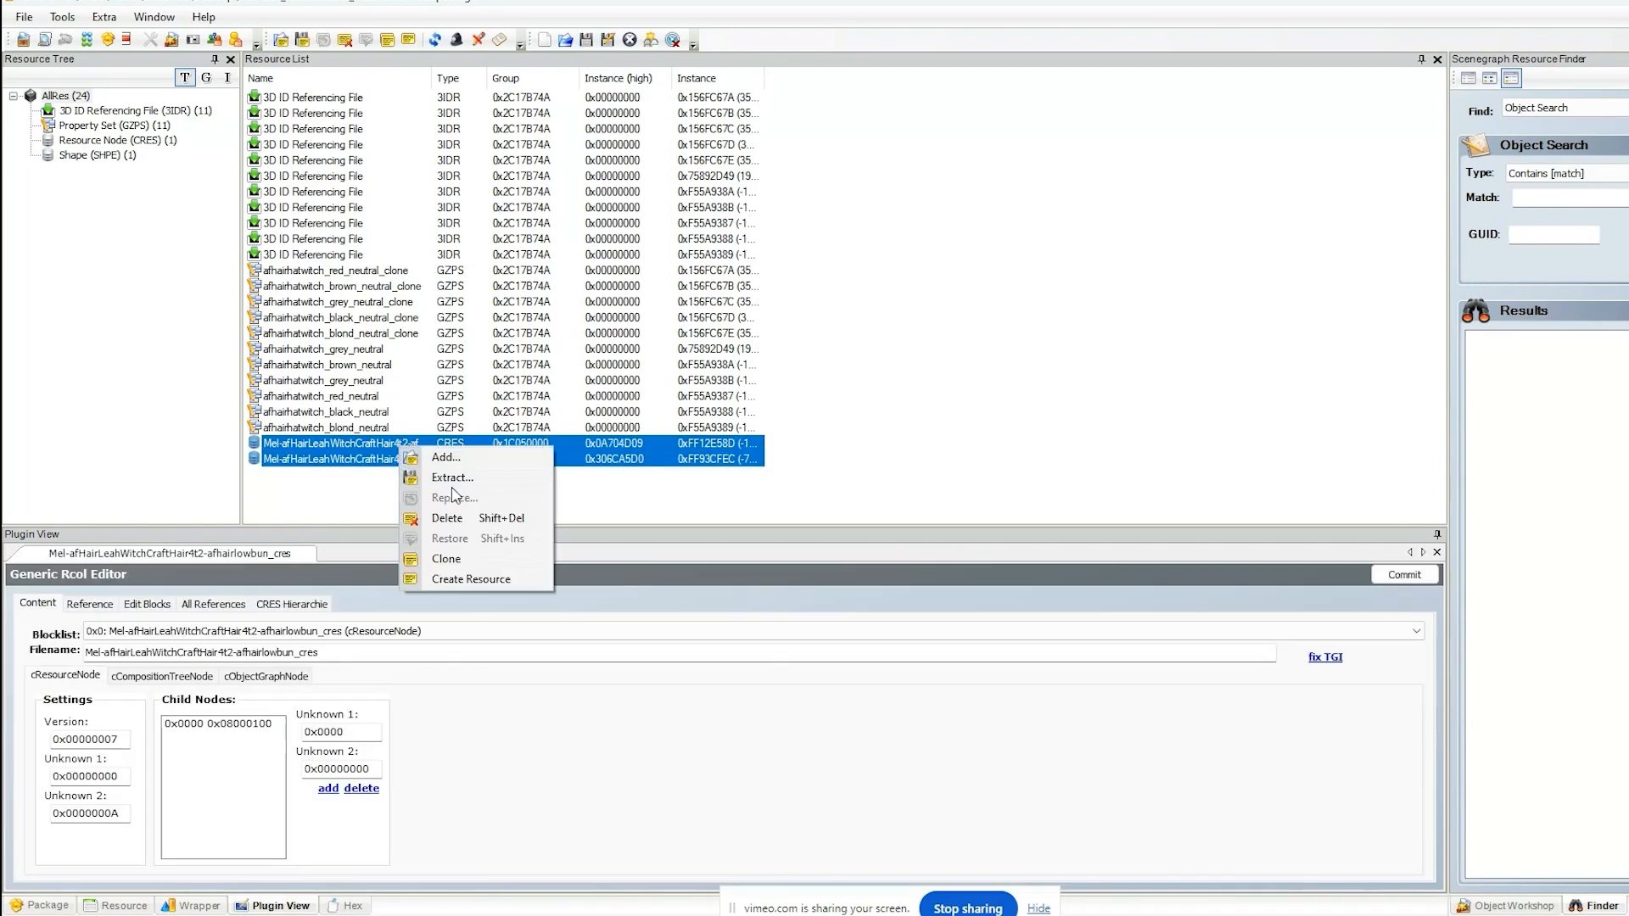
click(447, 517)
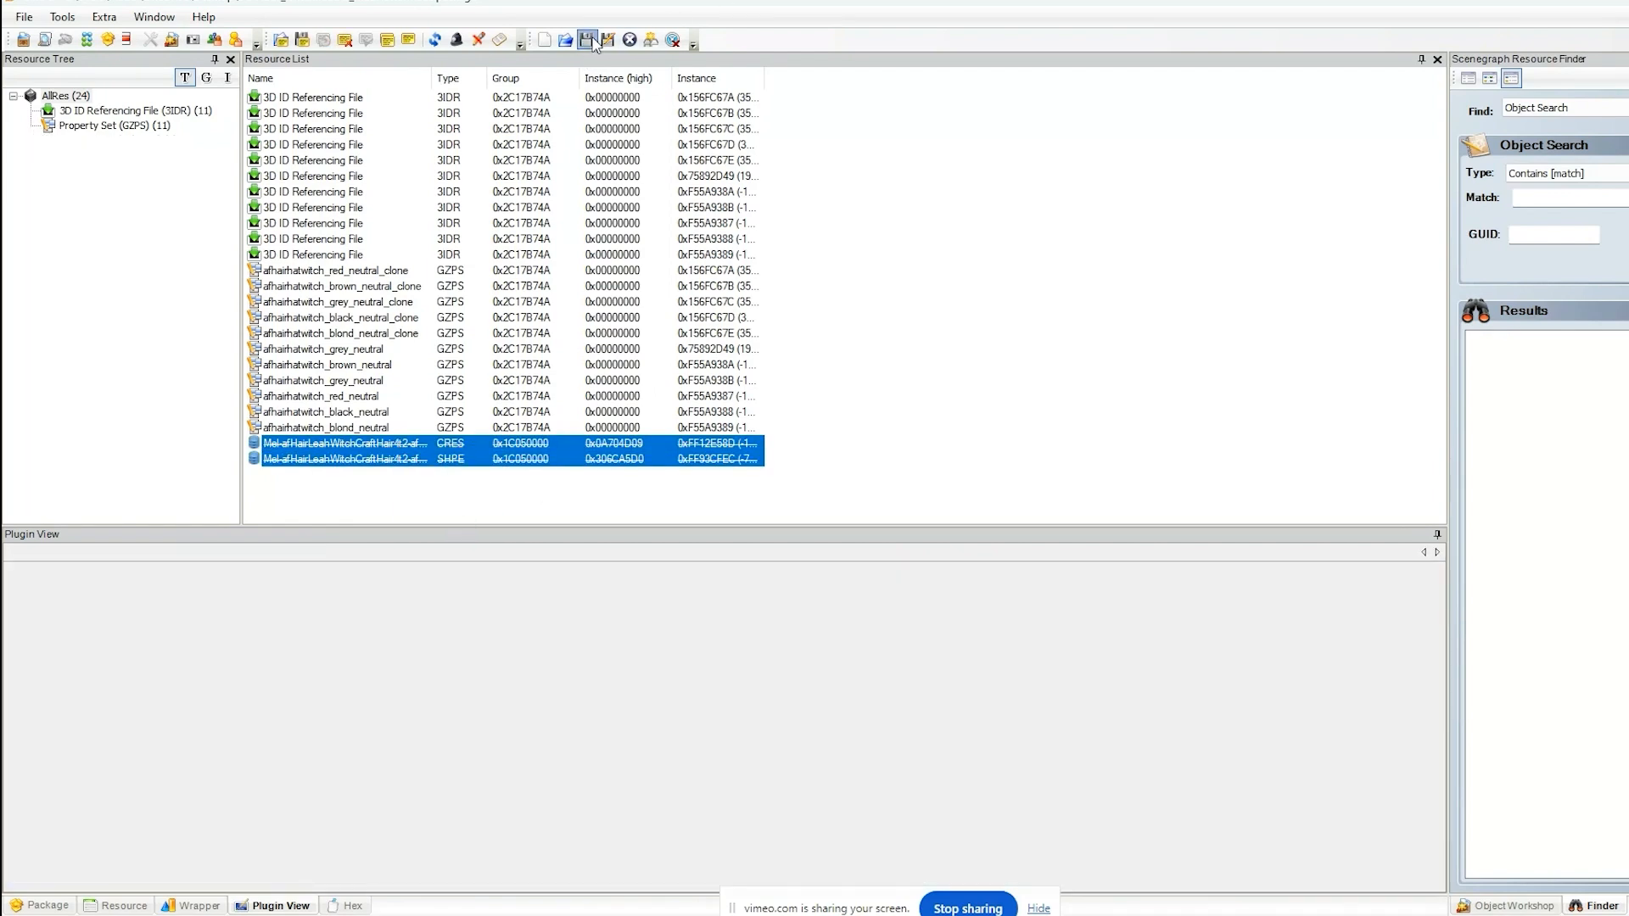
click(591, 41)
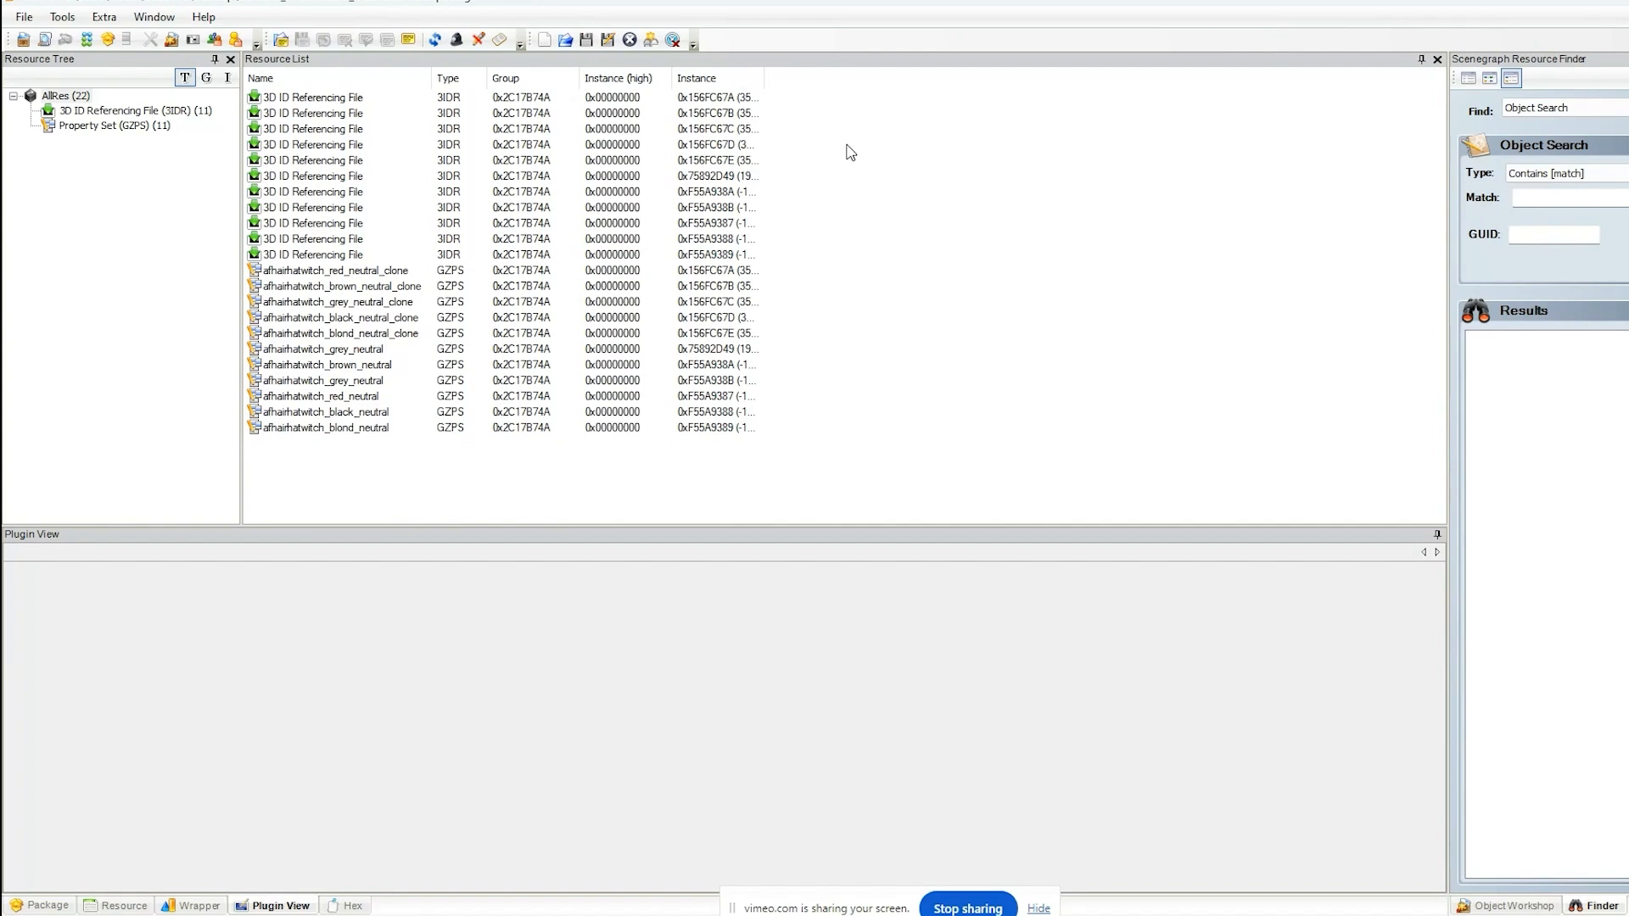
- Add both Material Definition files from the TXMT folder's black, 1. Adult subfolder to the package and save it
right_click(883, 163)
click(903, 170)
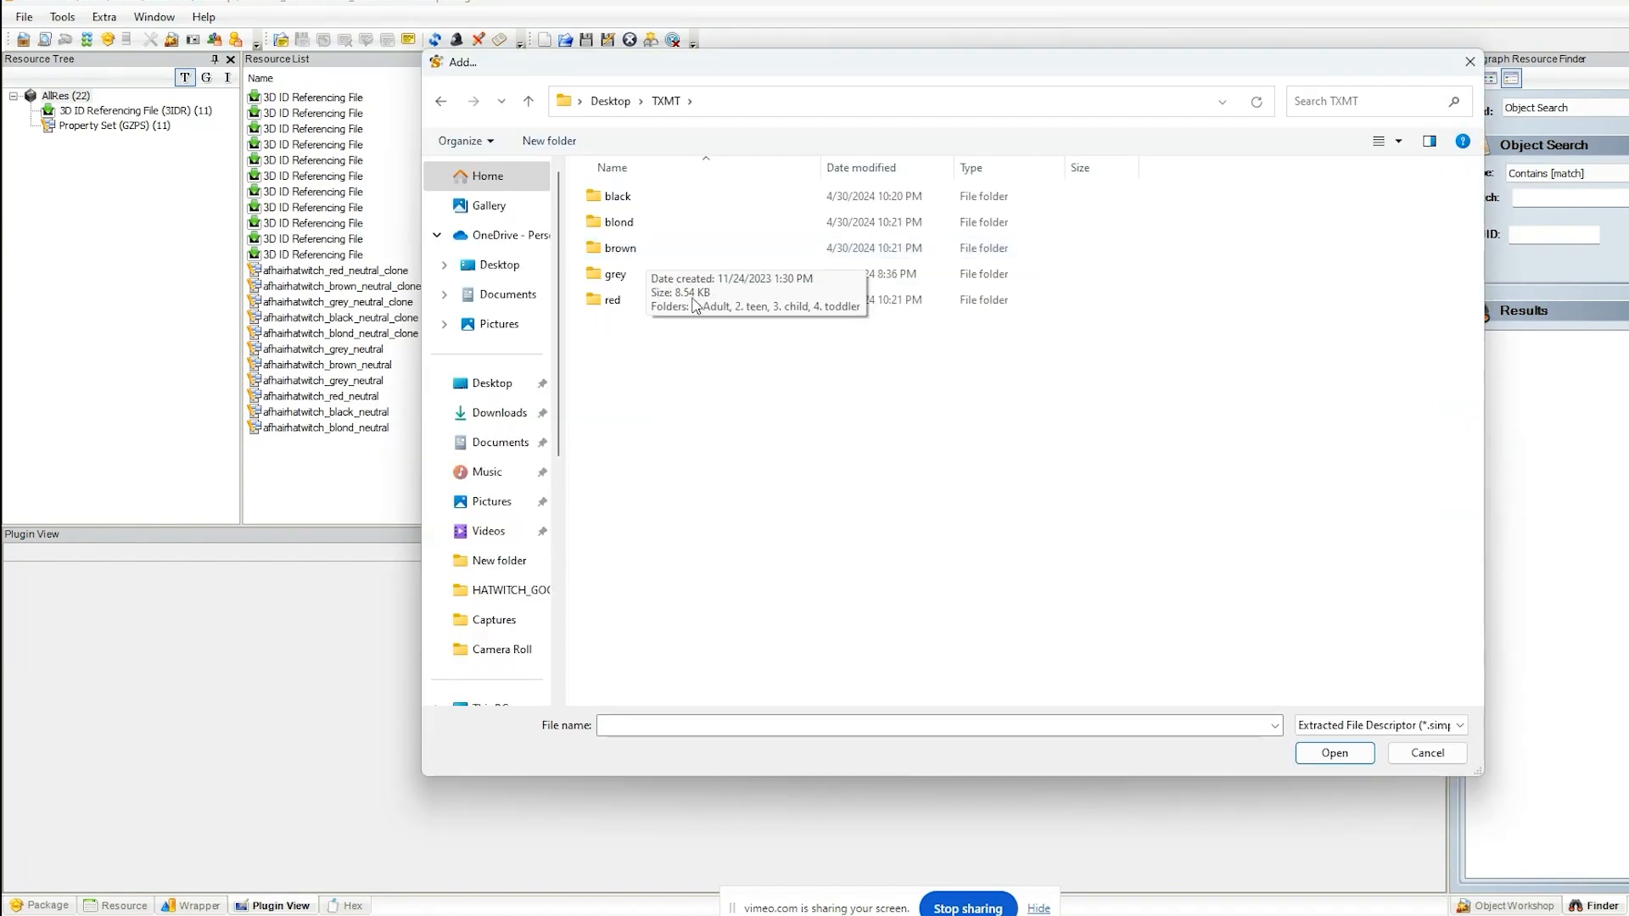
double_click(649, 202)
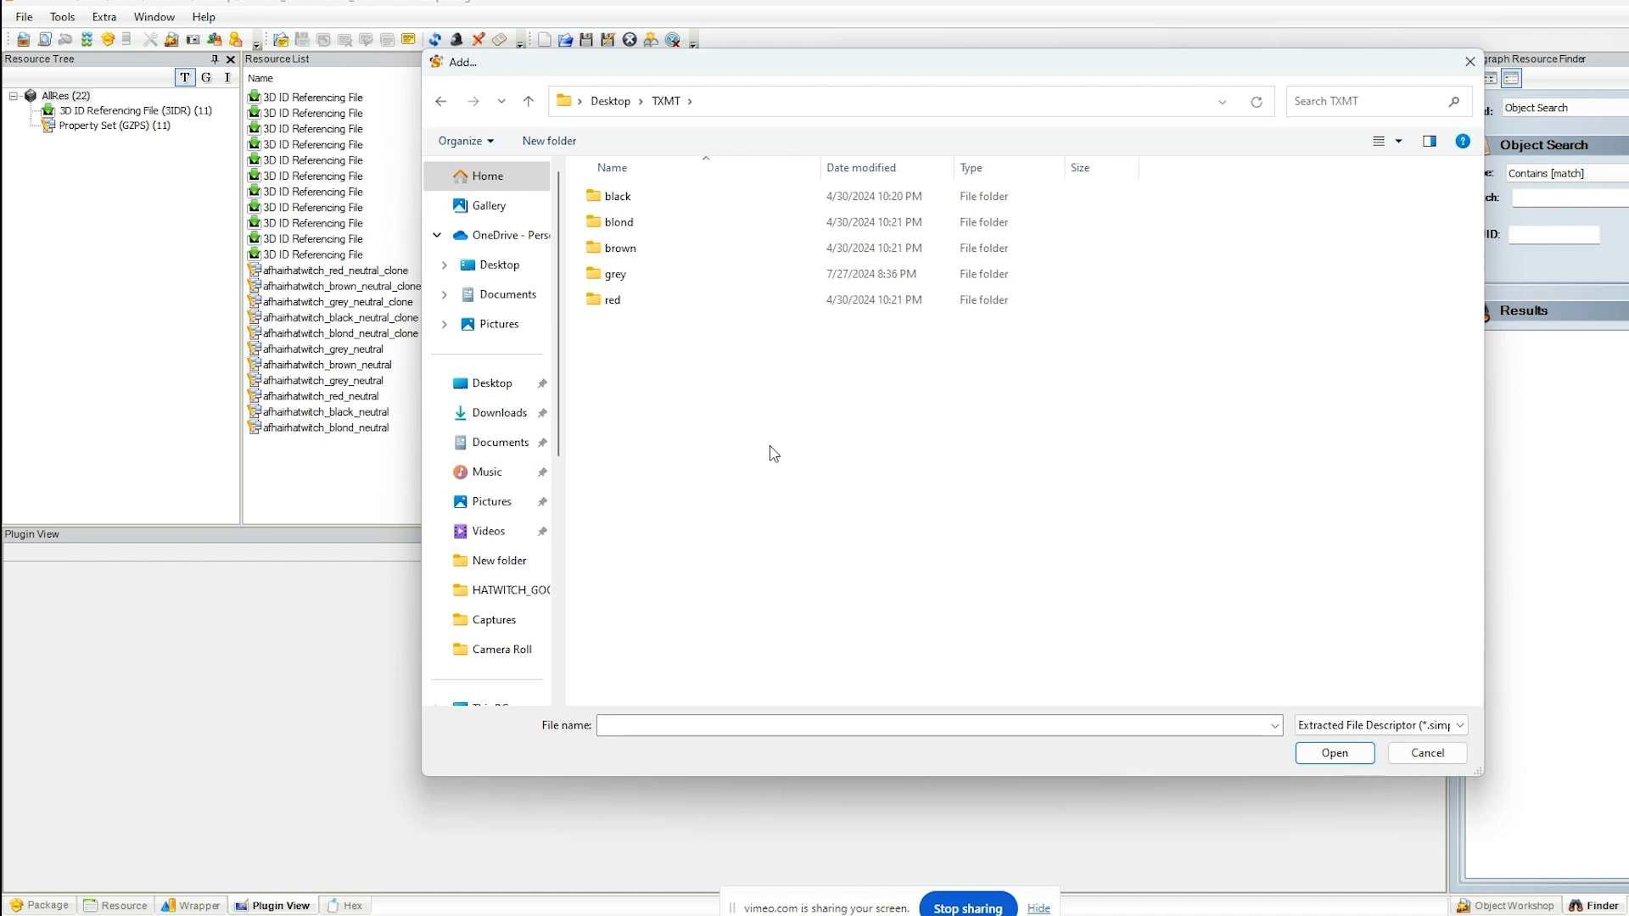
double_click(649, 198)
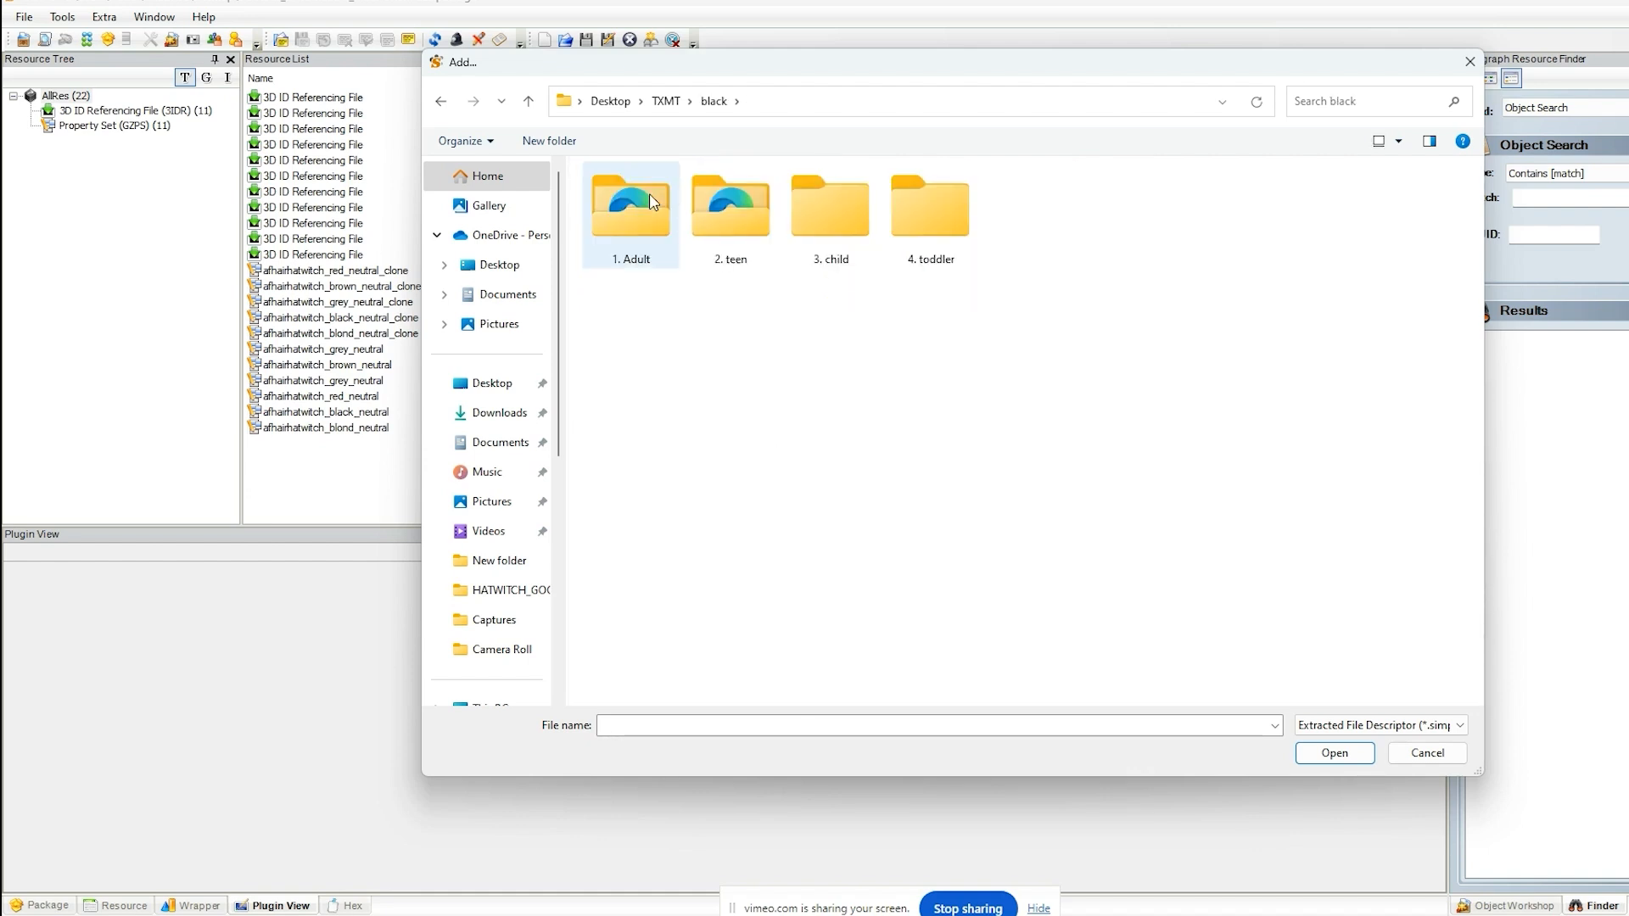
double_click(642, 218)
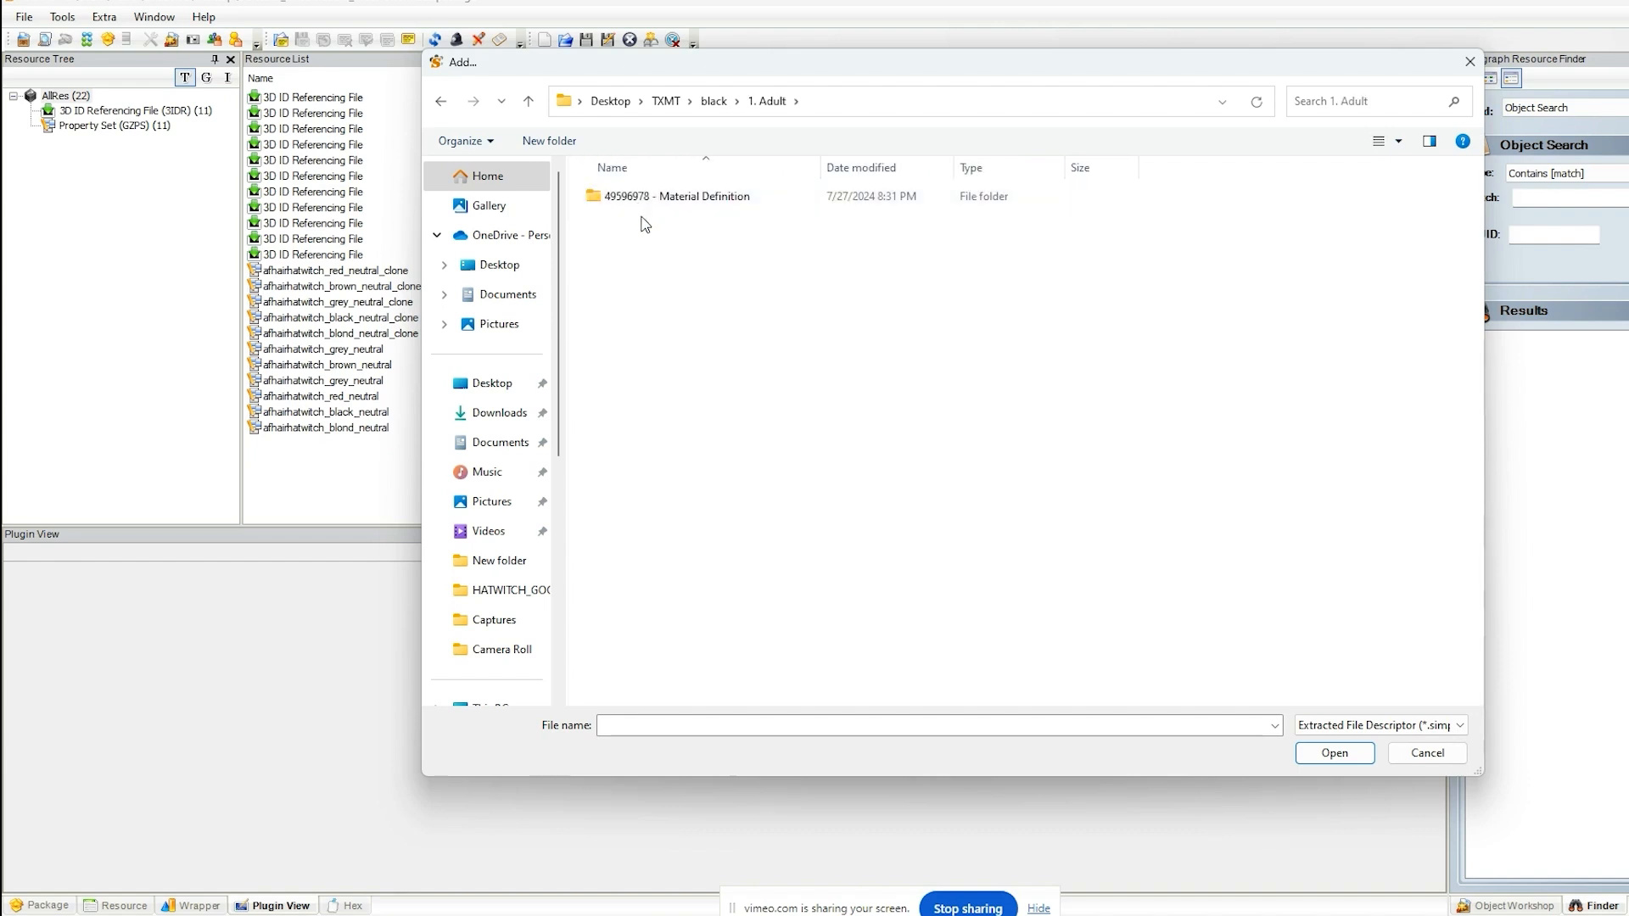
double_click(646, 202)
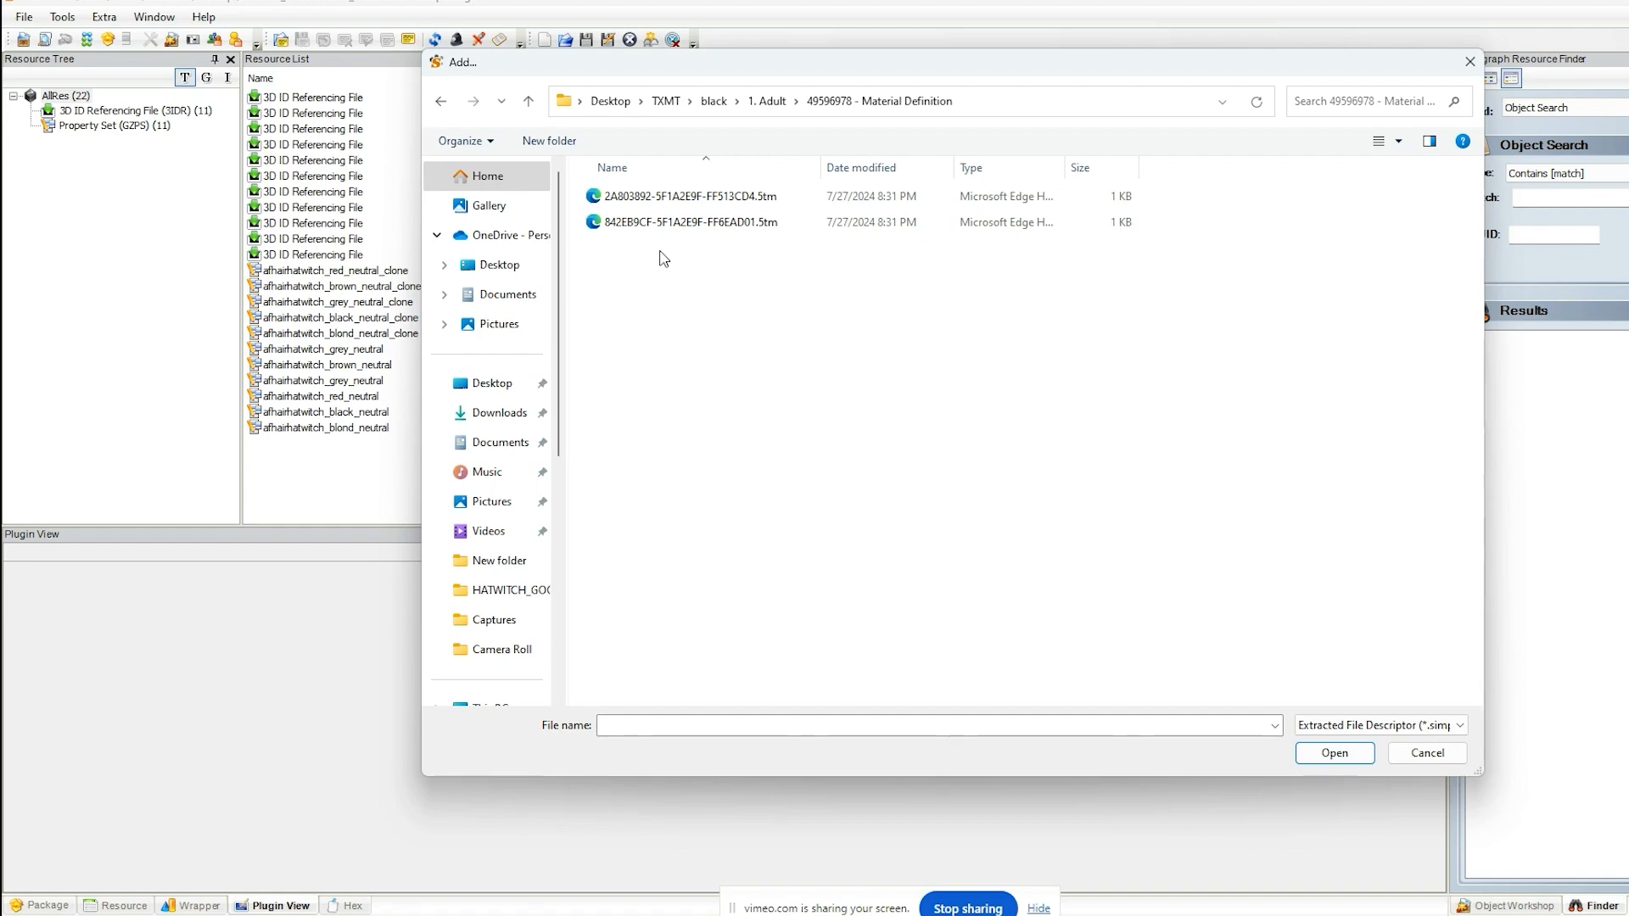
key(ctrl+a)
key(Return)
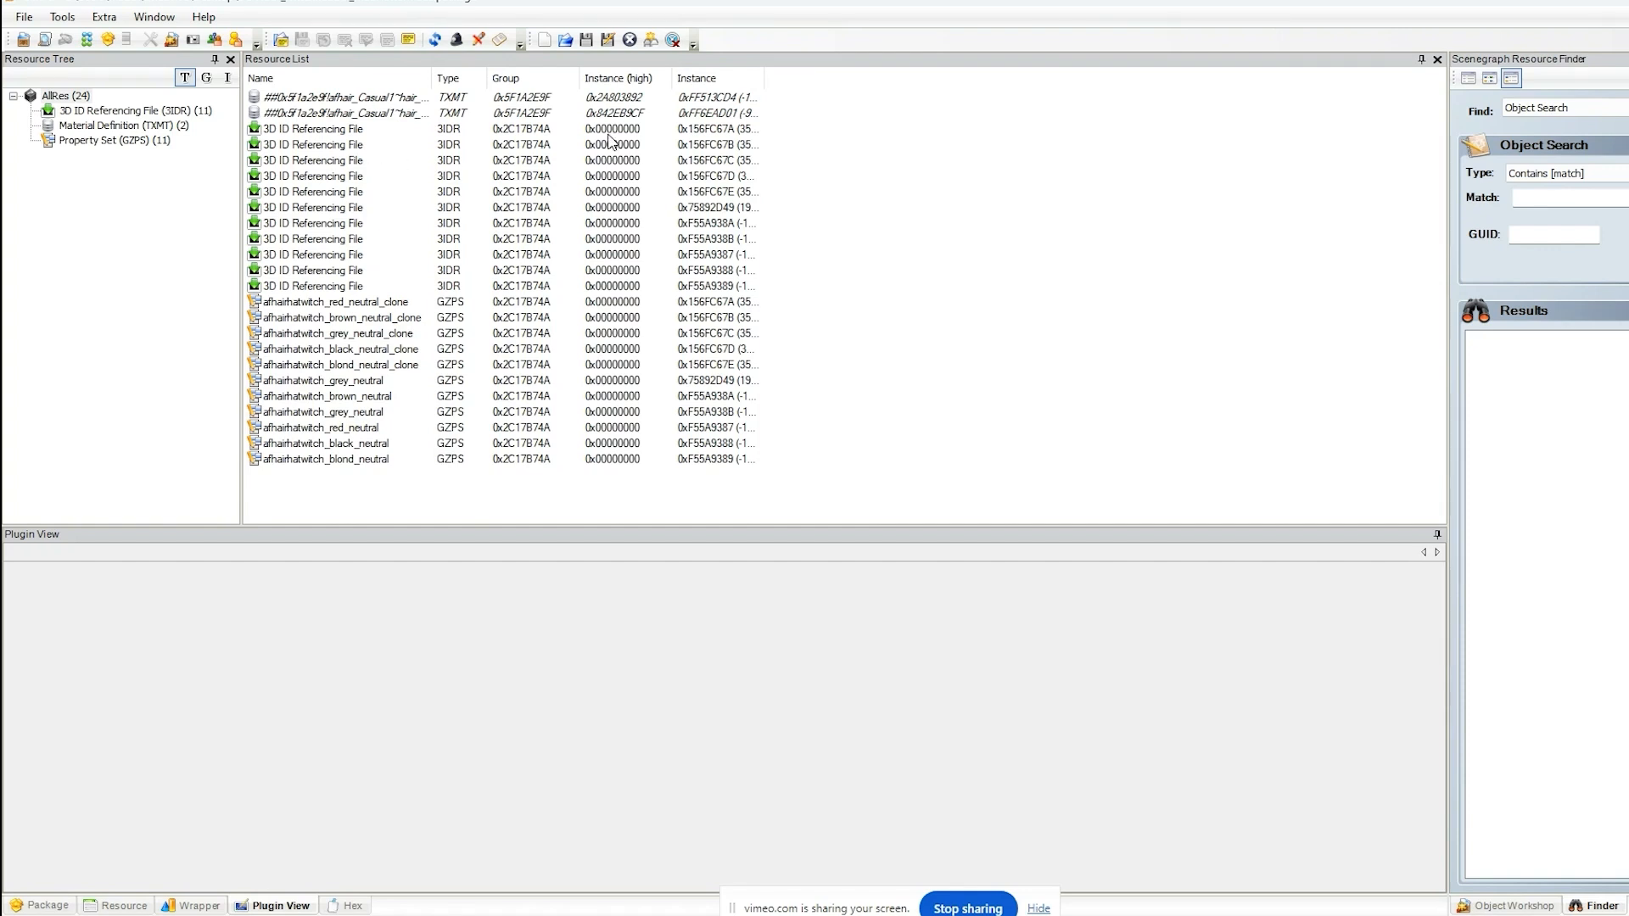
click(587, 42)
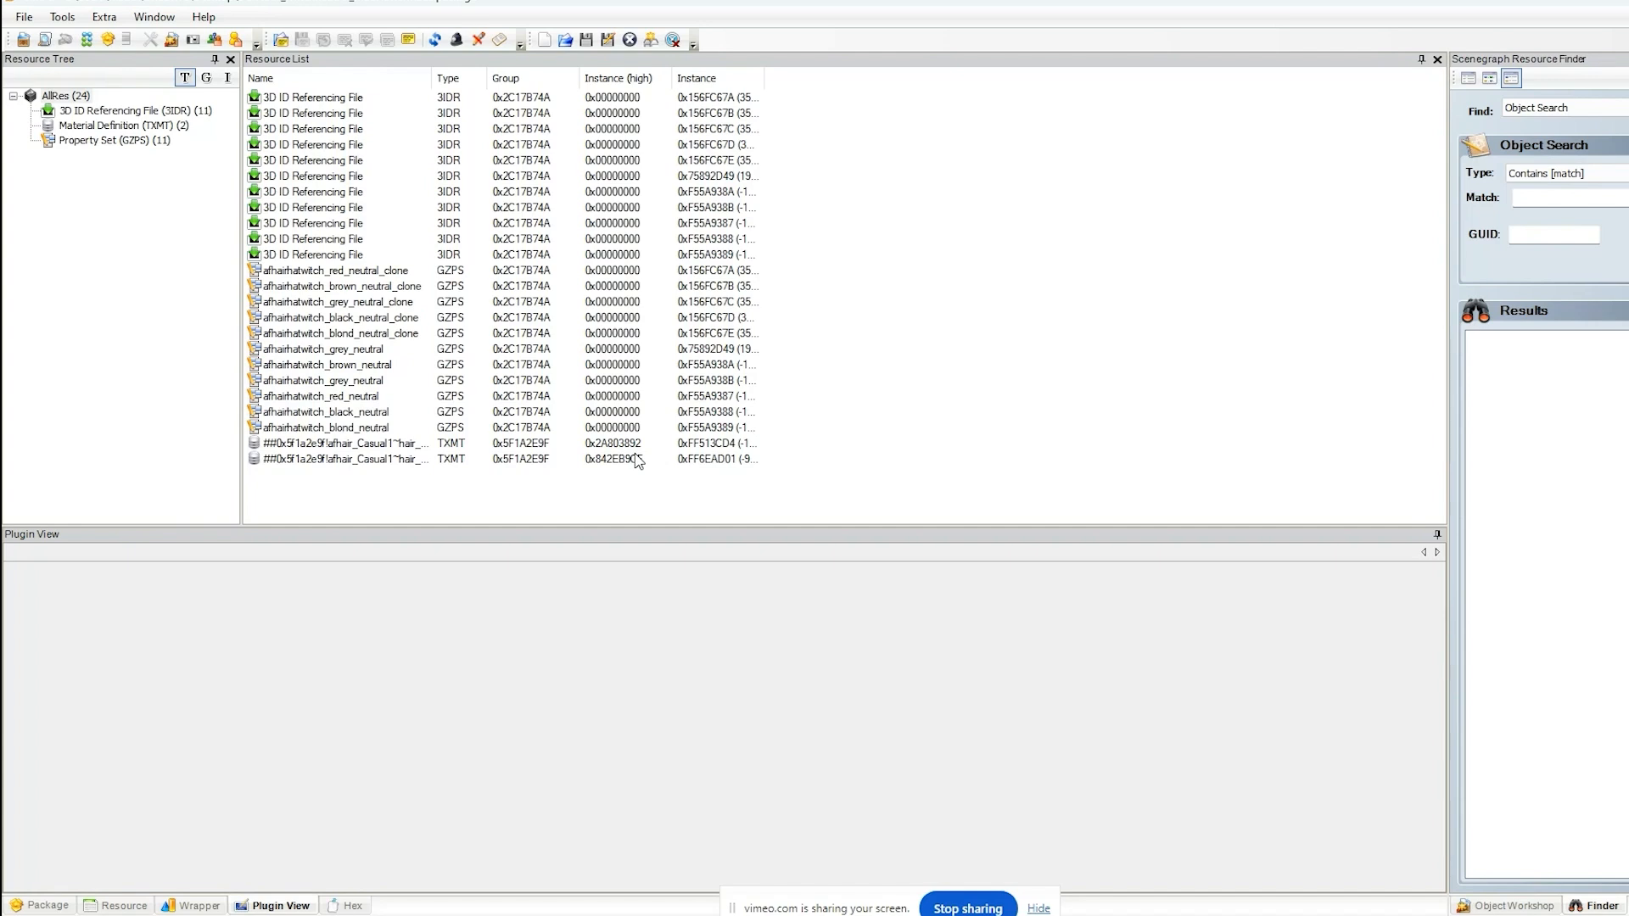
- Compare the filenames and properties of the two added Material Definitions
click(385, 459)
click(384, 444)
click(384, 459)
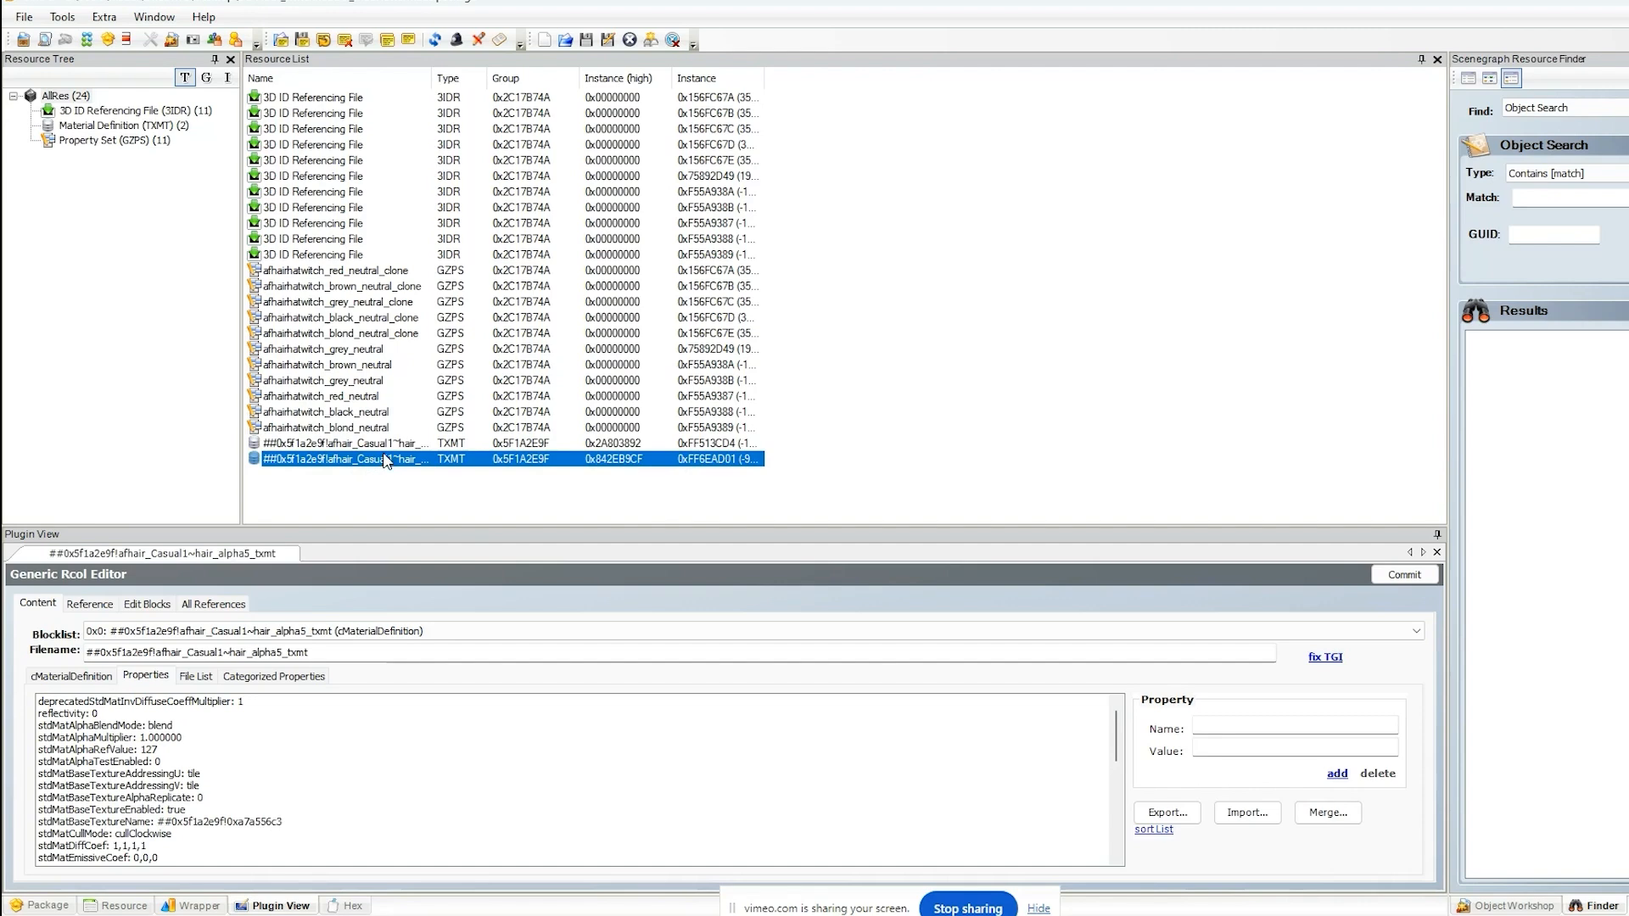
click(385, 445)
click(384, 459)
click(396, 445)
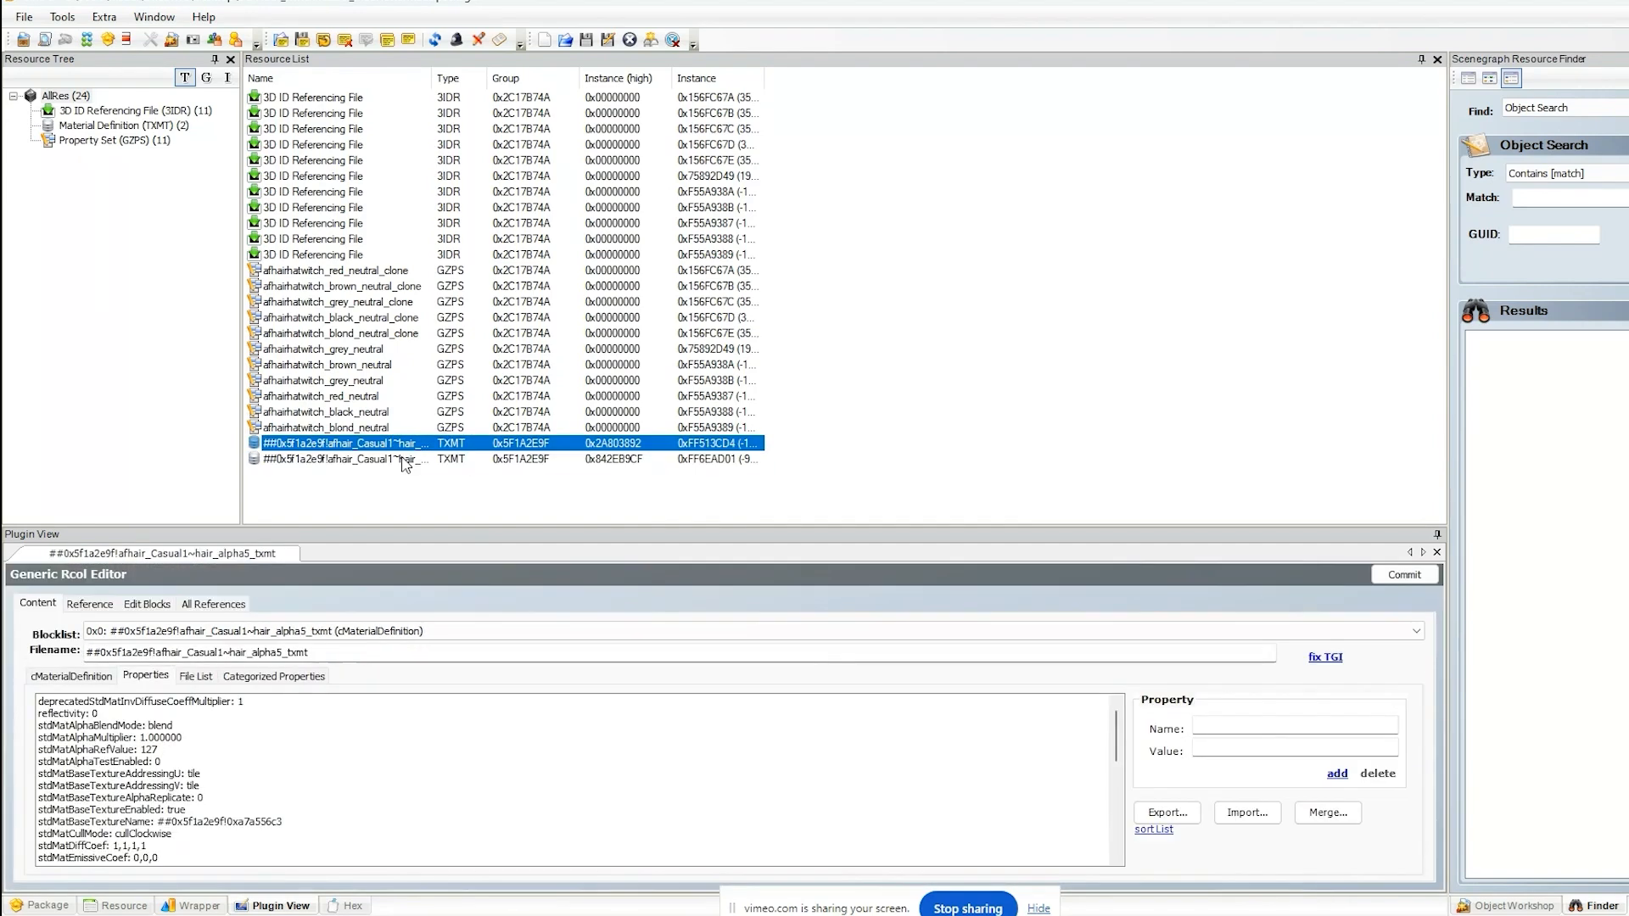
click(401, 459)
click(403, 446)
click(404, 459)
click(406, 446)
click(374, 462)
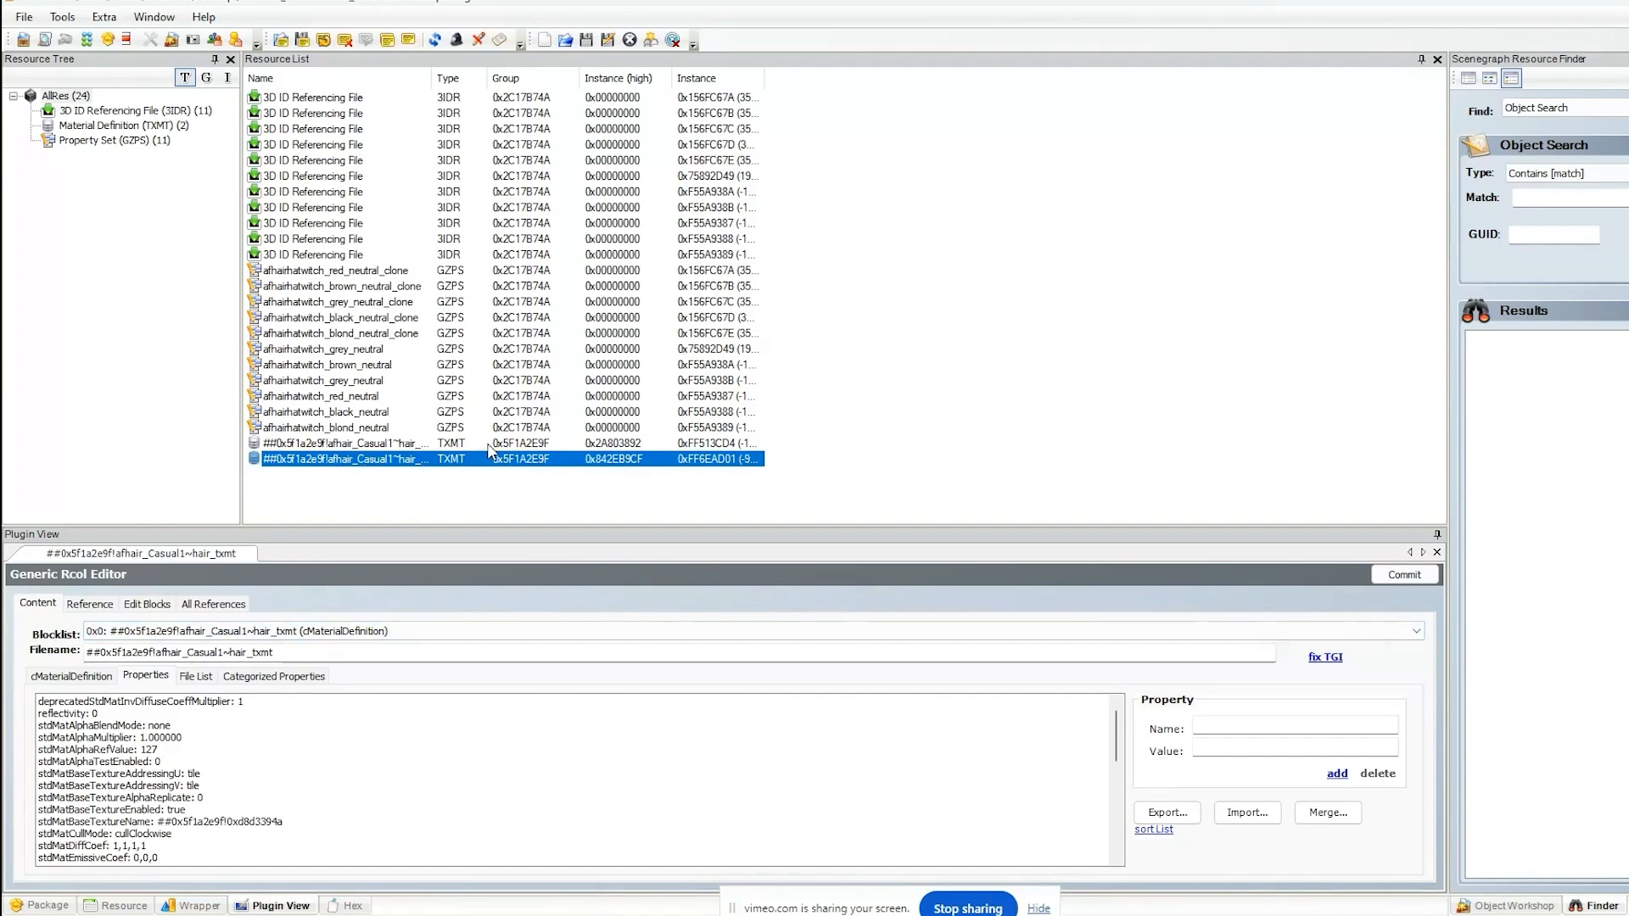
click(378, 446)
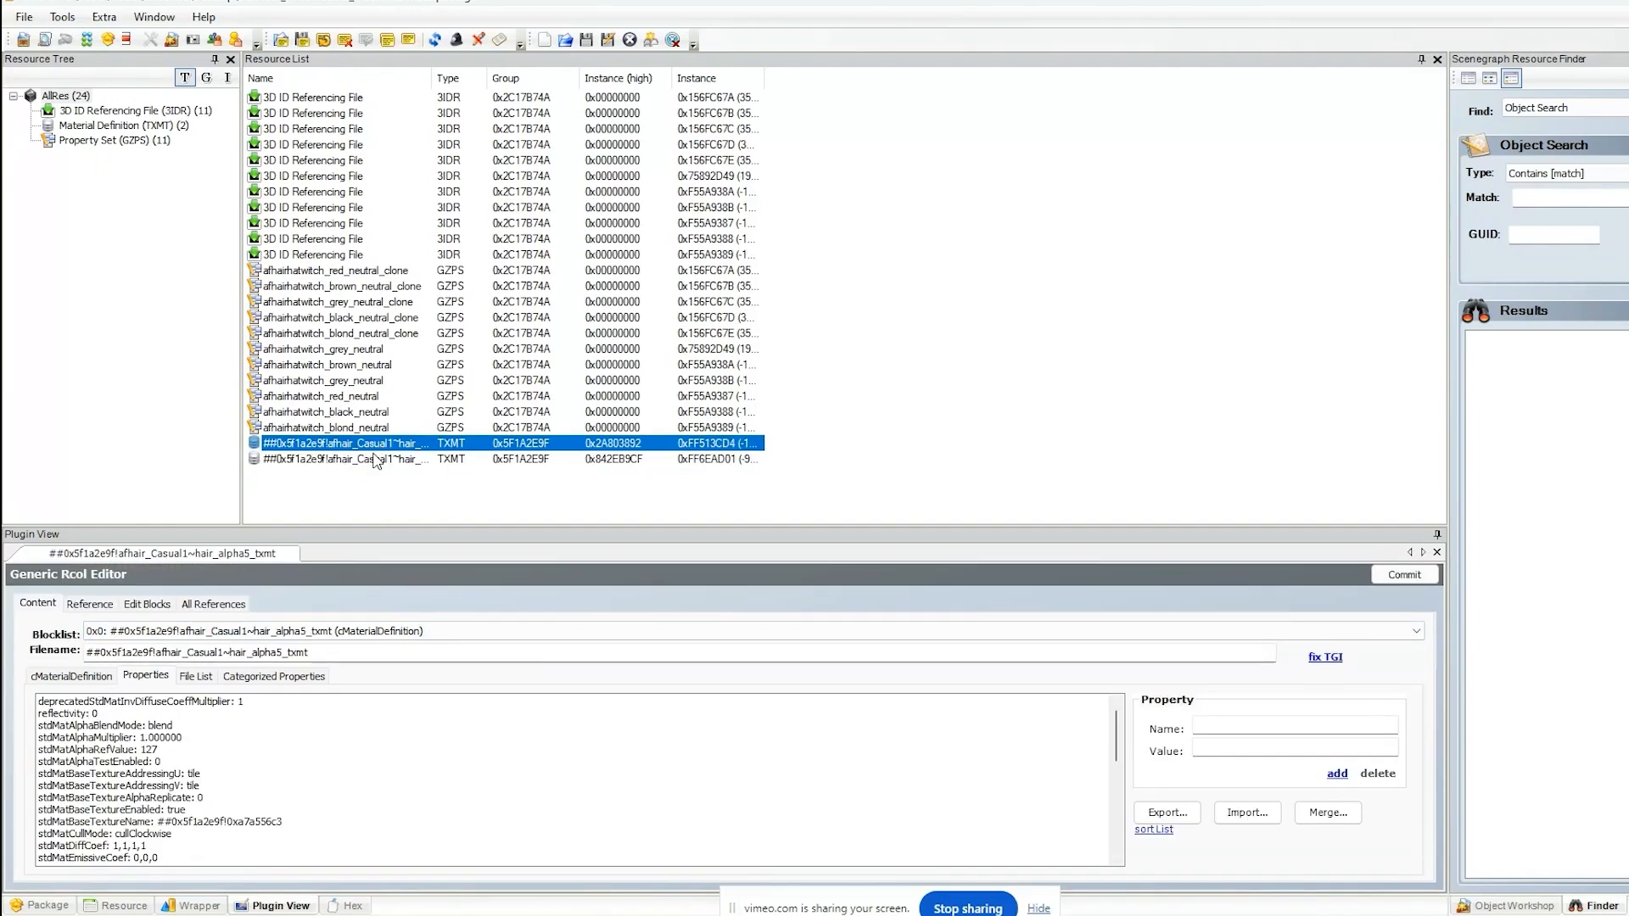
- Sort the resource list by instance and open the 3D ID Referencing File matching afhairhatwitch_black_neutral_clone, instance 0x156FC67D
click(747, 79)
key(Down)
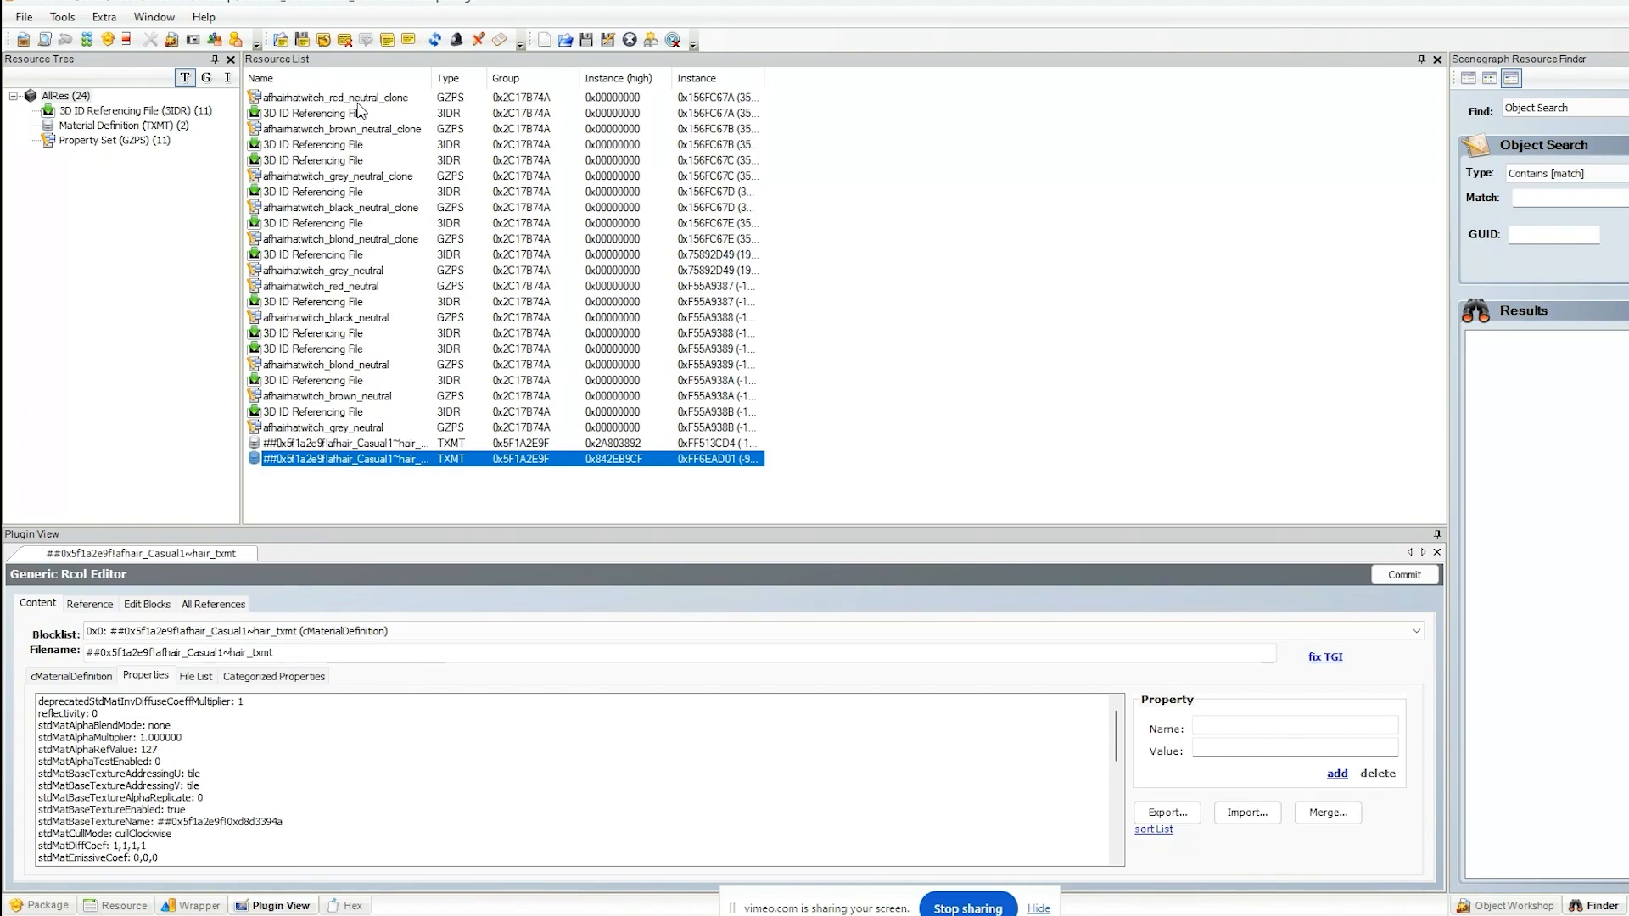
click(354, 207)
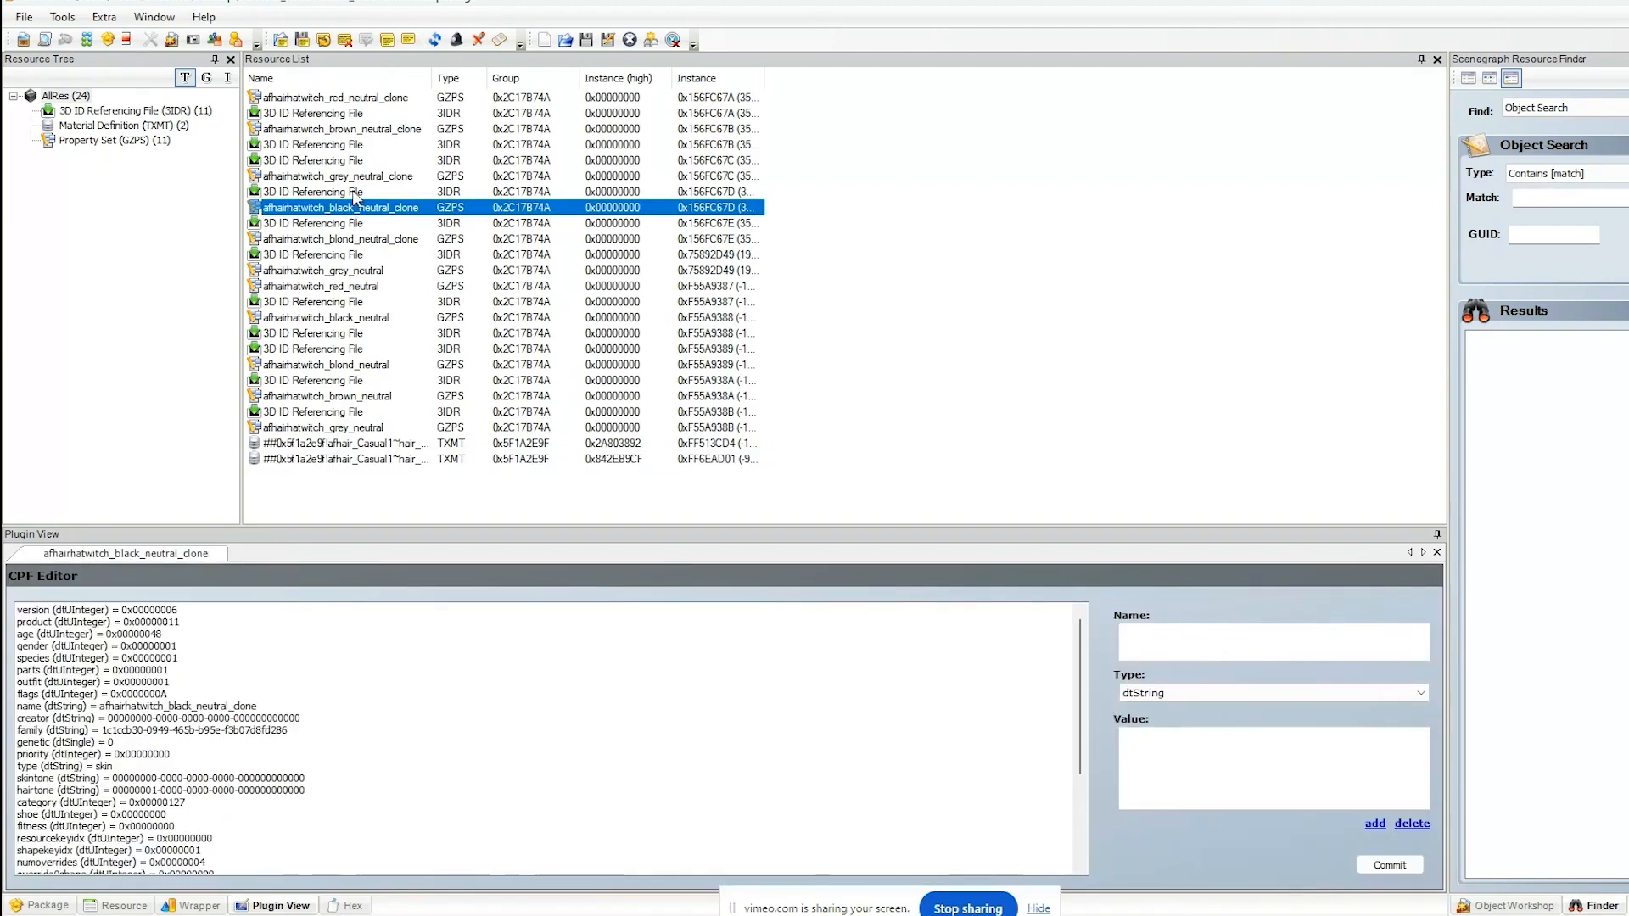
click(355, 194)
- Add Material Definition 842EB9CF and below it Material Definition 2A803892 to the black clone's 3D ID Referencing File, using the package selector
click(1179, 597)
drag(509, 199, 1013, 166)
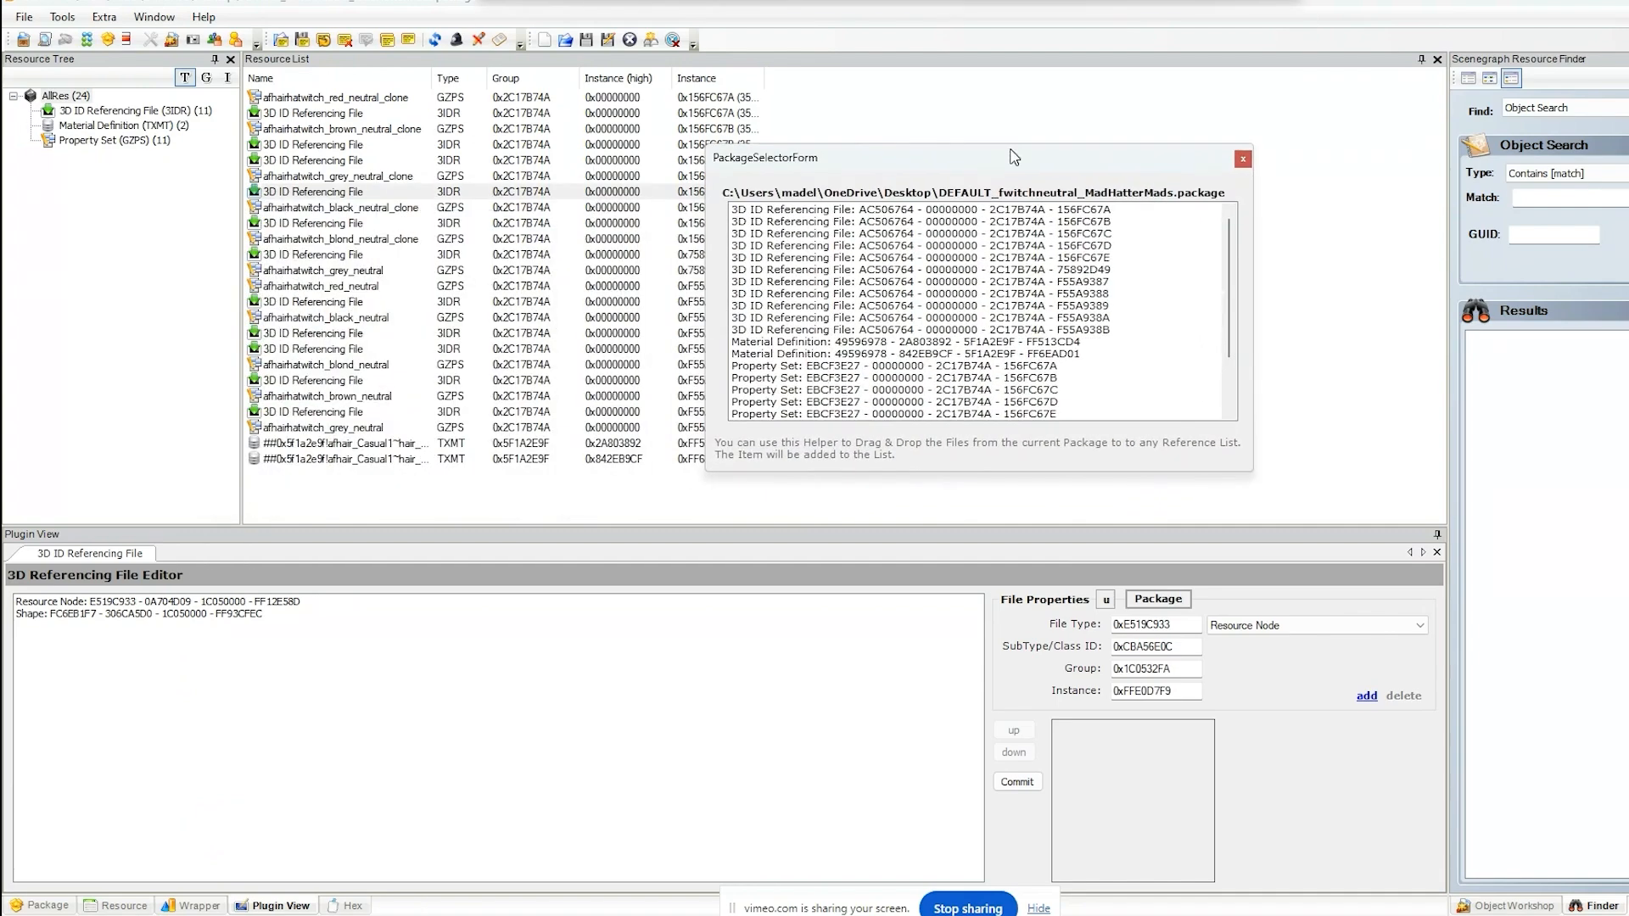
scroll(866, 370, down, 2)
scroll(848, 378, up, 2)
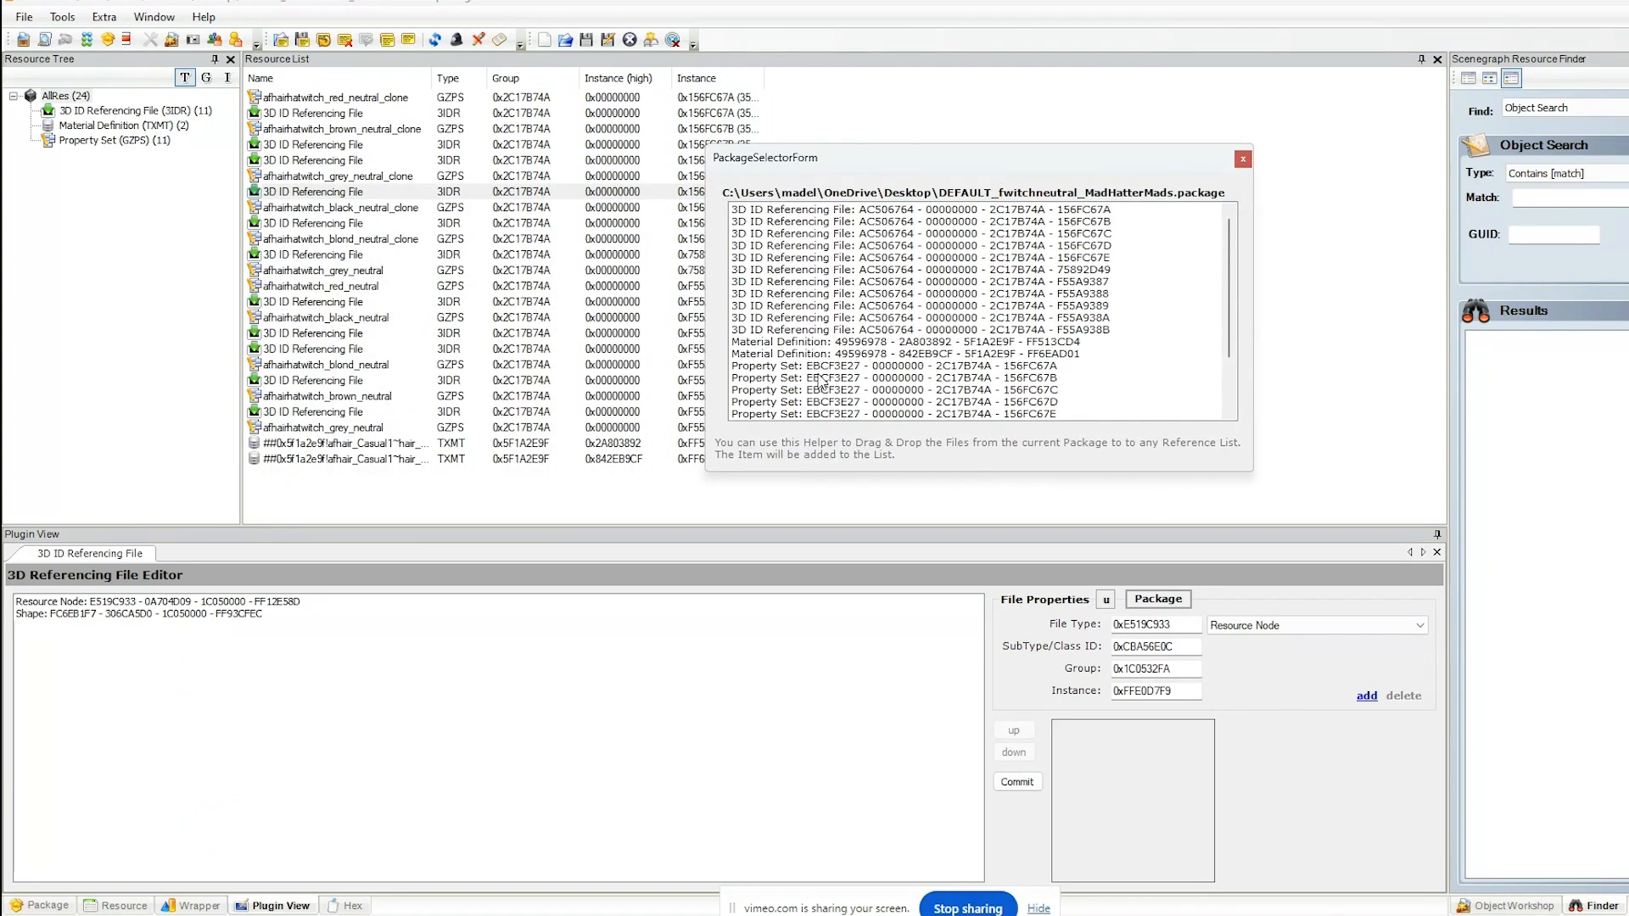
scroll(808, 373, down, 2)
scroll(810, 376, up, 3)
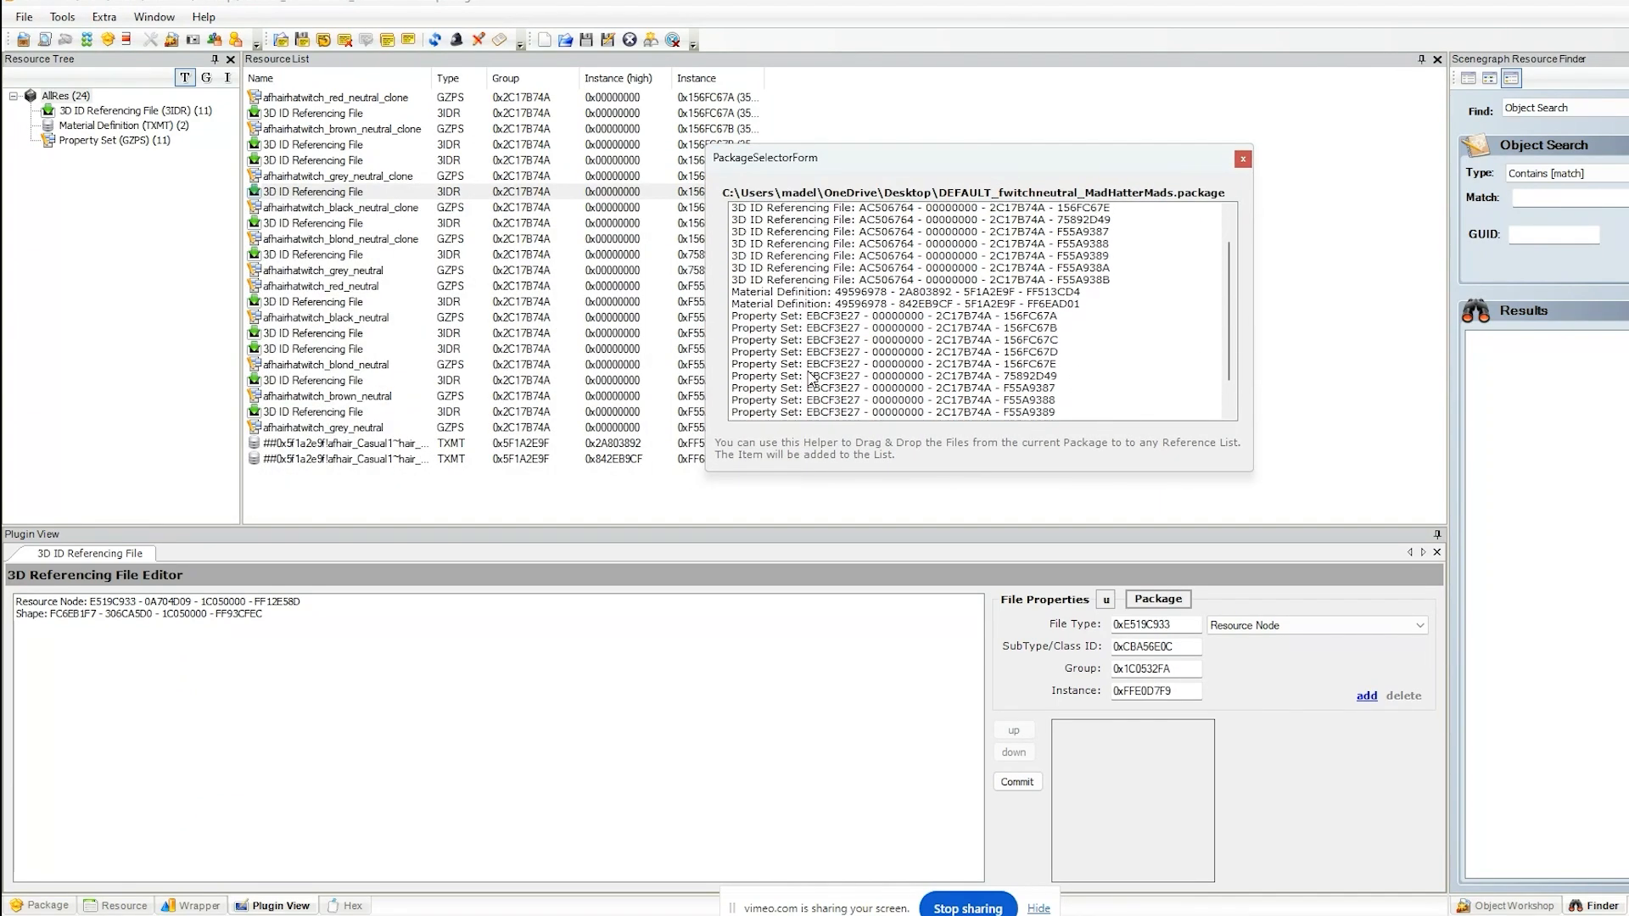
scroll(814, 371, down, 3)
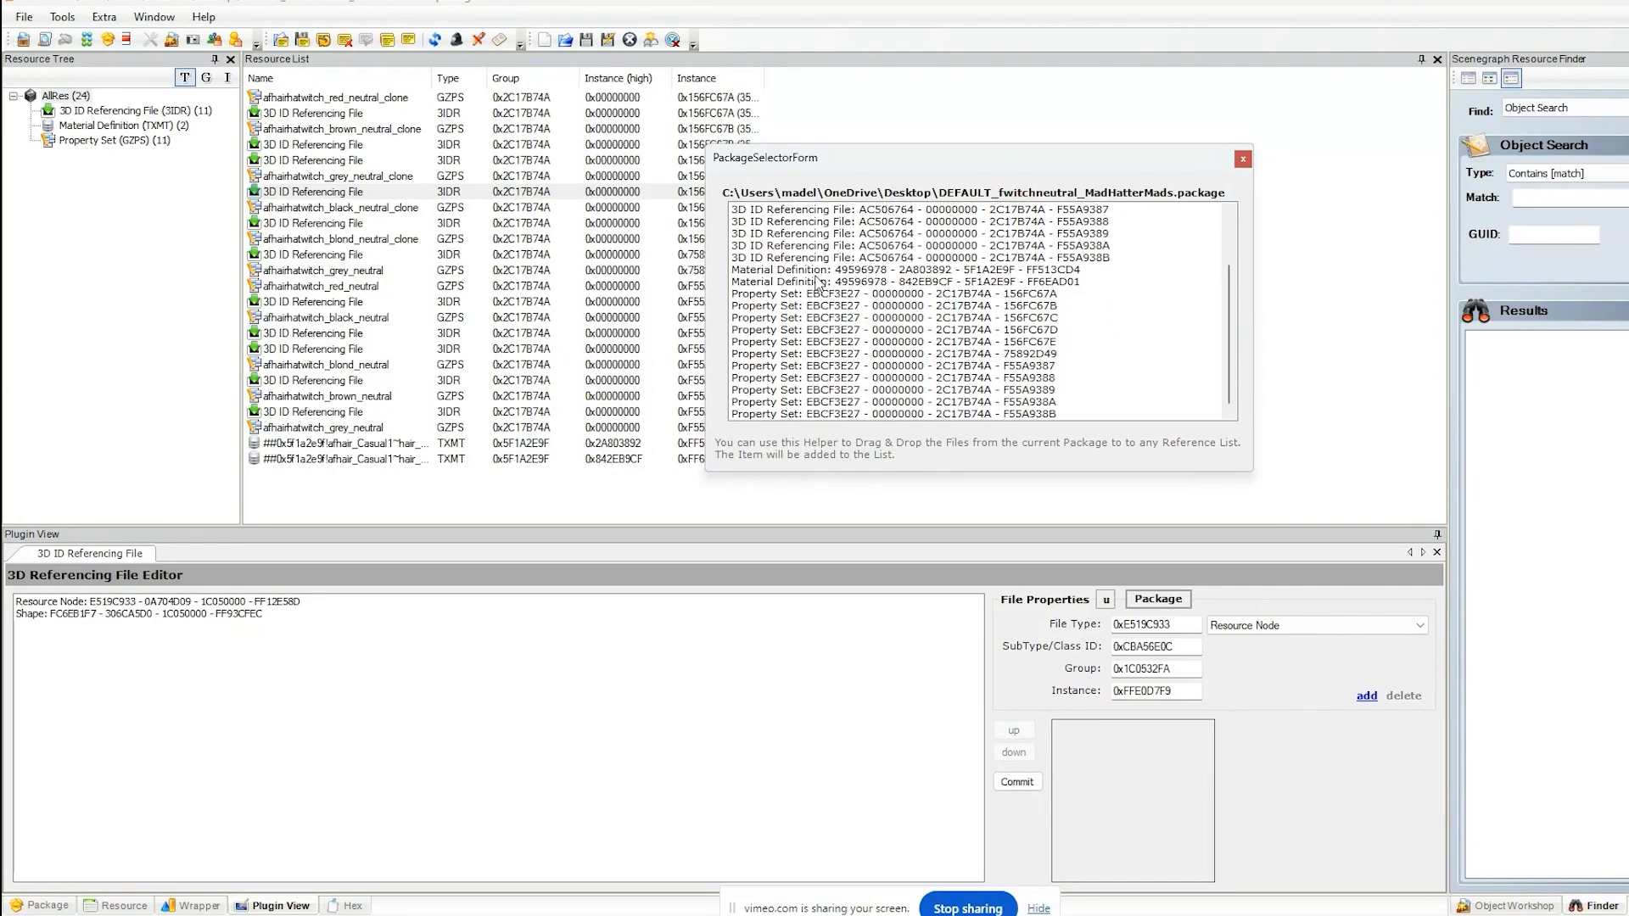
click(862, 272)
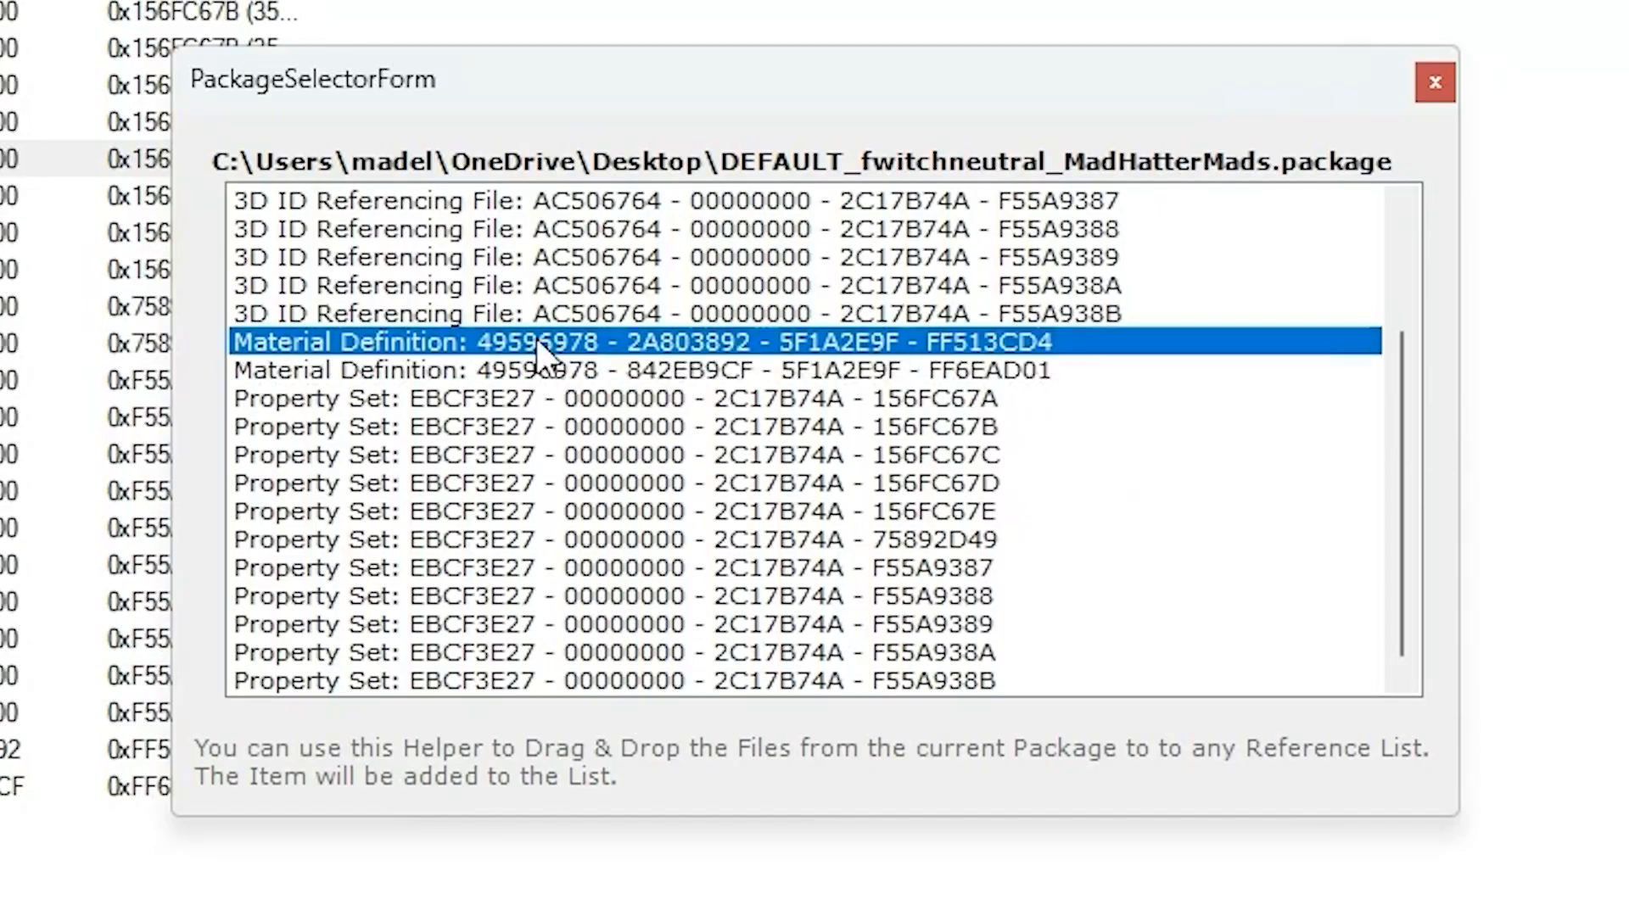
click(539, 370)
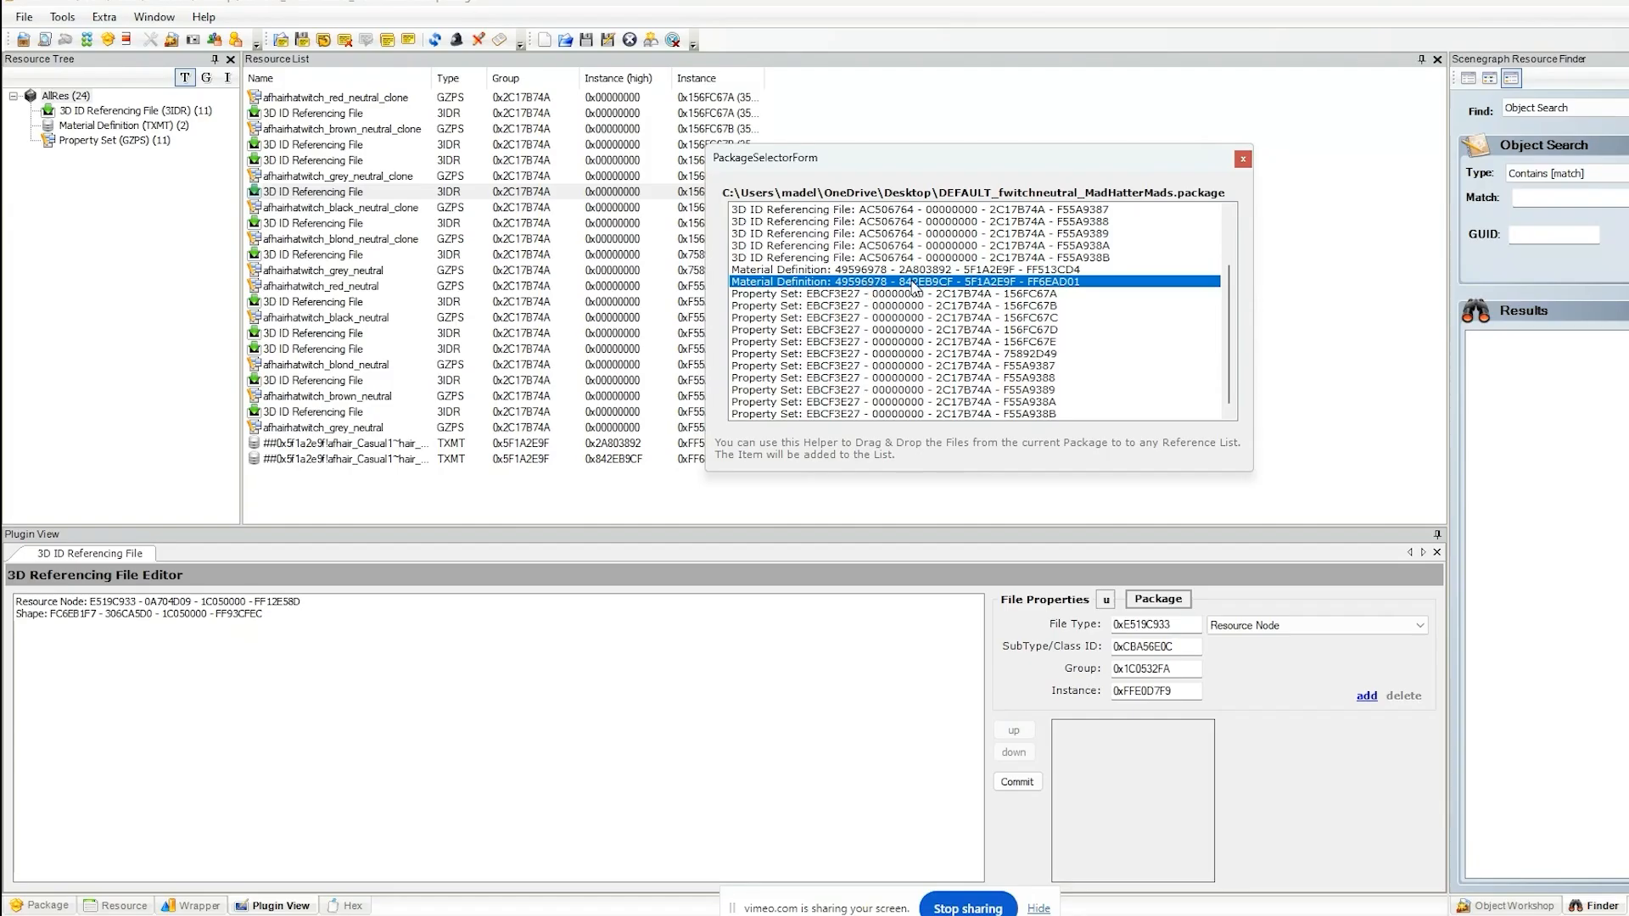
drag(912, 282, 468, 660)
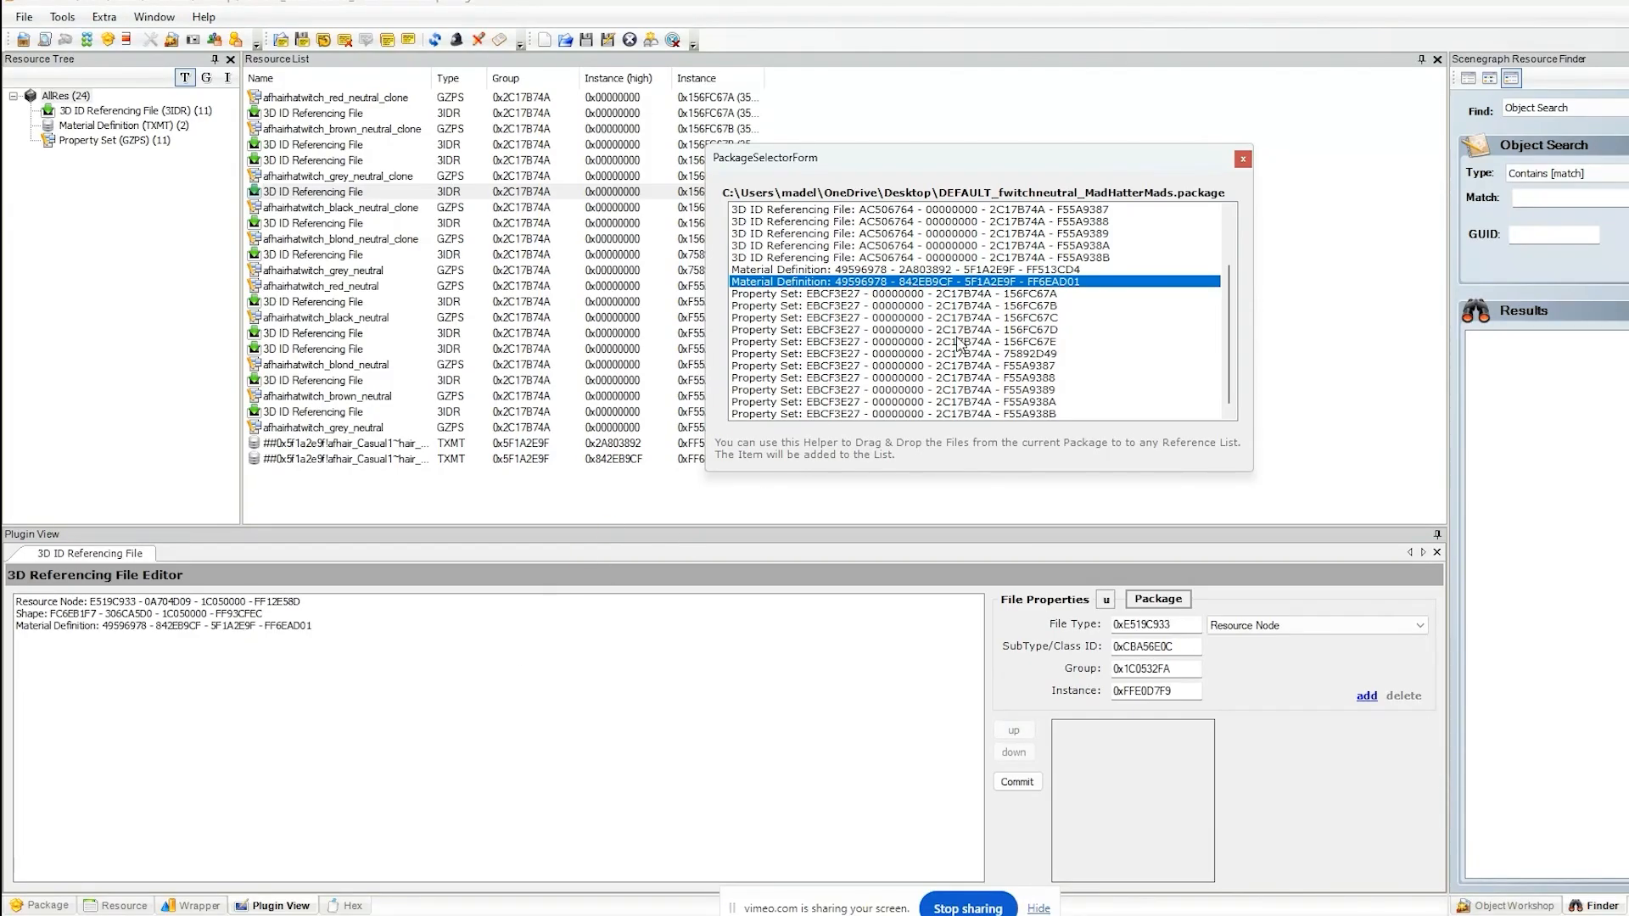
click(951, 272)
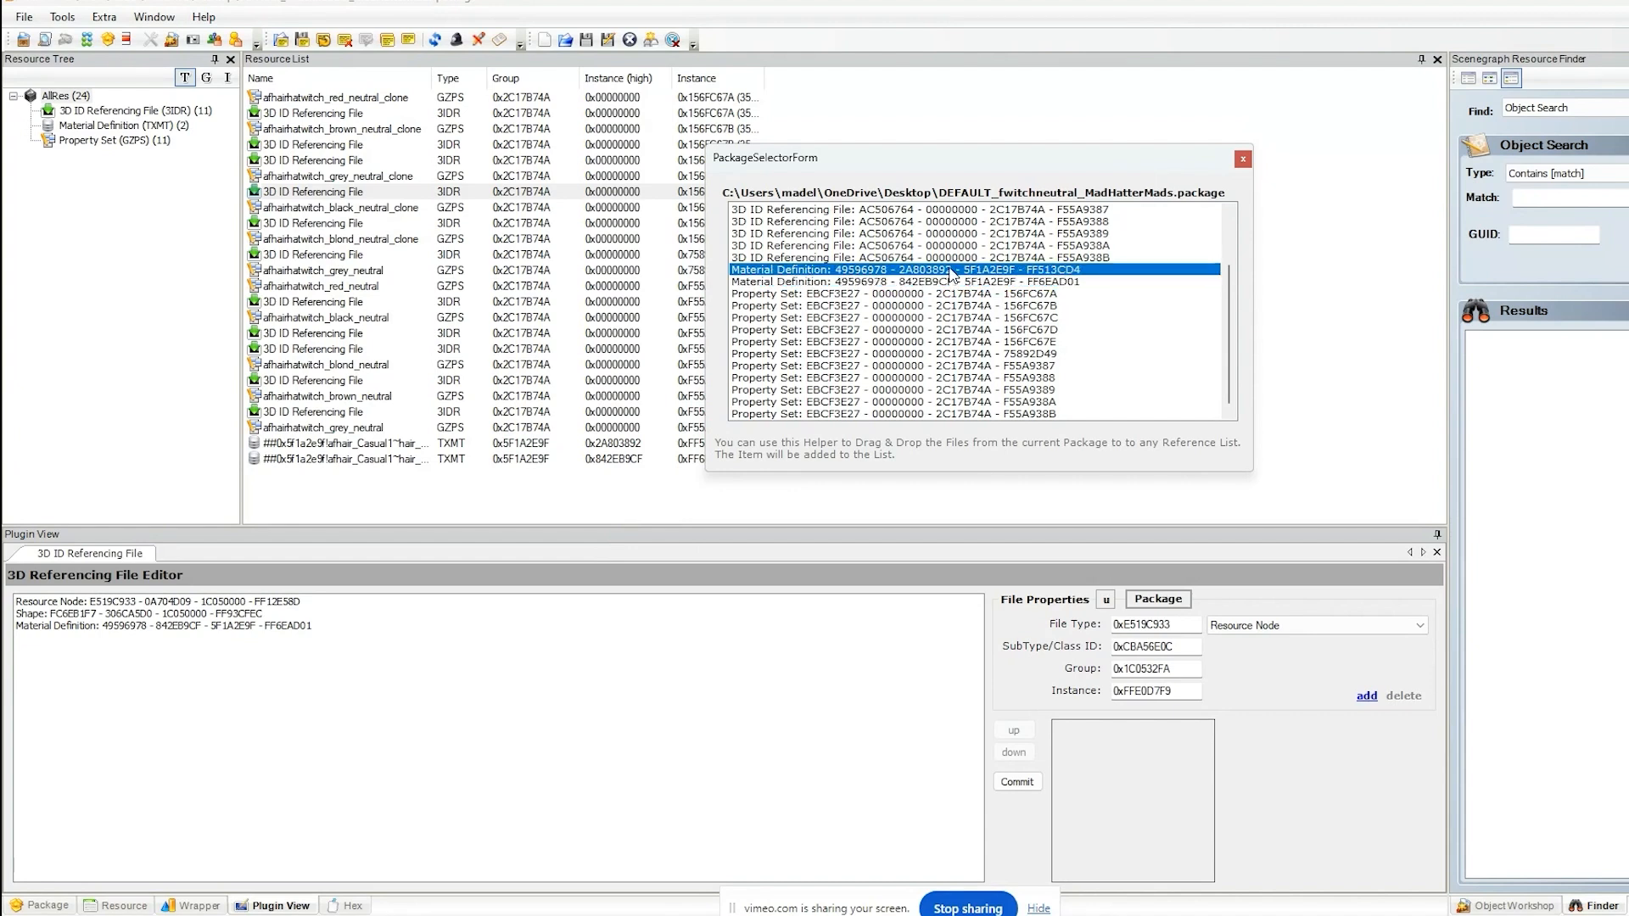
drag(952, 274, 534, 661)
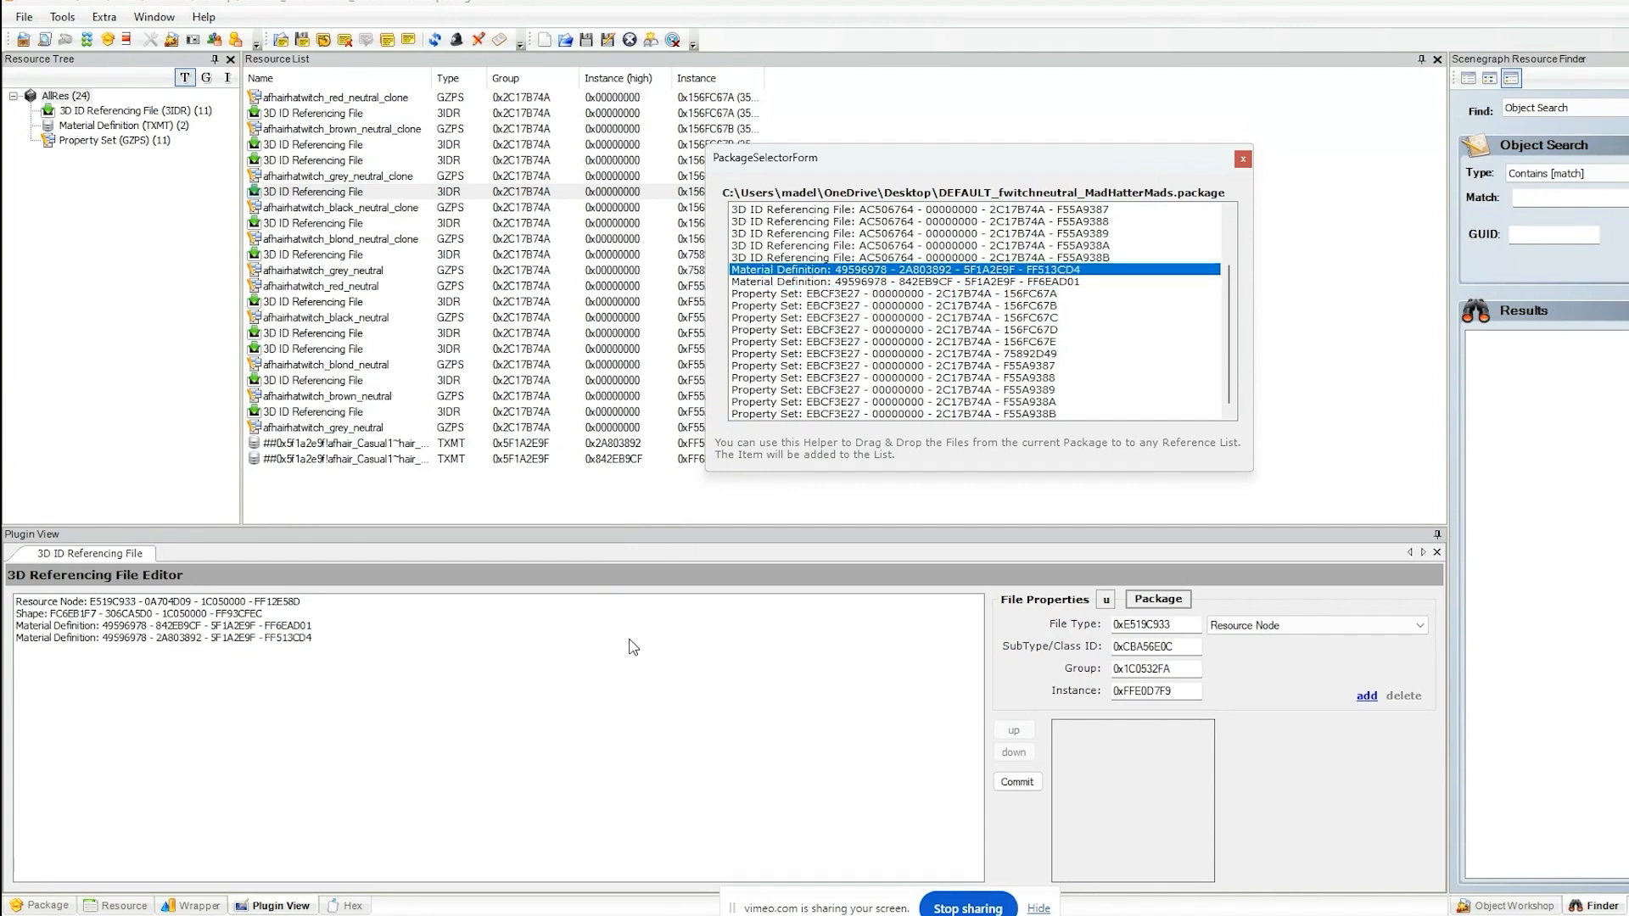
- Commit the two added Material Definition references to the black clone's 3D ID Referencing File
click(1243, 160)
click(1017, 781)
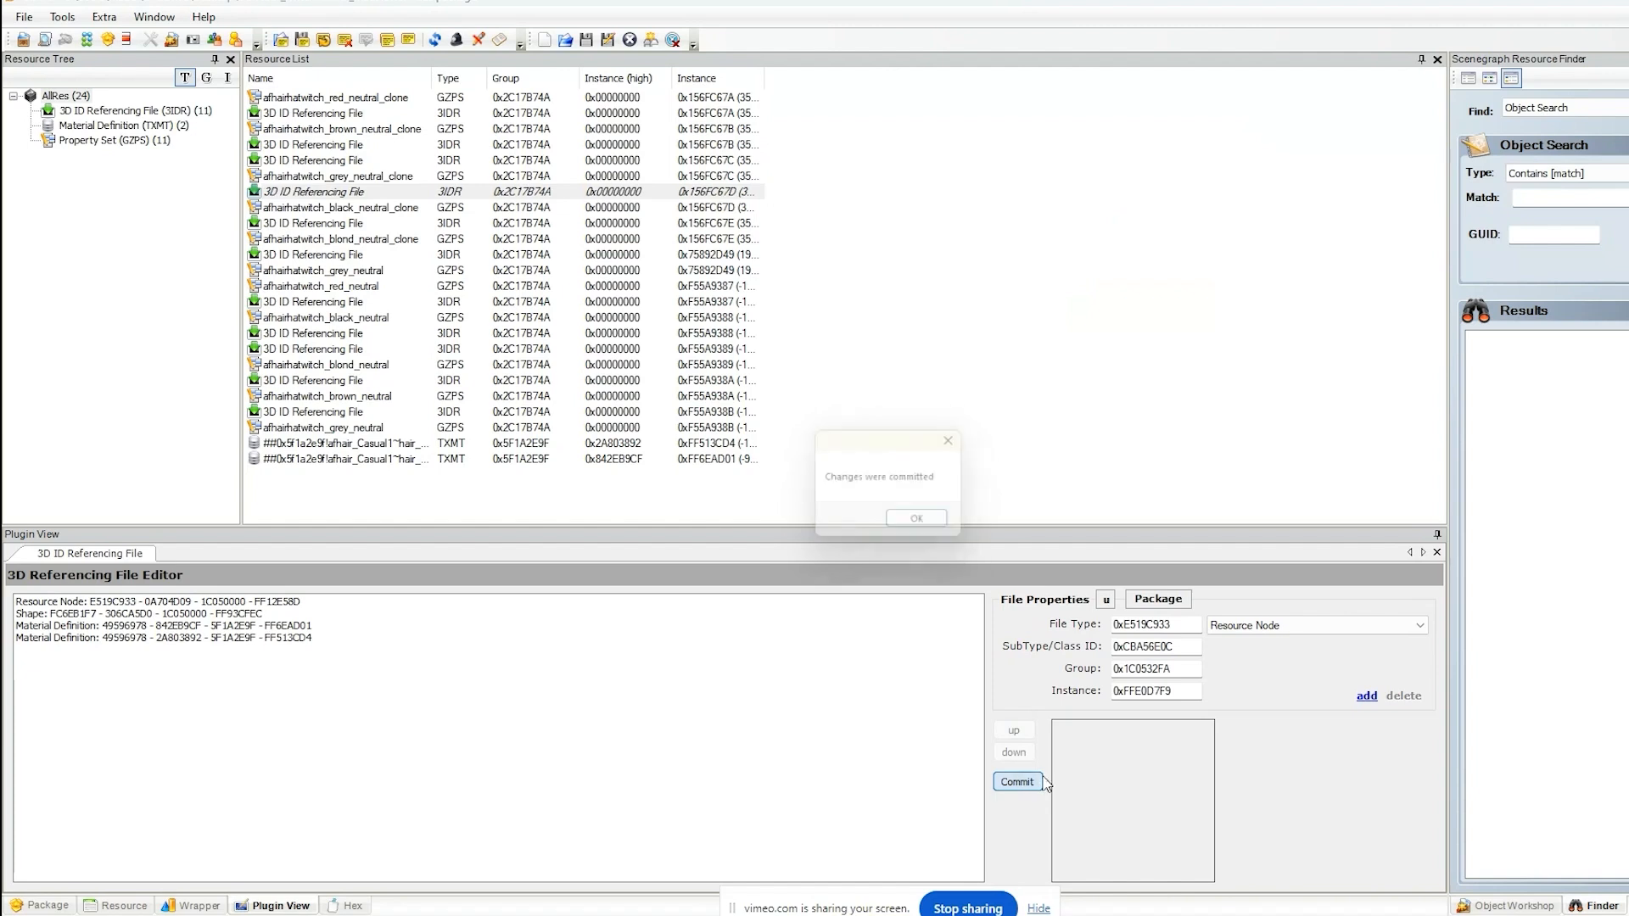
click(949, 524)
- Move Material Definition 2A803892 above 842EB9CF and back below it, and commit the reference order again
click(280, 638)
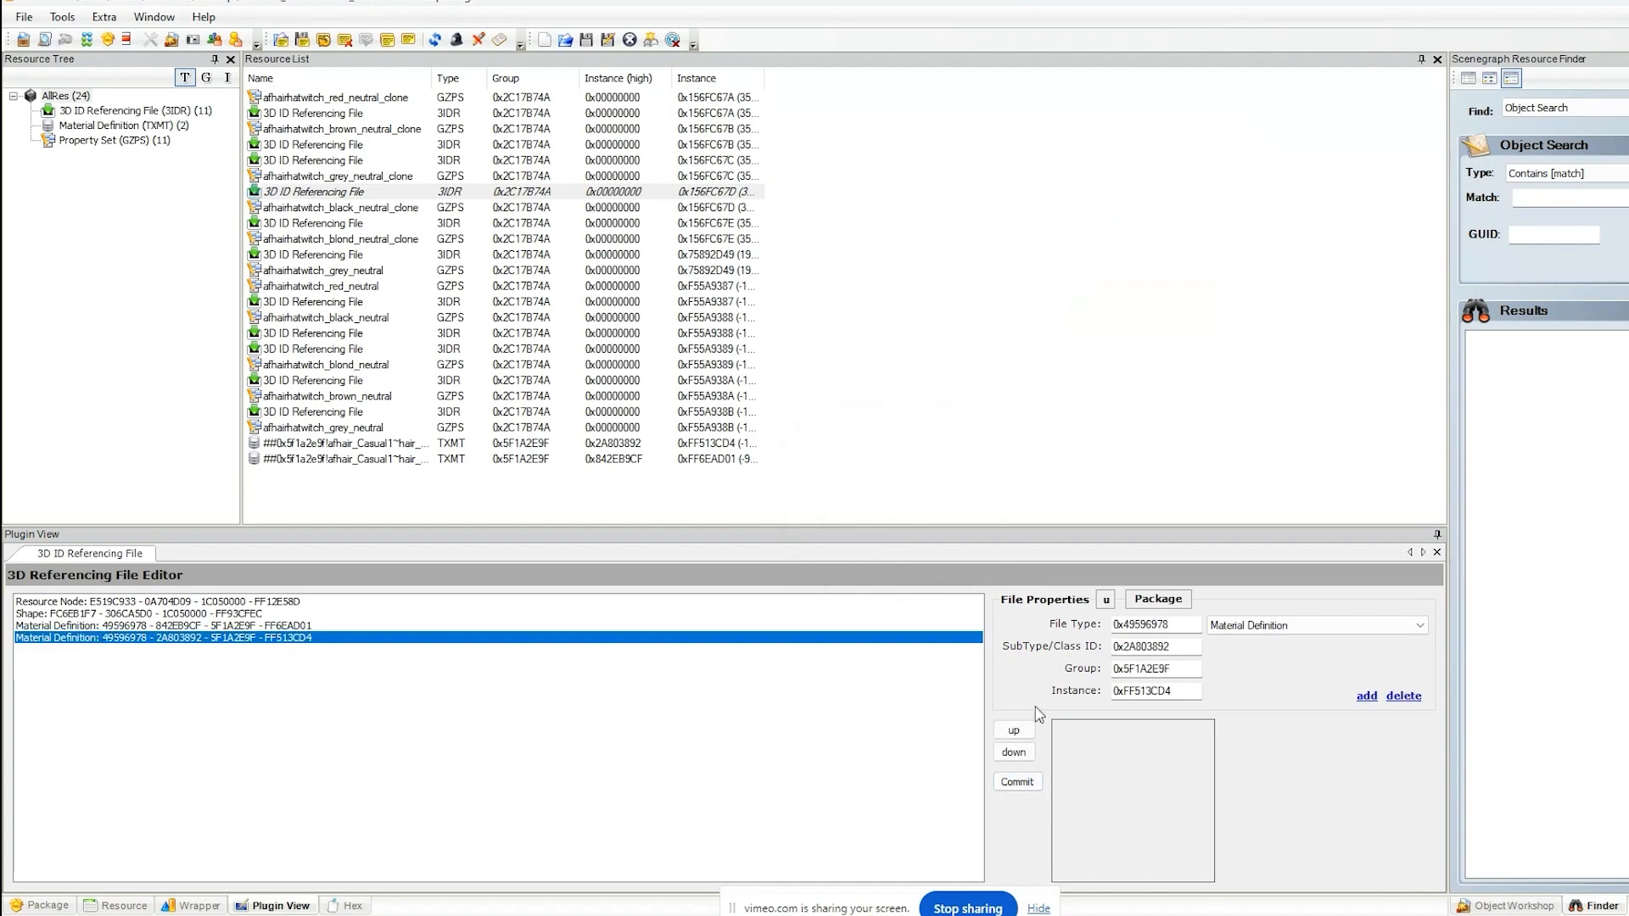
click(1028, 735)
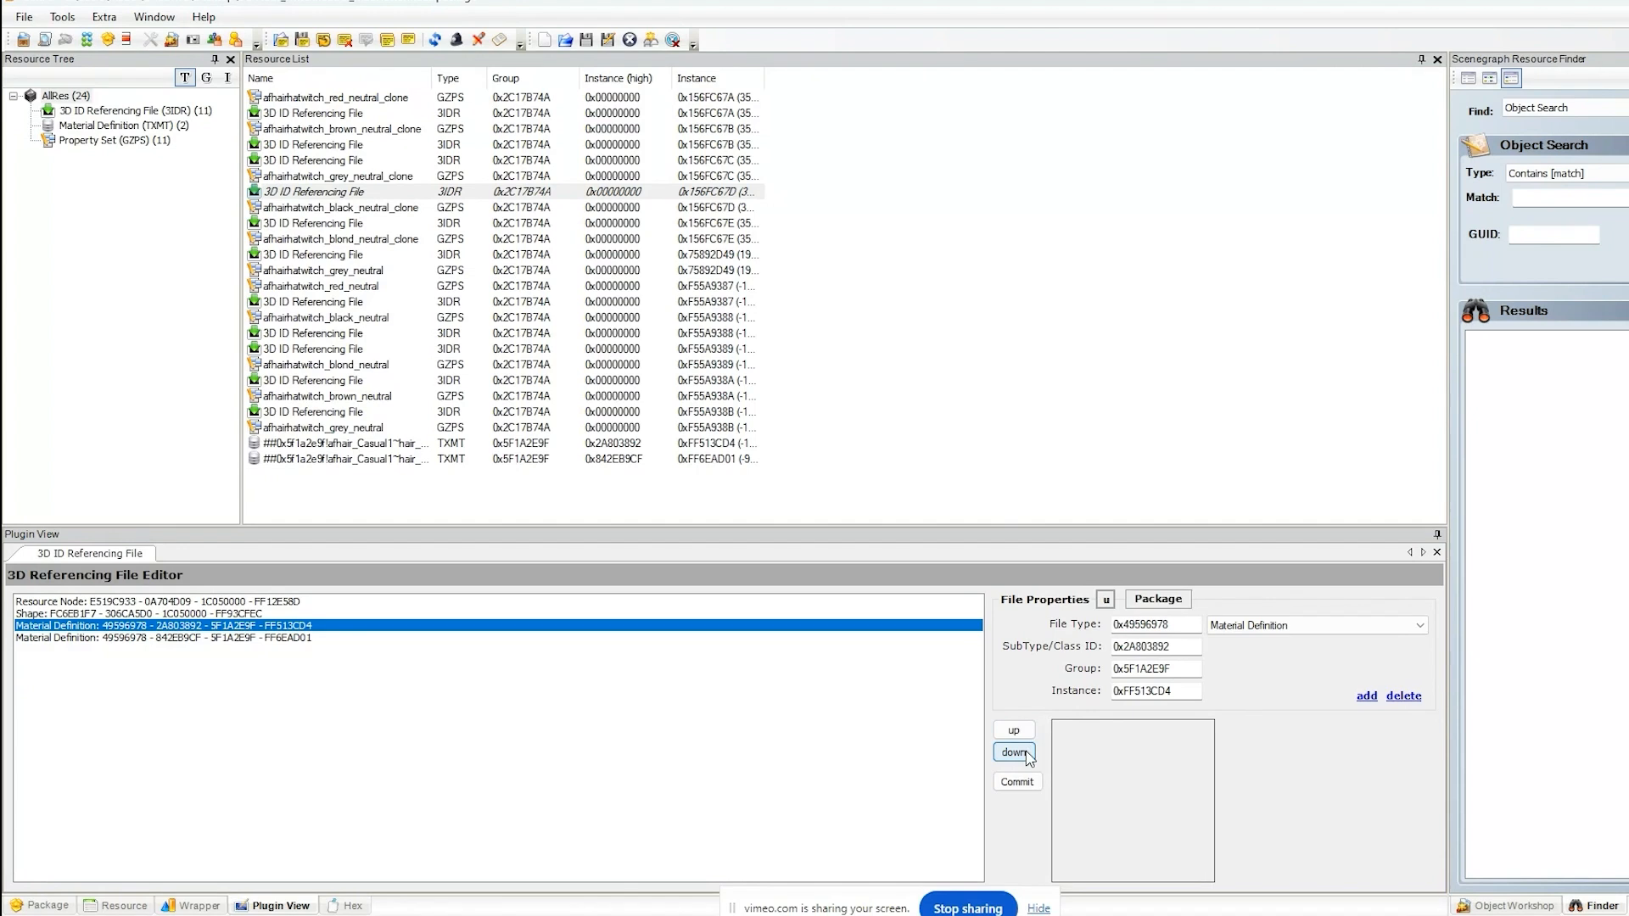
click(1025, 752)
click(1024, 789)
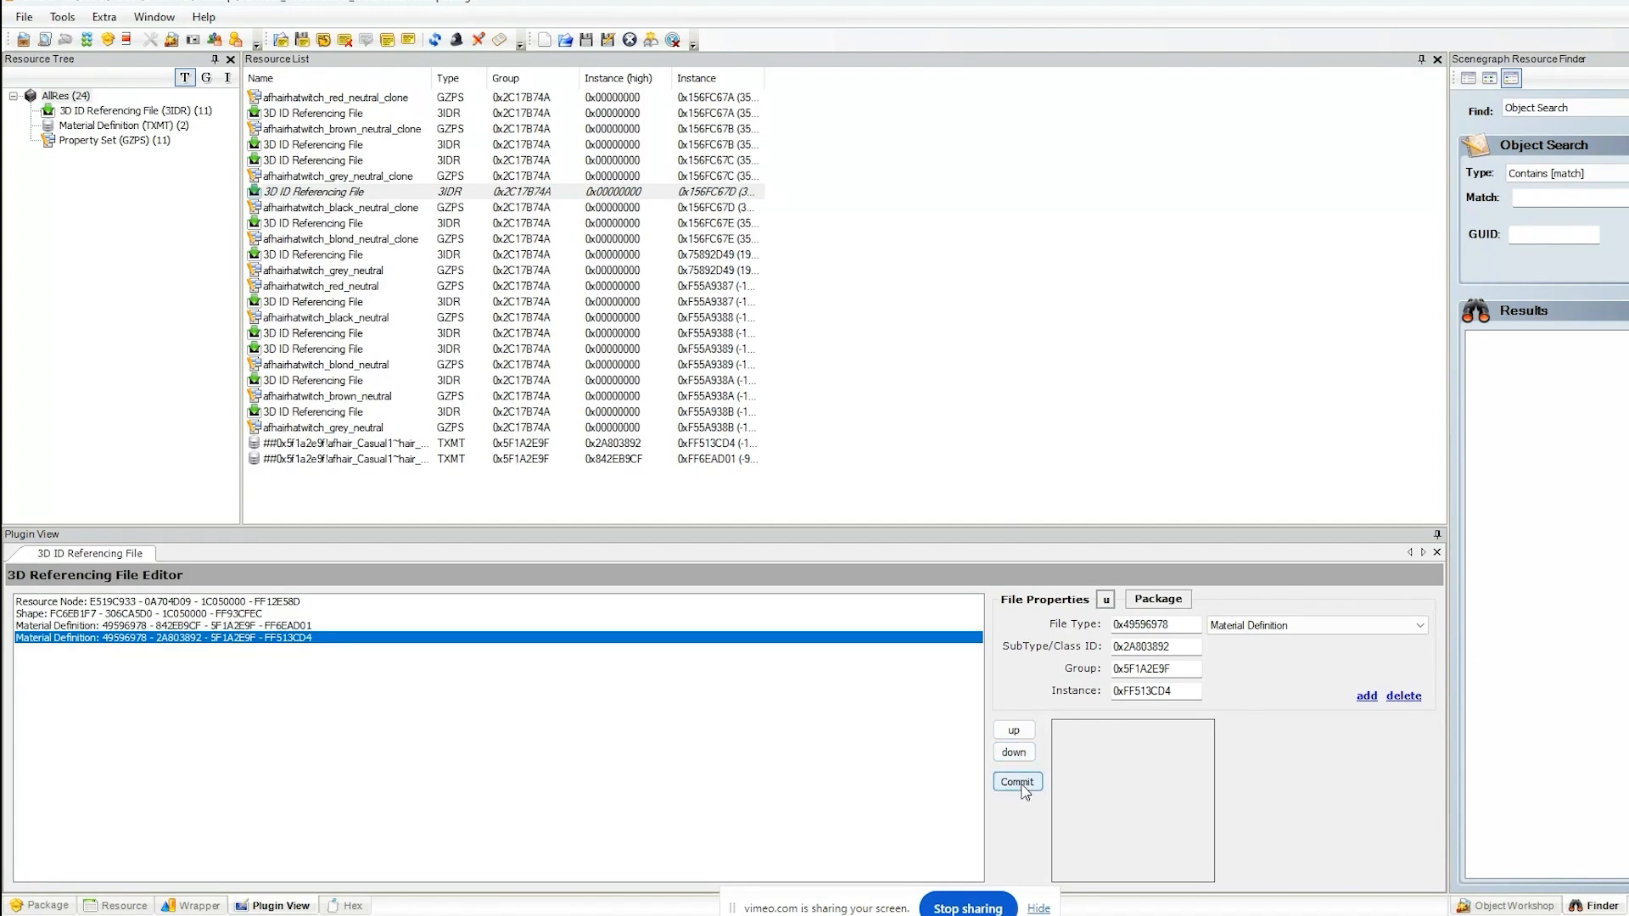
click(933, 521)
click(257, 626)
click(260, 639)
click(267, 627)
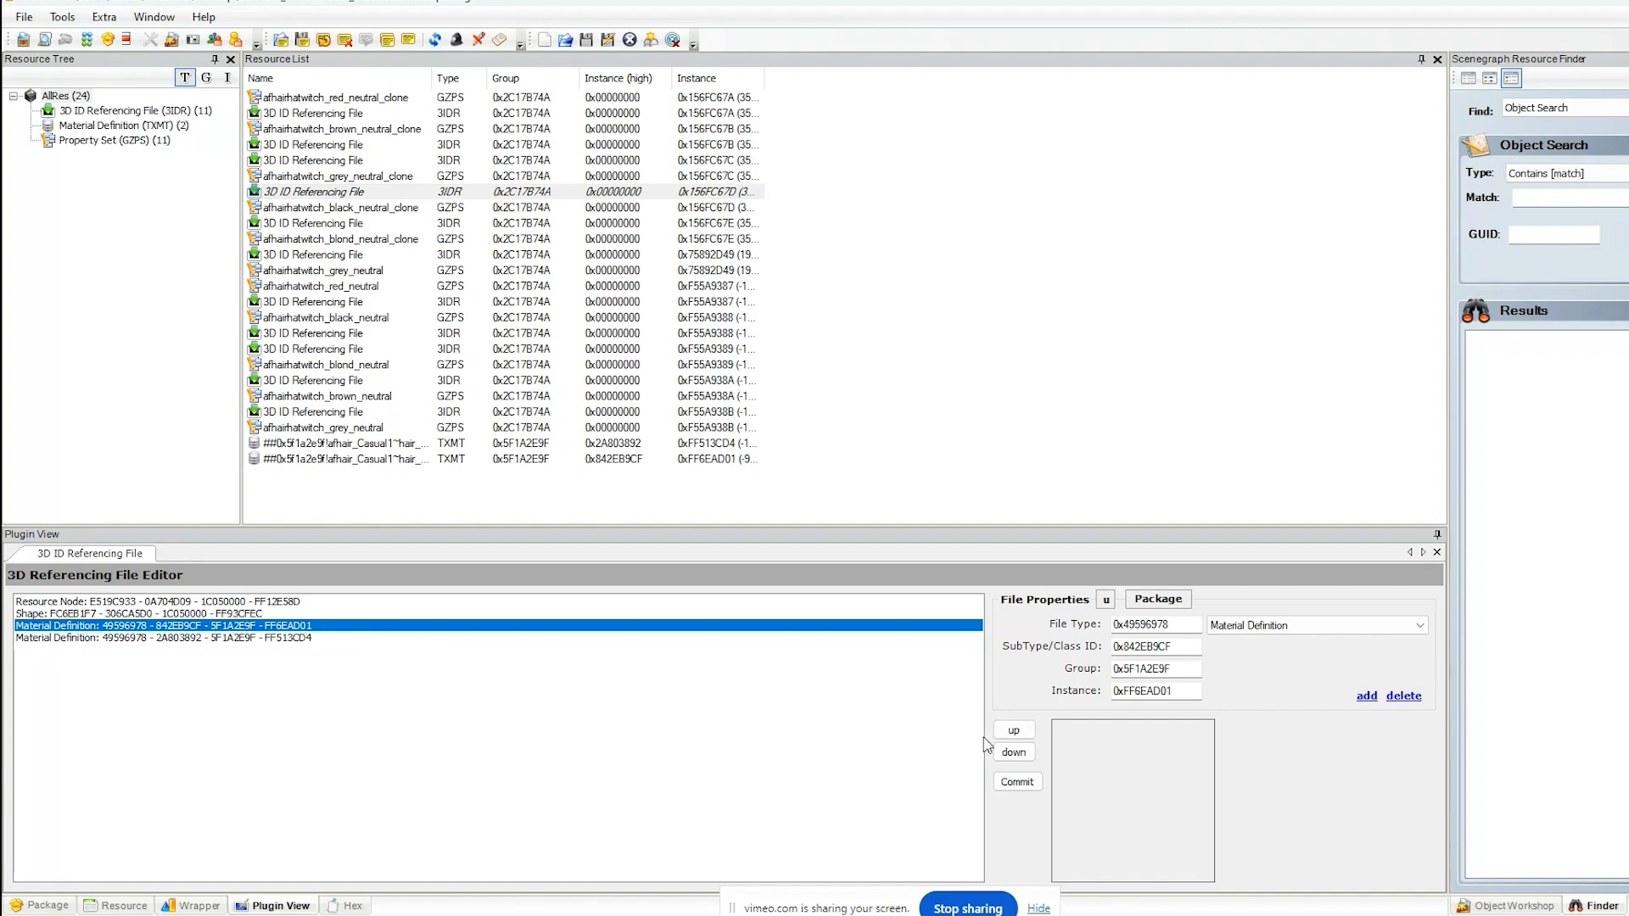
click(1017, 781)
click(925, 523)
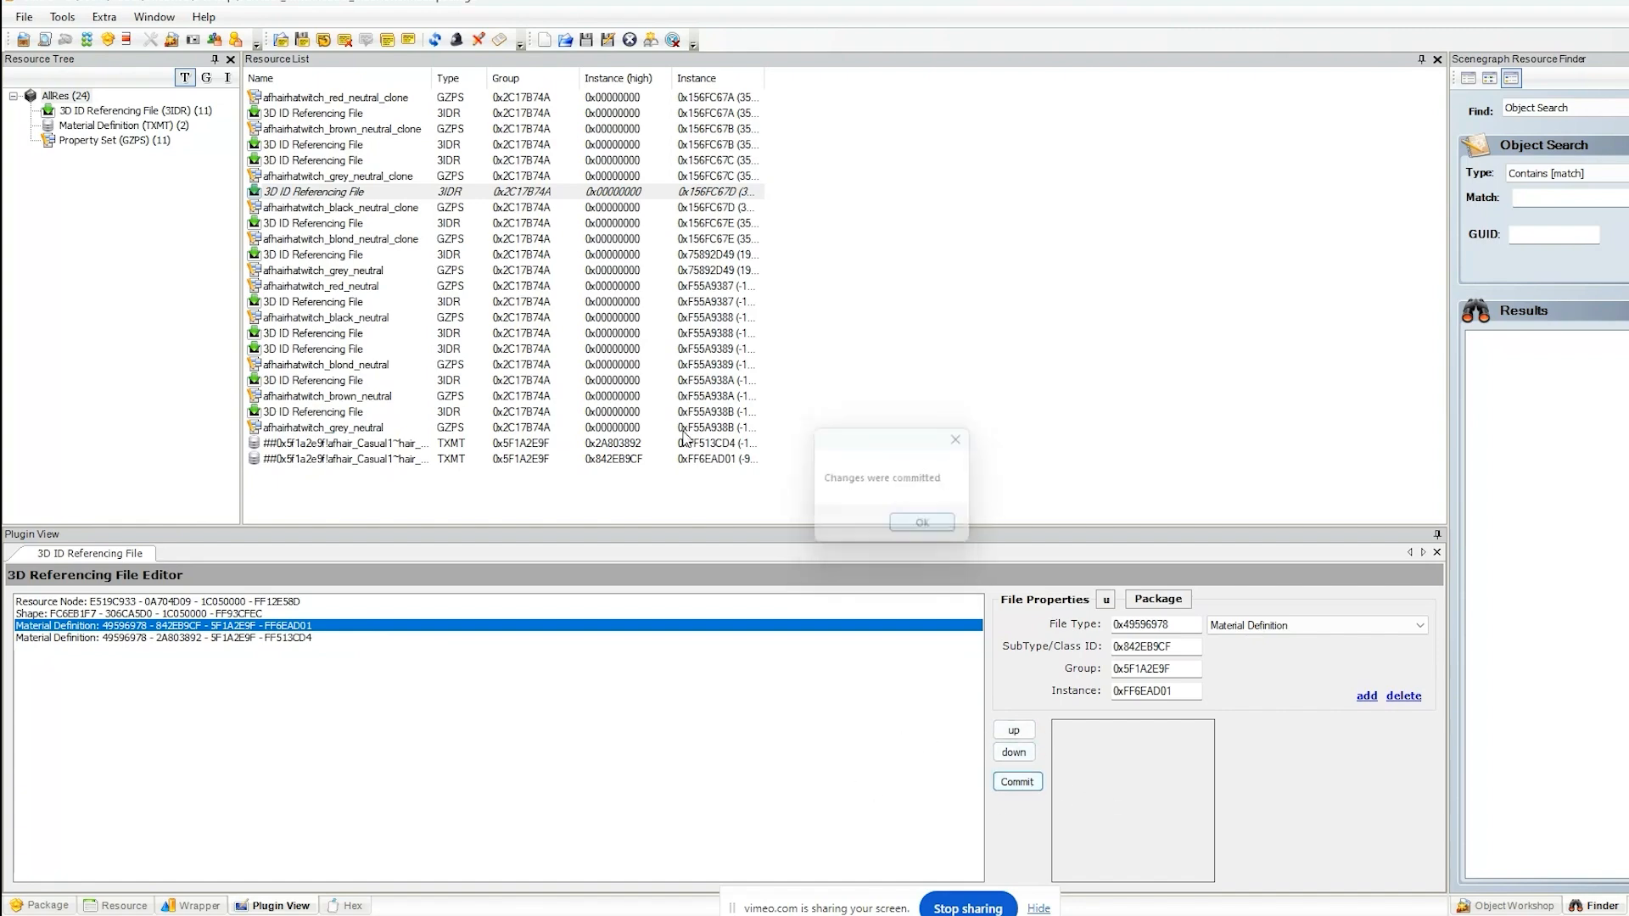
- Add Material Definitions 842EB9CF and 2A803892, in that order, to the 3D ID Referencing File matching afhairhatwitch_black_neutral, instance 0xF55A9388, and commit
click(362, 207)
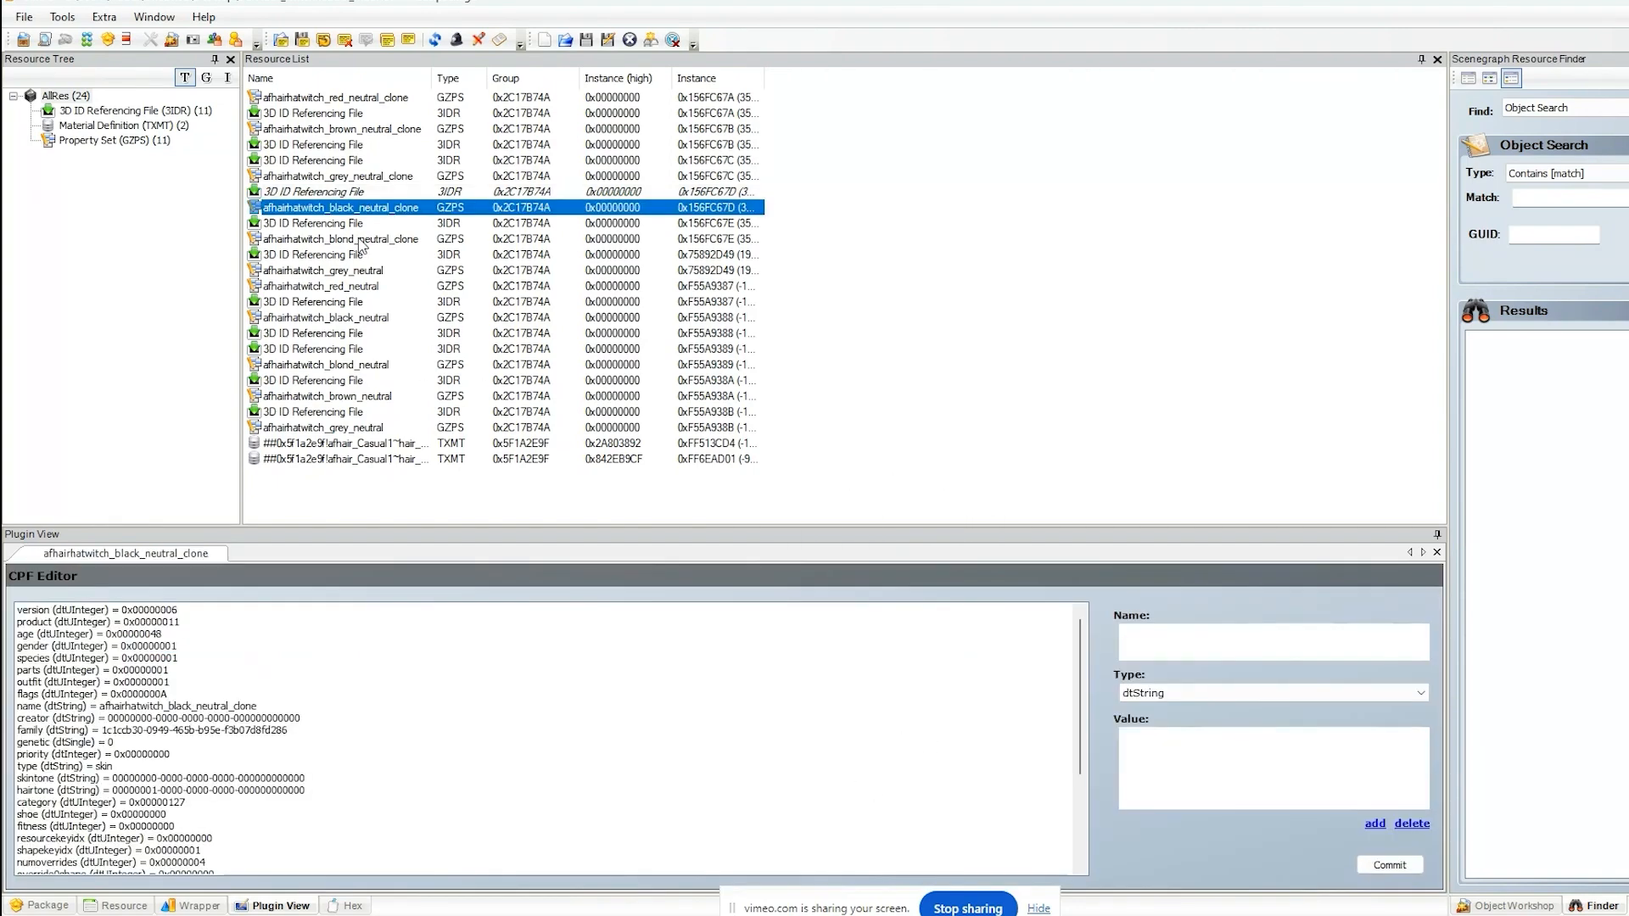
click(357, 317)
click(357, 334)
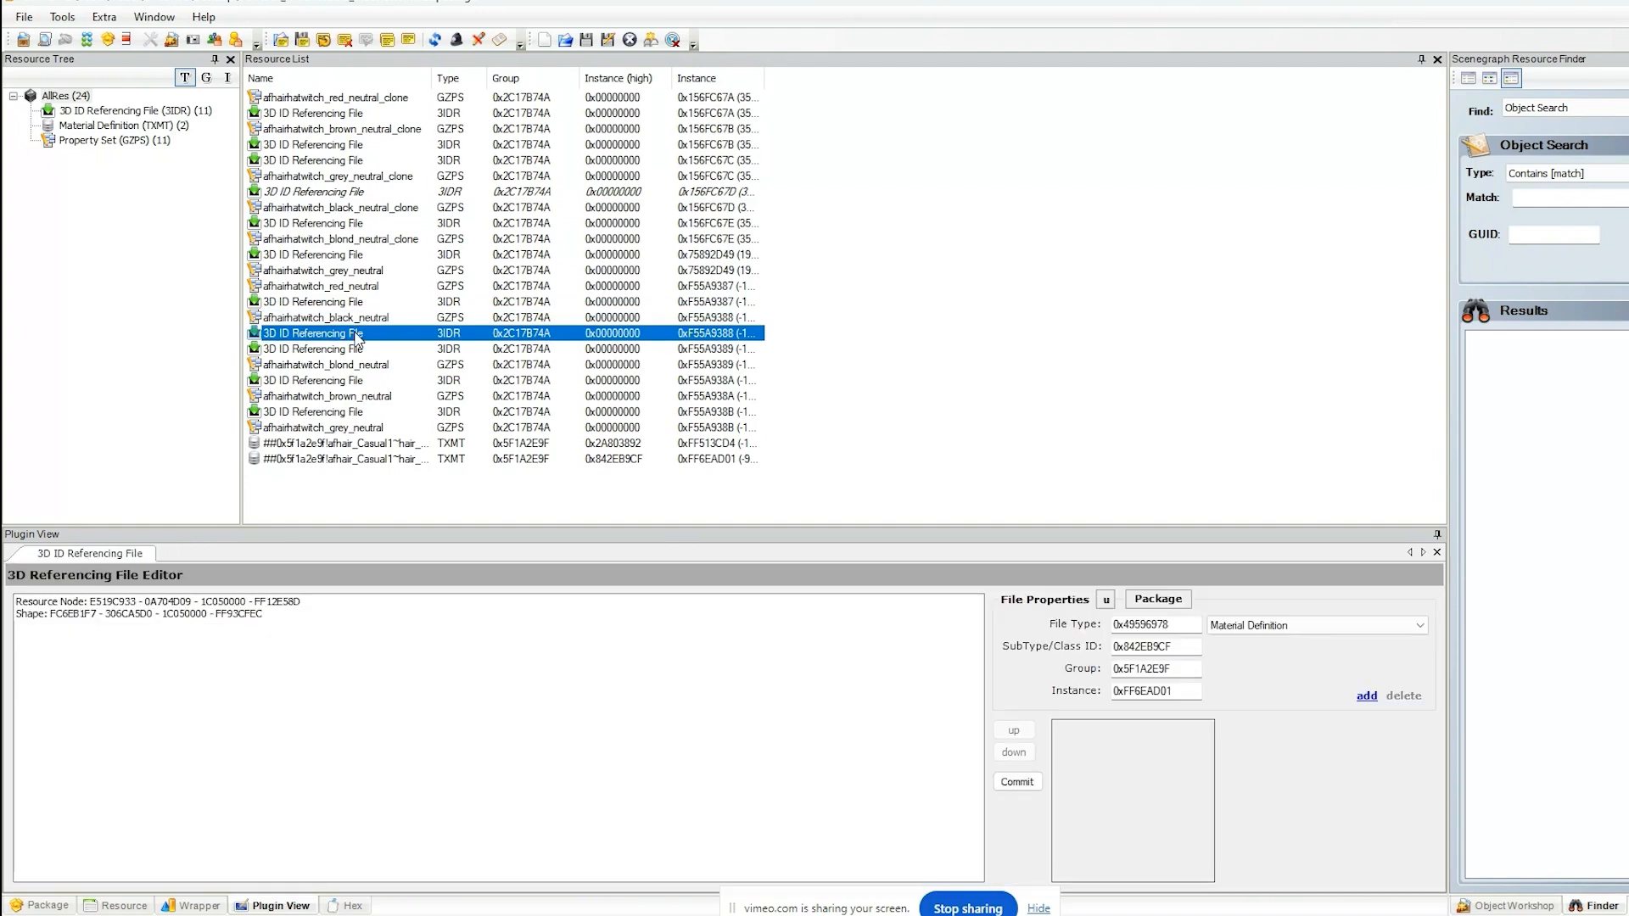
click(1174, 604)
drag(434, 413, 344, 632)
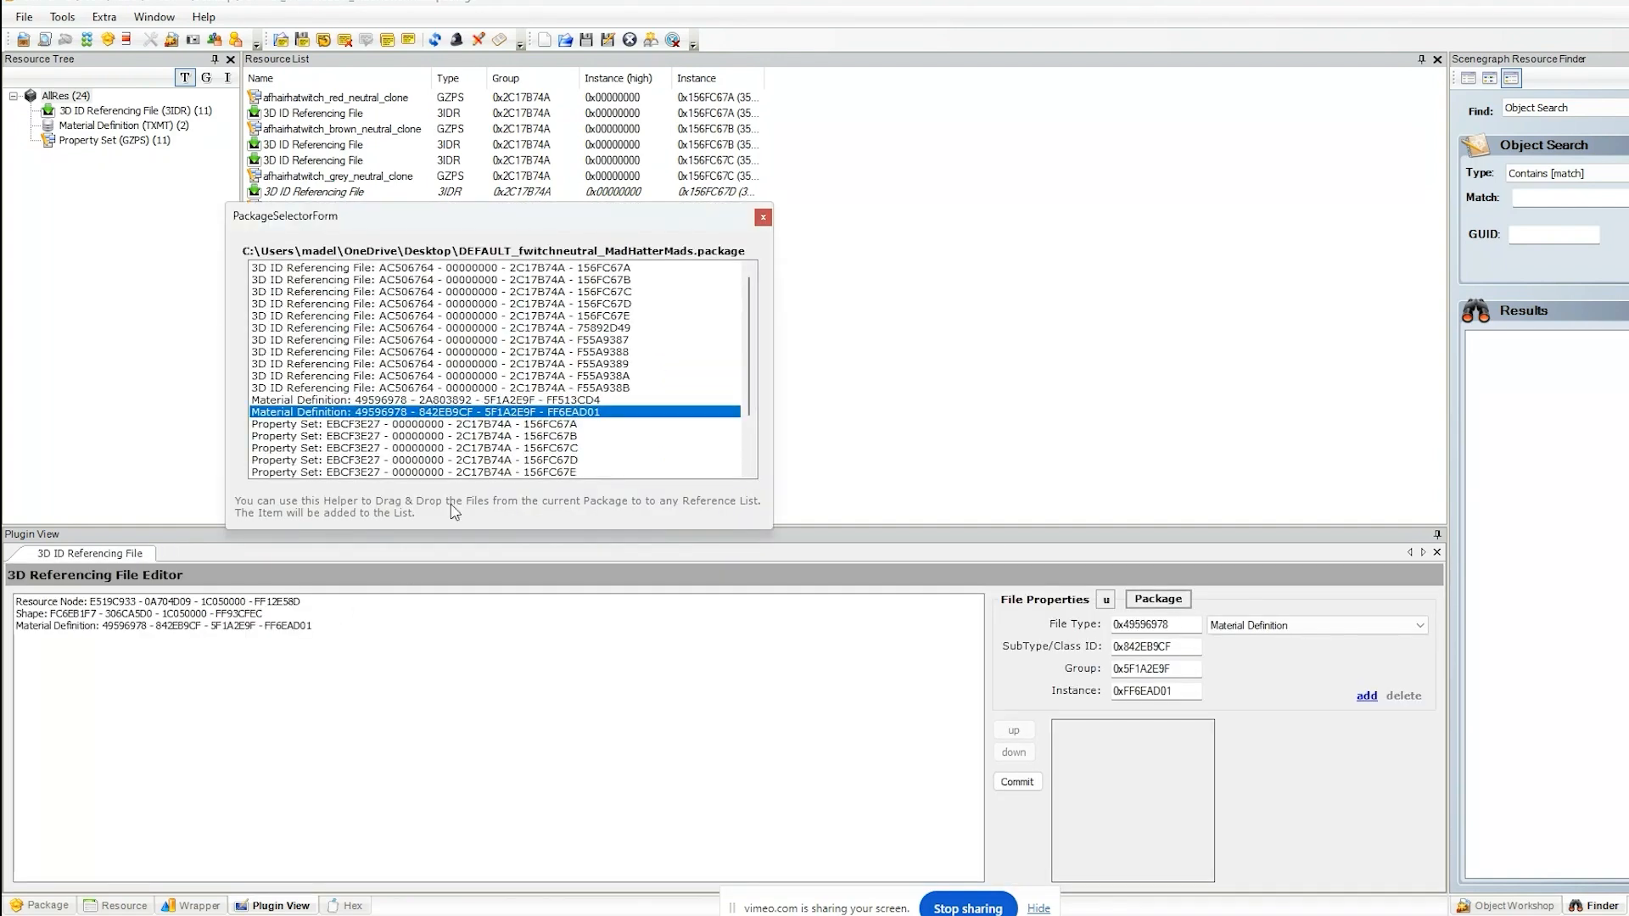
drag(458, 400, 480, 647)
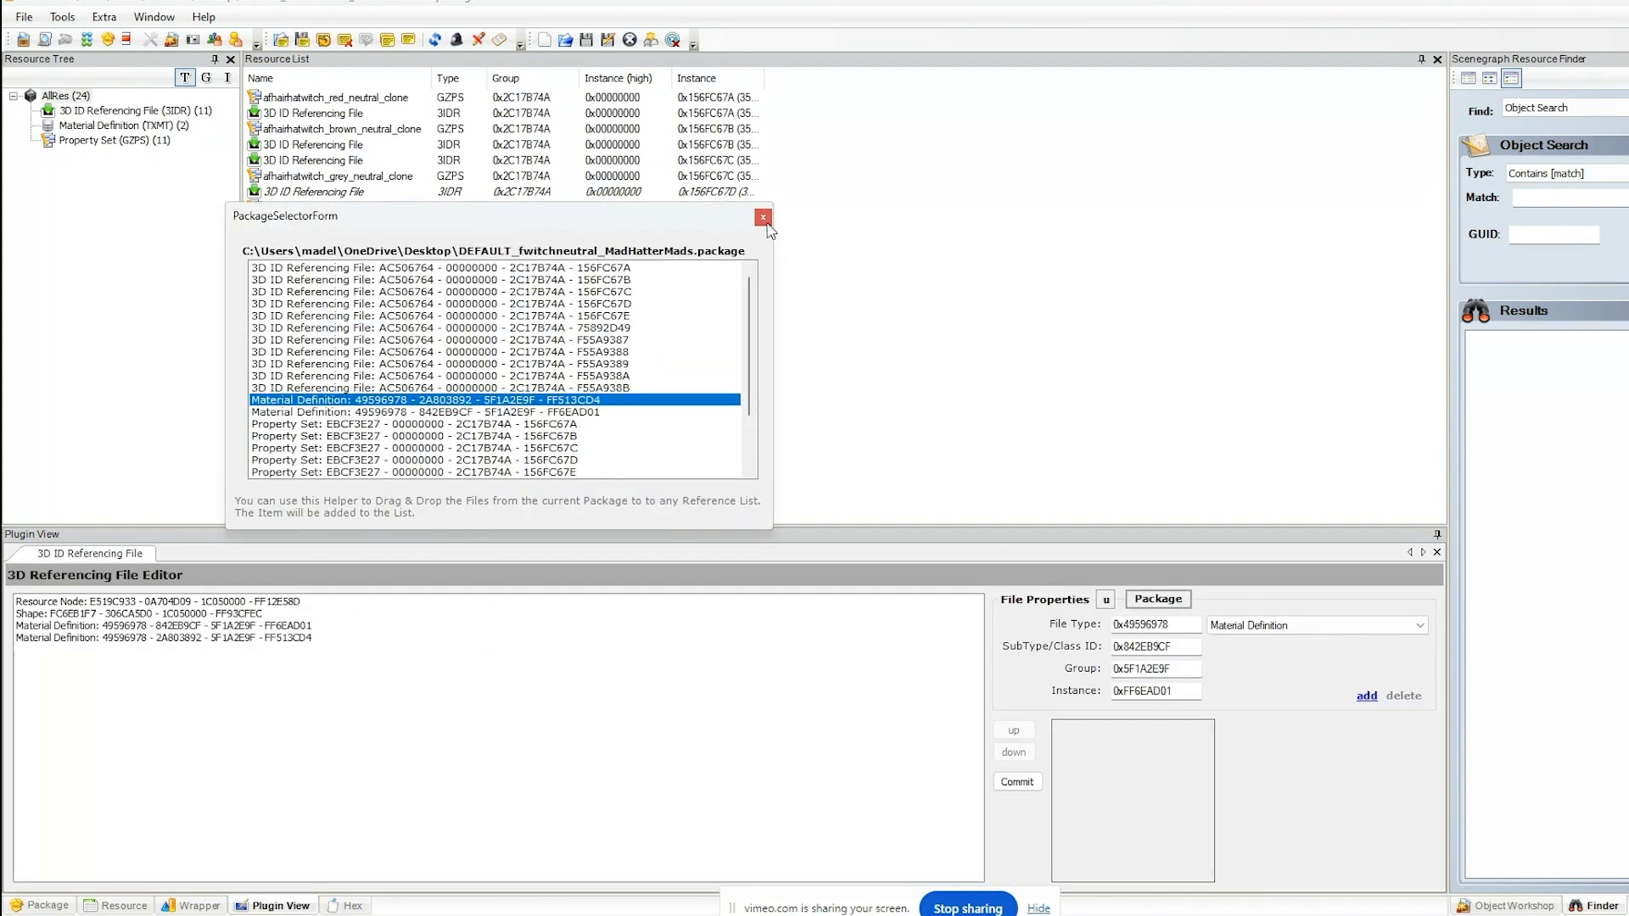
click(763, 217)
click(1028, 782)
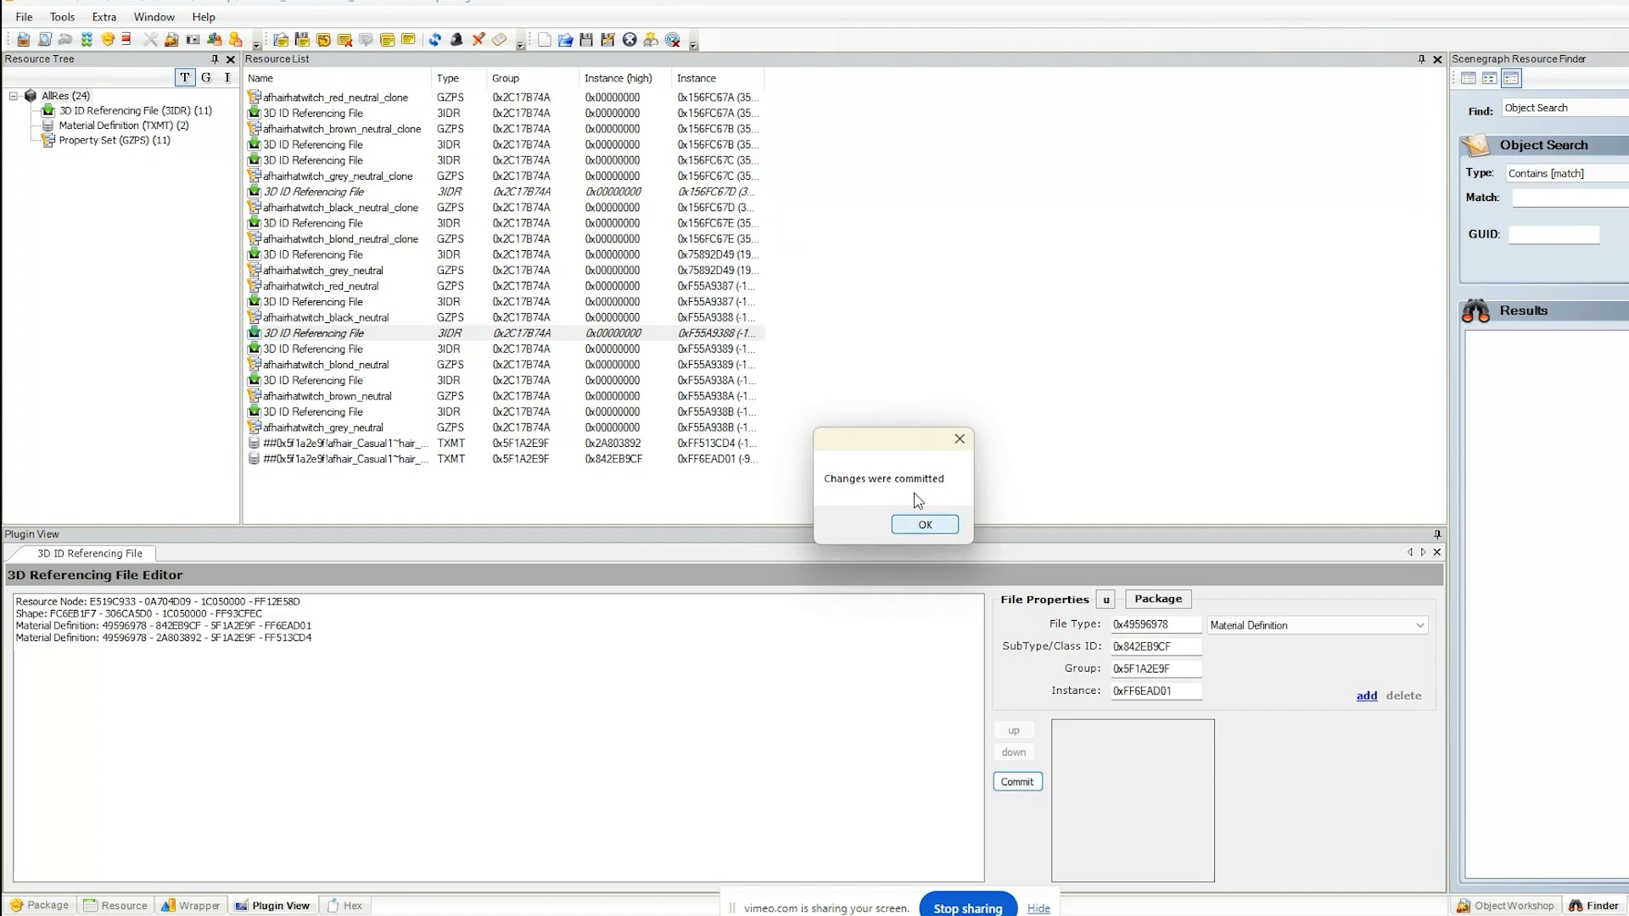
click(923, 524)
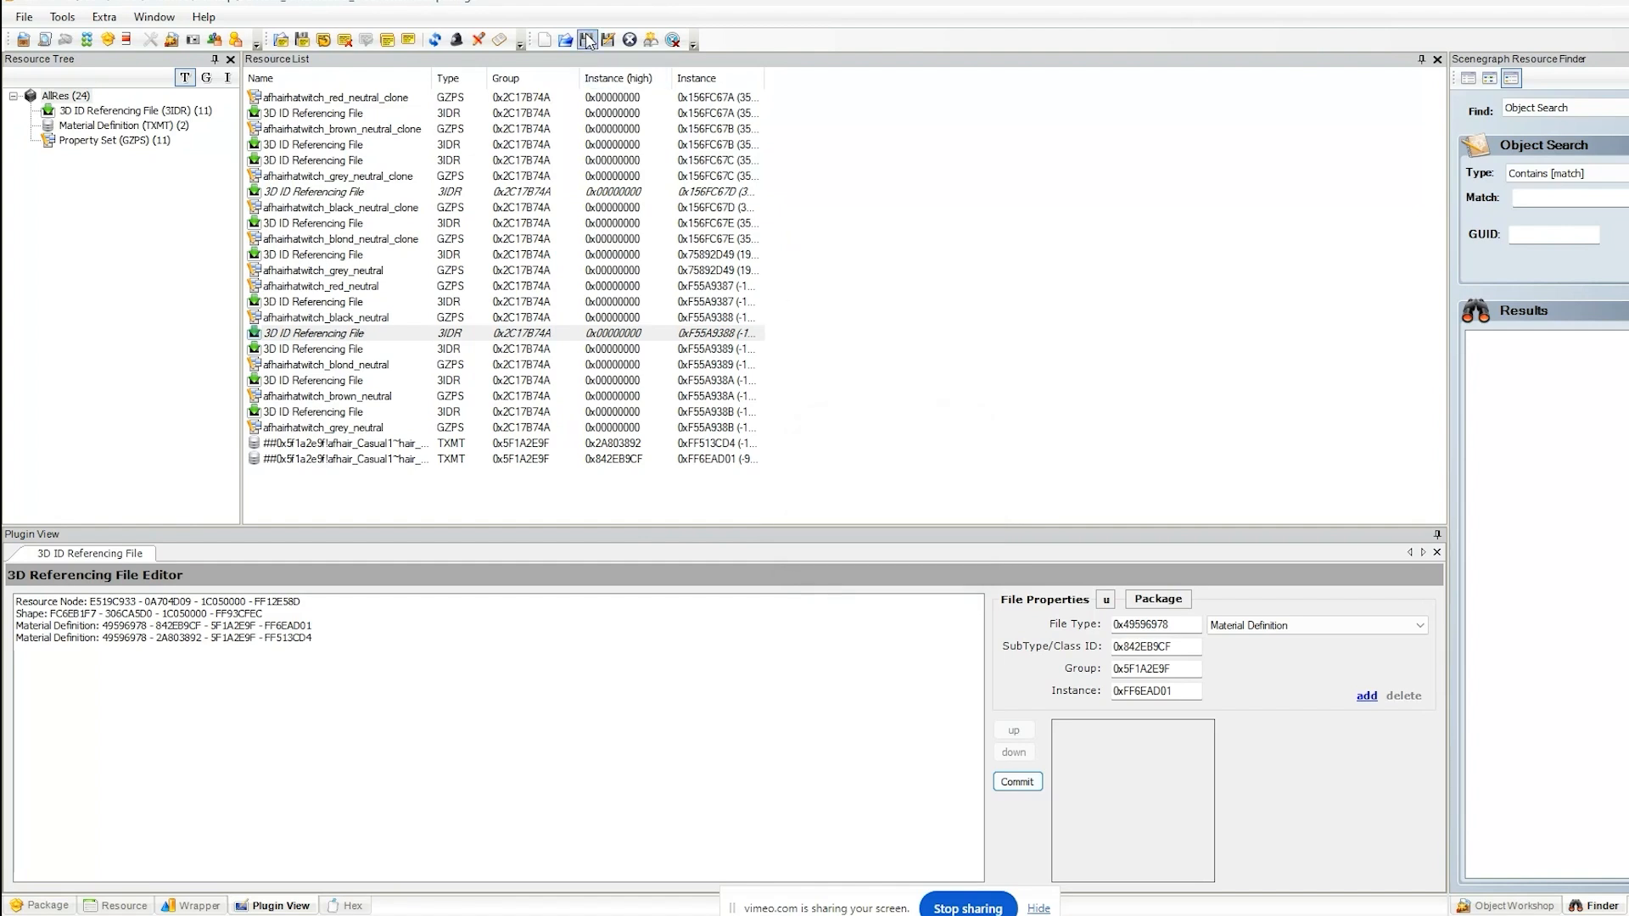
- Delete both black Material Definitions, group 0x5F1A2E9F, from the resource list and save the package
click(365, 459)
shift+click(359, 444)
right_click(359, 444)
click(411, 517)
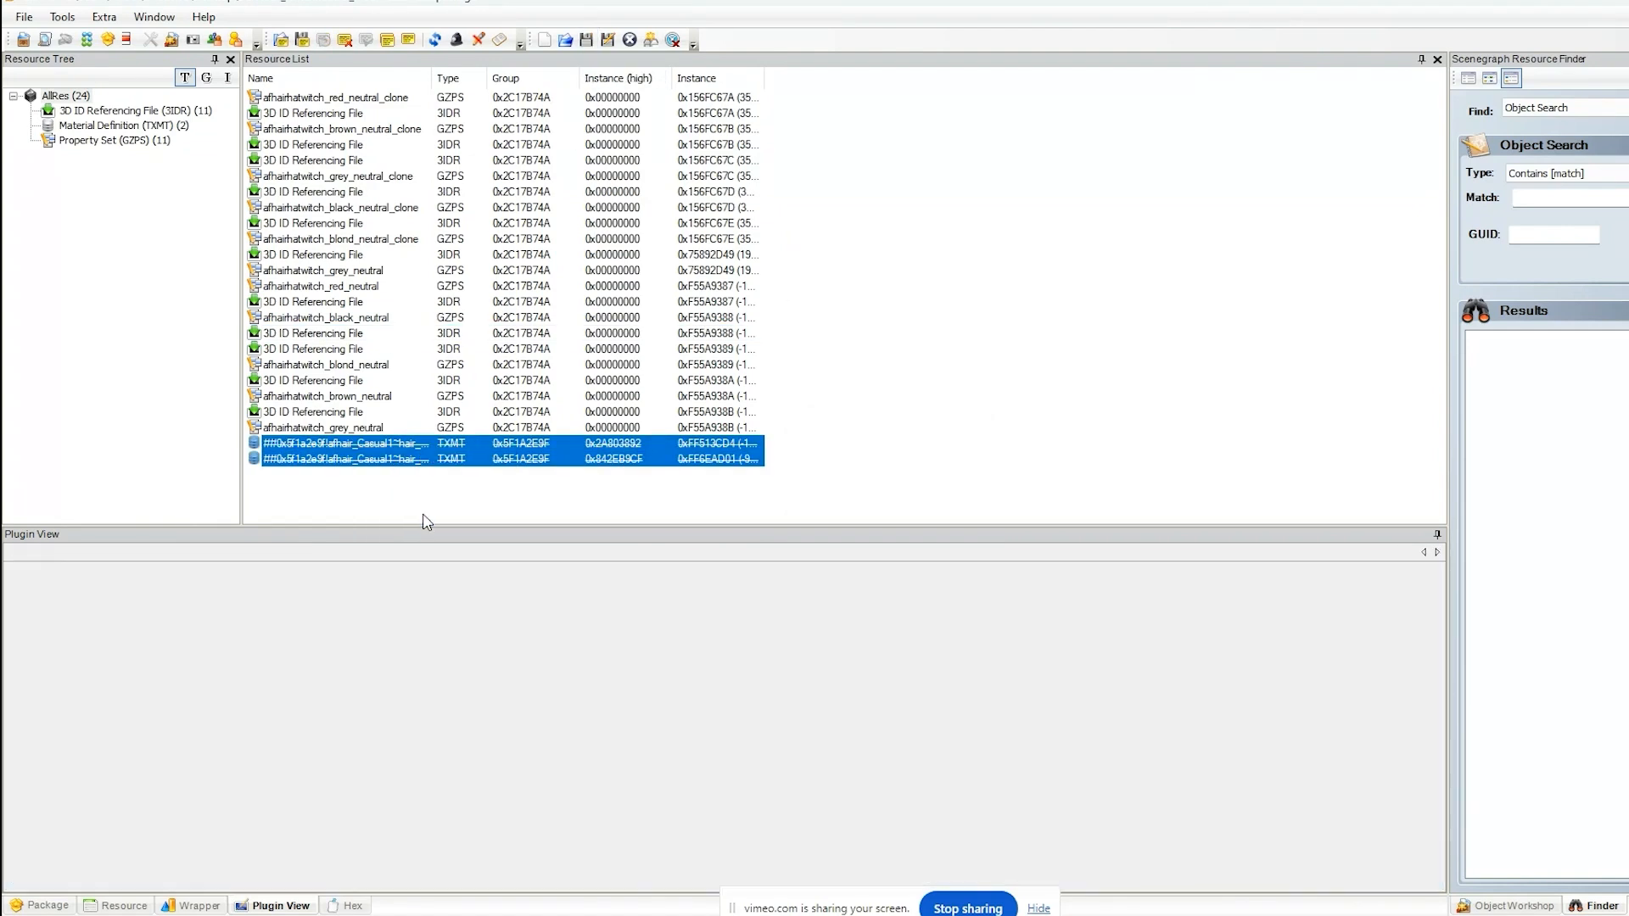
click(587, 41)
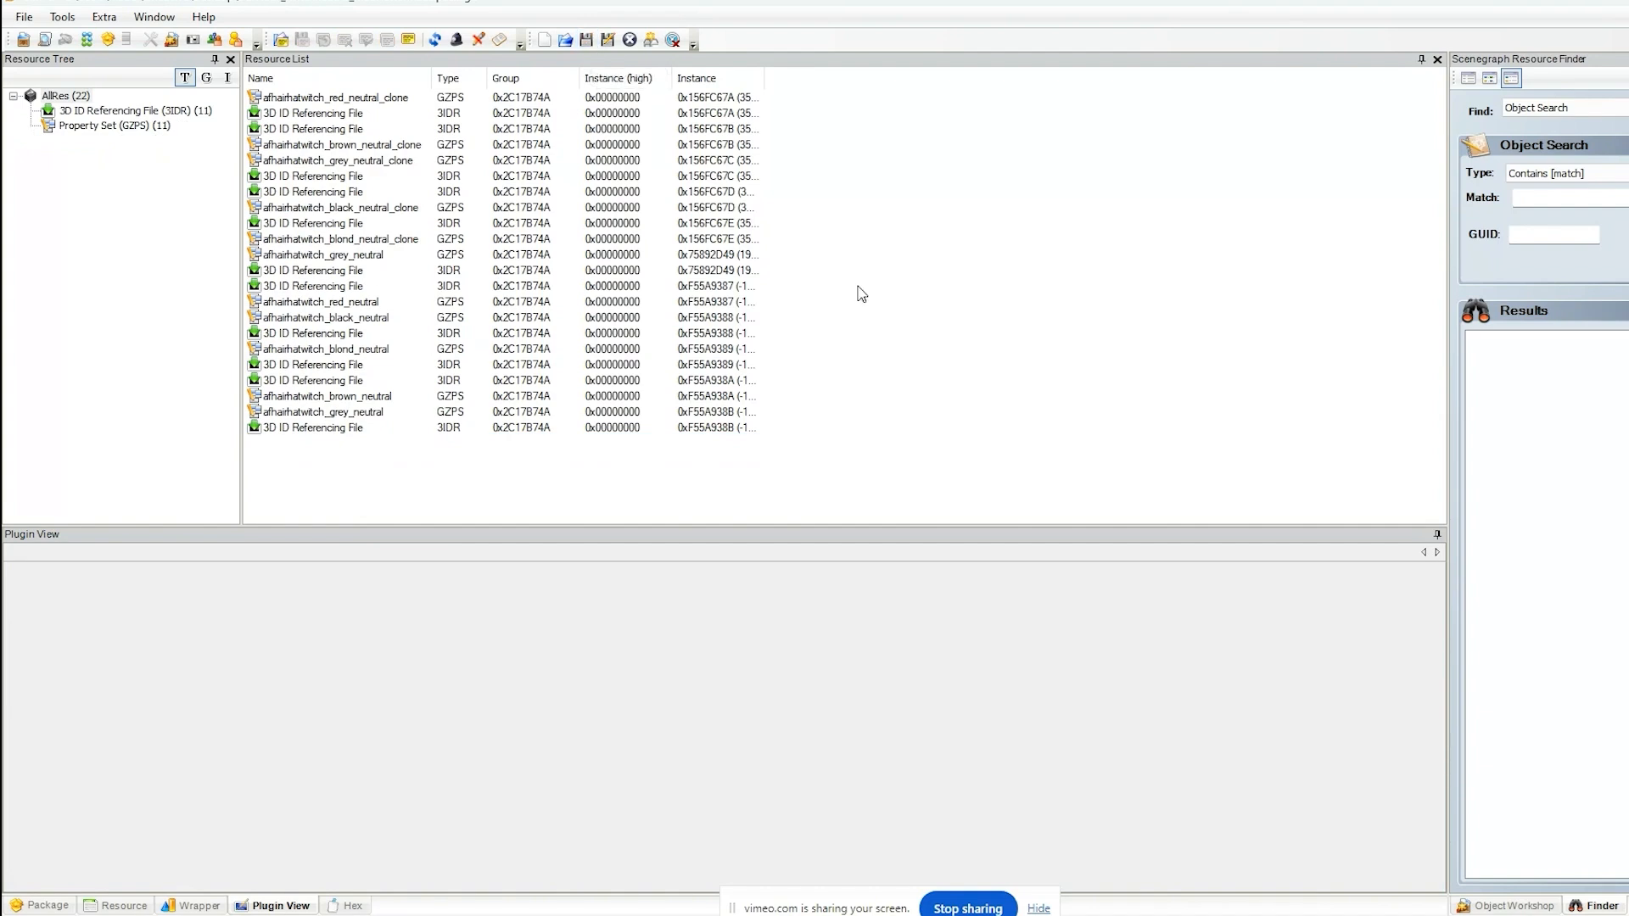
- Add both Material Definition files from the TXMT folder's blond, 1. Adult subfolder to the package and save it
right_click(1066, 238)
click(1084, 250)
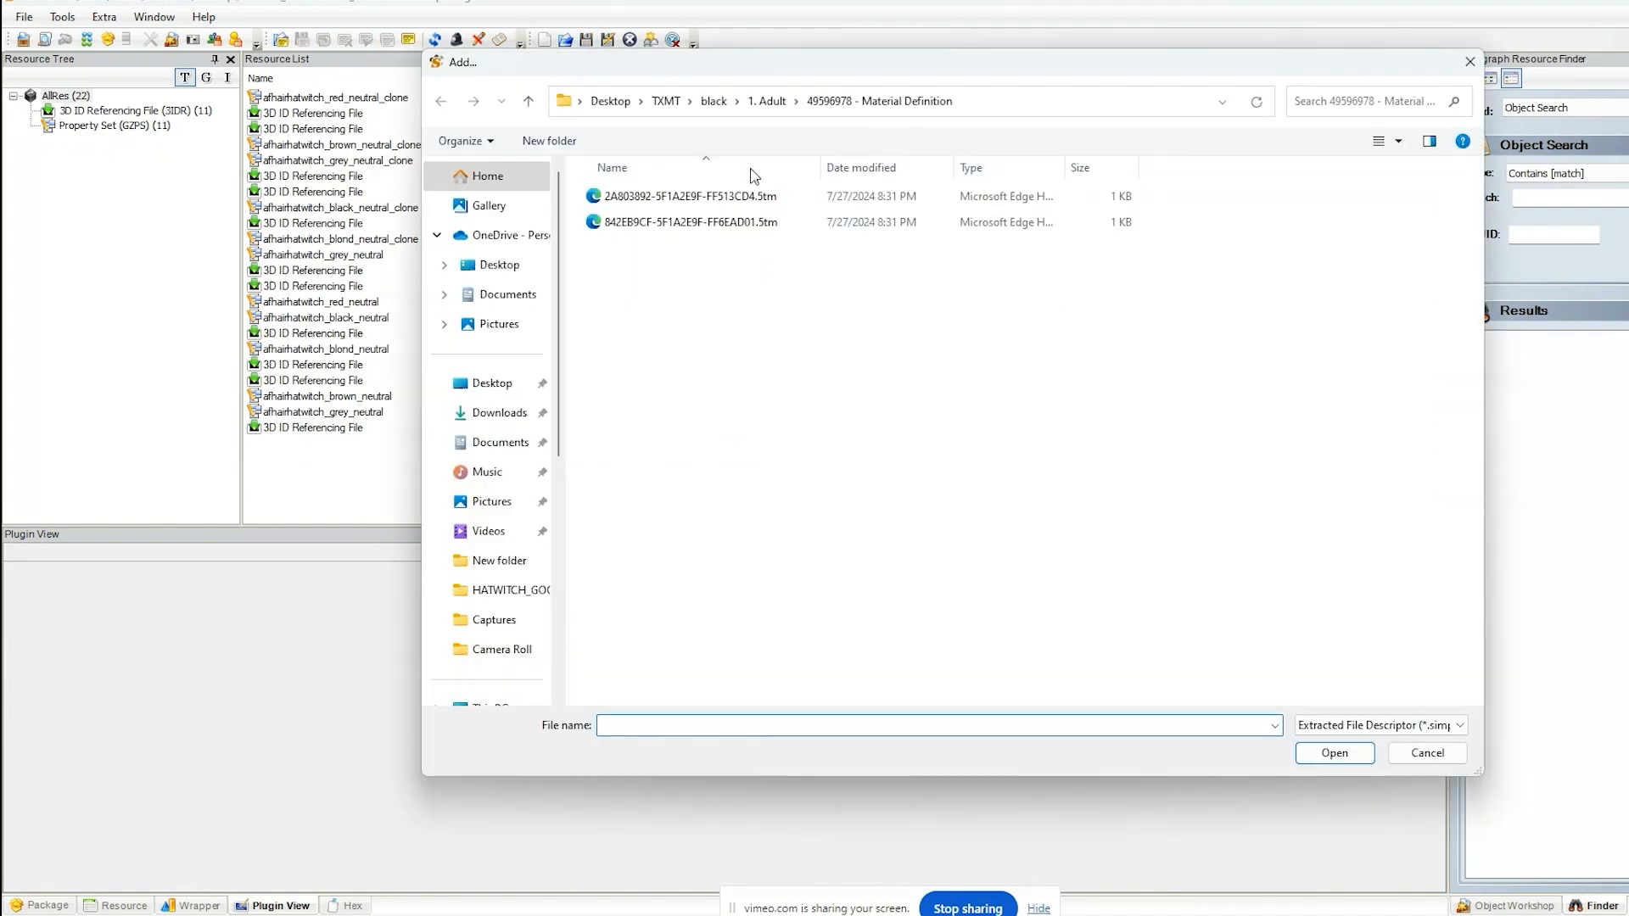
click(666, 100)
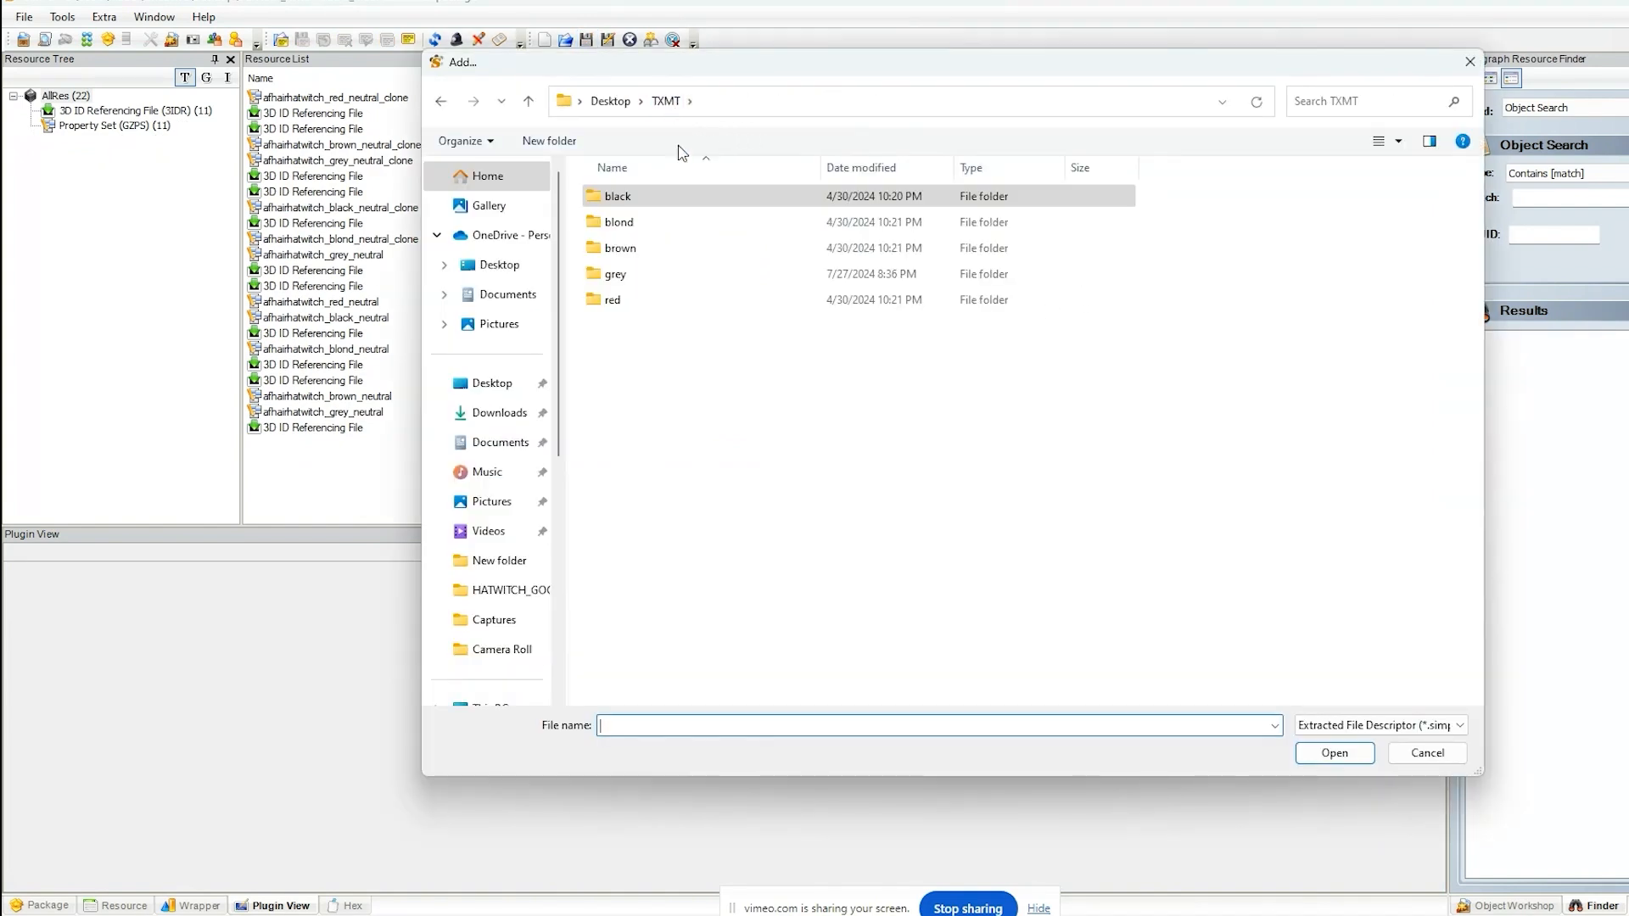
double_click(647, 223)
double_click(649, 200)
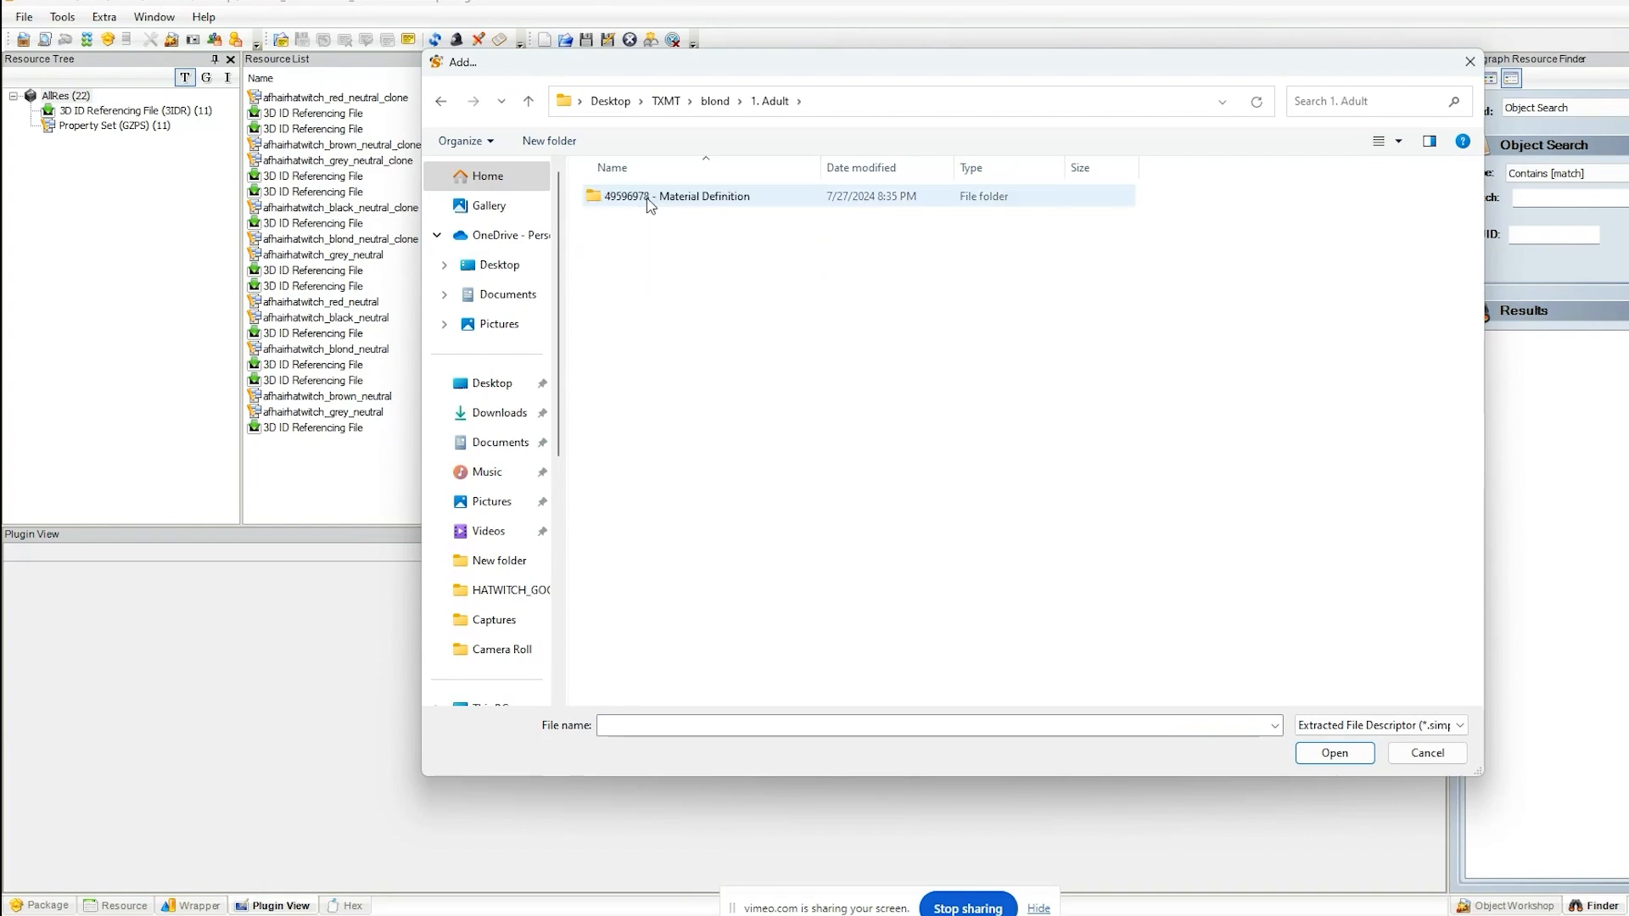
double_click(648, 200)
click(669, 222)
shift+click(668, 196)
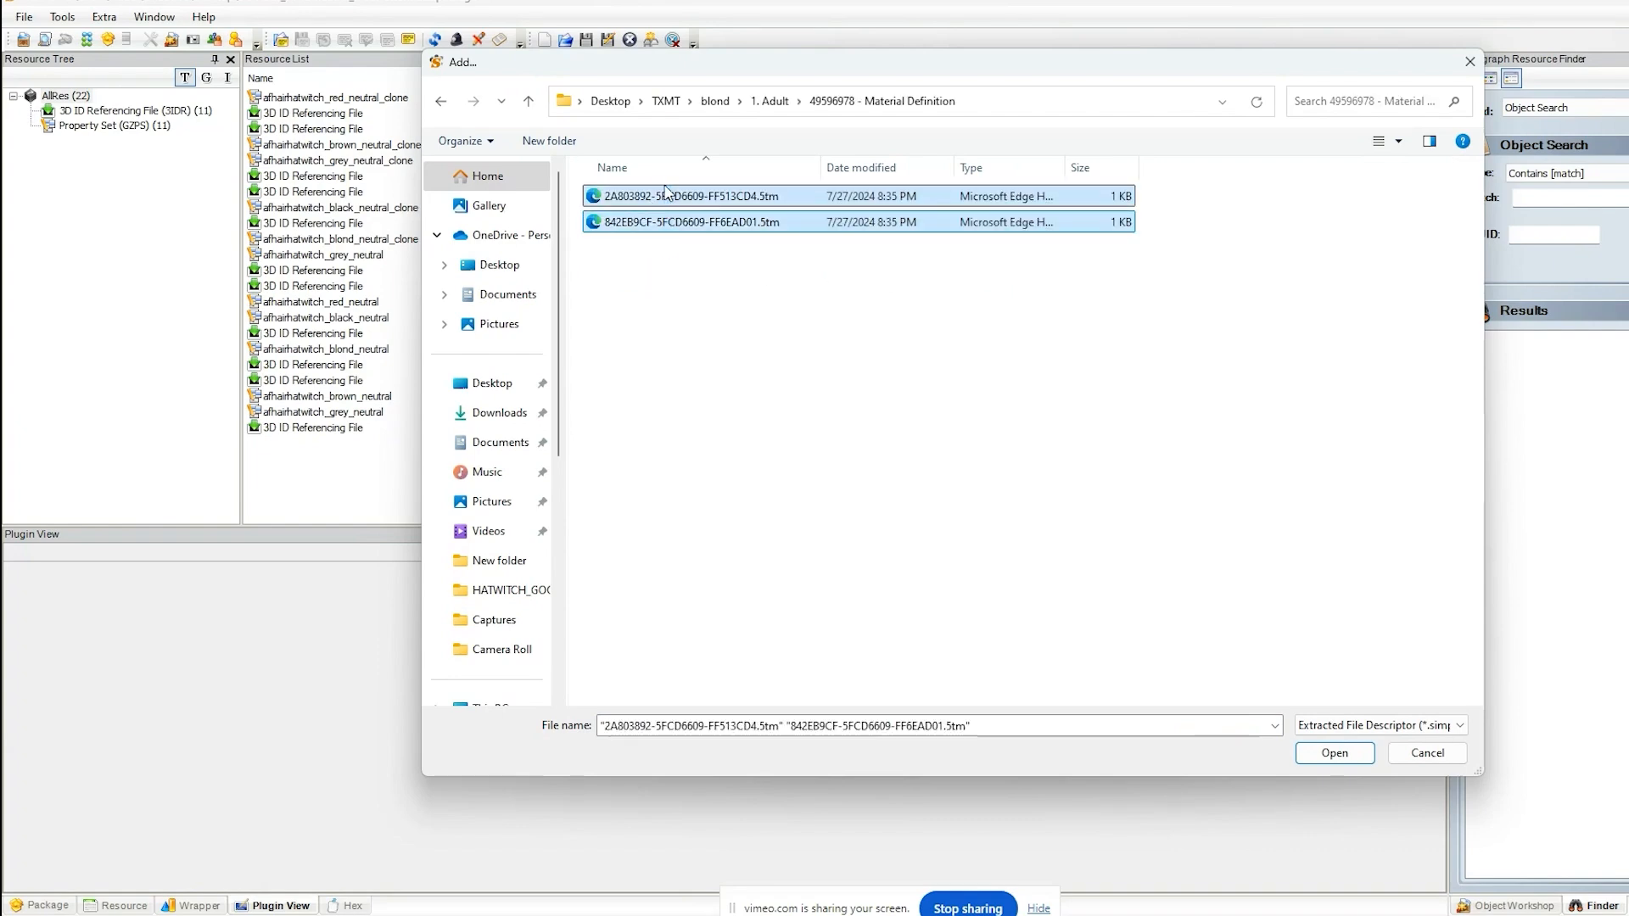
click(1334, 753)
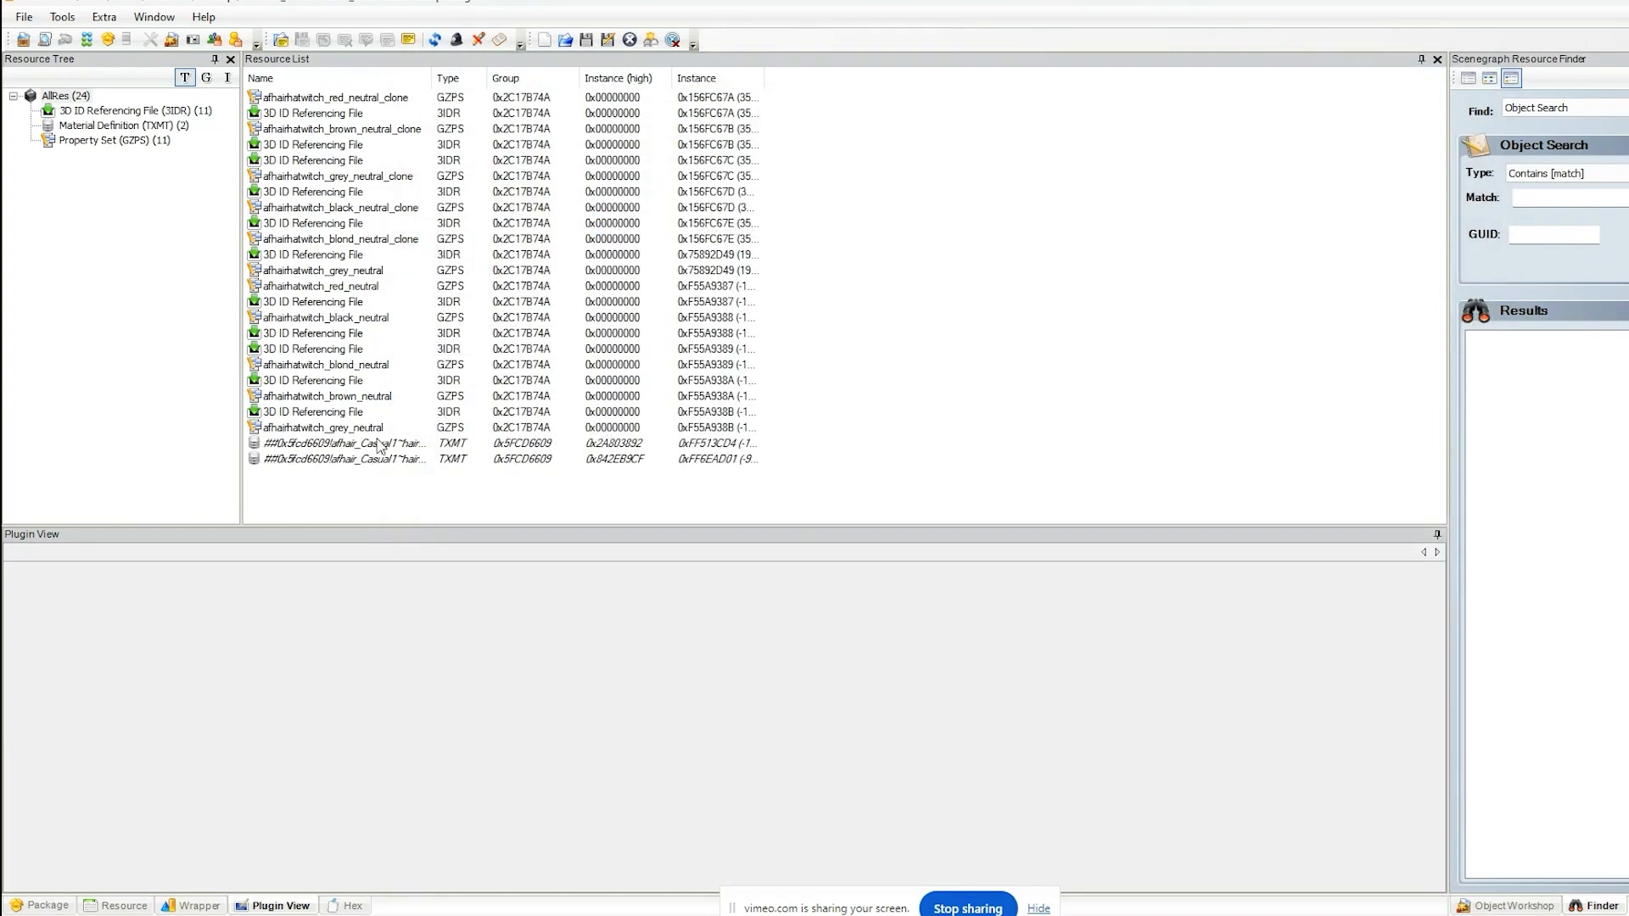
click(586, 40)
- Compare the filenames, instances and properties of the two blond Material Definitions, 2A803892 and 842EB9CF
click(640, 459)
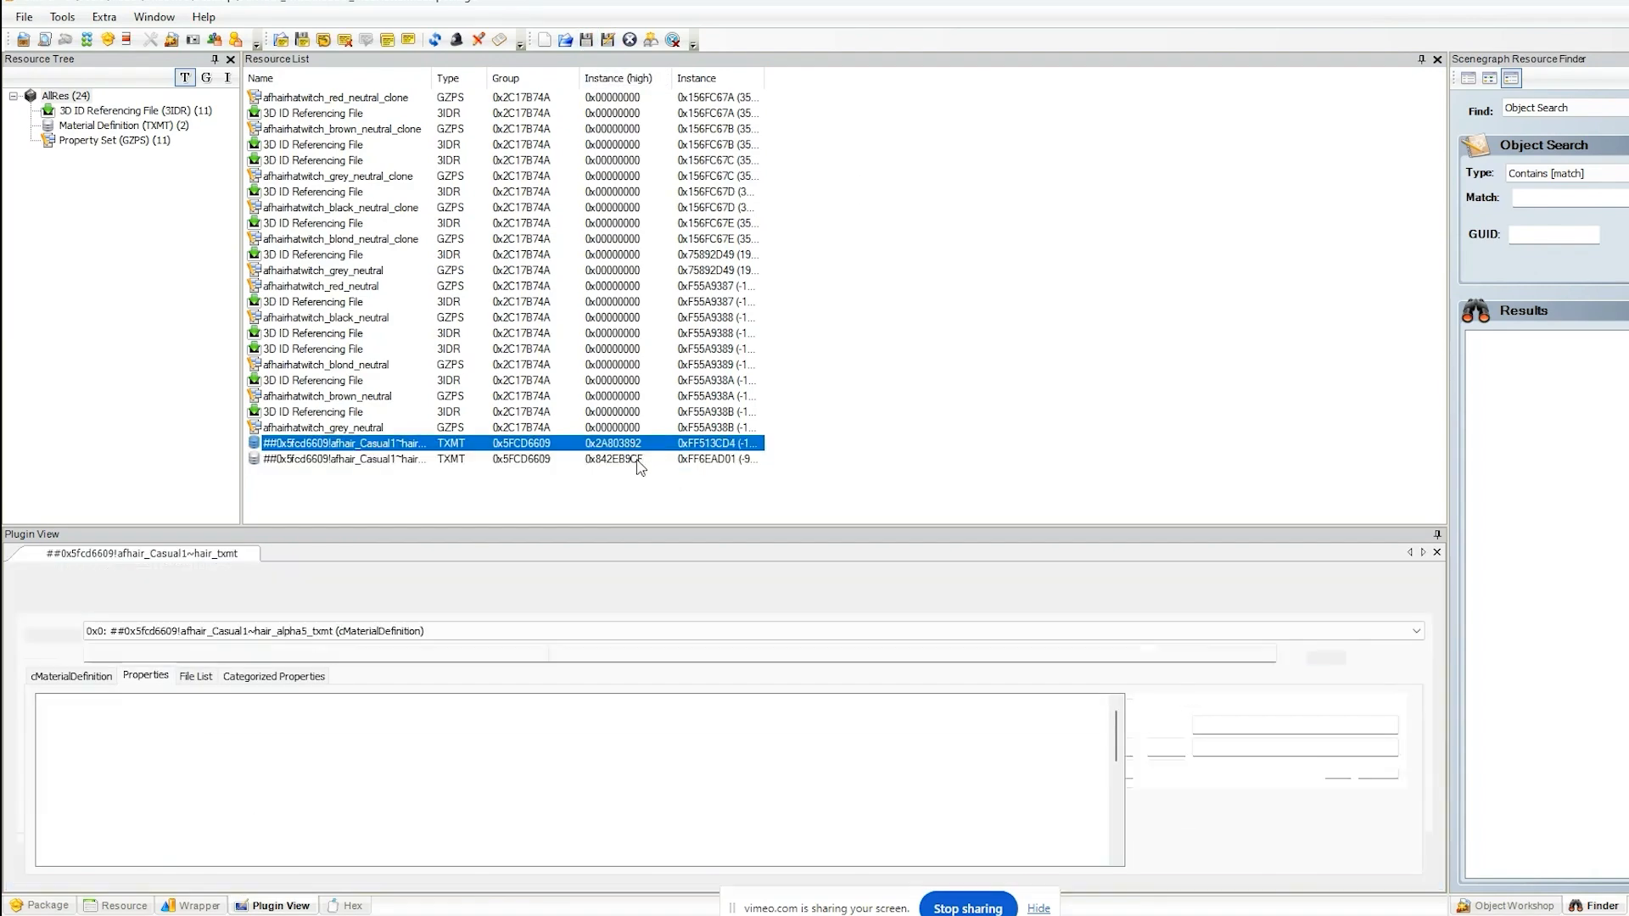
click(640, 444)
click(640, 458)
click(639, 444)
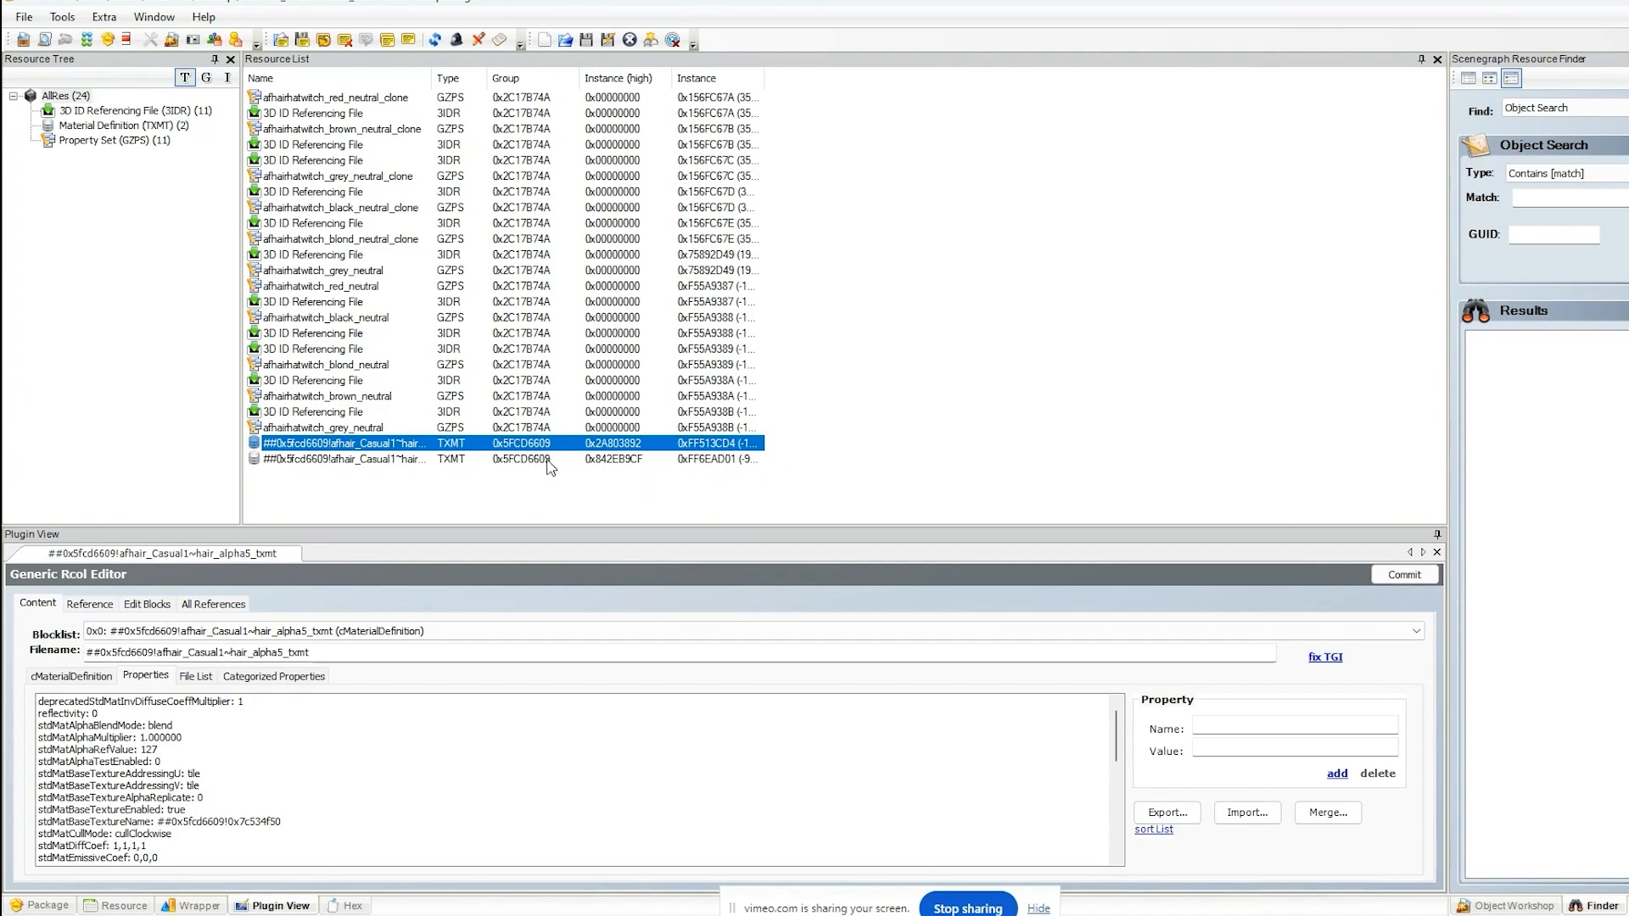
click(628, 463)
click(630, 447)
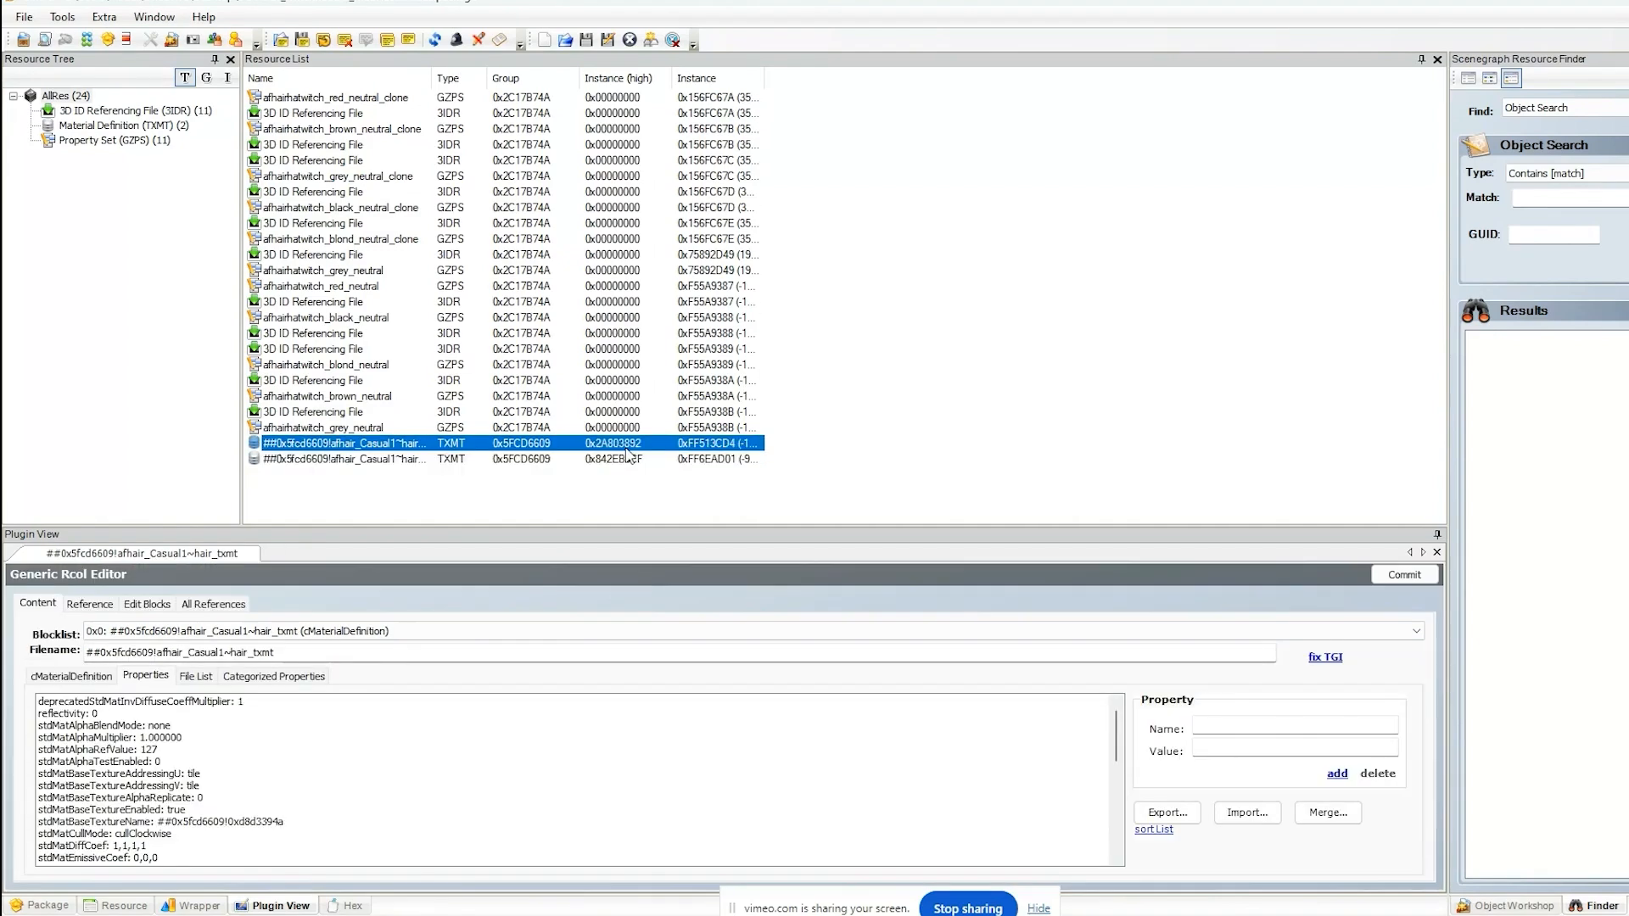
click(630, 463)
click(630, 446)
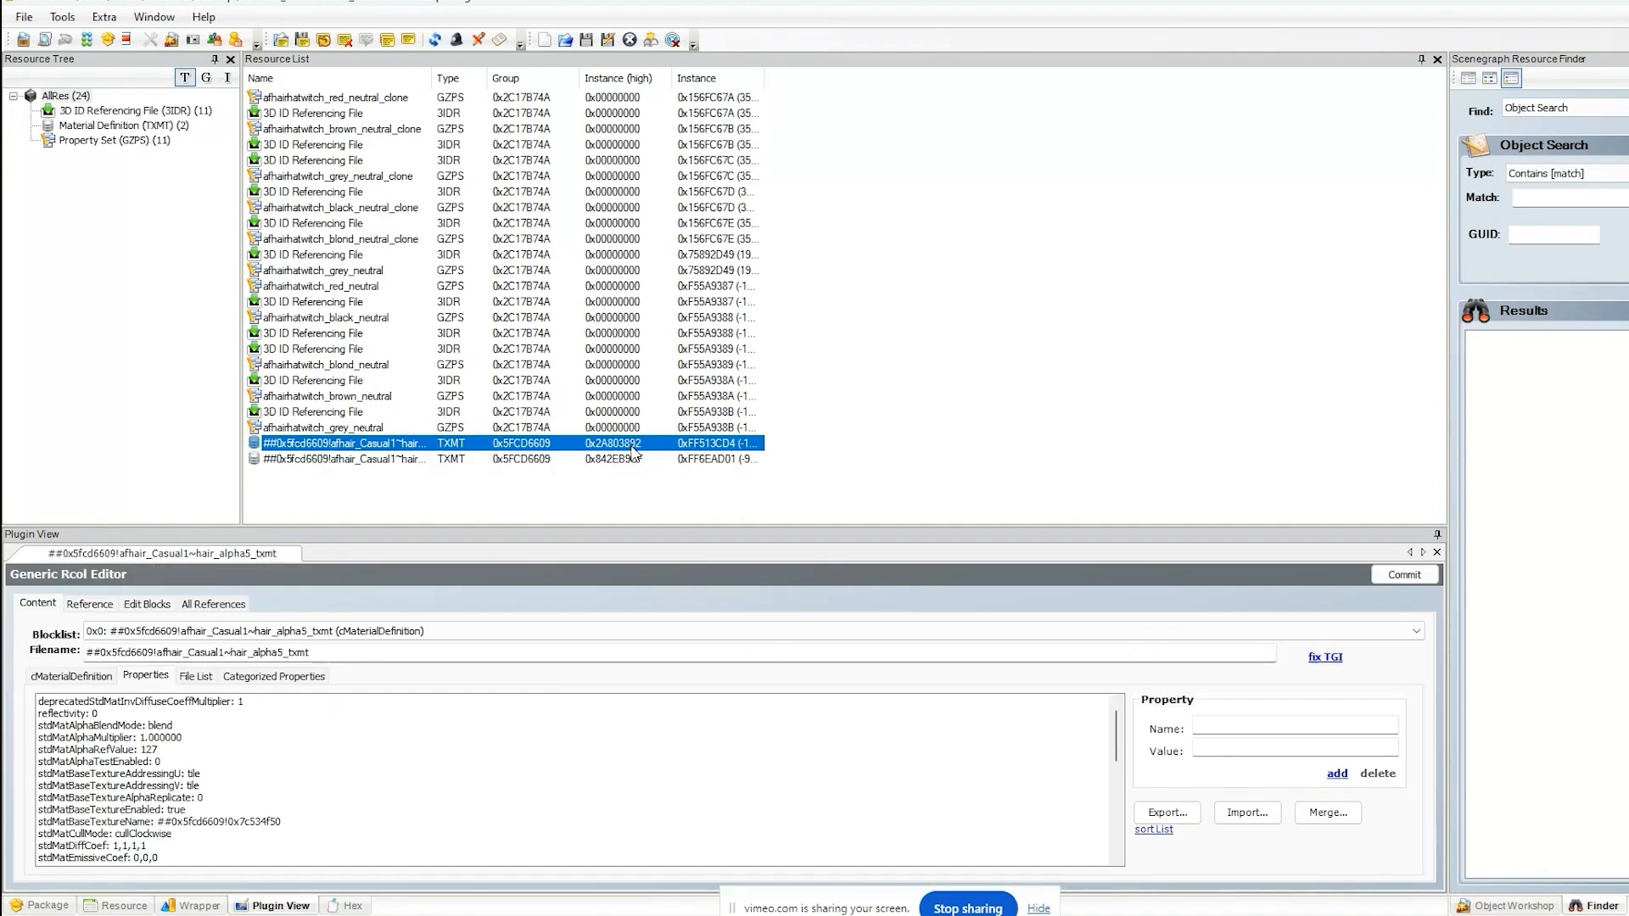
click(325, 460)
click(327, 445)
click(328, 459)
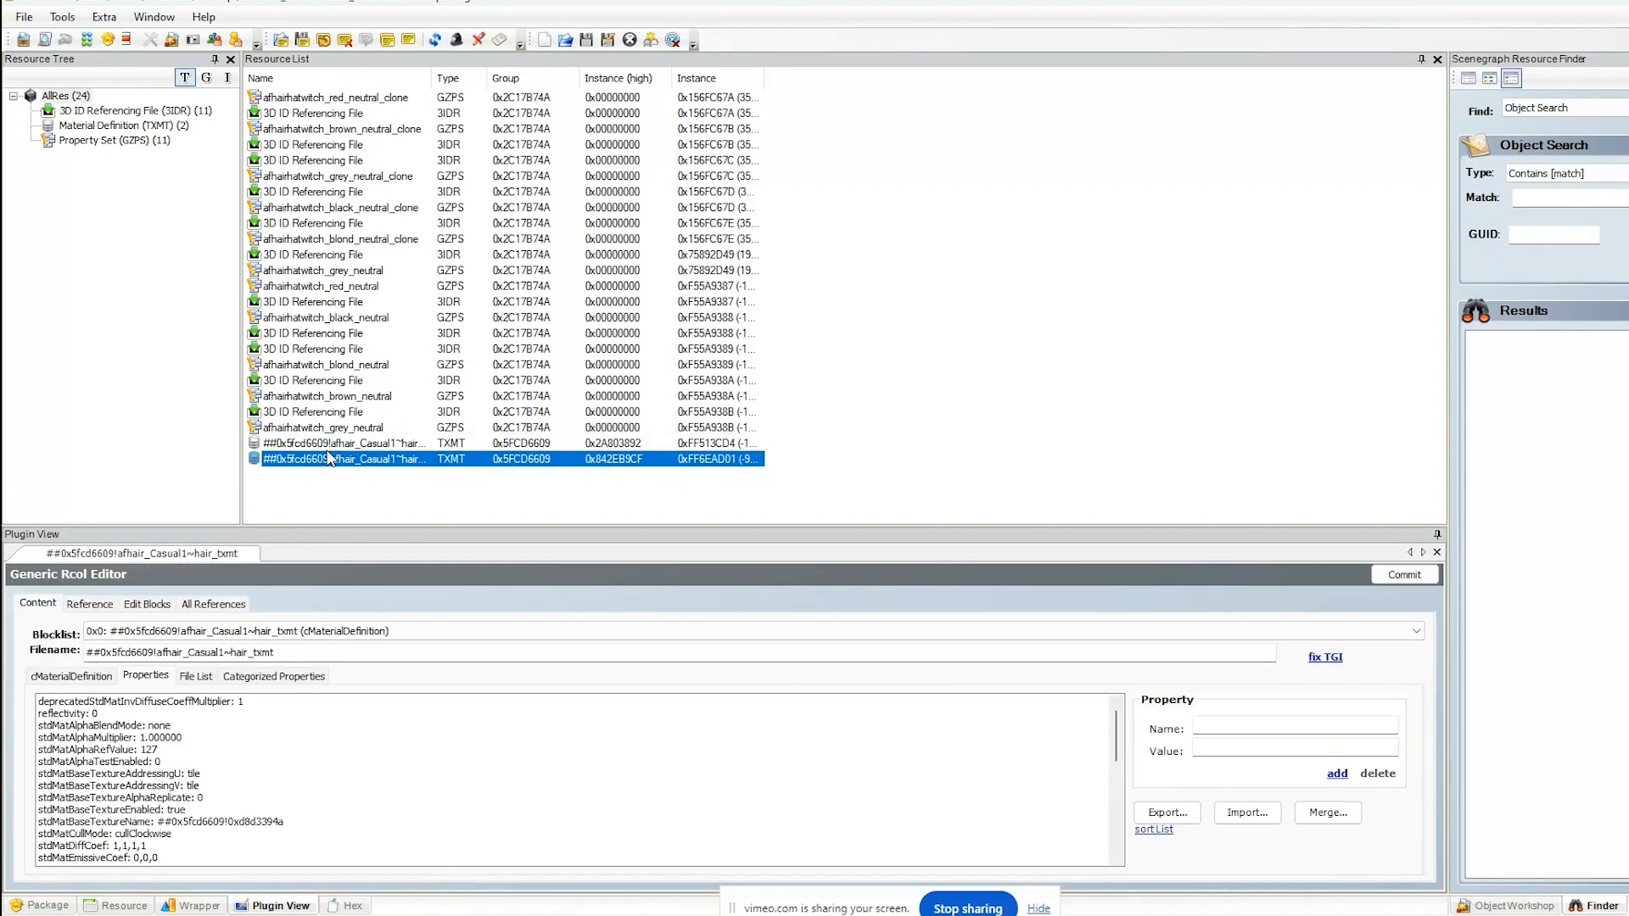
click(329, 445)
click(329, 459)
click(331, 446)
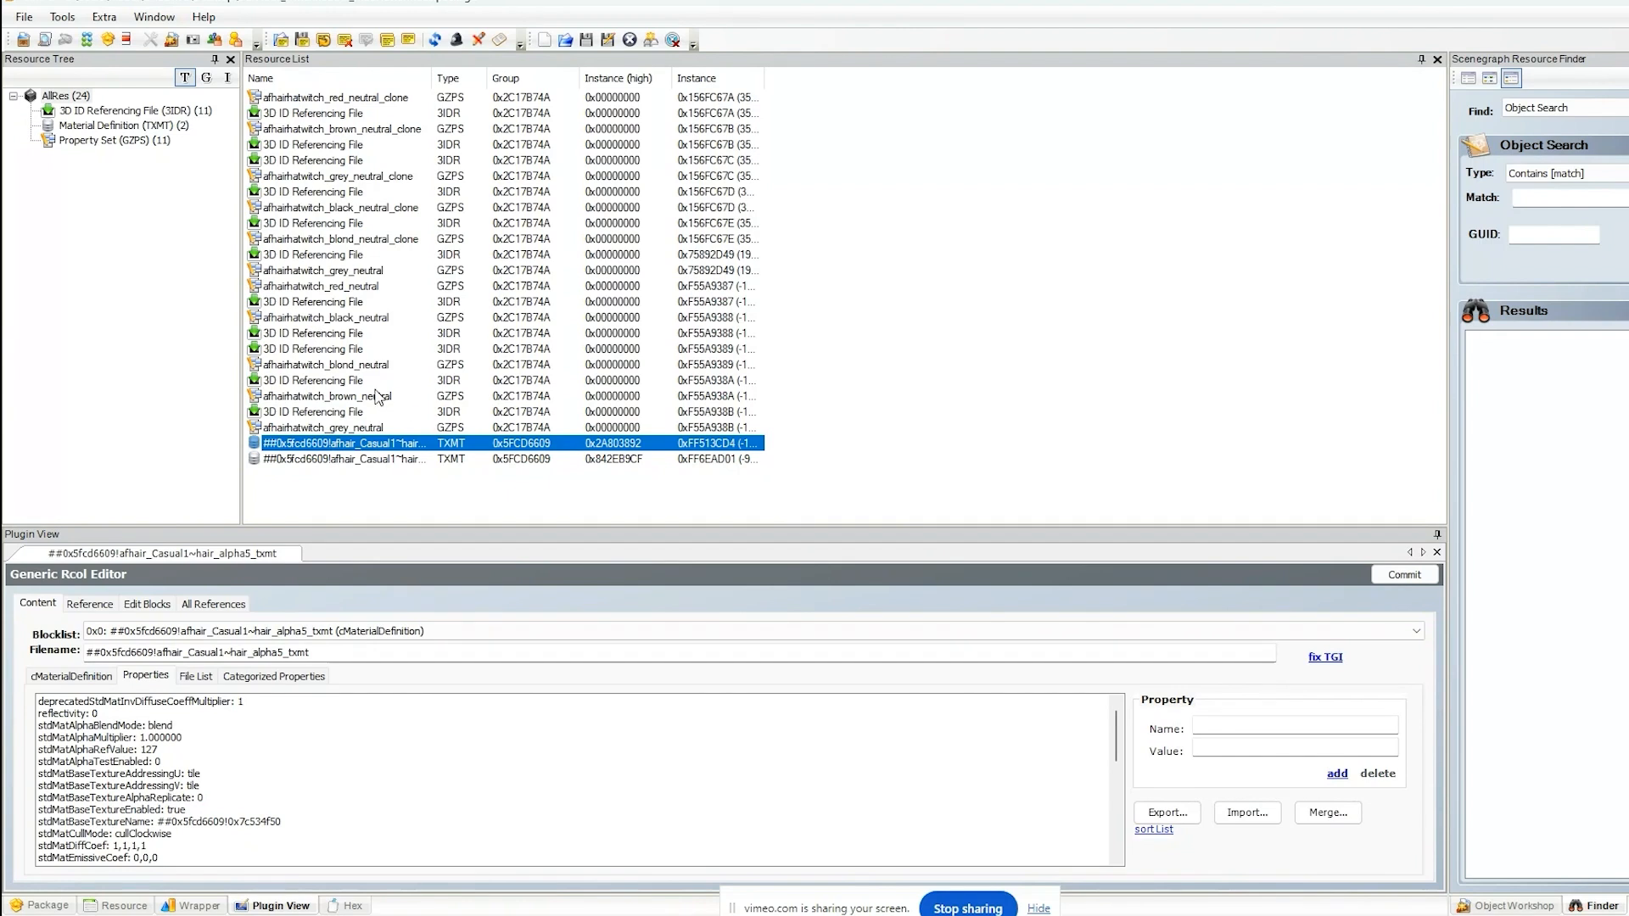
key(Down)
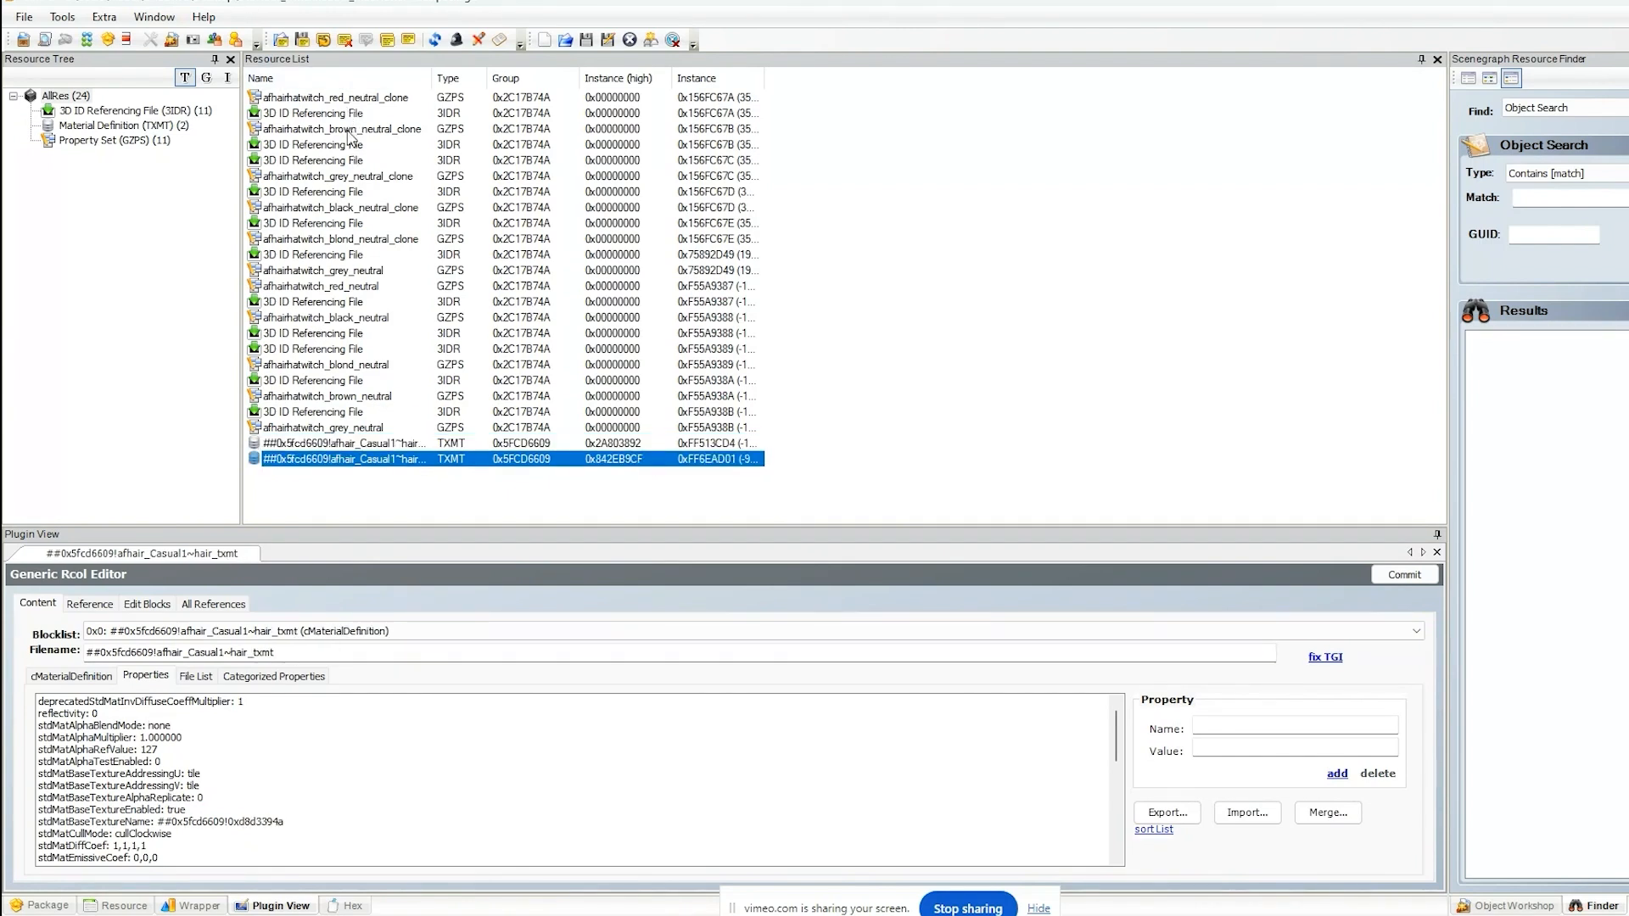
- Add blond Material Definitions 842EB9CF and 2A803892, in that order, to the blond clone's 3D ID Referencing File, instance 0x156FC67E, and commit
click(358, 240)
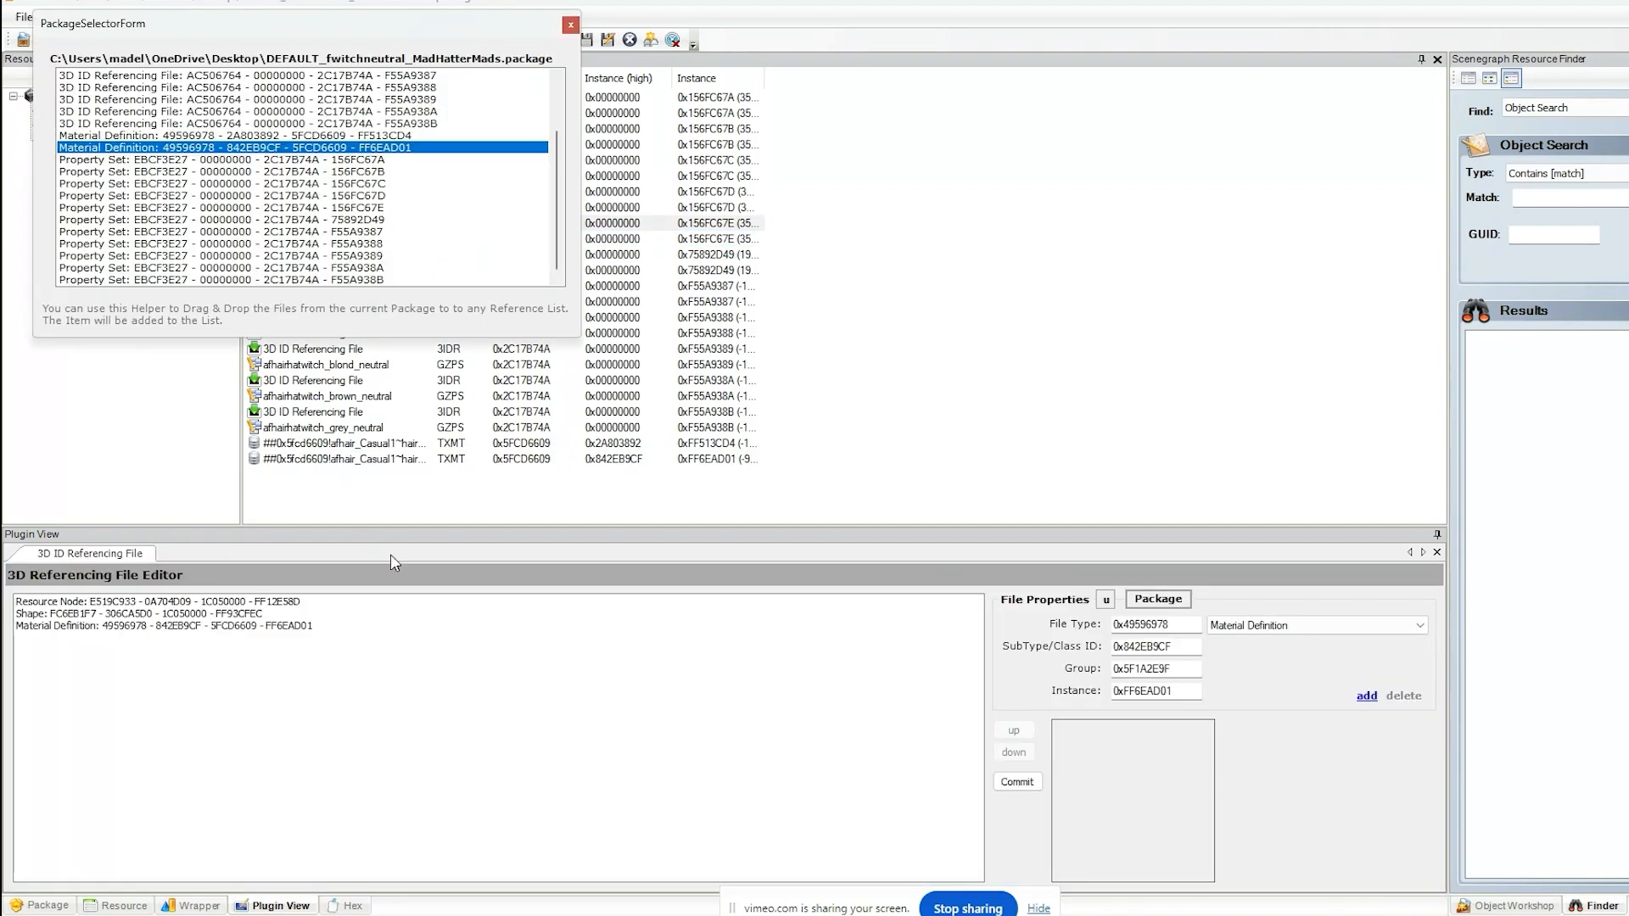
drag(293, 135, 526, 654)
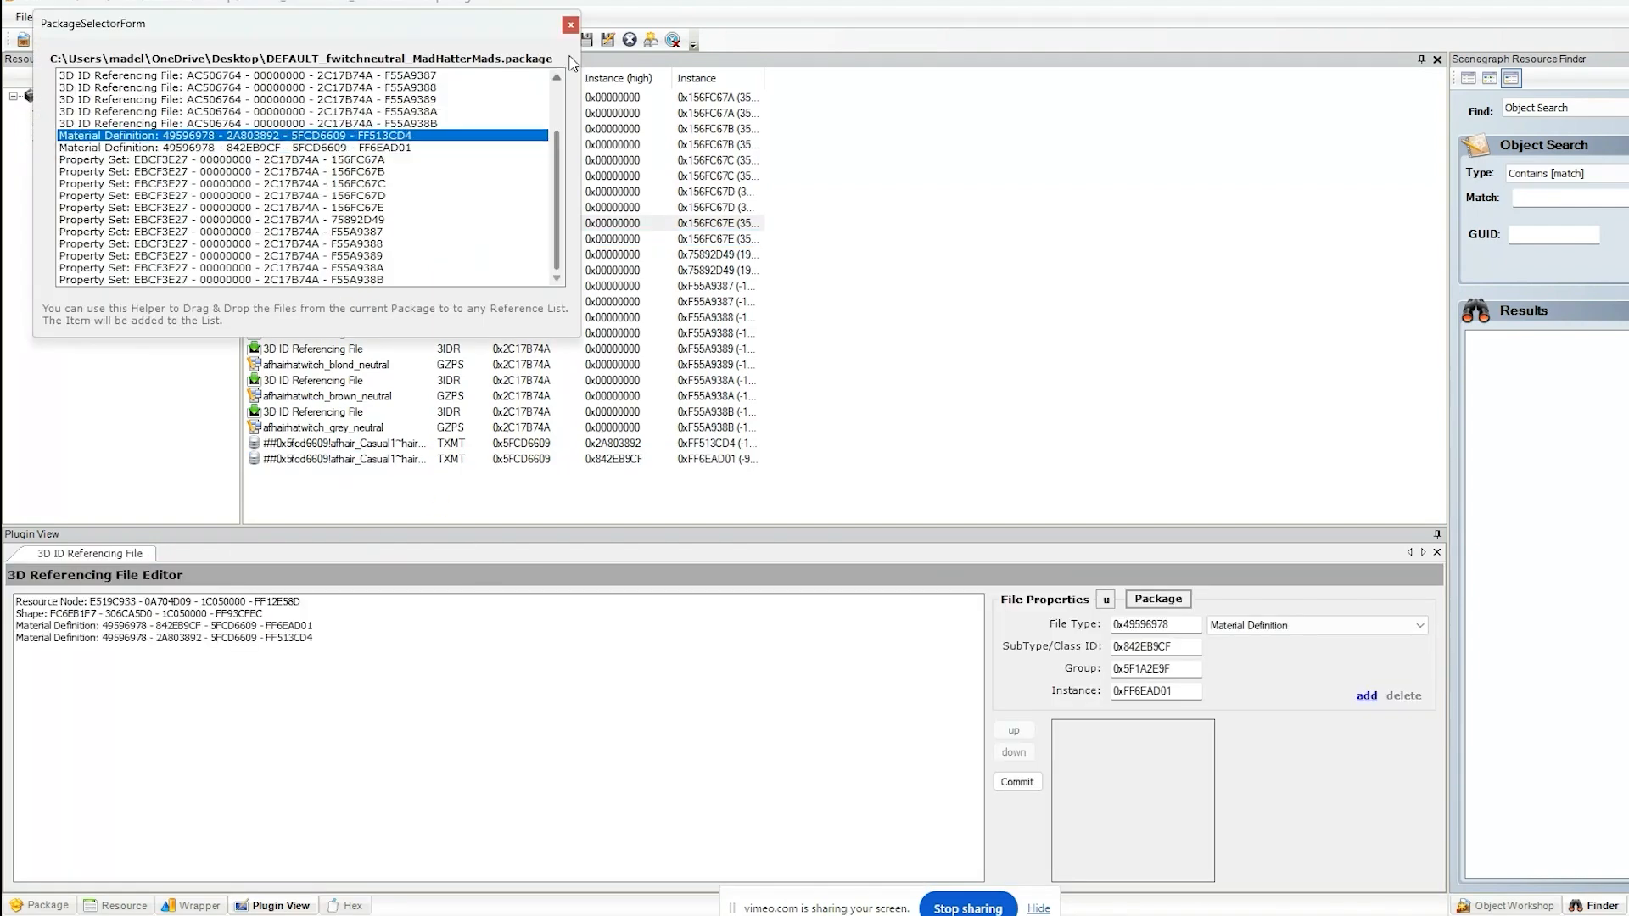
click(571, 24)
click(1017, 781)
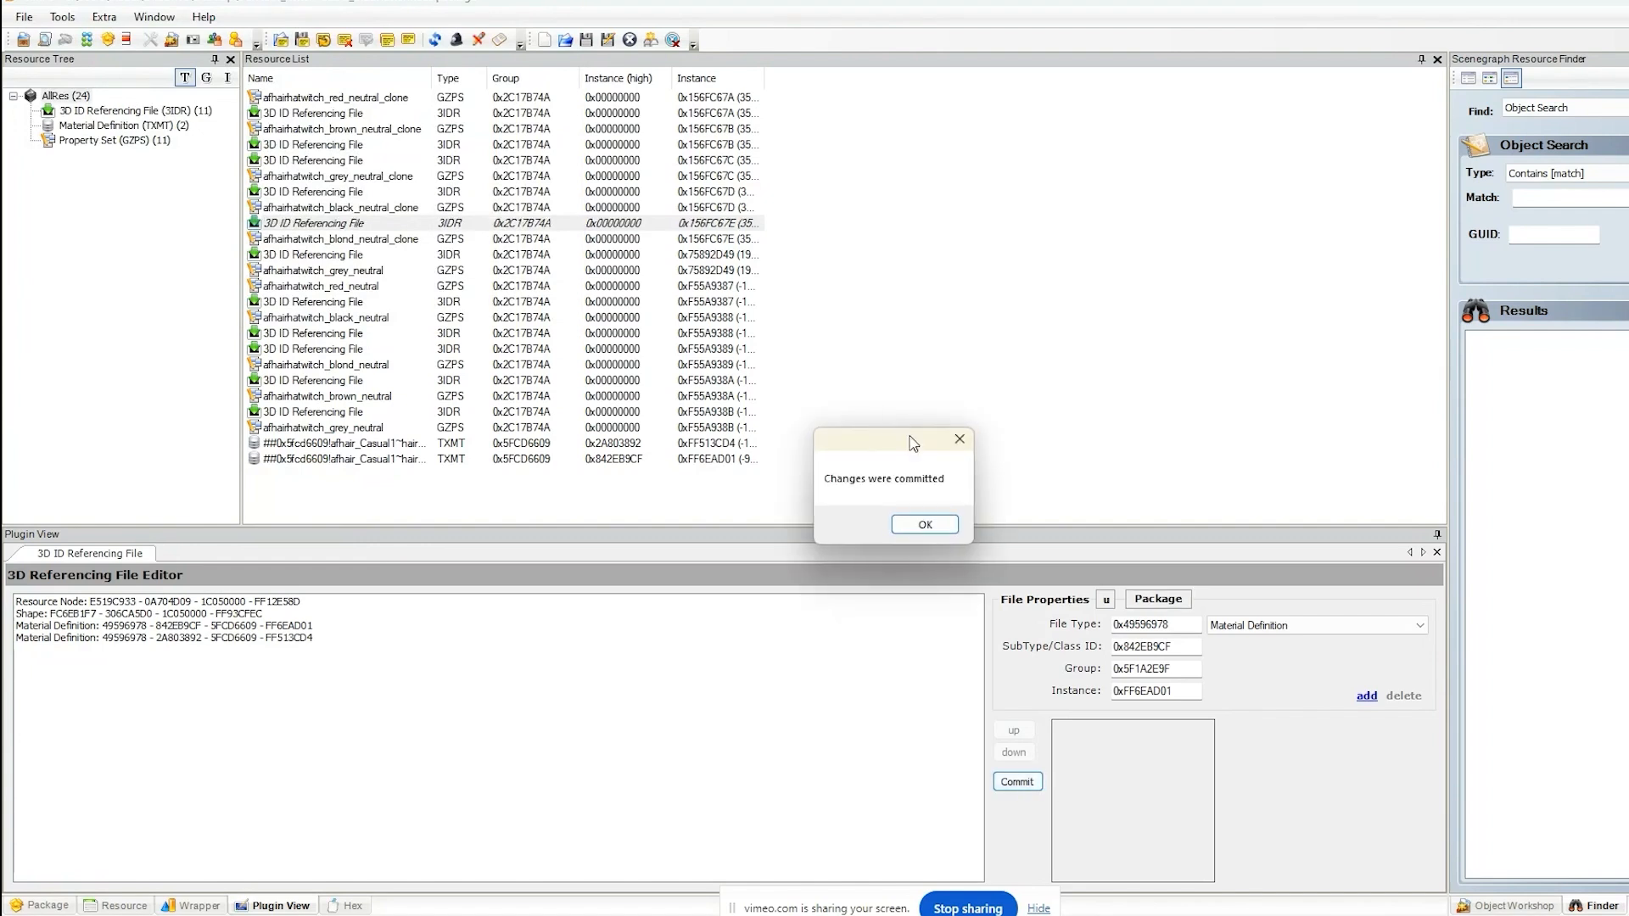
click(918, 526)
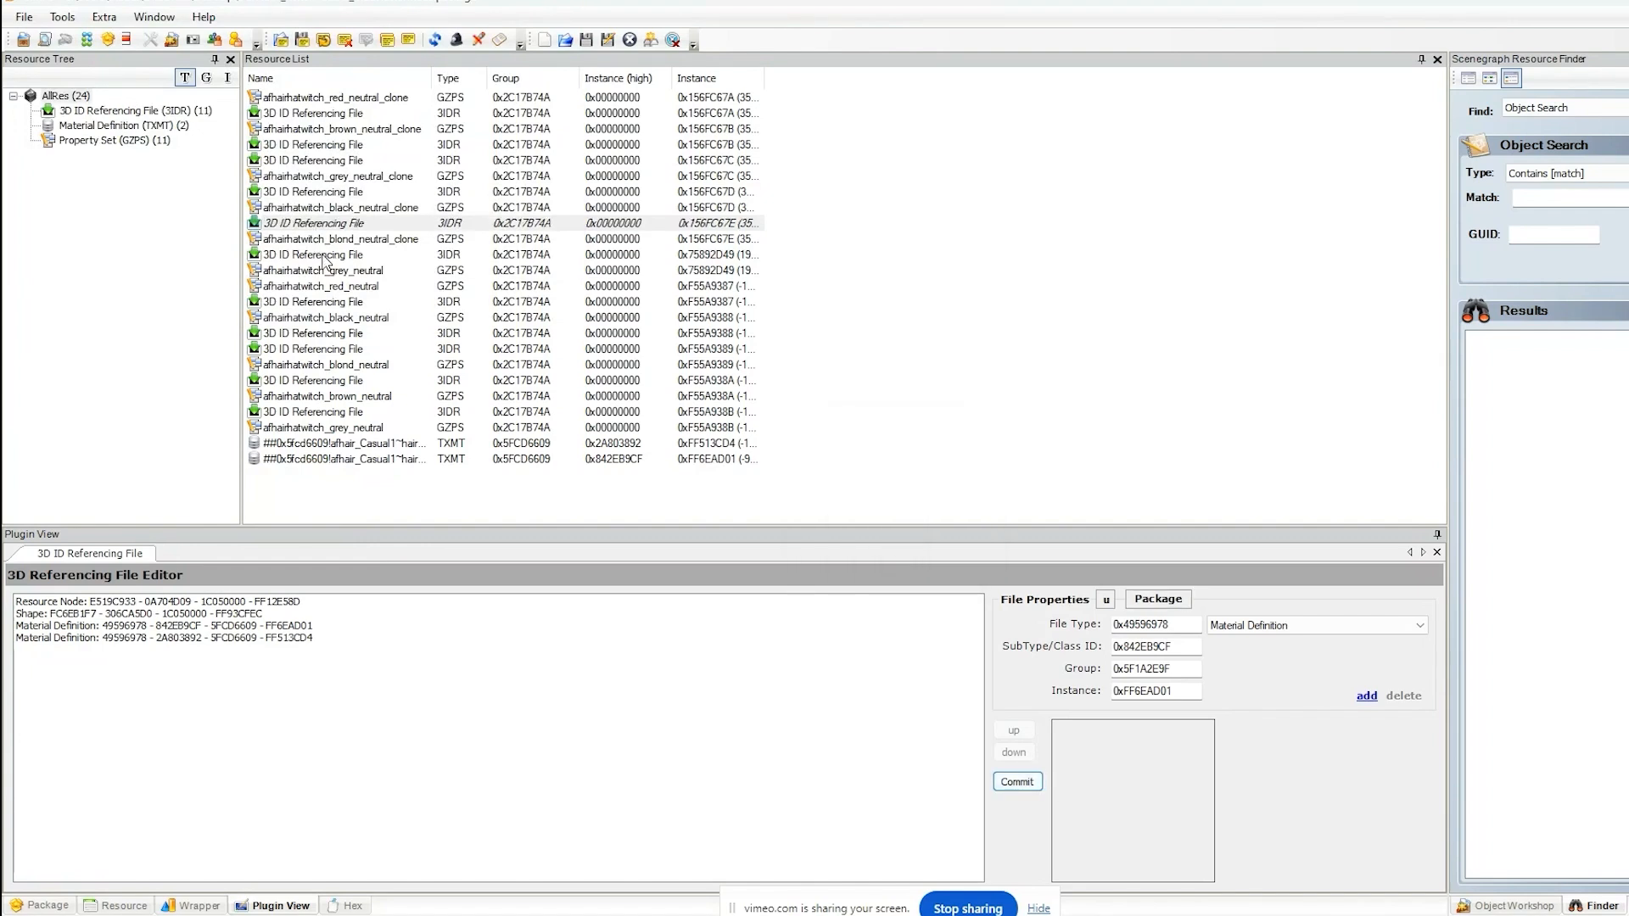
- Add Material Definitions 842EB9CF and 2A803892, in that order, to the 3D ID Referencing File matching afhairhatwitch_blond_neutral, instance 0xF55A9389, and commit
click(357, 371)
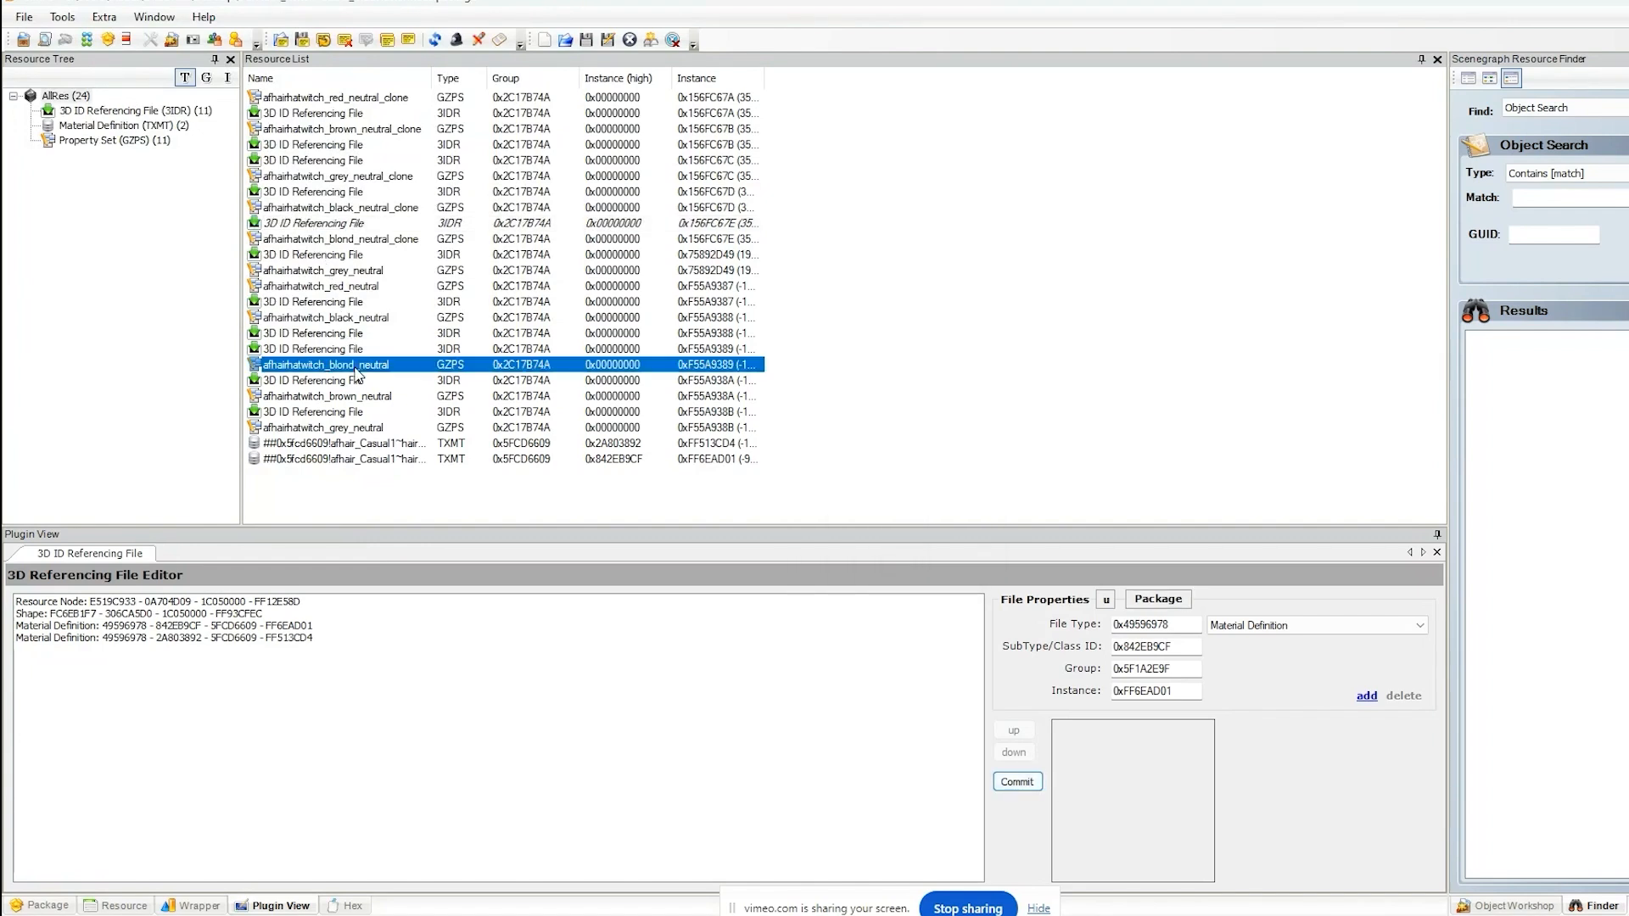
key(Up)
click(1158, 599)
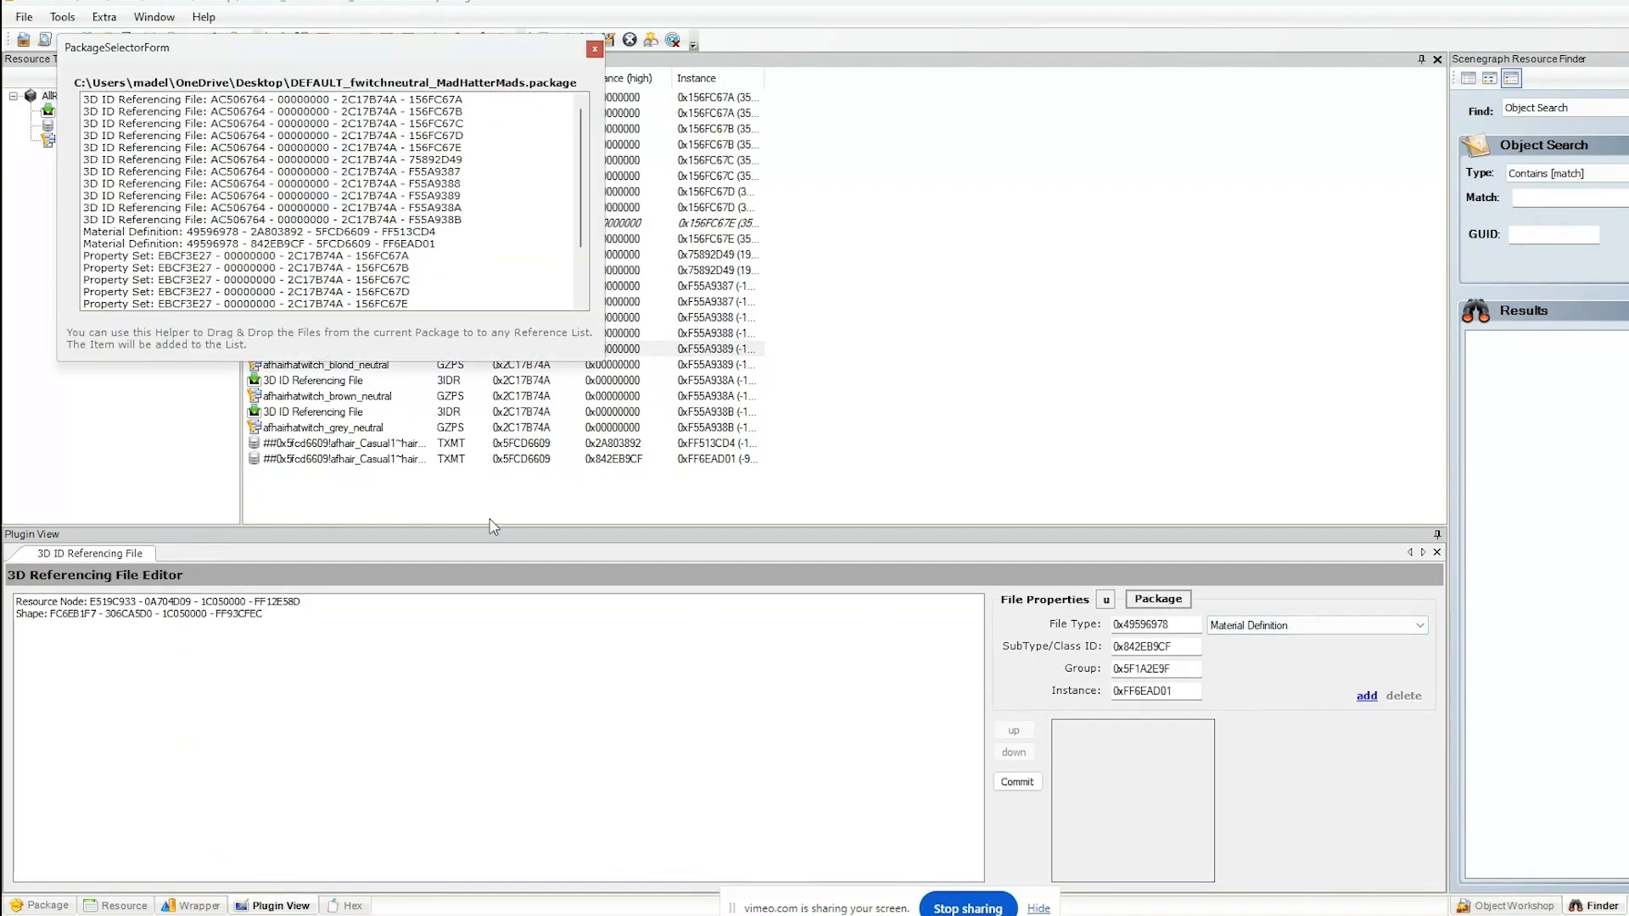
scroll(255, 271, down, 2)
drag(294, 175, 475, 721)
drag(309, 161, 442, 661)
click(594, 49)
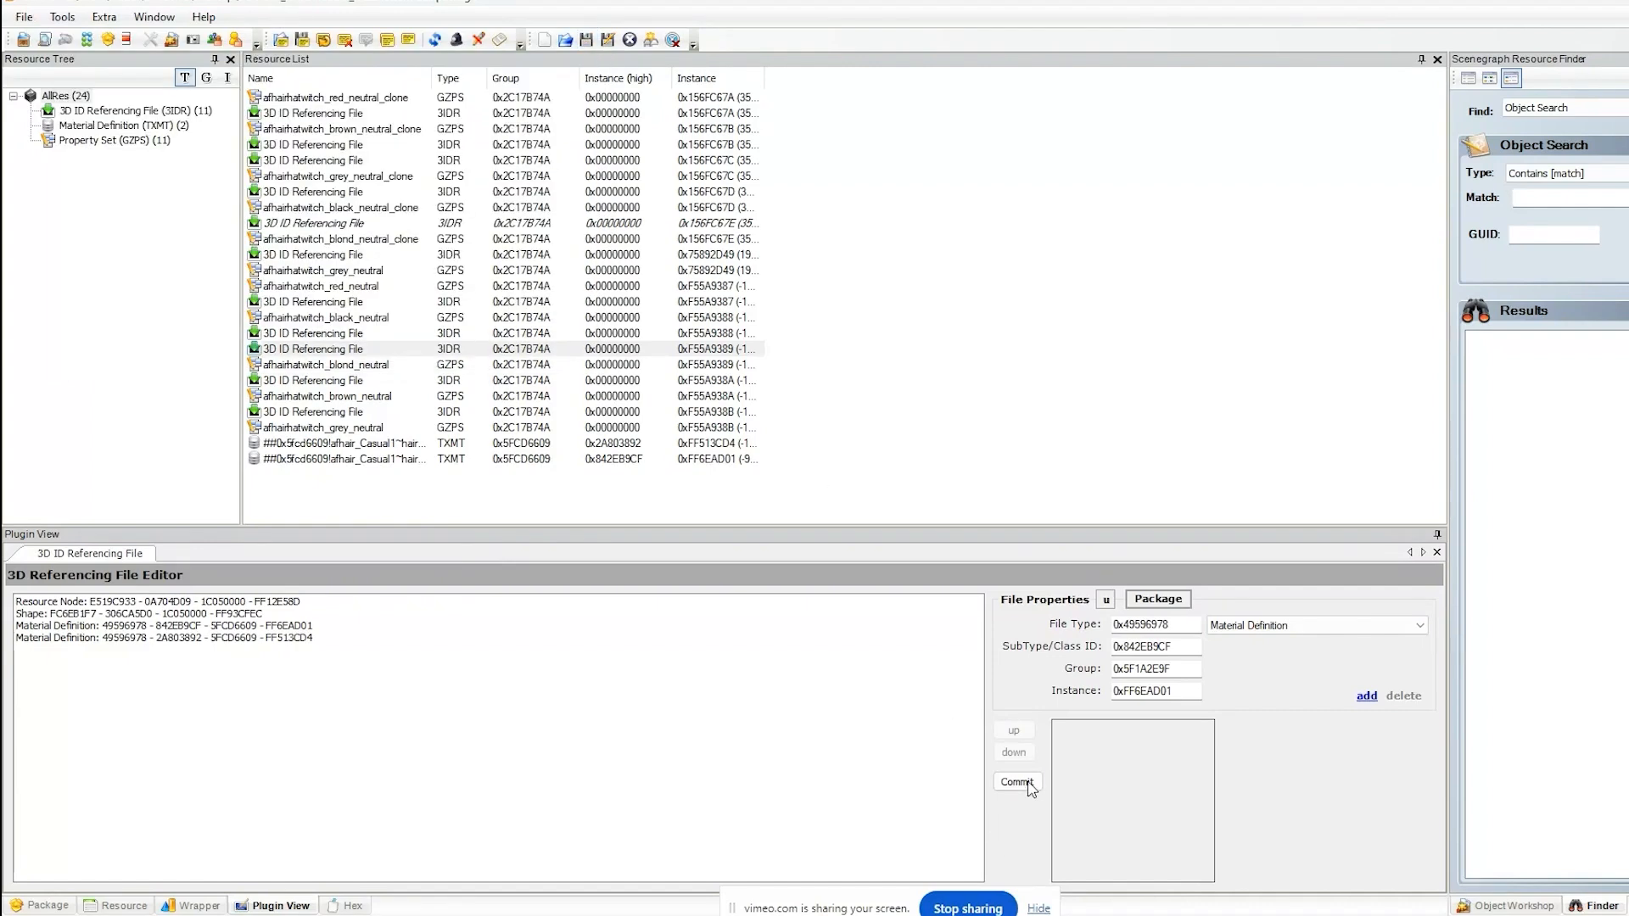
click(1029, 784)
click(921, 530)
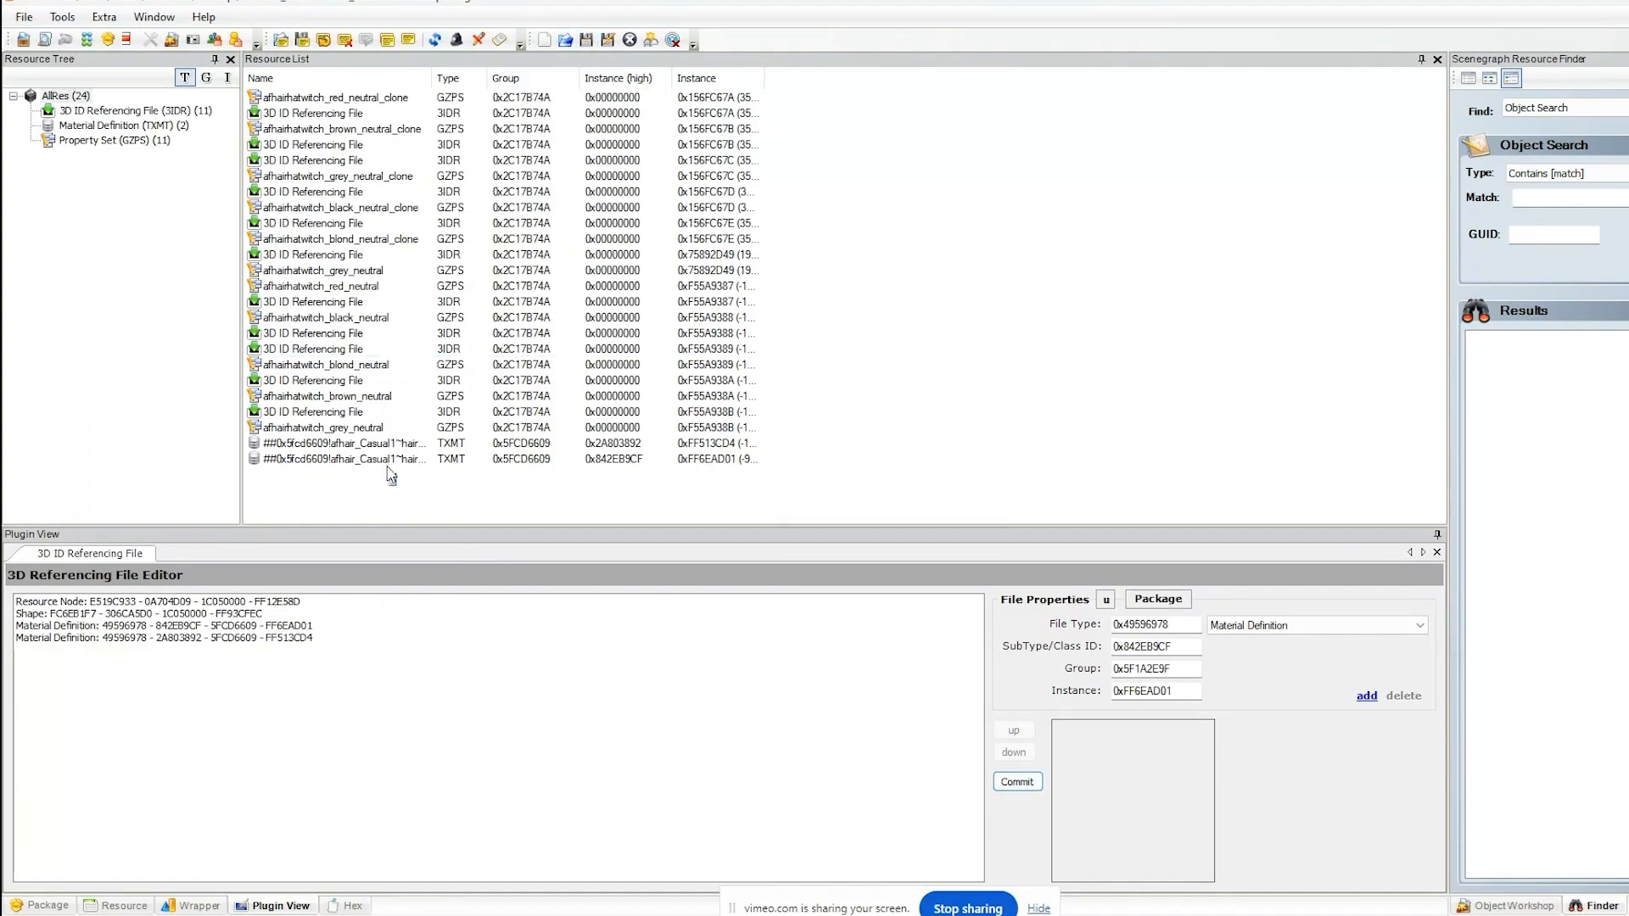
- Delete both blond Material Definitions from the package and save it
drag(391, 473, 372, 443)
right_click(372, 443)
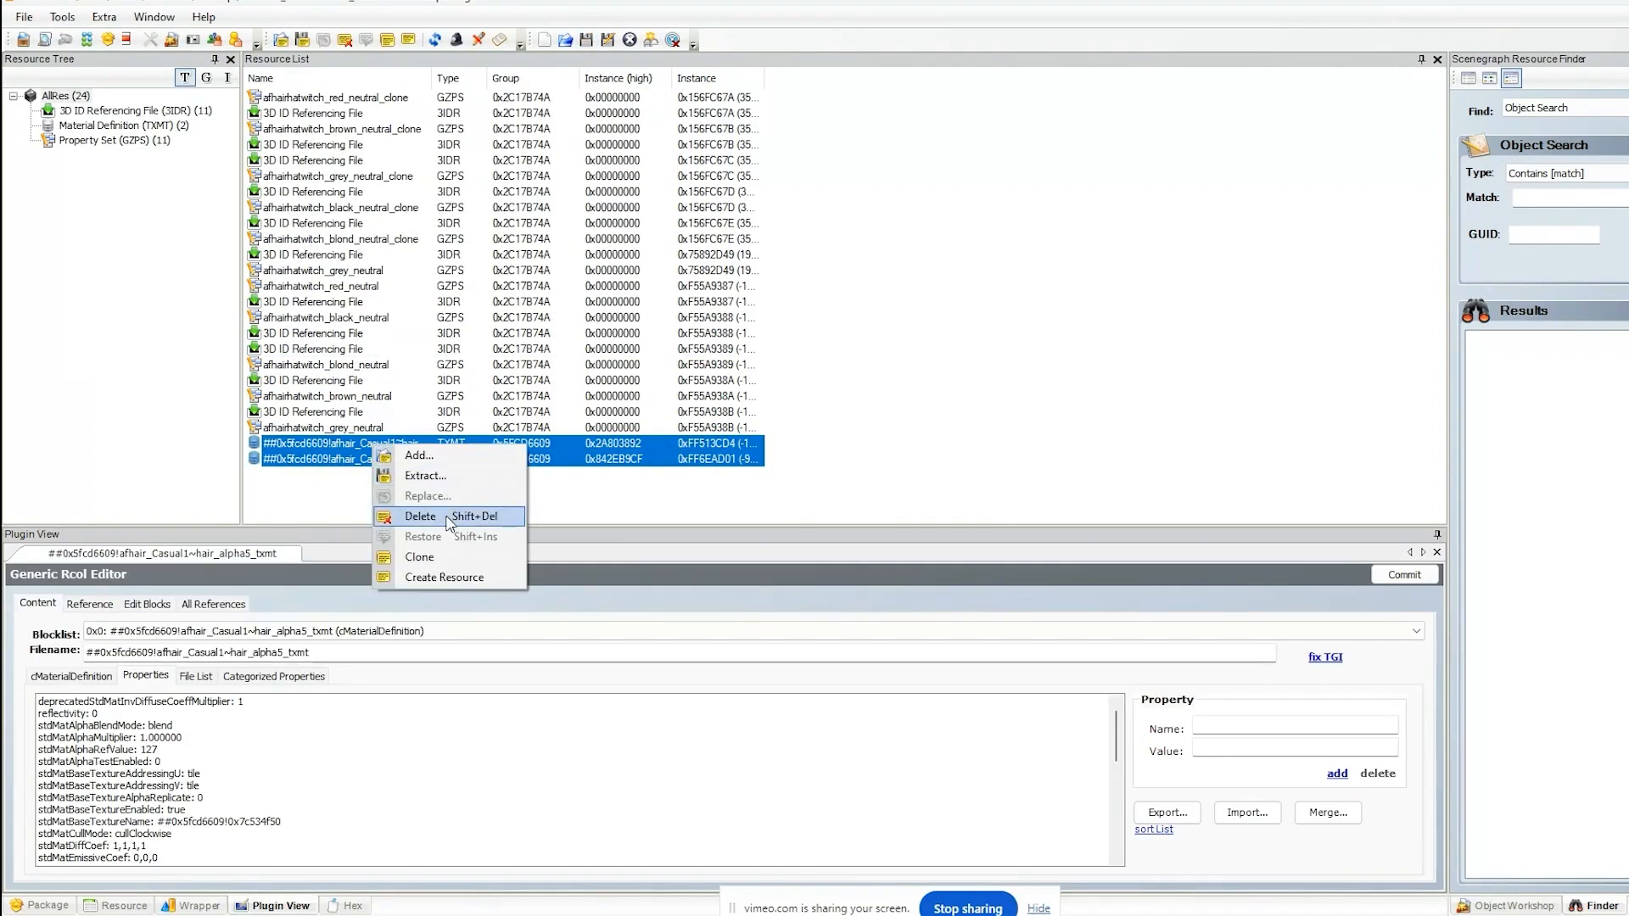
click(449, 518)
click(587, 43)
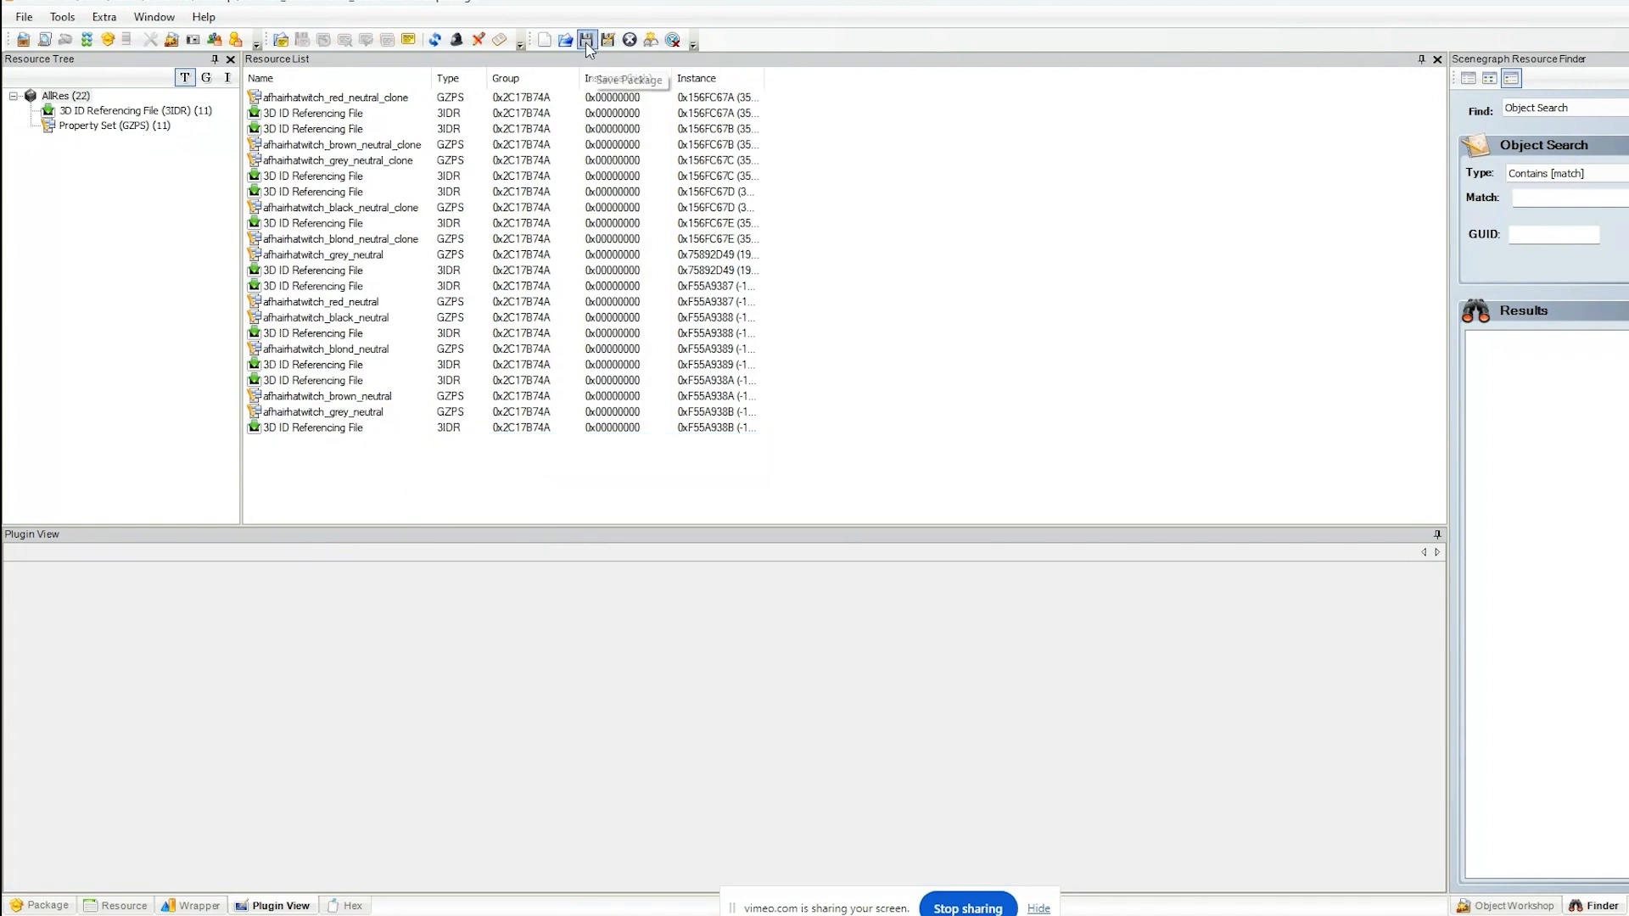
- Add both Material Definition files from the TXMT folder's brown, 1. Adult subfolder to the package and save it
right_click(1022, 276)
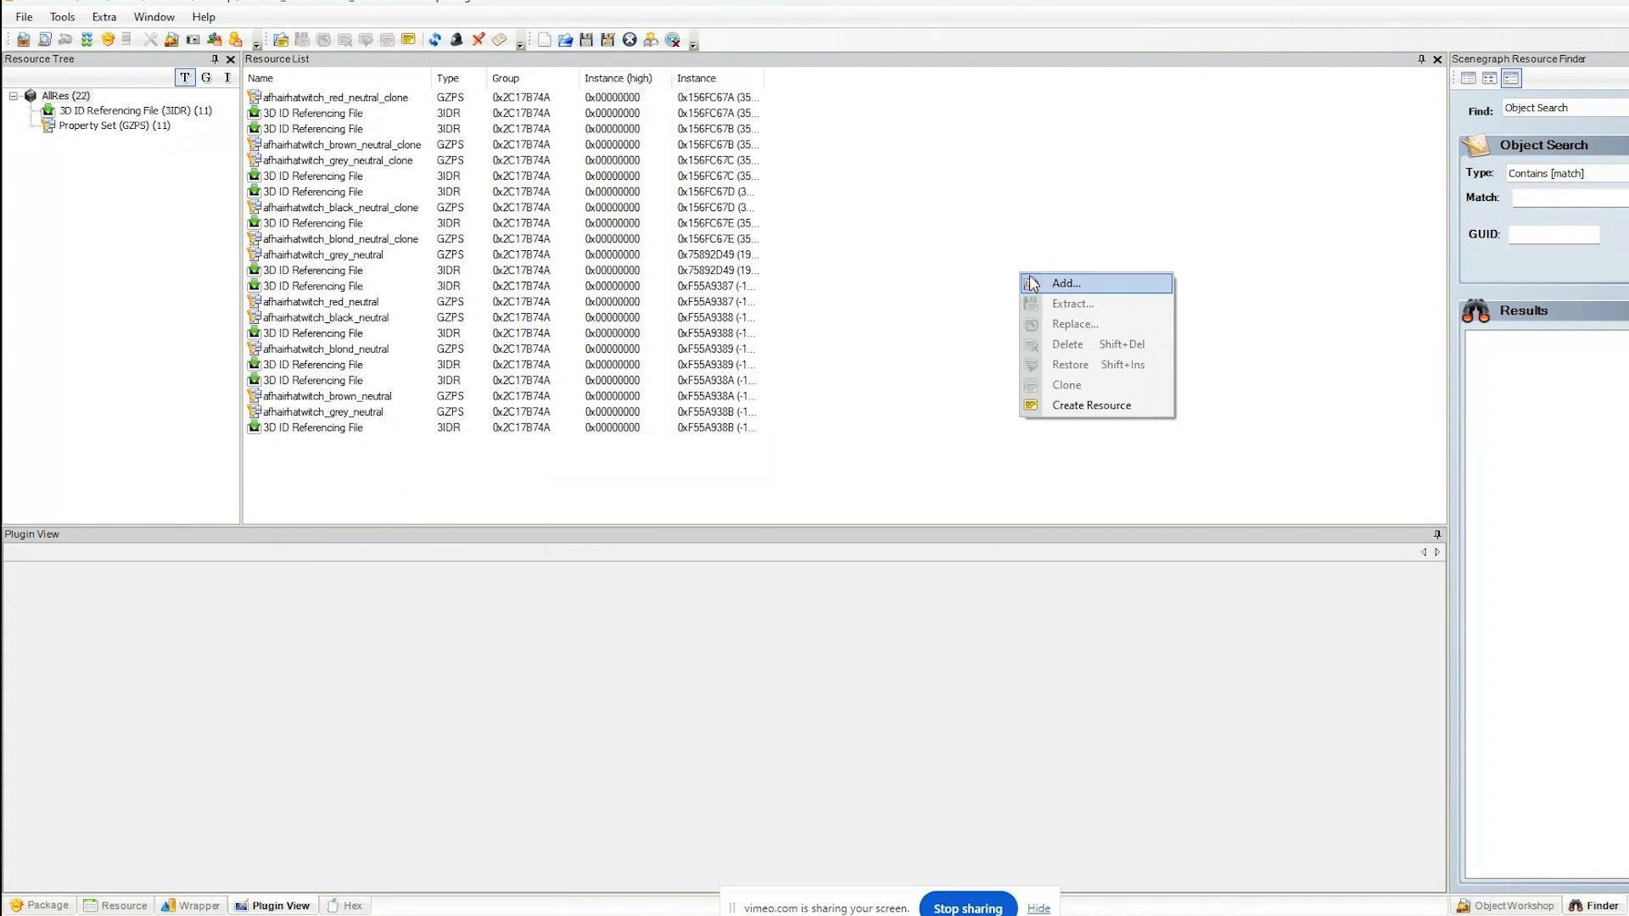
click(1083, 283)
click(671, 101)
double_click(654, 248)
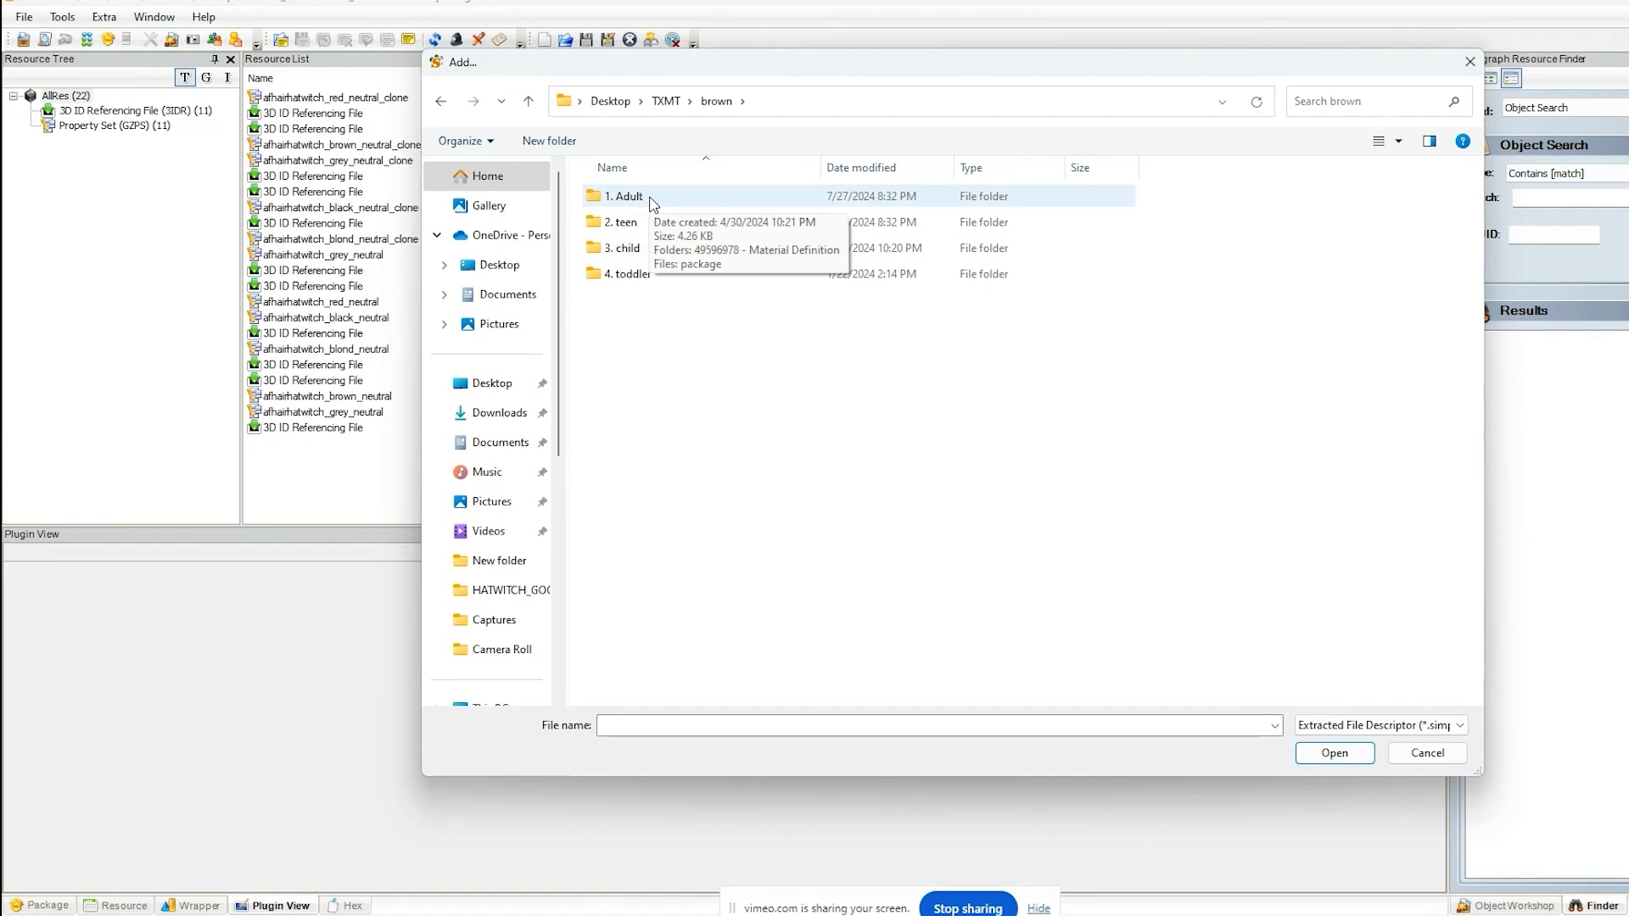
double_click(653, 204)
double_click(653, 235)
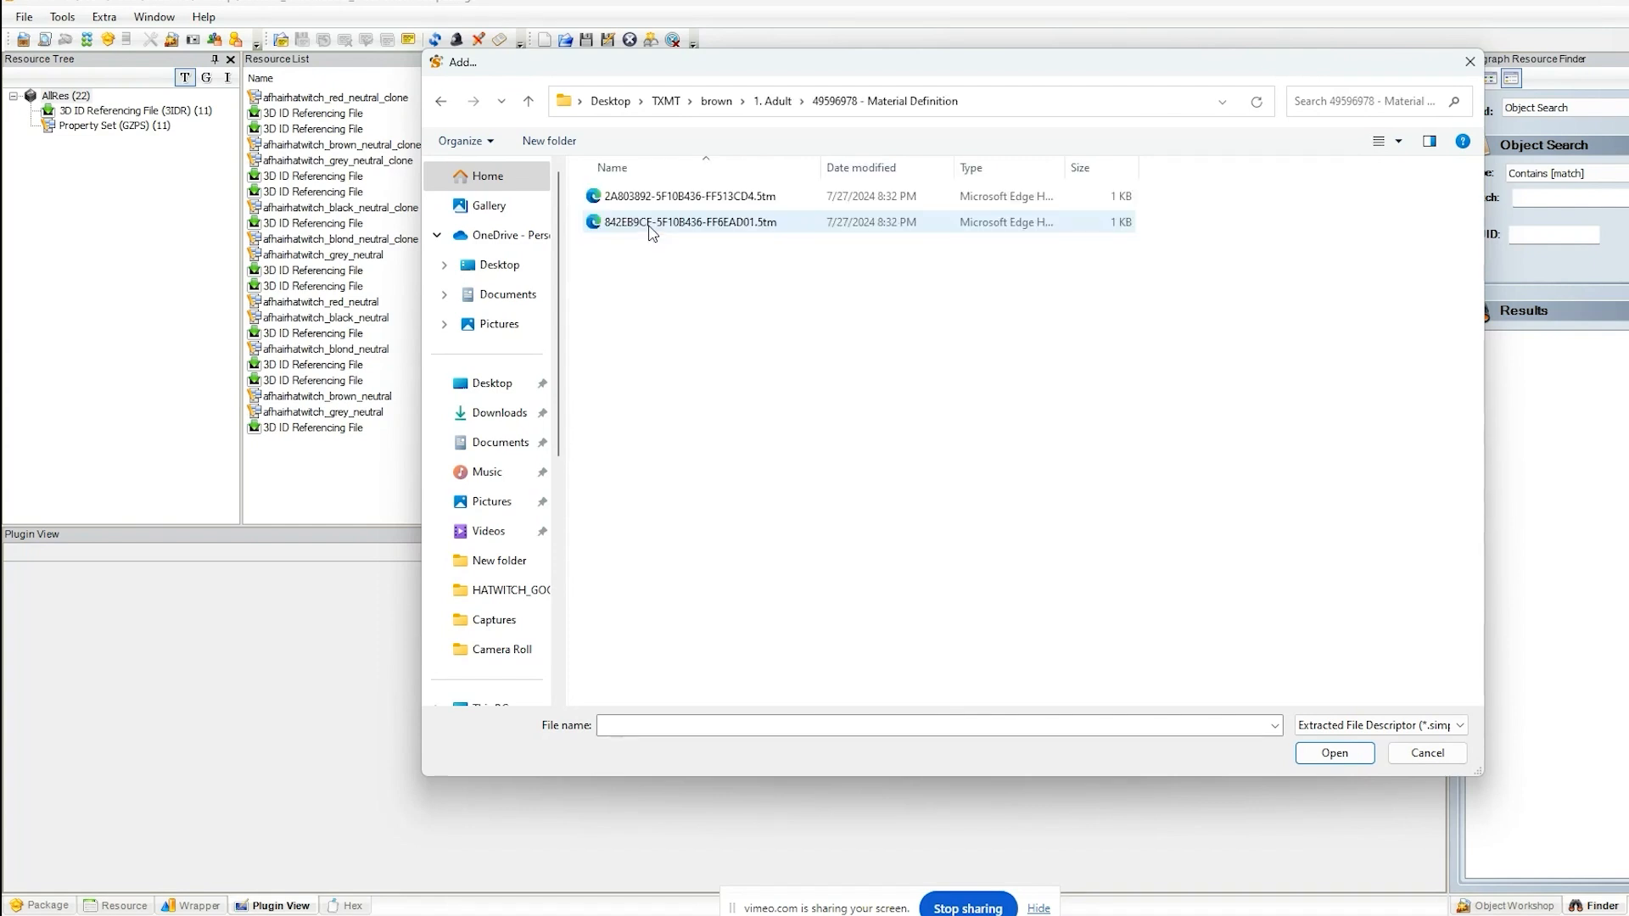
key(ctrl+a)
key(Return)
click(586, 40)
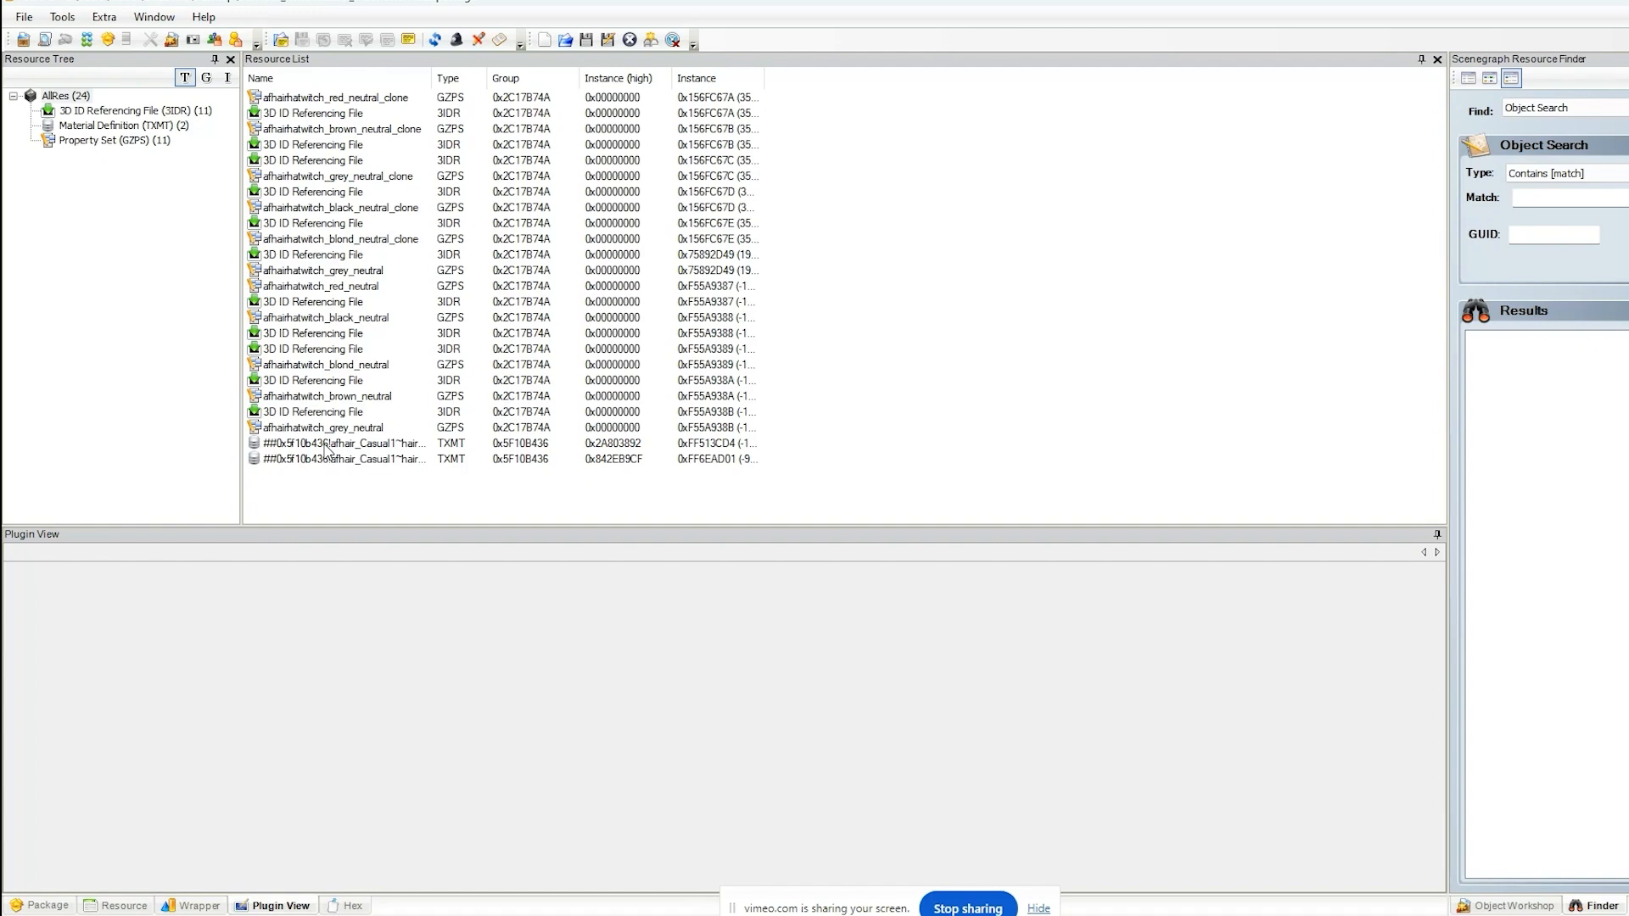
- Add brown Material Definitions 842EB9CF and 2A803892, in that order, to the brown clone's 3D ID Referencing File, instance 0x156FC67B, and commit
click(328, 456)
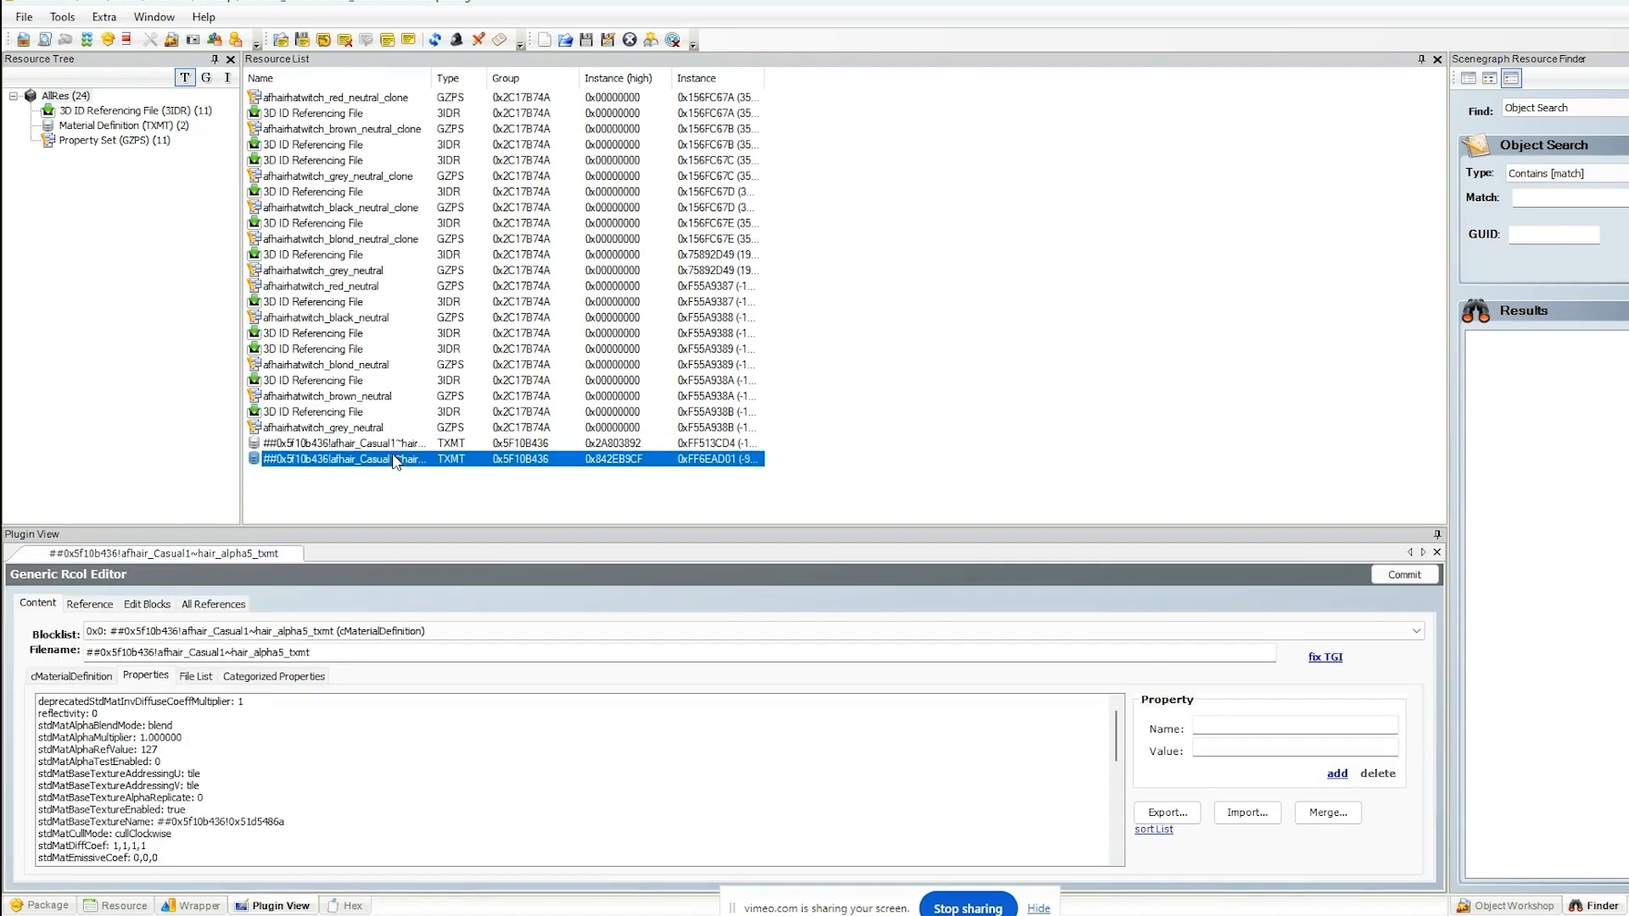
click(368, 132)
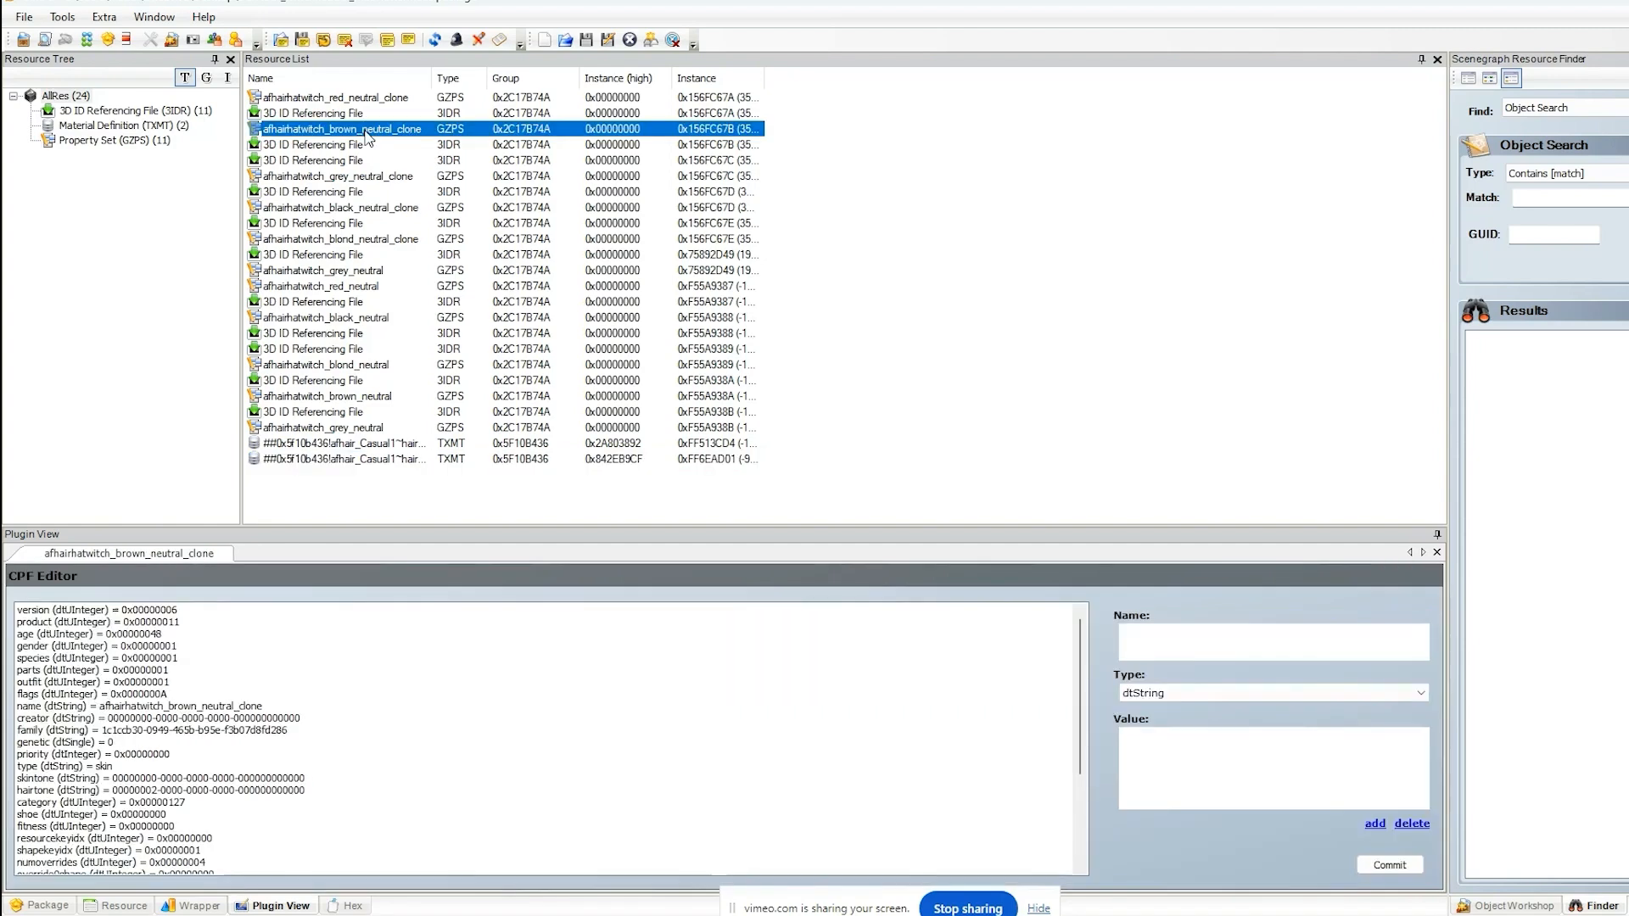
click(364, 147)
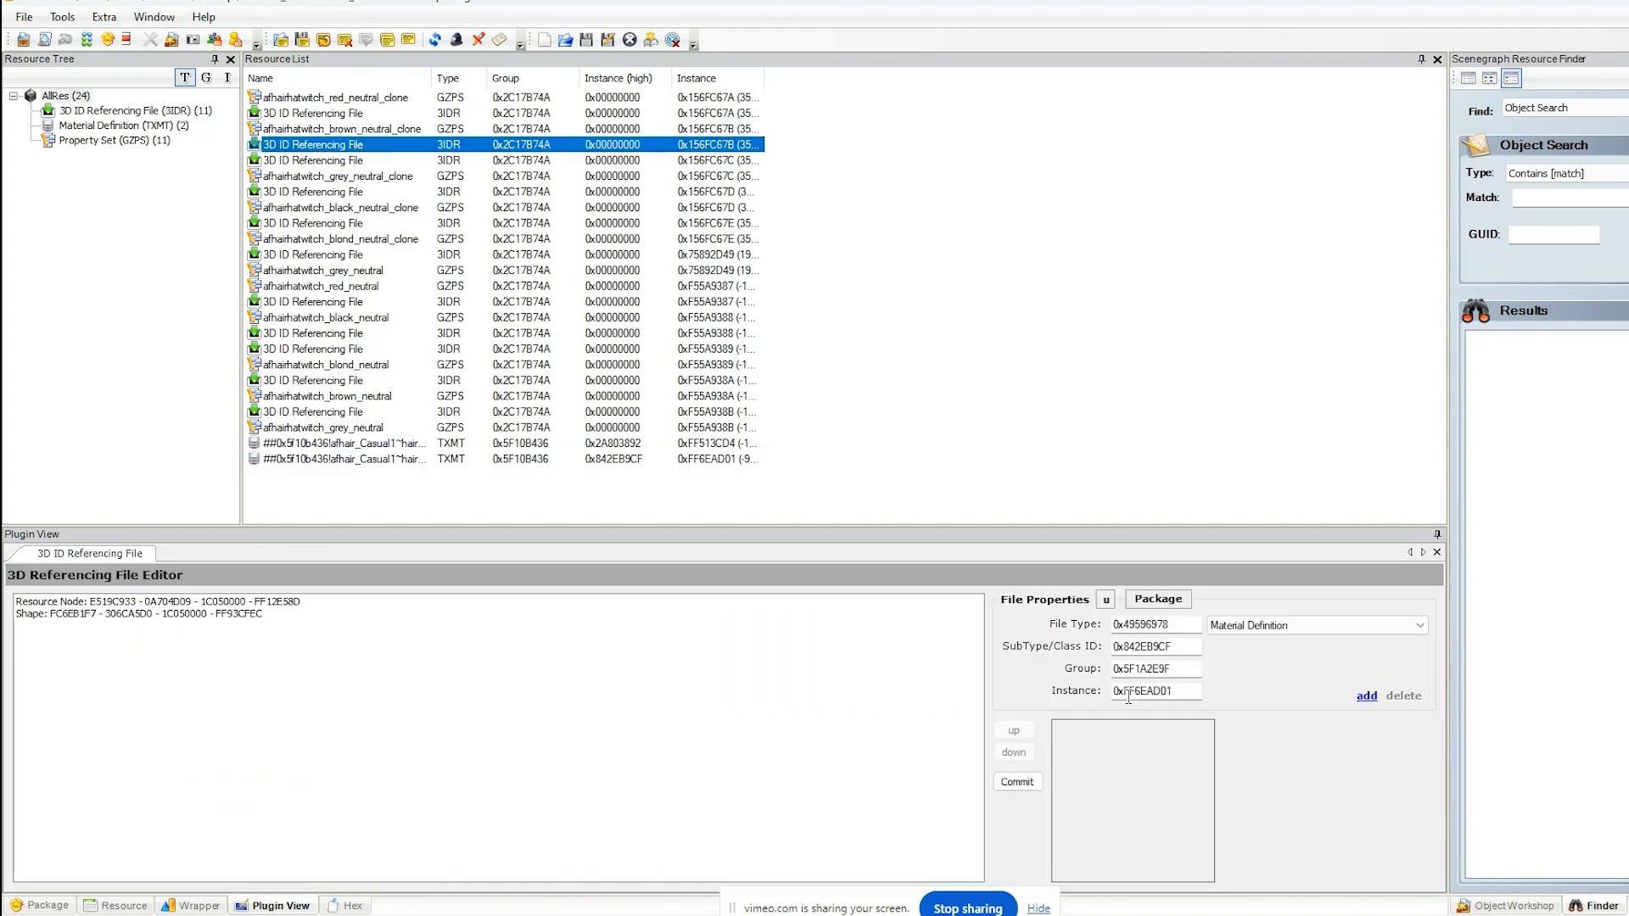
click(1158, 599)
scroll(291, 267, down, 2)
drag(322, 196, 468, 723)
drag(316, 187, 462, 638)
click(618, 73)
click(1020, 781)
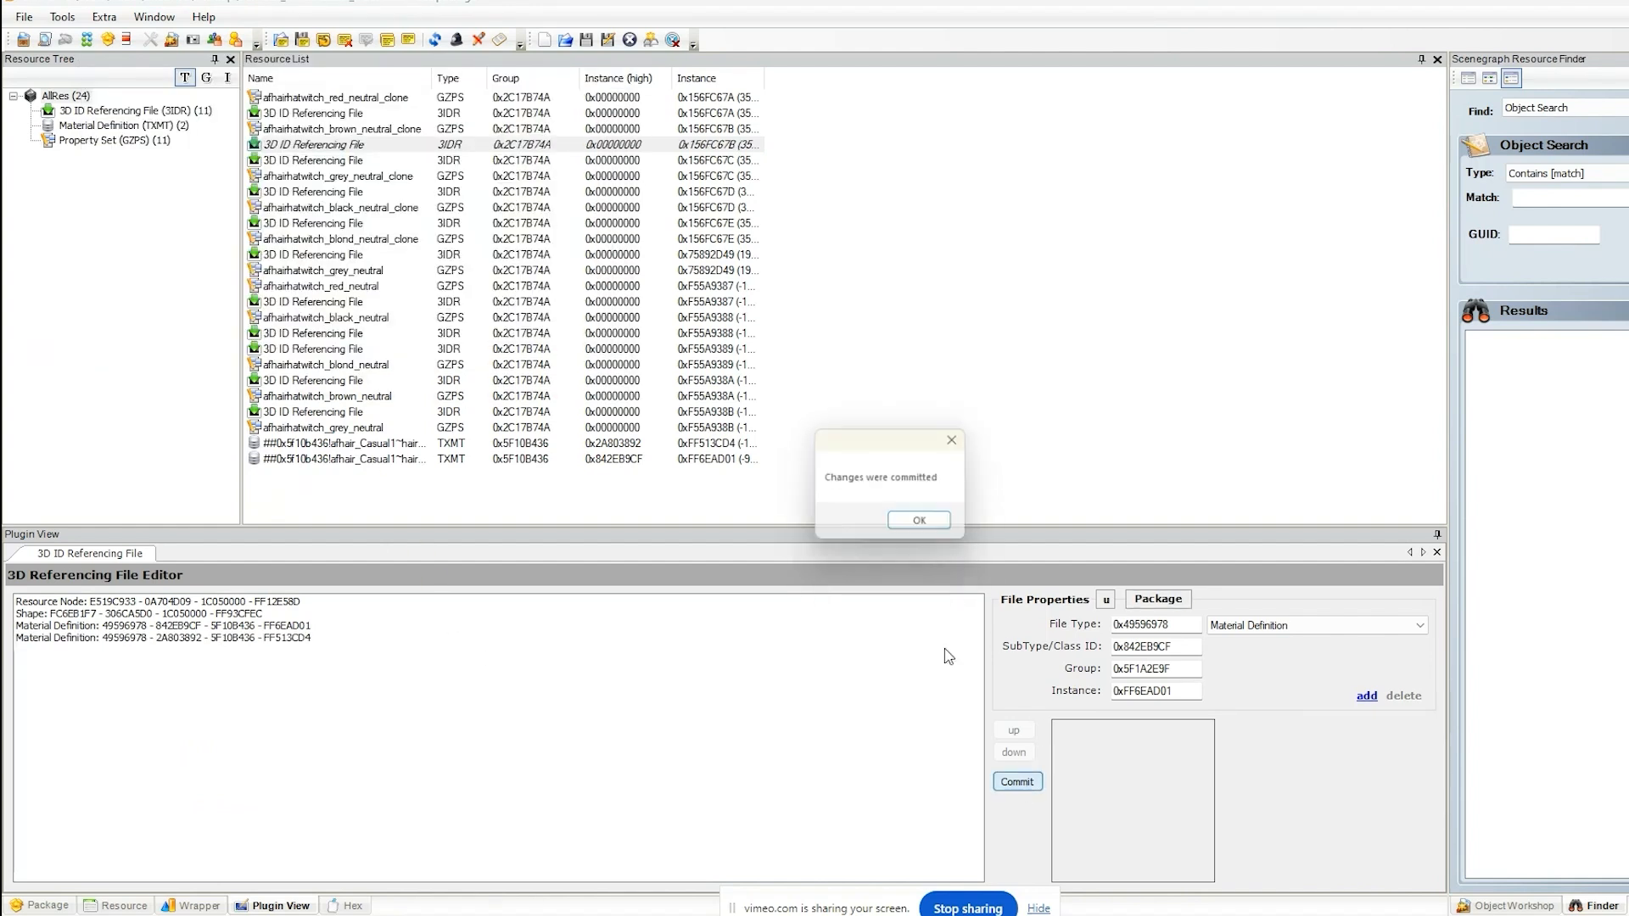
click(931, 518)
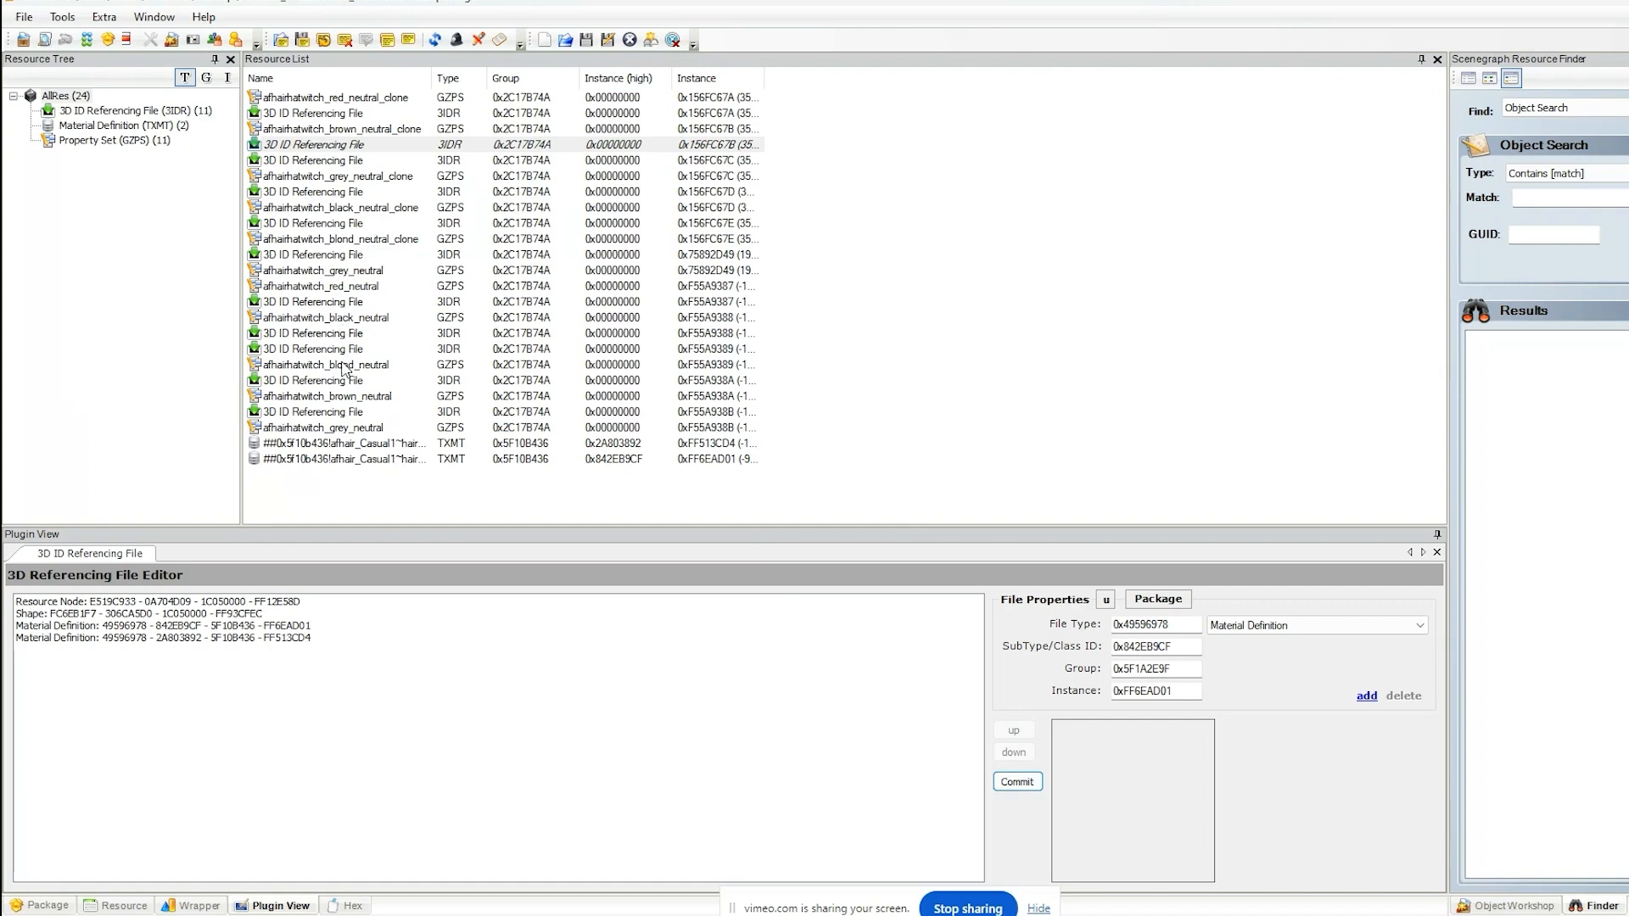
- Add Material Definitions 842EB9CF and 2A803892, in that order, to the 3D ID Referencing File matching afhairhatwitch_brown_neutral, instance 0xF55A938A, and commit
click(350, 397)
click(349, 382)
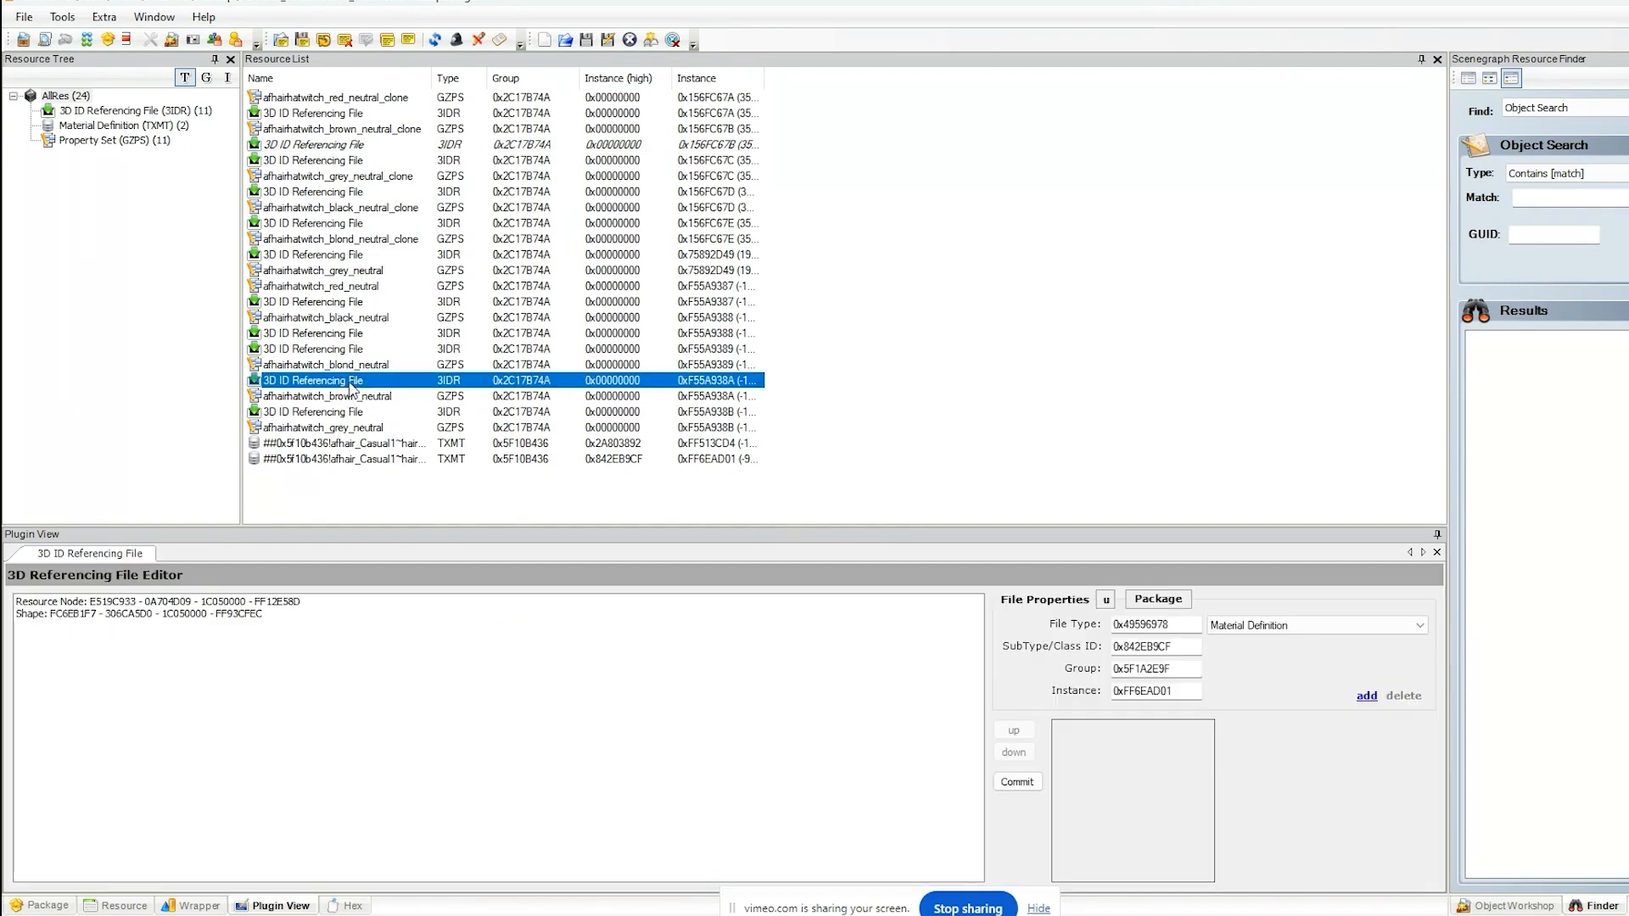
click(1158, 599)
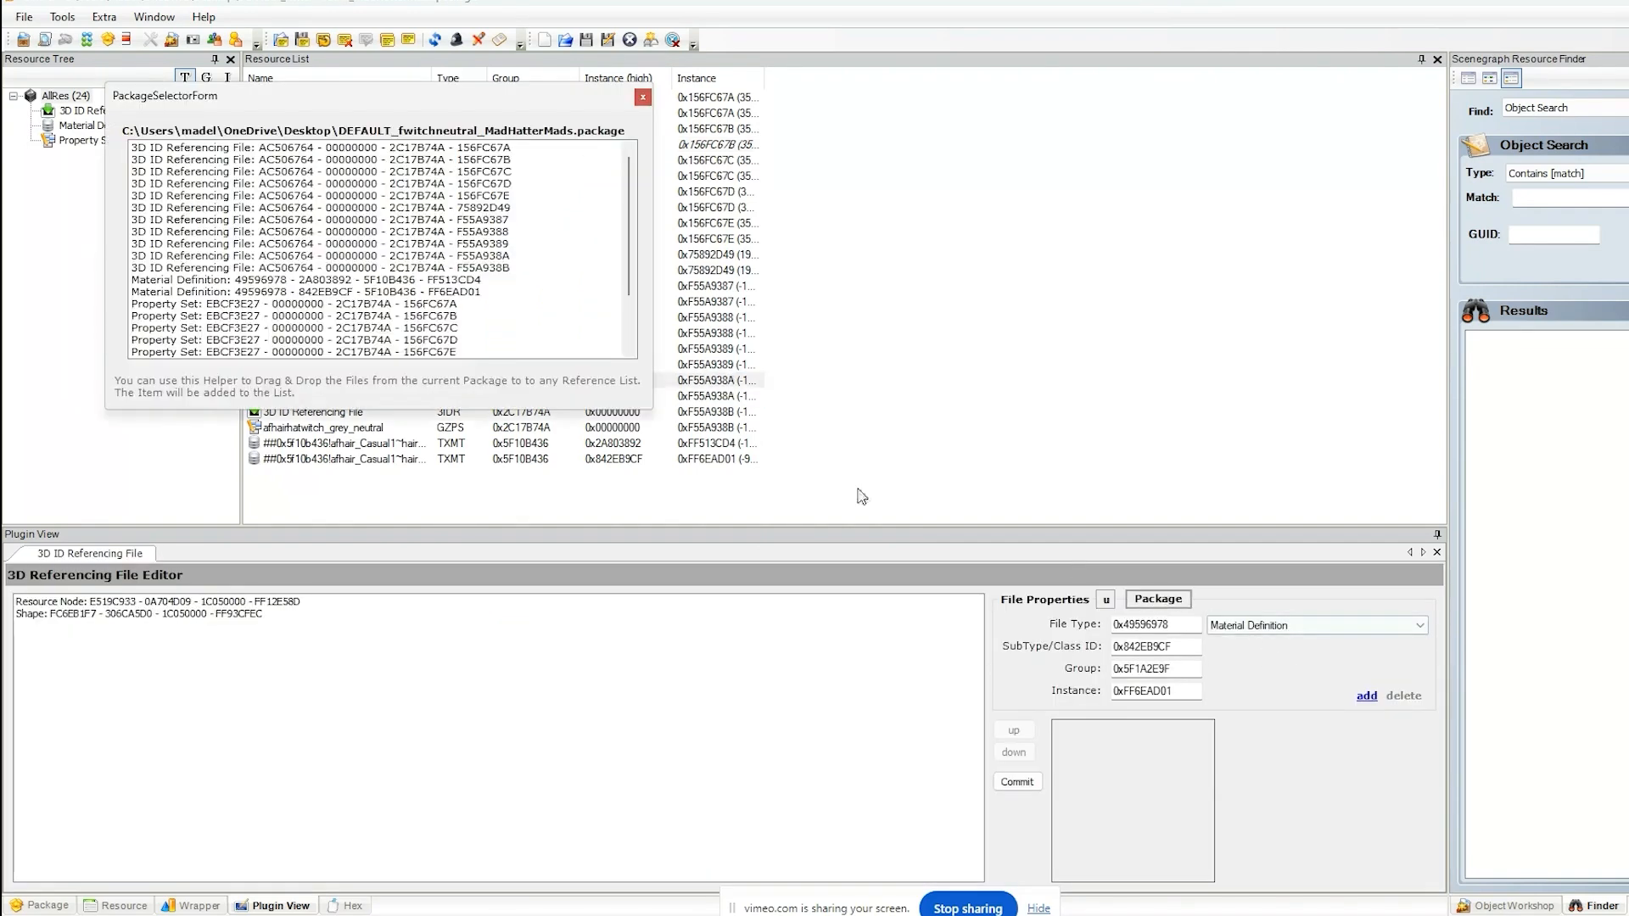
double_click(340, 291)
double_click(343, 280)
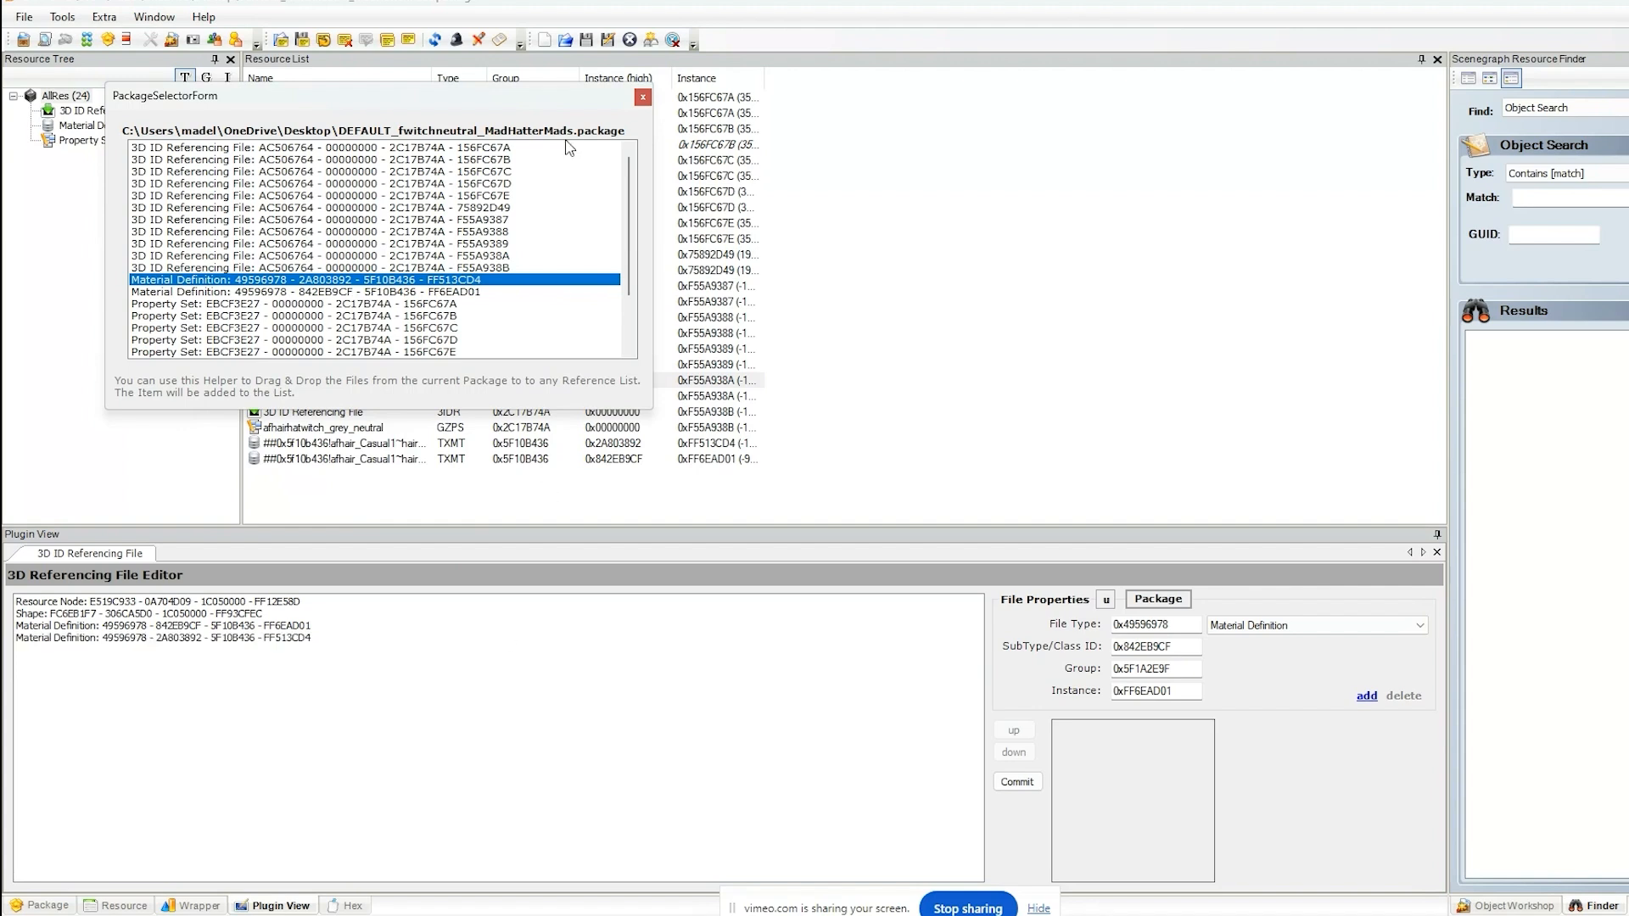
click(643, 97)
click(1017, 782)
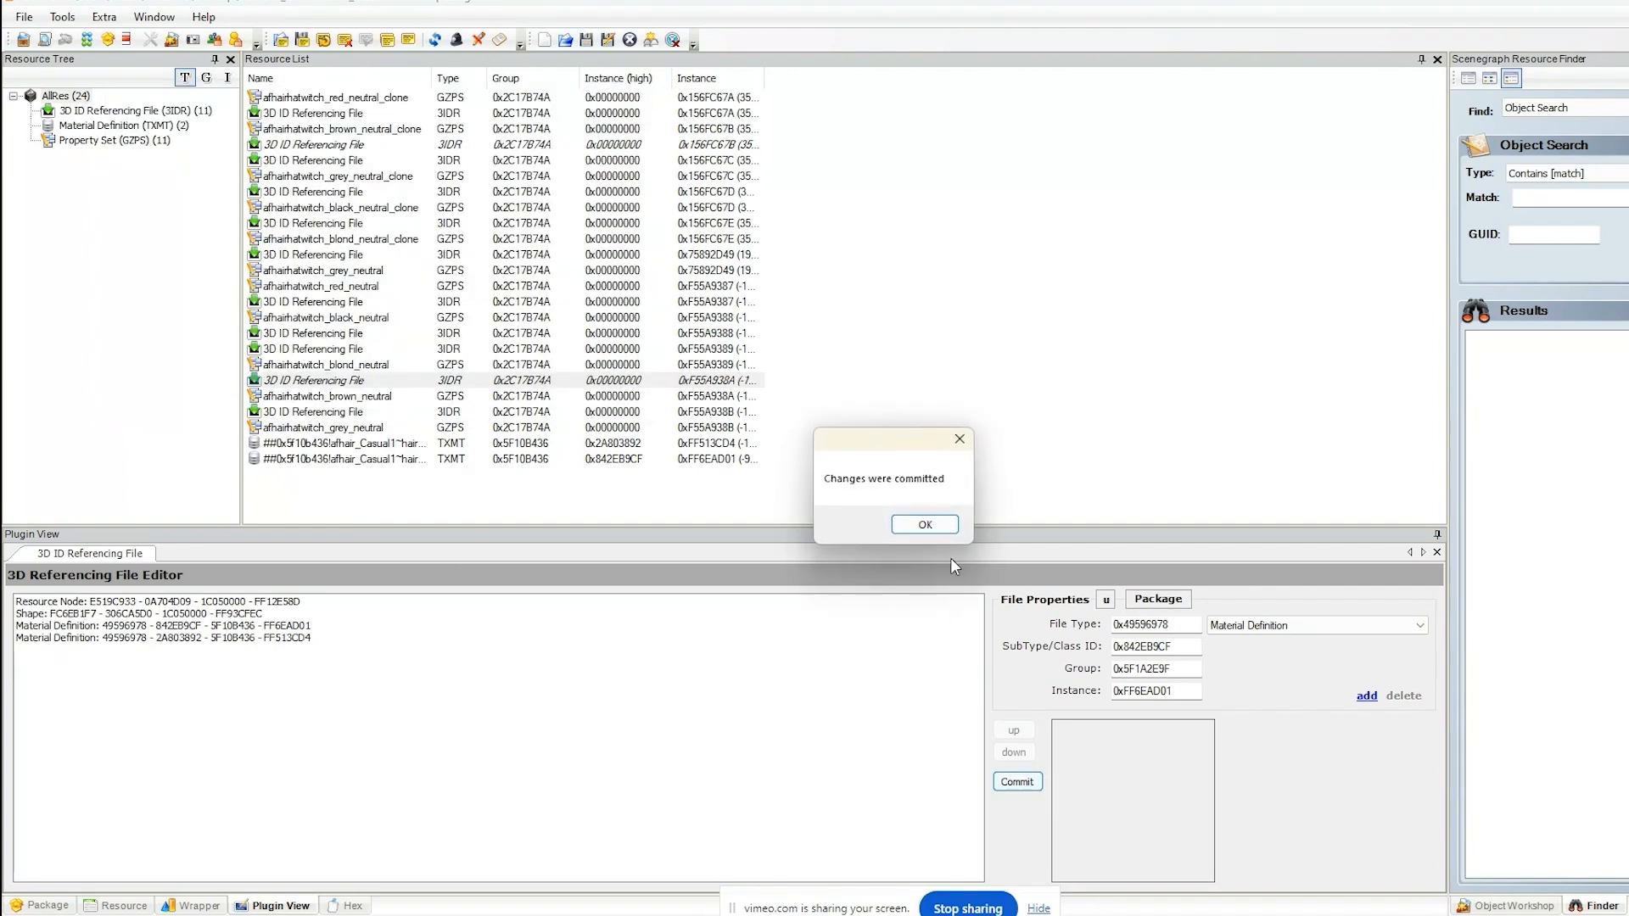
click(931, 524)
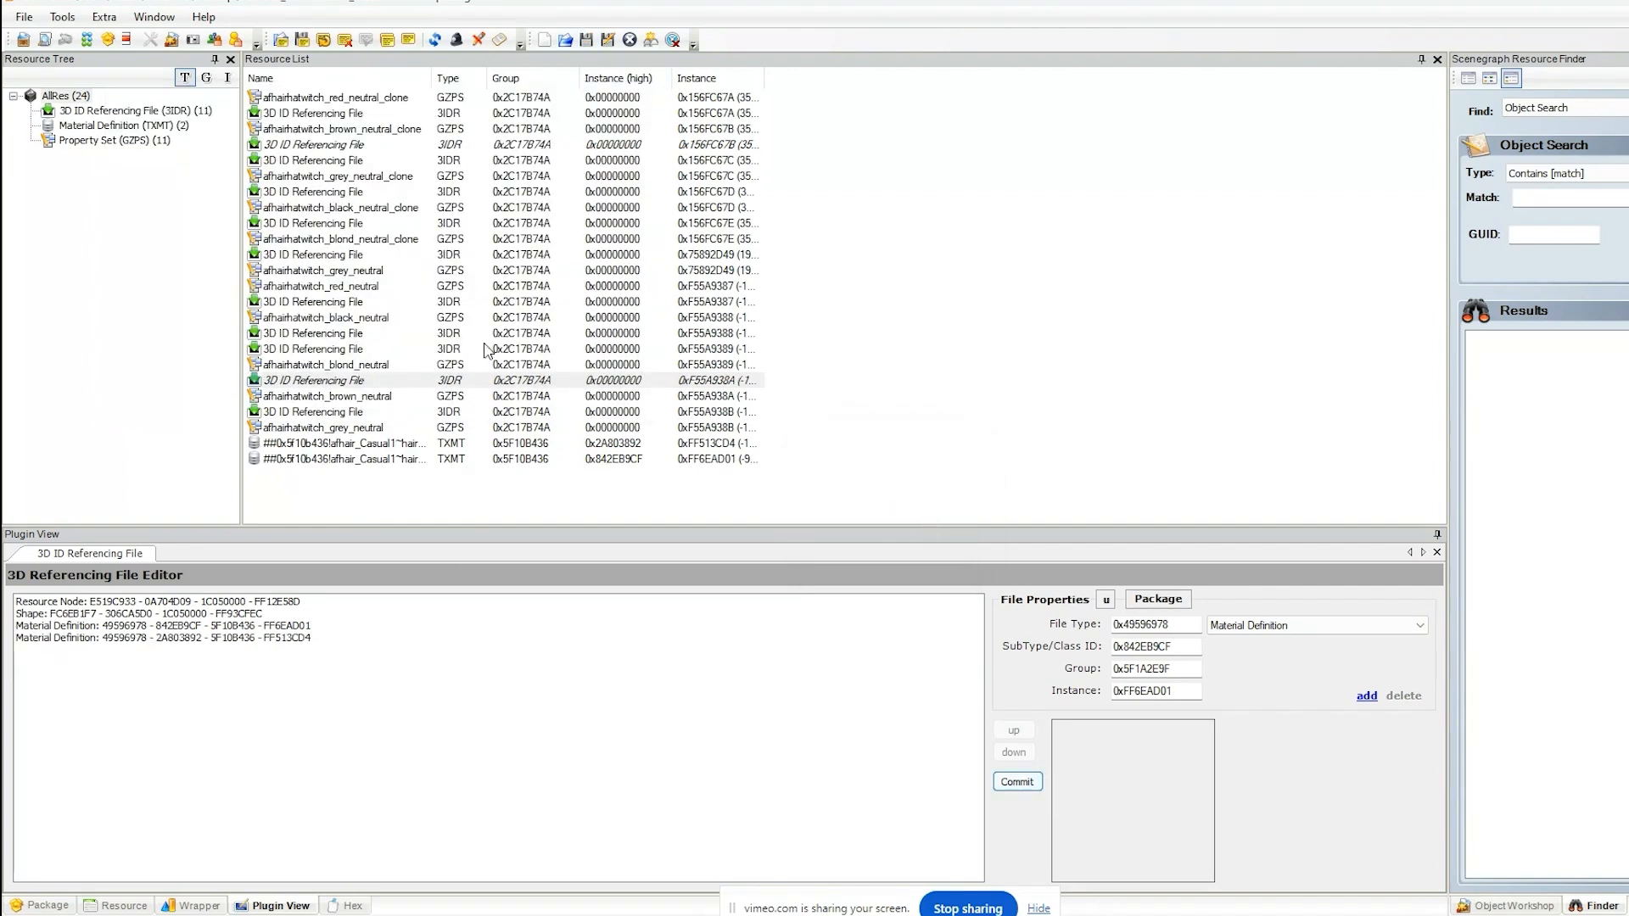
- Save the package, delete both brown Material Definitions and save it again
click(585, 40)
drag(436, 500, 324, 441)
right_click(324, 442)
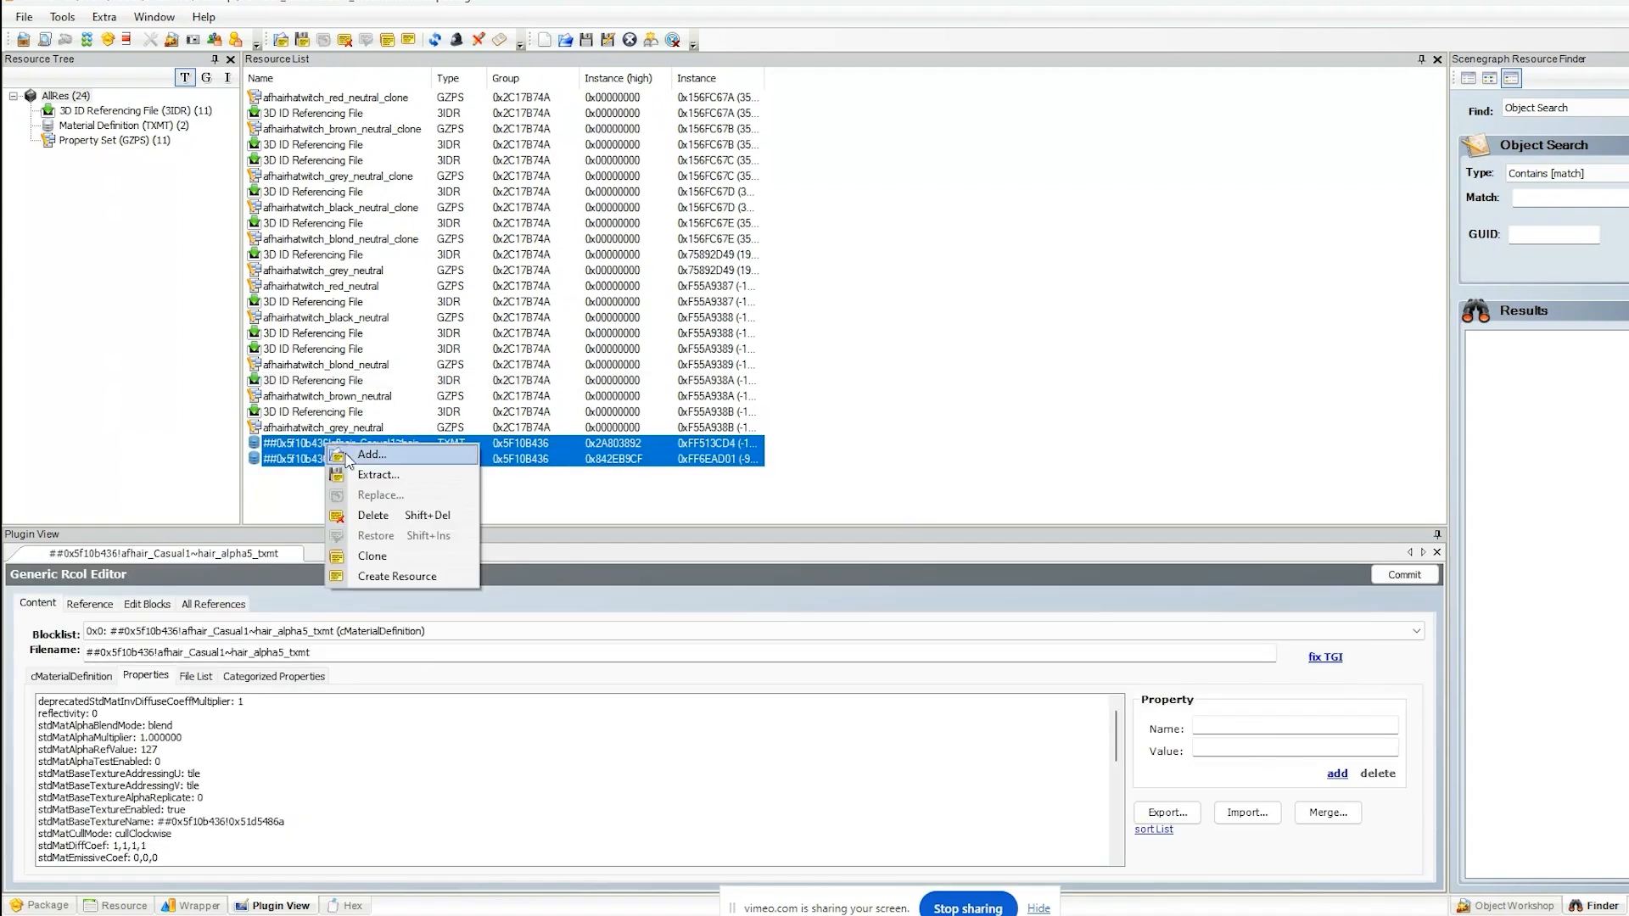
click(386, 514)
click(586, 40)
- Add both Material Definition files from the TXMT folder's grey subfolder to the package
right_click(1046, 241)
click(1084, 252)
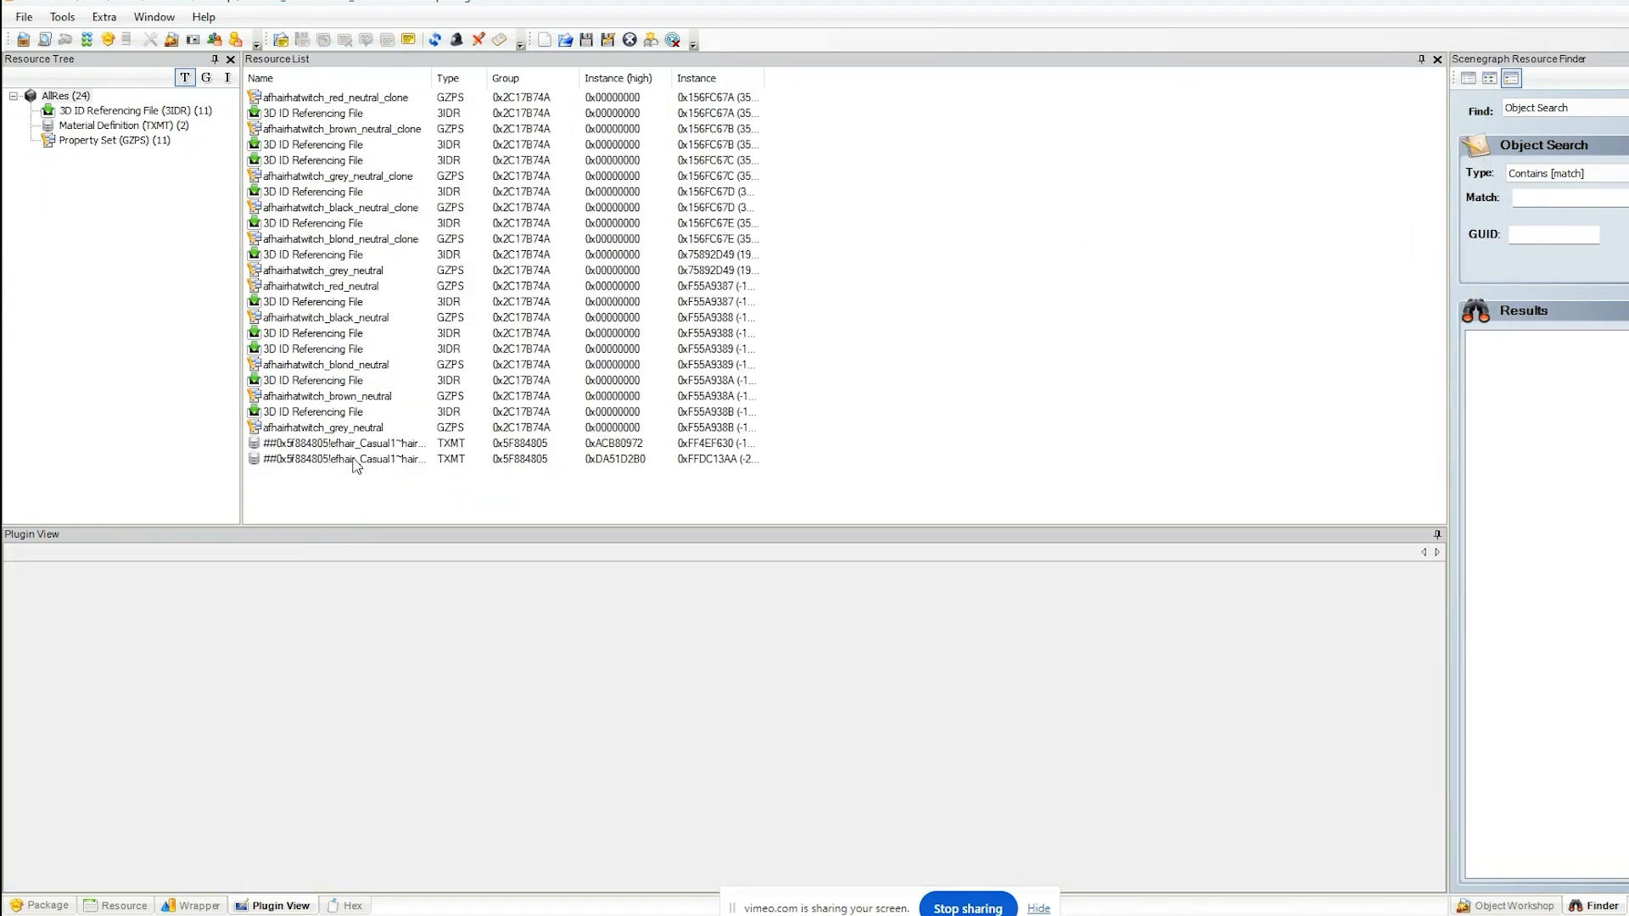
- Compare the filenames, instances and properties of the two grey Material Definitions, ACB80972 and DA51D2B0
click(360, 459)
click(368, 444)
click(370, 459)
click(369, 445)
click(374, 460)
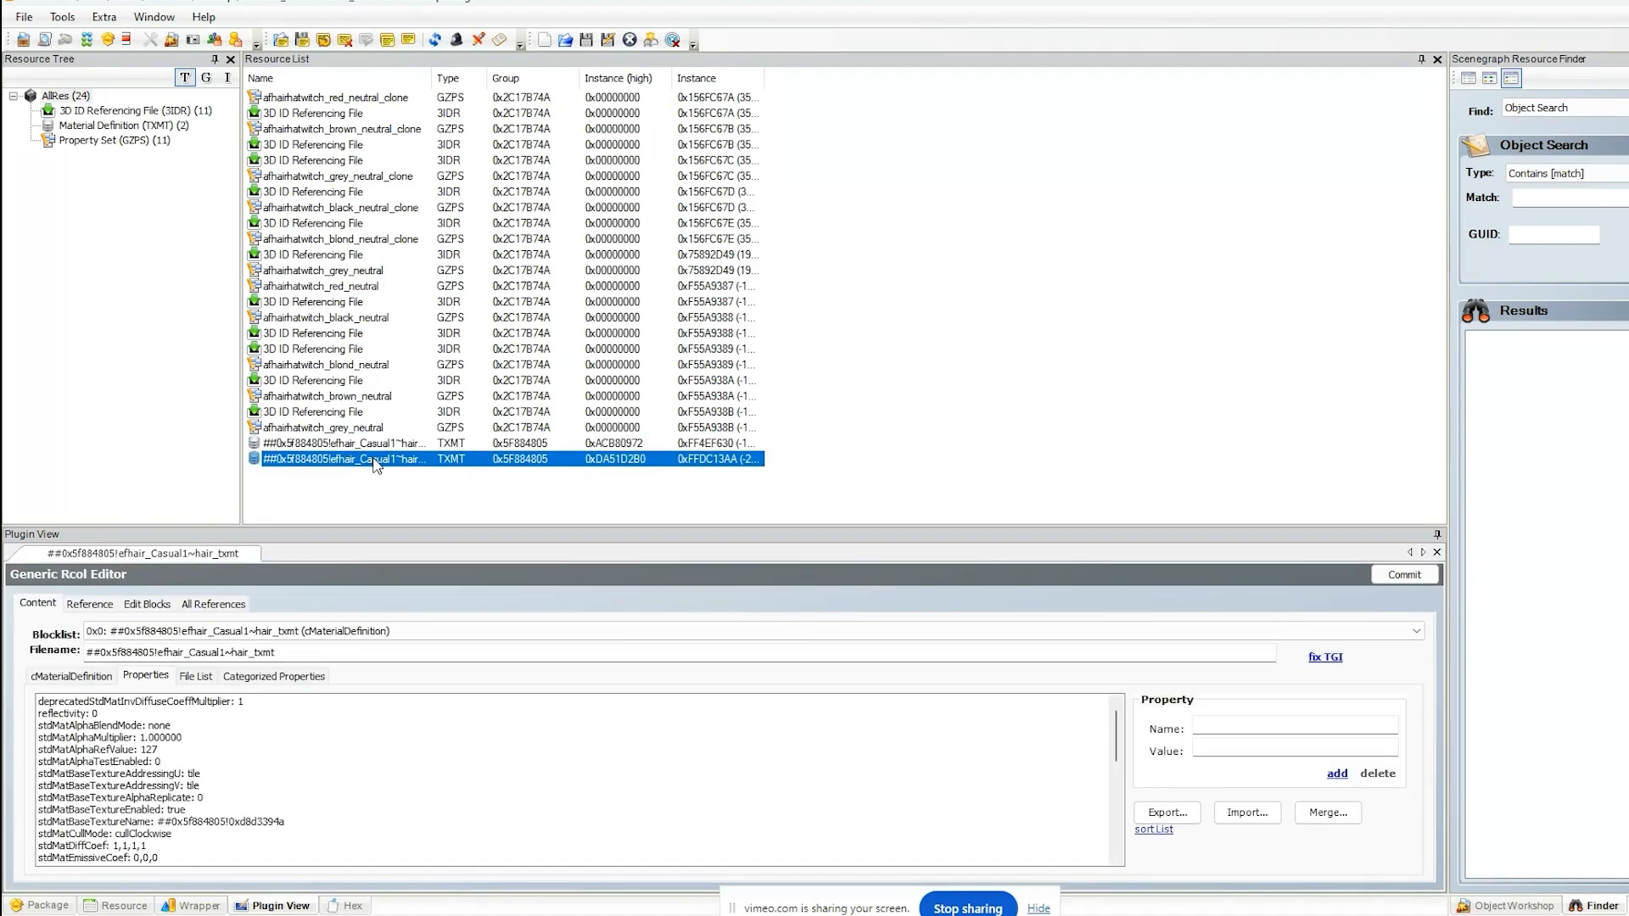
click(634, 453)
click(636, 444)
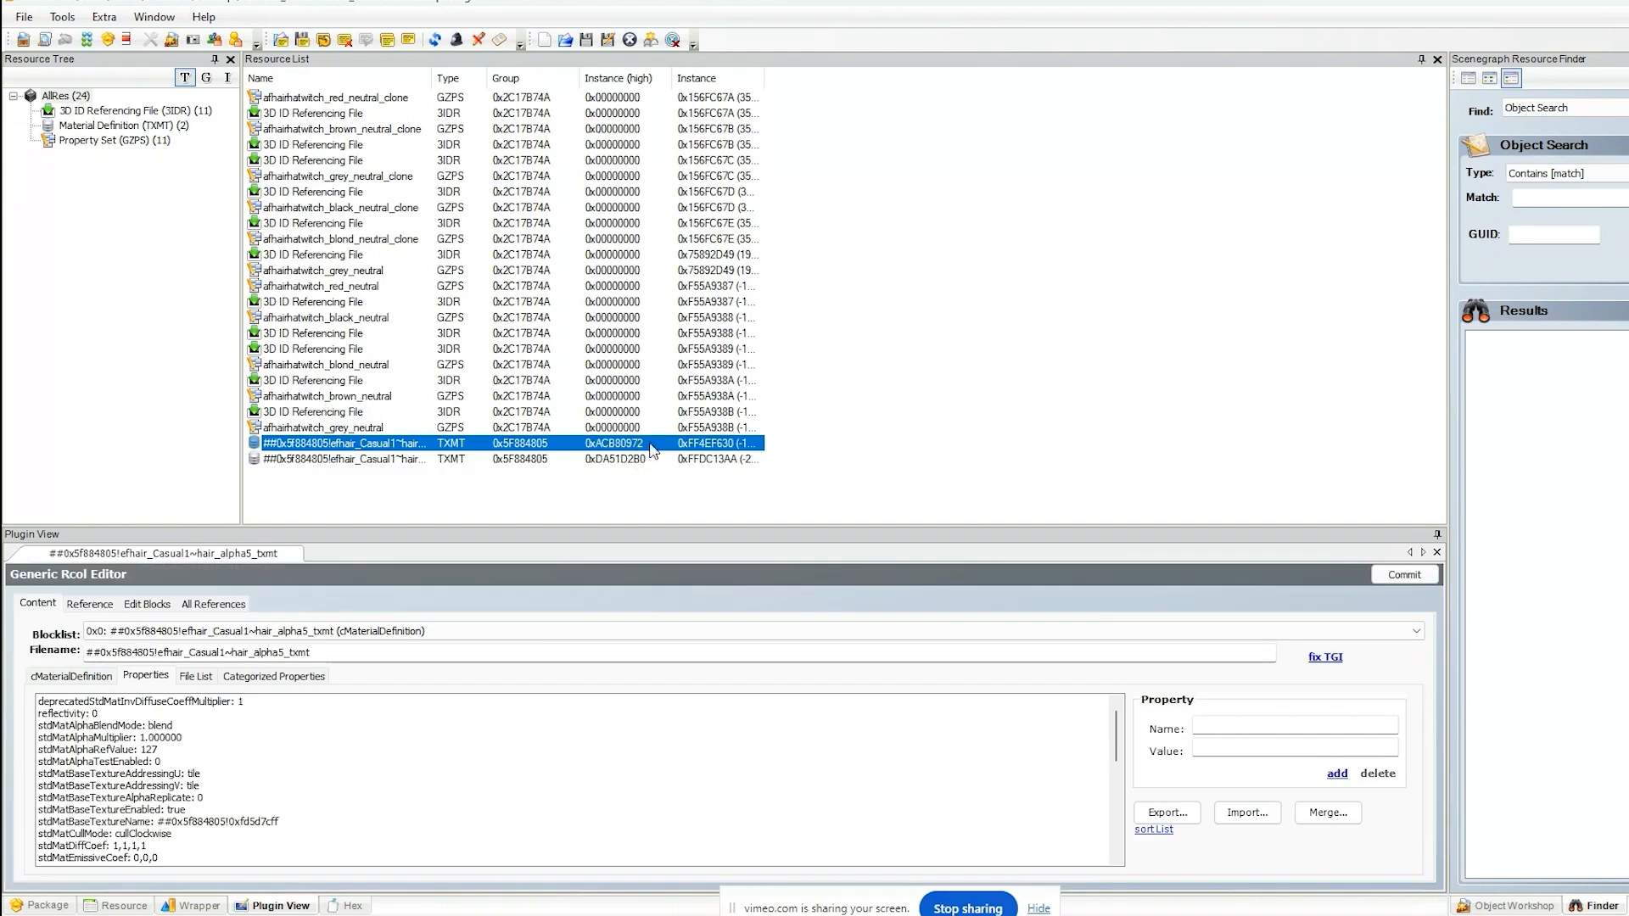
click(641, 460)
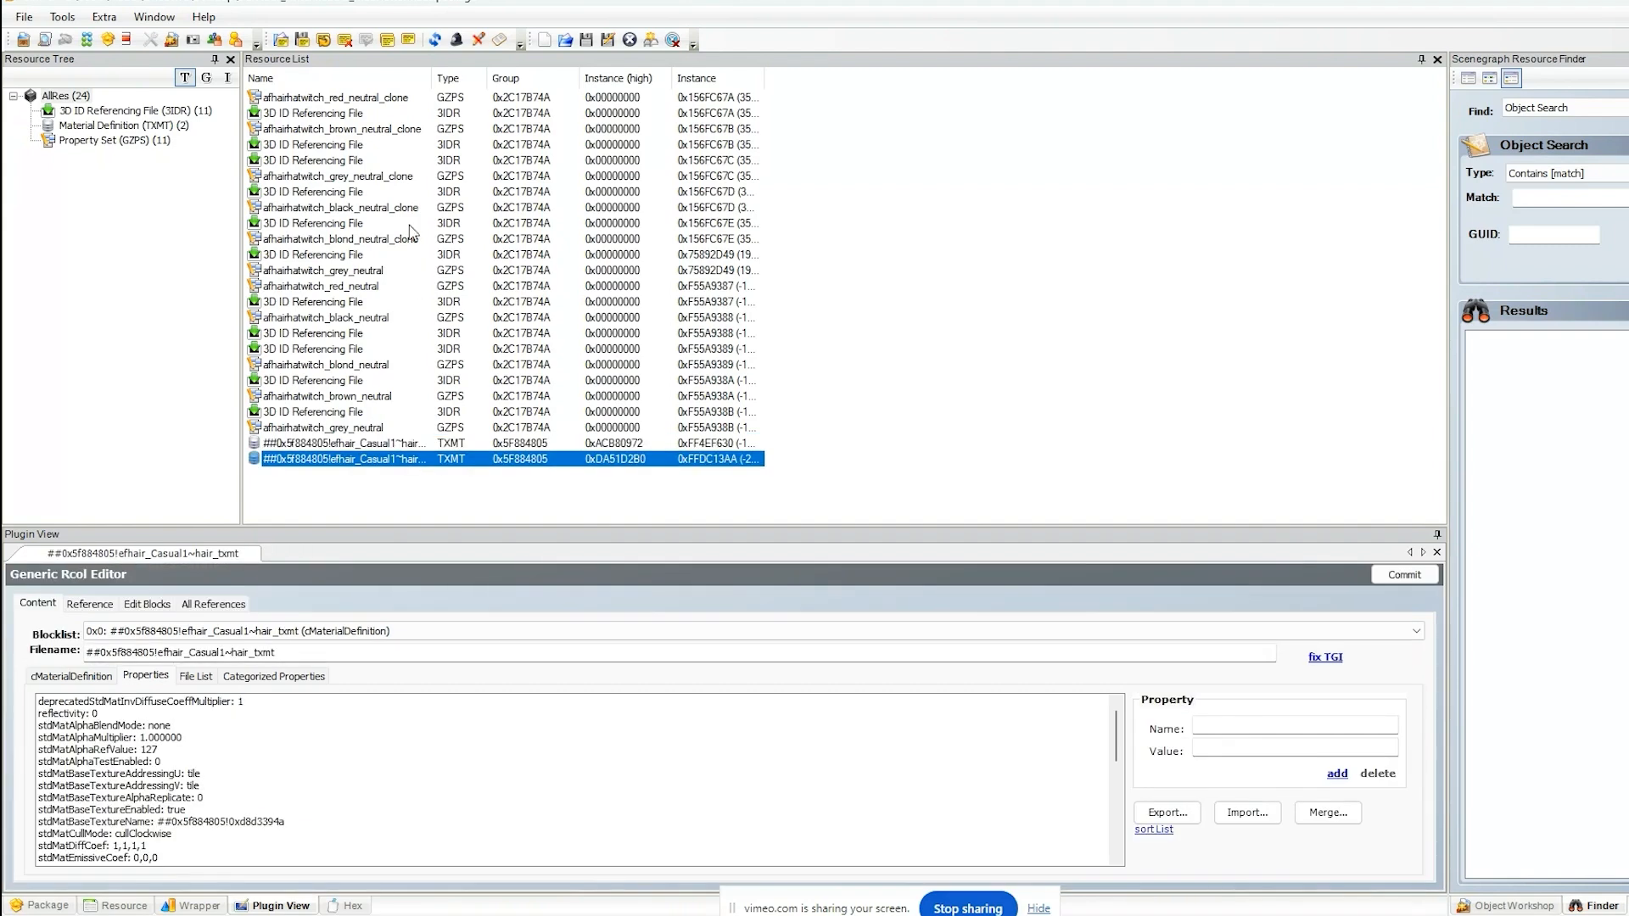
- Add grey Material Definitions DA51D2B0 and ACB80972, in that order, to the grey clone's 3D ID Referencing File, instance 0x156FC67C, and commit
click(370, 175)
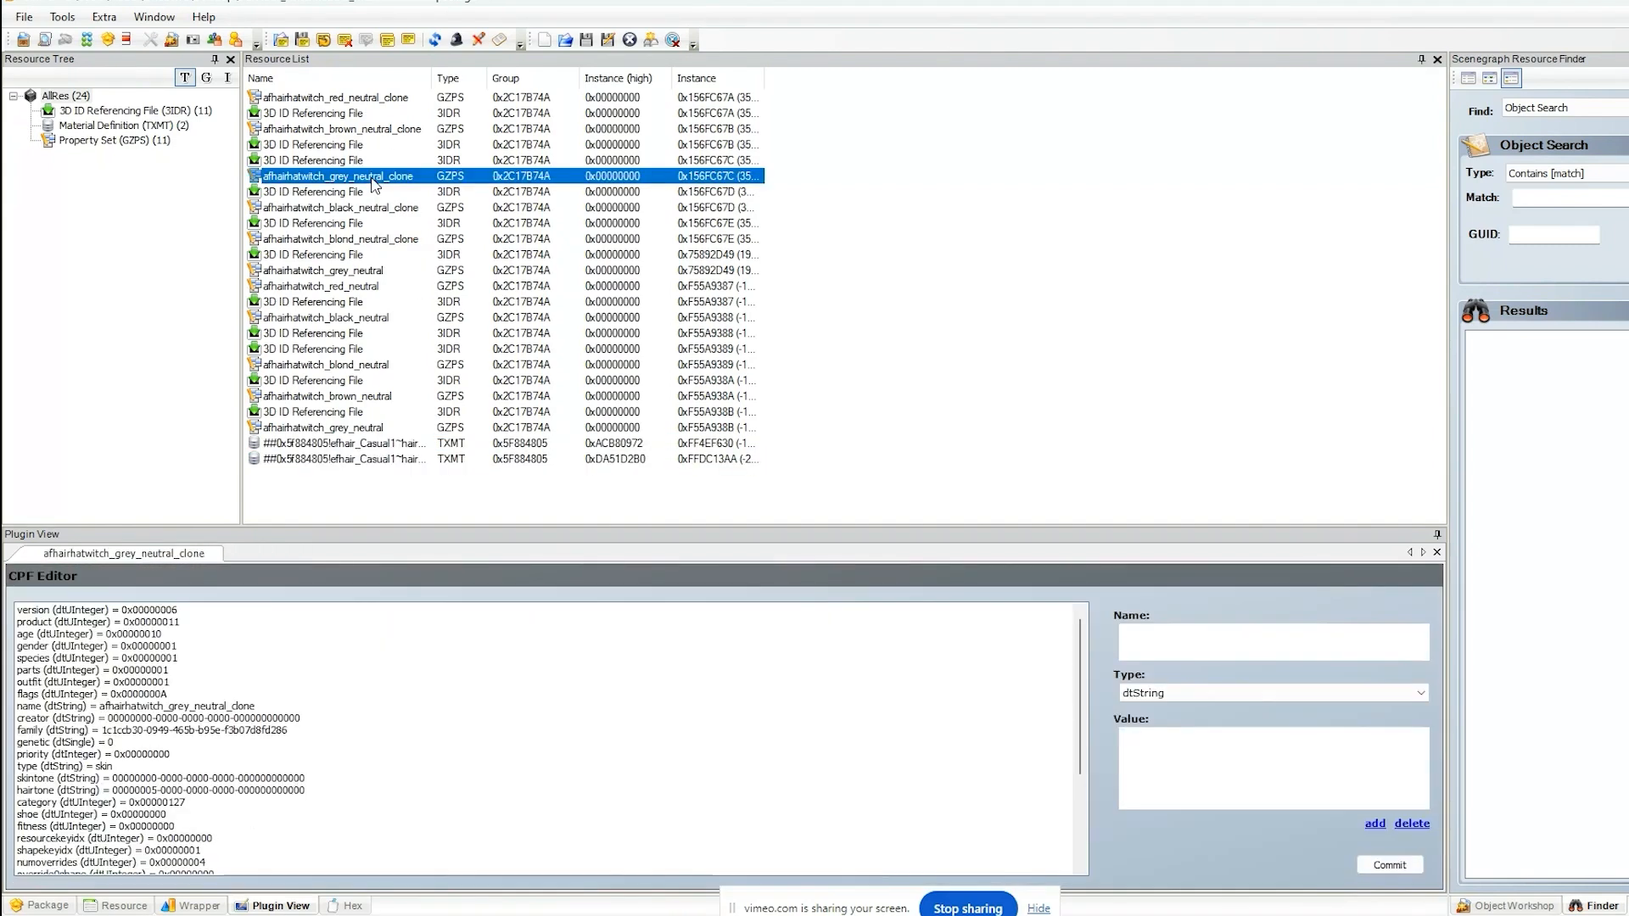
click(366, 161)
click(1158, 599)
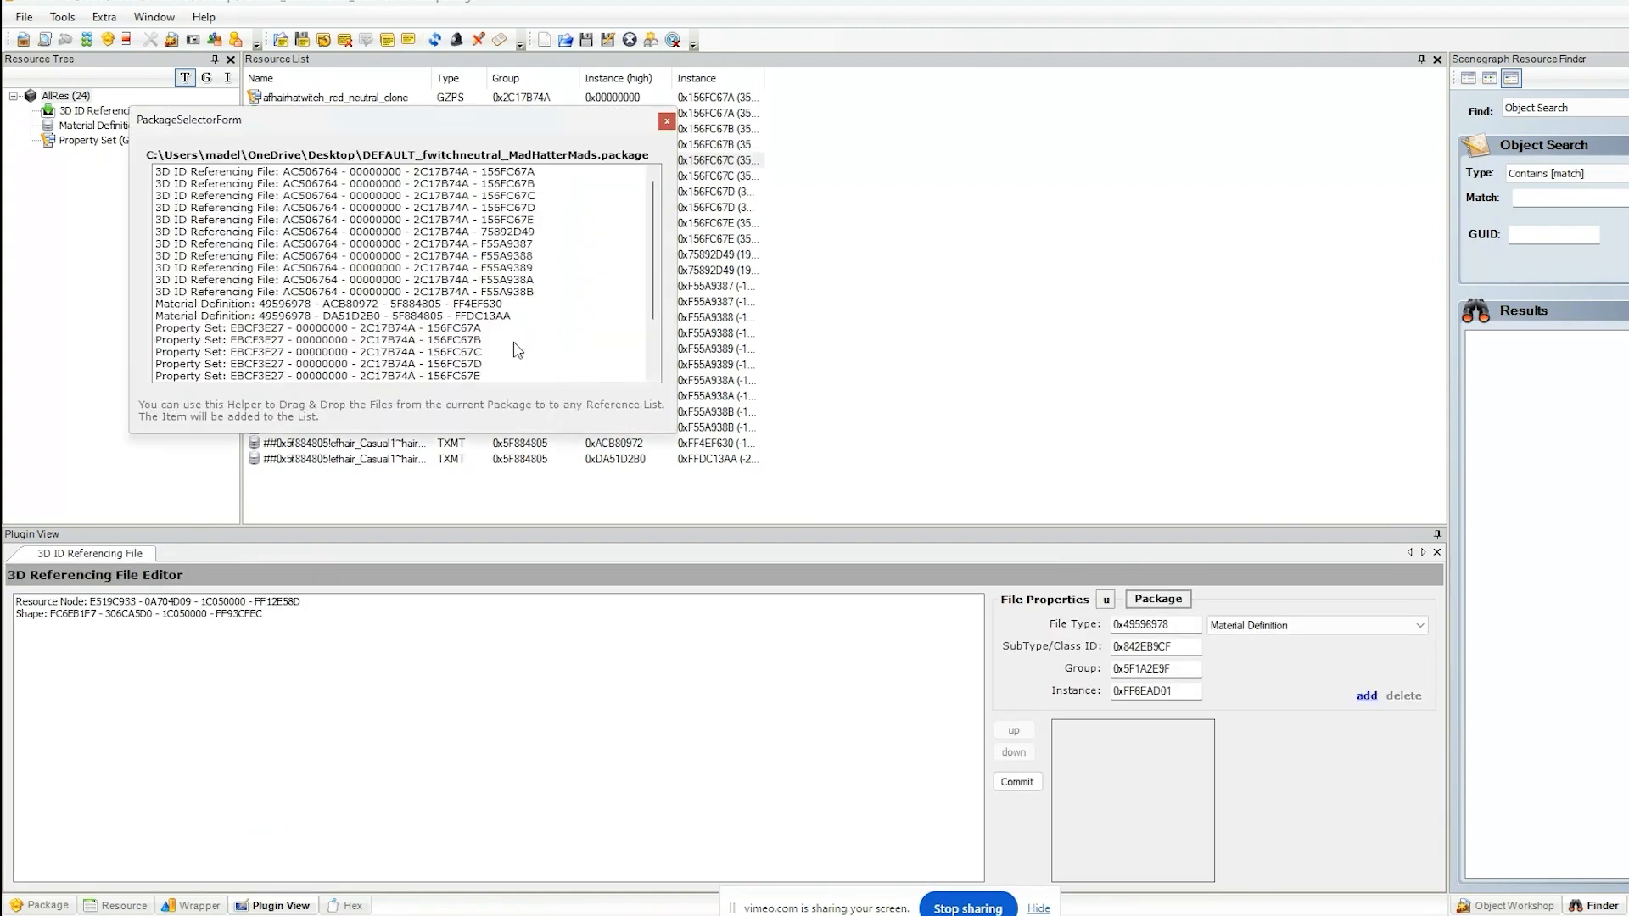
drag(383, 317, 507, 704)
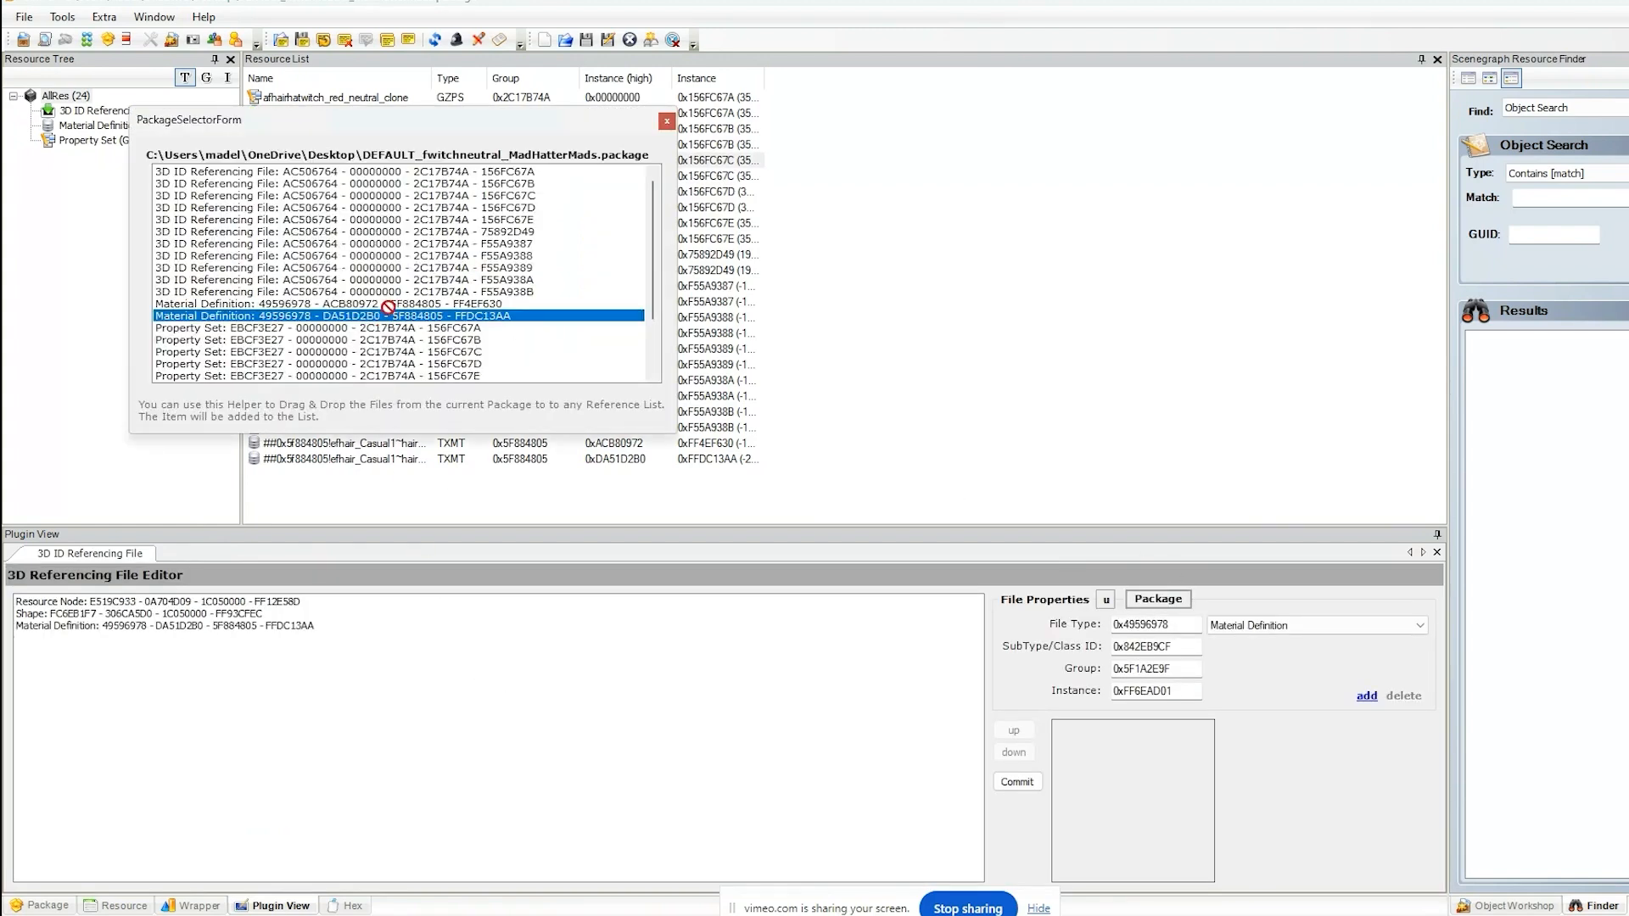
drag(395, 304, 524, 660)
click(666, 122)
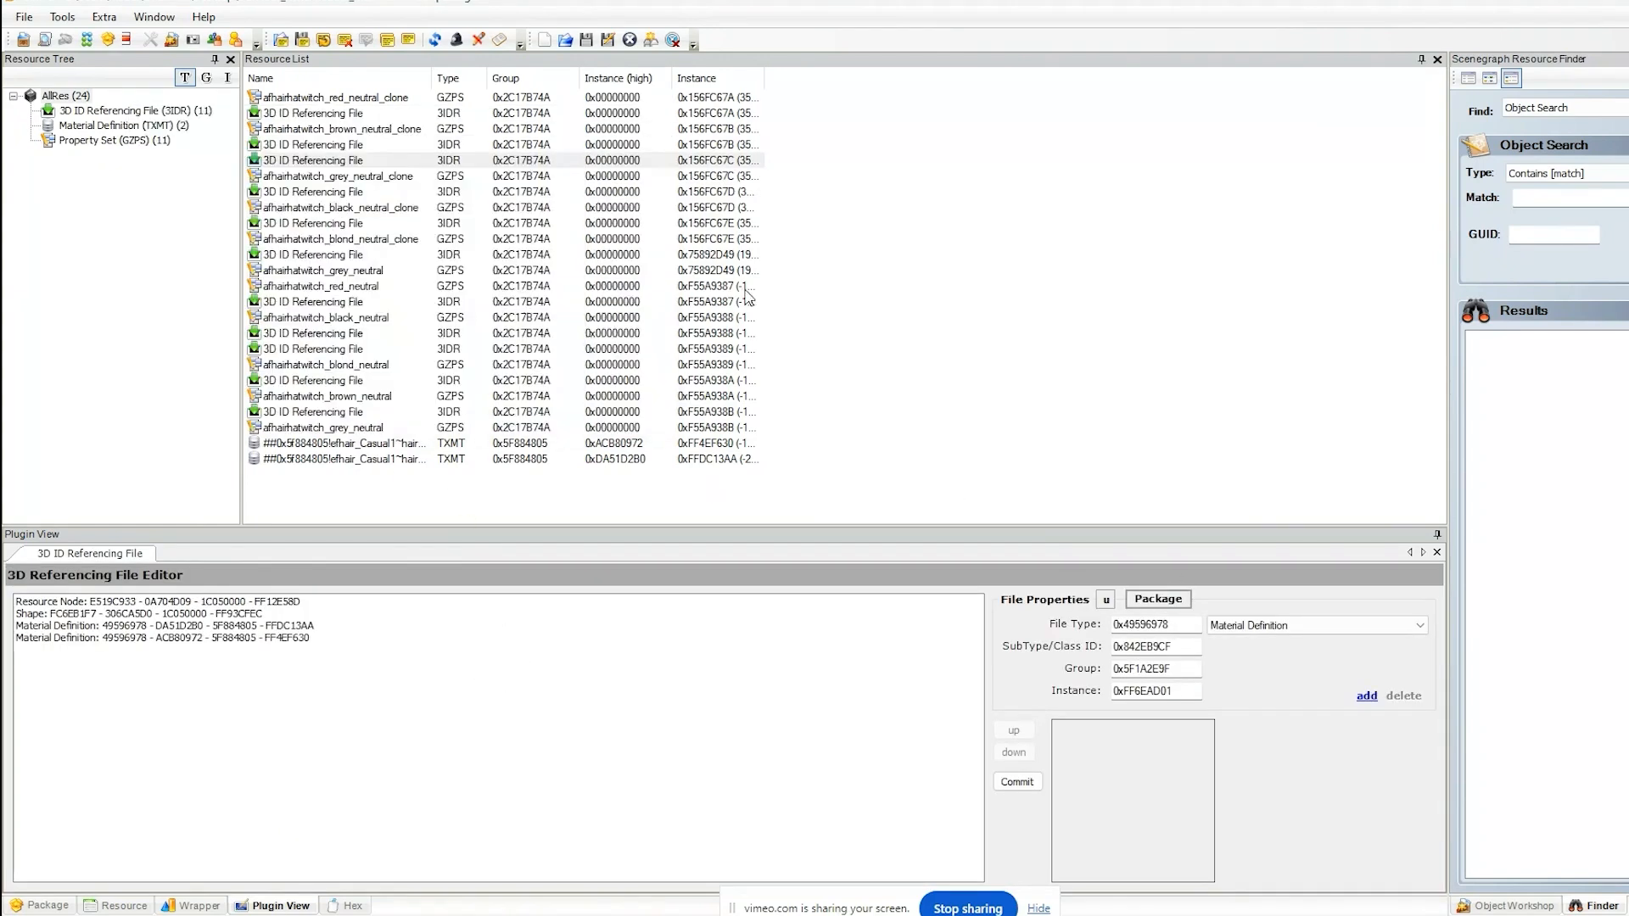
click(1017, 781)
click(920, 521)
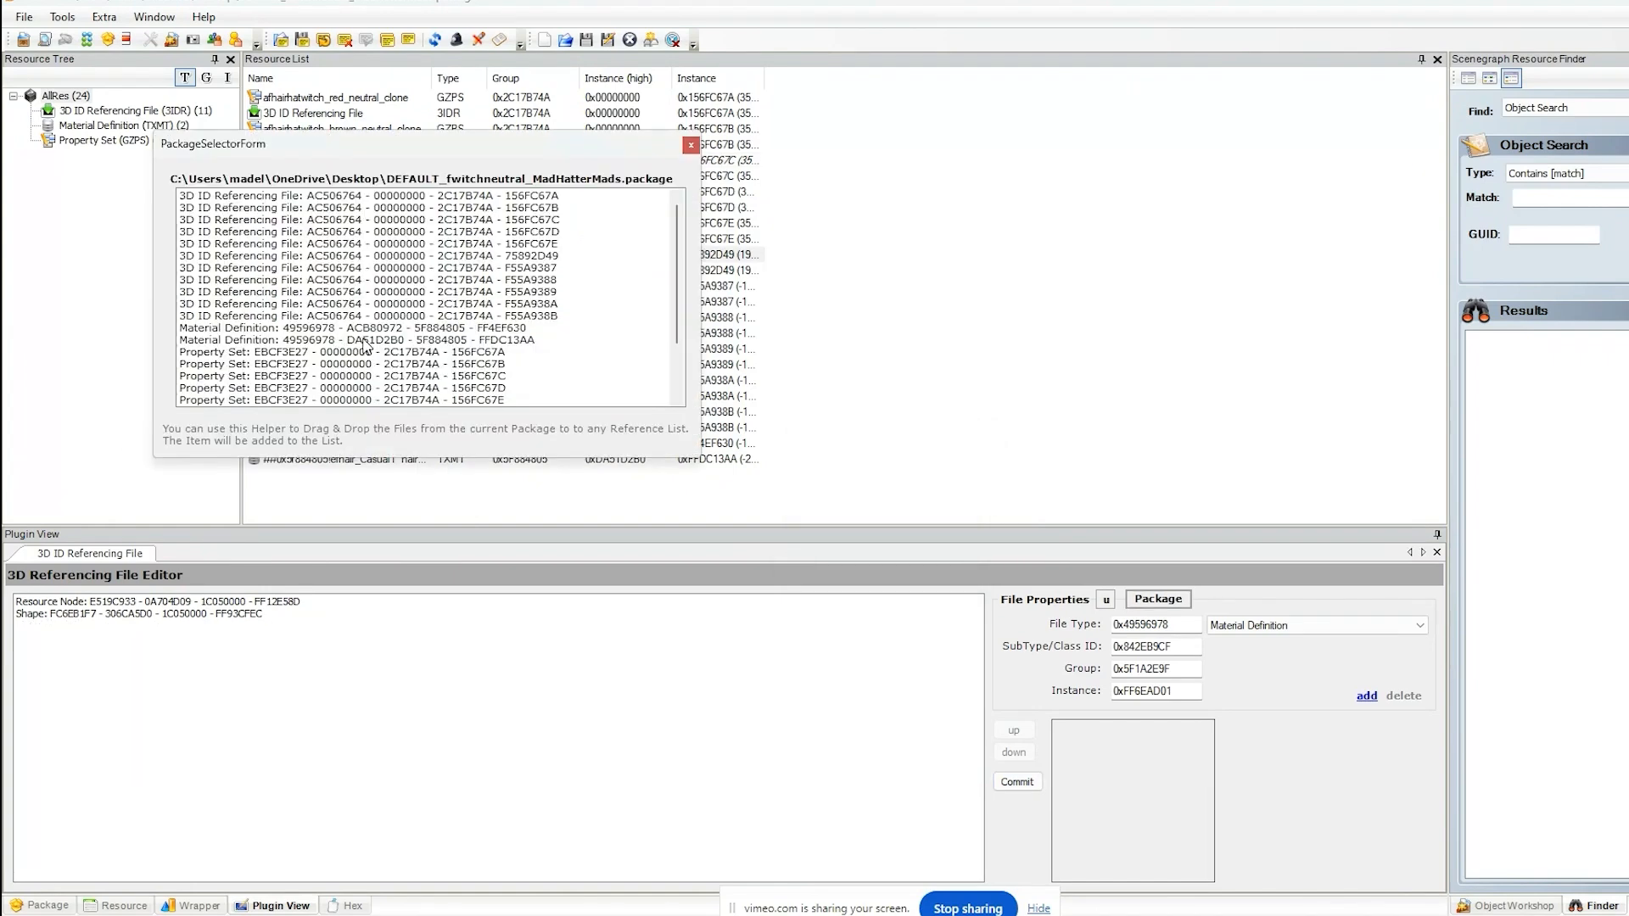
- Add the grey Material Definitions, DA51D2B0 first, to the 3D ID Referencing File with instance 0x75892D49 and commit
drag(360, 339, 567, 730)
click(691, 145)
click(1017, 781)
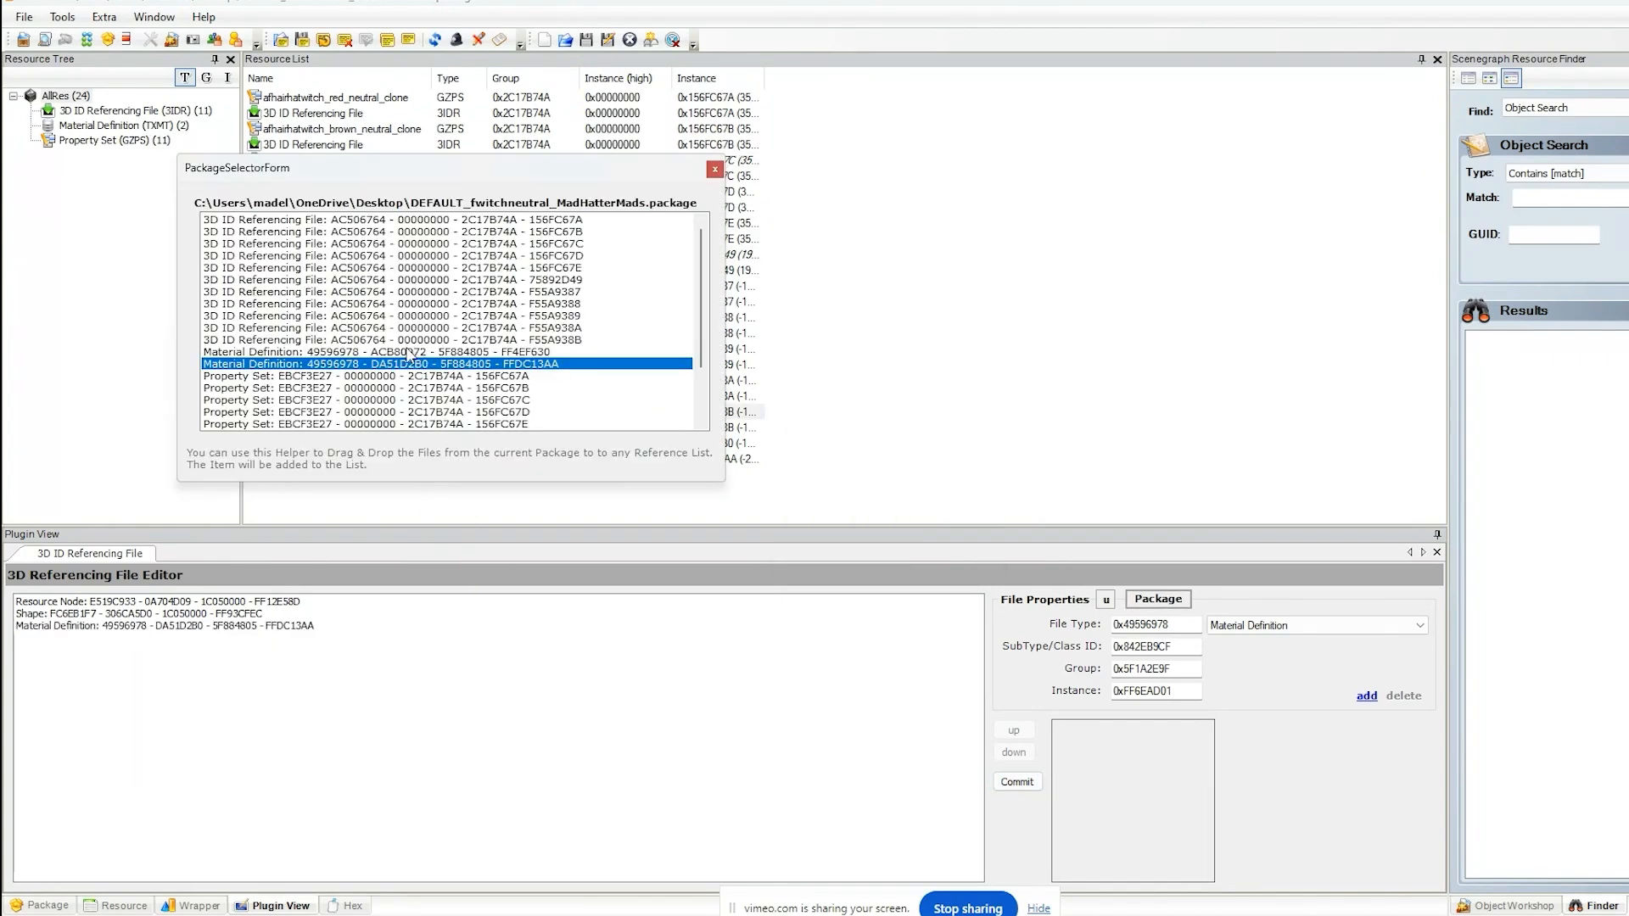
- Add Material Definitions DA51D2B0 and ACB80972, in that order, to the second grey 3D ID Referencing File, instance 0xF55A938B, and commit
drag(408, 352, 500, 729)
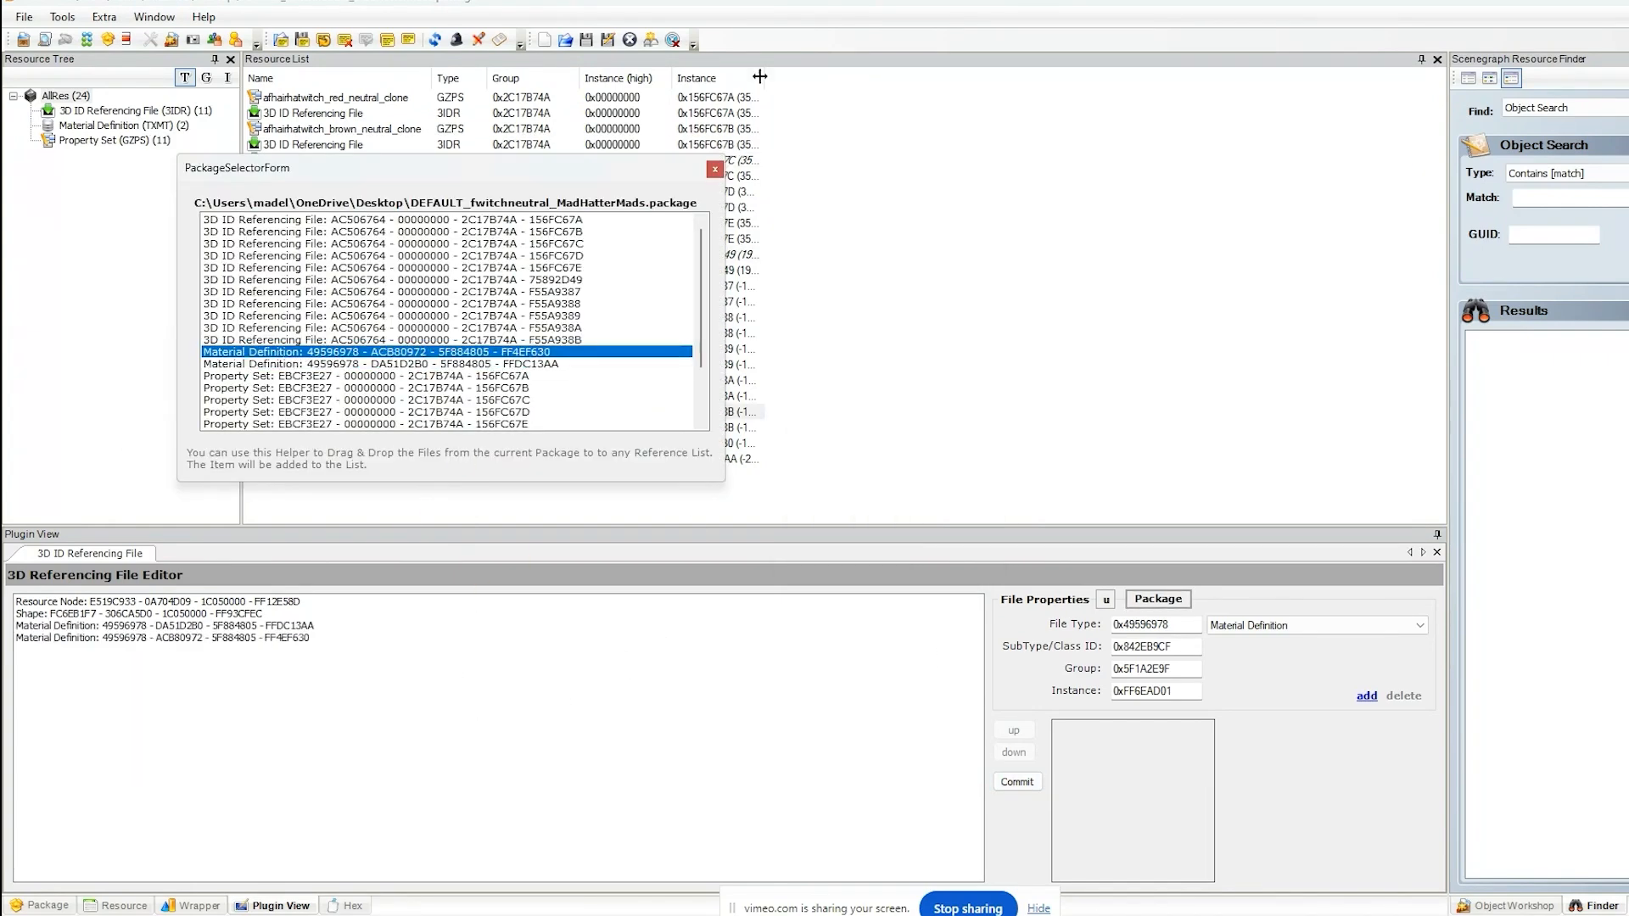
click(715, 168)
click(1017, 781)
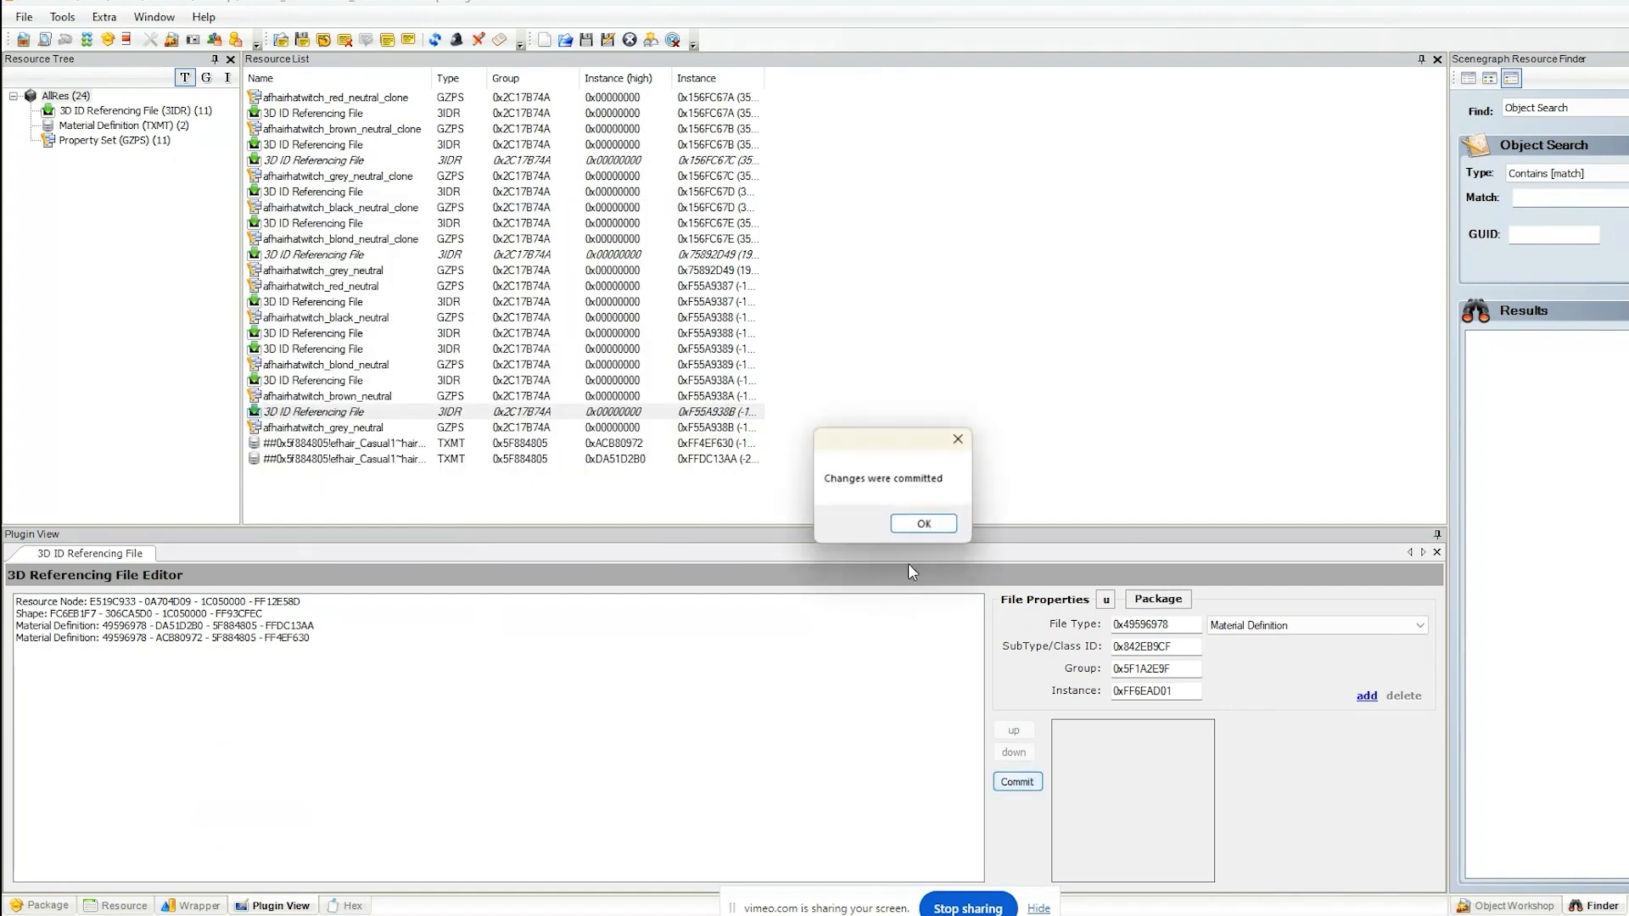
click(929, 524)
- Save the package and delete both grey Material Definitions from it
click(585, 40)
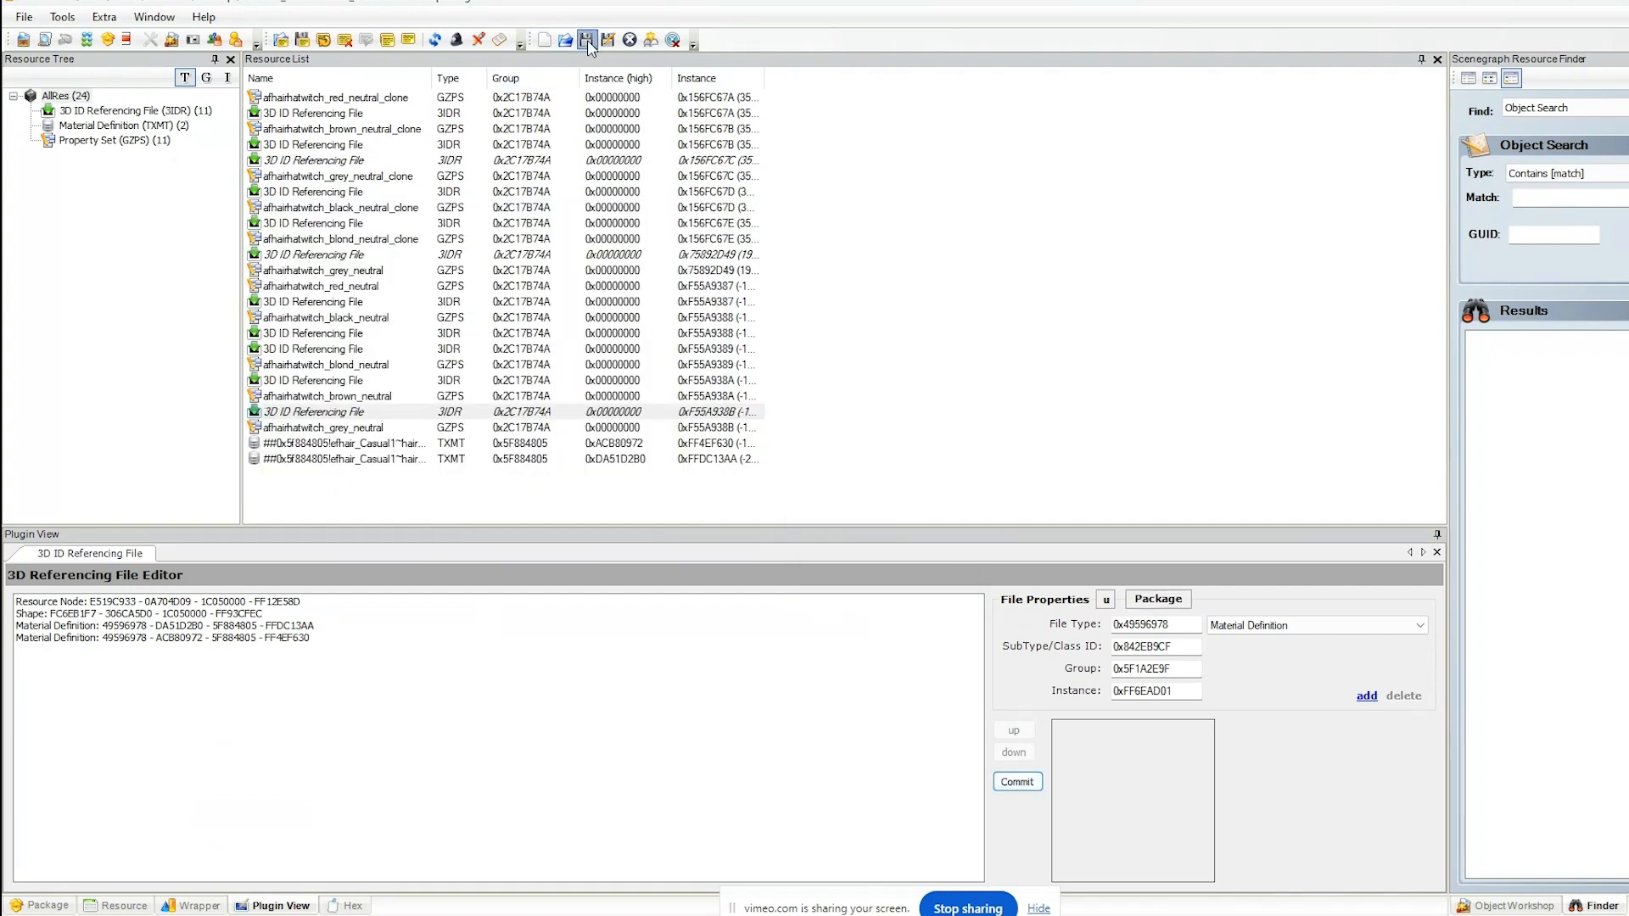
drag(367, 480, 356, 443)
right_click(356, 443)
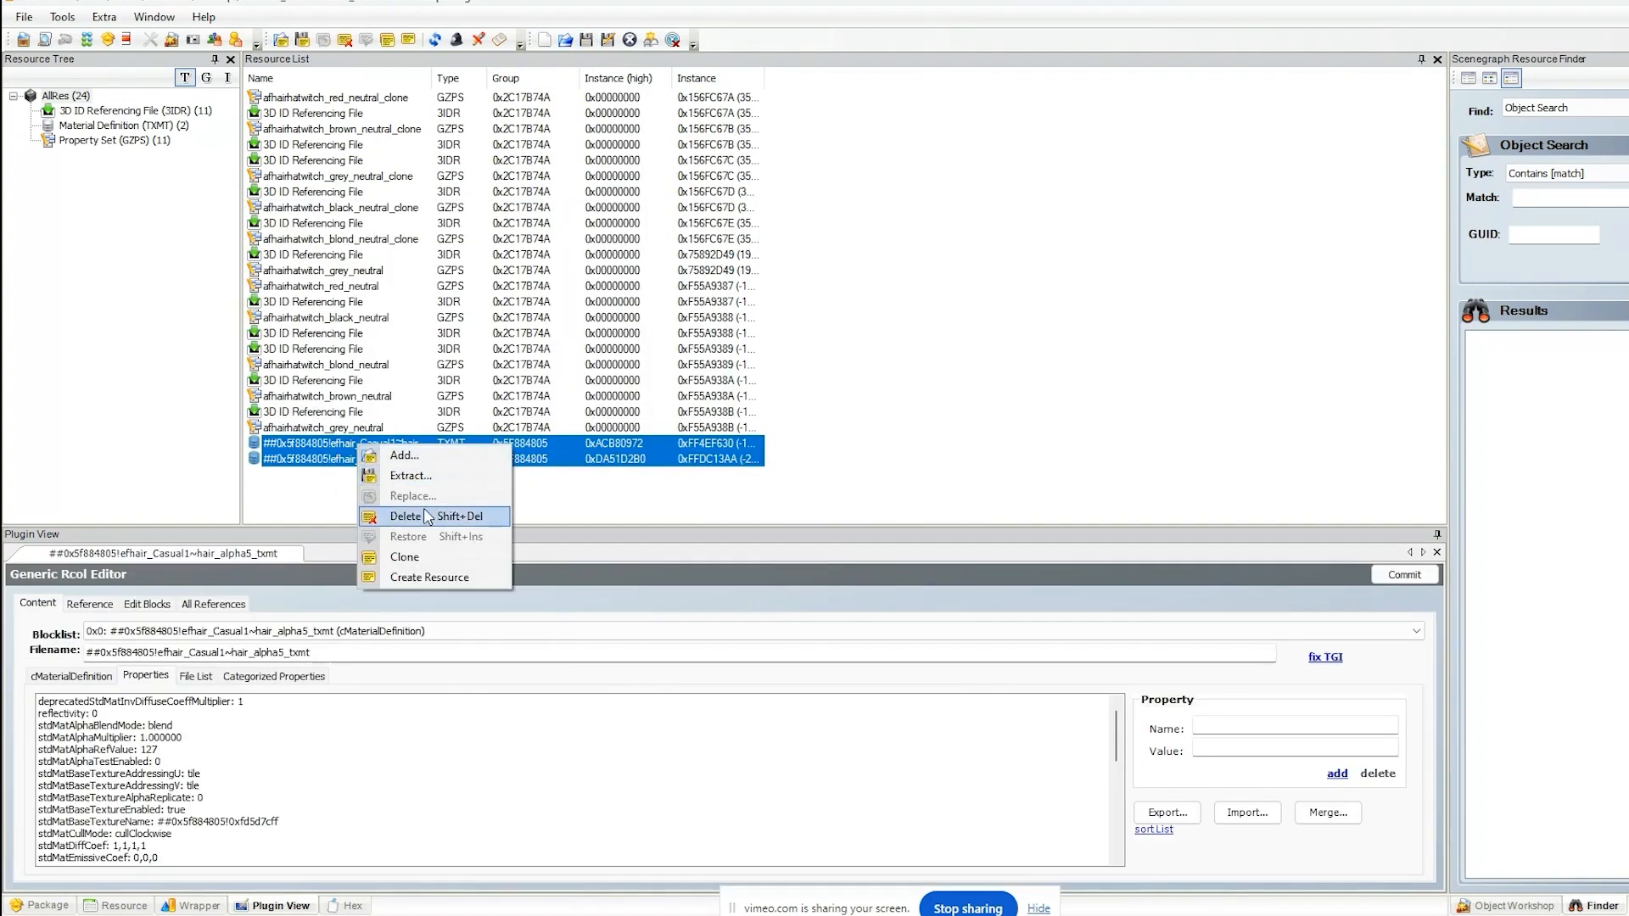
click(416, 516)
- Add both Material Definition files from the TXMT folder's red subfolder to the package
right_click(997, 260)
click(1057, 272)
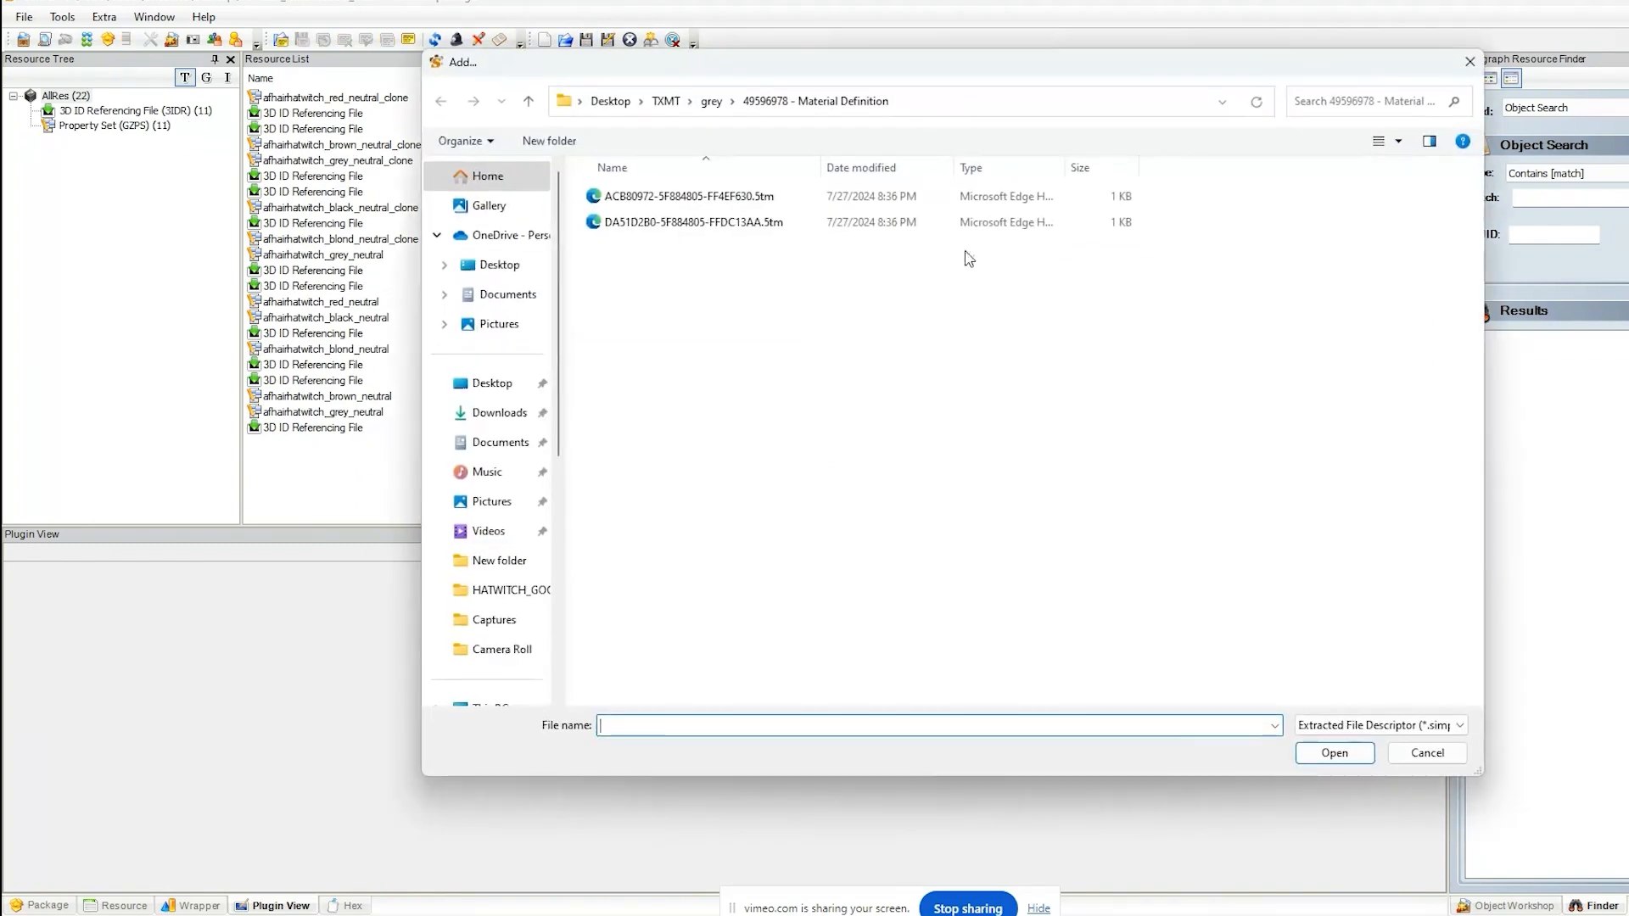
click(669, 102)
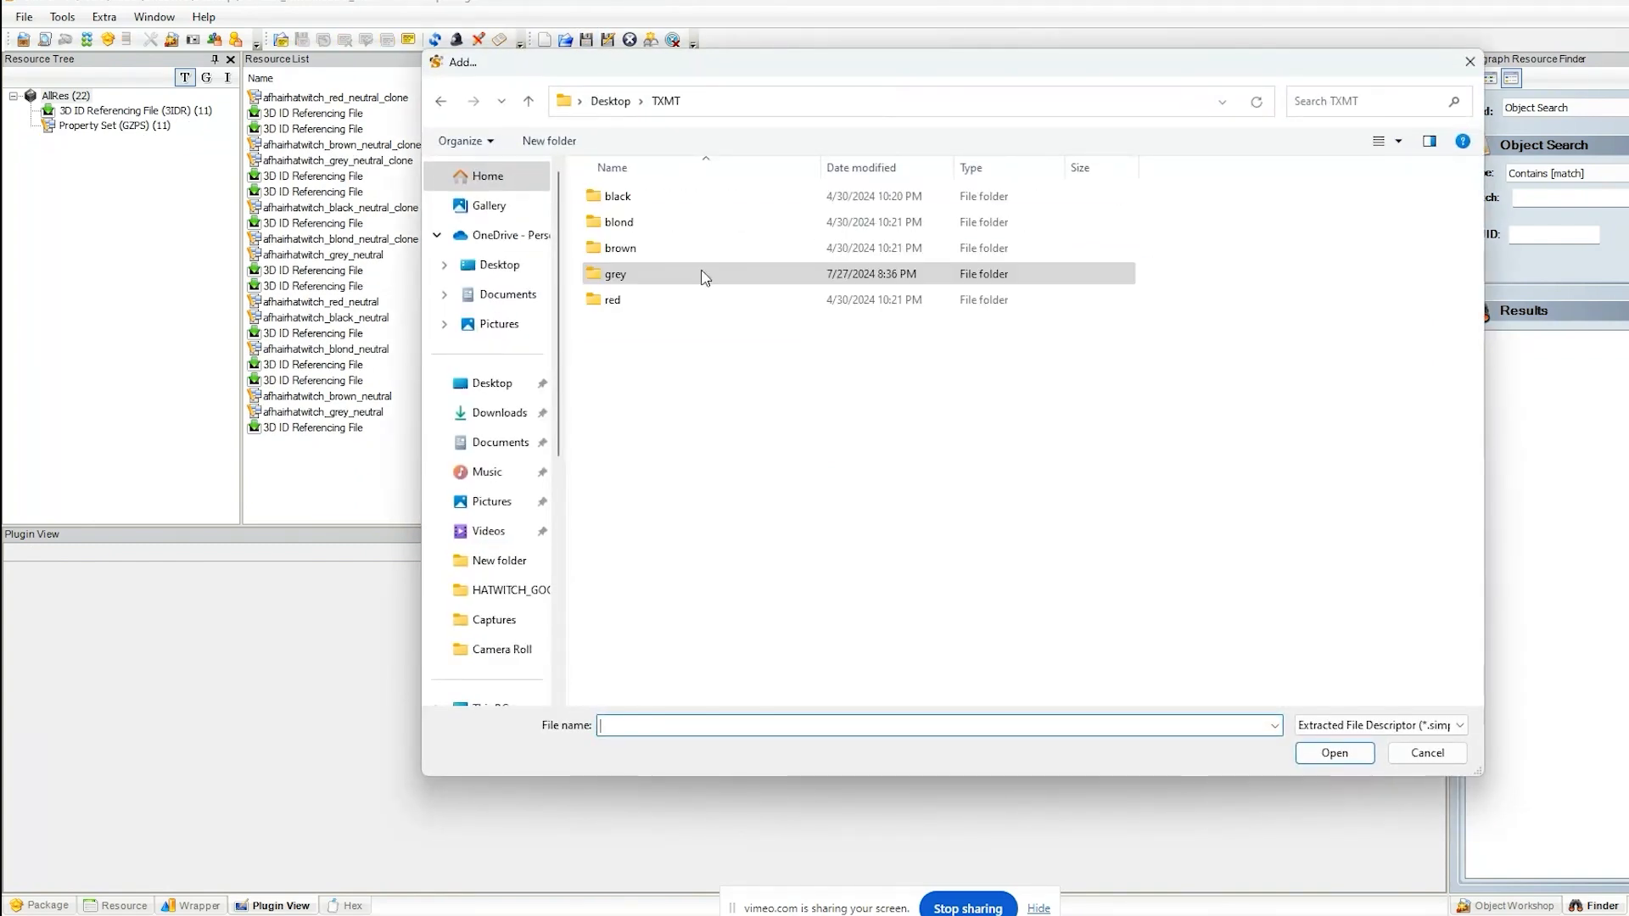
double_click(655, 300)
double_click(654, 199)
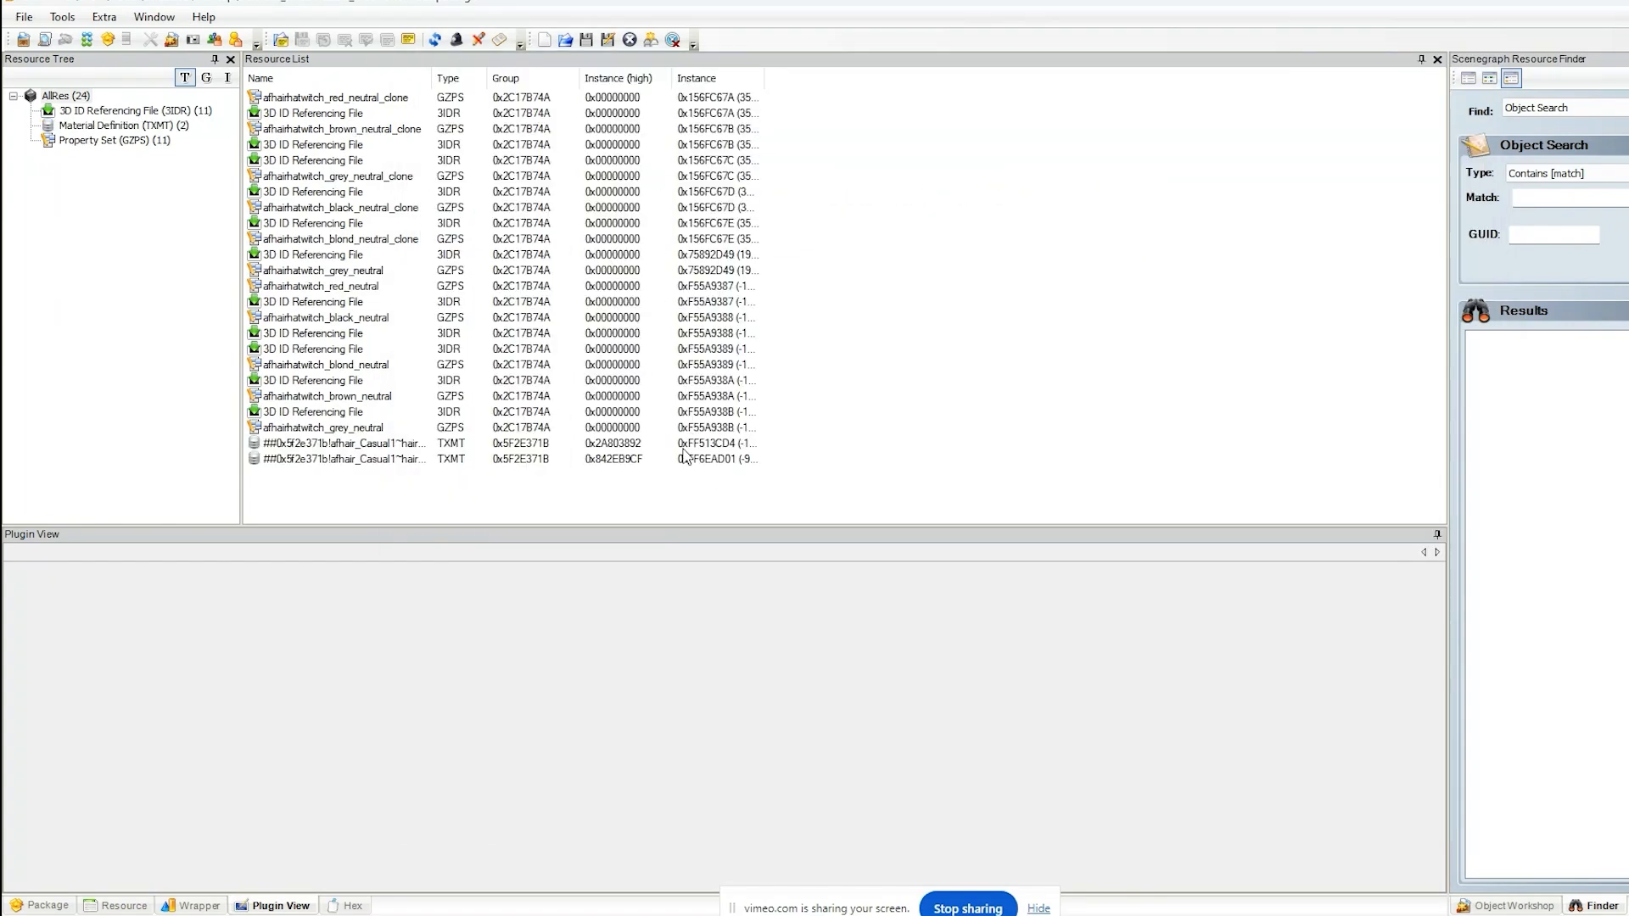
- Compare red Material Definitions 842EB9CF and 2A803892, and open the red clone's 3D ID Referencing File, instance 0x156FC67A
click(633, 460)
click(637, 448)
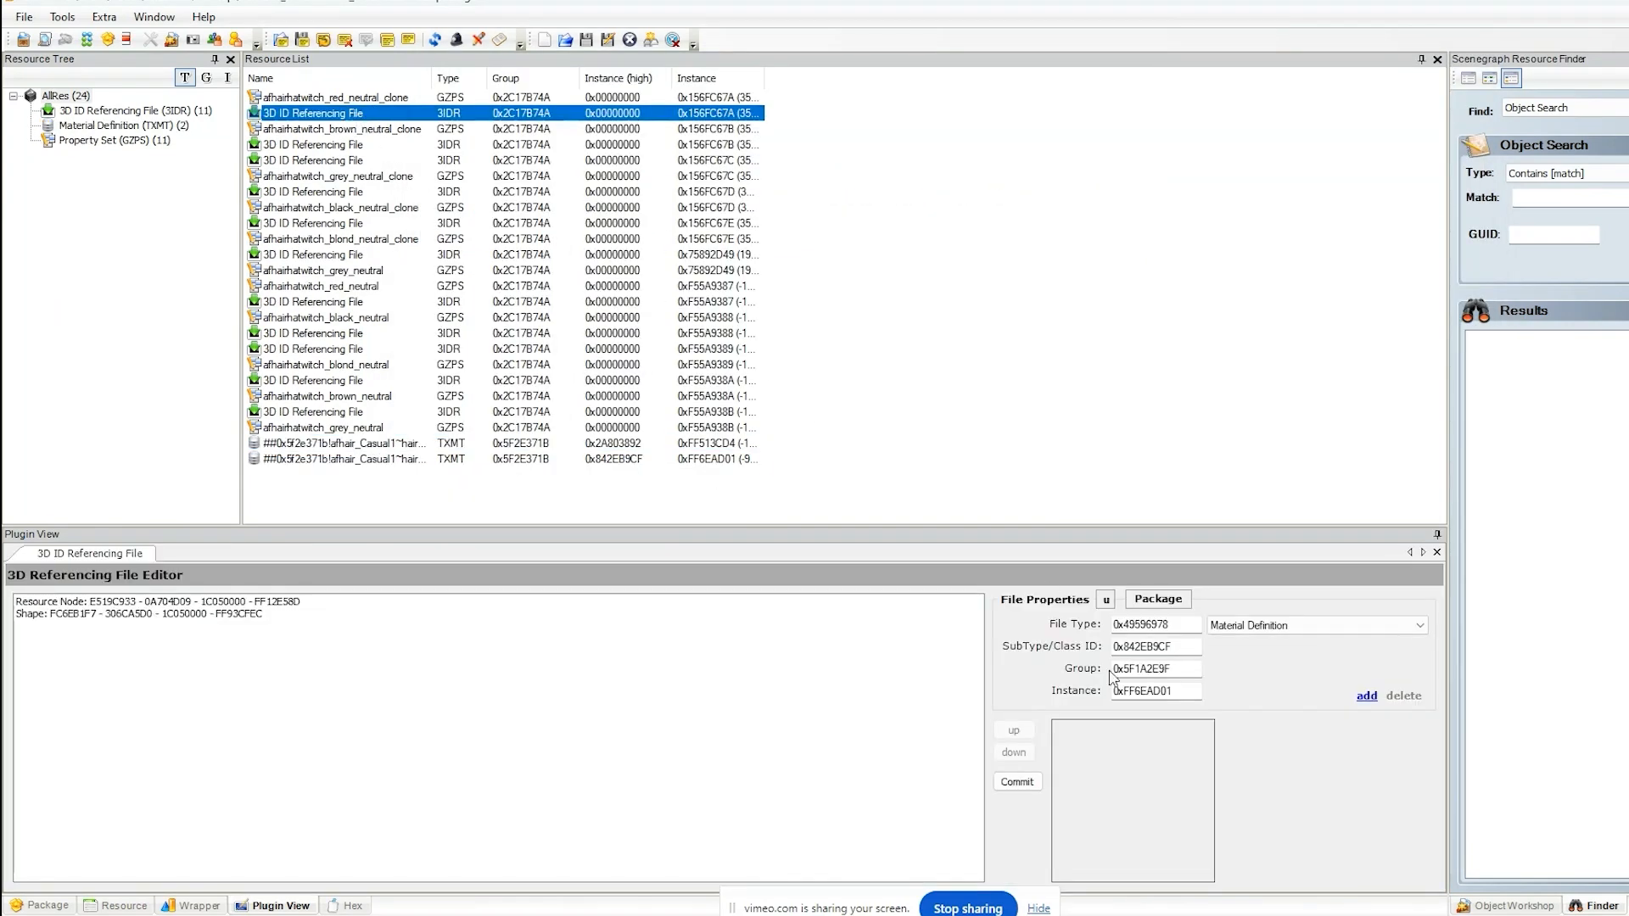
- Add Material Definitions 842EB9CF and 2A803892, in that order, to the red clone's 3D ID Referencing File and commit
click(1158, 599)
drag(463, 388, 649, 717)
click(739, 194)
click(1022, 782)
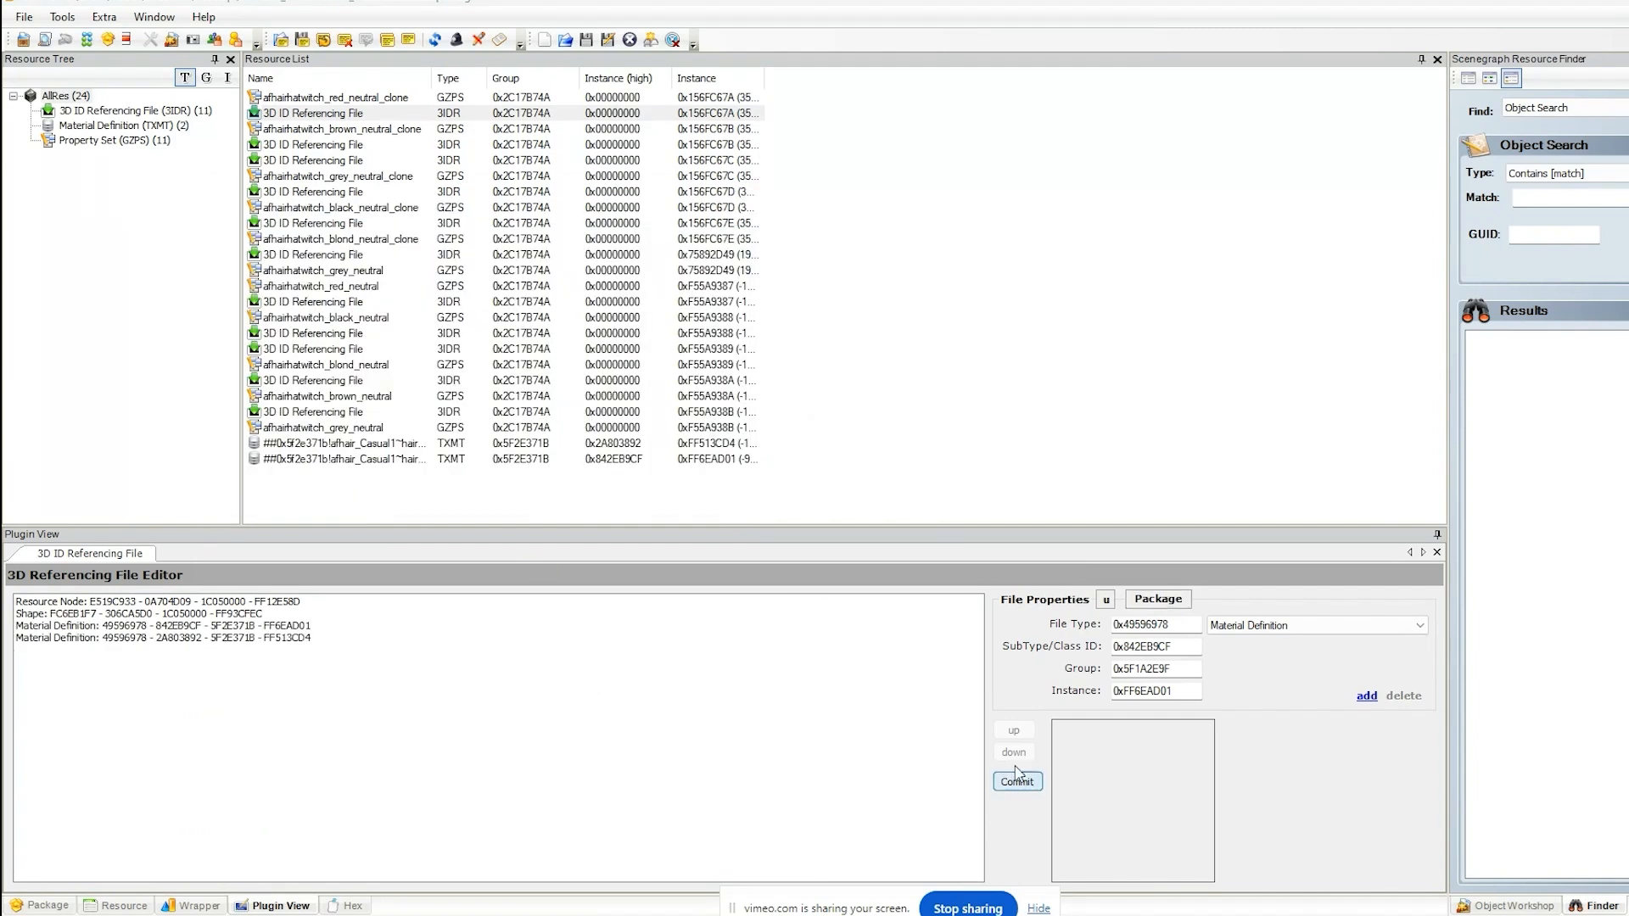
click(933, 525)
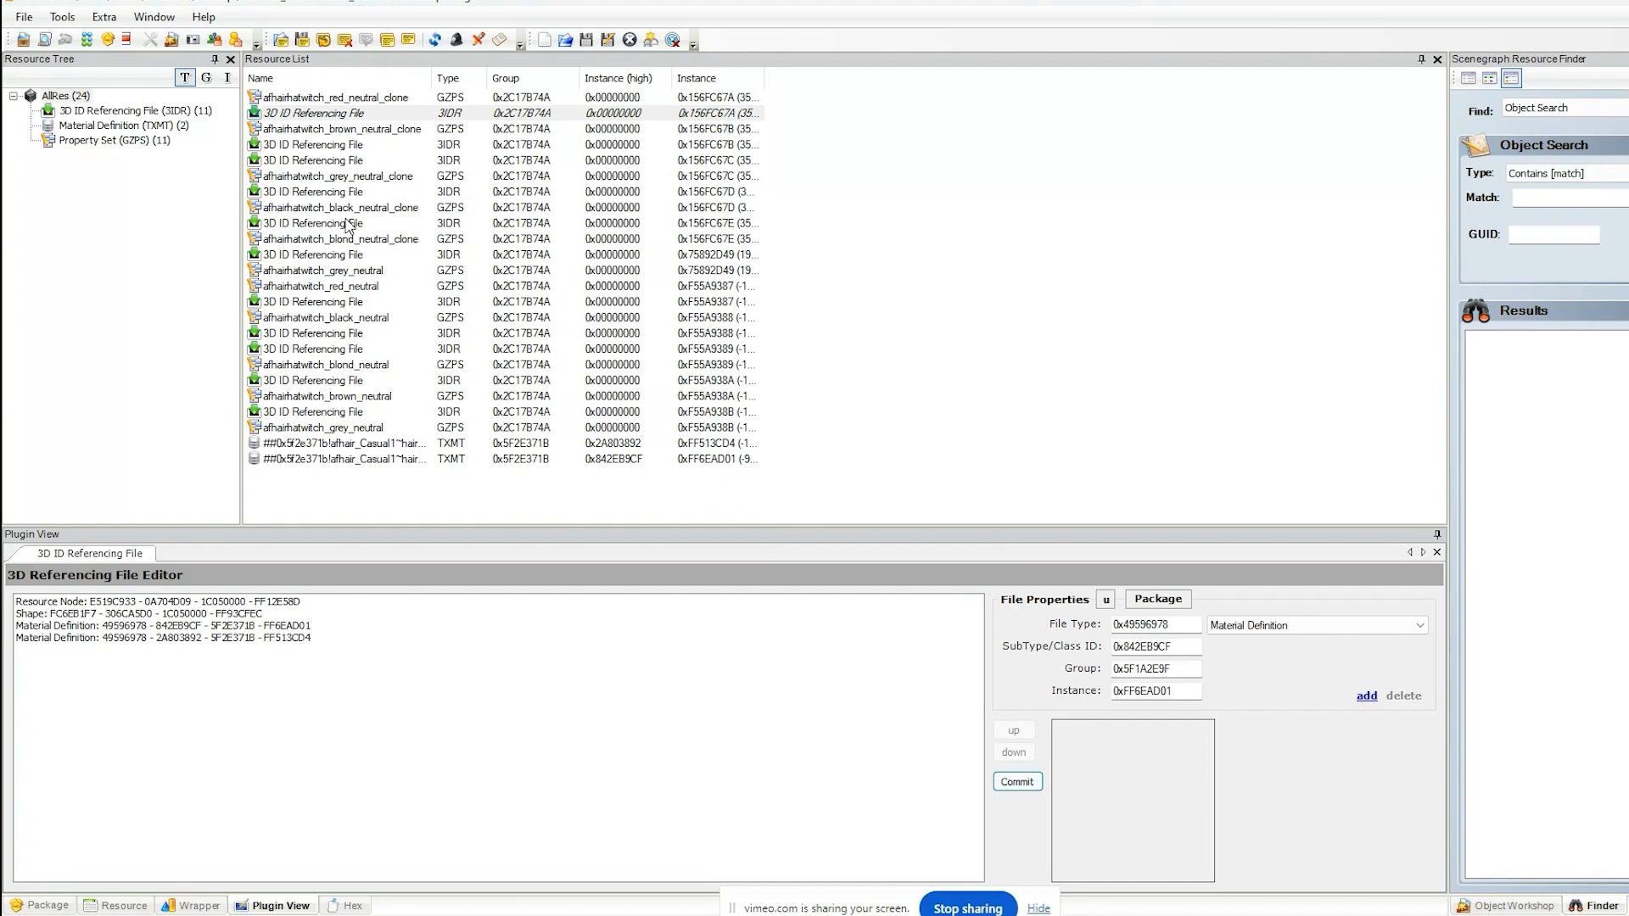
- Add Material Definitions 842EB9CF and 2A803892, in that order, to the red 3D ID Referencing File, instance 0xF55A9387, and commit
click(349, 302)
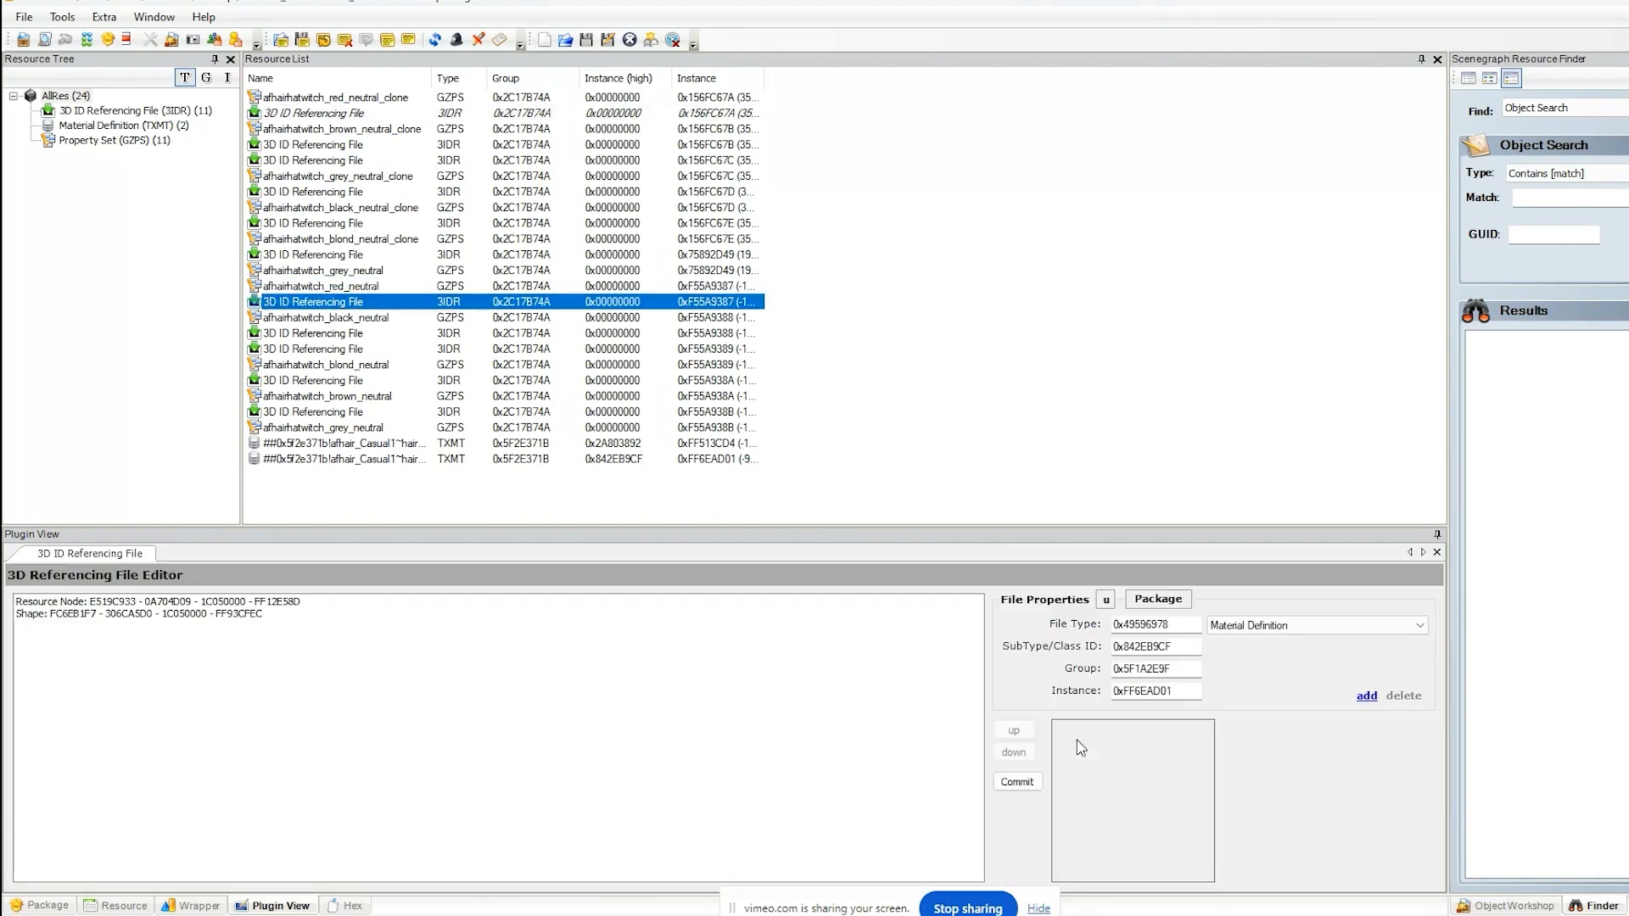
click(1160, 600)
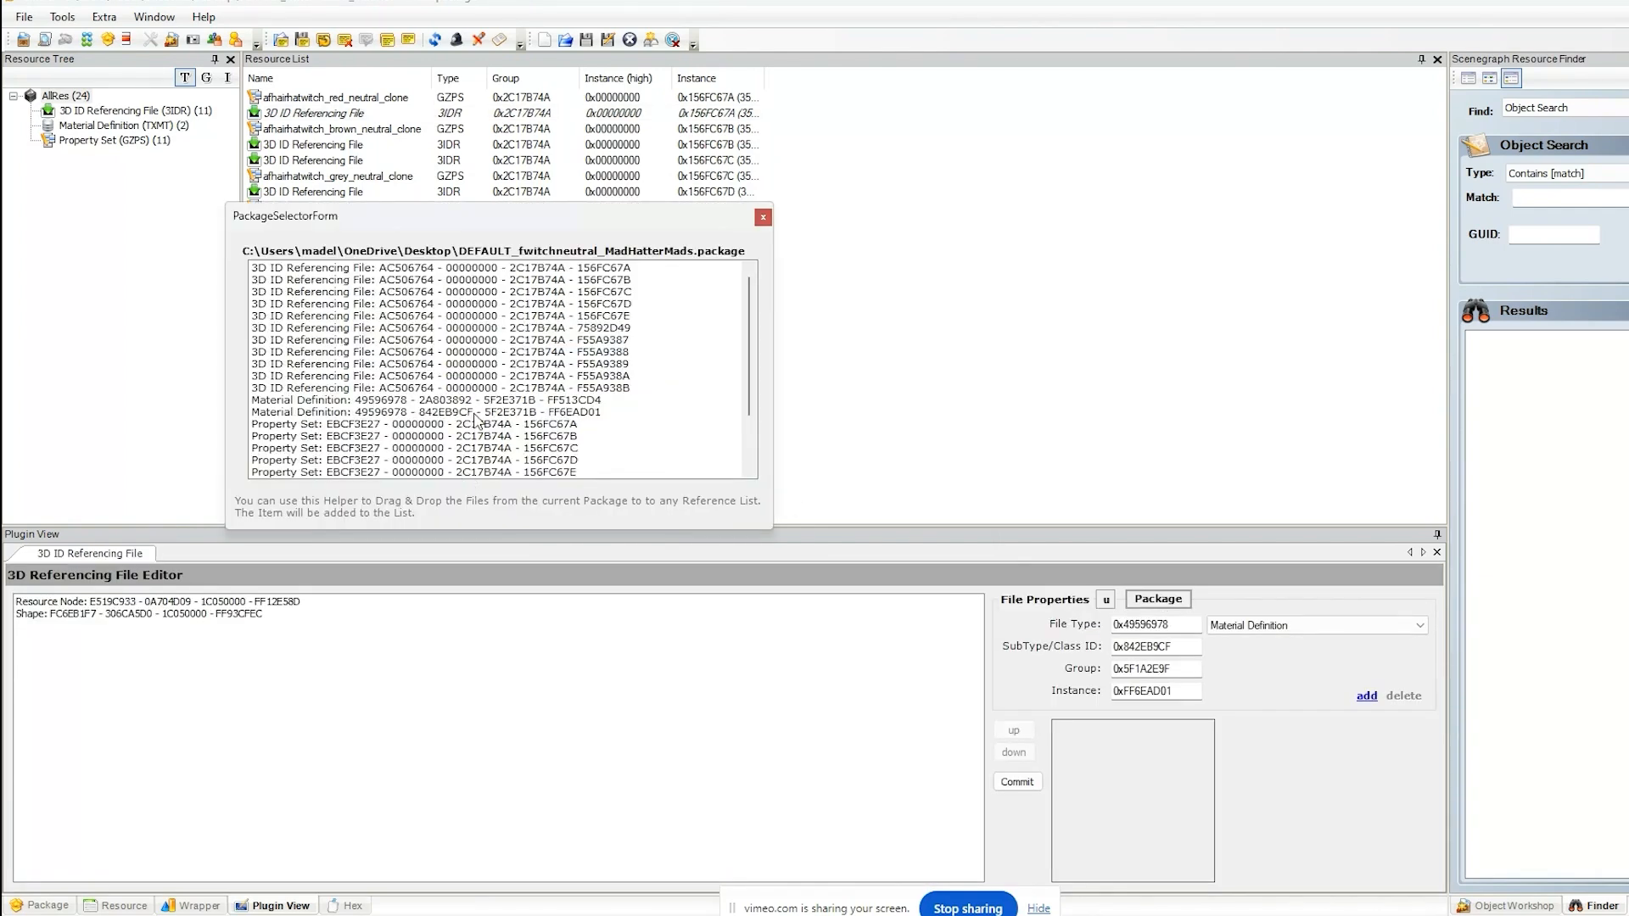
drag(475, 414, 549, 717)
drag(466, 400, 632, 742)
click(763, 217)
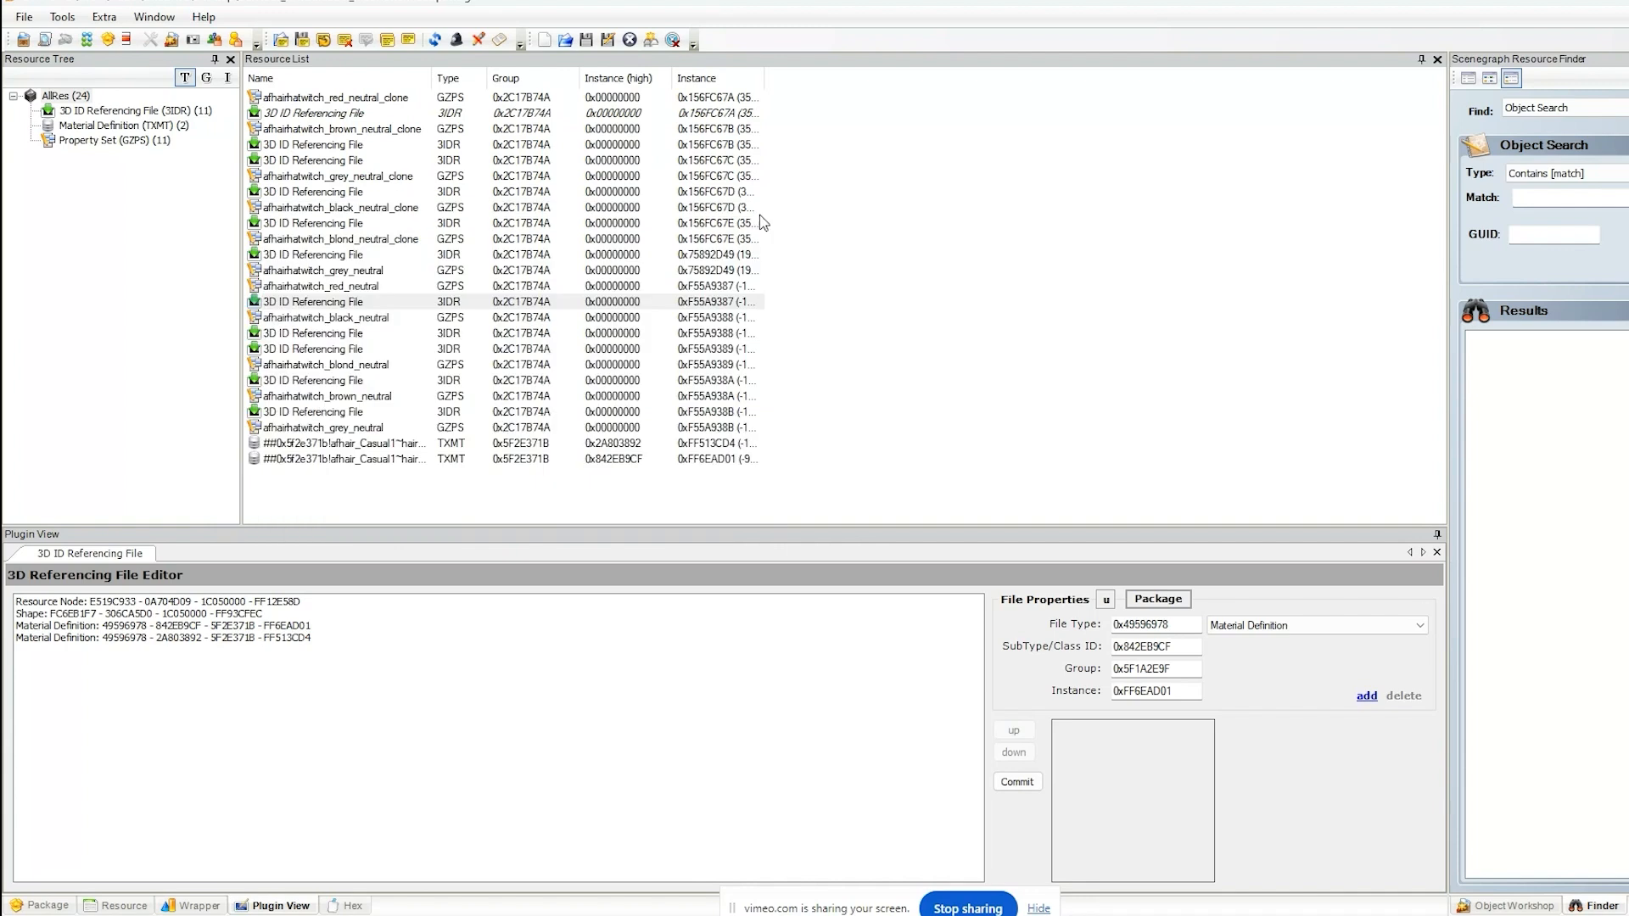
click(1017, 781)
click(947, 525)
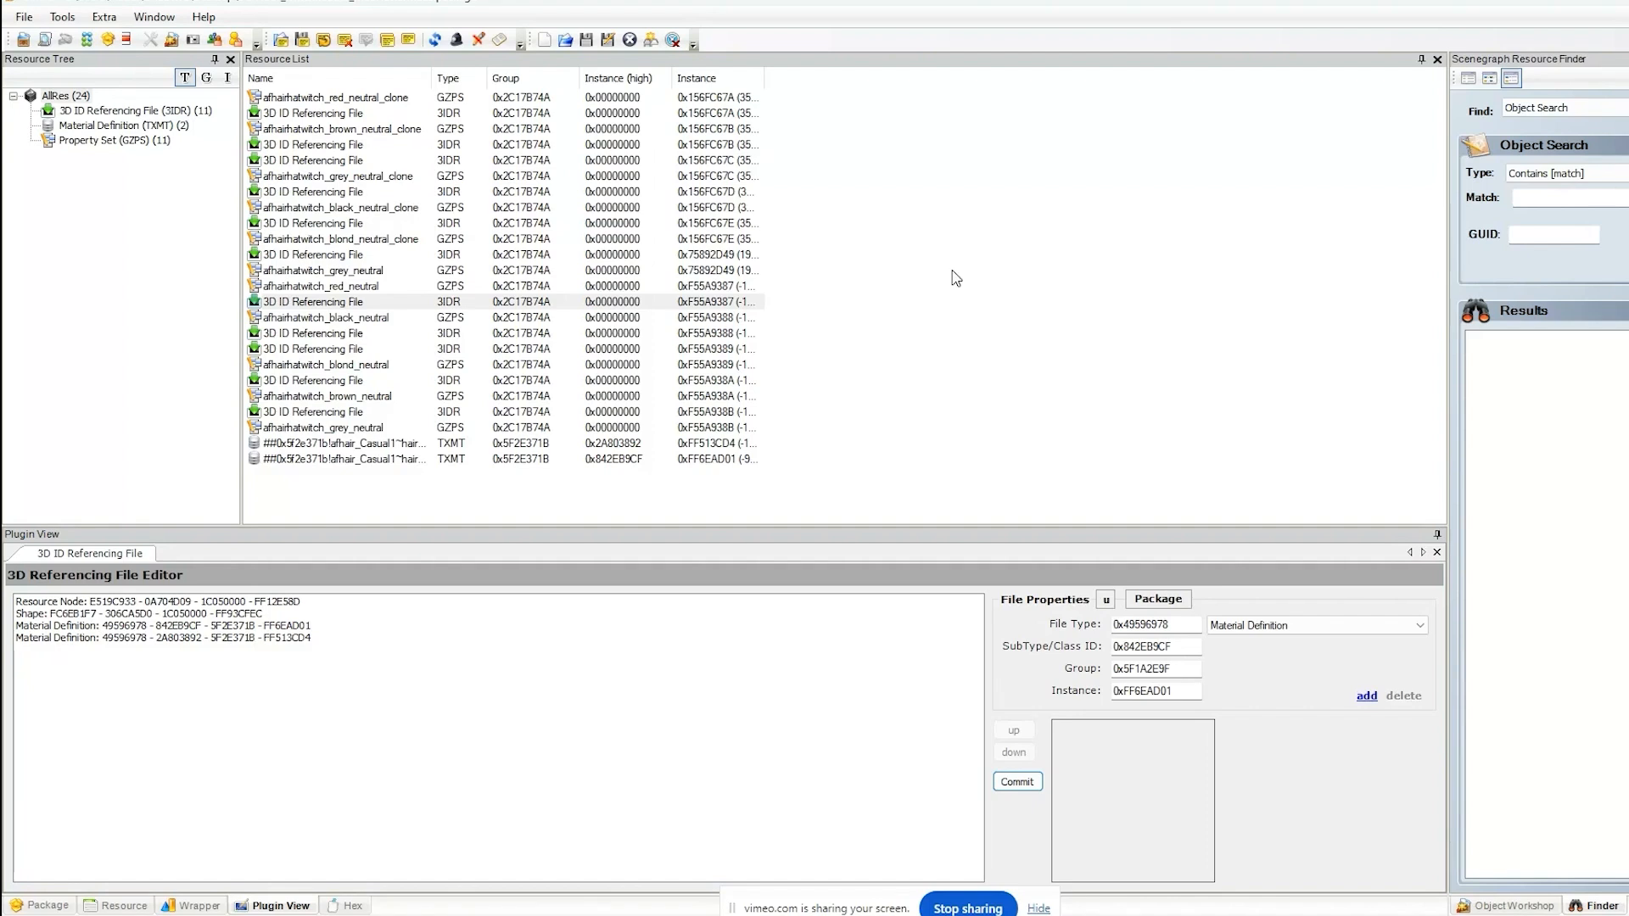
- Delete the two Material Definition (TXMT) resources and save the package
drag(370, 467, 359, 444)
right_click(359, 445)
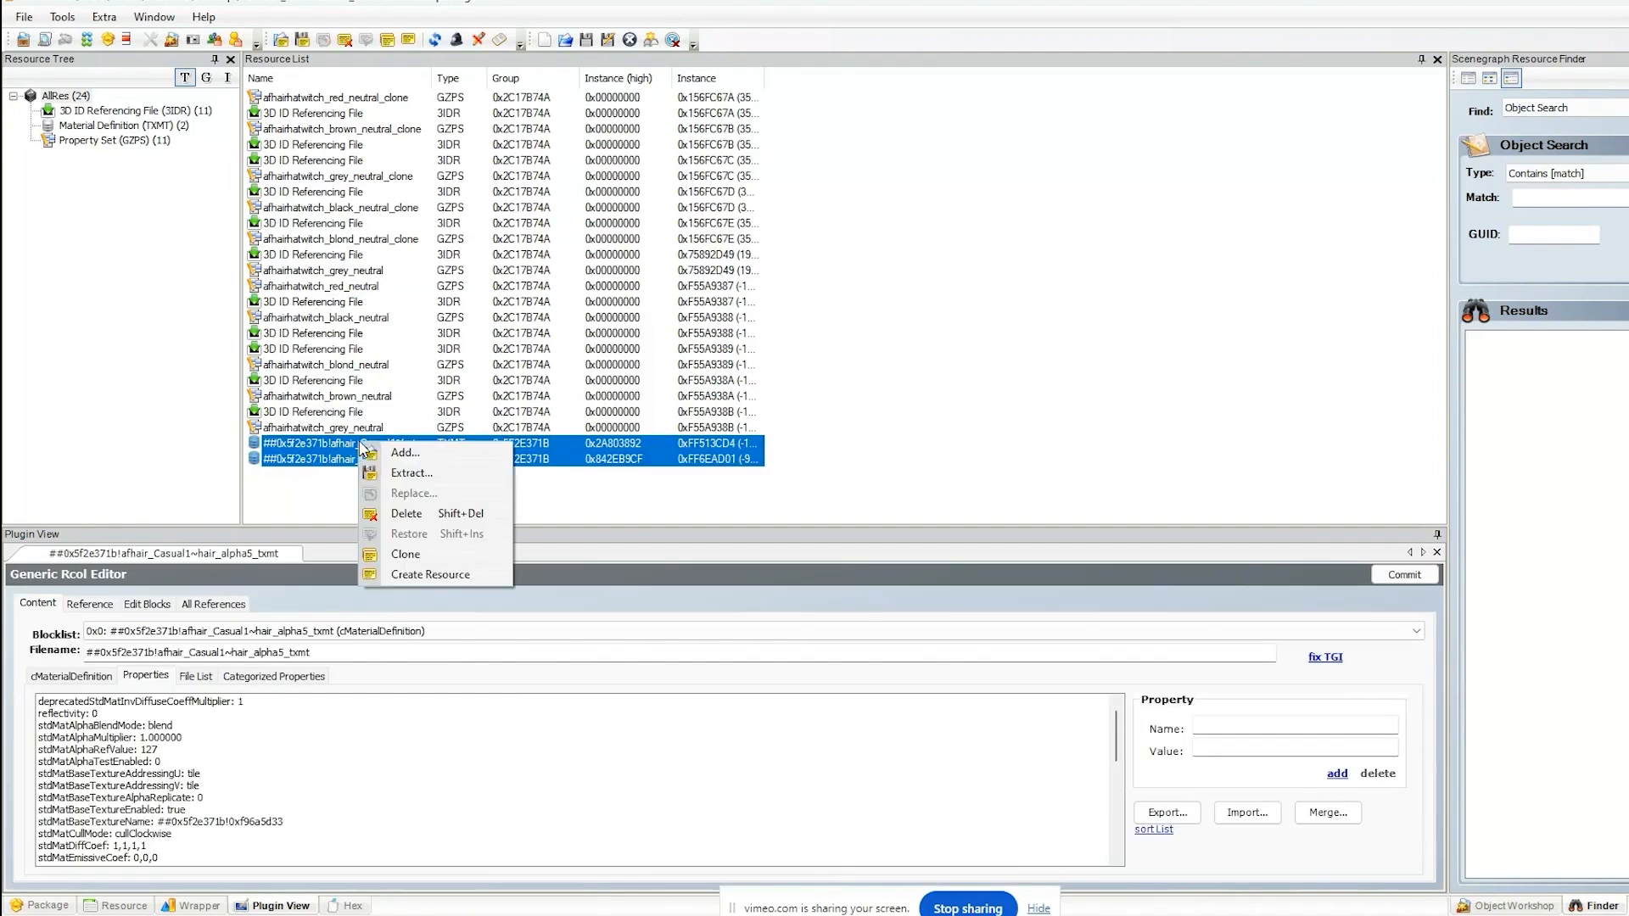
click(407, 513)
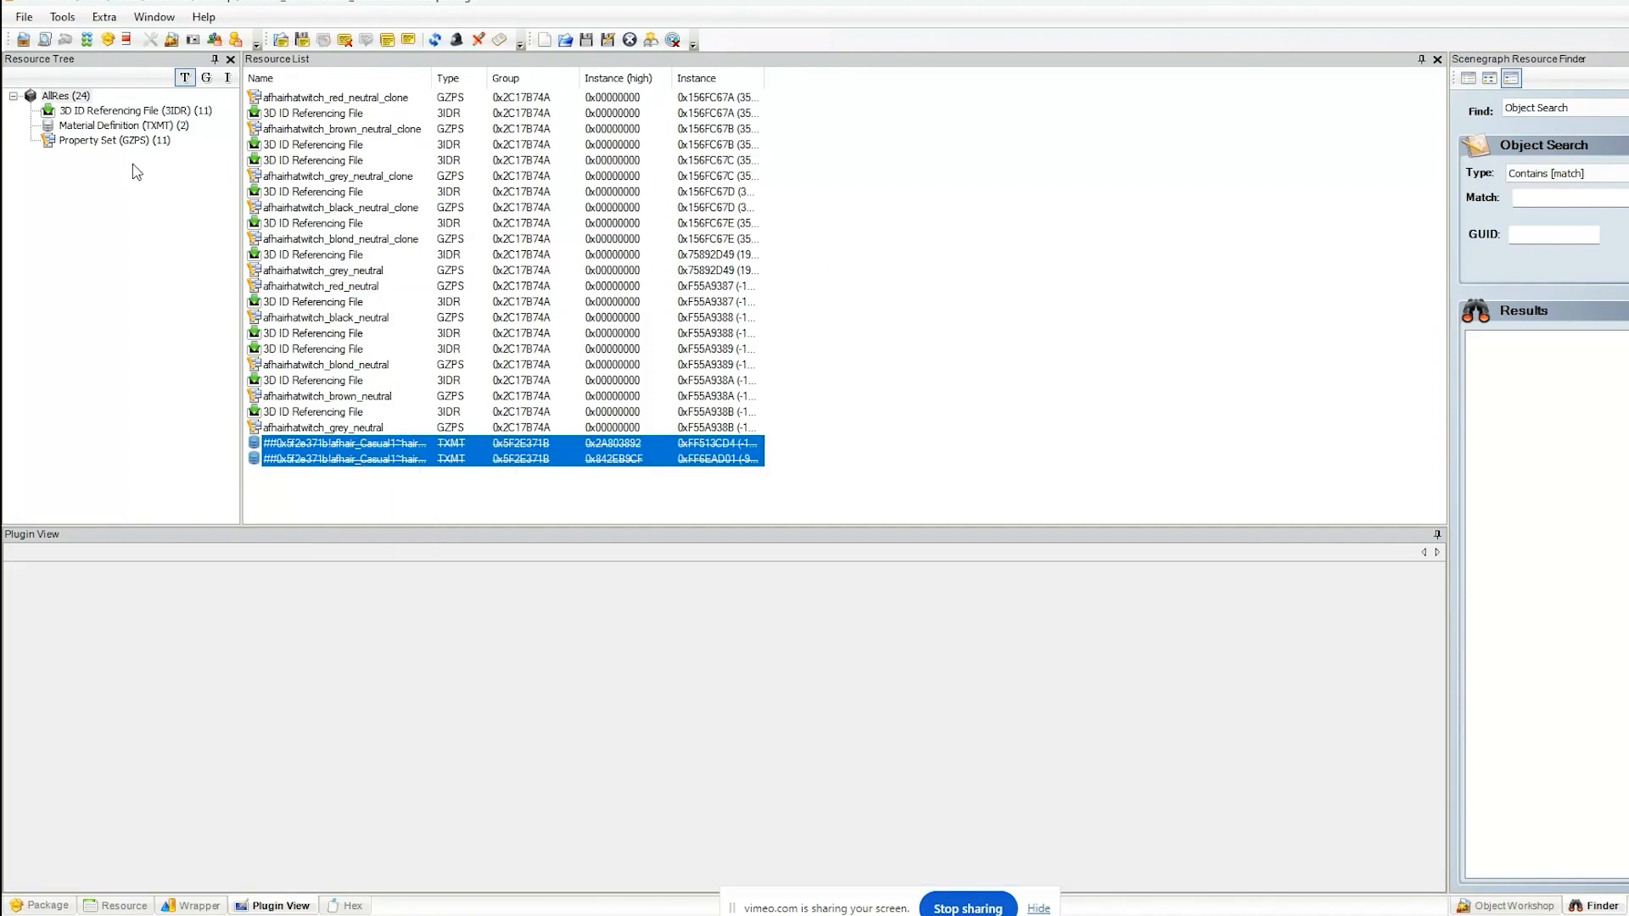
click(586, 40)
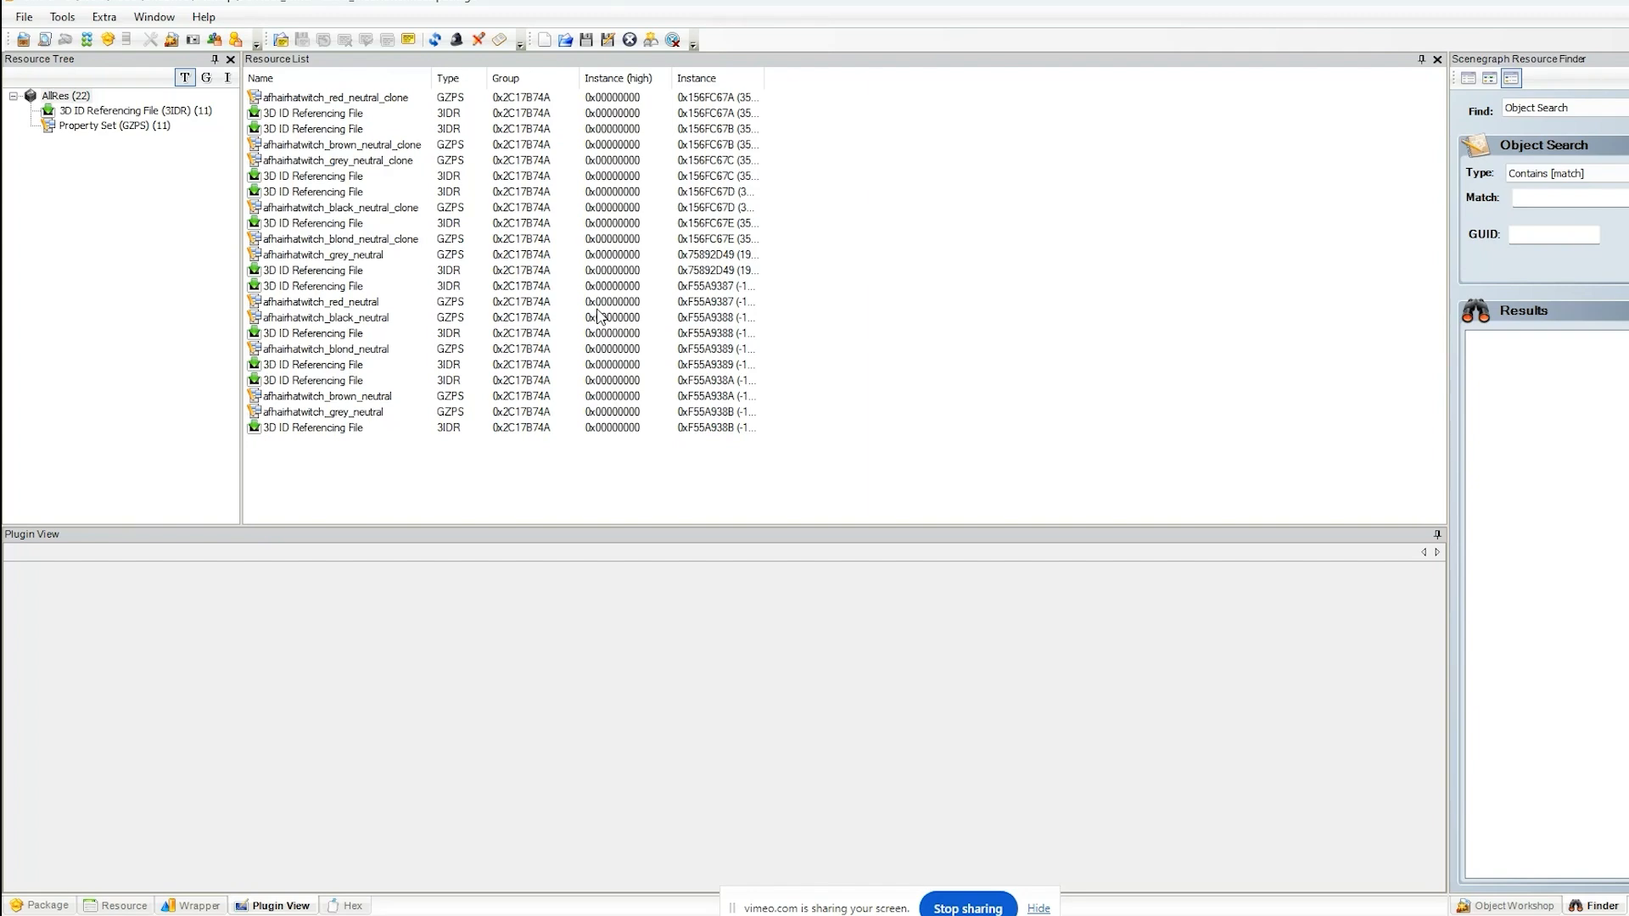
- Add all eight teen 3D ID Referencing files from 3D and Property Files > 2. teen, and sort the resources by Instance
right_click(1010, 275)
click(1030, 289)
click(610, 101)
scroll(709, 408, up, 10)
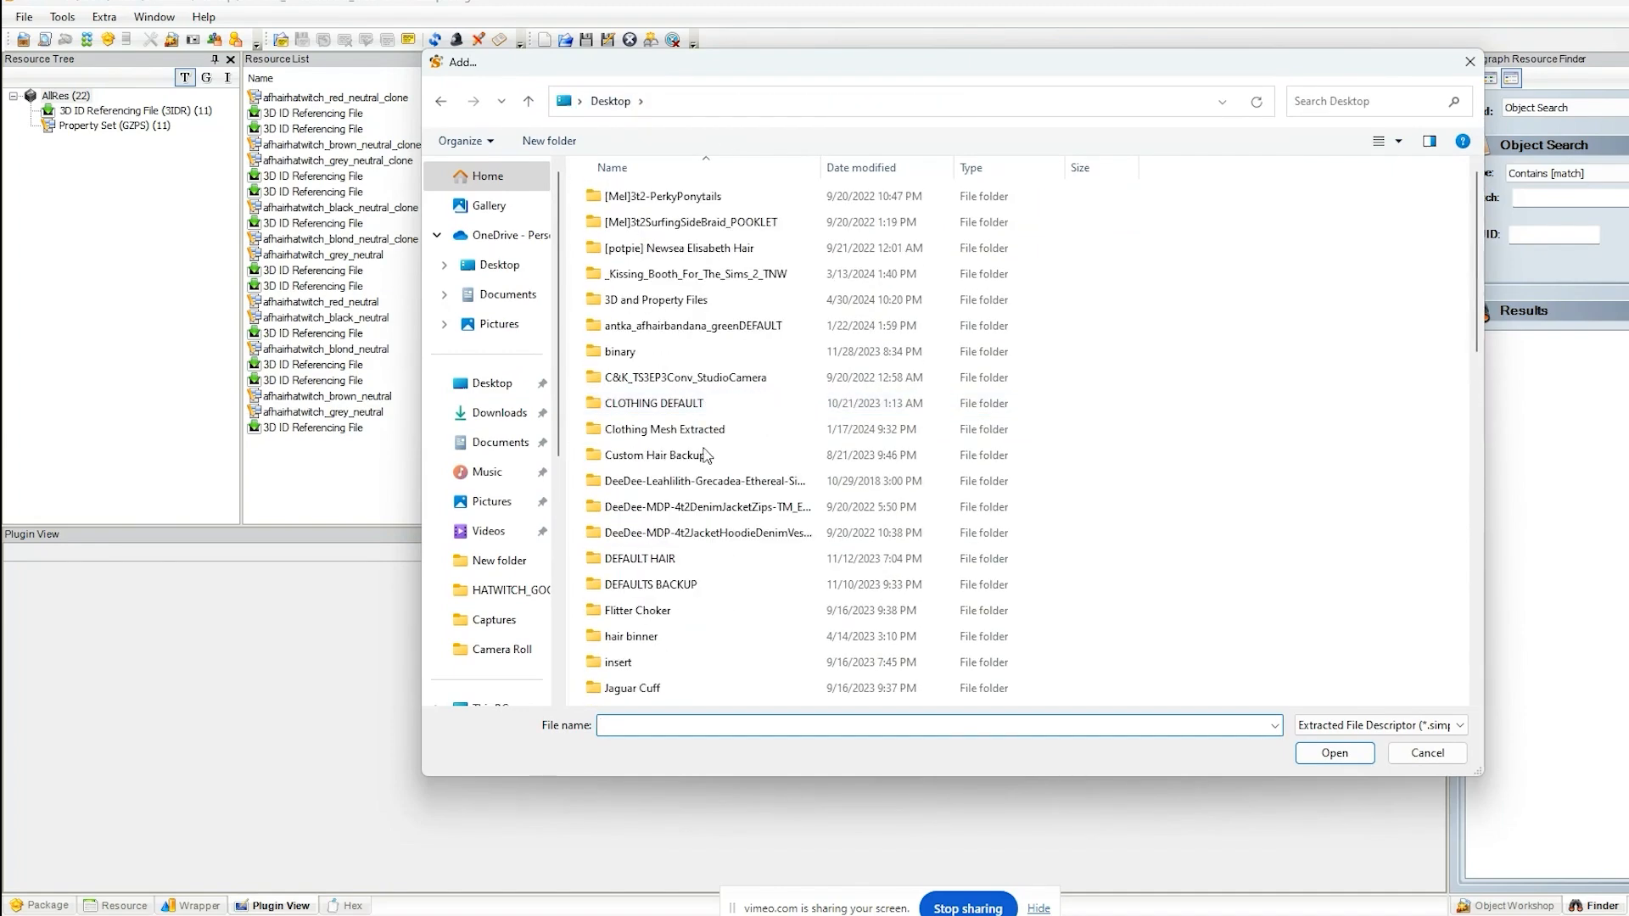
double_click(666, 300)
double_click(626, 222)
double_click(645, 196)
drag(825, 465, 706, 212)
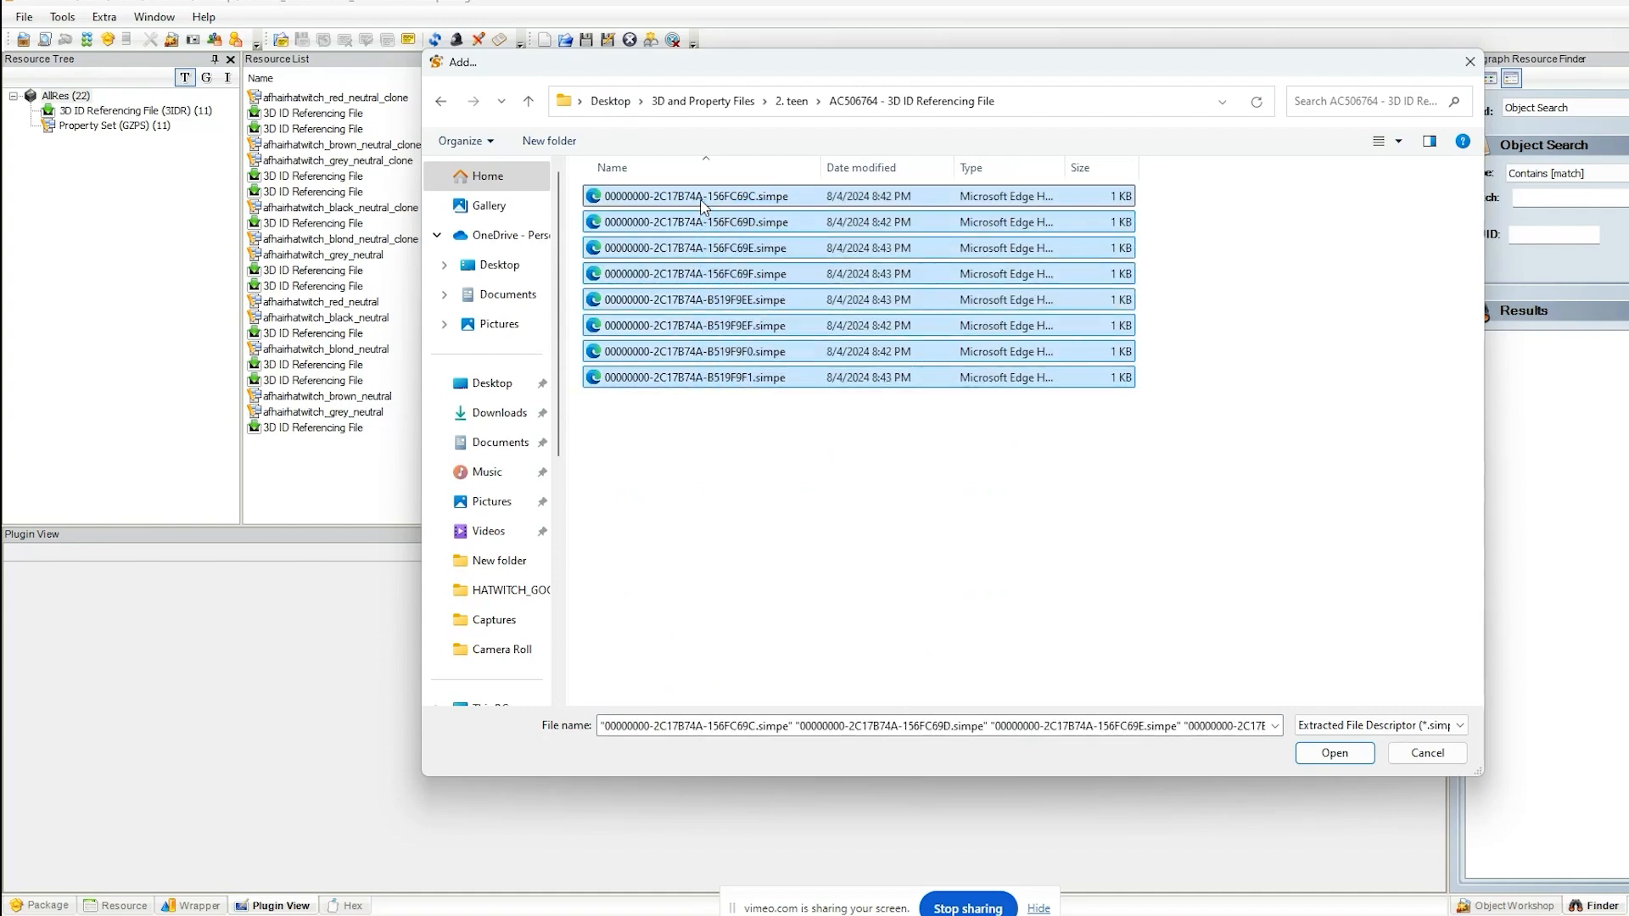
click(1335, 753)
click(689, 78)
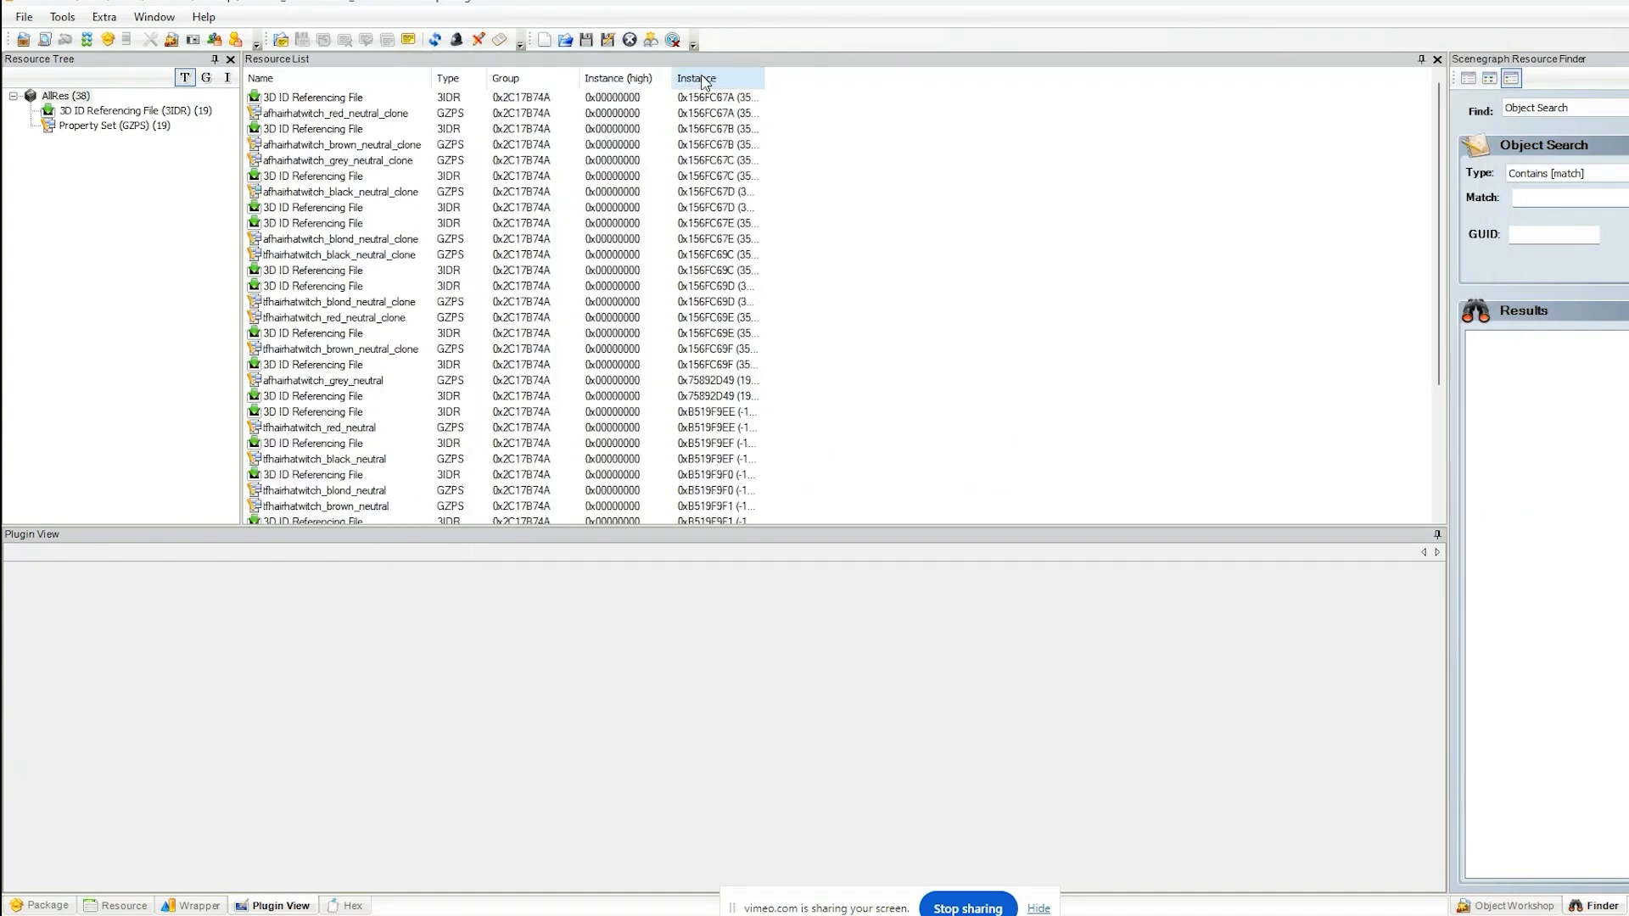
- Remove every reference from the teen black clone's 3D ID Referencing File (instance 0x156FC69C) and commit it
click(321, 258)
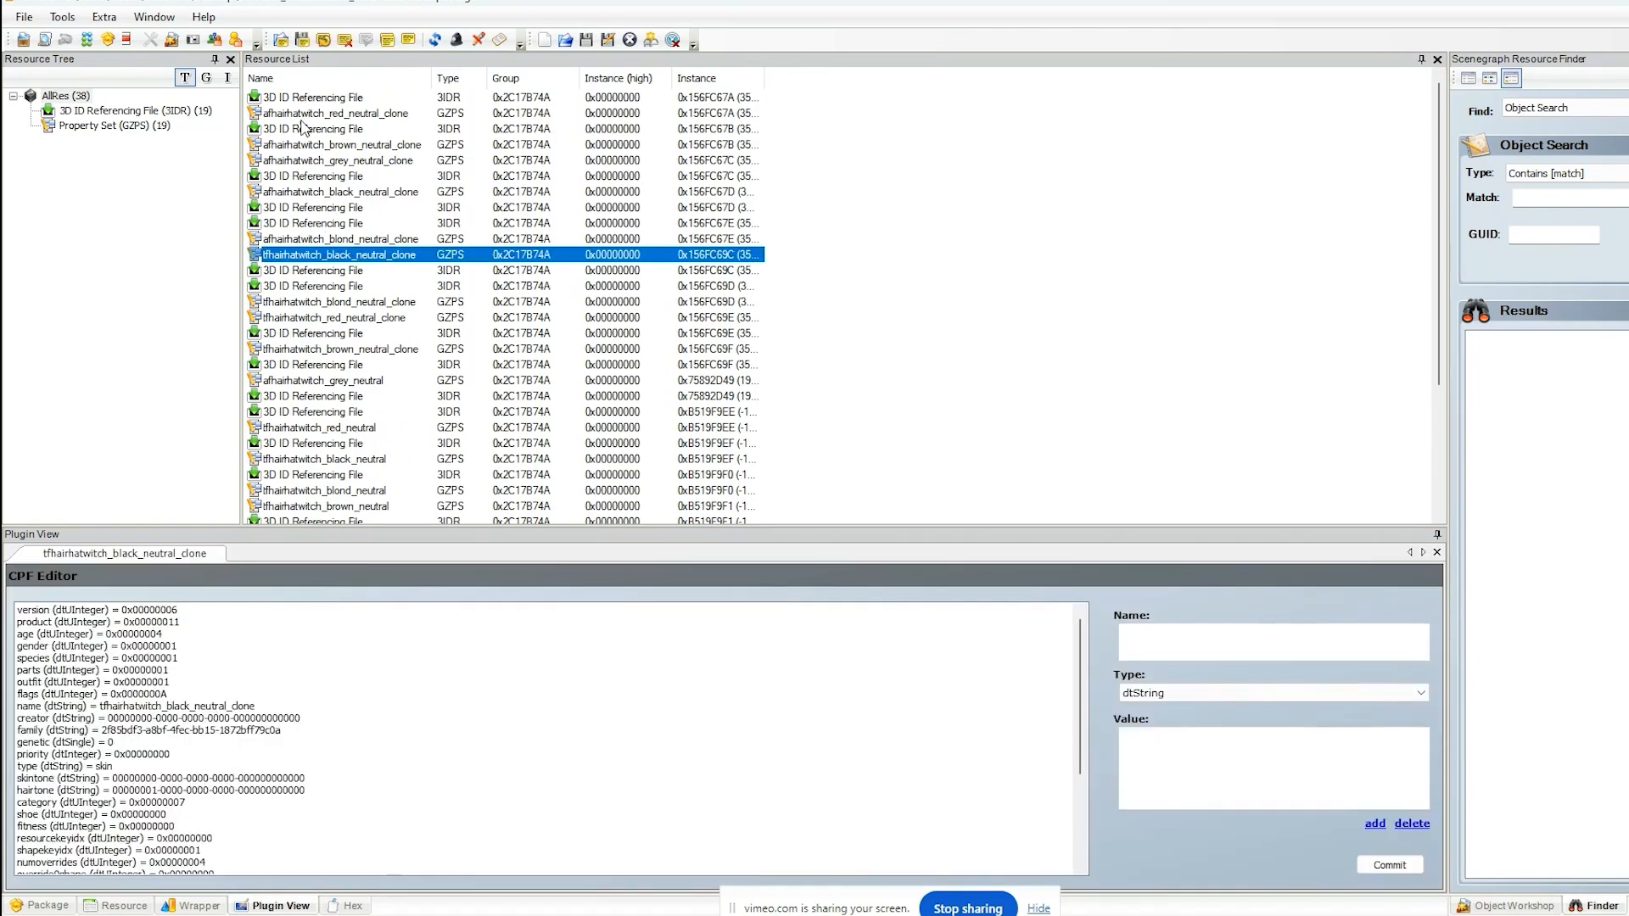
key(Down)
click(300, 667)
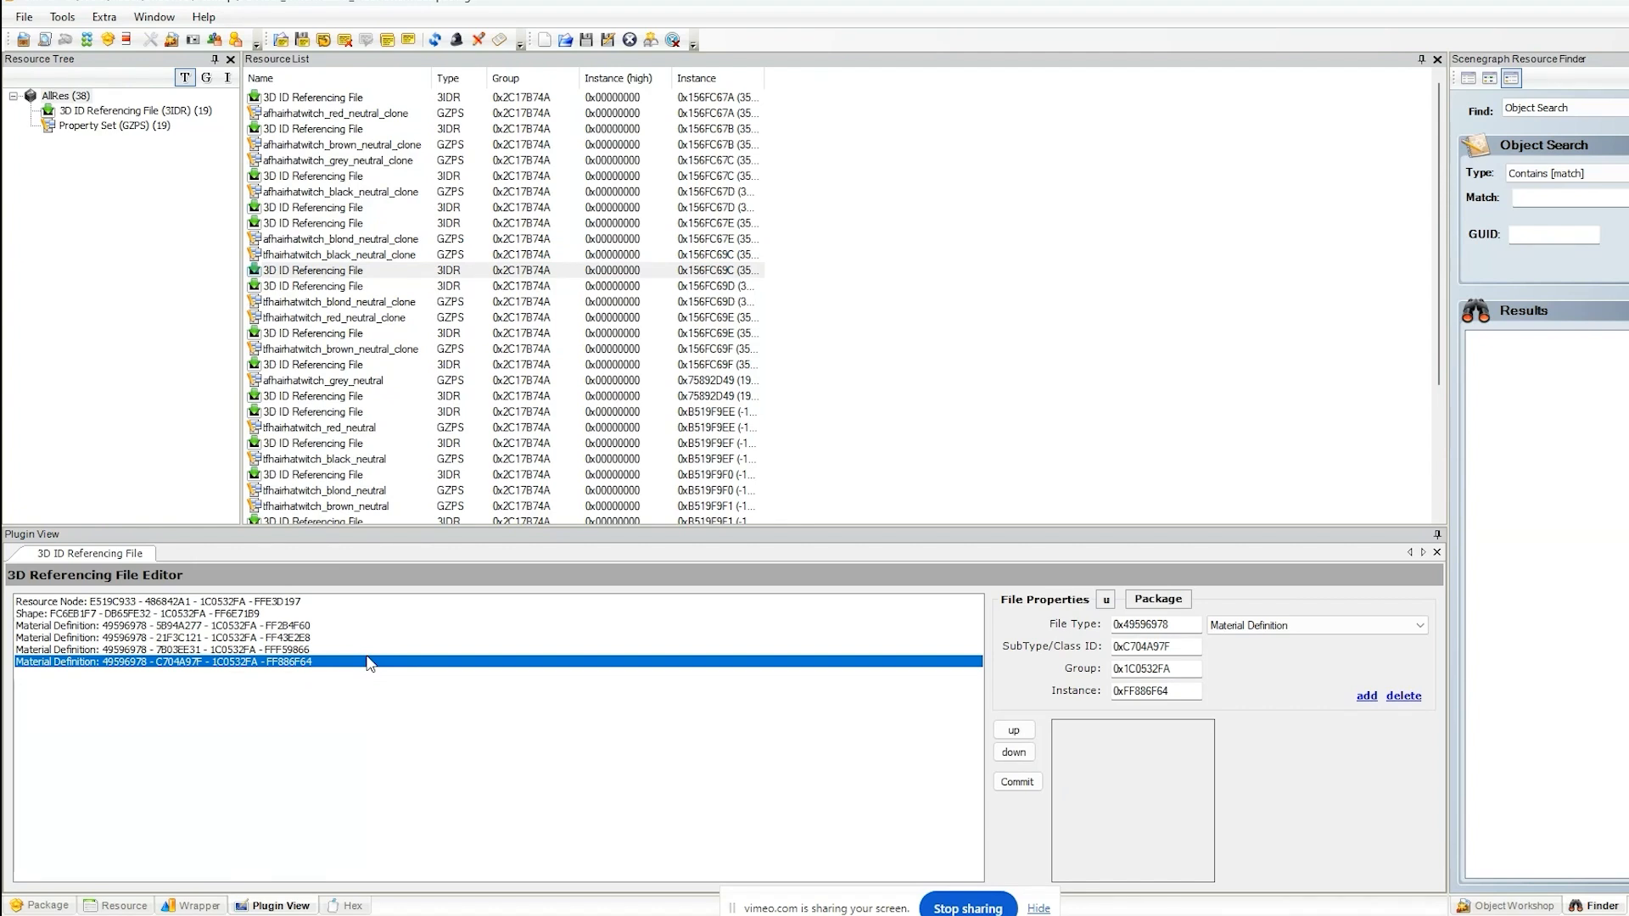
click(1403, 695)
click(383, 652)
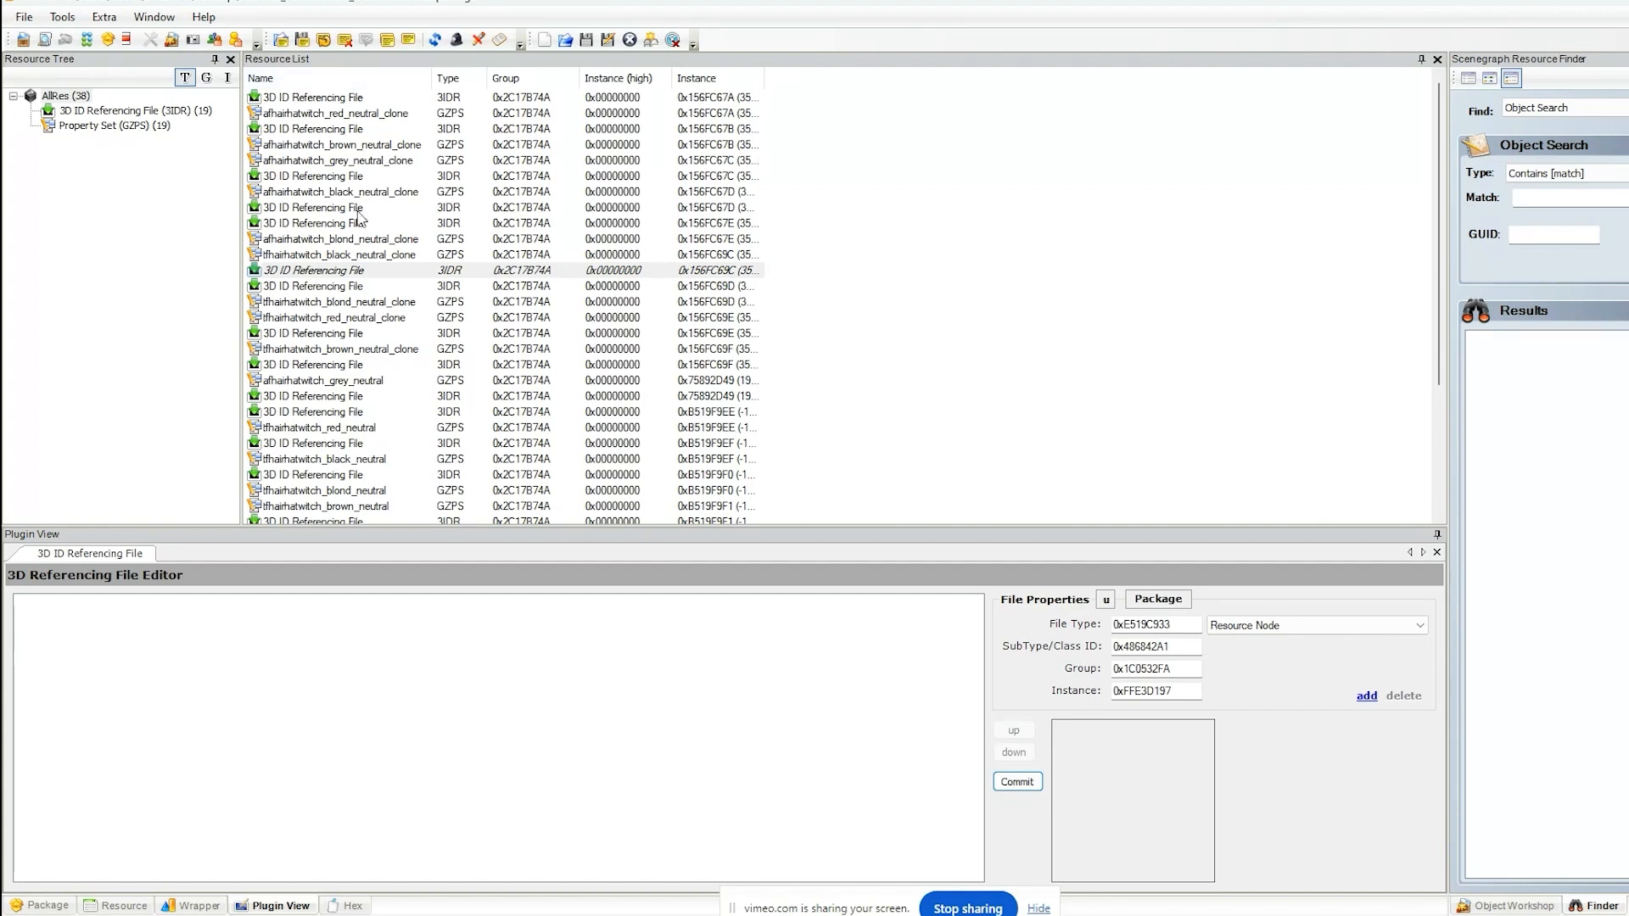
- Remove every reference from the 3D ID Referencing File with instance 0x156FC69D and commit the change
click(329, 291)
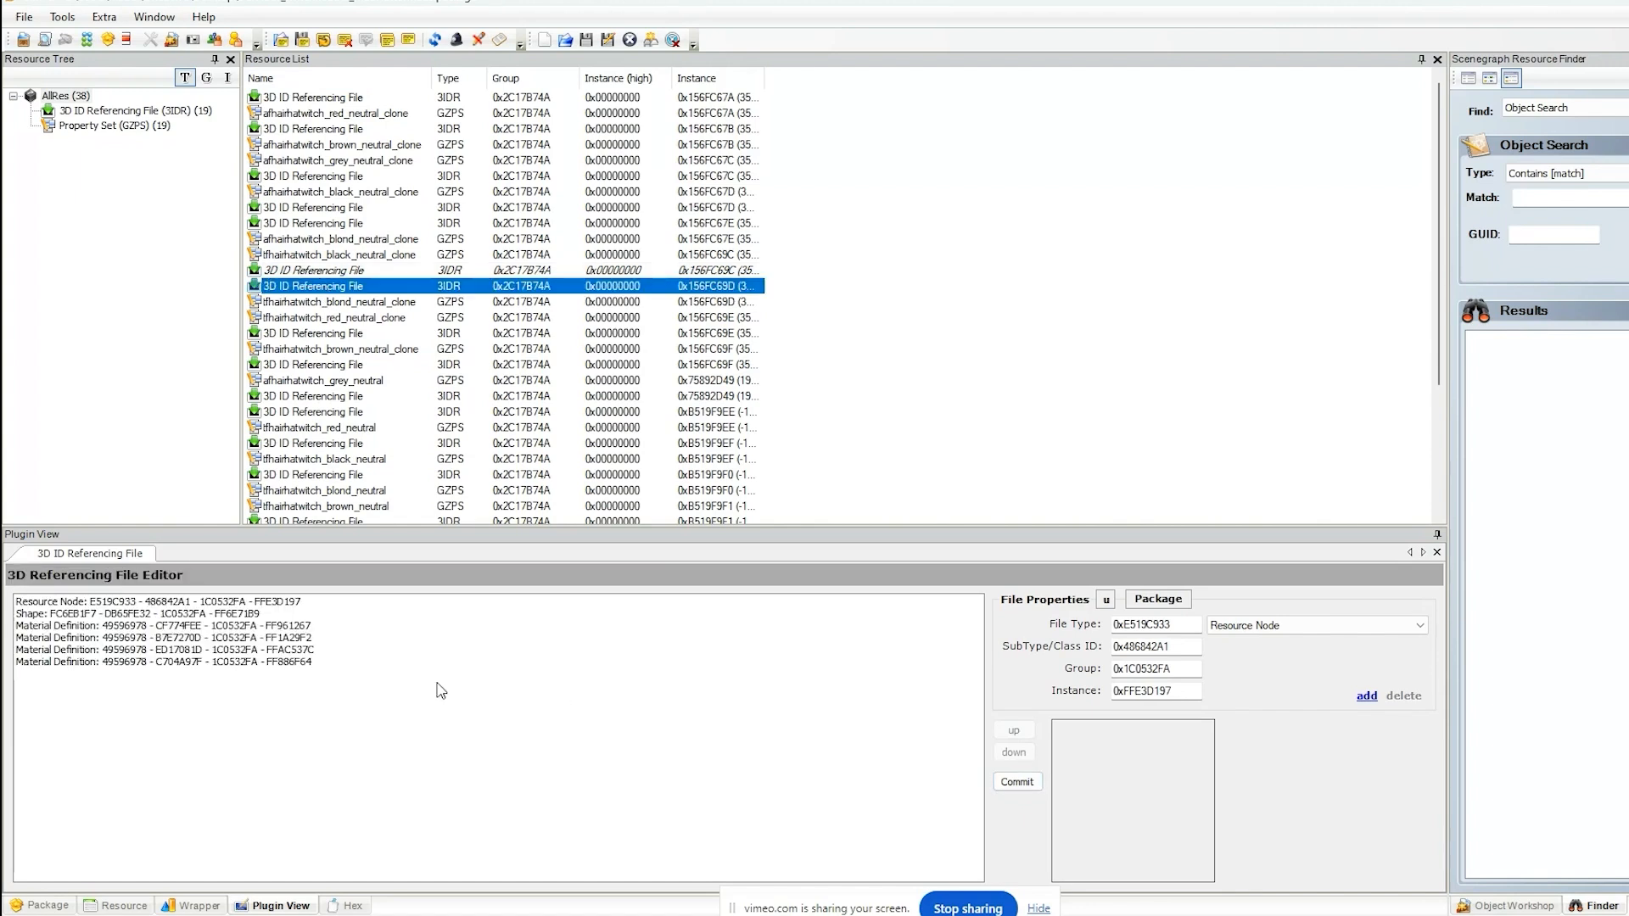
click(417, 663)
click(1403, 696)
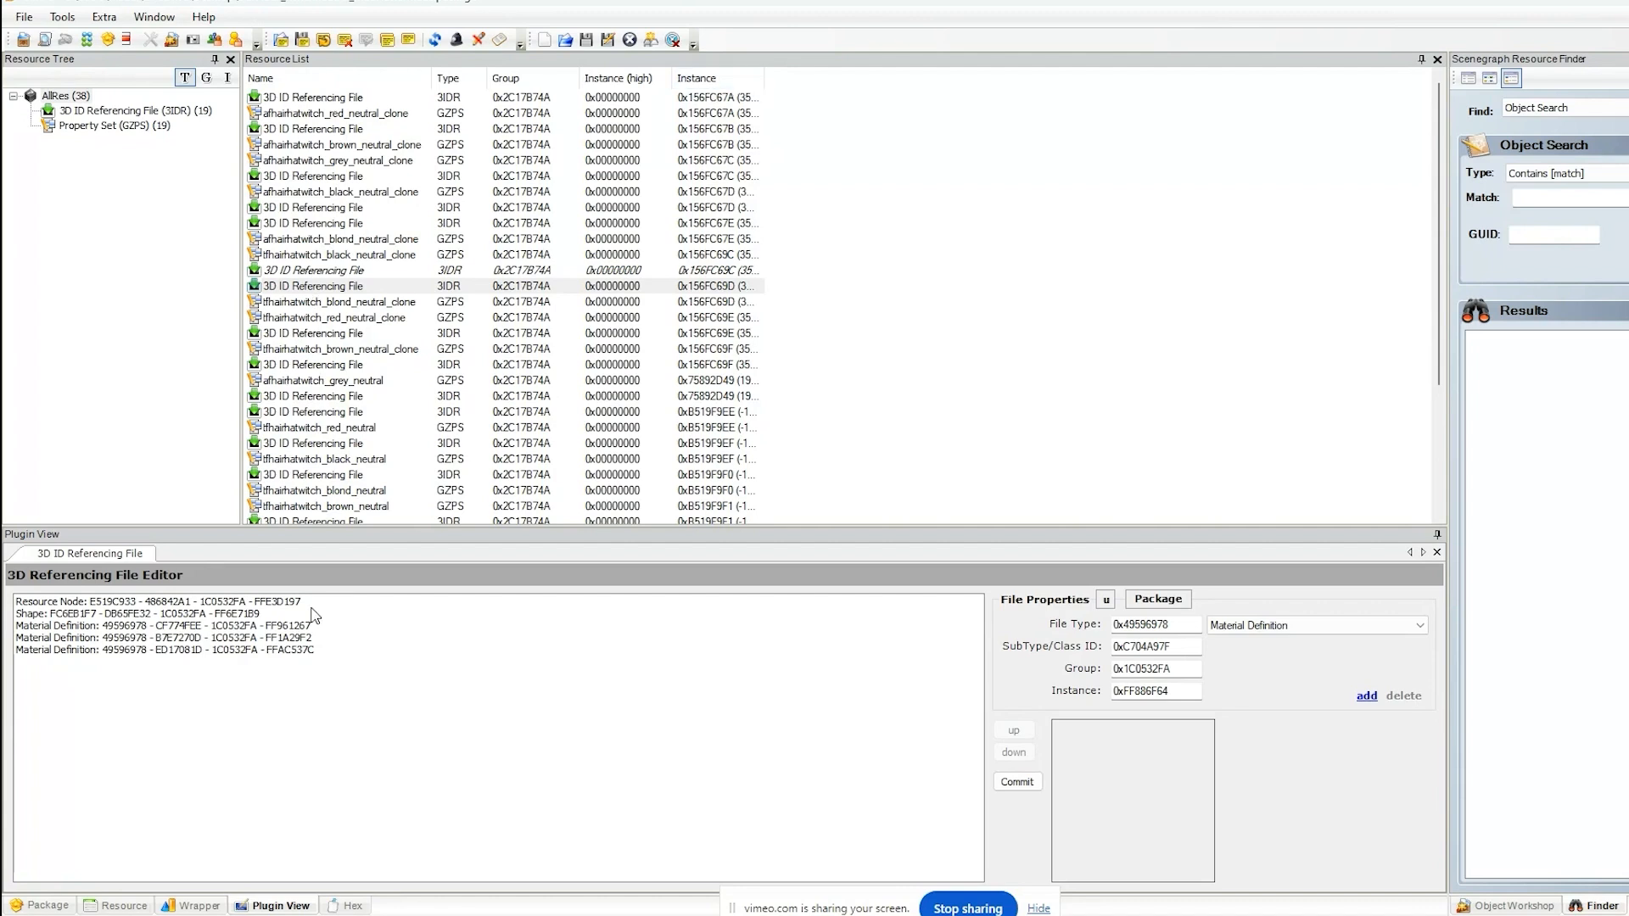
click(312, 638)
click(1404, 696)
click(541, 644)
click(1404, 696)
click(468, 634)
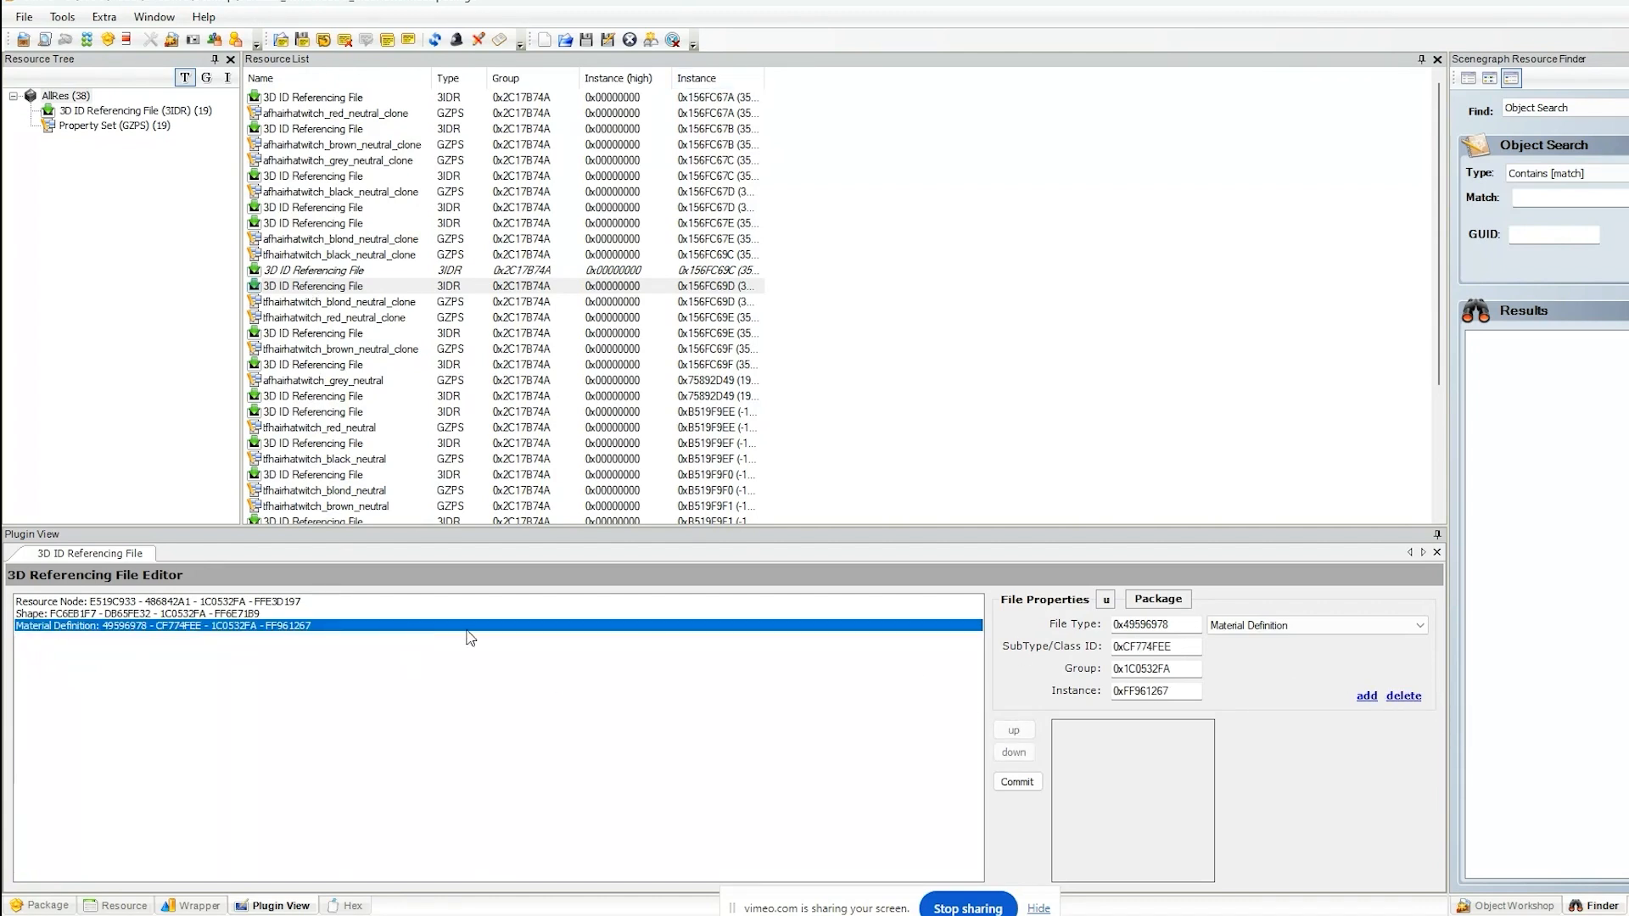
click(1403, 695)
click(1018, 781)
click(925, 524)
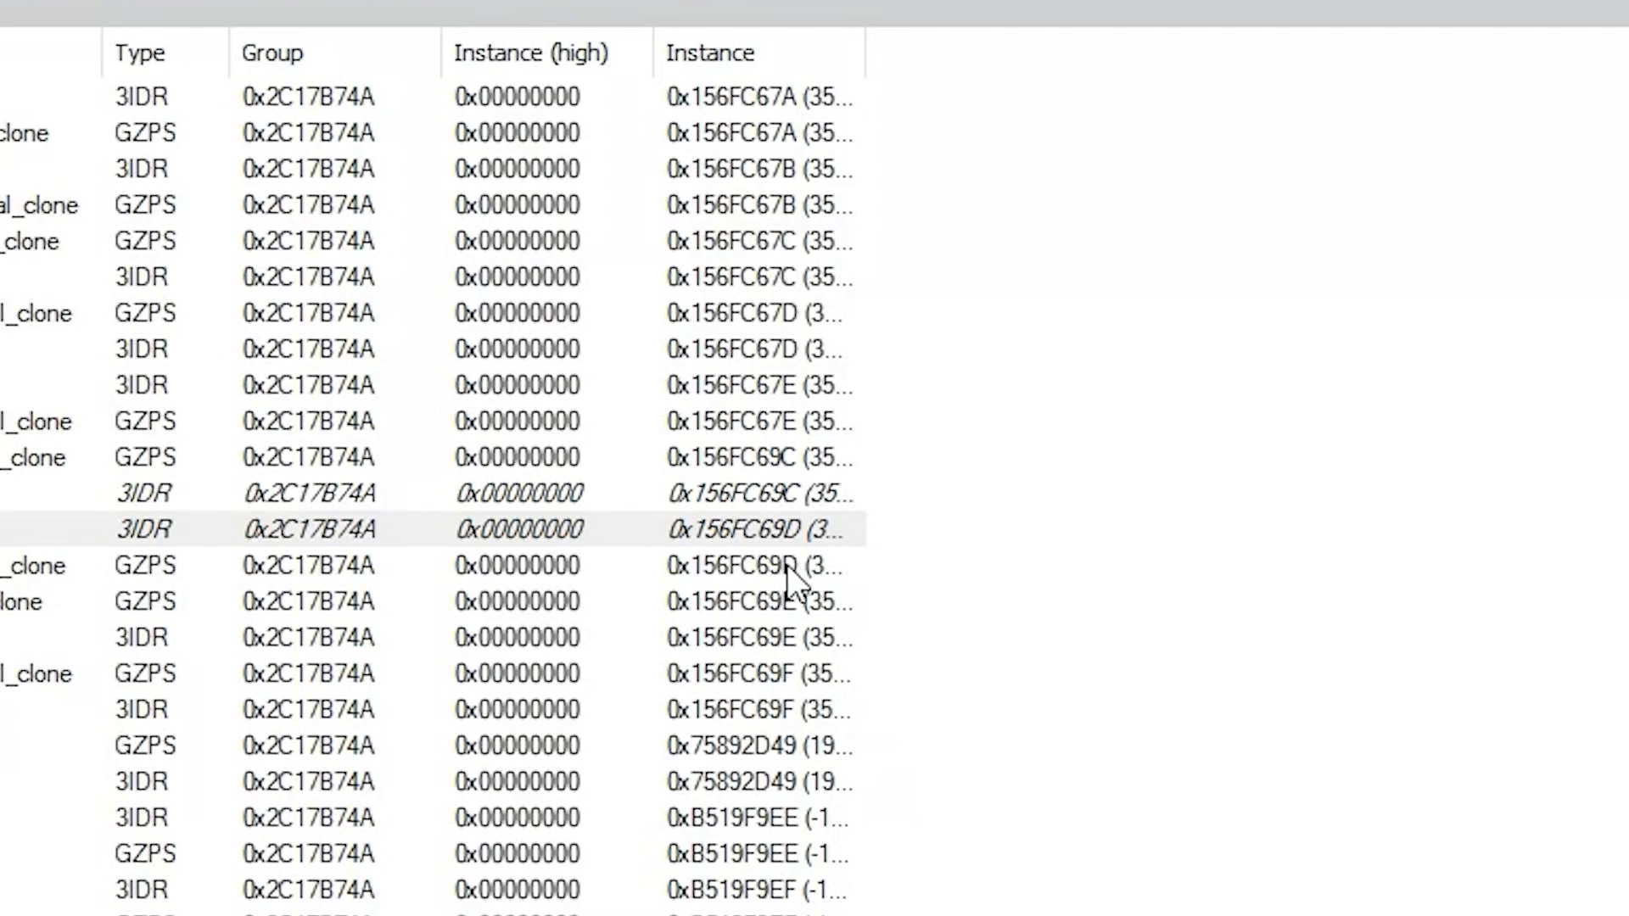
- Check the teen blond and red neutral clone property sets and their 3D ID Referencing Files
click(787, 565)
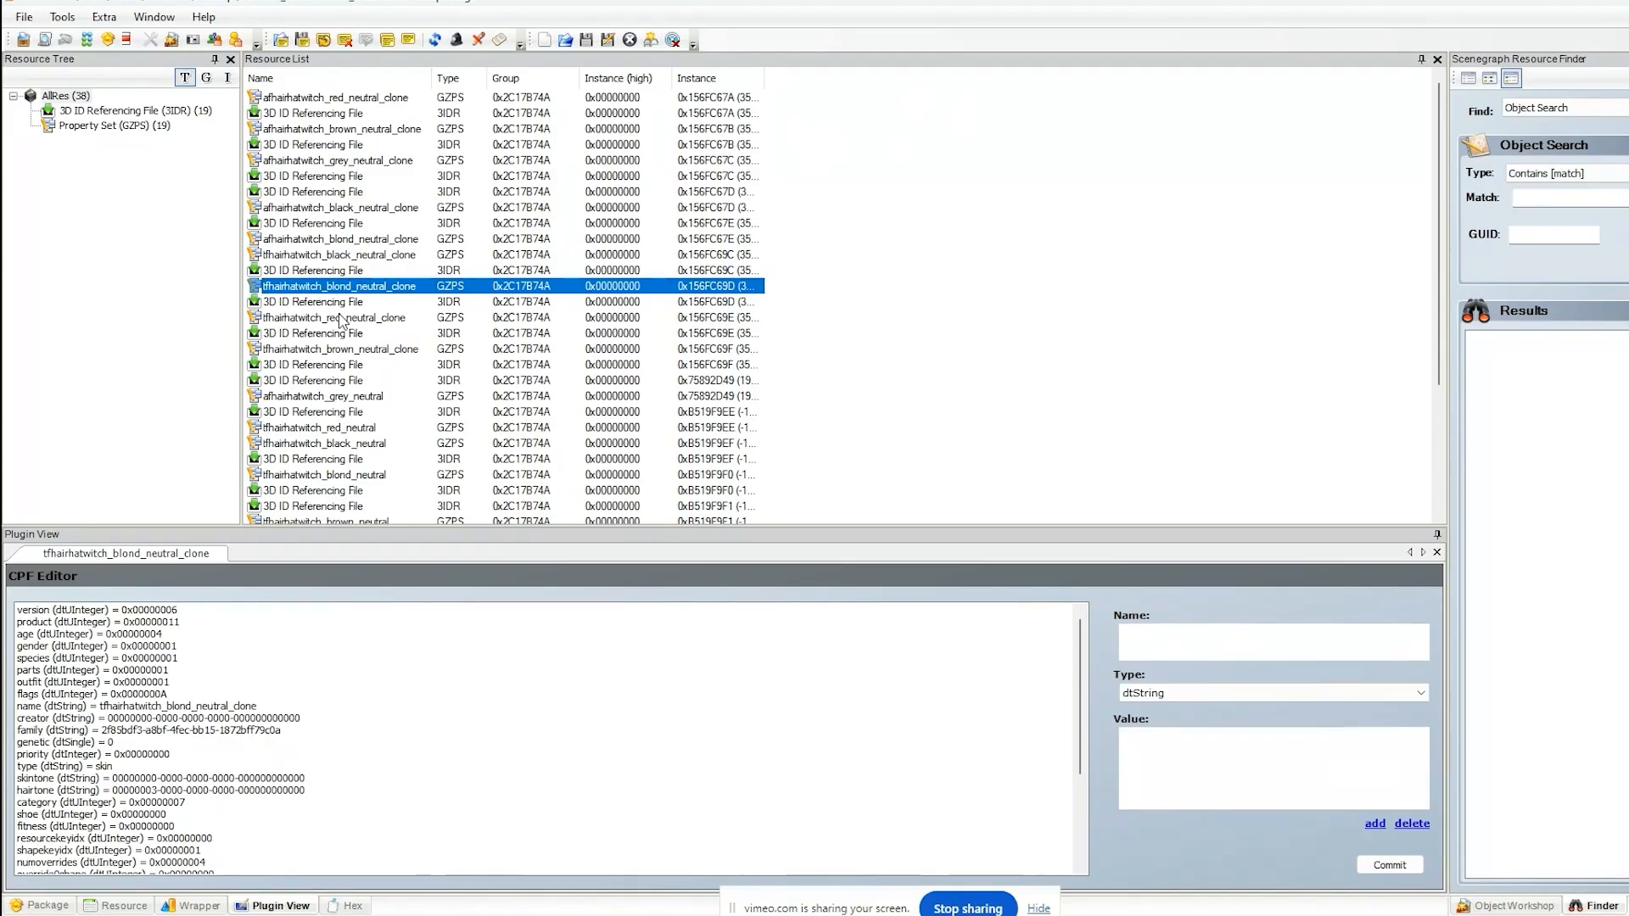
click(348, 319)
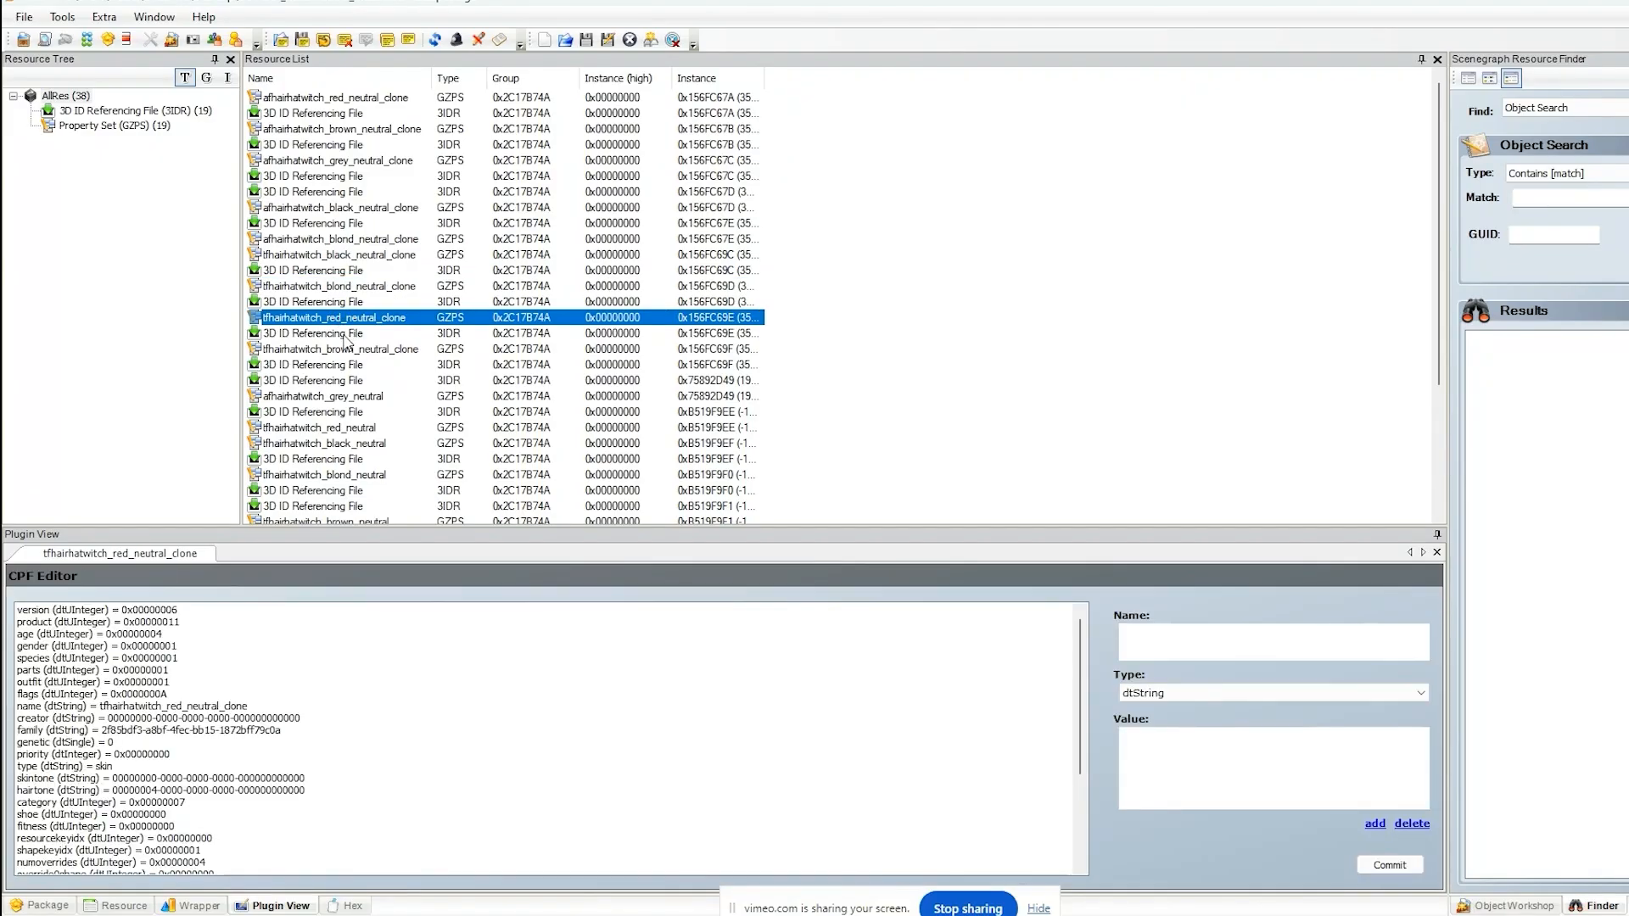
click(338, 303)
click(337, 319)
click(336, 335)
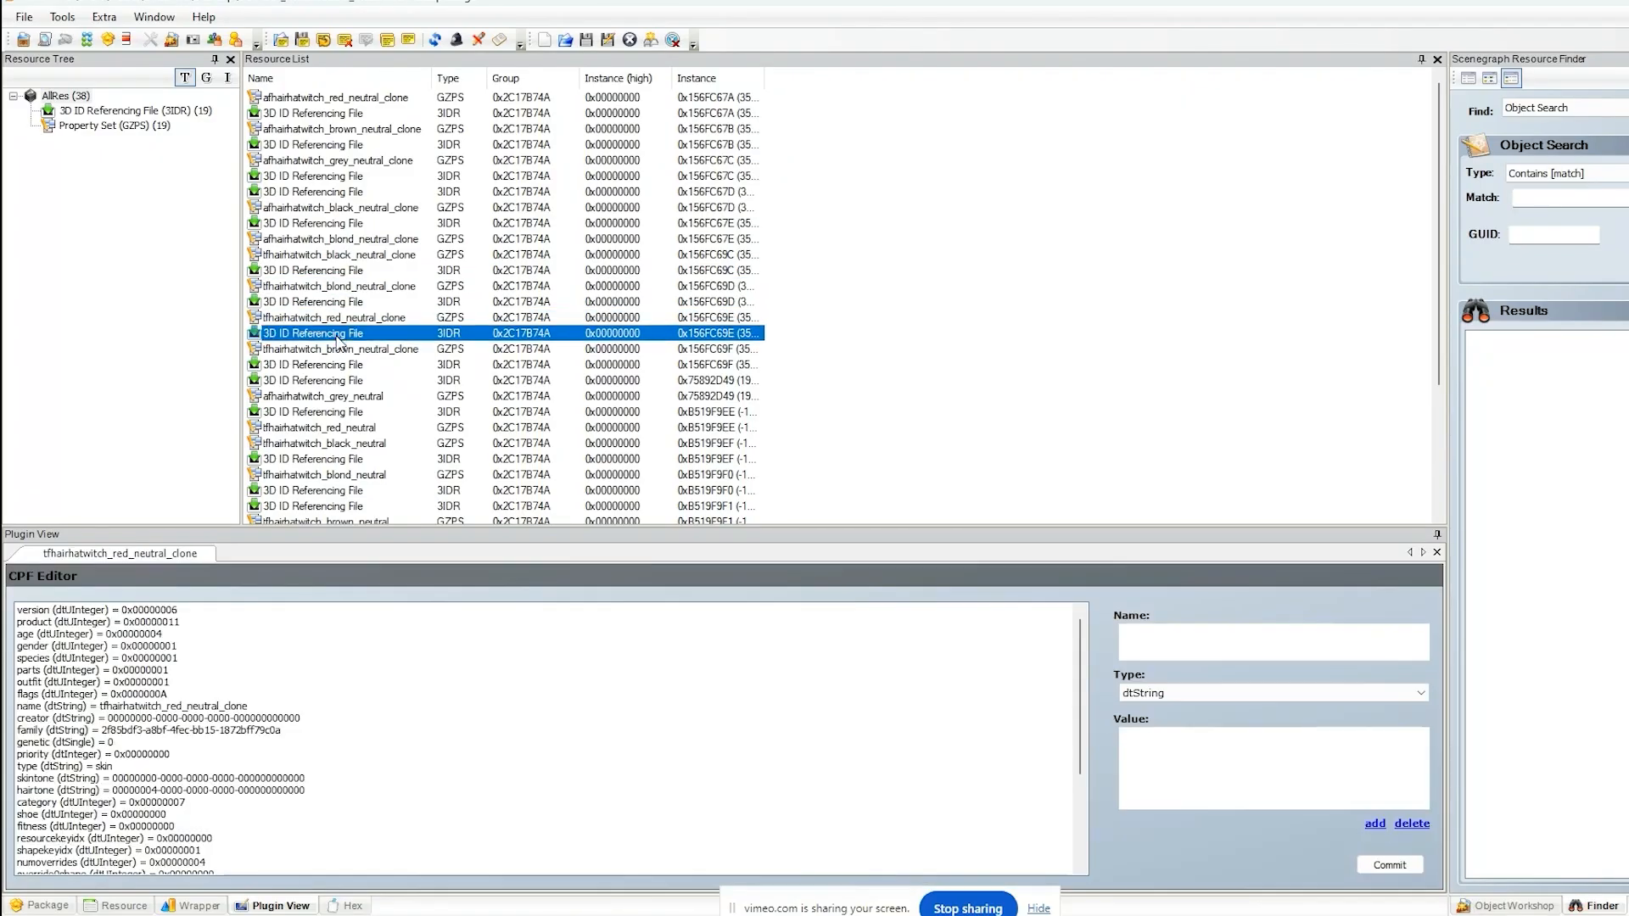
- Add the teen resource node 6BCD6719-1C050000-FFA32EB3.5cr from Clothing Mesh Extracted > teen to the package
right_click(993, 198)
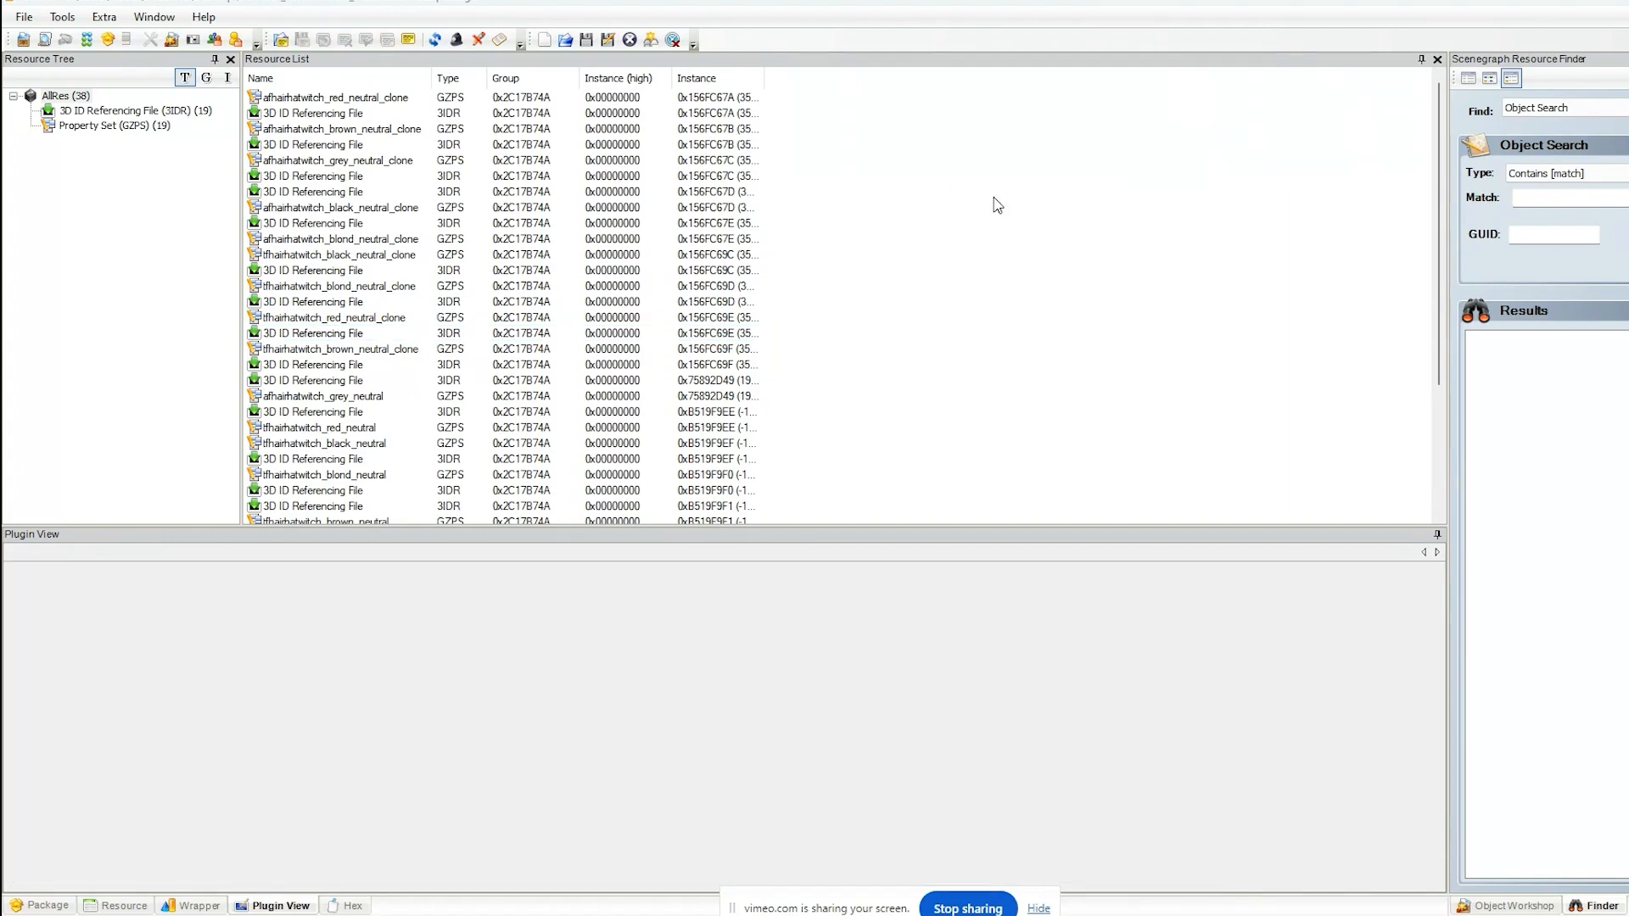
click(996, 202)
click(621, 102)
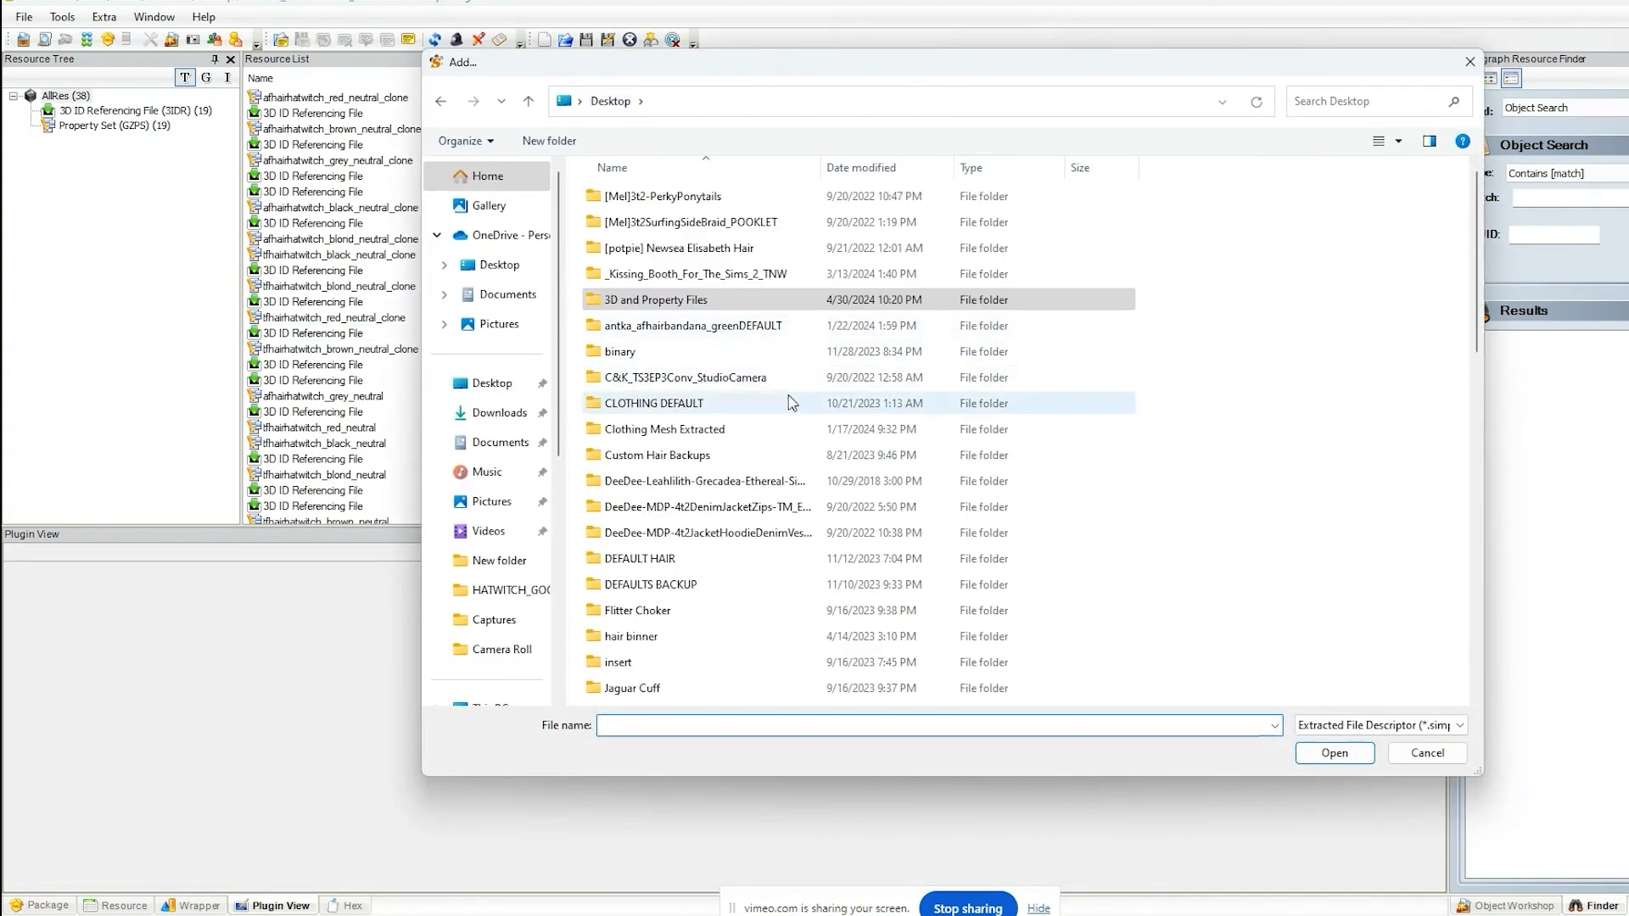
scroll(772, 568, down, 2)
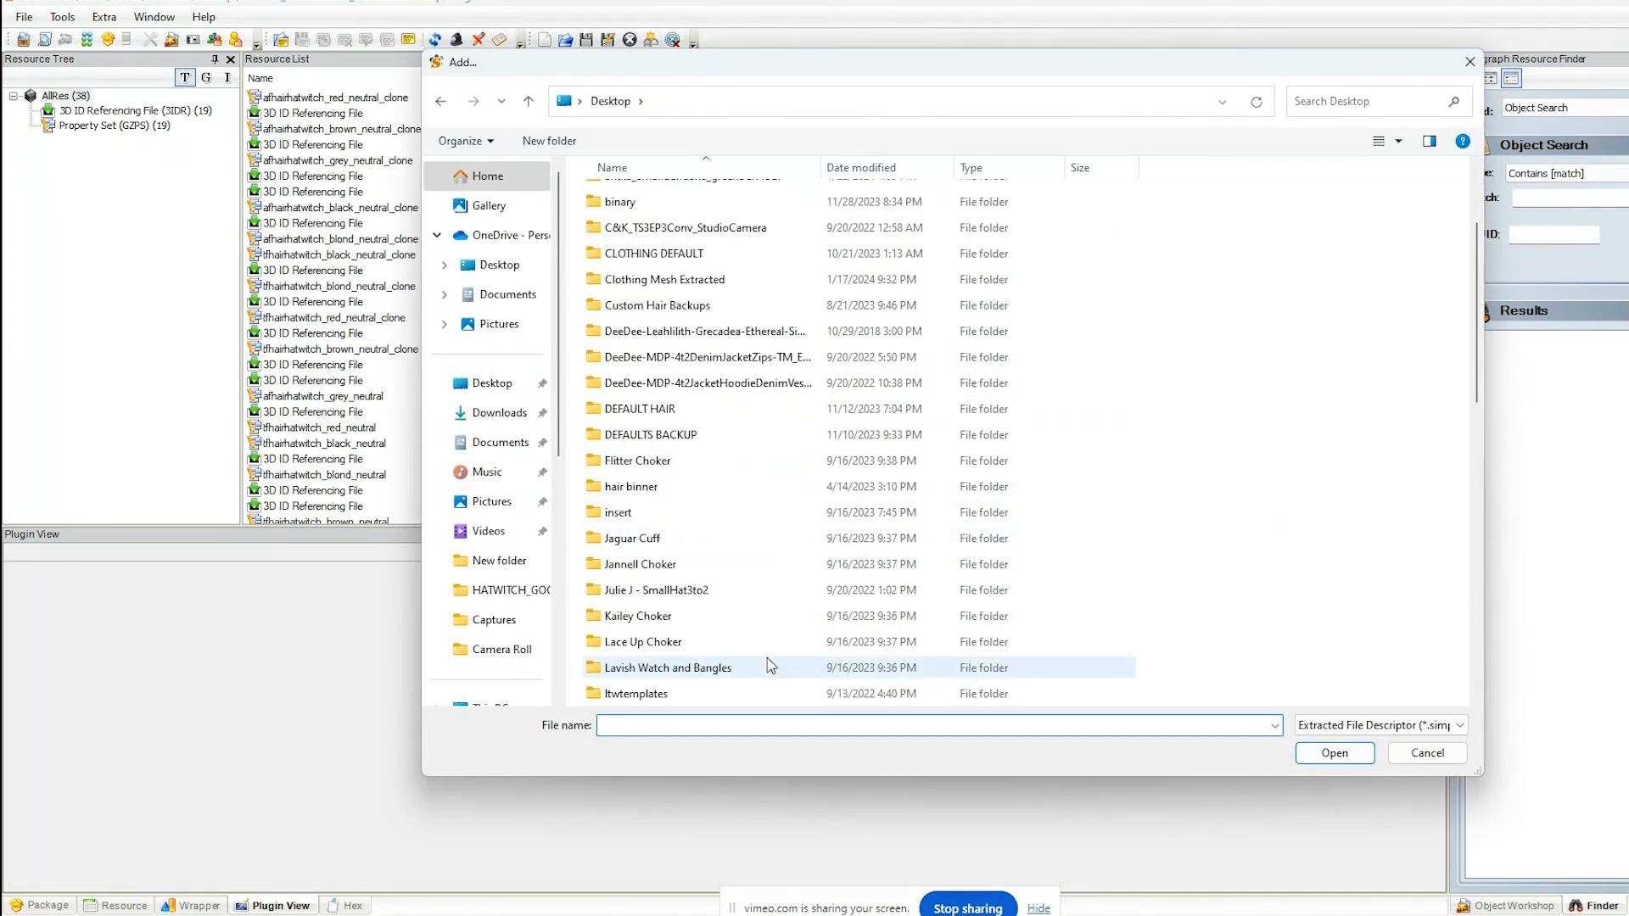
scroll(760, 594, up, 2)
double_click(665, 356)
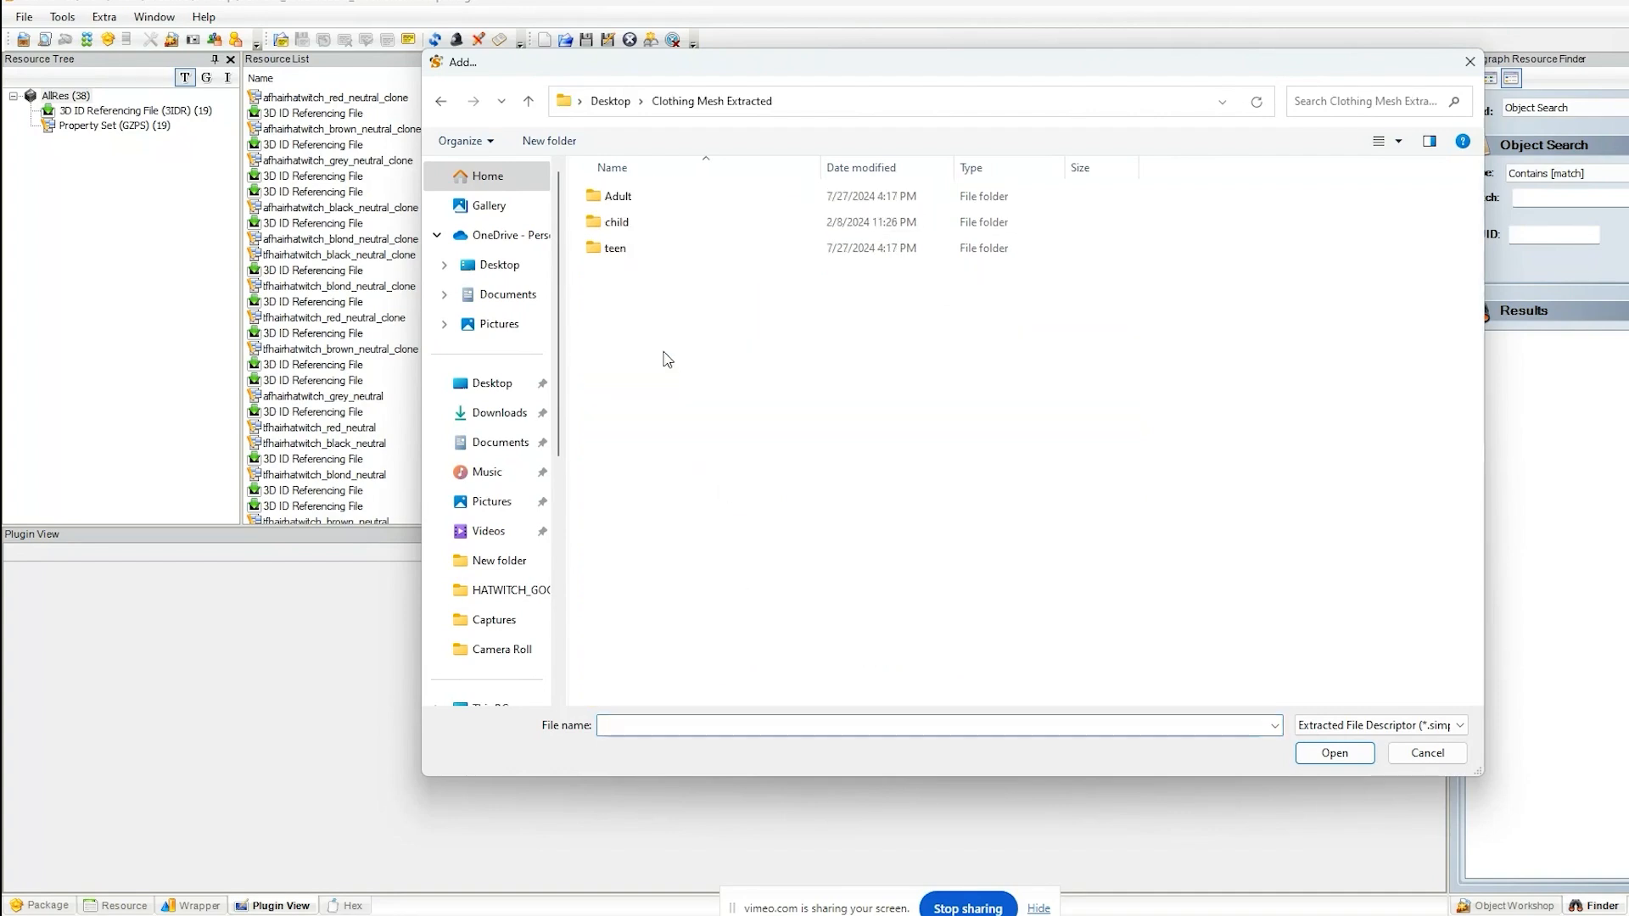
double_click(637, 248)
double_click(702, 251)
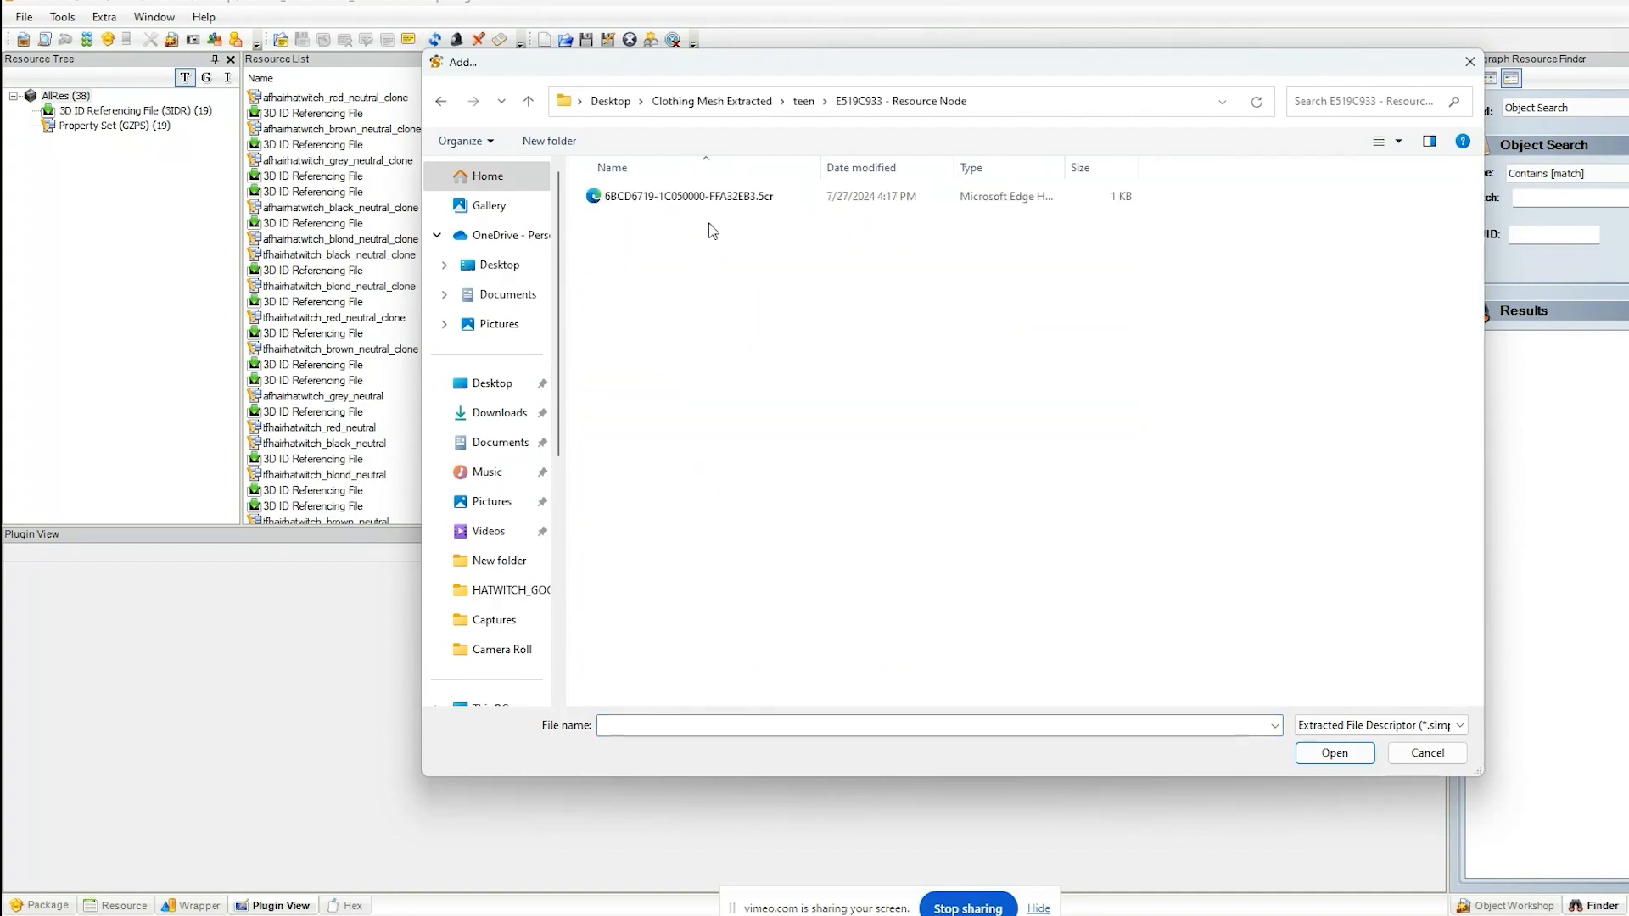
double_click(688, 196)
- Add the teen shape DBDB68DD-1C050000-FFD83385.5sh from the FC6EB1F7 - Shape folder to the package
right_click(903, 239)
click(925, 247)
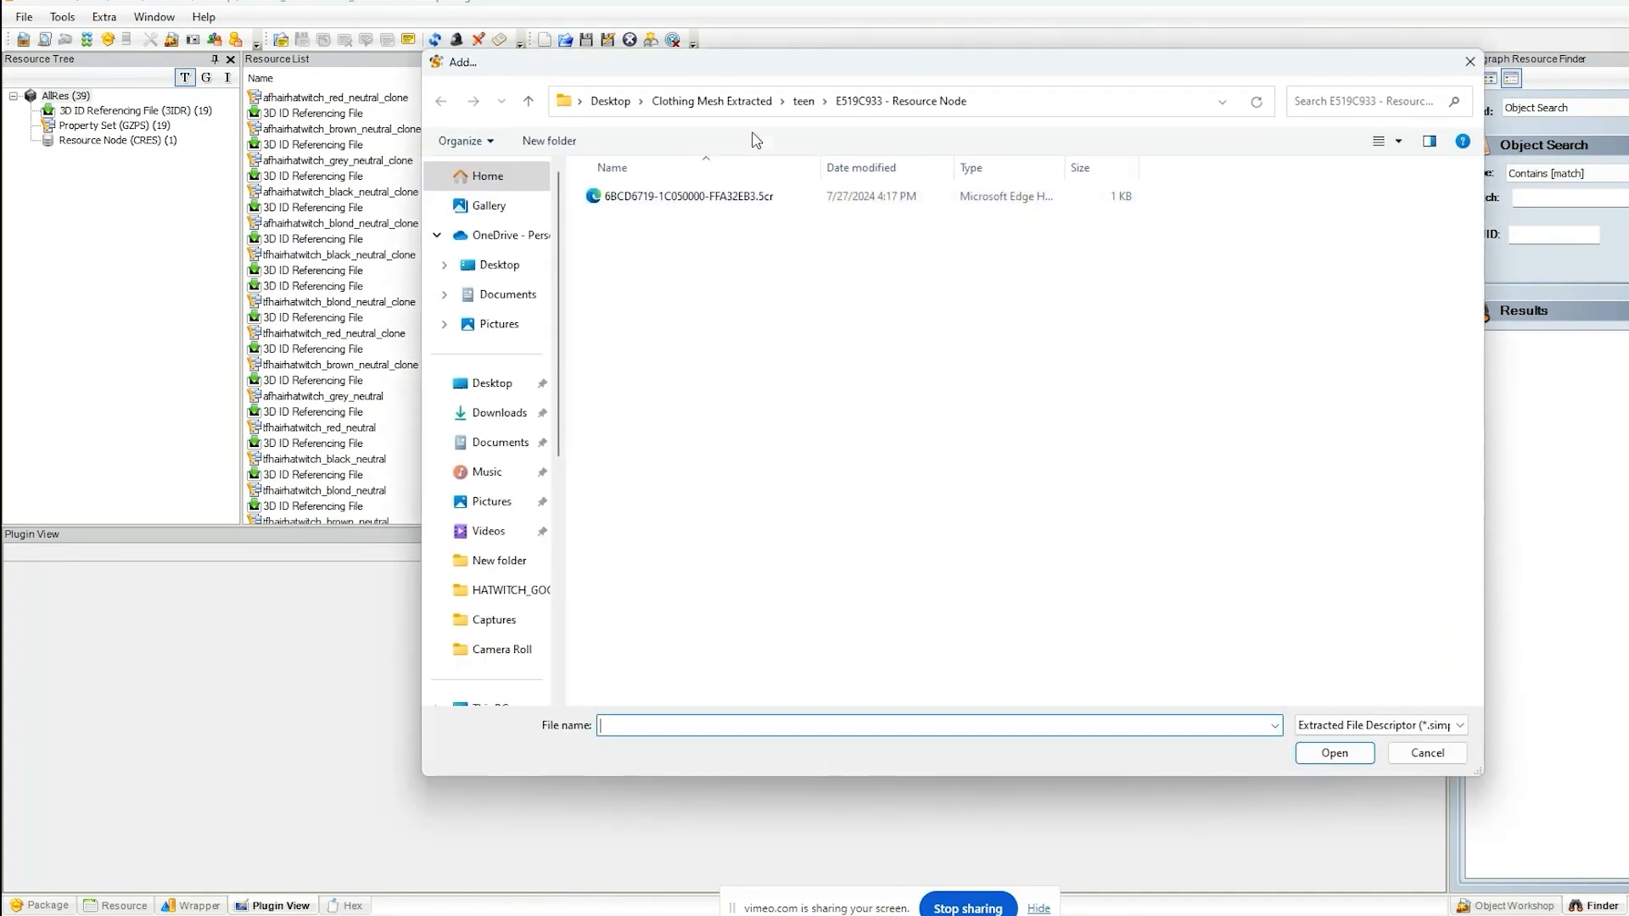
click(803, 101)
double_click(654, 275)
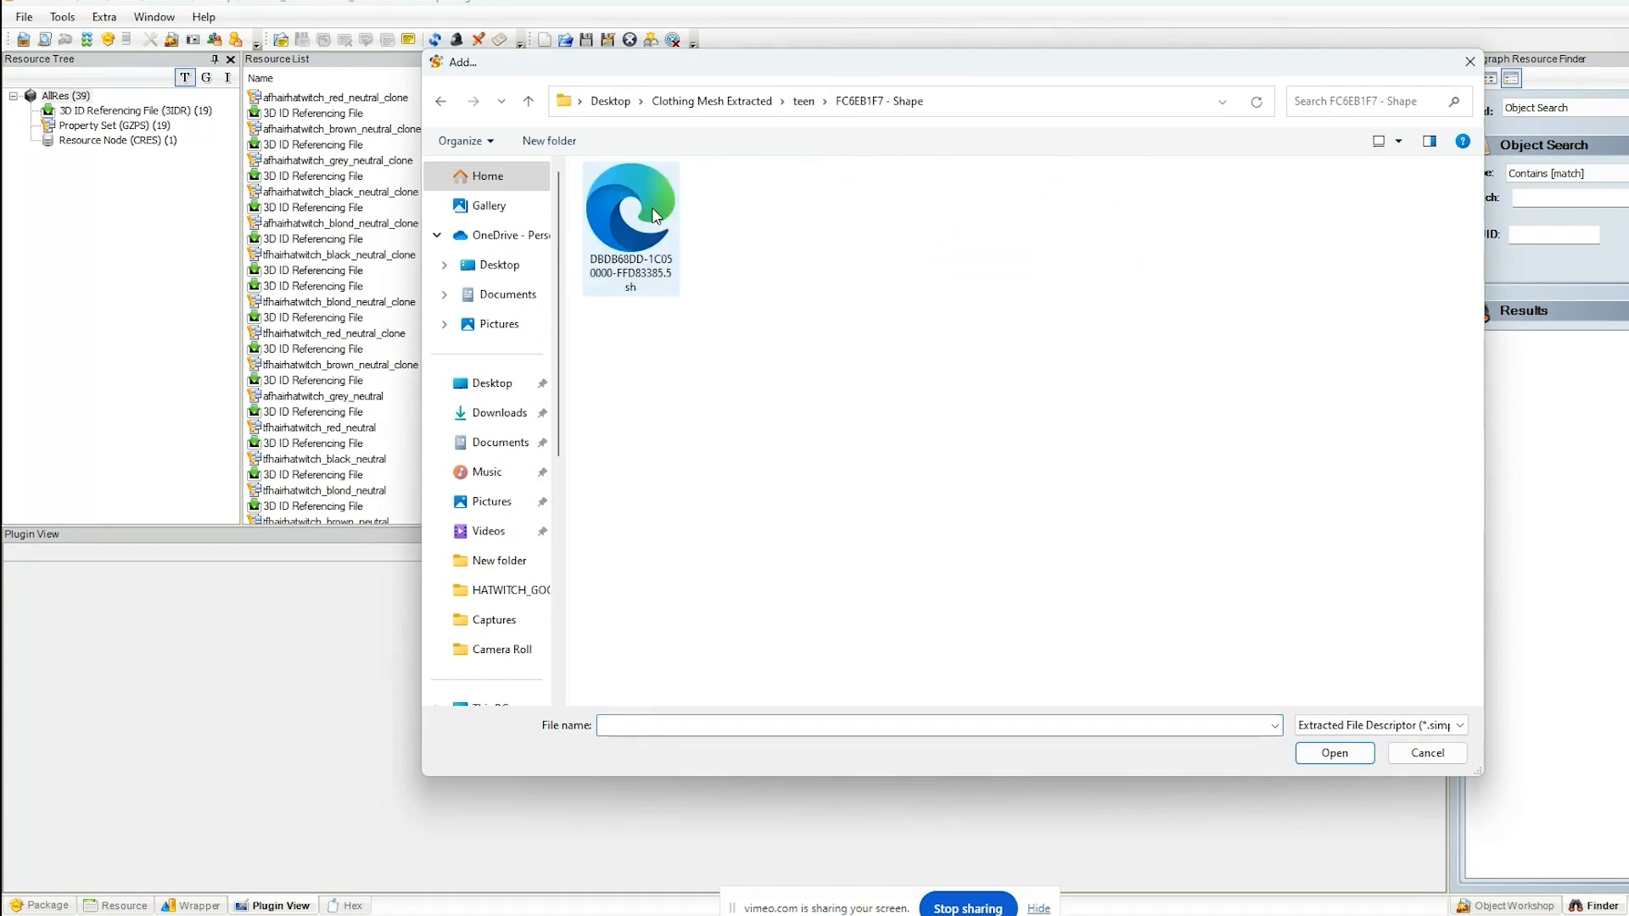
double_click(652, 209)
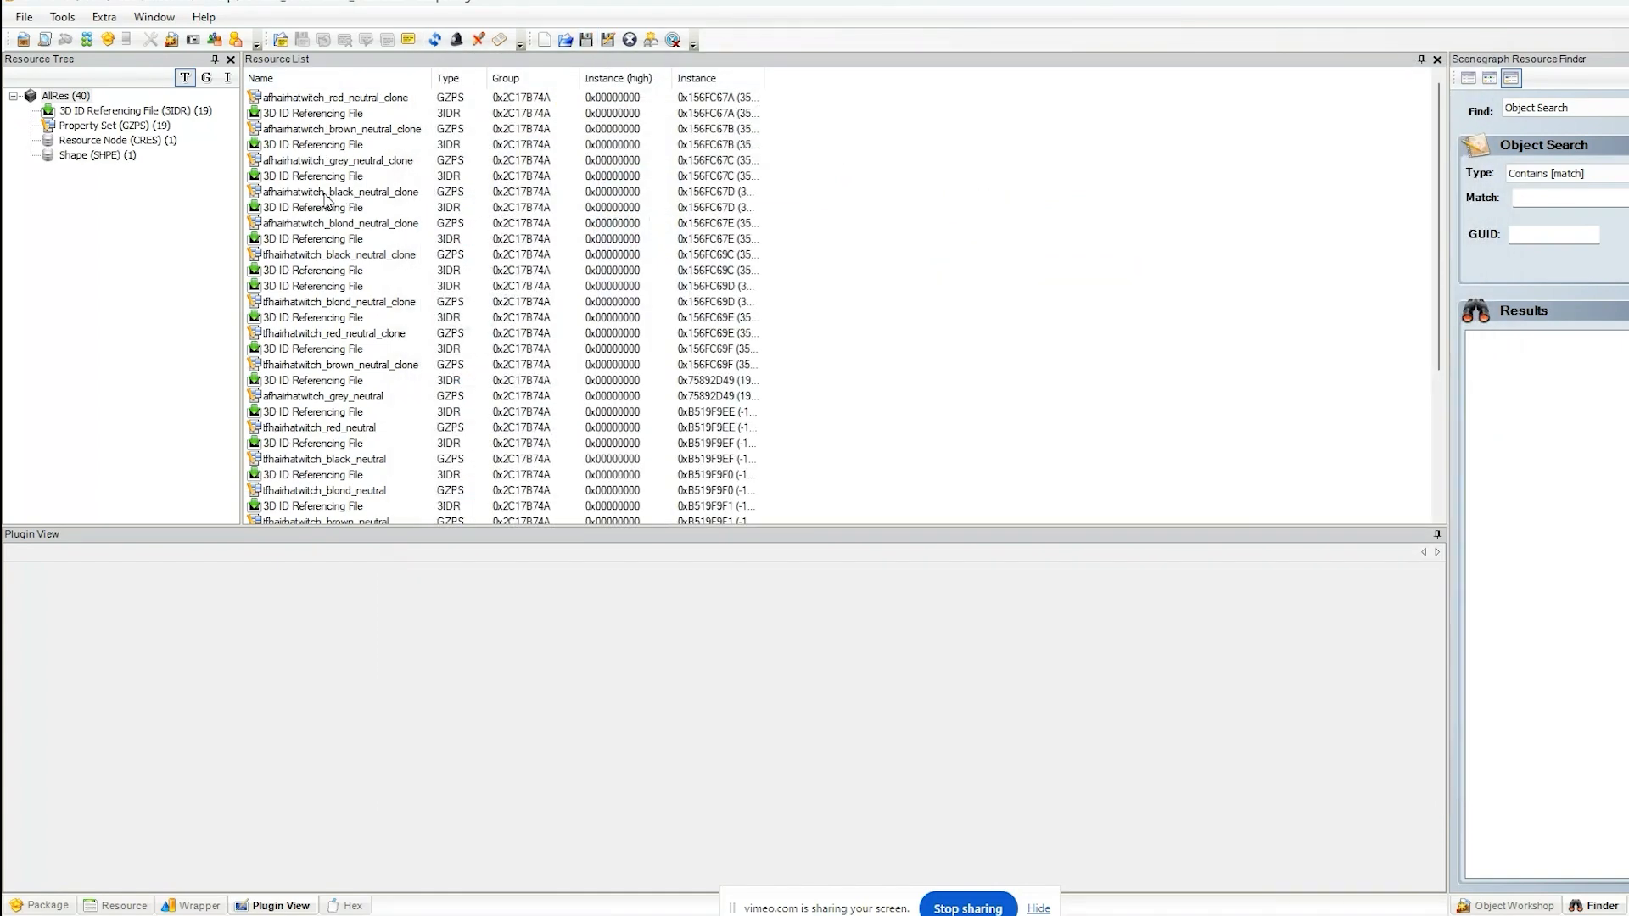
- Reference the teen resource node and shape in each emptied teen 3D ID Referencing File and commit the changes
click(320, 256)
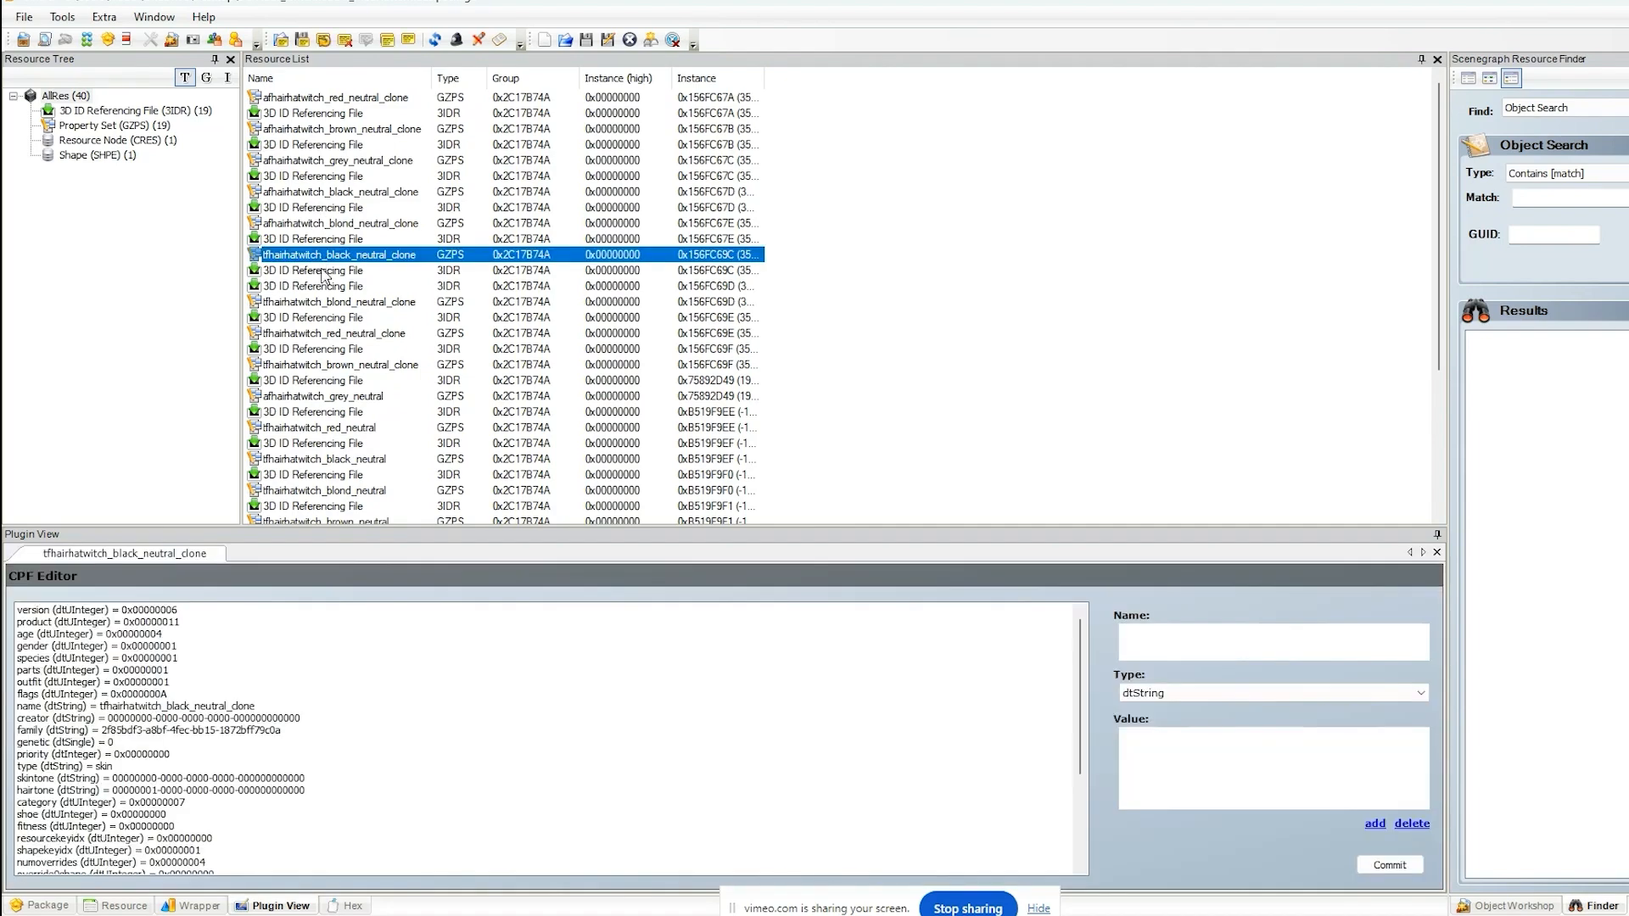
click(323, 271)
click(1158, 599)
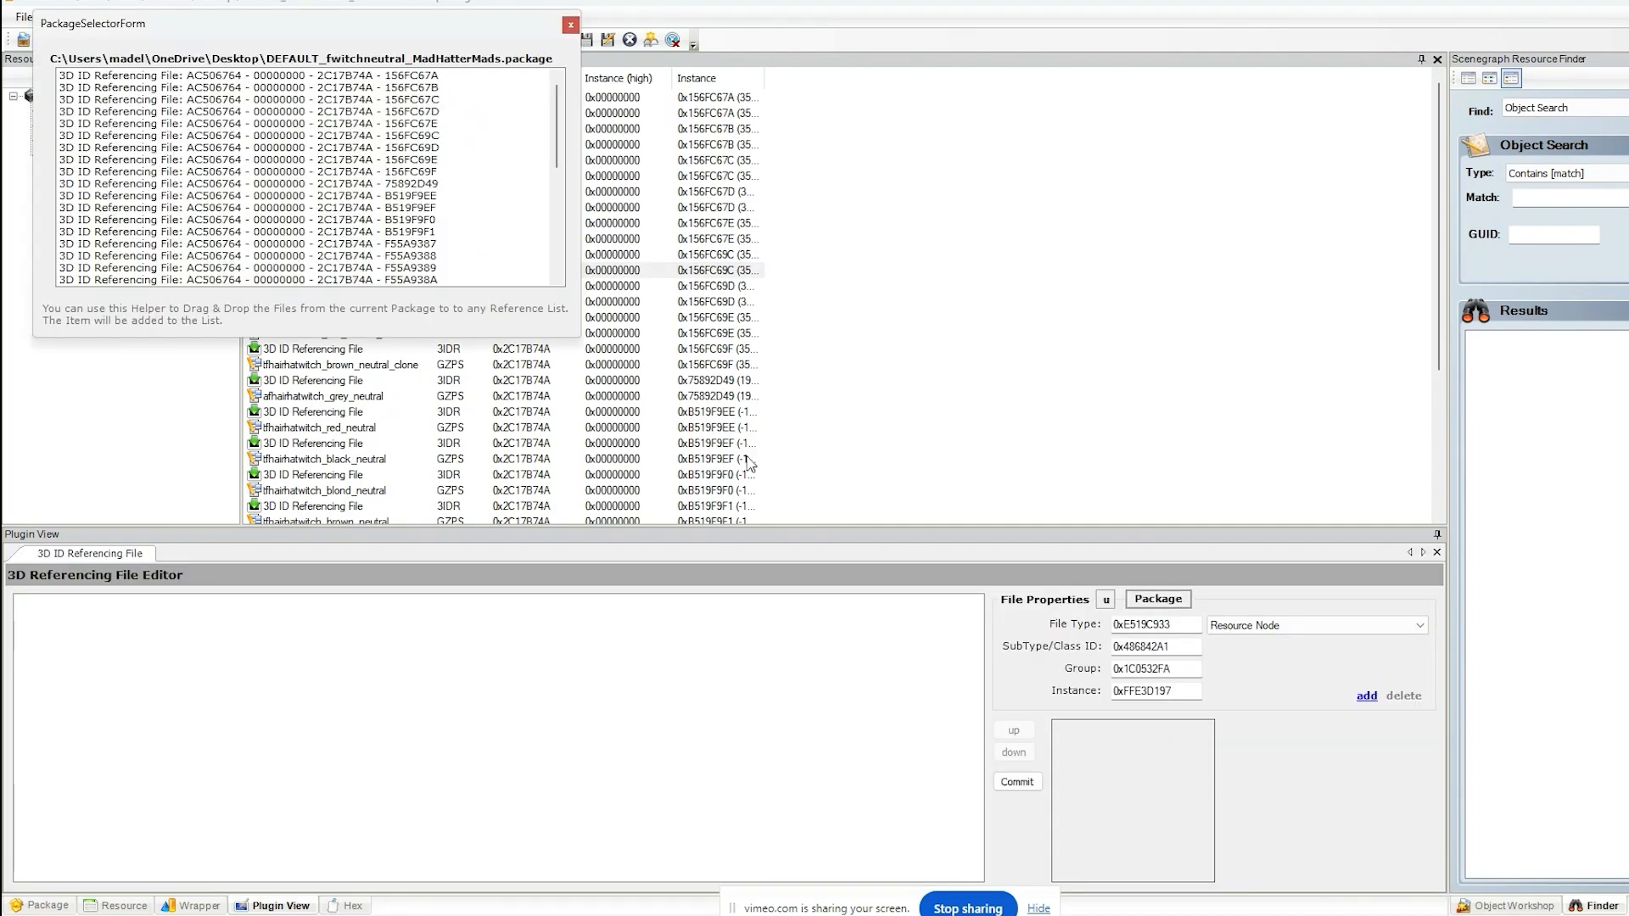
scroll(192, 257, down, 15)
click(193, 268)
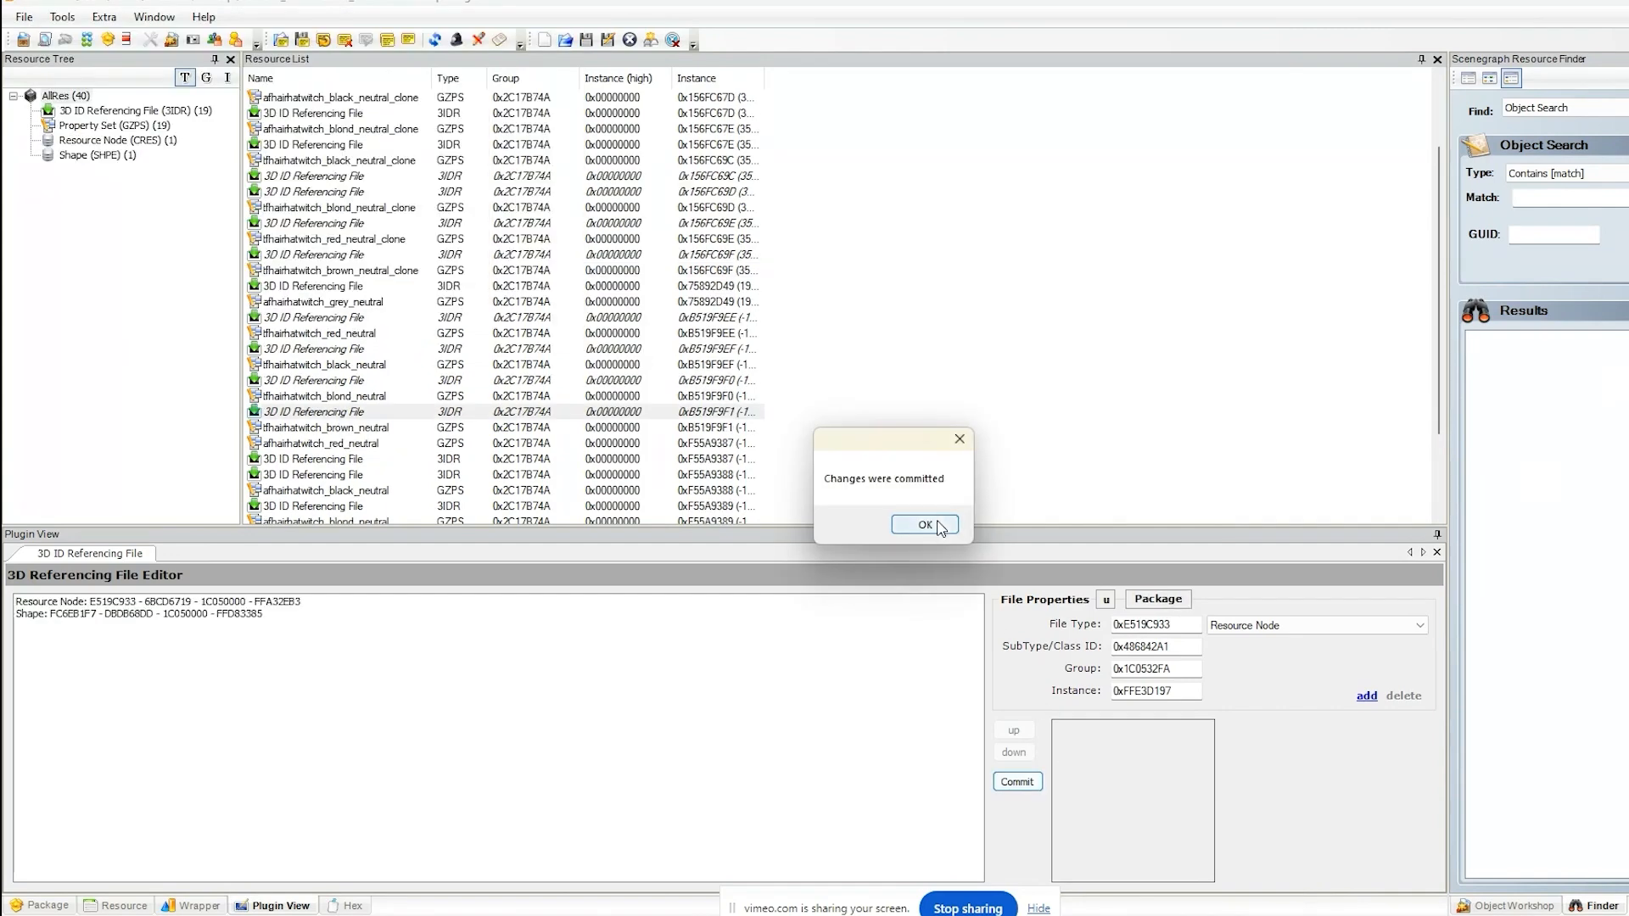
click(932, 524)
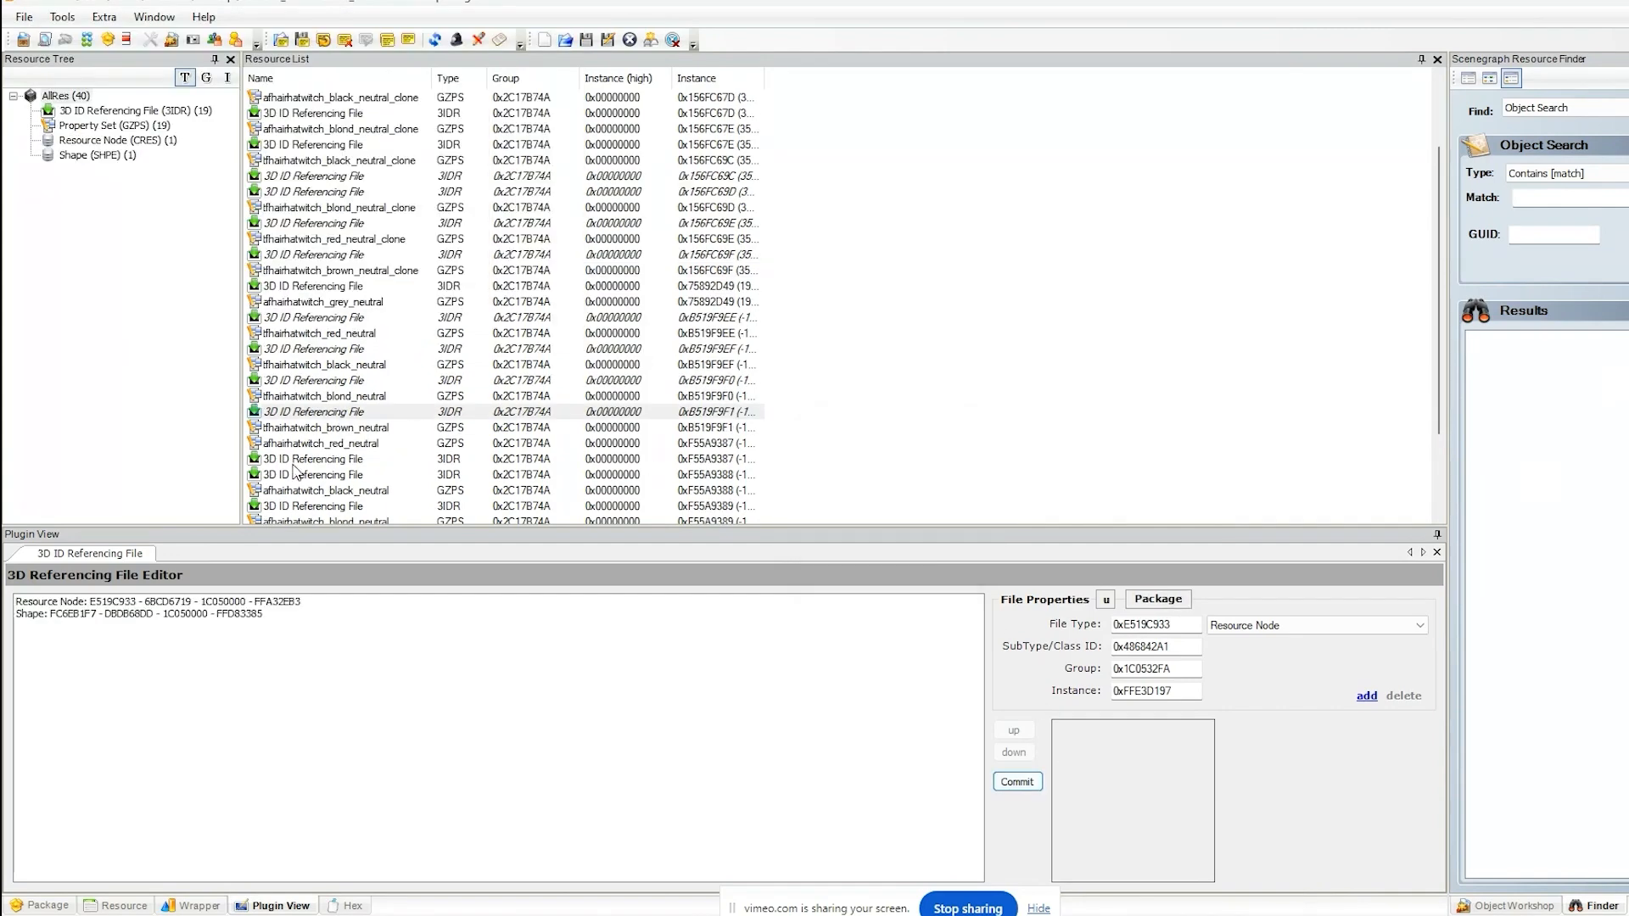
- Save the package and delete the Mel-tfHairLeahWitchCraftHair4t2 resource node (CRES) and shape (SHPE) listed after the adult resources
scroll(294, 471, down, 3)
click(321, 334)
key(Down)
key(Down)
key(Down)
key(Down)
key(Down)
key(Down)
key(Down)
key(Down)
key(Down)
key(Down)
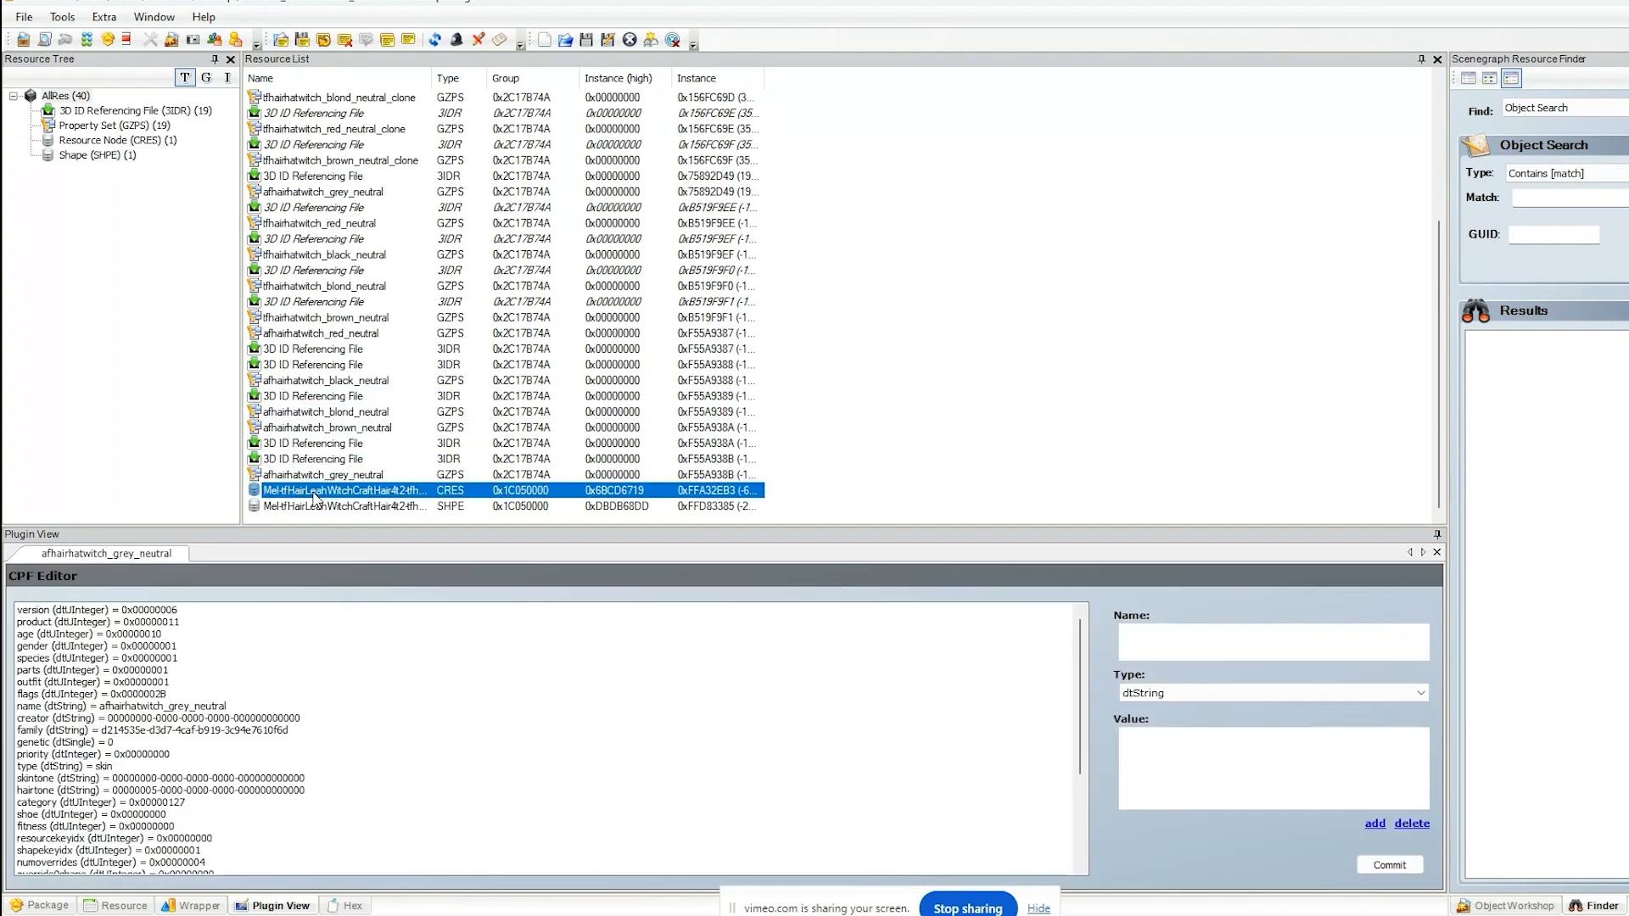
key(Down)
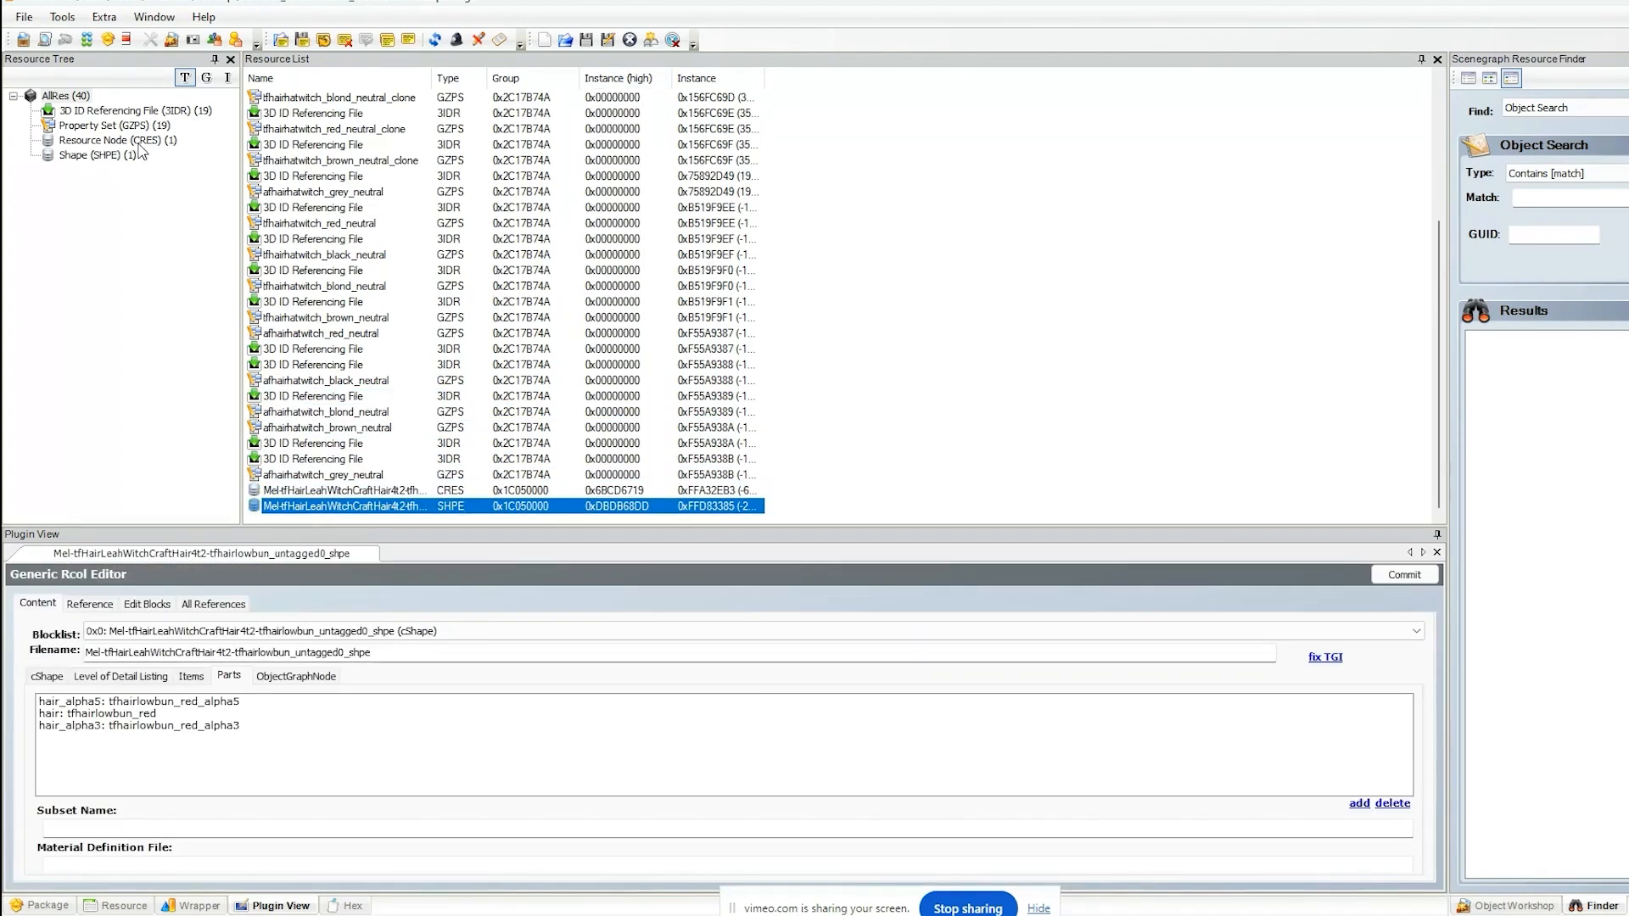
key(Up)
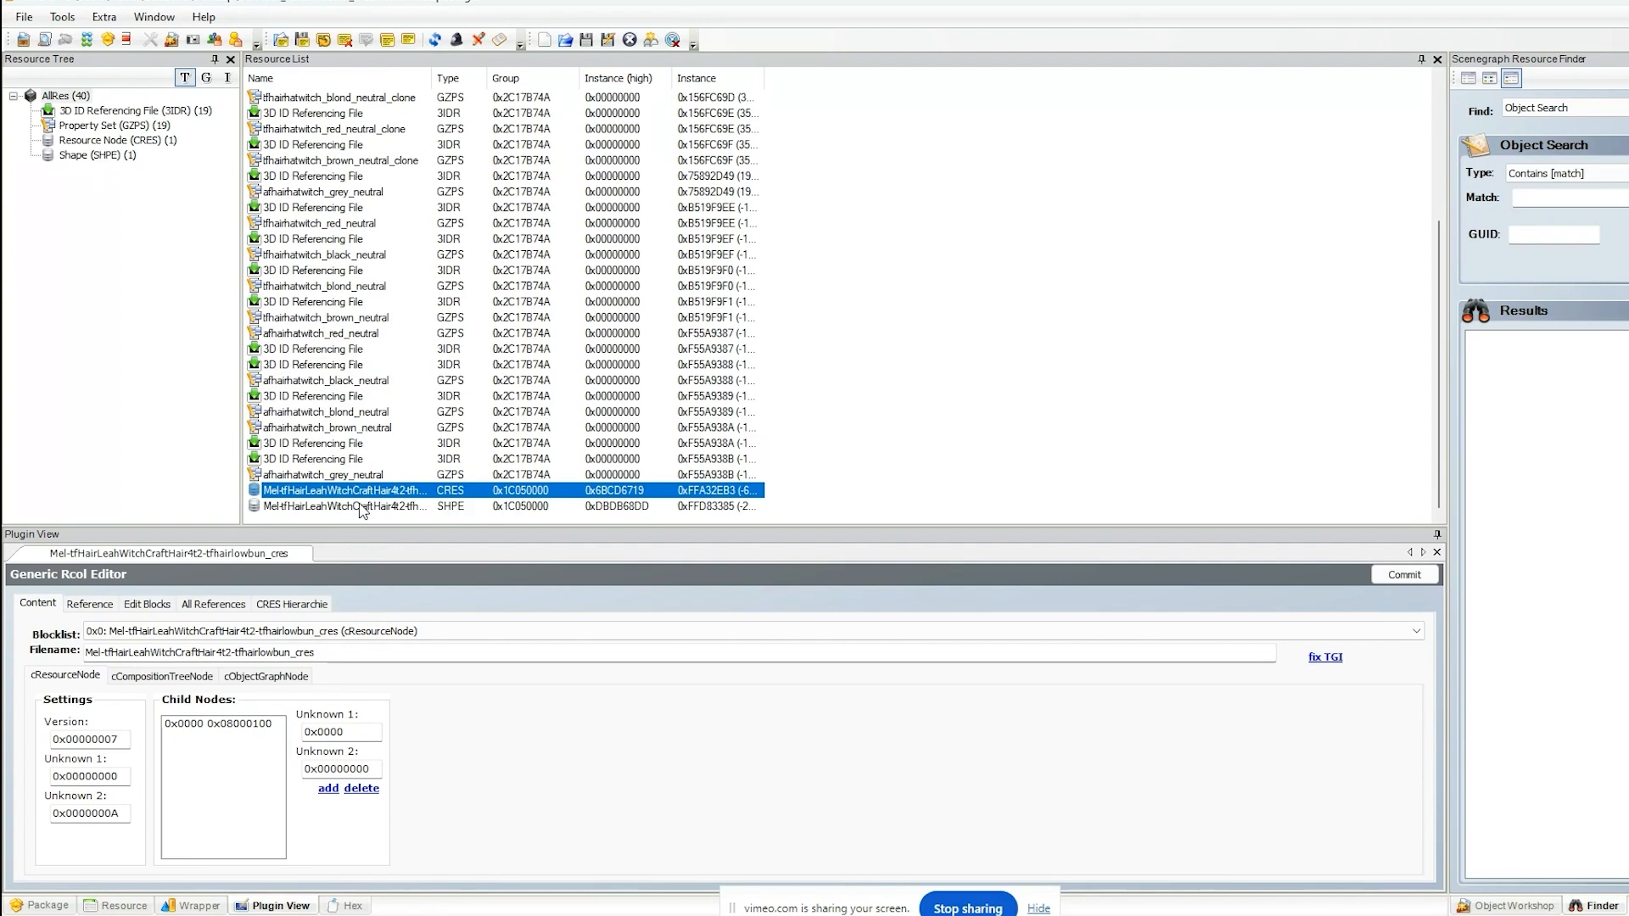
shift+click(360, 506)
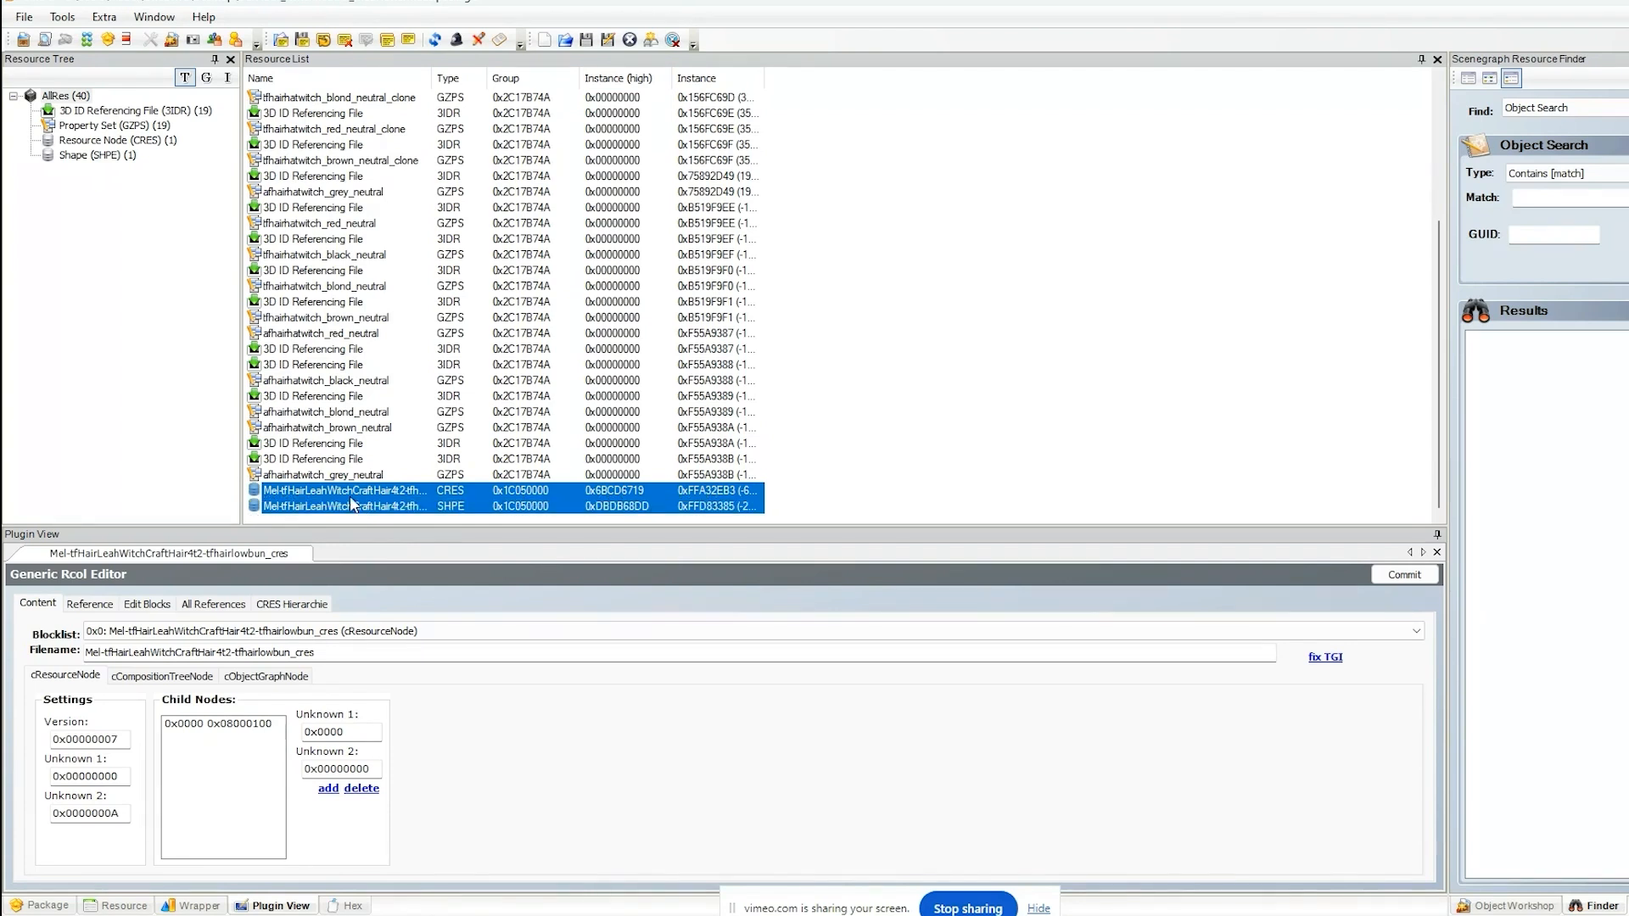
right_click(338, 490)
click(385, 560)
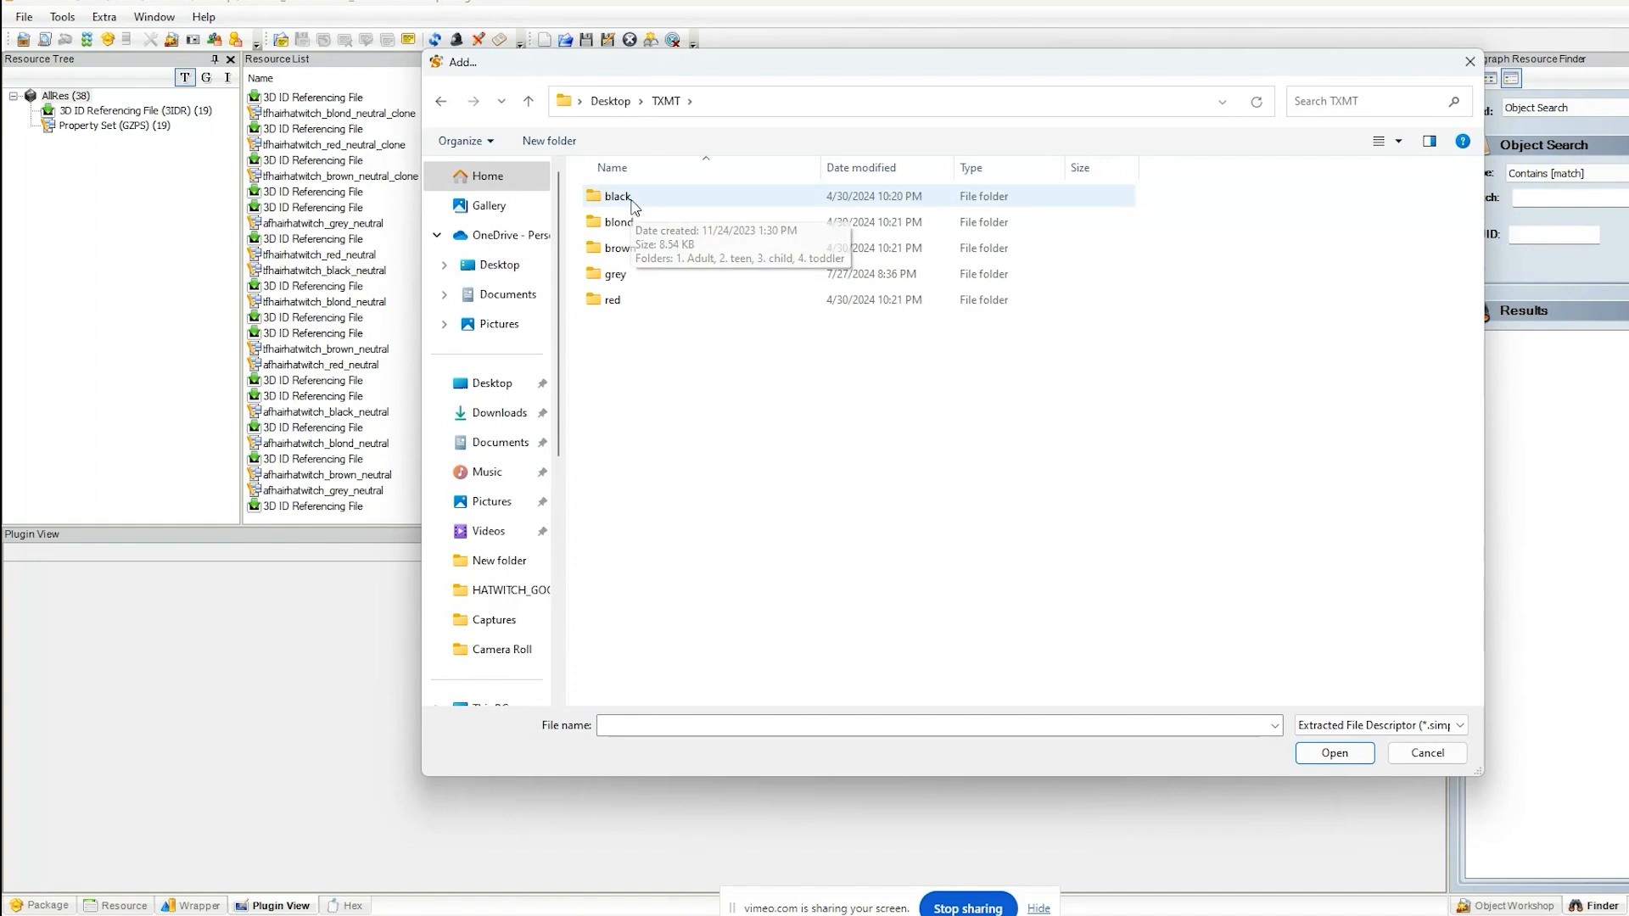
- Add both black teen Material Definition files from TXMT > black > 2. teen to the package and inspect their material filenames
double_click(631, 205)
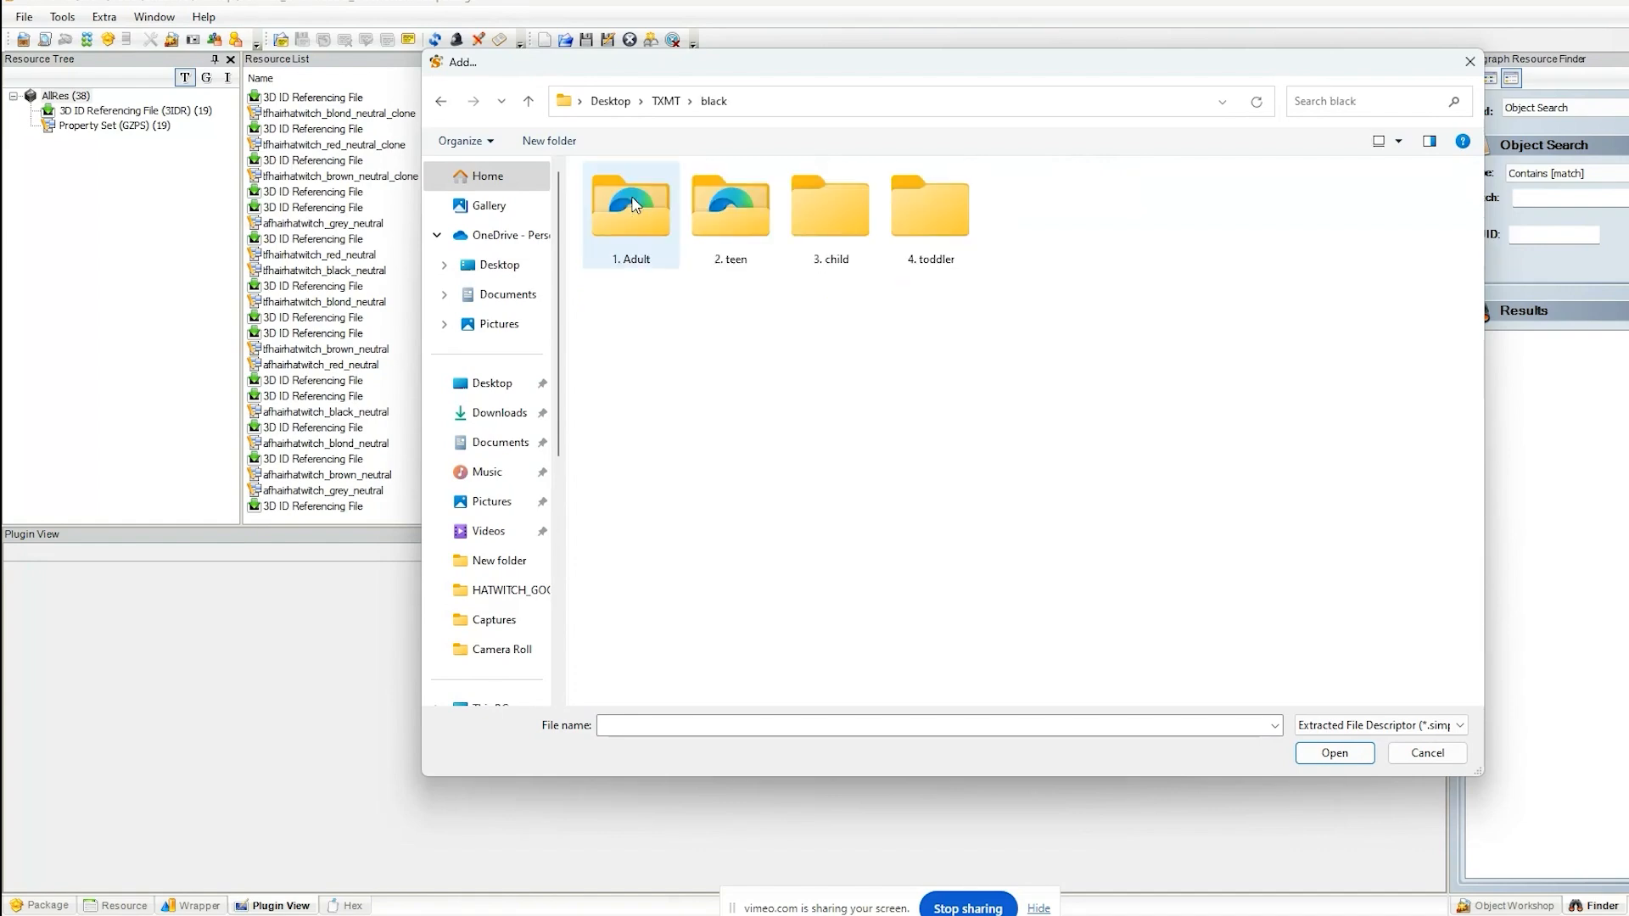
double_click(750, 211)
double_click(731, 207)
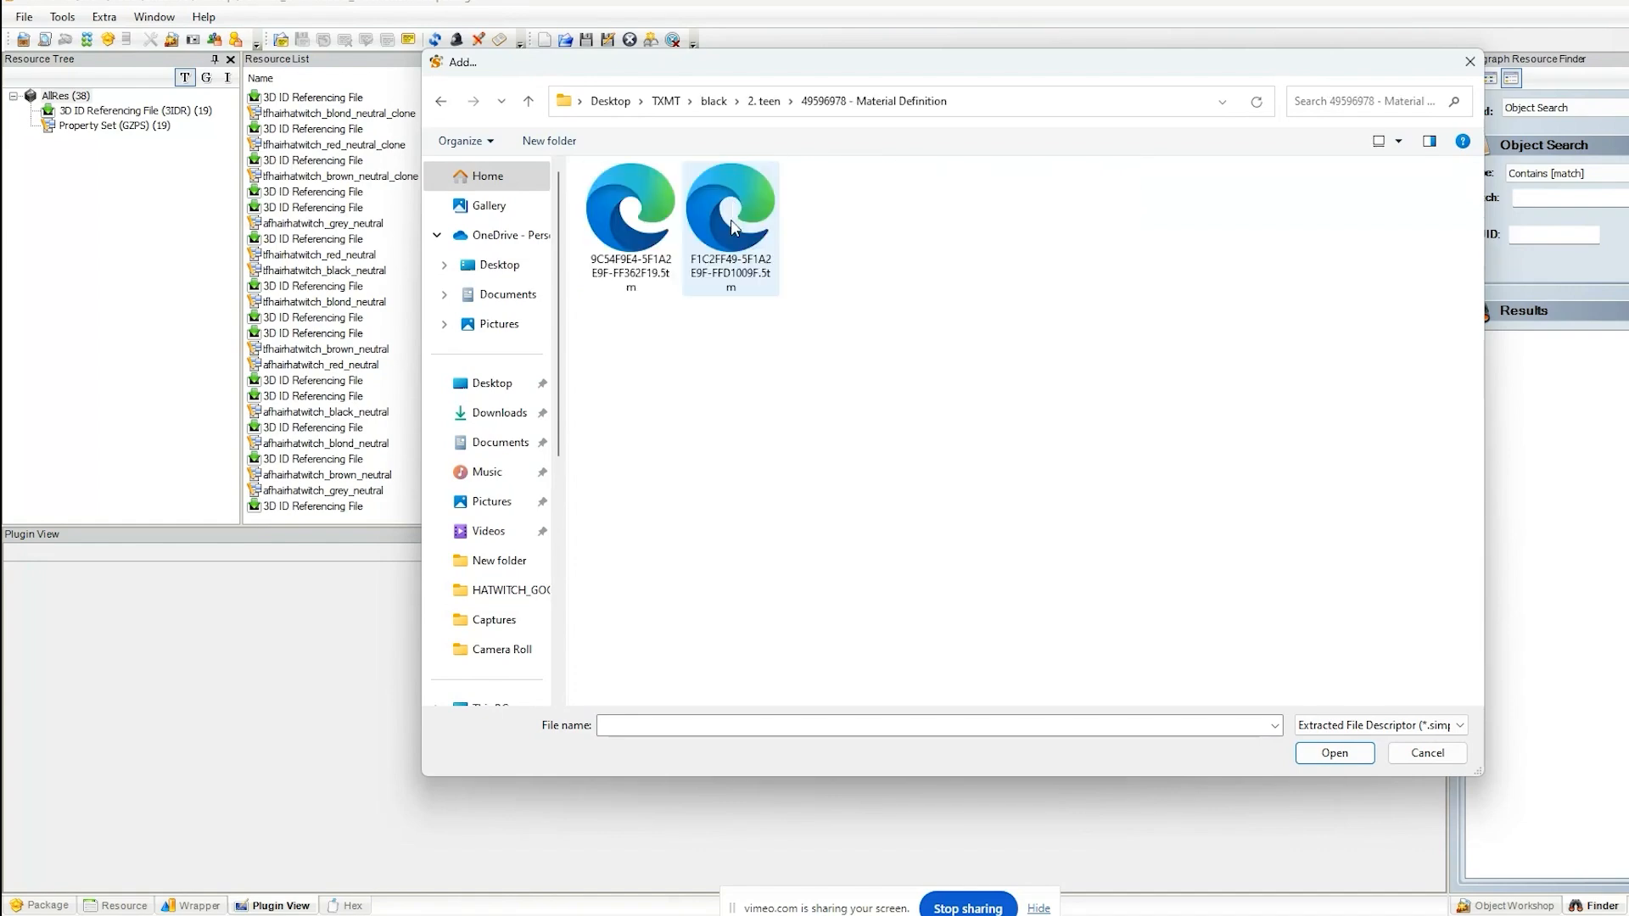
double_click(745, 285)
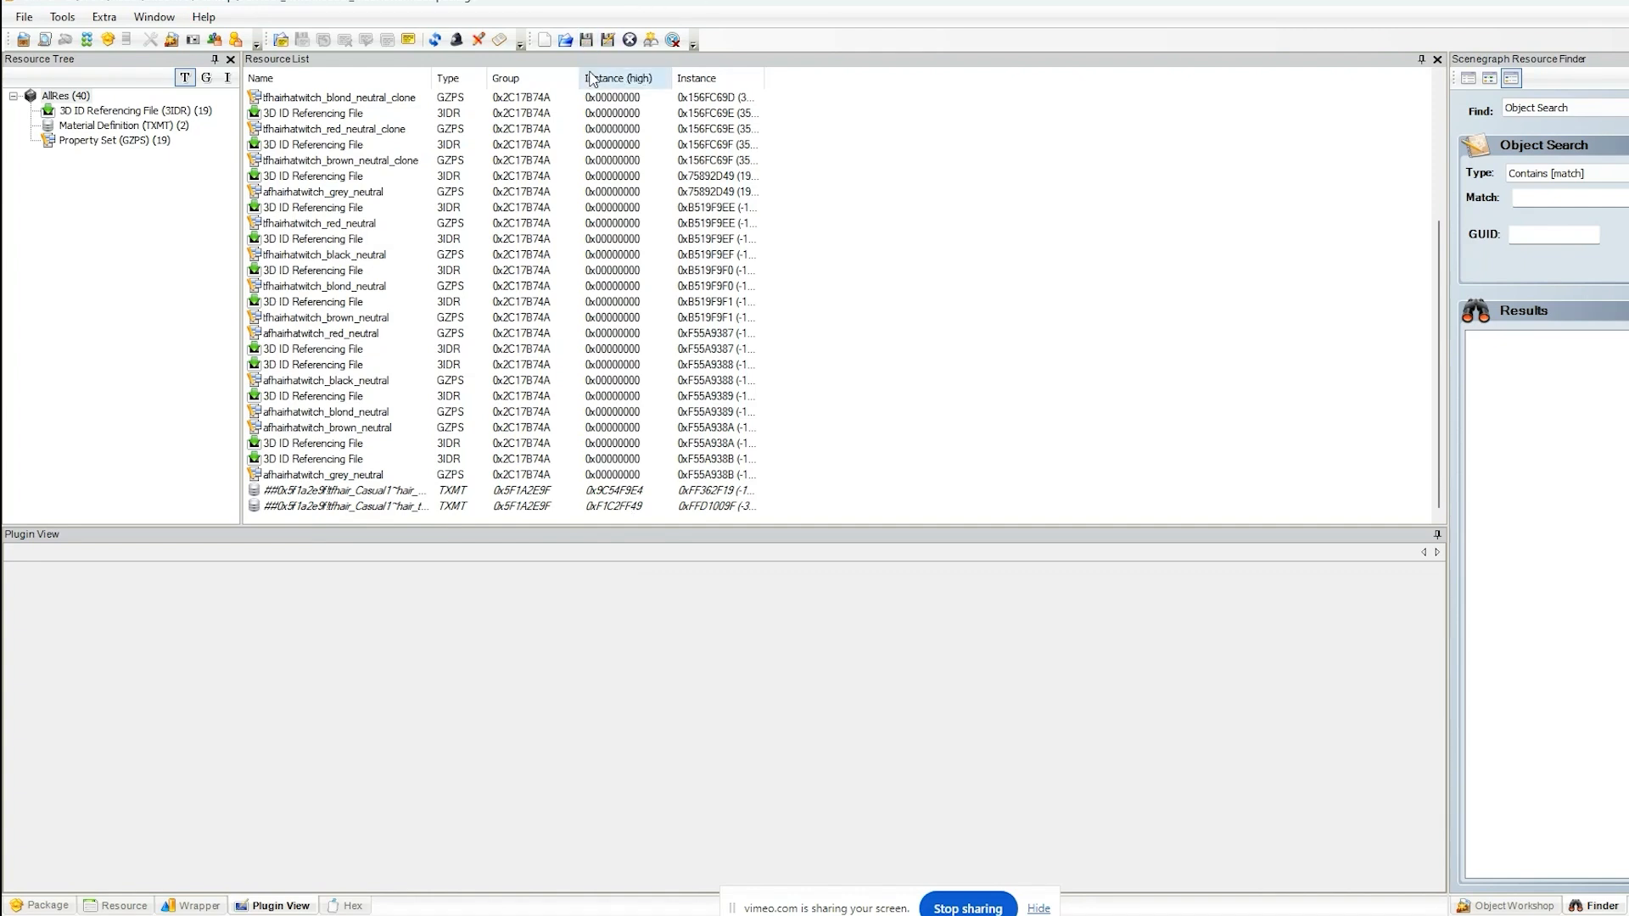
click(611, 506)
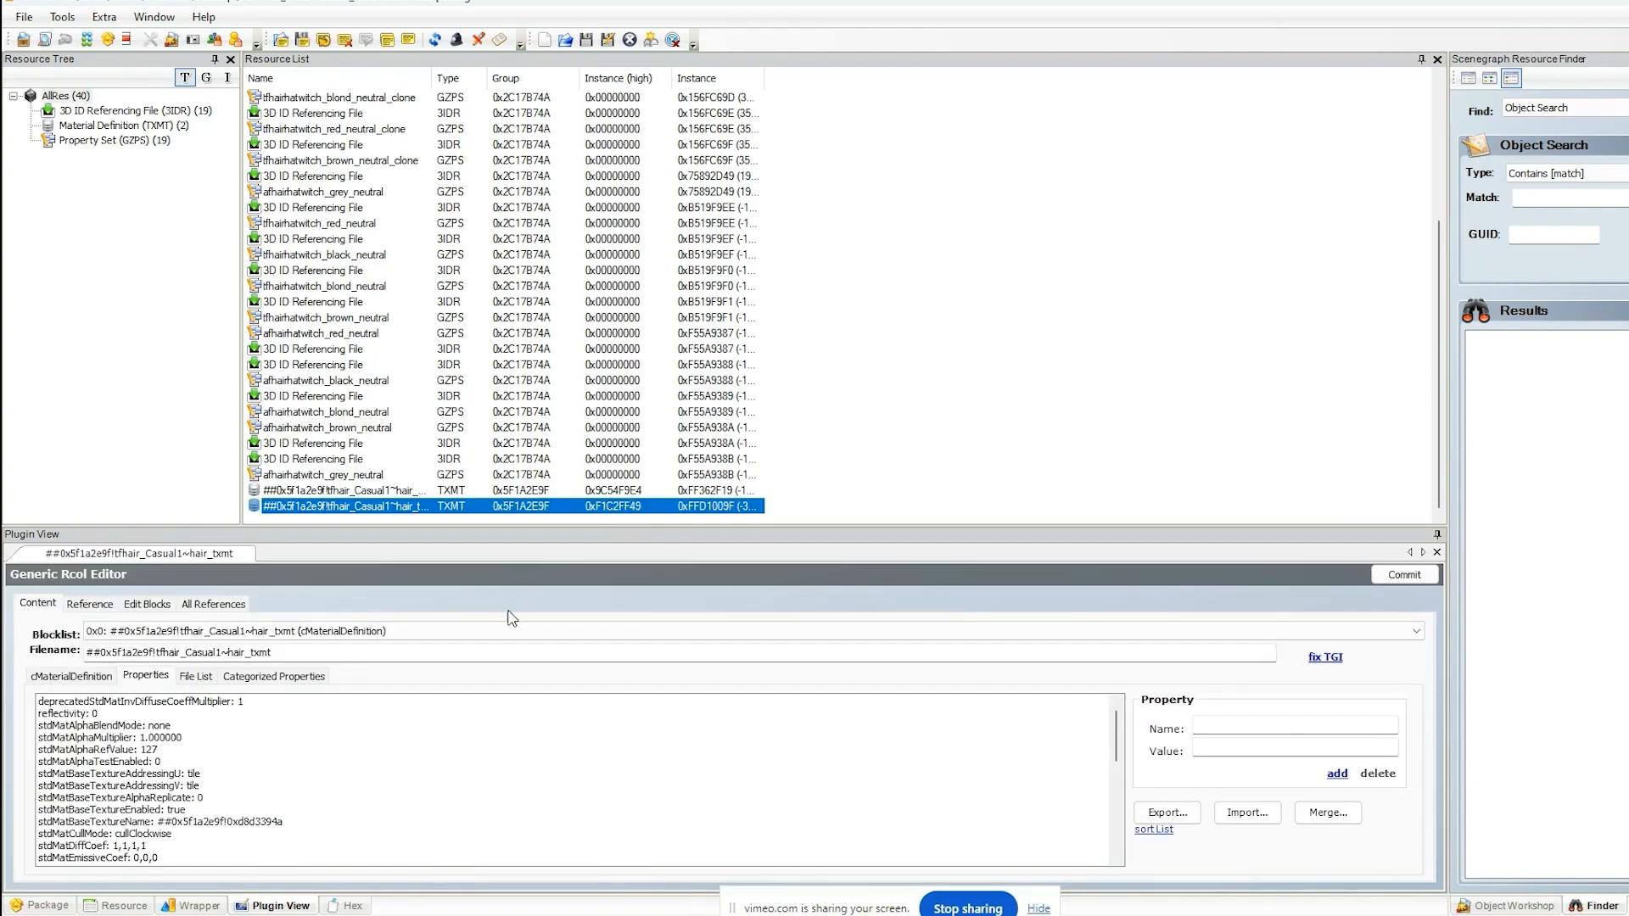
click(645, 492)
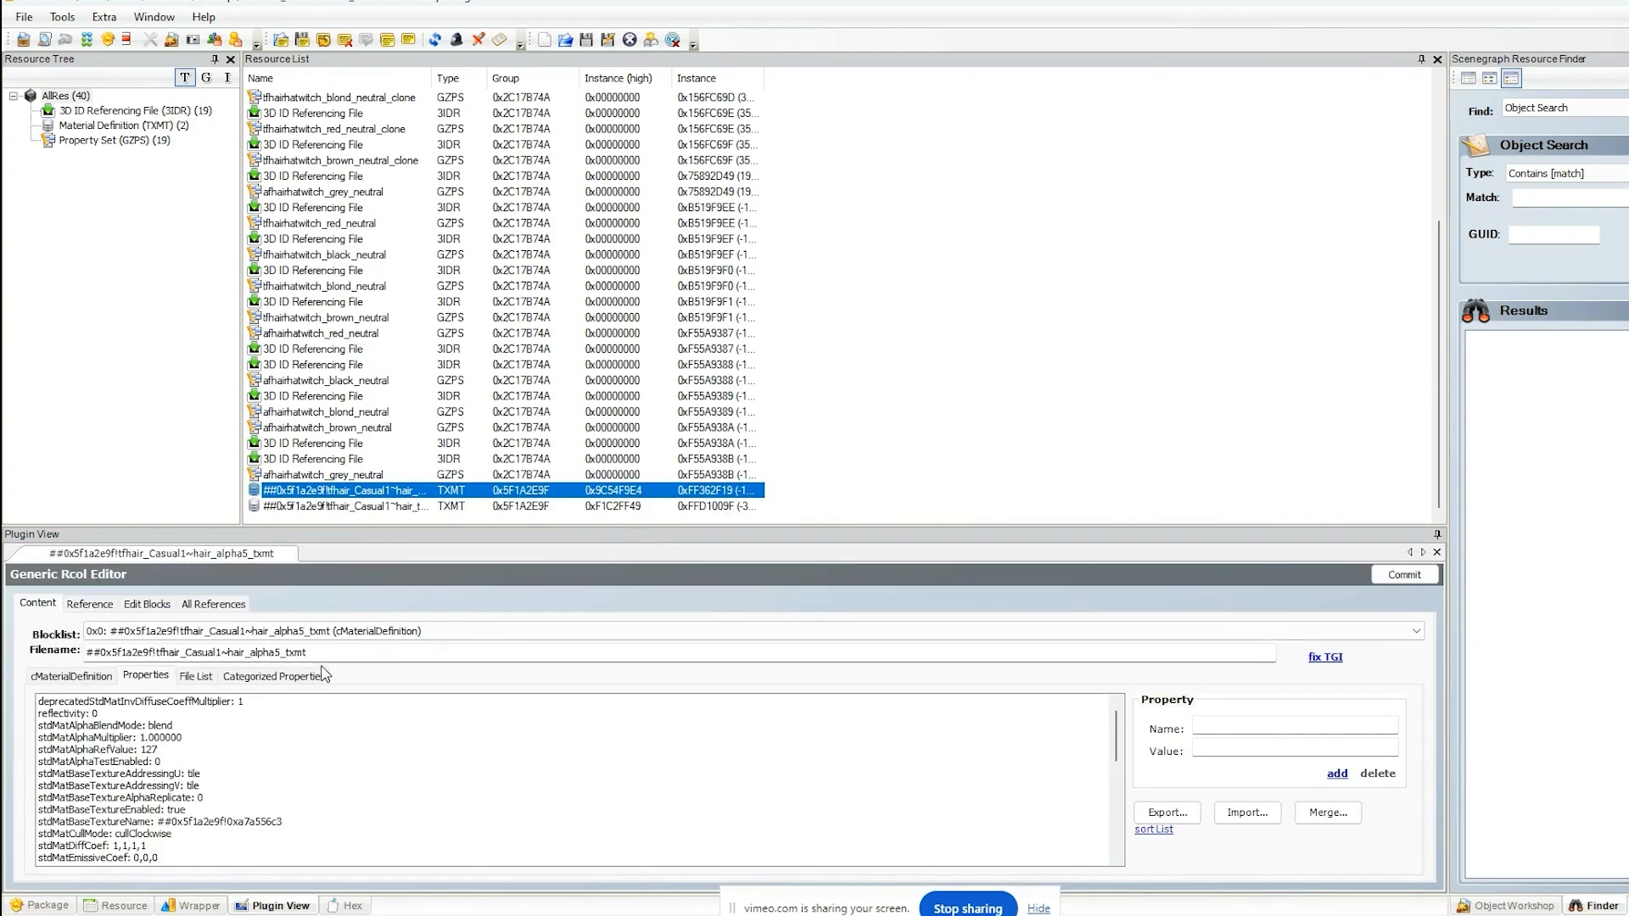
click(623, 507)
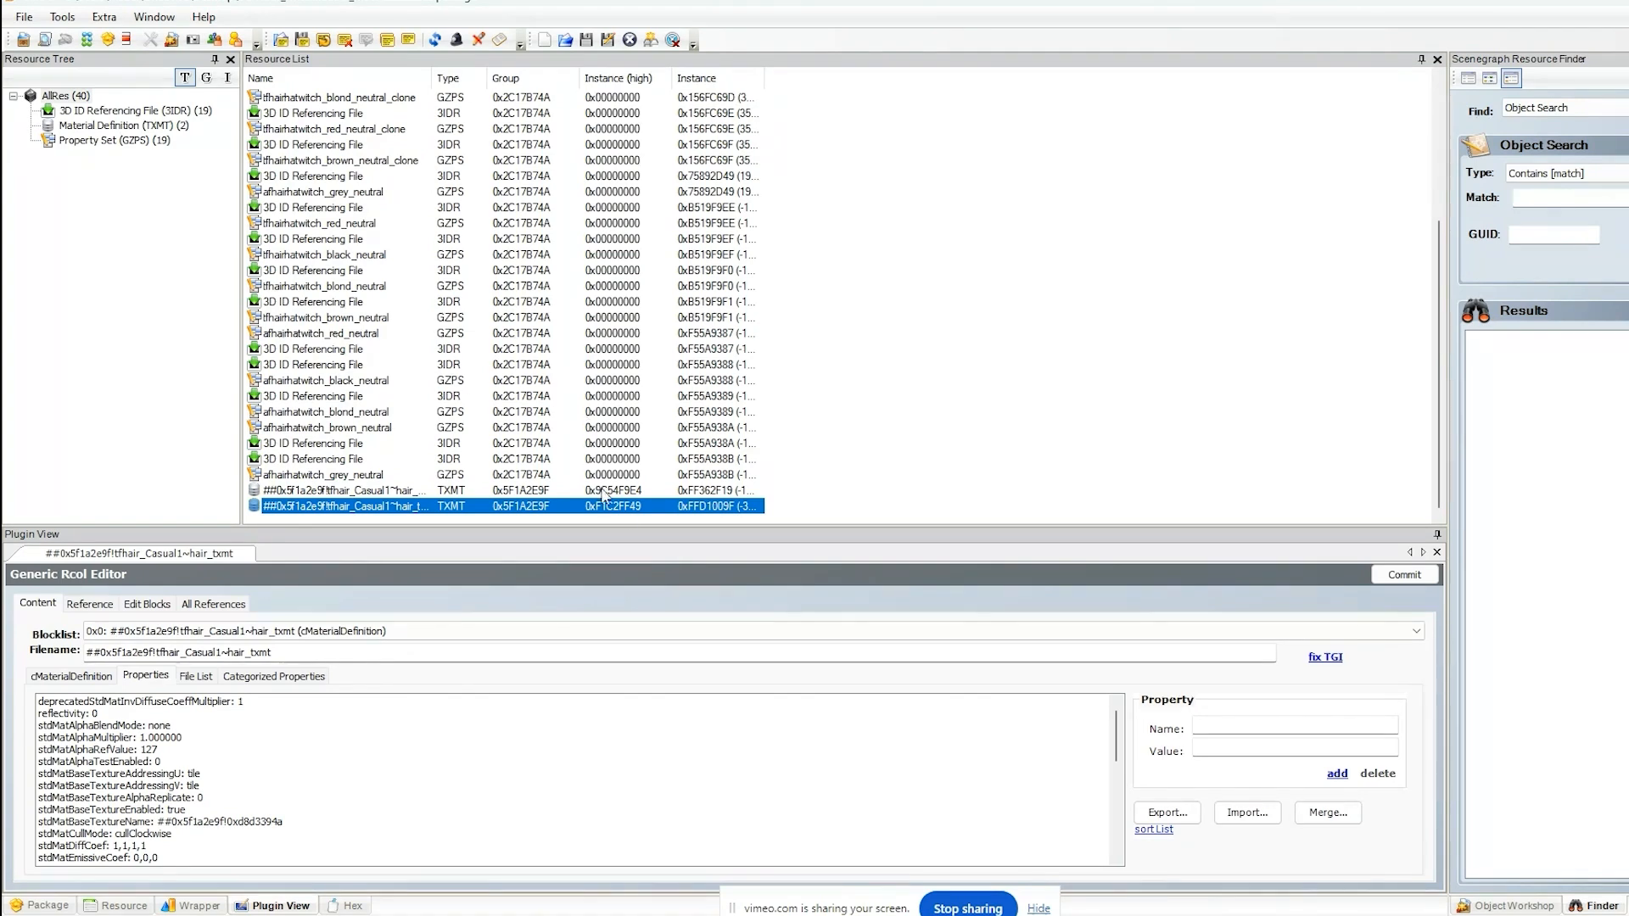
click(631, 492)
- Reference Material Definitions F1C2FF49 and 9C54F9E4 in the 3D ID Referencing File of tfhairhatwitch_black_neutral_clone and commit
scroll(418, 268, up, 4)
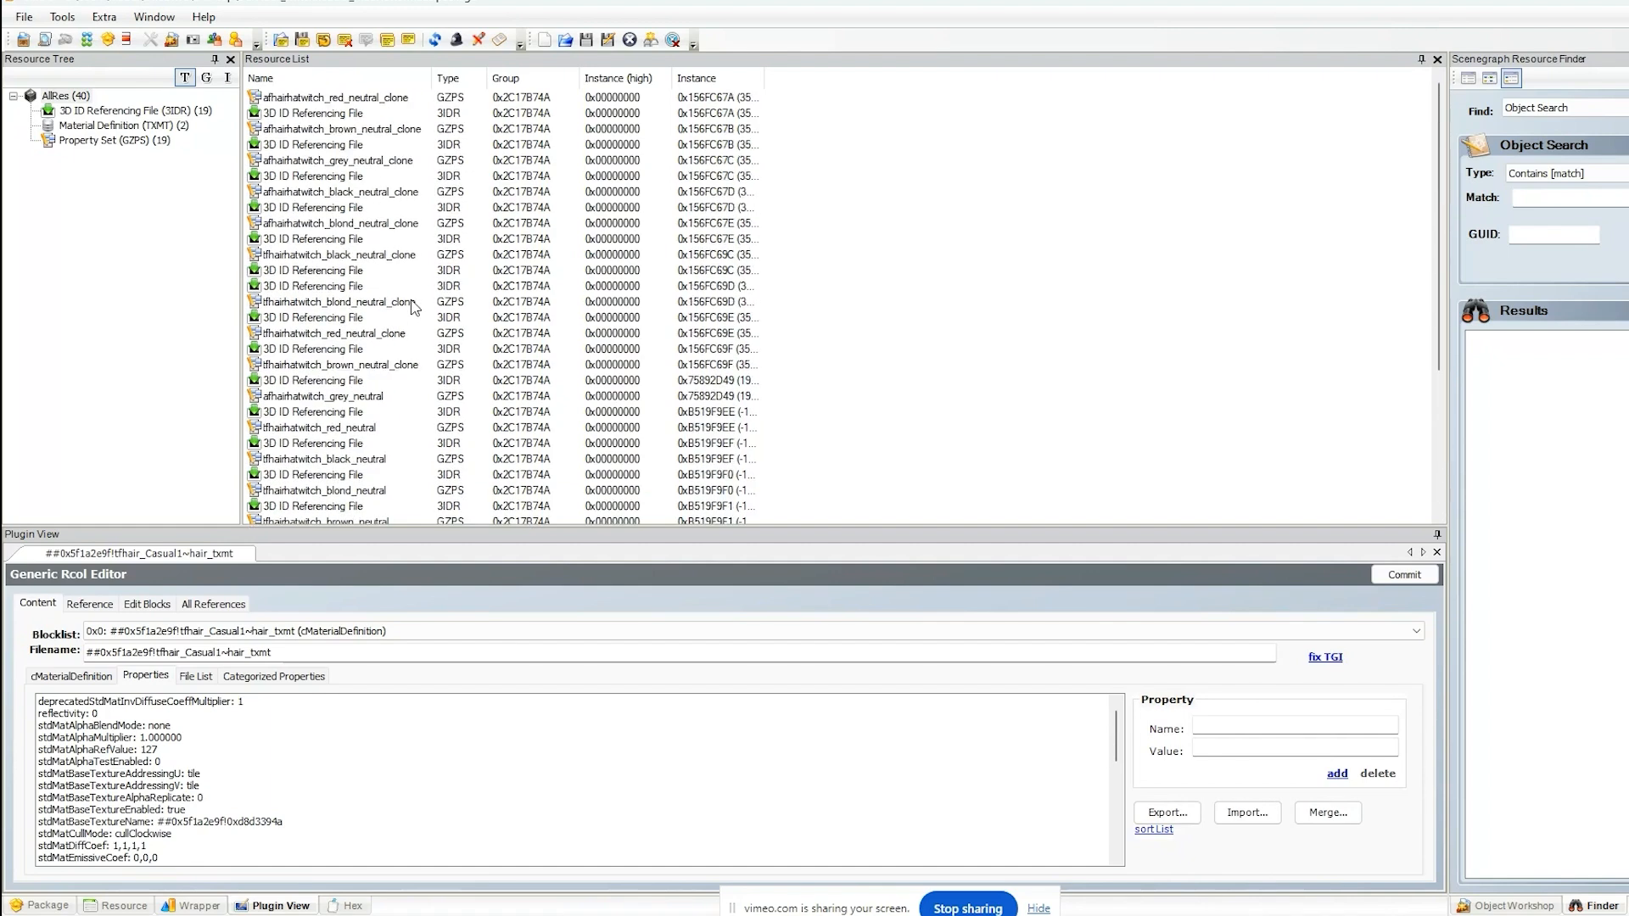
click(312, 256)
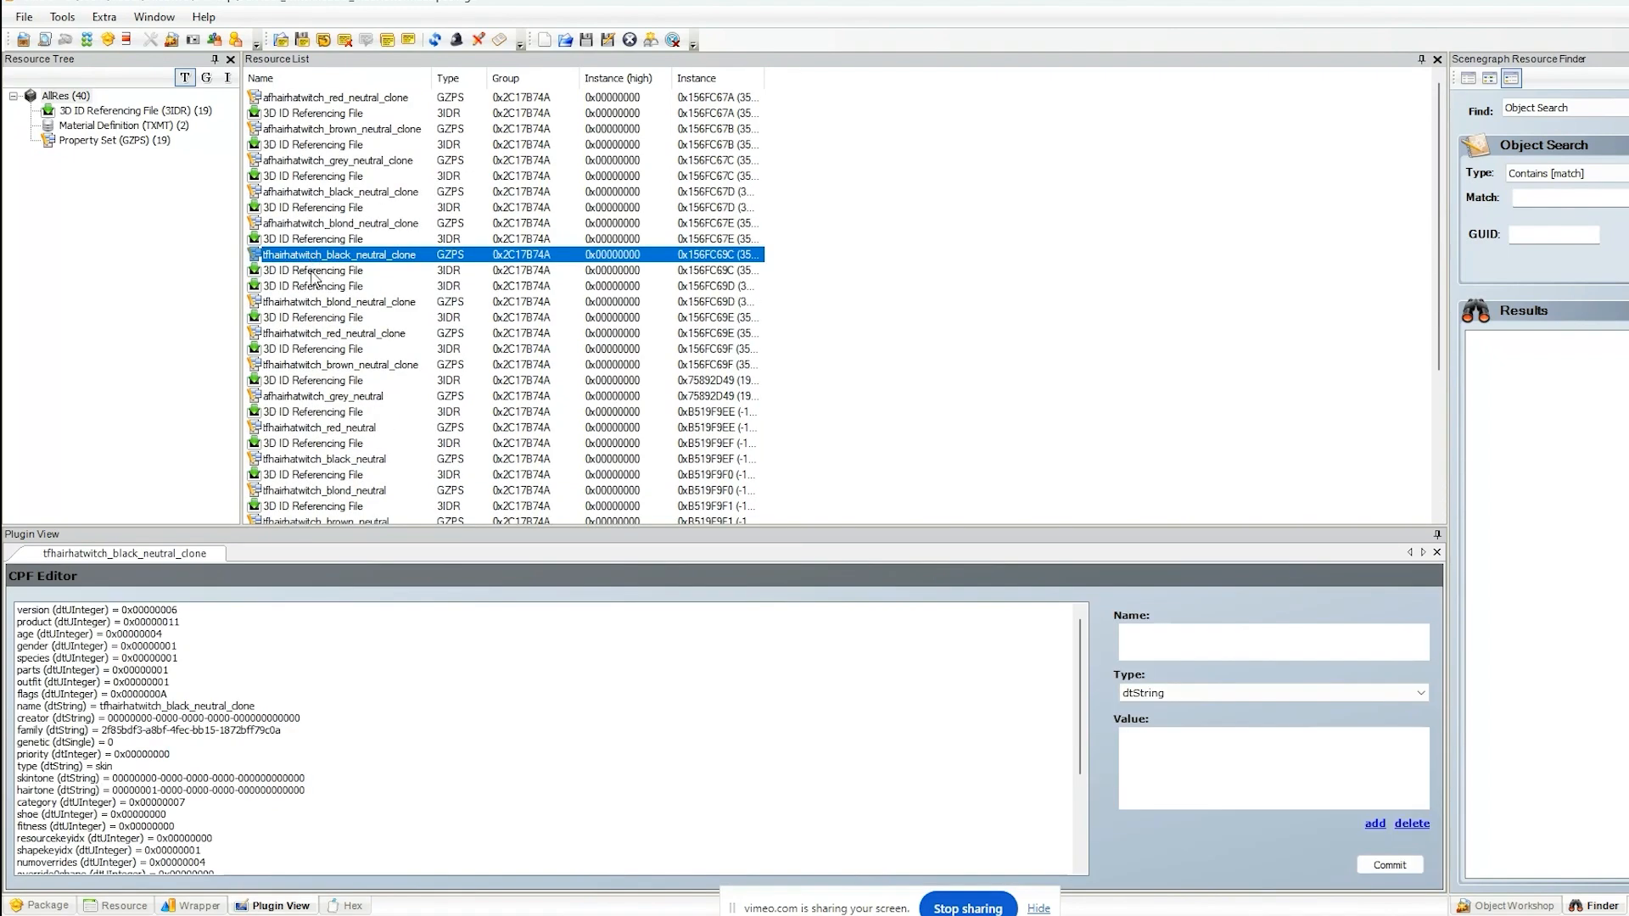
click(312, 271)
click(1158, 598)
scroll(340, 394, down, 6)
scroll(339, 394, down, 2)
scroll(338, 412, up, 3)
drag(443, 329, 509, 670)
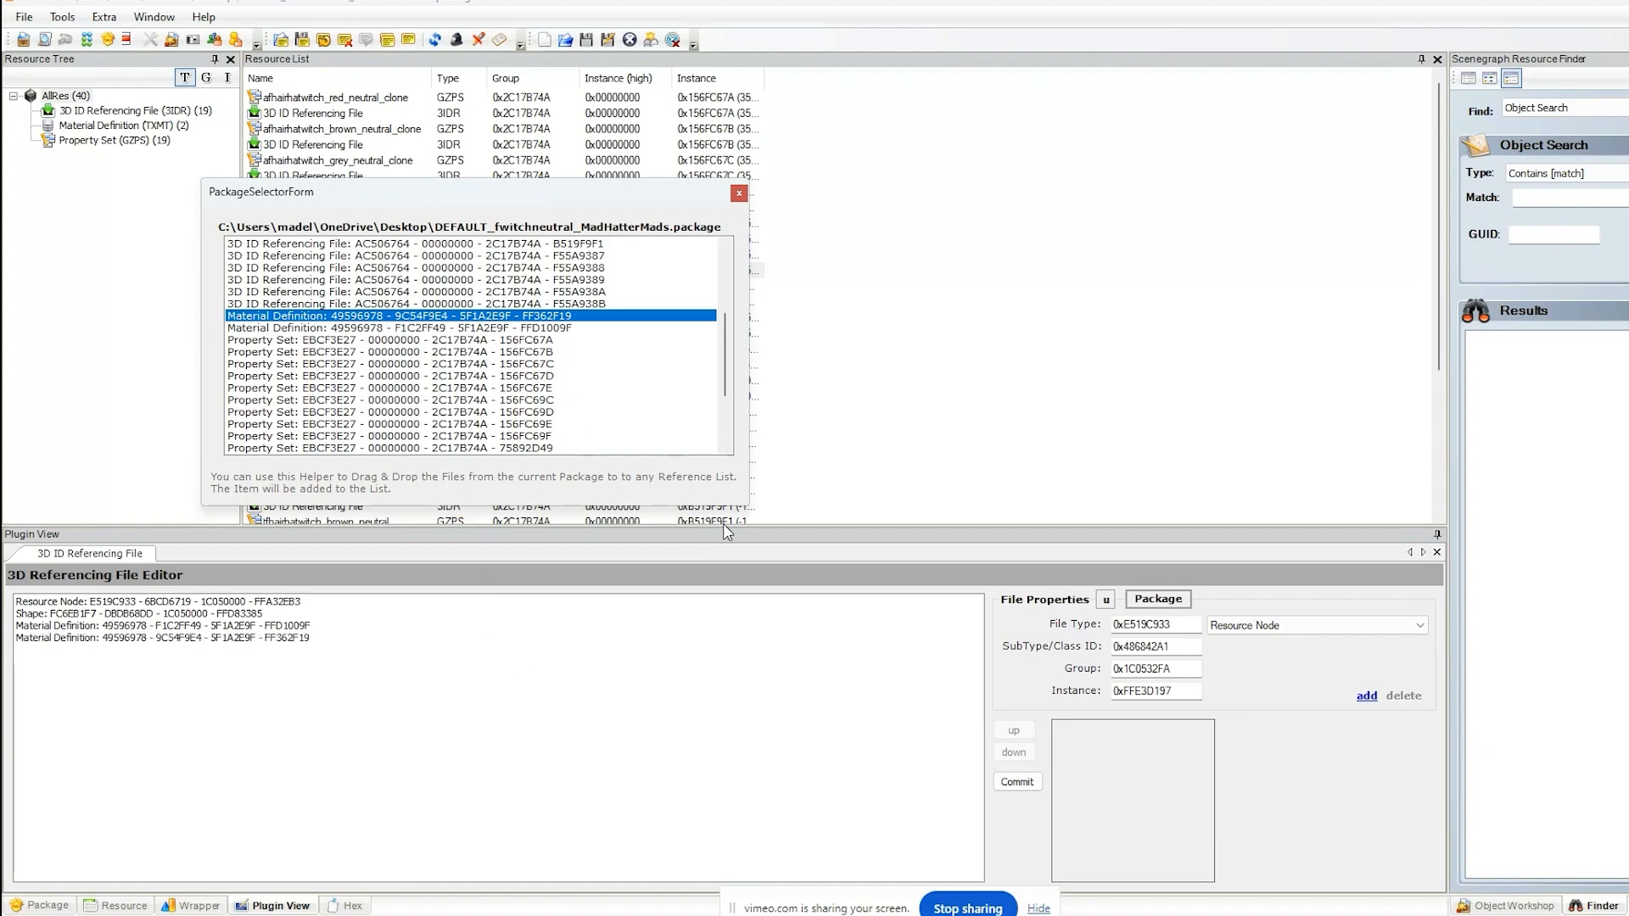
click(738, 193)
click(1017, 782)
click(934, 524)
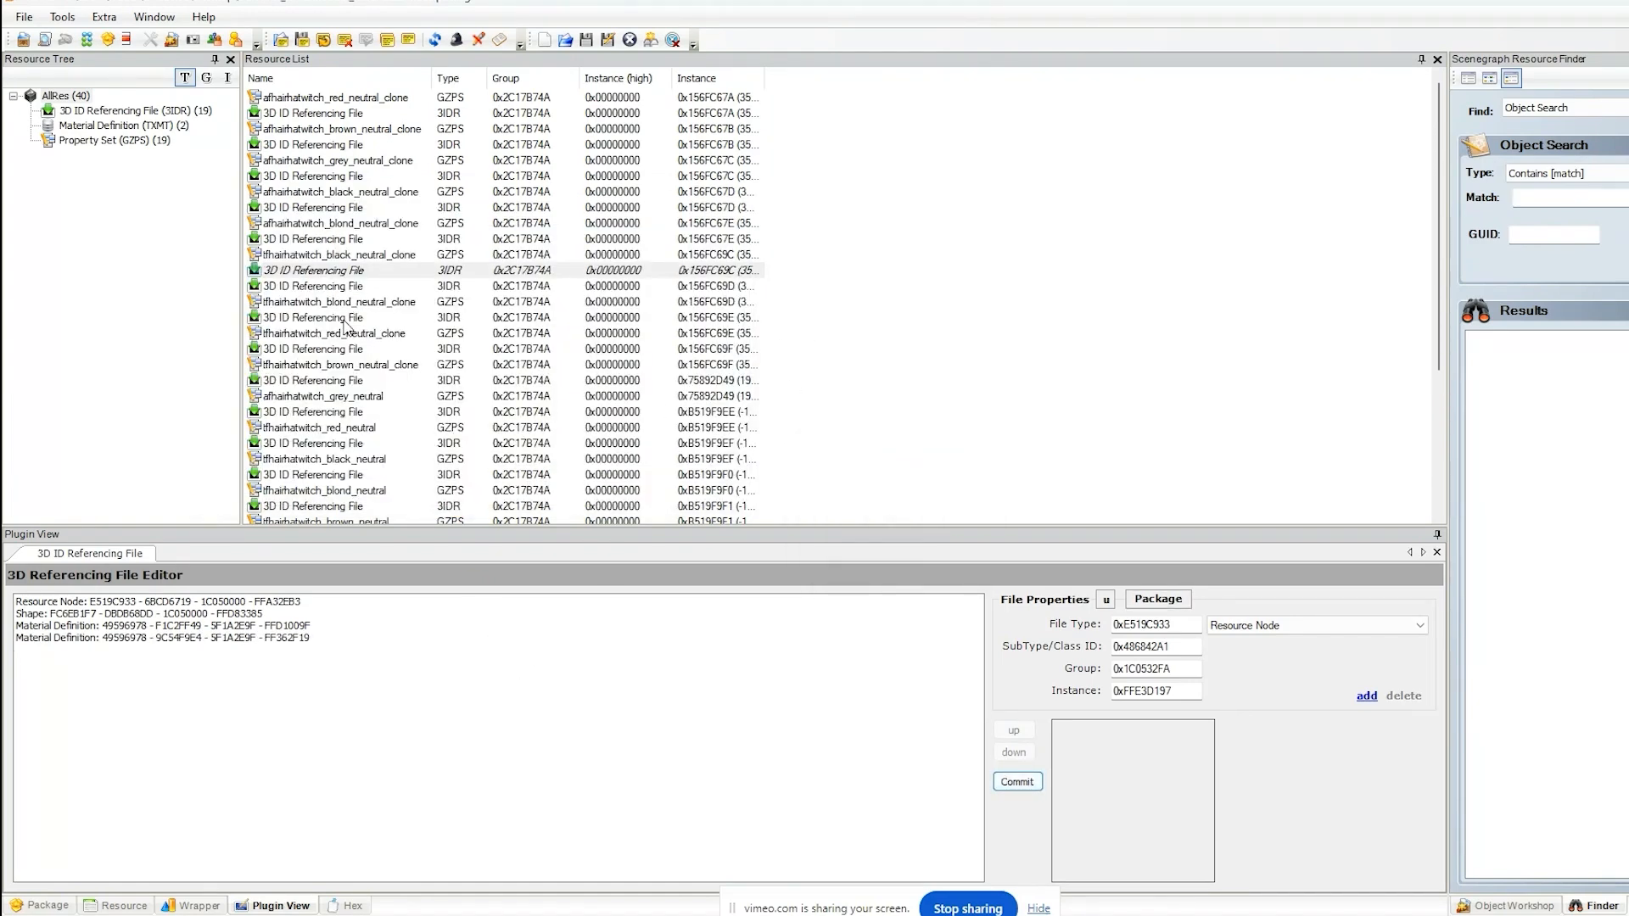
- Reference both black teen Material Definitions in the 3D ID Referencing File of tfhairhatwitch_black_neutral and commit
click(342, 459)
click(343, 446)
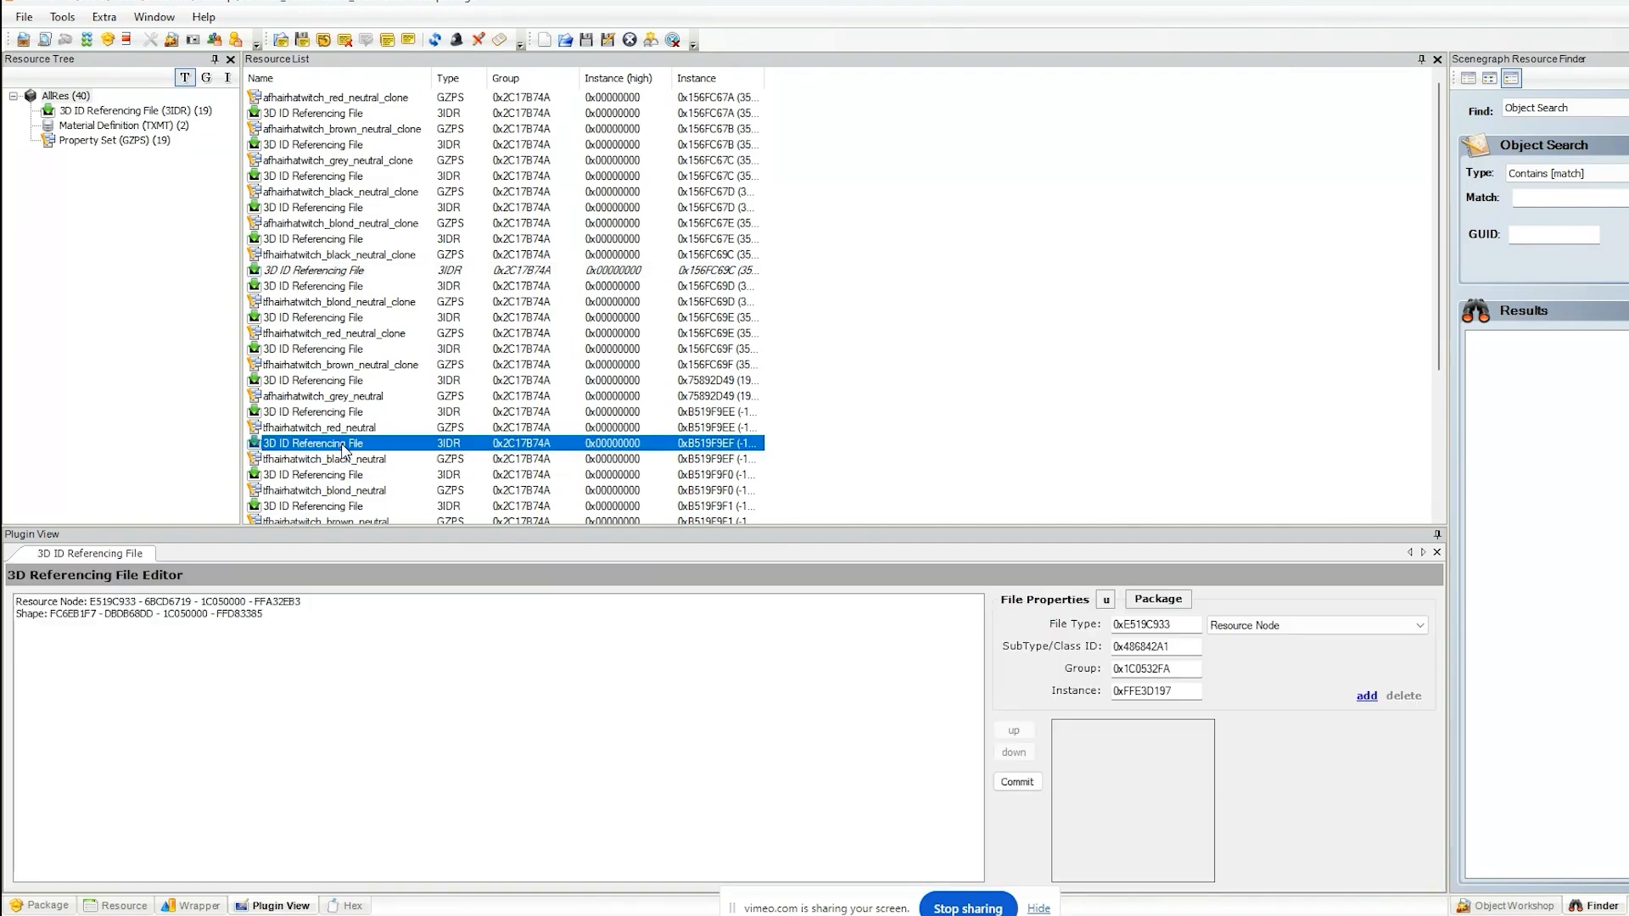
click(1158, 599)
scroll(441, 420, down, 8)
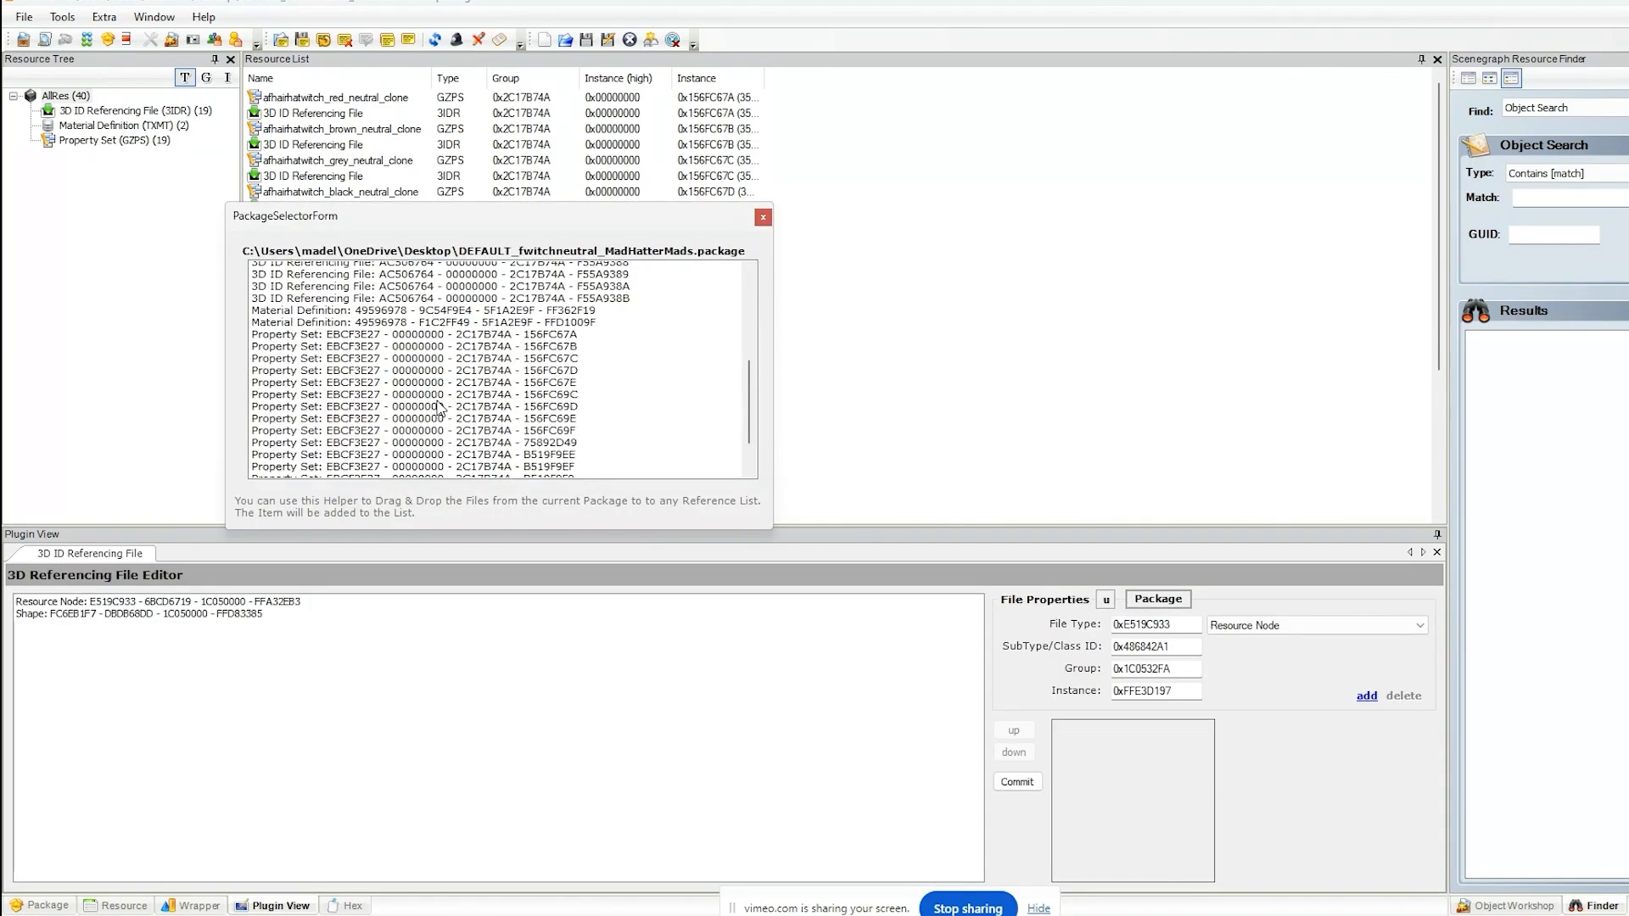
scroll(333, 428, up, 4)
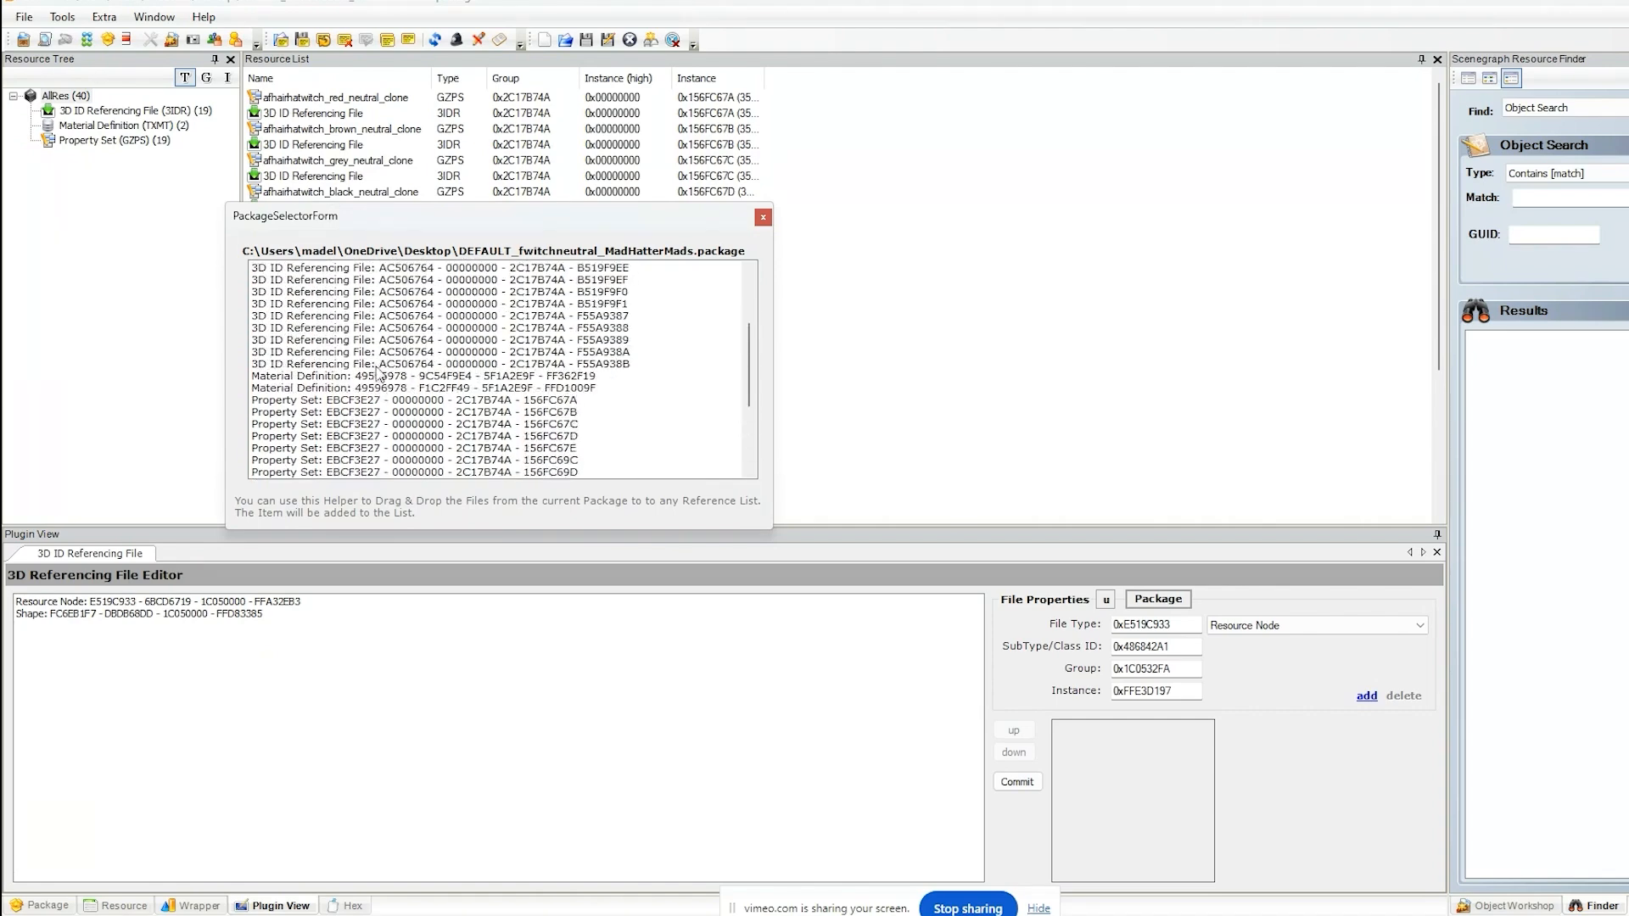
drag(468, 388, 577, 670)
click(763, 217)
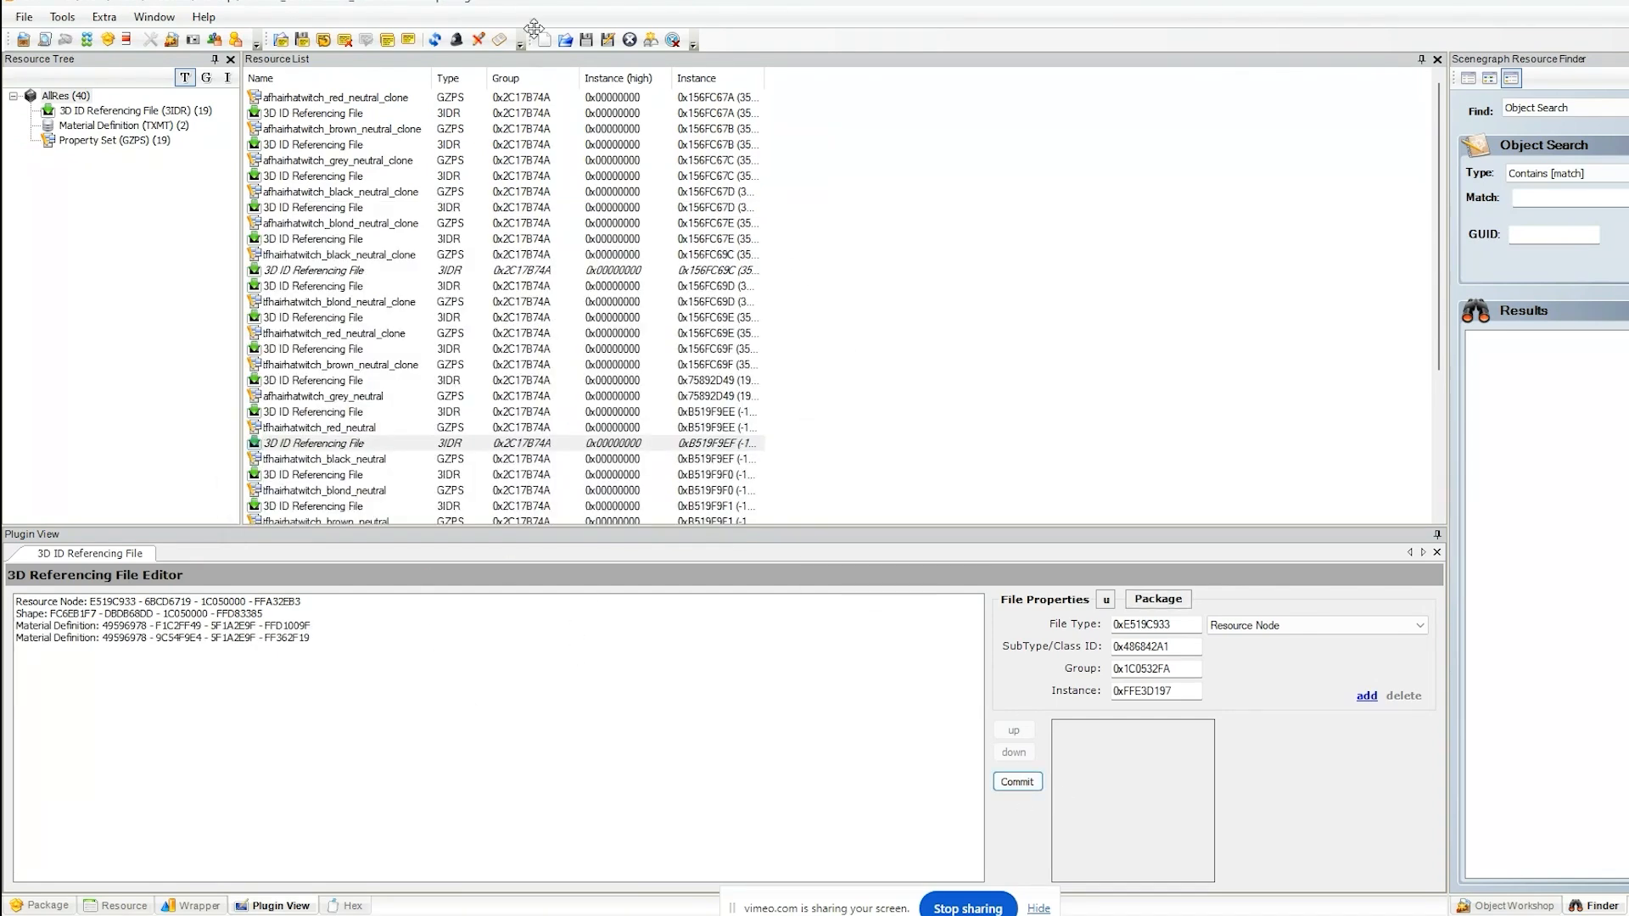
- Delete the two black teen Material Definition (TXMT) resources and save the package
click(147, 127)
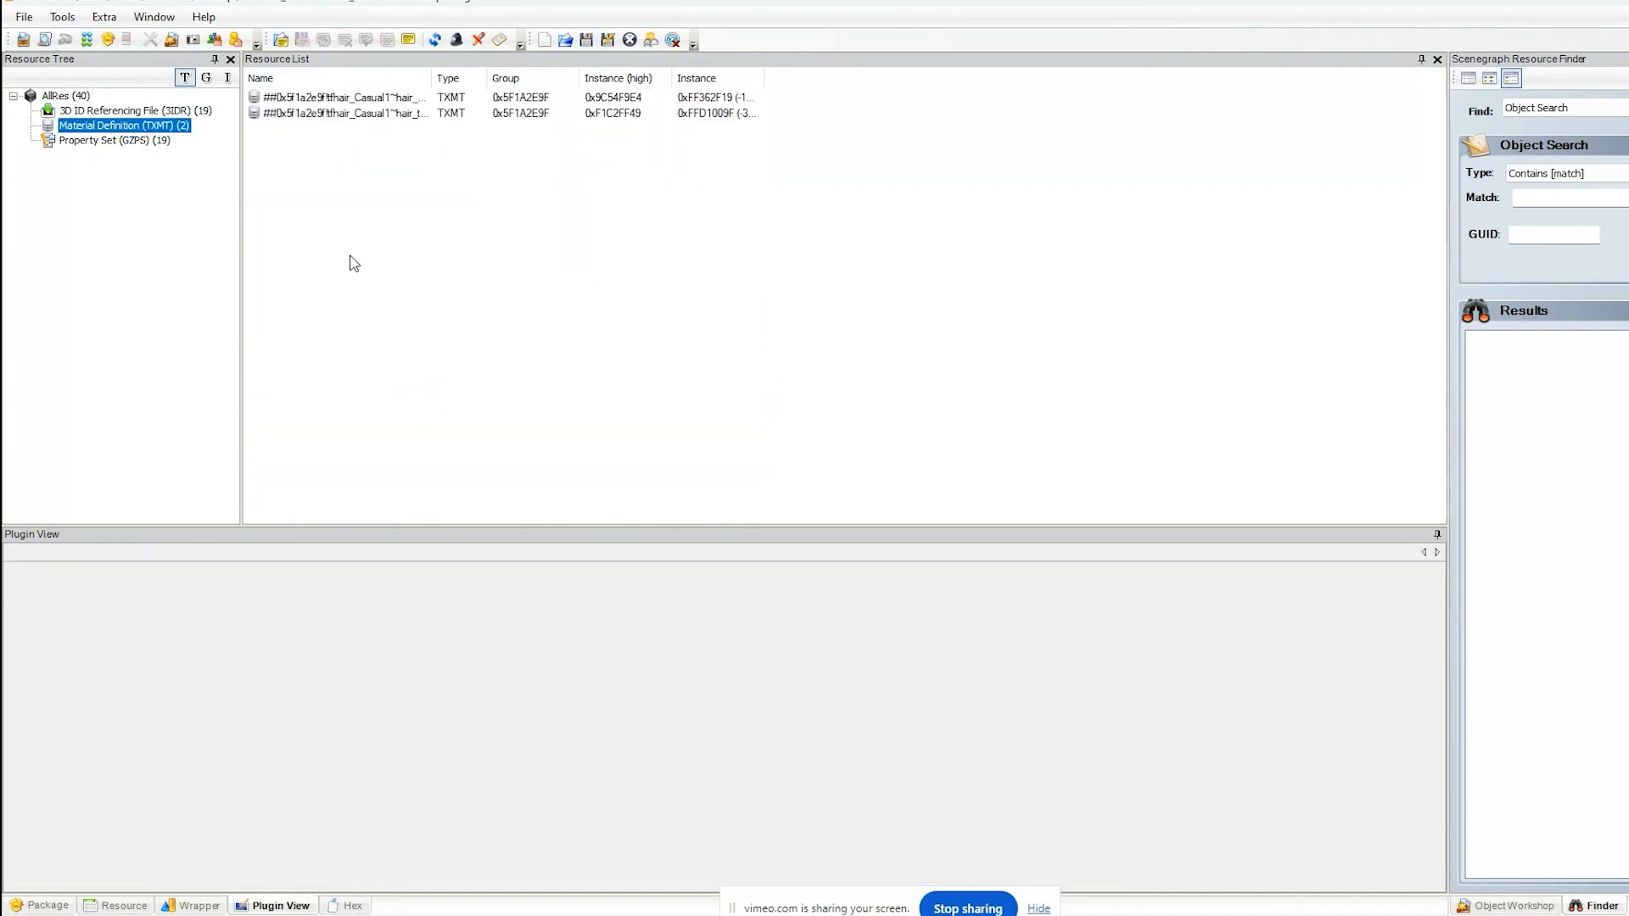
click(384, 113)
shift+click(382, 97)
right_click(382, 99)
click(429, 172)
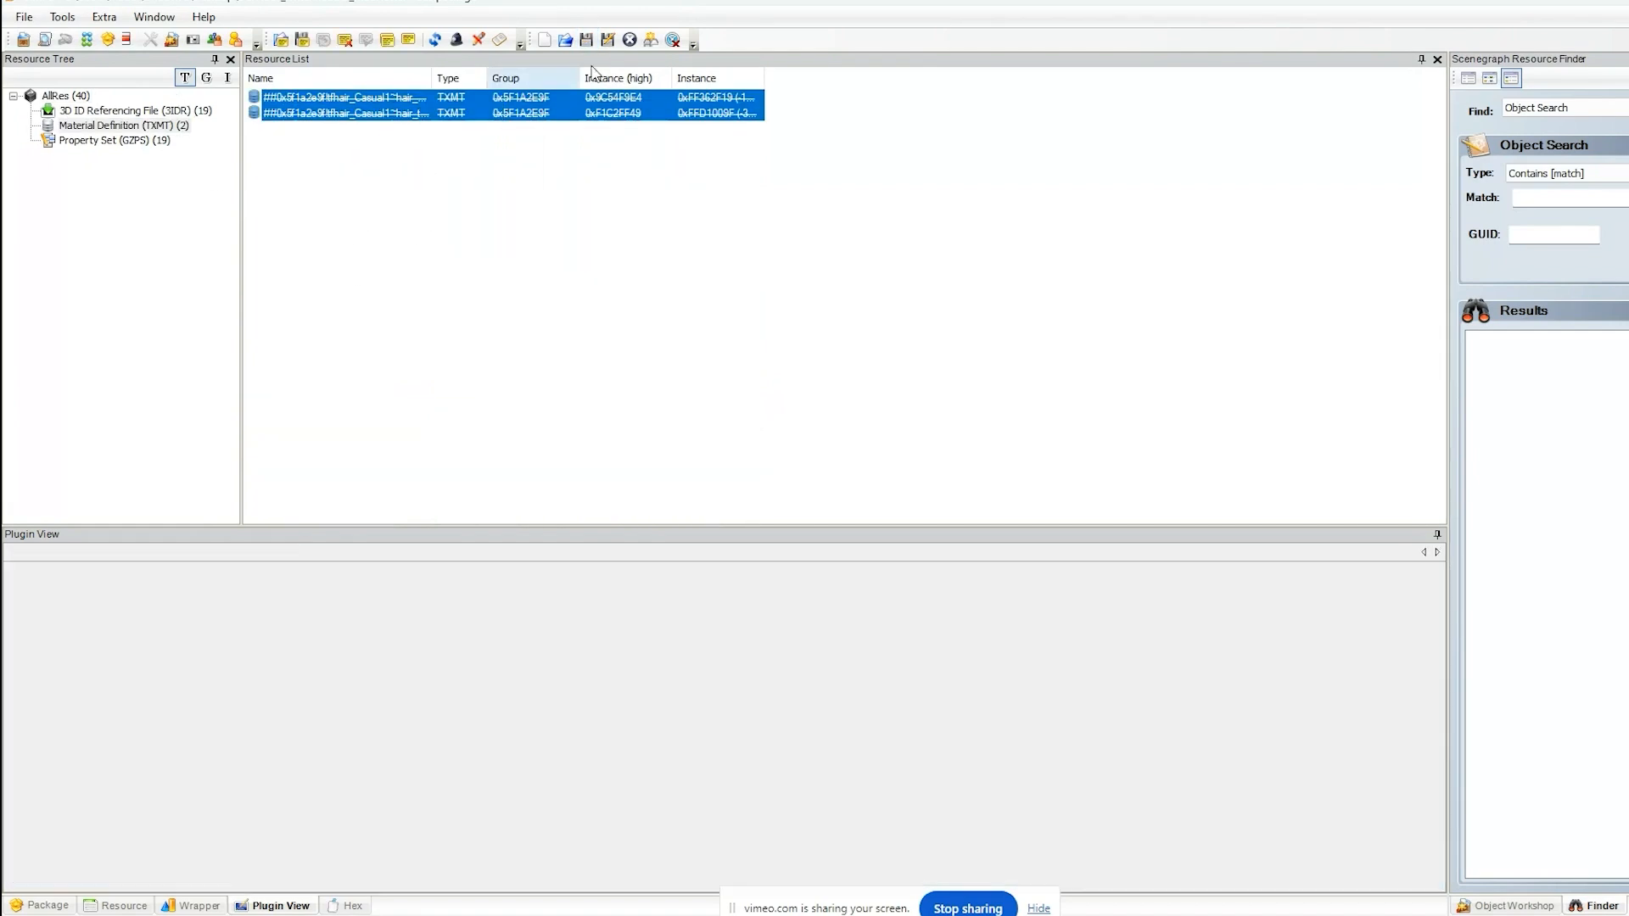
- Add both blond teen Material Definition files from TXMT > blond > 2. teen to the package
right_click(1052, 189)
click(1094, 198)
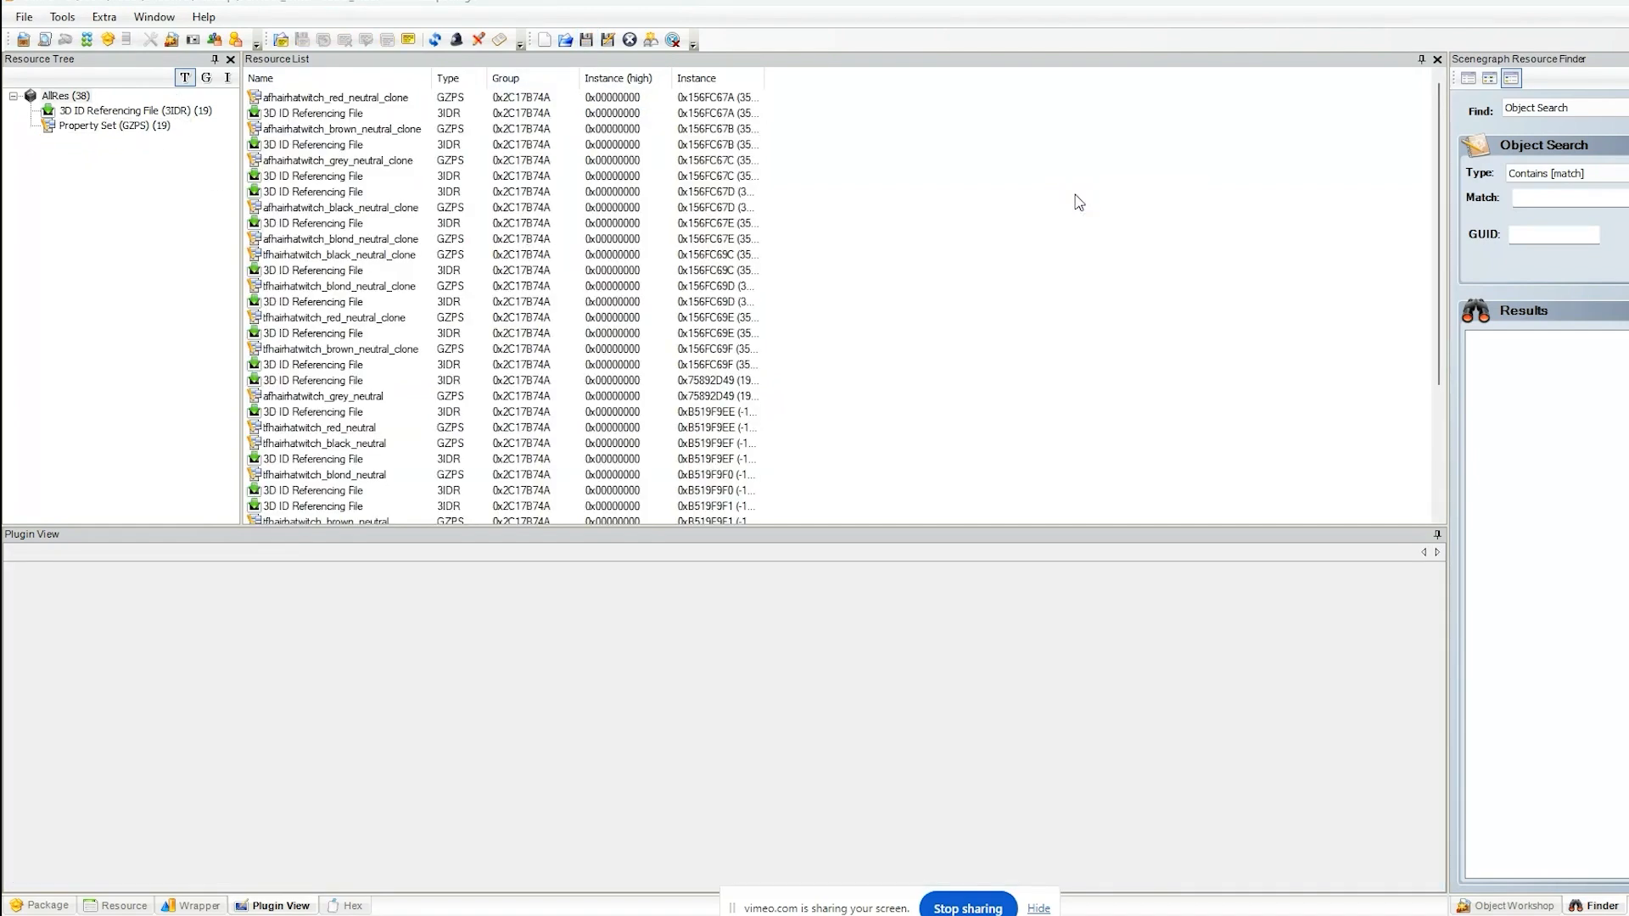
click(715, 104)
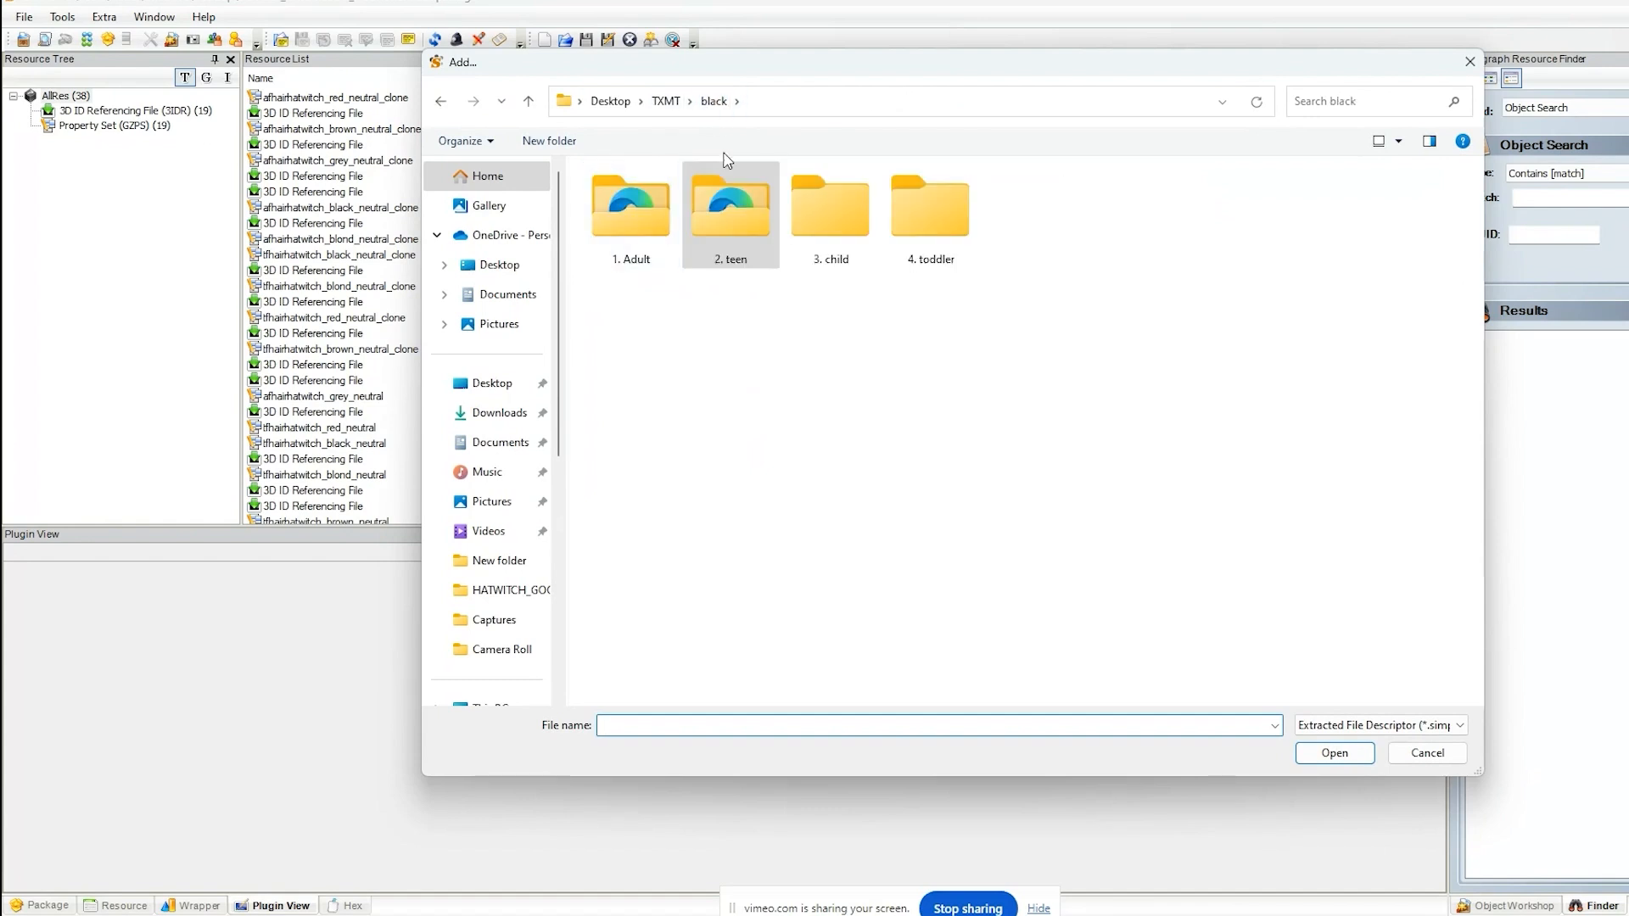
click(666, 101)
double_click(619, 222)
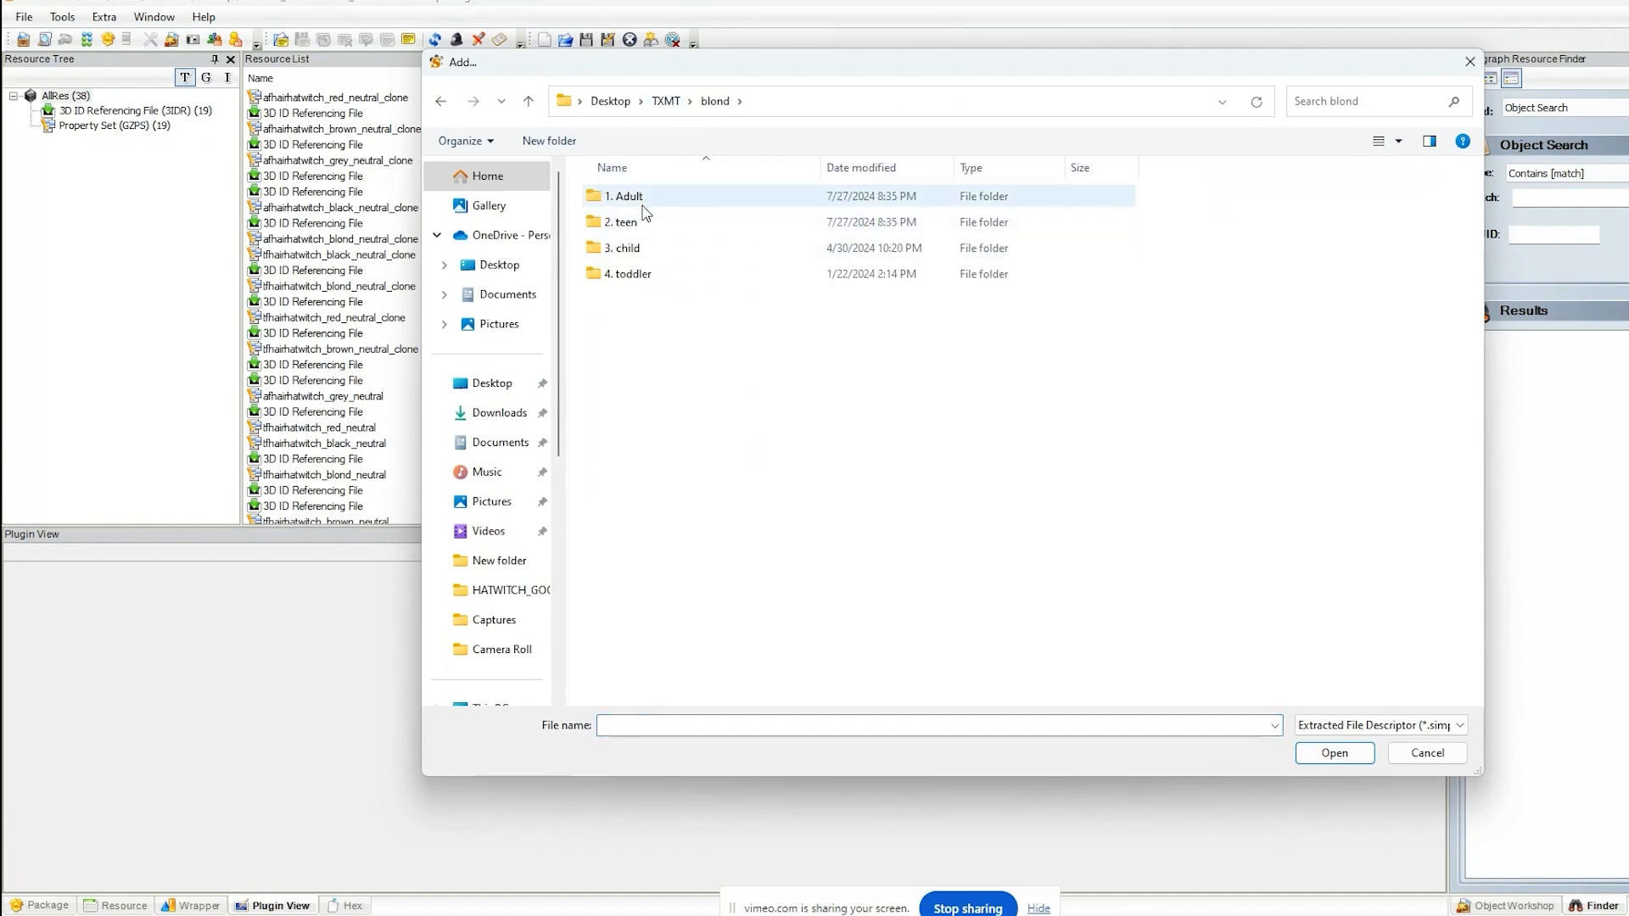
double_click(640, 222)
double_click(653, 197)
drag(733, 304, 692, 190)
click(1335, 753)
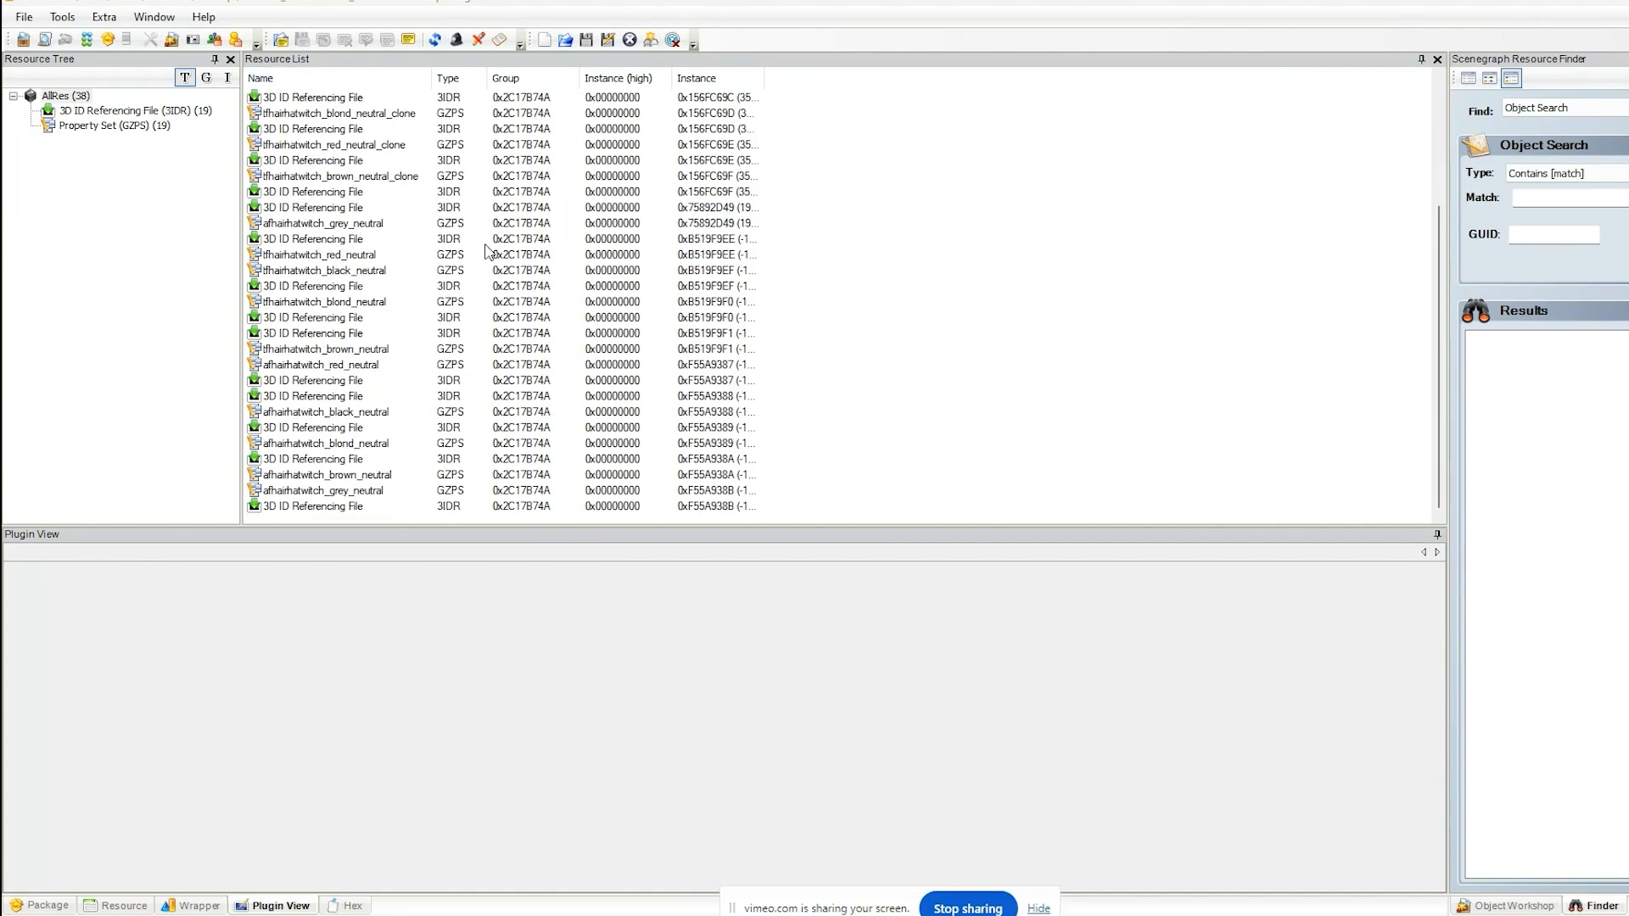
- Add the adult geometric node 38A8C7B2-1C050000-FFDC02BD.5gn from Clothing Mesh Extracted > Adult to the package
right_click(1089, 218)
click(1107, 226)
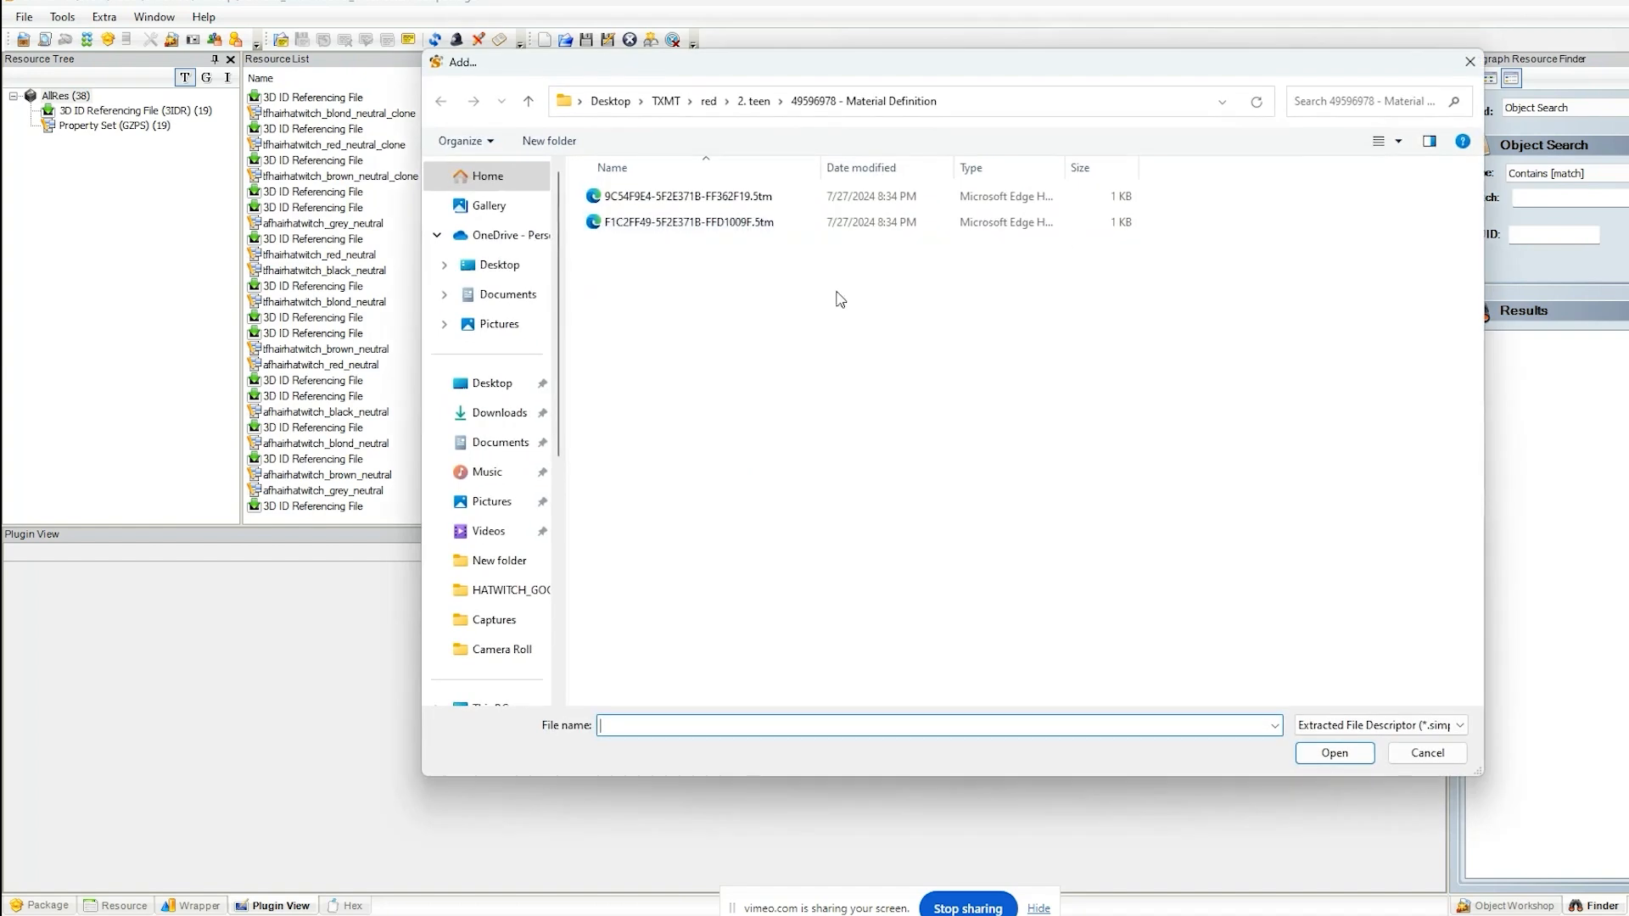
click(666, 101)
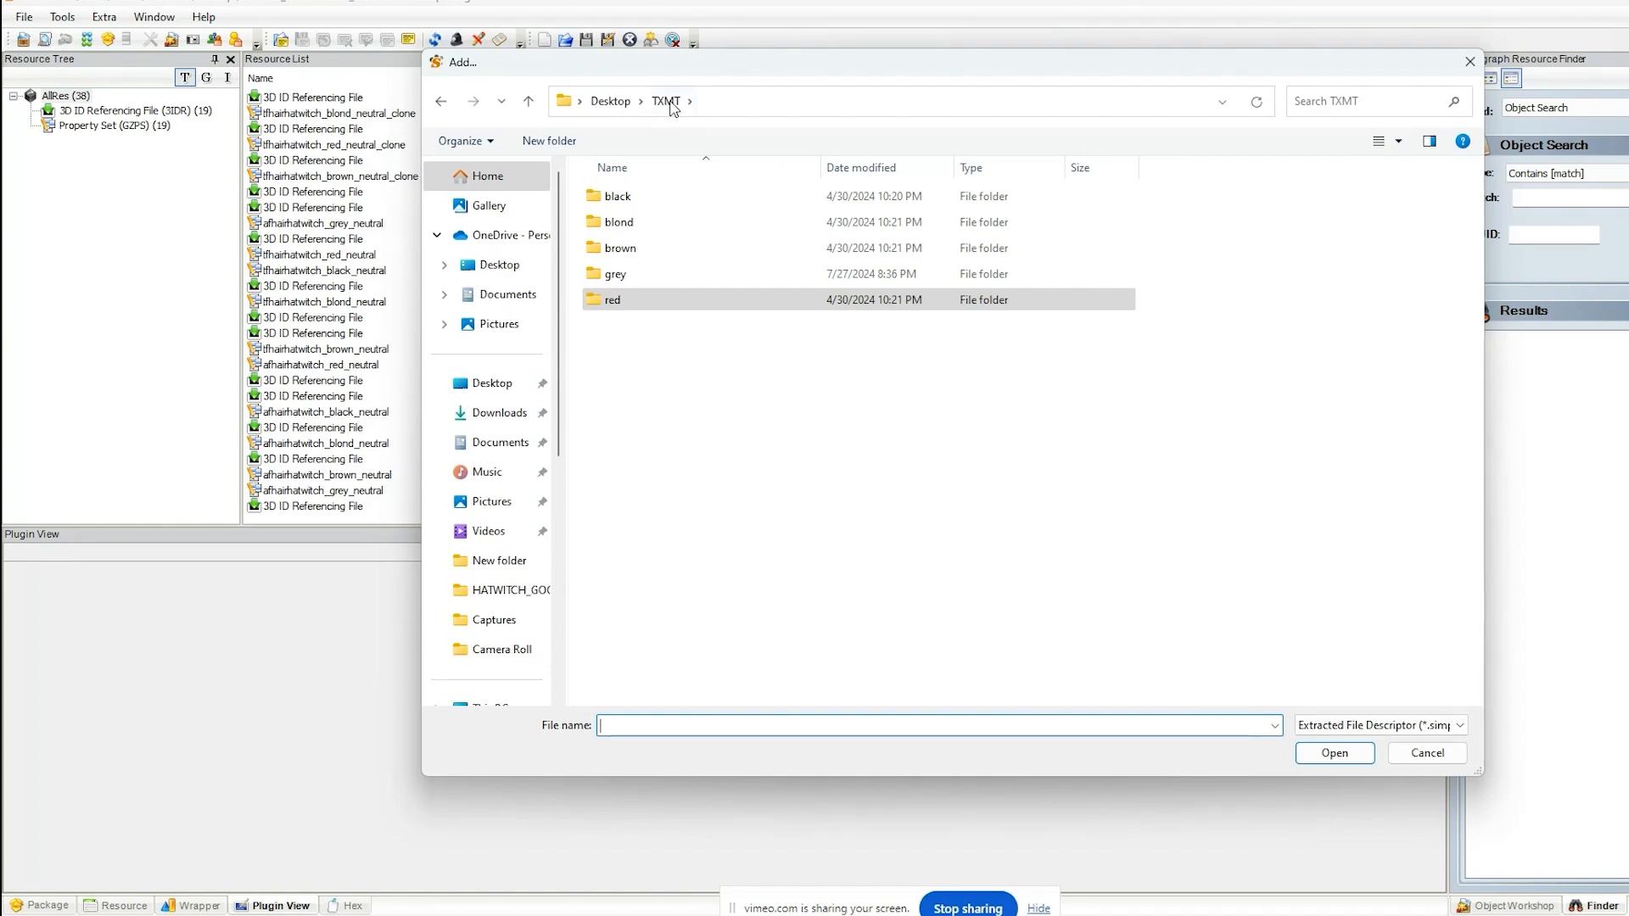
click(612, 101)
scroll(697, 526, up, 2)
scroll(697, 526, up, 7)
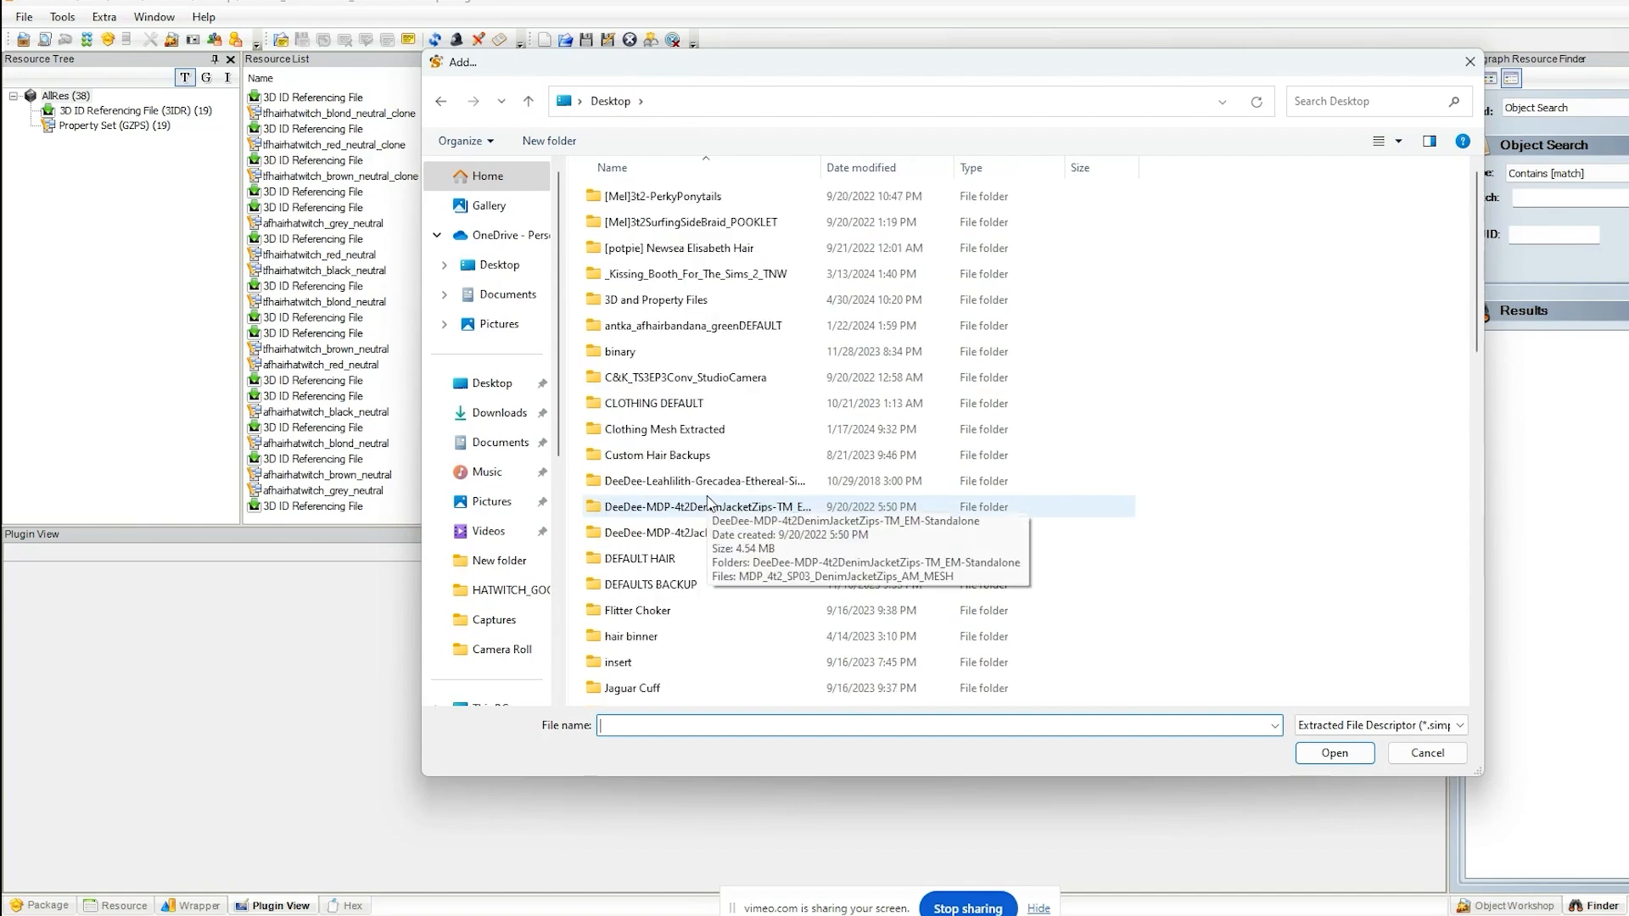
double_click(698, 438)
double_click(623, 198)
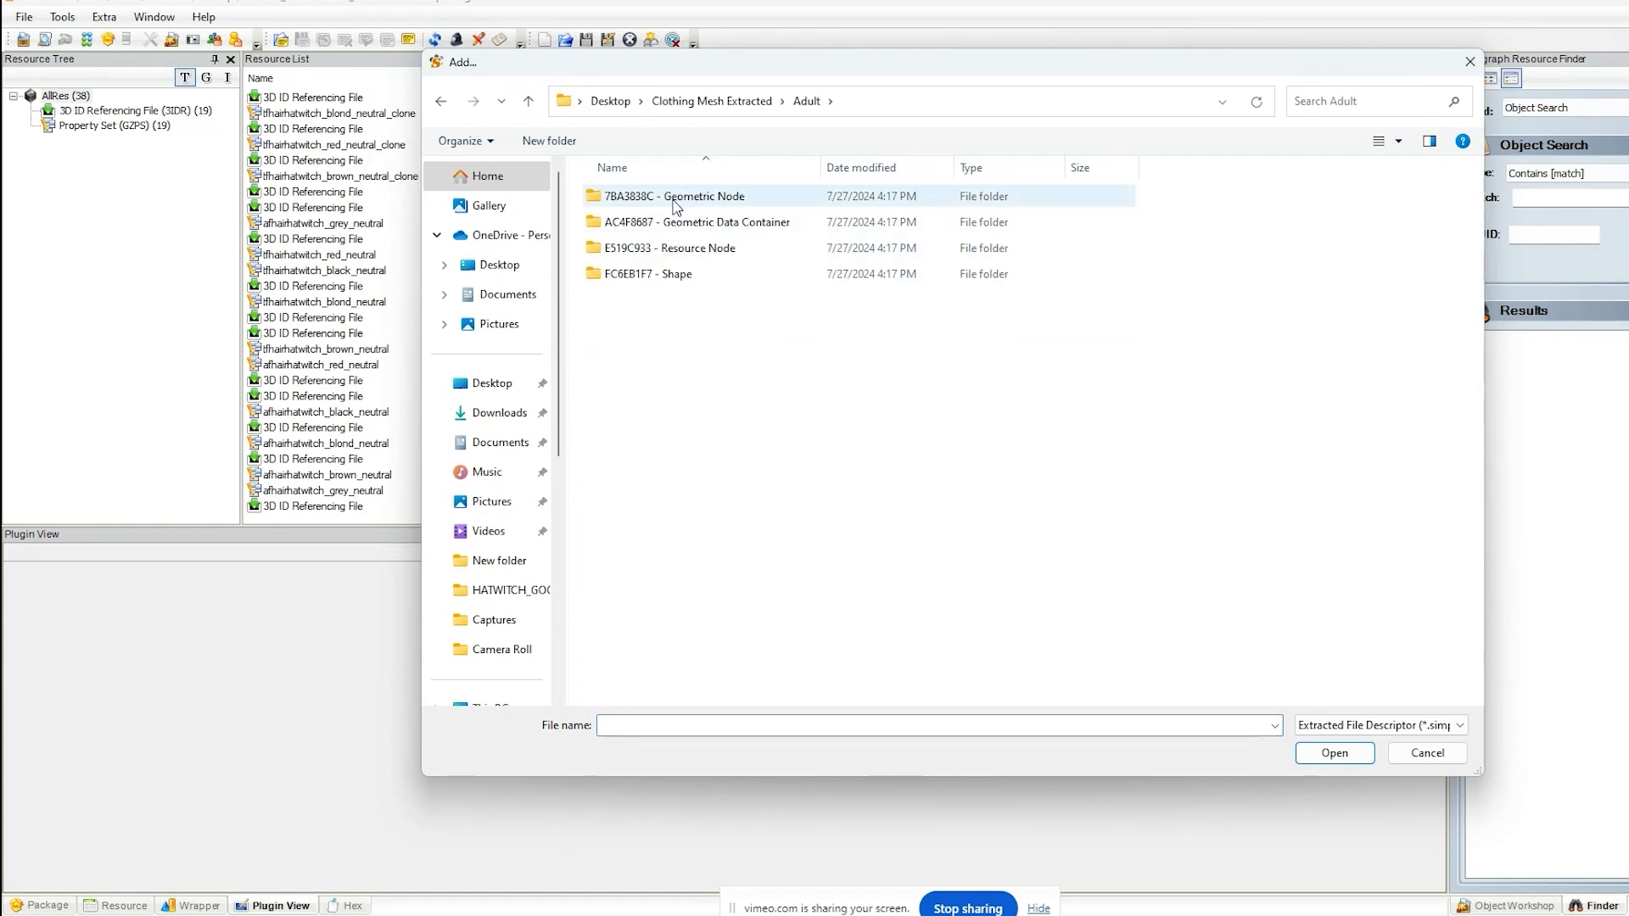
double_click(676, 198)
double_click(727, 200)
- Add the adult geometric data container 0C554AEA-1C050000-FFB6808C.5gd from the AC4F8687 - Geometric Data Container folder
right_click(867, 220)
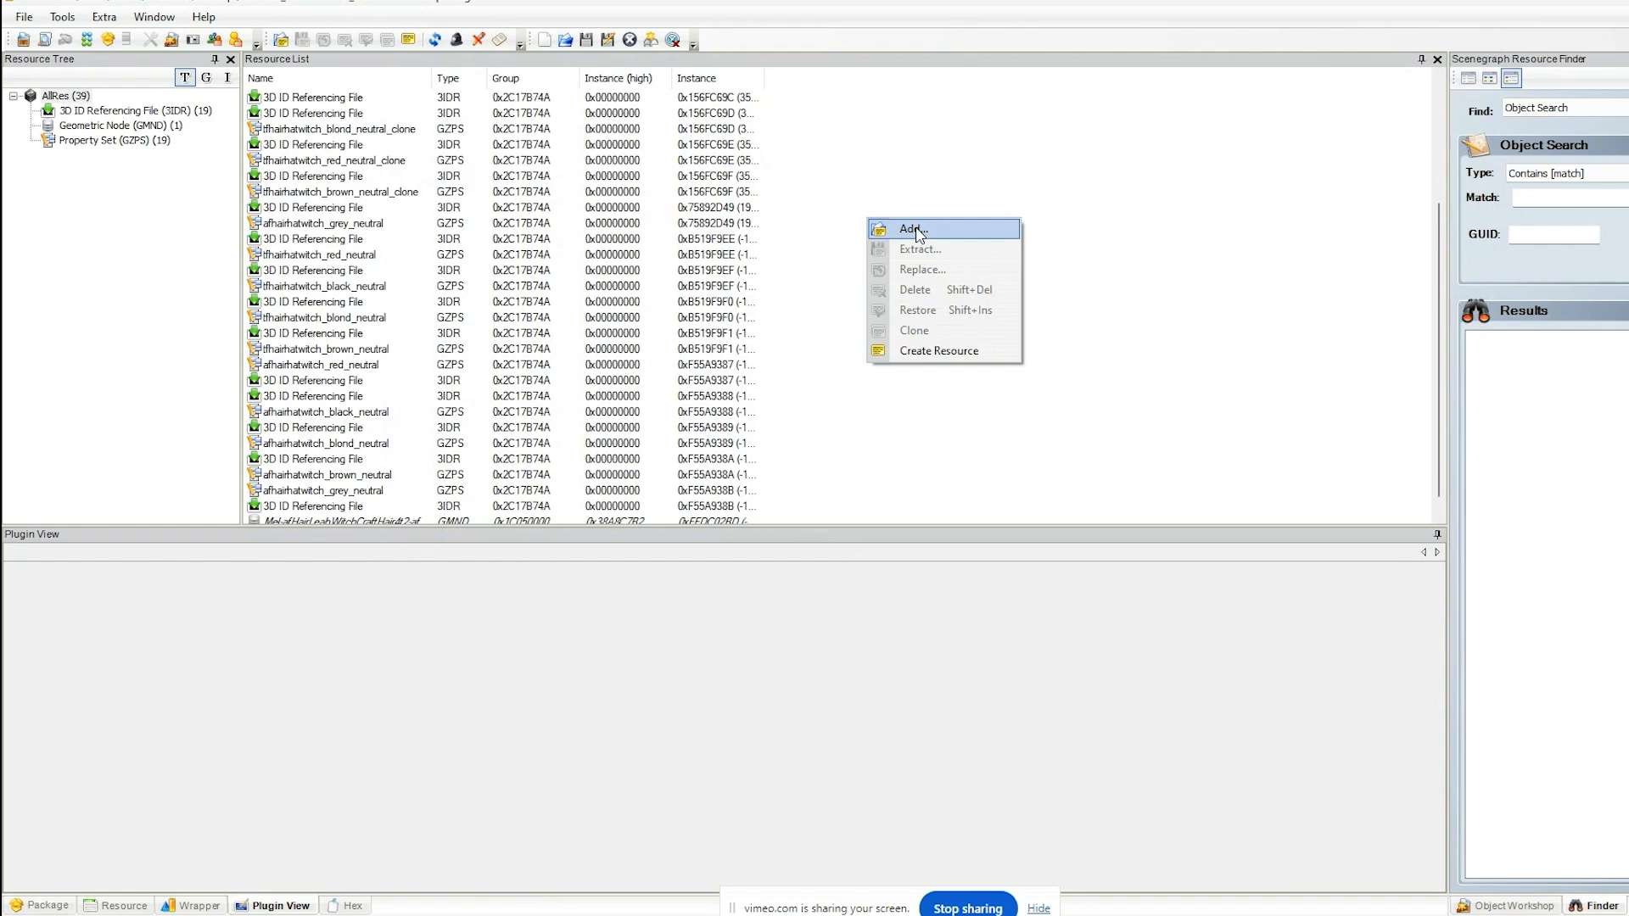
click(919, 233)
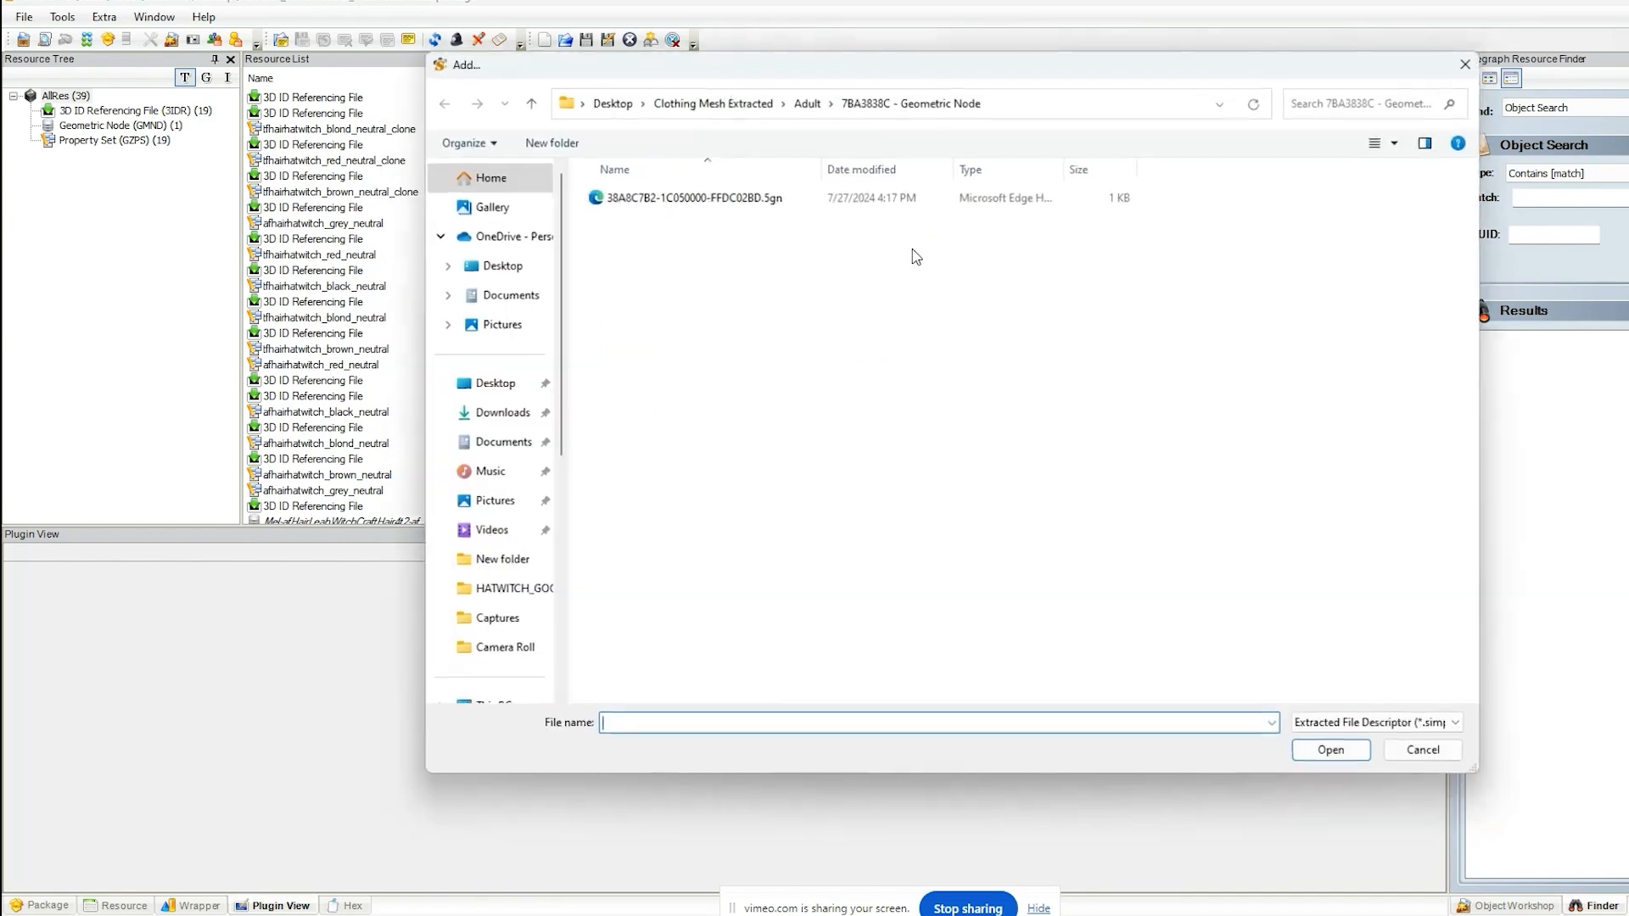
click(807, 101)
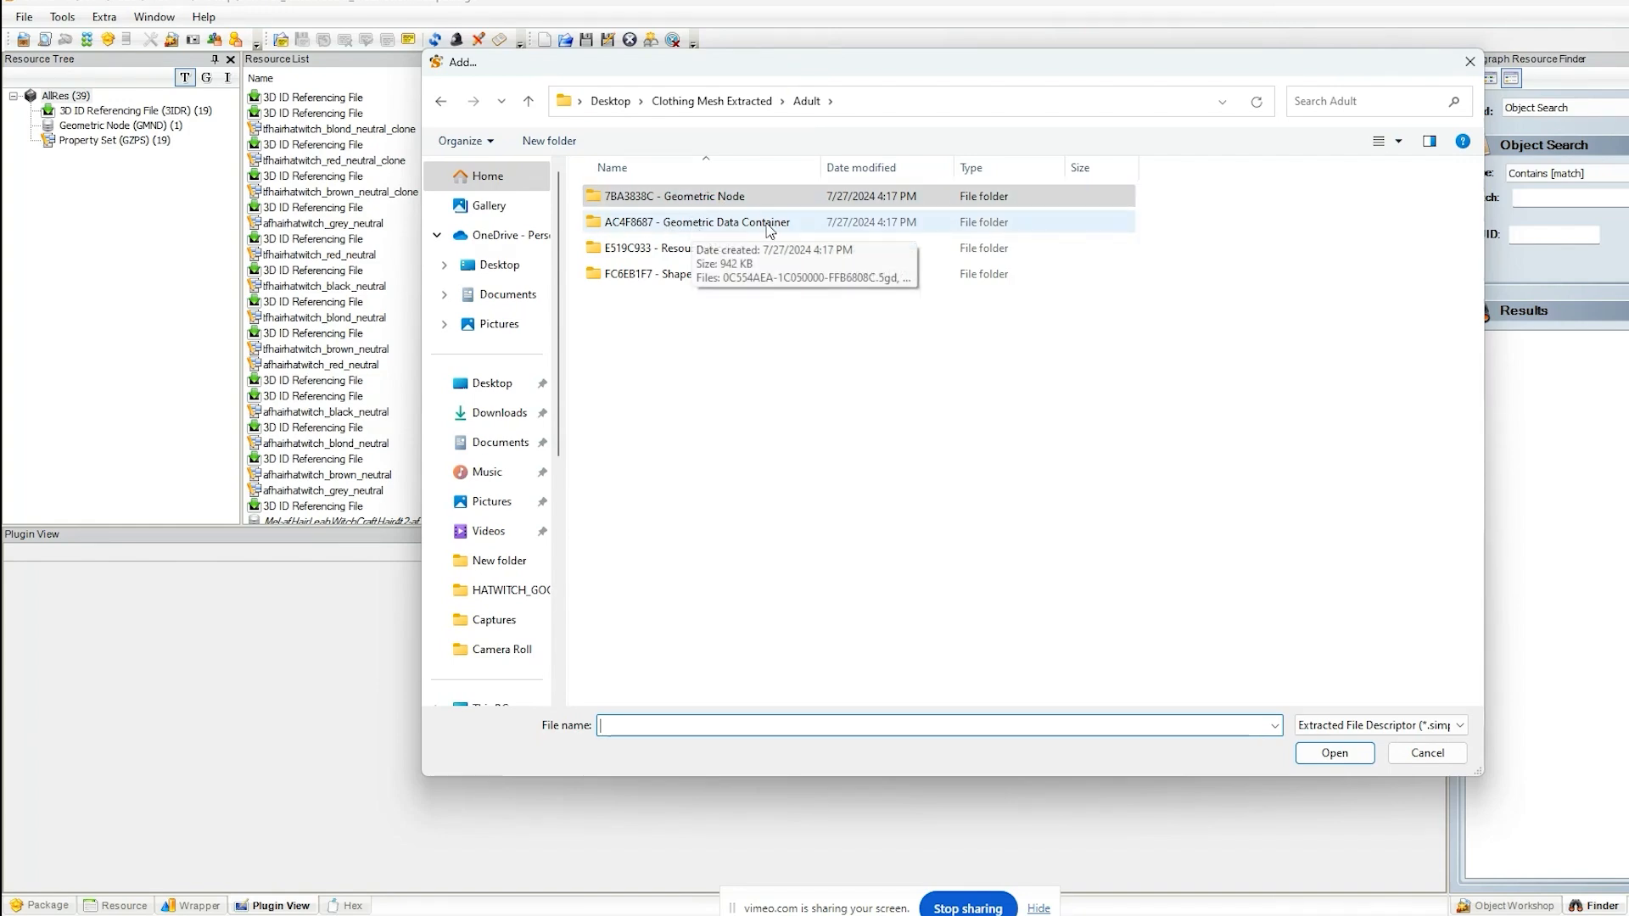
double_click(701, 225)
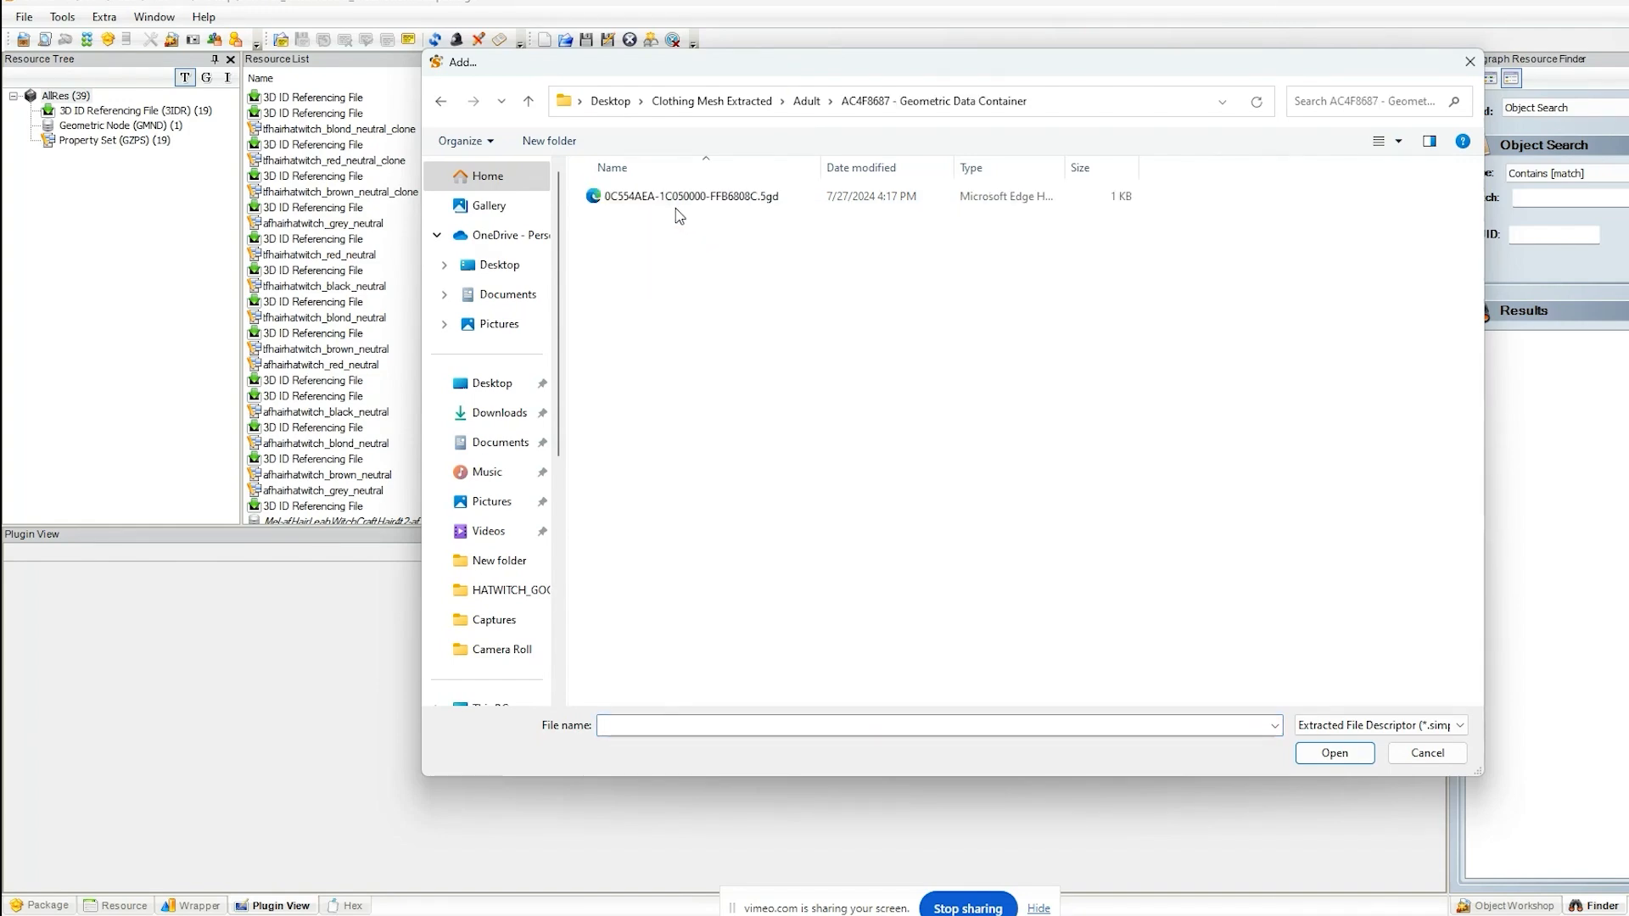
double_click(844, 199)
- Add the adult resource node and the shape 306CA5D0-1C050000-FF93CFEC.5sh, and save the package
right_click(849, 202)
click(891, 208)
double_click(665, 272)
double_click(708, 203)
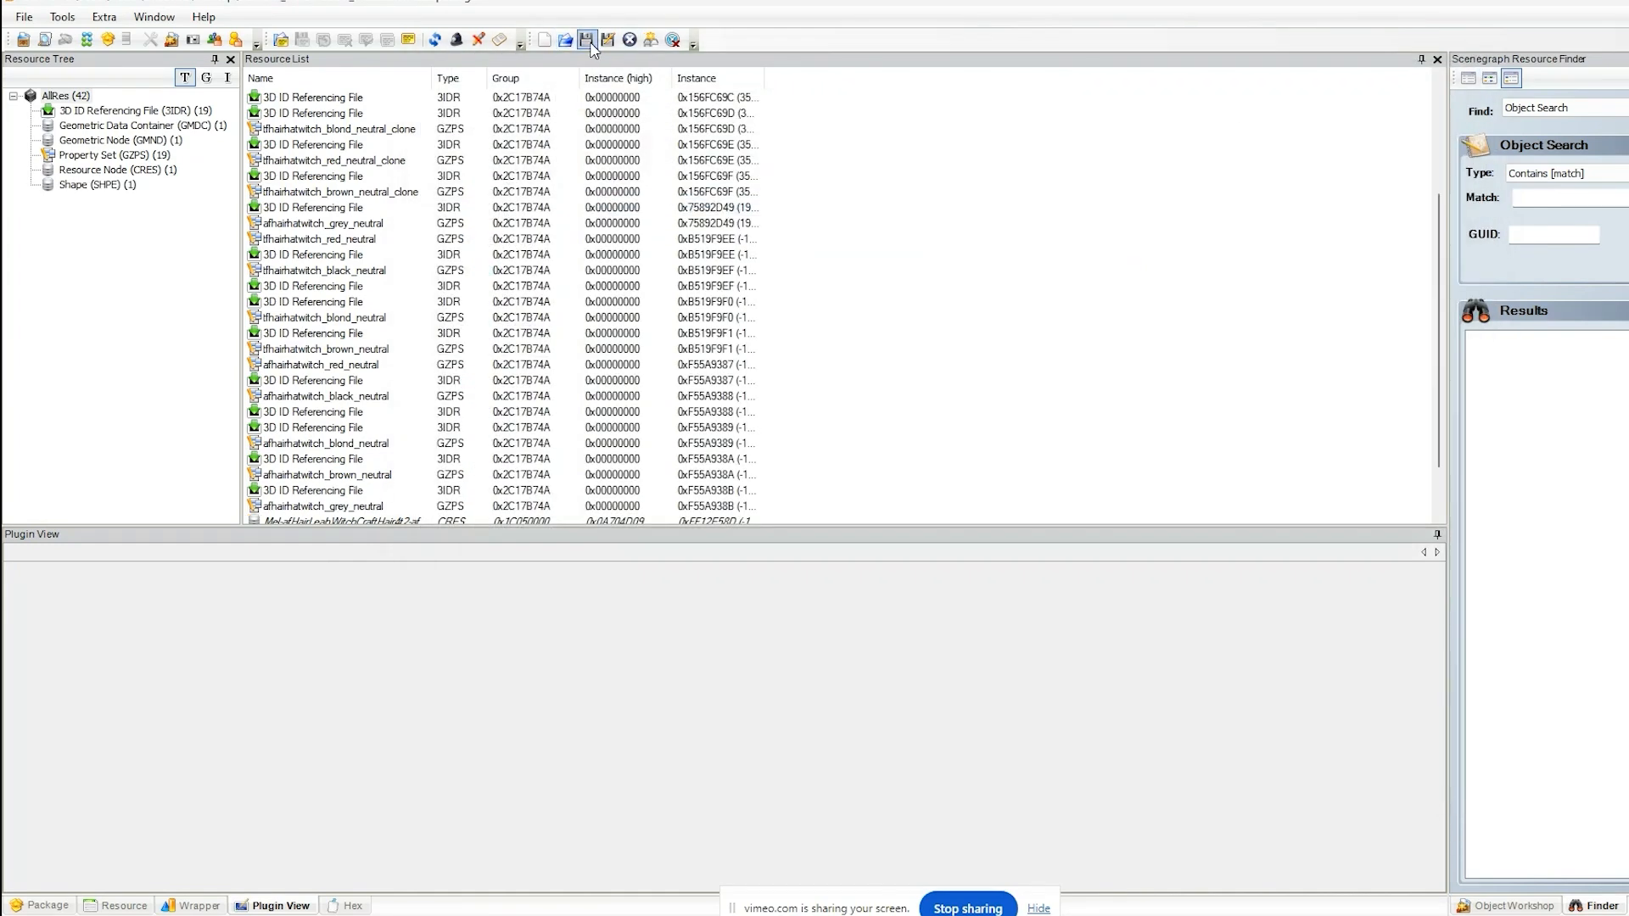
- Add the teen geometric node, geometric data container, resource node and shape from Clothing Mesh Extracted > teen to the package
right_click(928, 199)
click(967, 208)
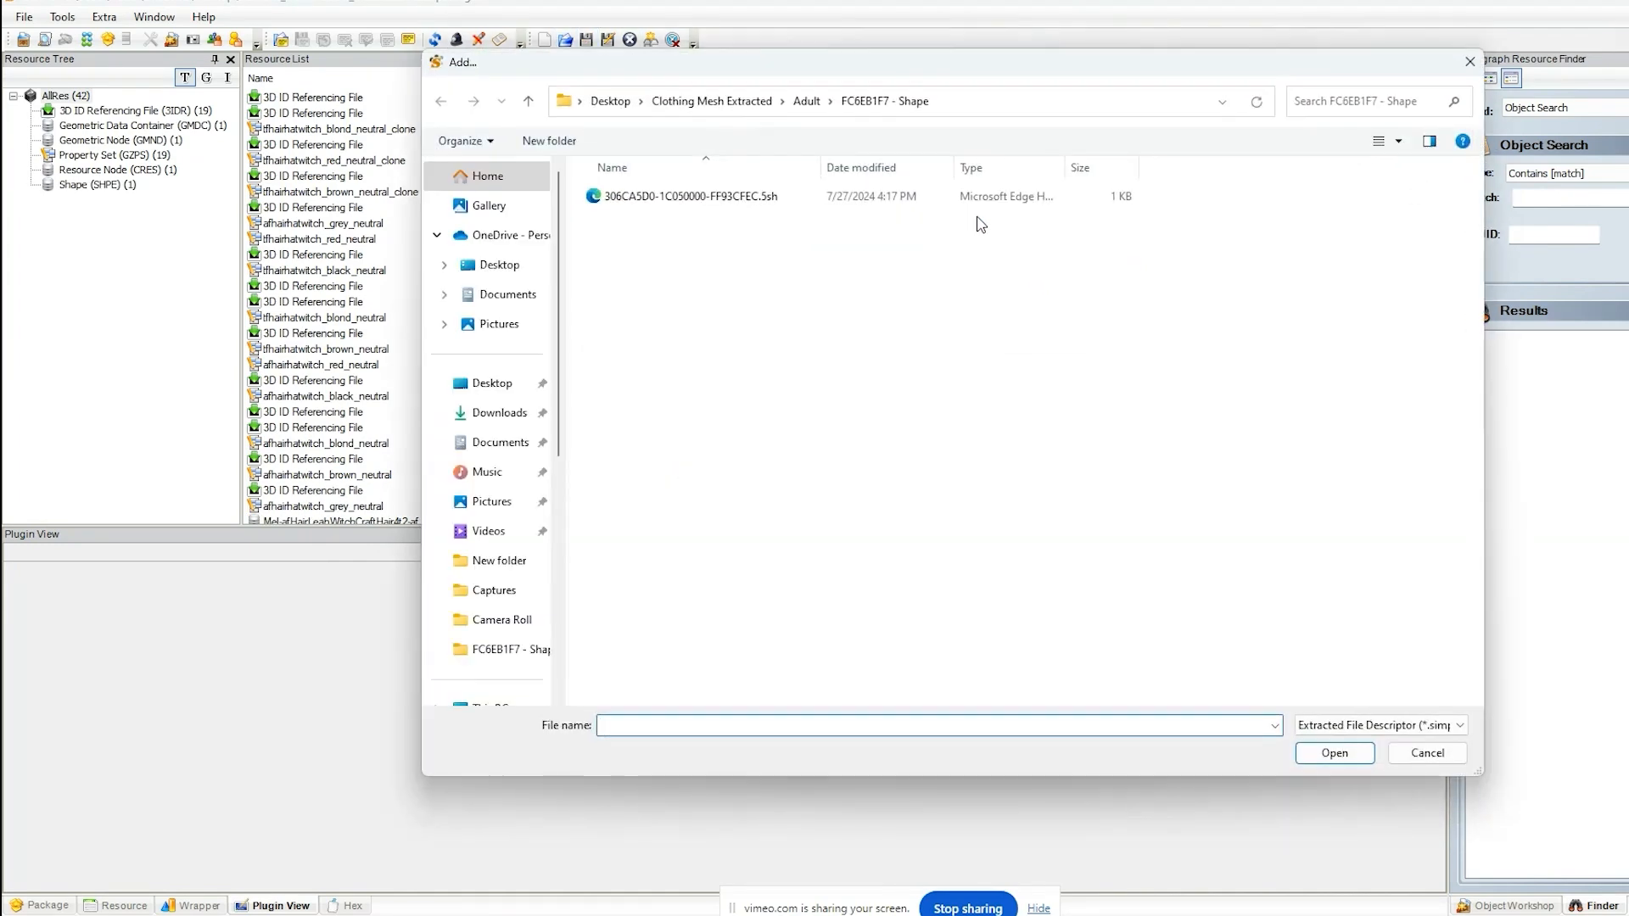
click(734, 104)
double_click(632, 247)
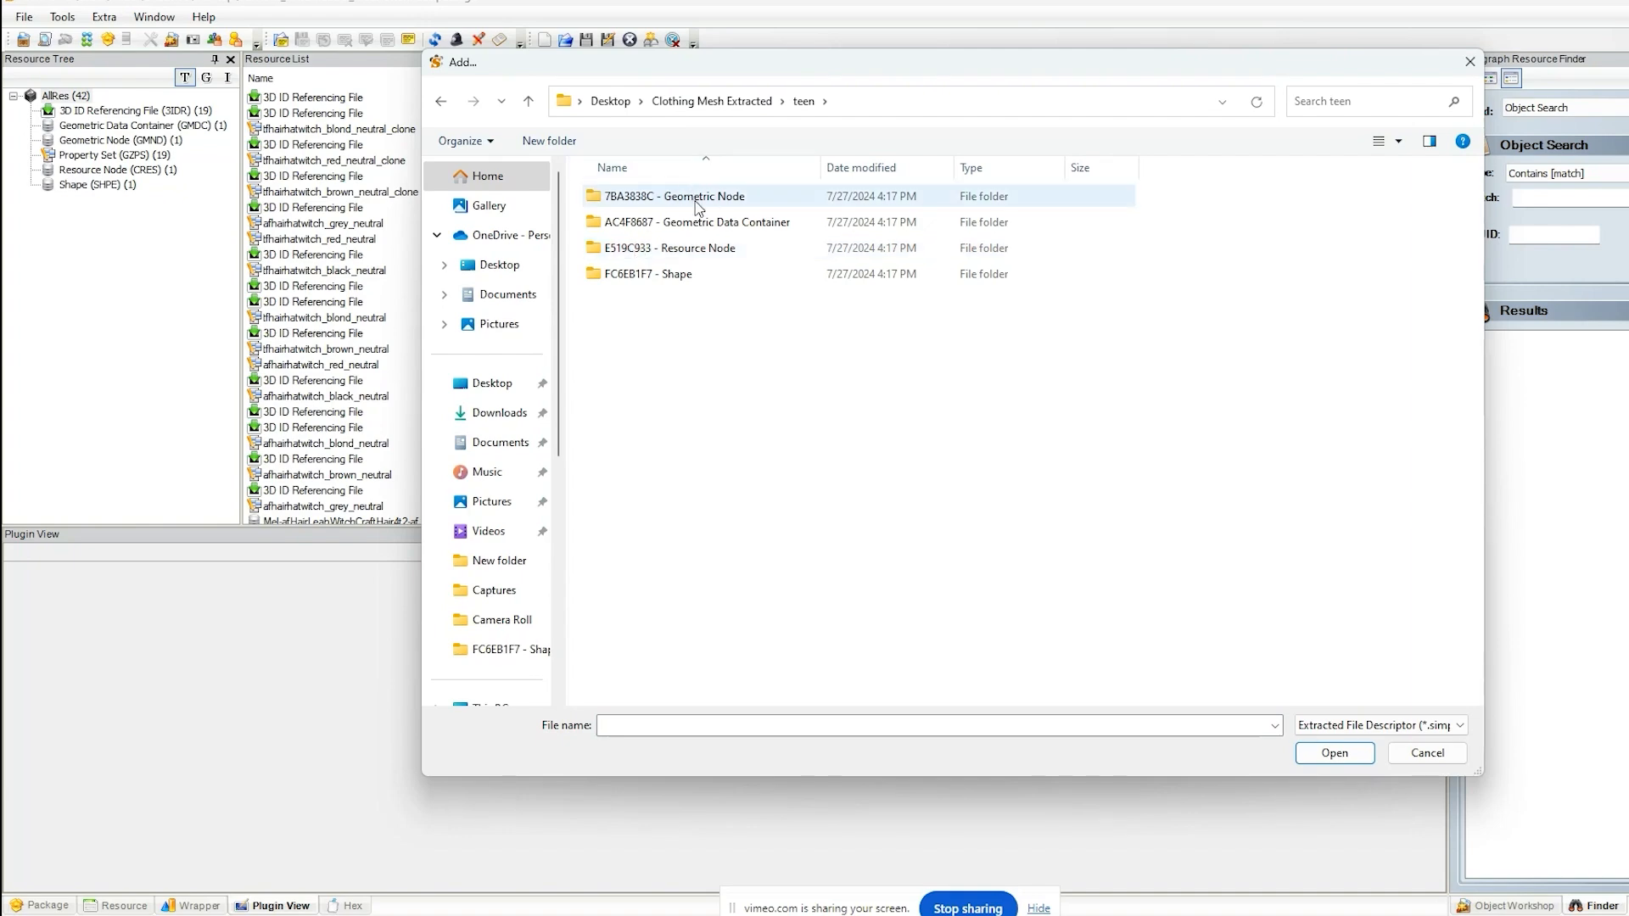
double_click(731, 197)
double_click(718, 202)
right_click(850, 209)
click(883, 215)
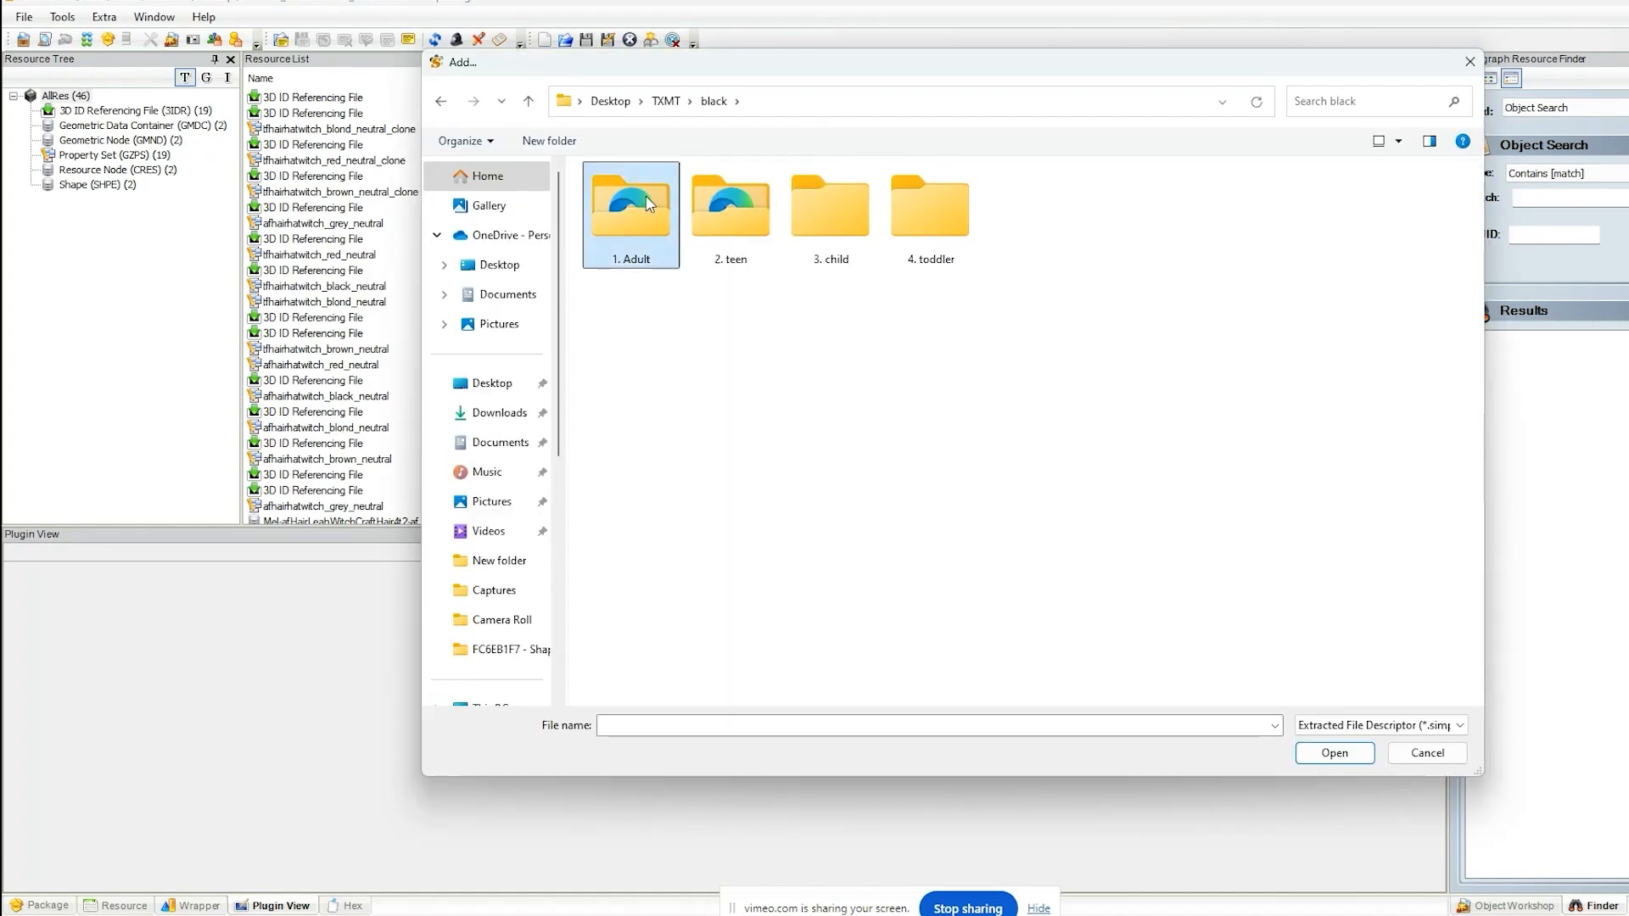
- Add the black adult Material Definitions 2A803893-5F1A2E9F-FF513CD4.5tm and 842EB9CF-5F1A2E9F-FF6EAD01.5tm from TXMT > black > 1. Adult
double_click(632, 212)
double_click(646, 198)
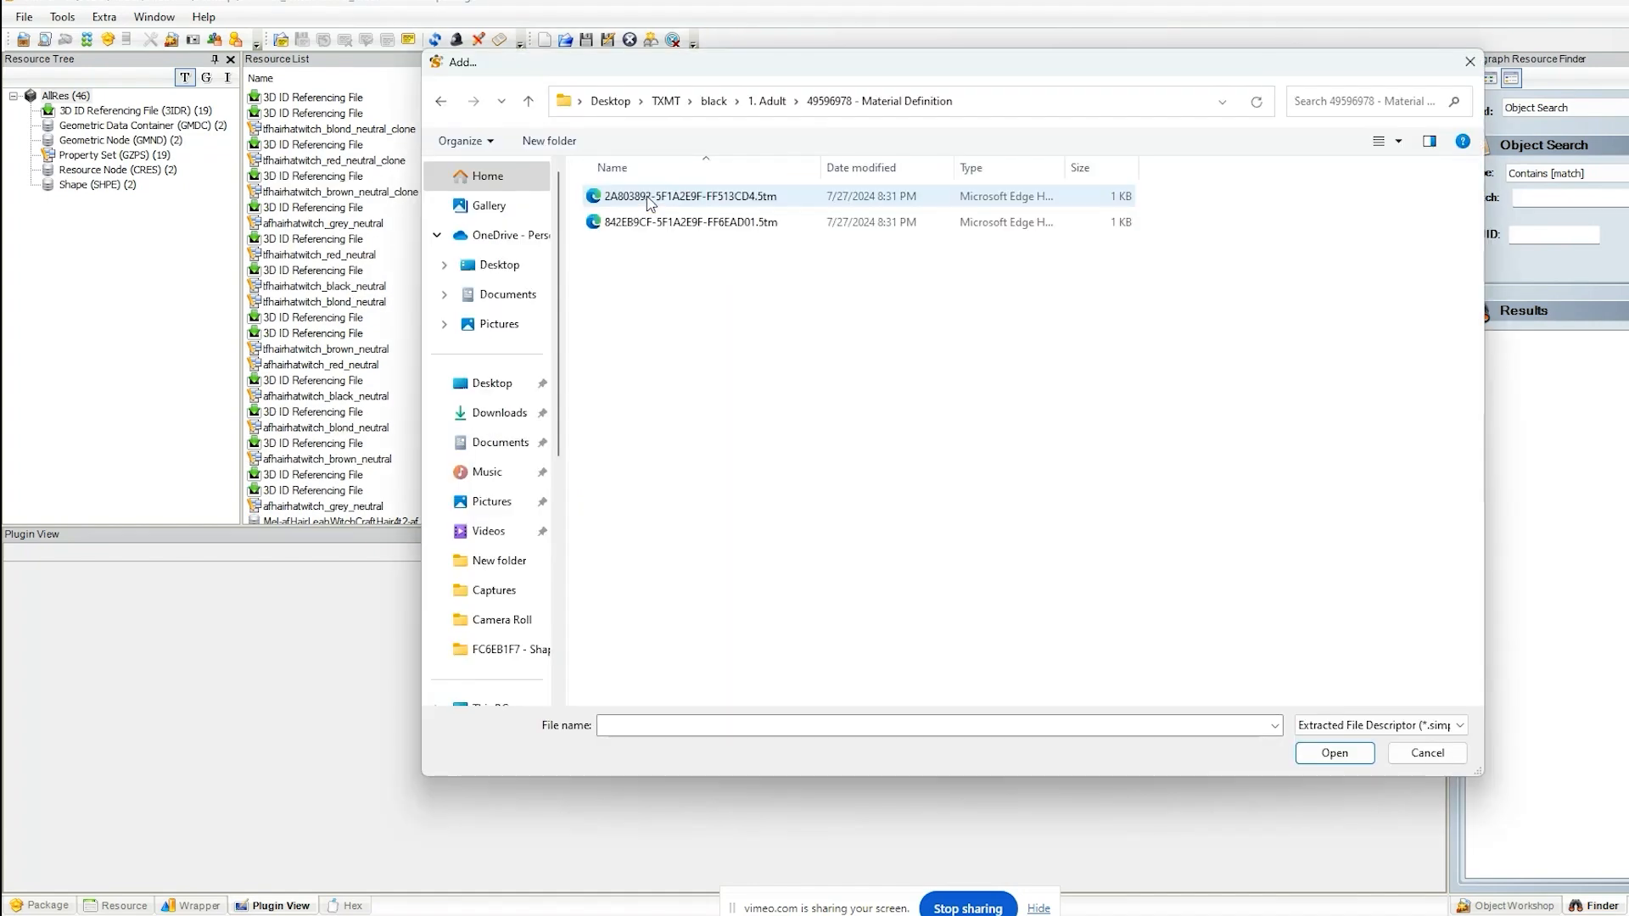
click(673, 224)
shift+click(661, 196)
click(1335, 753)
- Add the black teen Material Definitions 9C54F9E4-5F1A2E9F-FF362F19.5tm and F1C2FF49-5F1A2E9F-FFD1009F.5tm from TXMT > black > 2. teen
right_click(942, 266)
click(975, 269)
click(716, 101)
double_click(700, 243)
double_click(670, 193)
drag(809, 310, 631, 217)
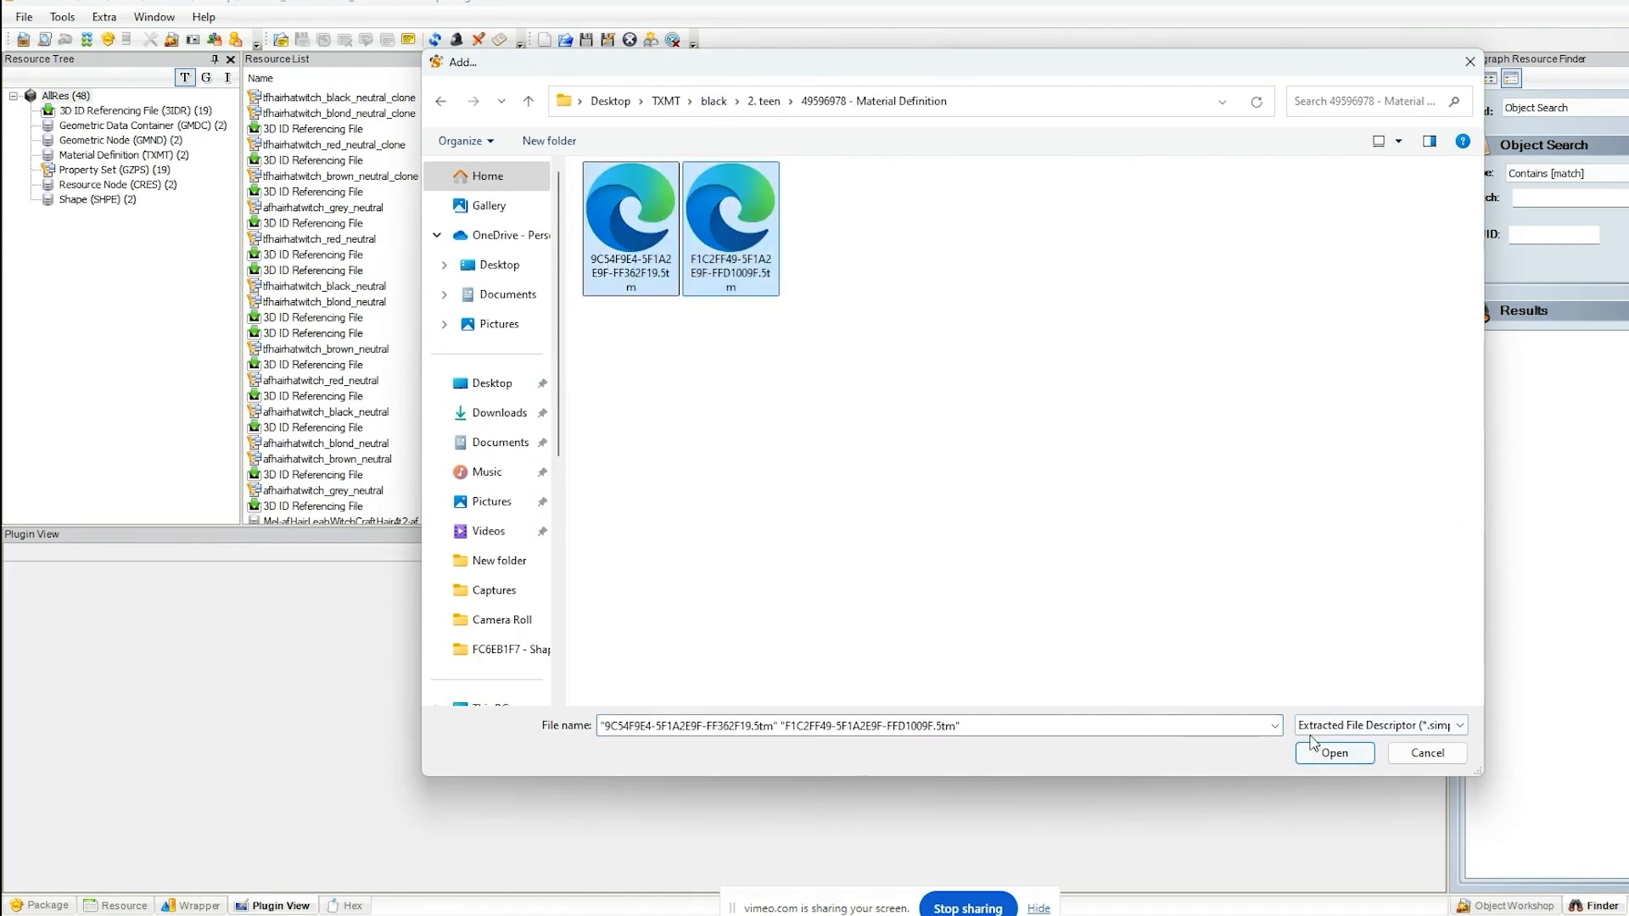
click(1315, 750)
- Add the blond adult Material Definitions 2A803892-5FCD6609-FF513CD4.5tm and 842EB9CF-5FCD6609-FF6EAD01.5tm from TXMT > blond > 1. Adult
right_click(954, 231)
click(975, 241)
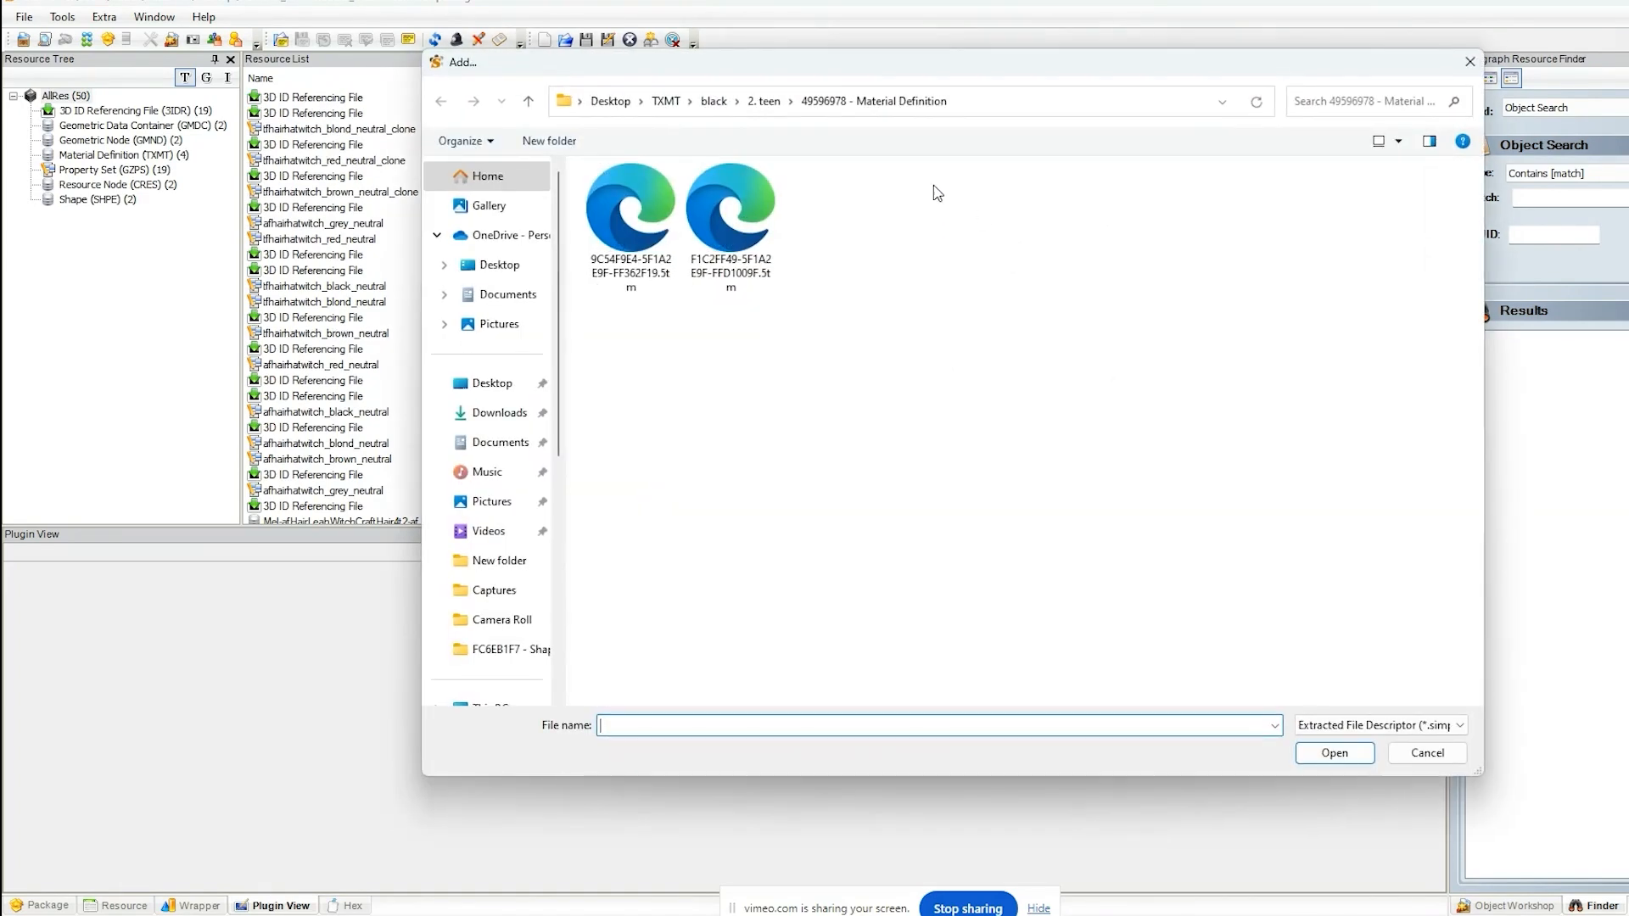
click(666, 101)
double_click(633, 221)
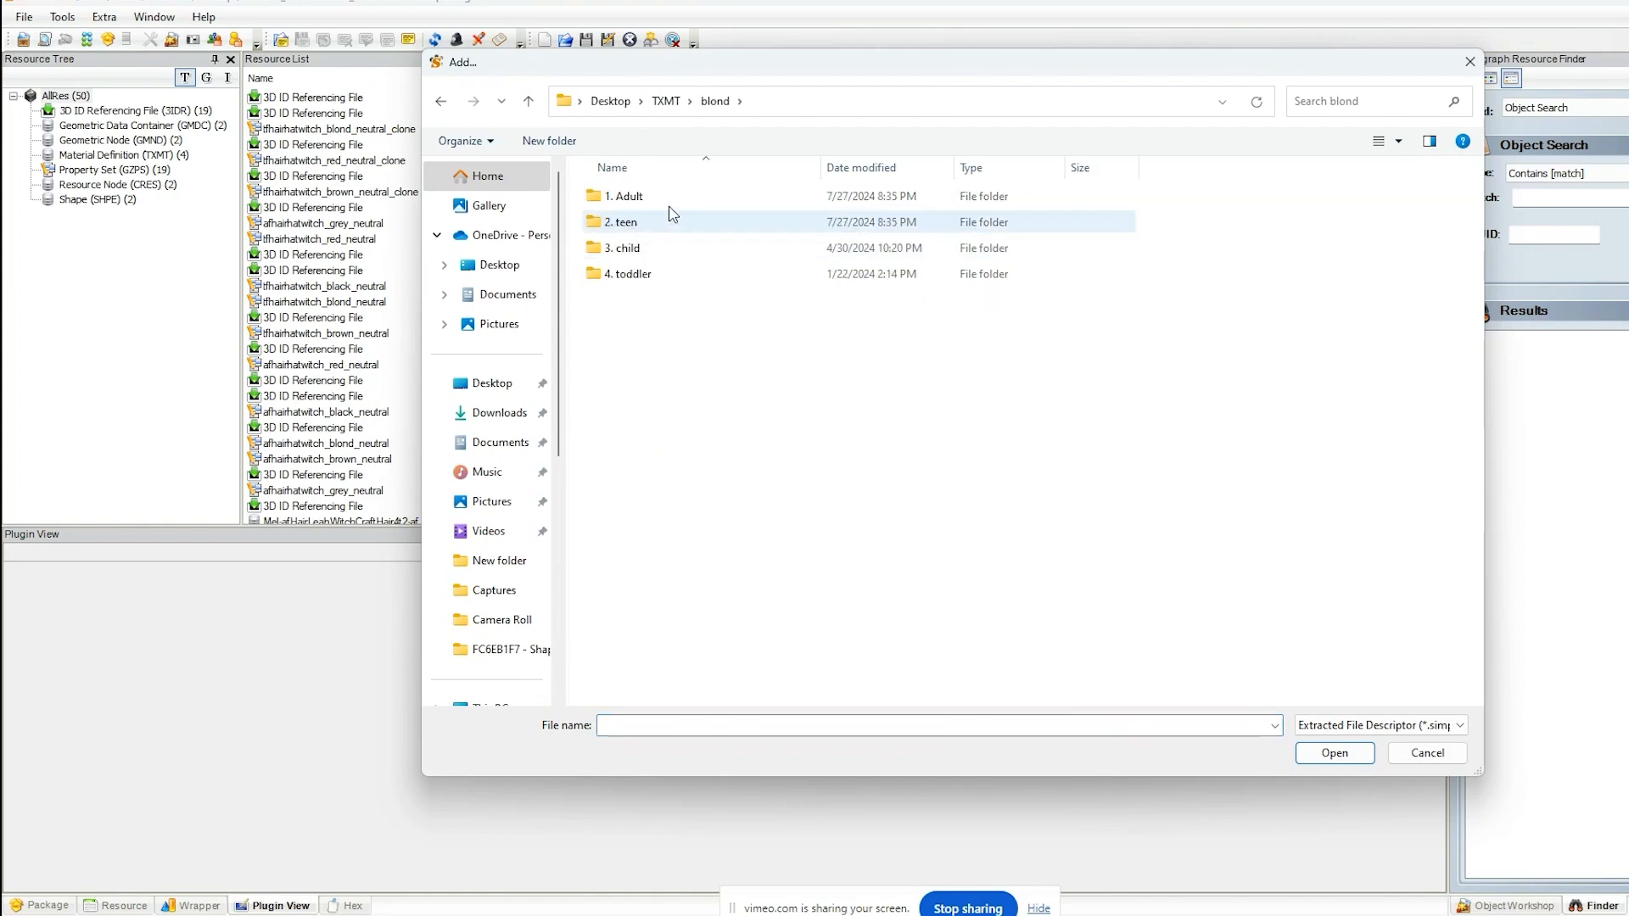
double_click(675, 198)
double_click(677, 196)
drag(731, 276, 697, 195)
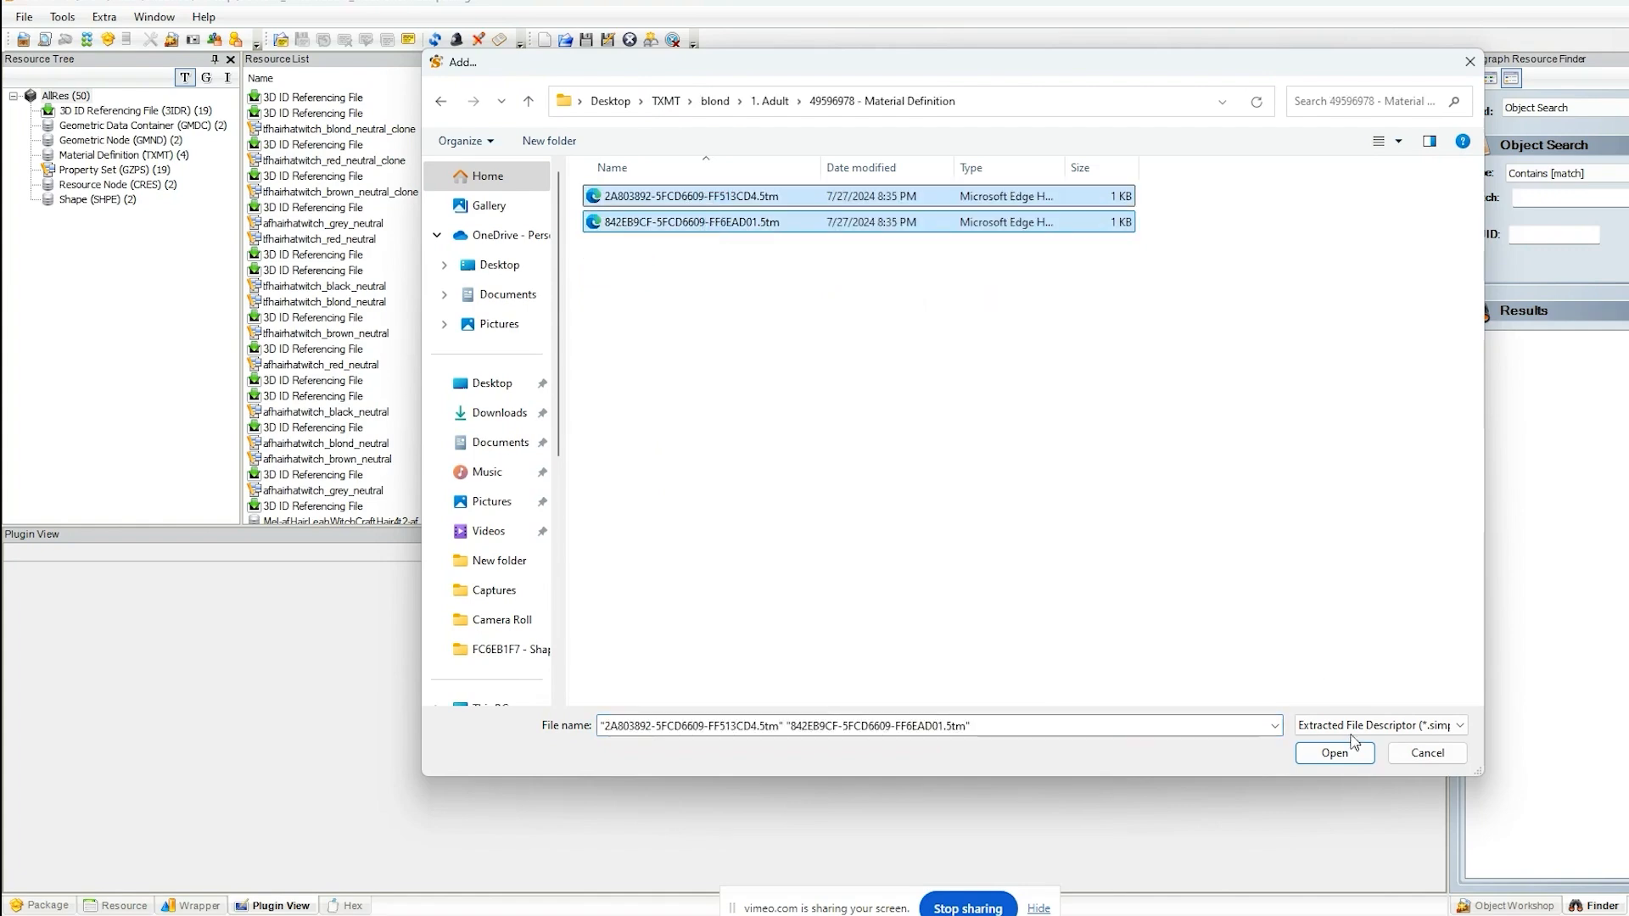
click(1335, 752)
- Add the blond teen Material Definitions 9C54F9E4-5FCD6609-FF362F19.5tm and F1C2FF49-5FCD6609-FFD1009F.5tm from TXMT > blond > 2. teen
right_click(956, 212)
click(980, 223)
double_click(637, 222)
double_click(650, 199)
drag(732, 284, 685, 197)
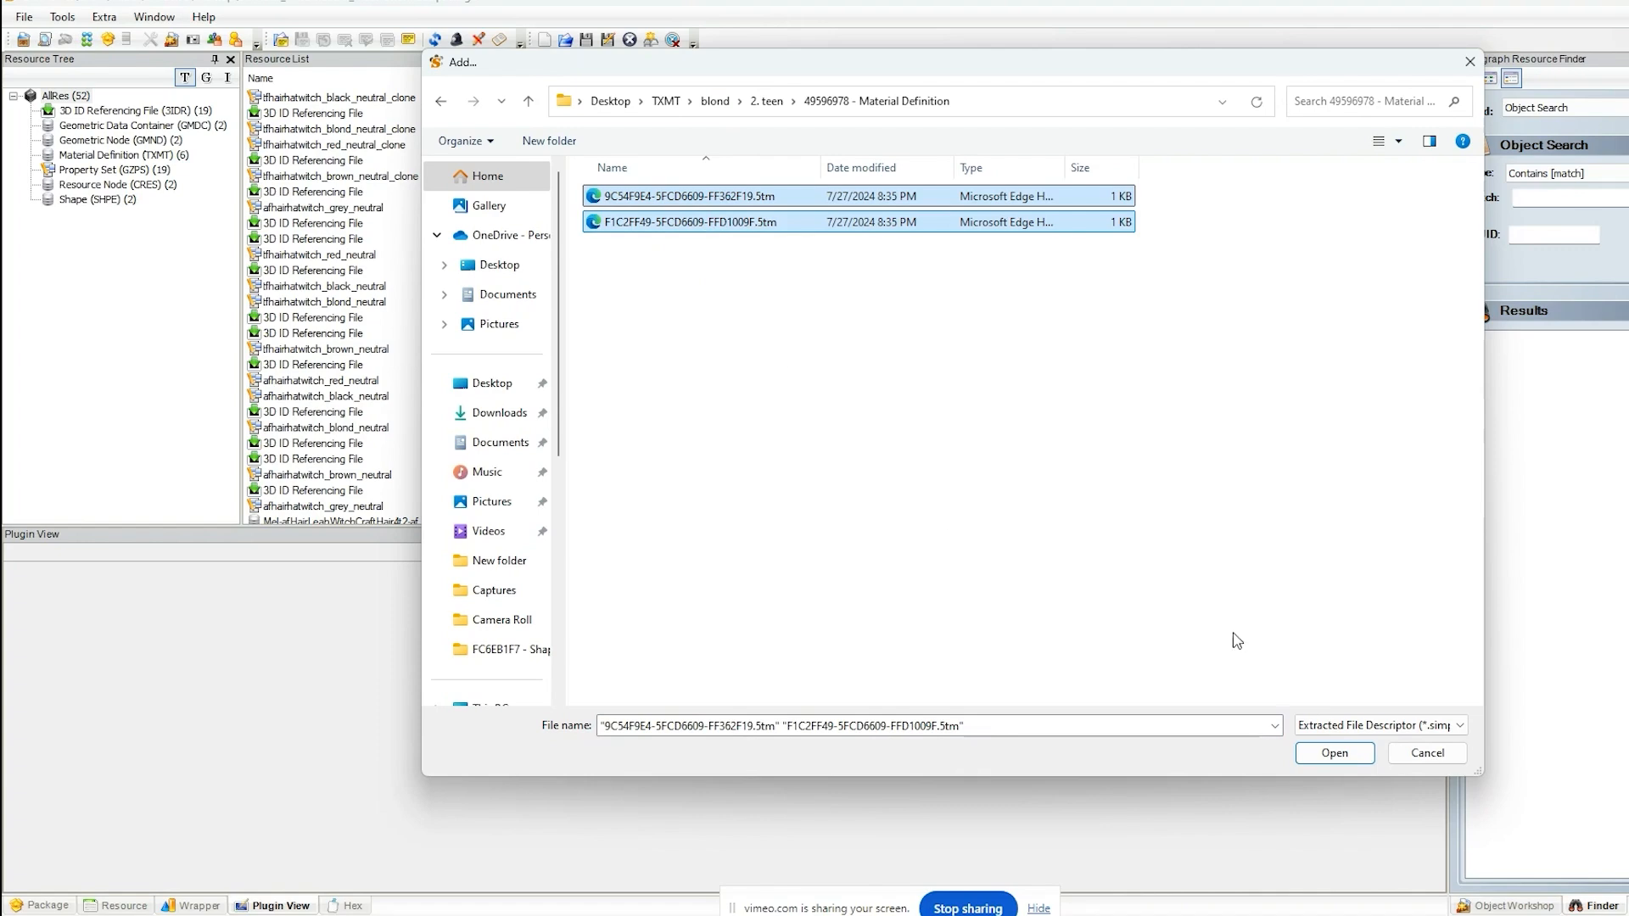
click(1334, 753)
right_click(896, 176)
click(934, 184)
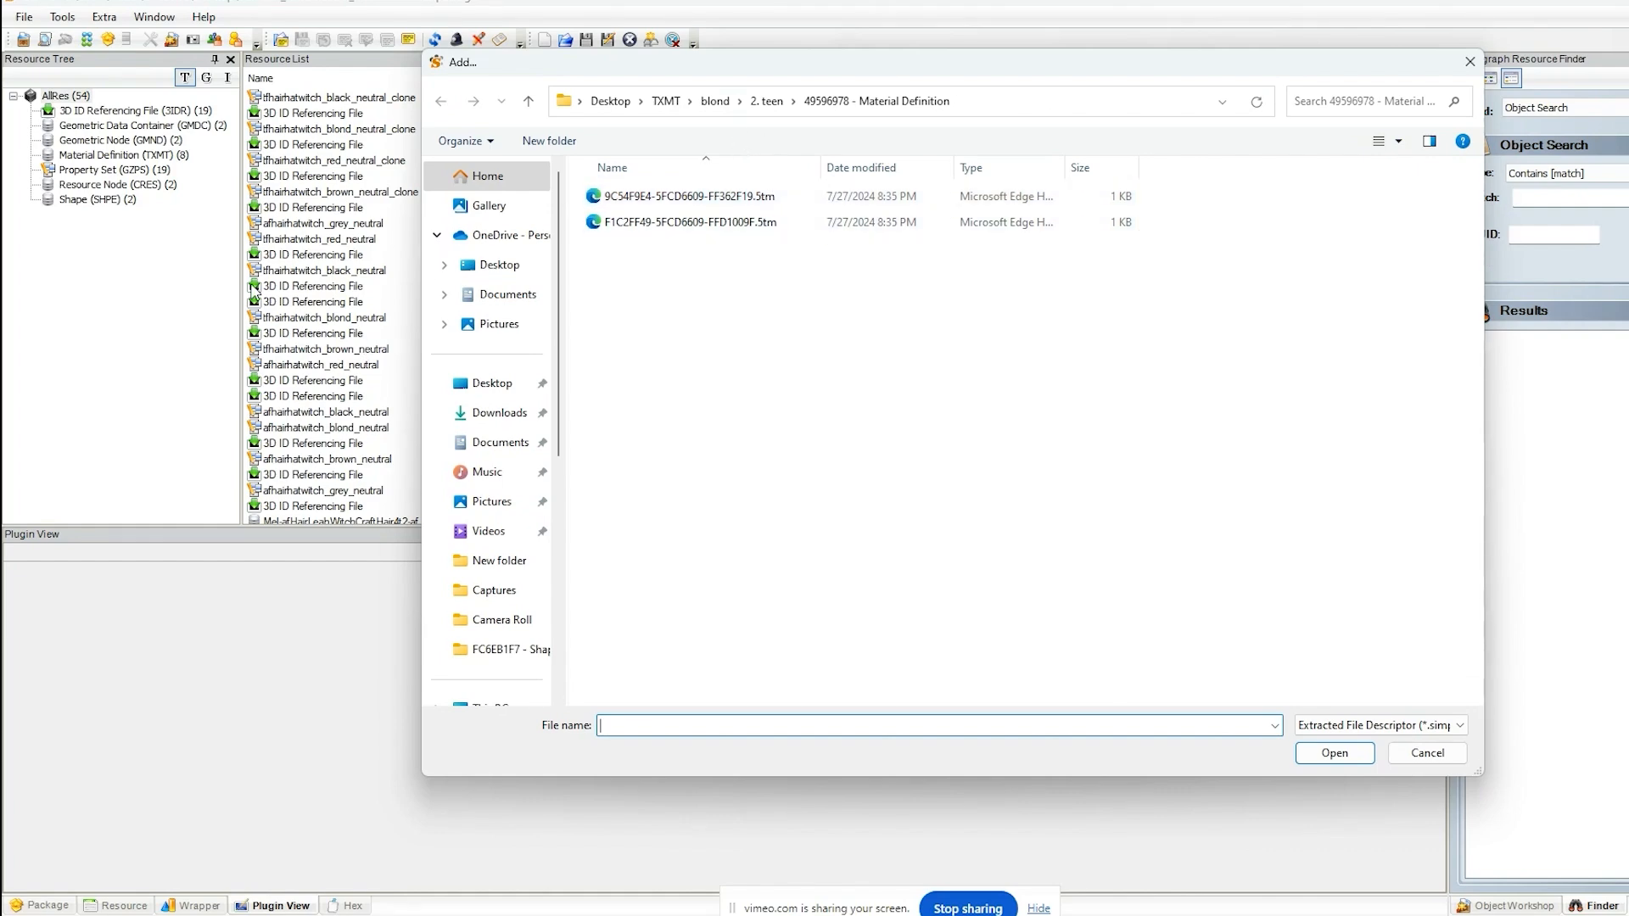
click(1471, 61)
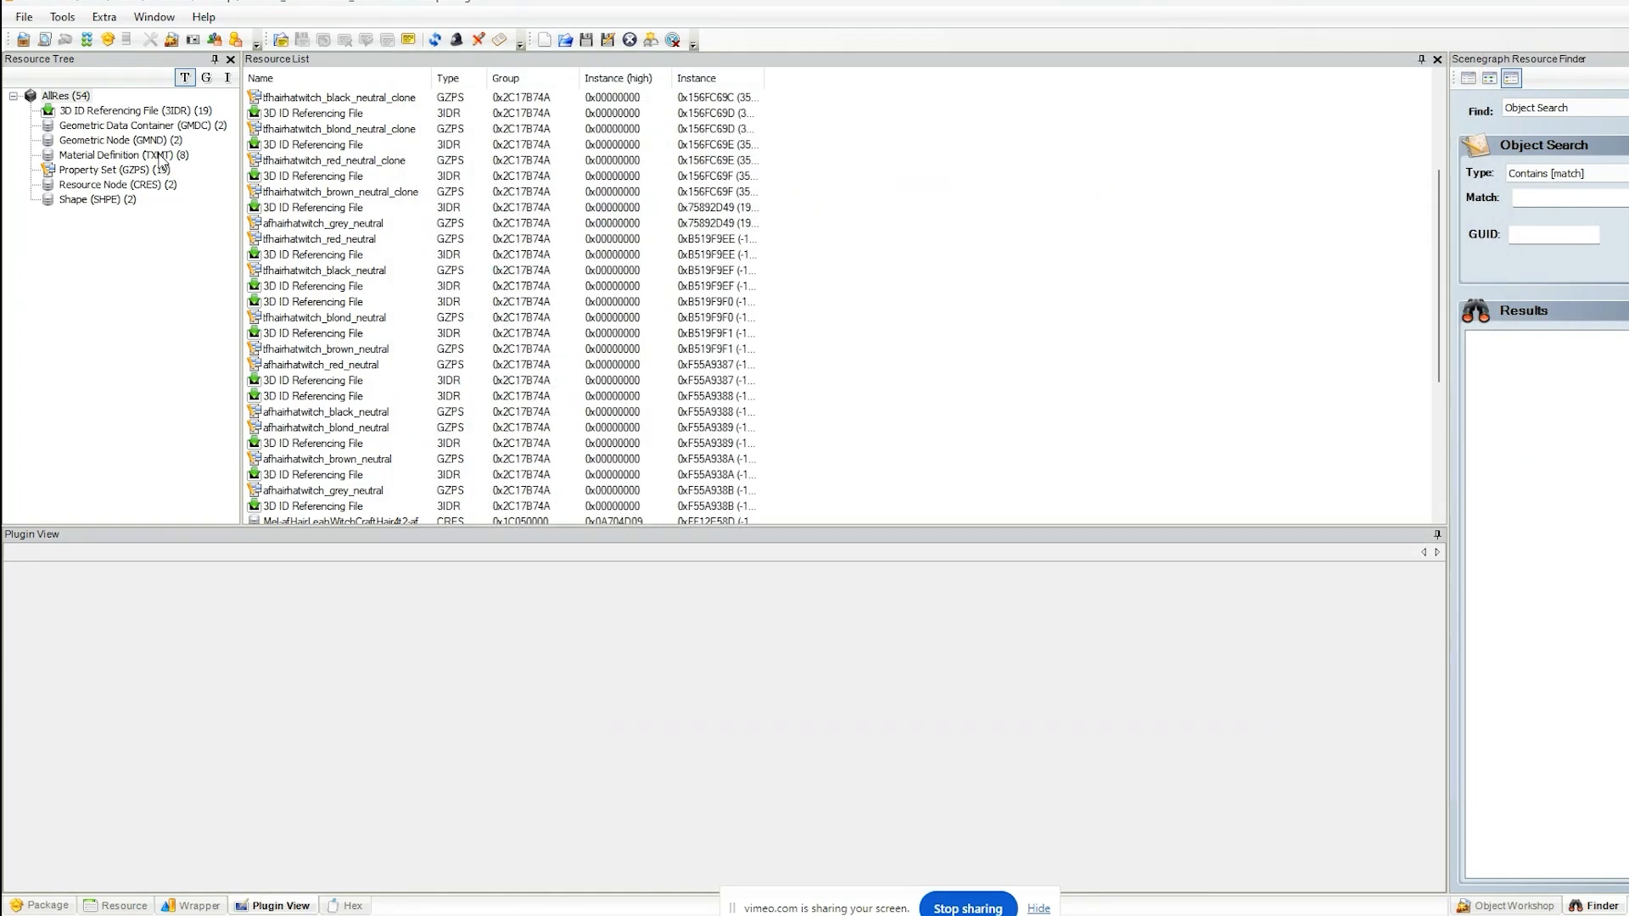
- List the package's Material Definitions sorted by name and check each black and blond entry
click(163, 156)
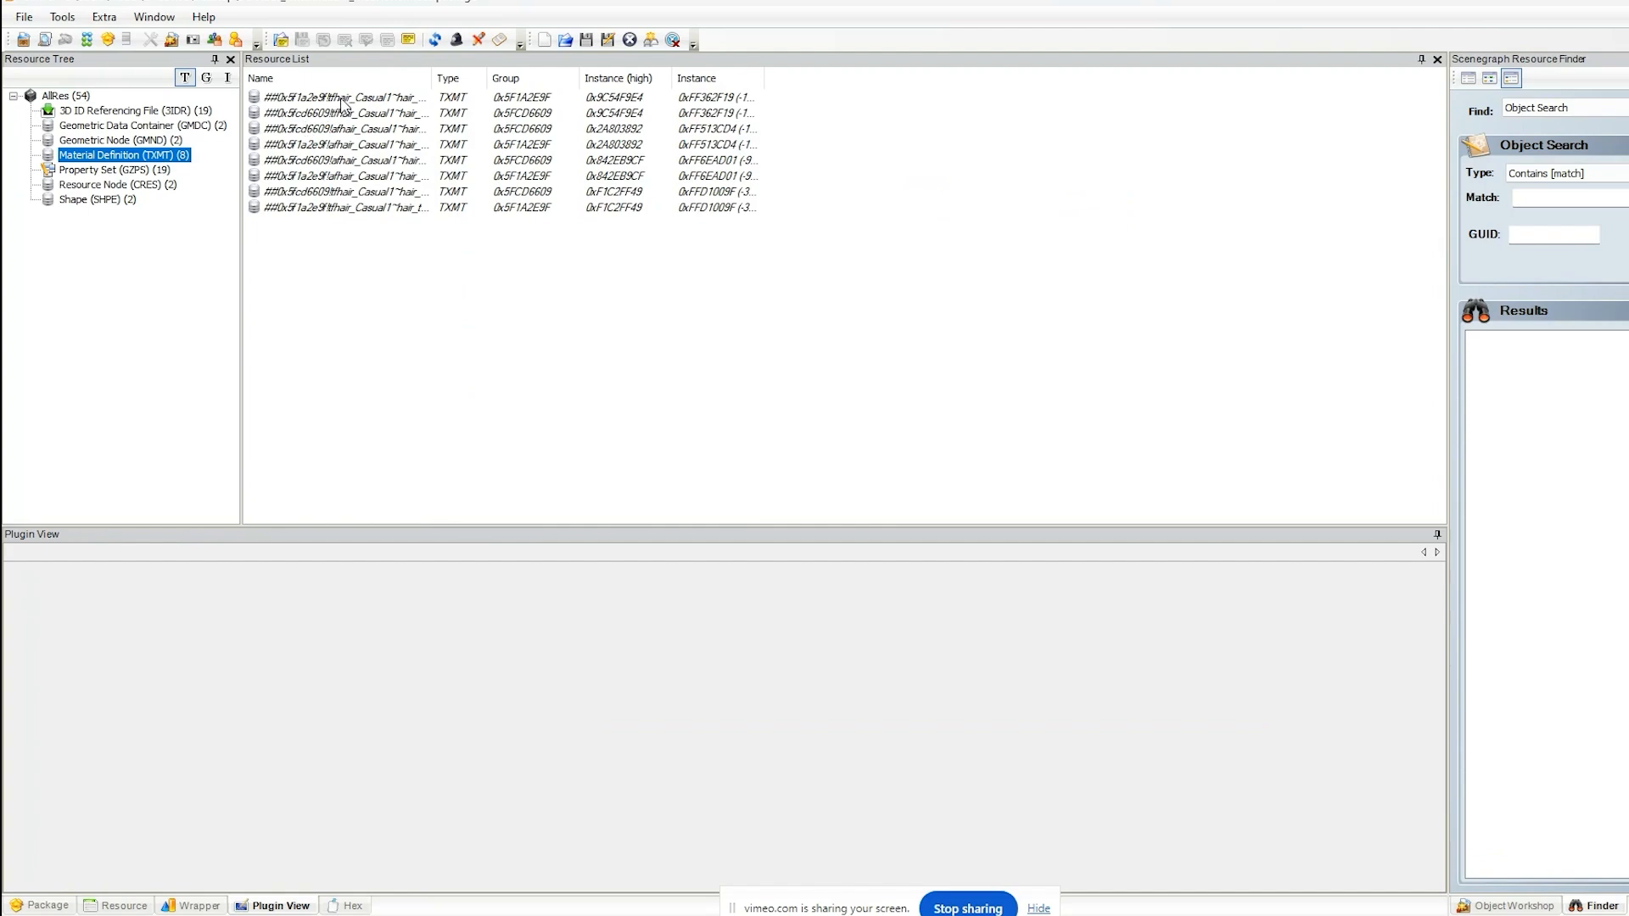
click(373, 81)
click(357, 98)
click(347, 114)
click(348, 130)
click(349, 146)
click(350, 161)
click(352, 177)
click(354, 194)
click(356, 208)
- Add the brown adult Material Definitions 2A803892-5F10B436-FF513CD4.5tm and 842EB9CF-5F10B436-FF6EAD01.5tm from TXMT > brown > 1. Adult
right_click(958, 313)
click(977, 324)
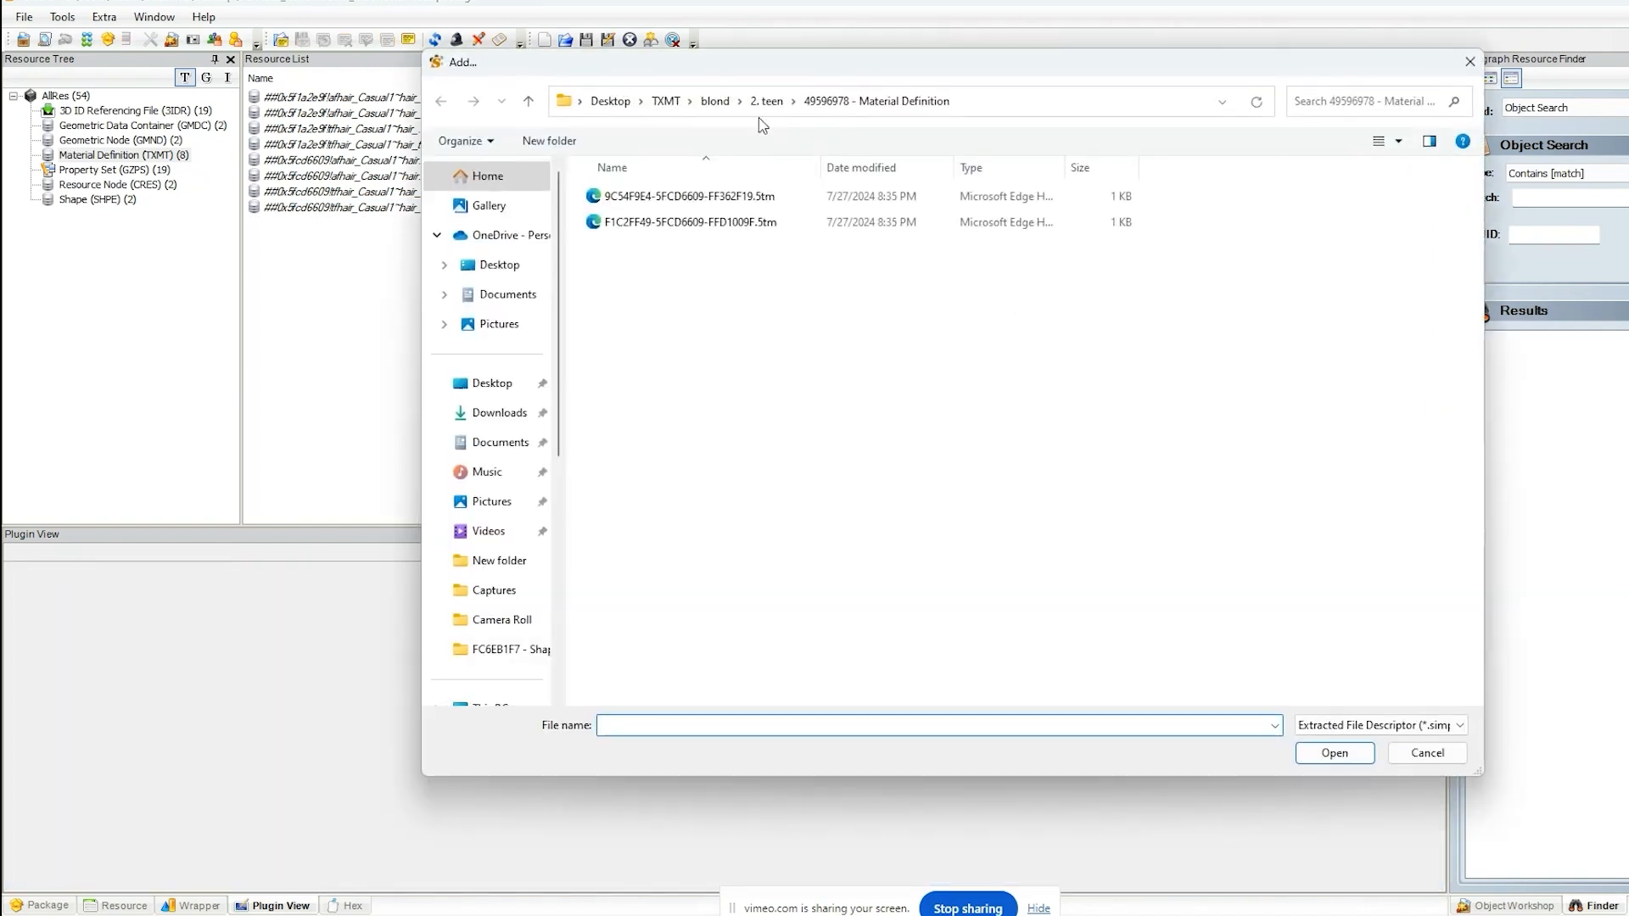
click(666, 101)
double_click(644, 250)
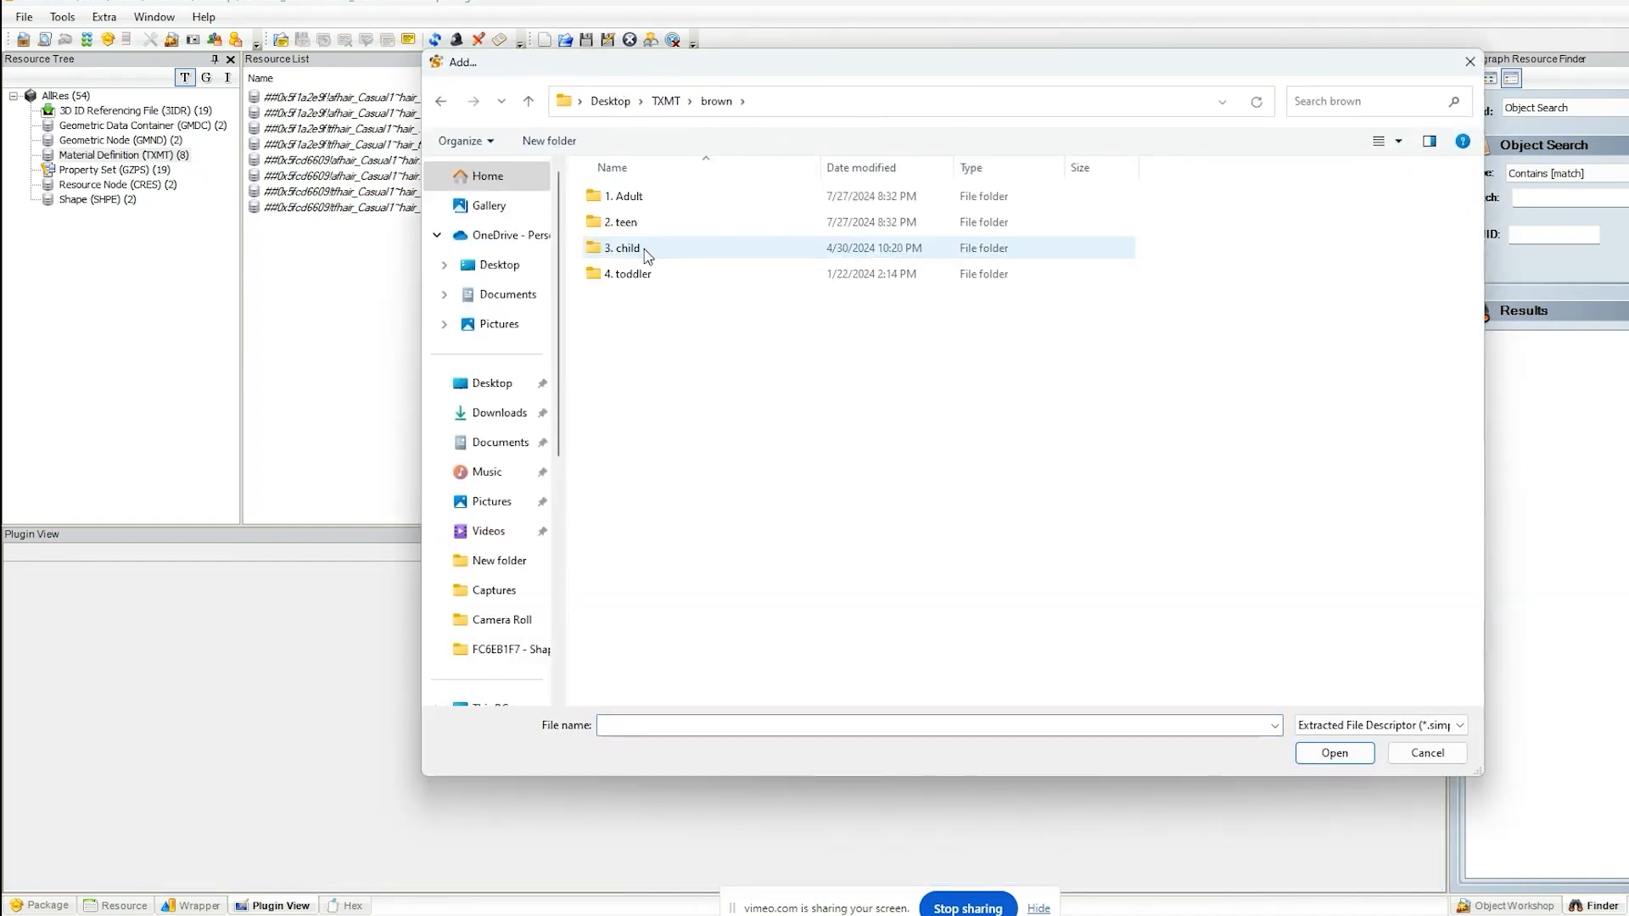
double_click(623, 196)
double_click(645, 208)
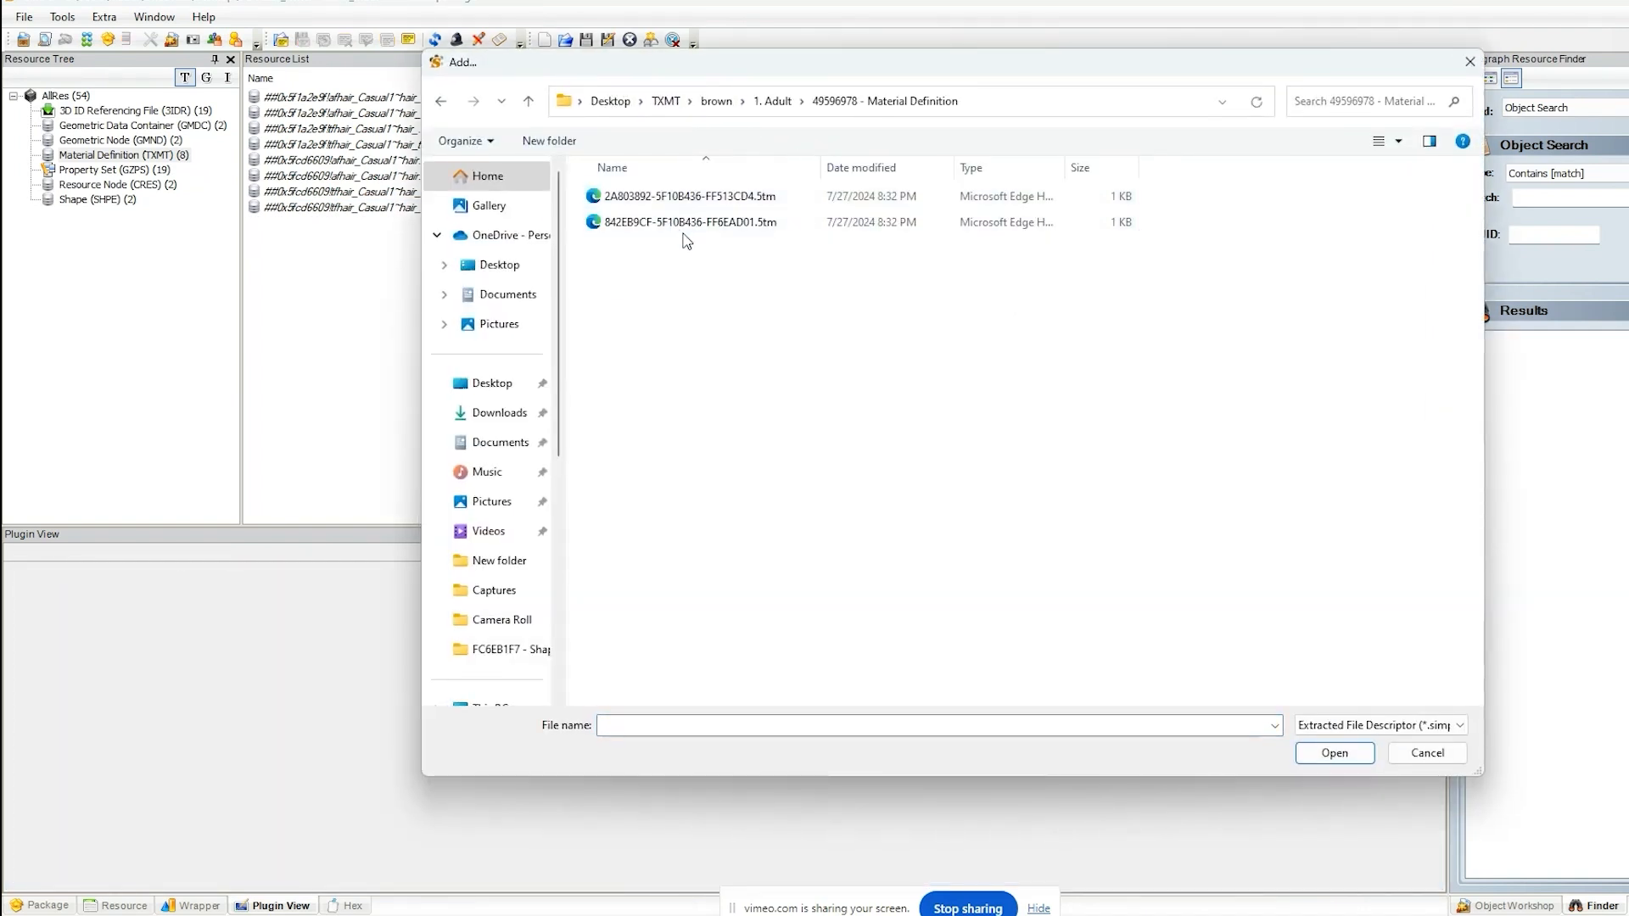
key(ctrl+a)
click(1327, 751)
- Add the brown teen Material Definitions 9C54F9E4-5F10B436-FF362F19.5tm and F1C2FF49-5F10B436-FFD1009F.5tm from TXMT > brown > 2. teen
right_click(850, 305)
click(865, 316)
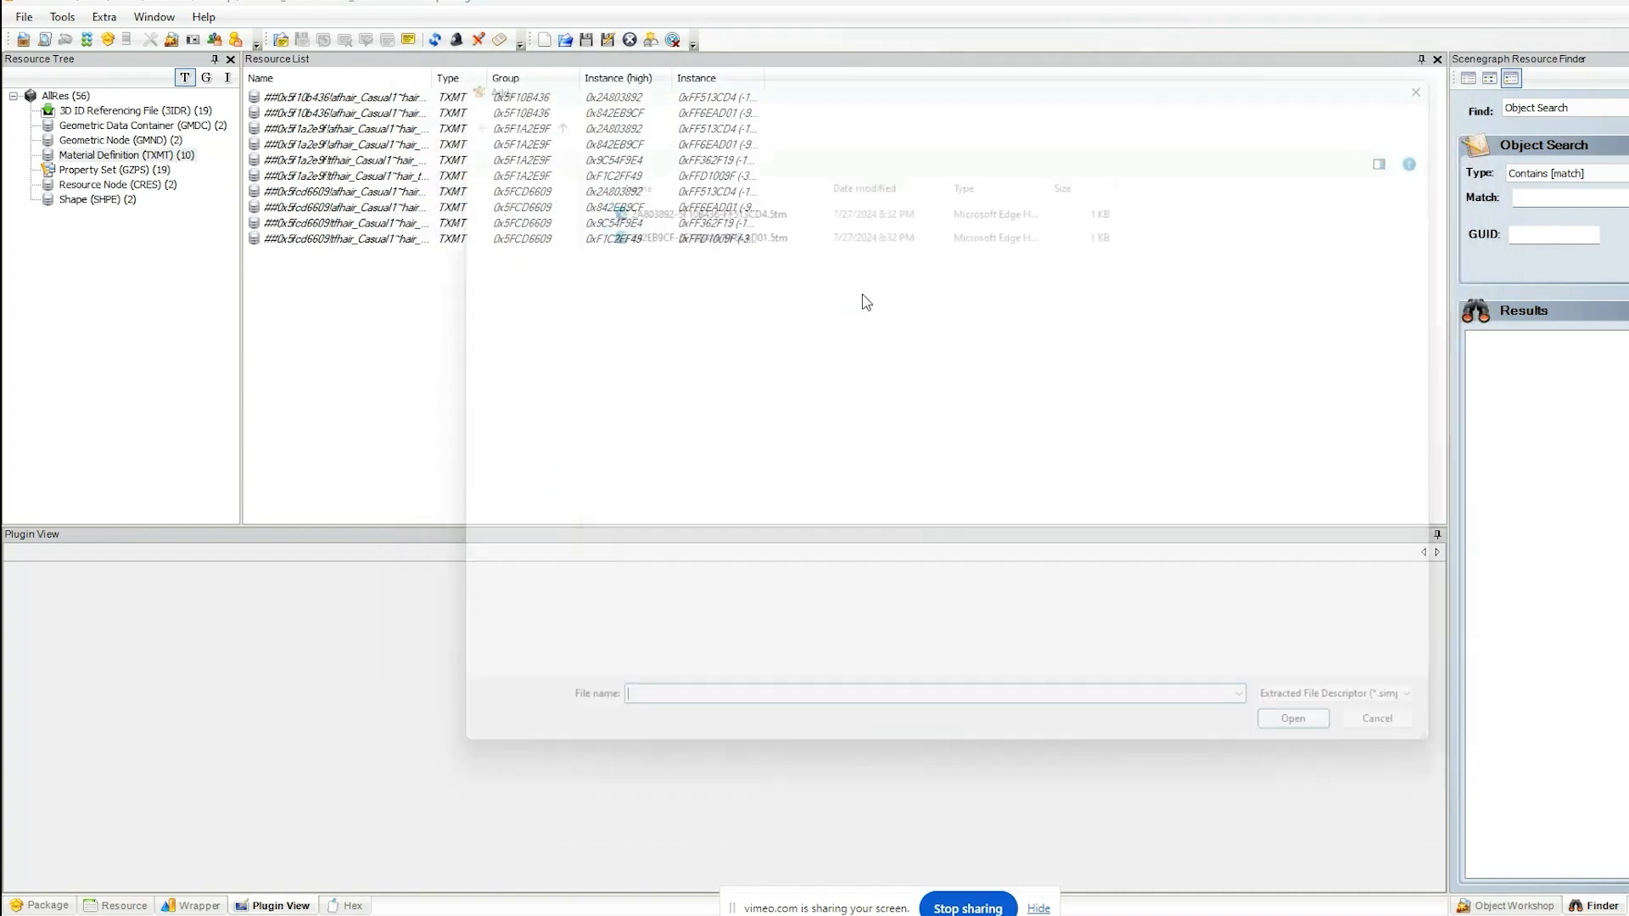
click(716, 101)
double_click(644, 224)
click(642, 197)
double_click(642, 196)
click(645, 210)
key(ctrl+a)
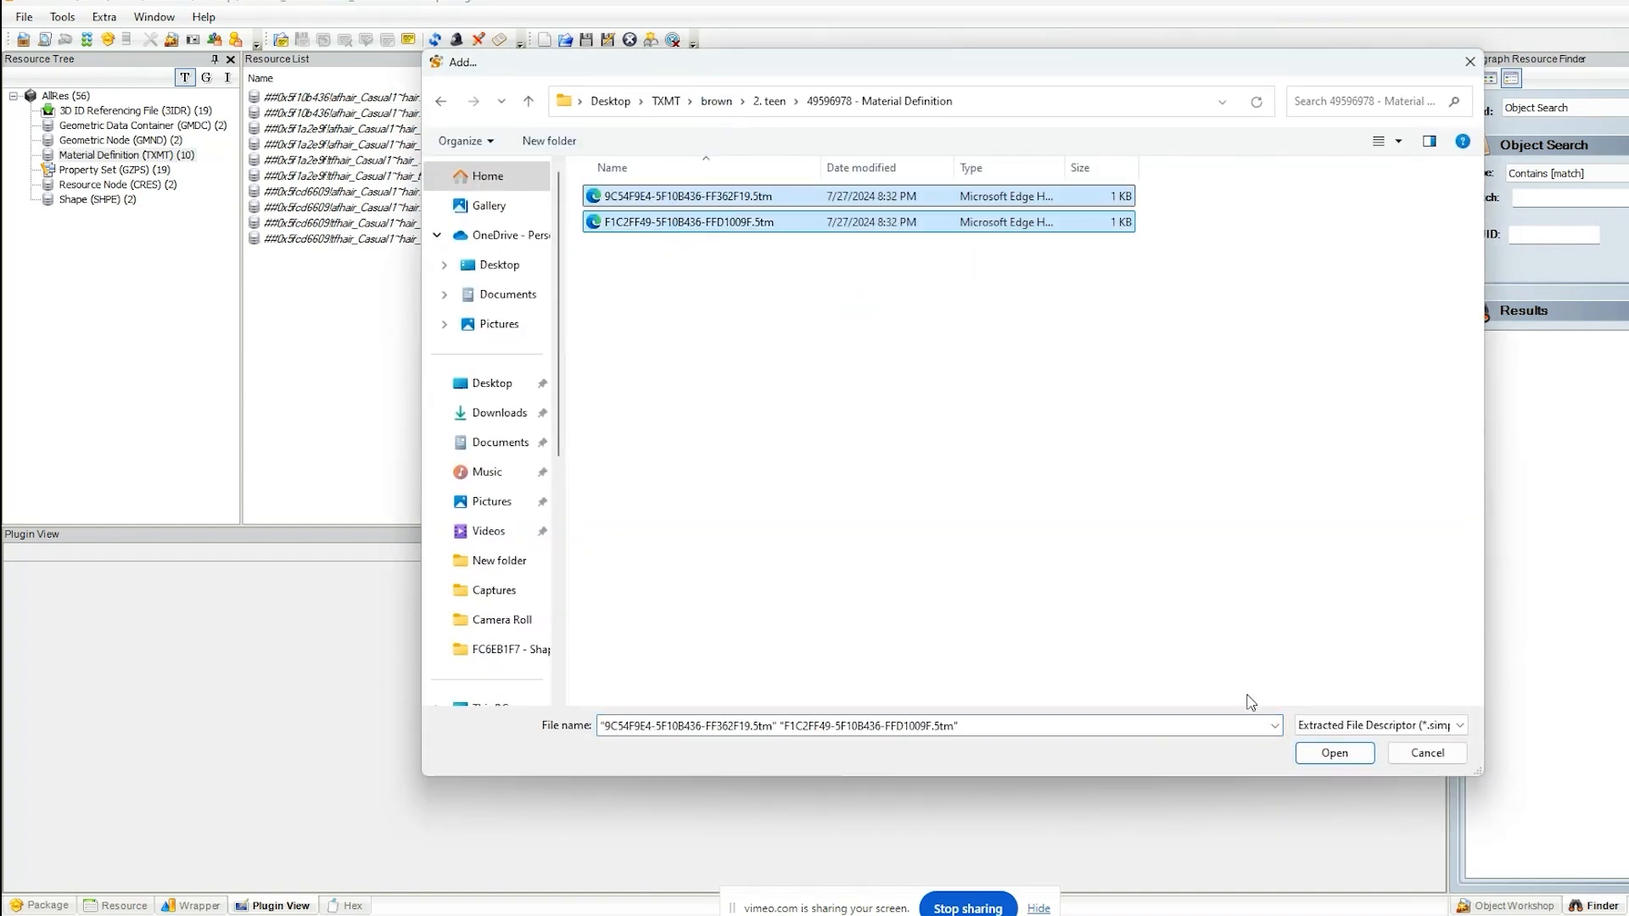
click(1325, 752)
- Add the grey Material Definitions ACB80972-5F884805-FF4EF630.5tm and DA51D2B0-5F884805-FFDC13AA.5tm from TXMT > grey
right_click(999, 344)
click(1027, 351)
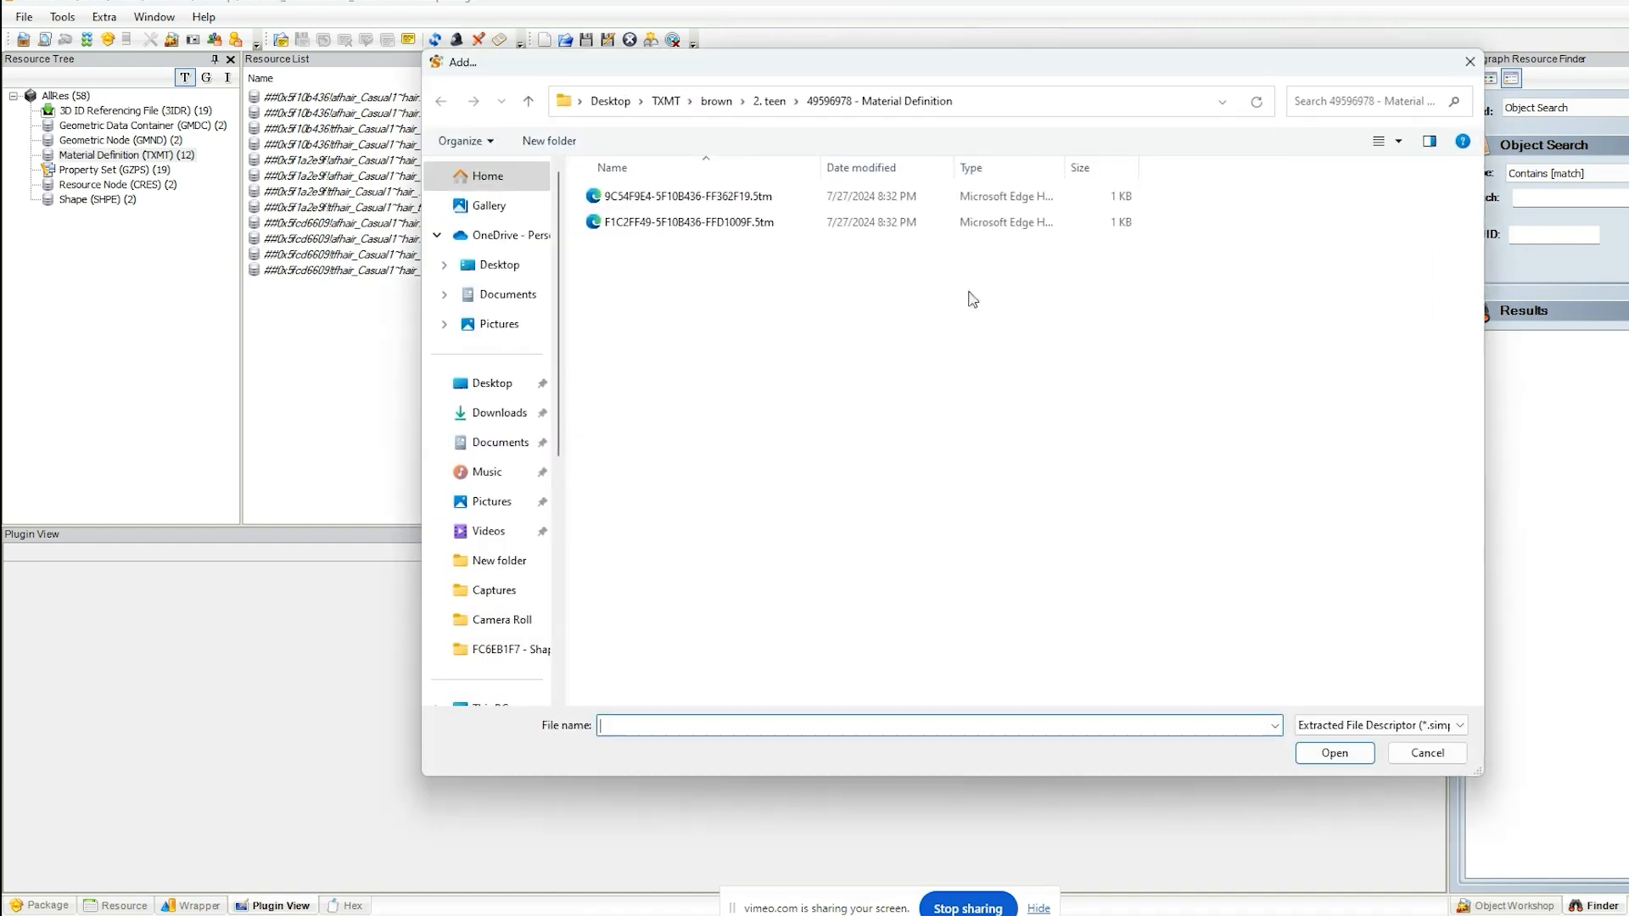
click(670, 101)
double_click(647, 273)
double_click(654, 196)
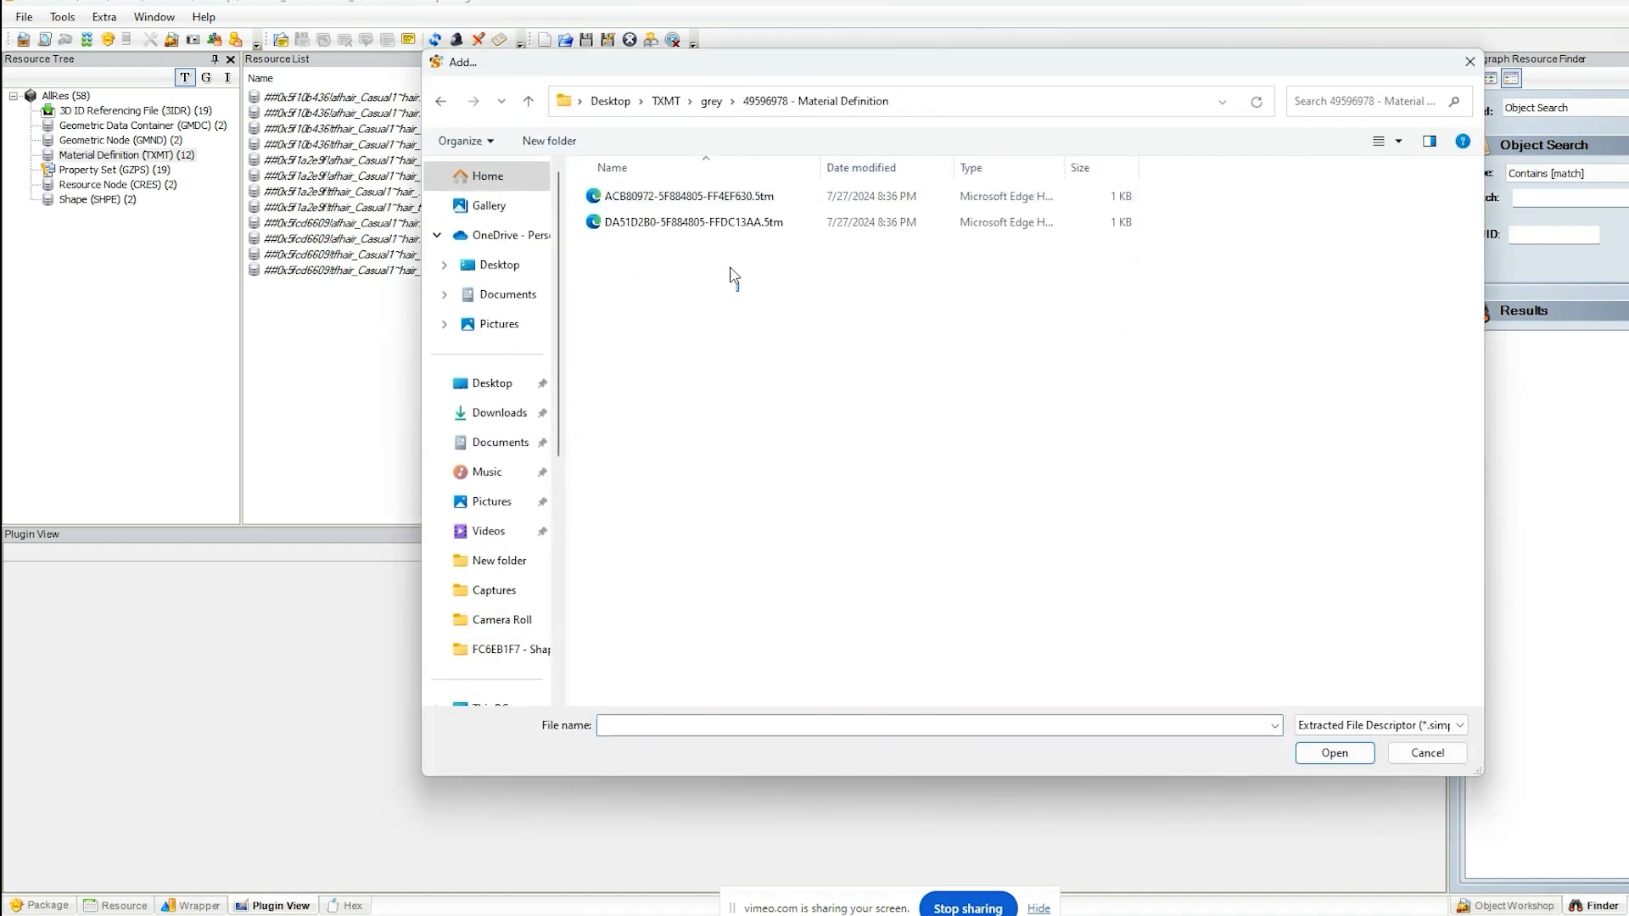
key(ctrl+a)
click(1335, 753)
- Add the red adult and teen Material Definitions of group 5F2E371B from the TXMT folder
right_click(927, 248)
click(967, 263)
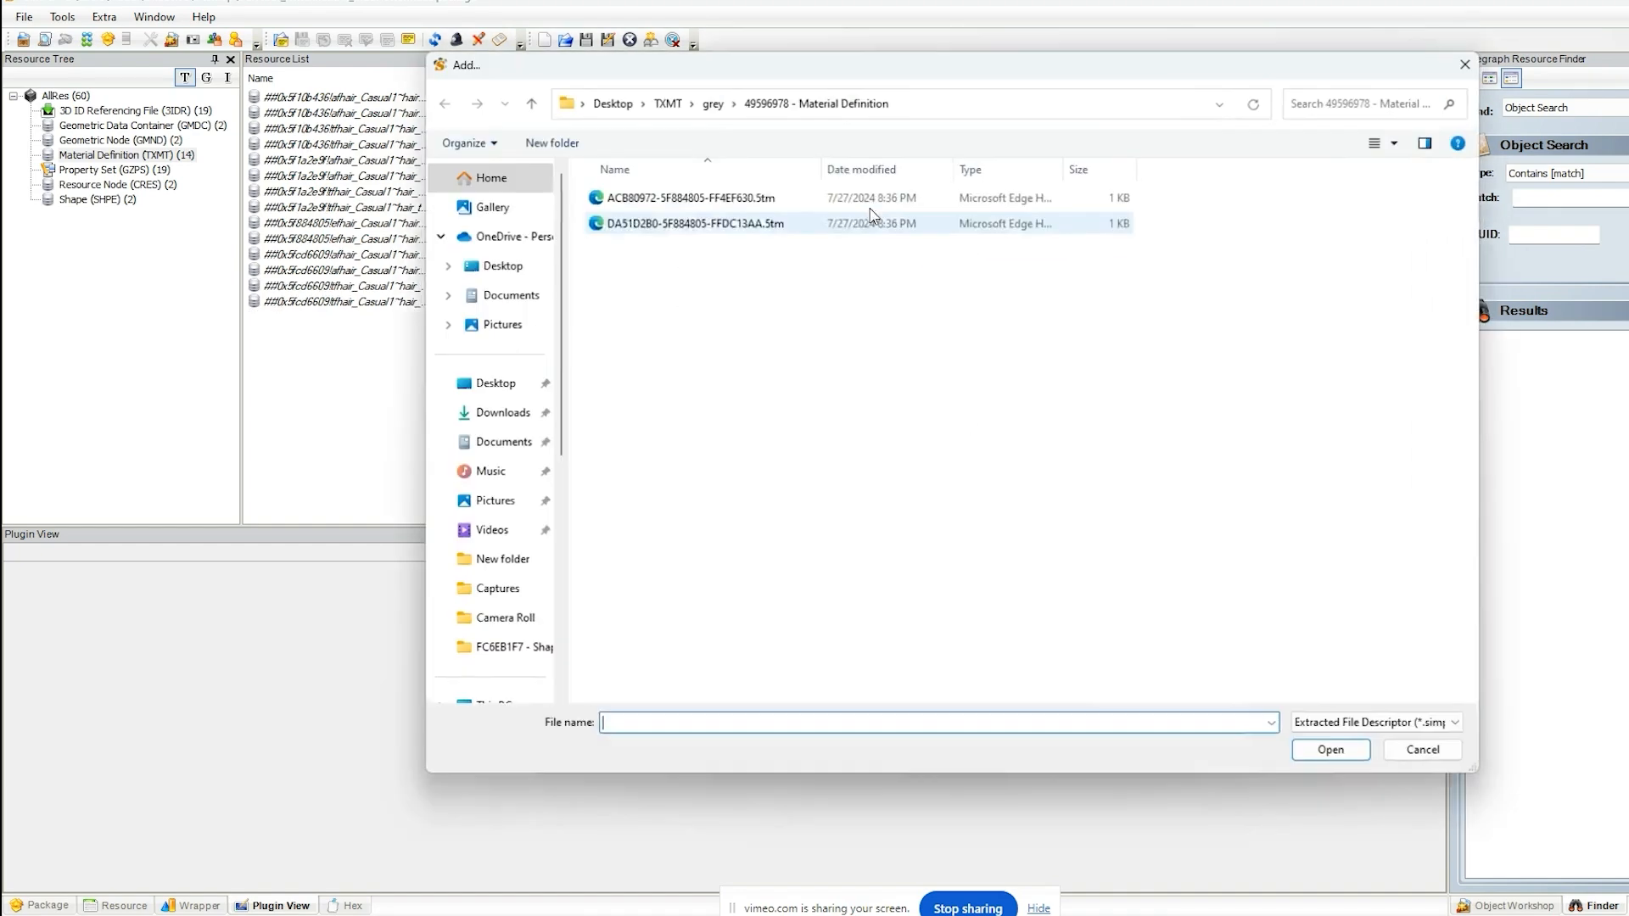
click(666, 101)
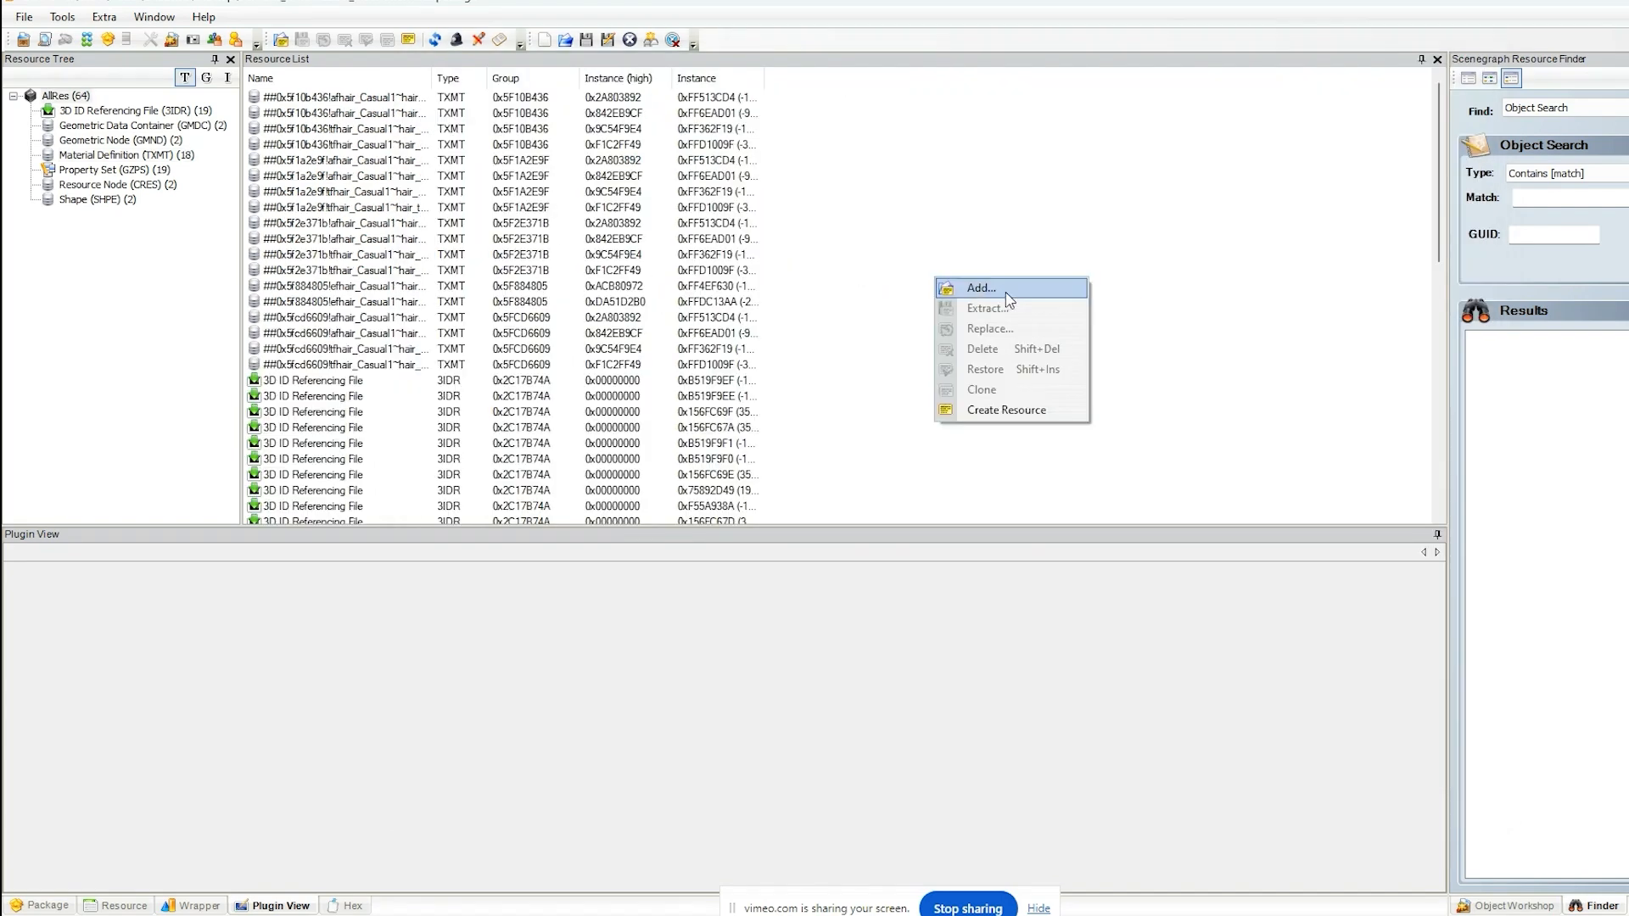
- Add the two black Texture Images from TXTR > black > 1C4A276C - Texture Image and preview the first one
click(1008, 297)
click(638, 103)
click(638, 103)
click(665, 103)
double_click(643, 197)
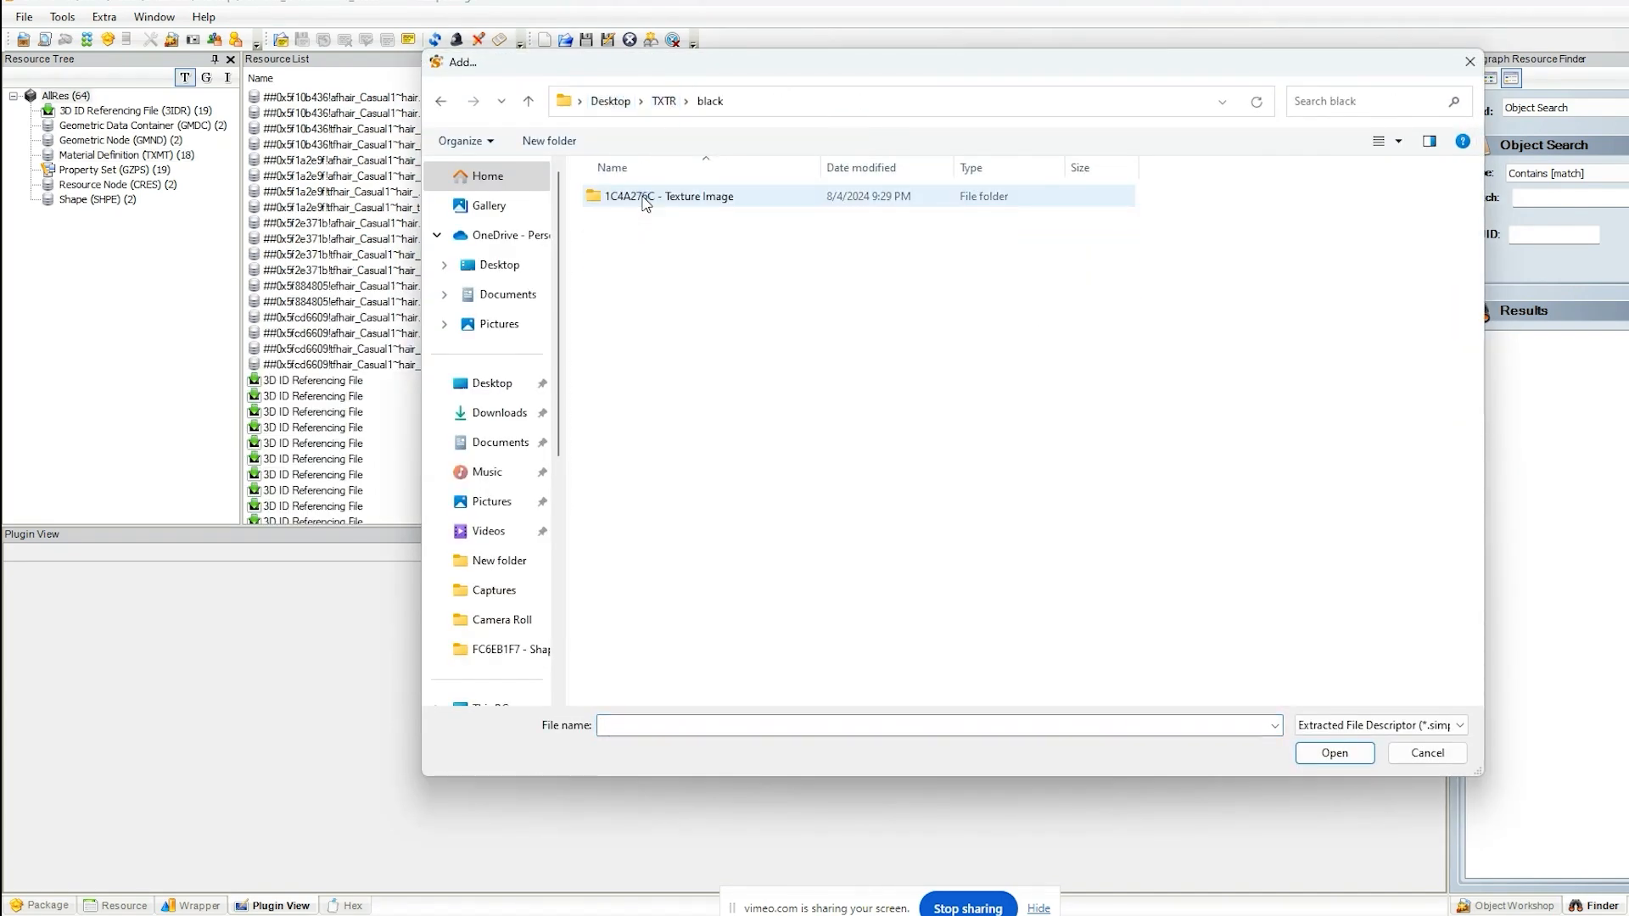
double_click(645, 202)
drag(729, 273, 697, 195)
click(1323, 754)
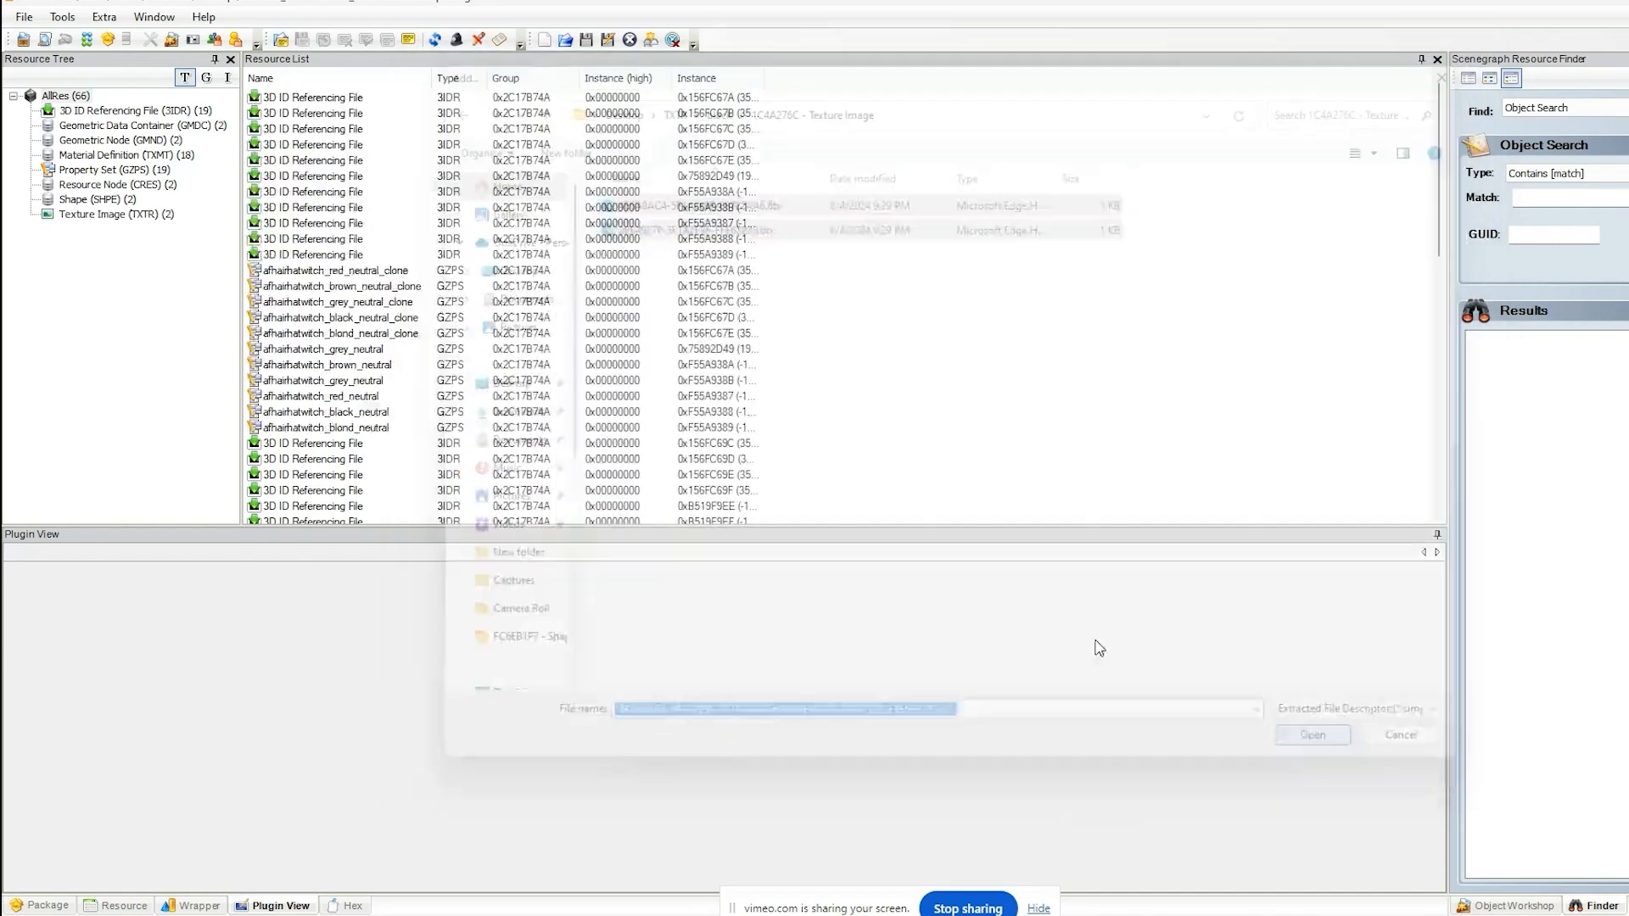
click(136, 216)
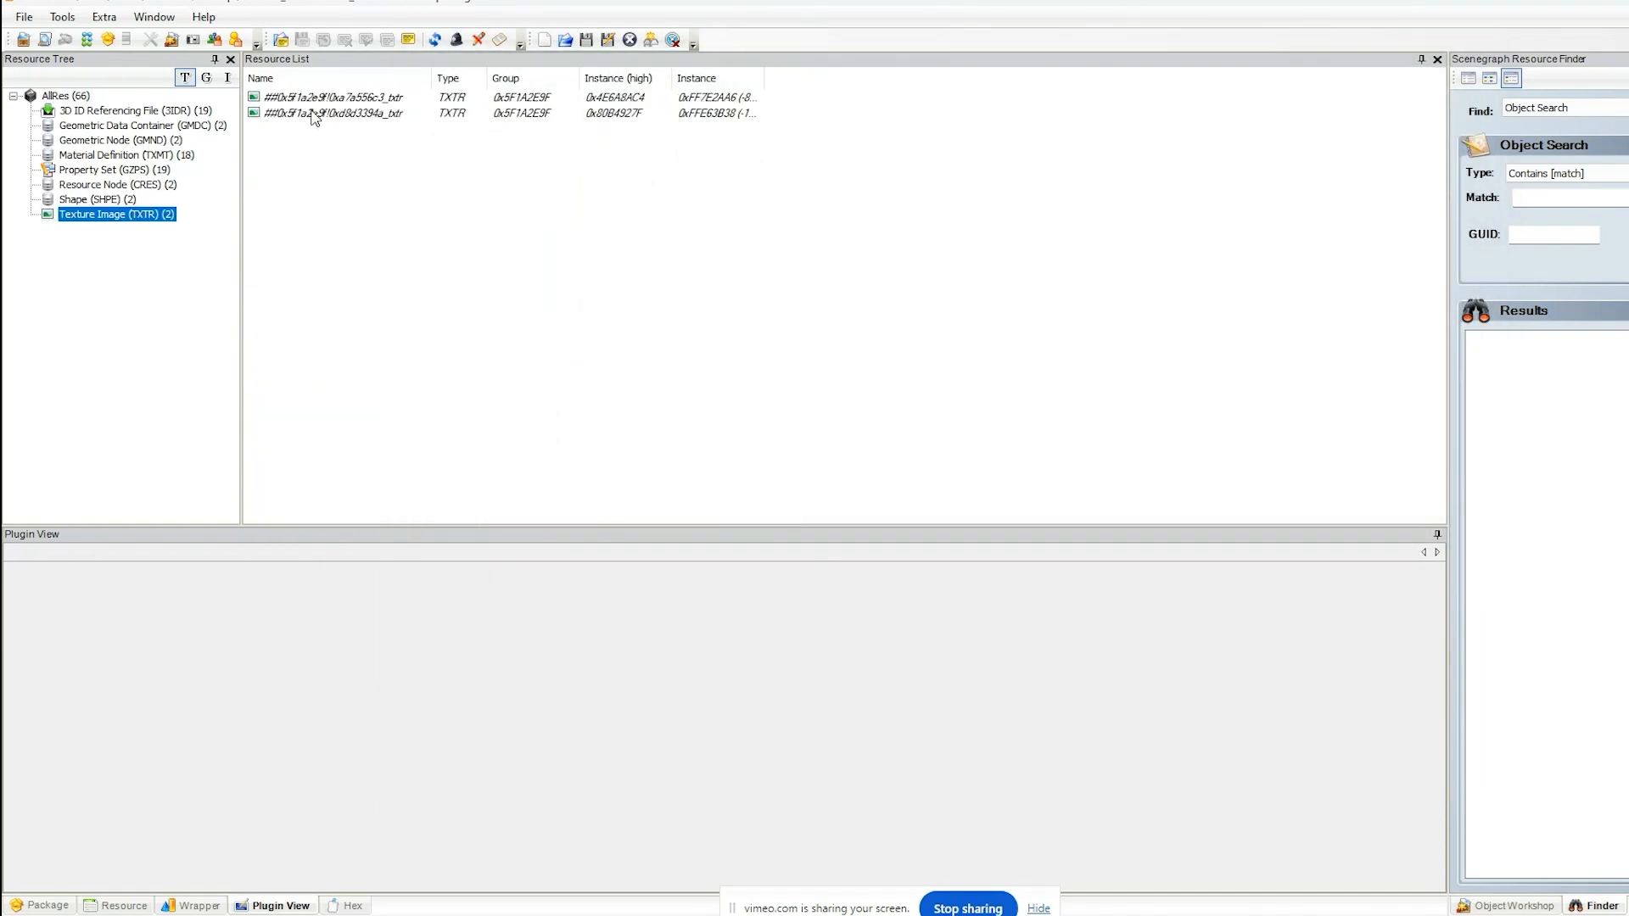
click(323, 99)
scroll(741, 694, down, 5)
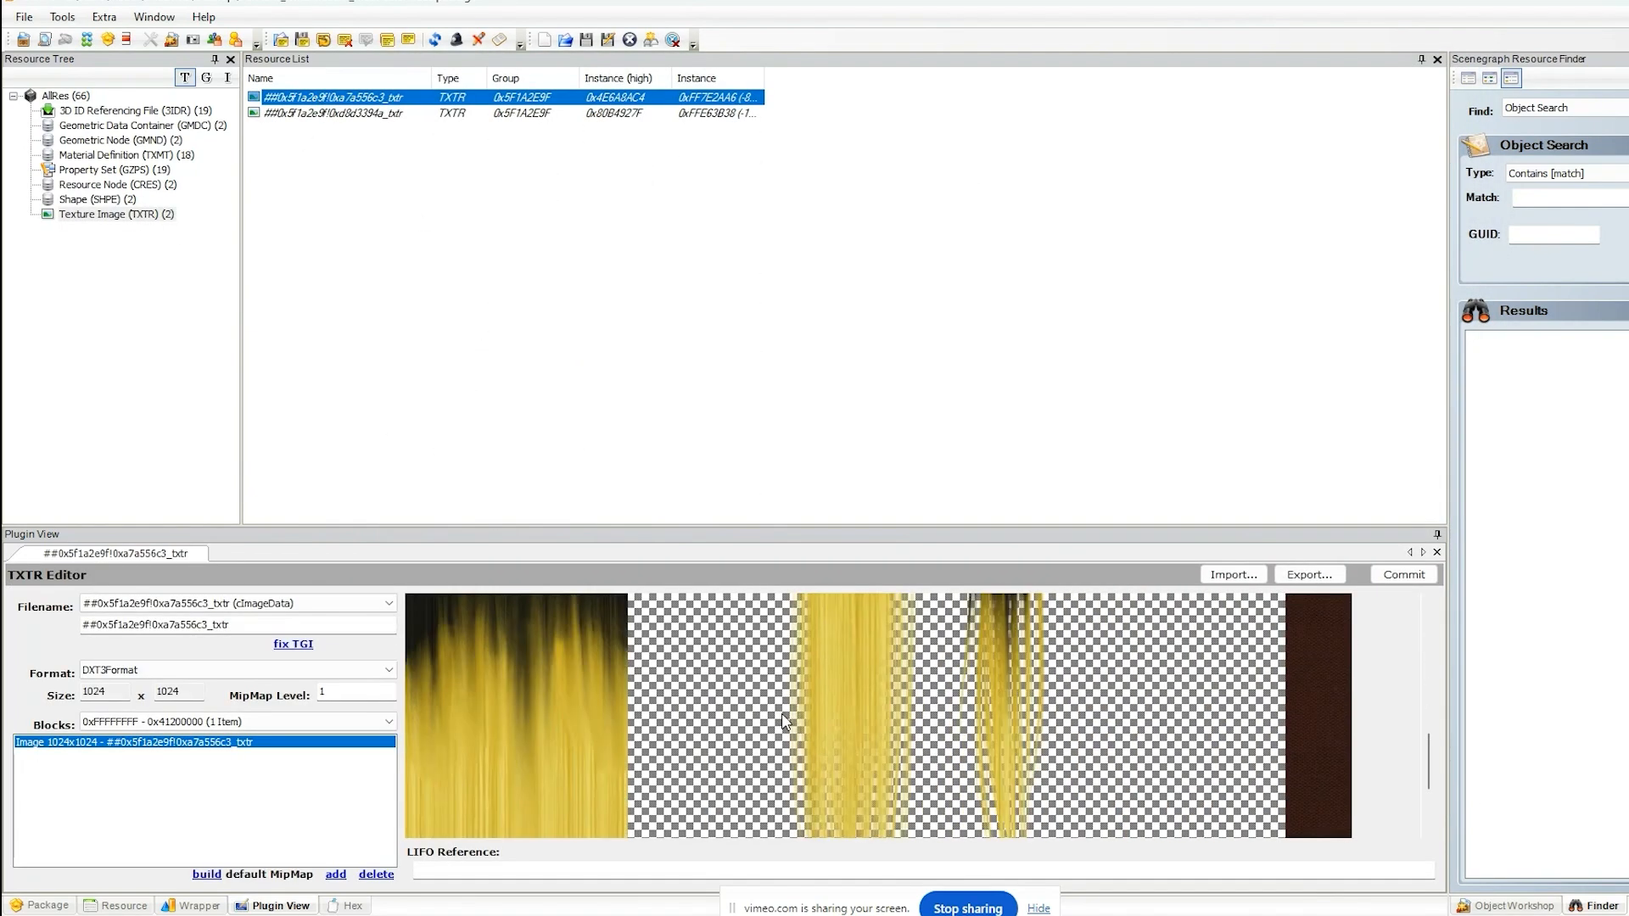
scroll(716, 699, down, 4)
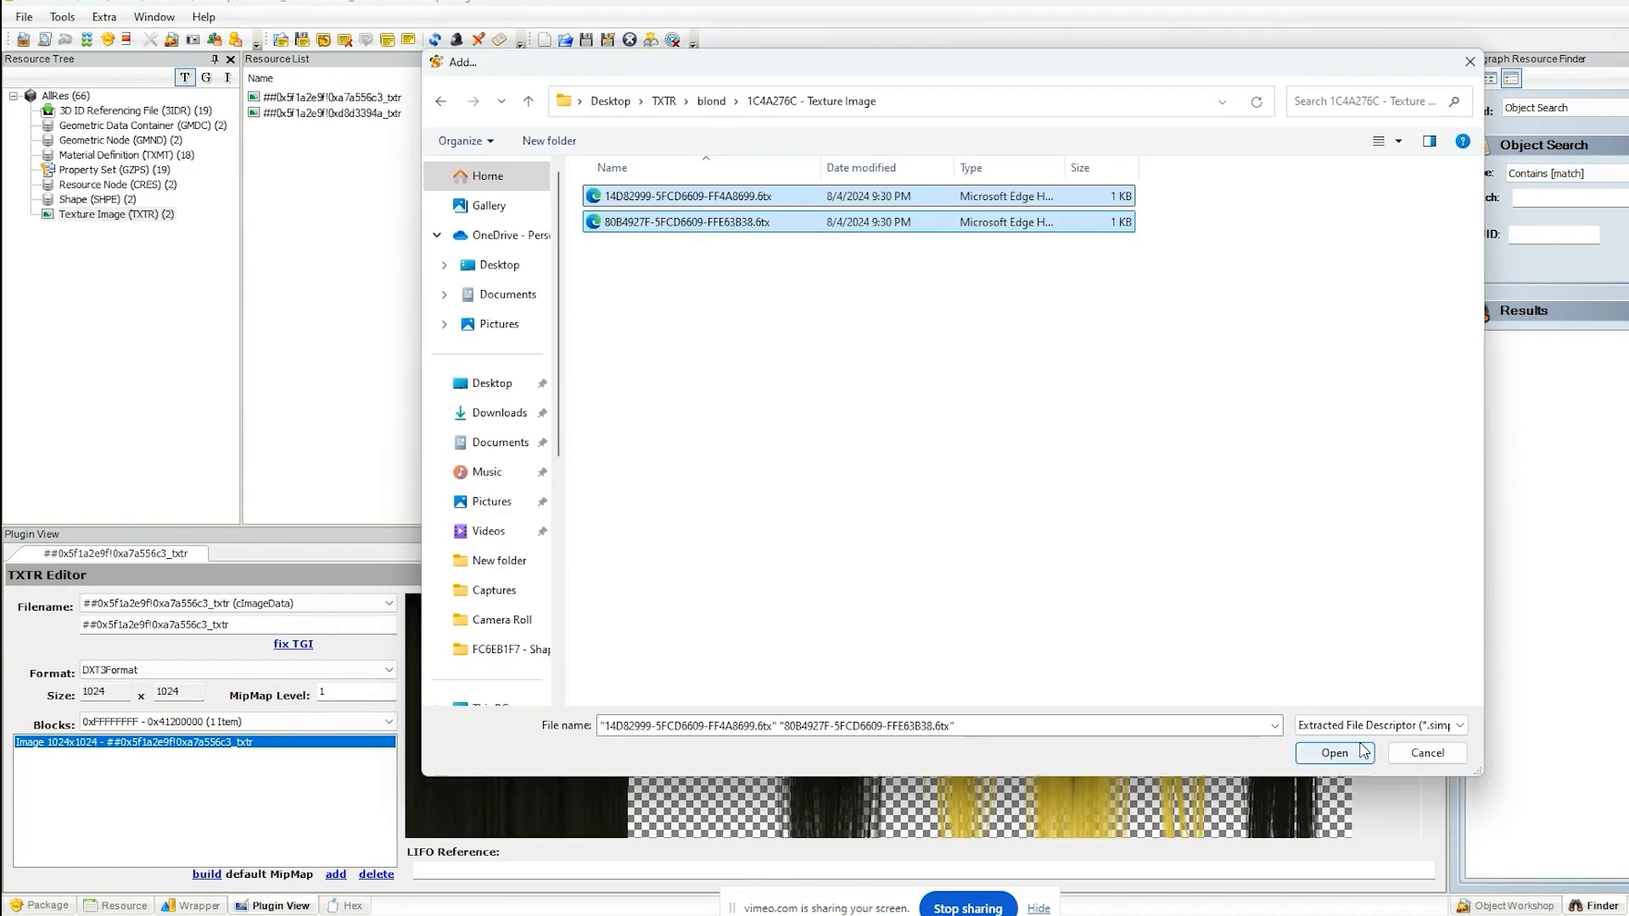
- Add the blond Texture Images 14D82999-5FCD6609-FF4A8699.6tx and 80B4927F-5FCD6609-FFE63B38.6tx from TXTR > blond and preview both
key(Return)
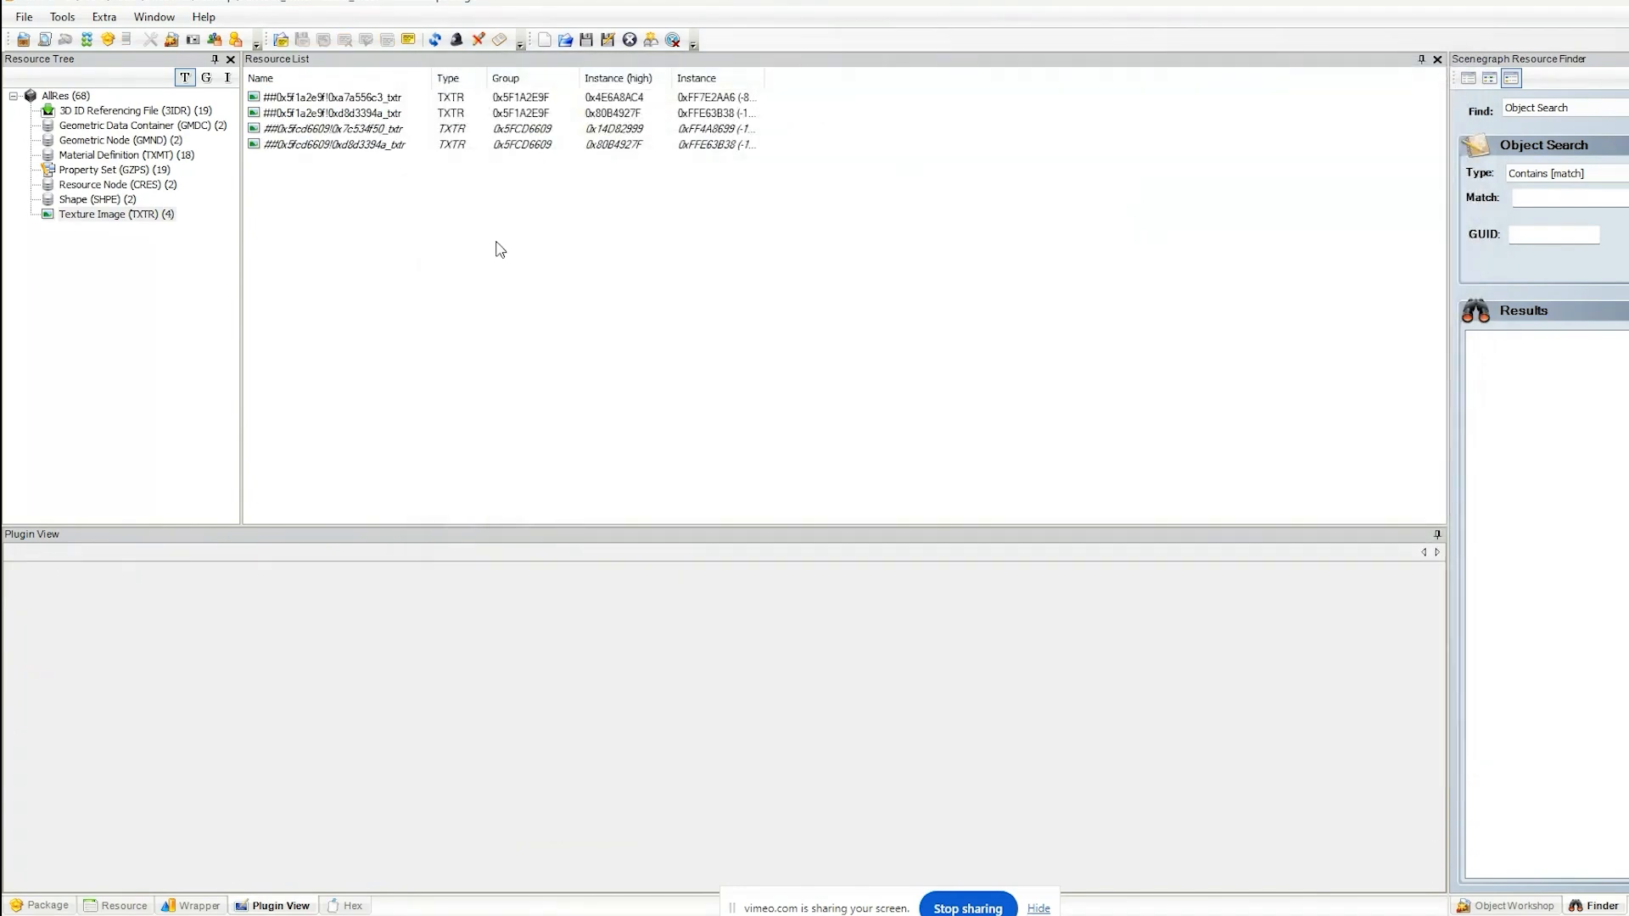
click(393, 129)
click(384, 144)
click(399, 129)
- Add the two brown Texture Images of group 5F10B436 from the Texture Image folder in TXTR > brown
right_click(568, 220)
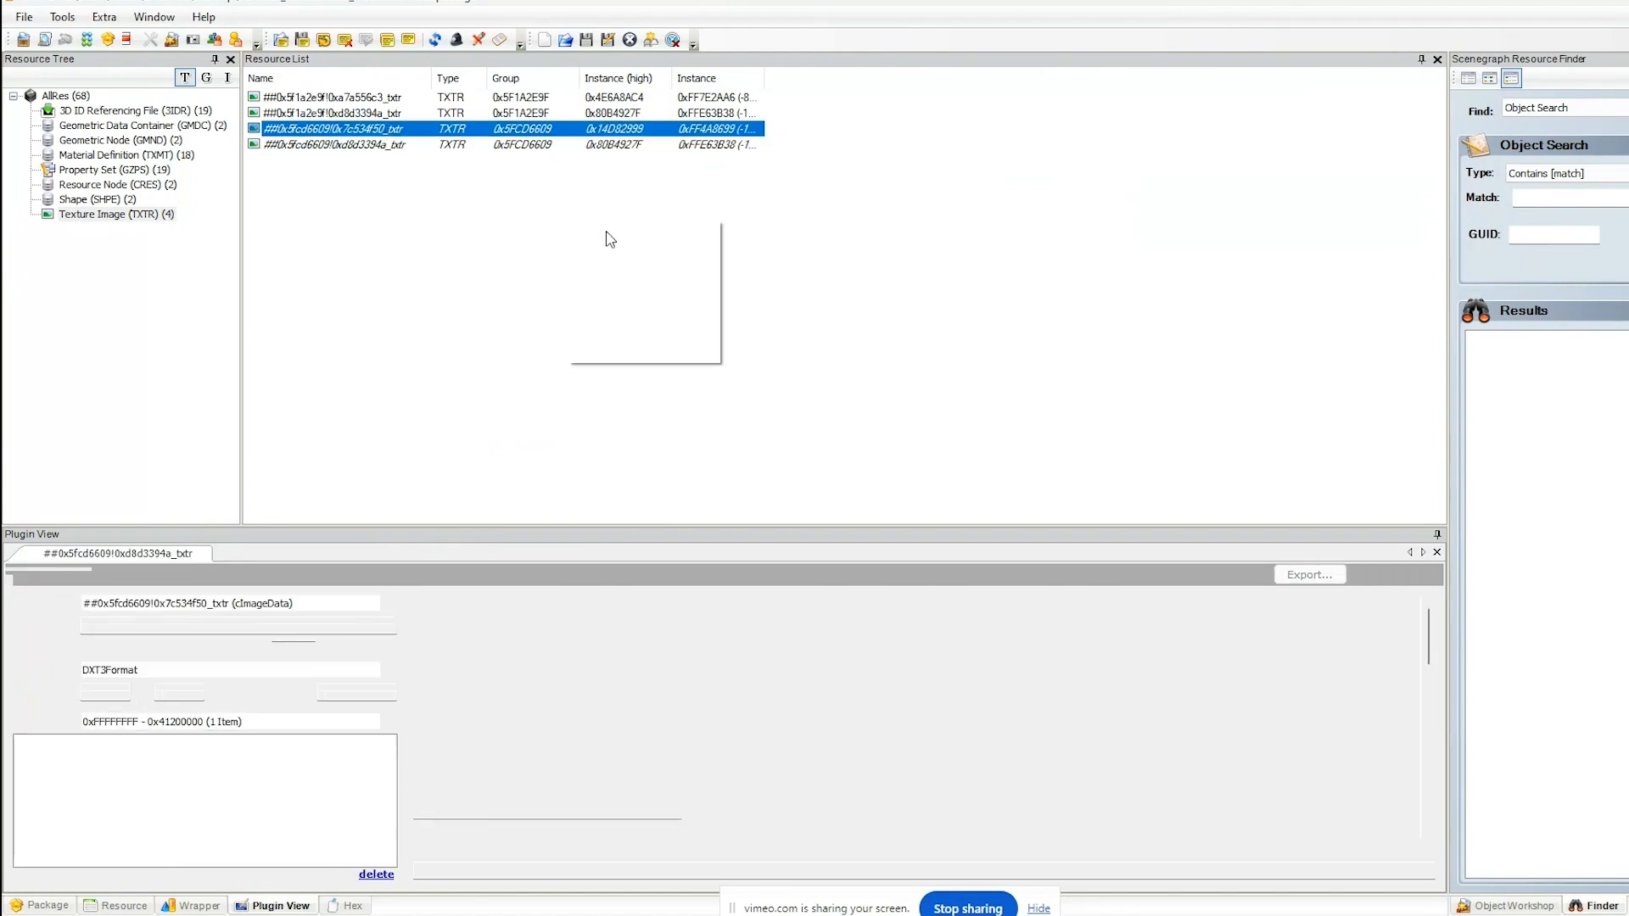
click(605, 232)
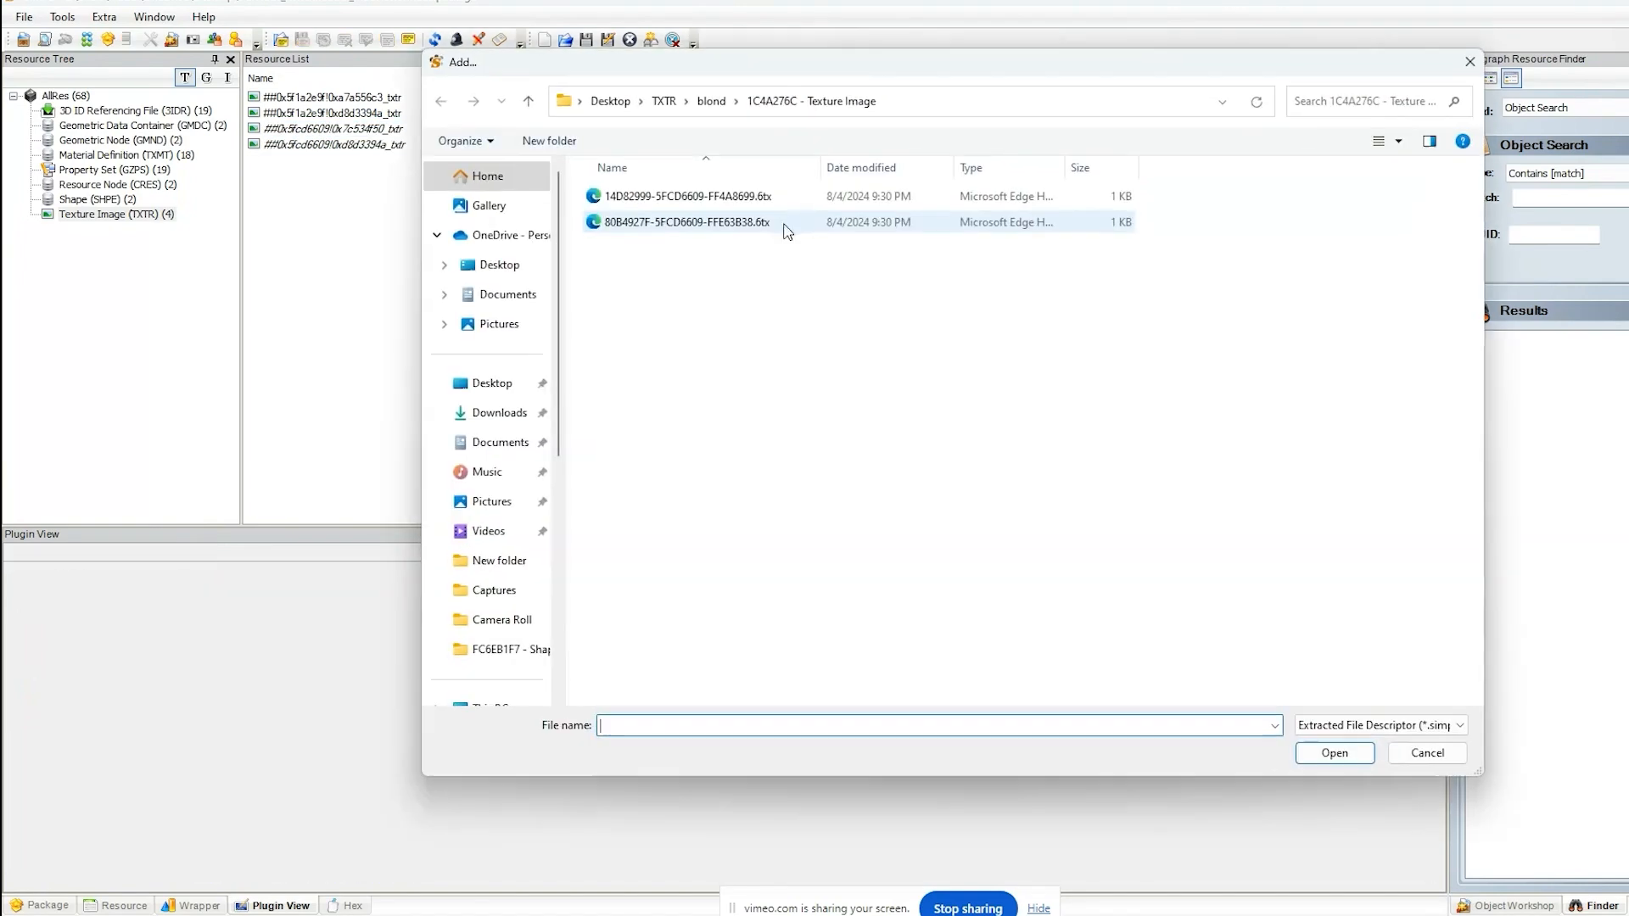
click(712, 102)
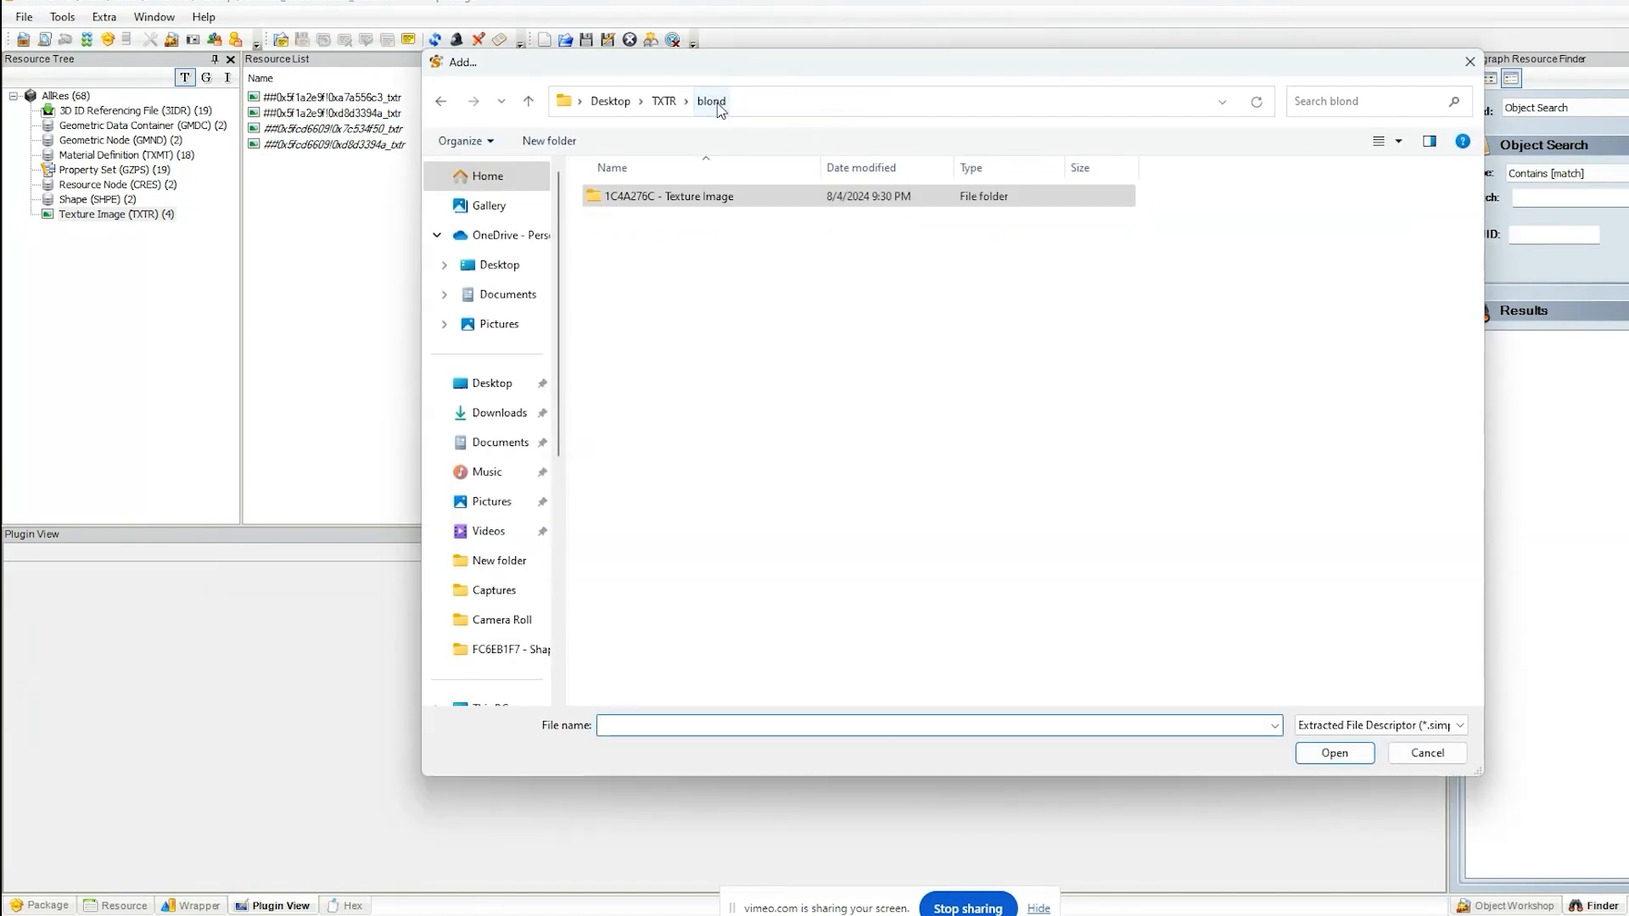
click(664, 102)
double_click(648, 253)
double_click(627, 196)
drag(760, 272, 699, 195)
click(1323, 761)
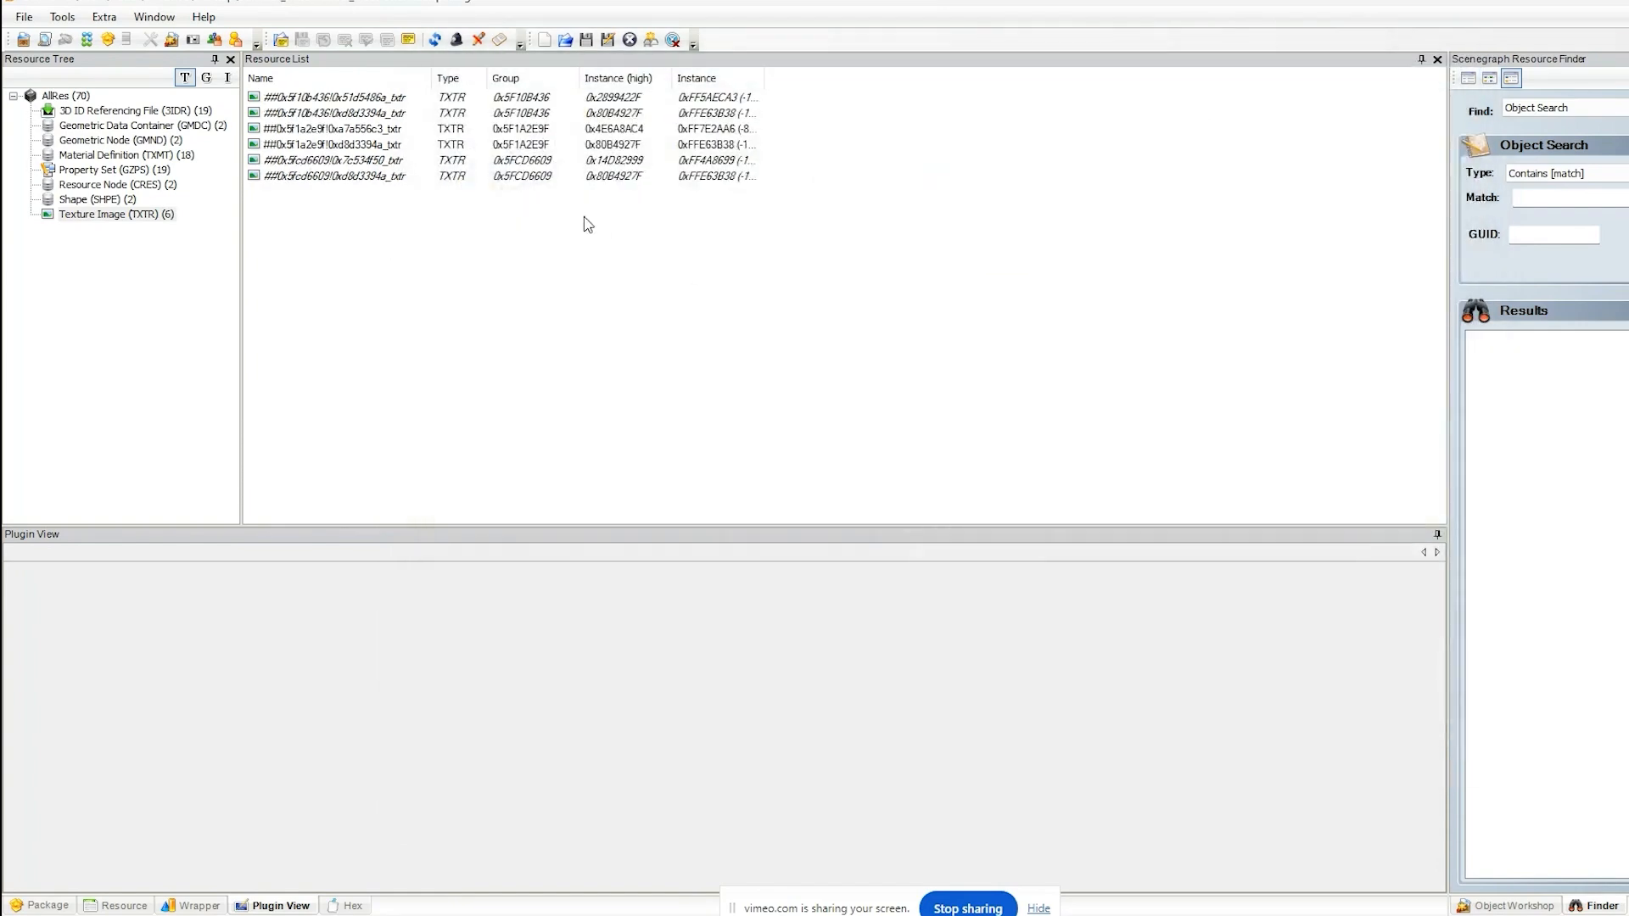
- Add the grey Texture Images 2E733E1D-5F884805-FF7902CD.6tx and 80B4927F-5F884805-FFE63B38.6tx and the red Texture Images from the TXTR folder
right_click(591, 304)
click(646, 311)
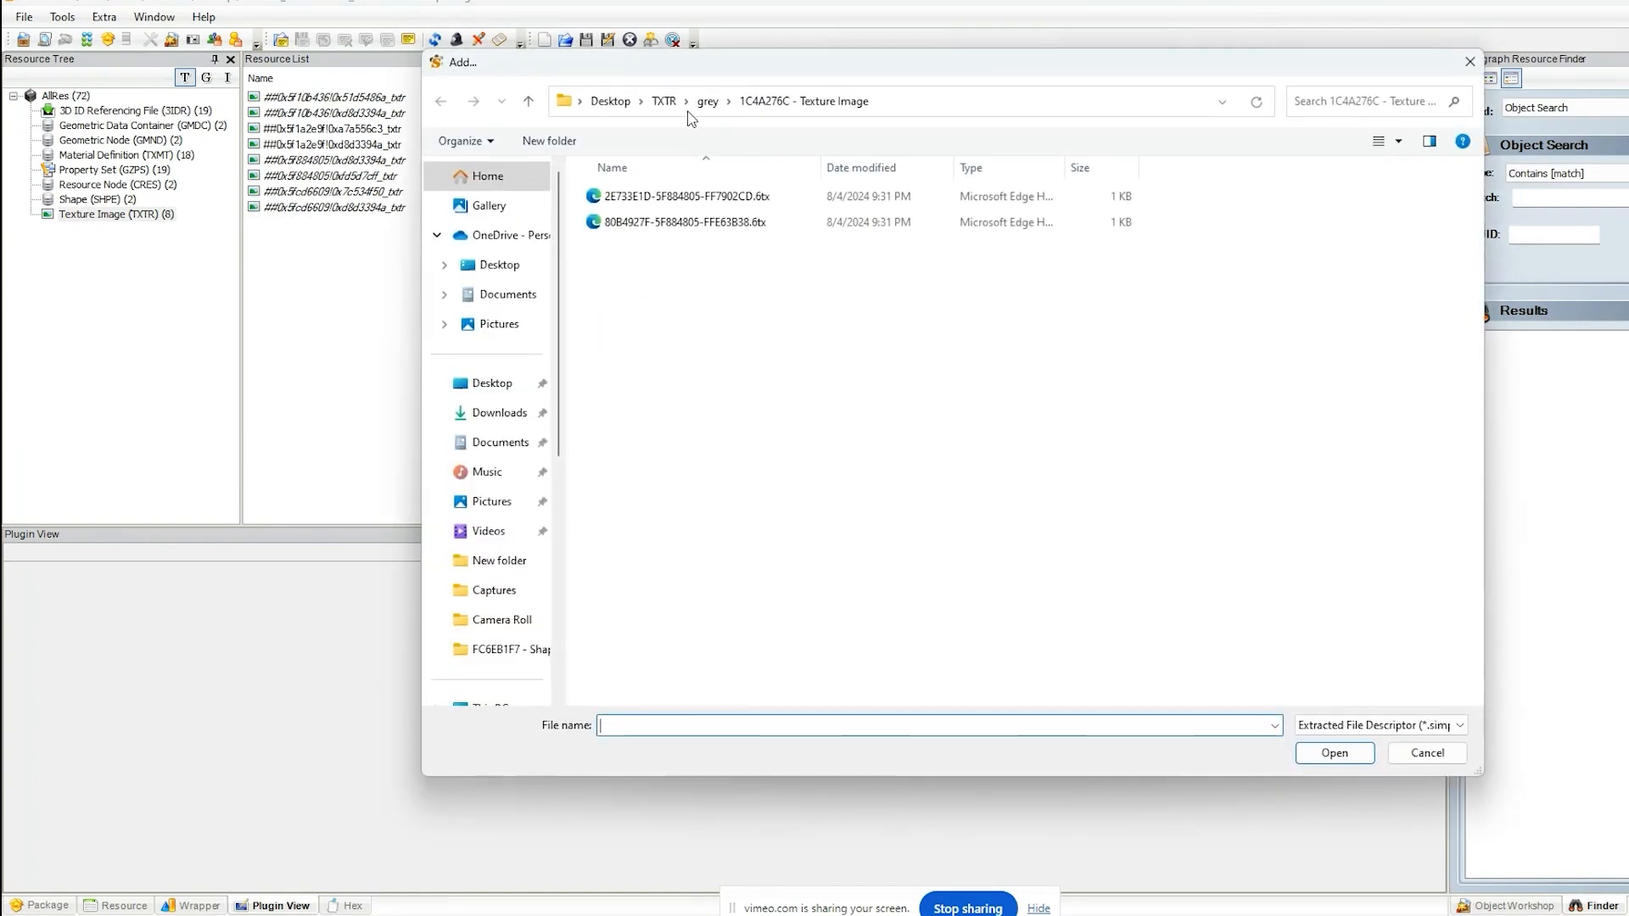
click(666, 103)
double_click(626, 301)
double_click(640, 252)
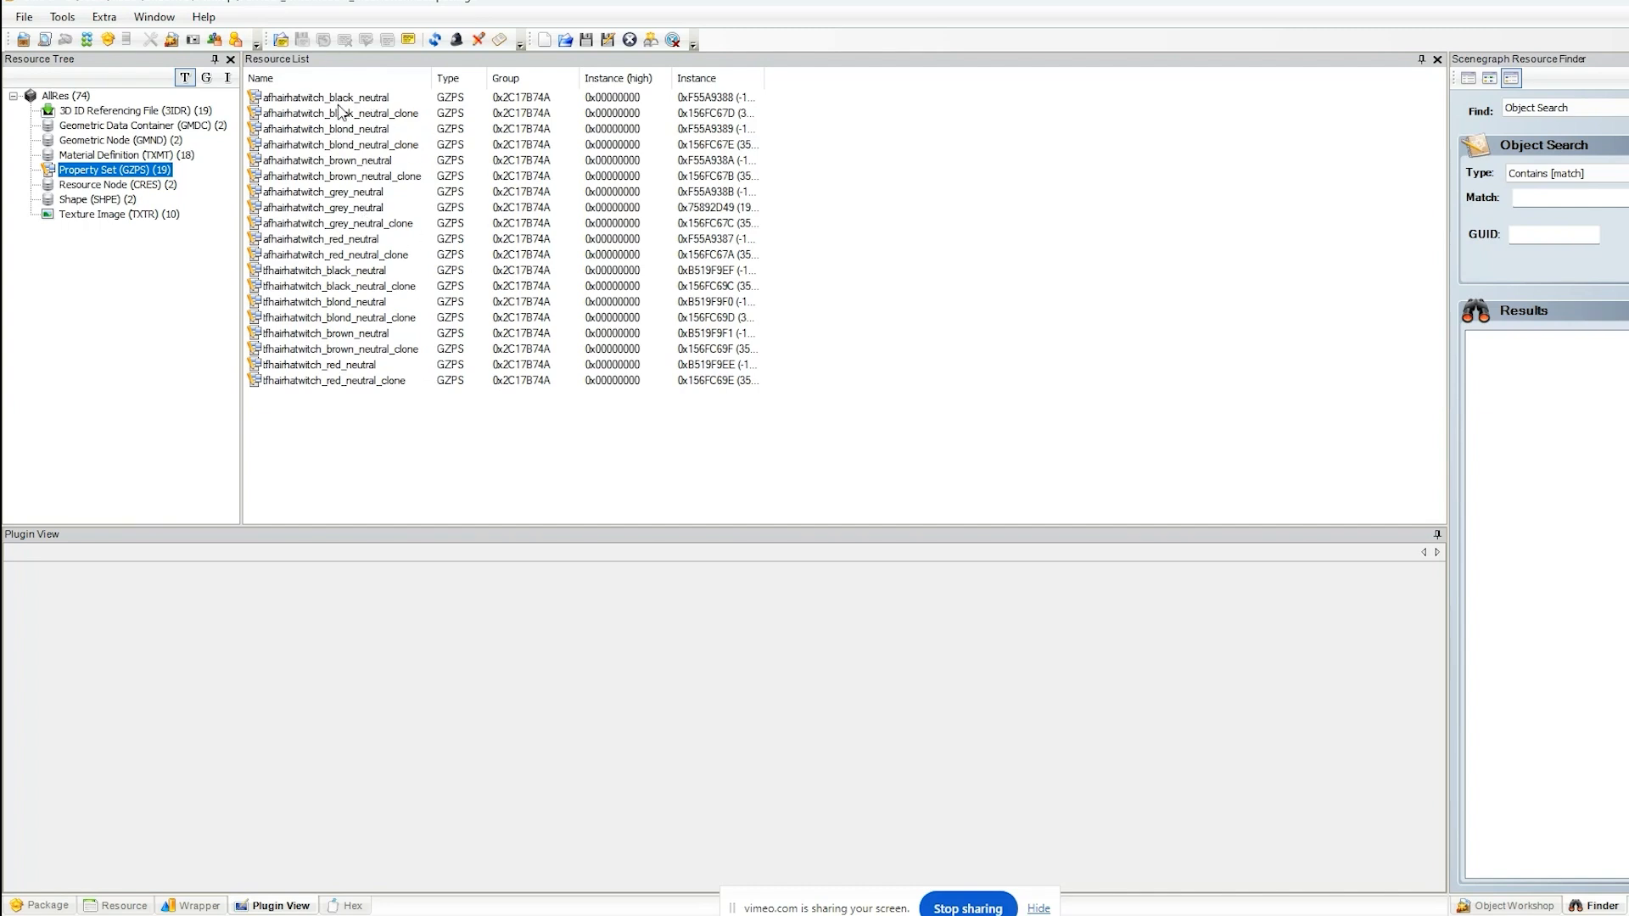
- Examine the product, age, flags and category properties of afhairhatwitch_black_neutral, and consult the web guide's list of category values
click(344, 100)
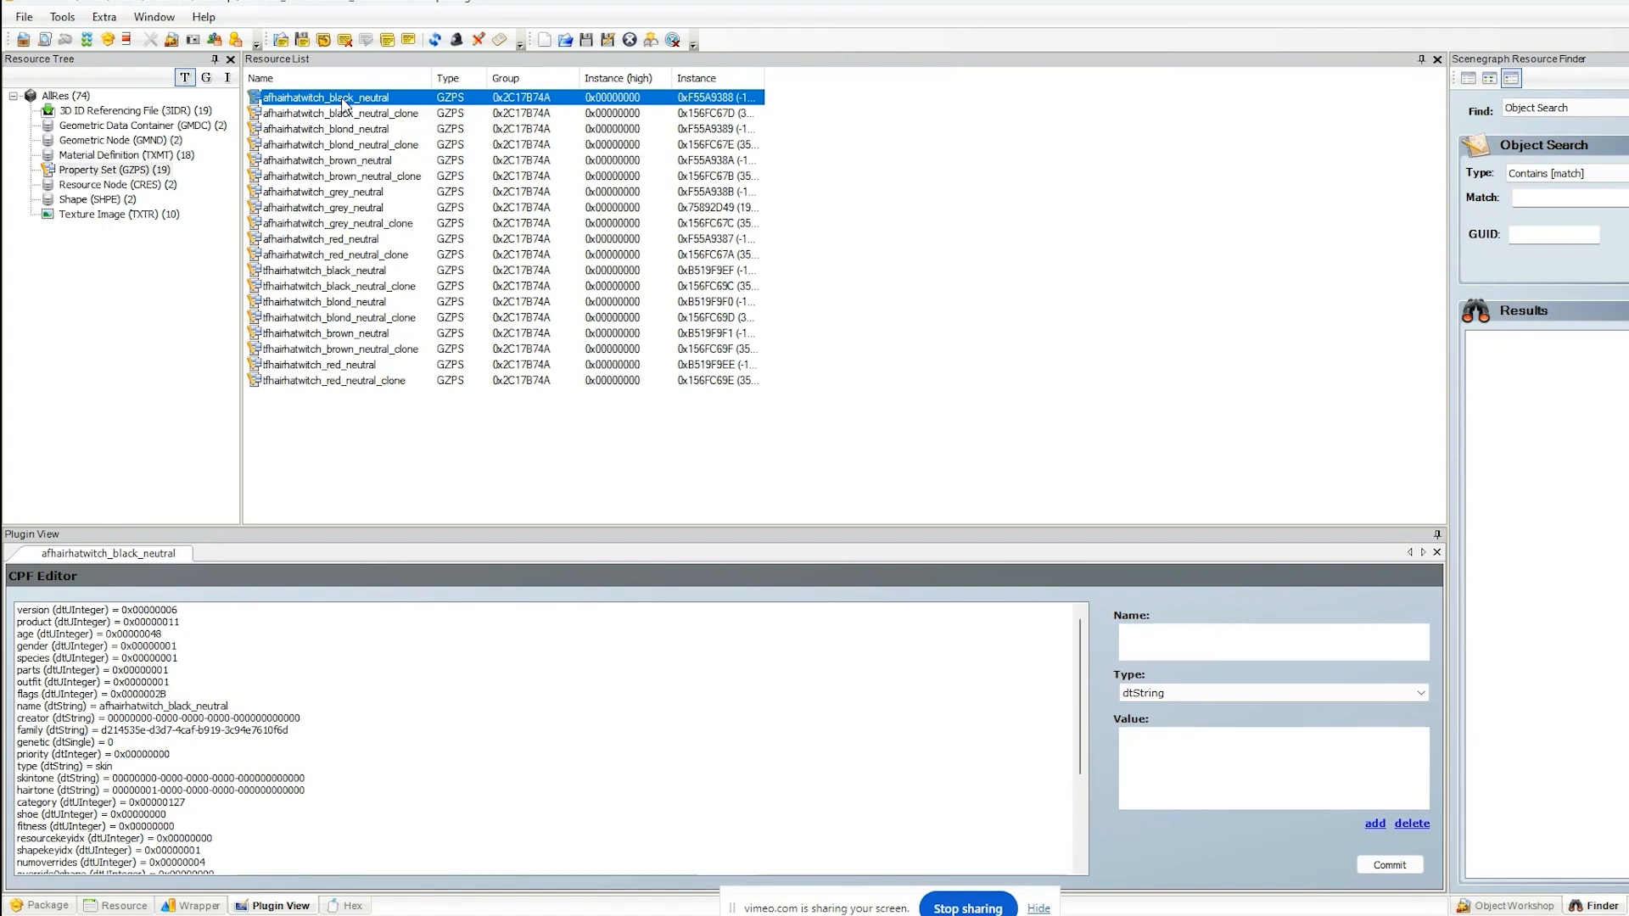
click(183, 624)
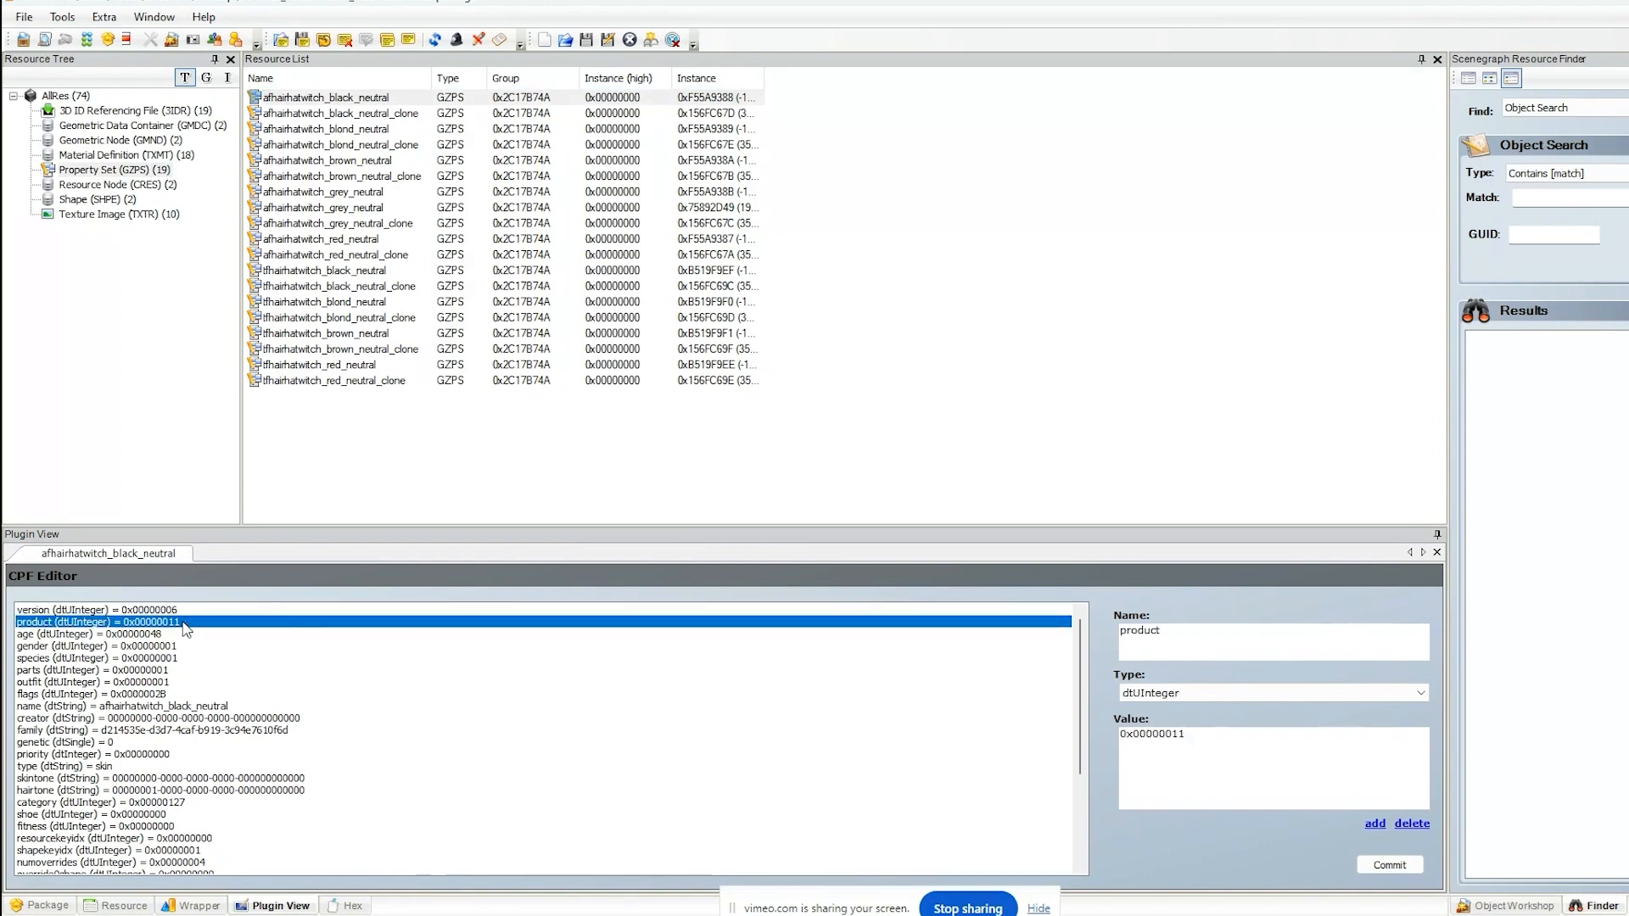
click(160, 636)
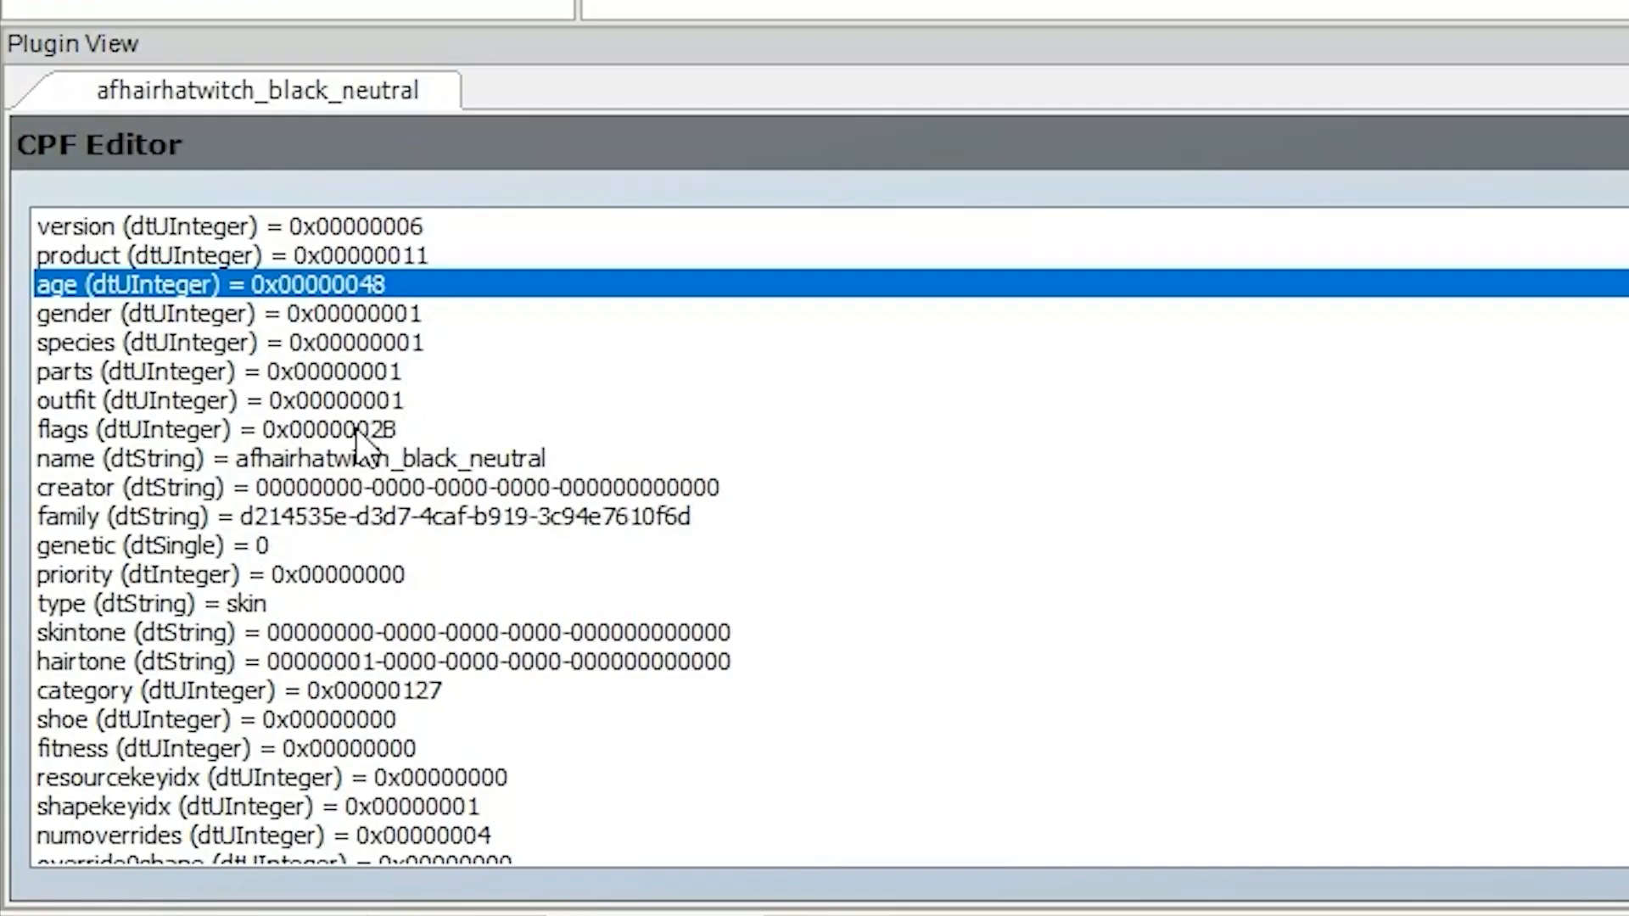
click(357, 429)
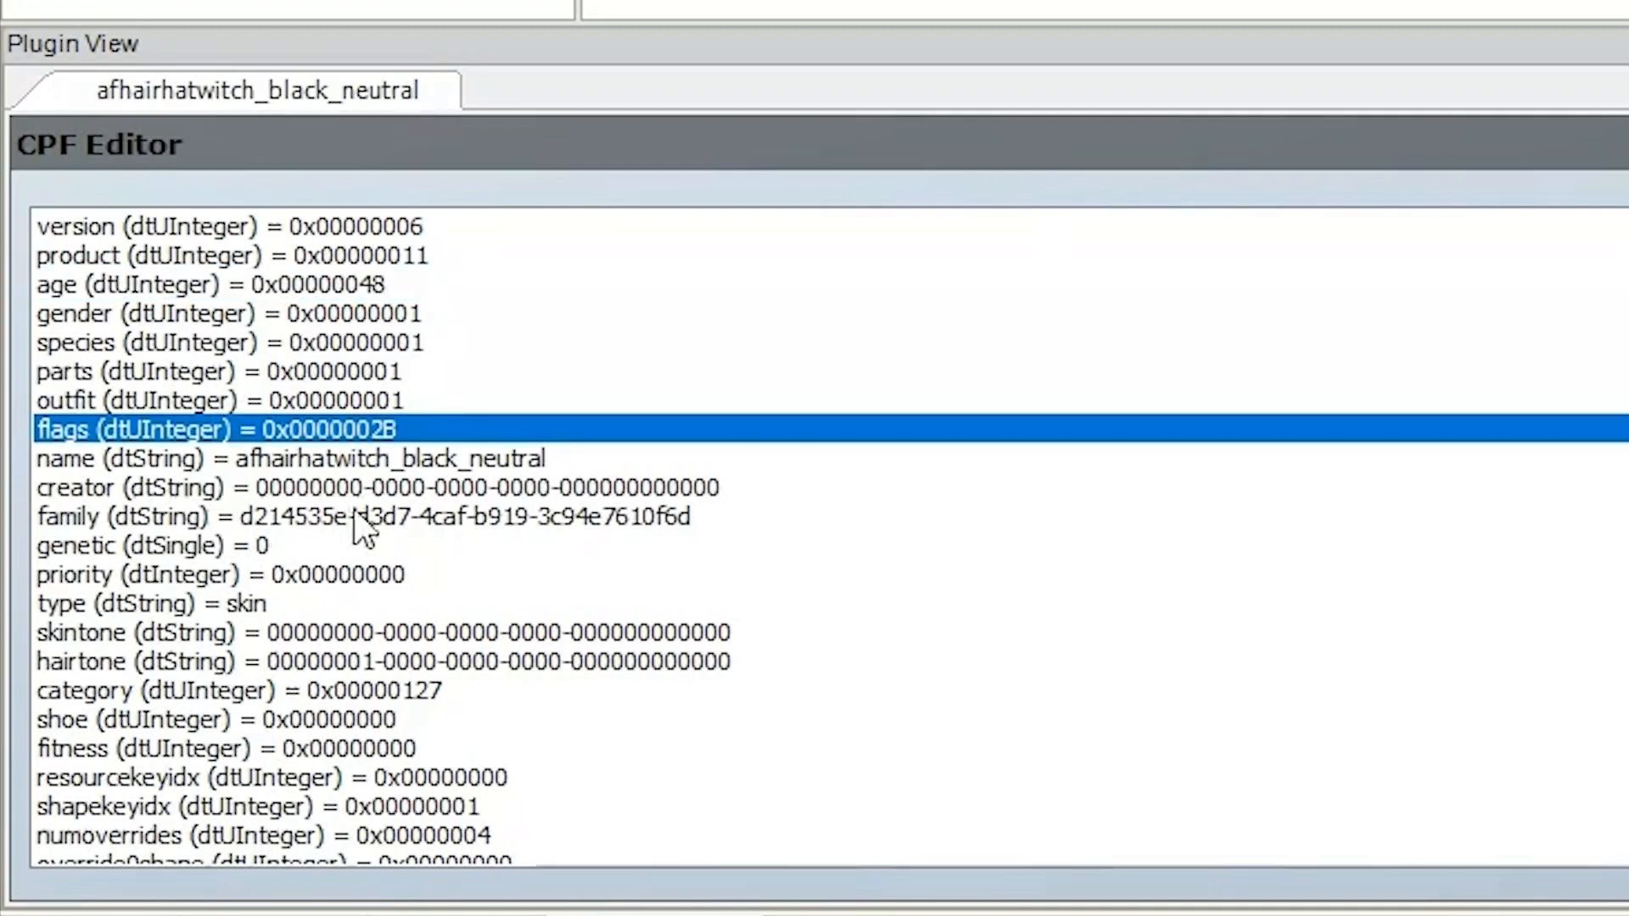
click(424, 699)
scroll(425, 699, down, 3)
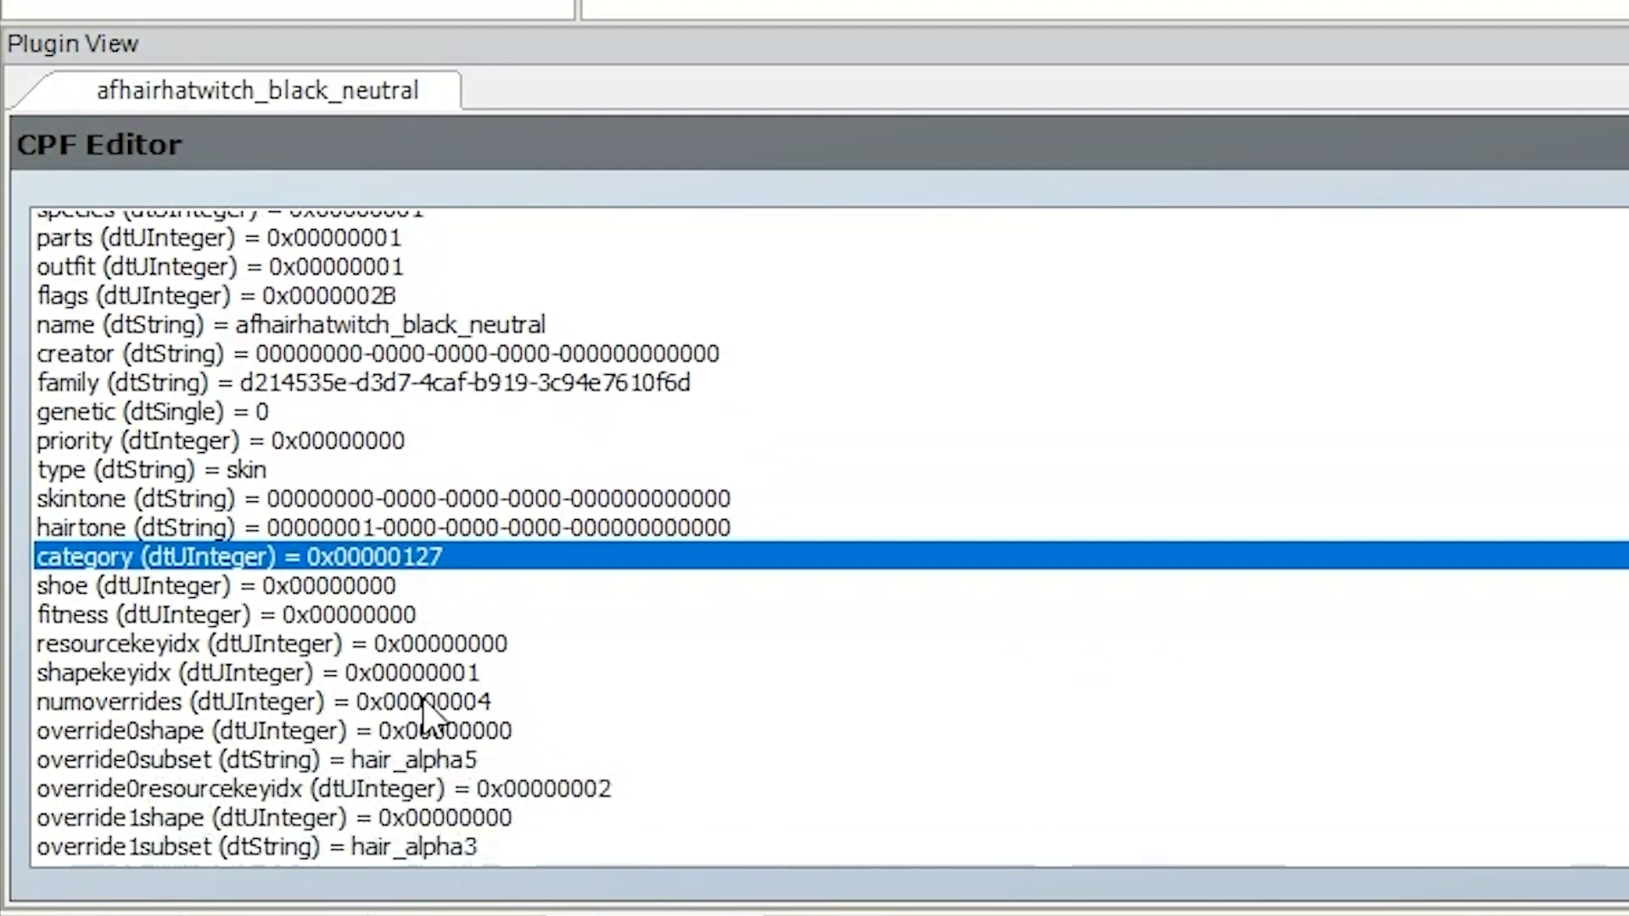
scroll(424, 703, down, 1)
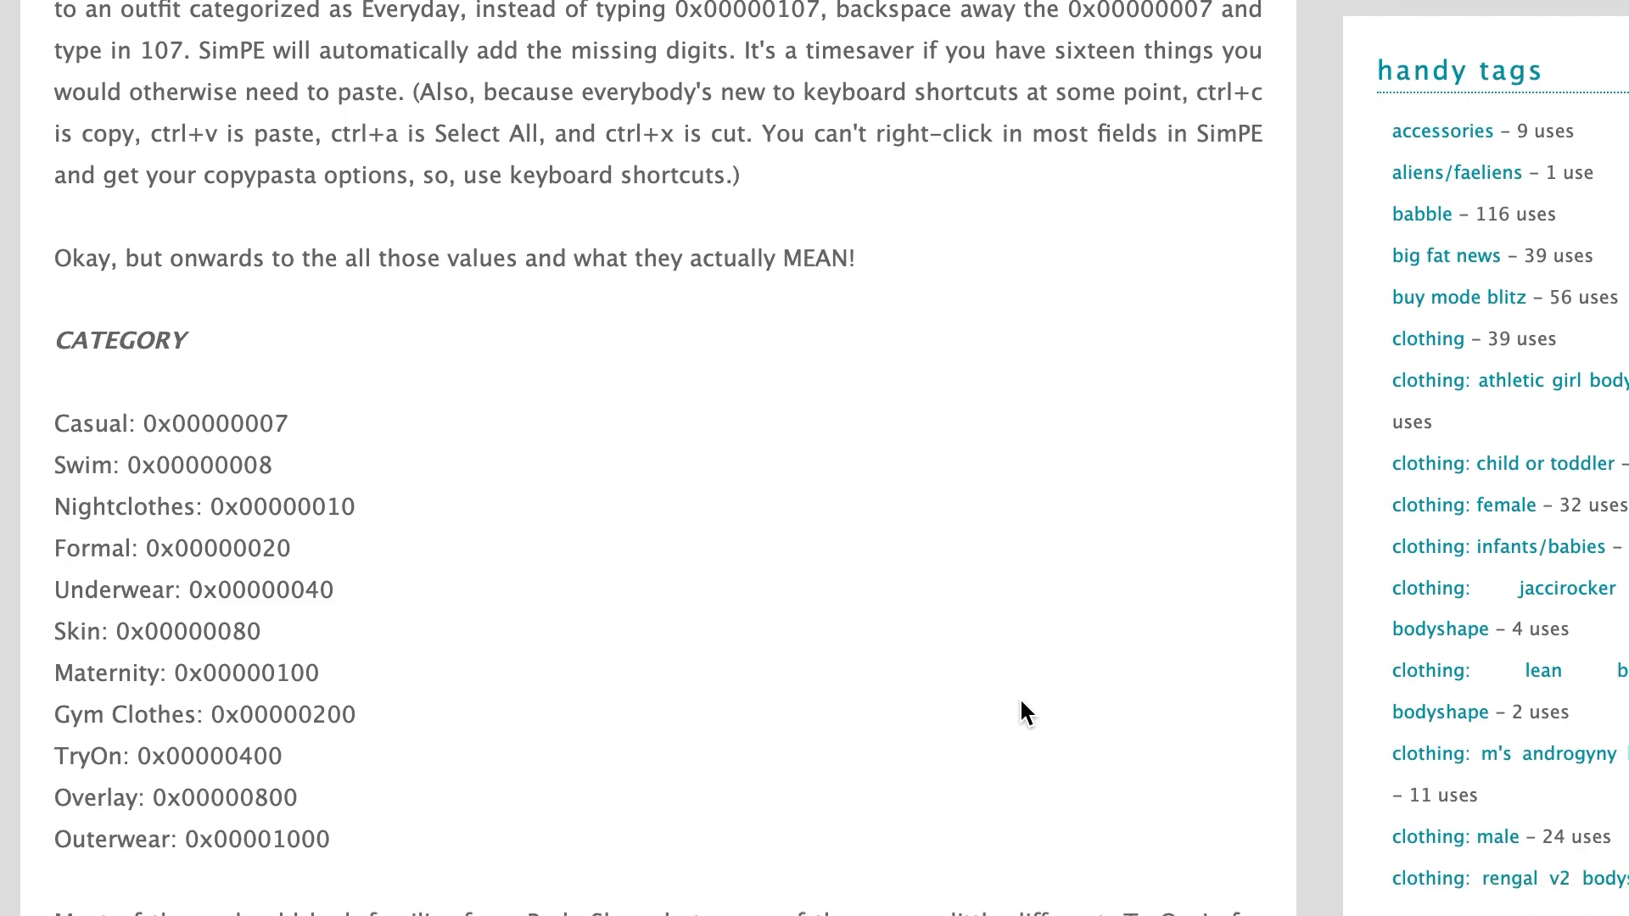
scroll(1023, 709, down, 1)
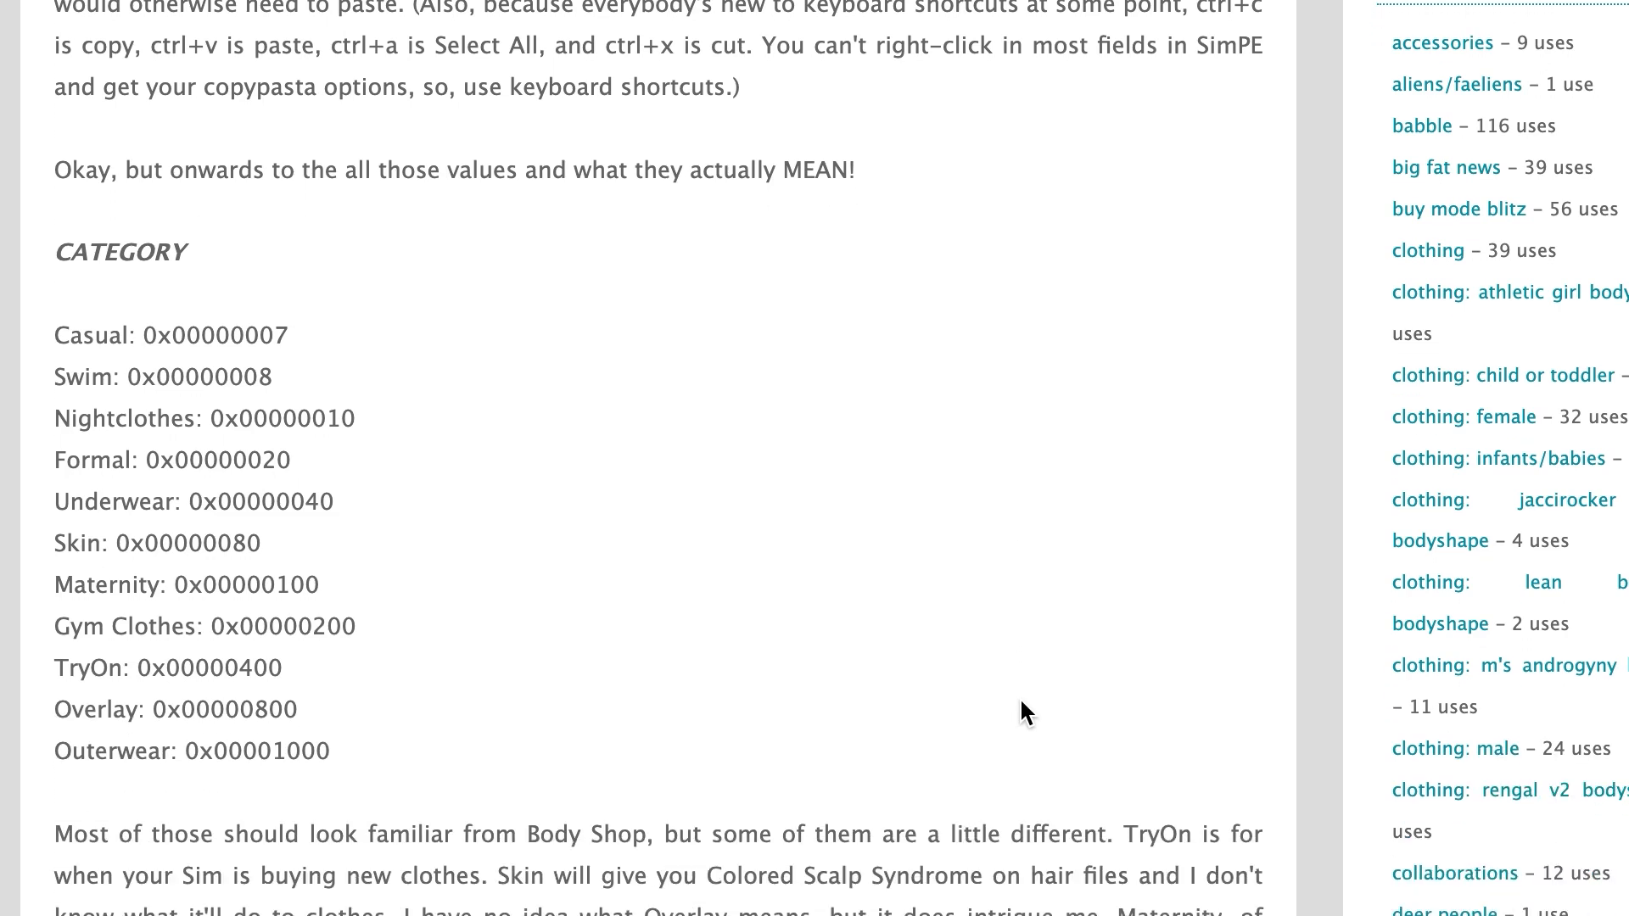
- Read the web guide's sections on category, age, gender, layer and bin, shoe, townie-enabling and hairtone values, down to the flags section
scroll(1021, 705, down, 6)
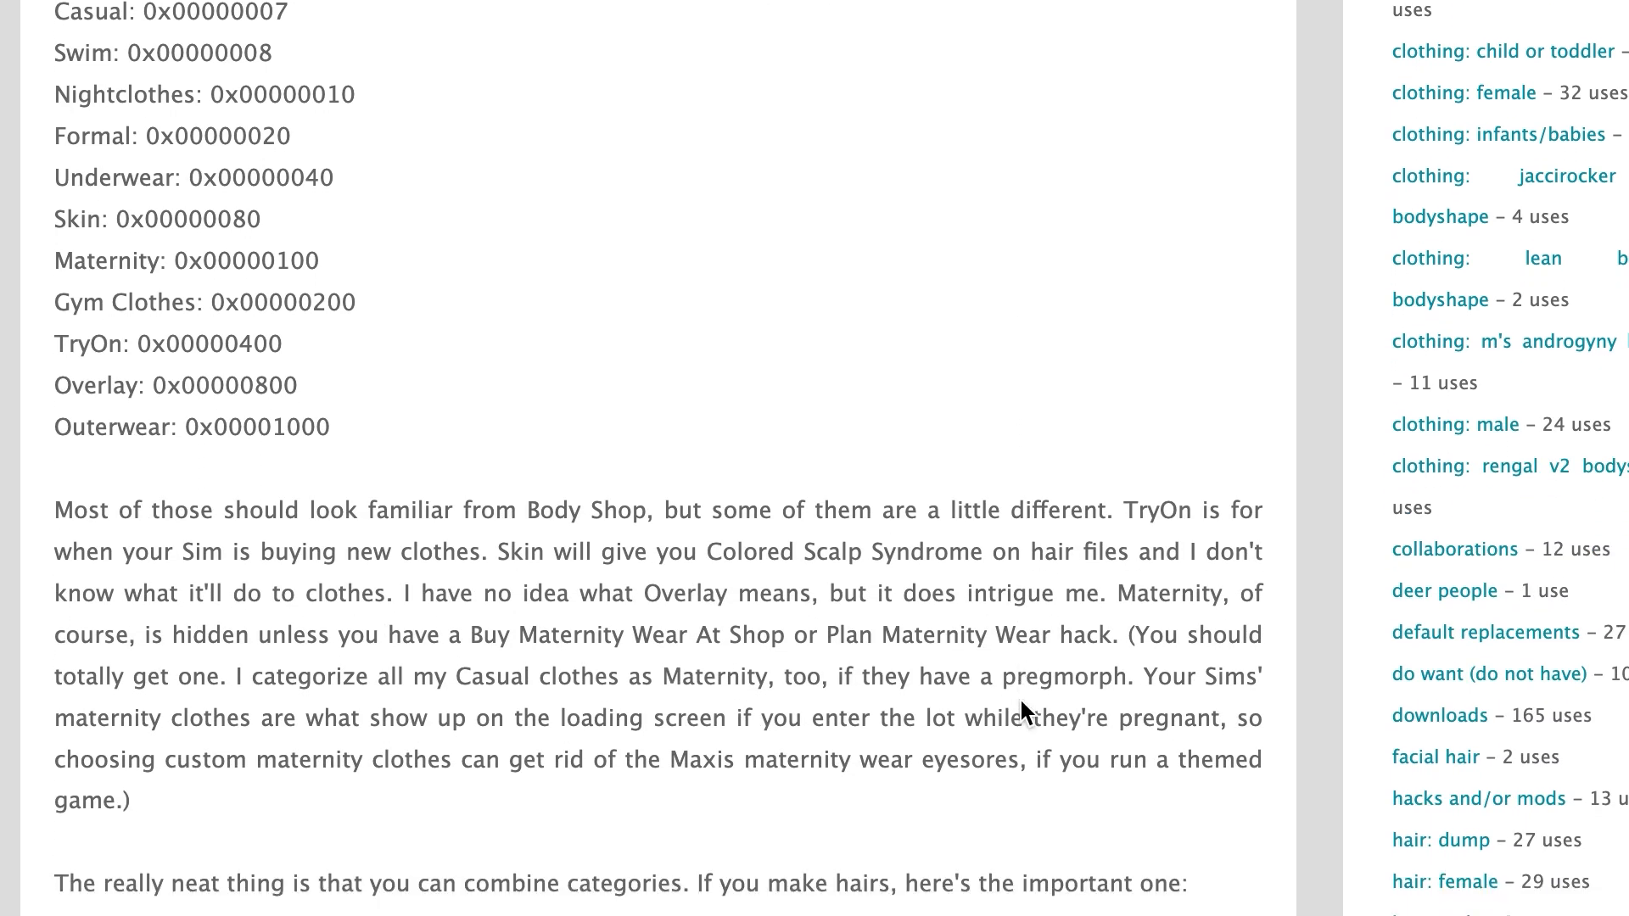
scroll(1020, 702, down, 5)
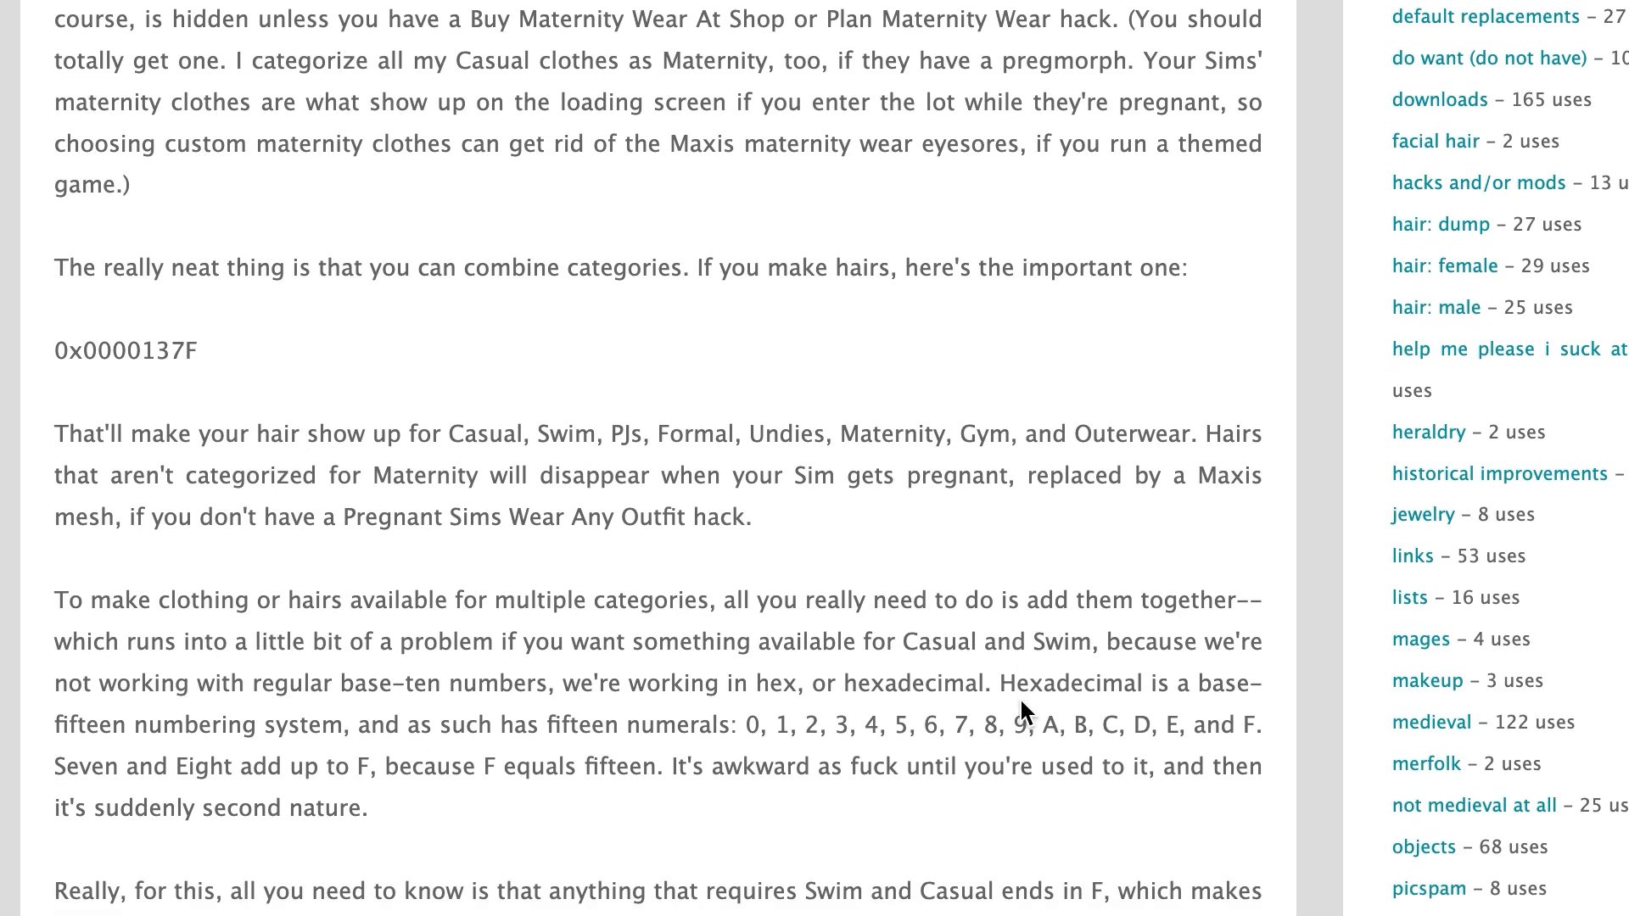
scroll(1021, 702, down, 10)
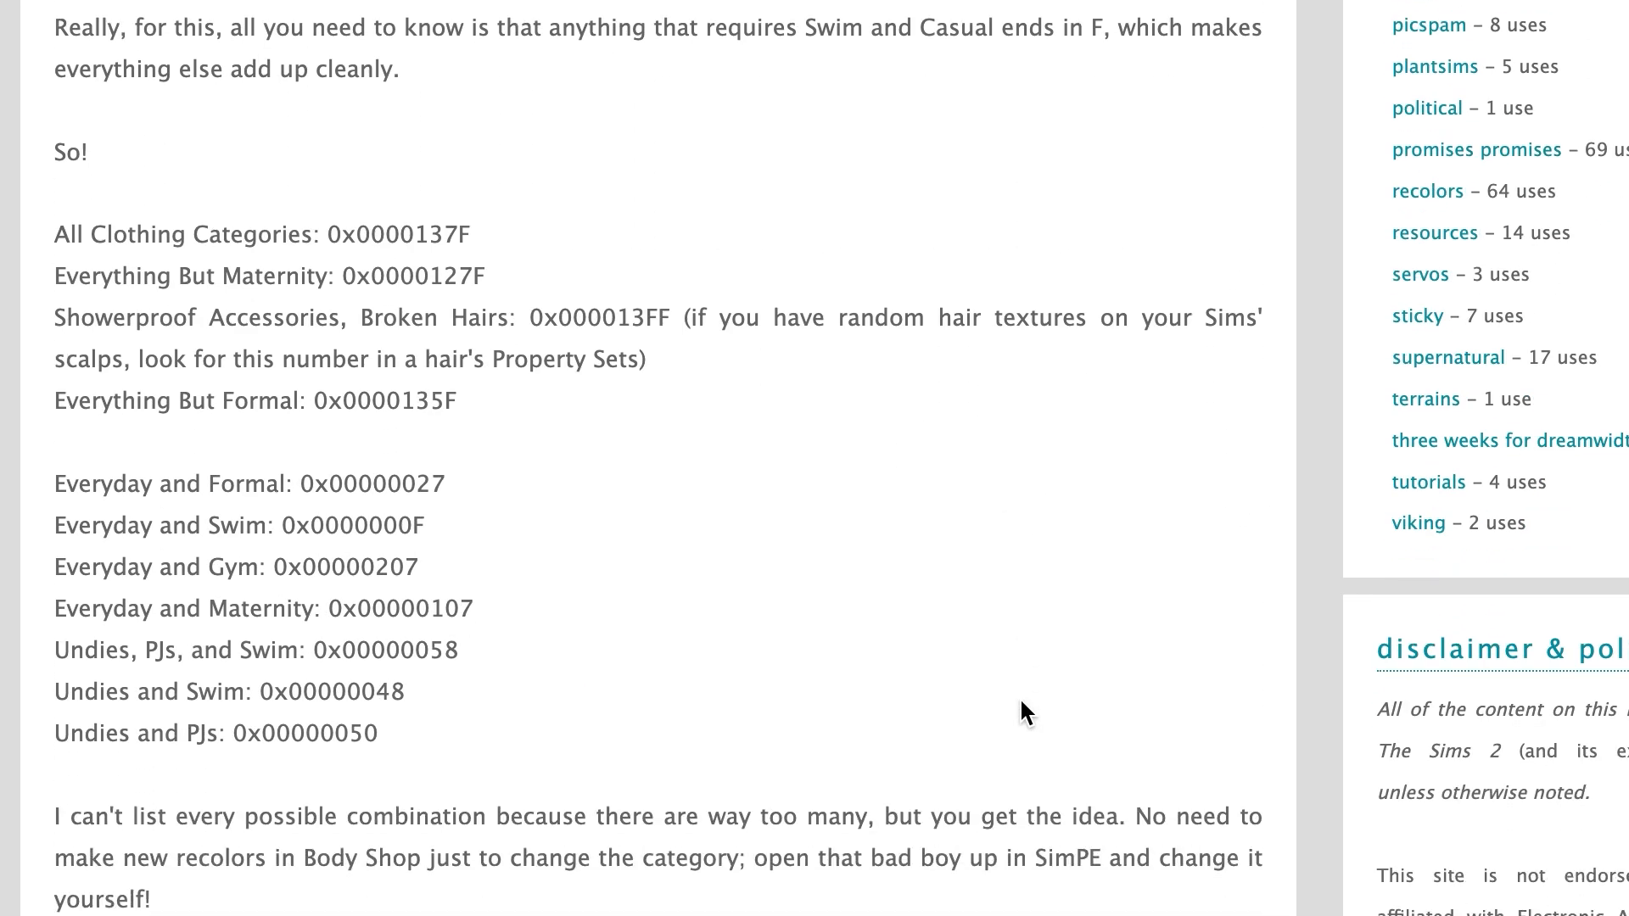
scroll(1020, 702, down, 11)
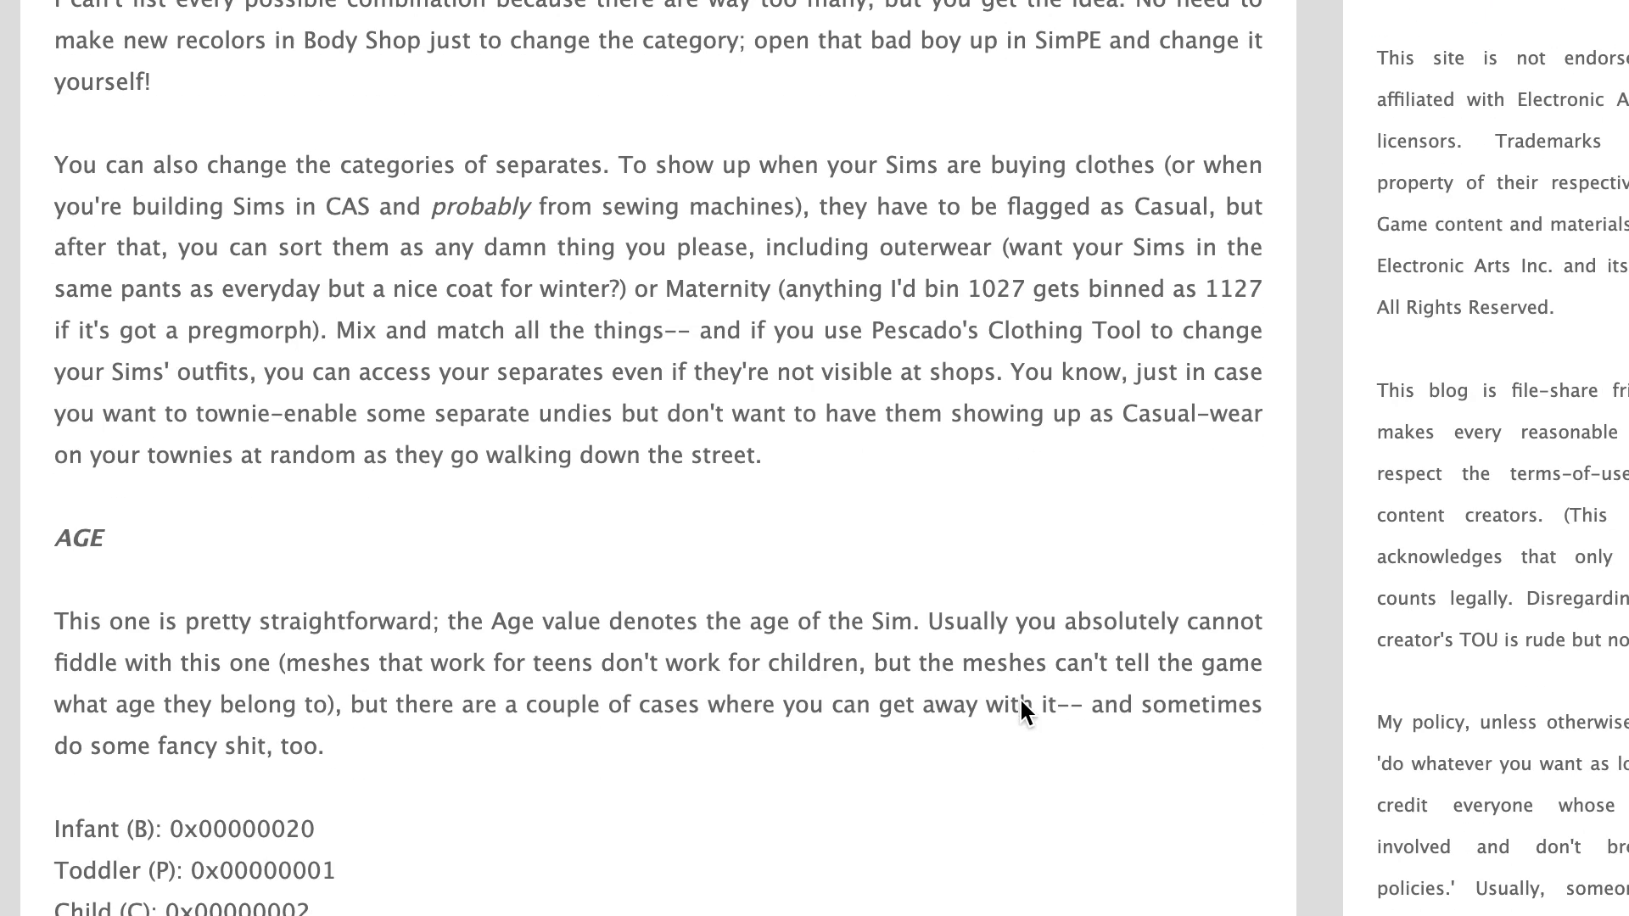
scroll(1021, 702, down, 12)
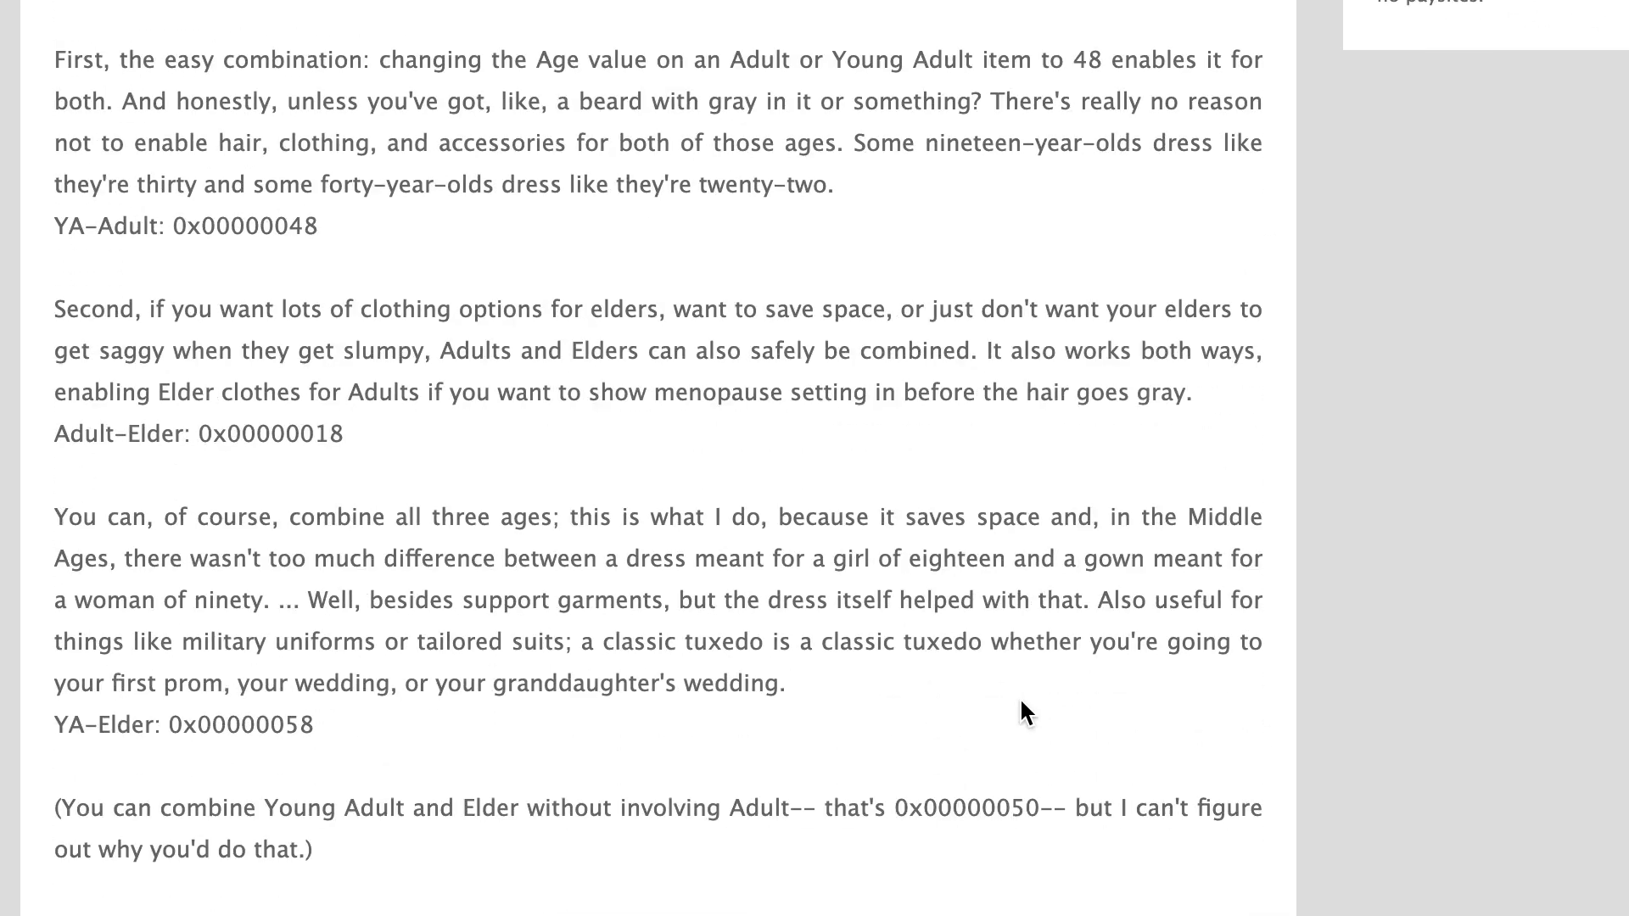
scroll(1020, 702, down, 8)
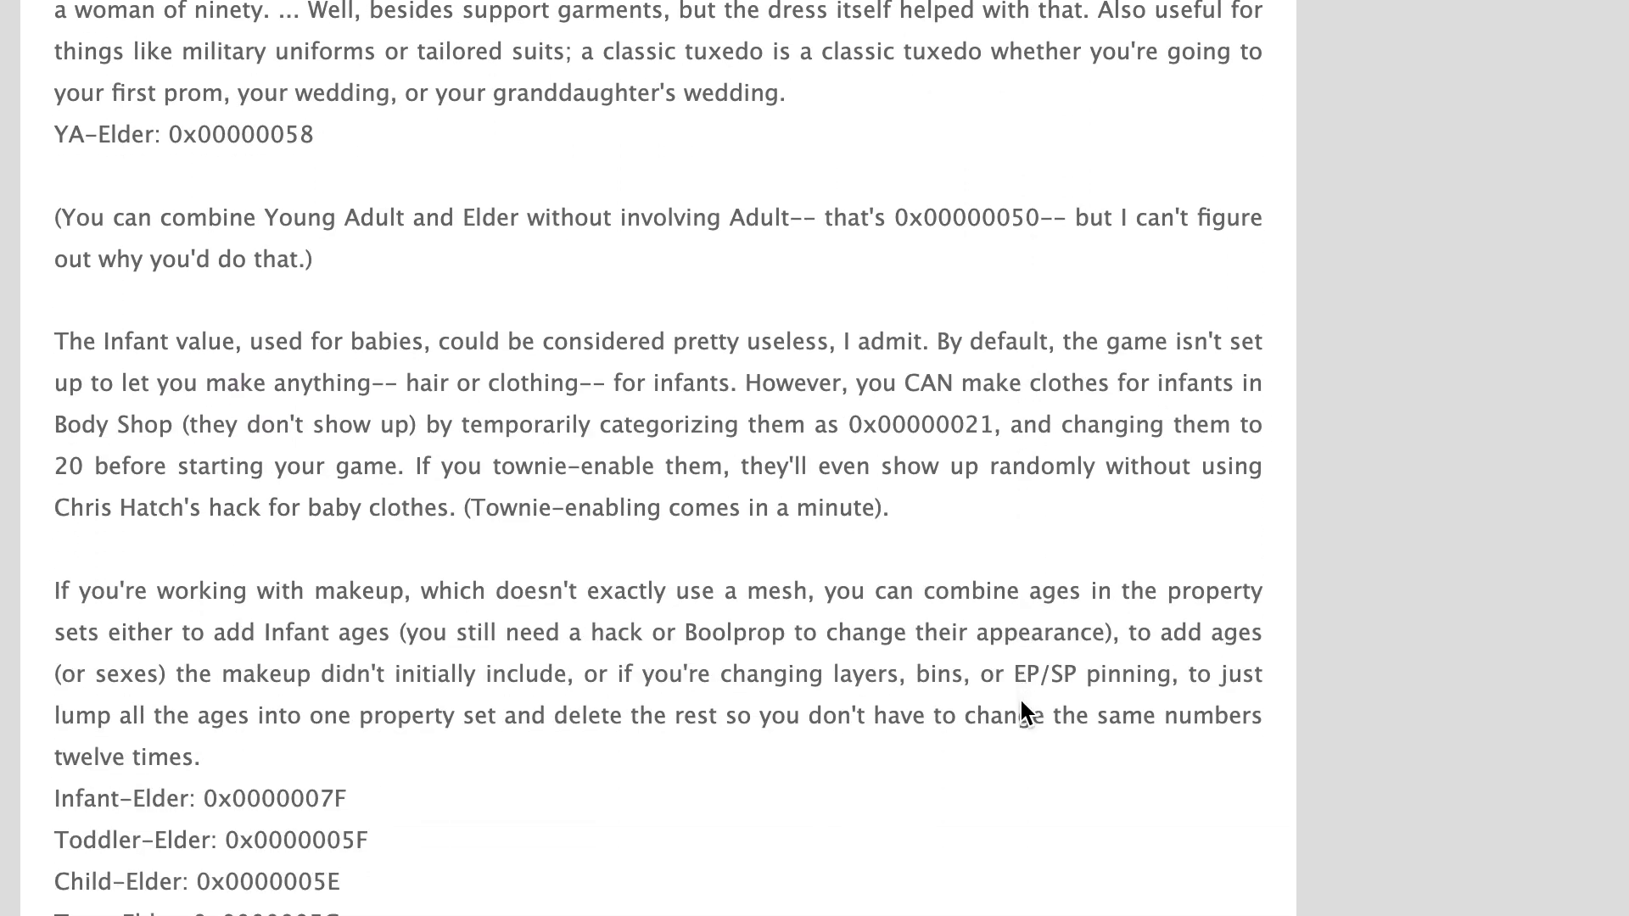
scroll(1020, 703, down, 9)
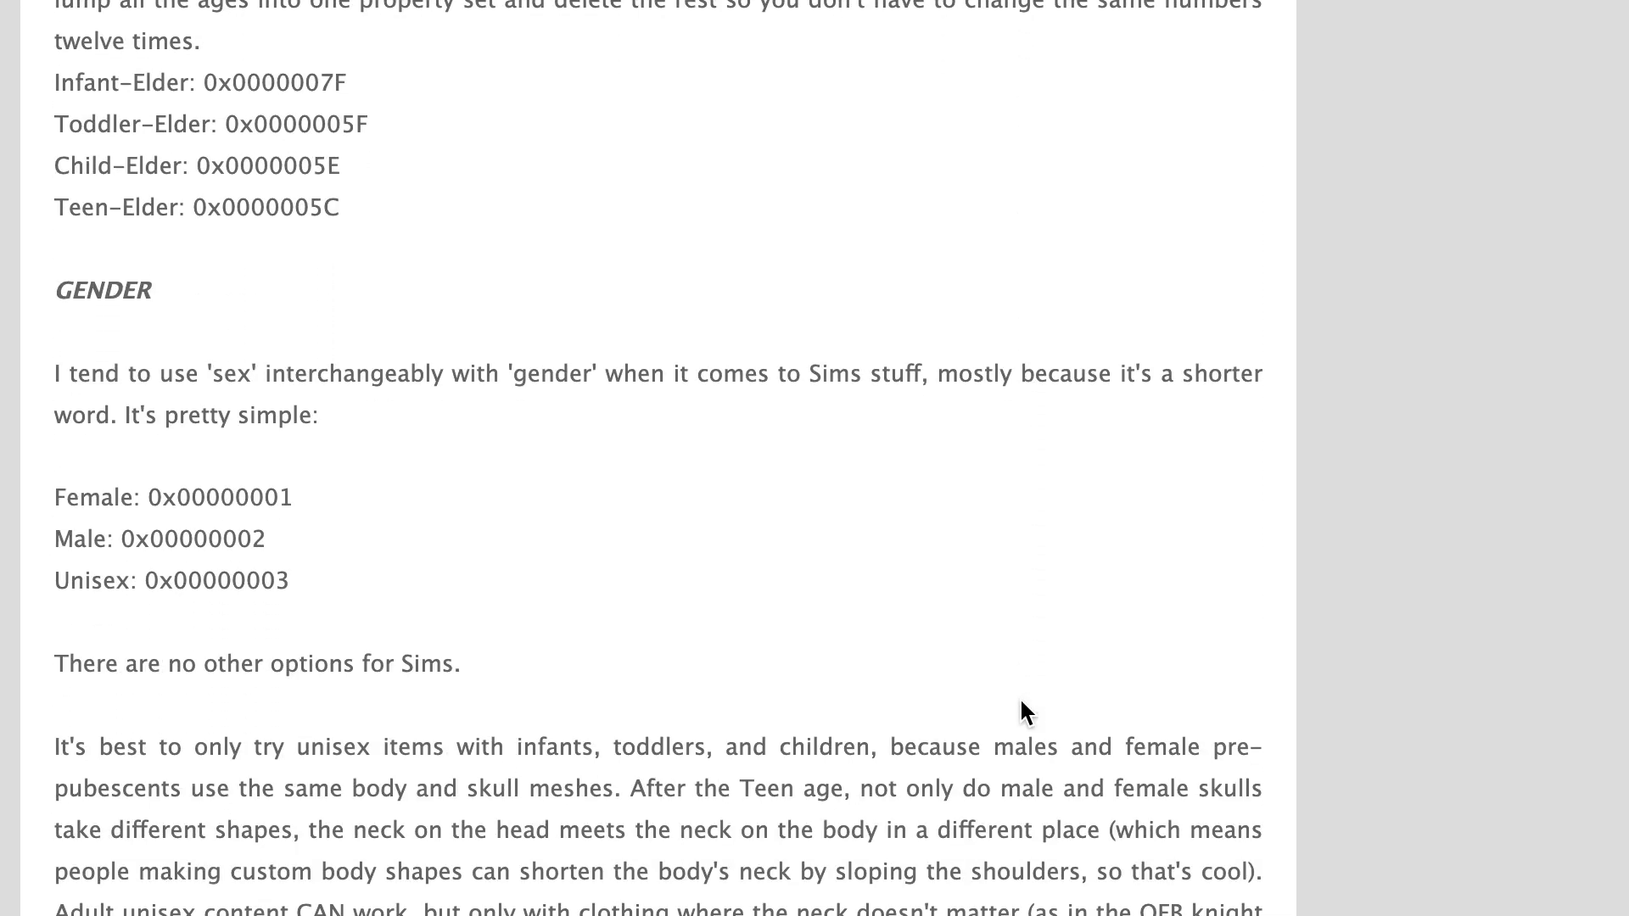
scroll(1021, 702, down, 8)
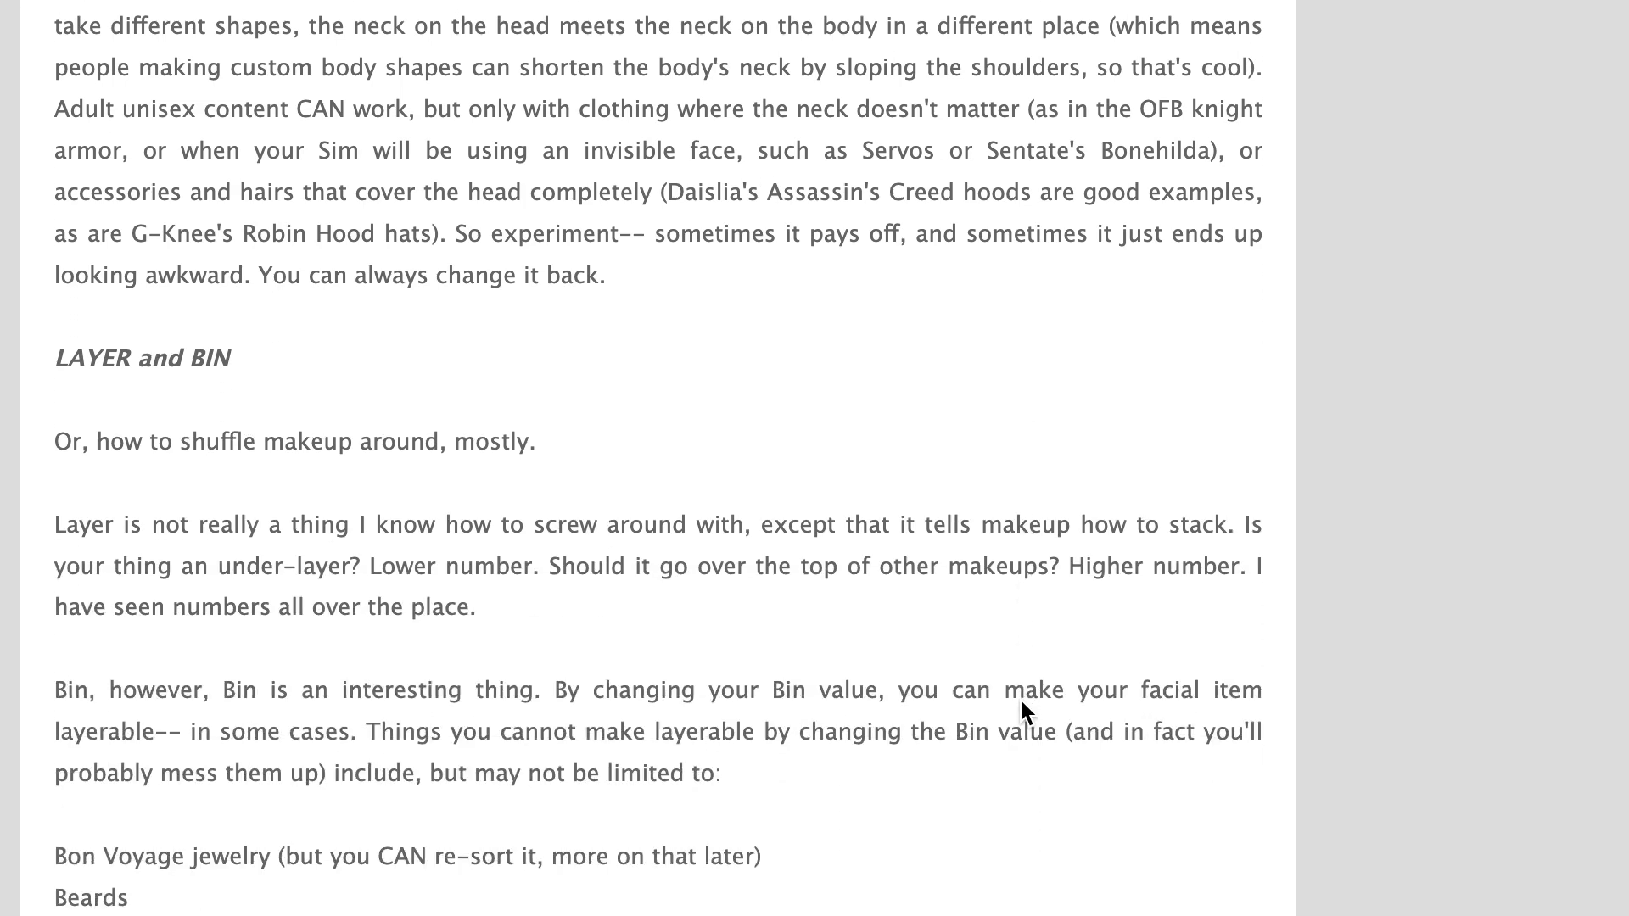
scroll(1021, 702, down, 11)
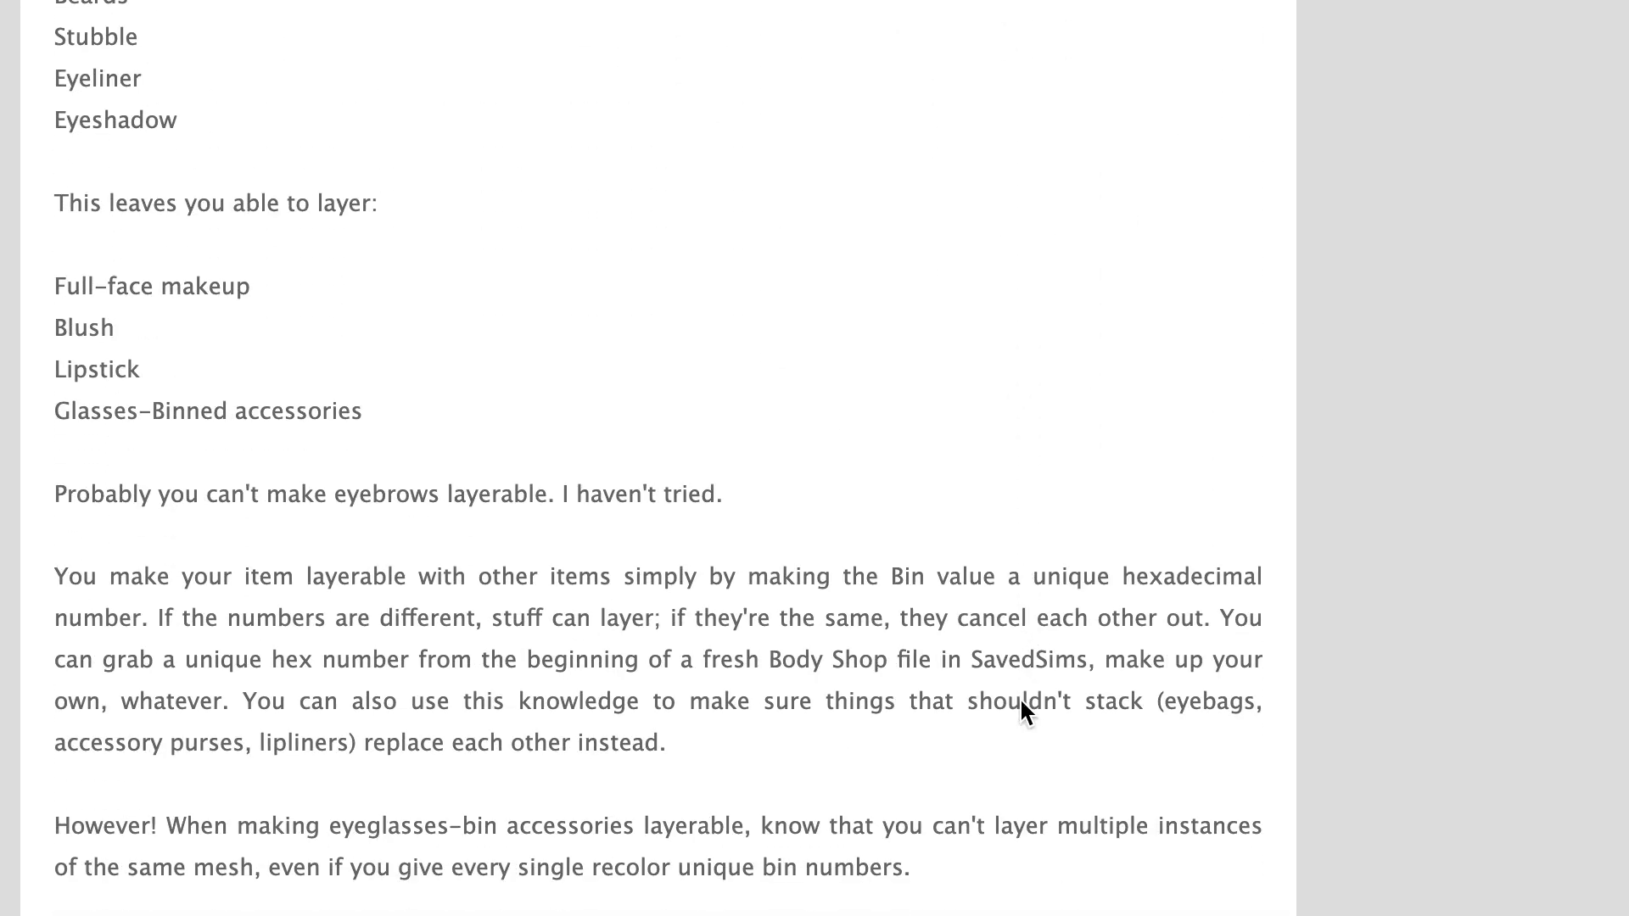
scroll(1020, 703, down, 15)
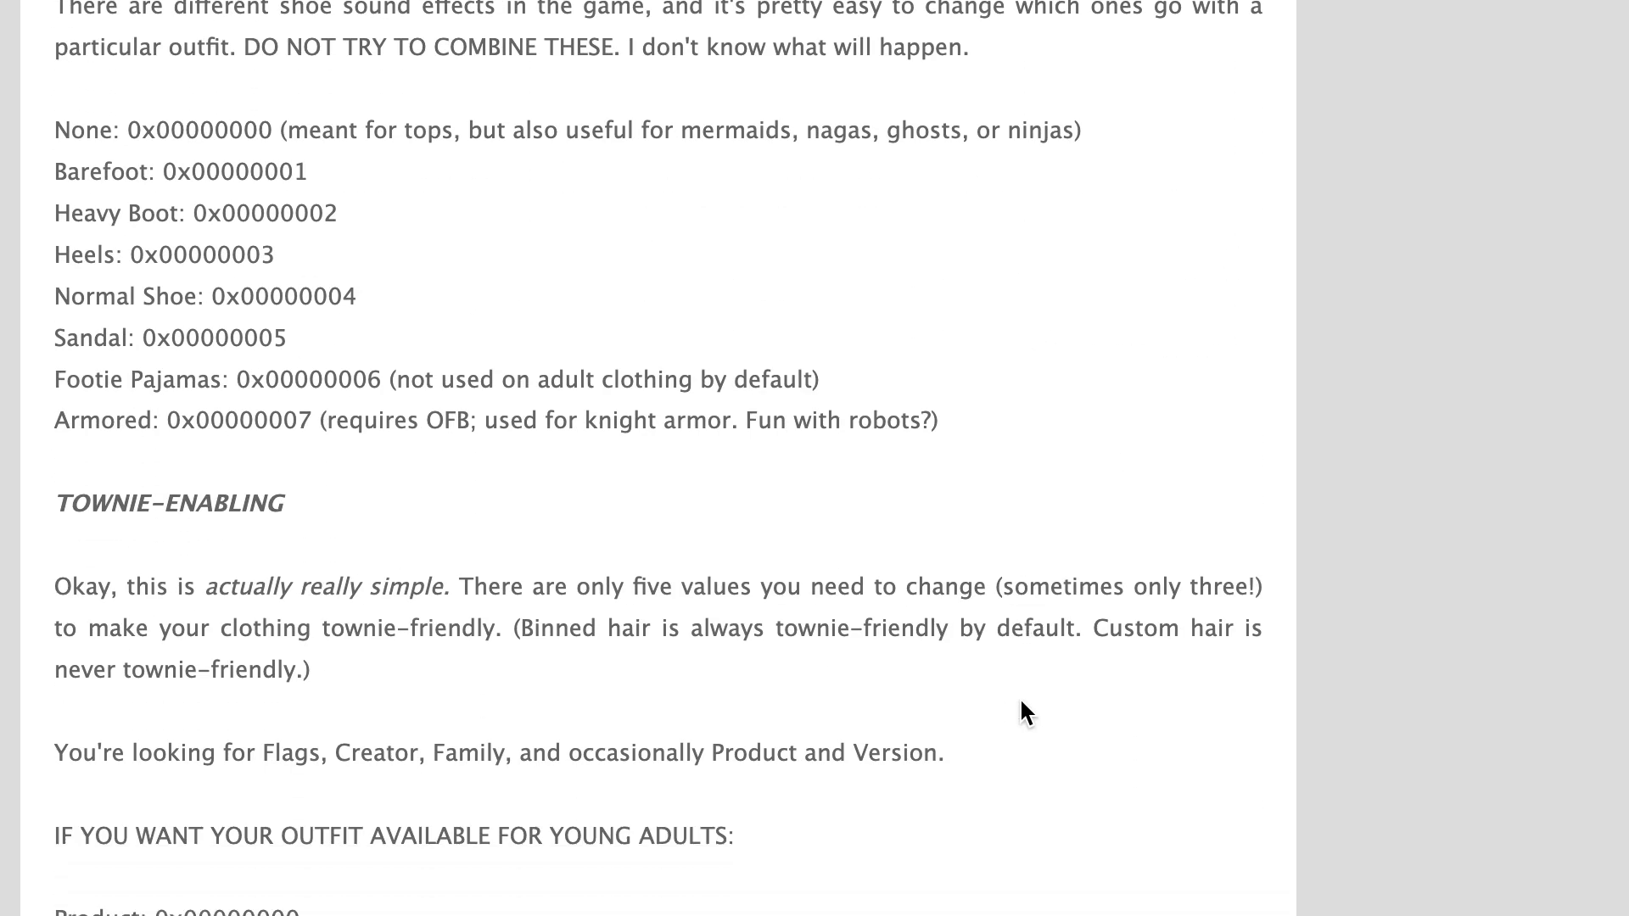
scroll(1020, 701, down, 9)
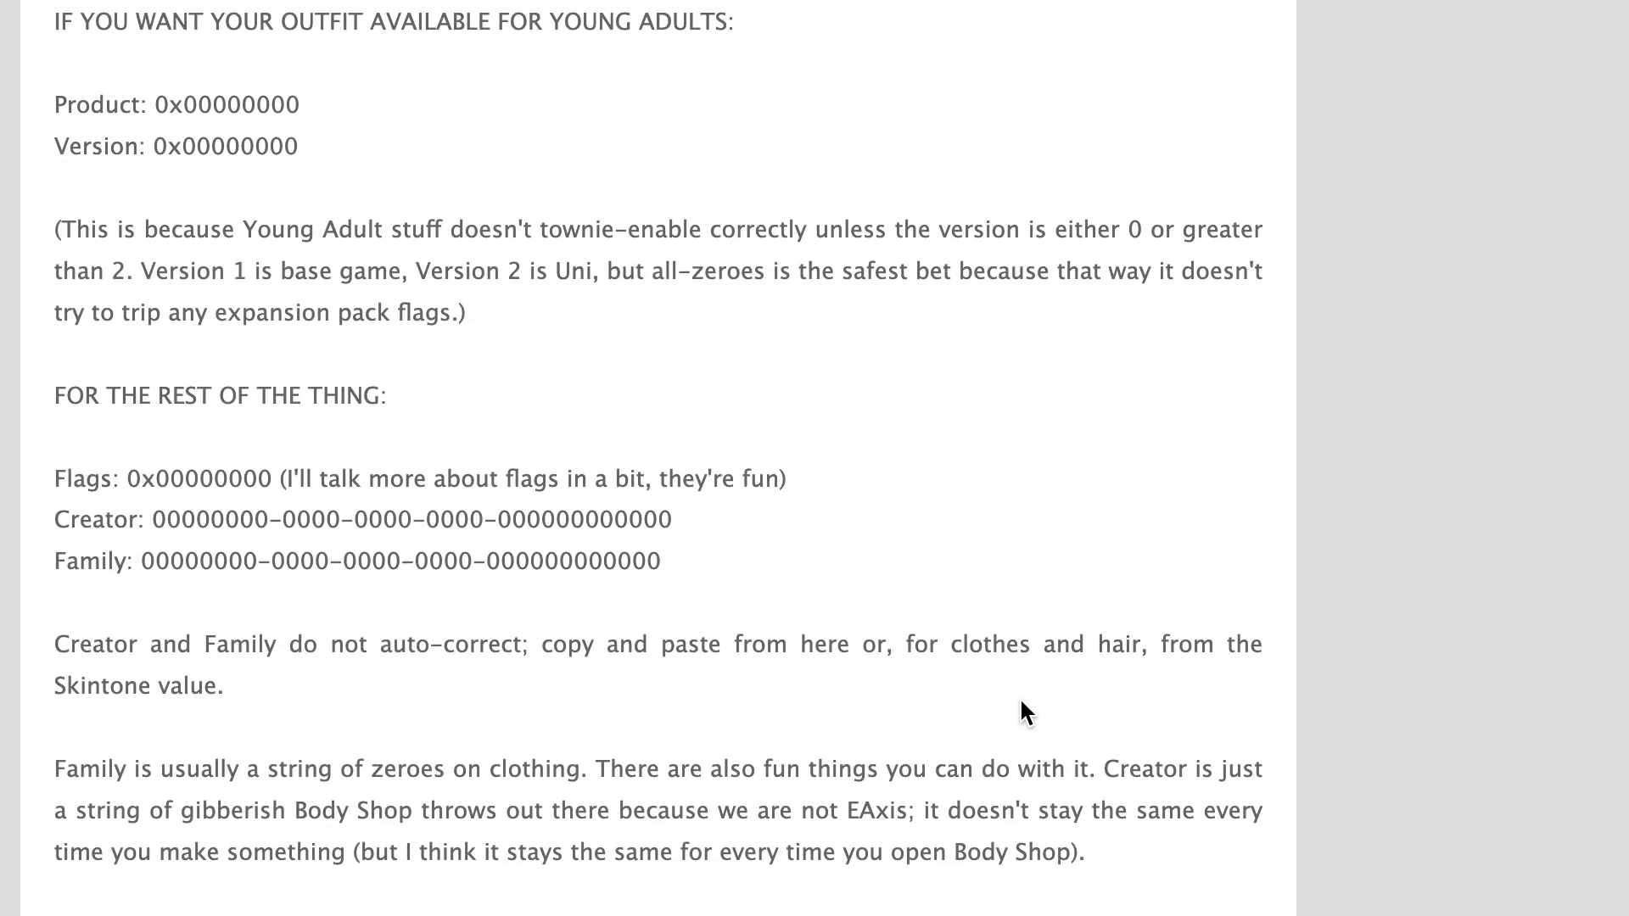
scroll(1020, 703, down, 9)
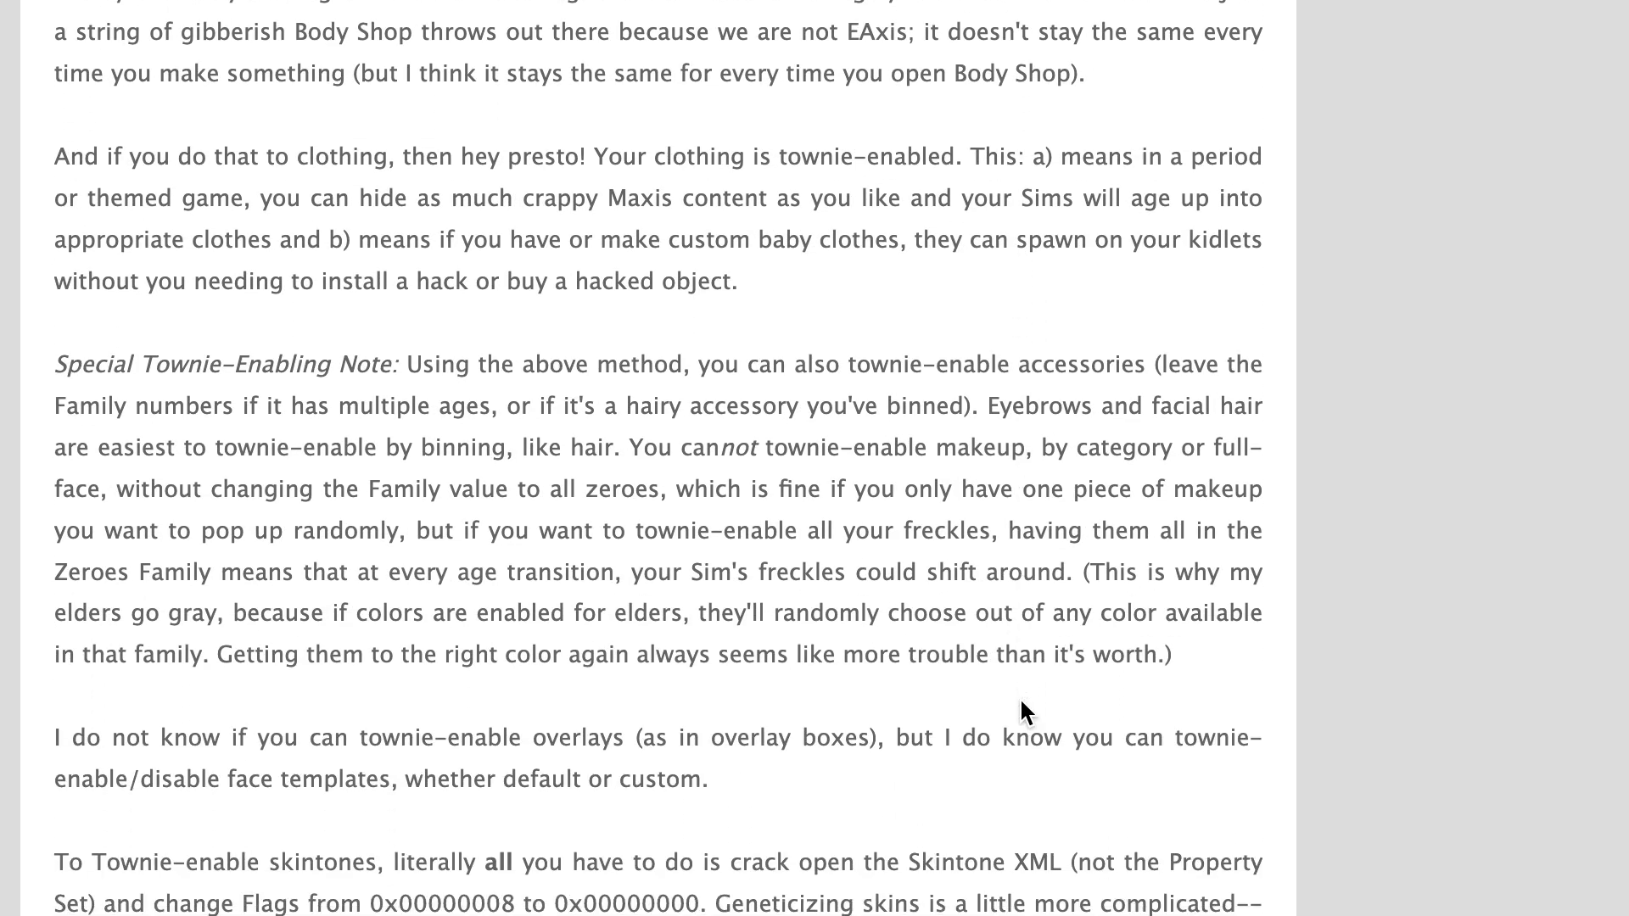
scroll(1020, 703, down, 5)
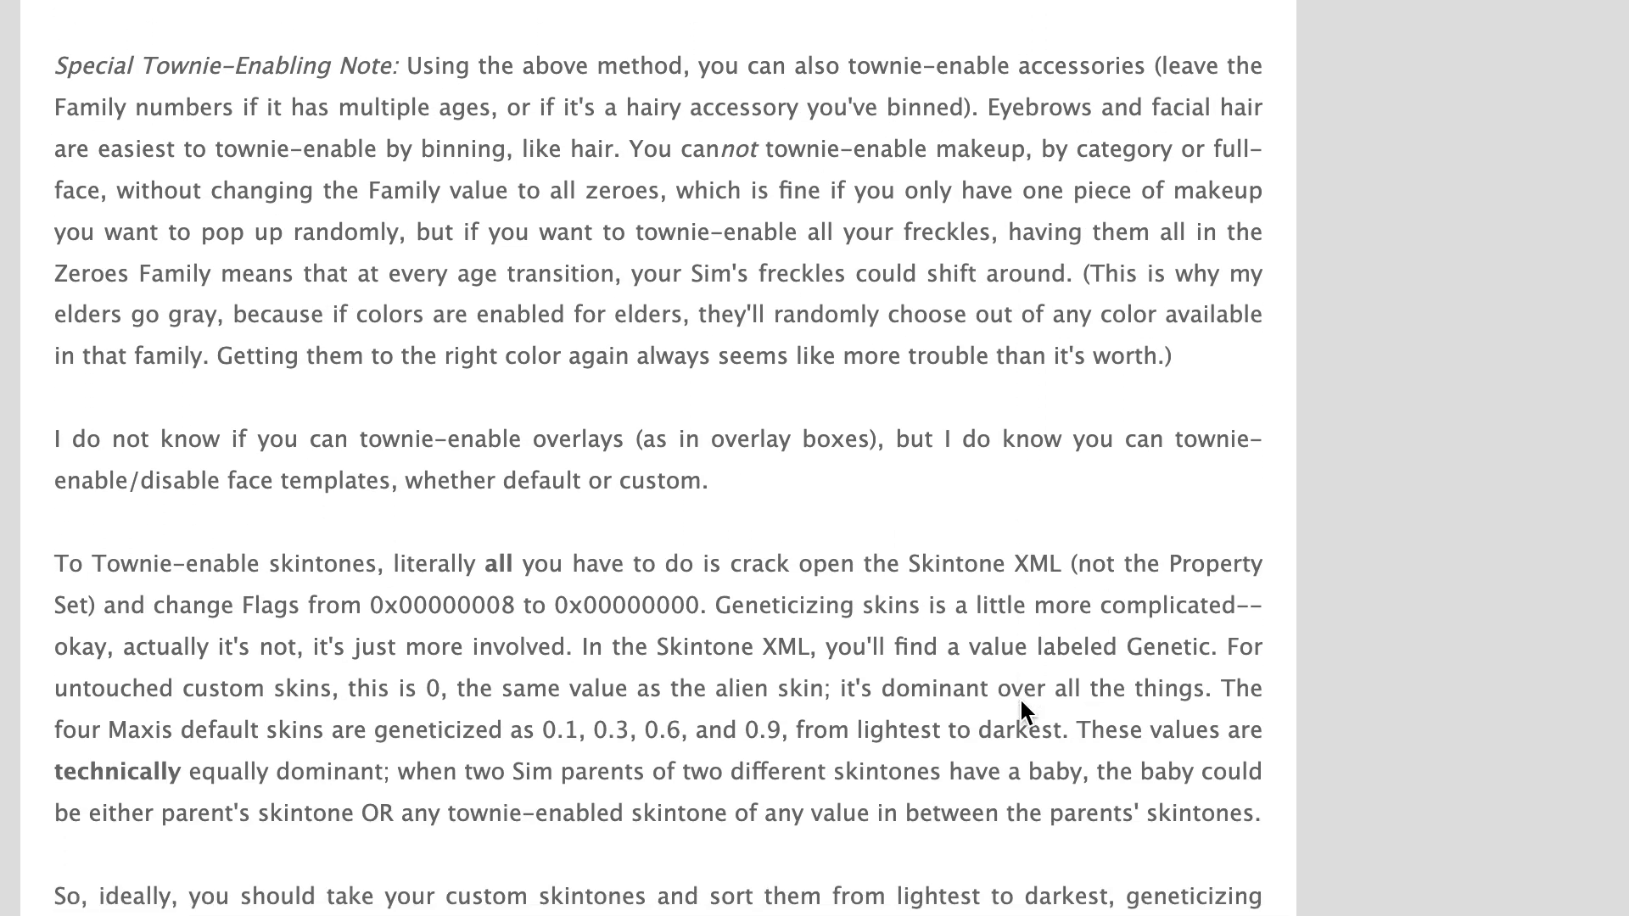
scroll(1021, 702, down, 9)
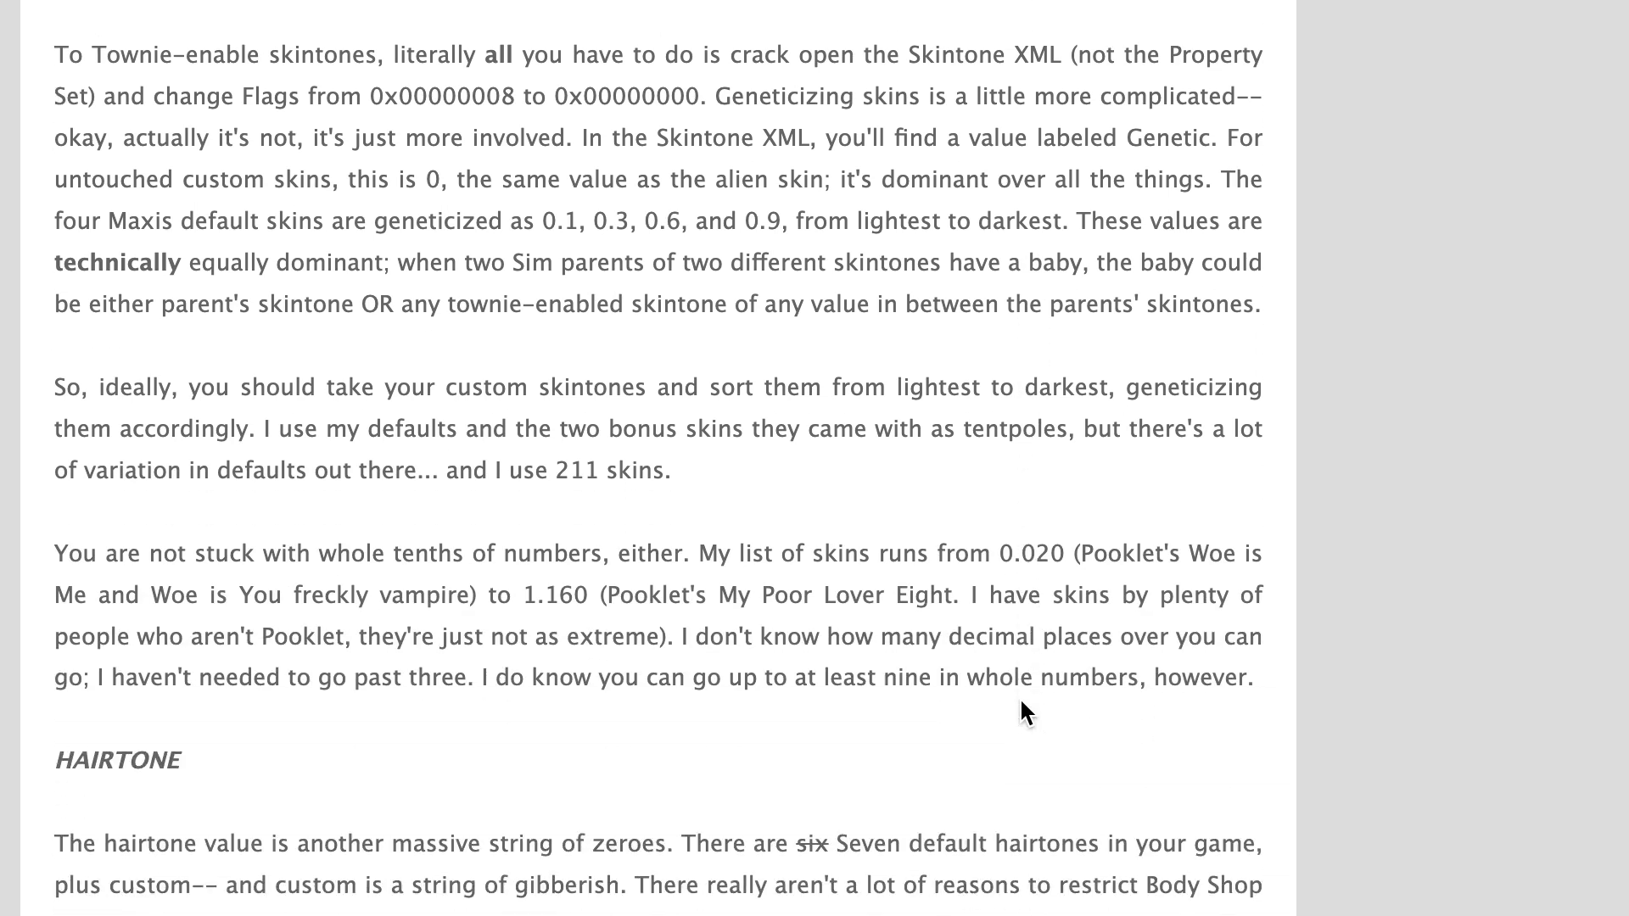
scroll(1020, 704, down, 12)
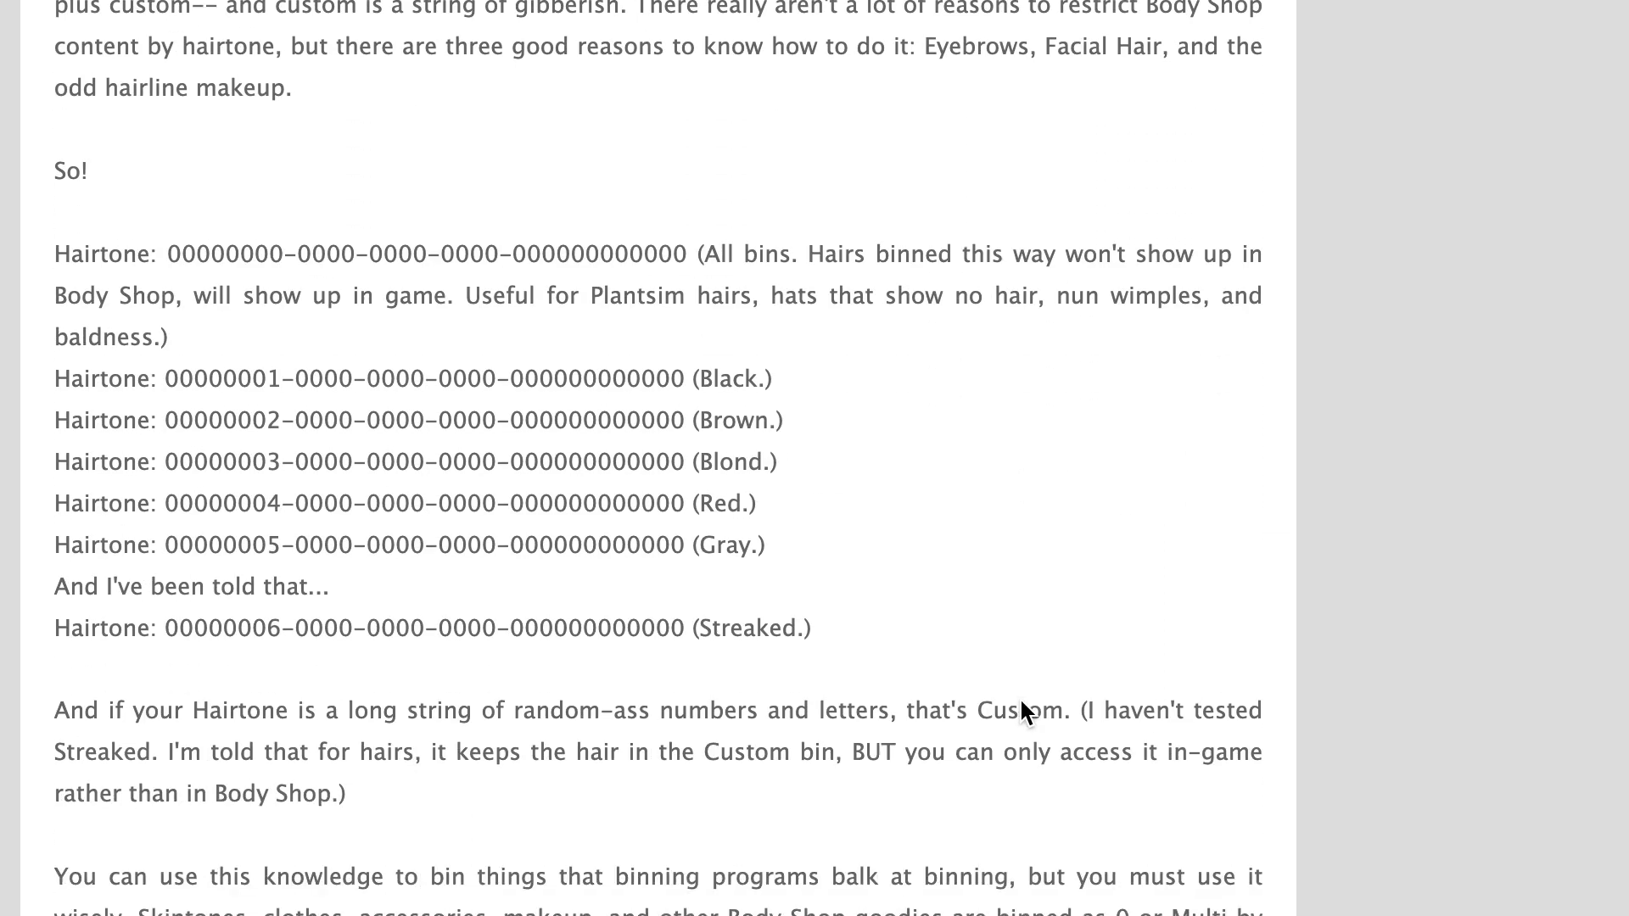
scroll(1021, 703, down, 6)
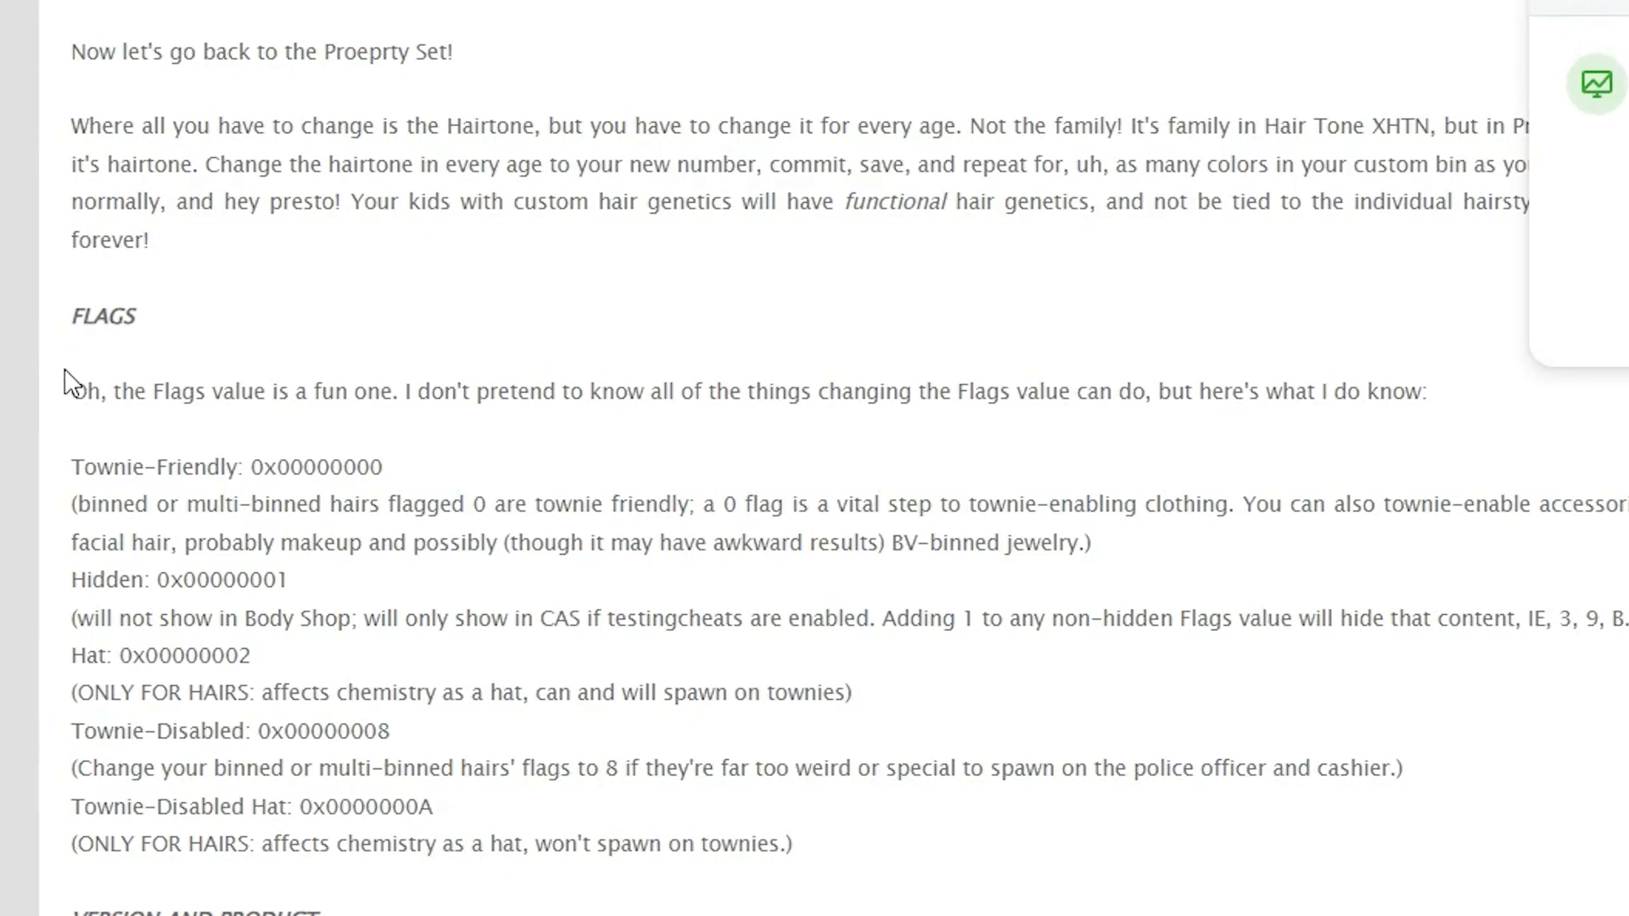
- Examine the guide's flags values for townie-friendly, hat, townie-disabled and townie-disabled hat hairs
double_click(356, 468)
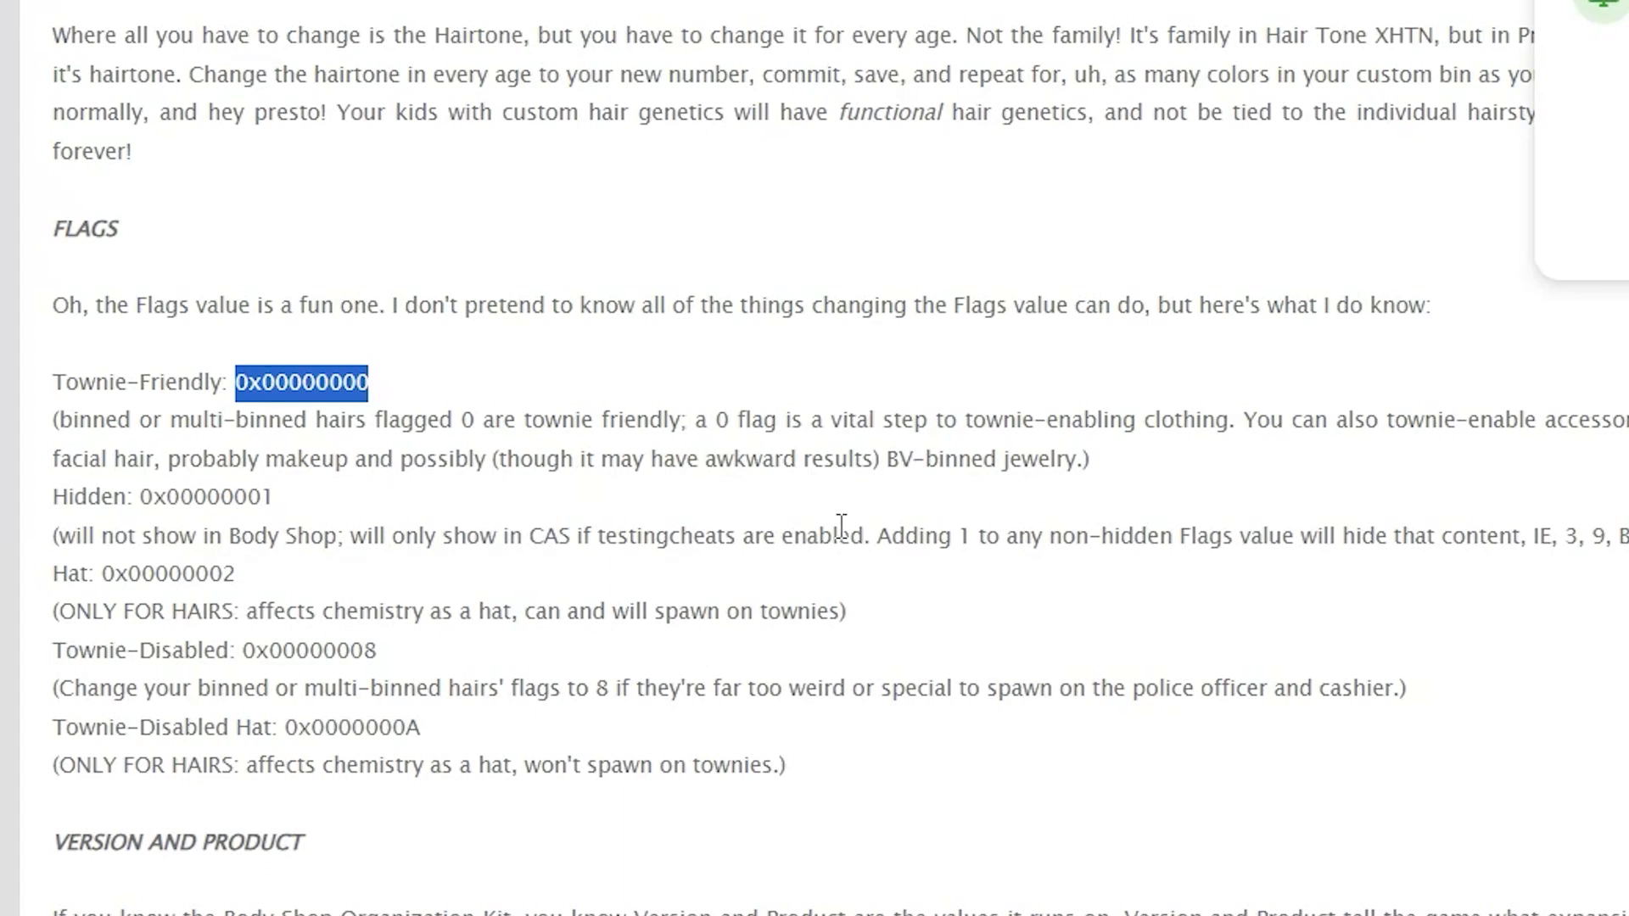
drag(378, 650, 361, 650)
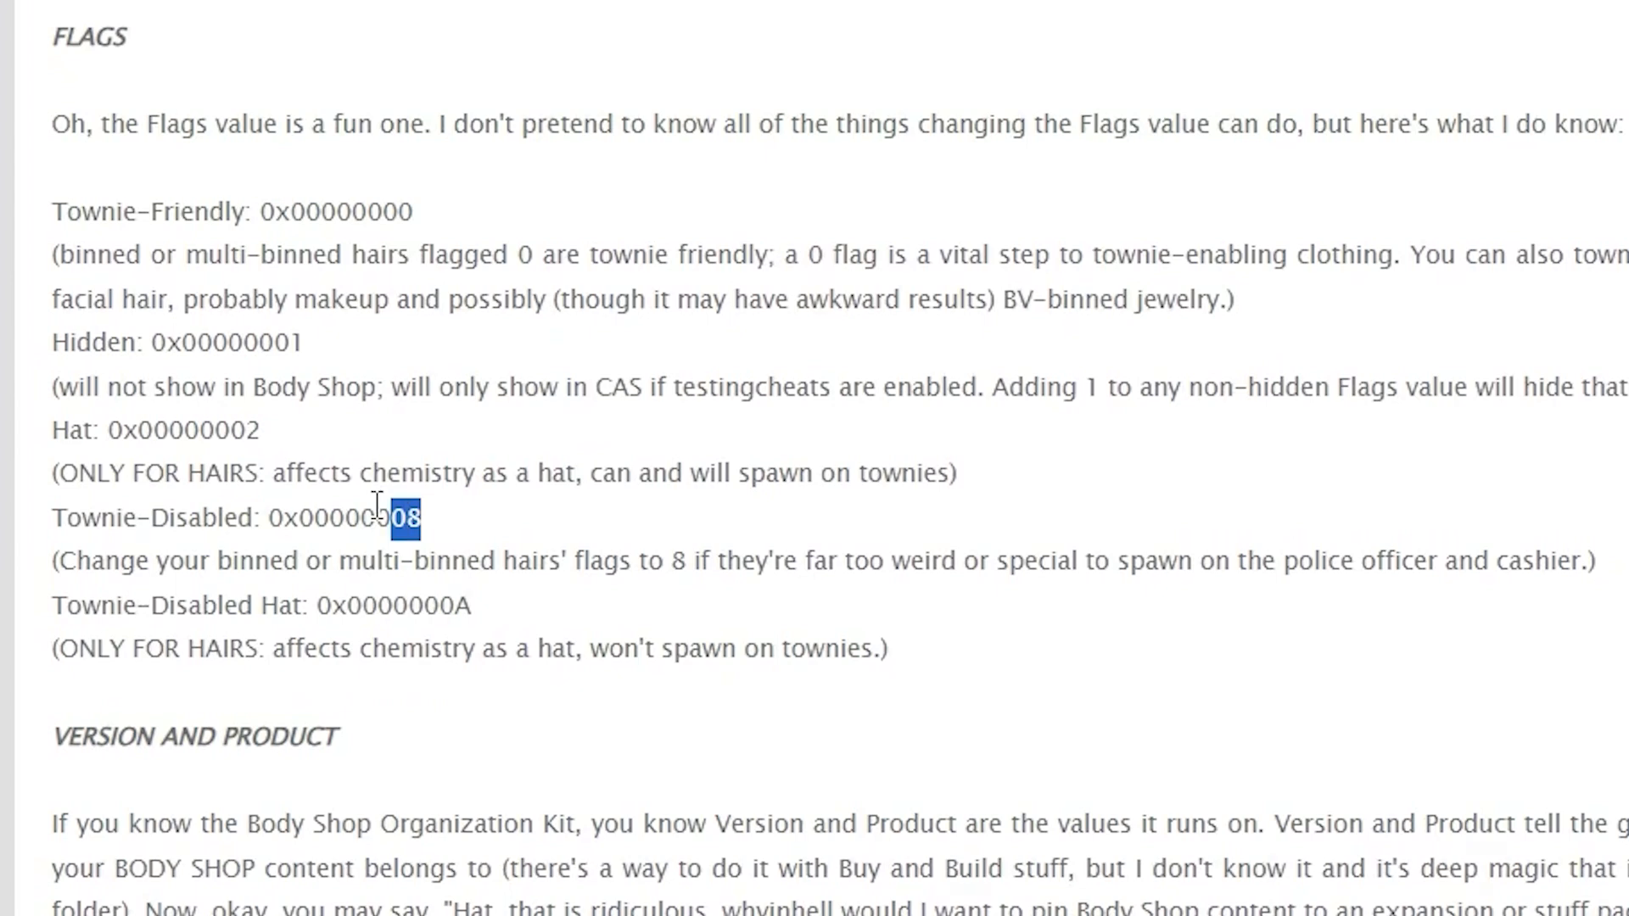
drag(422, 518, 409, 518)
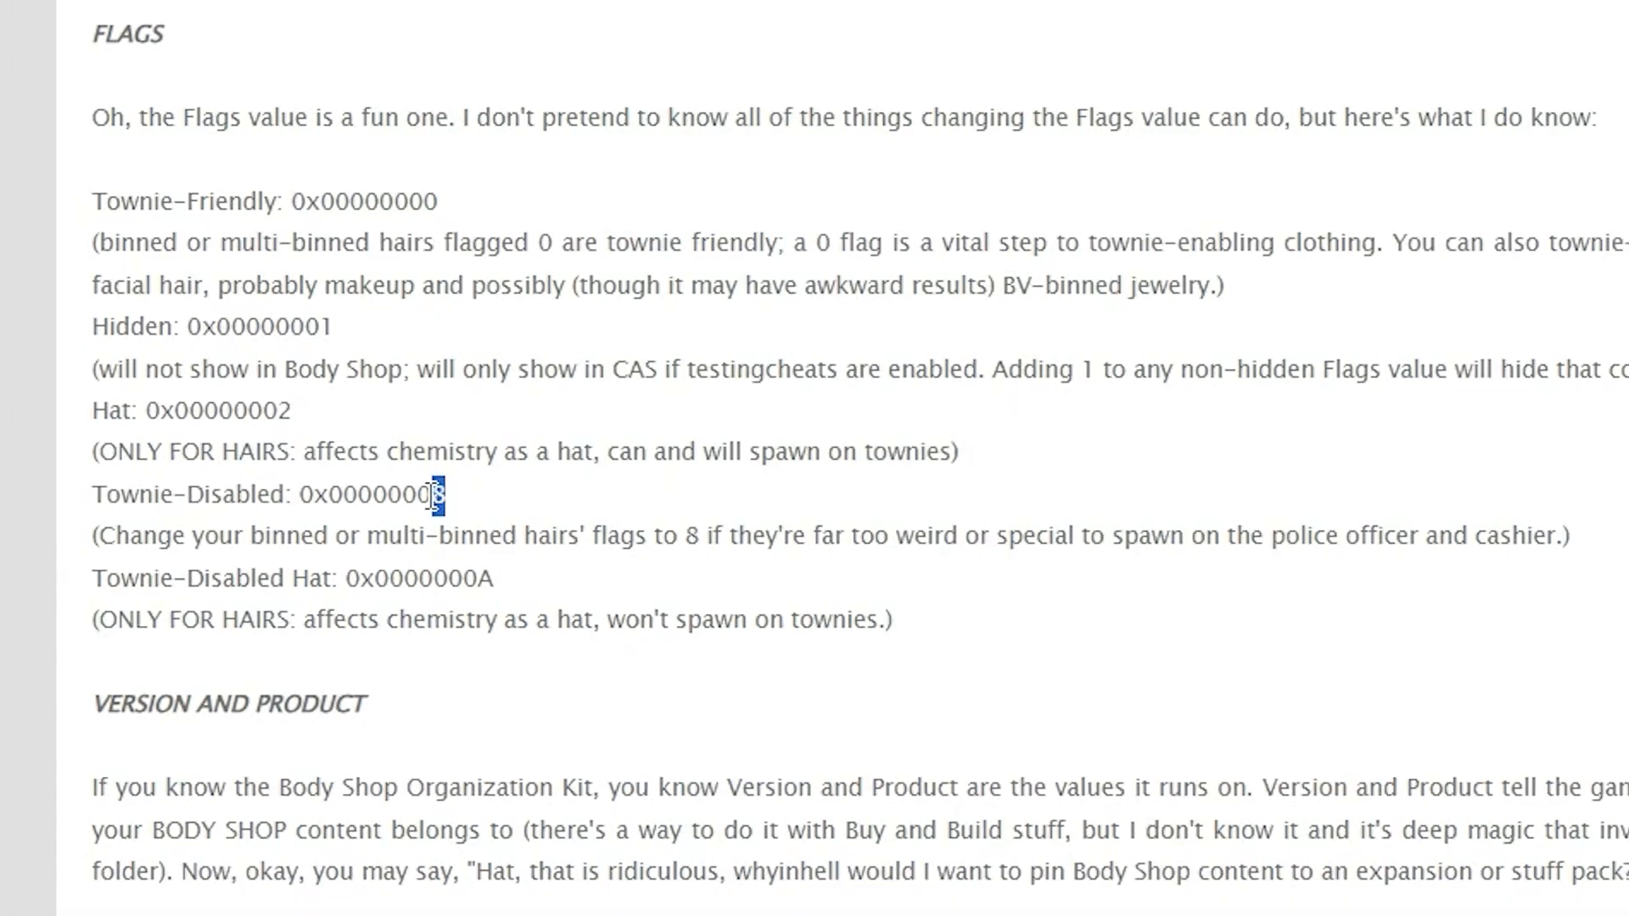
drag(278, 411, 291, 413)
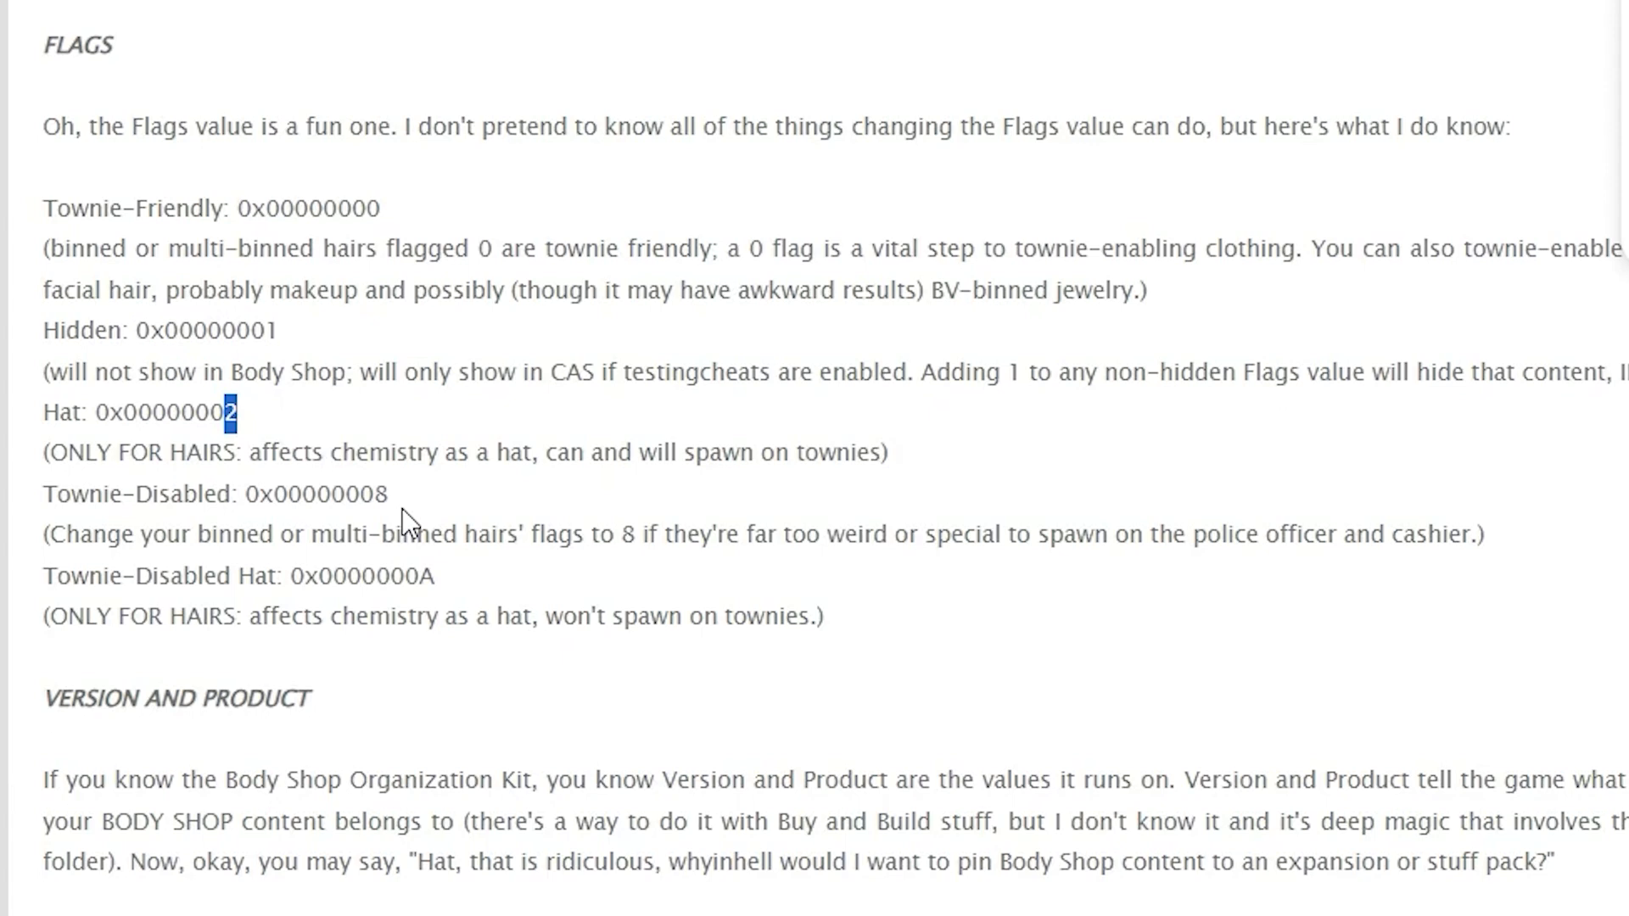
drag(420, 577, 438, 583)
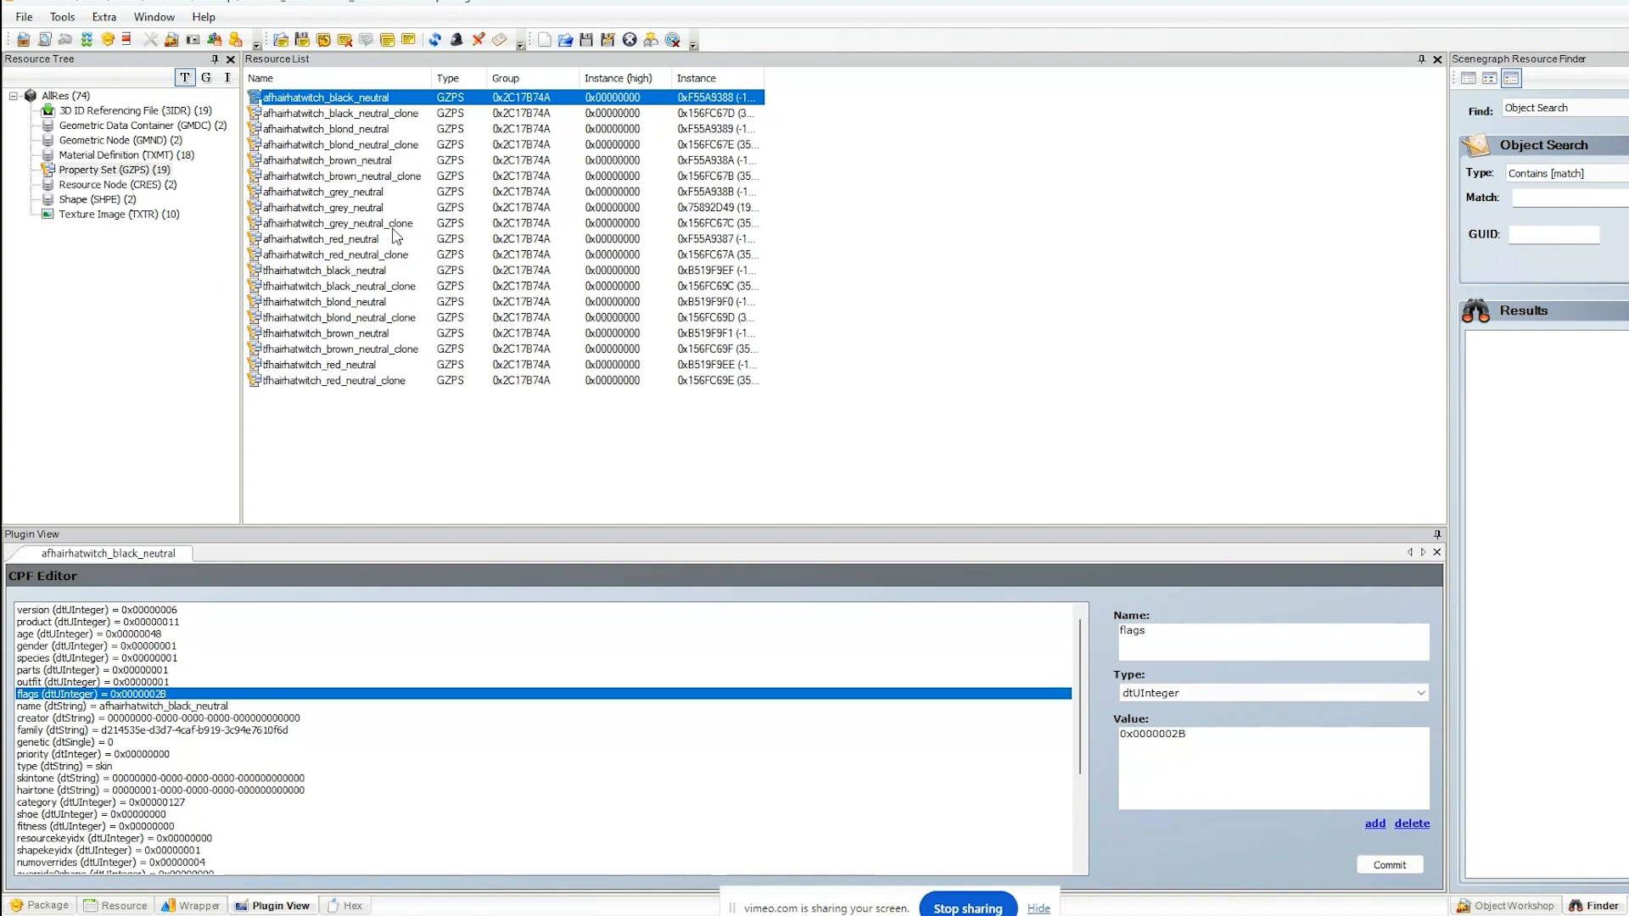
- Set the flags of the afhairhatwitch_black_neutral_clone Property Set to 0x00000008 and commit the change
click(410, 114)
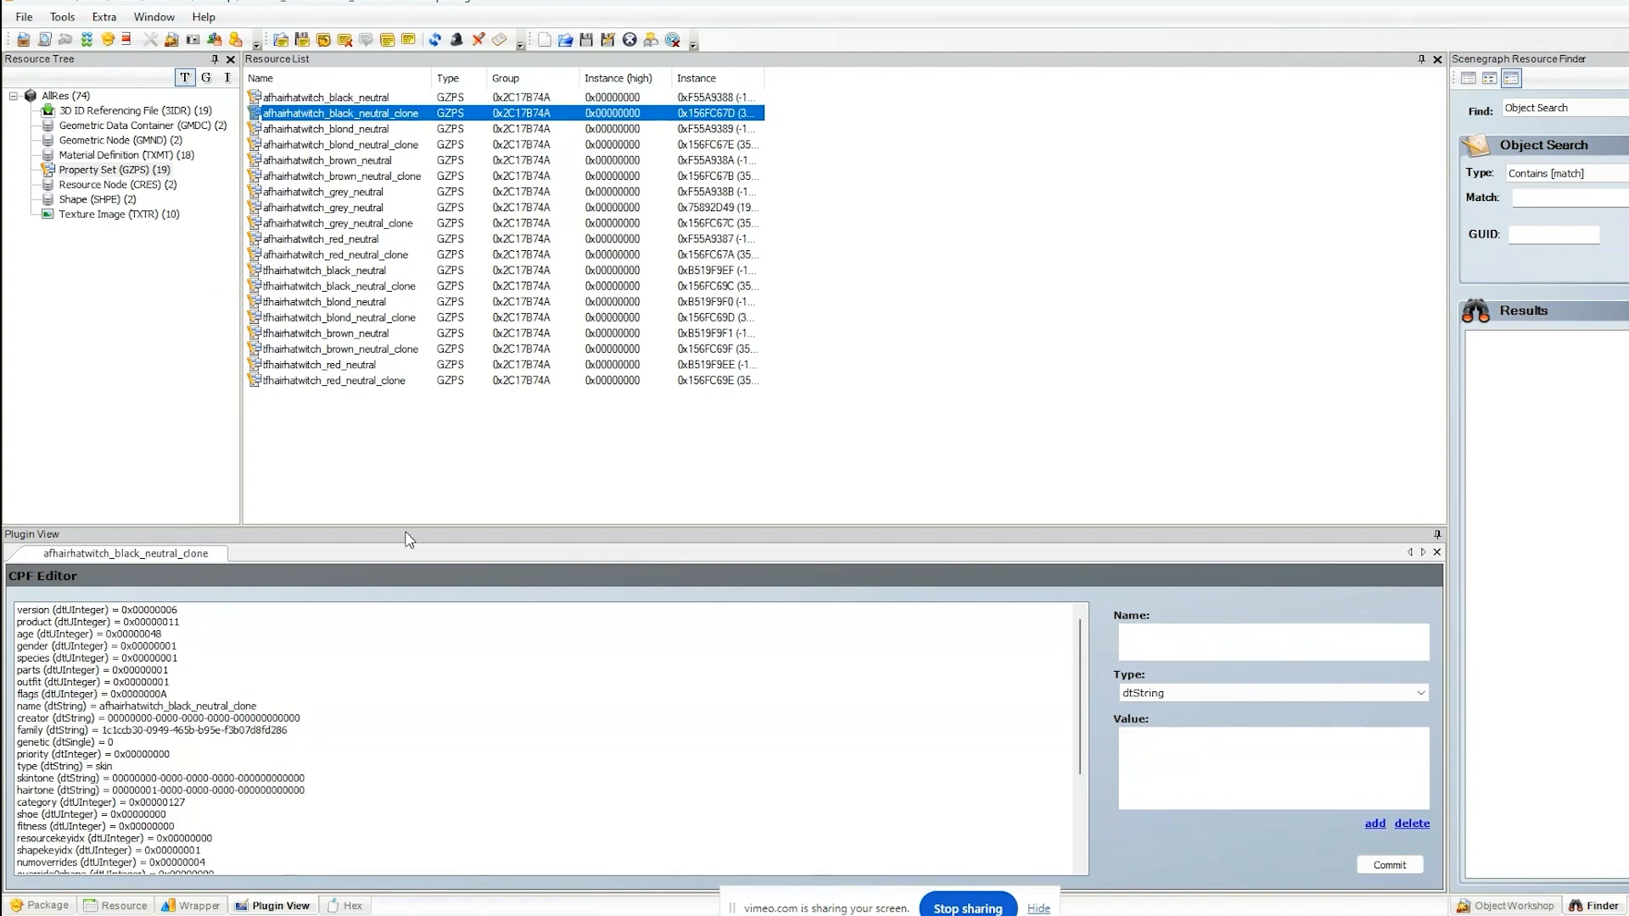
click(162, 696)
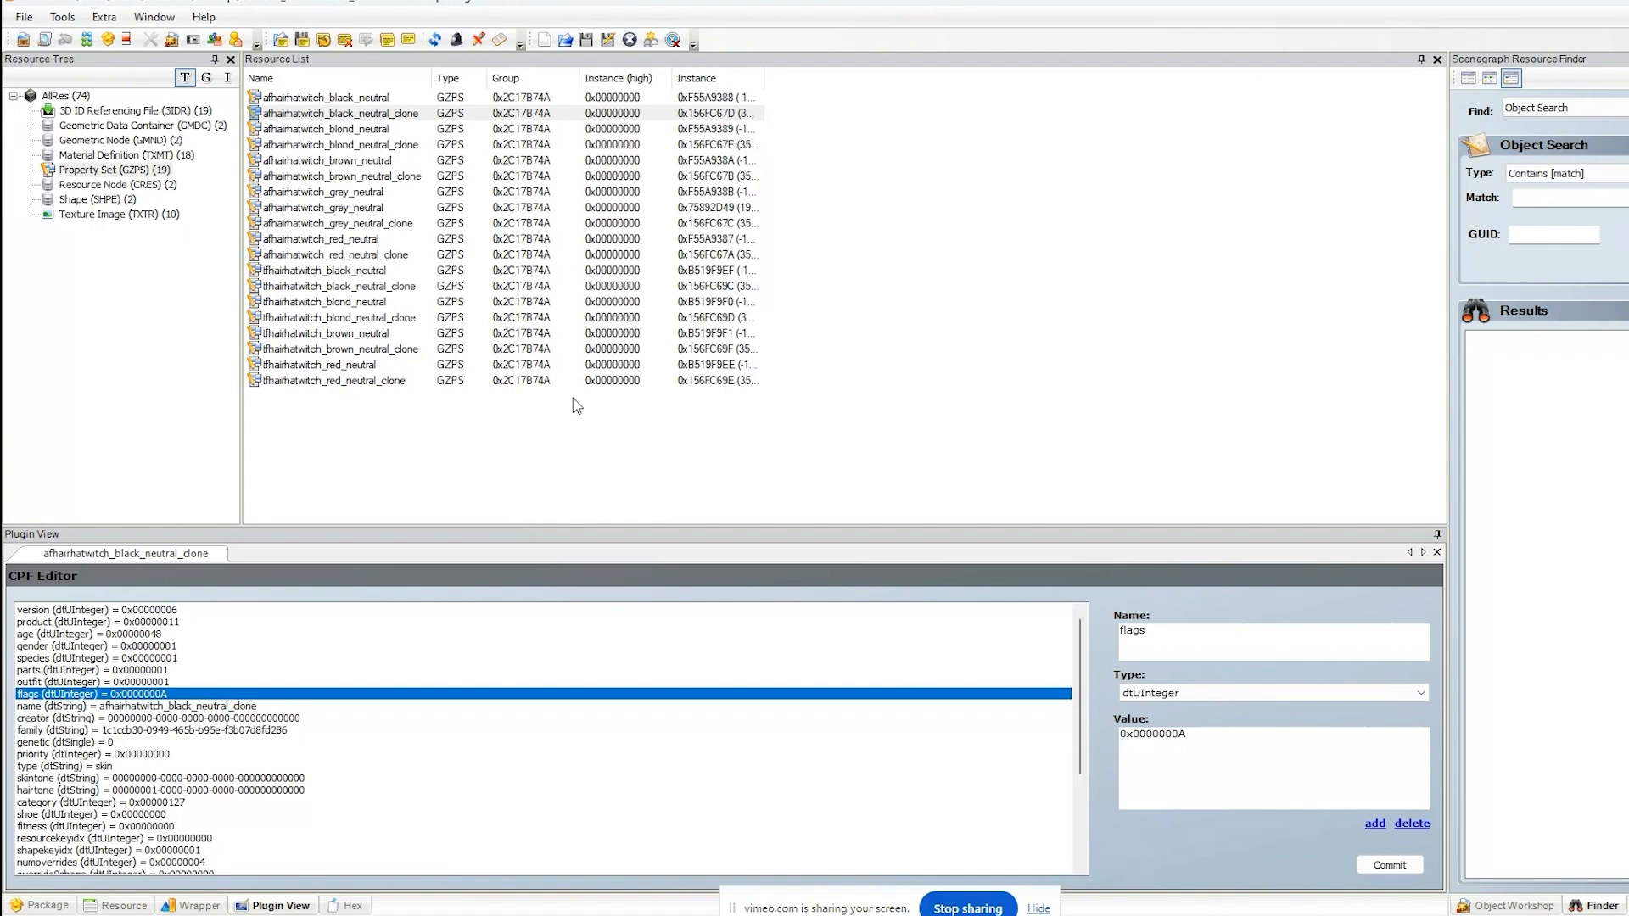
click(393, 115)
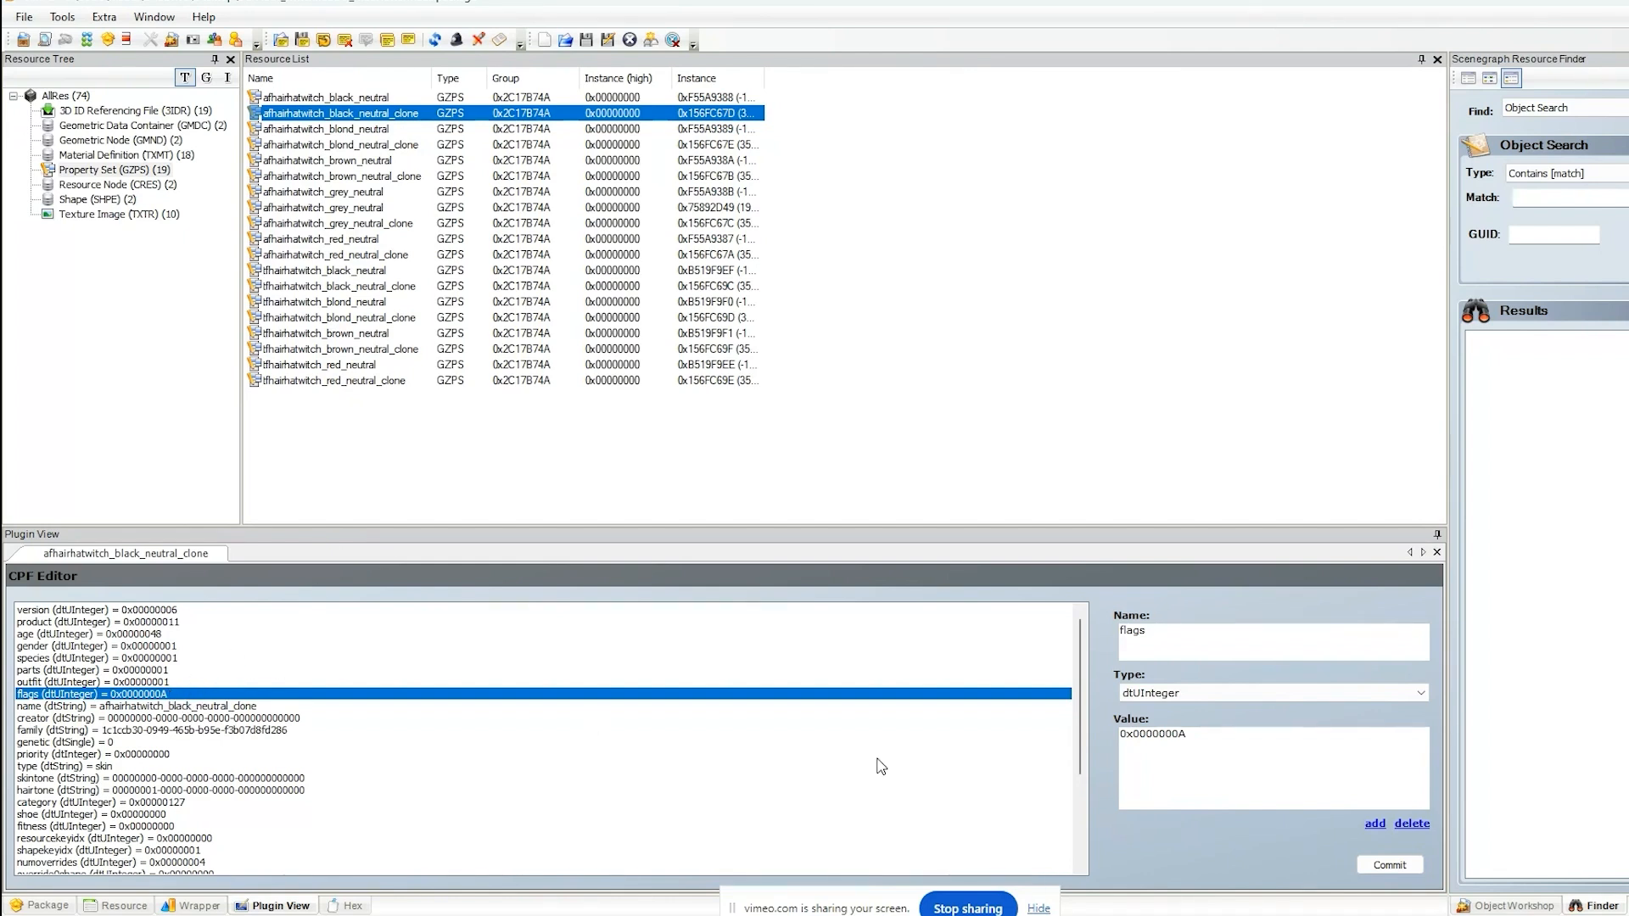
click(1201, 742)
text(8)
click(1390, 865)
click(920, 518)
- Set the flags of afhairhatwitch_black_neutral to 0x00000009, commit, and review the properties of its clone
click(389, 99)
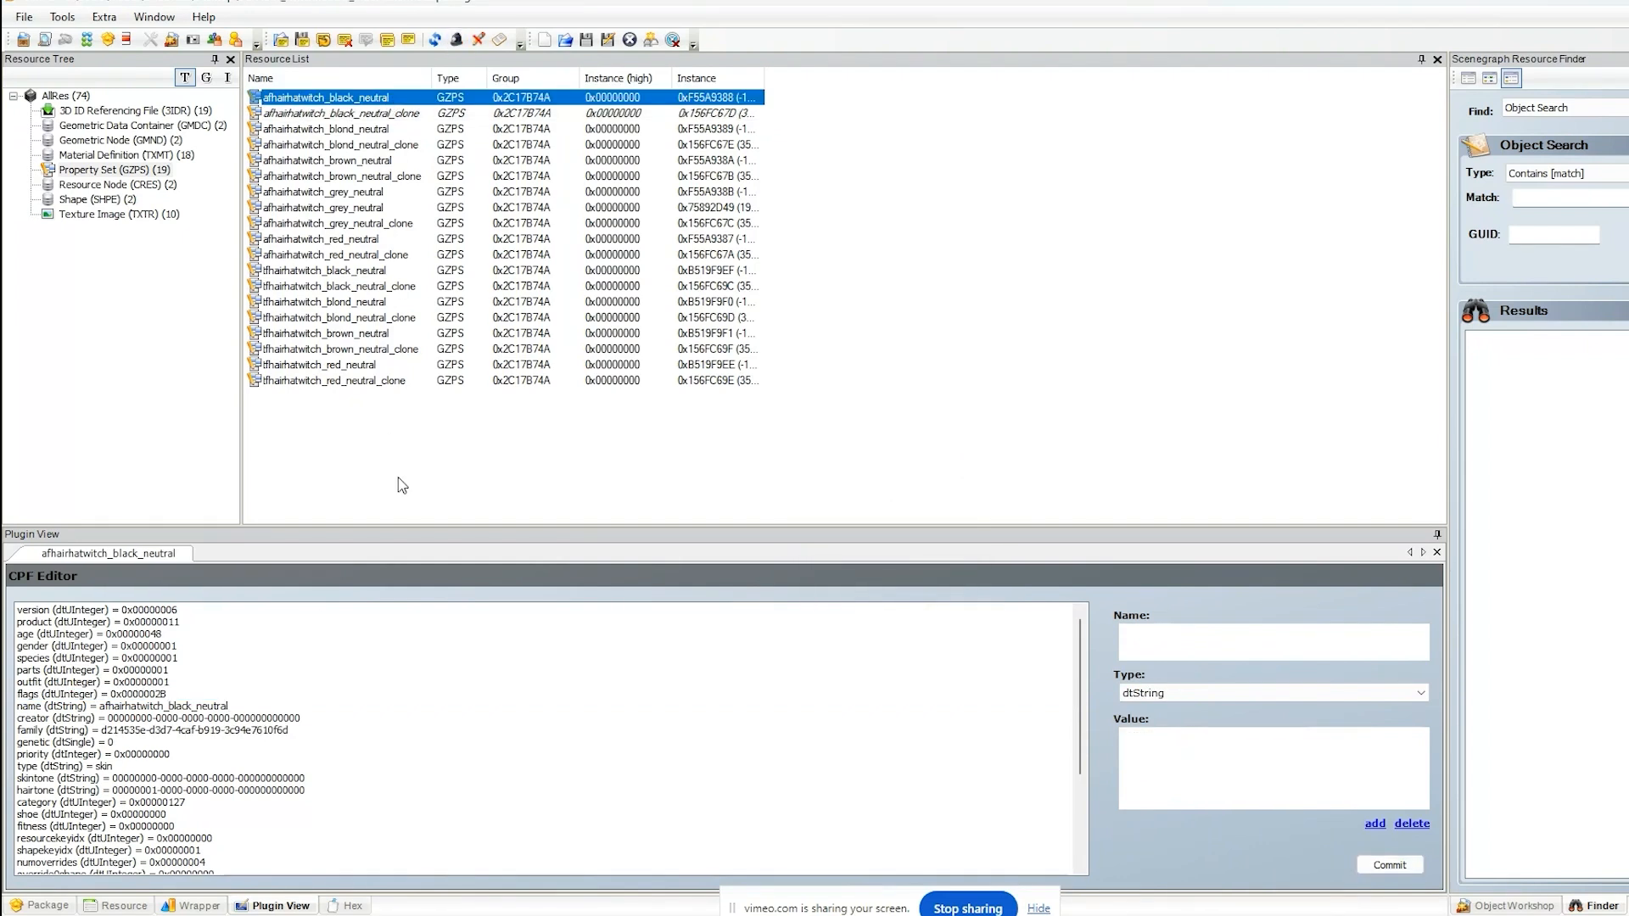
click(170, 696)
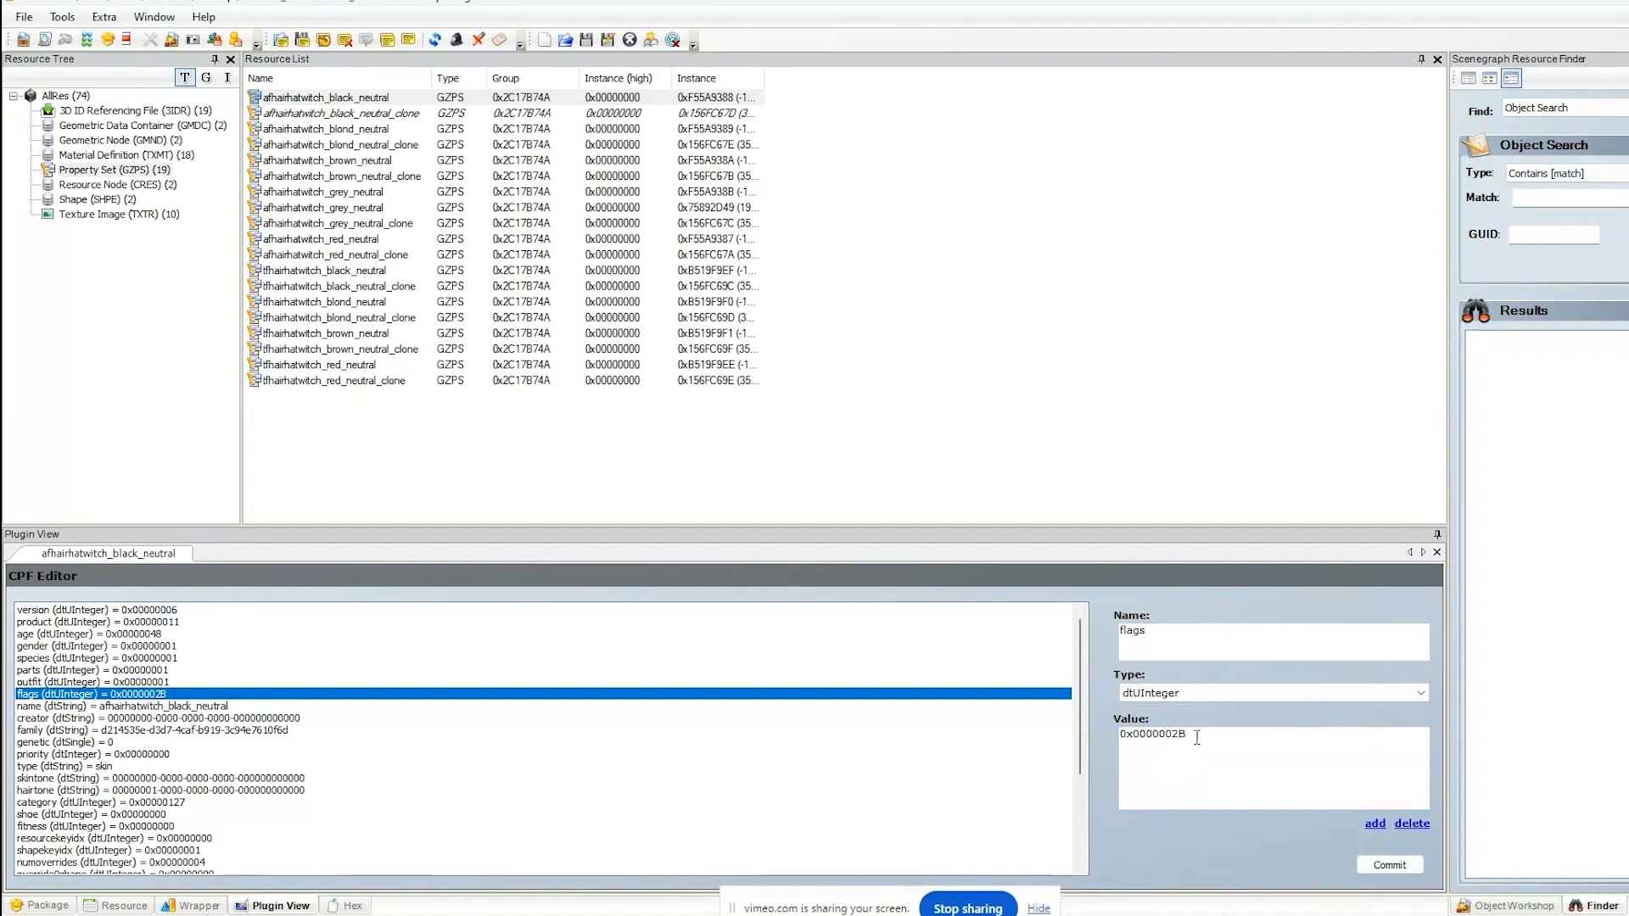
text(09)
click(400, 115)
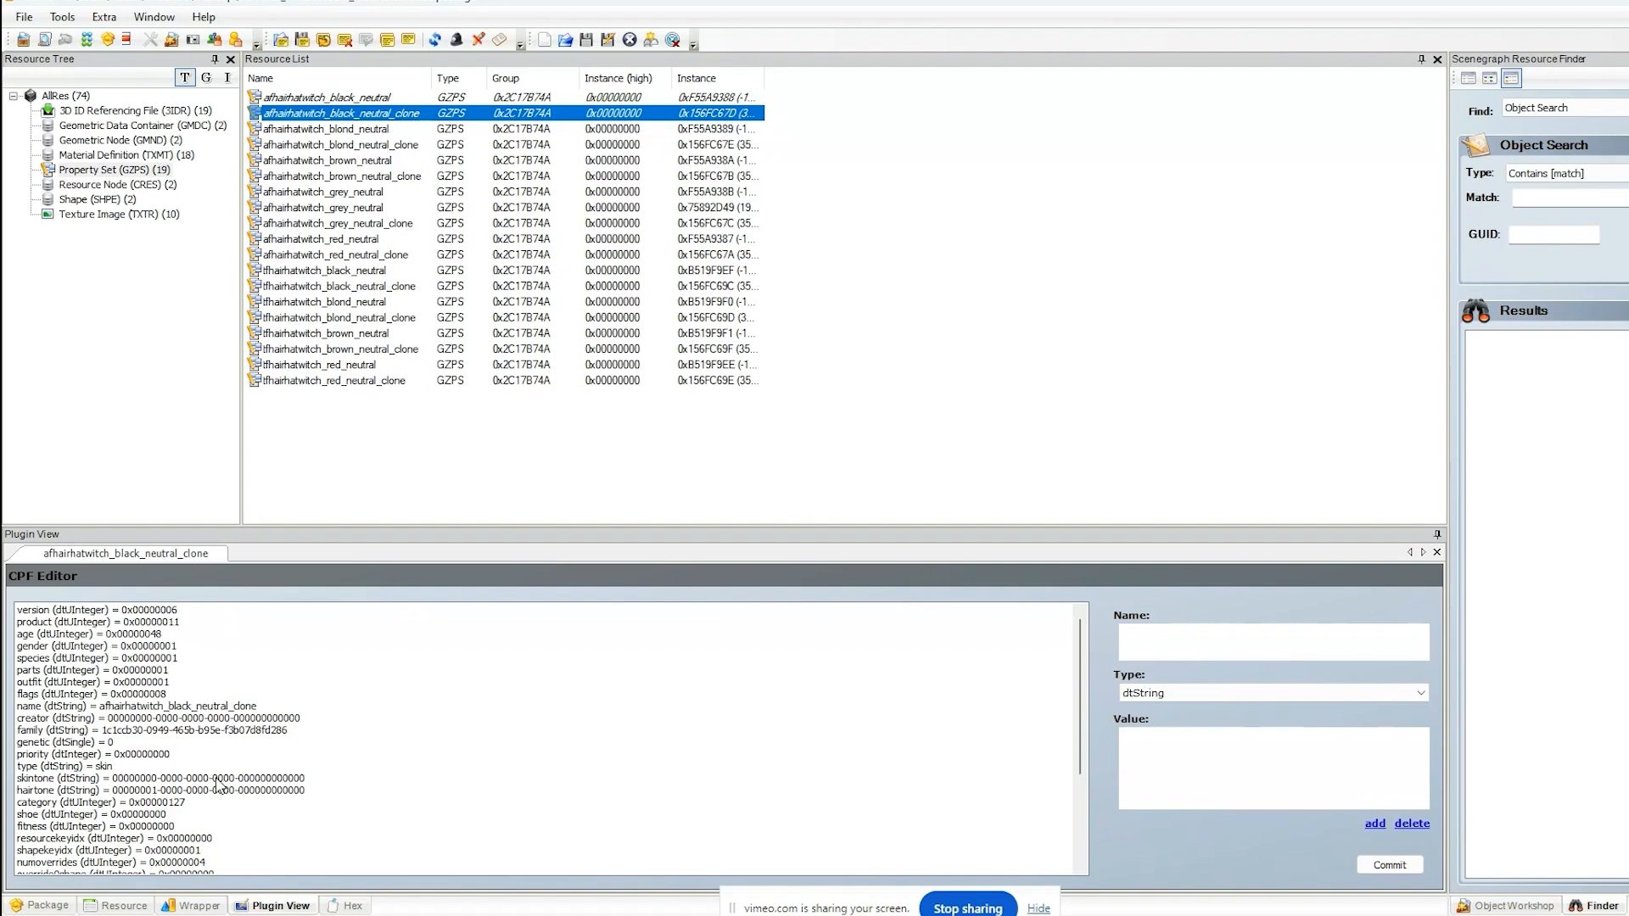
scroll(214, 806, down, 4)
scroll(216, 810, up, 4)
- Set the flags of the afhairhatwitch_brown_neutral Property Set to 0x00000009 and commit the change
key(Down)
key(Down)
key(Down)
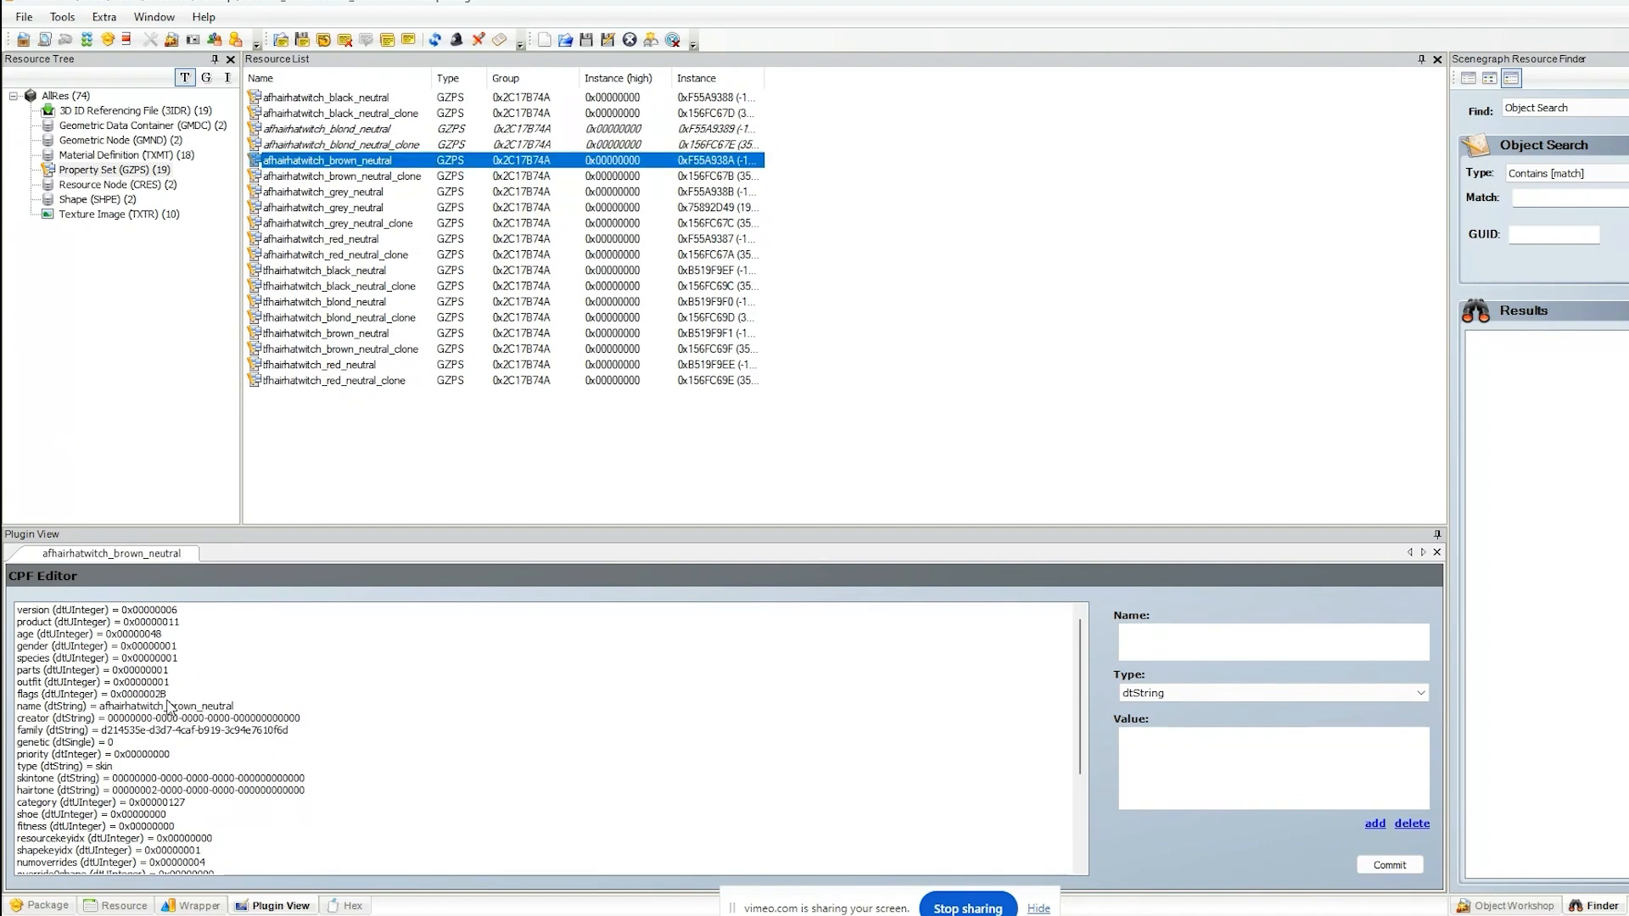
click(167, 696)
click(1219, 732)
key(BackSpace)
text(09)
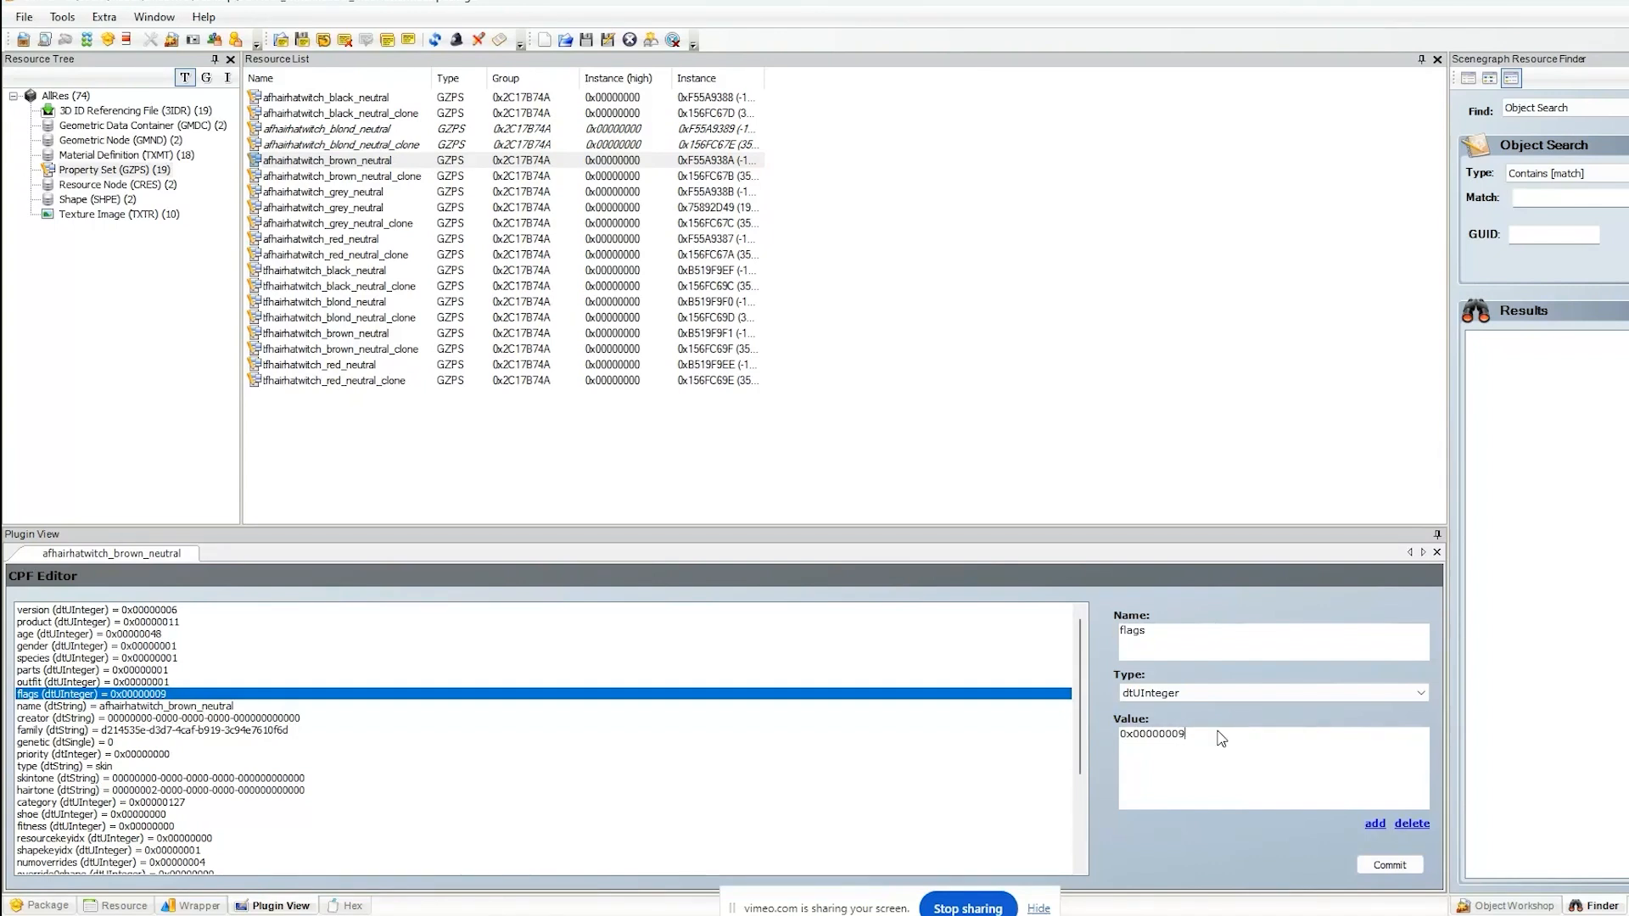
click(1376, 867)
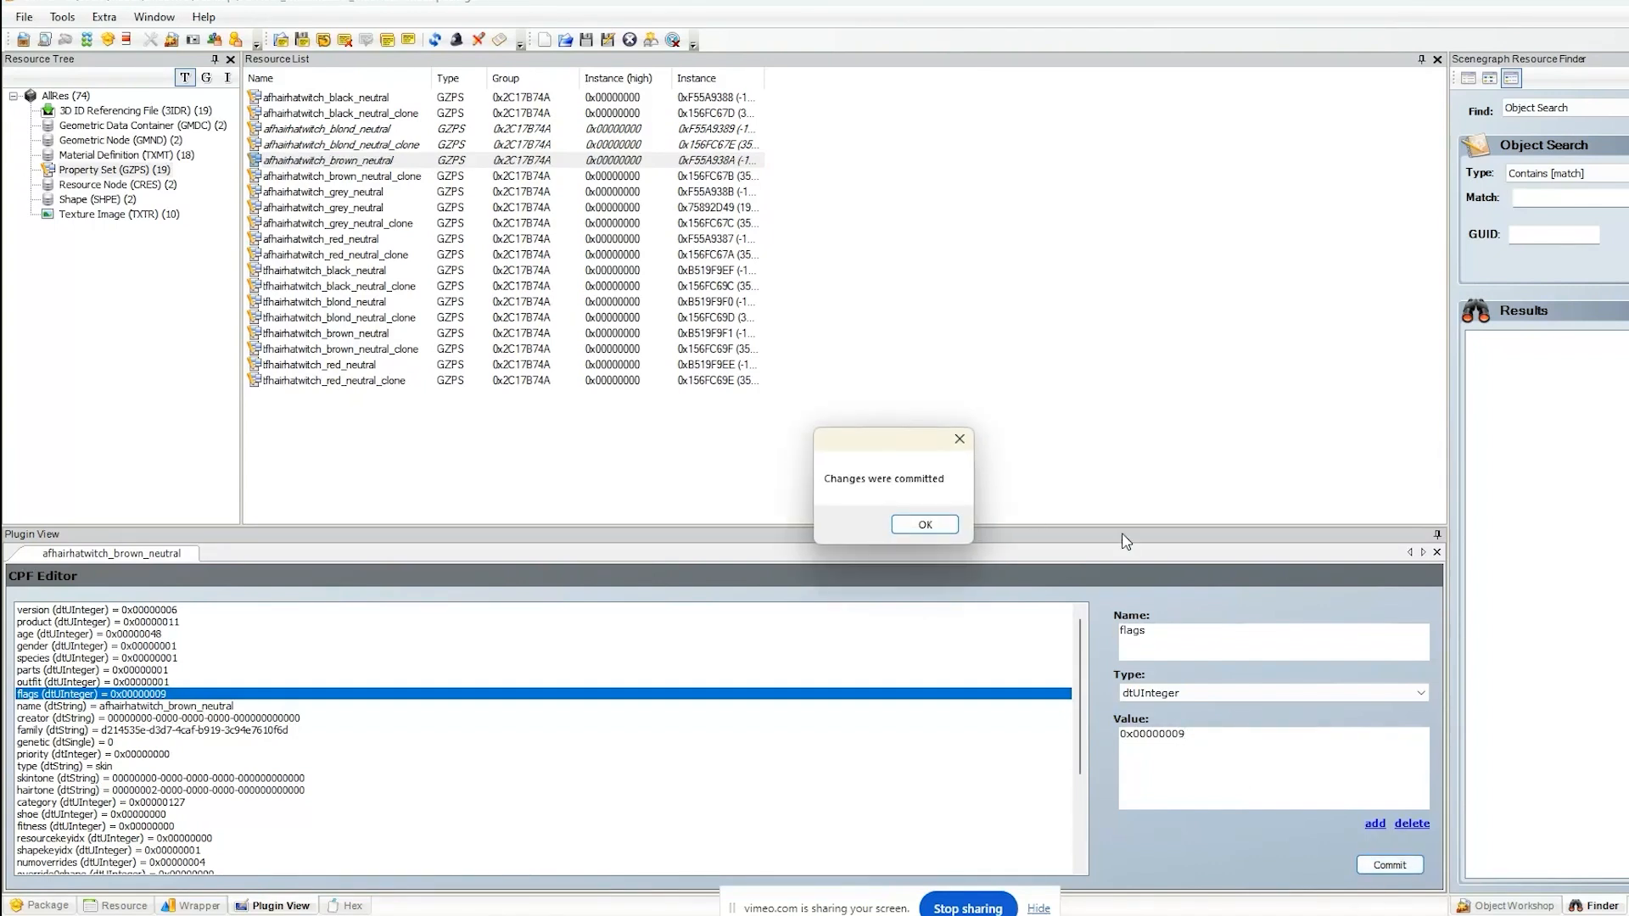
click(933, 521)
- Set the flags of the afhairhatwitch_brown_neutral_clone Property Set to 0x00000008 and commit the change
click(386, 176)
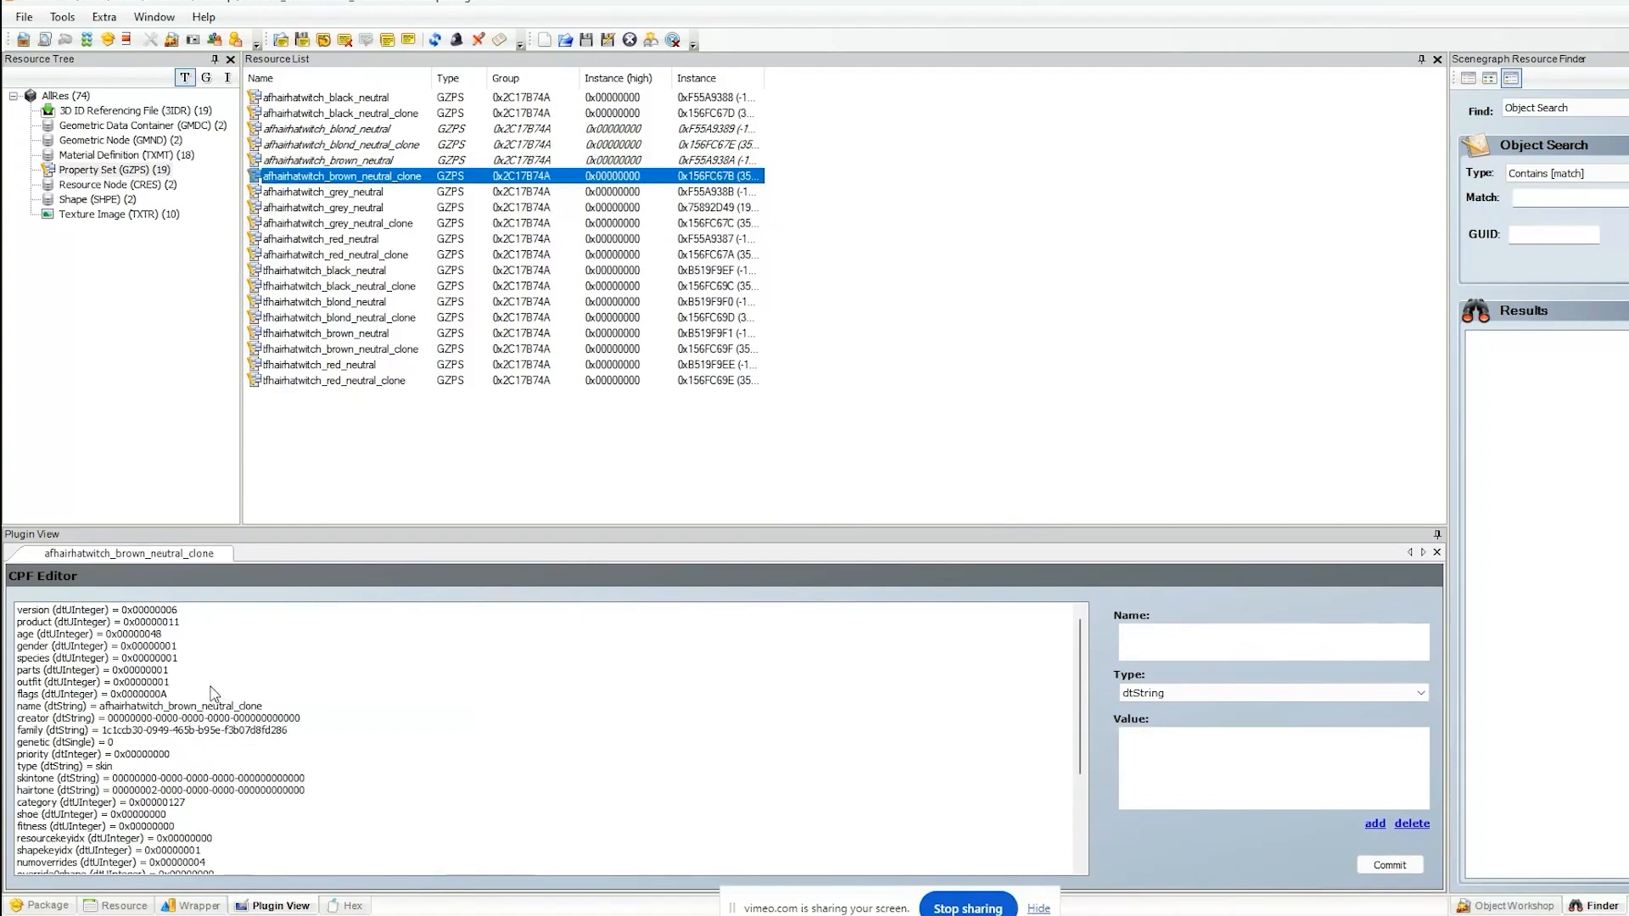
click(158, 694)
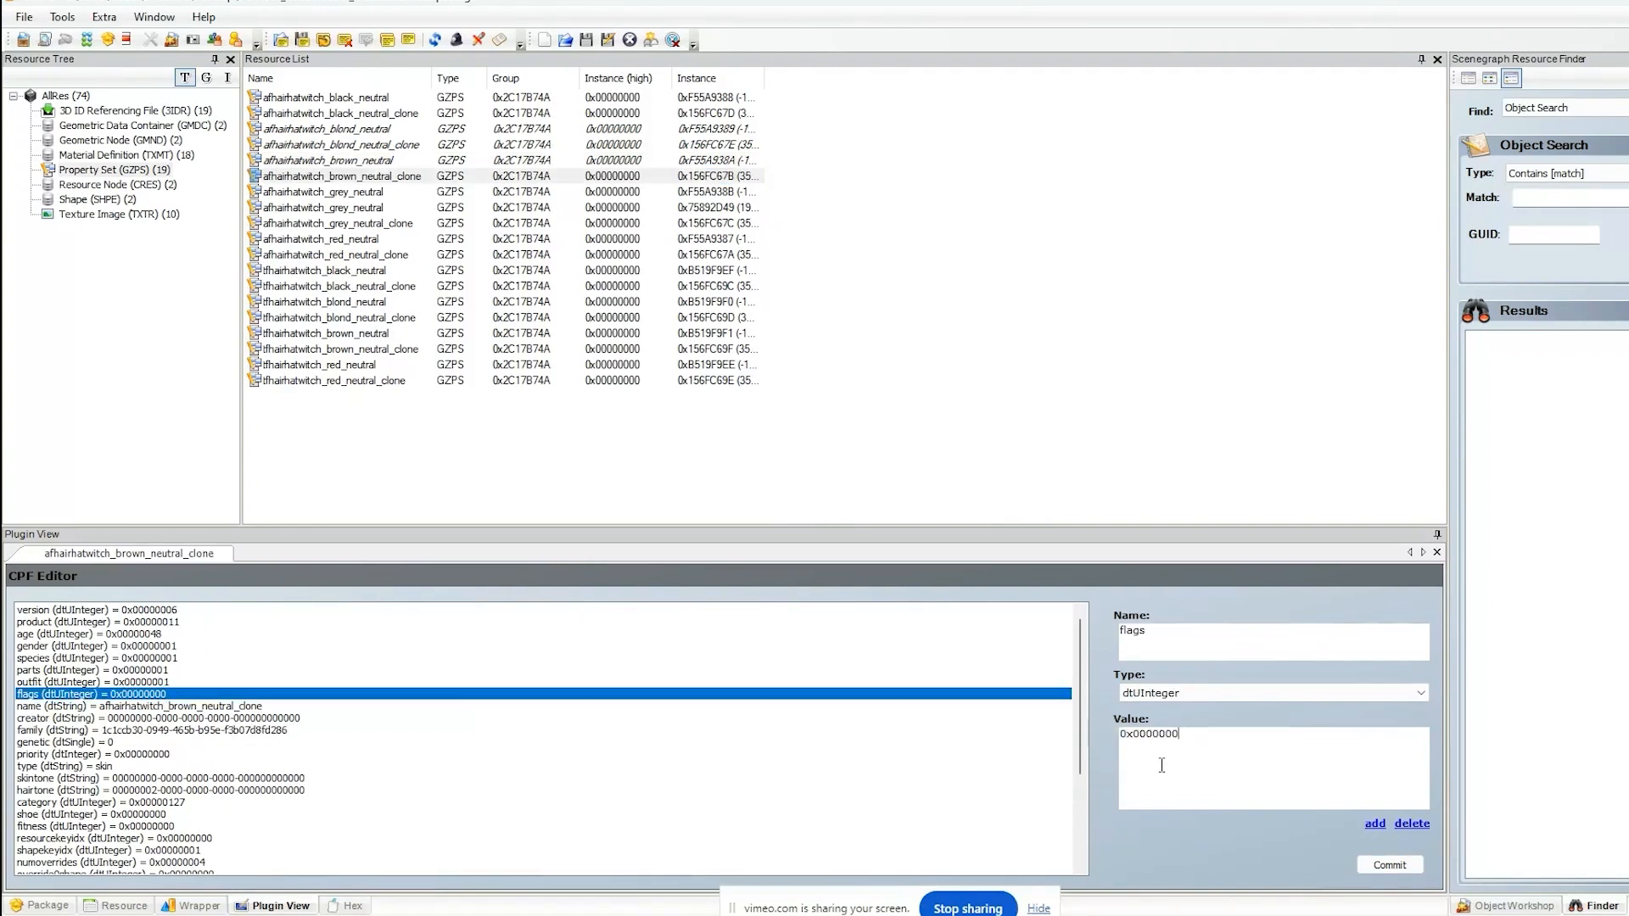
text(8)
click(1390, 865)
click(932, 521)
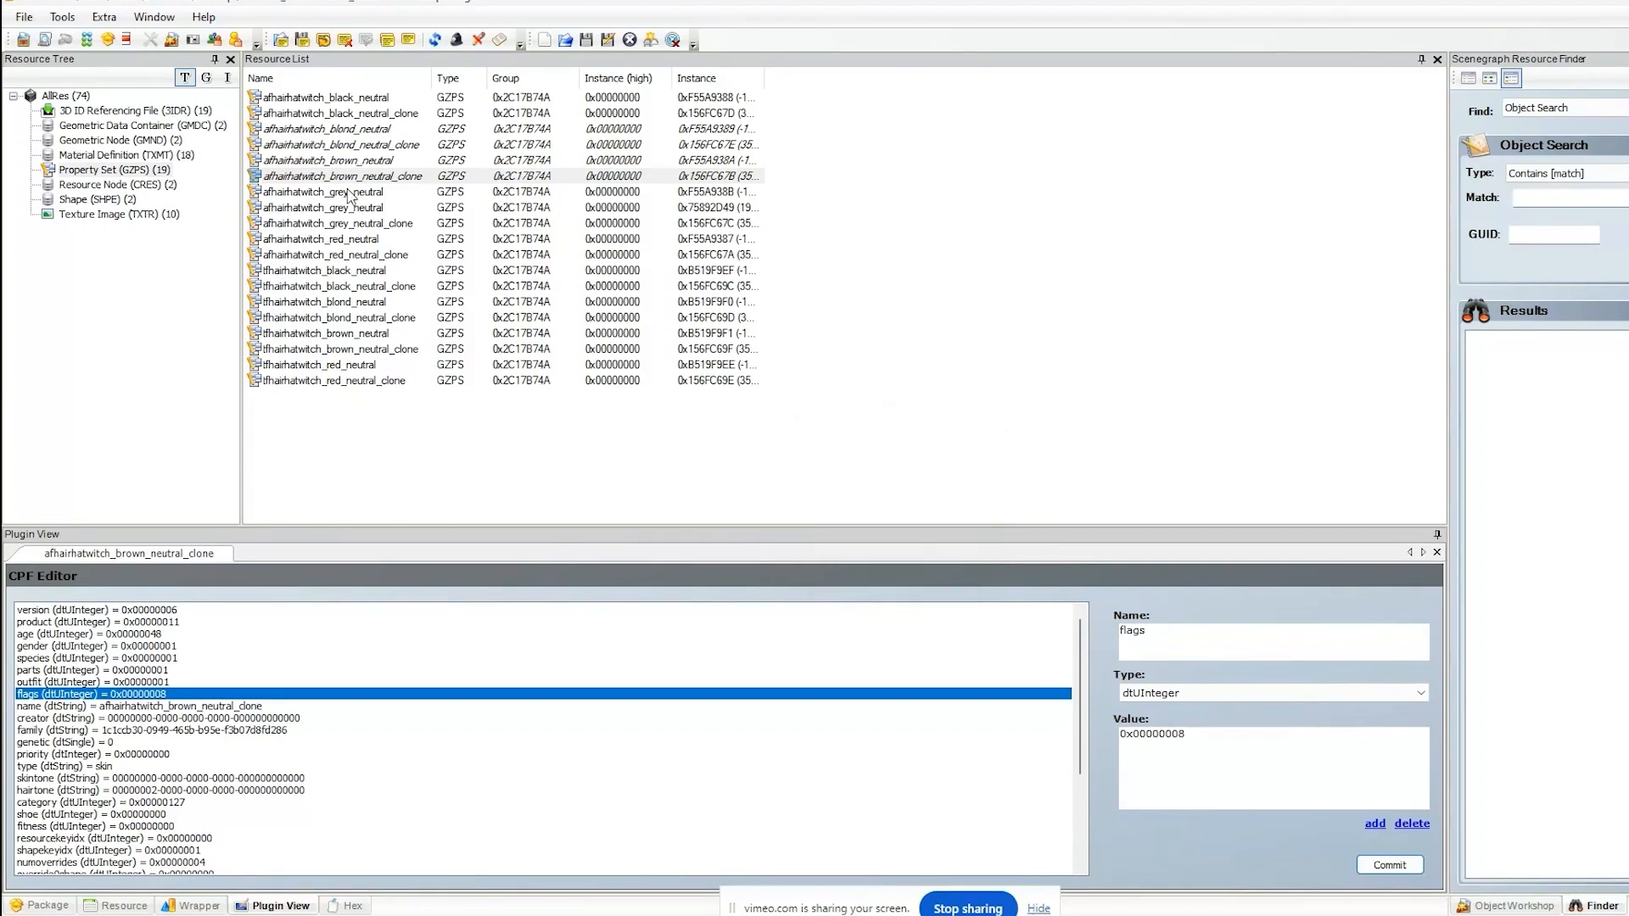
- Set the flags of the first afhairhatwitch_grey_neutral Property Set, instance 0xF55A938B, to 0x00000009 and commit the change
click(349, 192)
click(186, 694)
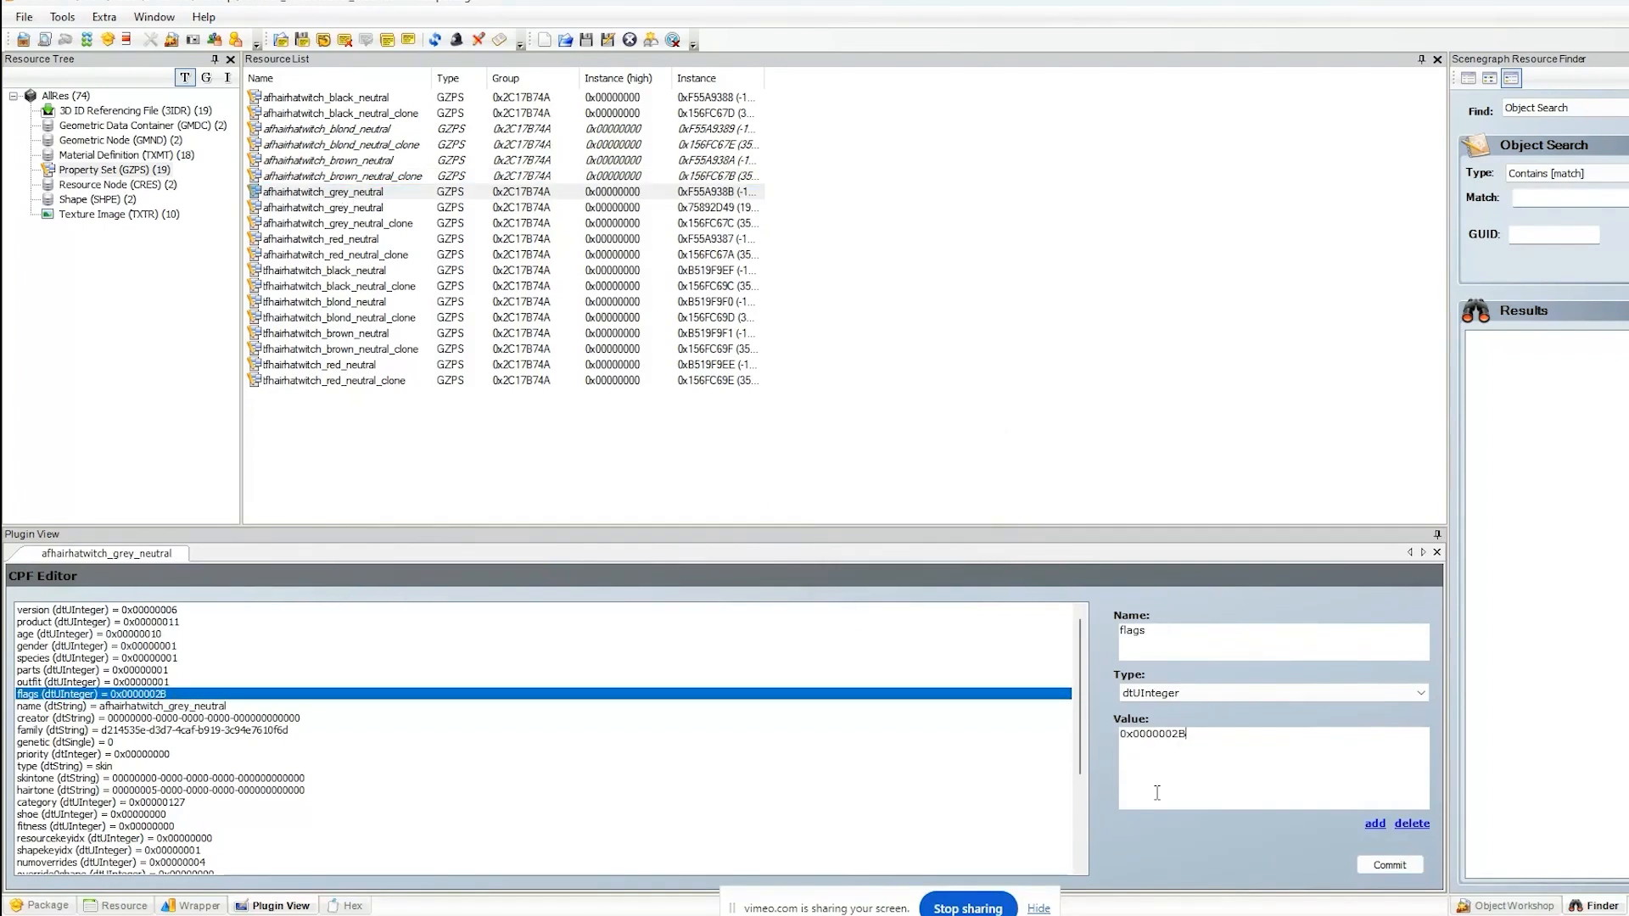
text(09)
click(1389, 864)
click(932, 521)
- Set the flags of the second afhairhatwitch_grey_neutral, instance 0x75892D49, to 0x00000009 and of afhairhatwitch_grey_neutral_clone to 0x00000008, committing each
click(374, 207)
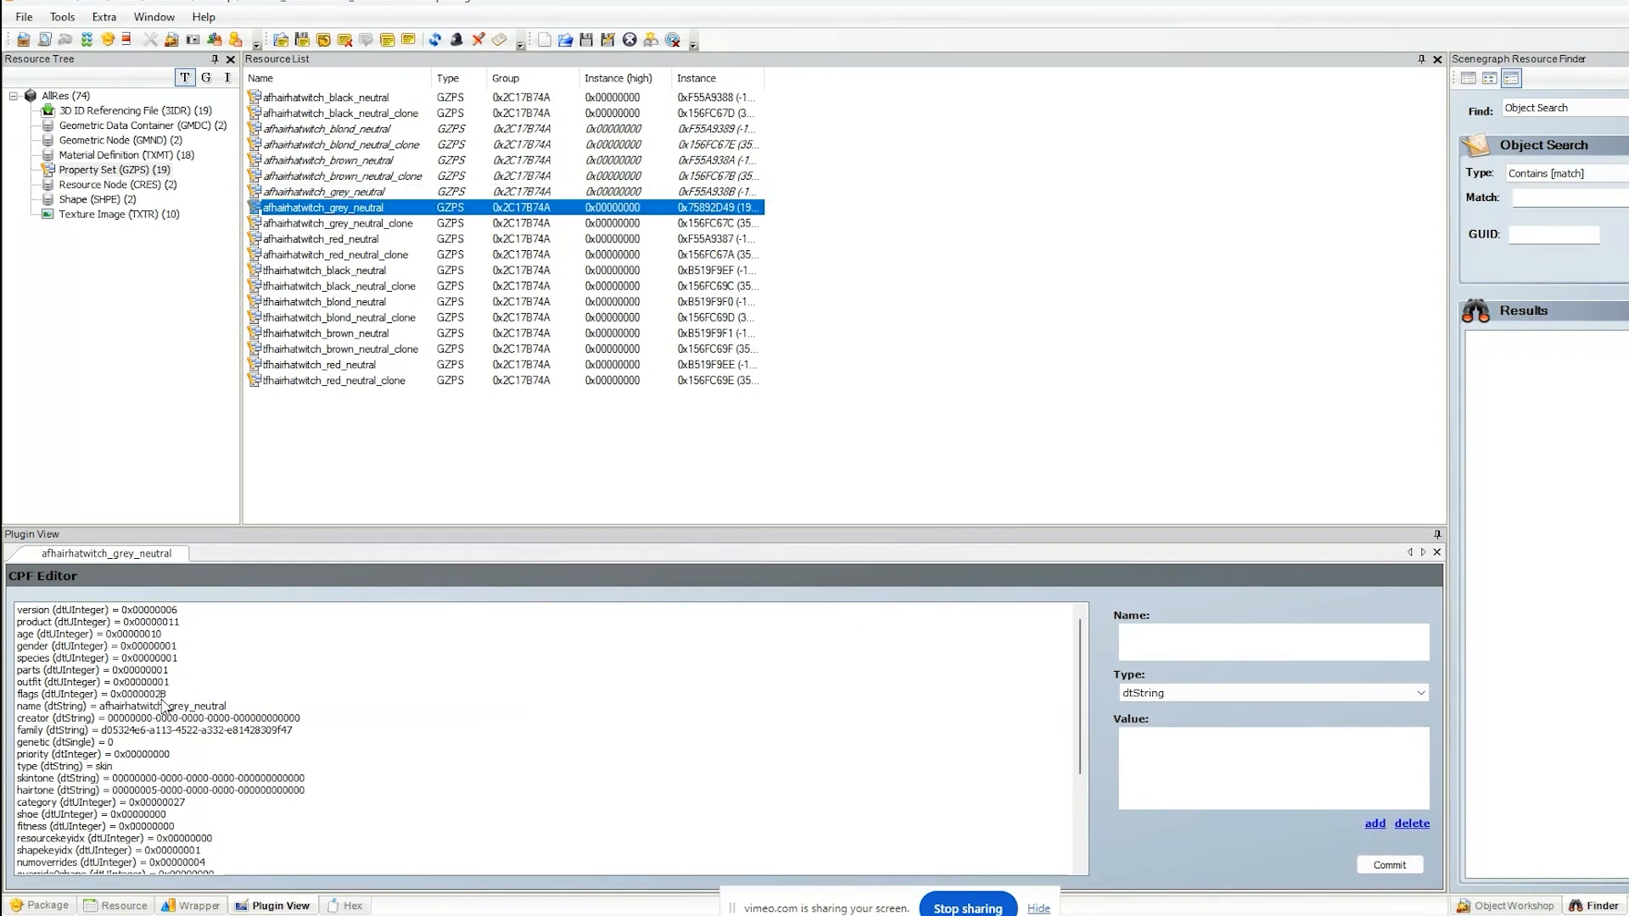
text(0x00000009)
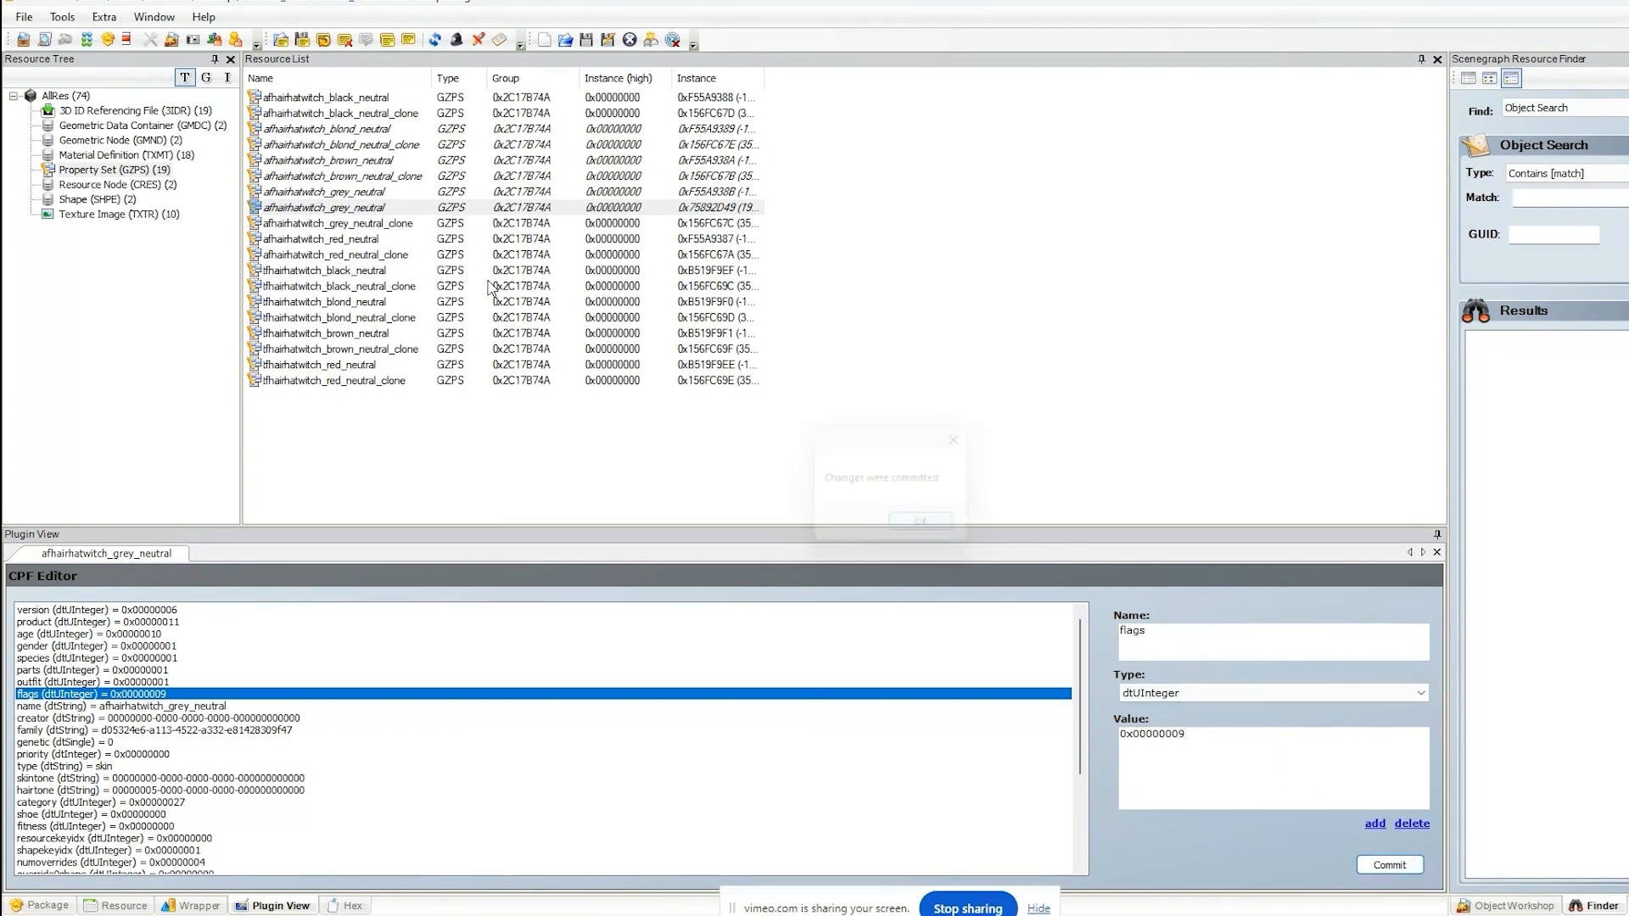
click(414, 226)
click(172, 696)
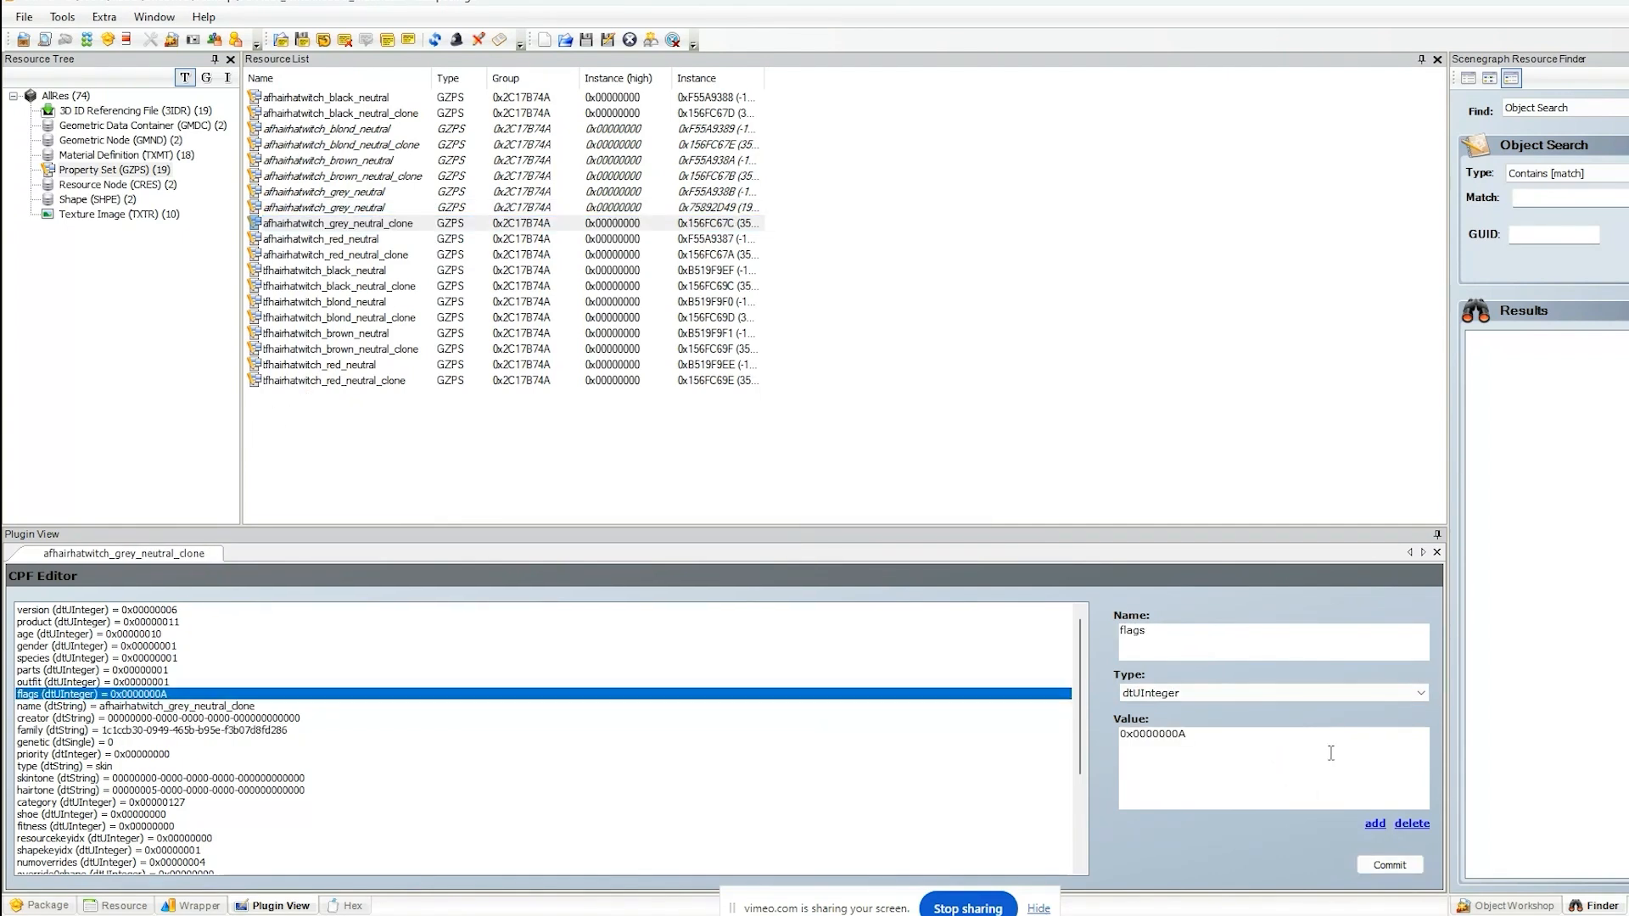
key(BackSpace)
text(8)
click(1370, 865)
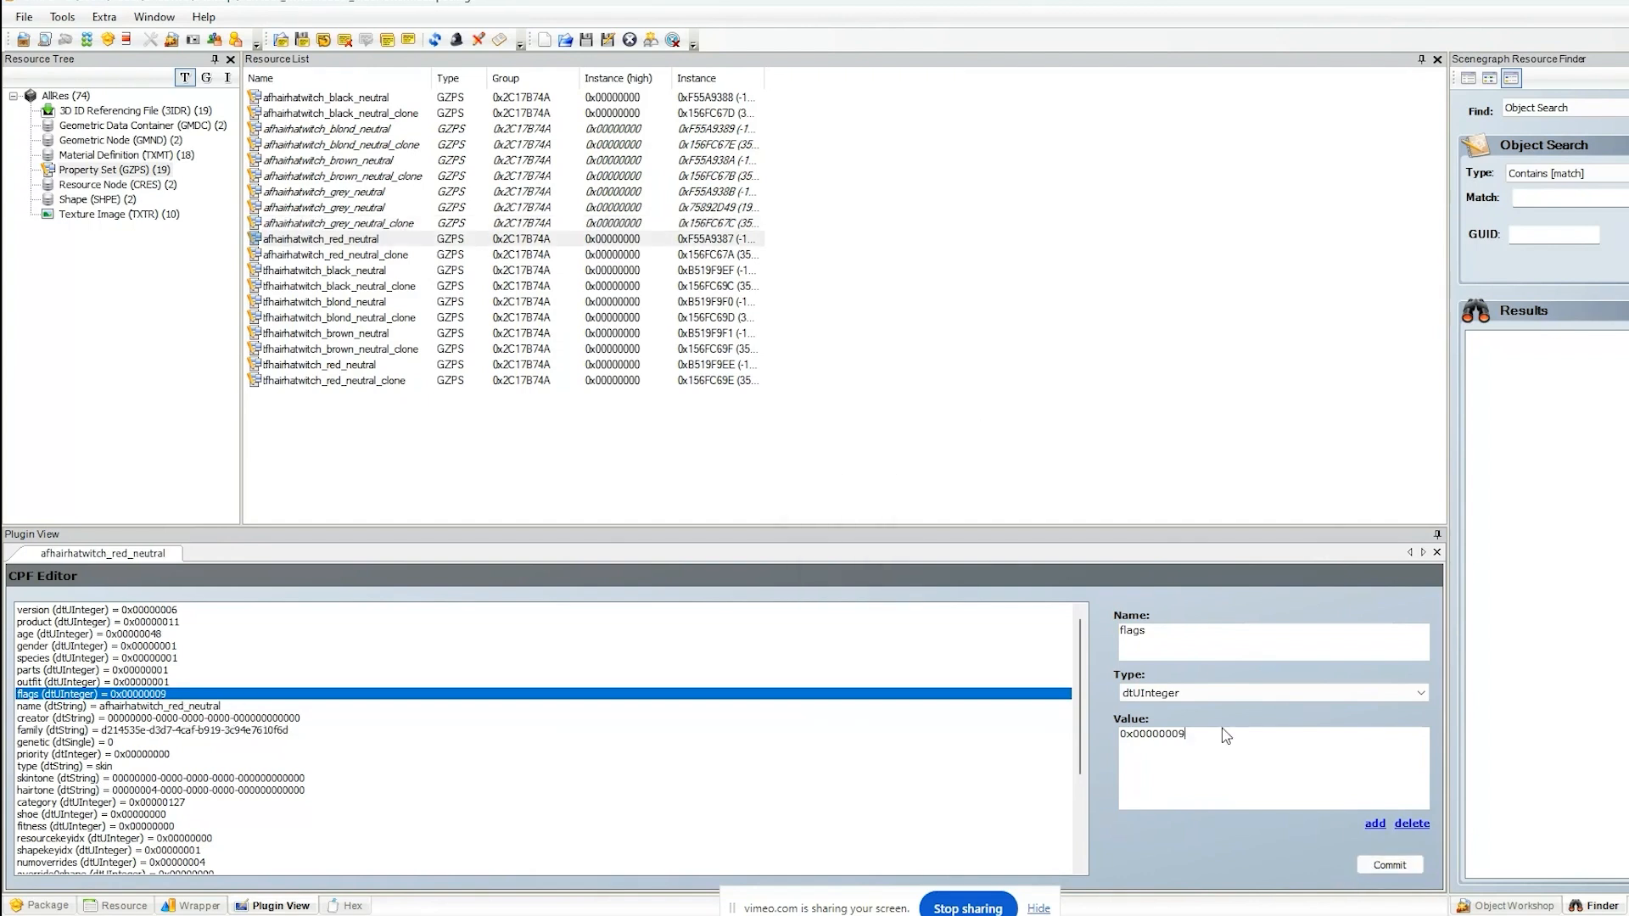
- Set the flags of afhairhatwitch_red_neutral to 0x00000009 and of afhairhatwitch_red_neutral_clone to 0x00000008, committing each change
click(1389, 864)
click(926, 523)
click(388, 256)
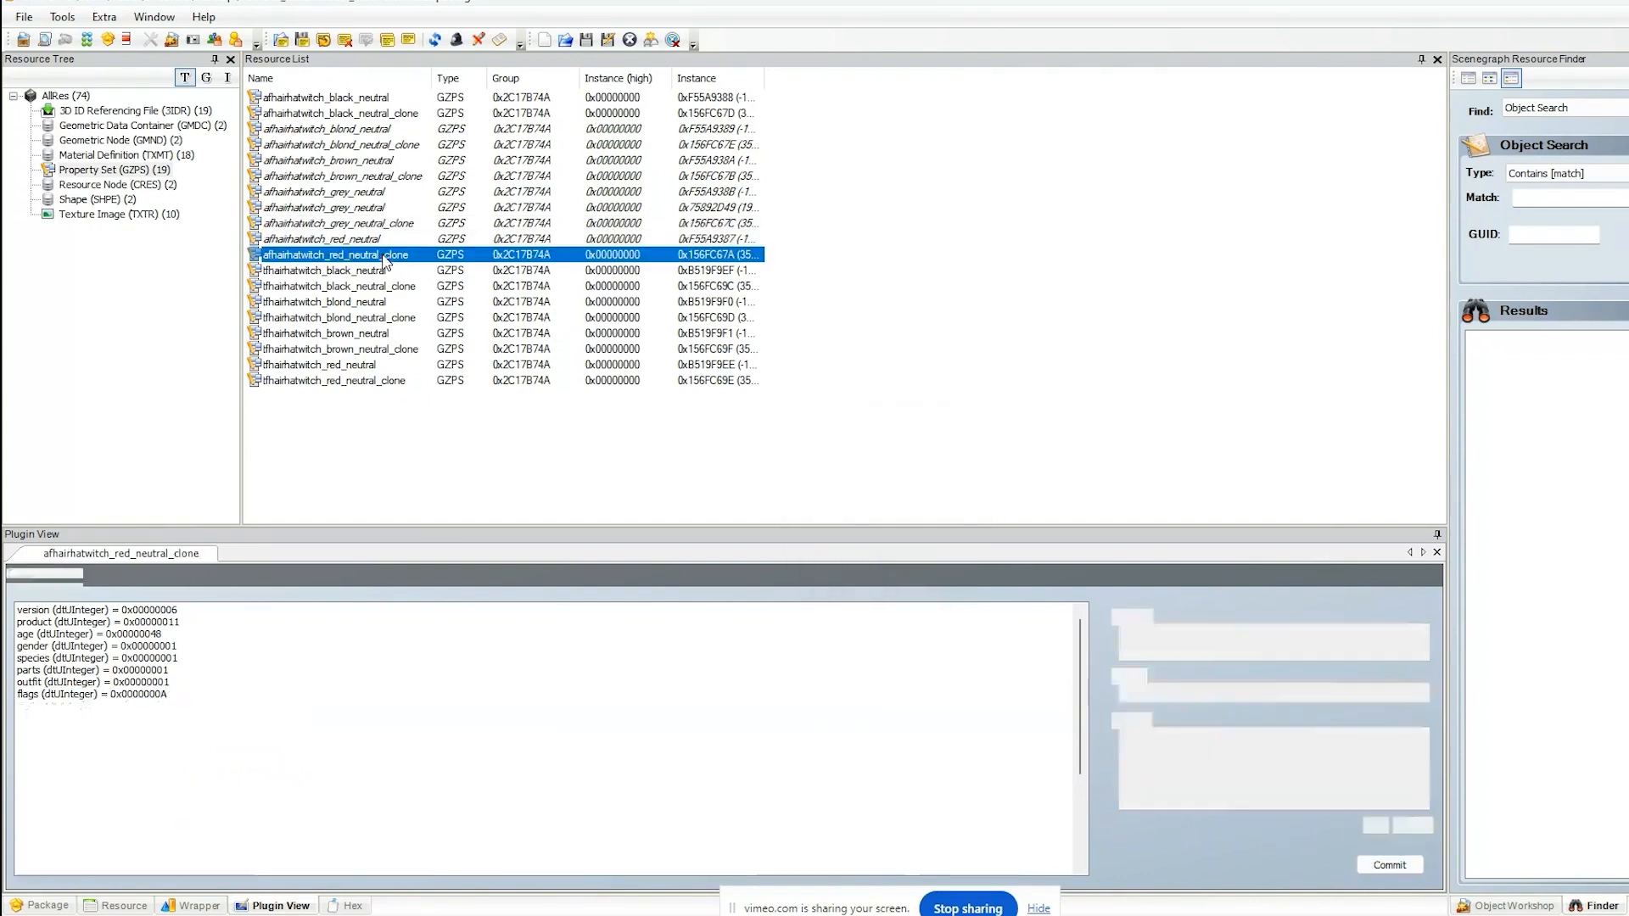
click(162, 694)
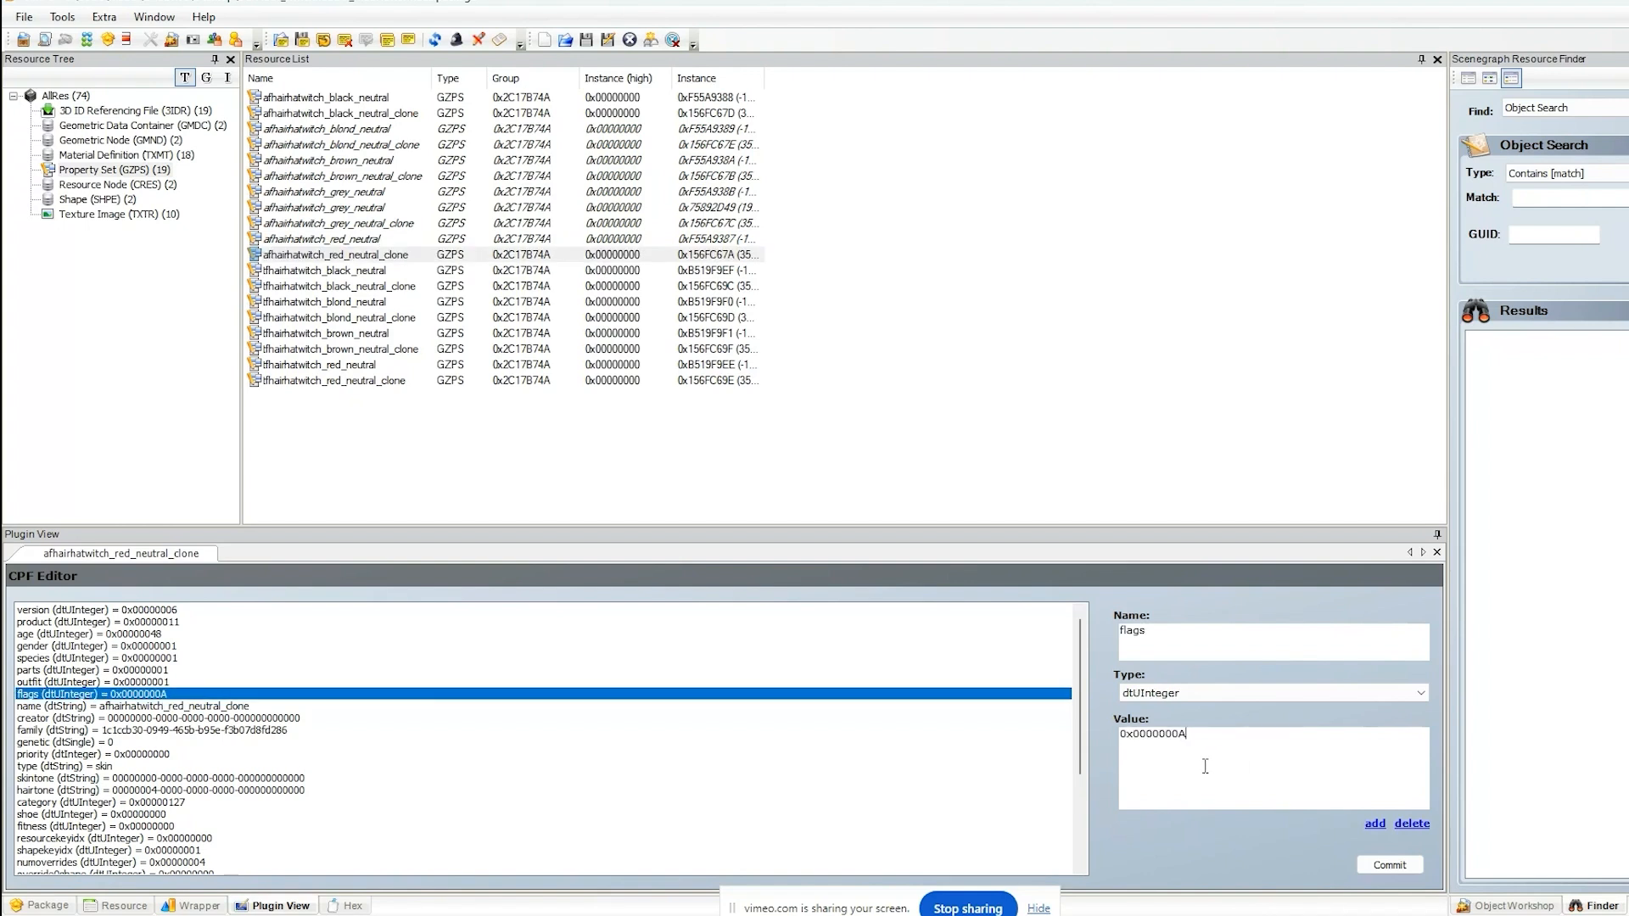
click(1378, 862)
click(924, 523)
- Set the flags of the tfhairhatwitch_black_neutral Property Set to 0x00000009 and commit the change
click(348, 270)
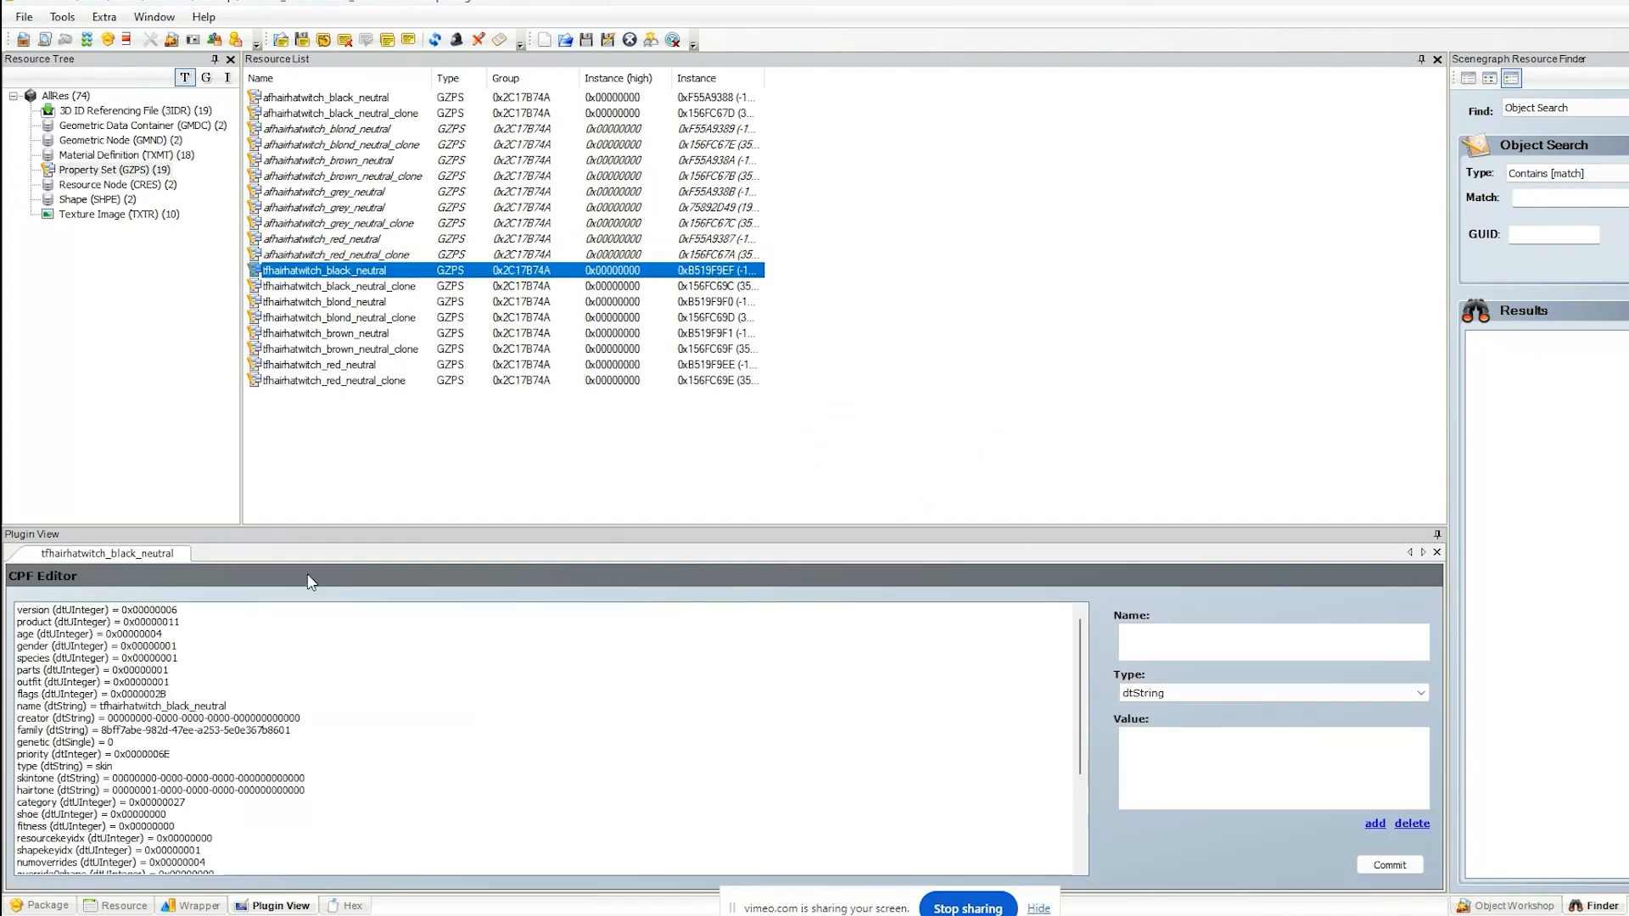
click(166, 706)
click(164, 693)
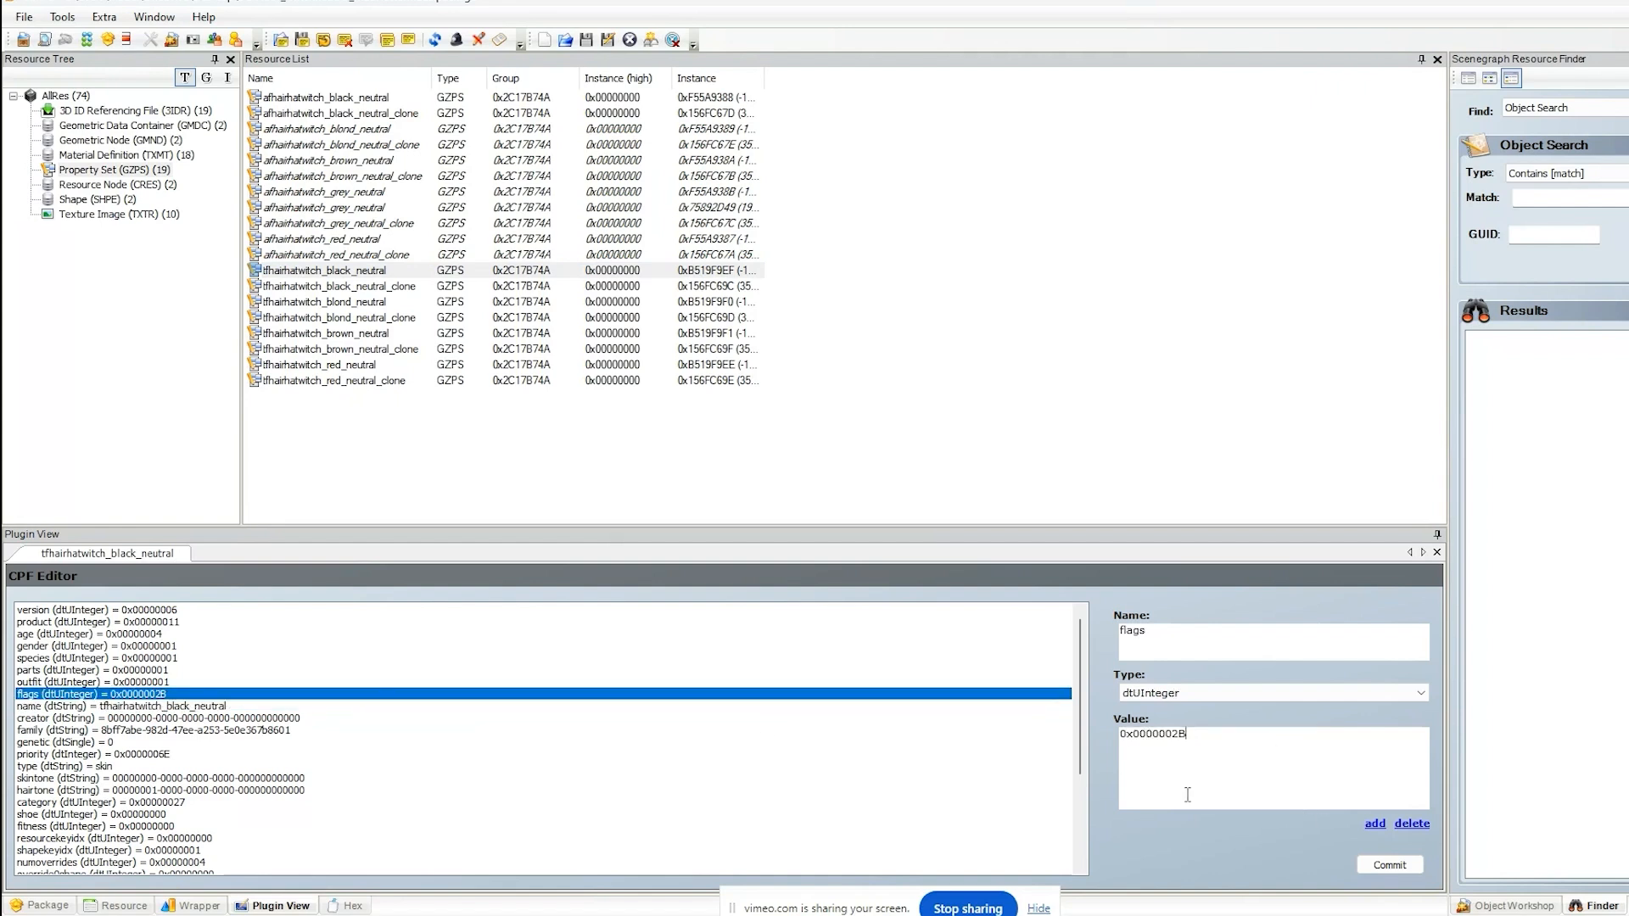
text(009)
click(1413, 859)
click(926, 523)
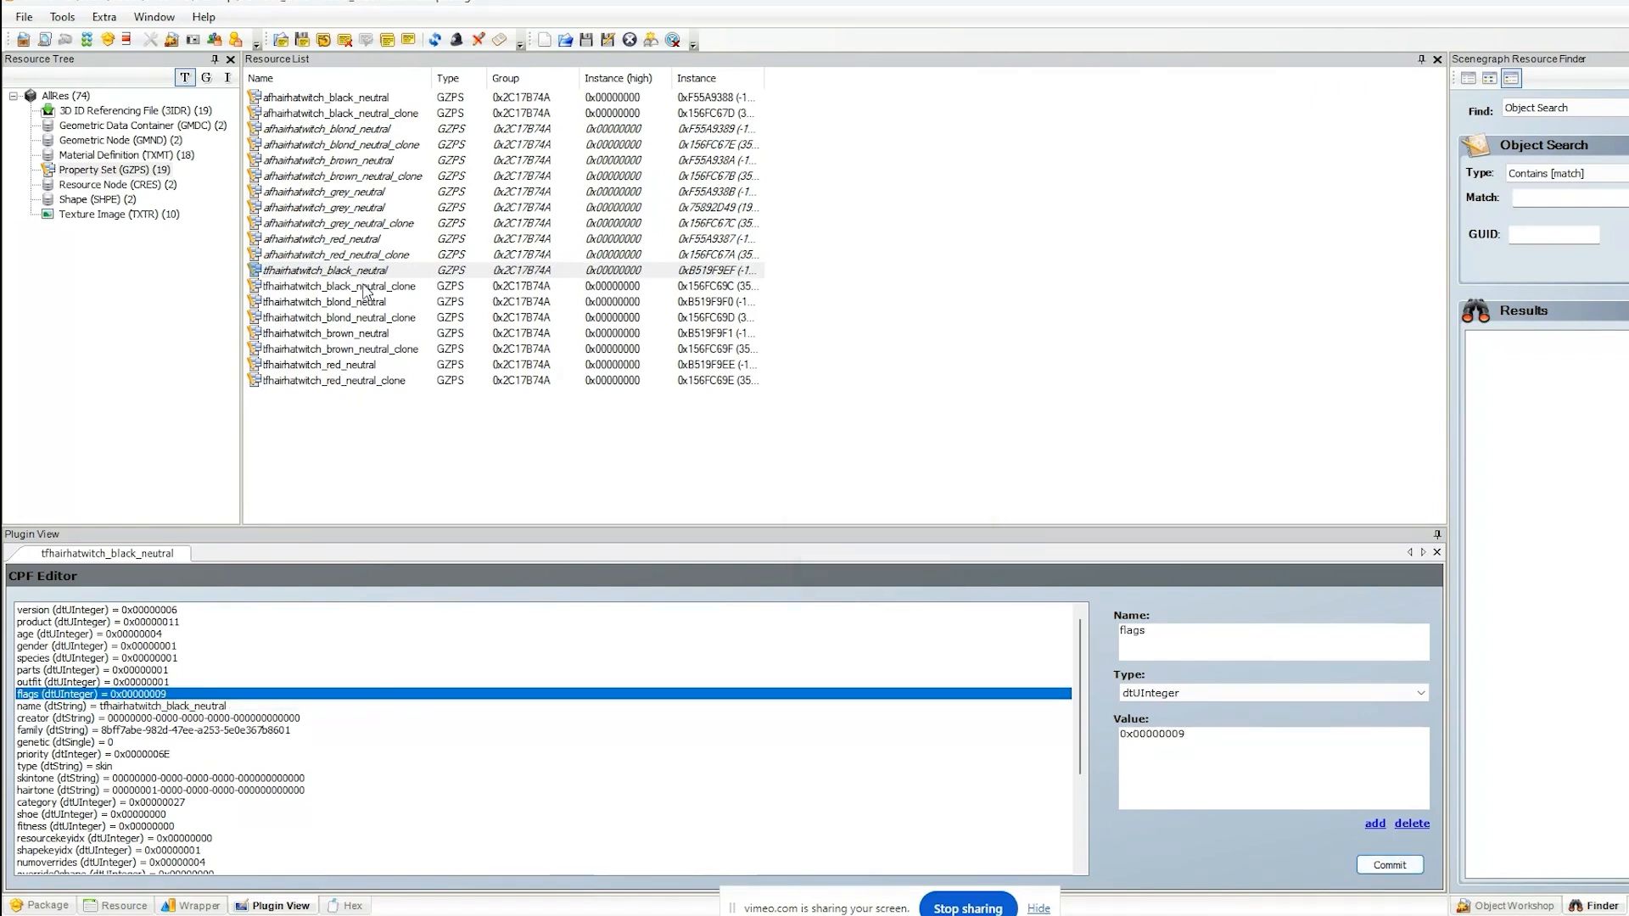
- Set the flags of the tfhairhatwitch_black_neutral_clone Property Set to 0x00000008 and commit the change
click(366, 286)
click(164, 694)
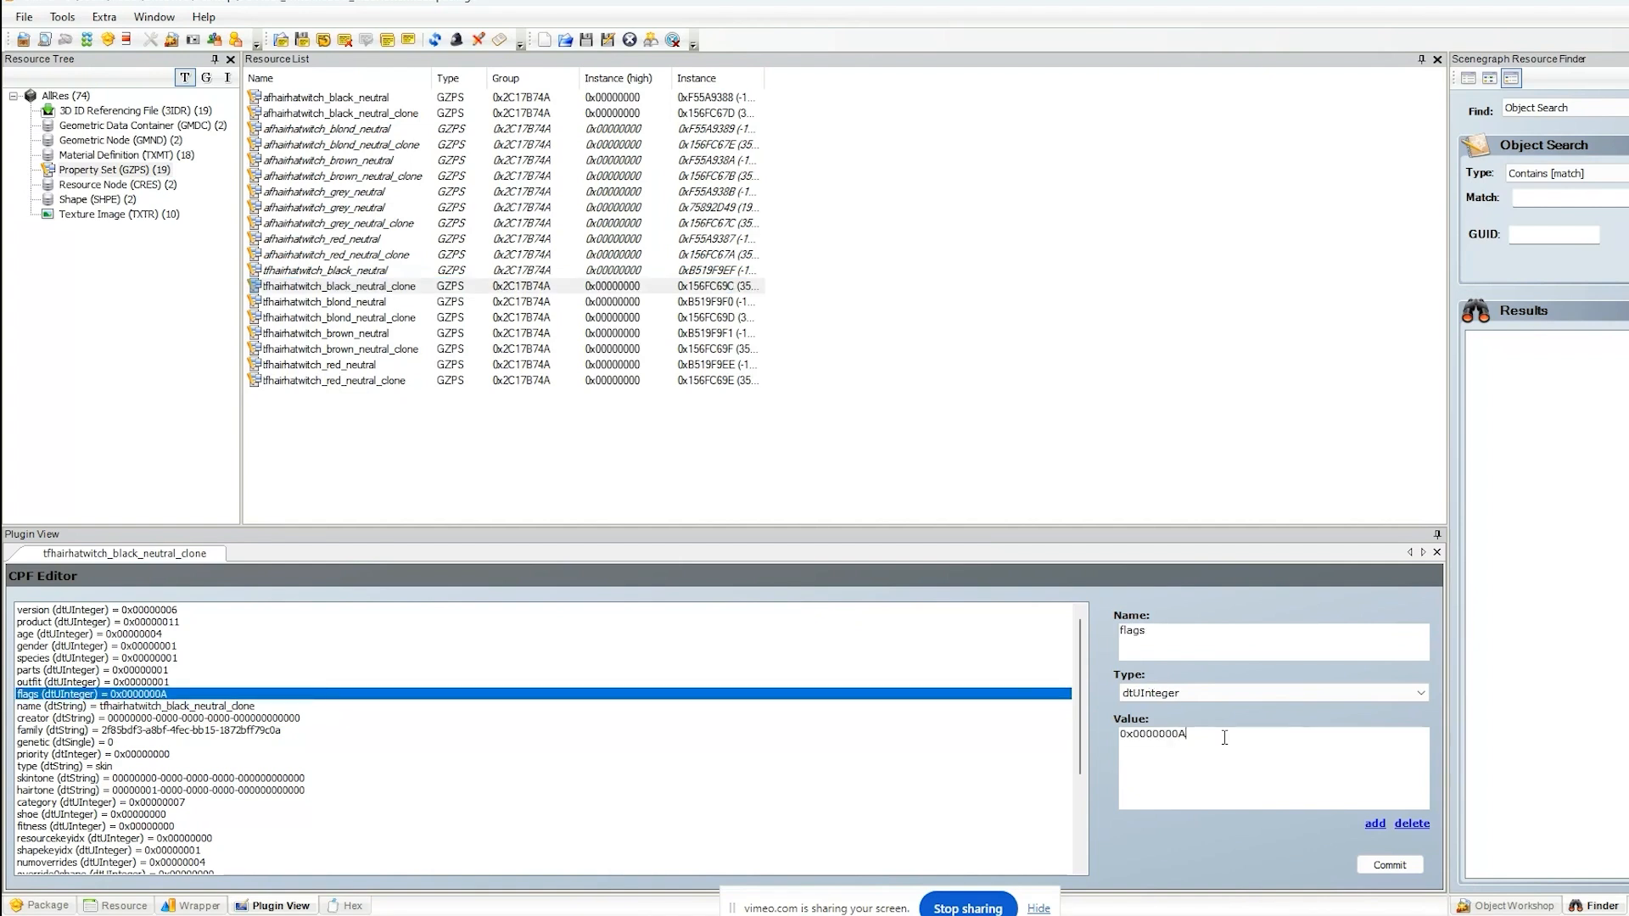
text(8)
click(1389, 864)
click(906, 526)
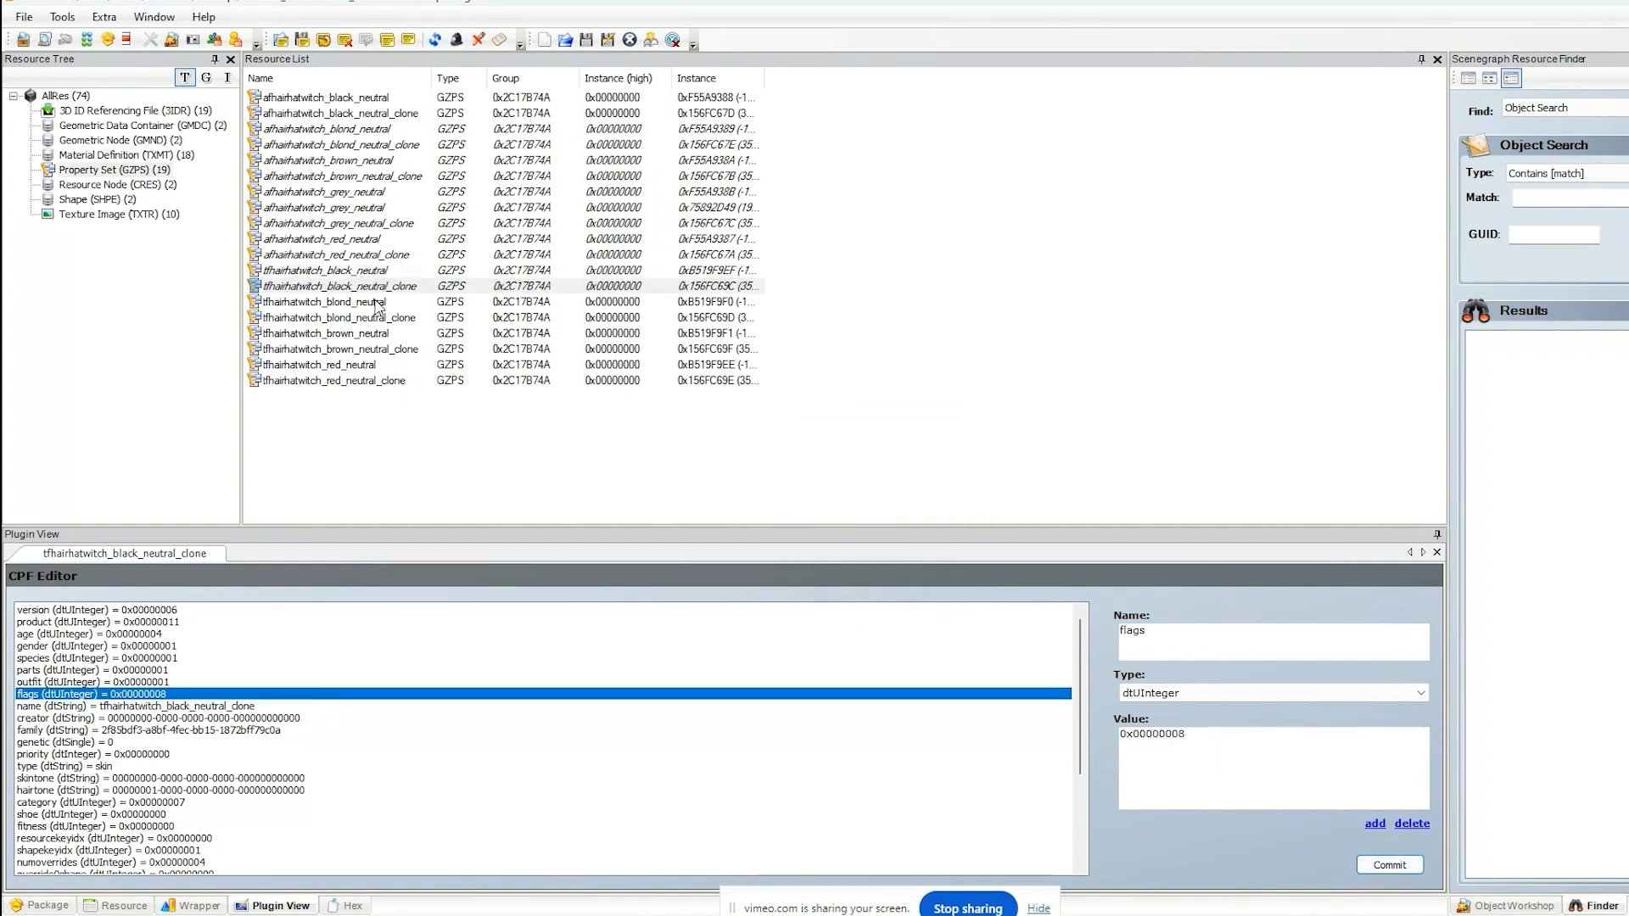
- Set the flags of the tfhairhatwitch_blond_neutral Property Set to 0x00000009
click(390, 302)
click(166, 694)
click(1300, 734)
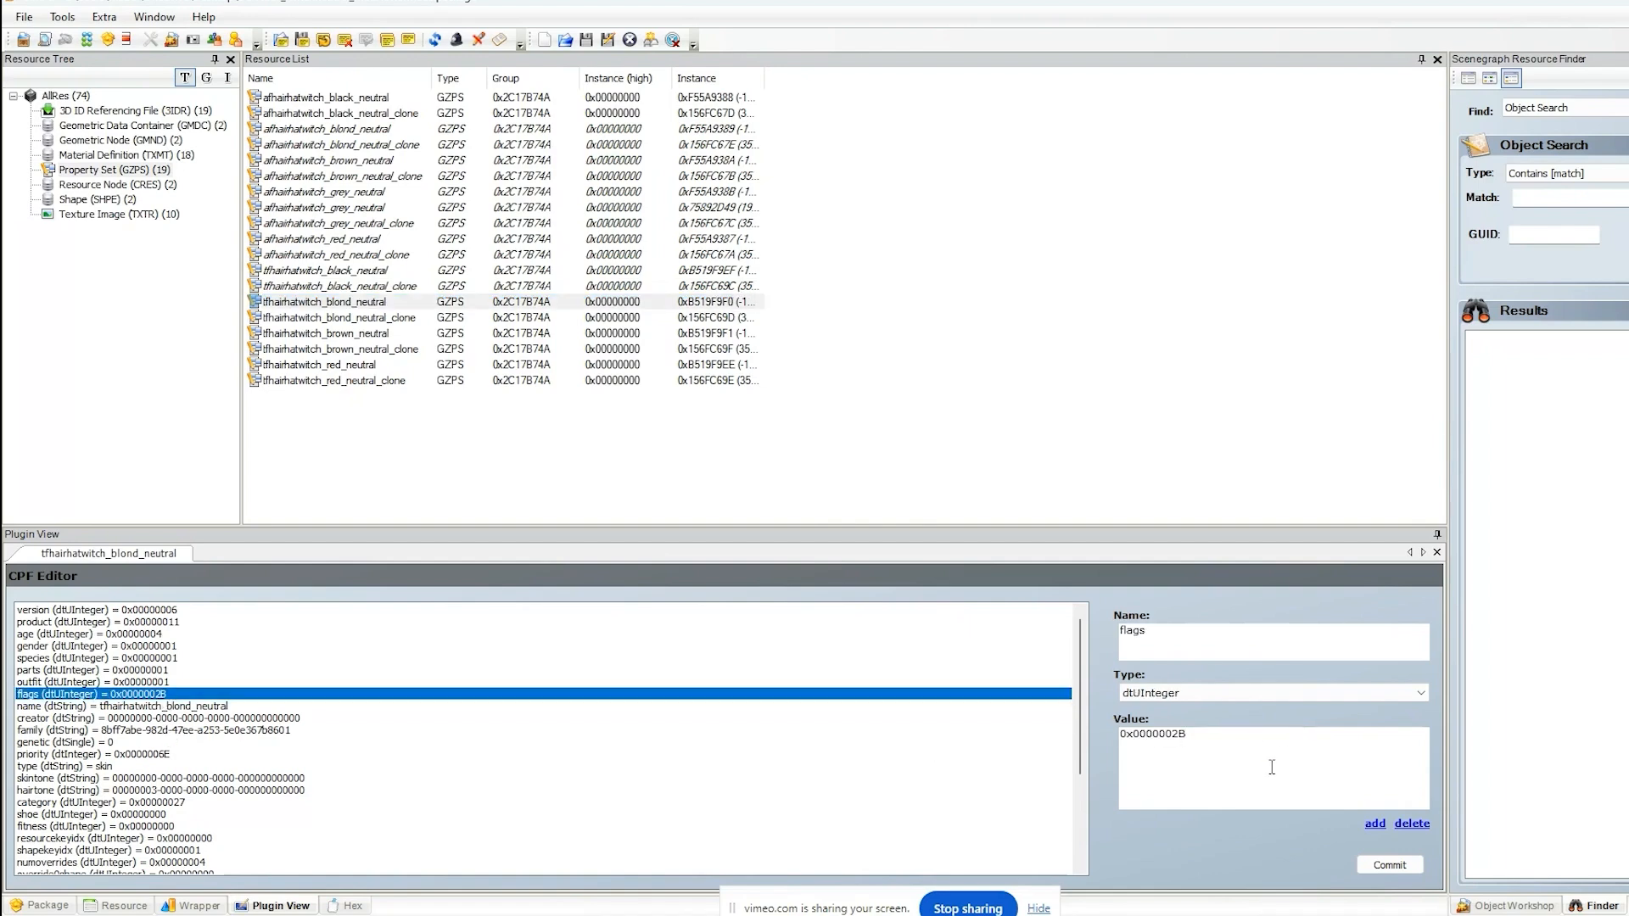
text(09)
- Open the afhairhatwitch_black_neutral Property Set and its category value for editing
click(390, 98)
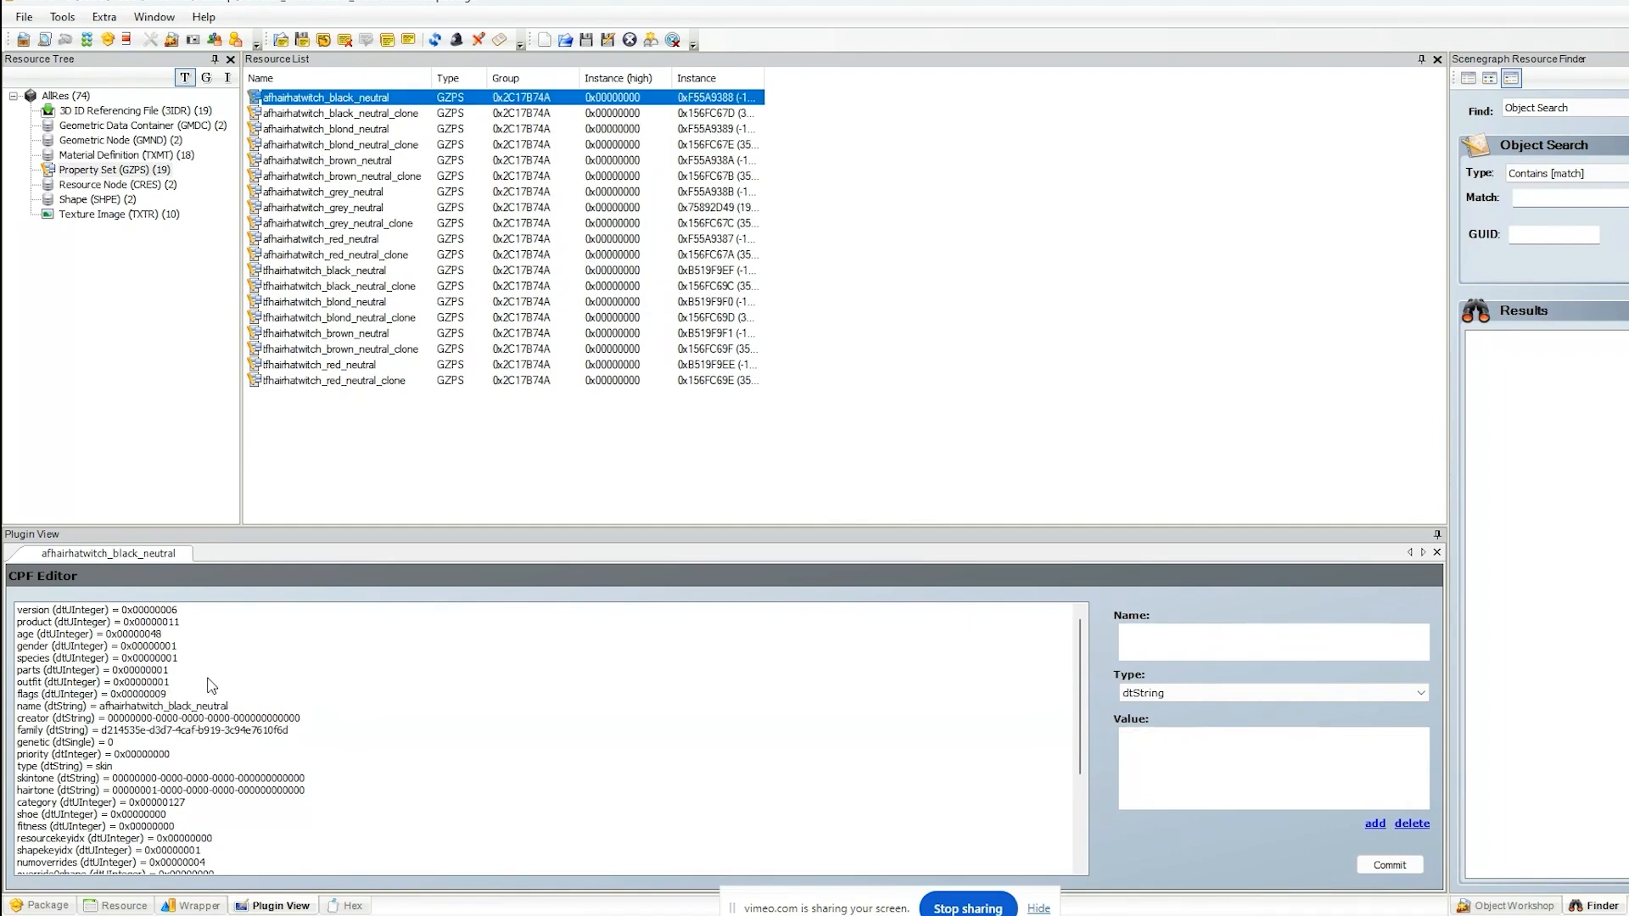
scroll(212, 685, down, 2)
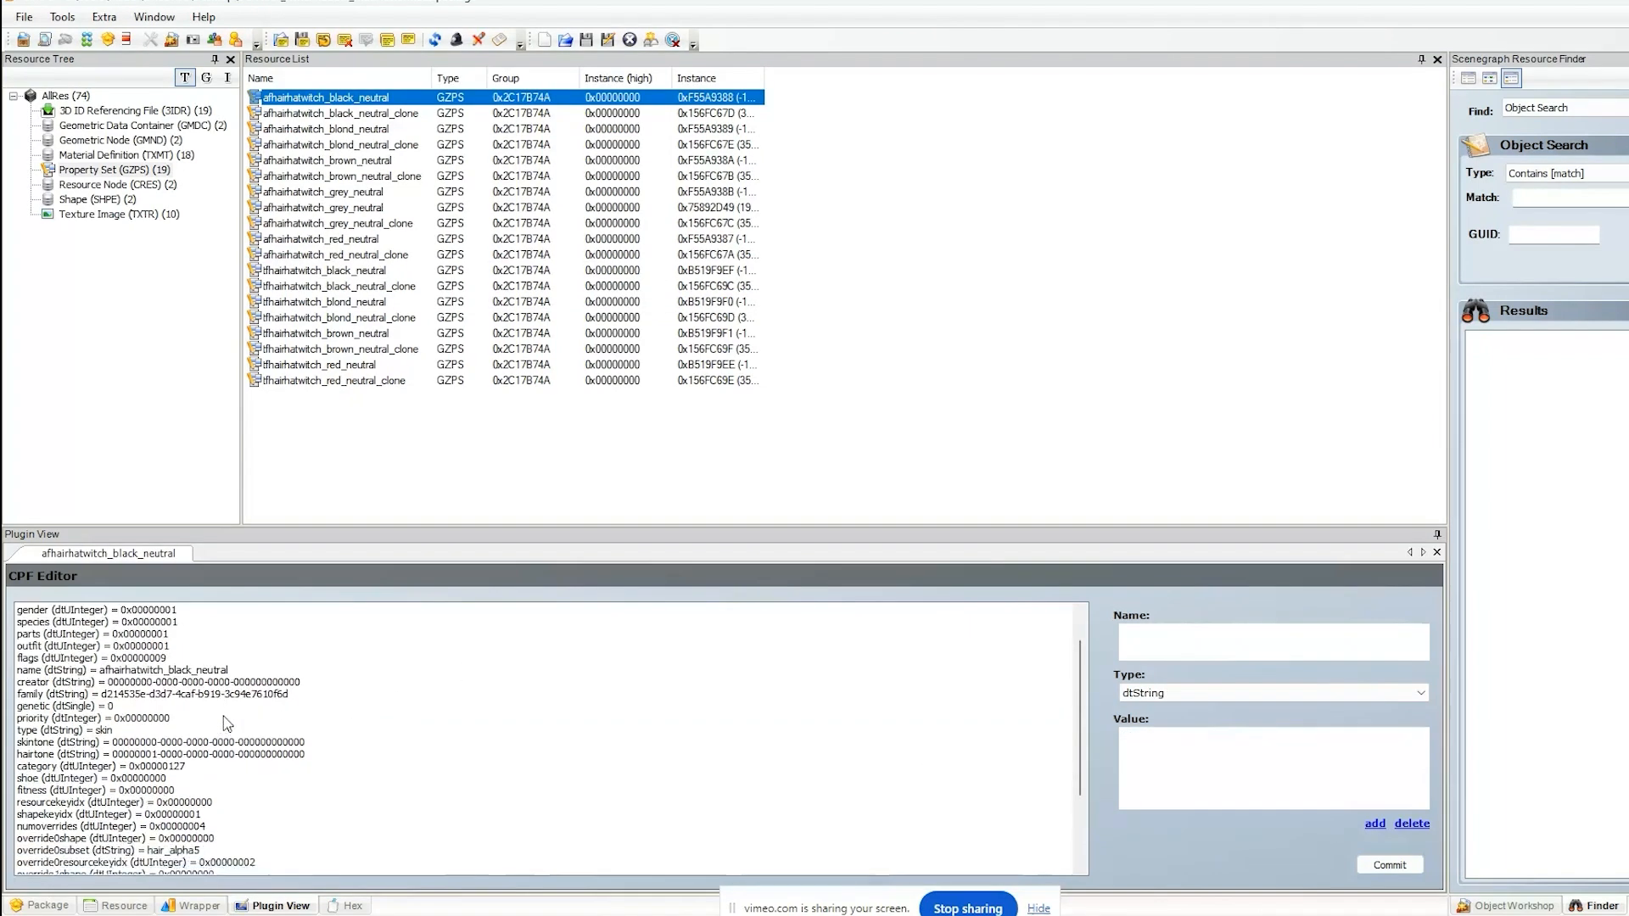
click(183, 732)
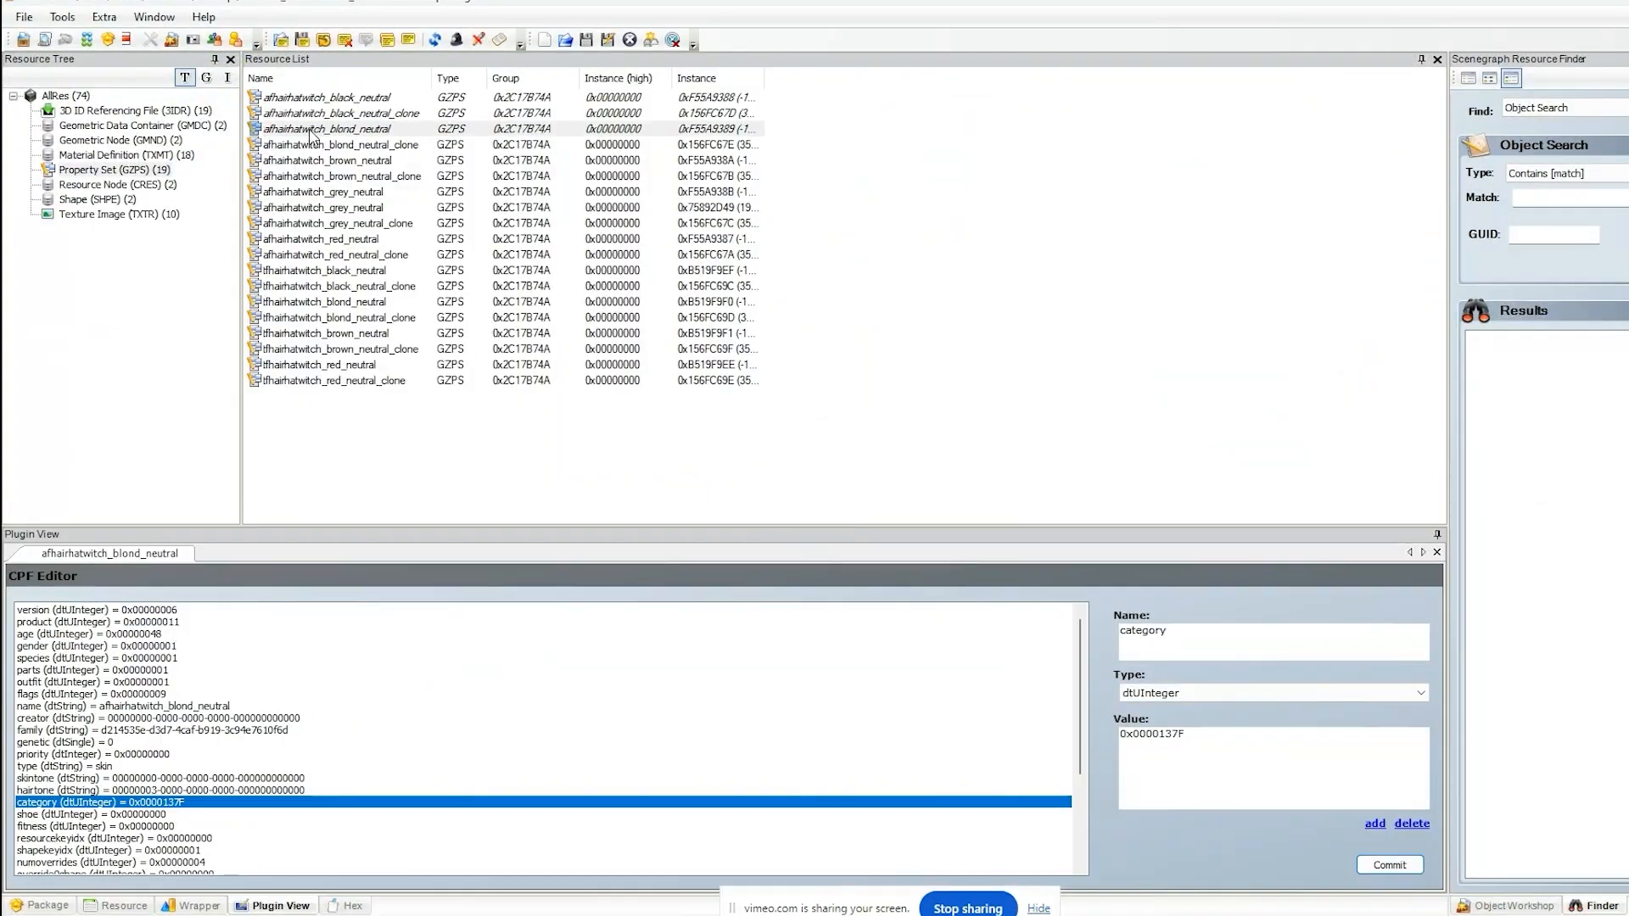
- Set the category of the afhairhatwitch_blond_neutral_clone Property Set to 0x0000137F and commit the change
click(341, 144)
click(200, 802)
double_click(1207, 731)
text(0x0000137F)
click(1390, 865)
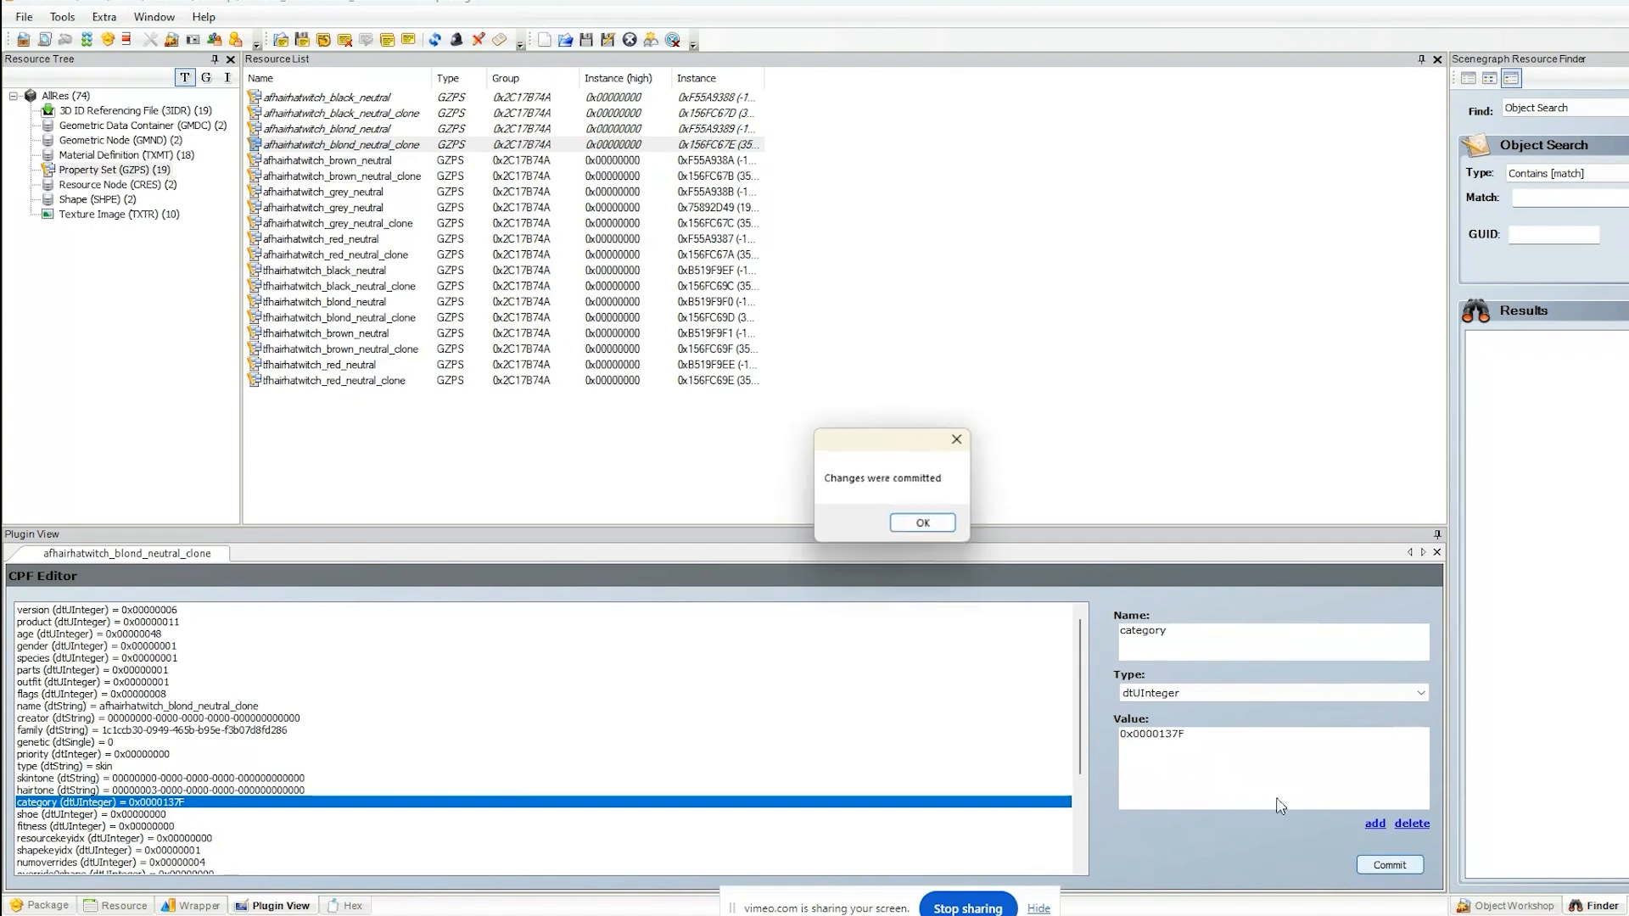
click(922, 523)
- Set the category of the afhairhatwitch_brown_neutral Property Set to 0x0000137F and commit the change
click(377, 160)
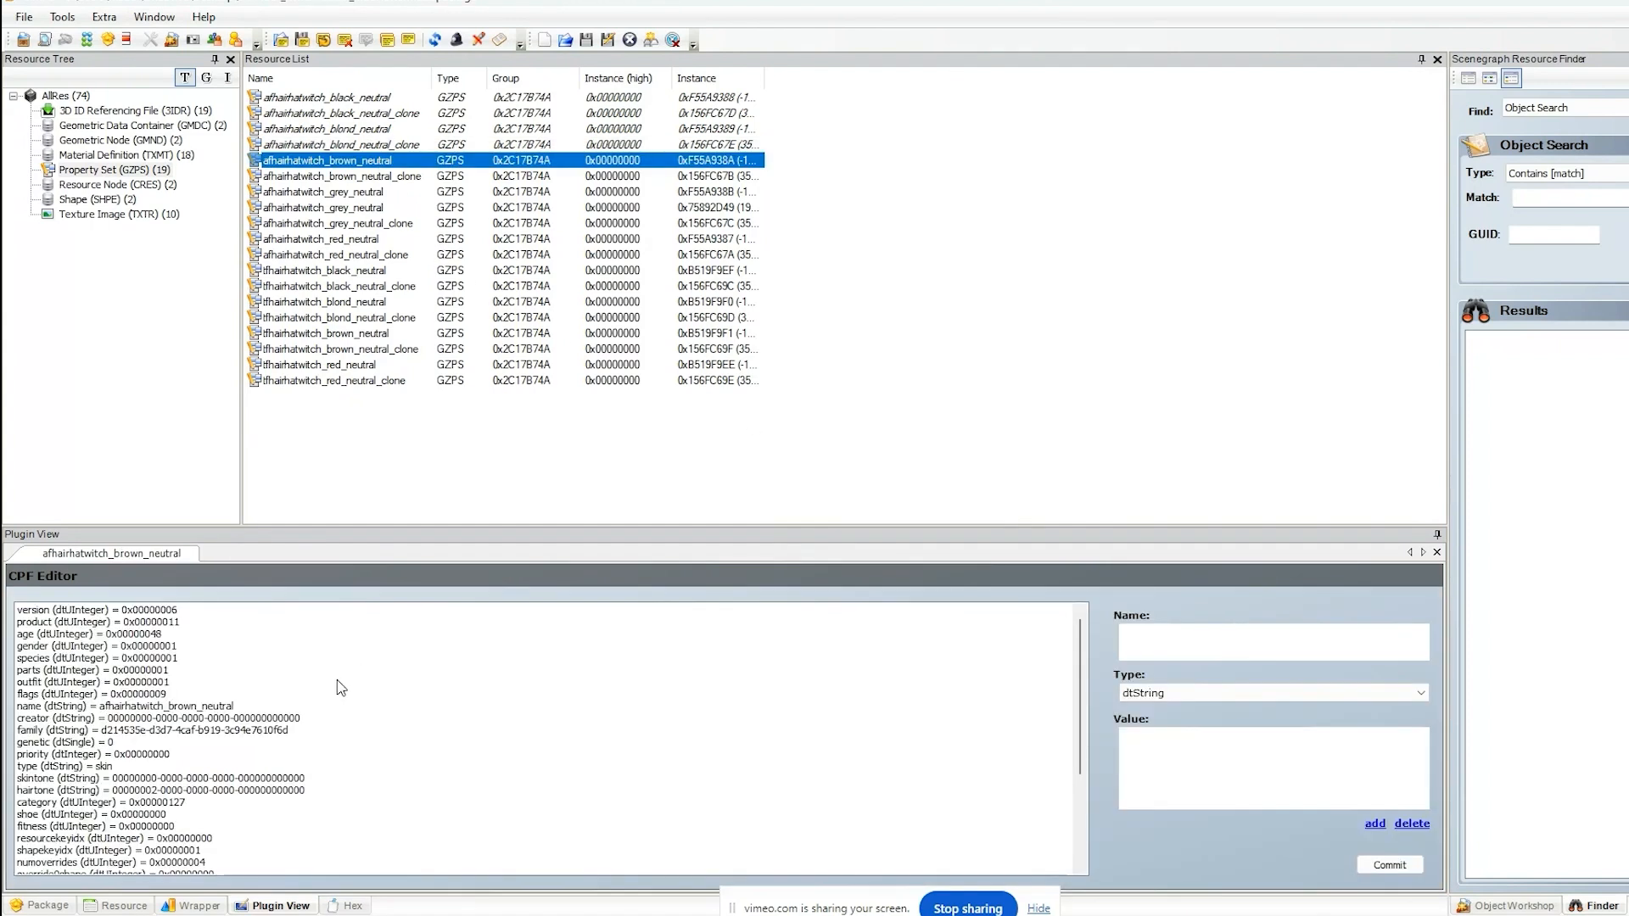
click(217, 802)
double_click(1152, 733)
text(0x0000137F)
click(1361, 860)
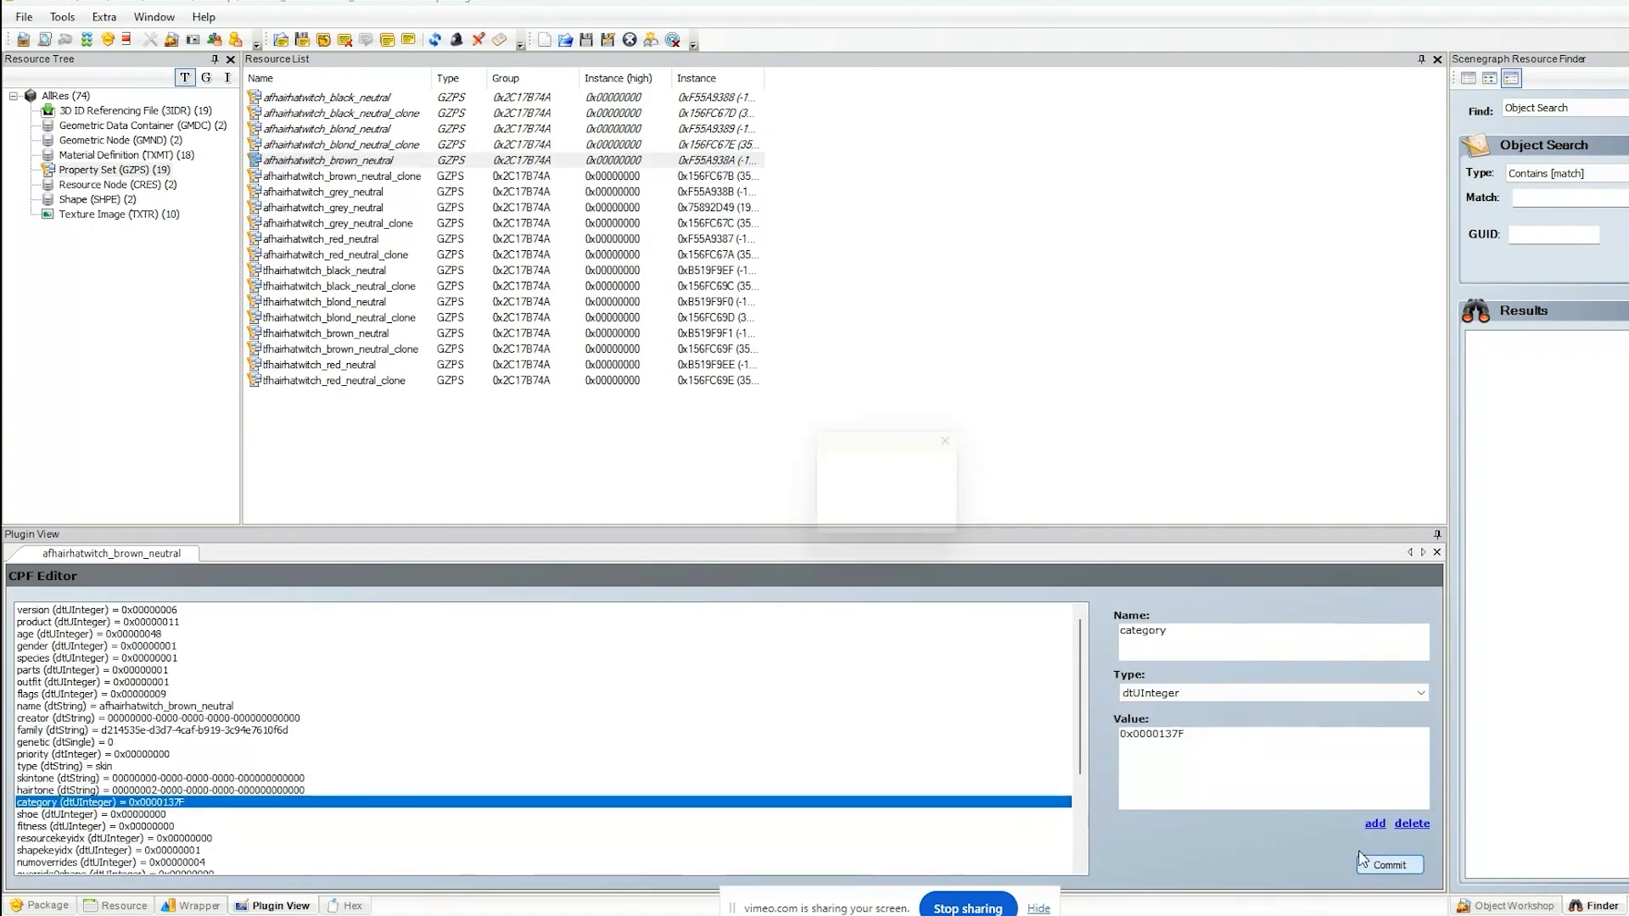
click(925, 522)
- Set the category of the afhairhatwitch_brown_neutral_clone Property Set to 0x0000137F and commit the change
click(311, 176)
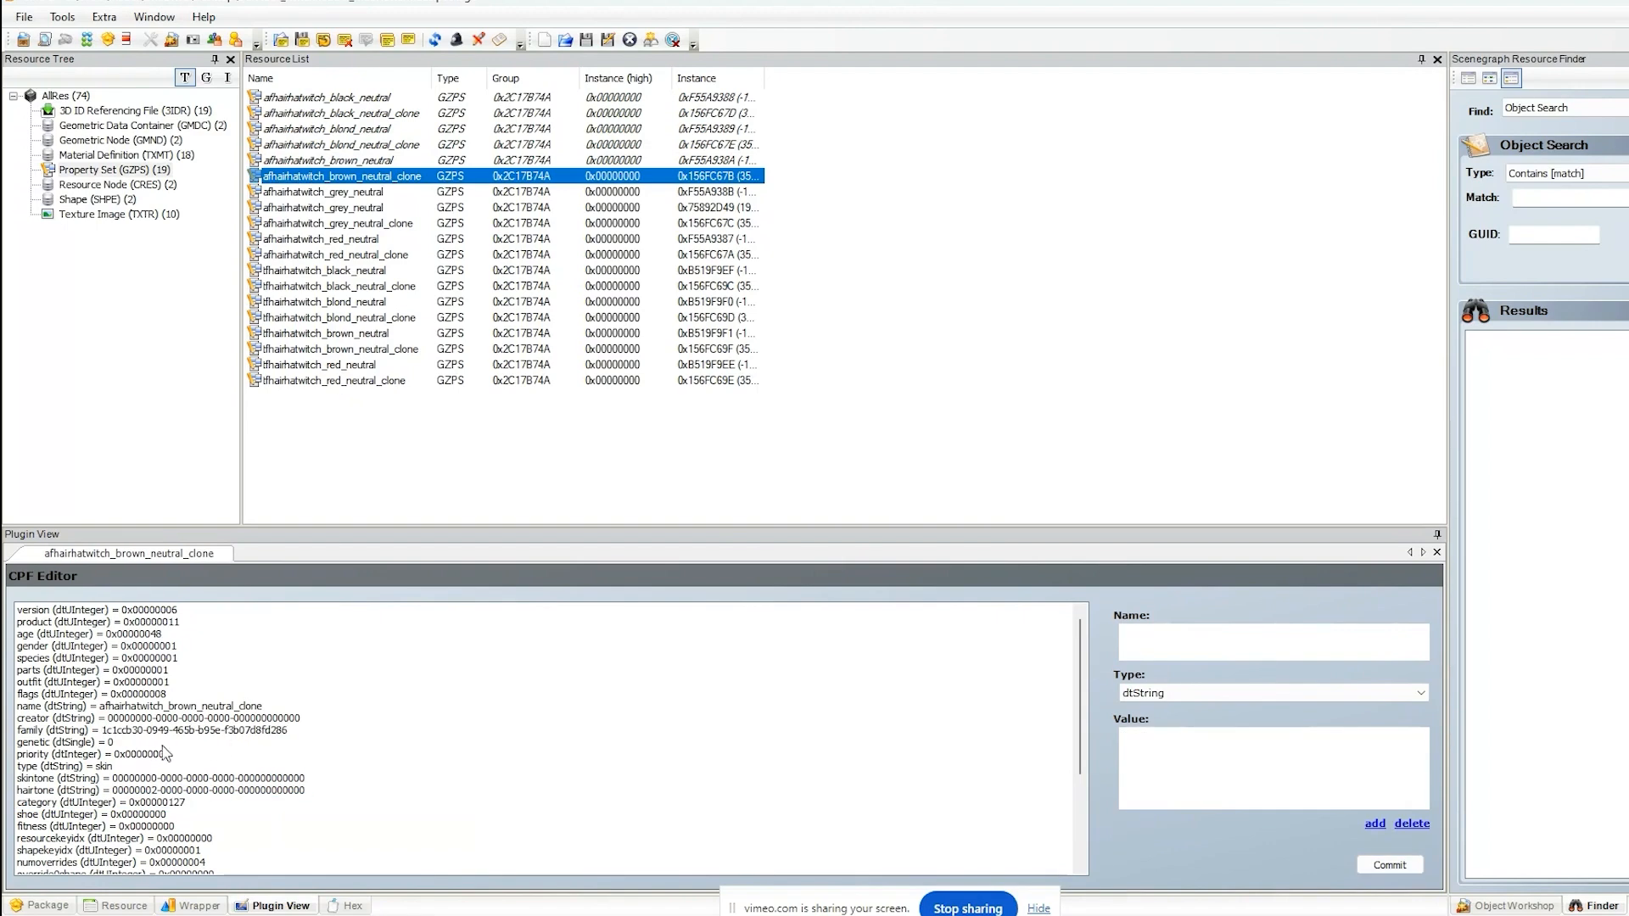
click(189, 801)
drag(1200, 737, 897, 715)
text(0x0000137F)
click(1389, 864)
click(905, 521)
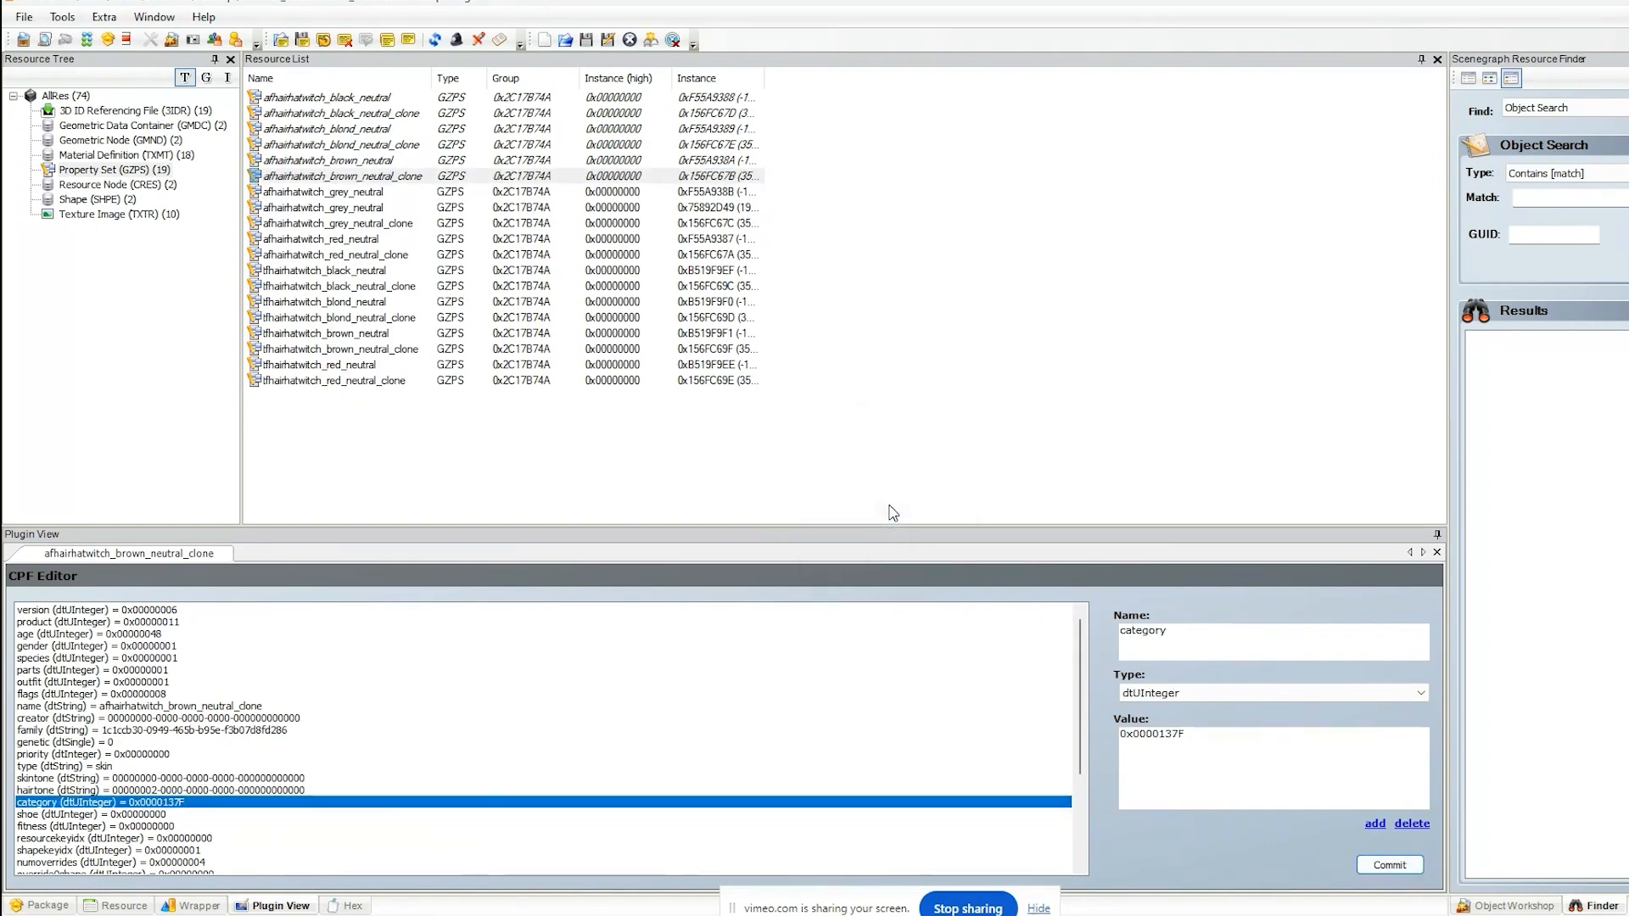
- Set the category of the first afhairhatwitch_grey_neutral Property Set, instance 0xF55A938B, to 0x0000137F and commit the change
click(365, 192)
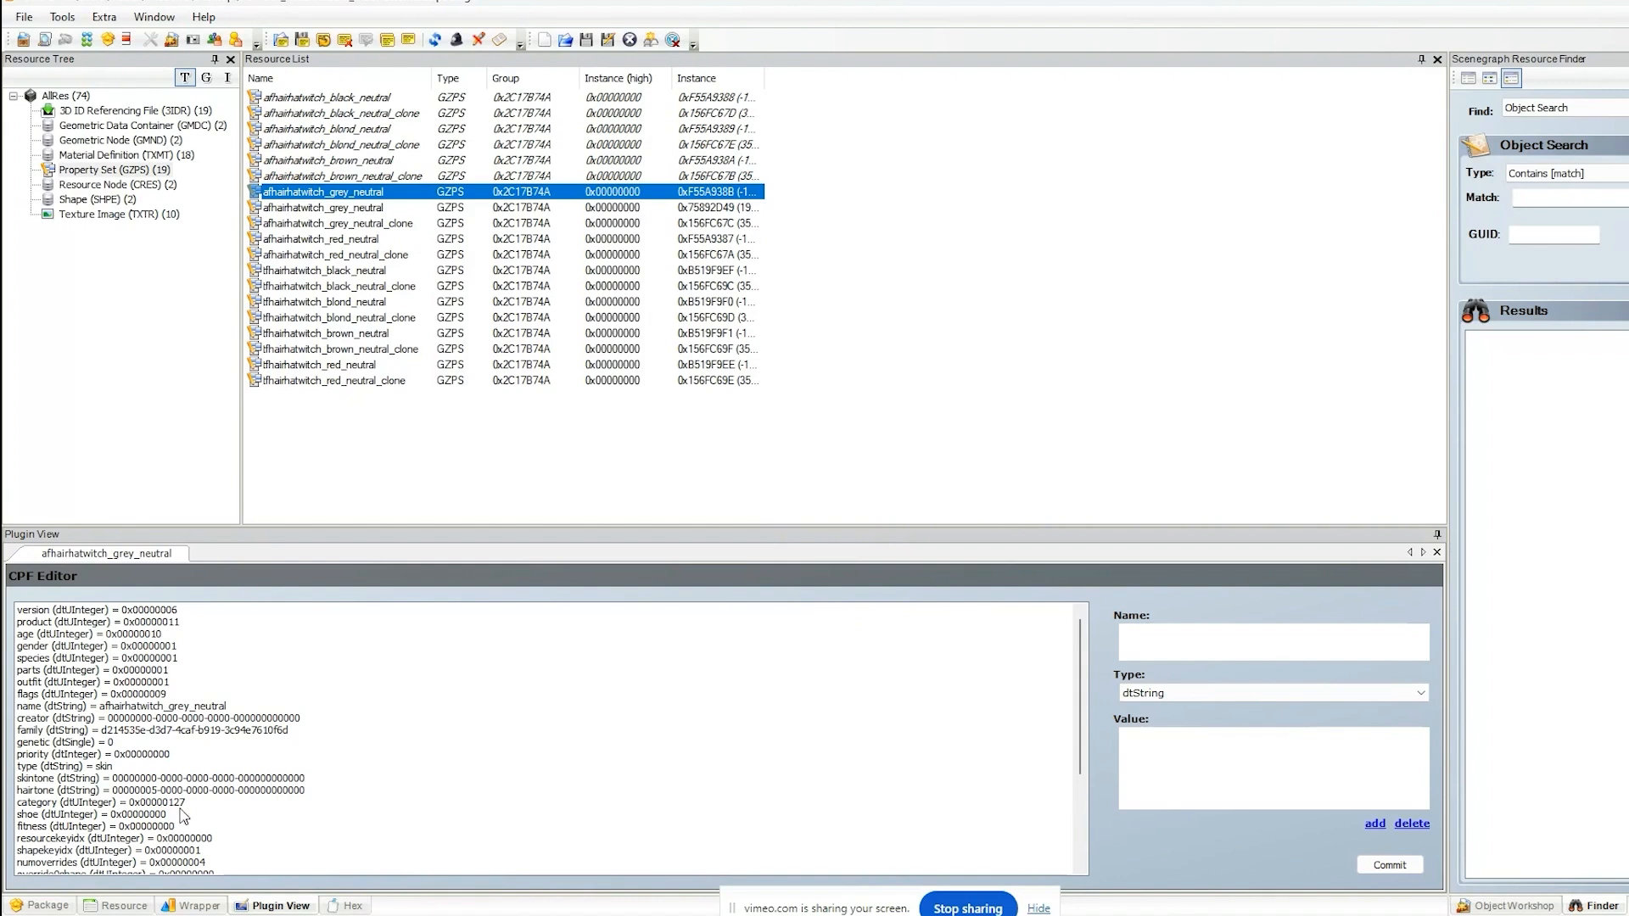
click(170, 802)
drag(1261, 754, 940, 704)
text(0x0000137F)
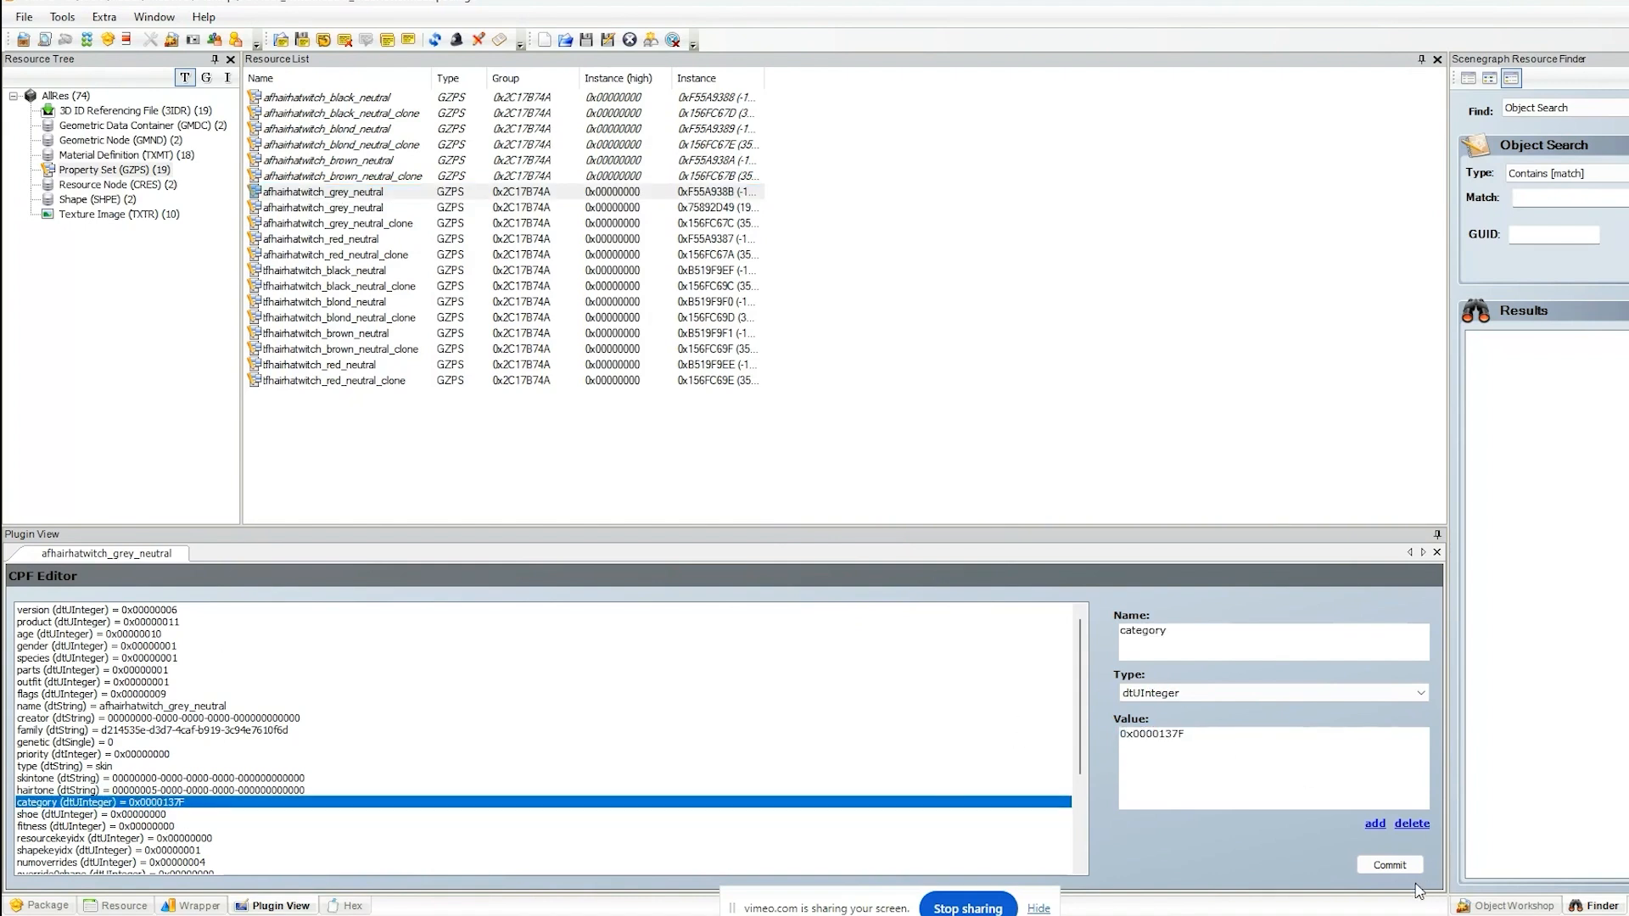
click(1398, 868)
click(924, 524)
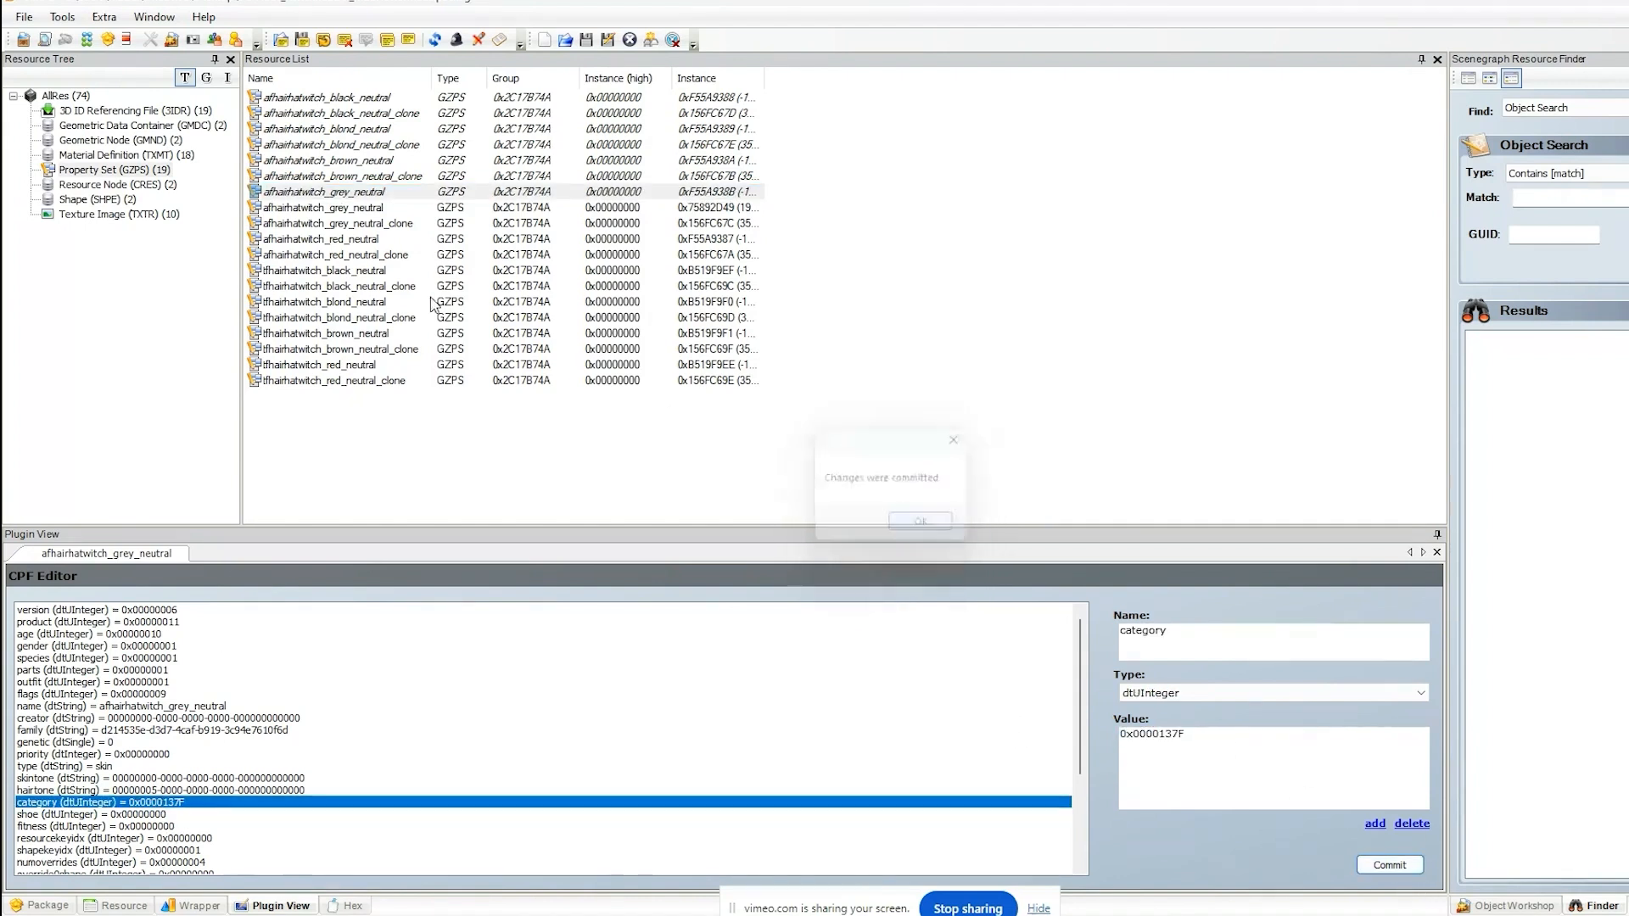
- Set the category of the second afhairhatwitch_grey_neutral Property Set, instance 0x75892D49, to 0x0000137F and commit the change
click(331, 207)
click(187, 802)
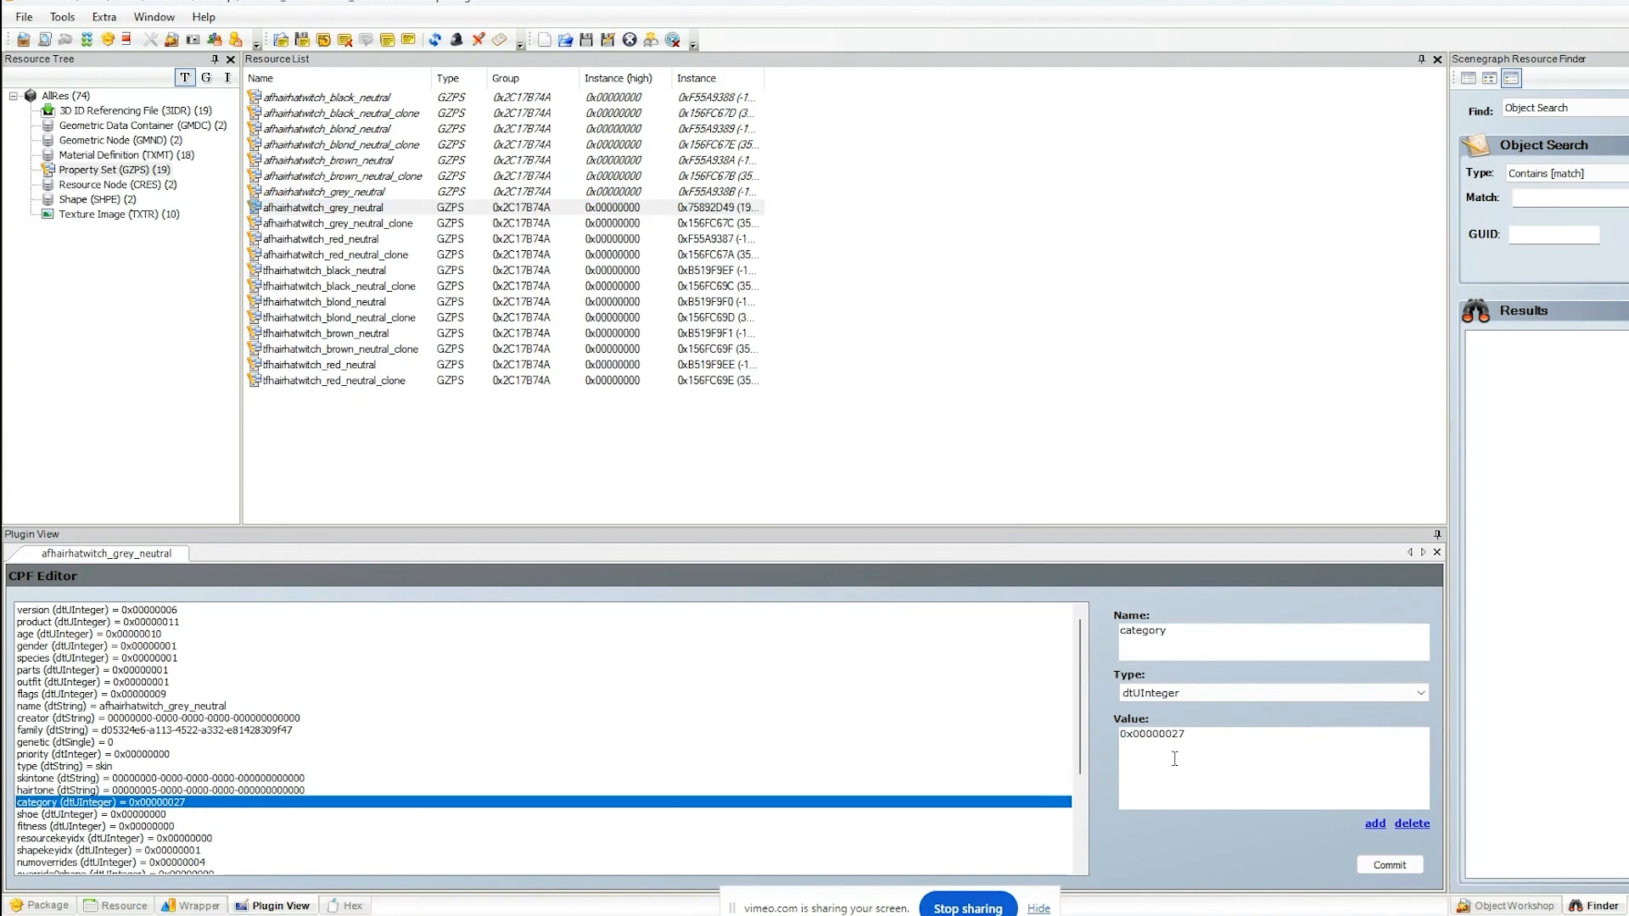
drag(1233, 736, 1037, 735)
text(0x0000137F)
click(1390, 864)
click(925, 524)
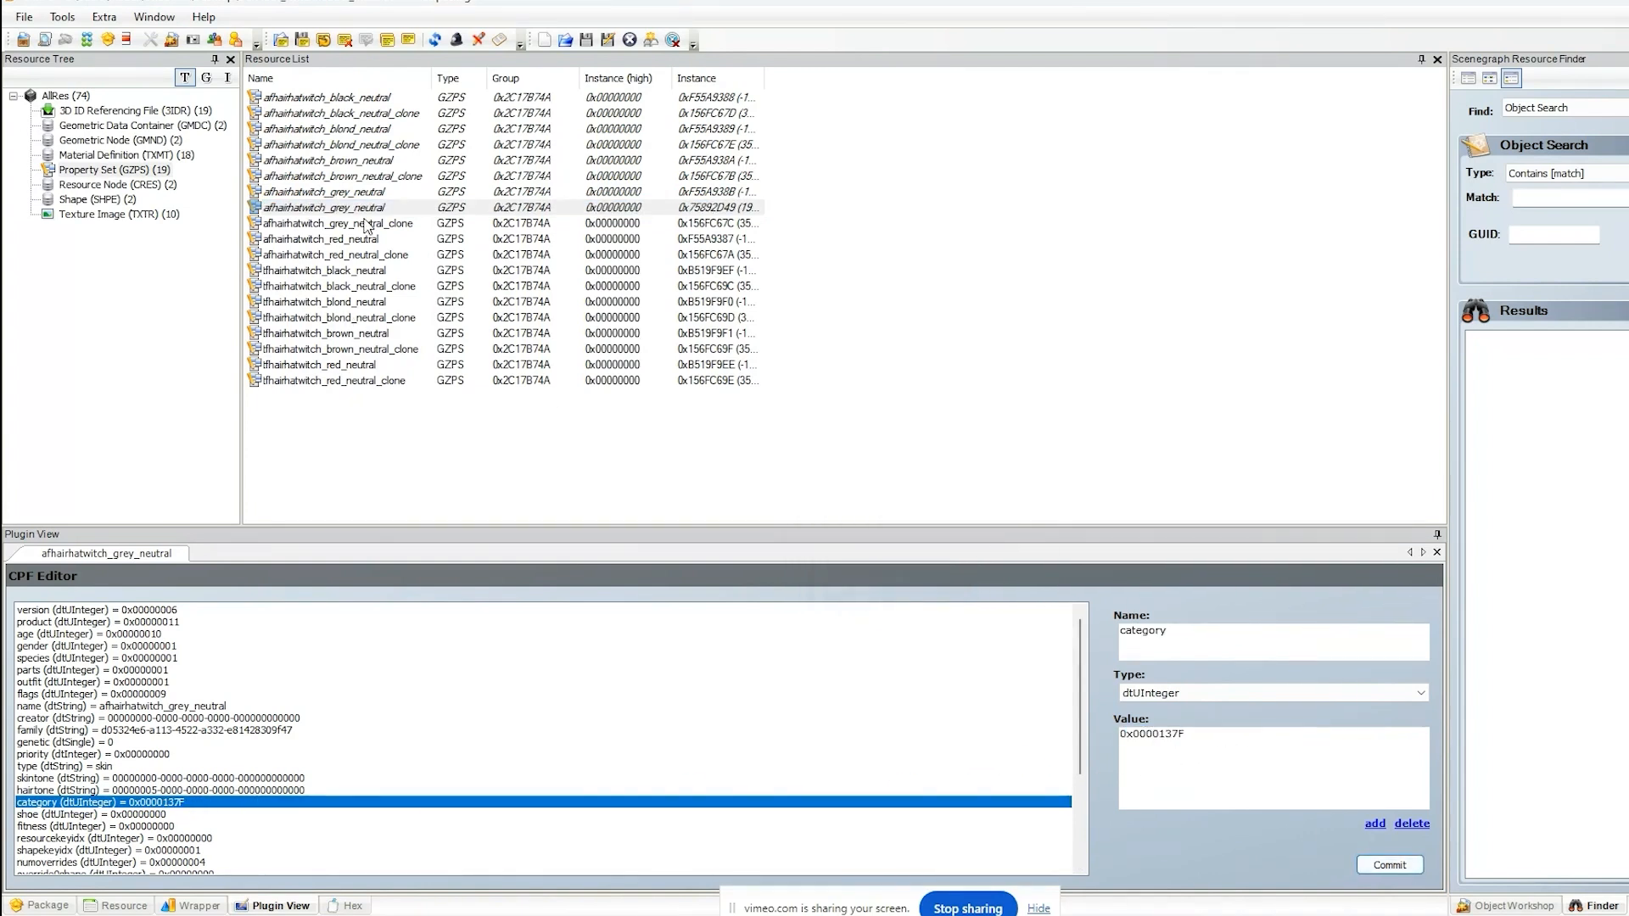
- Set the category of the afhairhatwitch_grey_neutral_clone Property Set to 0x0000137F and commit the change
click(364, 224)
click(193, 802)
drag(1198, 737, 1042, 735)
text(0x0000137F)
click(1402, 865)
click(912, 519)
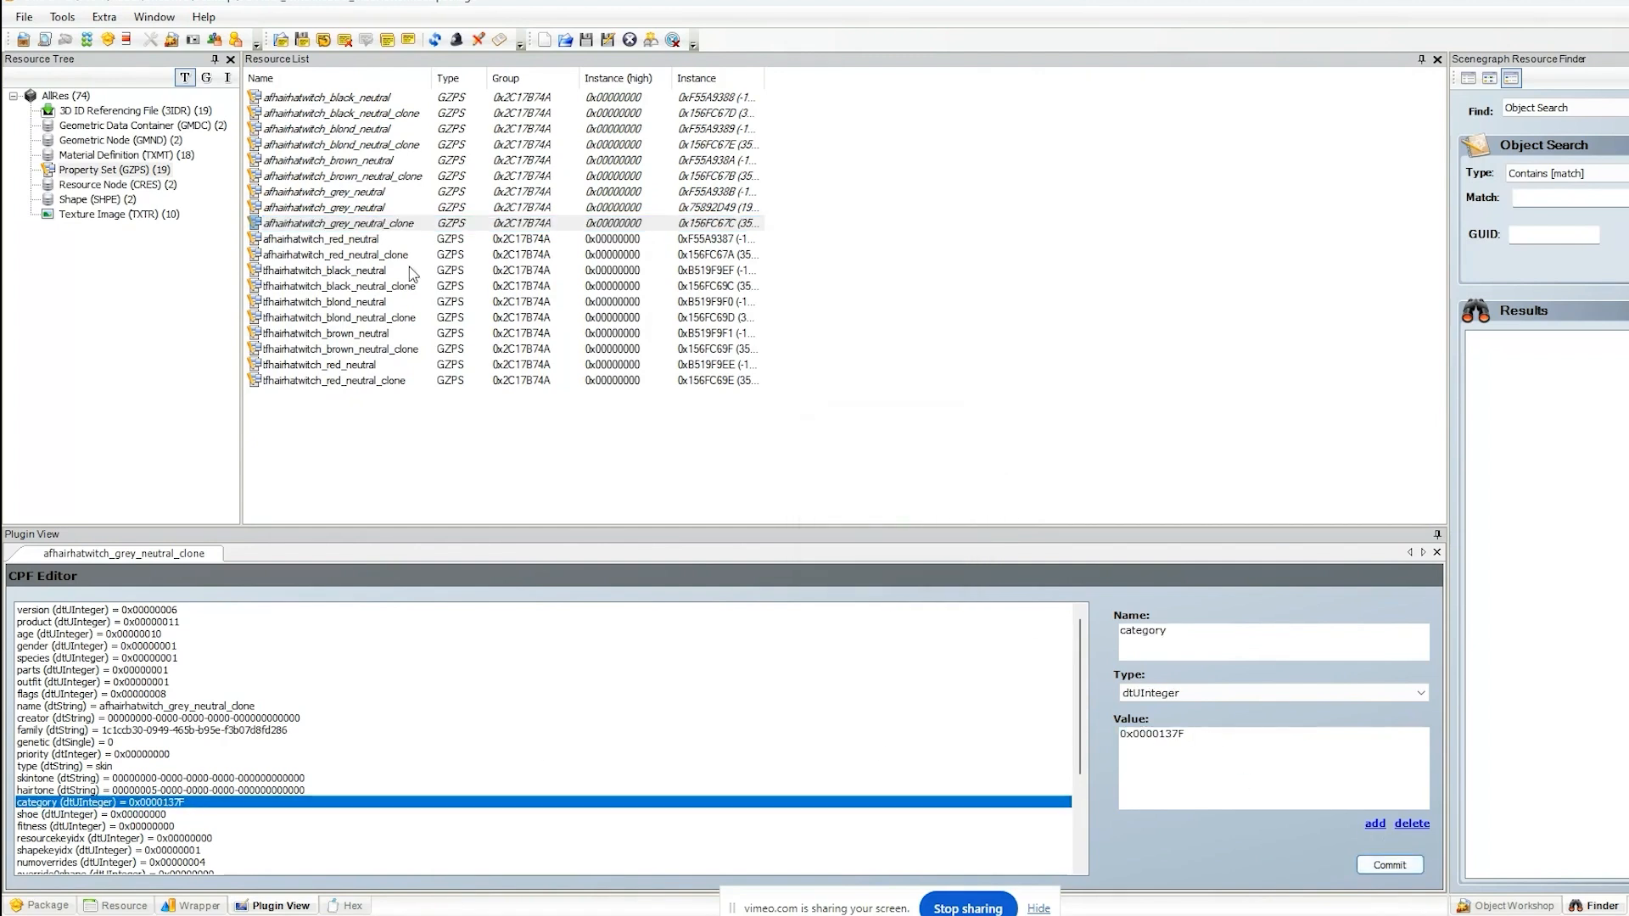
- Set the category of the afhairhatwitch_red_neutral Property Set to 0x0000137F and commit the change
click(386, 241)
click(192, 802)
drag(1192, 735, 1071, 734)
text(0x0000137F)
click(1389, 865)
click(924, 523)
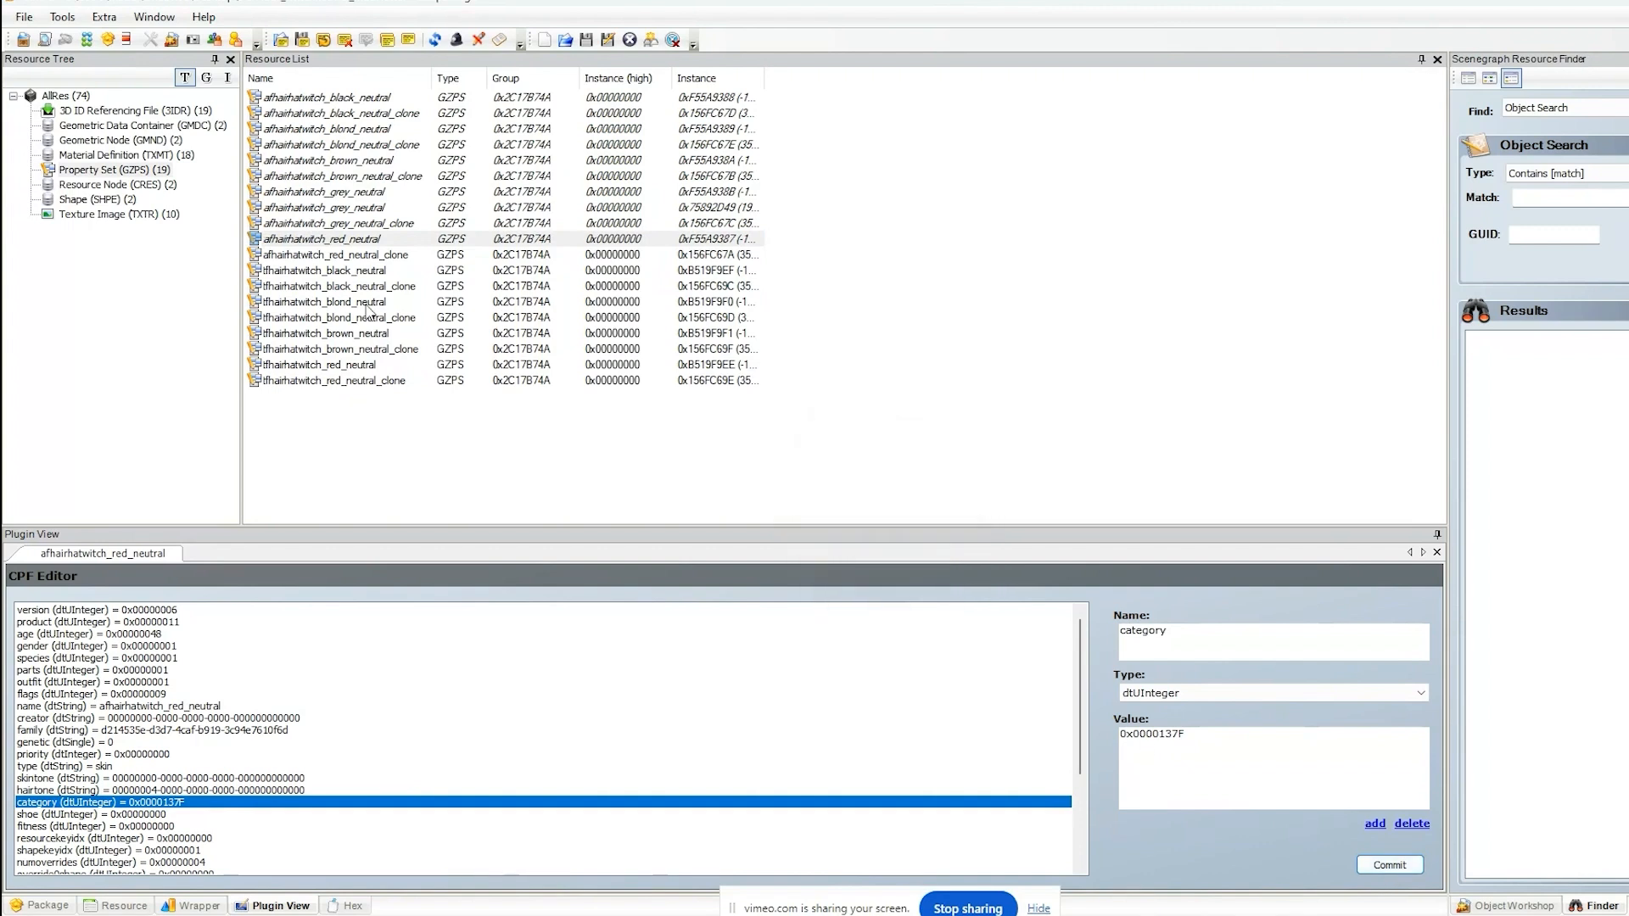
- Set the category of the afhairhatwitch_red_neutral_clone Property Set to 0x0000137F and commit the change
click(392, 257)
click(175, 802)
drag(1199, 735, 1009, 703)
text(0x0000137F)
click(1362, 864)
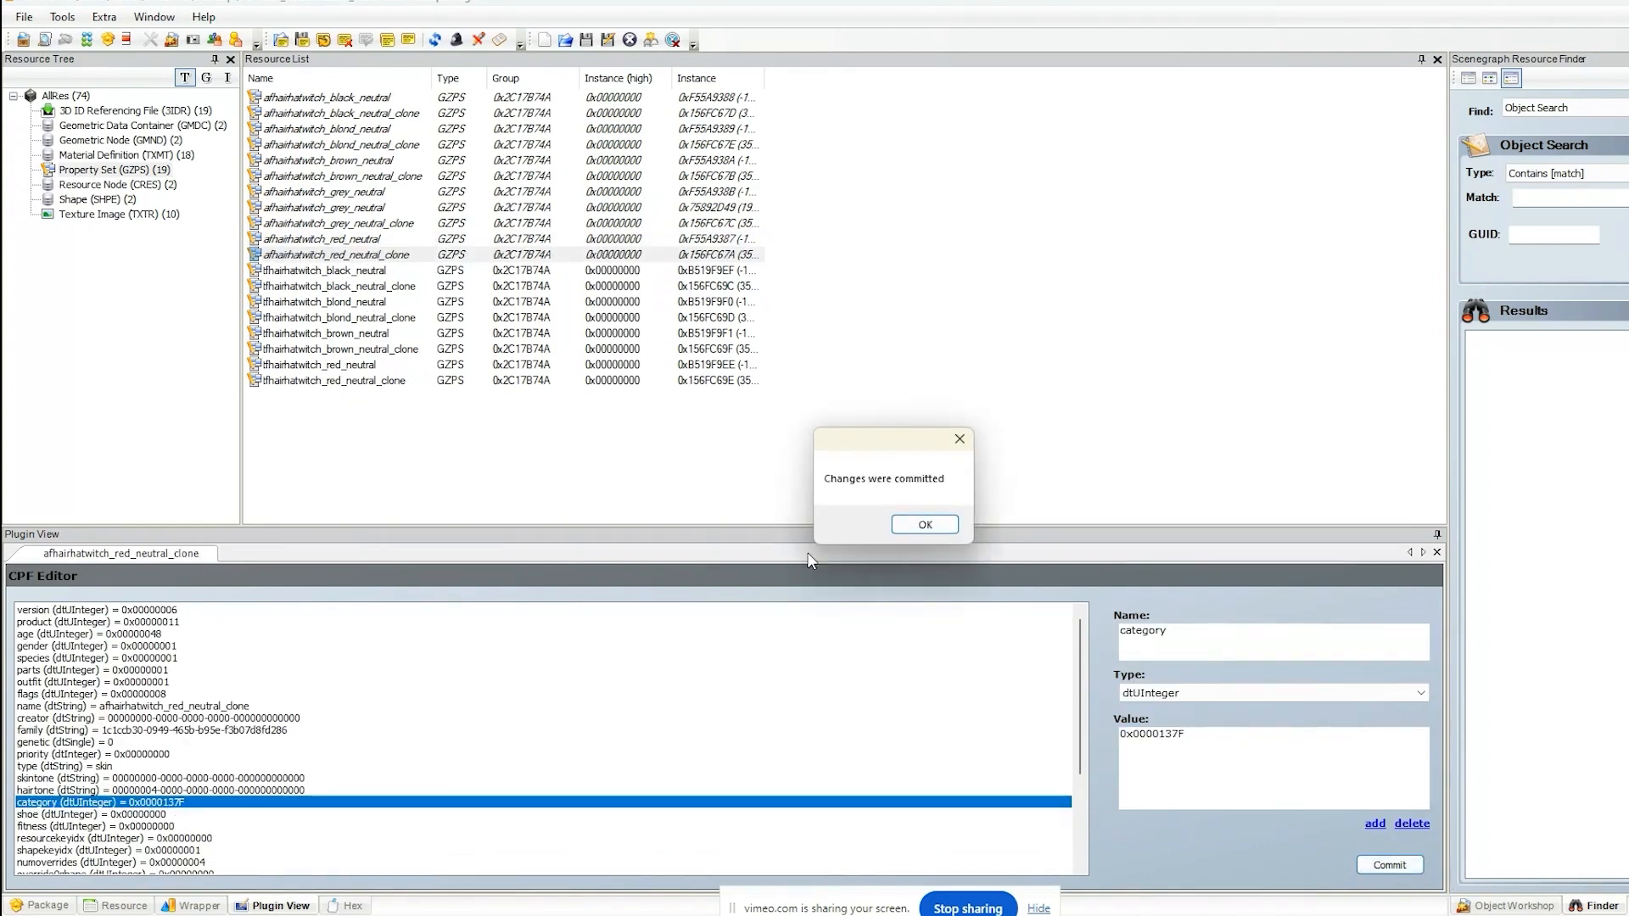
click(925, 525)
- Set the category of the tfhairhatwitch_black_neutral Property Set to 0x0000137F and commit the change
click(363, 272)
click(196, 804)
drag(1252, 755, 959, 723)
text(0x0000137F)
click(1389, 865)
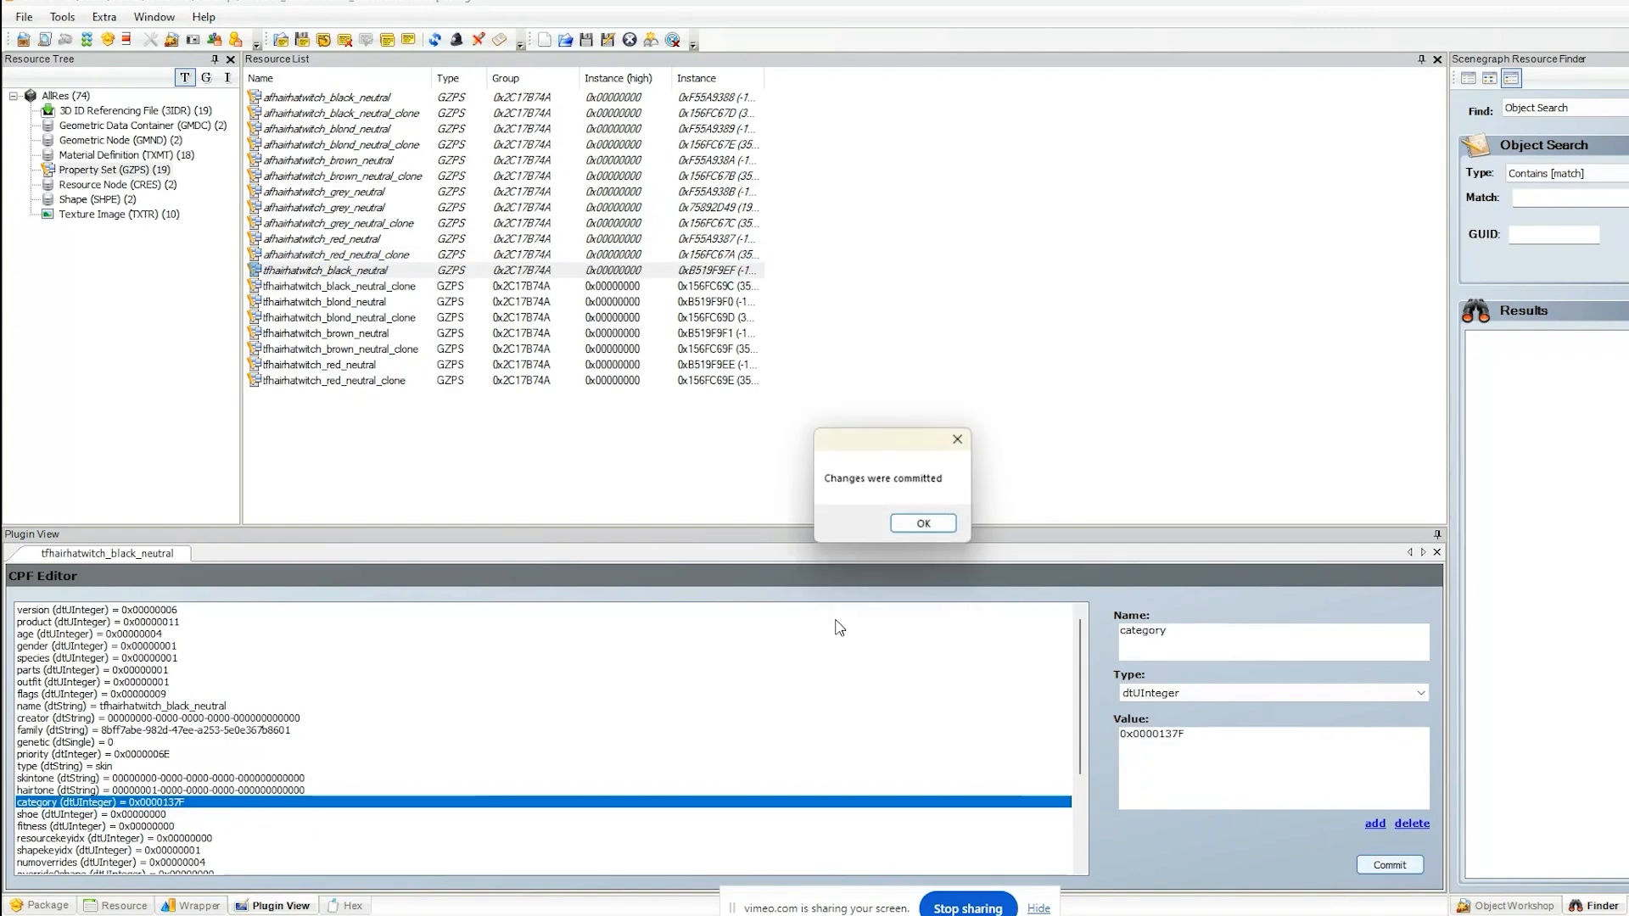
- Set the category of the tfhairhatwitch_black_neutral_clone Property Set to 0x0000137F and commit the change
click(335, 286)
click(189, 804)
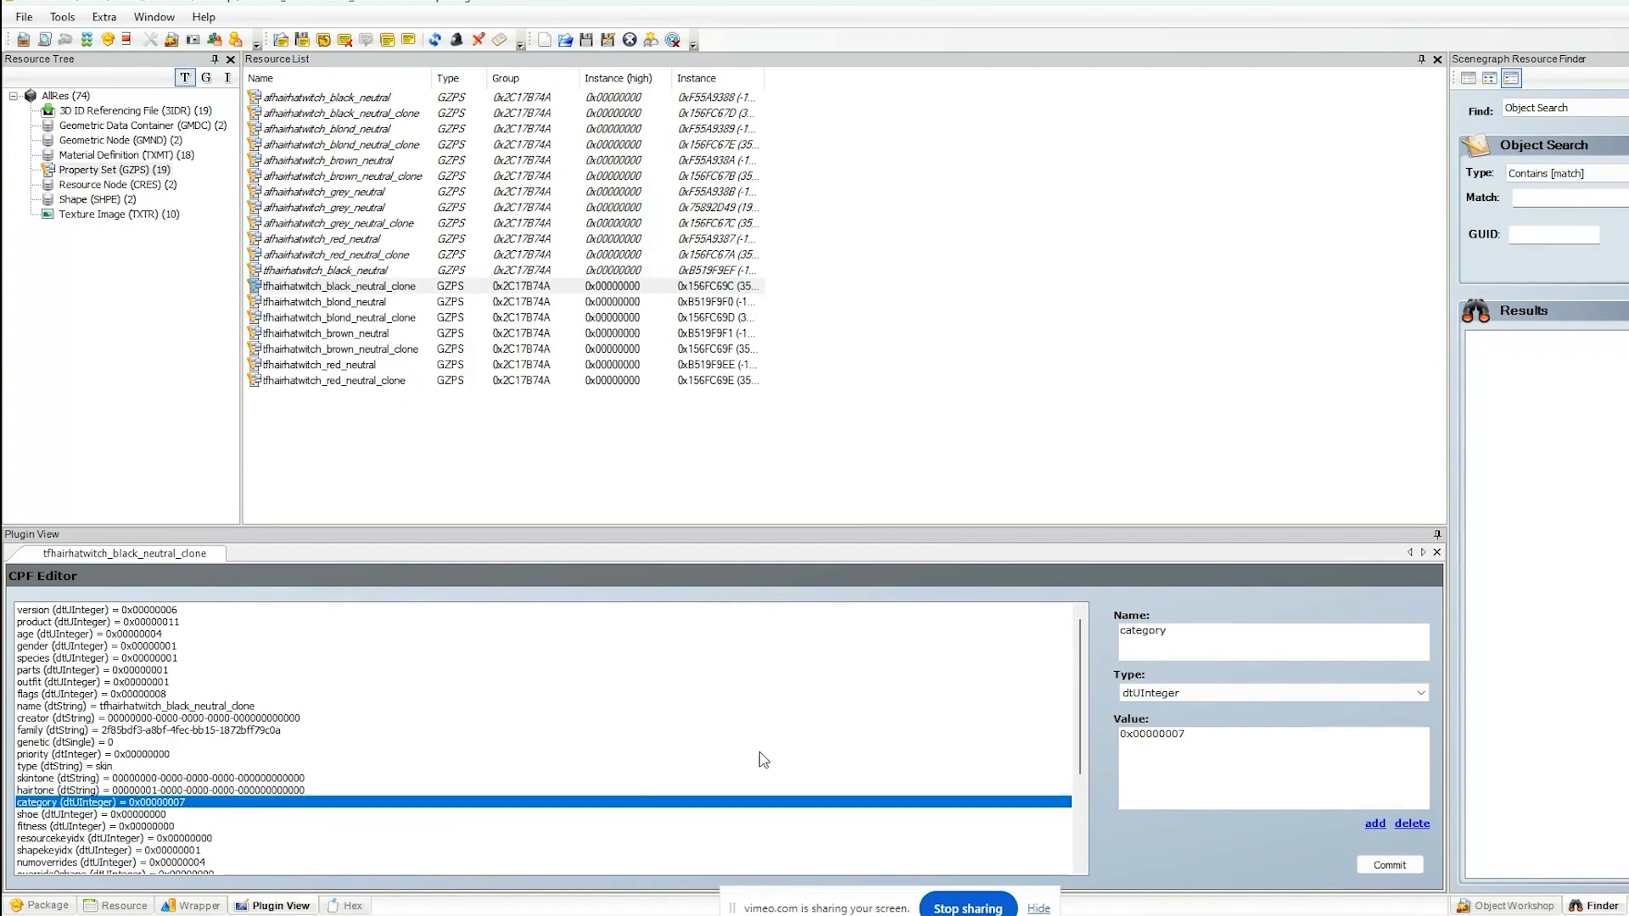
drag(1256, 752, 931, 705)
text(0x0000137F)
click(1388, 865)
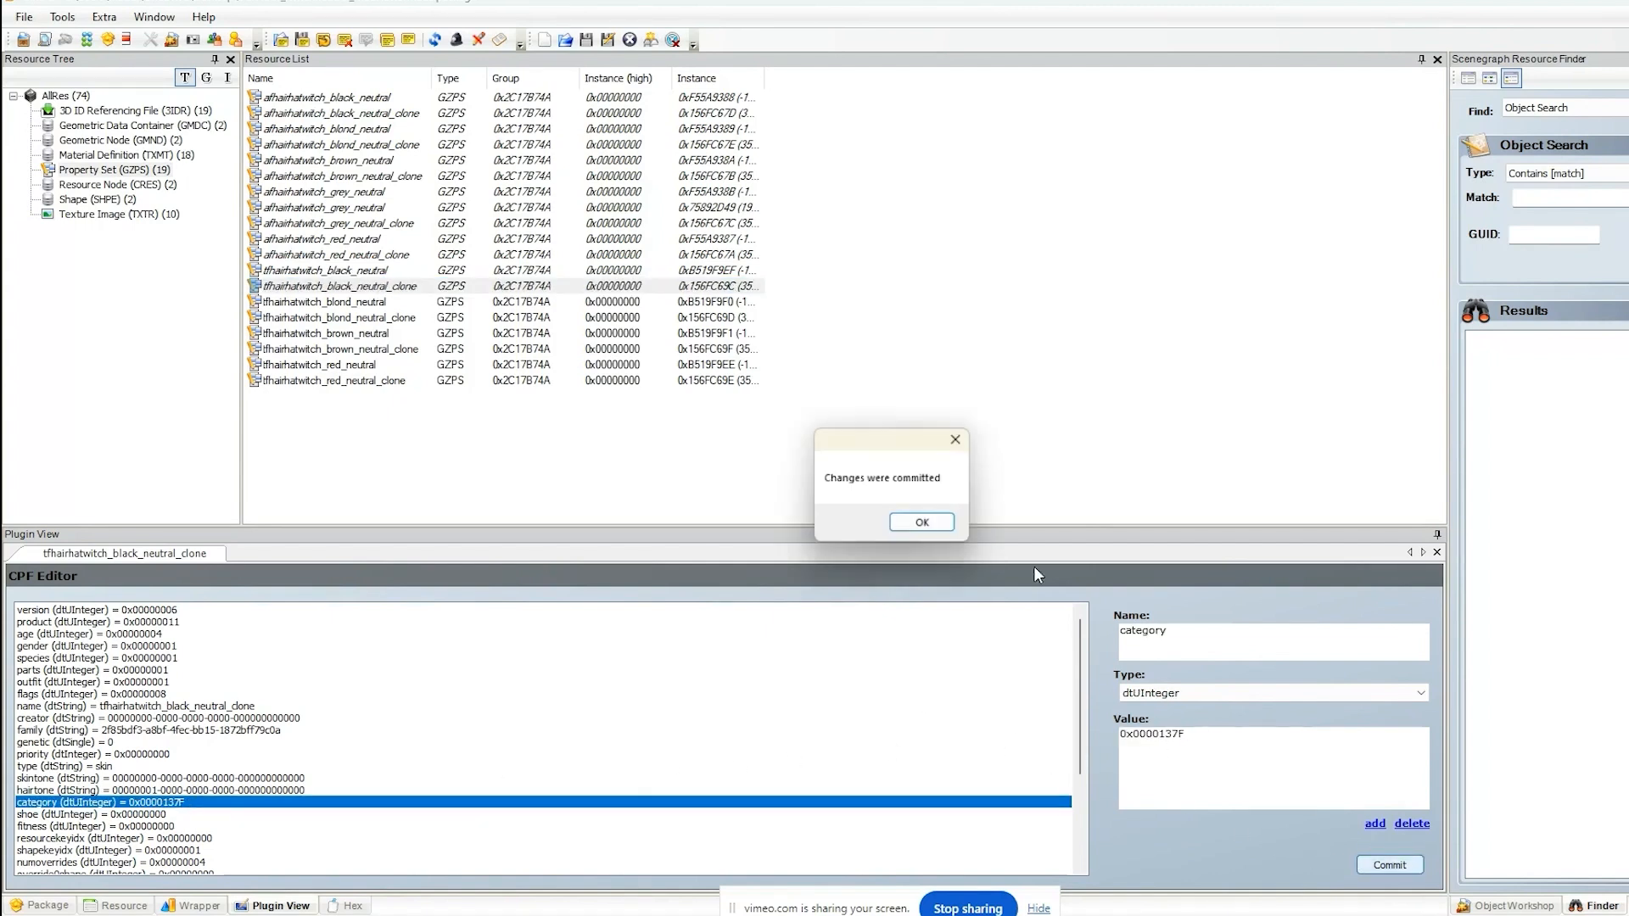
click(950, 534)
- Set the category of the tfhairhatwitch_blond_neutral Property Set to 0x0000137F and commit the change
click(357, 302)
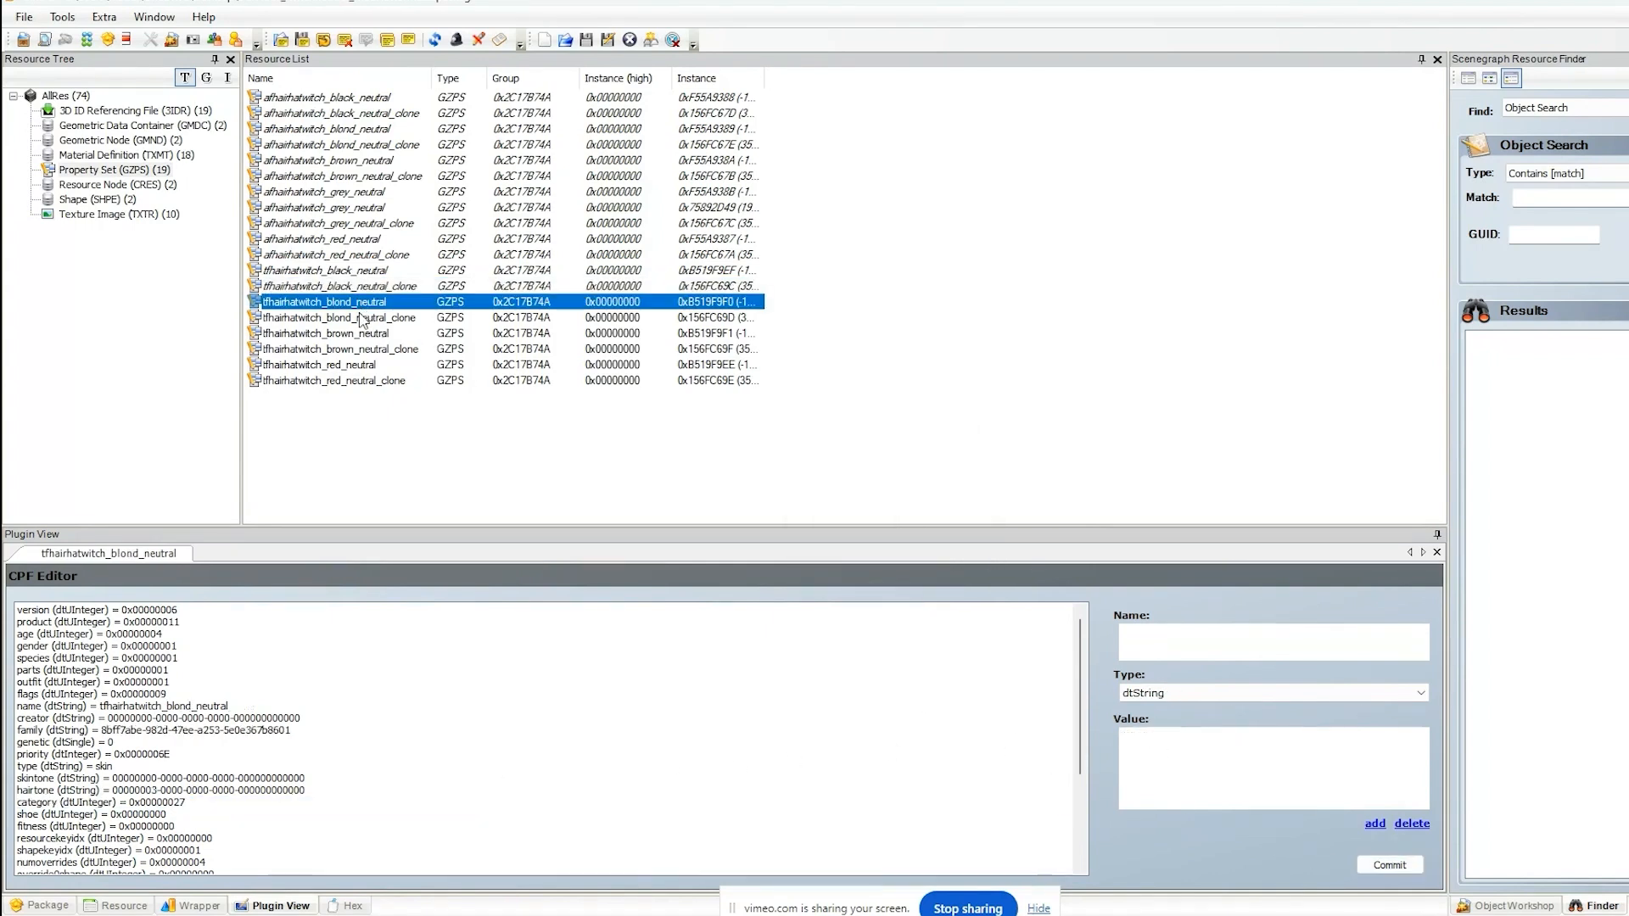
click(201, 803)
double_click(1200, 742)
text(0x0000137F)
click(1404, 867)
click(917, 526)
- Set the category of the tfhairhatwitch_blond_neutral_clone Property Set to 0x0000137F and commit the change
click(356, 317)
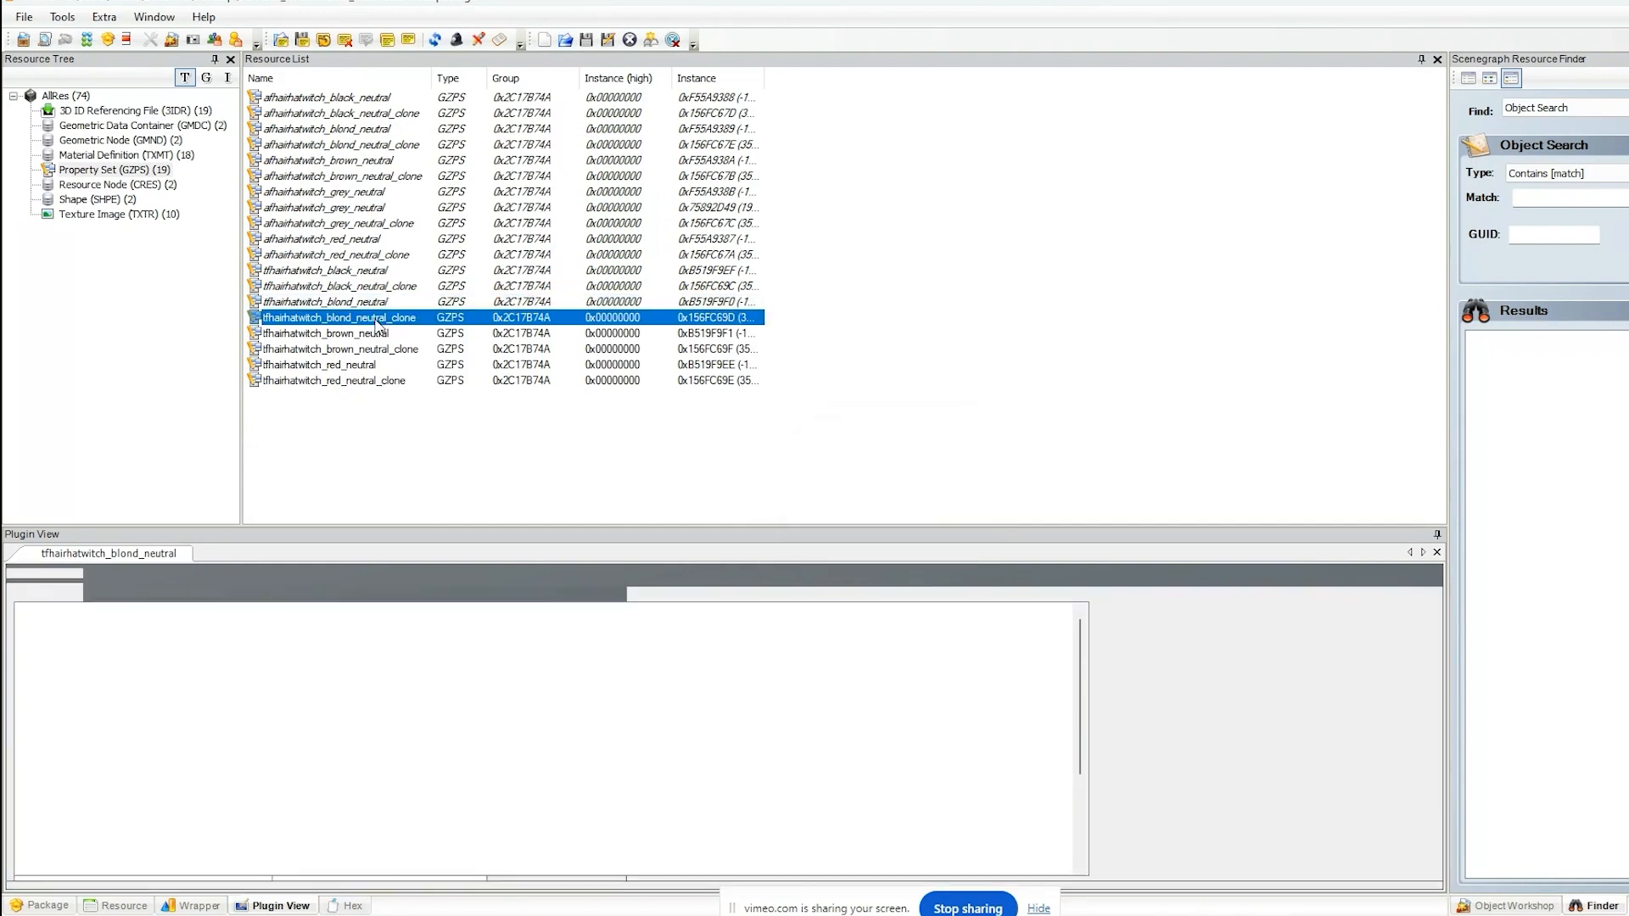
click(191, 802)
double_click(1242, 748)
text(0x0000137F)
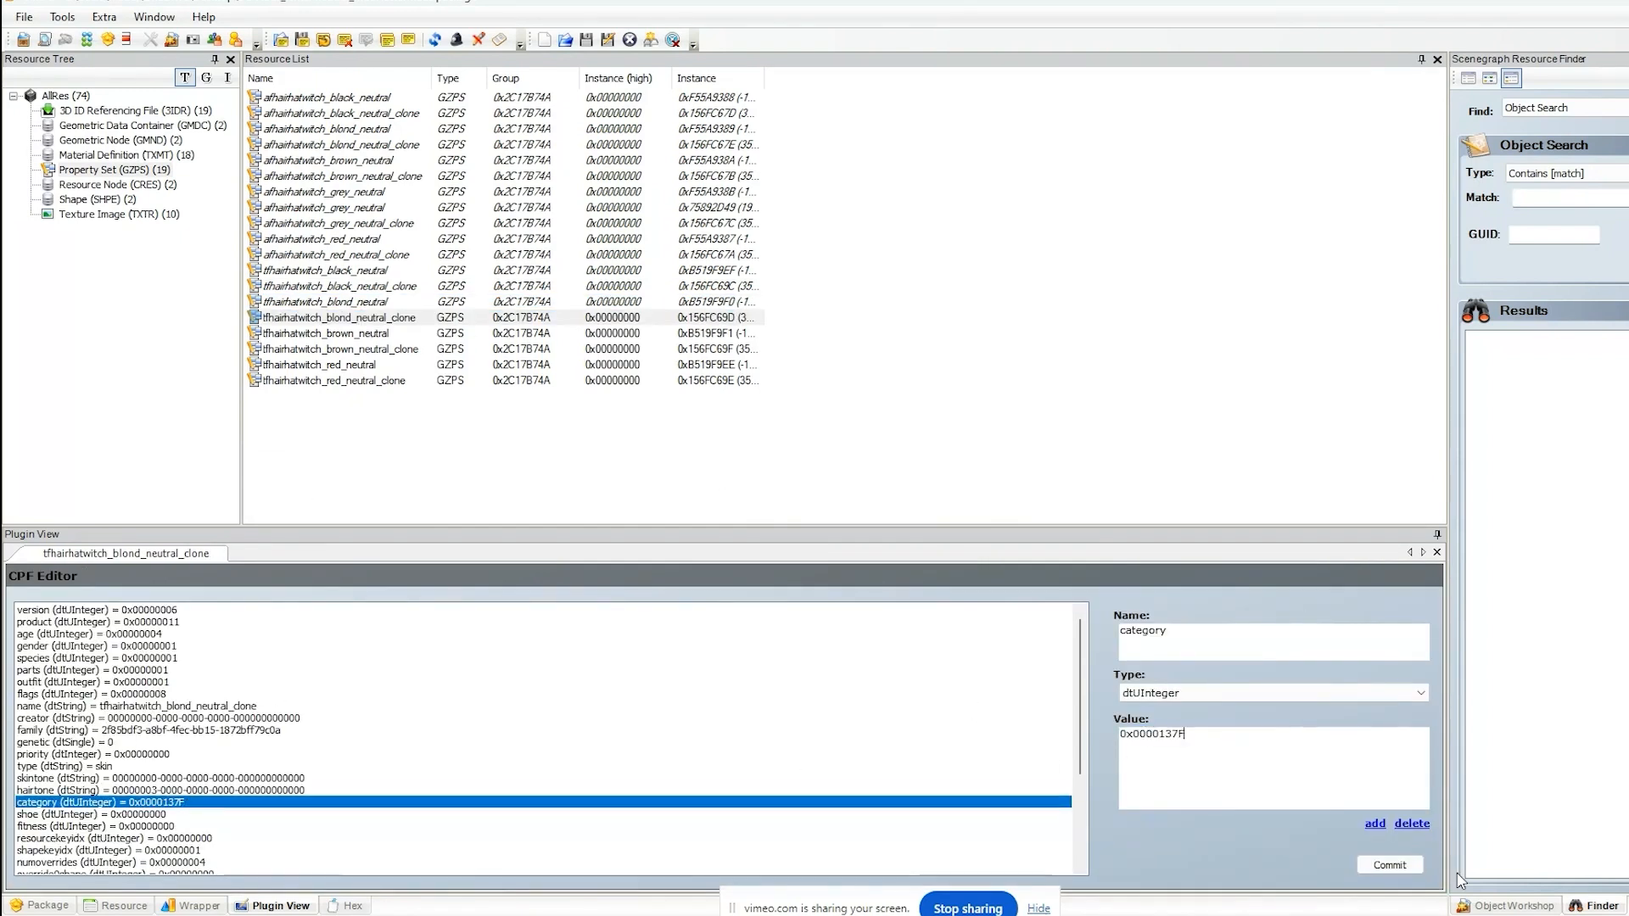
click(1389, 864)
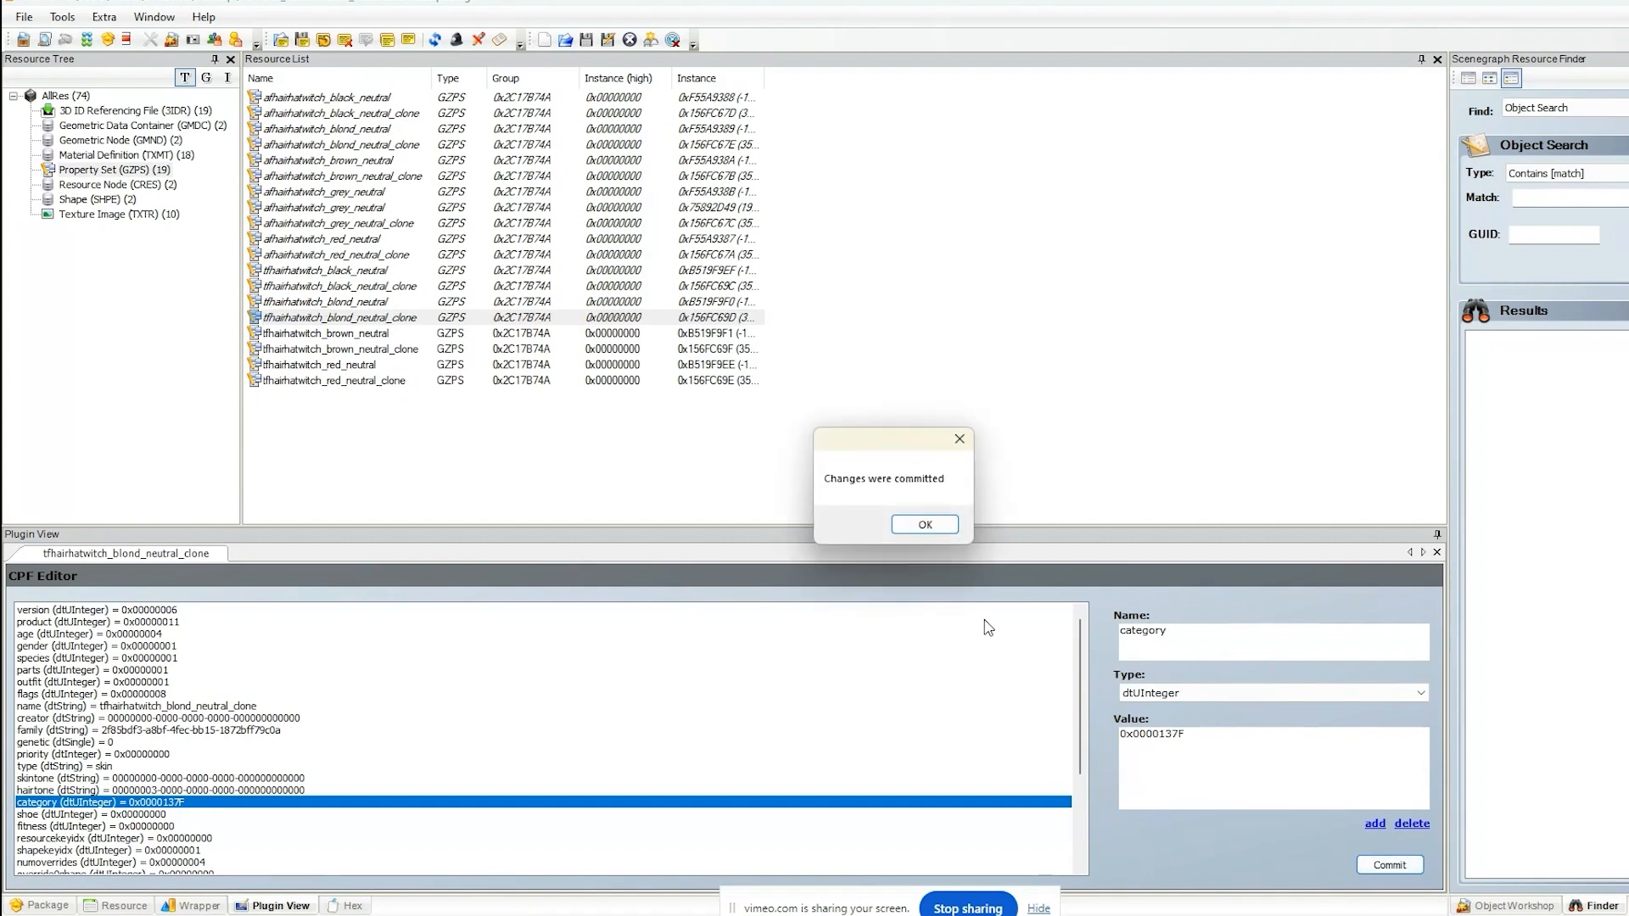
- Set the category of the tfhairhatwitch_brown_neutral Property Set to 0x0000137F and commit the change
click(925, 525)
click(339, 332)
click(184, 803)
double_click(1197, 751)
text(0x0000137F)
click(1383, 866)
click(927, 524)
- Set and commit category 0x0000137F for the tfhairhatwitch_brown_neutral_clone, red_neutral and red_neutral_clone Property Sets, and save the package
click(340, 348)
click(924, 524)
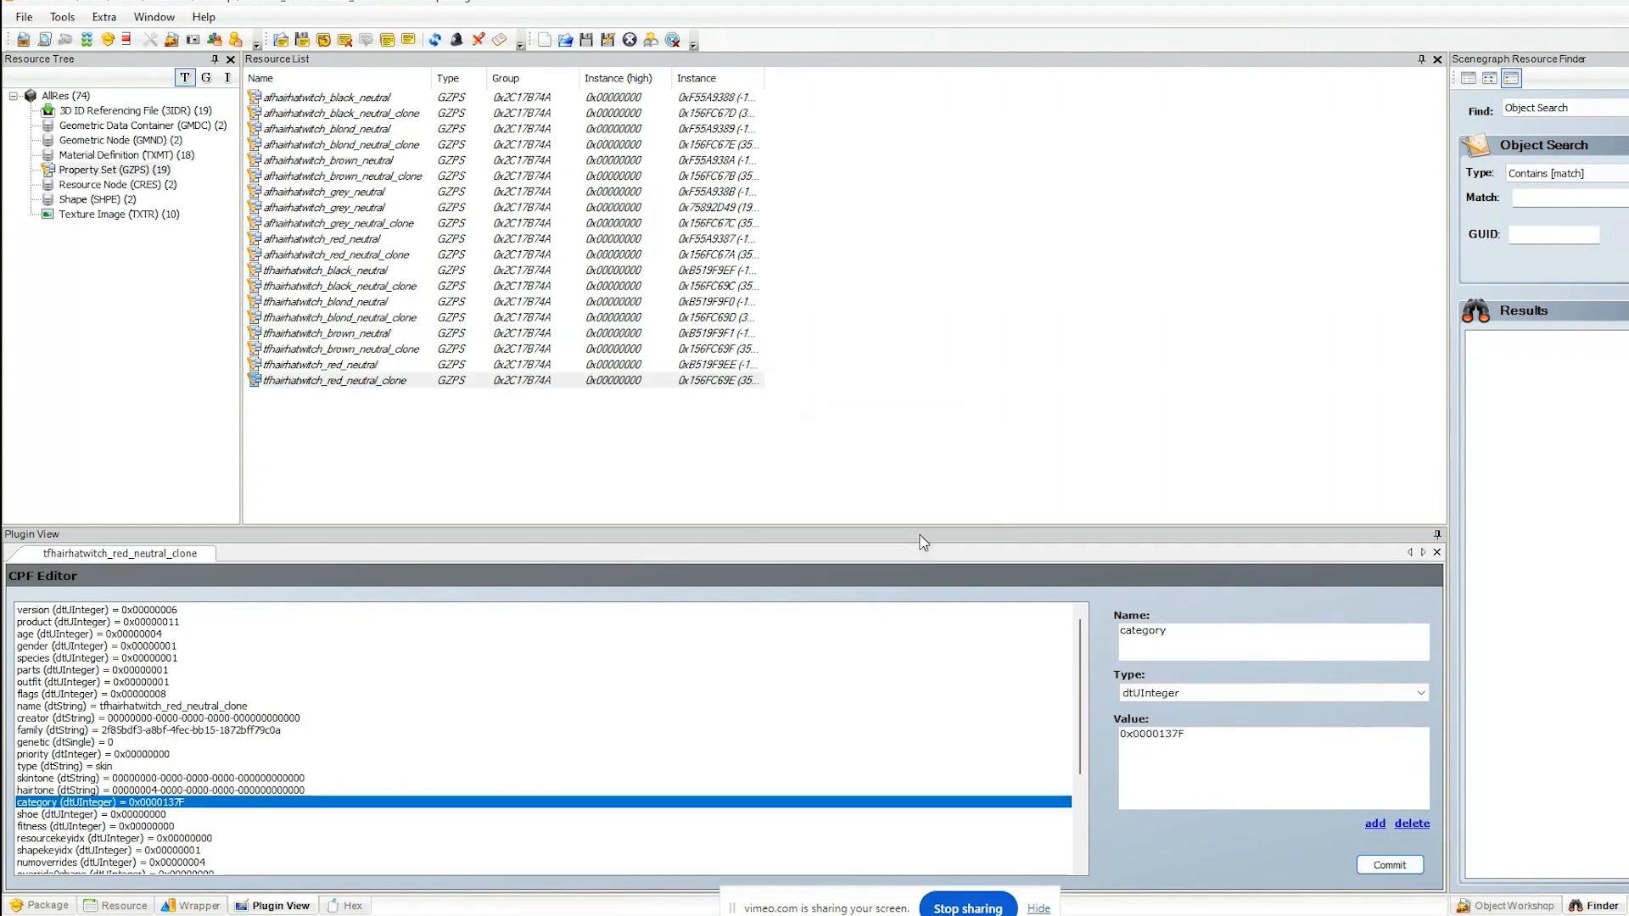
click(586, 40)
- Open the afhairhatwitch_black_neutral Property Set and examine its numoverrides value and the shape, subset and resourcekeyidx entries of override0
click(381, 98)
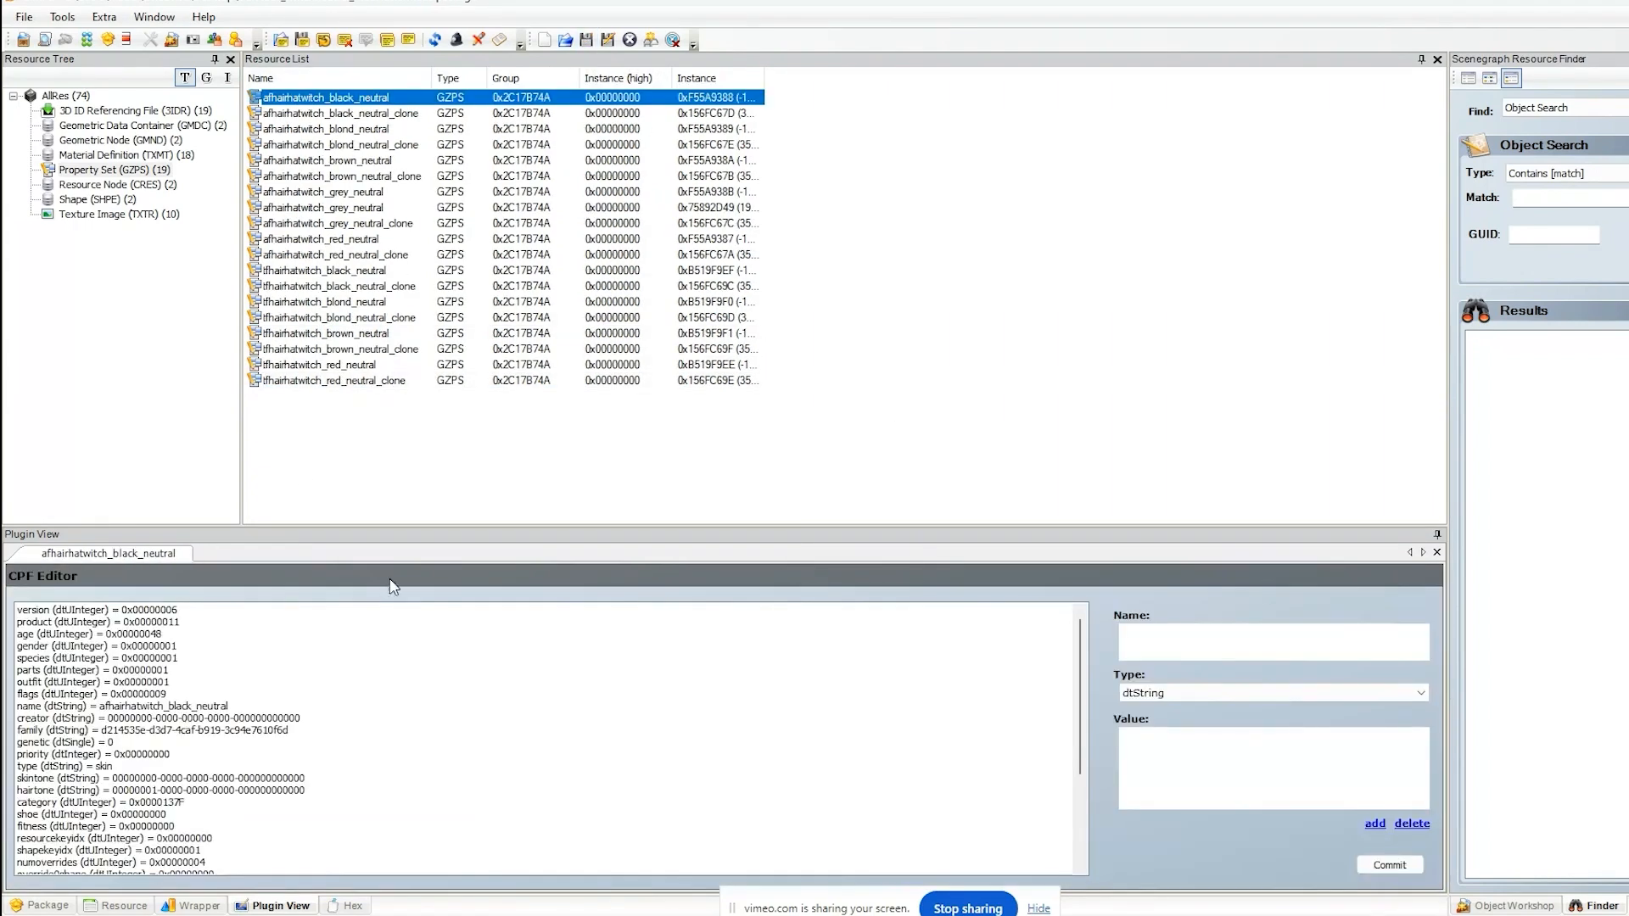
scroll(415, 630, down, 2)
scroll(312, 802, down, 1)
scroll(311, 802, down, 1)
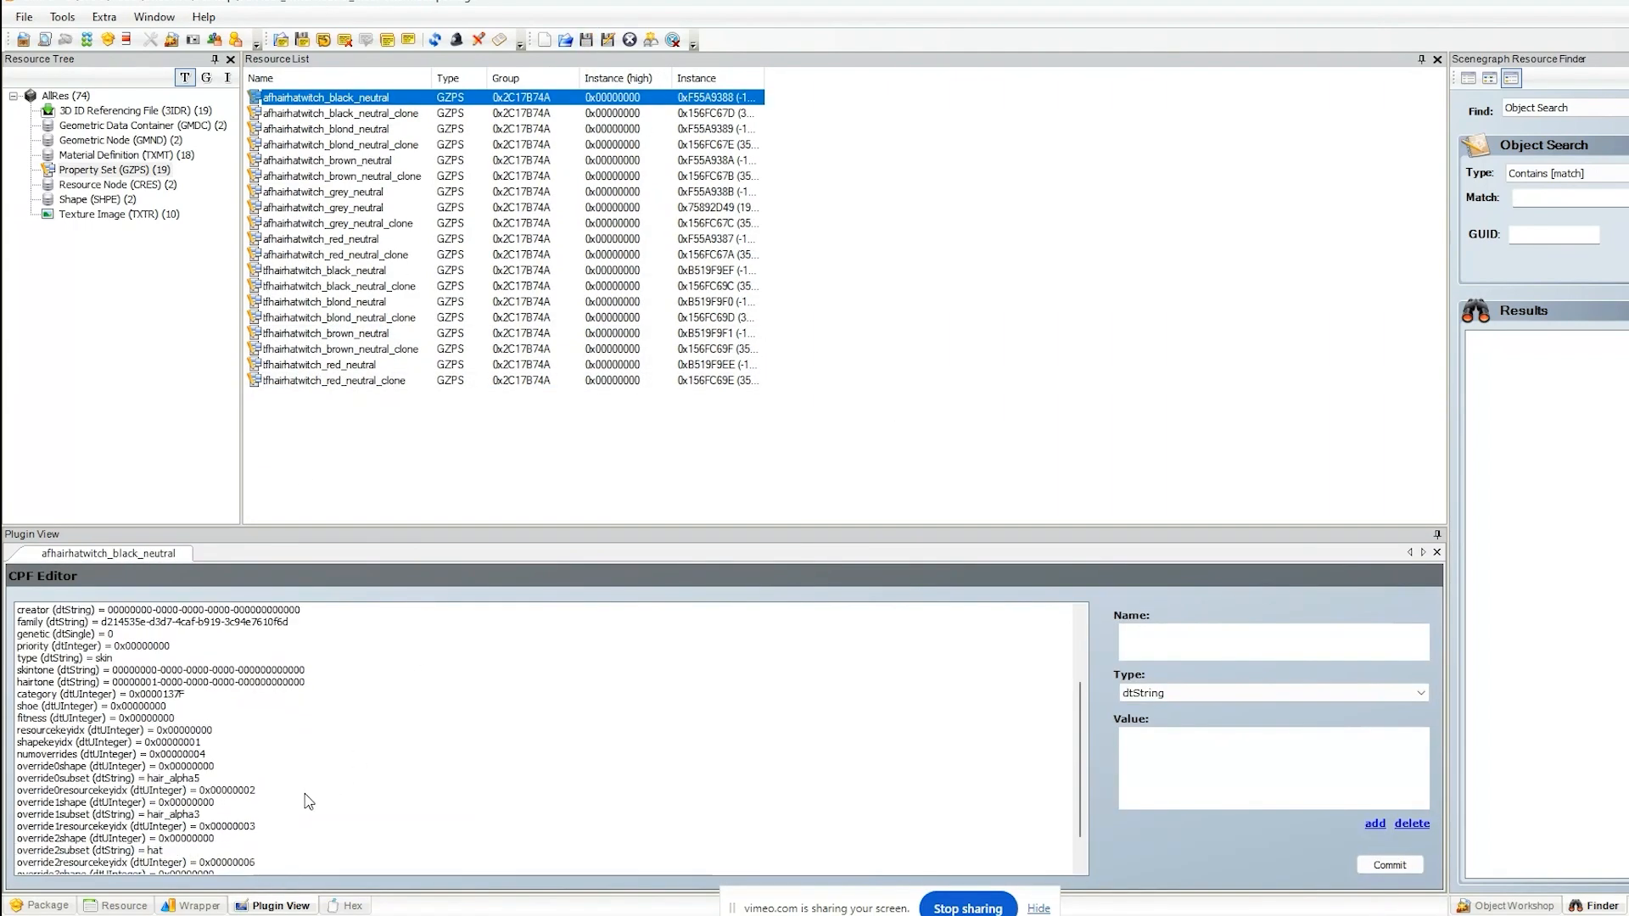
scroll(304, 802, down, 1)
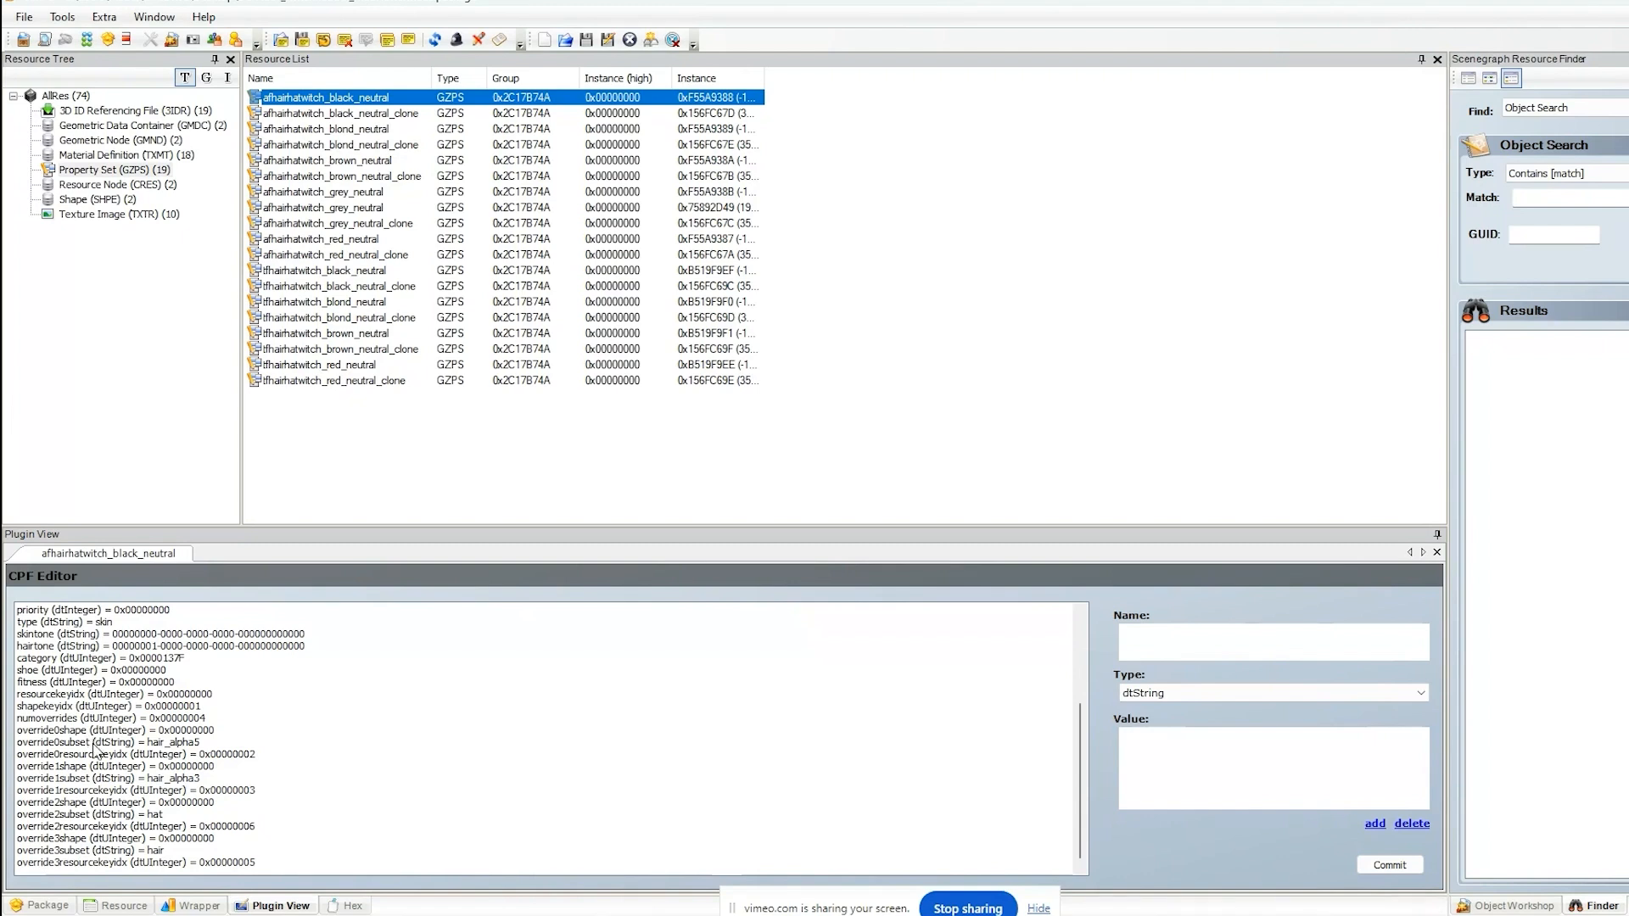
click(92, 732)
click(92, 743)
click(93, 754)
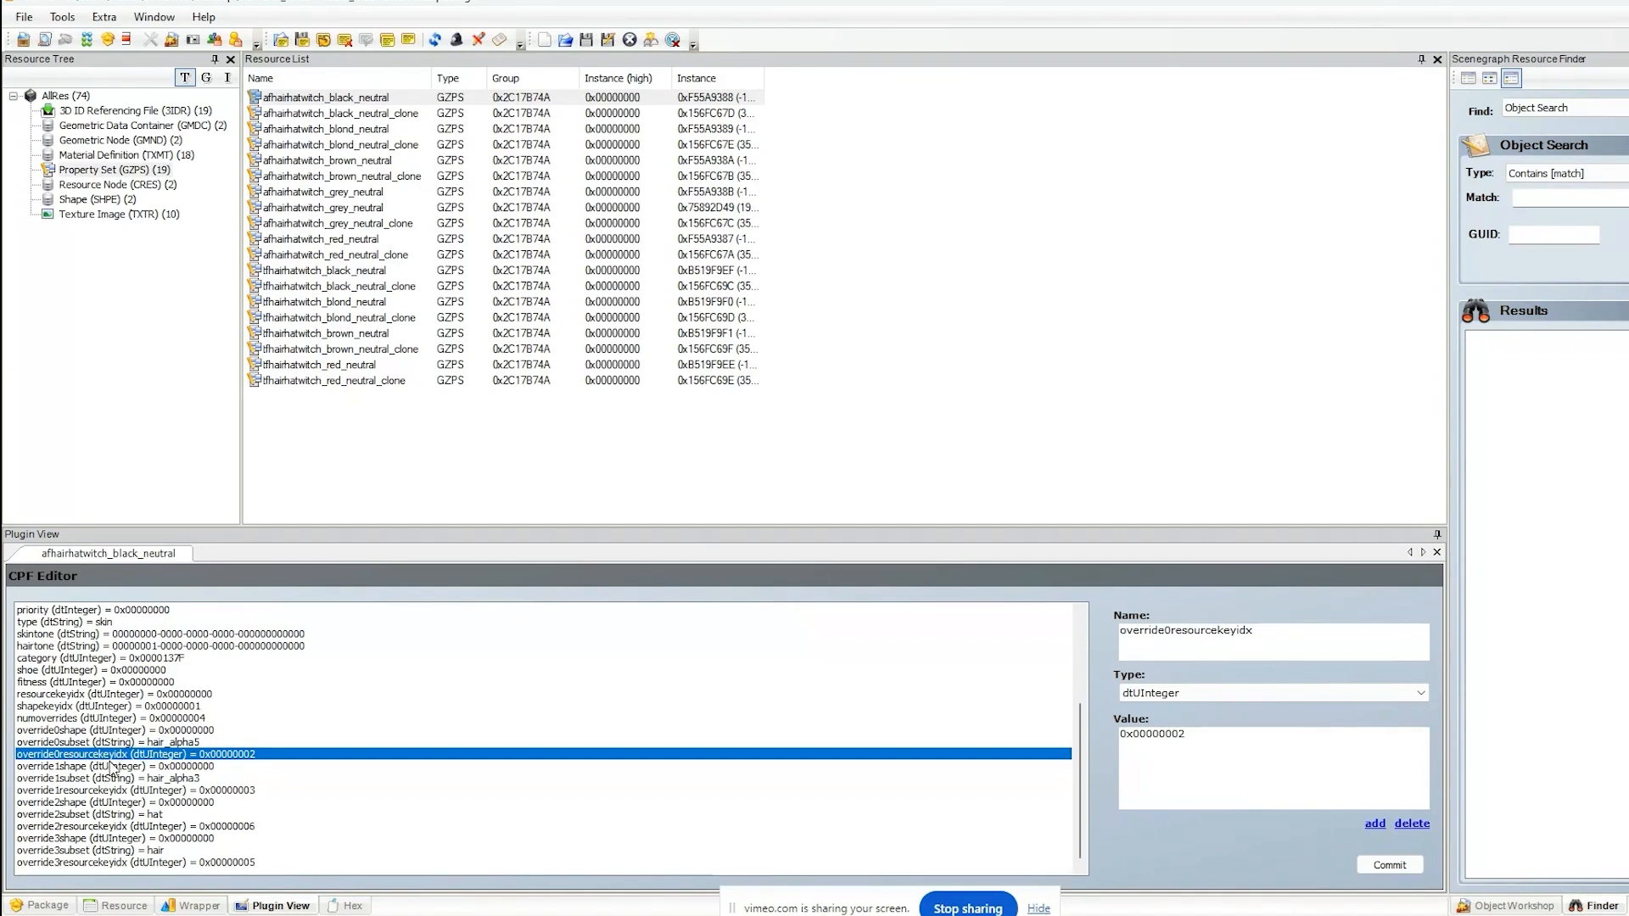
click(101, 732)
click(102, 743)
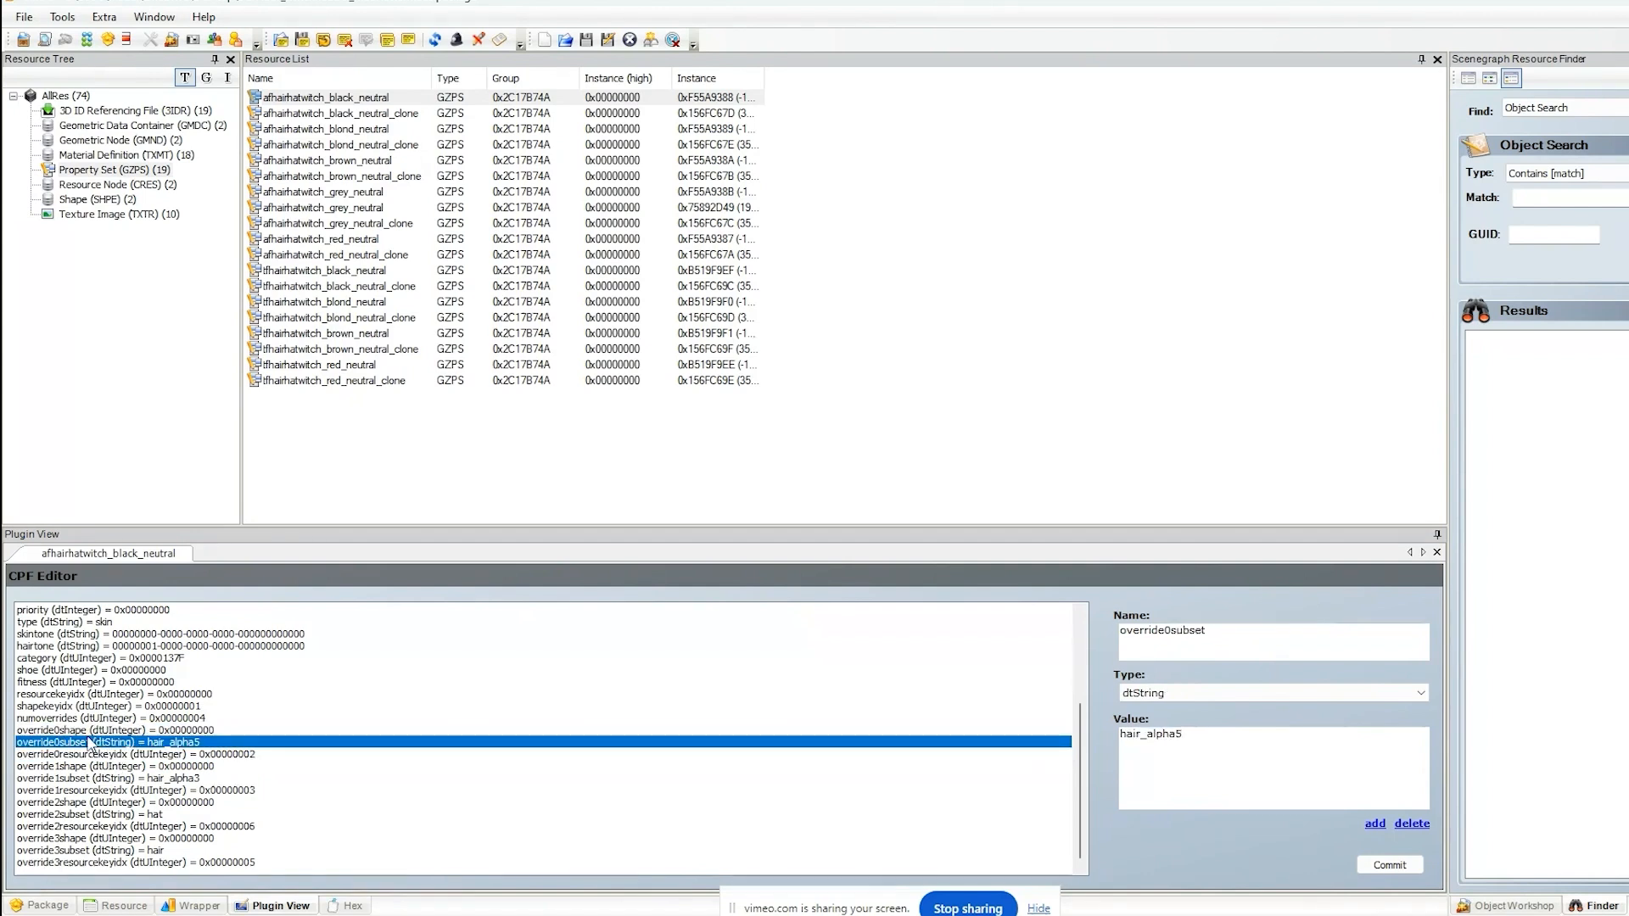
click(83, 733)
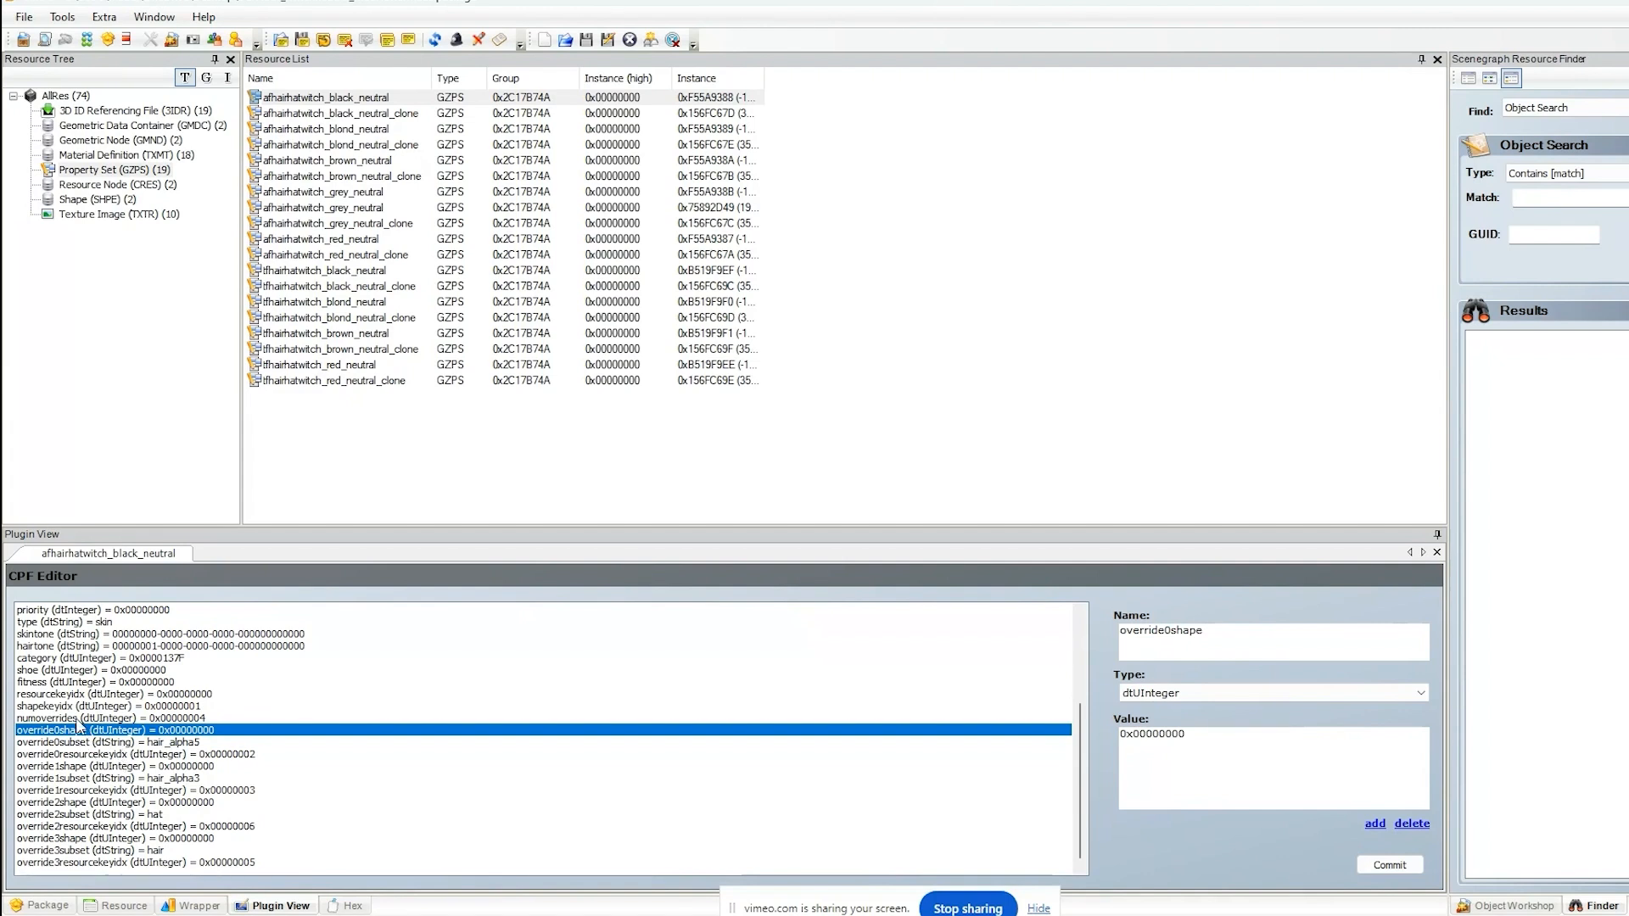
click(224, 718)
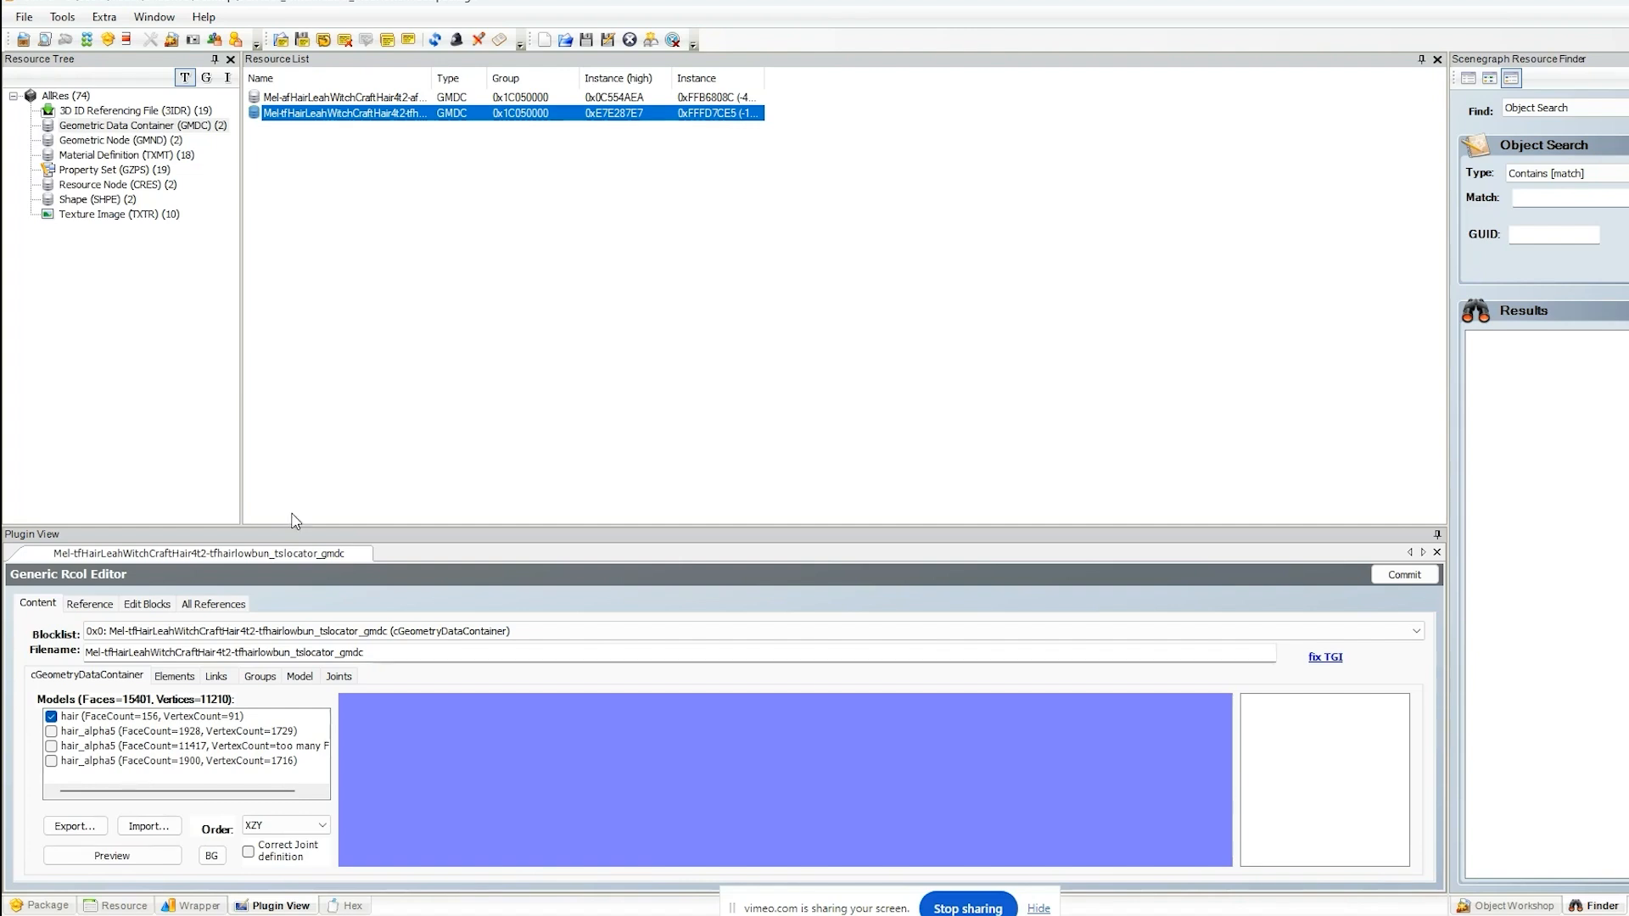
- Preview the teen hair mesh in its Geometric Data Container, comparing the hair group alone with all hair_alpha5 groups included
click(112, 855)
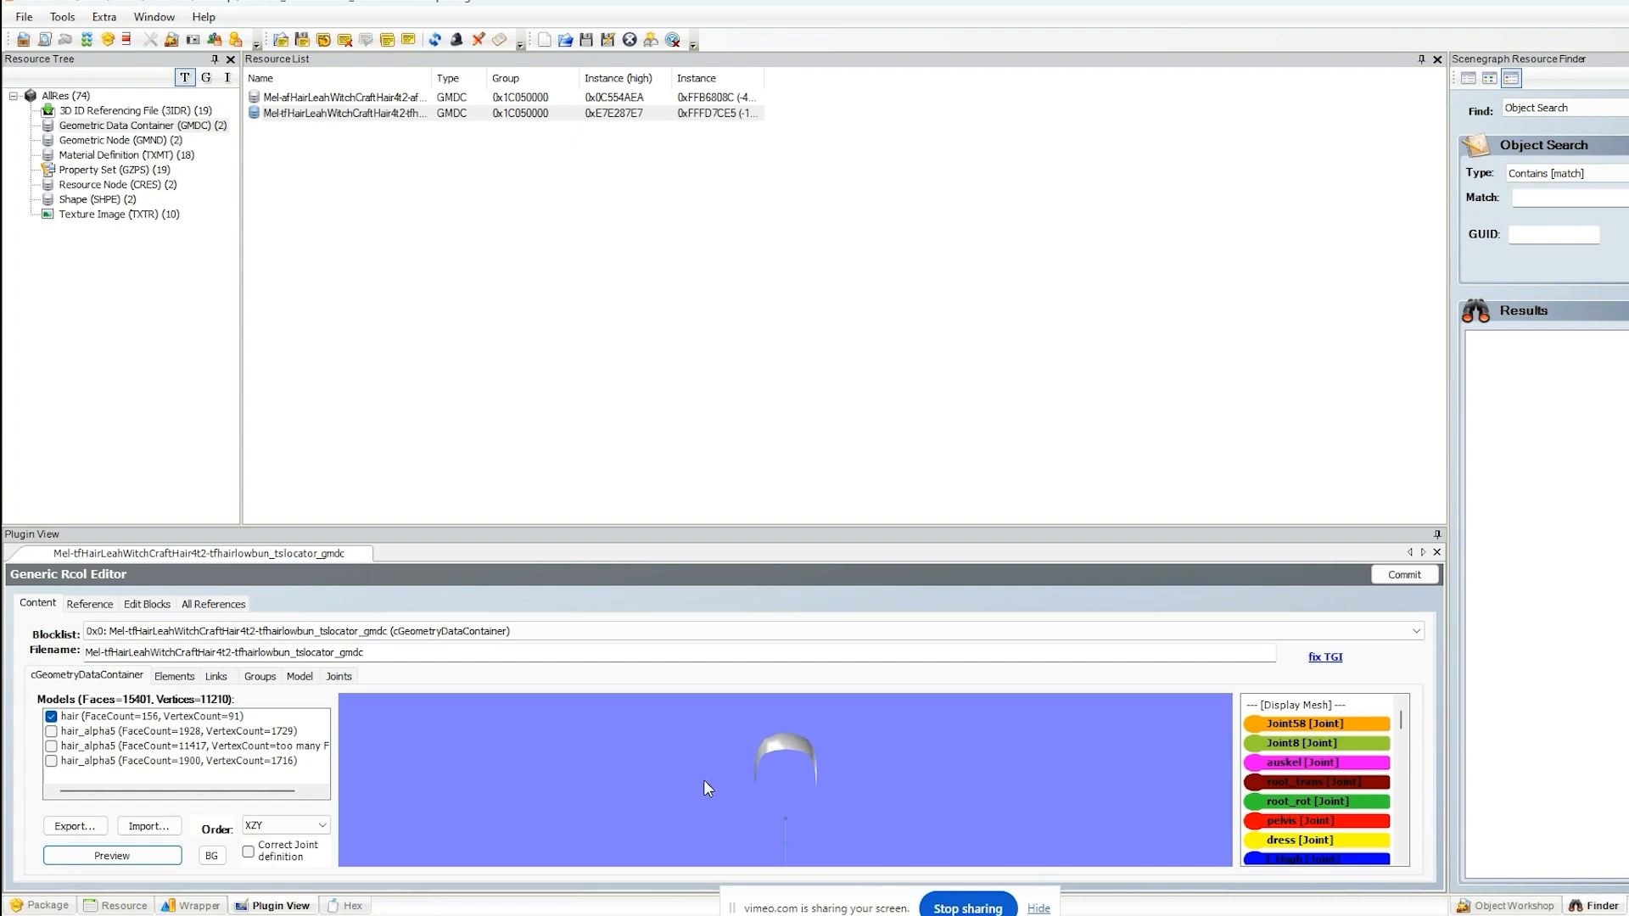
click(51, 731)
click(50, 747)
click(51, 761)
click(112, 855)
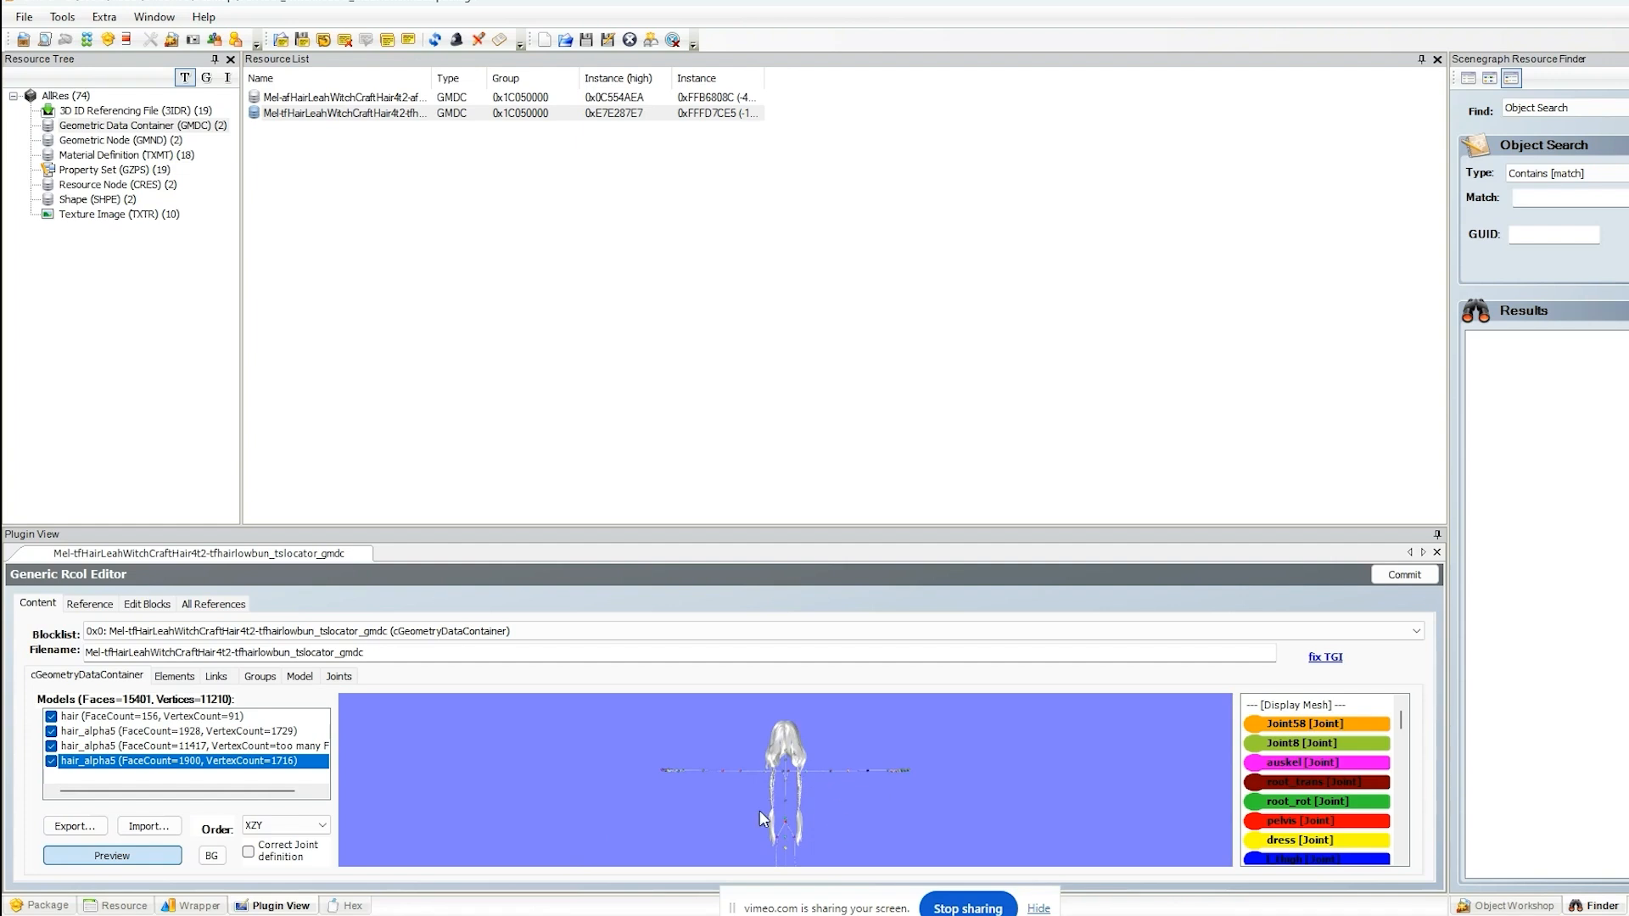
click(51, 761)
click(51, 747)
click(51, 732)
click(101, 859)
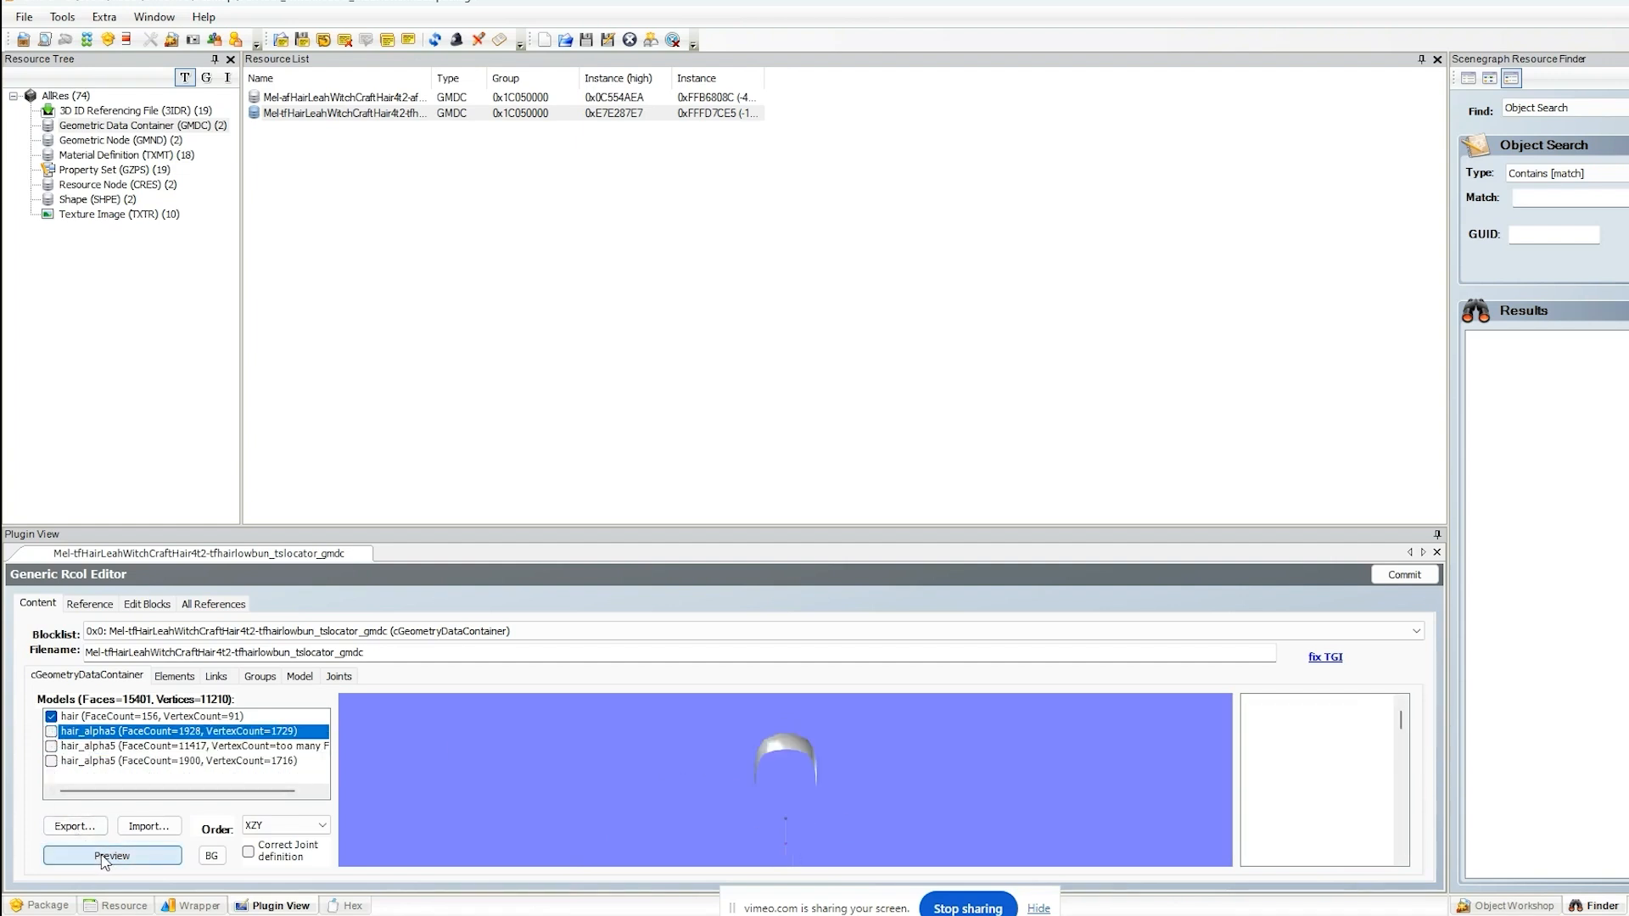
click(121, 719)
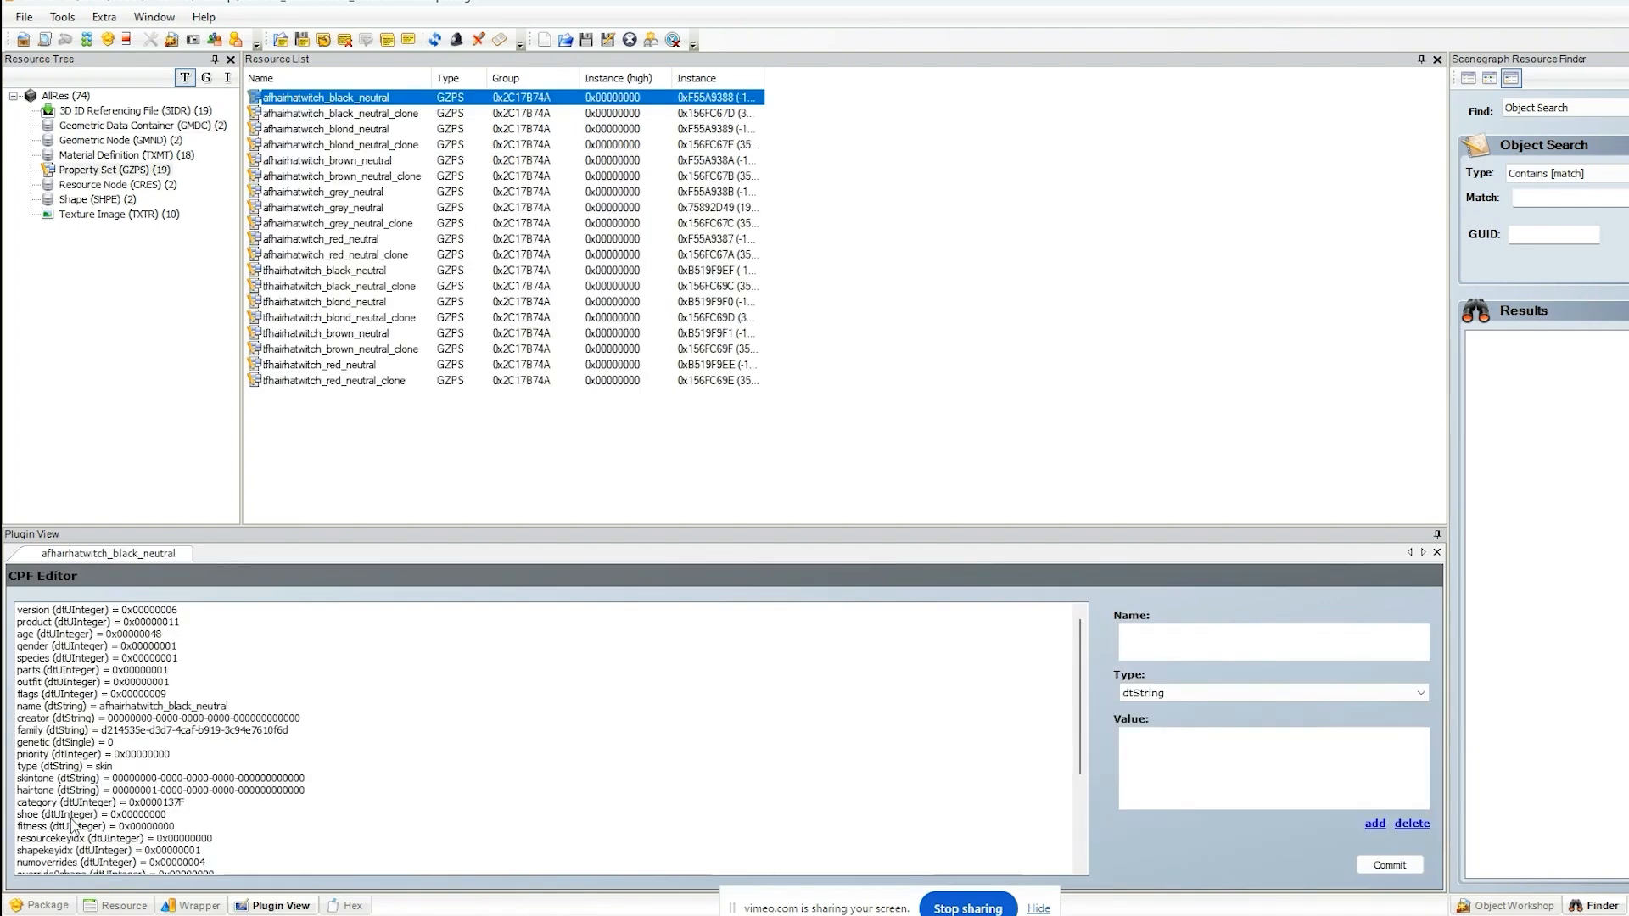
- Set numoverrides in the afhairhatwitch_black_neutral Property Set to 0x00000002
scroll(71, 820, down, 2)
click(70, 791)
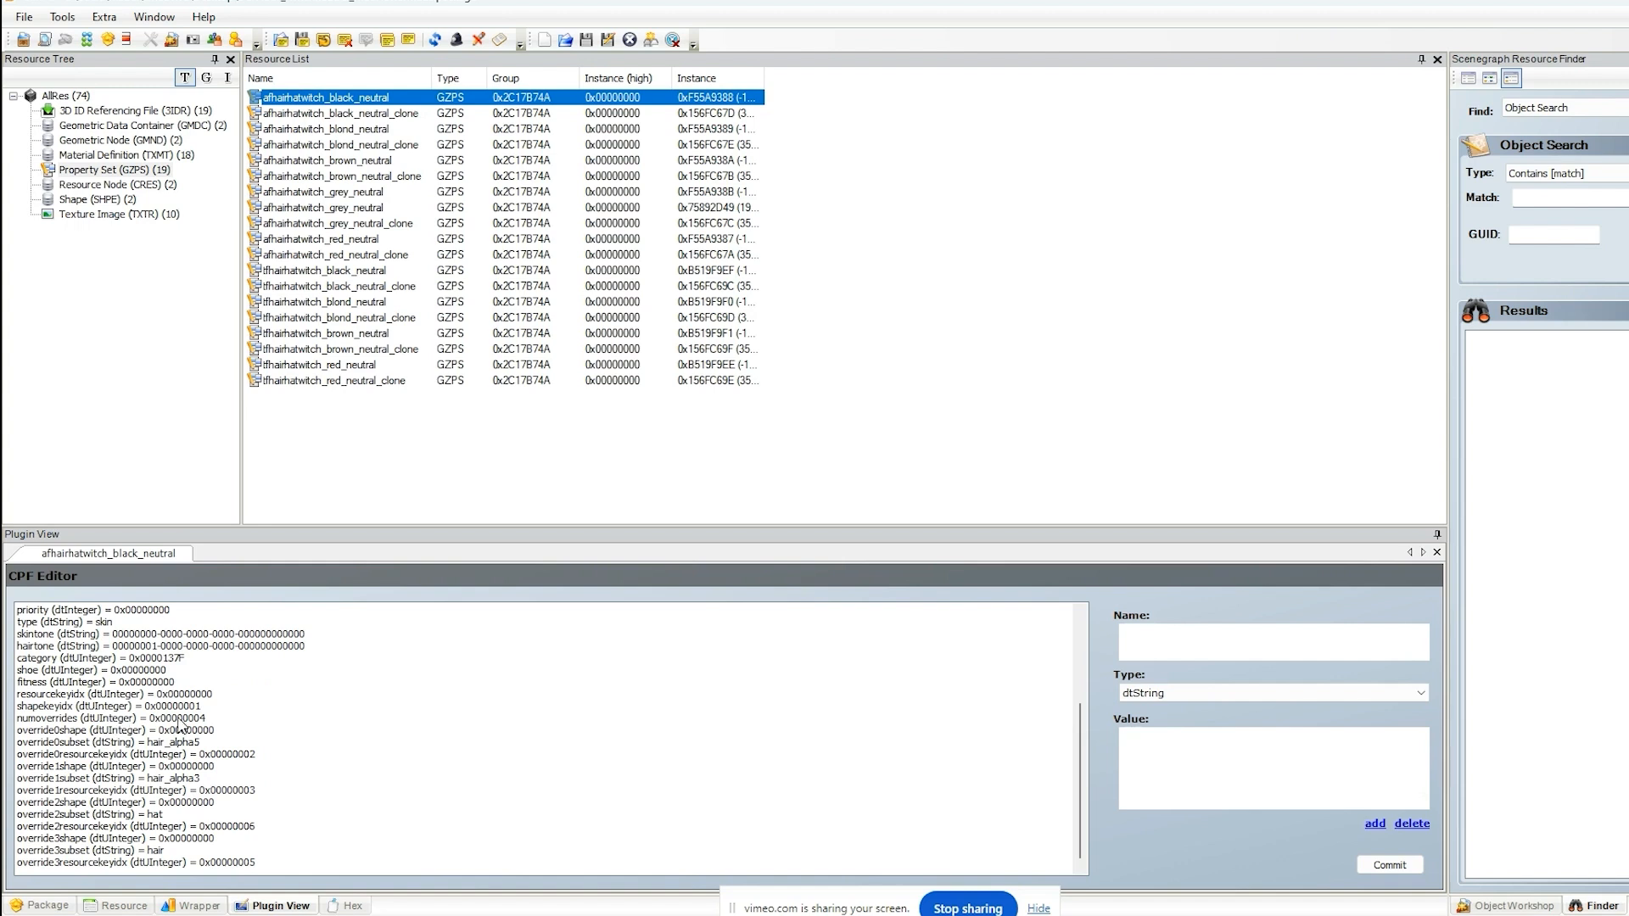
click(180, 719)
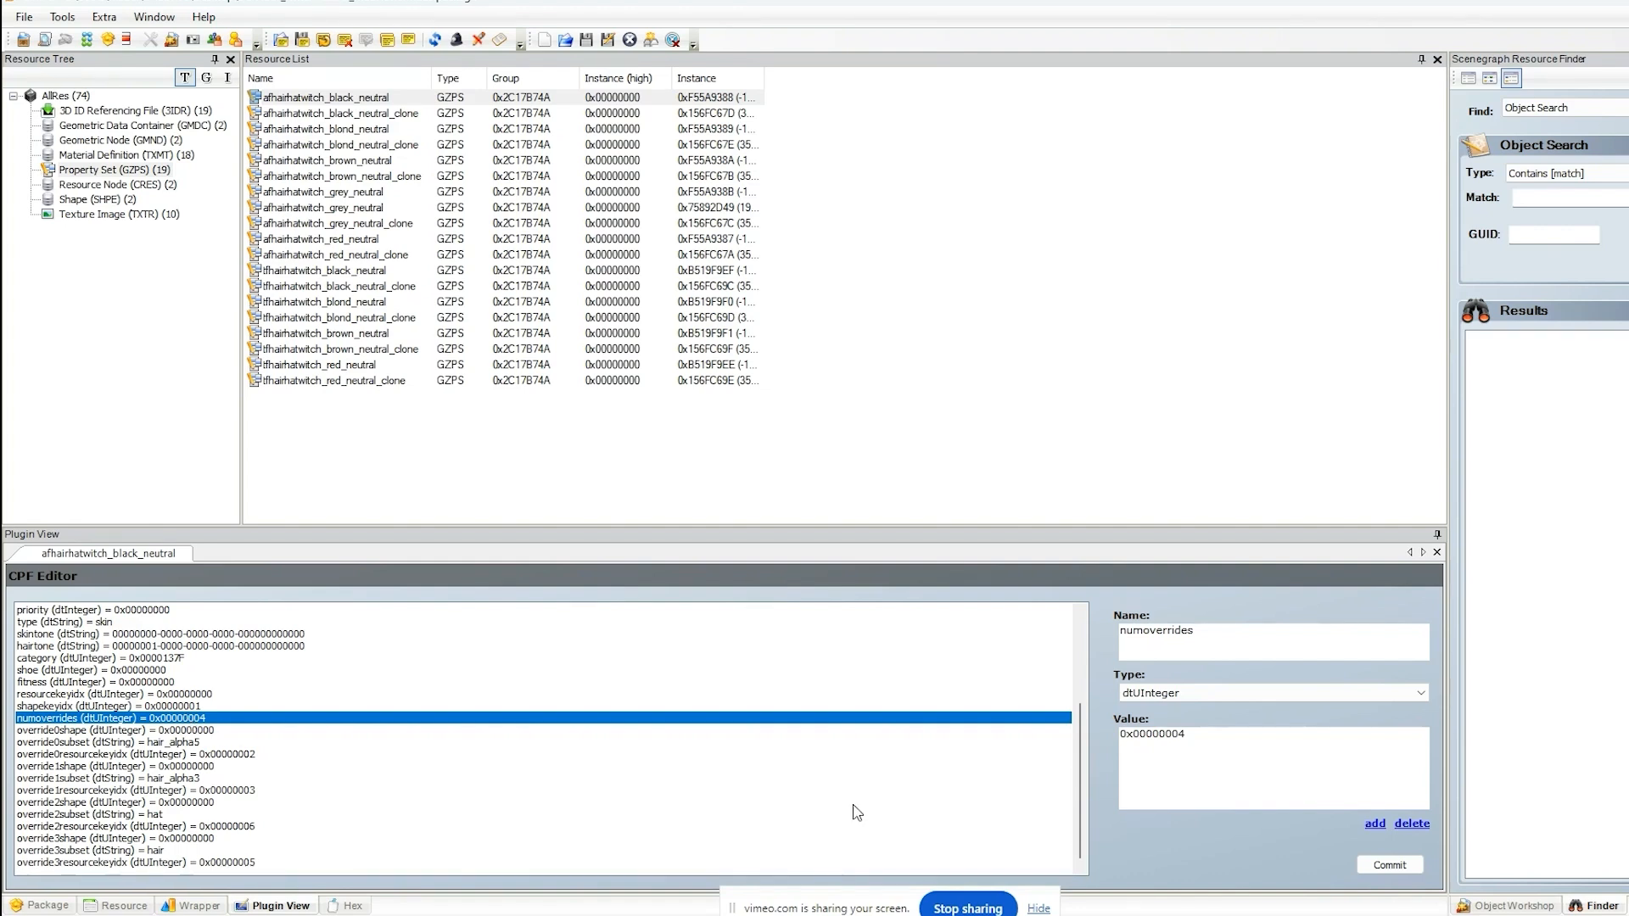
click(1220, 734)
text(2)
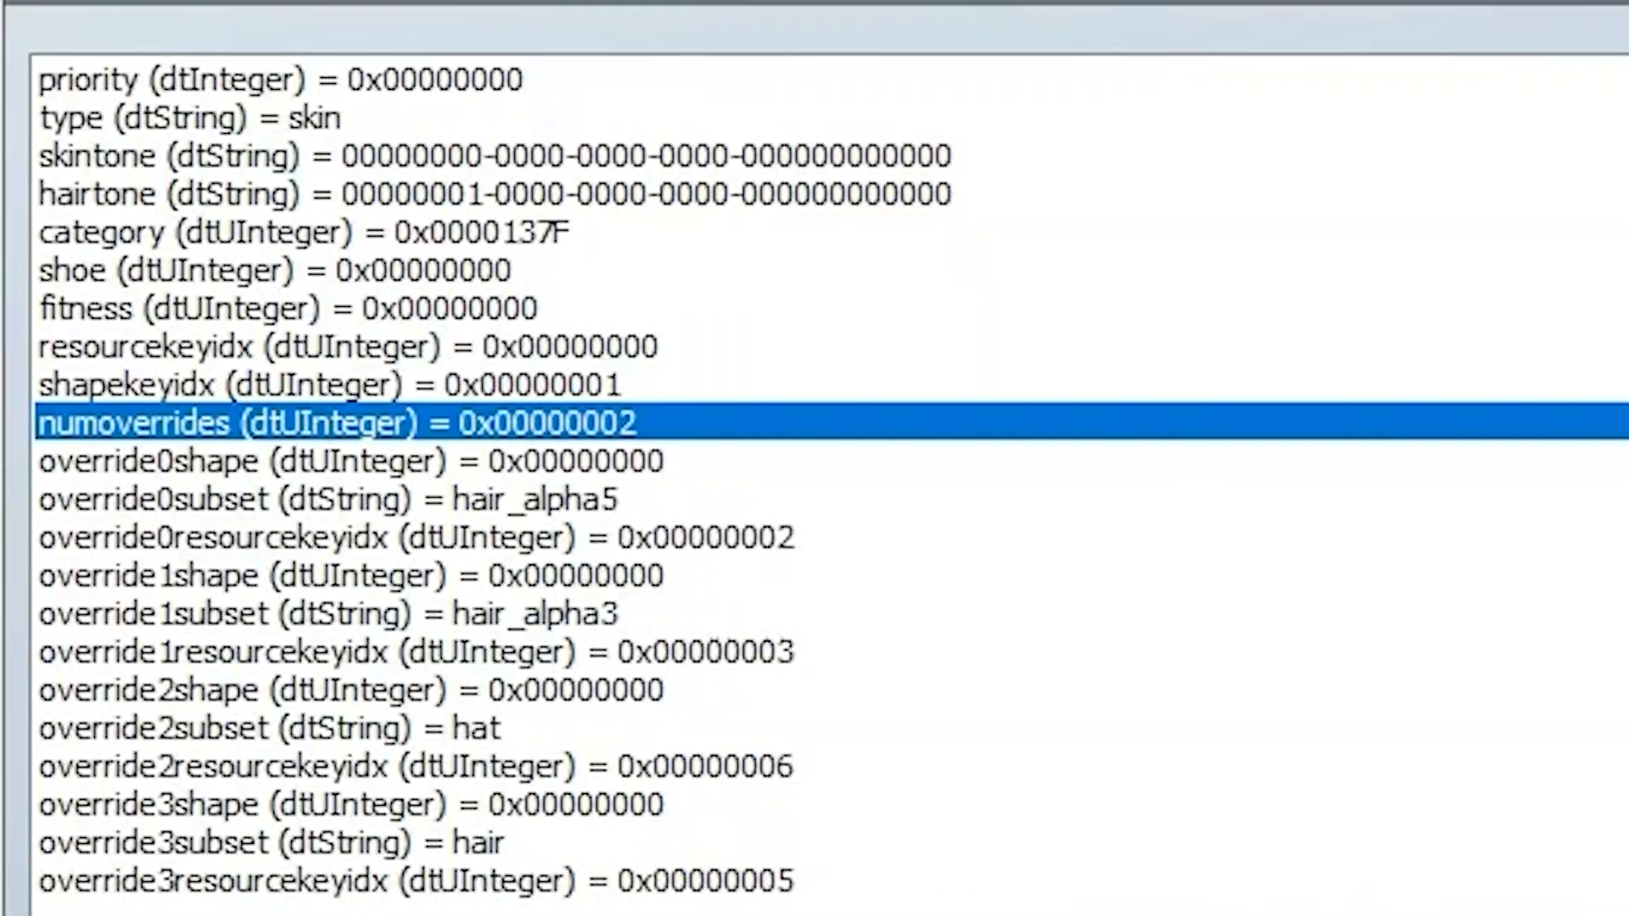
- Check the shape, subset and resourcekeyidx entries that make up override0 and override1
click(241, 467)
click(234, 504)
click(234, 465)
click(233, 504)
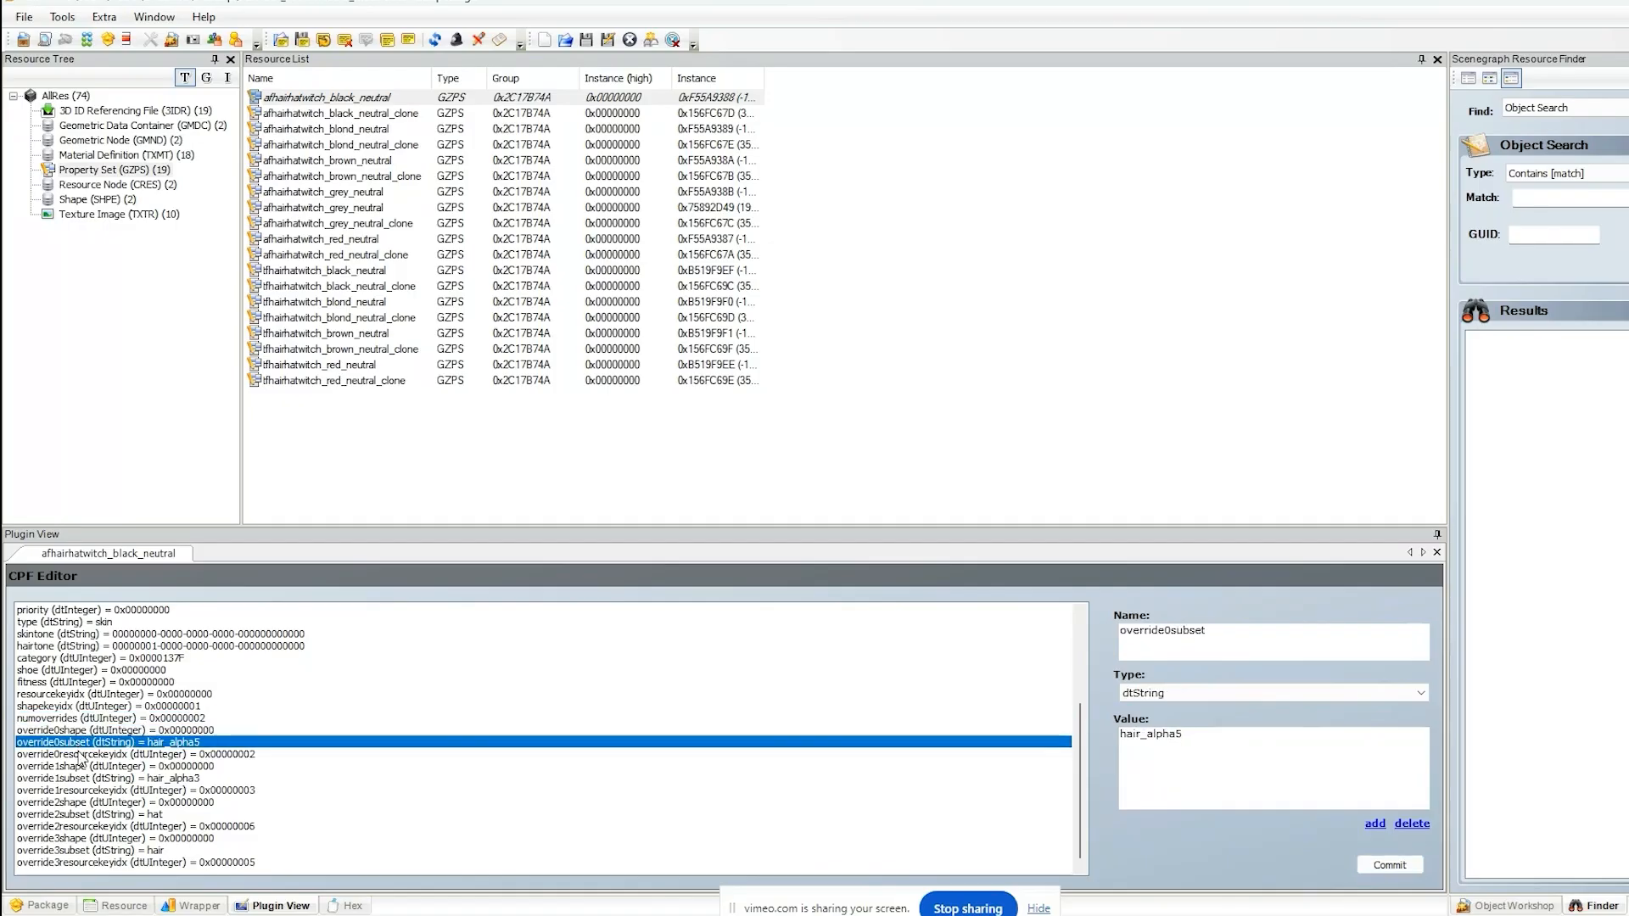
click(79, 754)
click(79, 767)
click(80, 778)
click(80, 800)
click(81, 792)
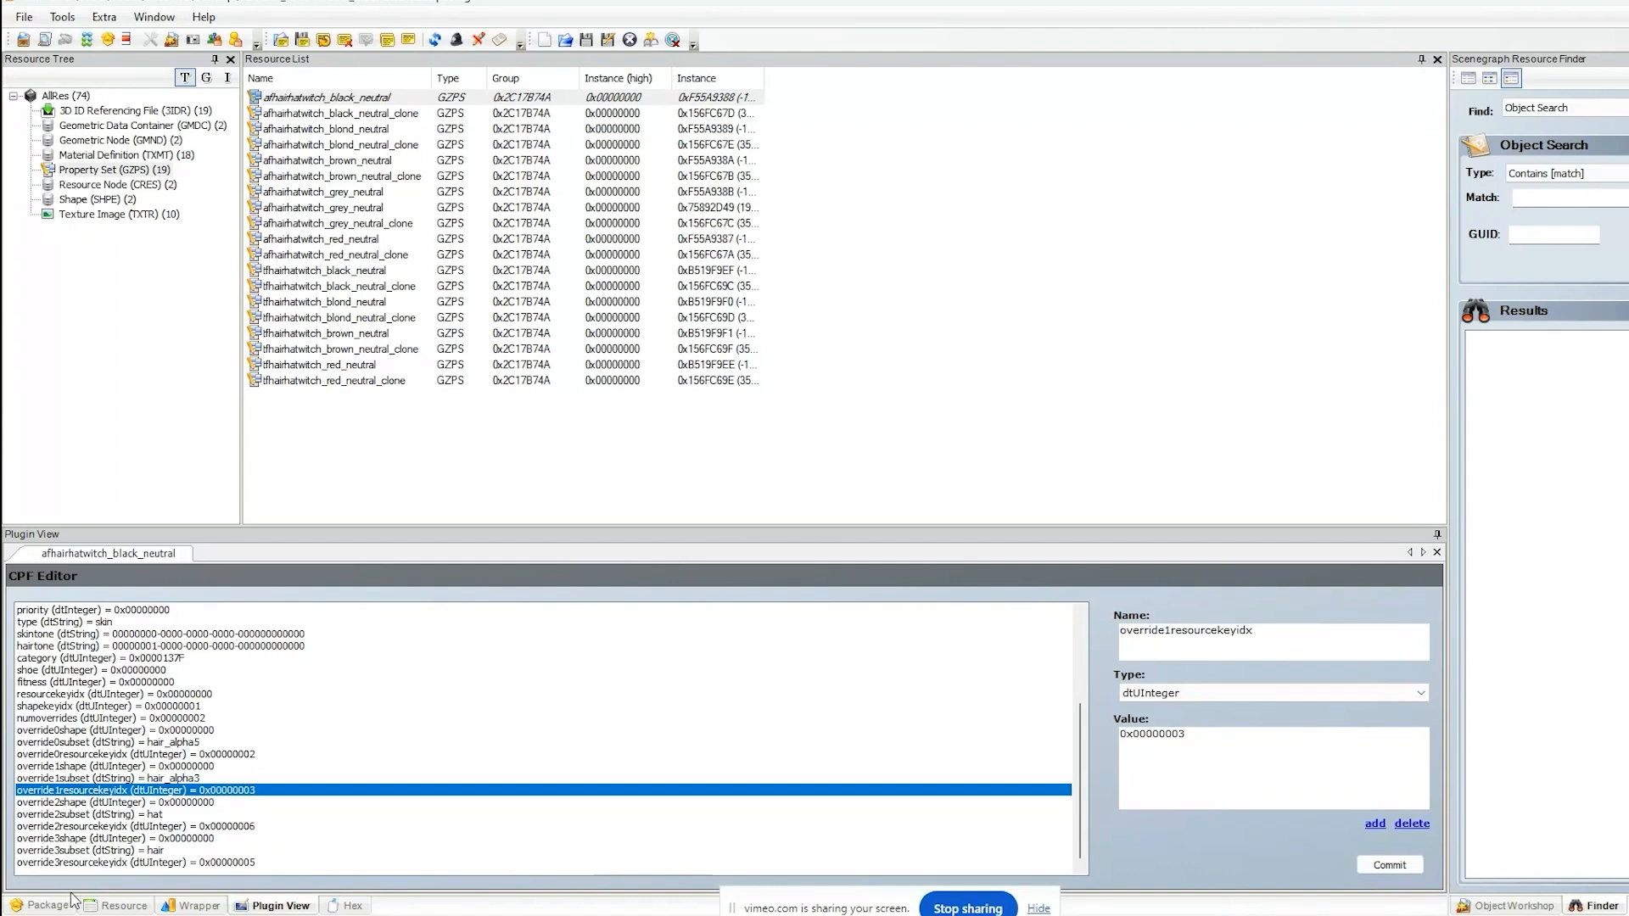
- Delete the resourcekeyidx, subset and shape entries of override3 and override2 from the afhairhatwitch_black_neutral Property Set
click(79, 863)
click(1423, 837)
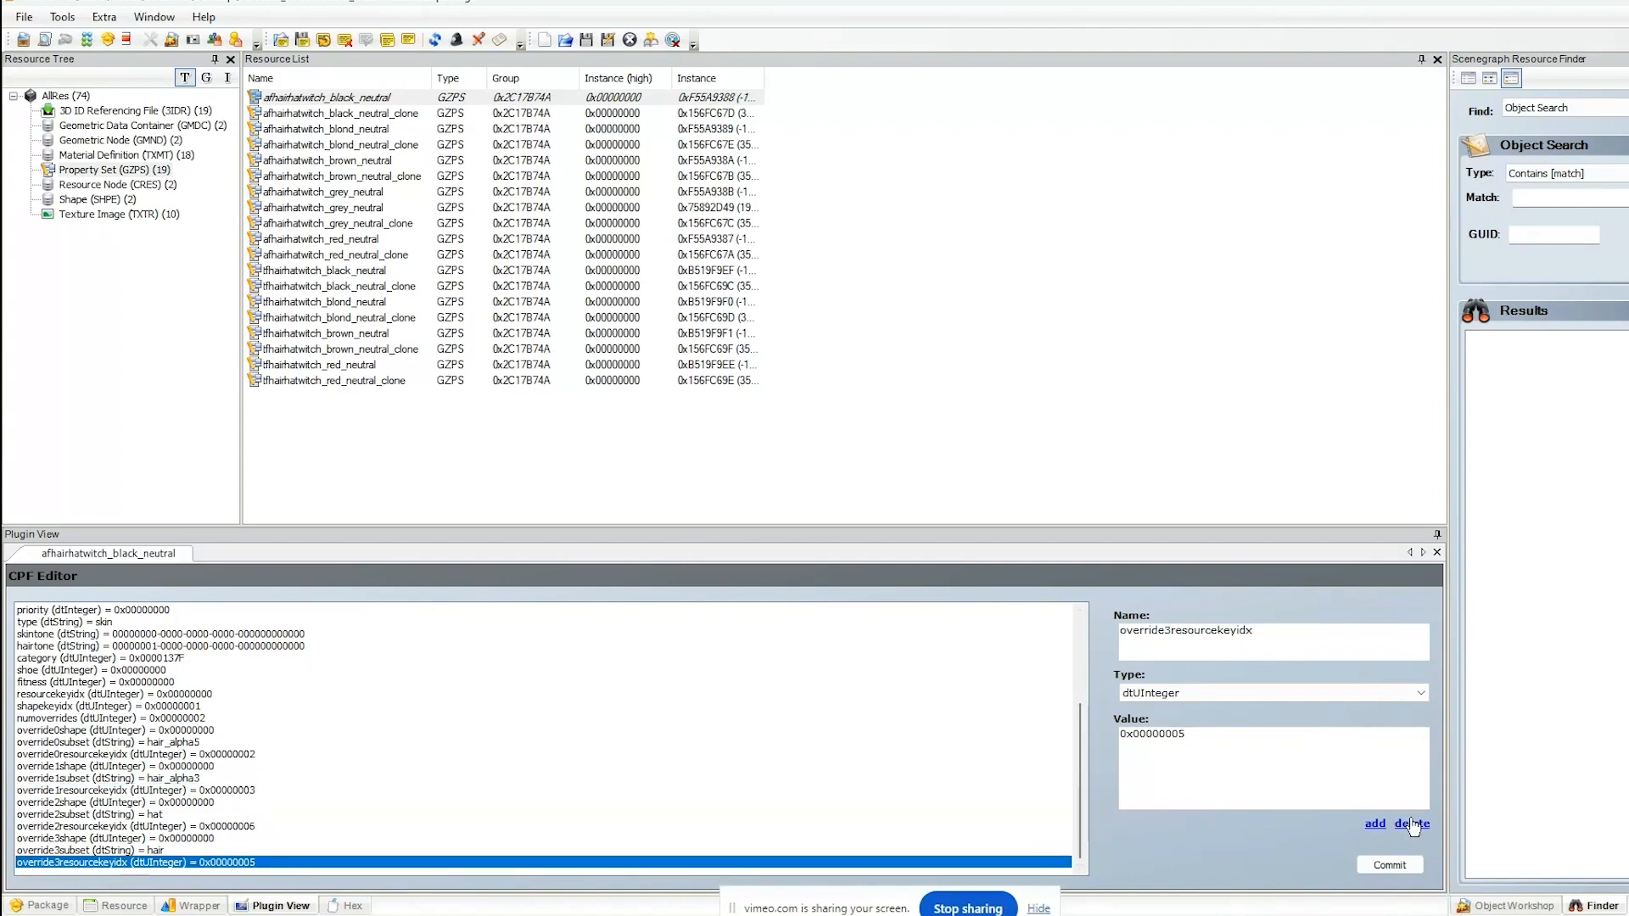
click(234, 850)
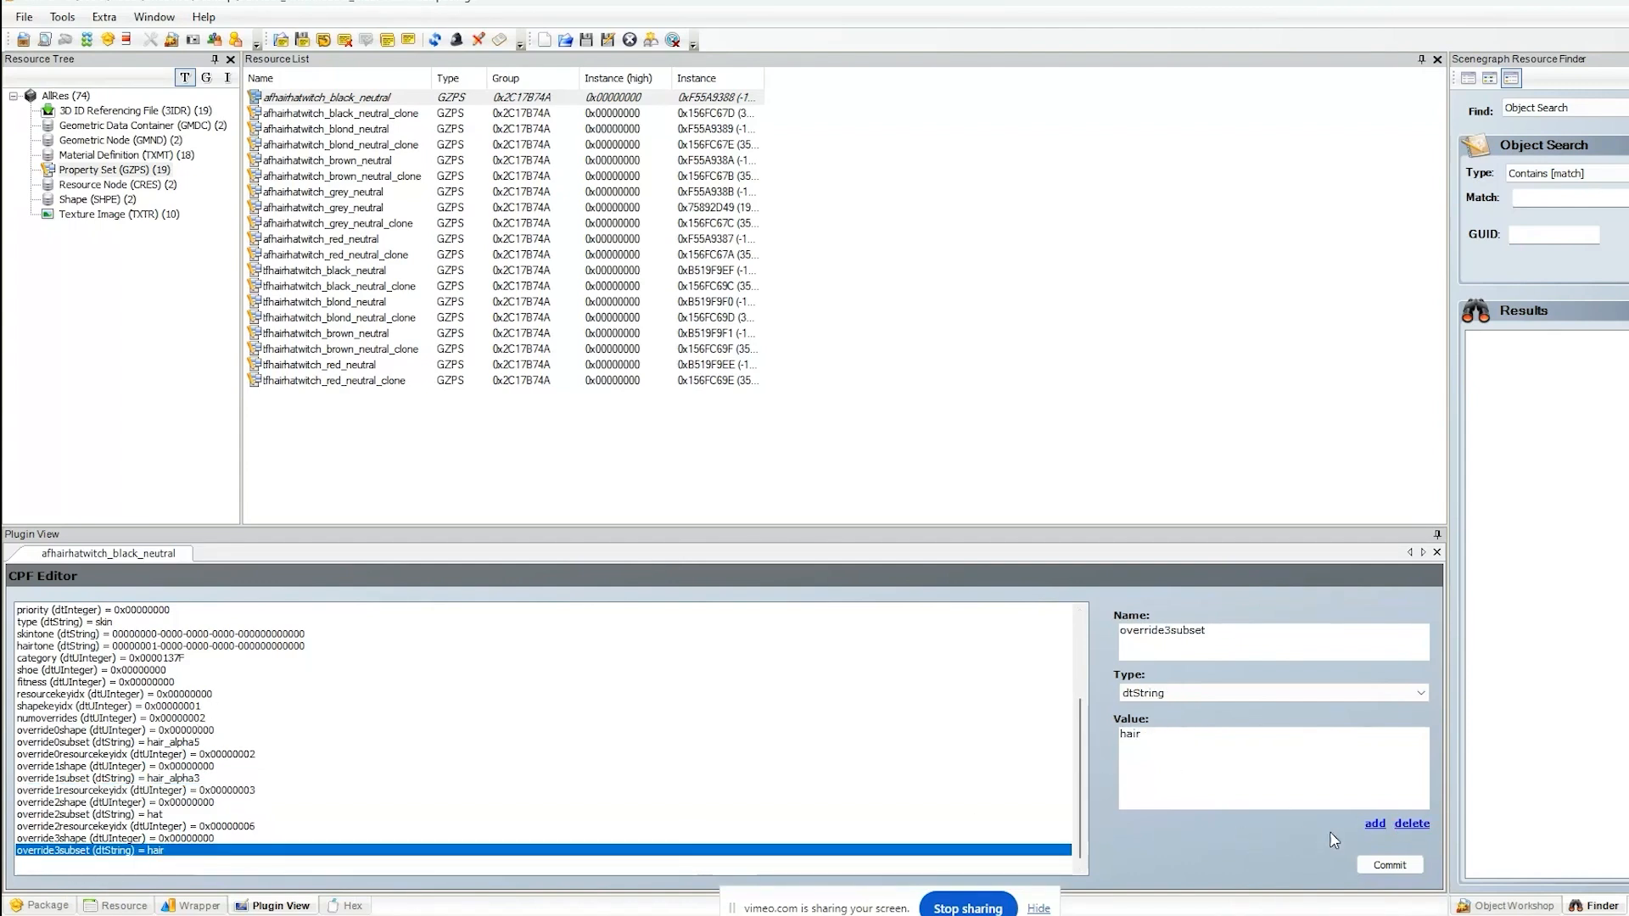
click(1410, 824)
click(125, 839)
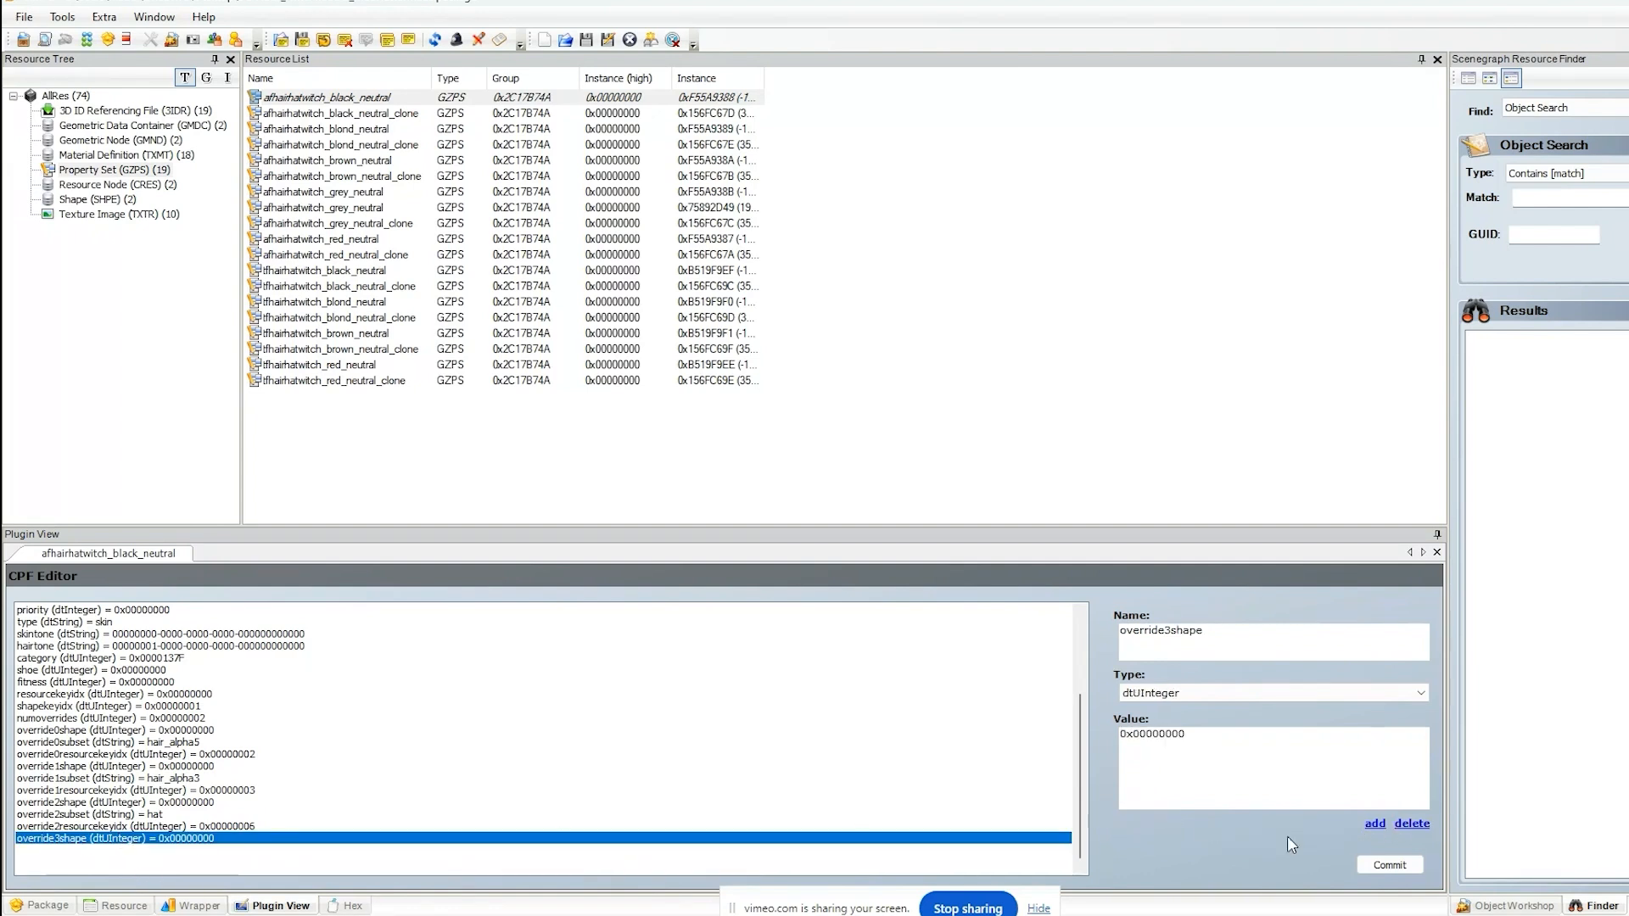
click(1411, 824)
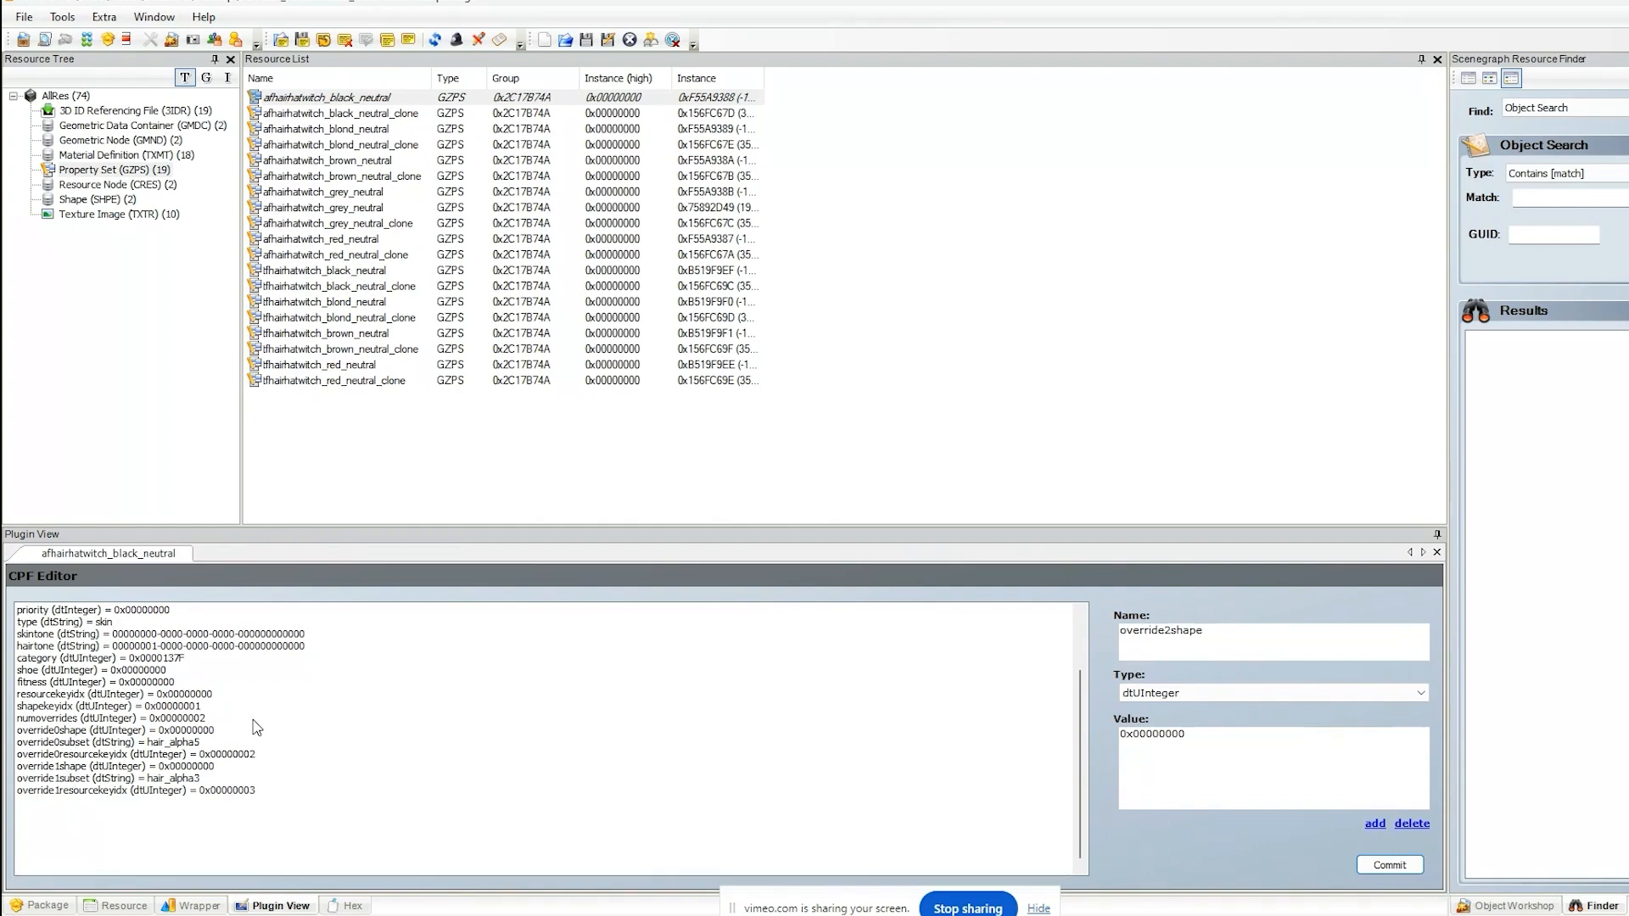
- Change the override0subset value of the afhairhatwitch_black_neutral Property Set to hair
click(80, 730)
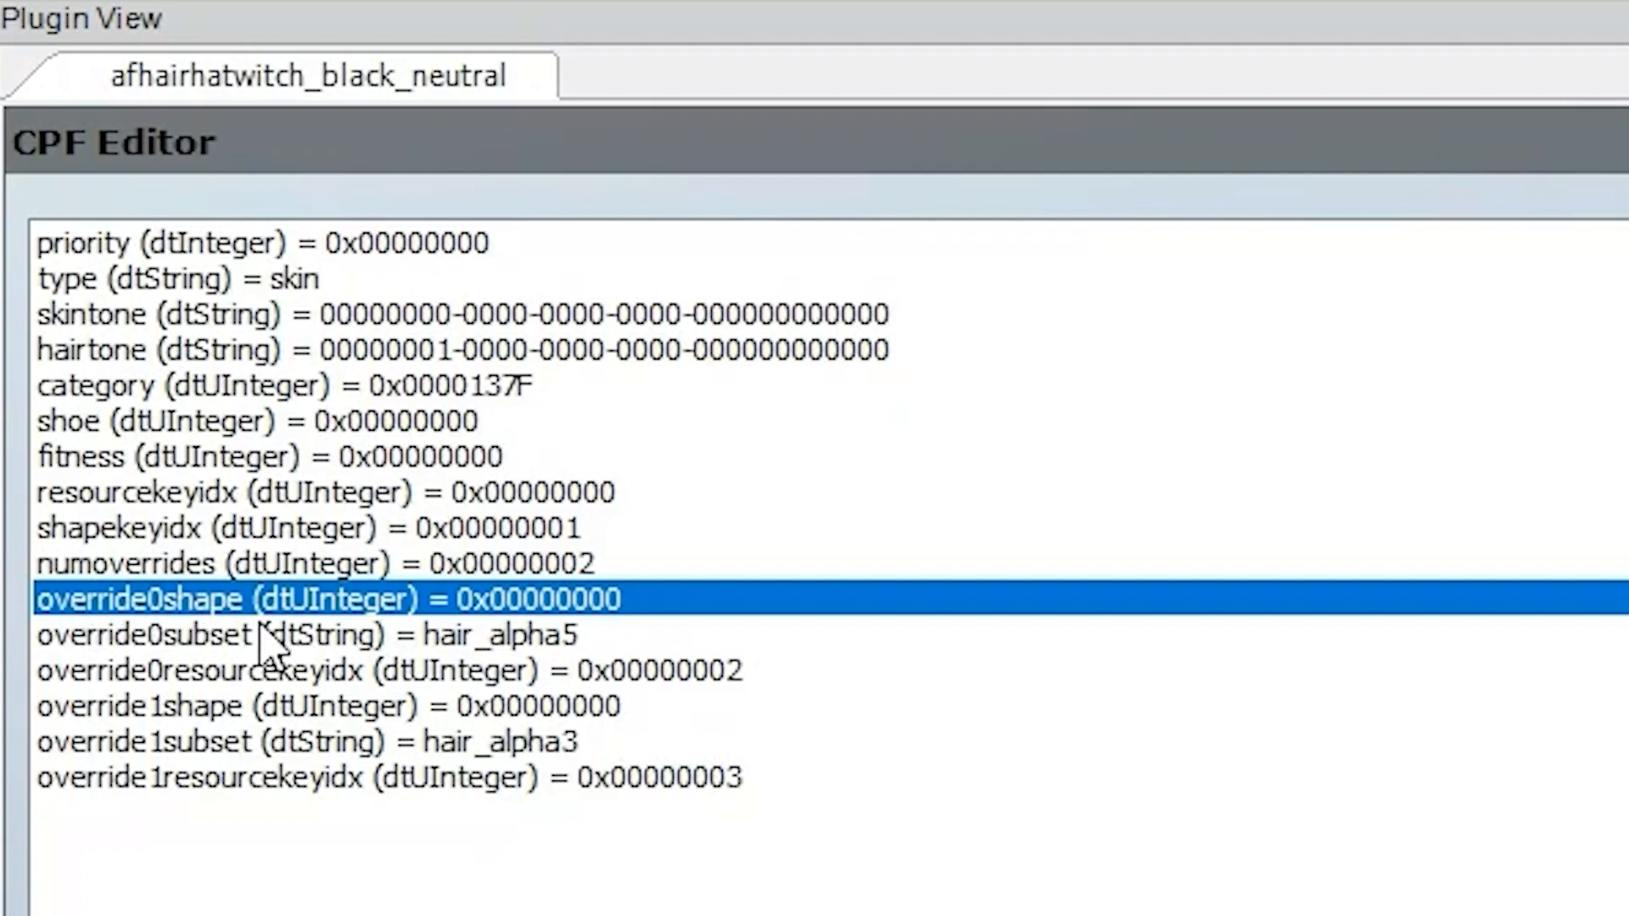
click(672, 647)
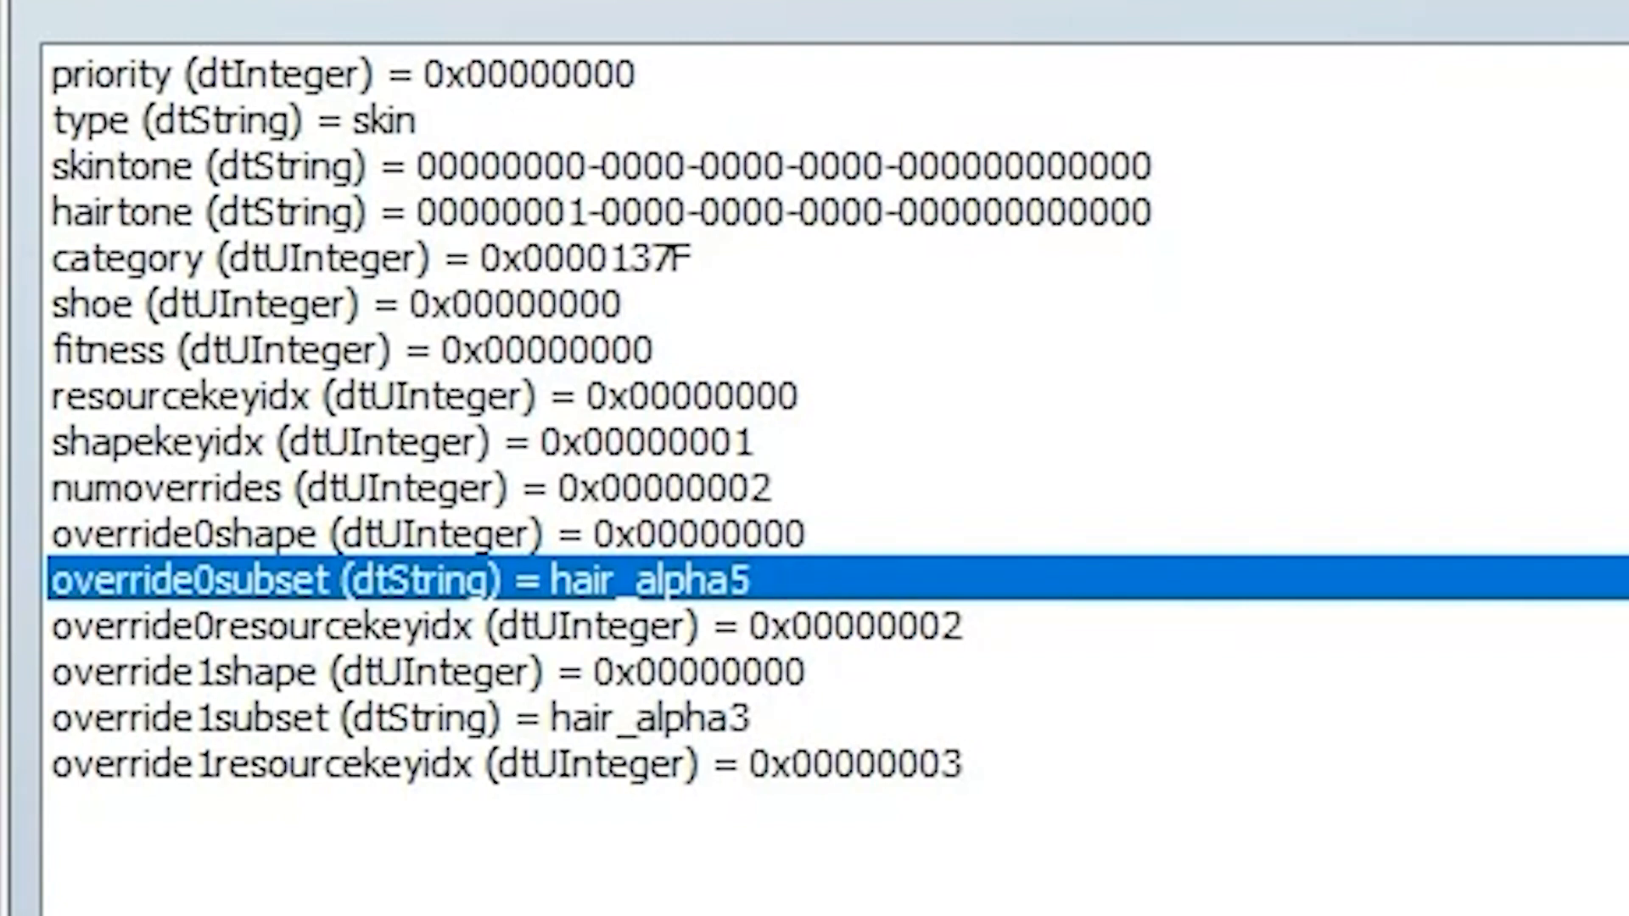
key(BackSpace)
key(BackSpace)
key(BackSpace)
key(BackSpace)
key(BackSpace)
key(BackSpace)
key(BackSpace)
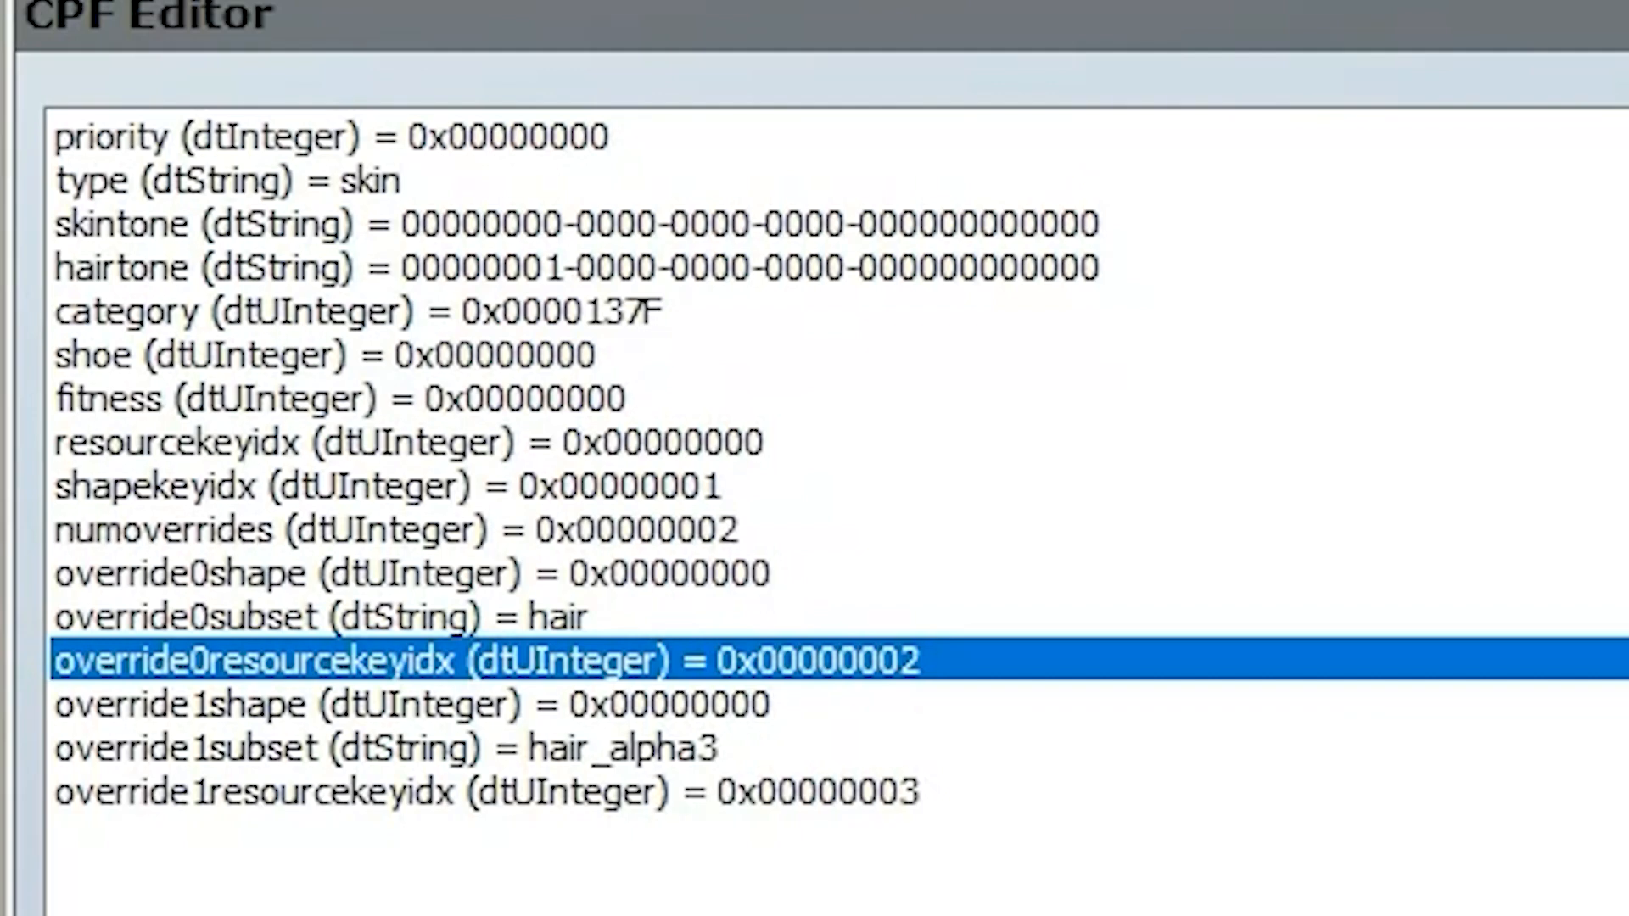
- Change override1subset of the afhairhatwitch_black_neutral Property Set to hair_alpha5 and commit the changes
click(946, 793)
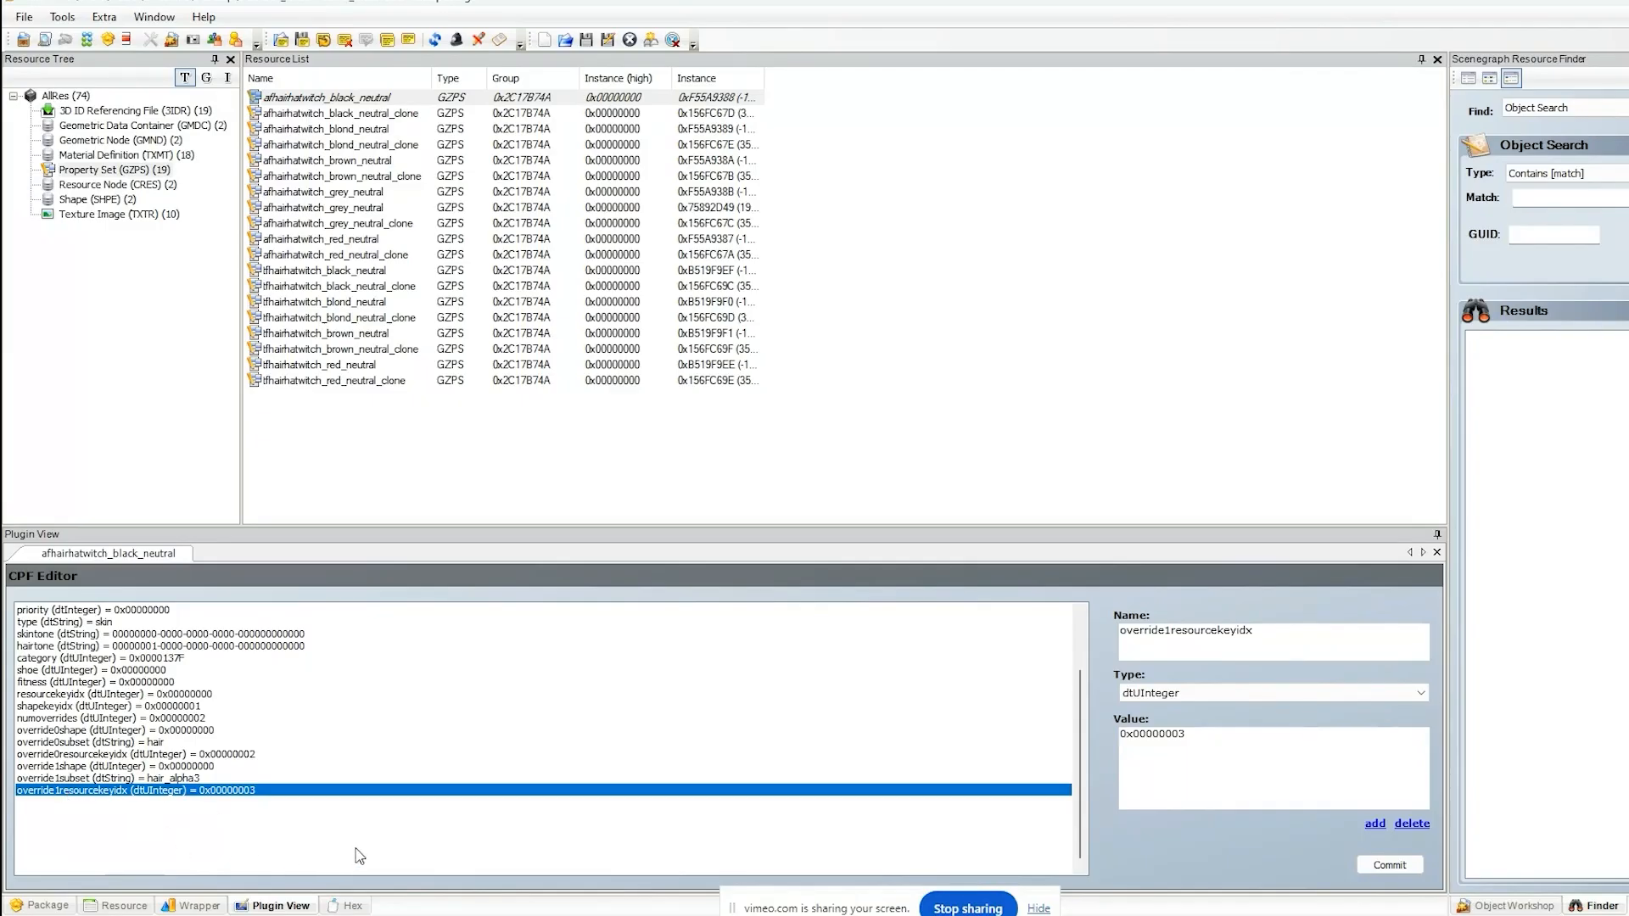
click(90, 768)
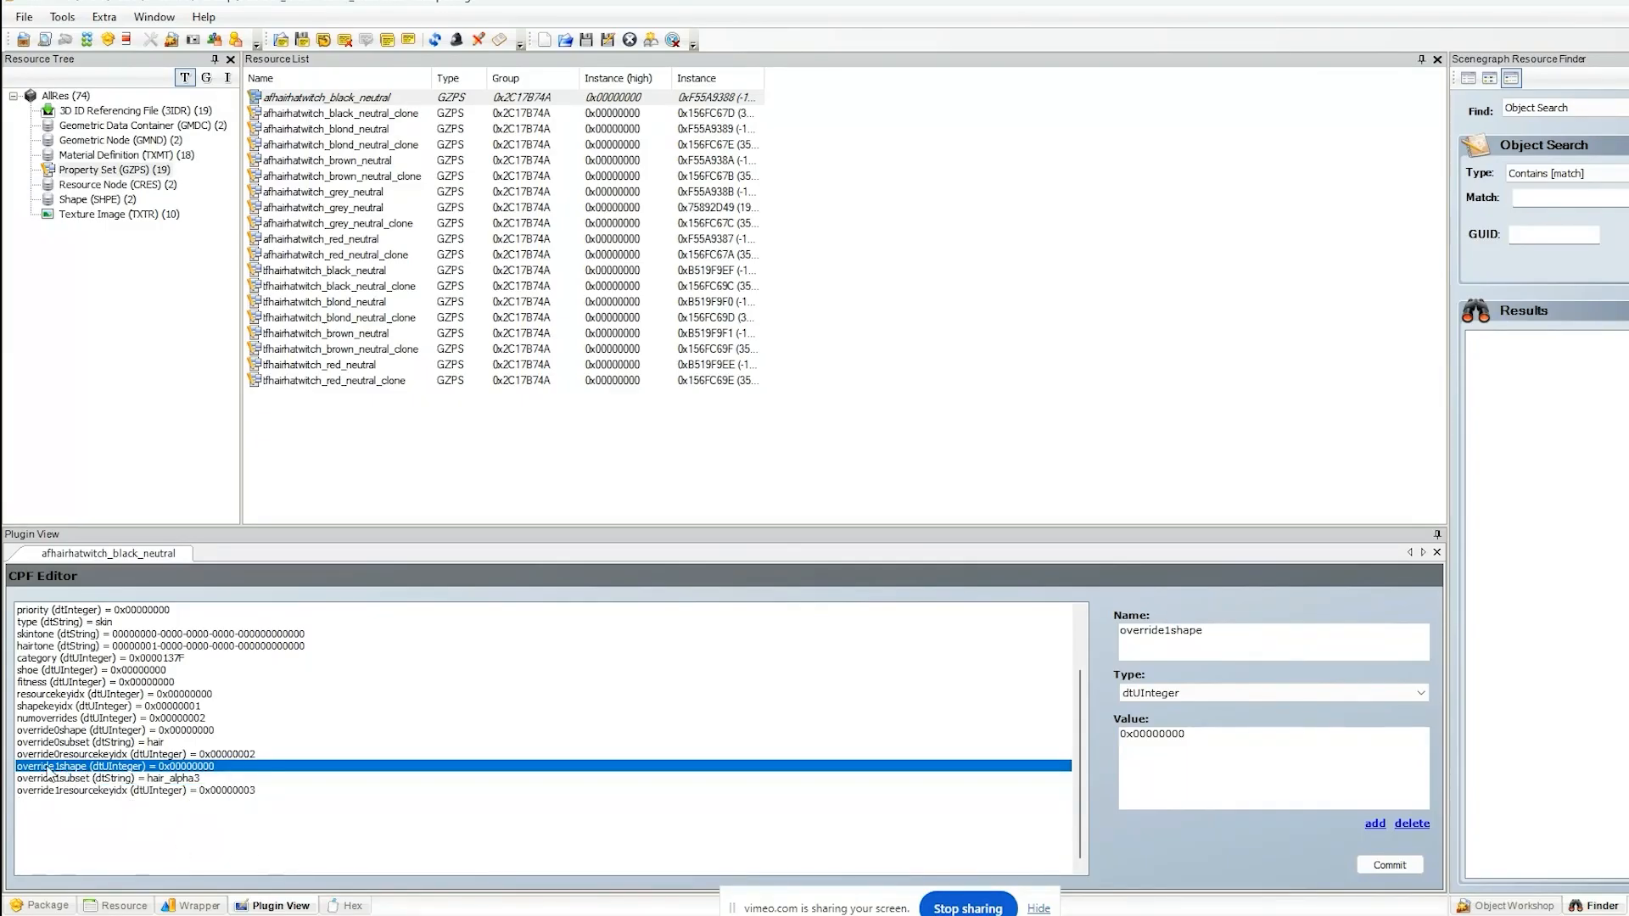
click(65, 791)
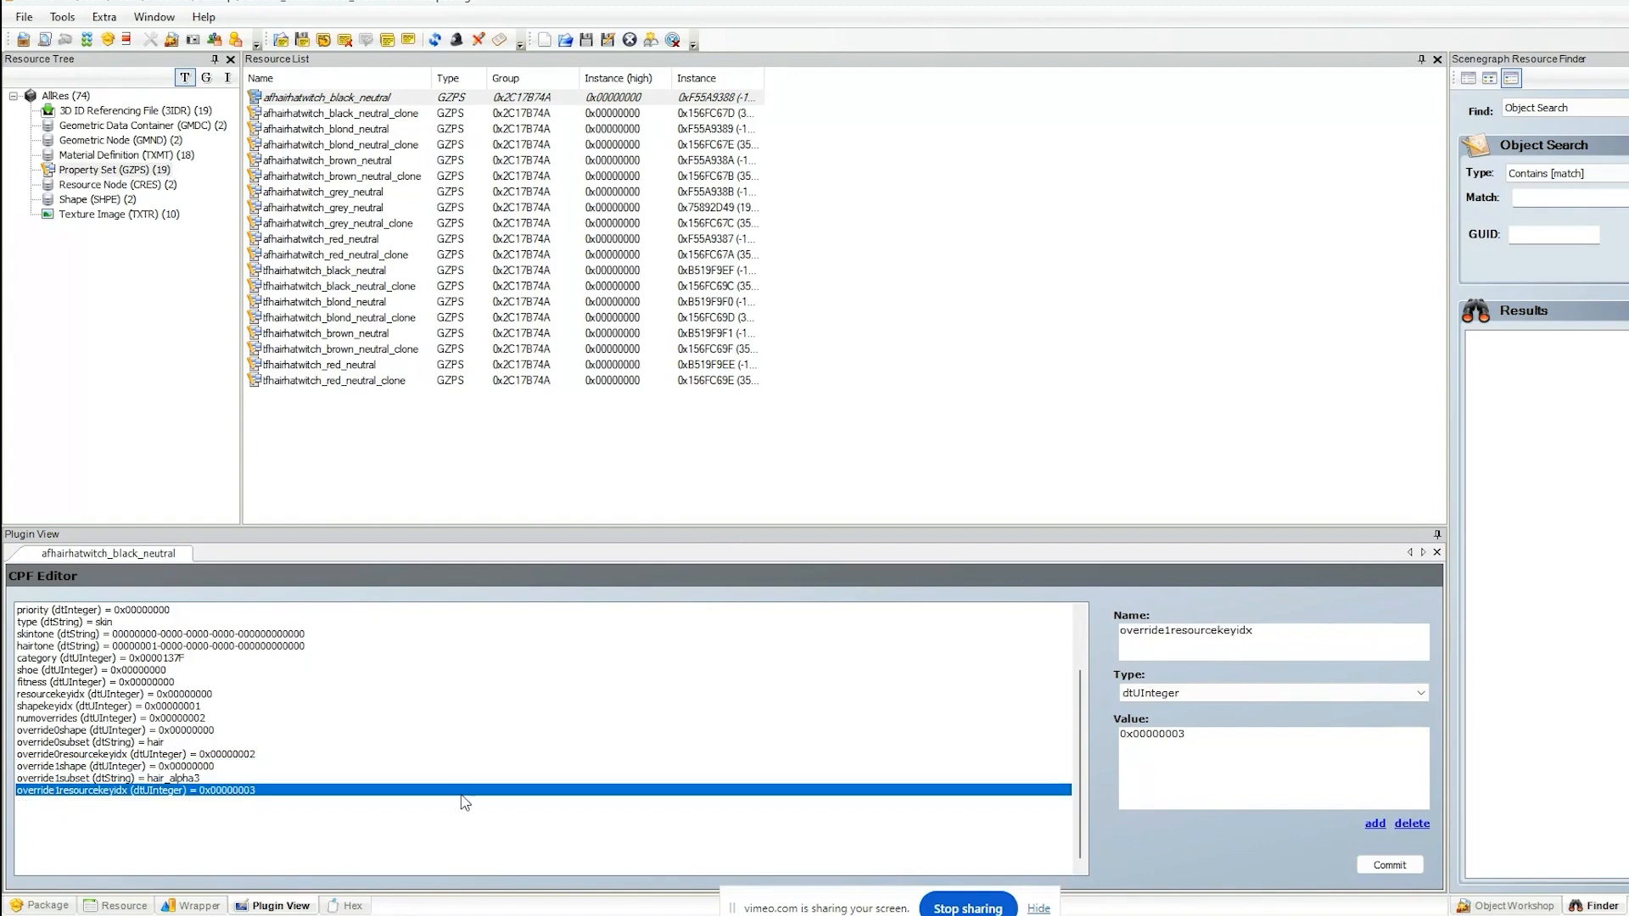
click(91, 766)
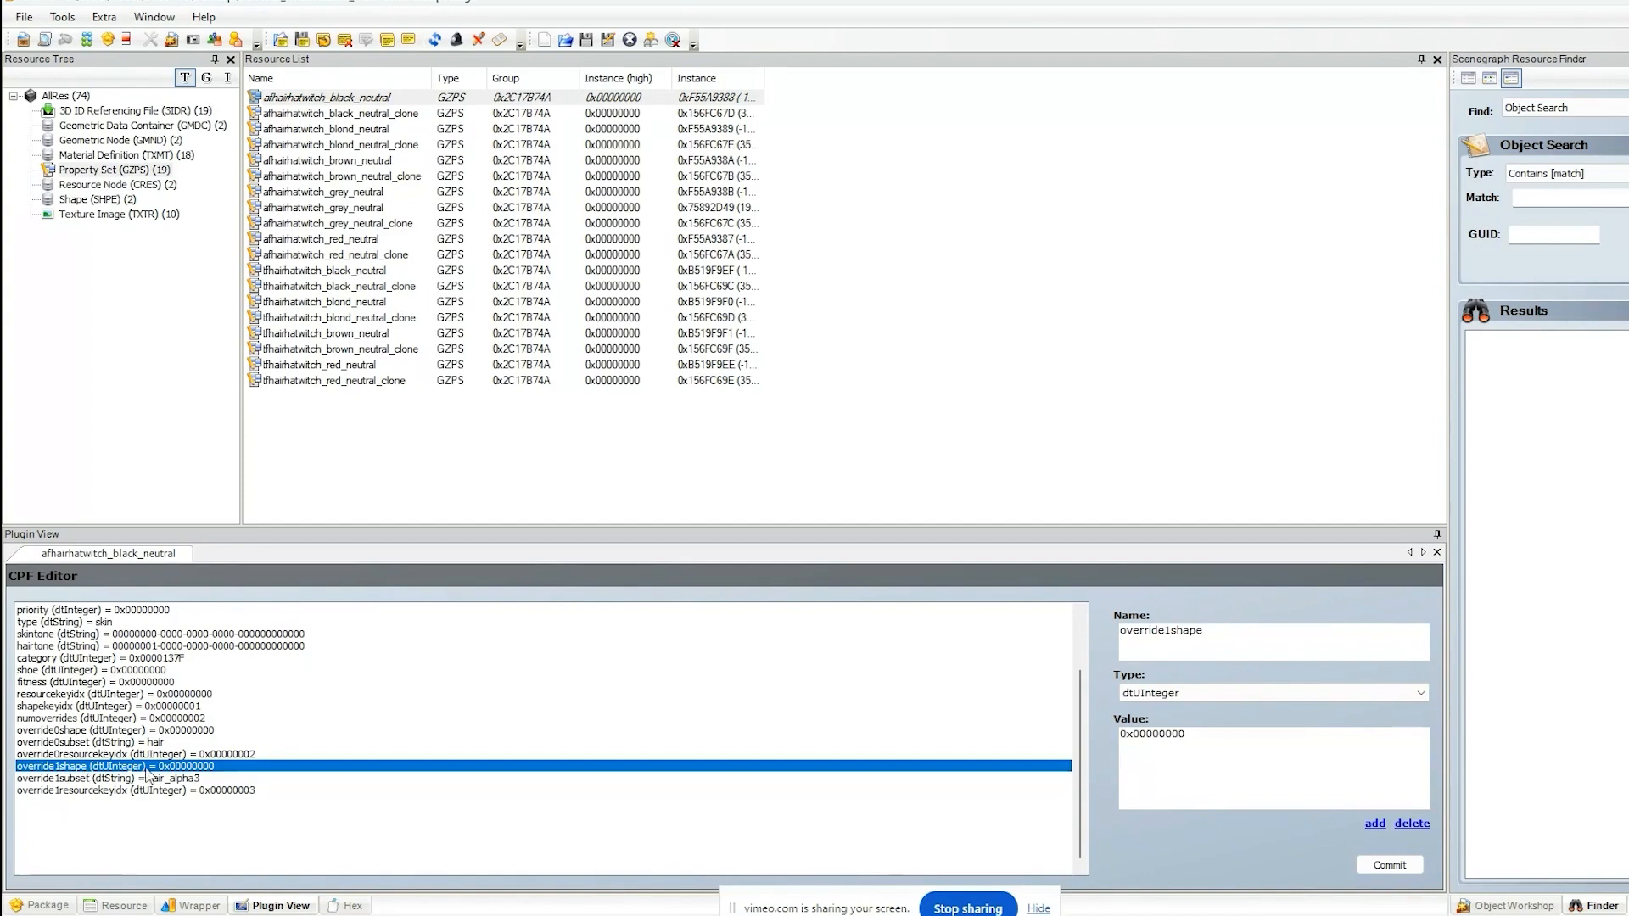
click(248, 703)
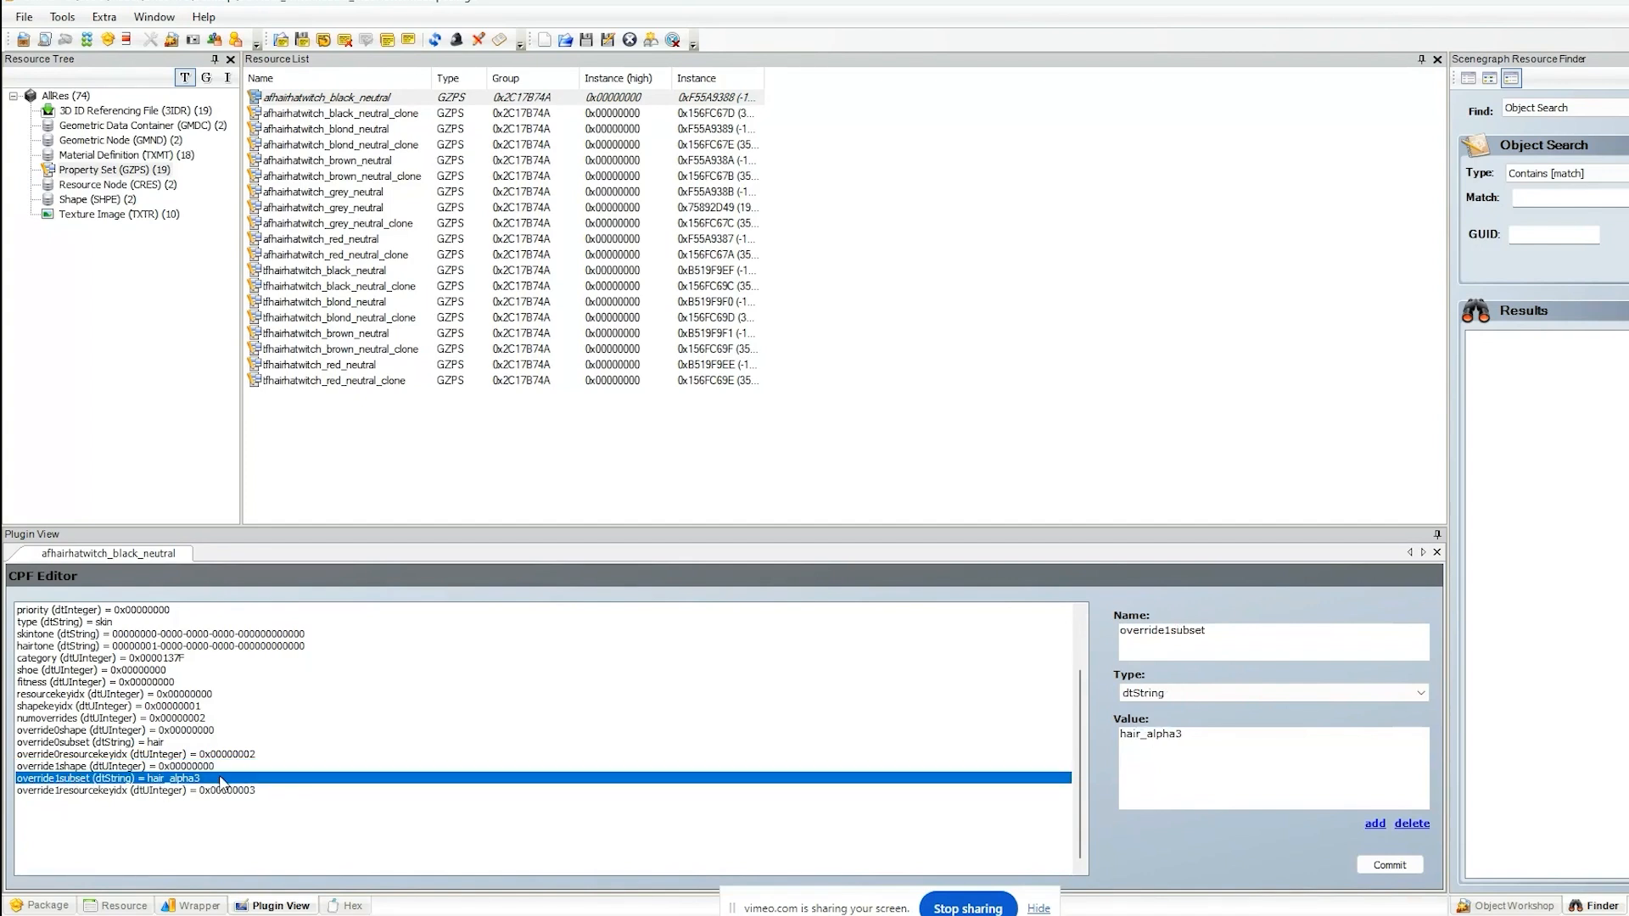
click(1230, 750)
text(5)
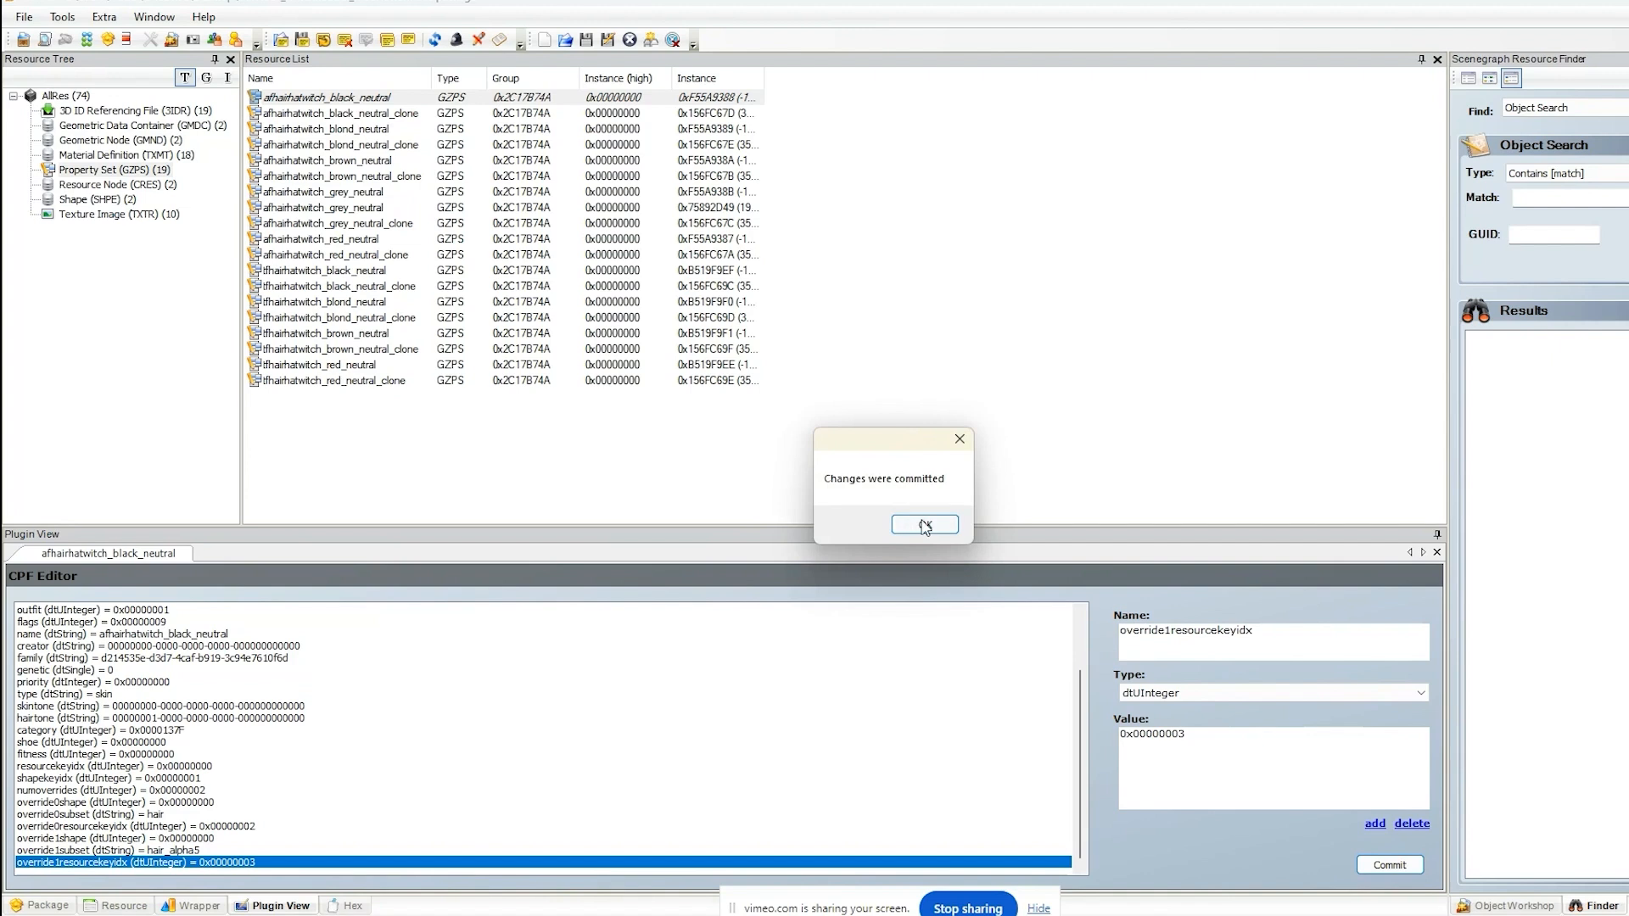
click(924, 526)
scroll(489, 823, up, 3)
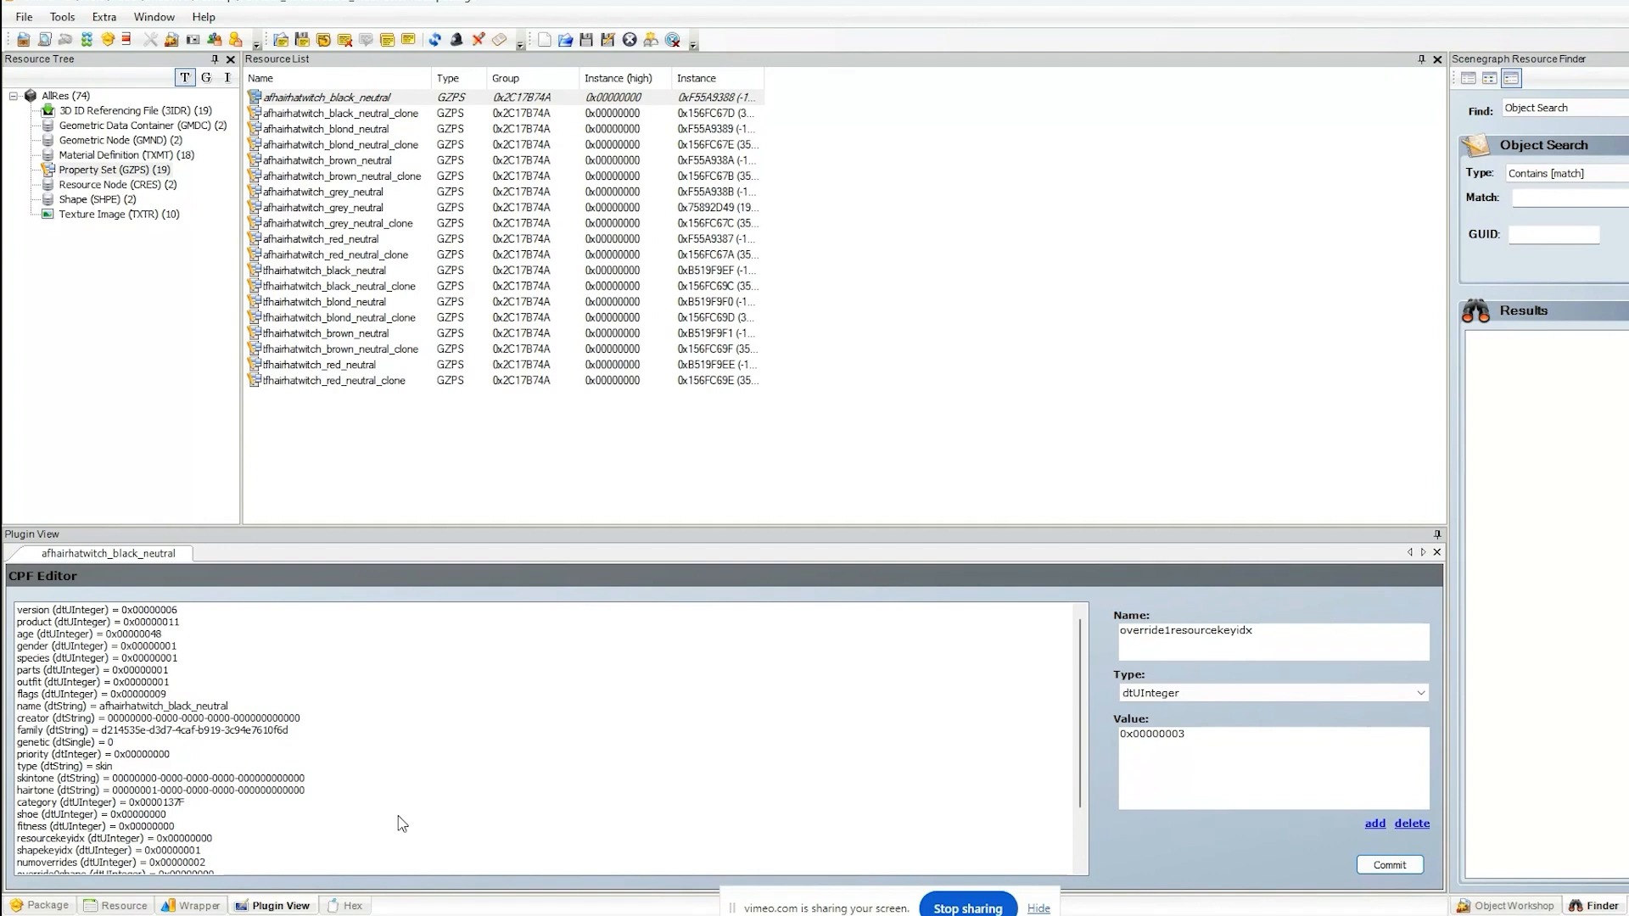
click(946, 519)
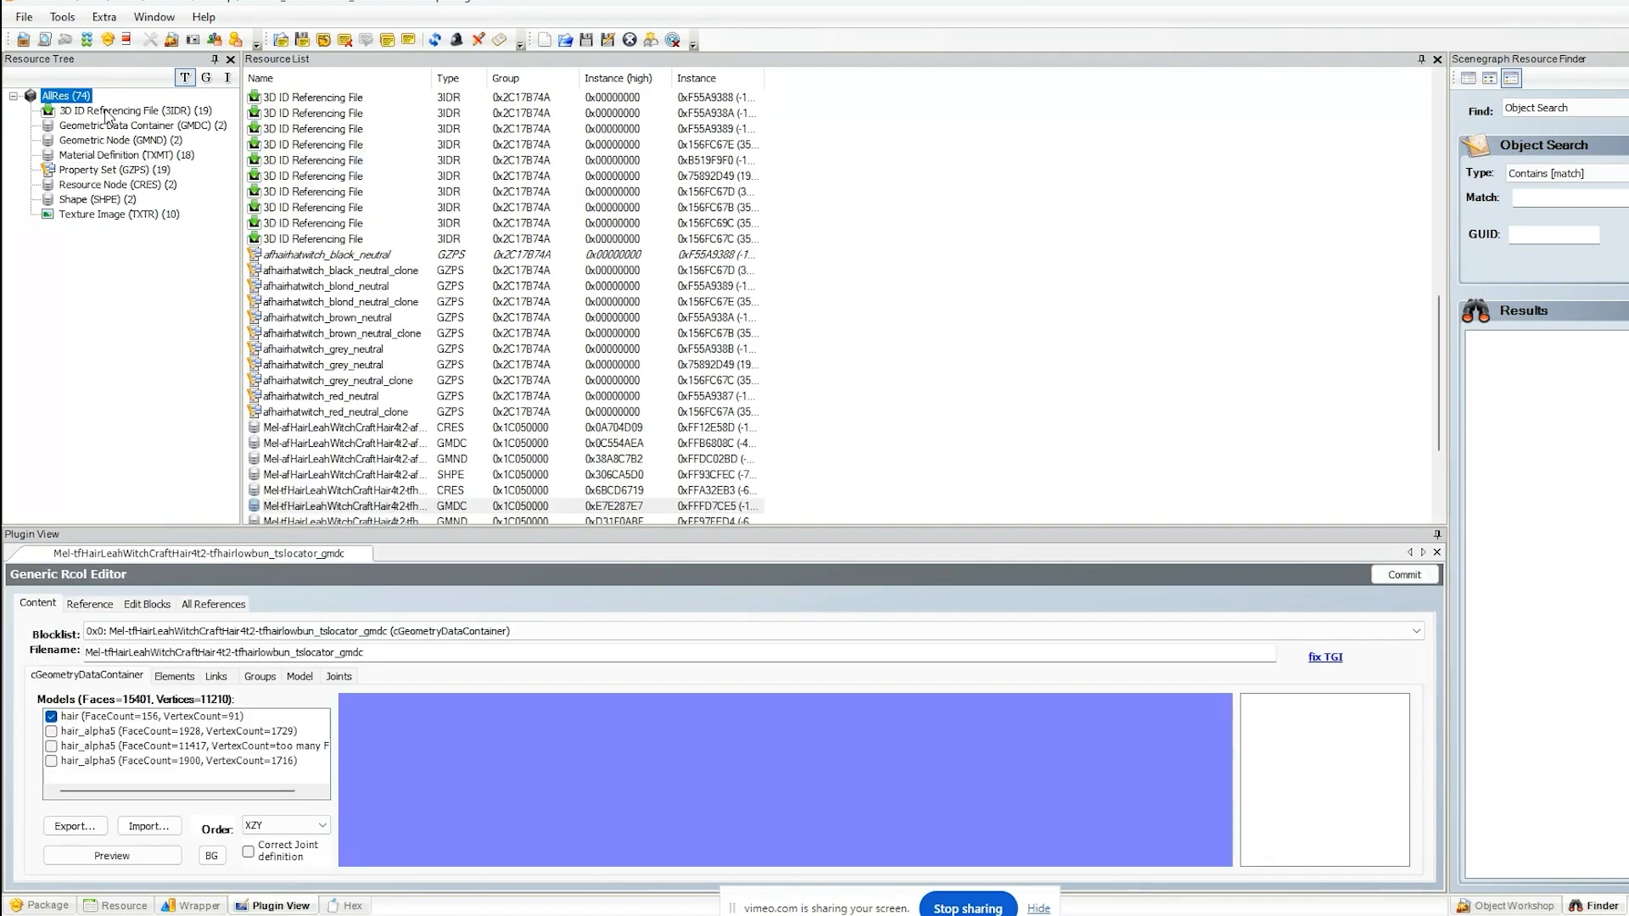
- Open the teen and adult hair Geometric Data Containers in turn to check their model group names
click(112, 126)
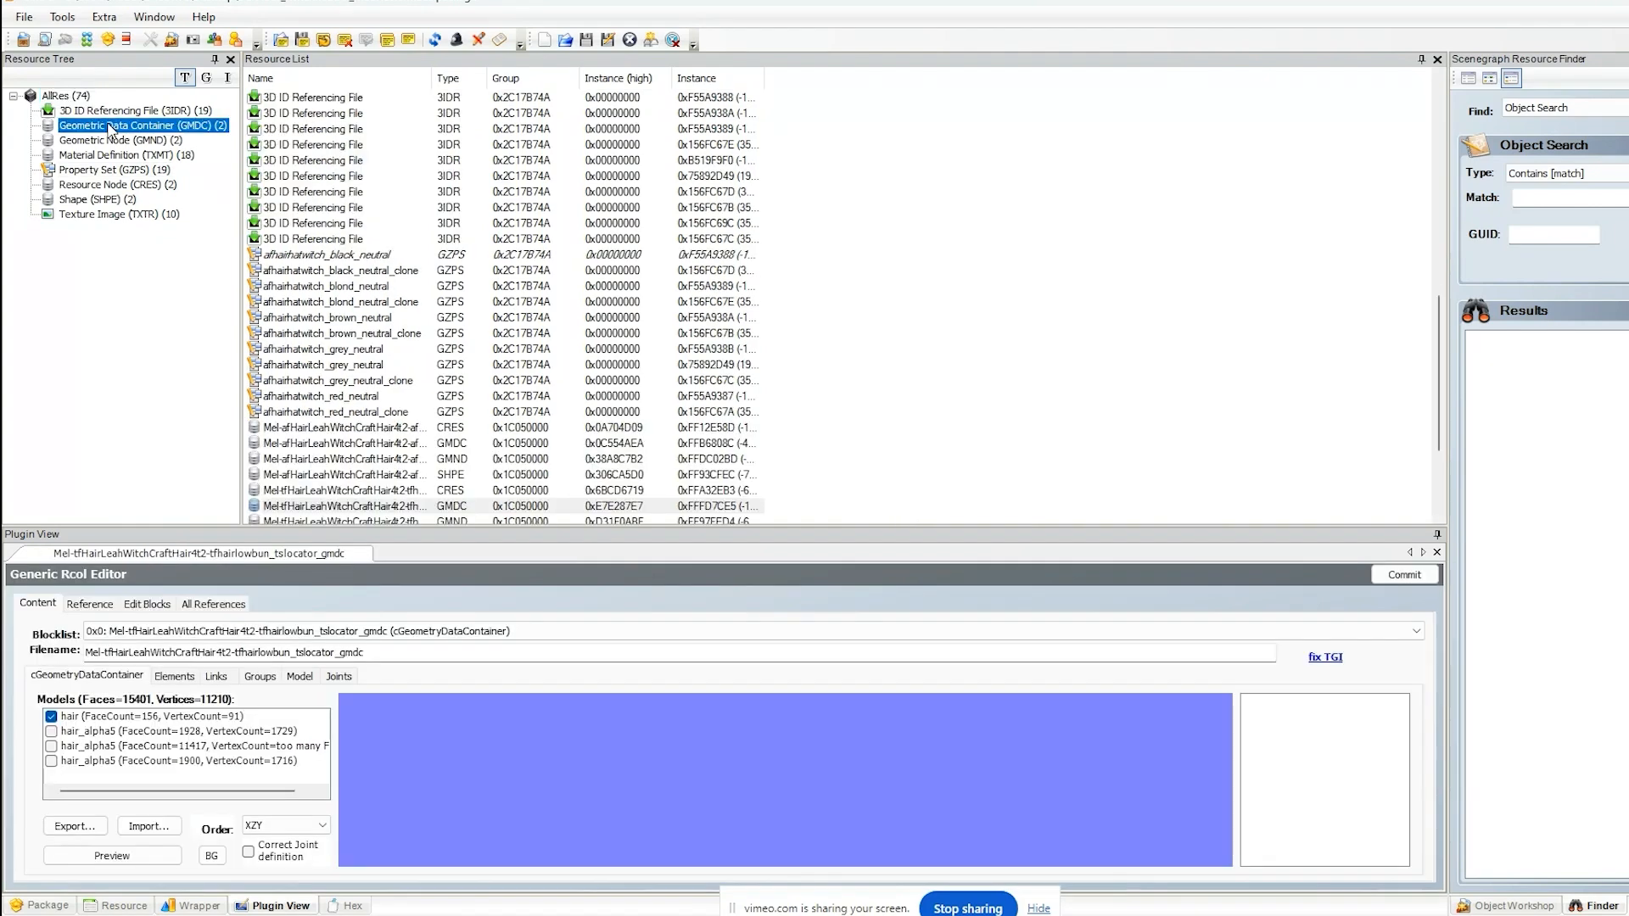
click(334, 113)
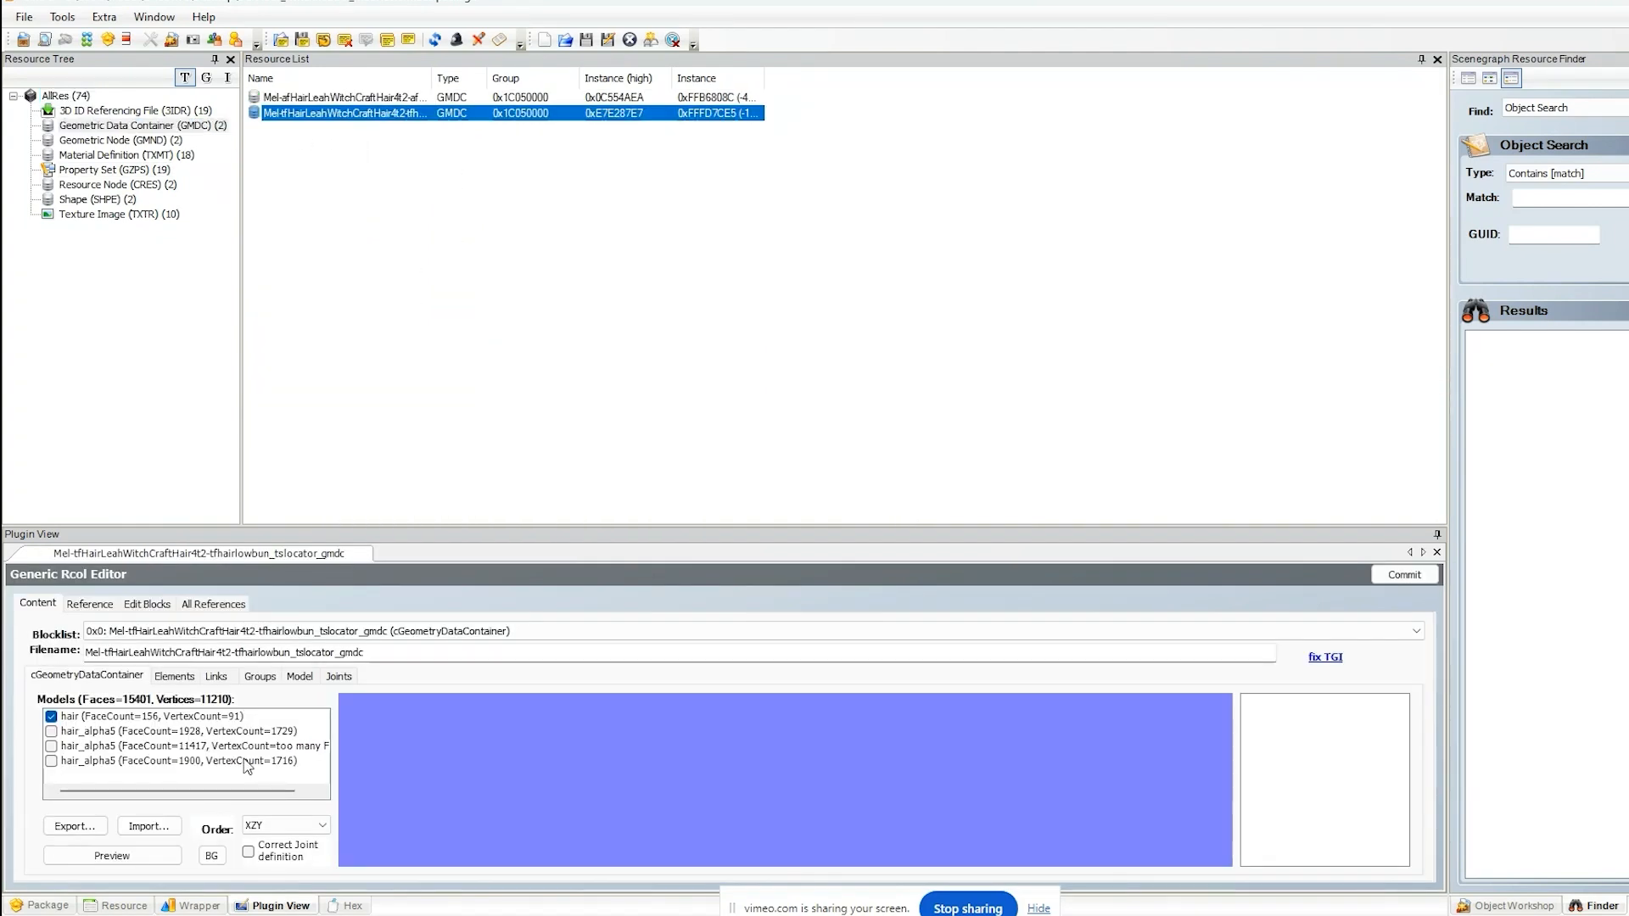
key(Up)
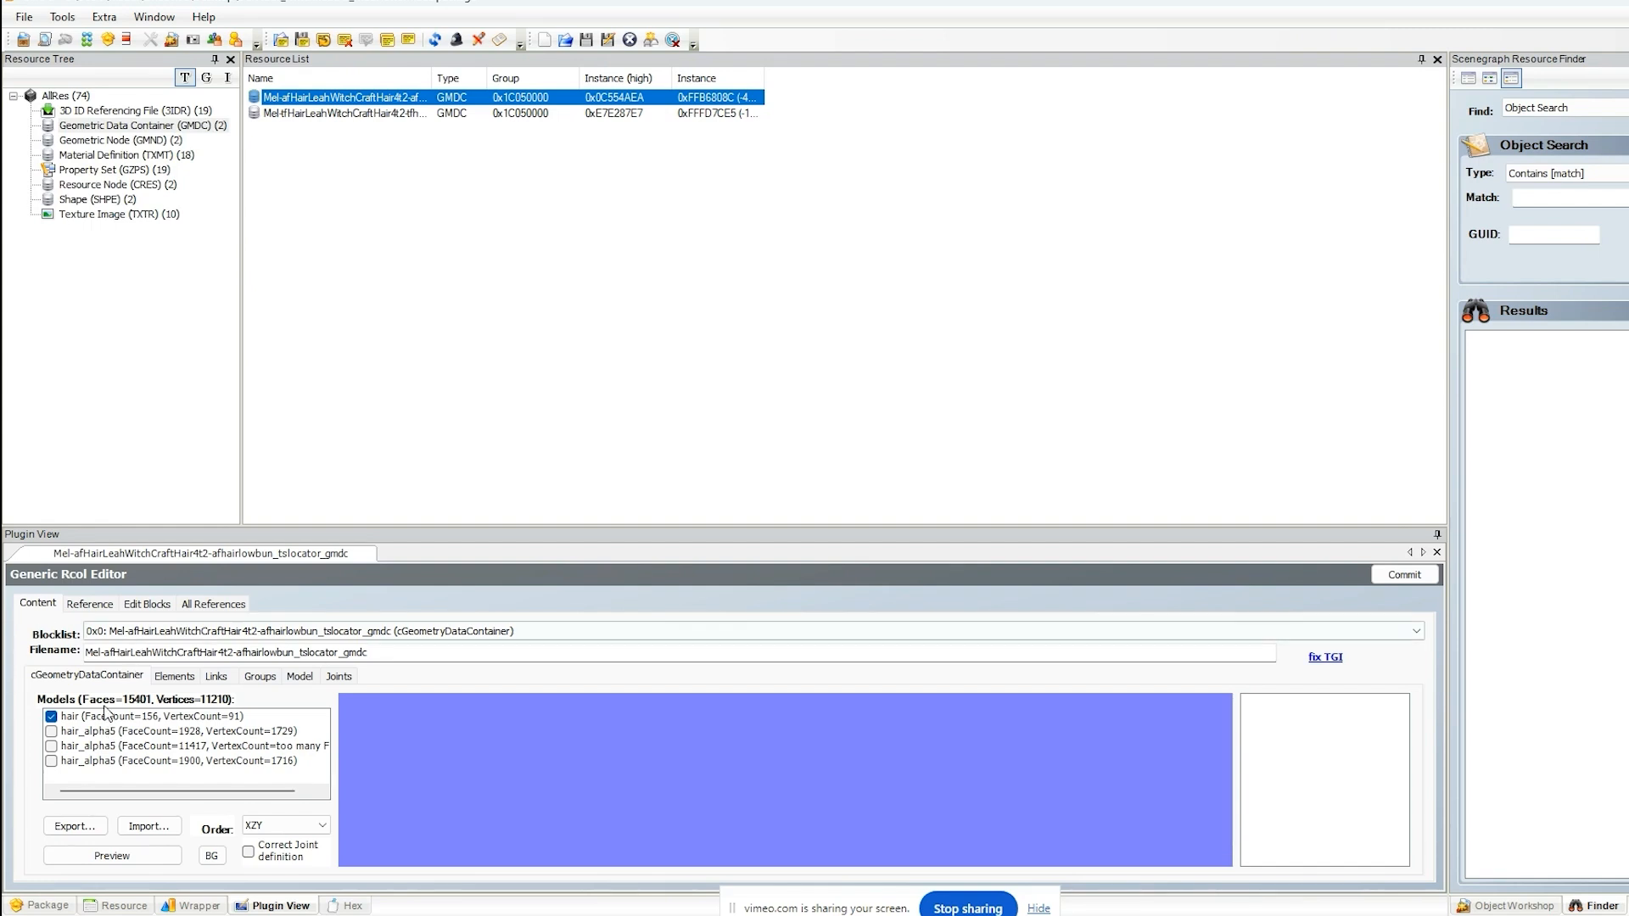
- Open the afhairhatwitch_black_neutral_clone Property Set and set its numoverrides value to 0x00000002
click(124, 172)
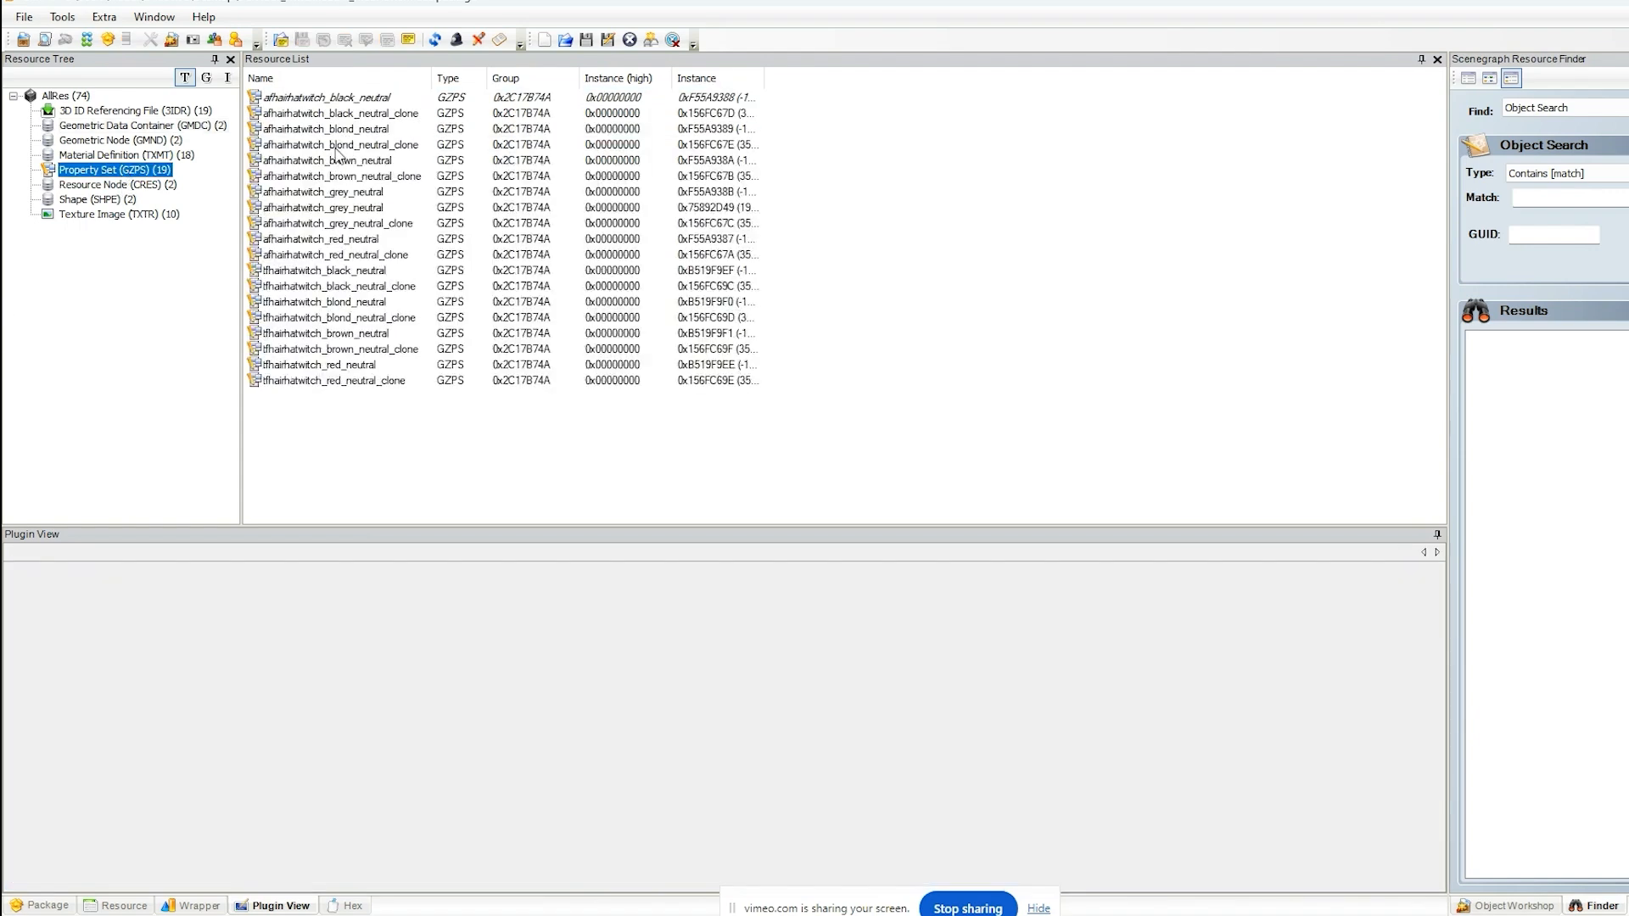
click(341, 111)
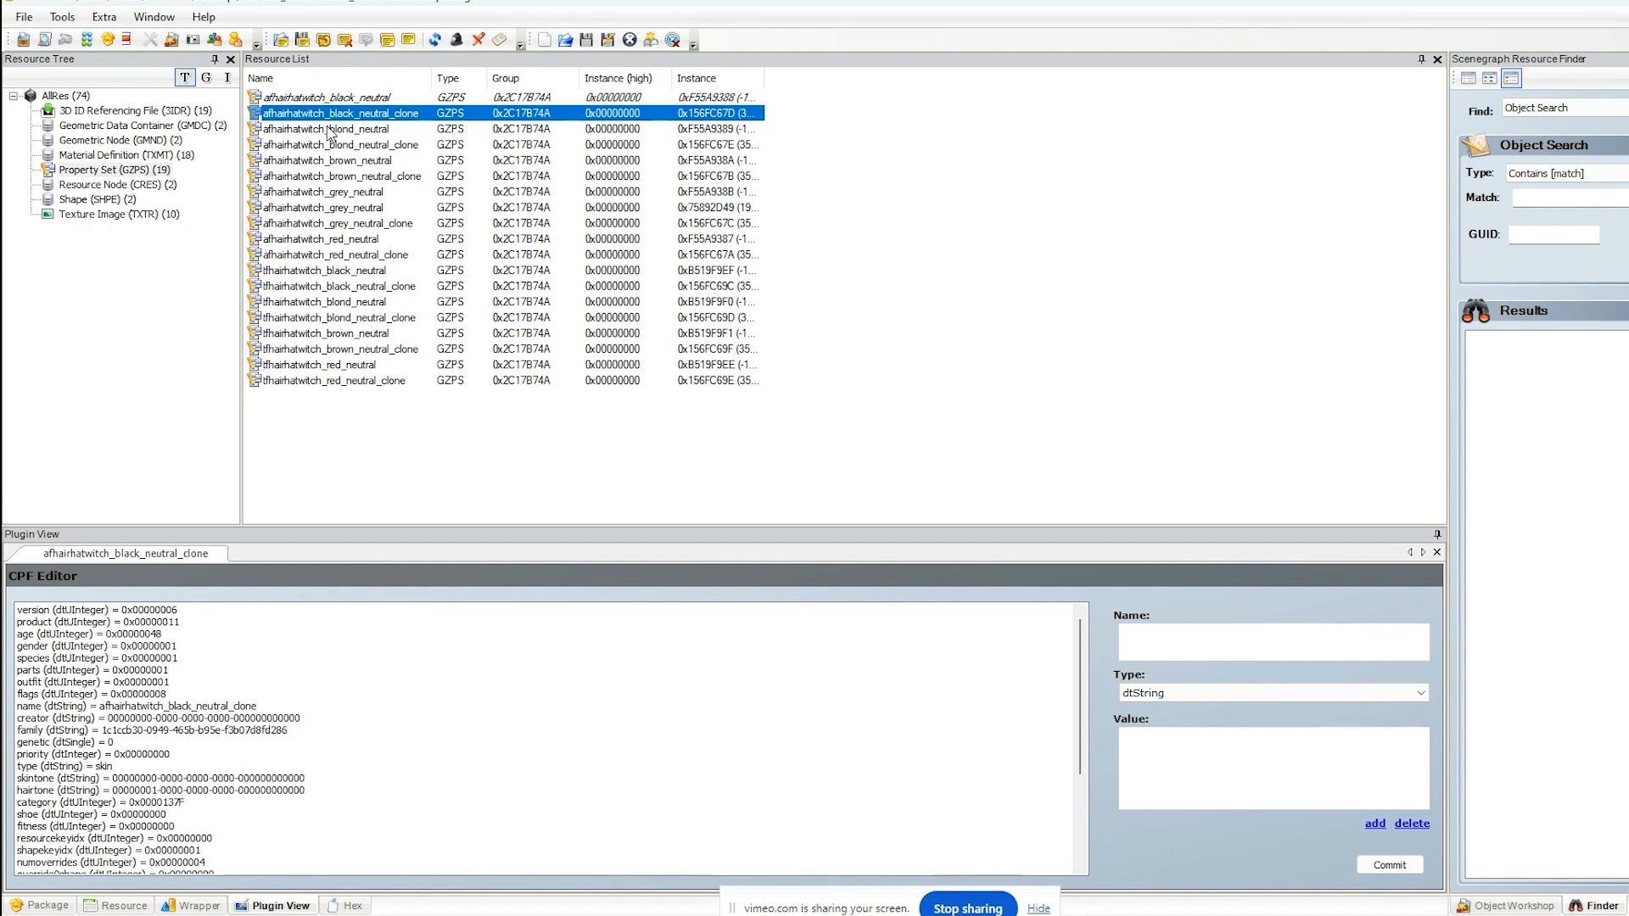
scroll(190, 738, down, 5)
click(191, 719)
text(2)
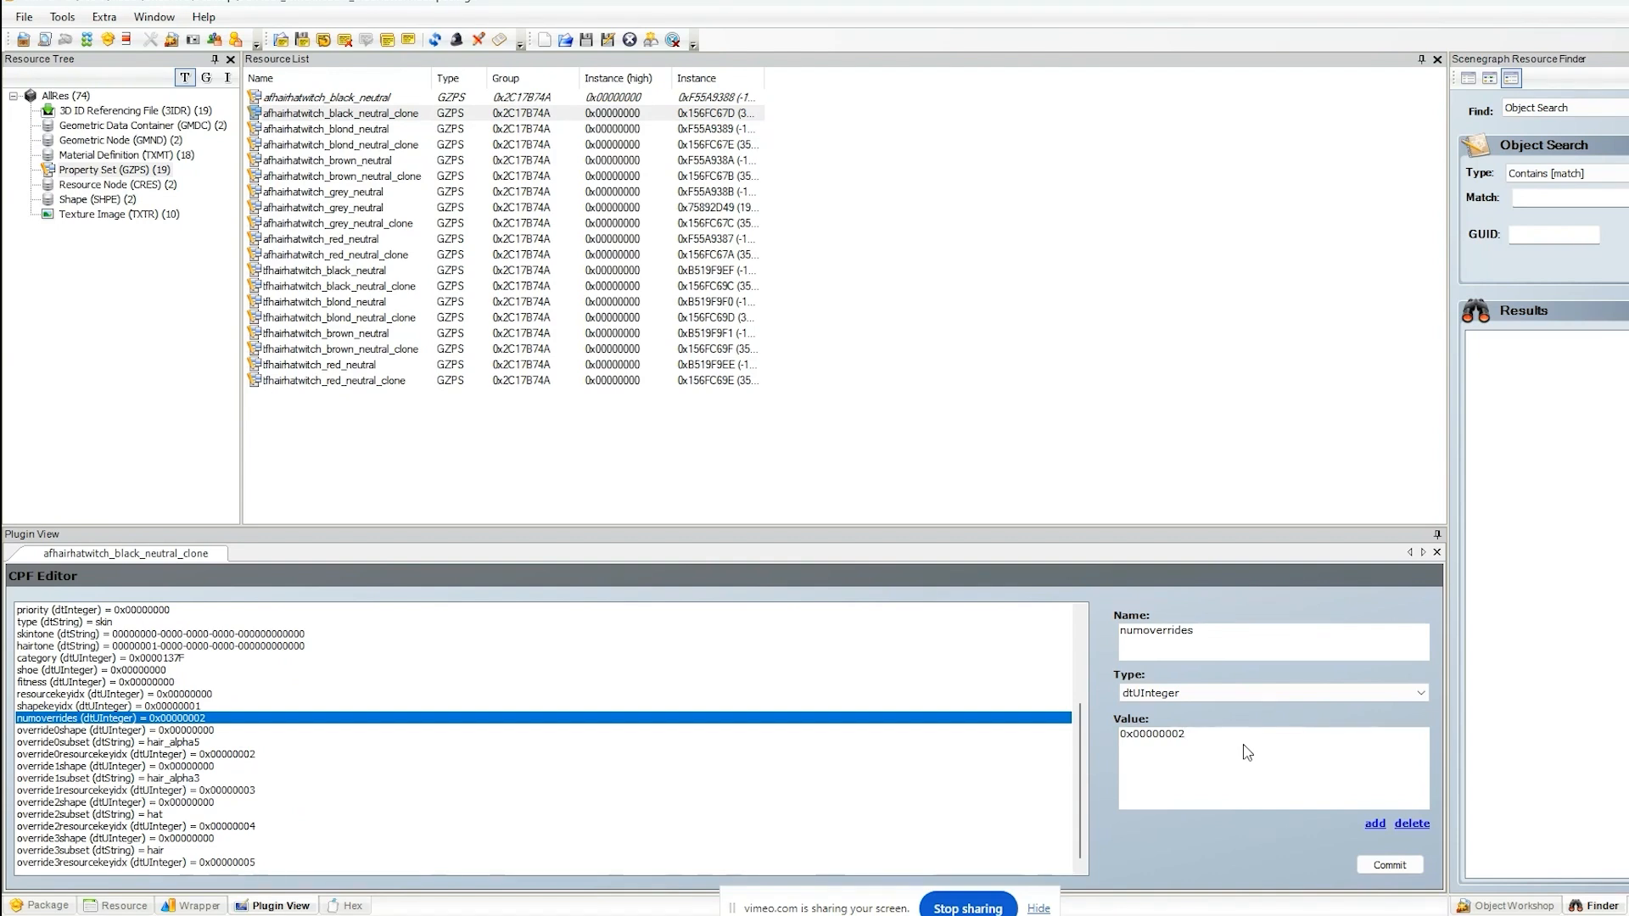
- Delete the resourcekeyidx, subset and shape entries of override3 from the afhairhatwitch_black_neutral_clone Property Set
click(763, 862)
click(1413, 823)
click(188, 854)
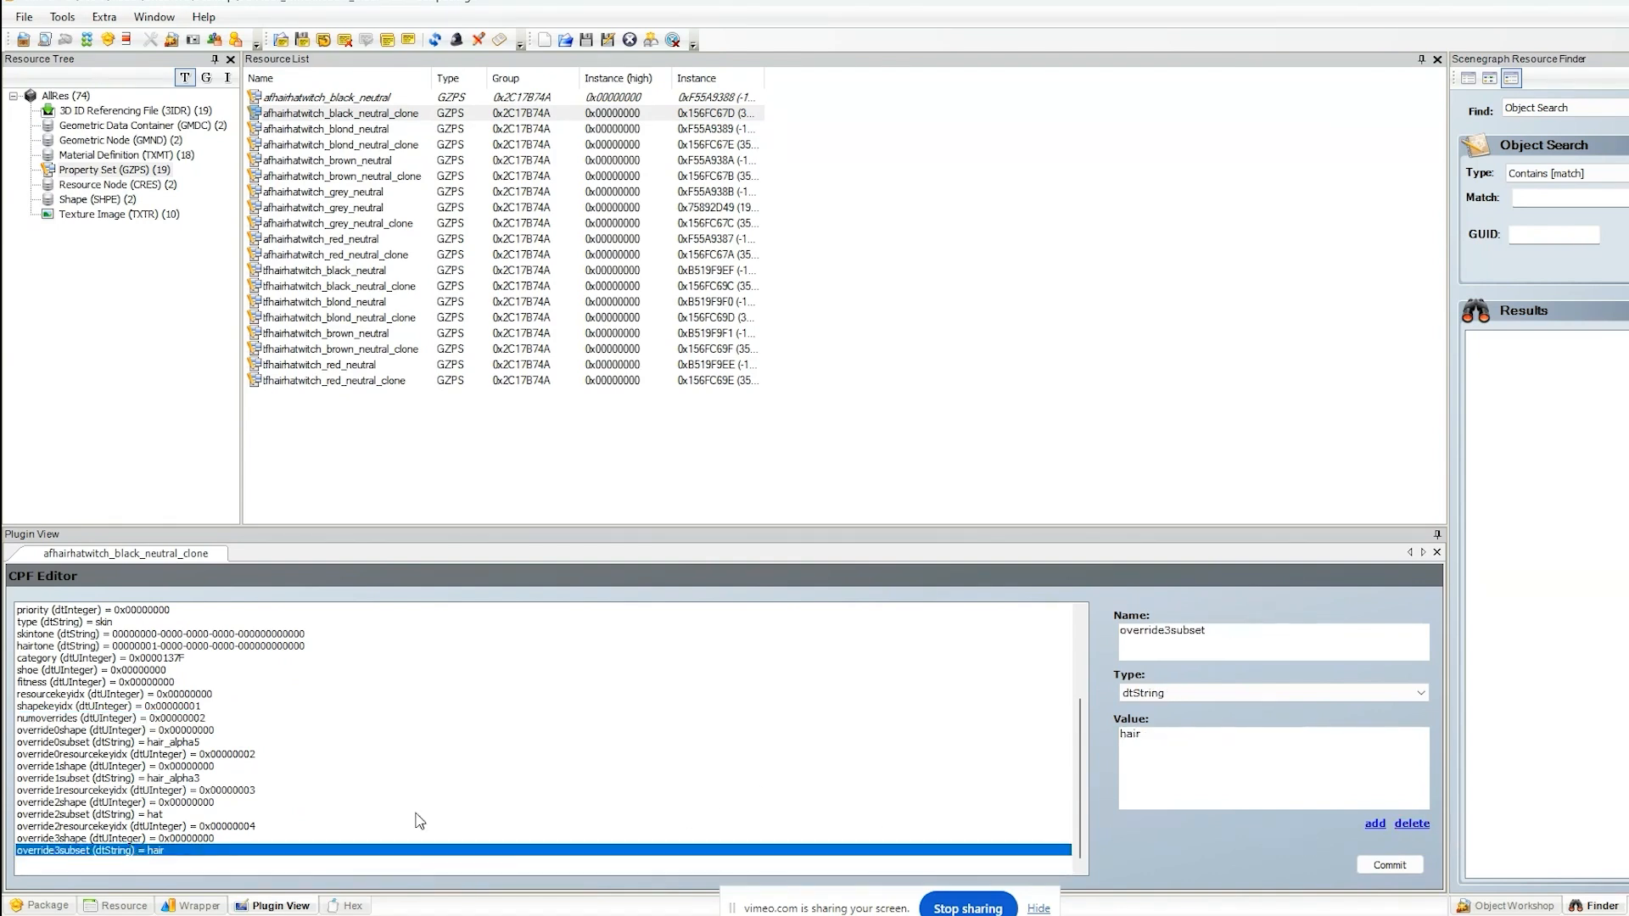
click(1410, 824)
click(146, 839)
click(1412, 824)
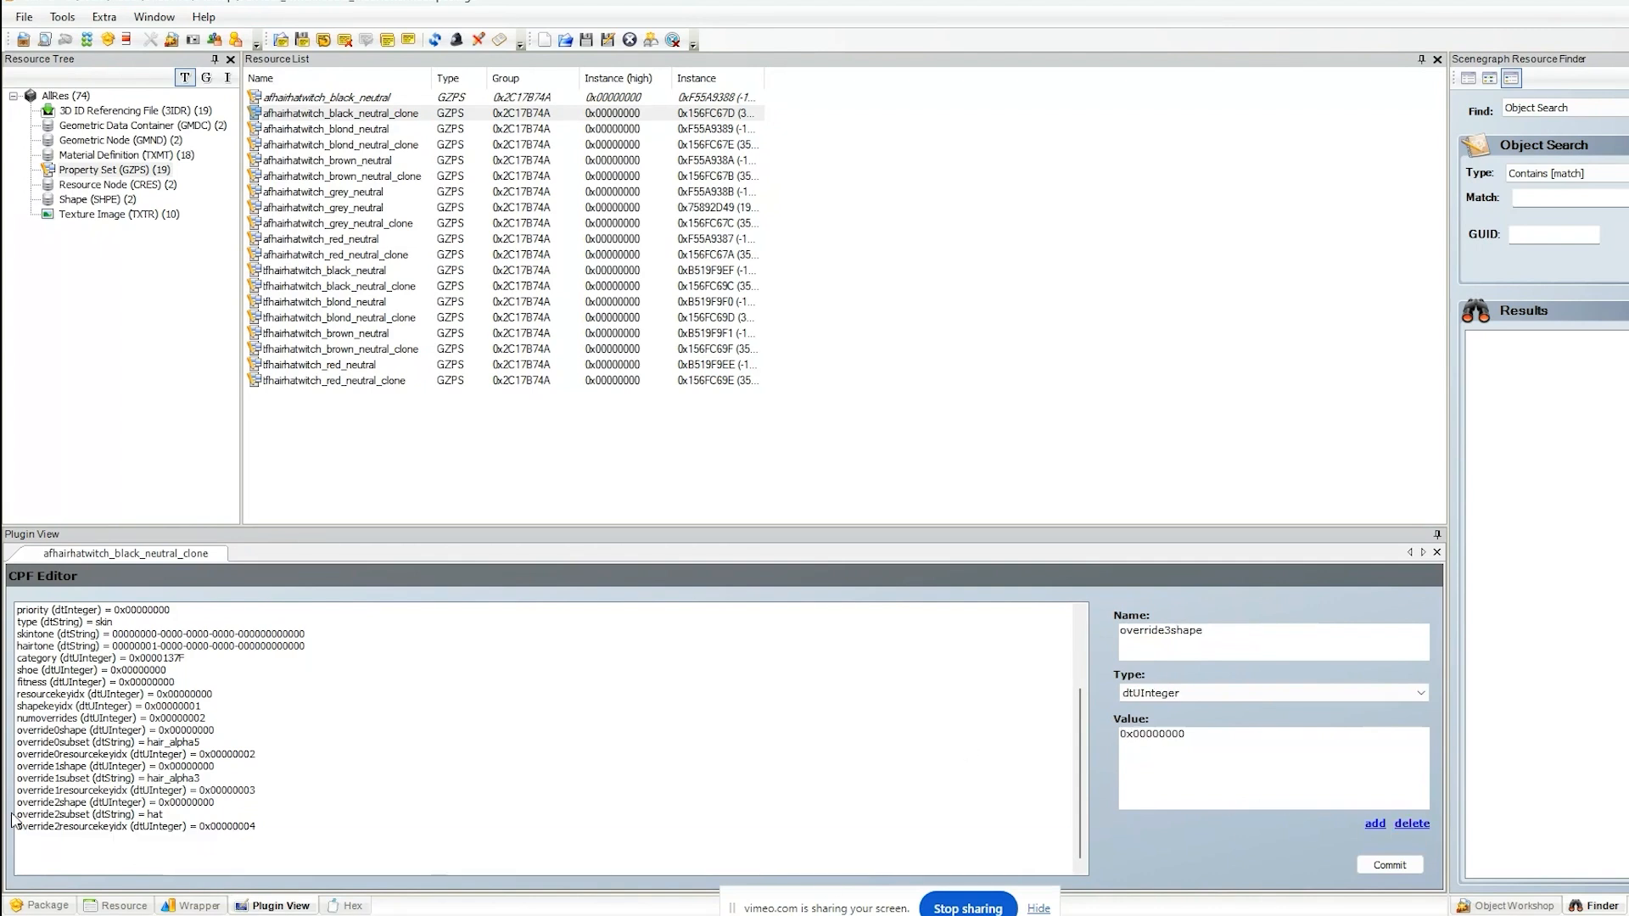
- Review the remaining override0, override1 and override2 entries of the black neutral clone to identify the surplus ones
click(83, 833)
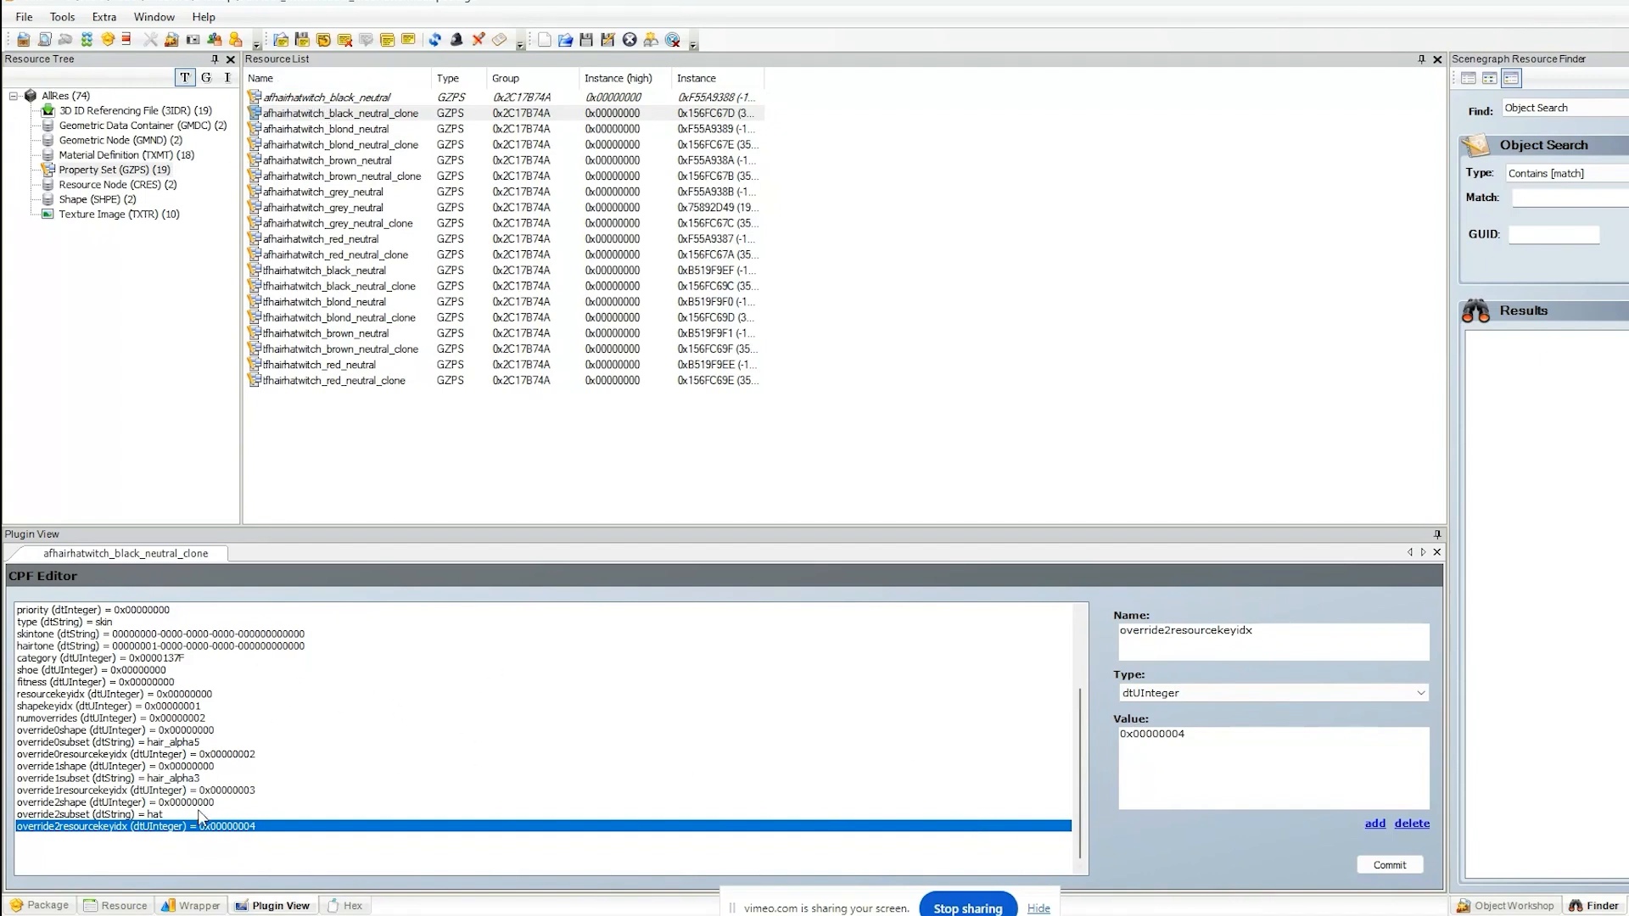
click(1379, 825)
click(1424, 823)
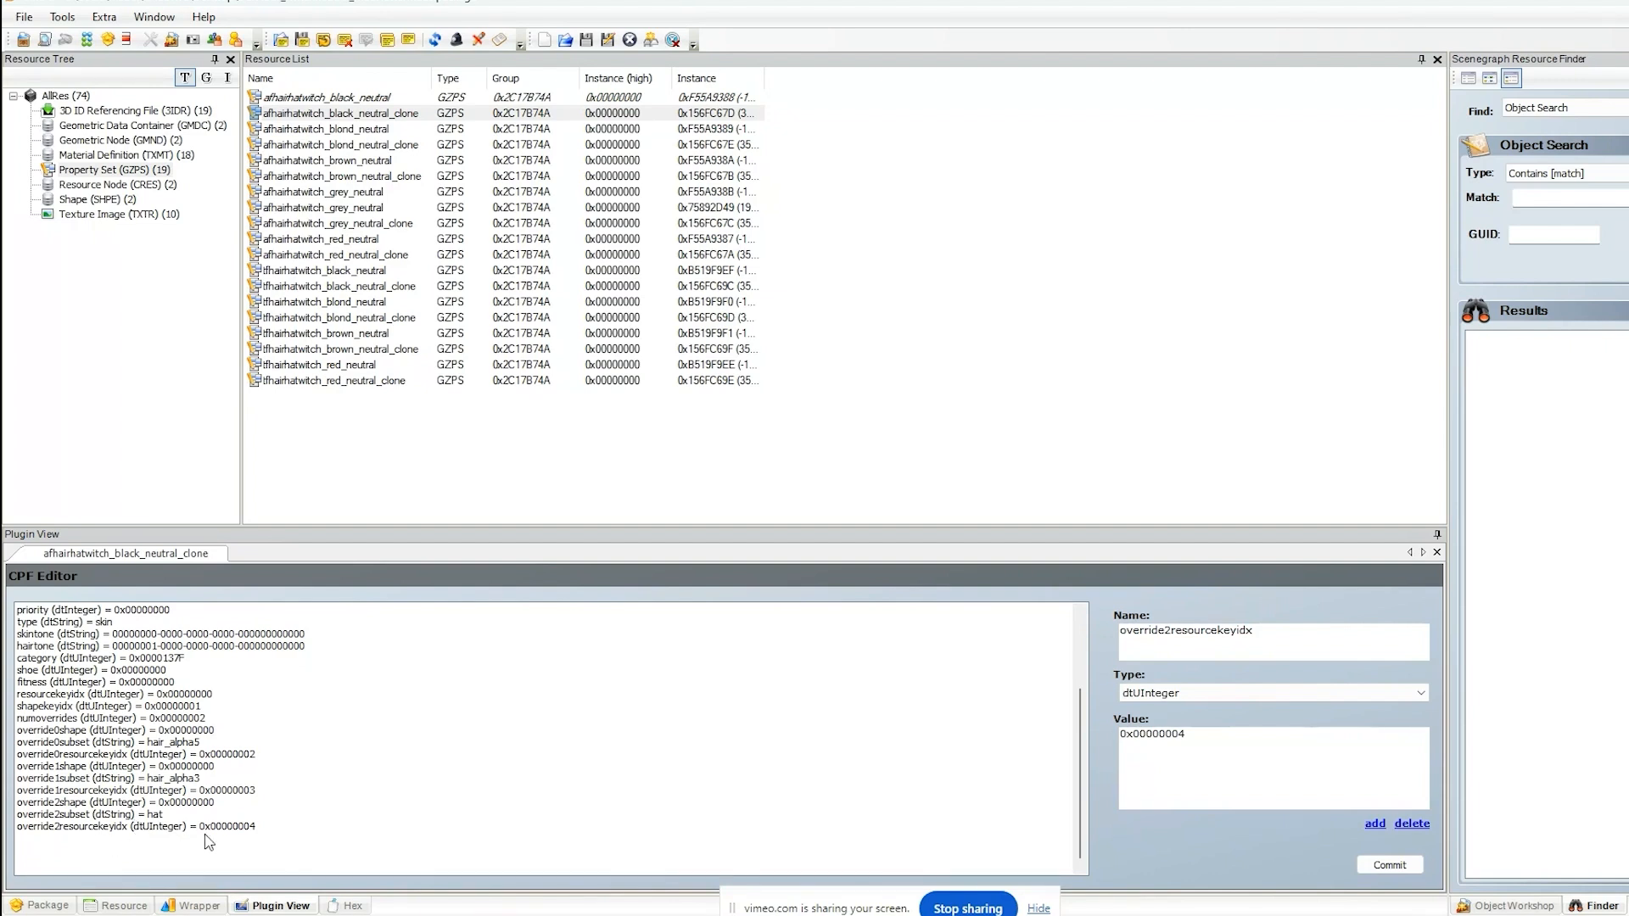
click(242, 759)
key(Down)
key(Down)
key(Down)
key(Down)
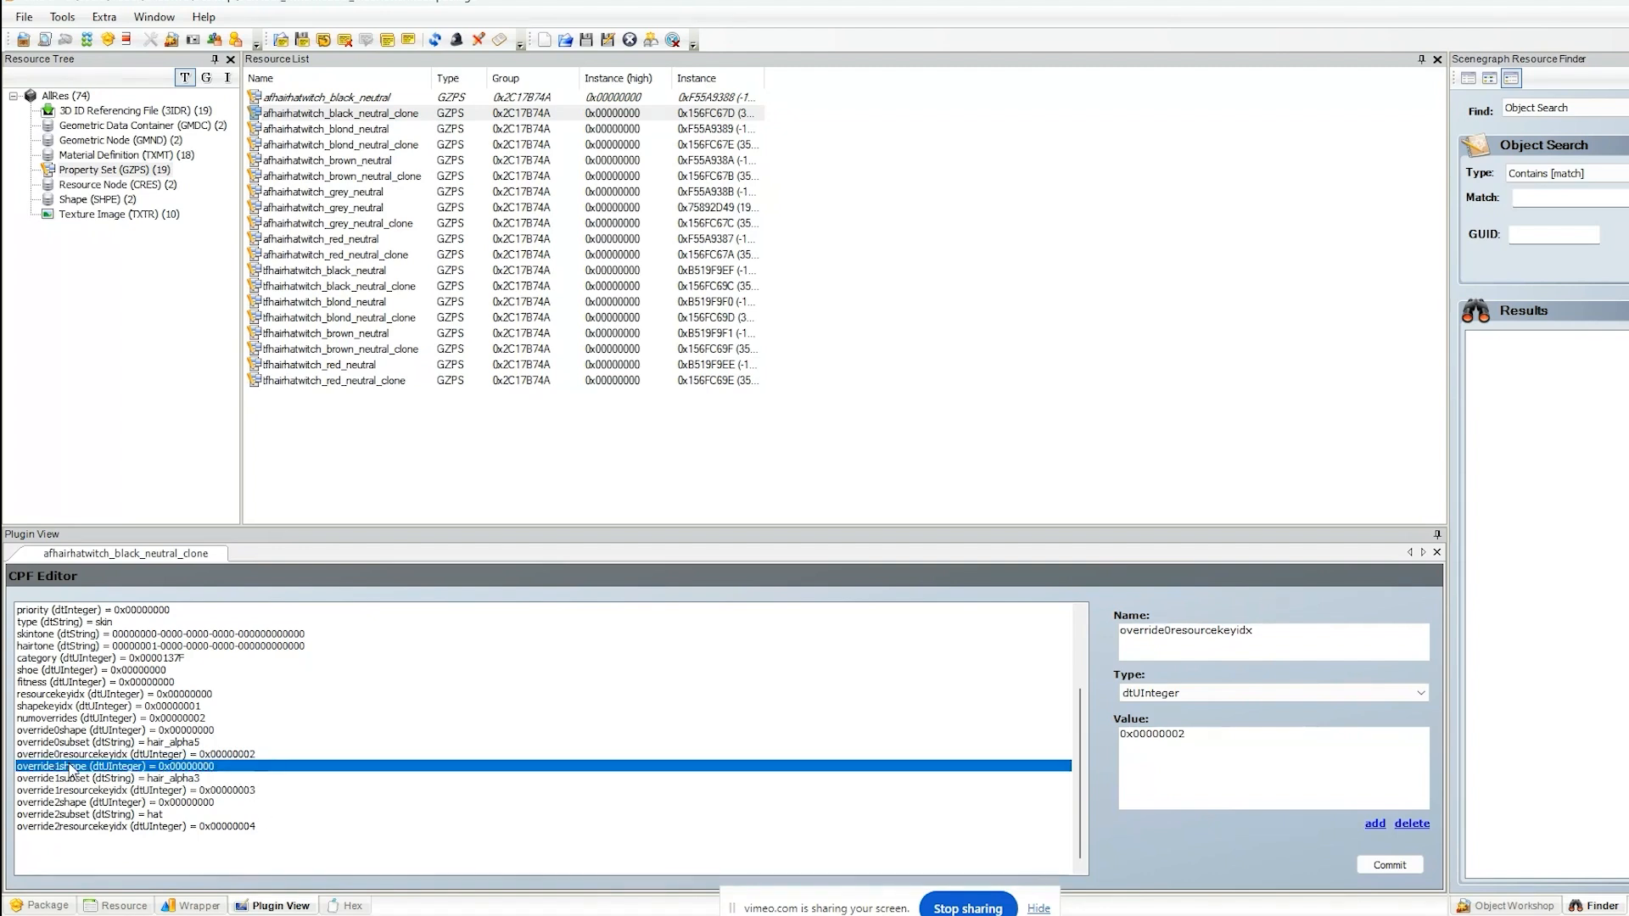
click(254, 755)
click(258, 802)
click(257, 827)
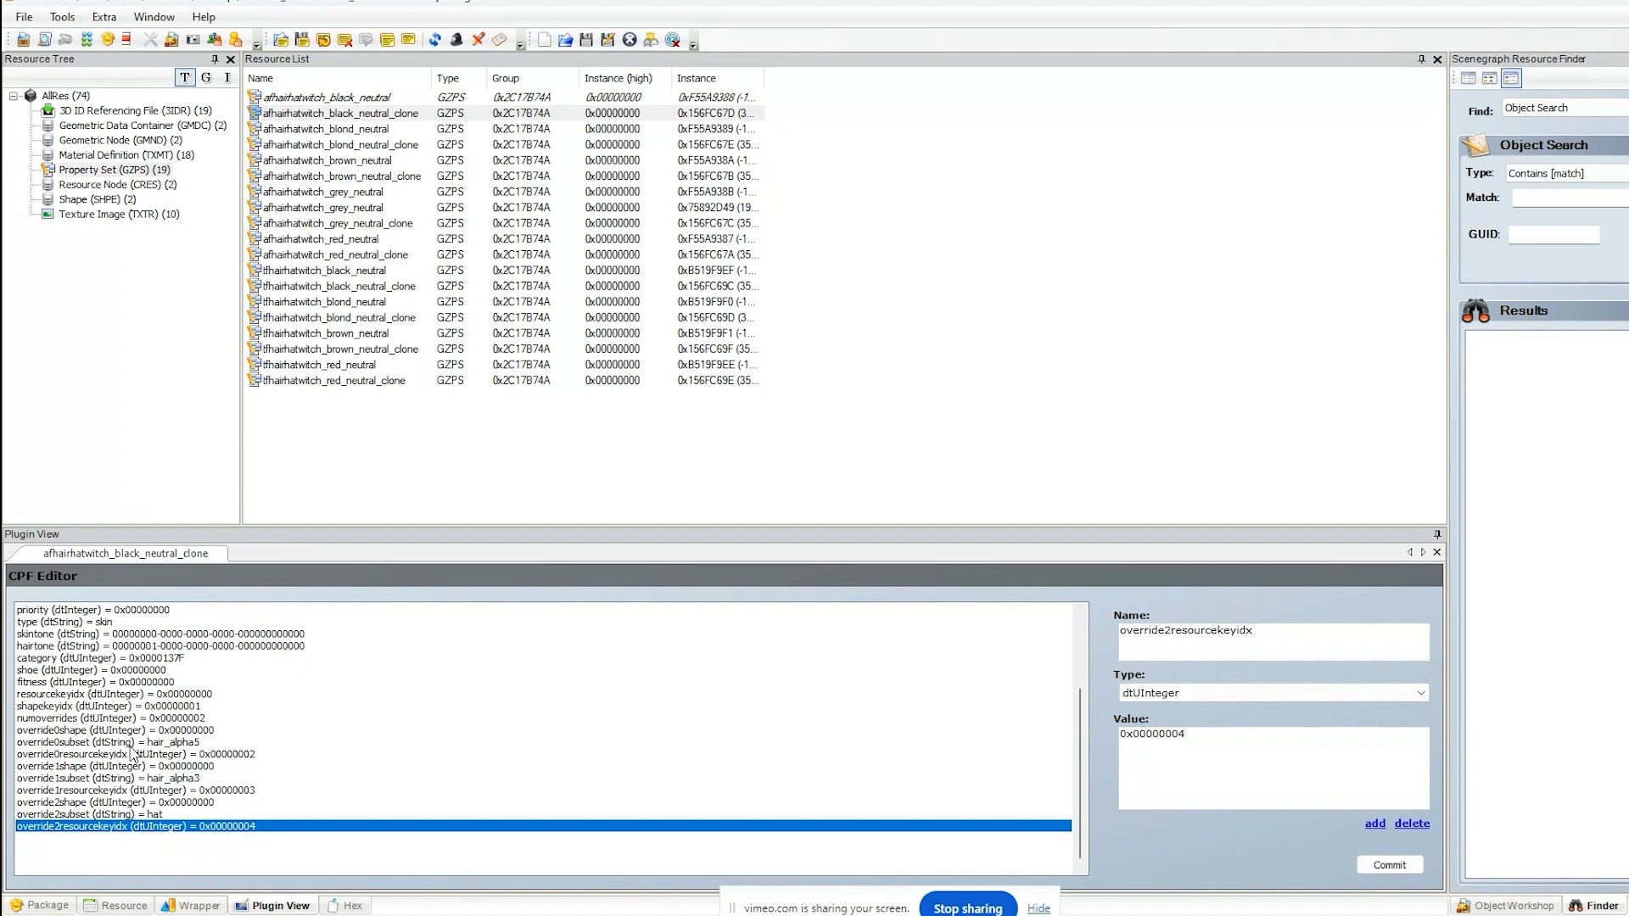
- Delete the override2resourcekeyidx, override2subset and override2shape entries from the black neutral clone's Property Set
click(1411, 824)
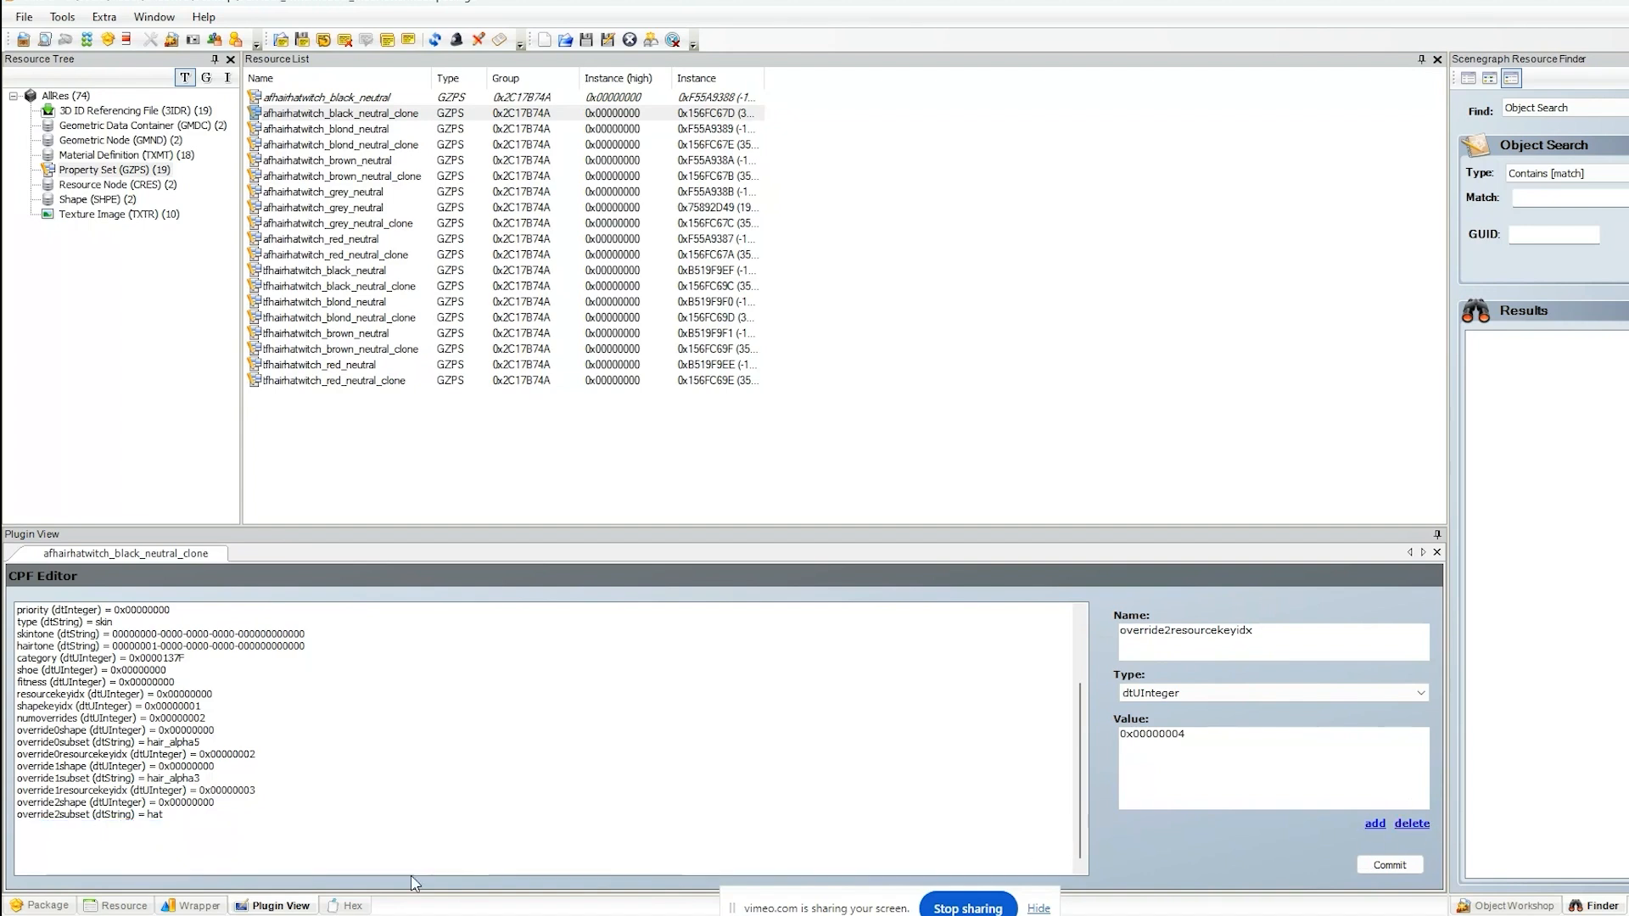
click(94, 816)
click(1412, 824)
click(151, 802)
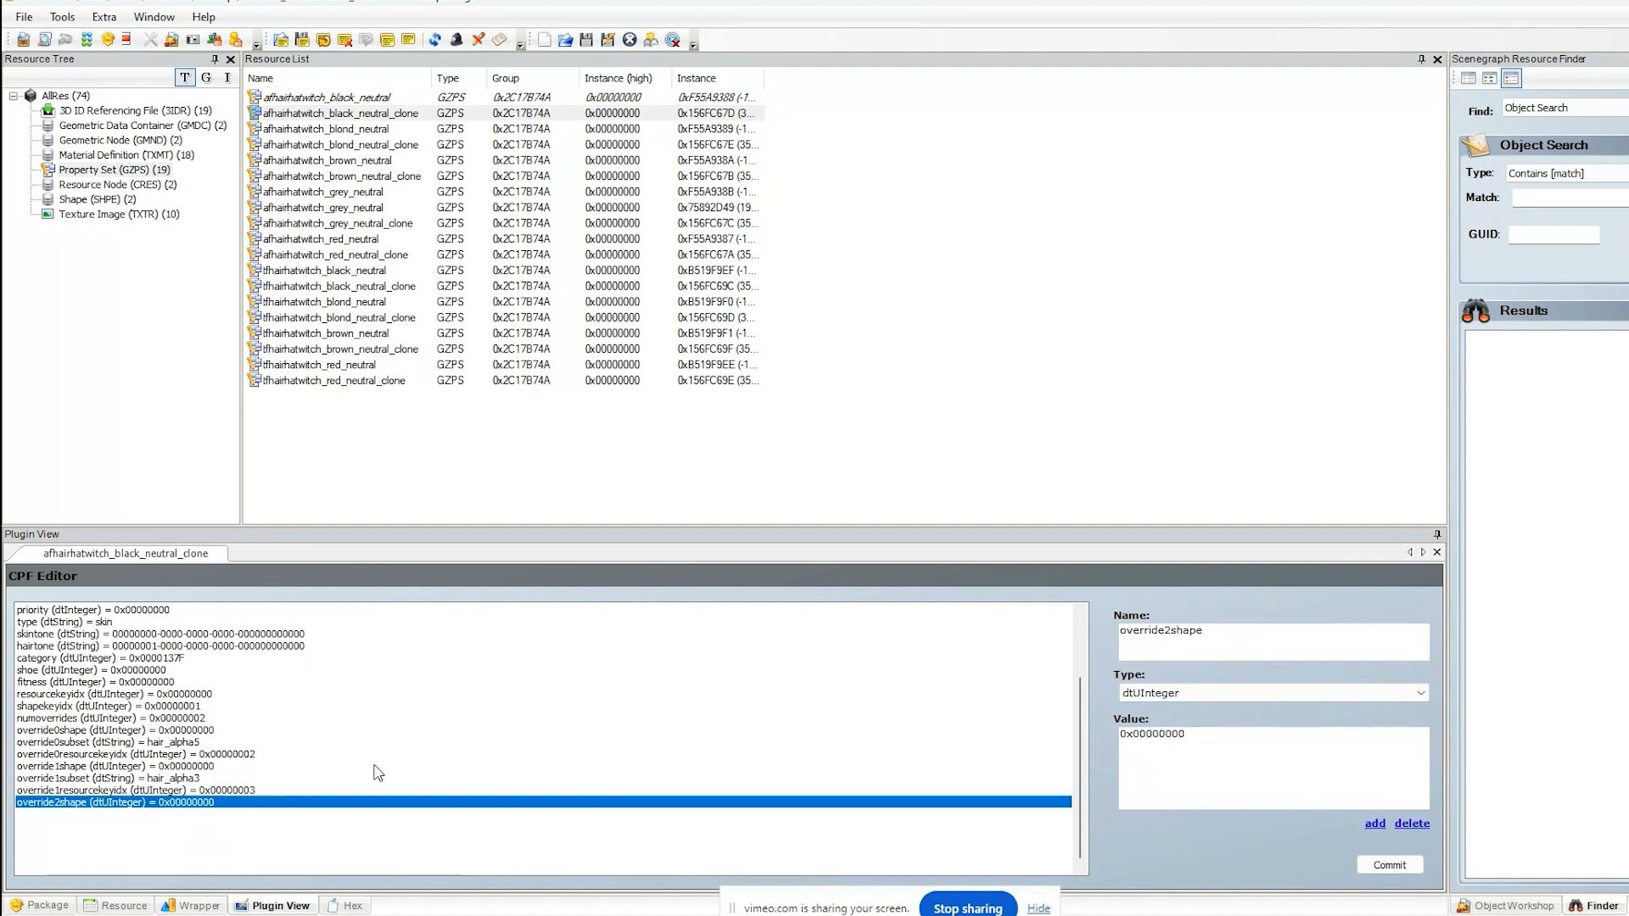
click(1412, 824)
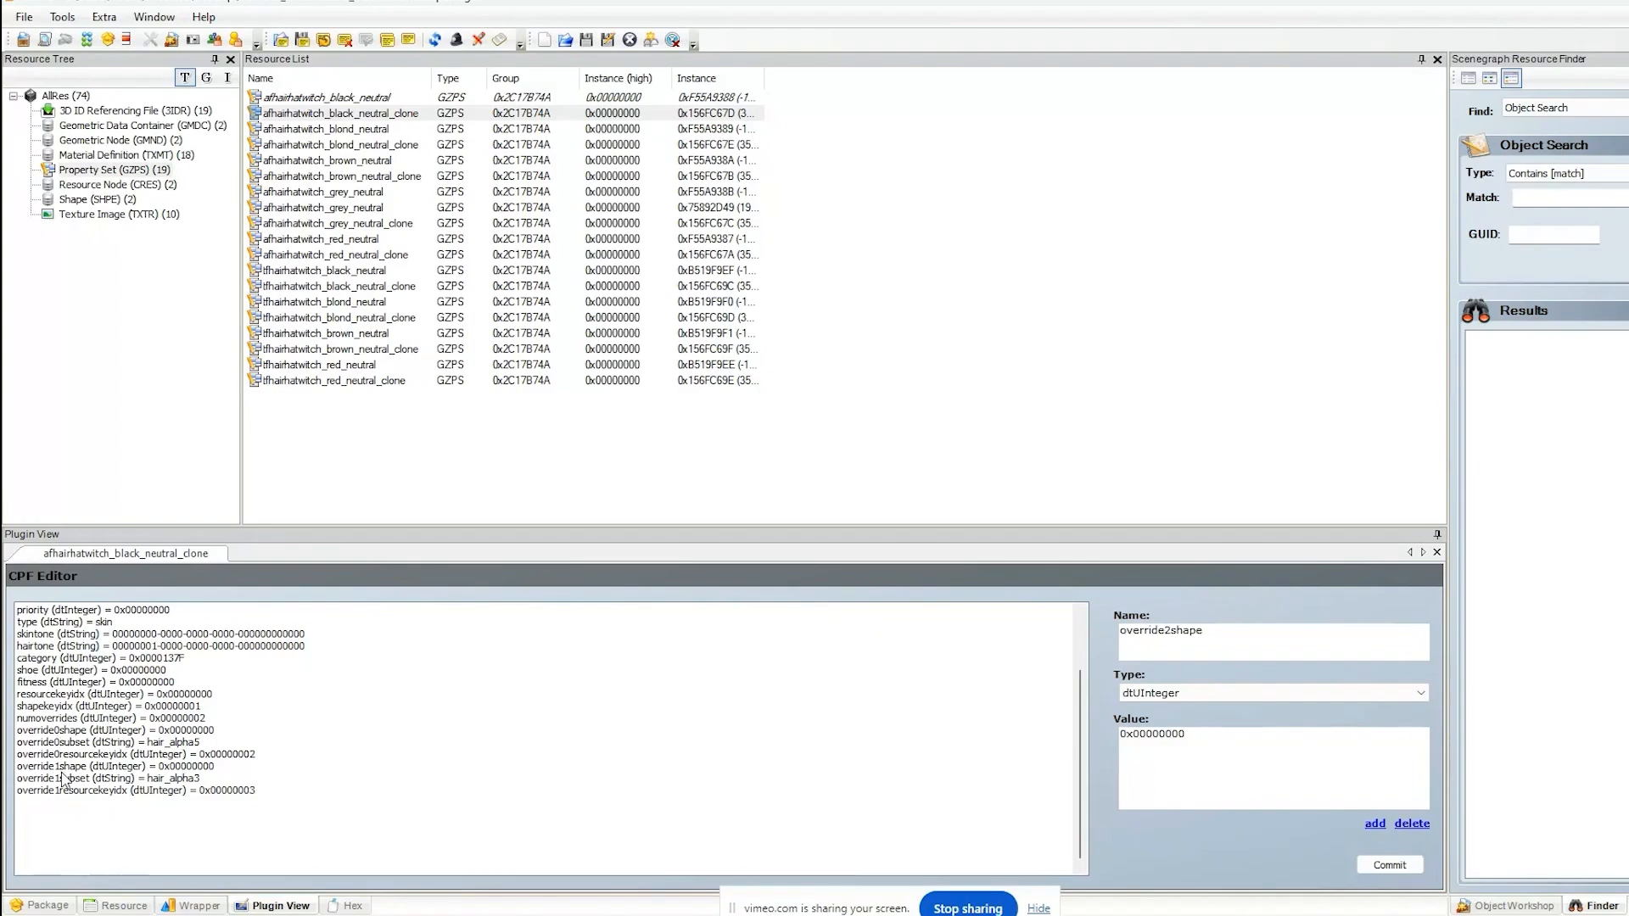
- Change the override0subset value of the afhairhatwitch_black_neutral_clone Property Set to hair
click(80, 719)
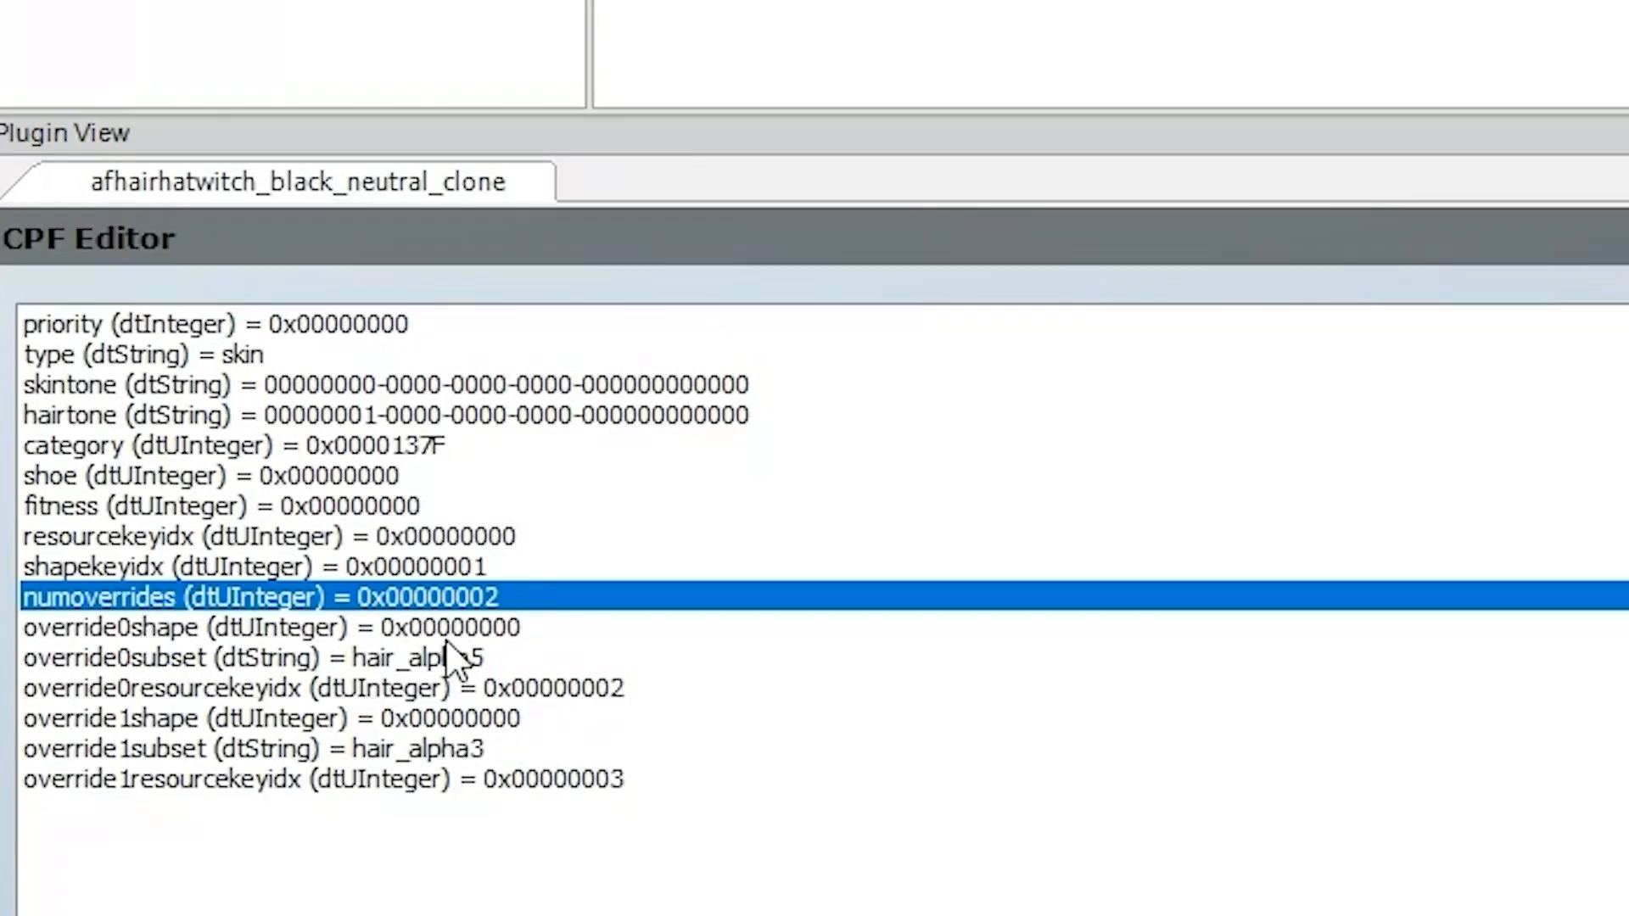
click(455, 660)
key(BackSpace)
key(BackSpace)
key(BackSpace)
key(BackSpace)
key(BackSpace)
key(BackSpace)
key(BackSpace)
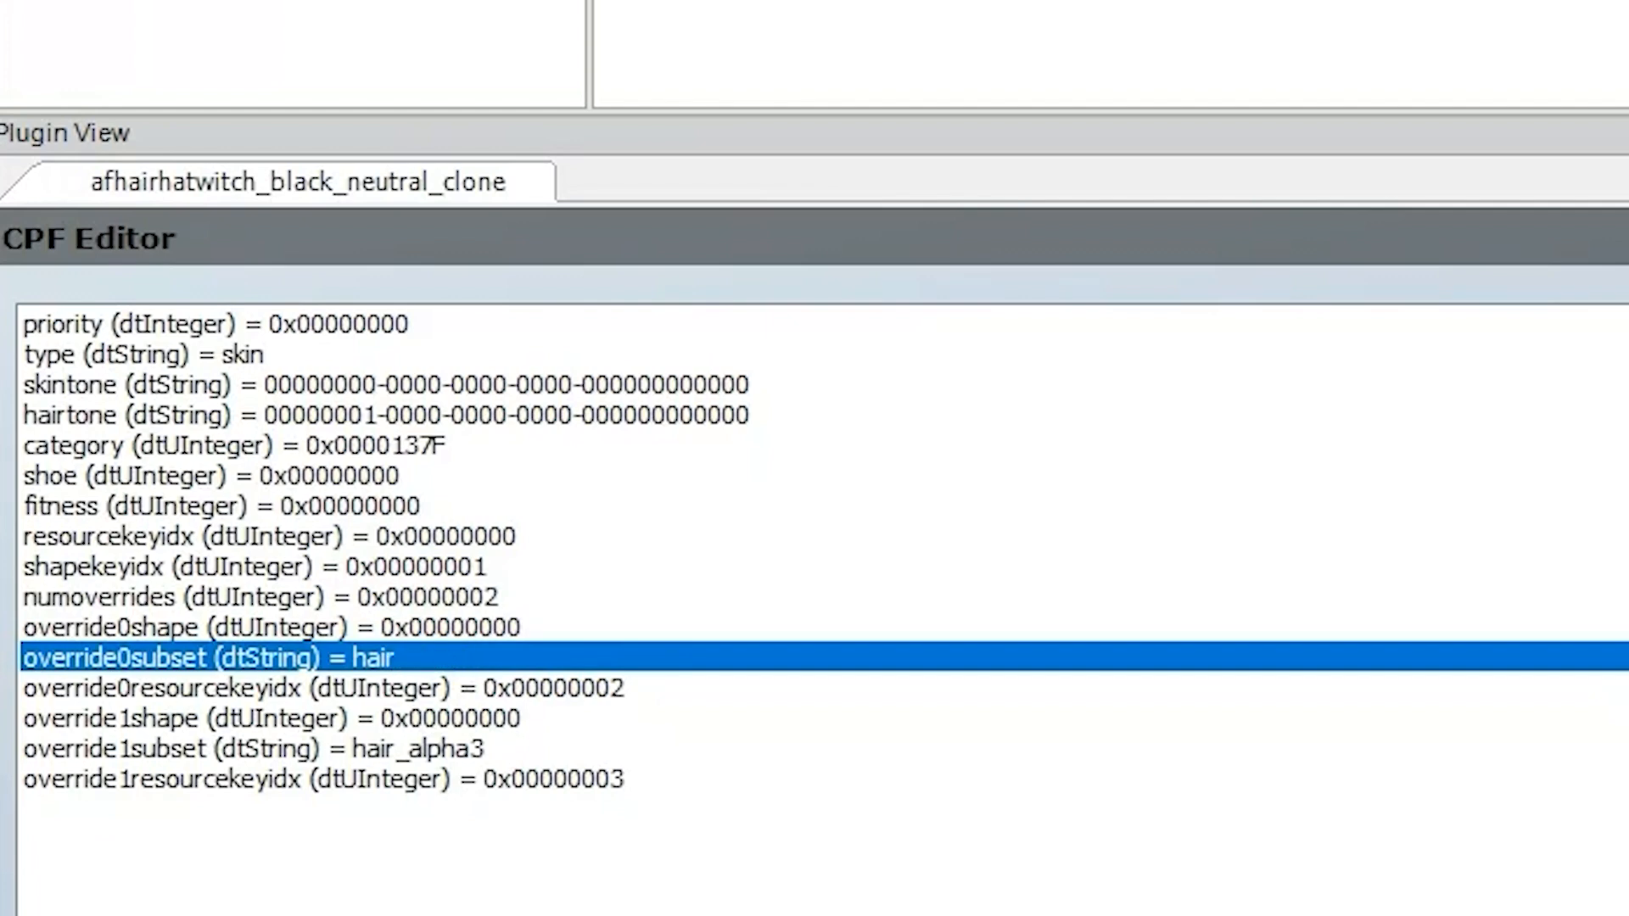
click(600, 689)
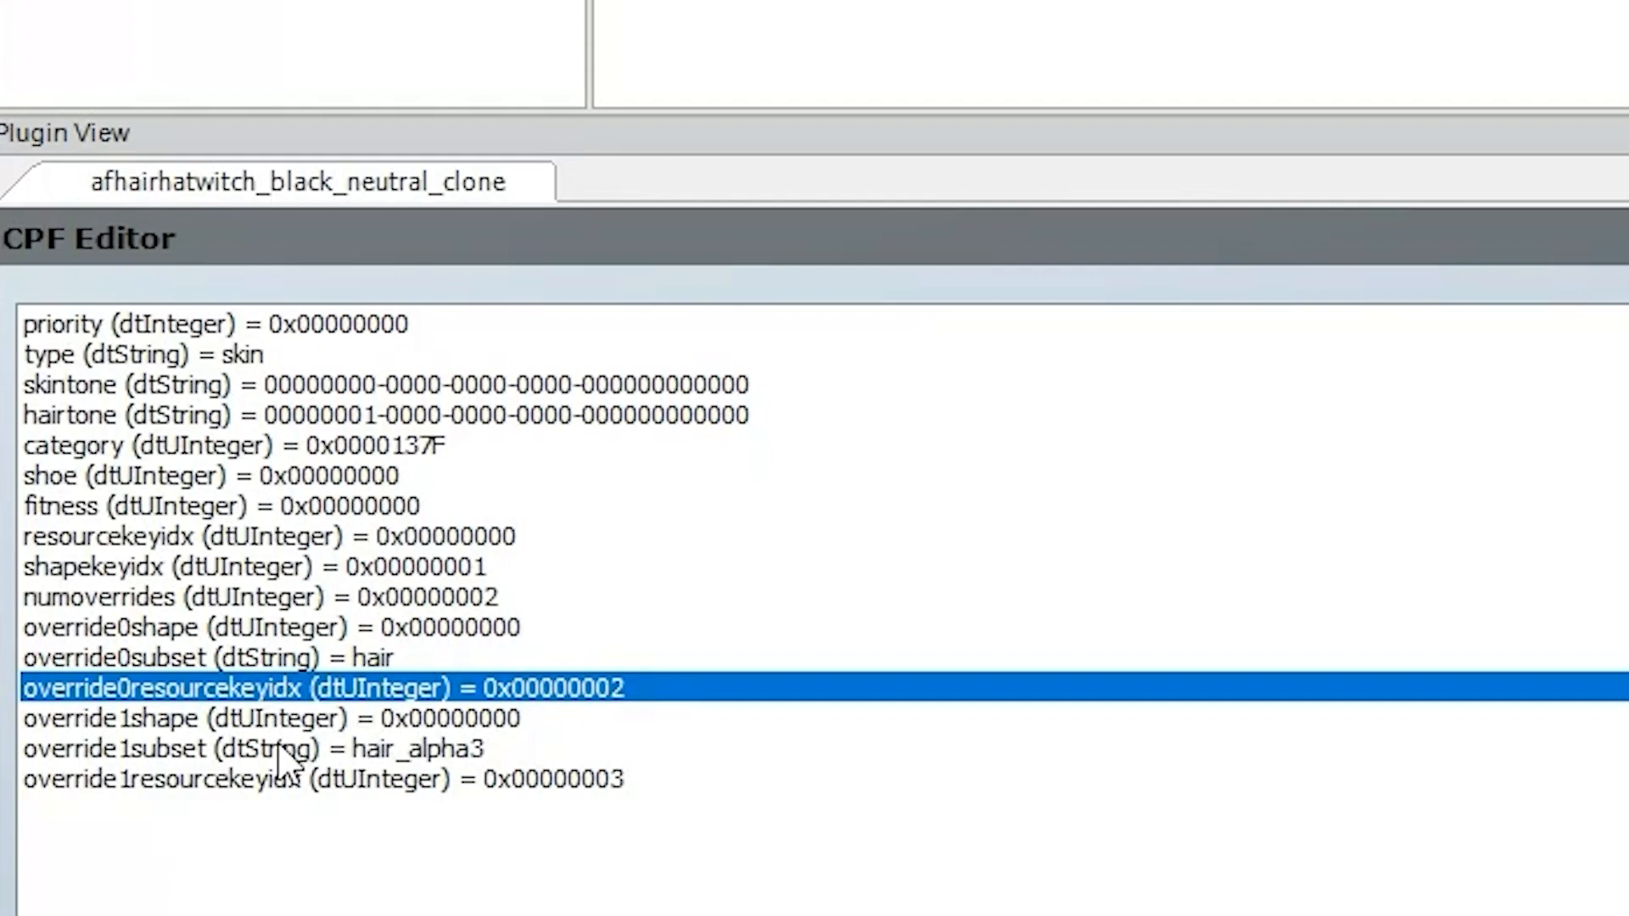
- Change the override1subset value of the afhairhatwitch_black_neutral_clone Property Set to hair_alpha5
click(242, 722)
click(222, 751)
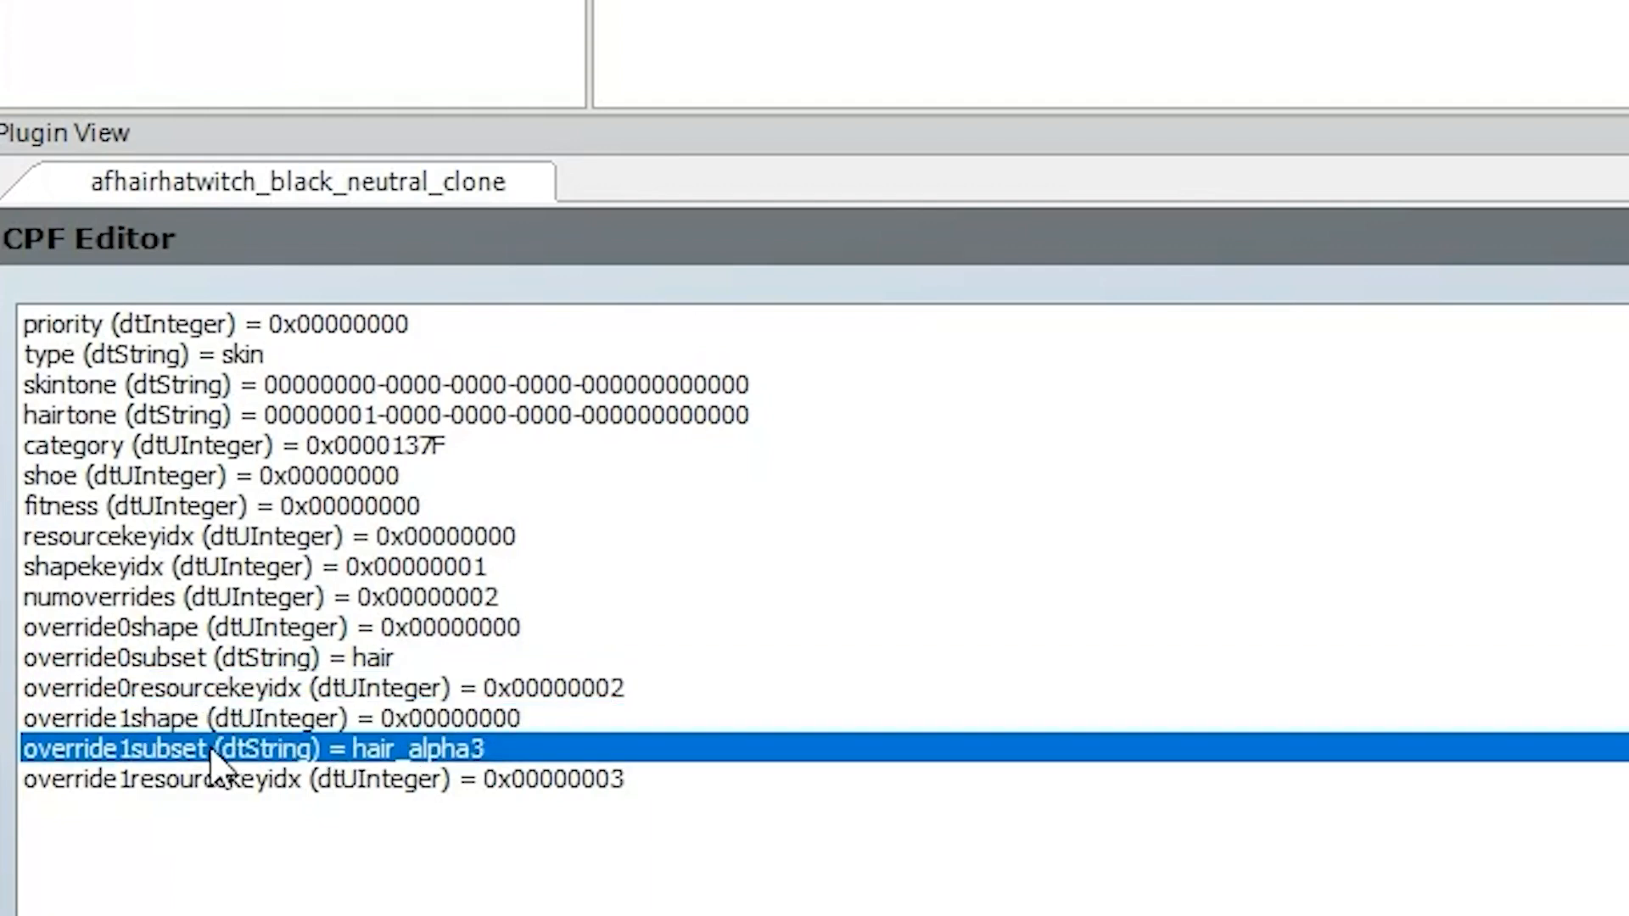
key(BackSpace)
text(5)
click(302, 780)
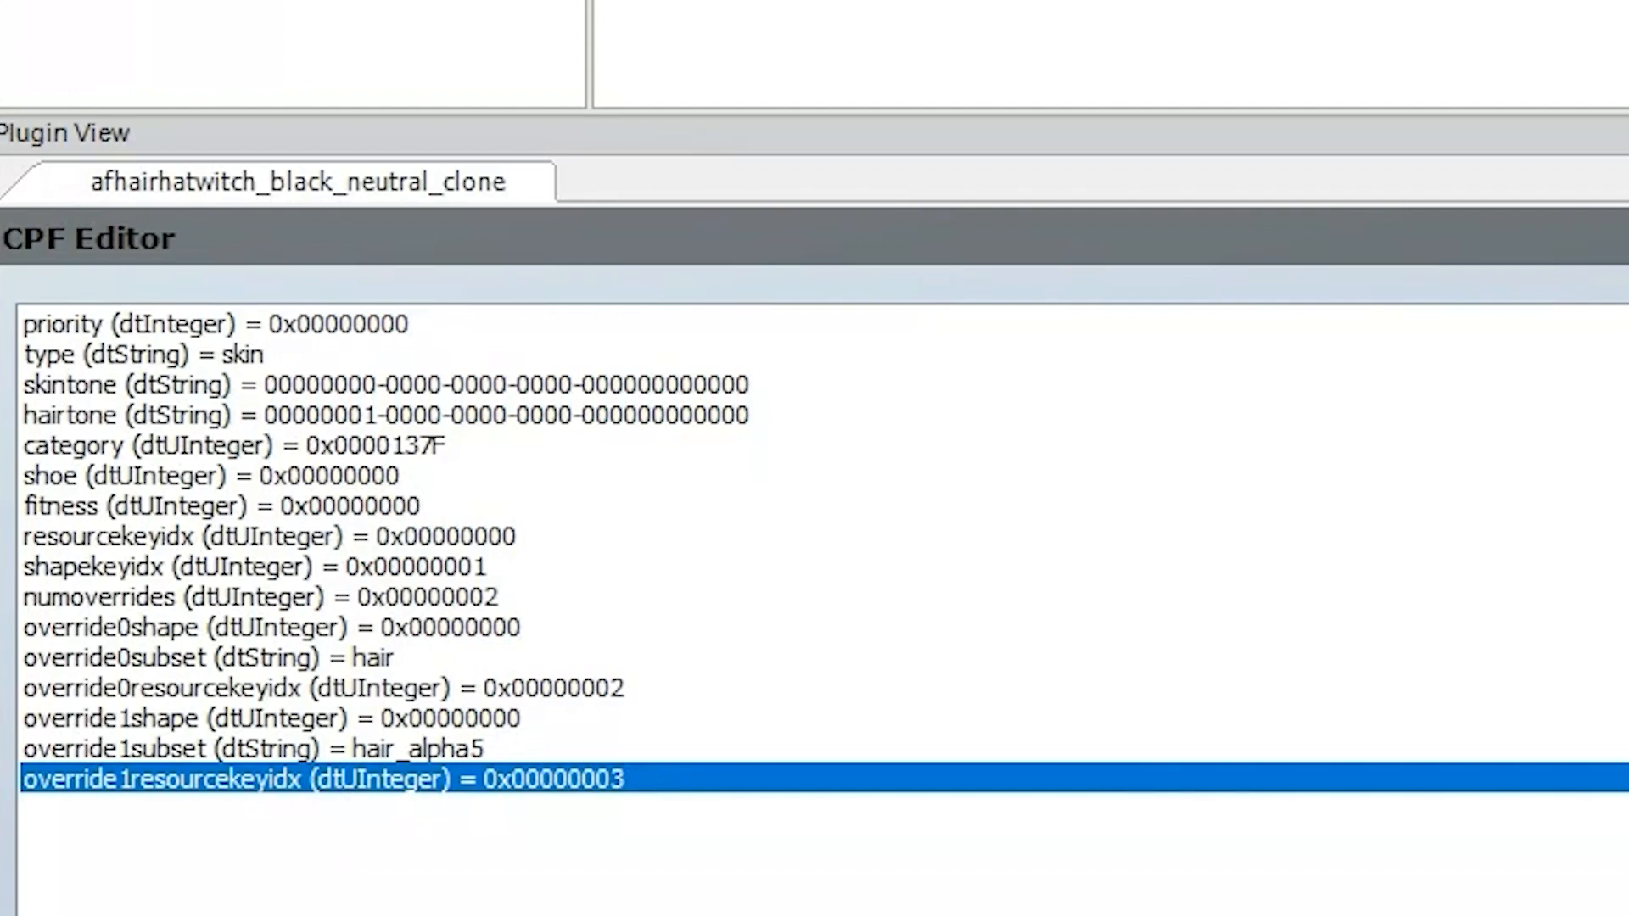
- Open the adult blond Property Set and the teen brown and red ones in turn to check their override entries
click(326, 129)
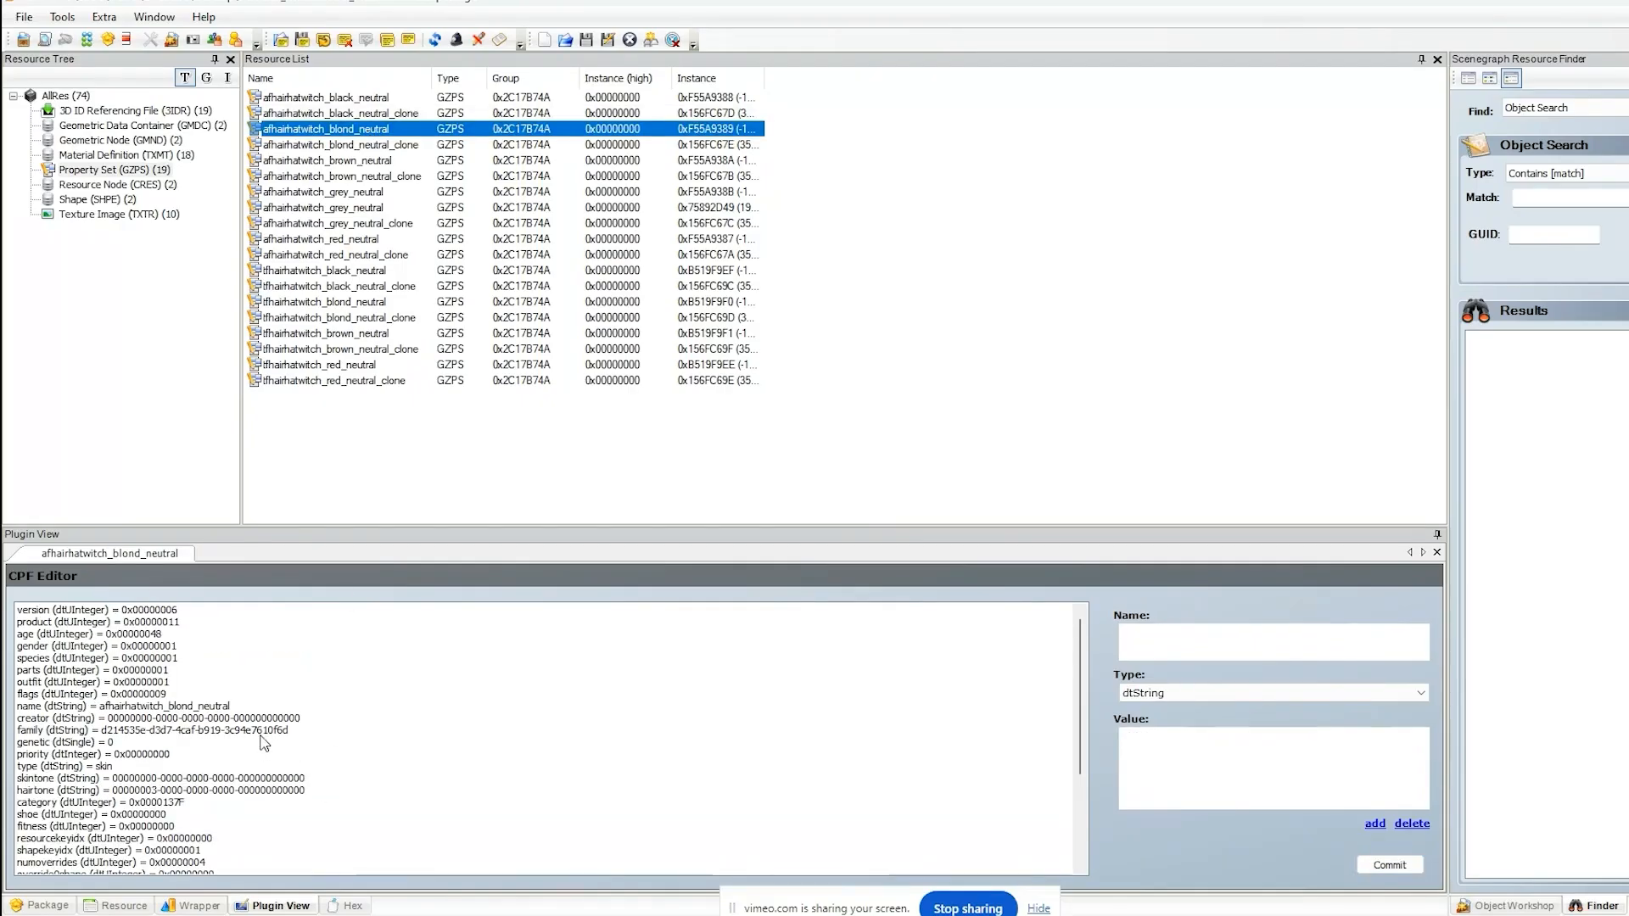
click(382, 366)
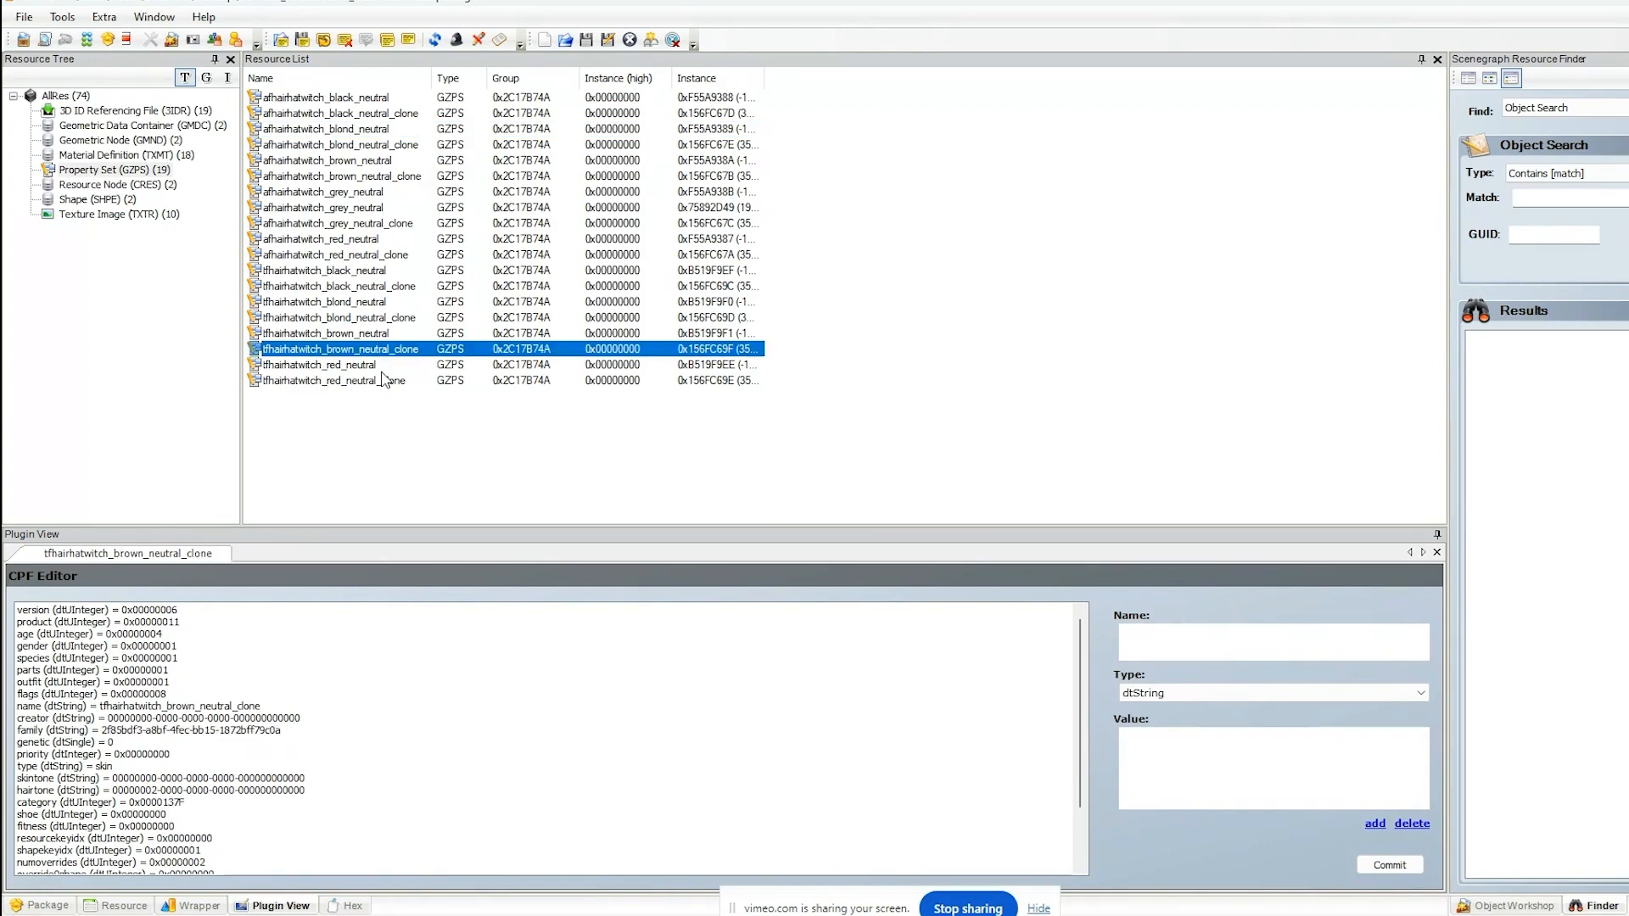
click(386, 381)
click(301, 815)
scroll(315, 804, down, 3)
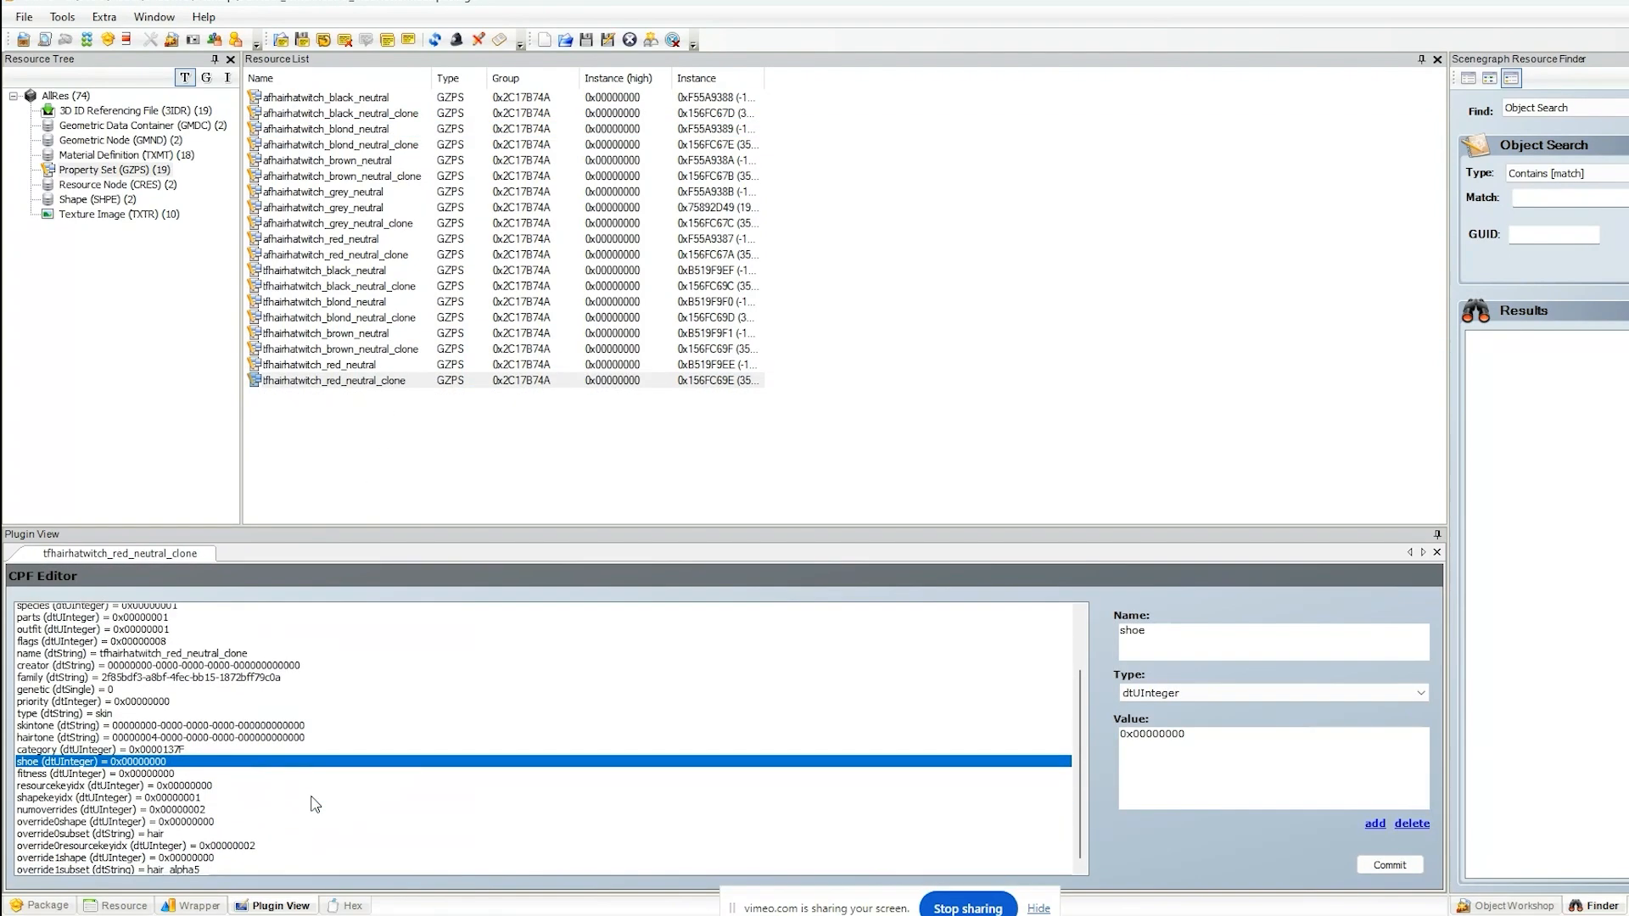
scroll(315, 805, down, 1)
click(119, 850)
click(76, 838)
click(85, 863)
click(356, 367)
click(359, 350)
click(357, 367)
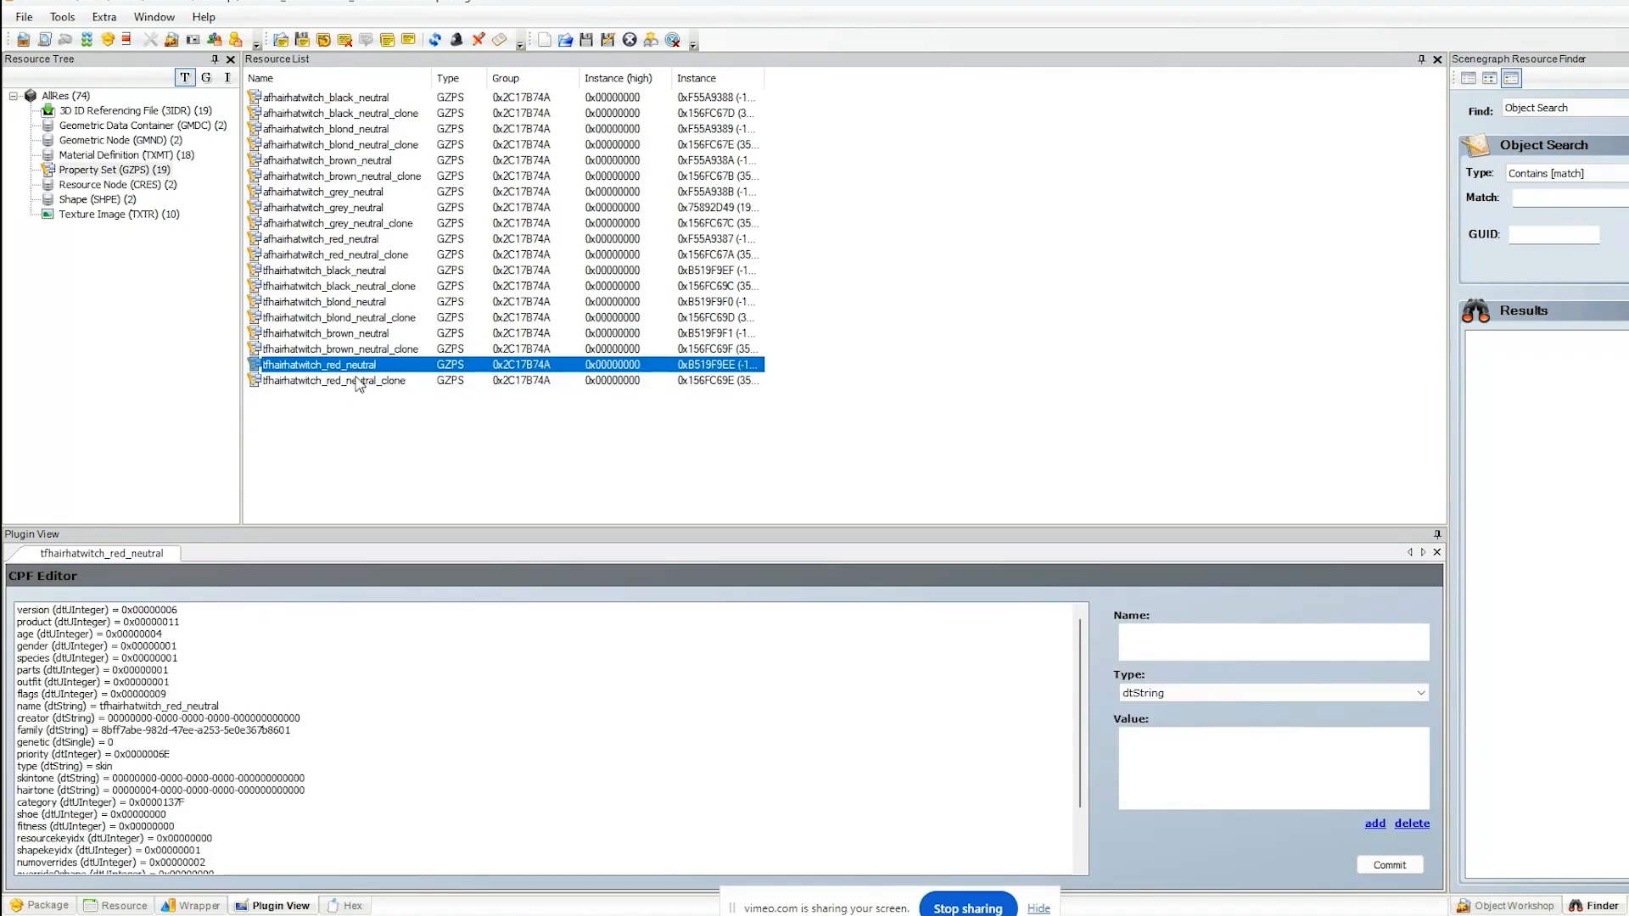
click(358, 381)
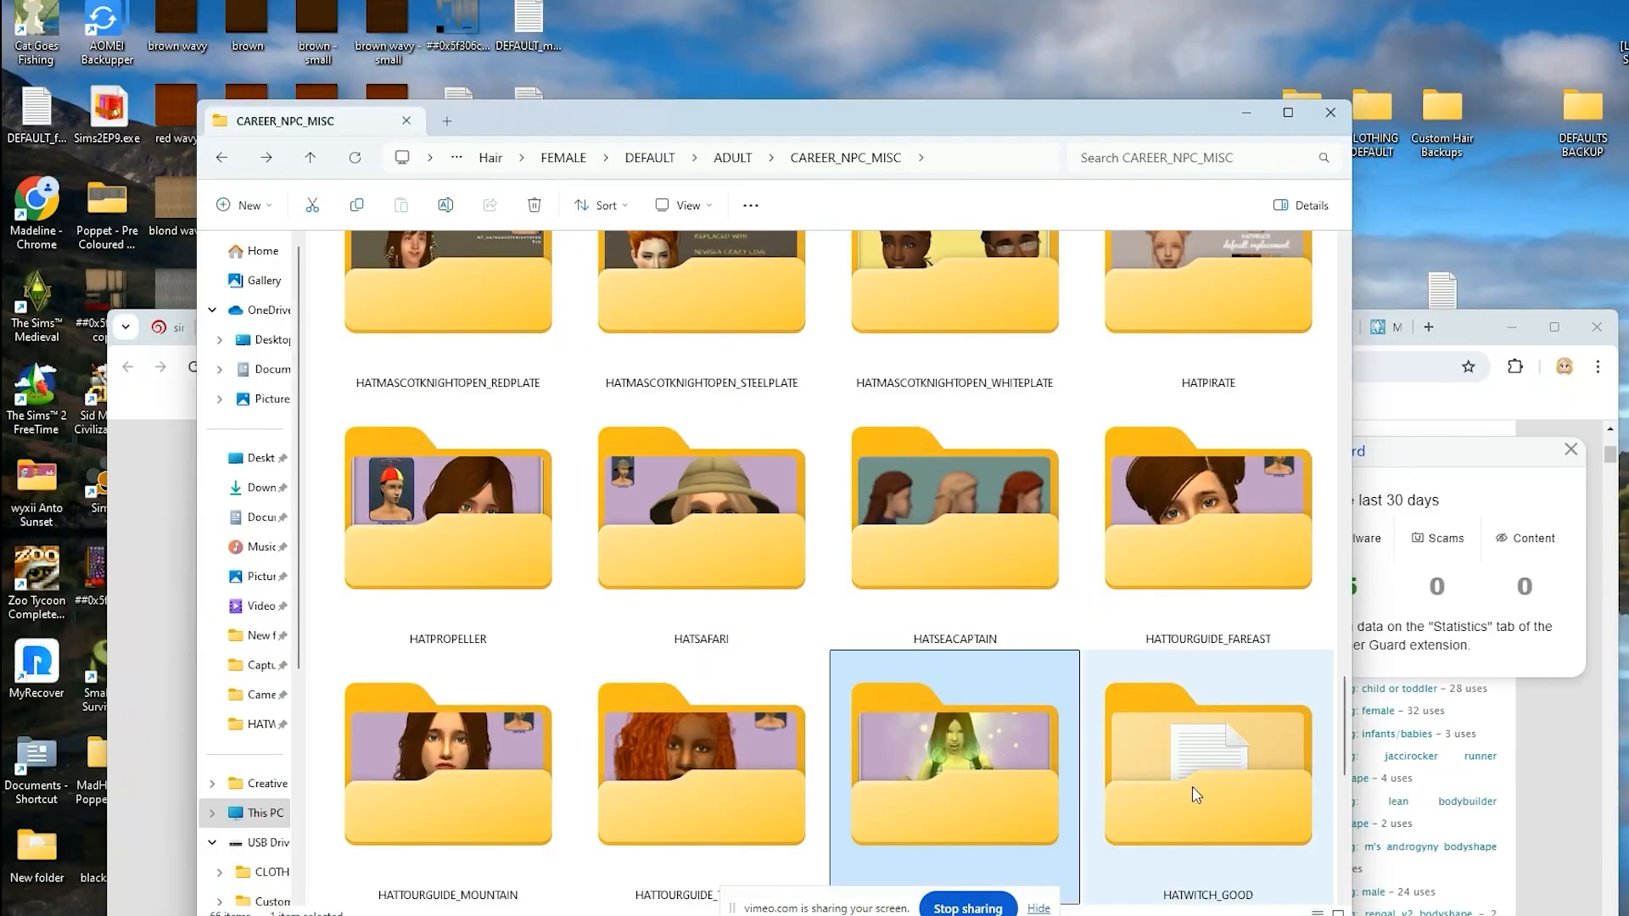
- Switch to File Explorer, open the HATWITCH_NEUTRAL folder and move its window aside to uncover the desktop files
scroll(1195, 795, down, 2)
double_click(418, 746)
drag(603, 119, 899, 157)
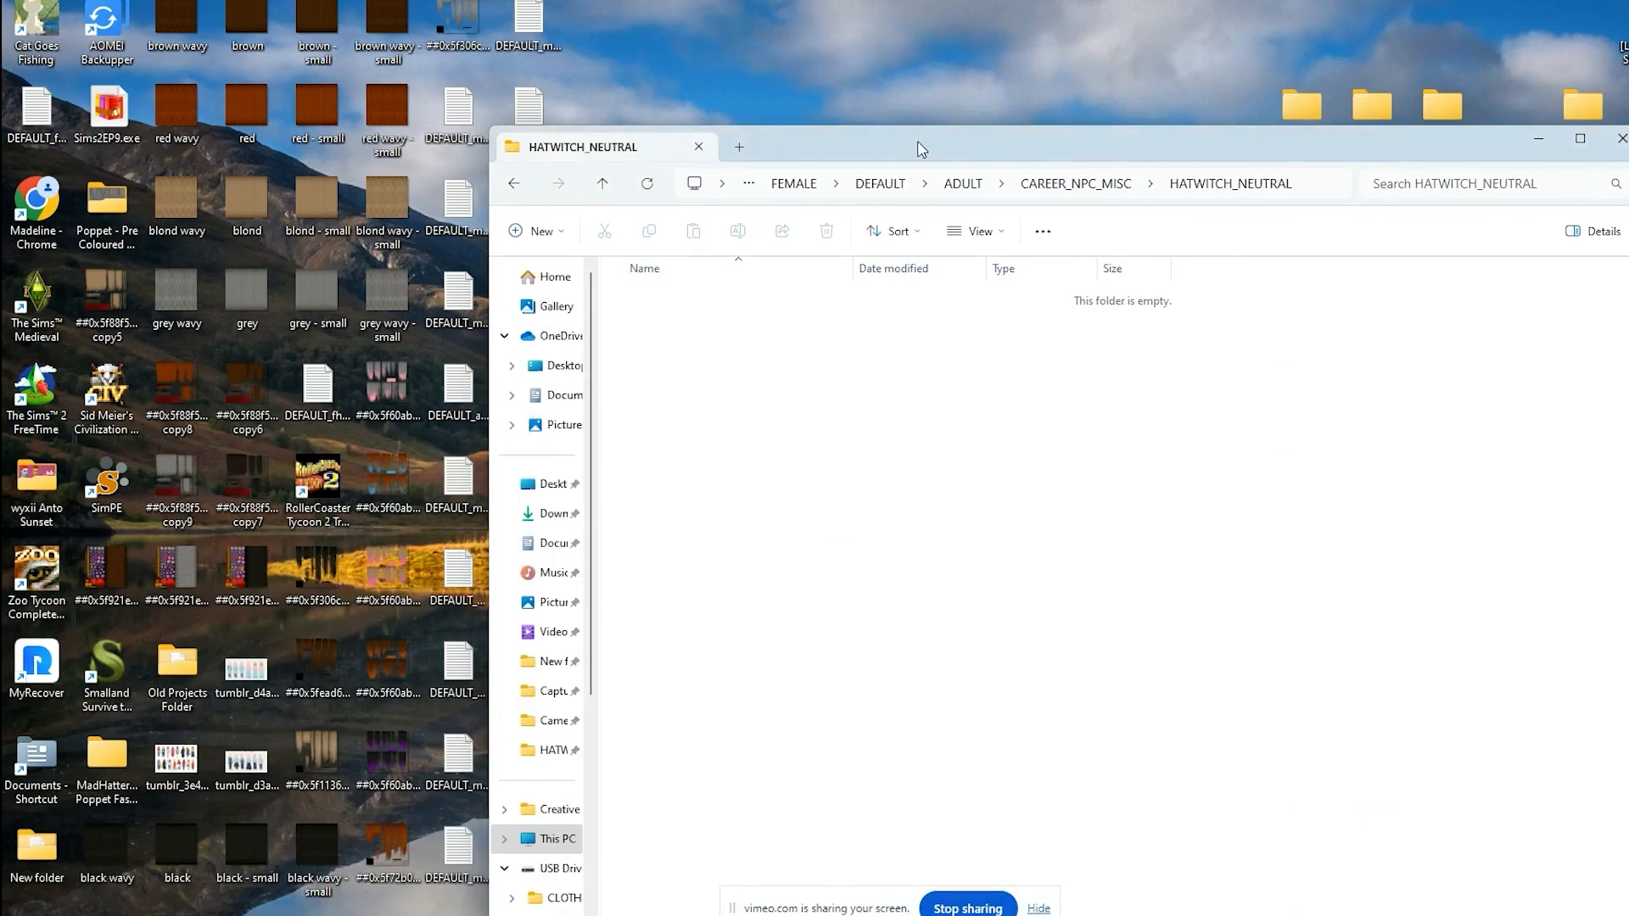
drag(923, 149, 1061, 111)
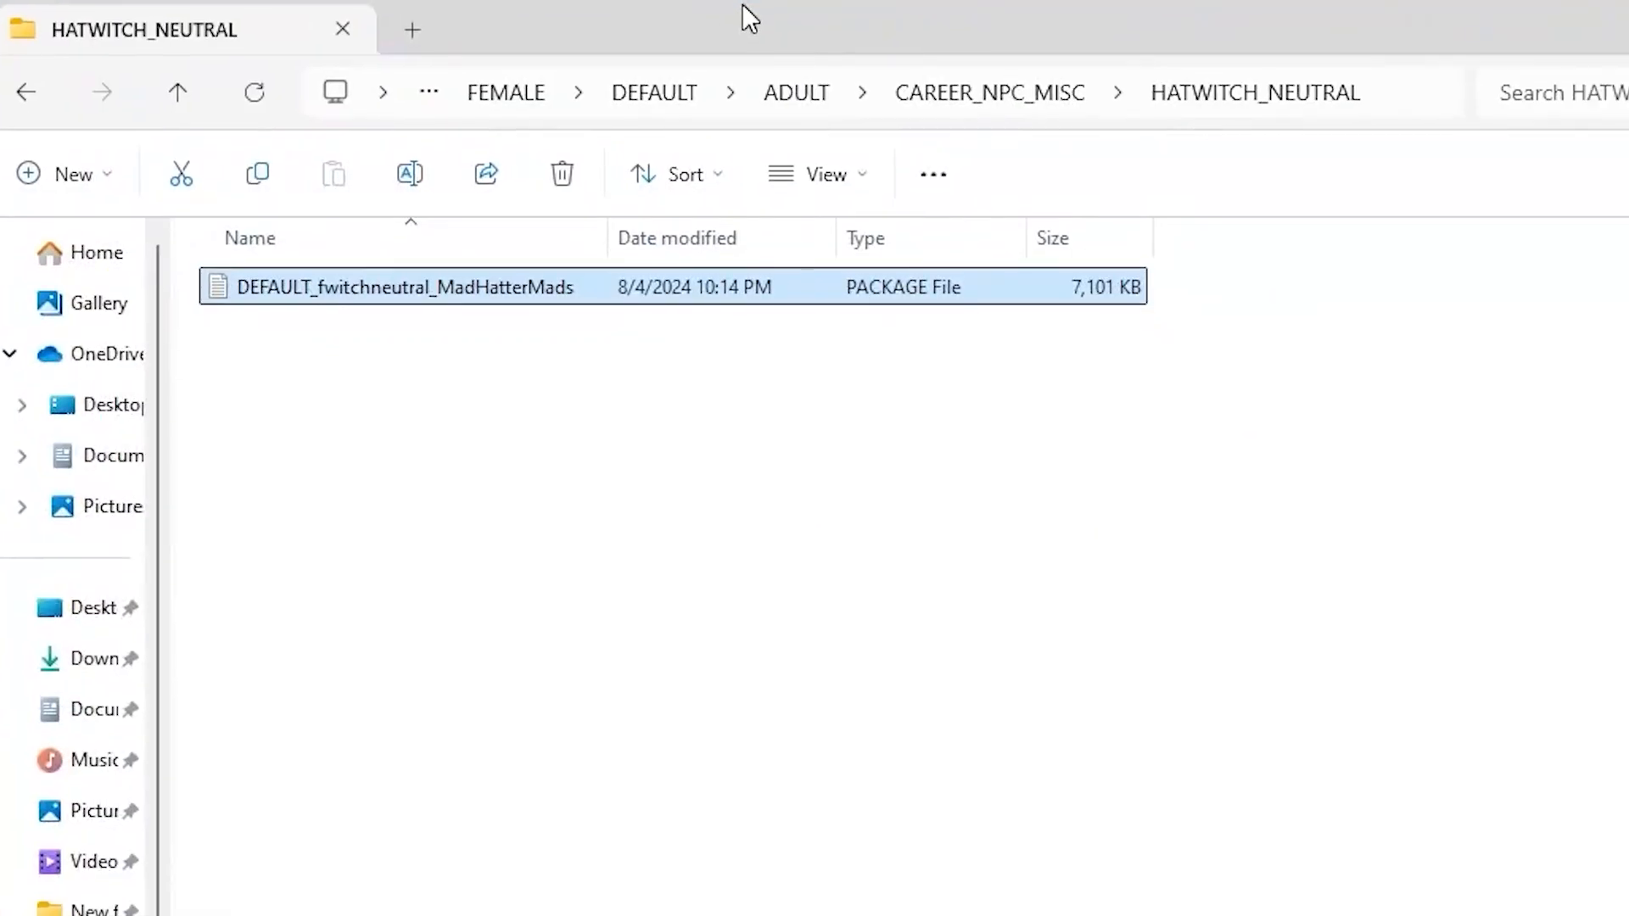
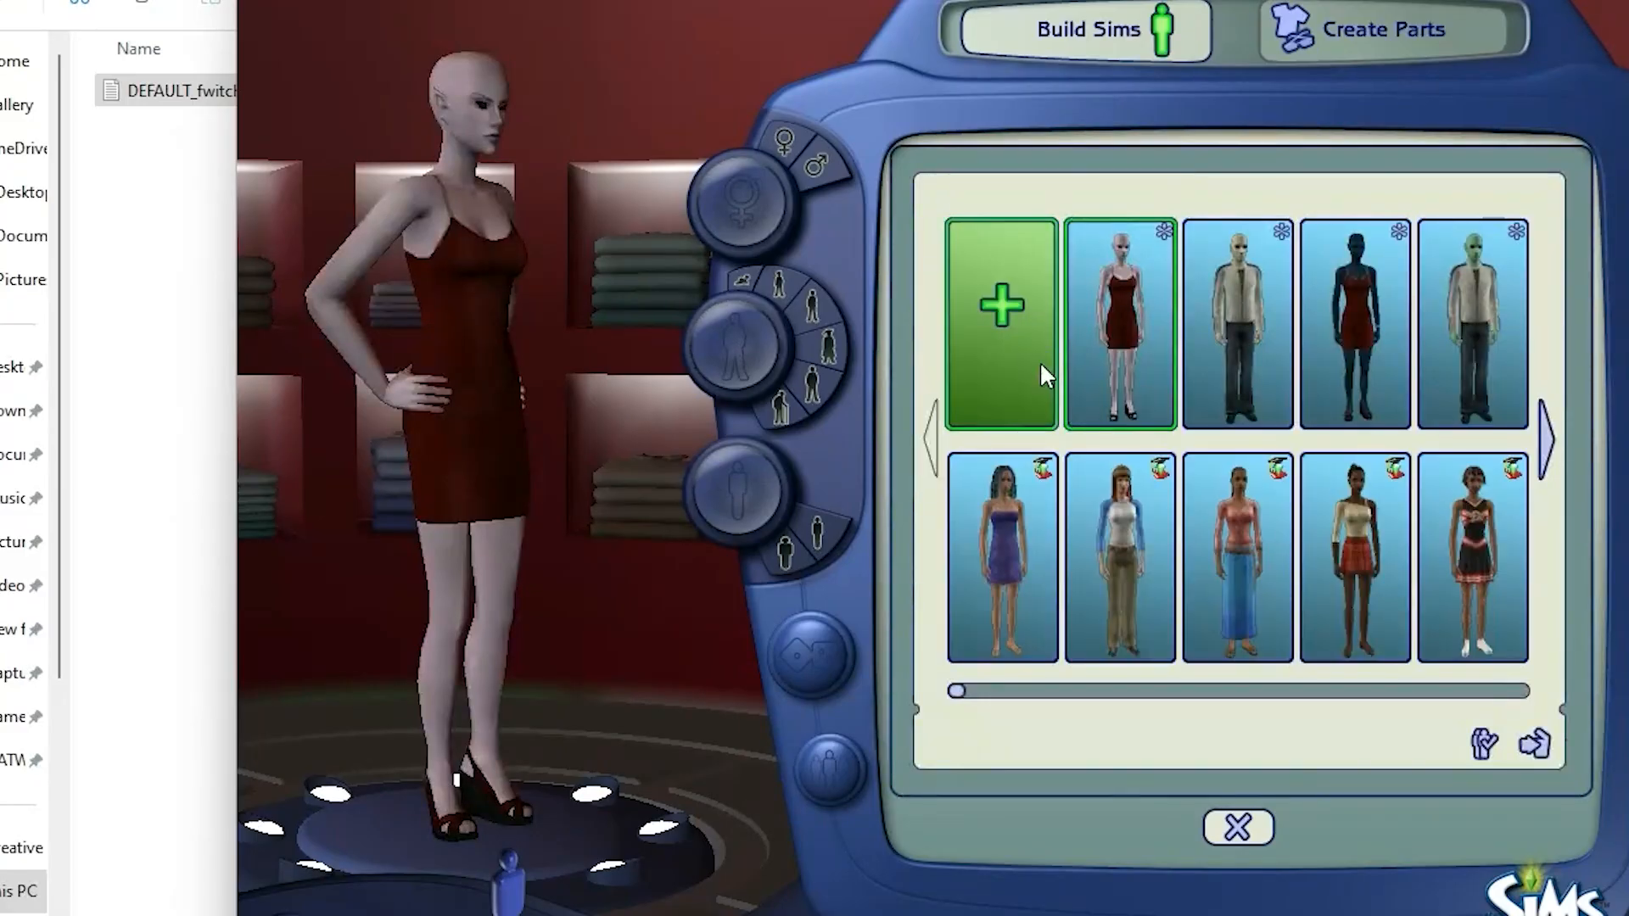
- Switch to The Sims 2 Body Shop, start building a new Sim and apply the red-haired style with the dark witch hat
click(1042, 371)
click(956, 170)
click(1145, 227)
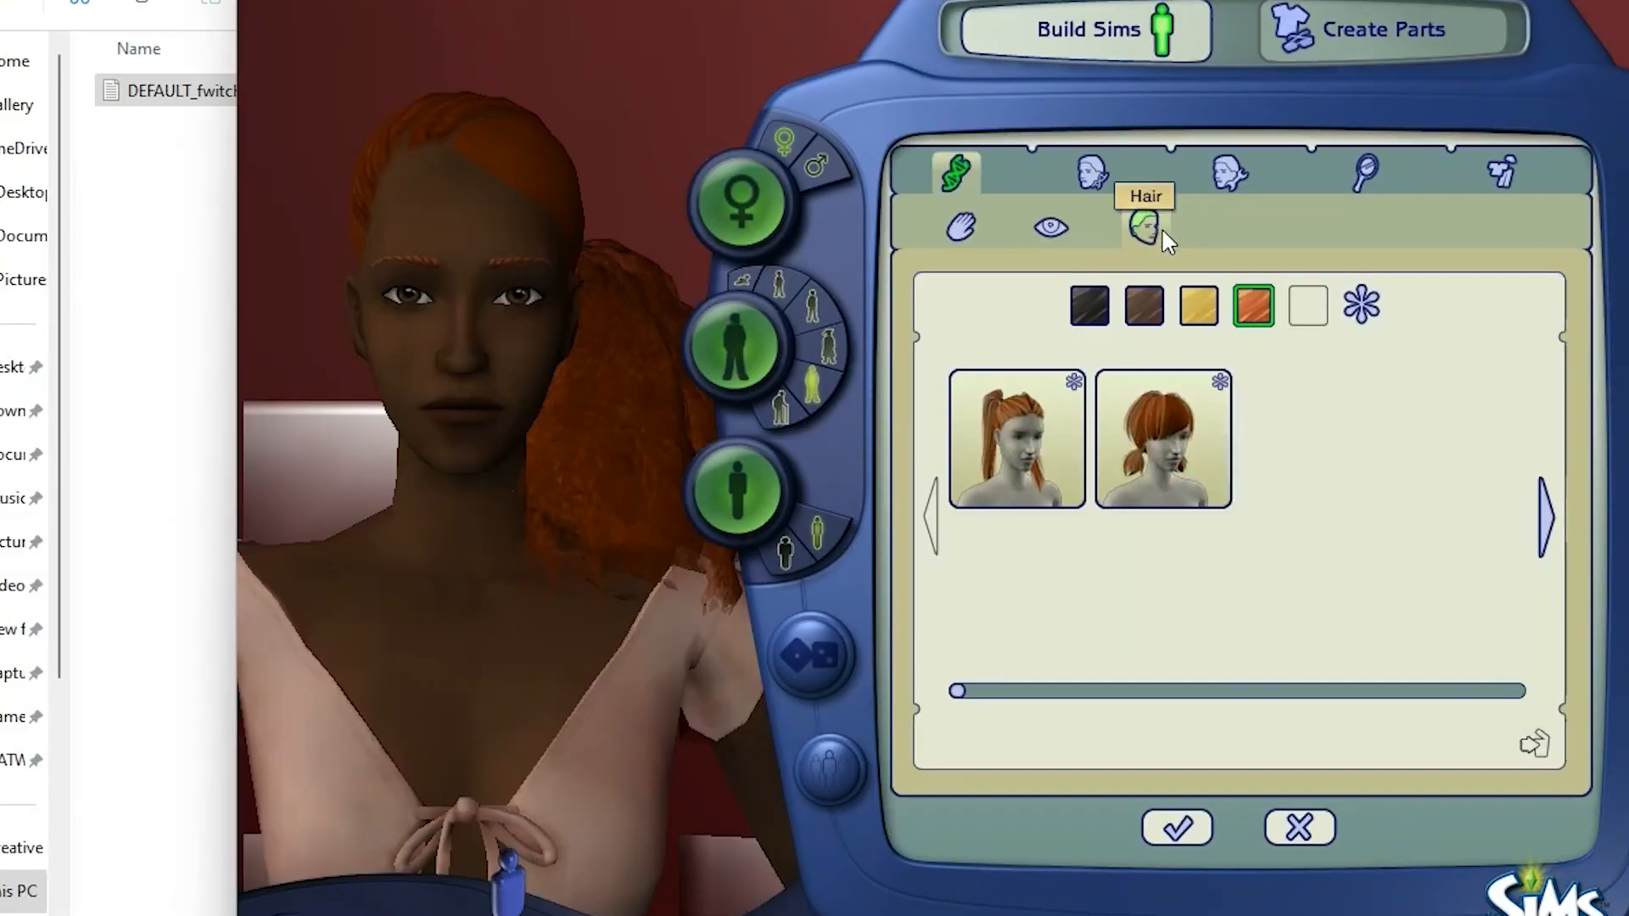
click(1549, 526)
click(1549, 526)
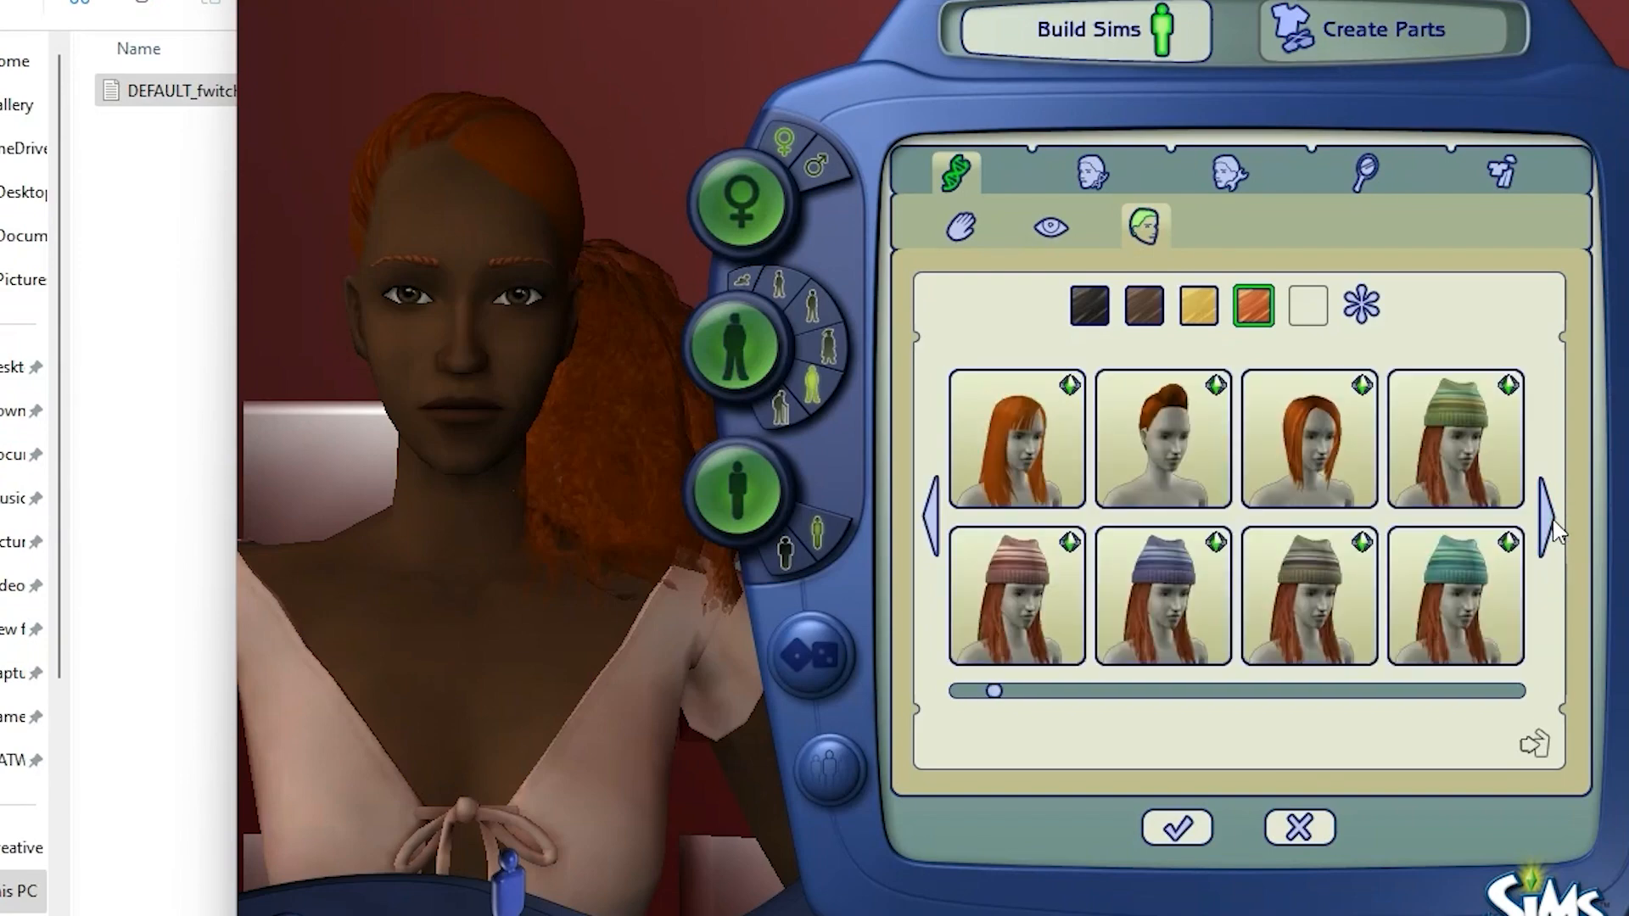
click(1549, 526)
click(1550, 526)
click(1550, 526)
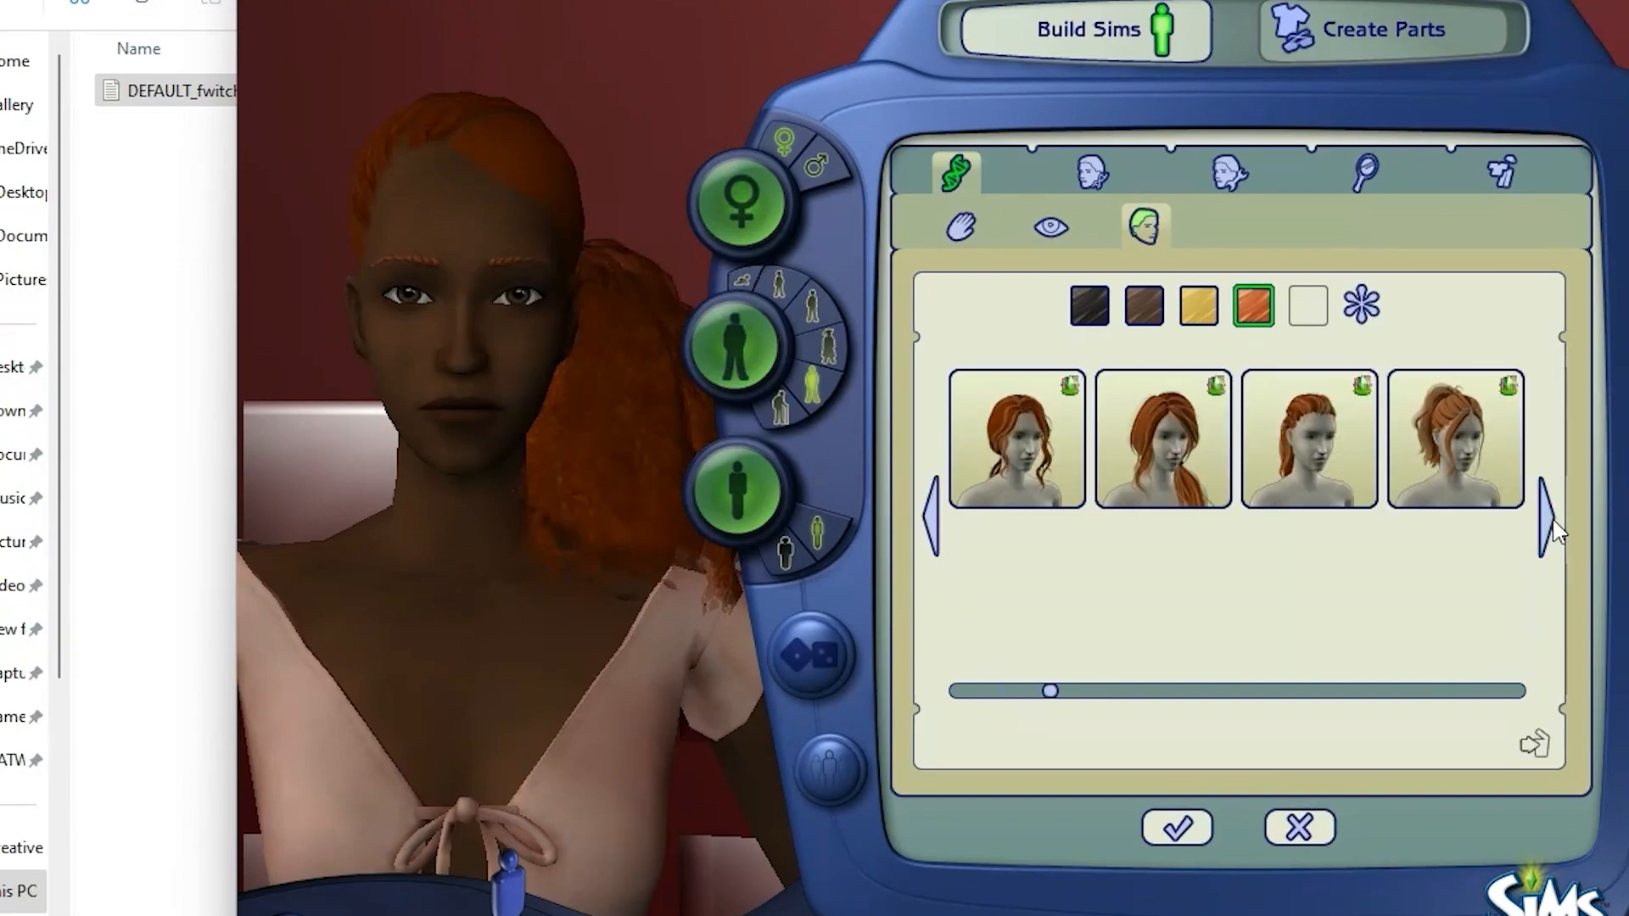
click(1453, 619)
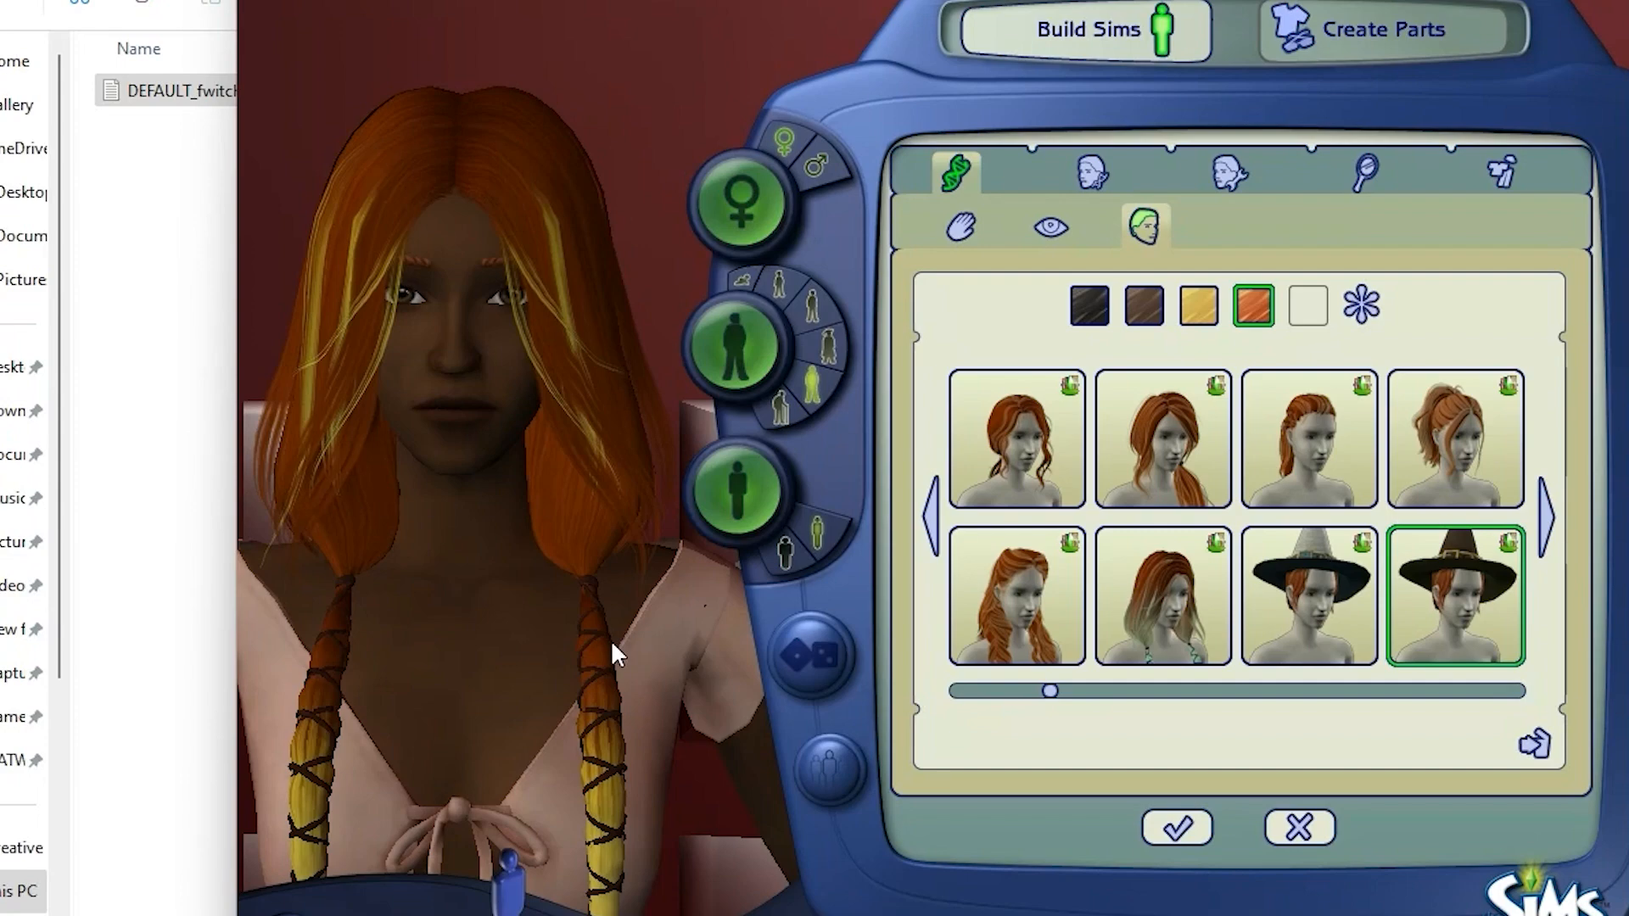
- Preview the new hair at full-body view on the elder, adult, young adult and teen versions of the Sim
click(960, 227)
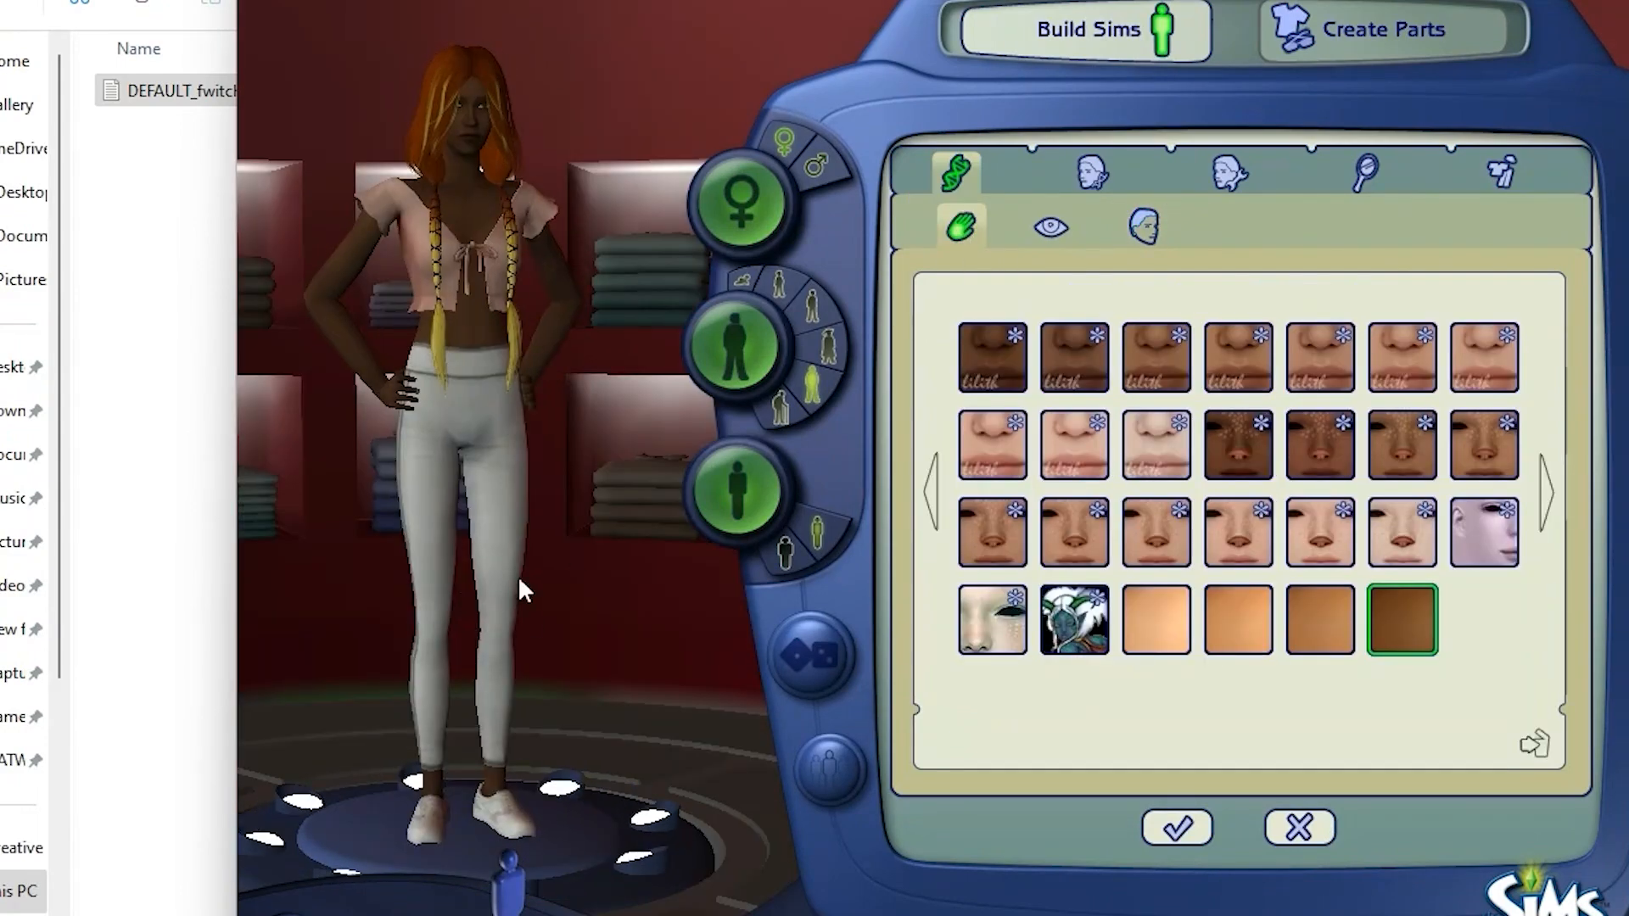
click(785, 405)
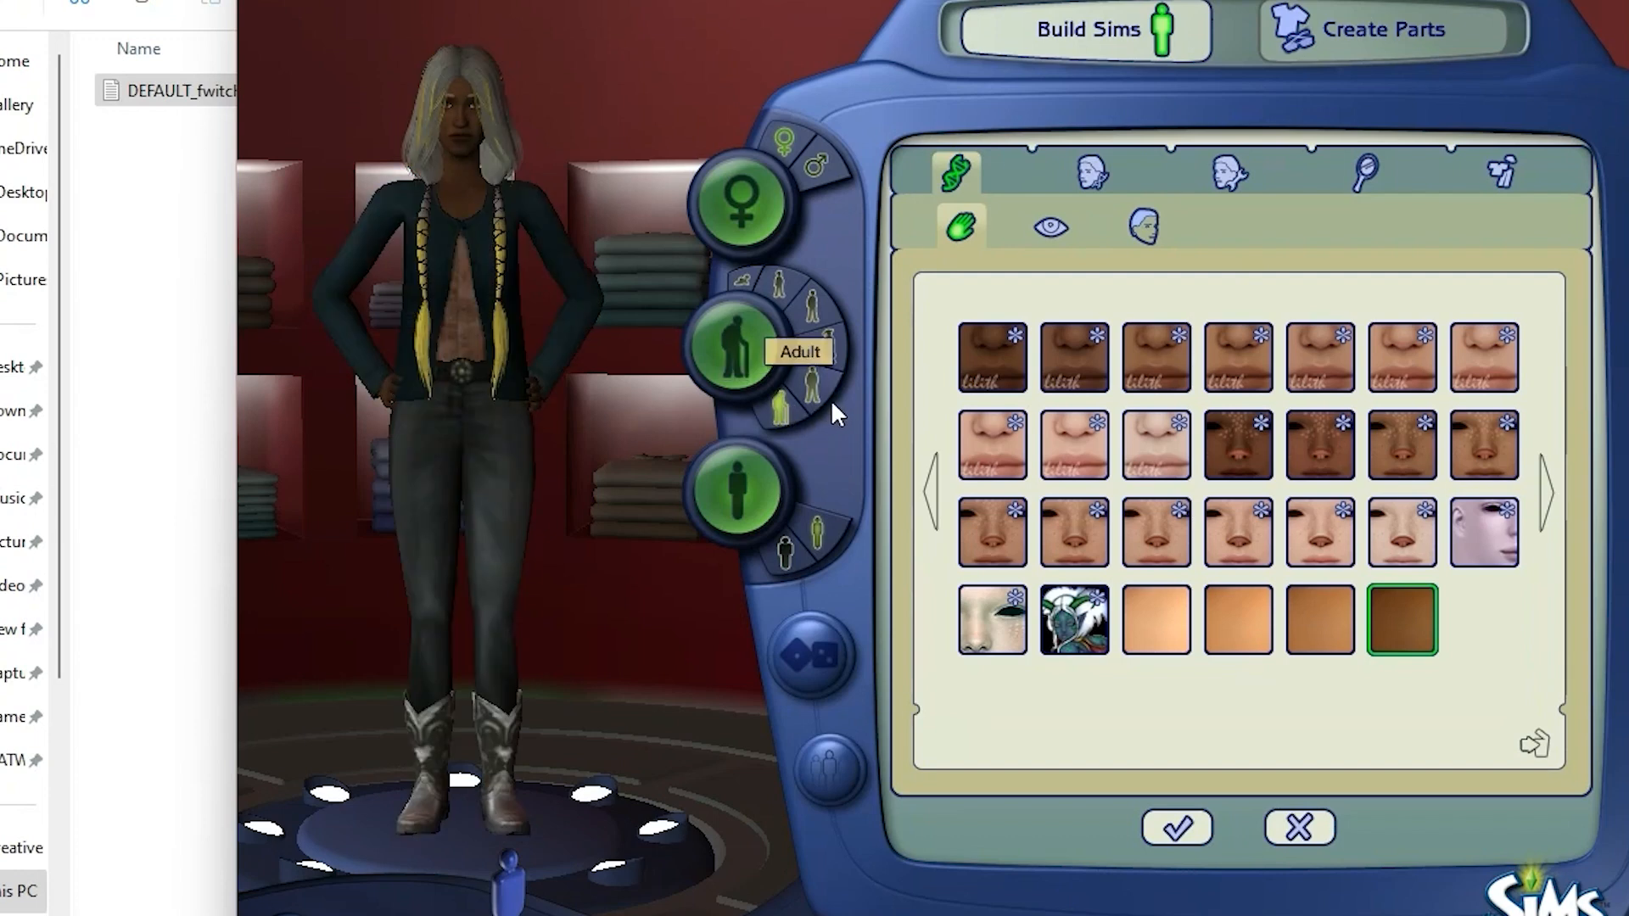
click(831, 398)
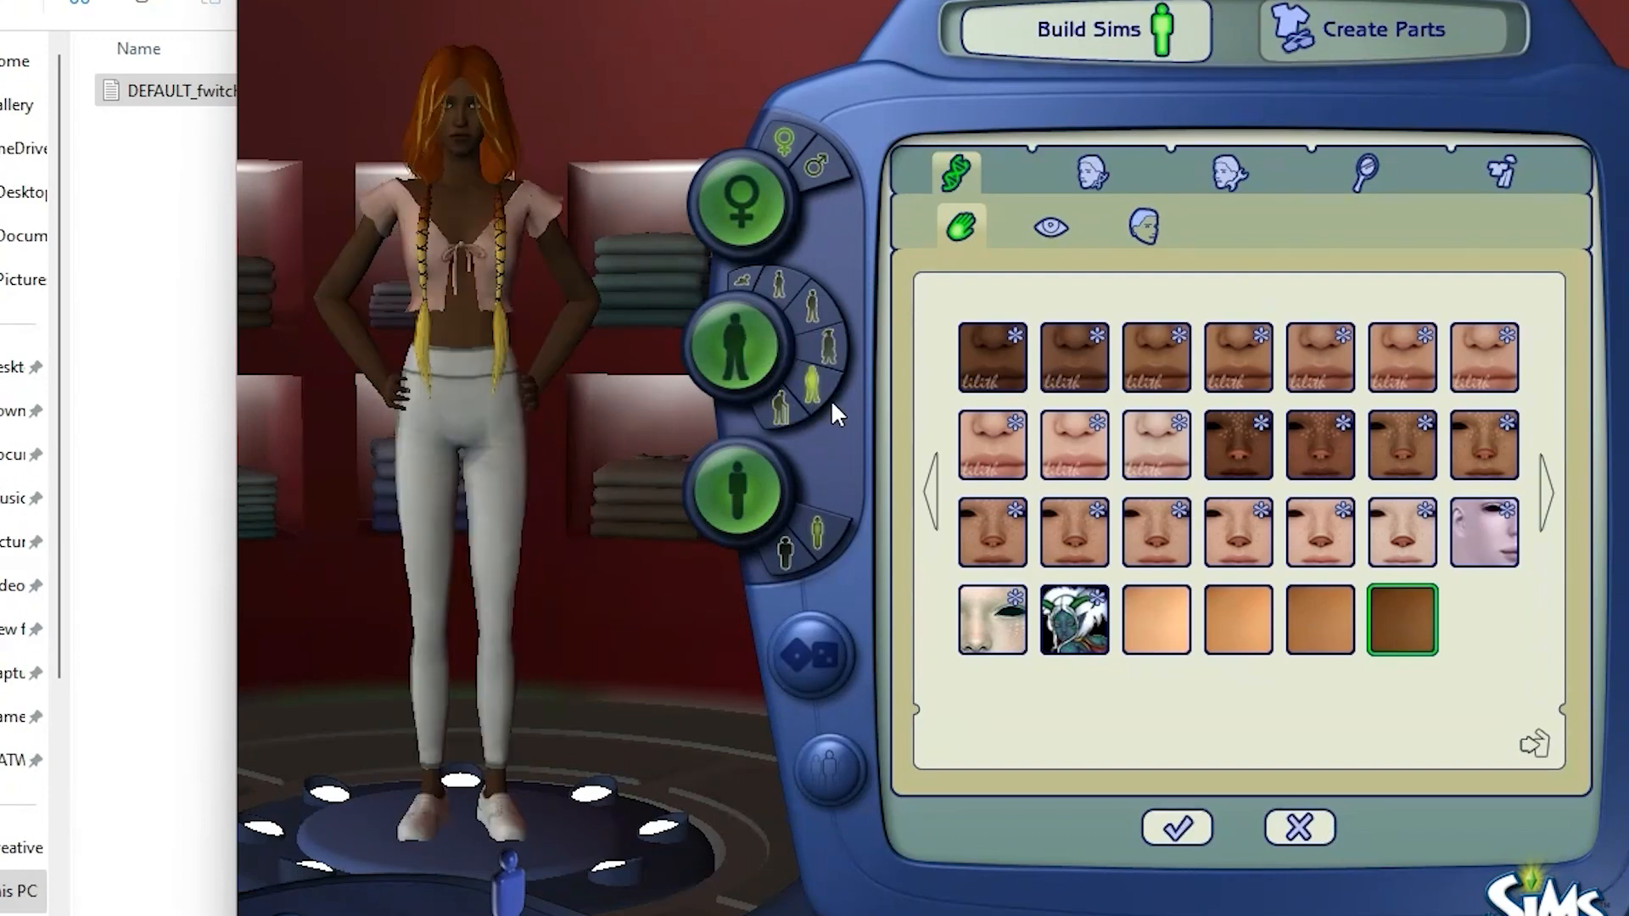
click(830, 339)
click(815, 303)
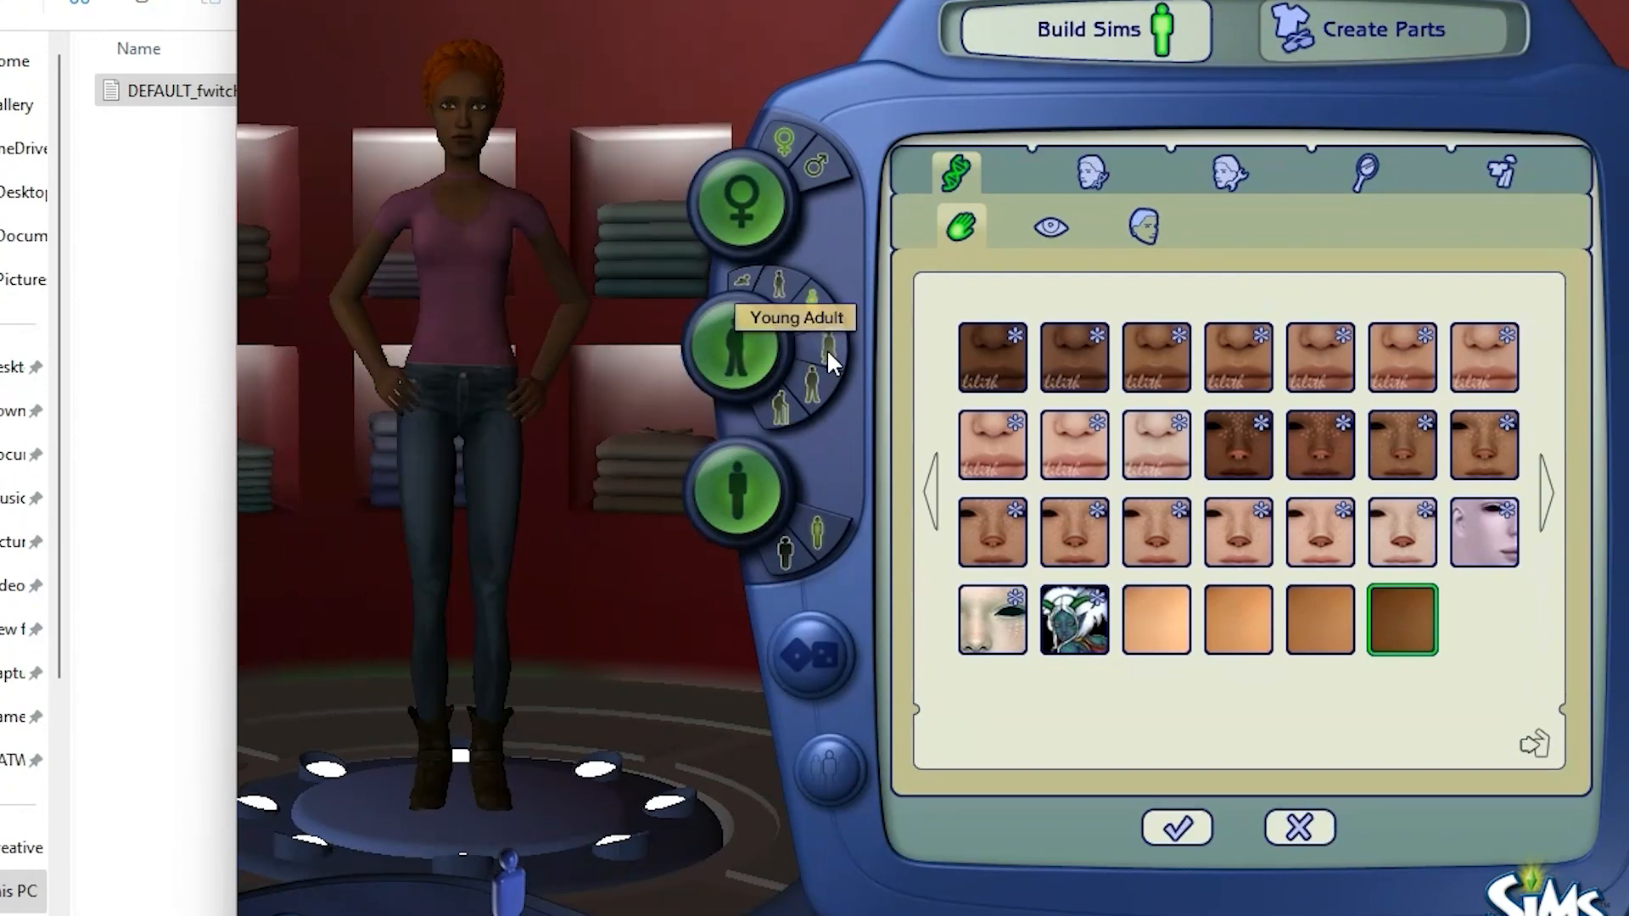
click(808, 292)
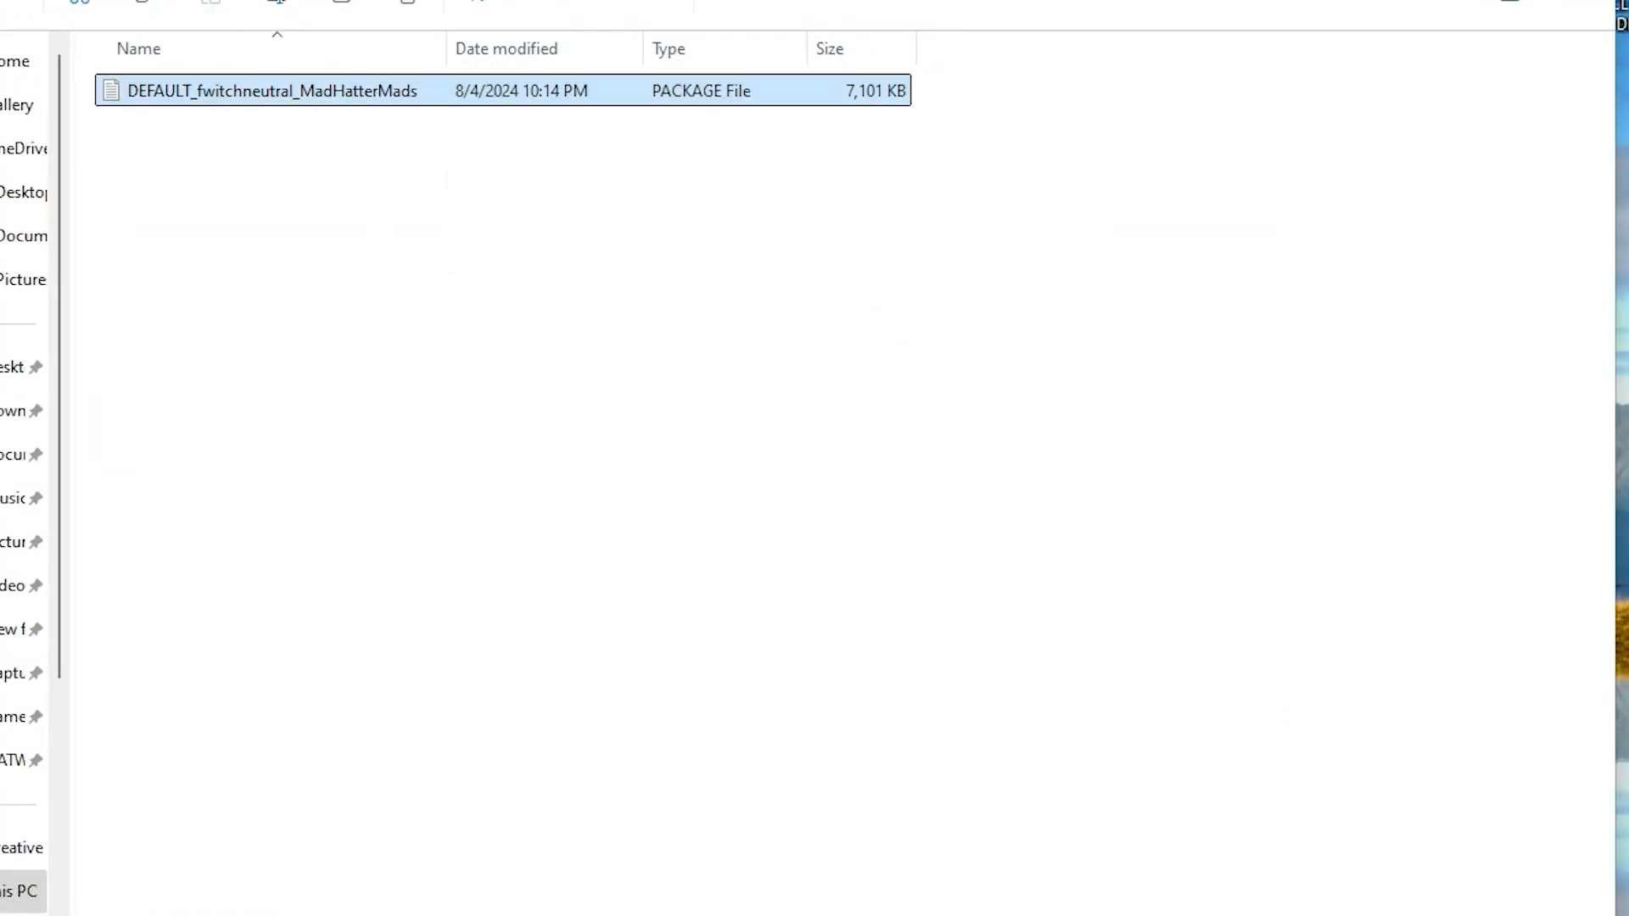
click(1092, 573)
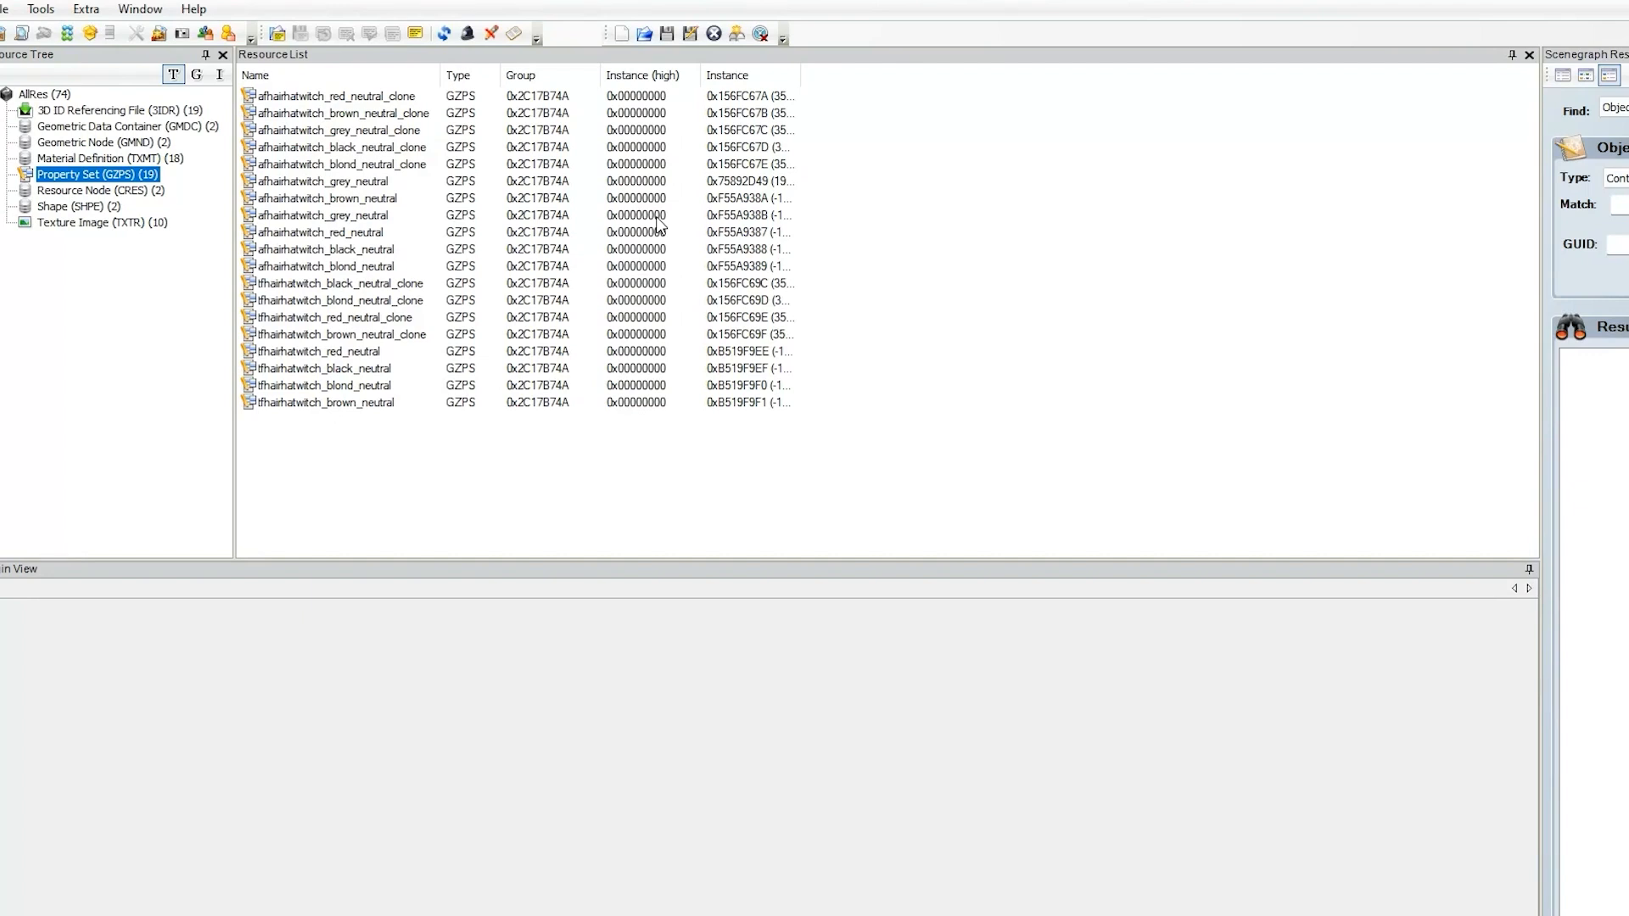
- Check the family entries of the red and teen blond sets and copy the family value from afhairhatwitch_black_neutral_clone
click(385, 232)
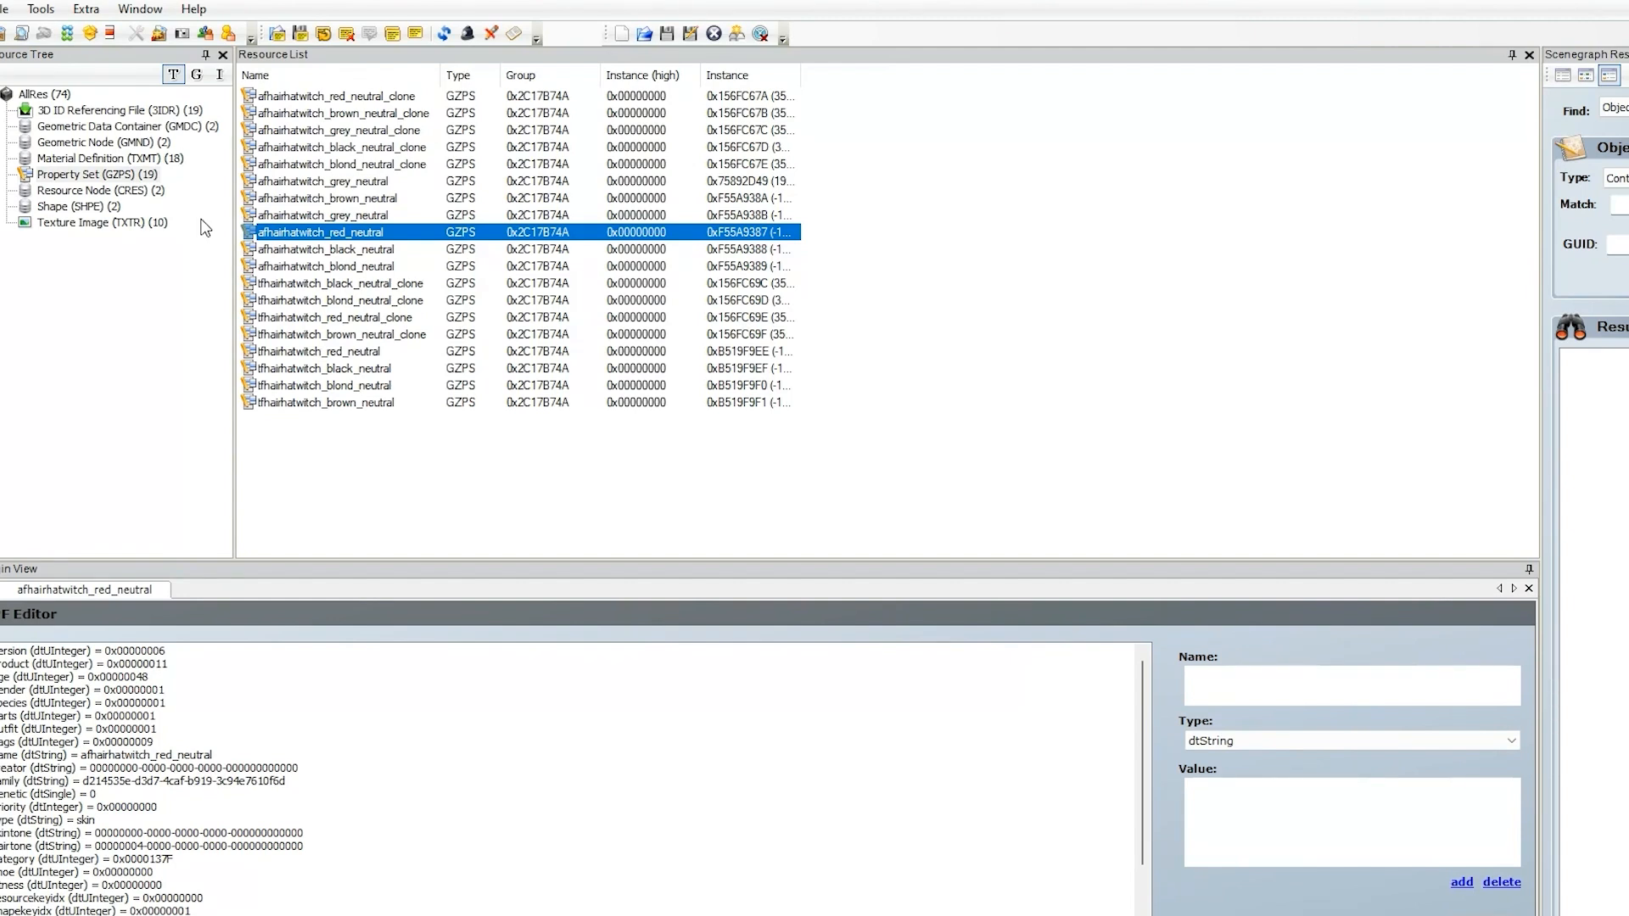
click(340, 300)
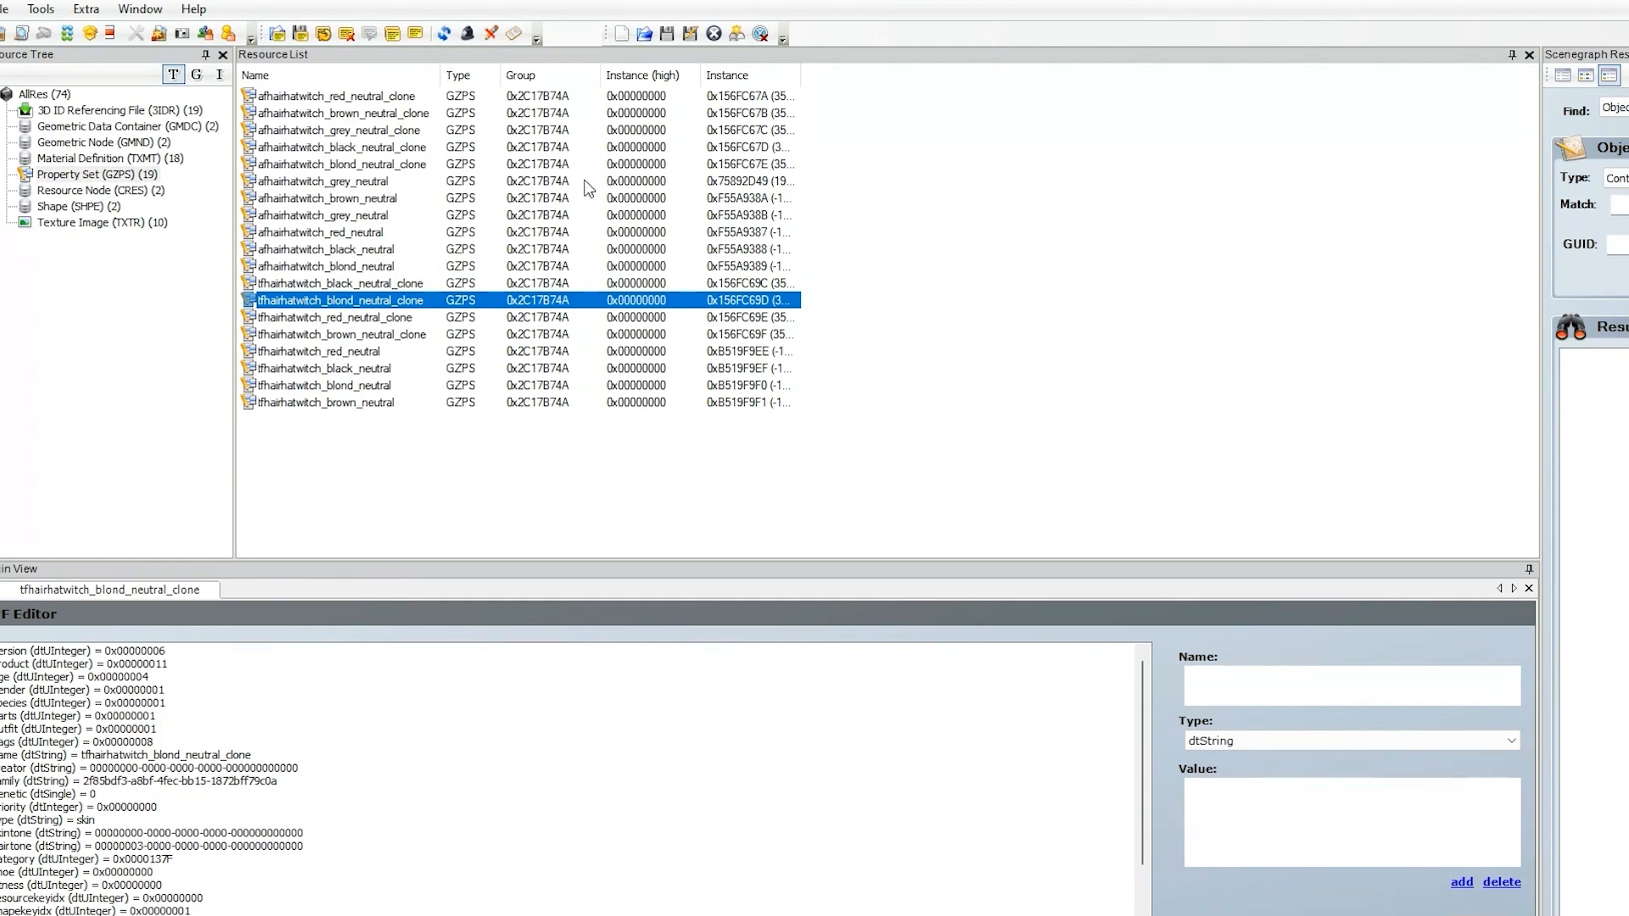
click(645, 147)
click(1034, 781)
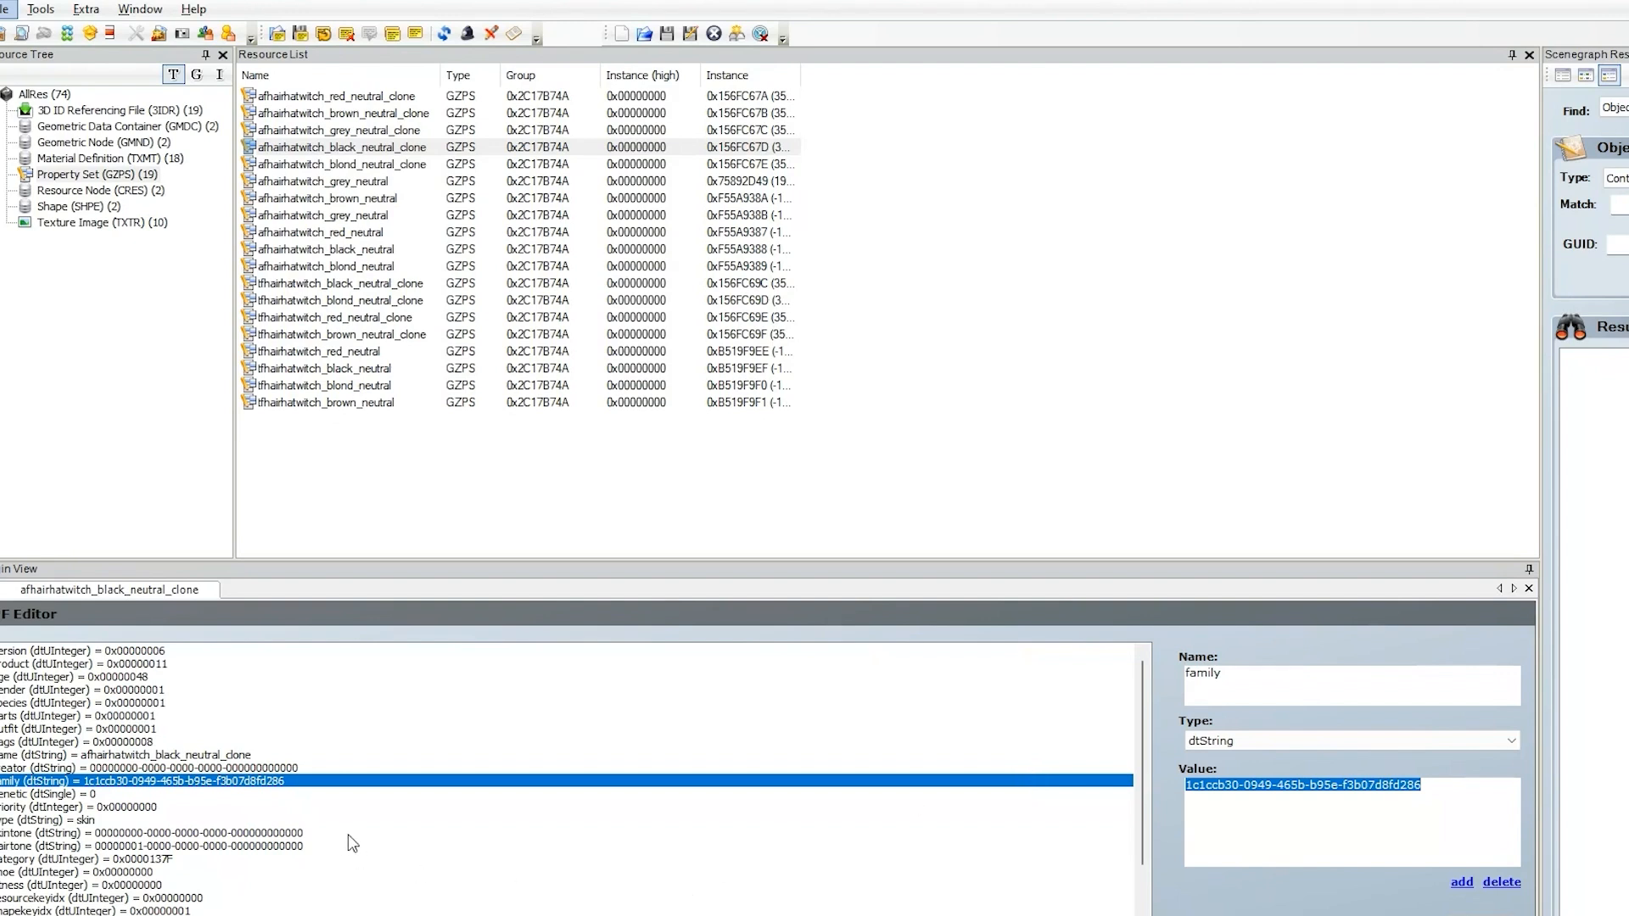
click(374, 148)
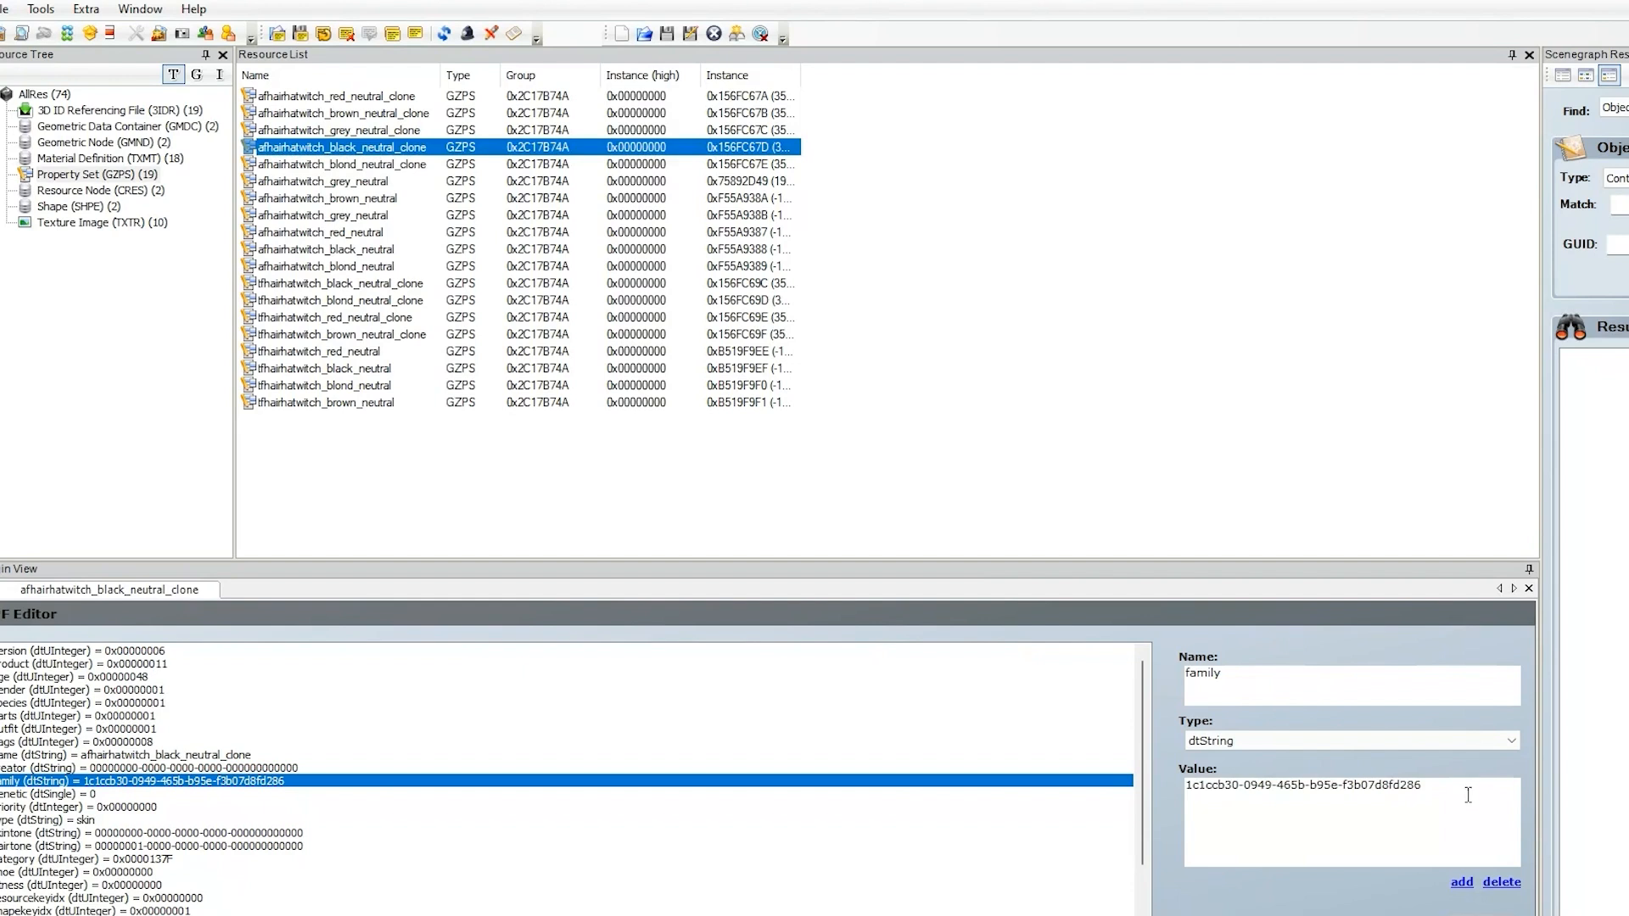
click(1113, 782)
key(ctrl+c)
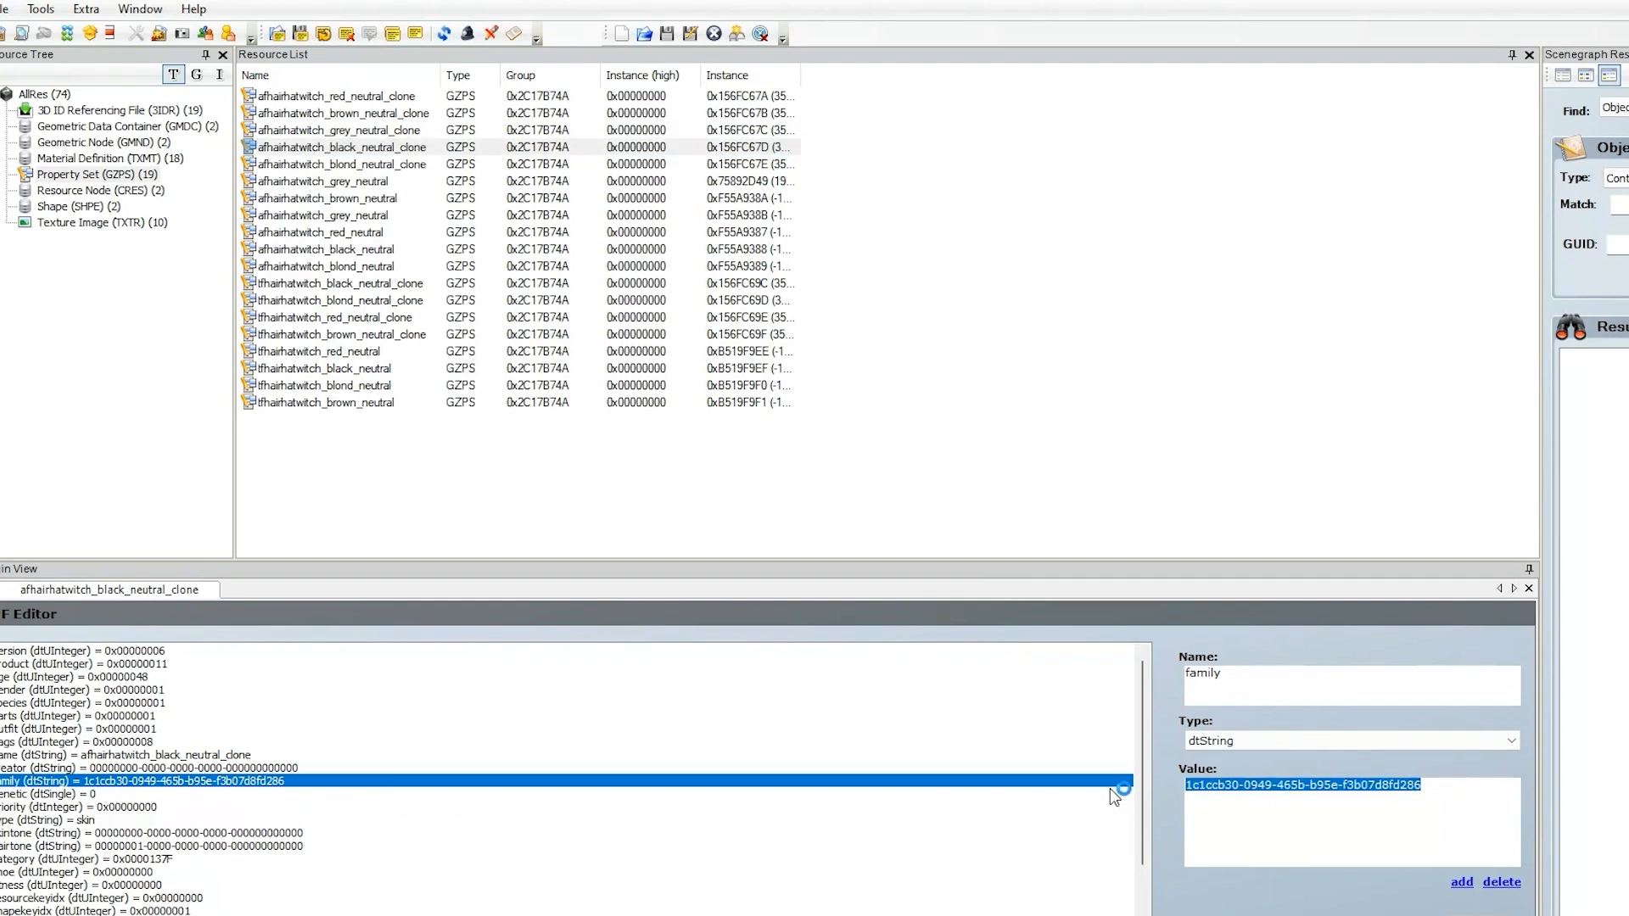
click(404, 148)
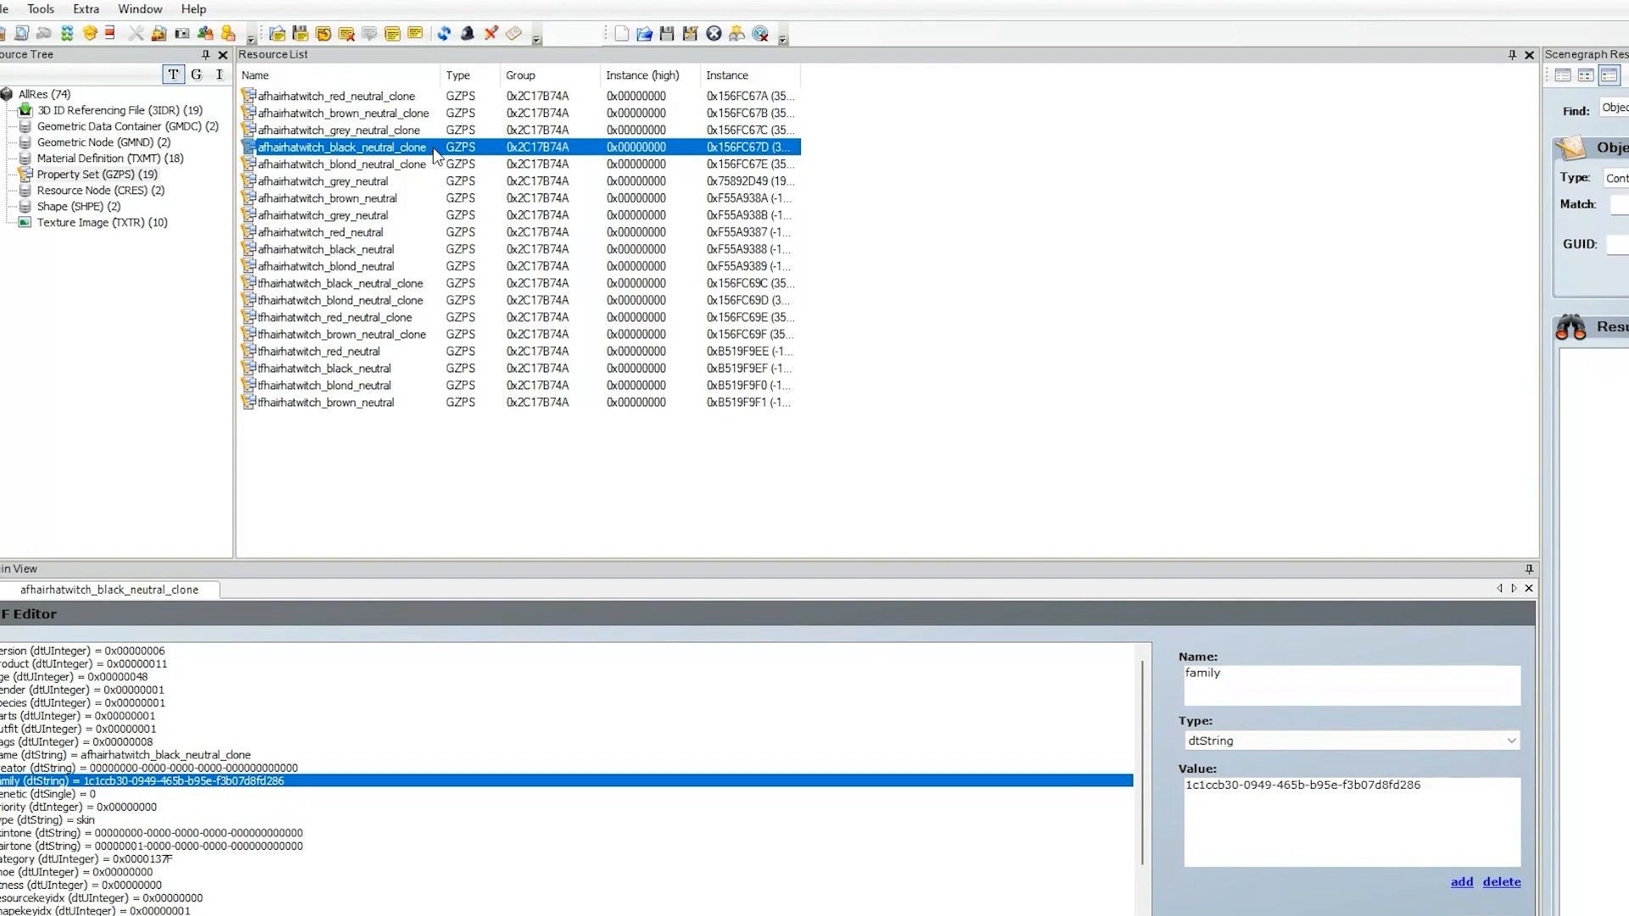
- Set the family value of tfhairhatwitch_black_neutral_clone to 1c1ccb30-0949-465b-b95e-f3b07d8fd286 and commit the change
click(411, 283)
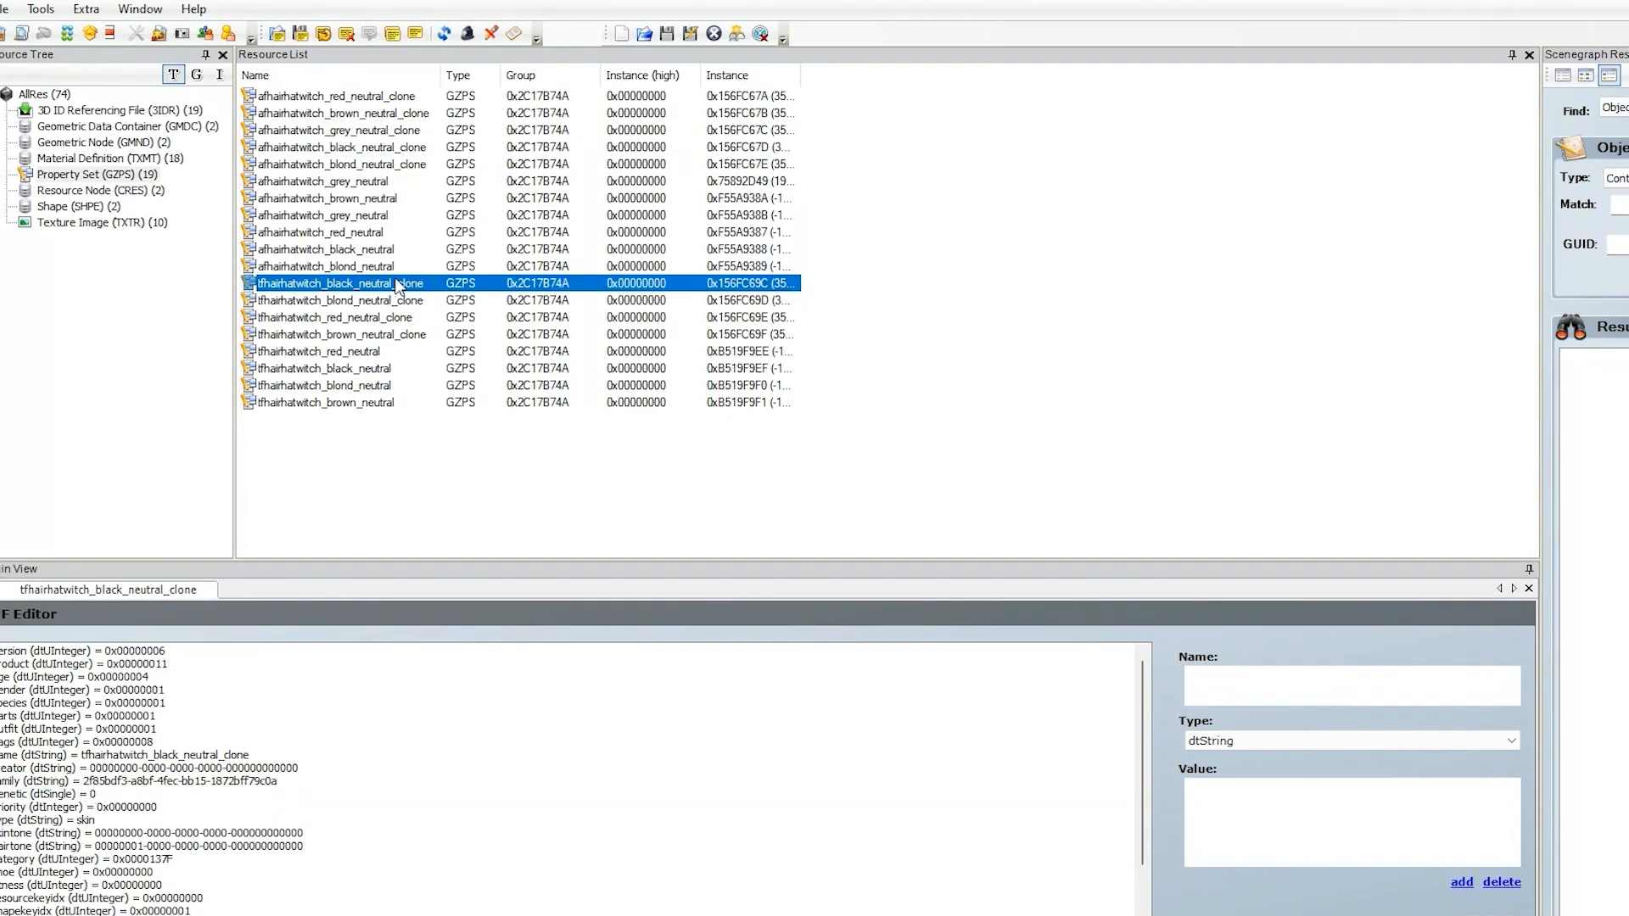
click(175, 780)
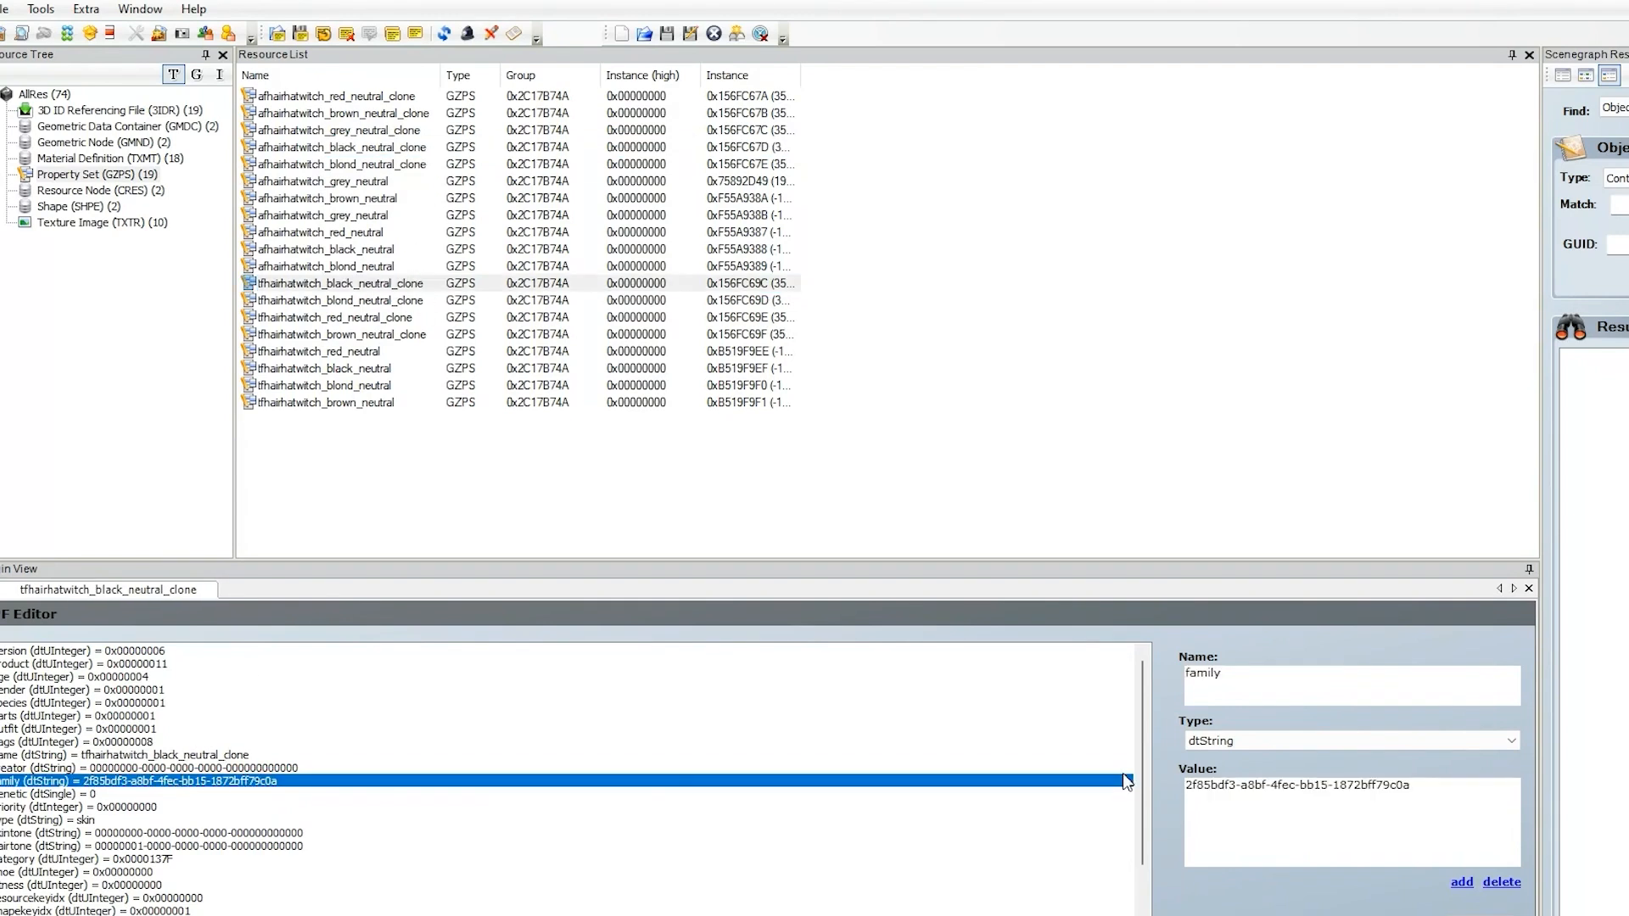
drag(1414, 785, 1073, 802)
key(ctrl+v)
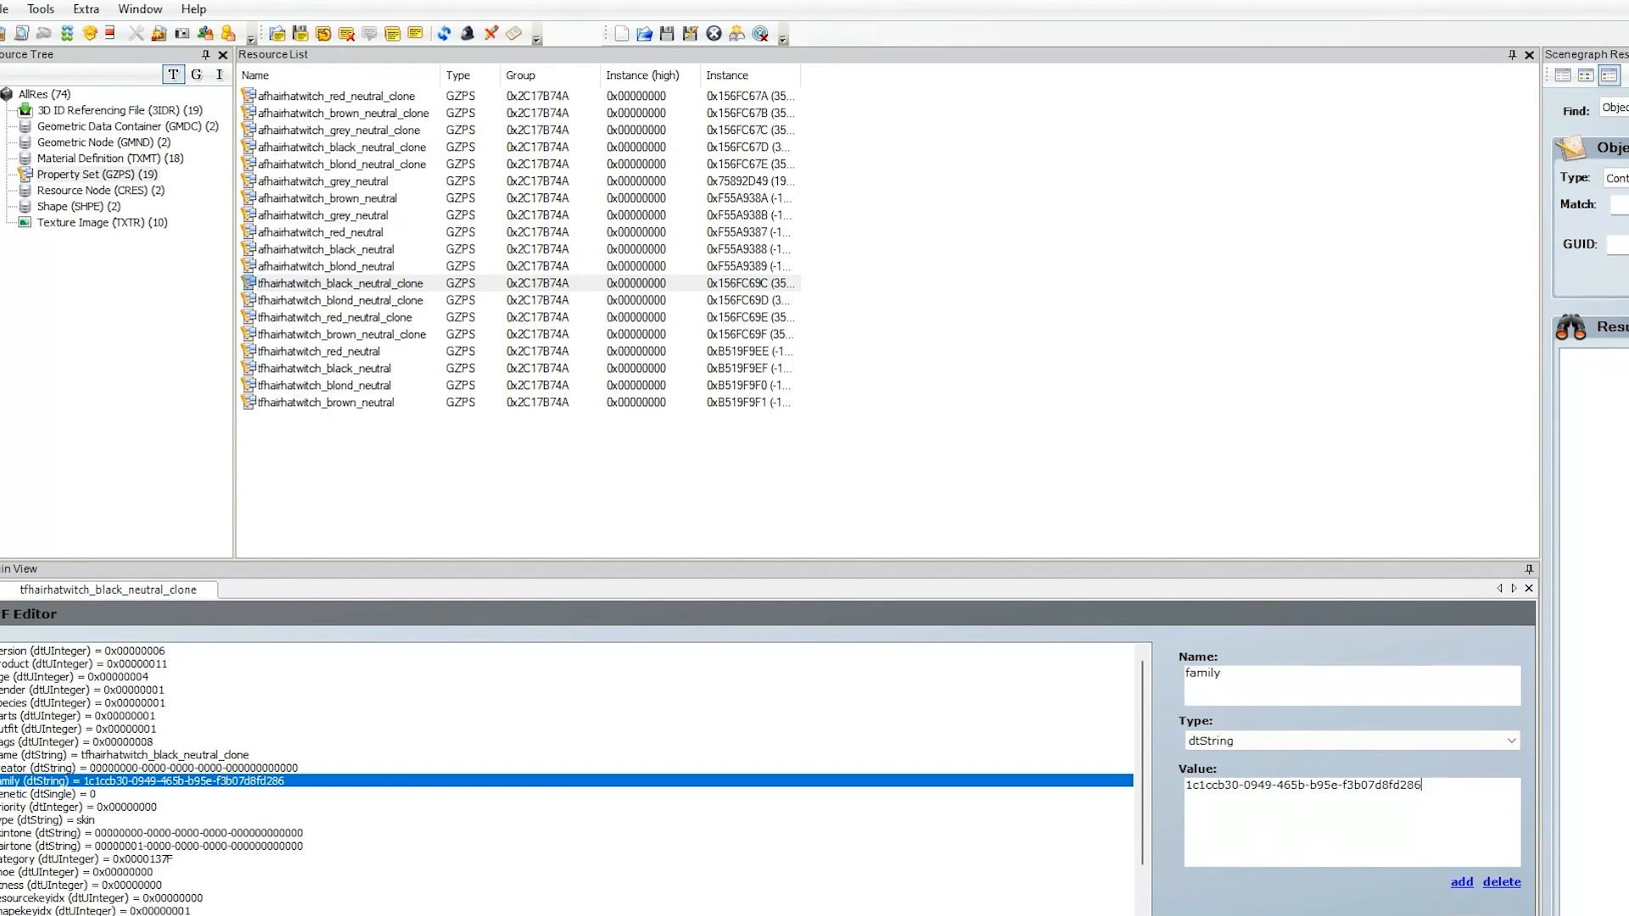
click(1444, 912)
click(974, 557)
- Set the family value of tfhairhatwitch_blond_neutral_clone to 1c1ccb30-0949-465b-b95e-f3b07d8fd286 and commit the change
click(339, 300)
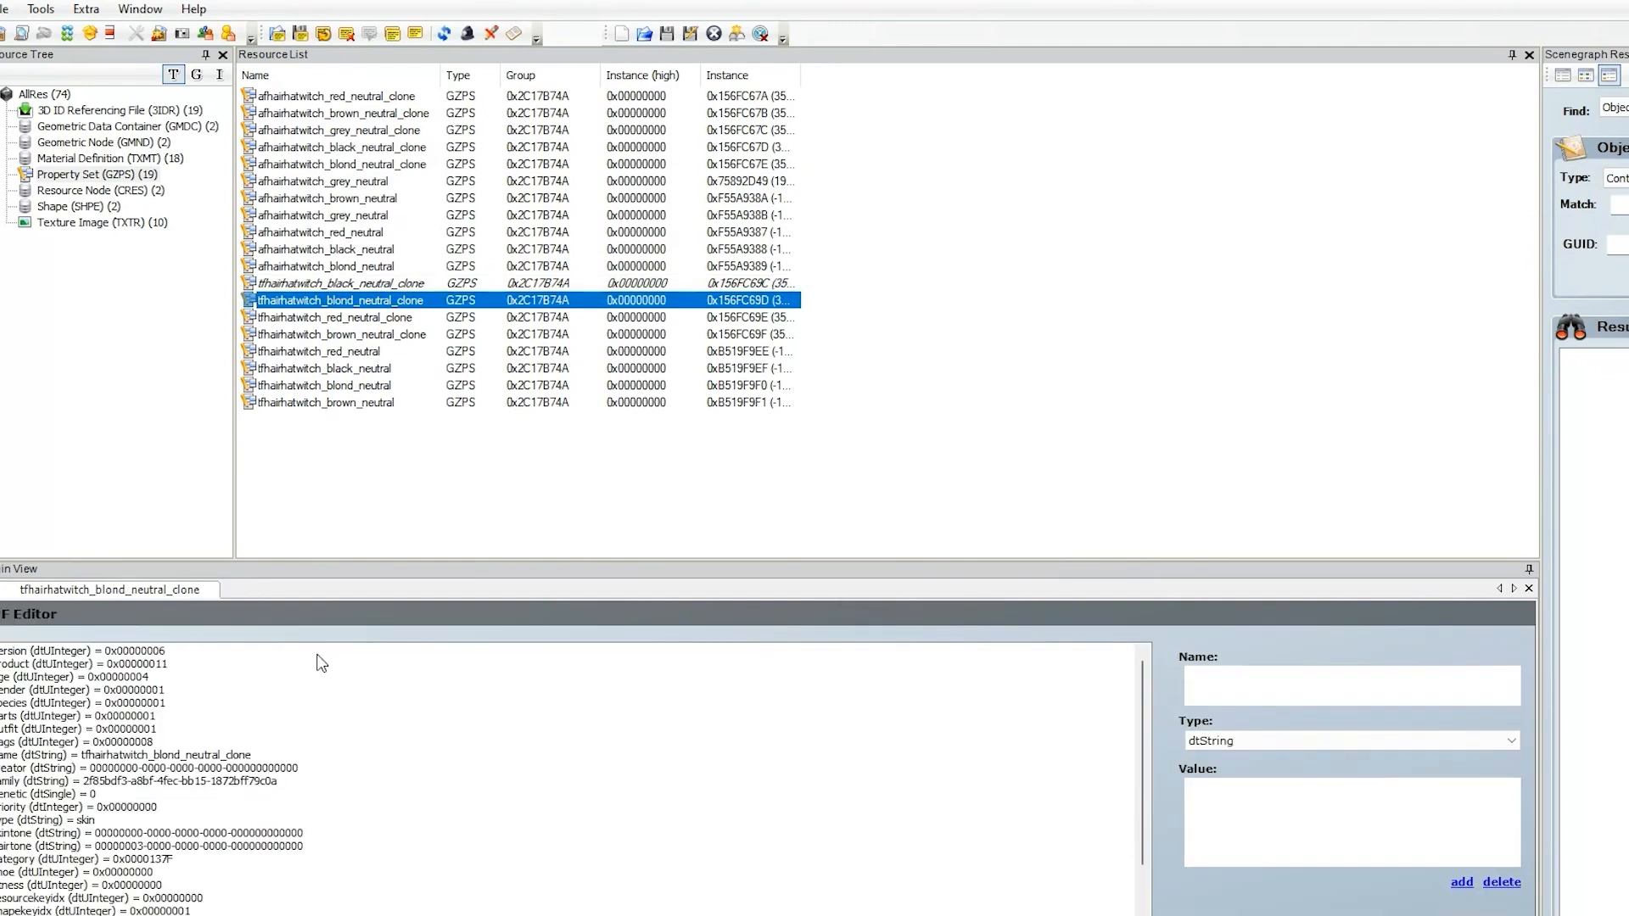
click(246, 781)
drag(1463, 786, 1141, 789)
key(ctrl+v)
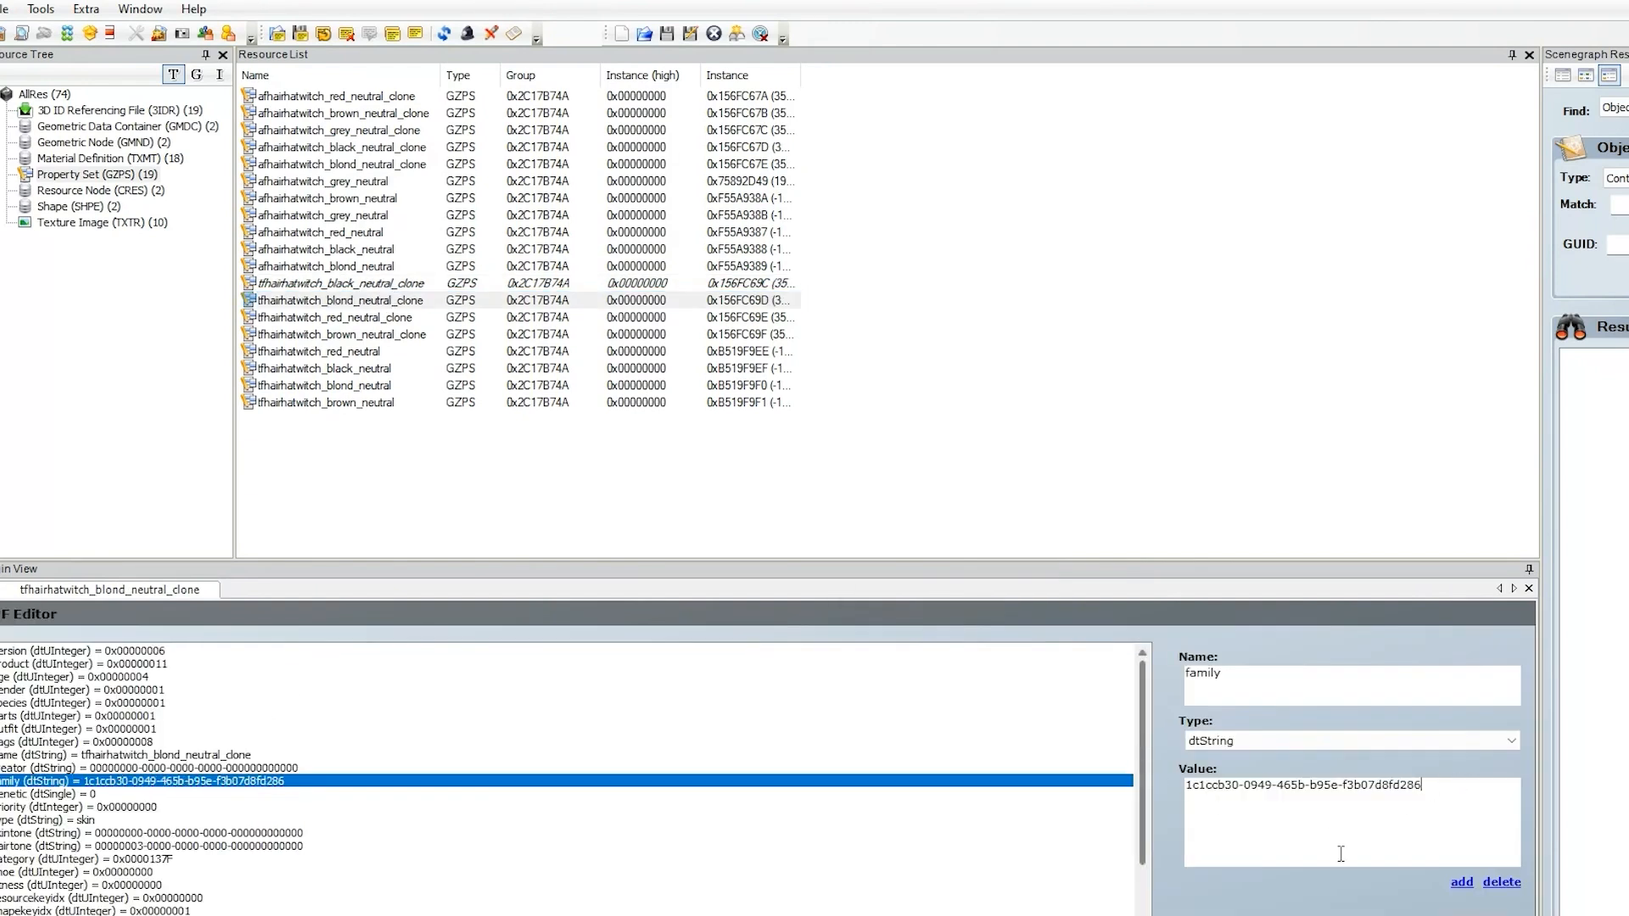
click(1445, 913)
click(974, 557)
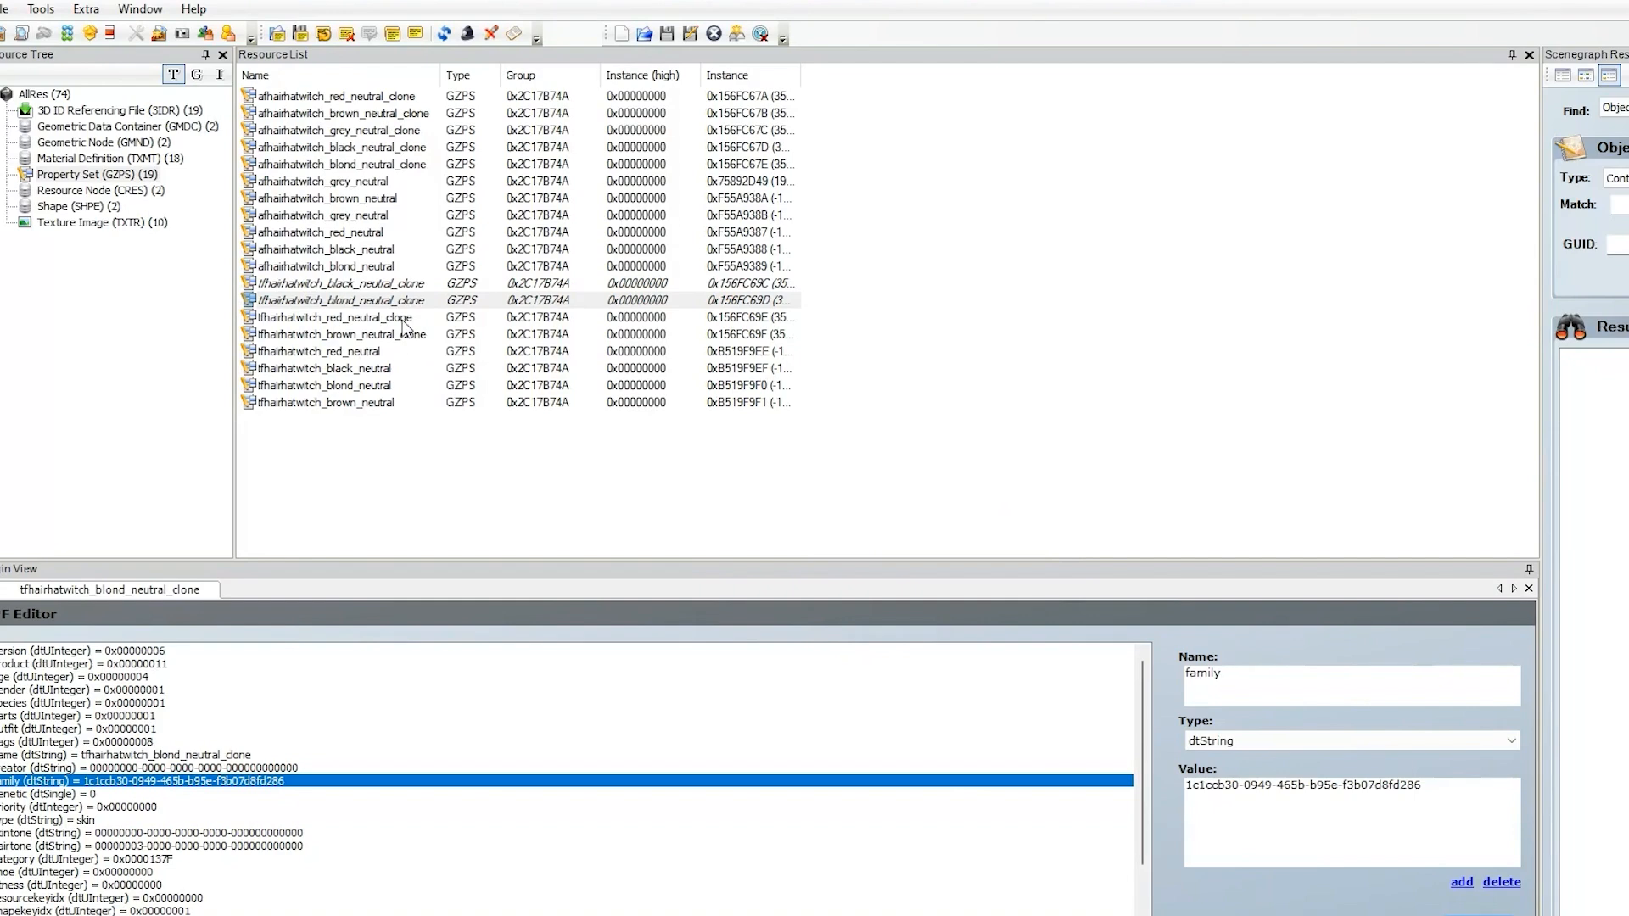
- Set the family value of tfhairhatwitch_red_neutral_clone to 1c1ccb30-0949-465b-b95e-f3b07d8fd286 and commit the change
click(339, 317)
click(204, 782)
drag(1443, 789, 1158, 791)
key(ctrl+v)
click(1445, 913)
click(974, 557)
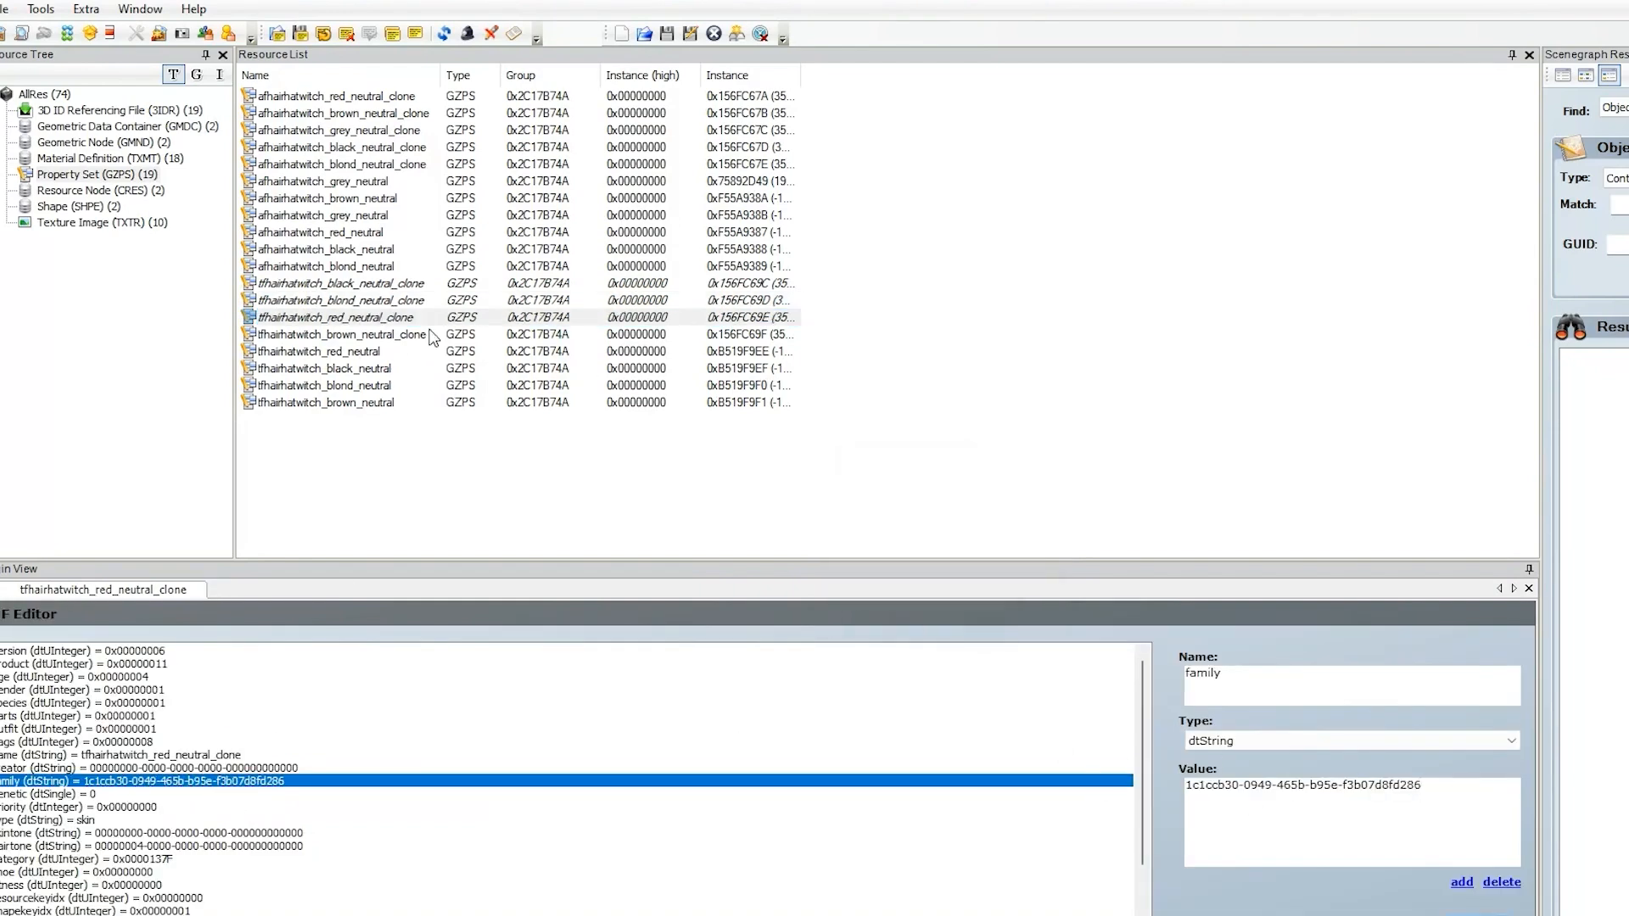
- Set the family value of tfhairhatwitch_brown_neutral_clone to 1c1ccb30-0949-465b-b95e-f3b07d8fd286, commit it and save the package
click(428, 335)
click(257, 781)
drag(1415, 789, 1162, 789)
key(ctrl+v)
click(1371, 911)
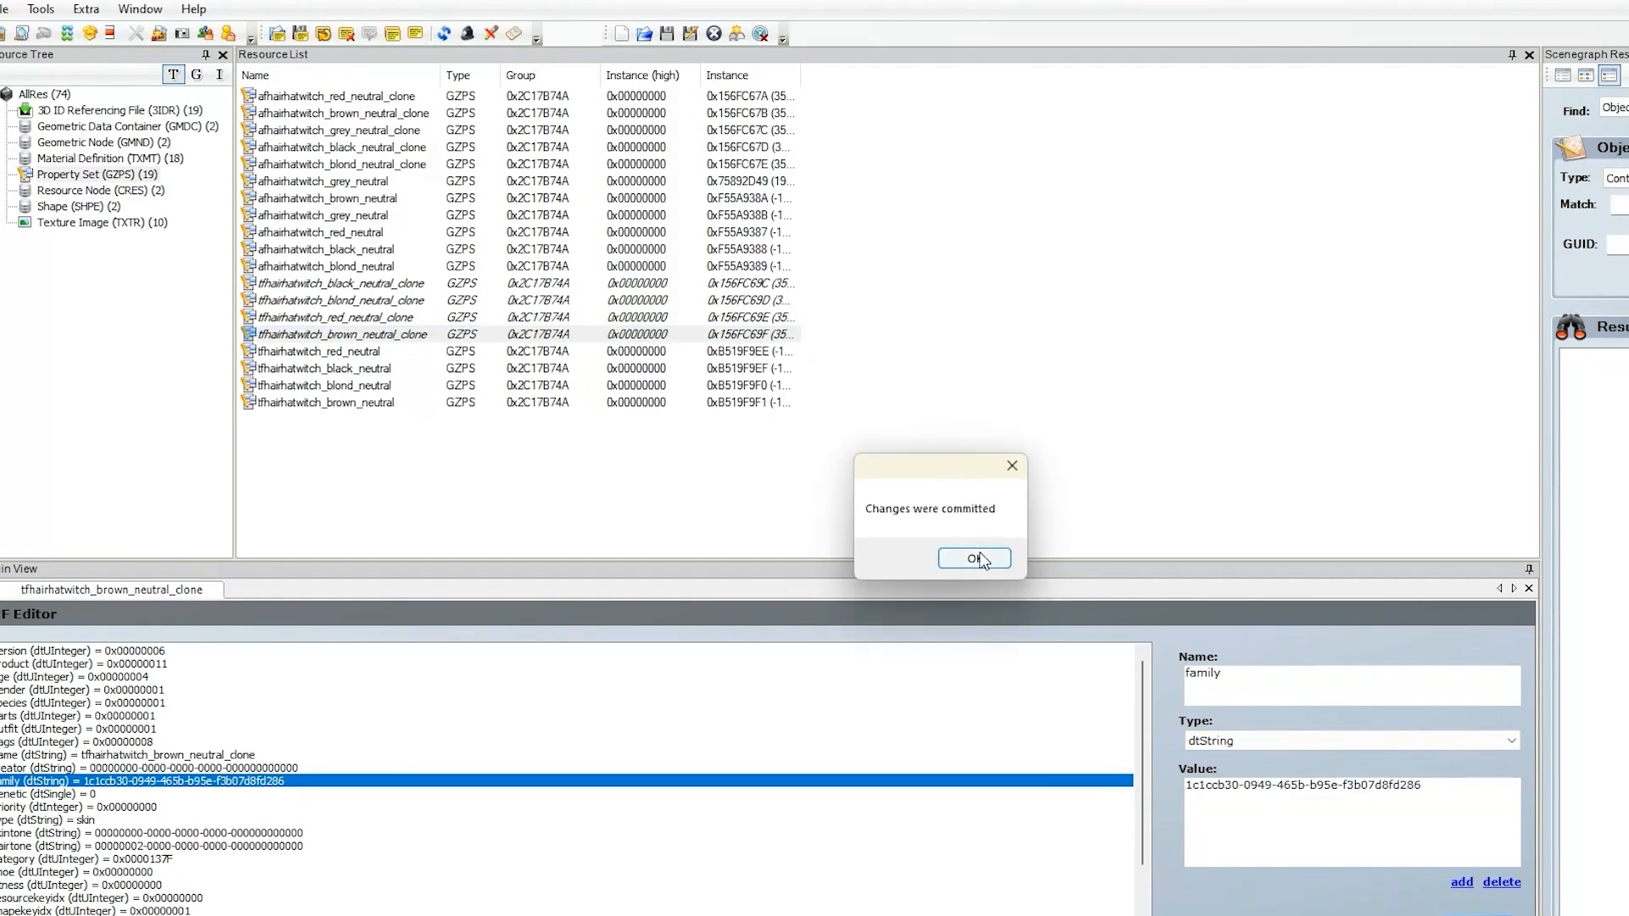
click(976, 557)
click(665, 35)
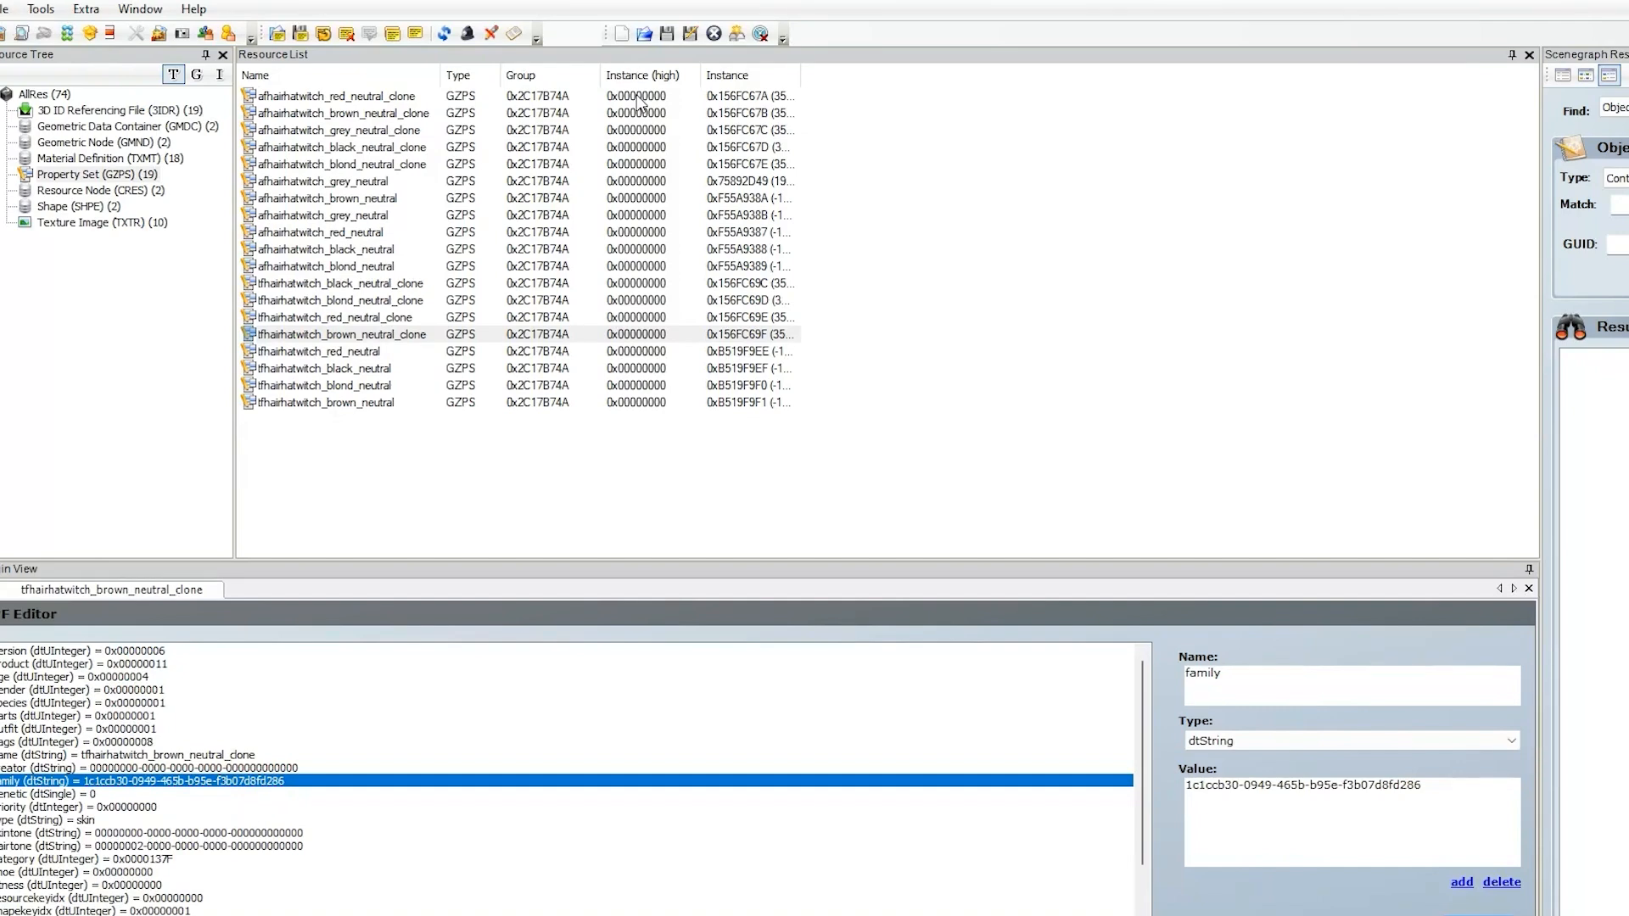
- Open several teen and adult Property Sets, both original and clone, in turn to compare their family values
click(369, 369)
click(368, 386)
click(372, 268)
click(367, 232)
click(363, 180)
click(379, 267)
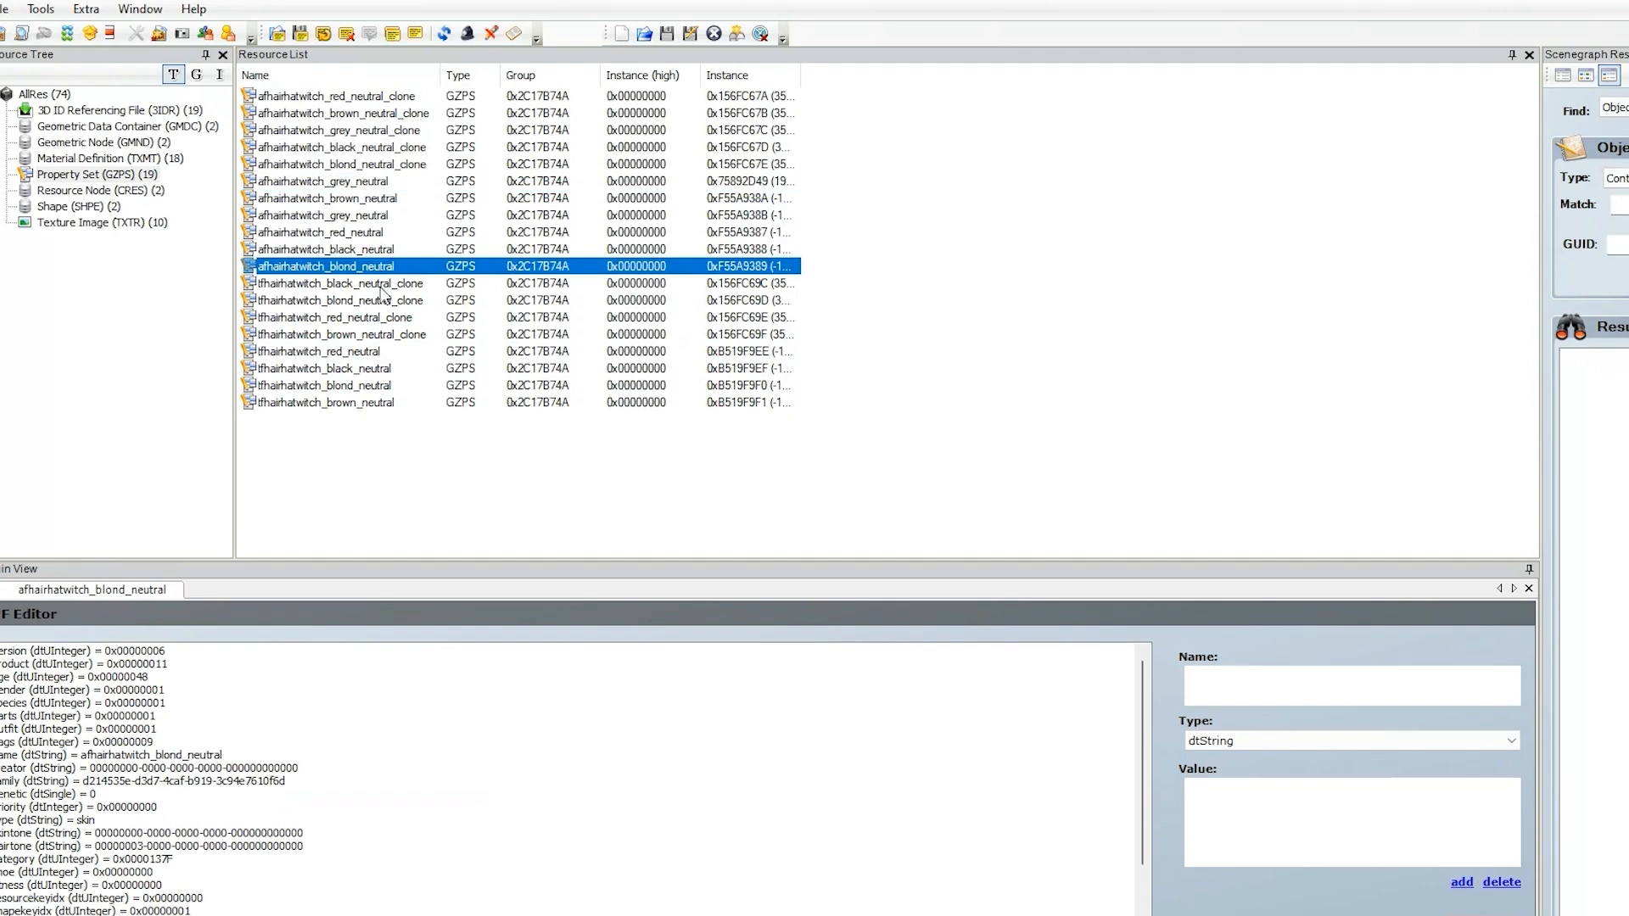
click(409, 167)
click(395, 132)
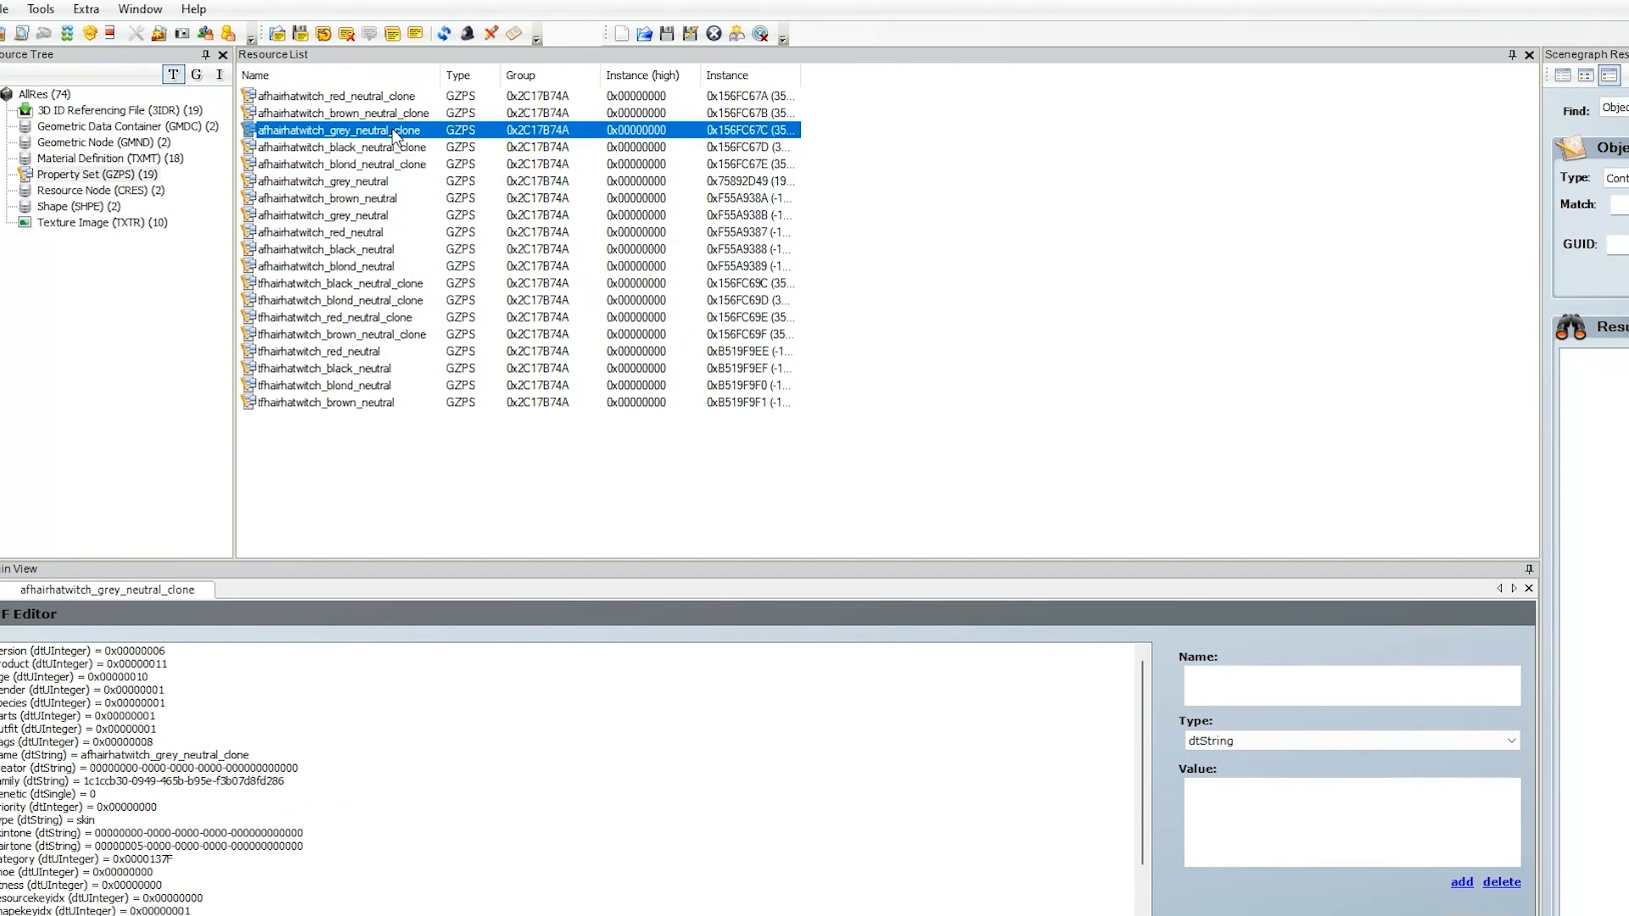
click(403, 164)
click(407, 302)
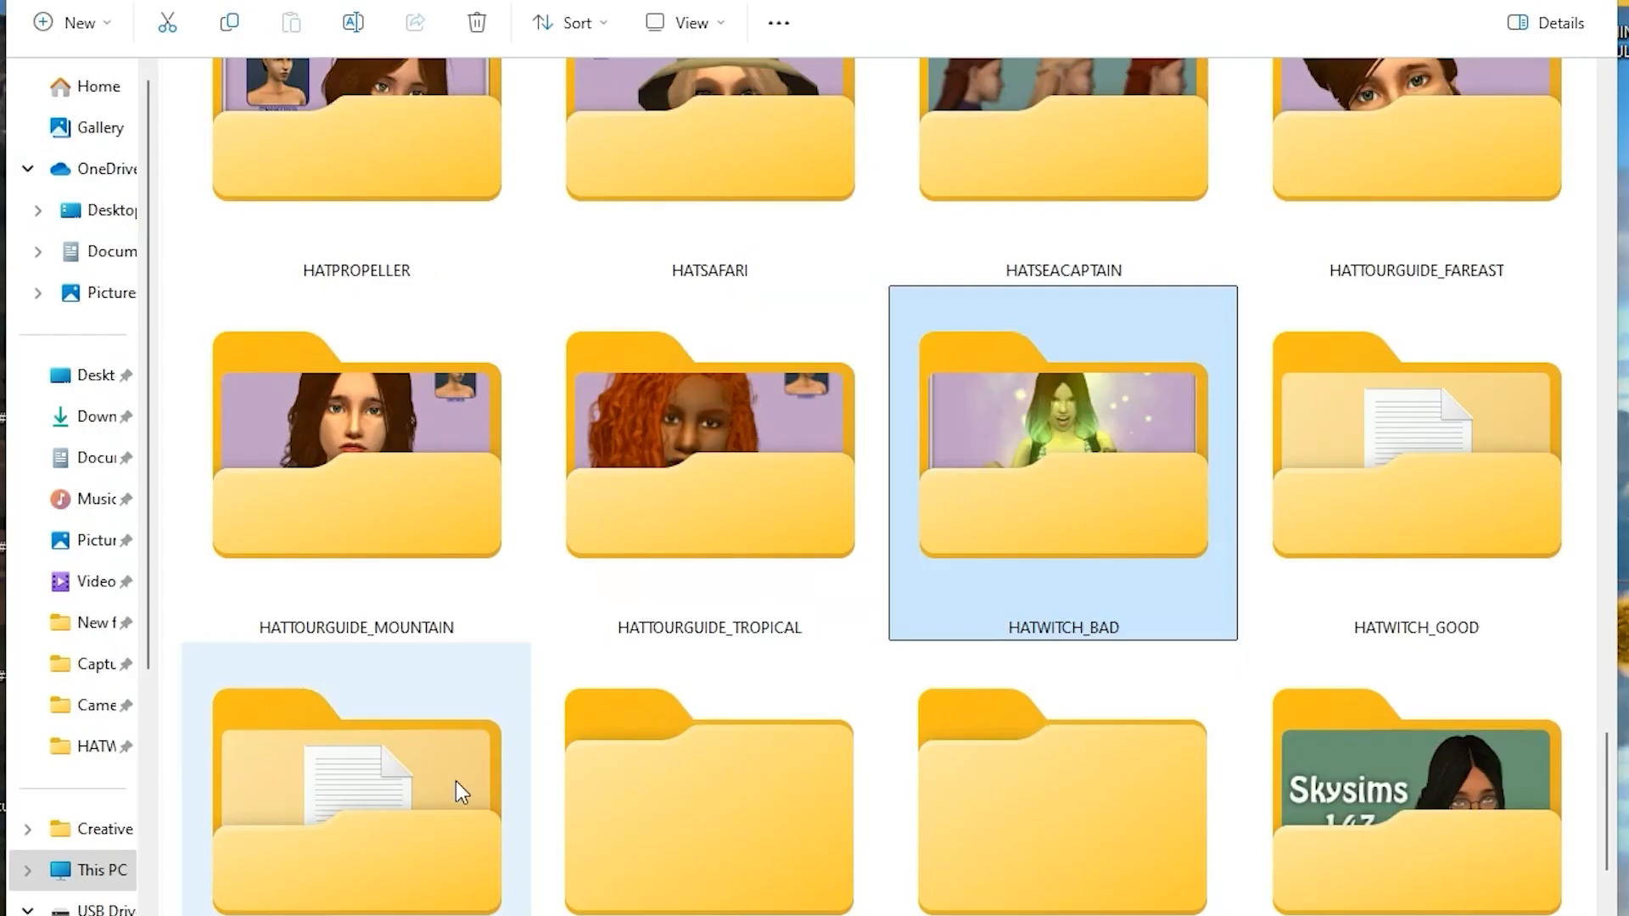
- Open the hat folder listed after HATWITCH_GOOD, then switch to Body Shop and apply the black-haired style with the dark witch hat
double_click(485, 752)
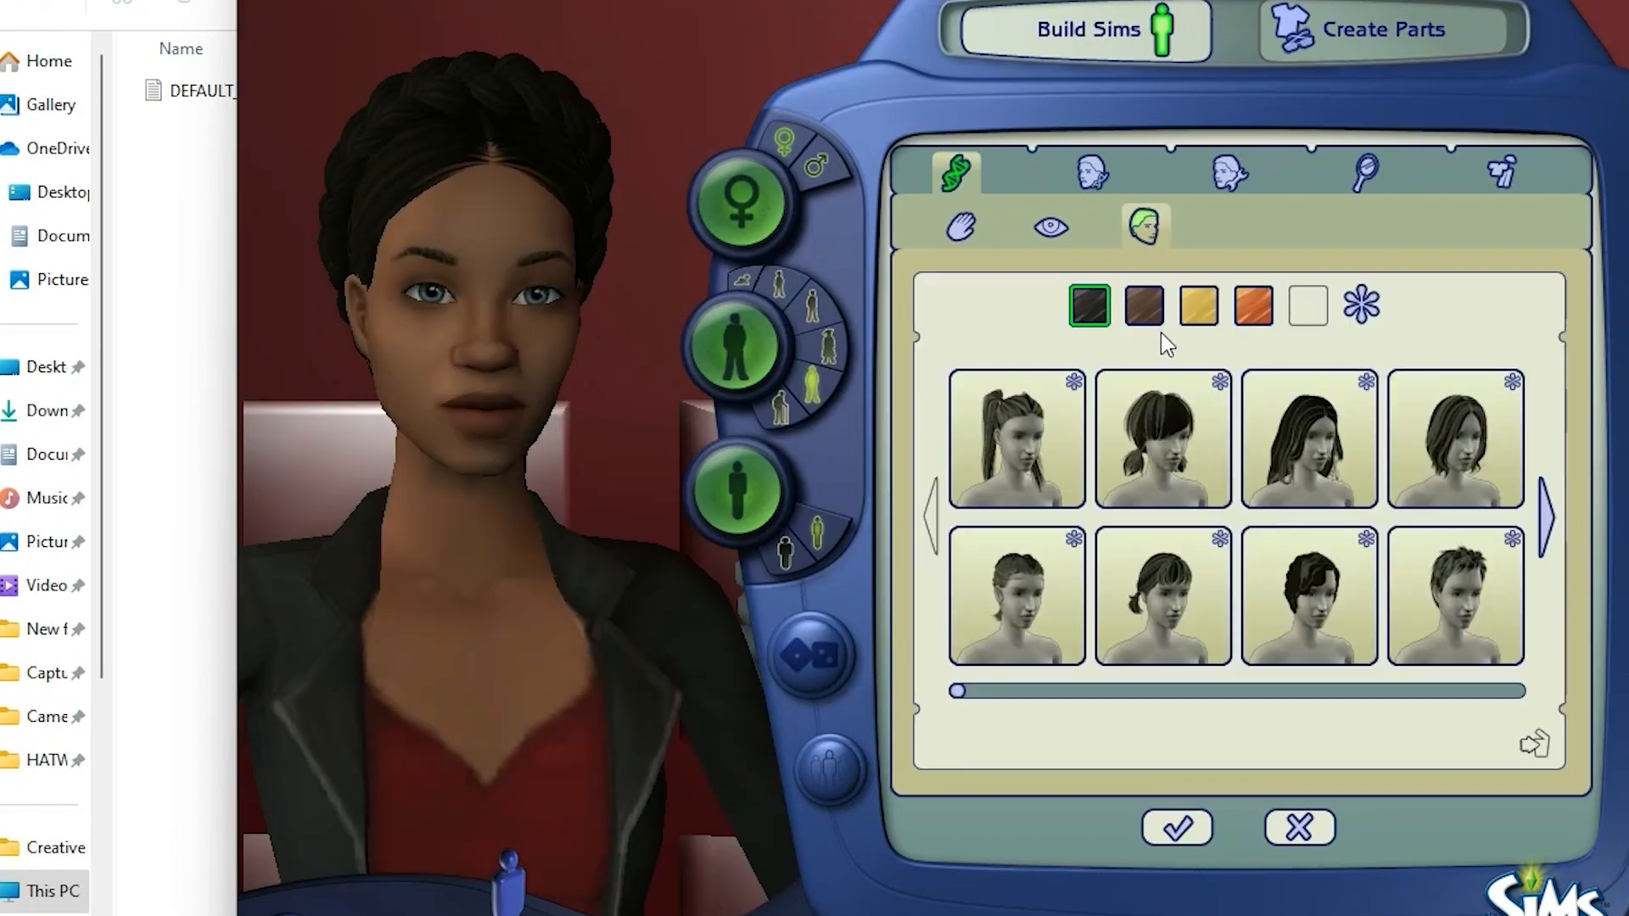
click(1550, 534)
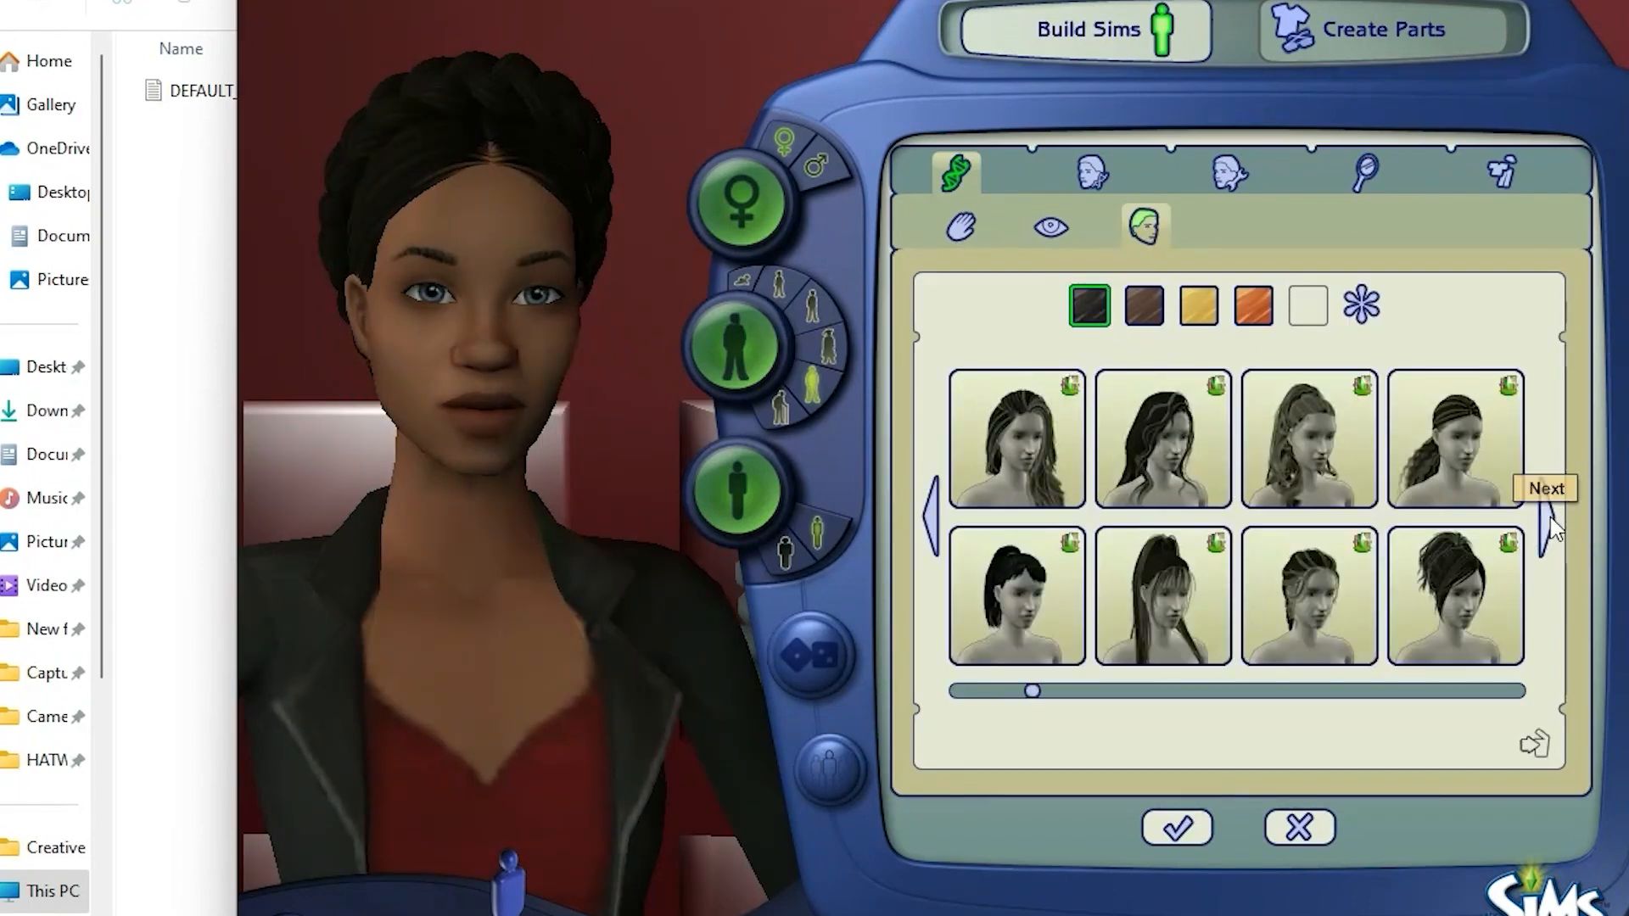
click(1550, 519)
click(1442, 595)
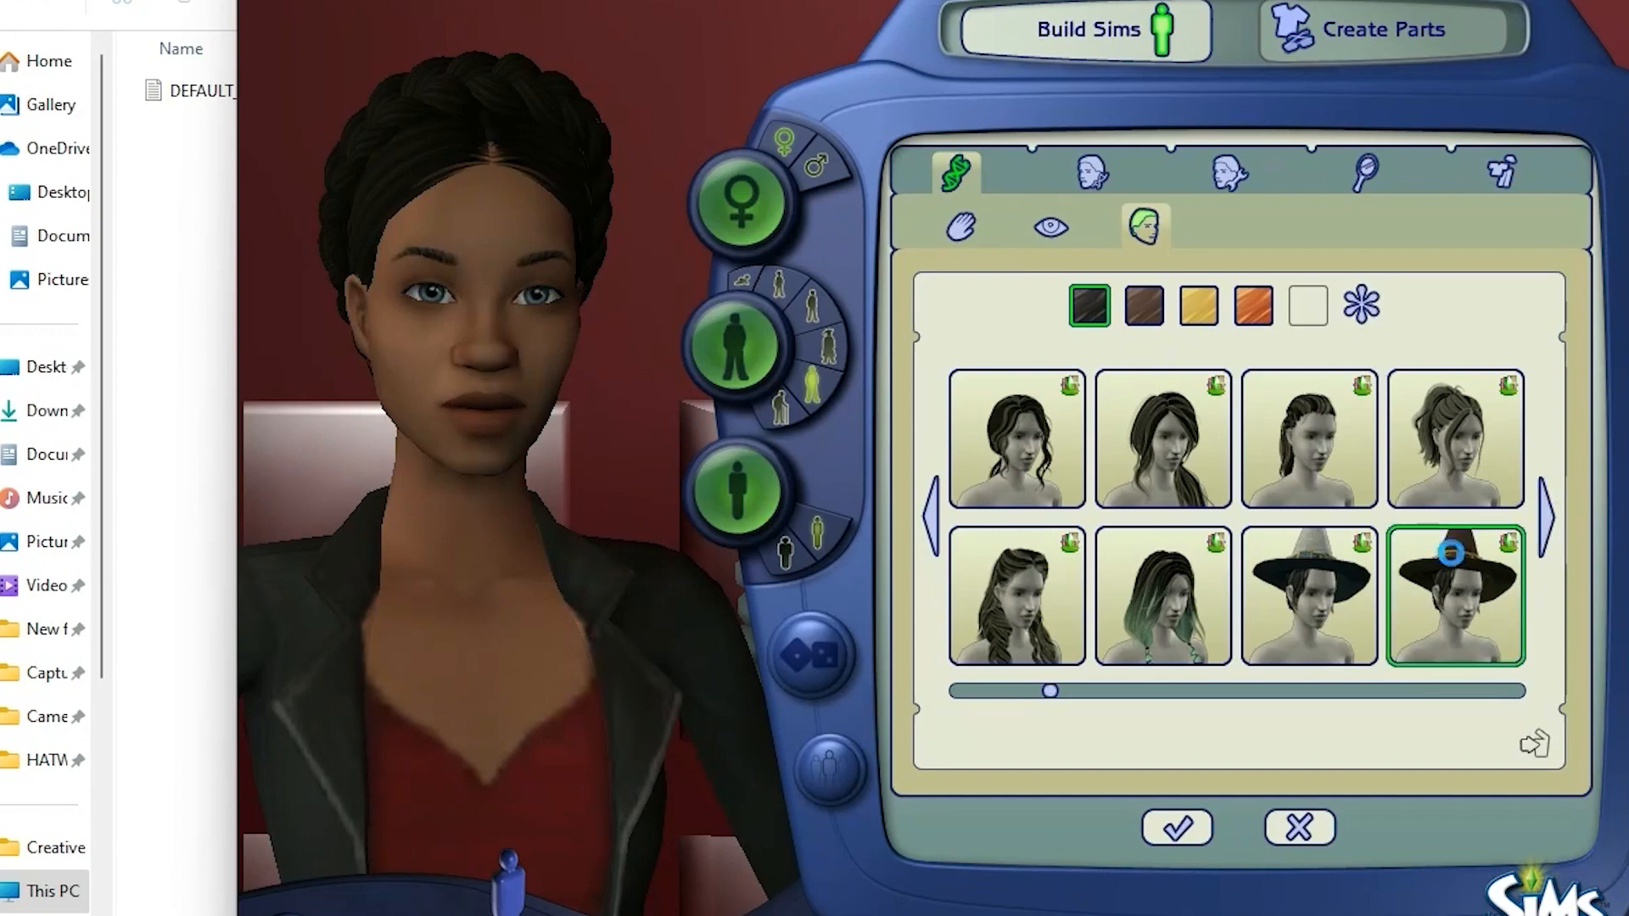
- Preview the black hair at full-body view on the teen, young adult, adult and elder versions of the Sim
click(815, 309)
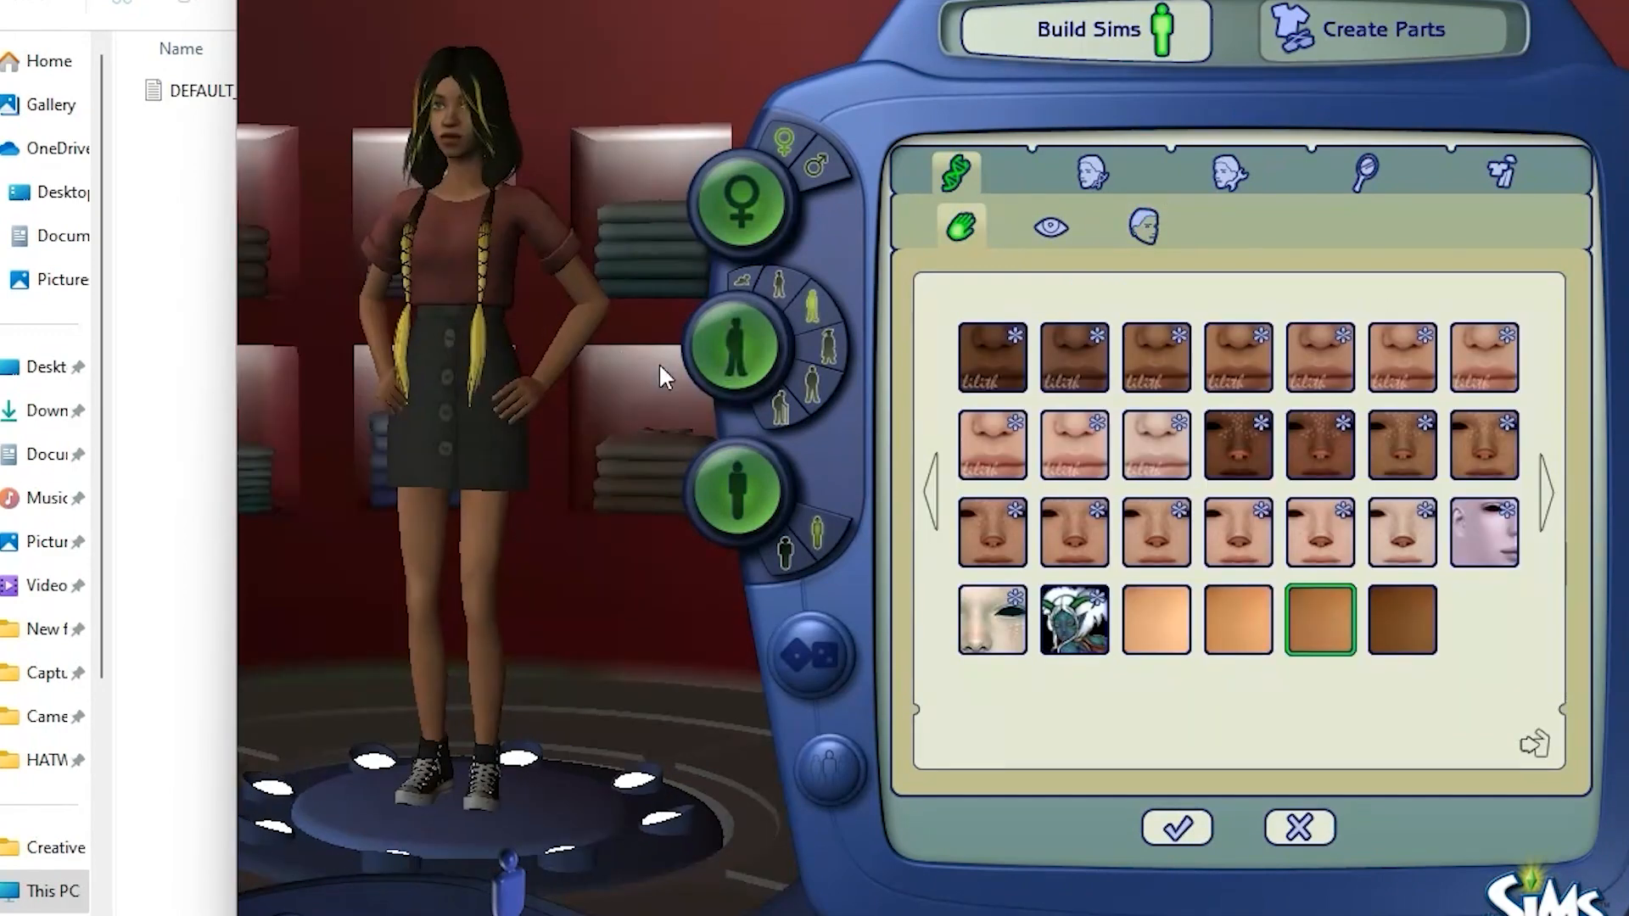
click(825, 380)
click(802, 404)
click(815, 386)
click(834, 349)
click(814, 302)
click(819, 378)
click(770, 409)
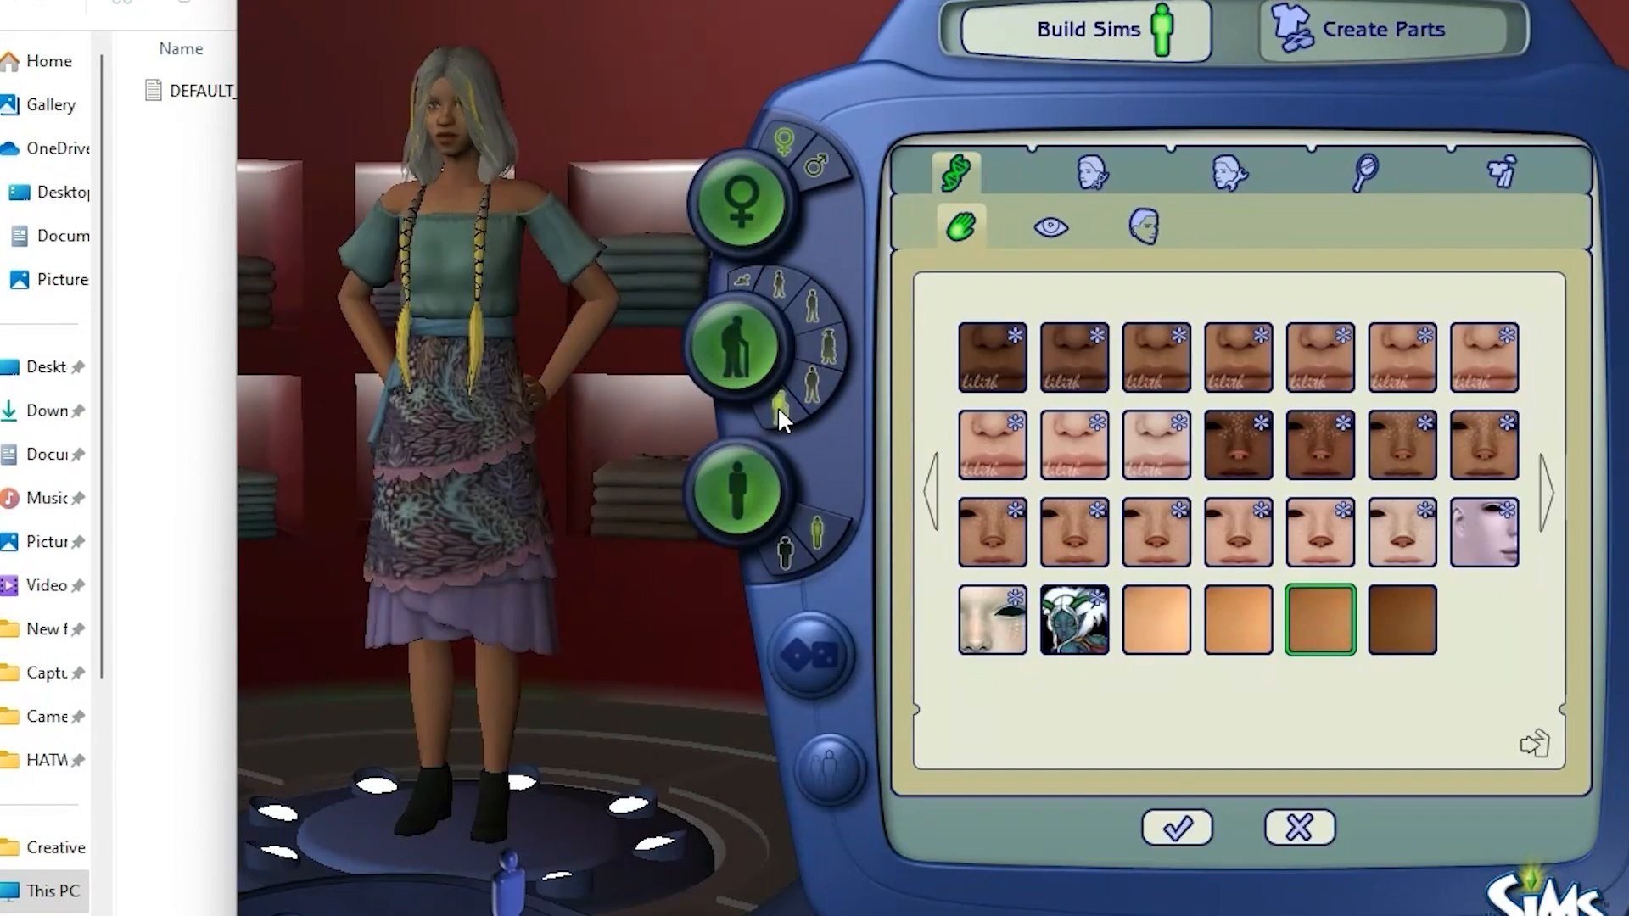
- Return to the hair options and preview the brown hair up close on the elder, adult, young adult and teen versions
click(1143, 226)
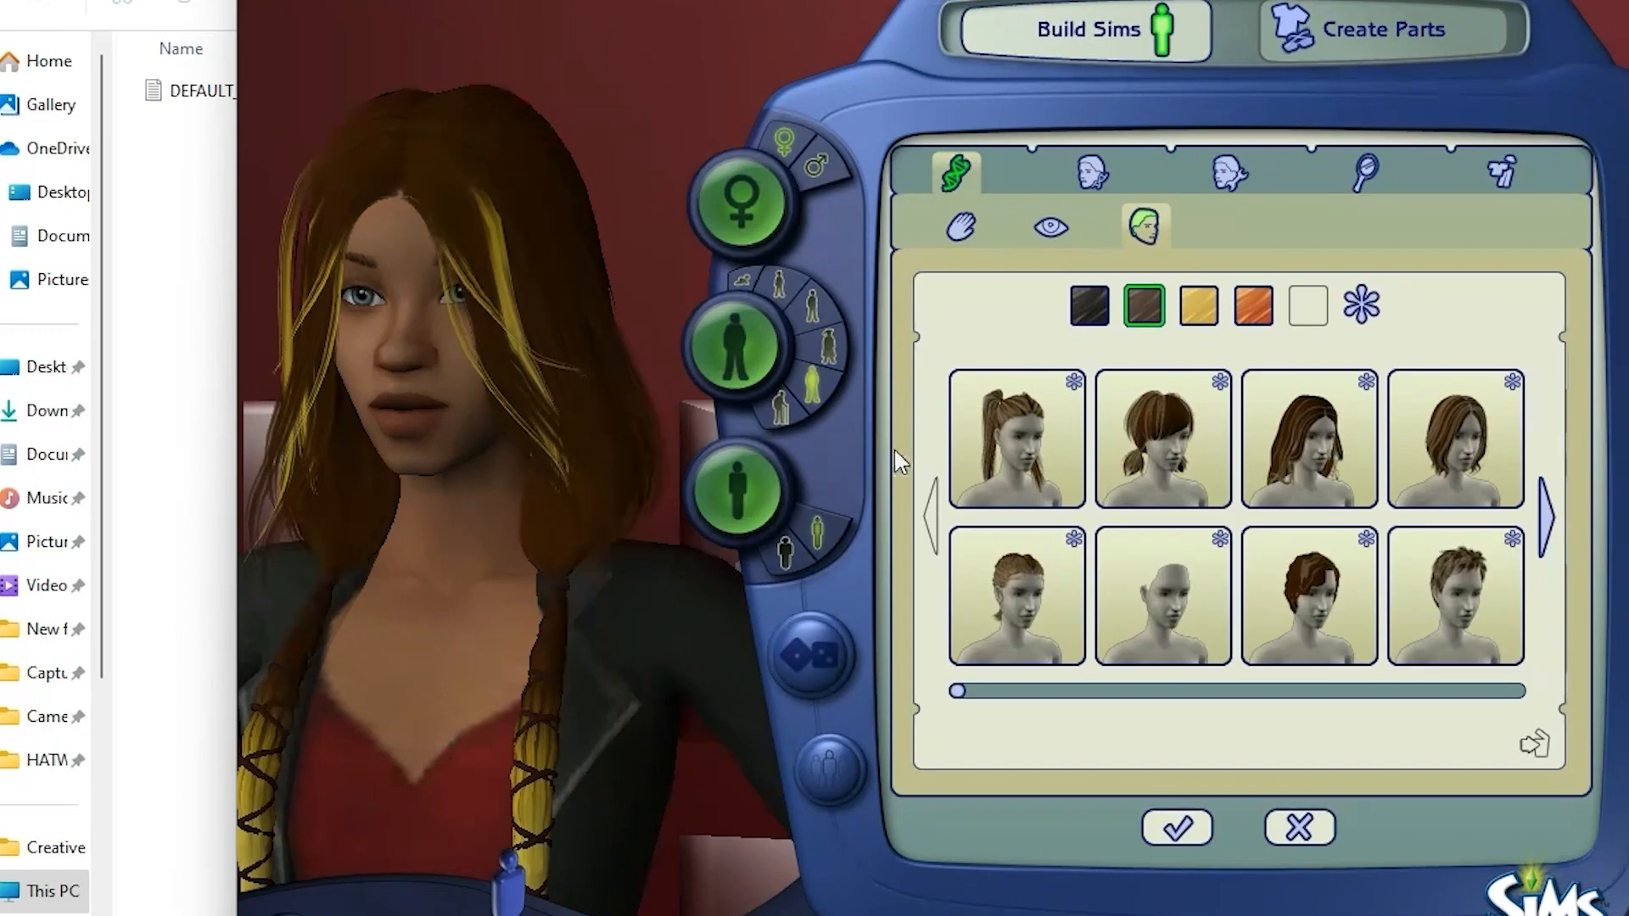
click(777, 408)
click(808, 386)
click(828, 344)
click(820, 306)
click(827, 346)
click(808, 390)
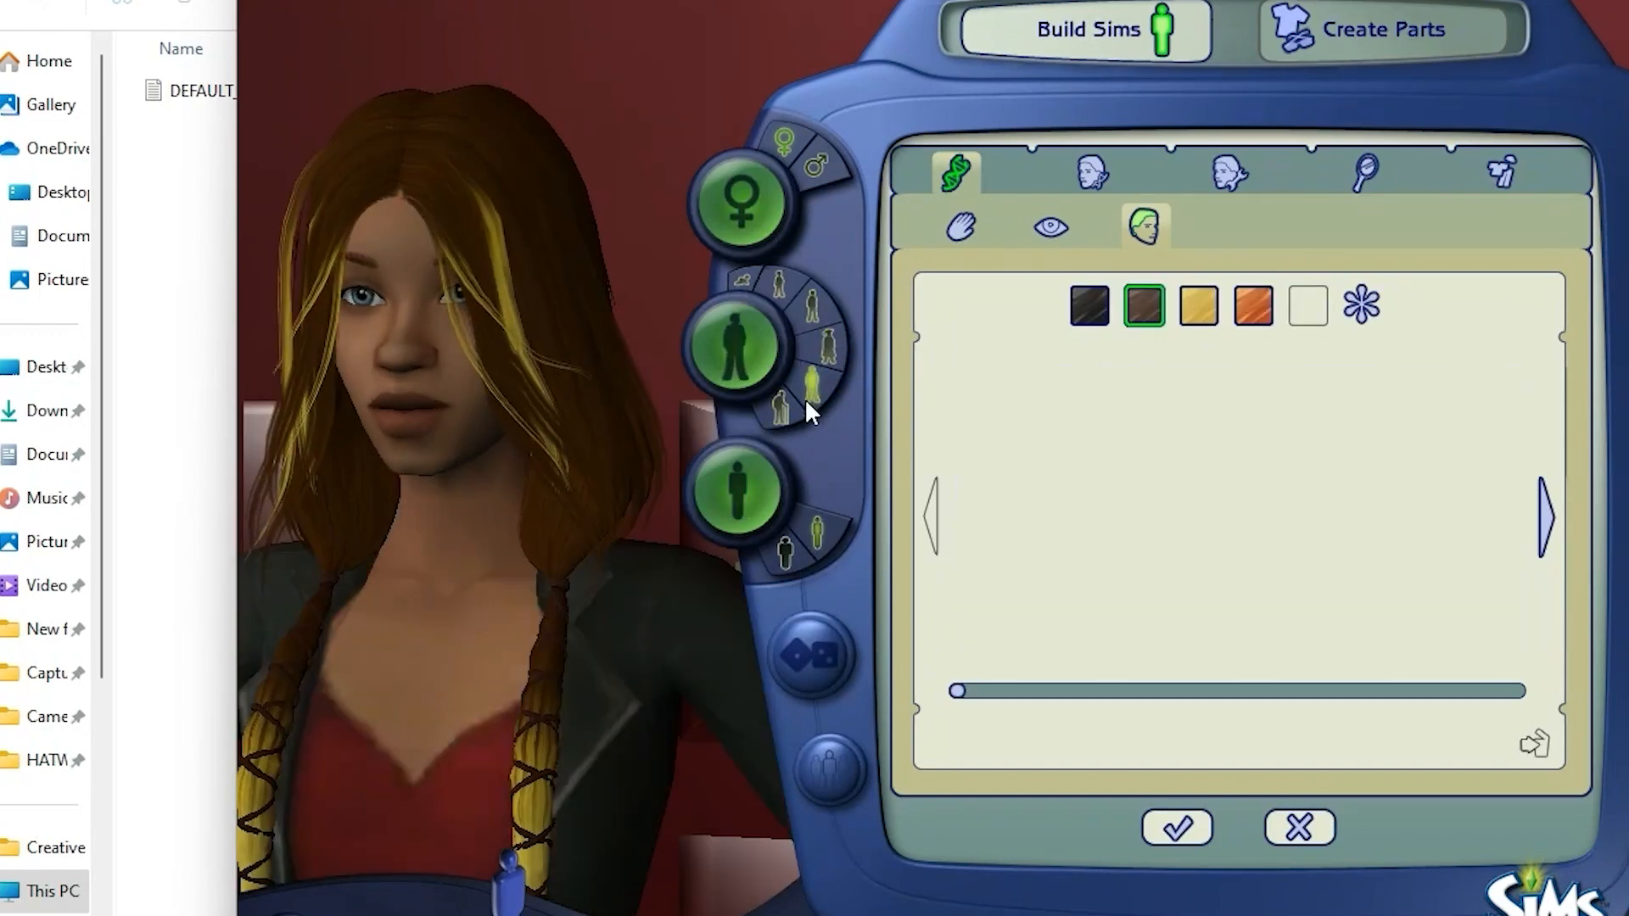
click(780, 408)
click(812, 387)
- Switch the hair colour to blond and preview it on the elder, adult and young adult versions of the Sim
click(1200, 316)
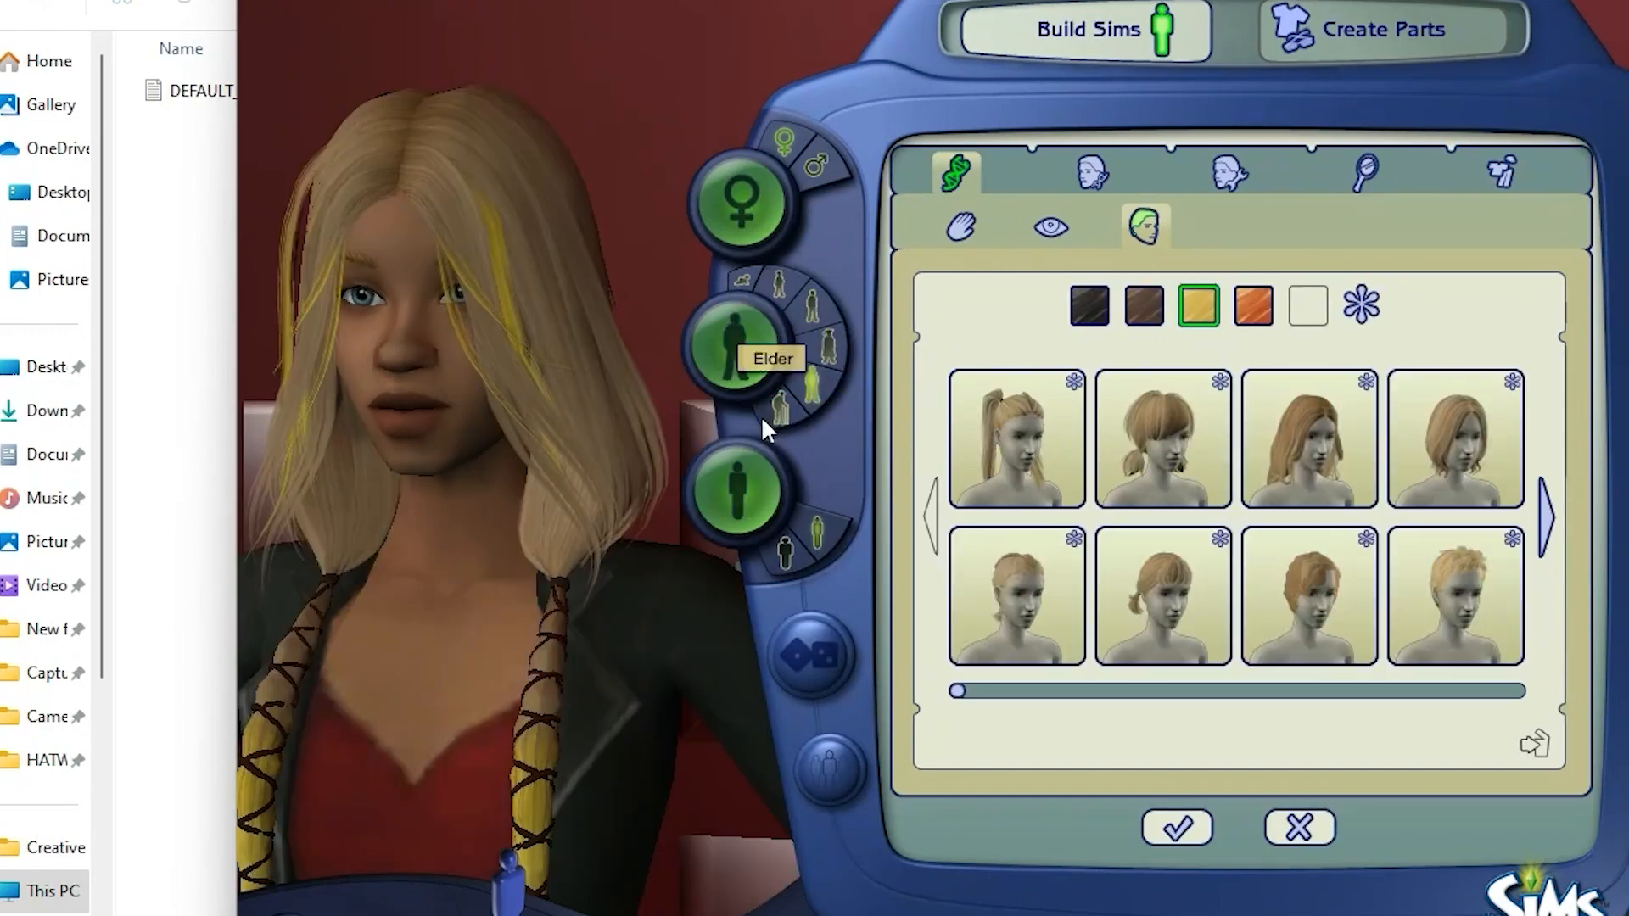
click(774, 412)
click(814, 391)
click(829, 344)
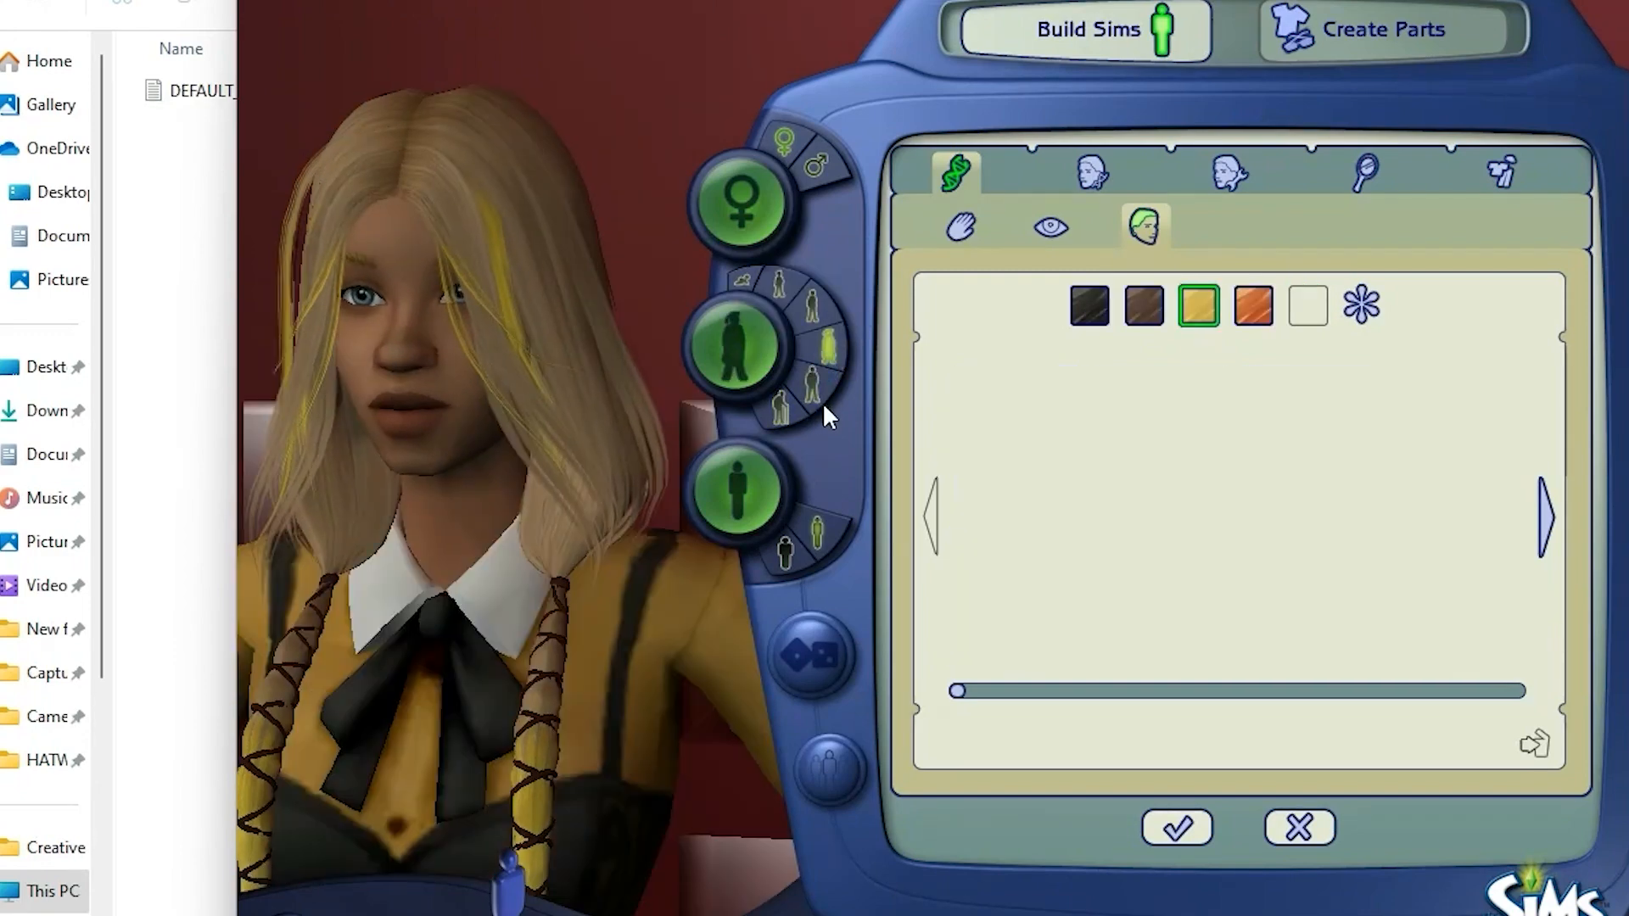
click(817, 396)
click(777, 412)
- Switch the hair colour to red and cycle repeatedly through the elder, adult, young adult and teen versions to check the hair
click(1251, 307)
click(781, 410)
click(821, 386)
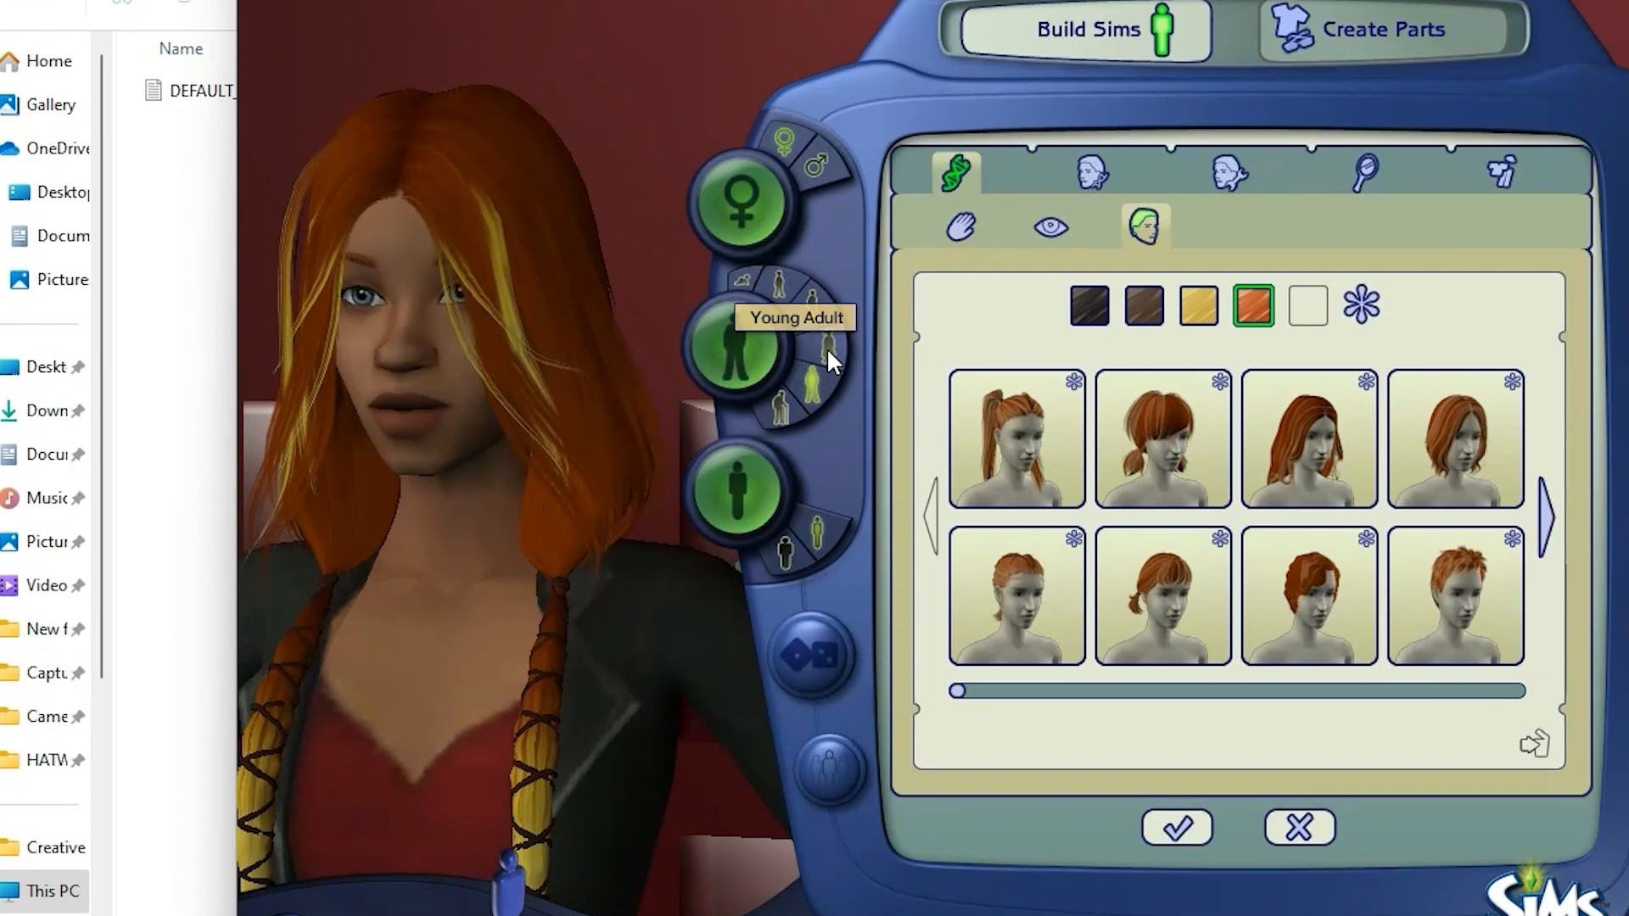
click(828, 352)
click(814, 305)
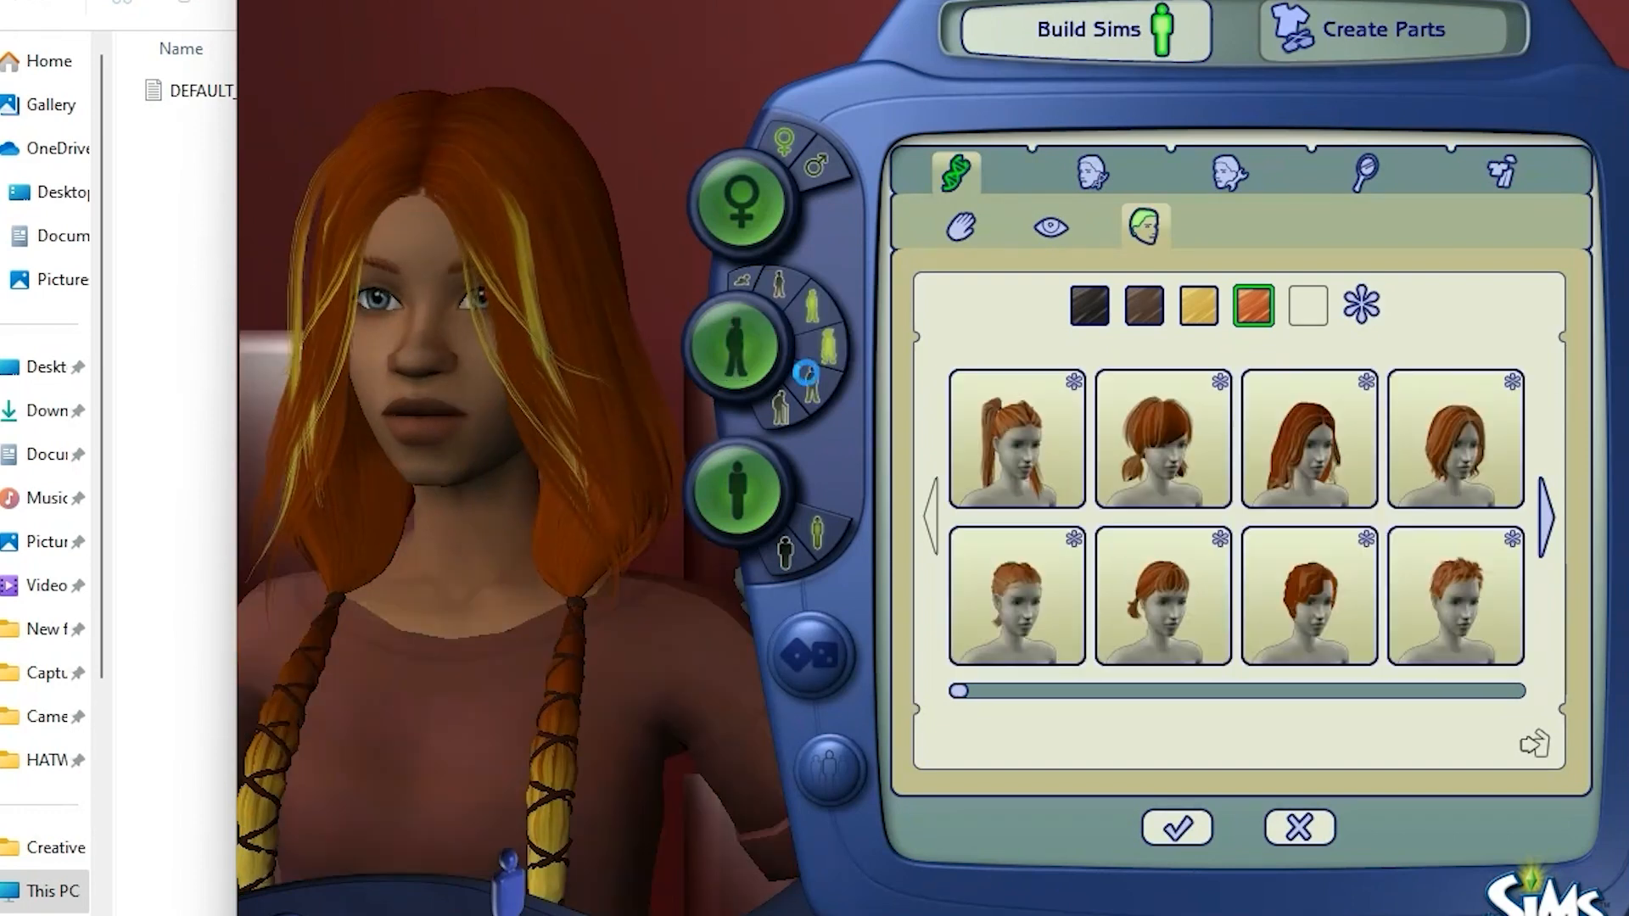
click(827, 350)
click(813, 385)
click(788, 406)
click(821, 387)
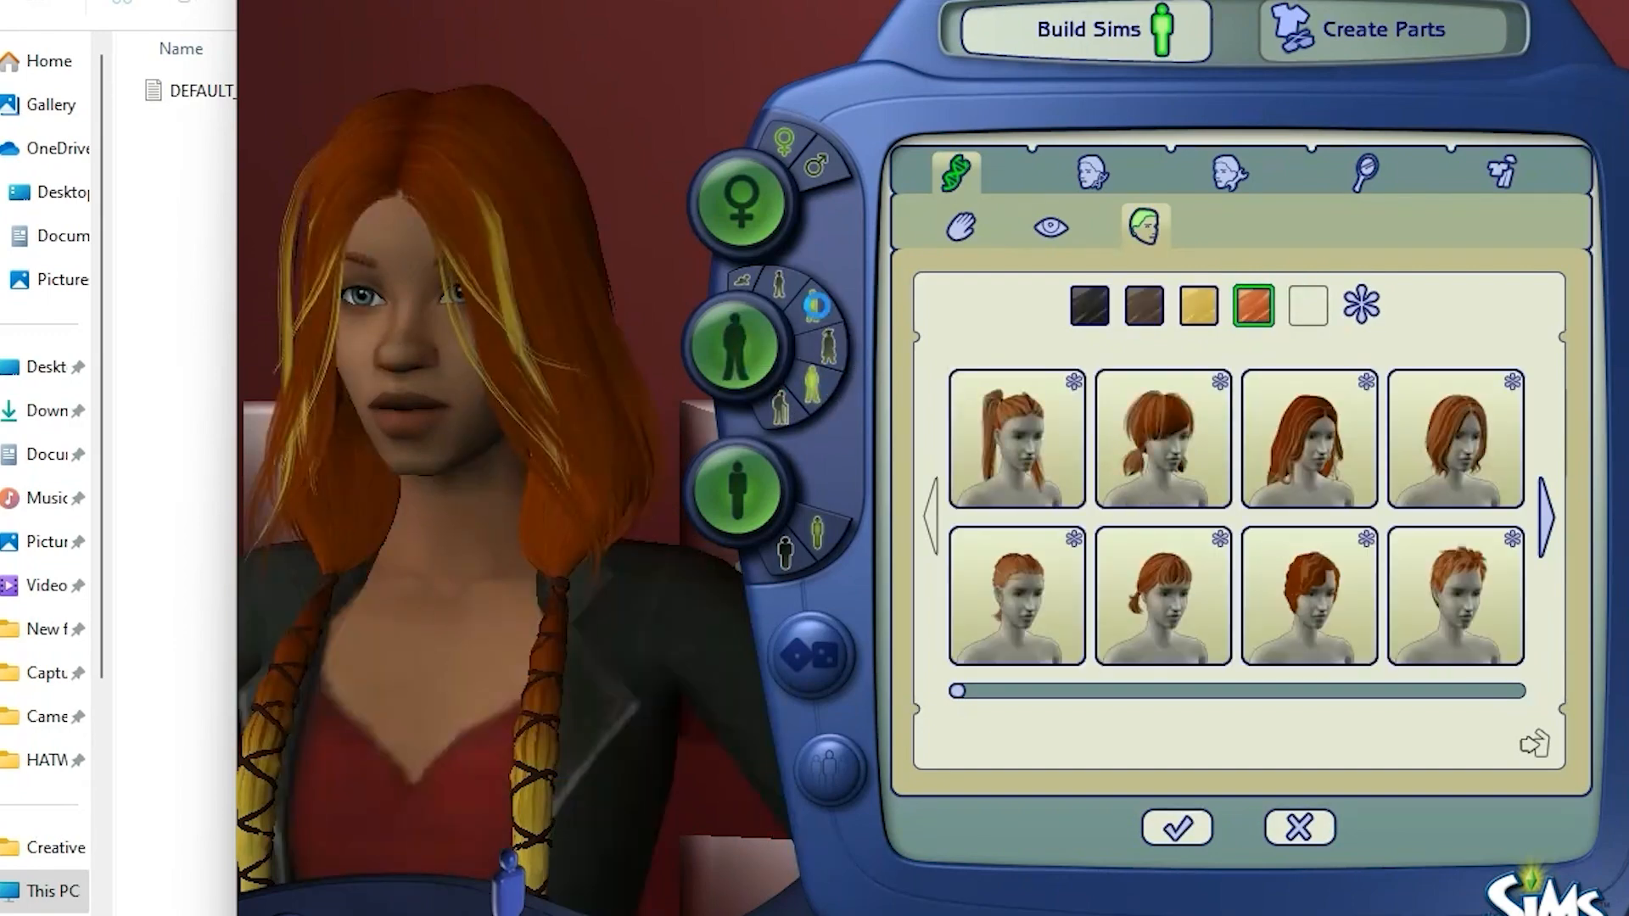
click(816, 305)
click(821, 345)
click(807, 399)
click(787, 409)
click(811, 387)
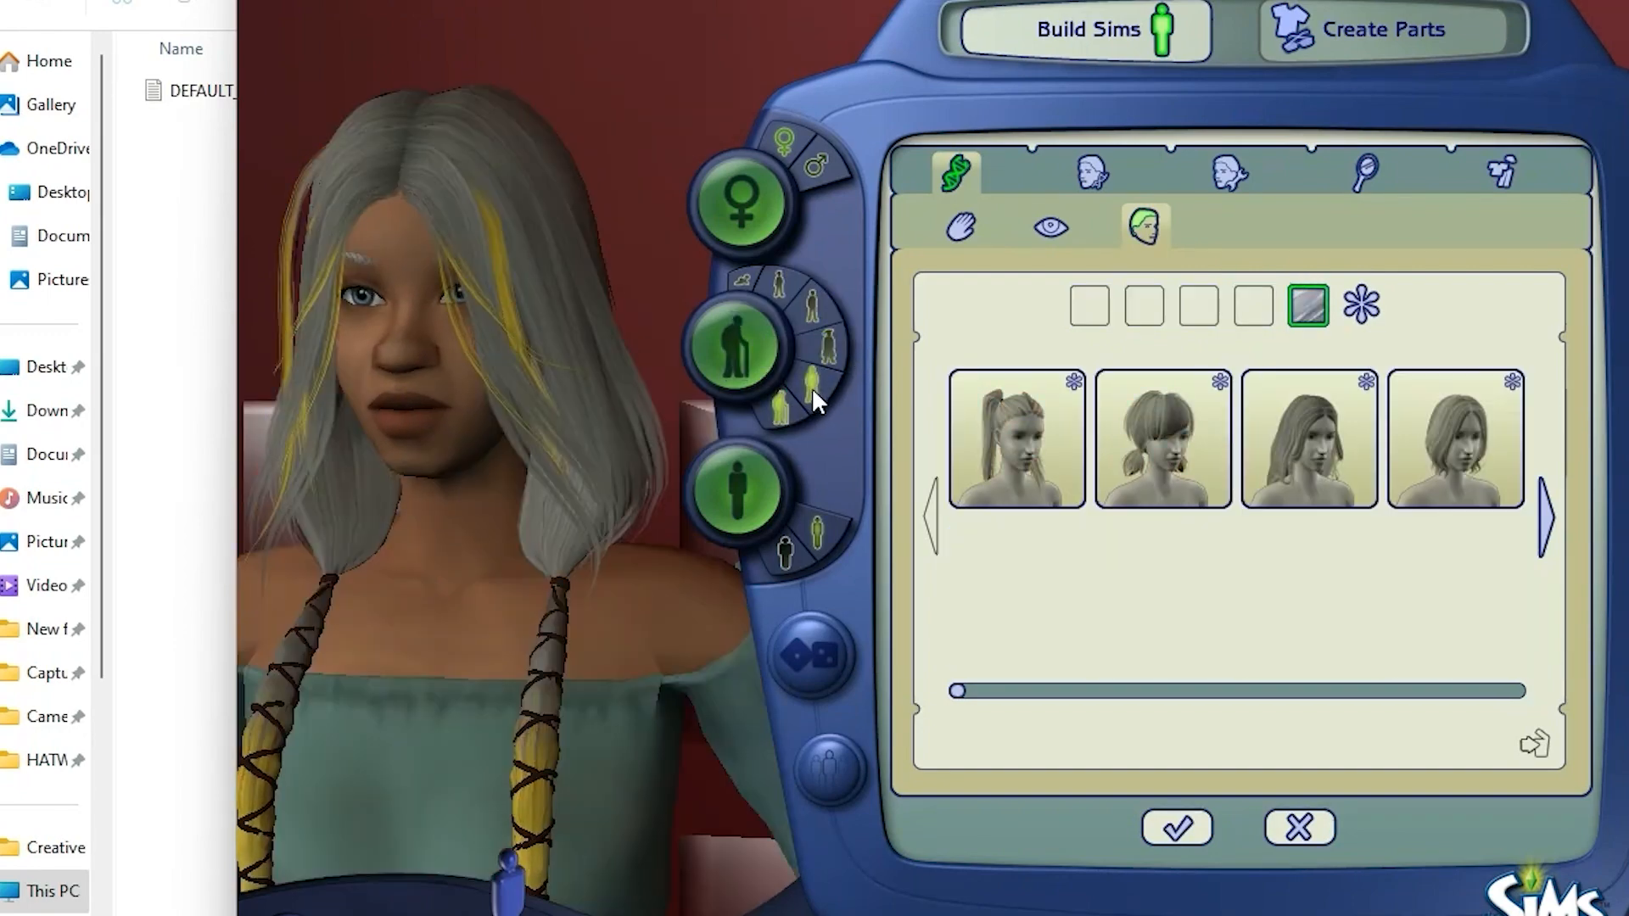